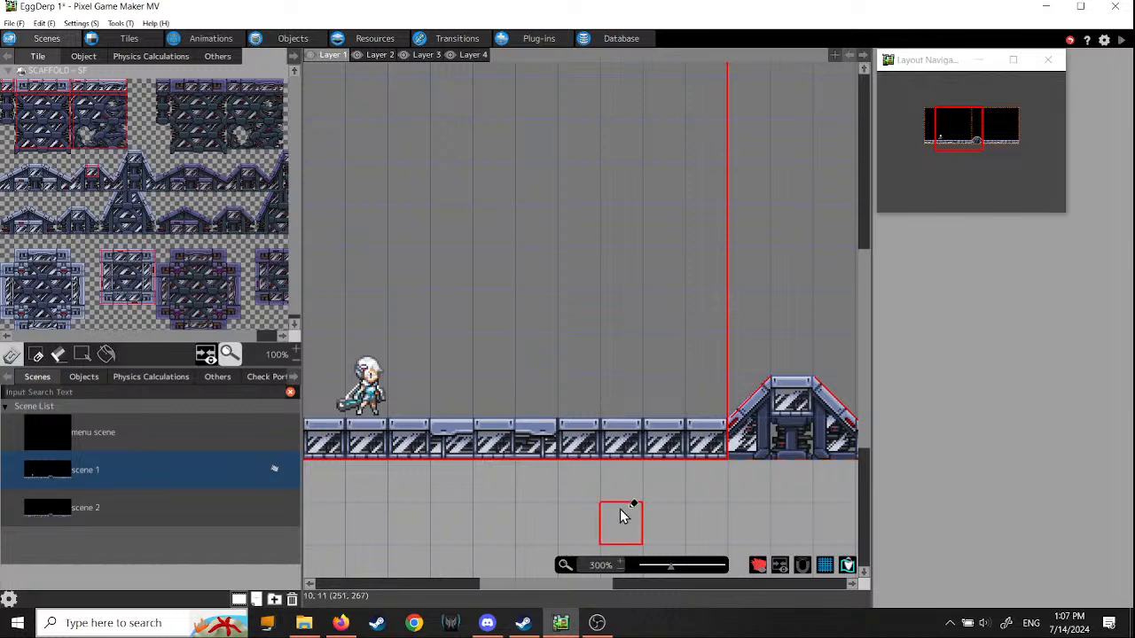
Step: Switch to Steam, open the library, and narrow its game list while clearing the search filter
click(523, 623)
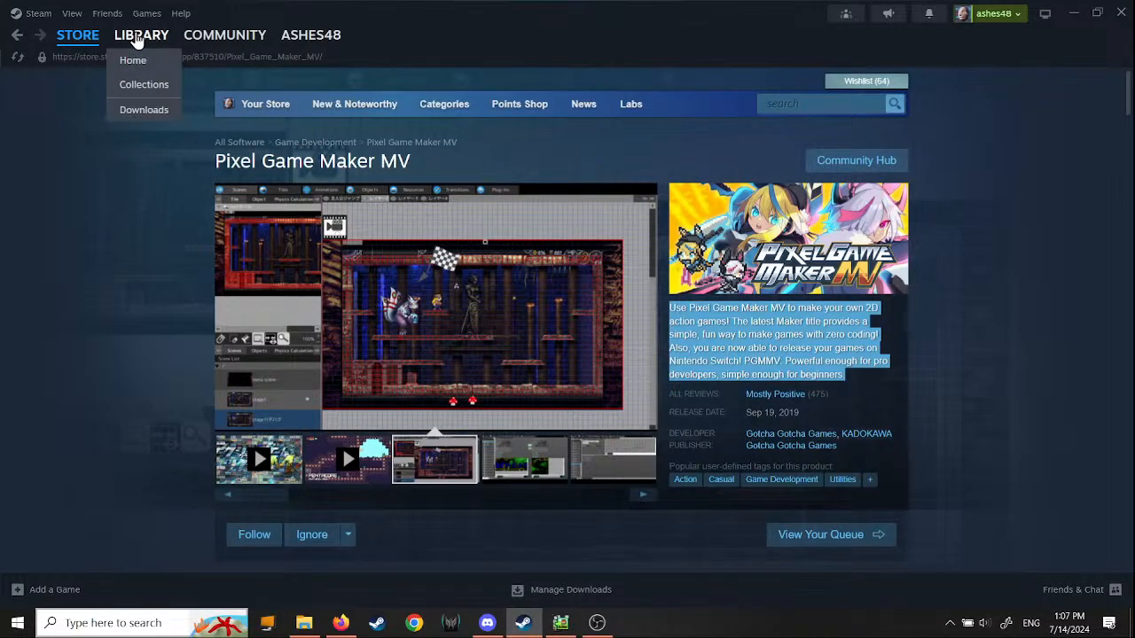
click(138, 37)
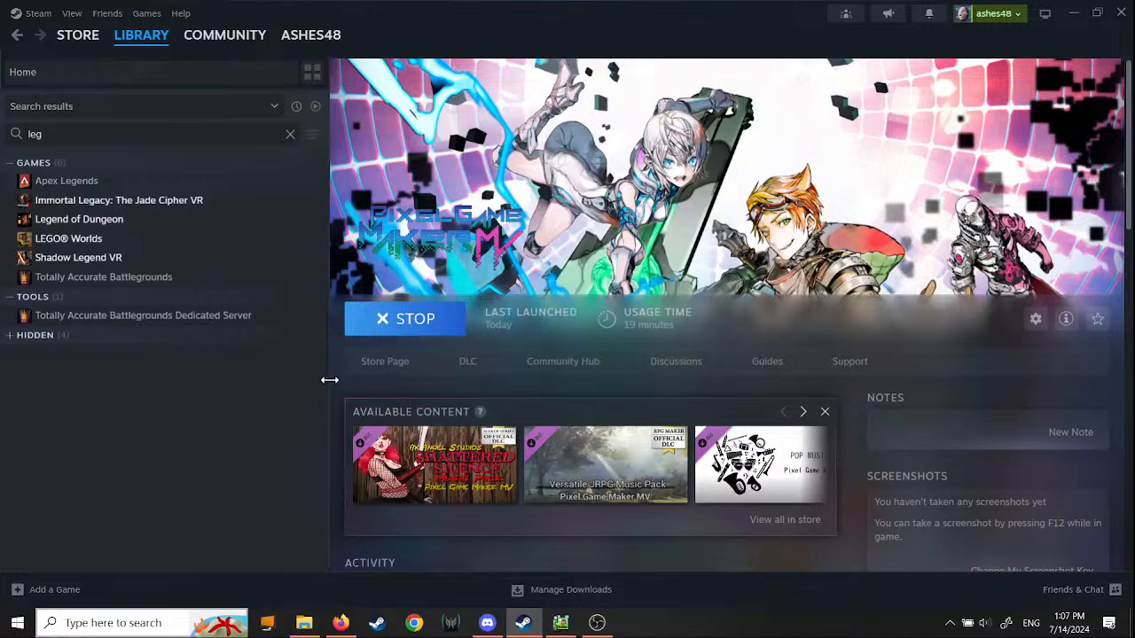
drag(329, 380, 220, 381)
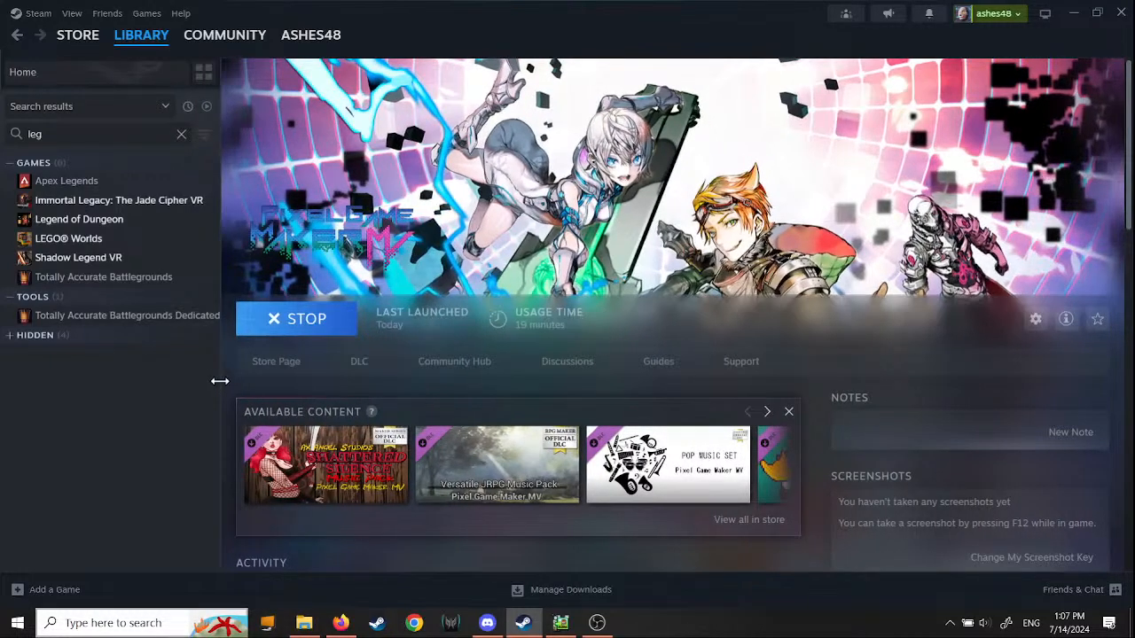
click(182, 135)
Step: Switch back to Pixel Game Maker MV and examine scene 1's layout, from the character's starting spot to the raised ramp
click(560, 623)
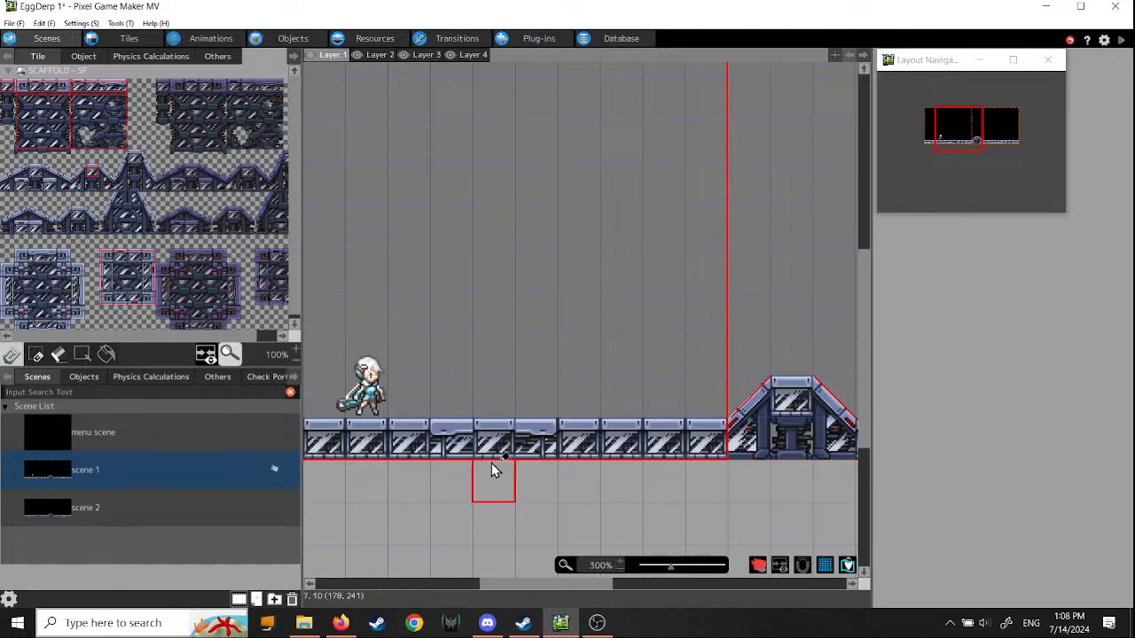
scroll(491, 463, down, 1)
scroll(484, 440, up, 1)
ctrl+scroll(503, 418, down, 1)
ctrl+scroll(503, 418, down, 4)
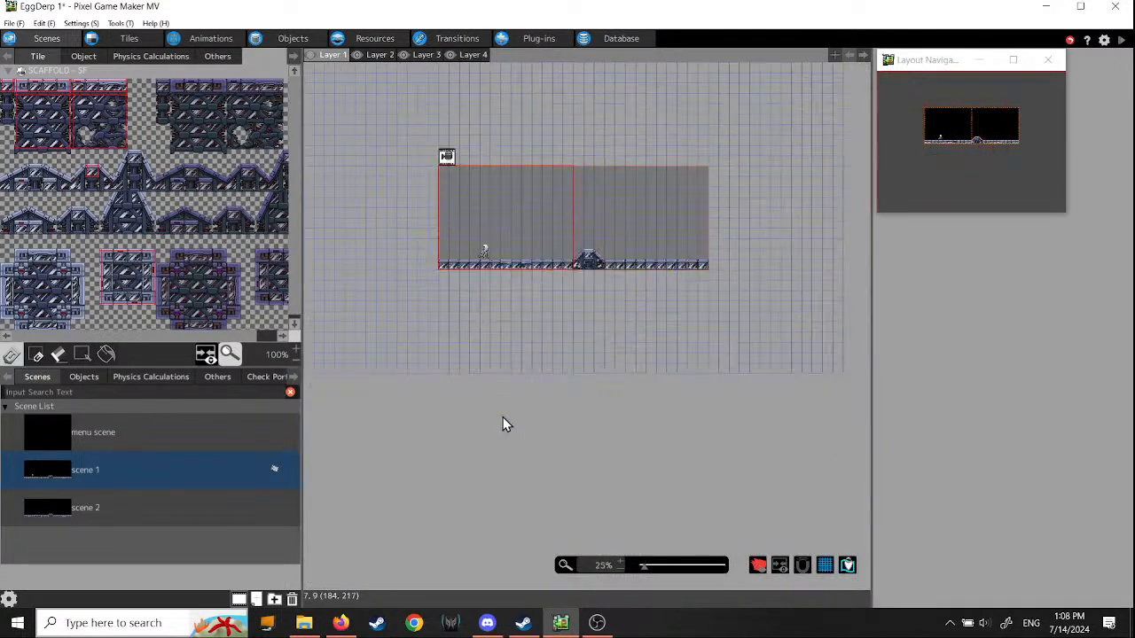
ctrl+scroll(391, 146, up, 3)
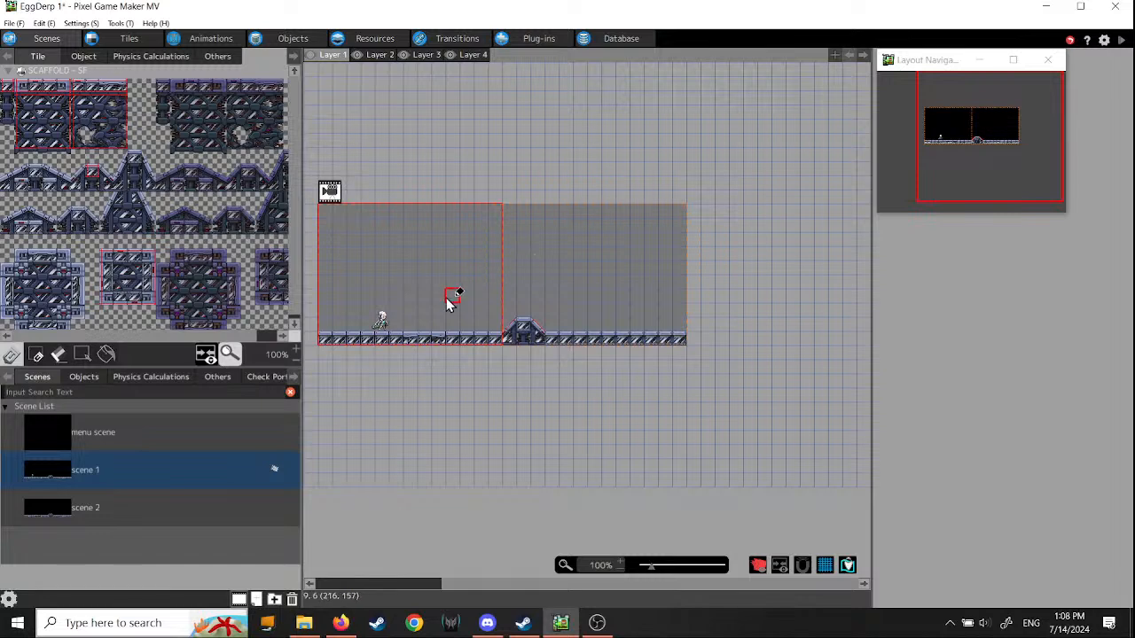
ctrl+scroll(448, 301, up, 1)
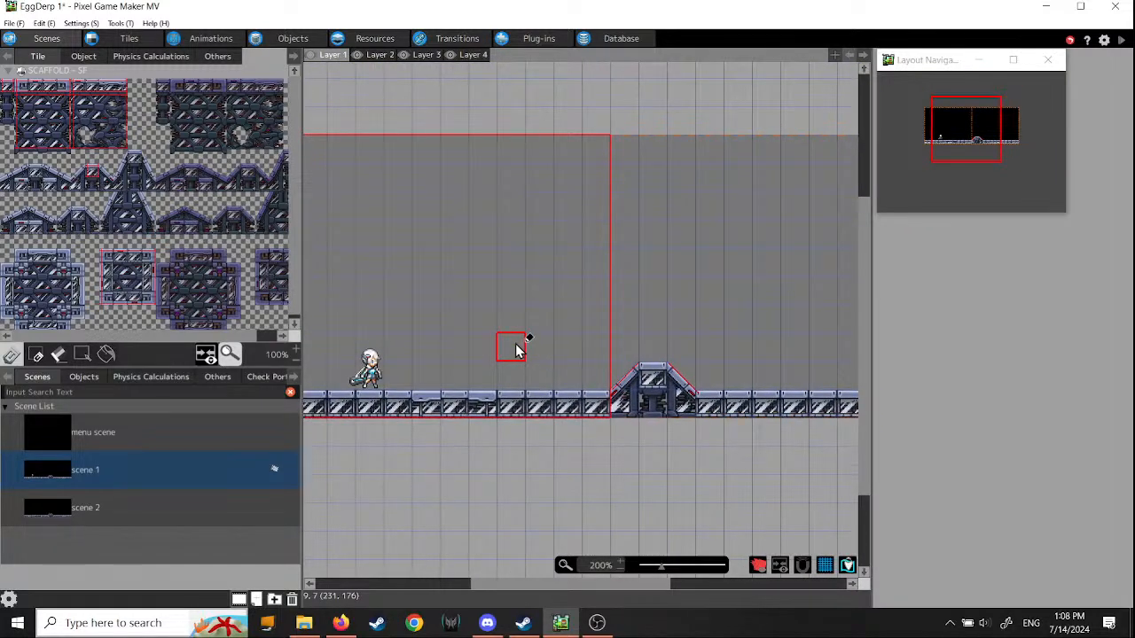
ctrl+scroll(516, 345, down, 1)
ctrl+scroll(515, 343, up, 1)
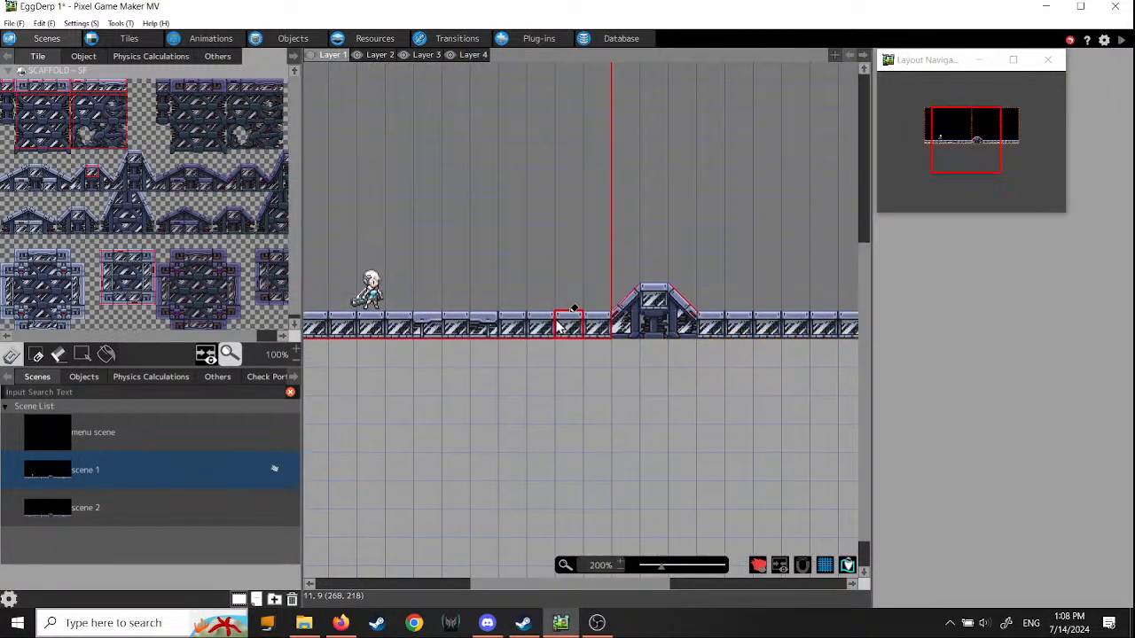
middle_drag(556, 321, 541, 335)
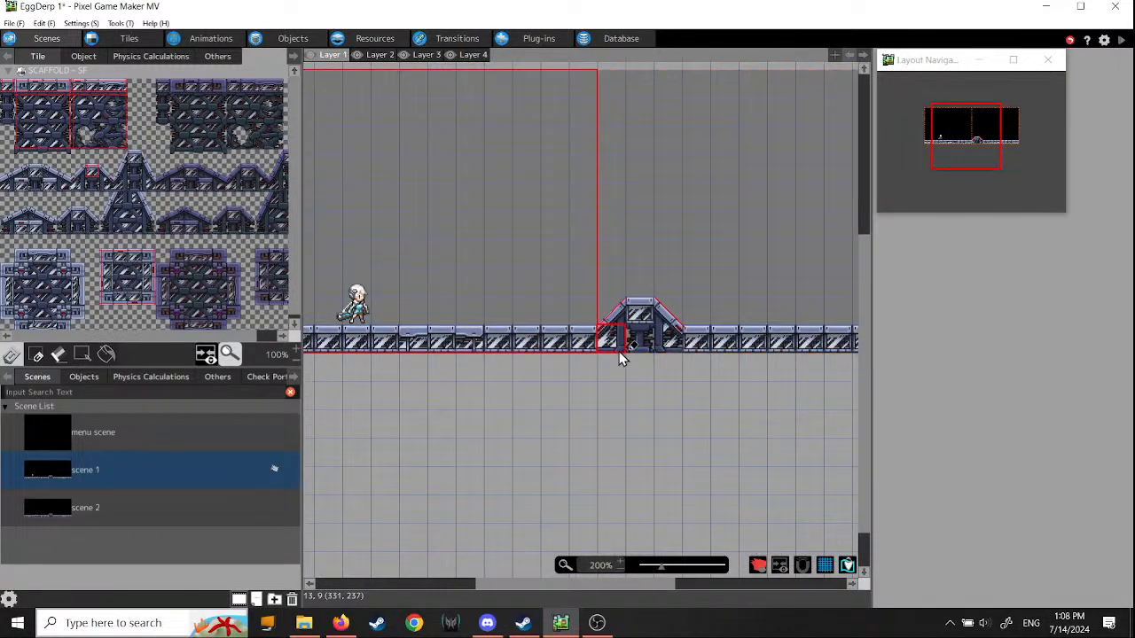
Step: View scene 2 briefly, then return to scene 1 to compare their layouts
click(48, 514)
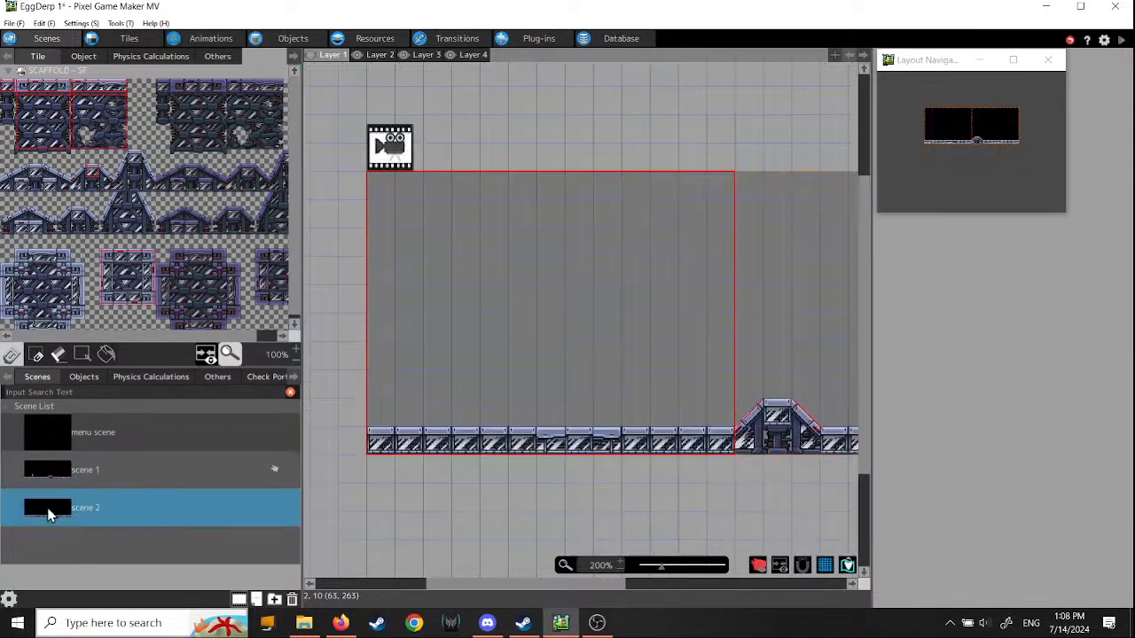
click(50, 474)
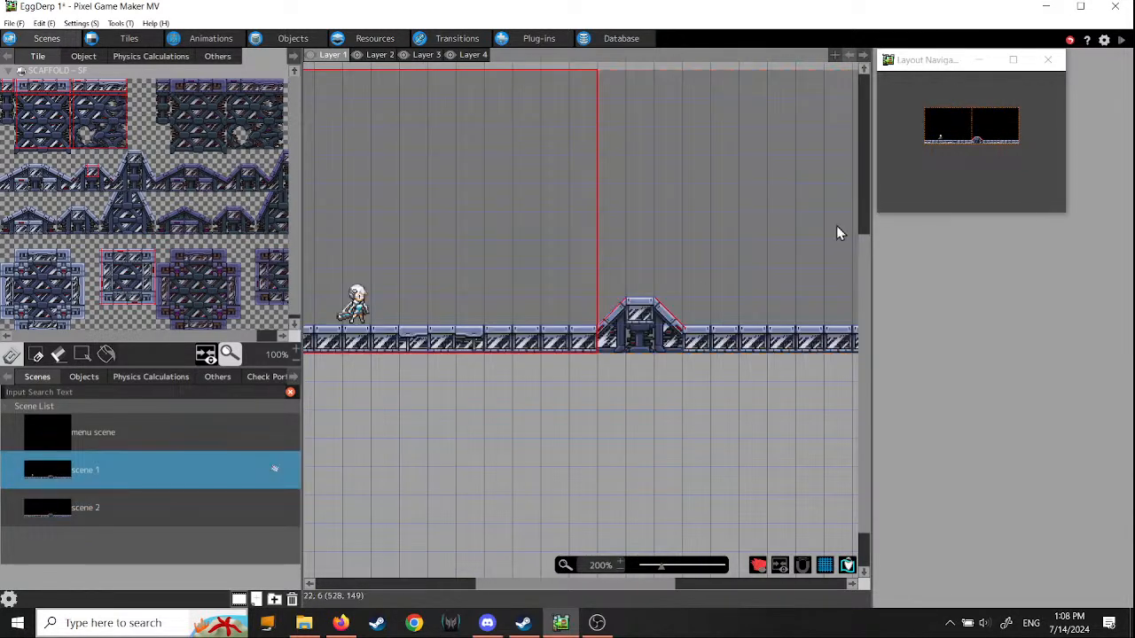
scroll(563, 415, down, 3)
scroll(563, 415, up, 2)
middle_drag(750, 417, 342, 502)
Step: Open scene 2 and examine its whole layout, from the camera start frame to the far end of the floor
click(85, 509)
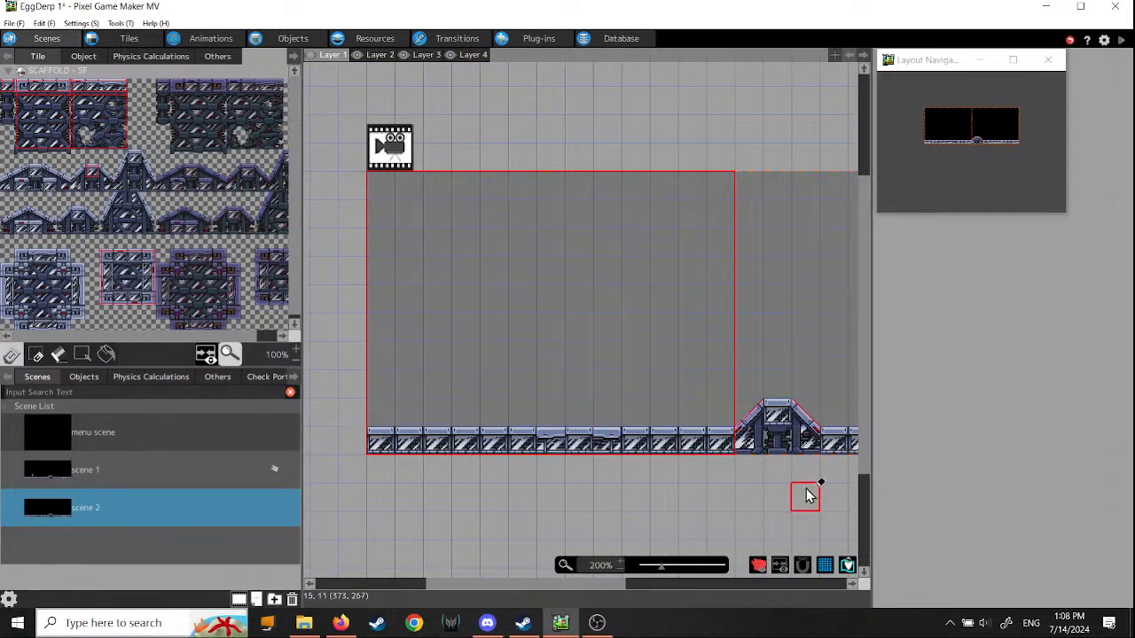
middle_drag(805, 494, 712, 465)
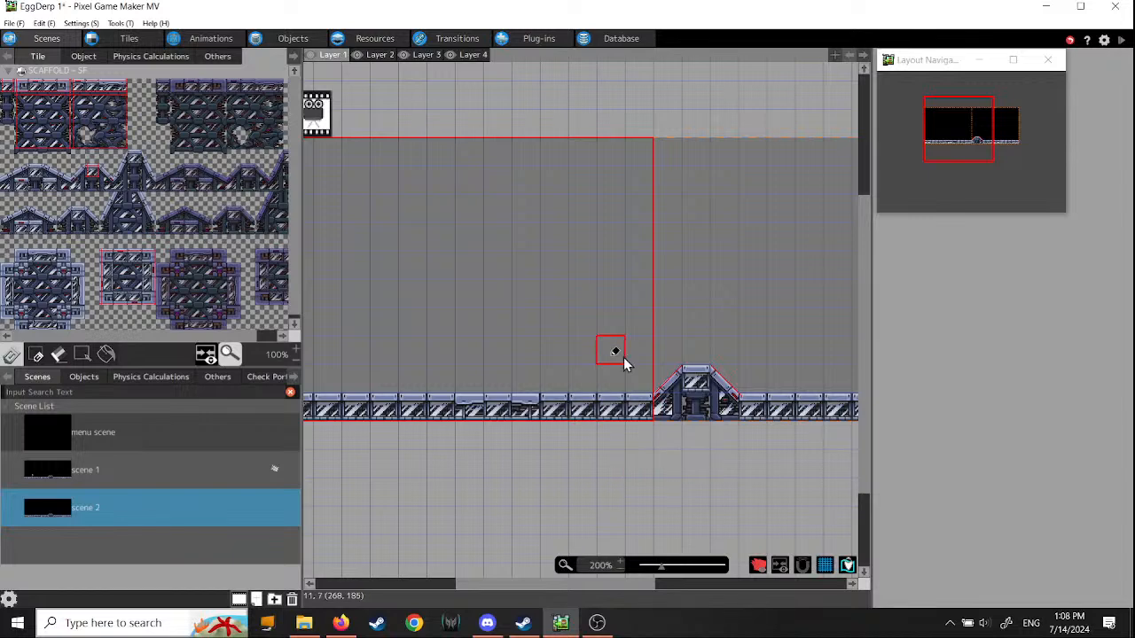
scroll(679, 390, down, 3)
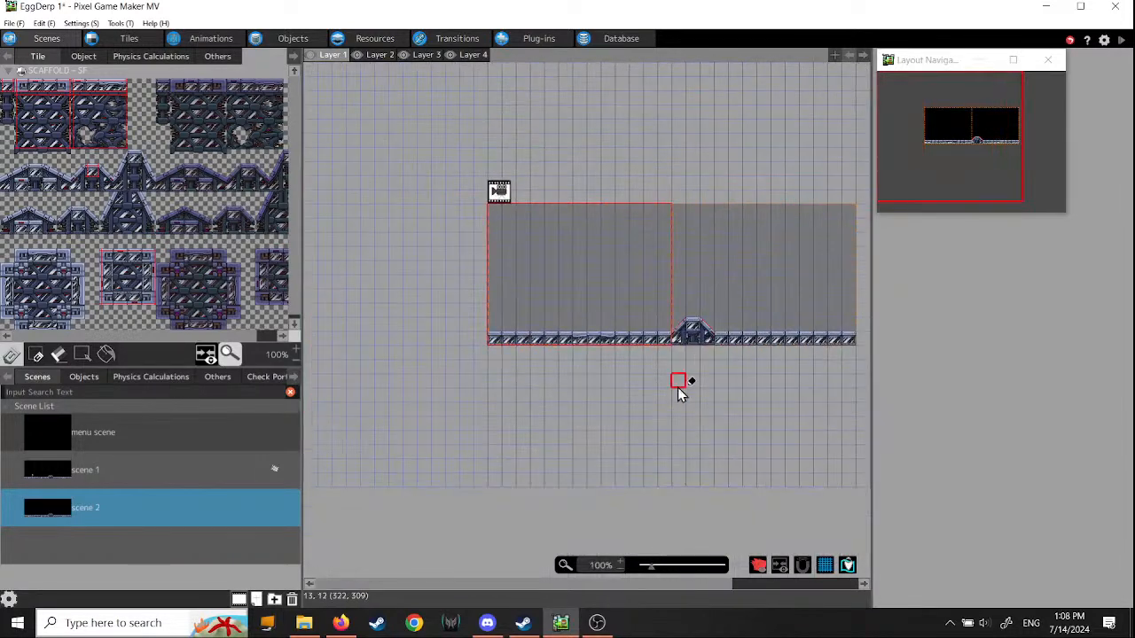
middle_drag(446, 200, 555, 383)
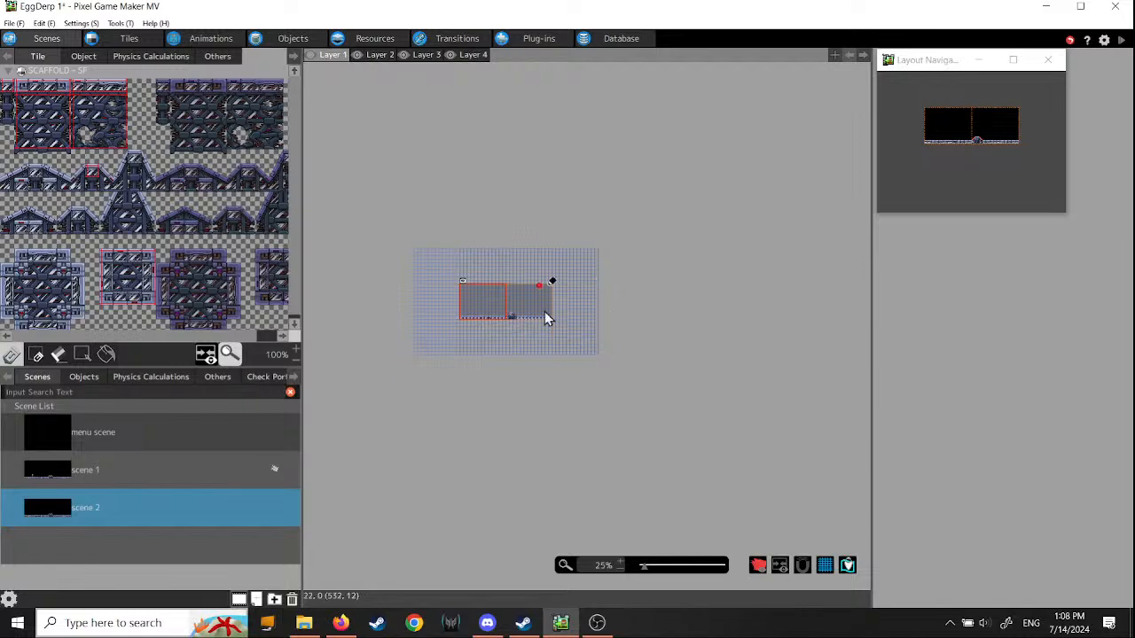
scroll(522, 331, up, 3)
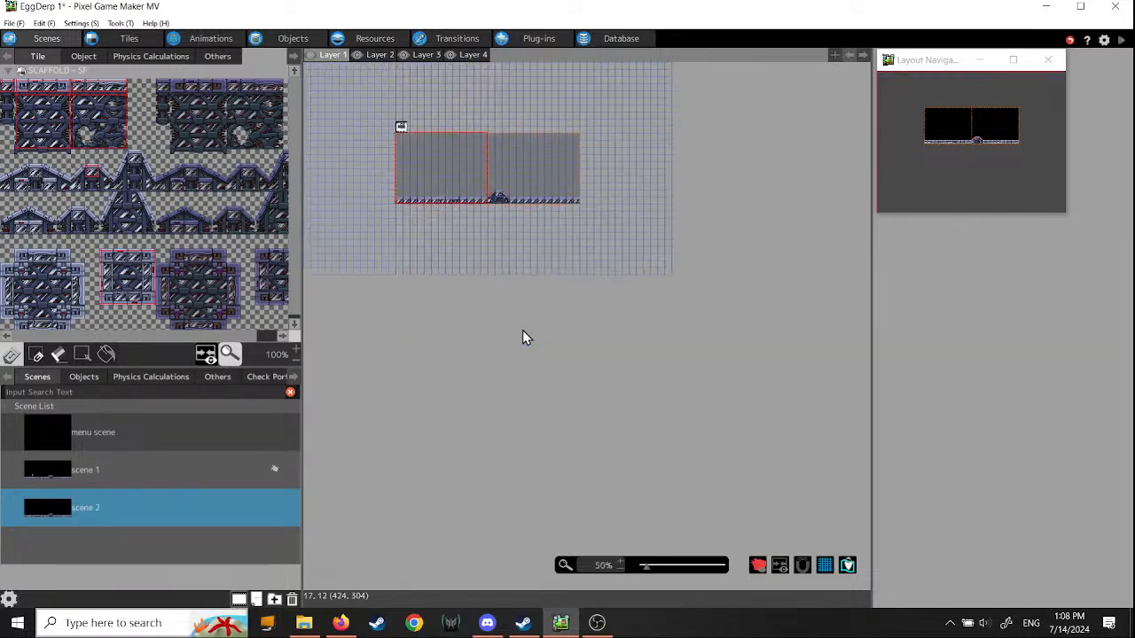
middle_drag(453, 372, 703, 347)
Step: Reopen scene 1 and run a test play, walking the character to the level's left edge and back over the ramp
click(67, 475)
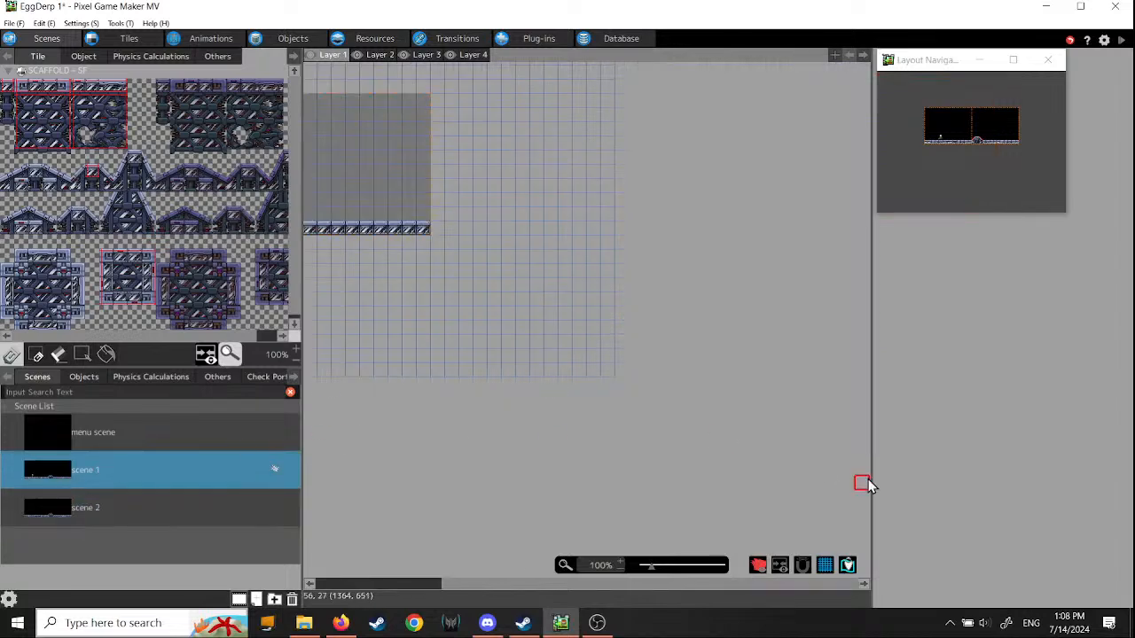
middle_drag(456, 273, 742, 342)
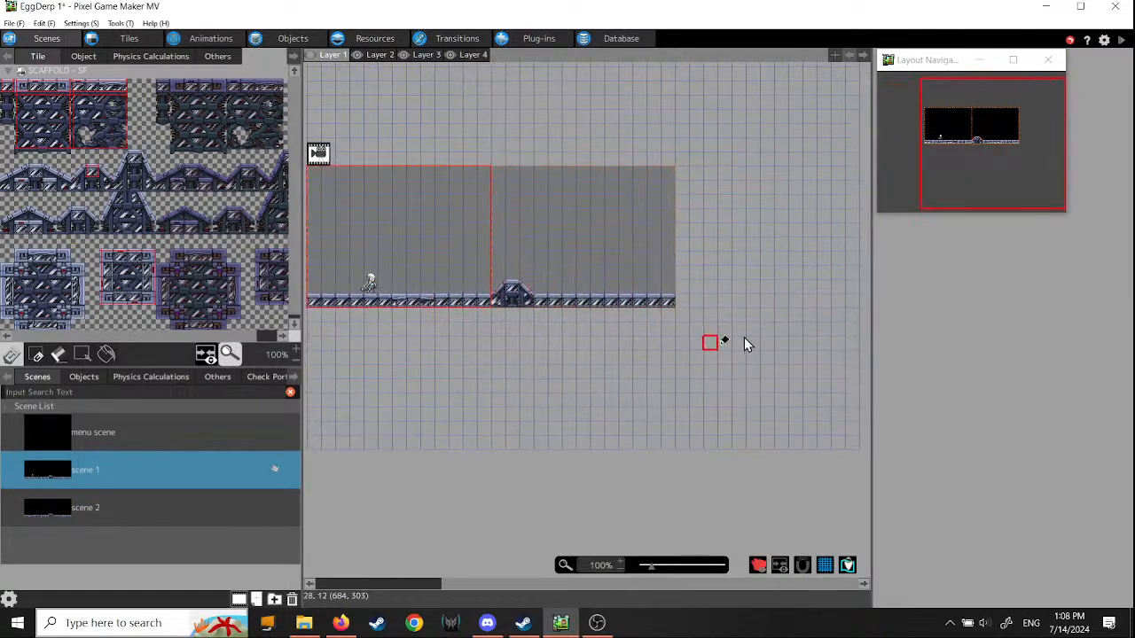
click(1122, 43)
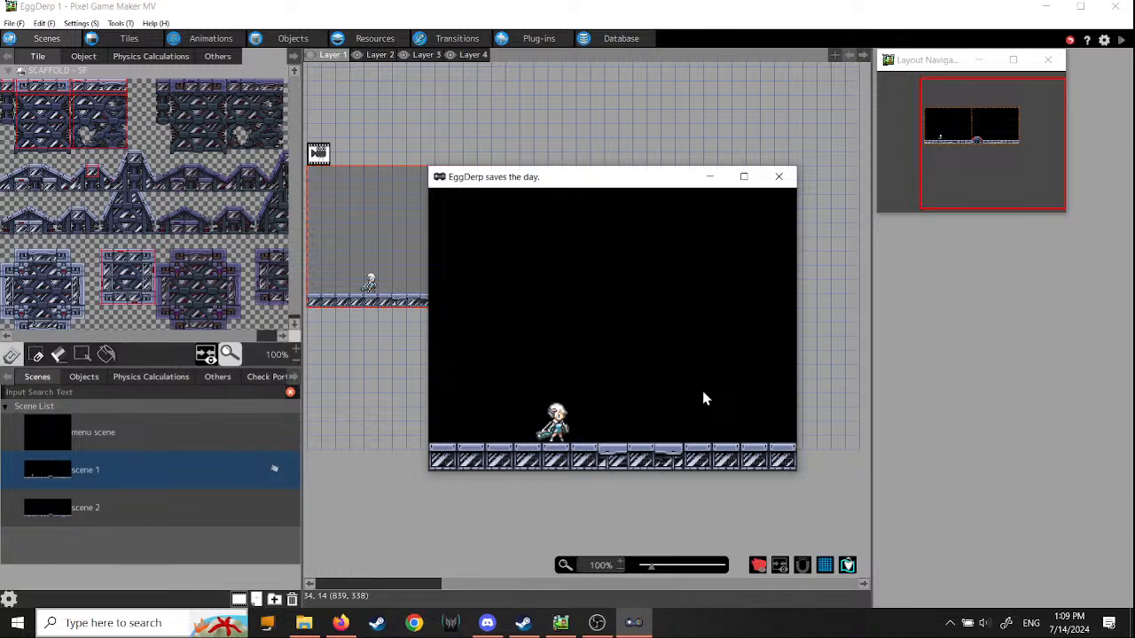
key(Right)
key(Left)
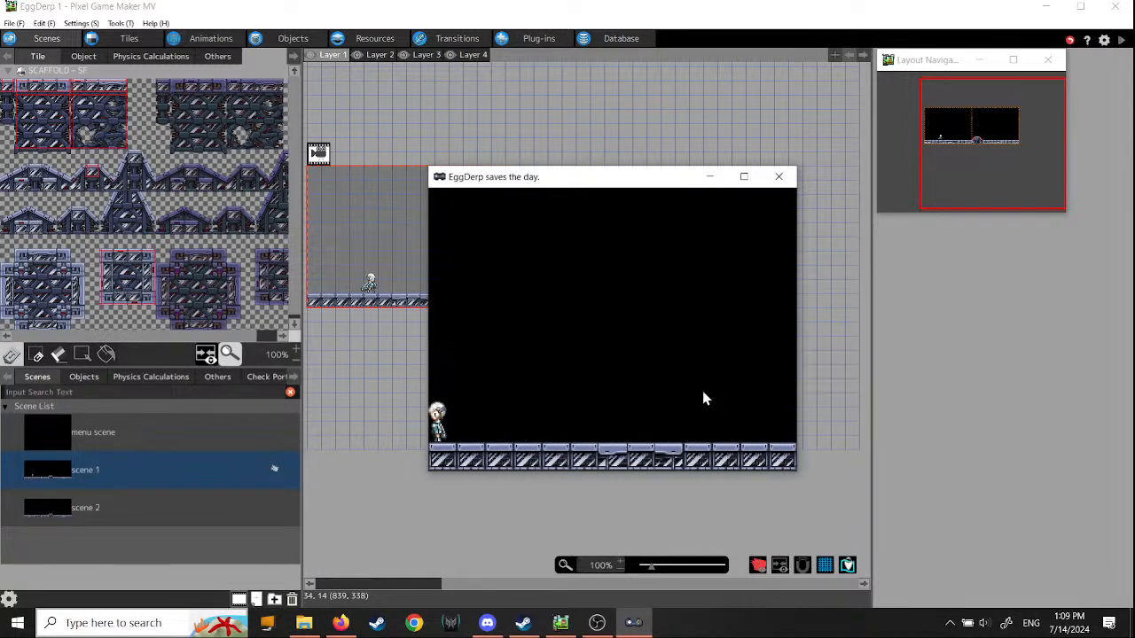
key(Right)
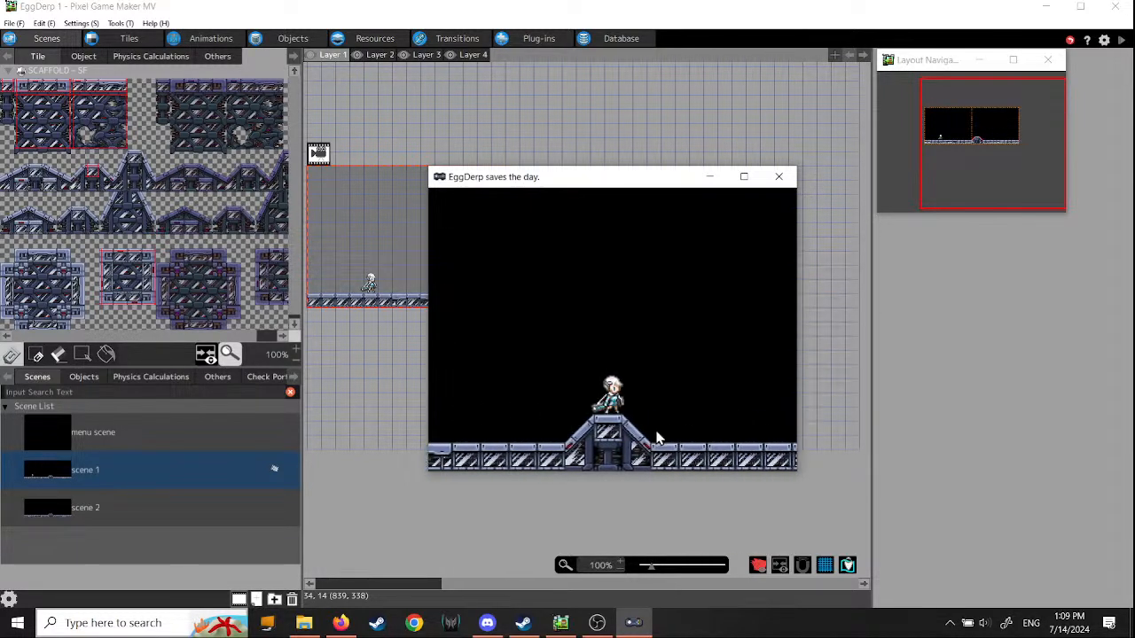
key(Right)
key(Left)
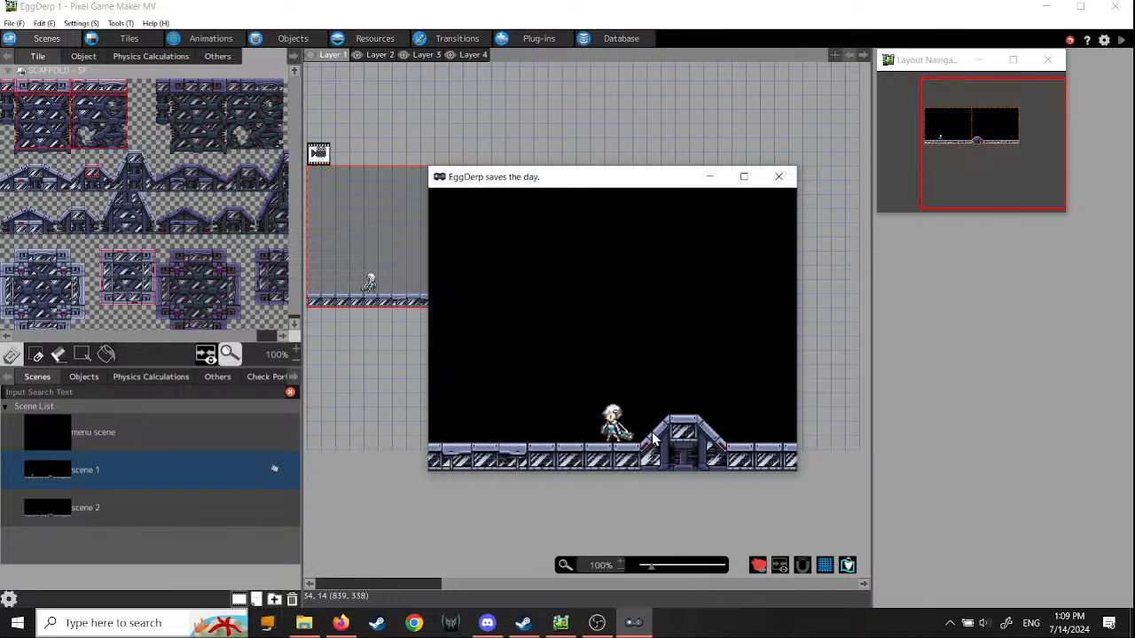
key(Right)
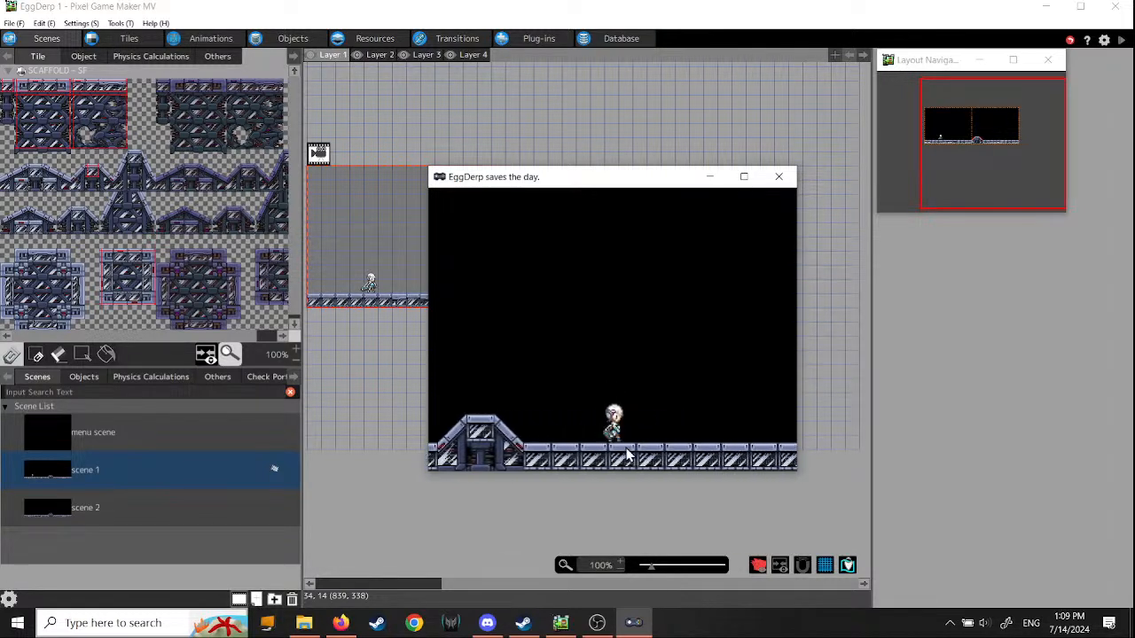
Step: Test the ramp's slopes by walking the character back and forth over it, finishing near the level's right end
key(Left)
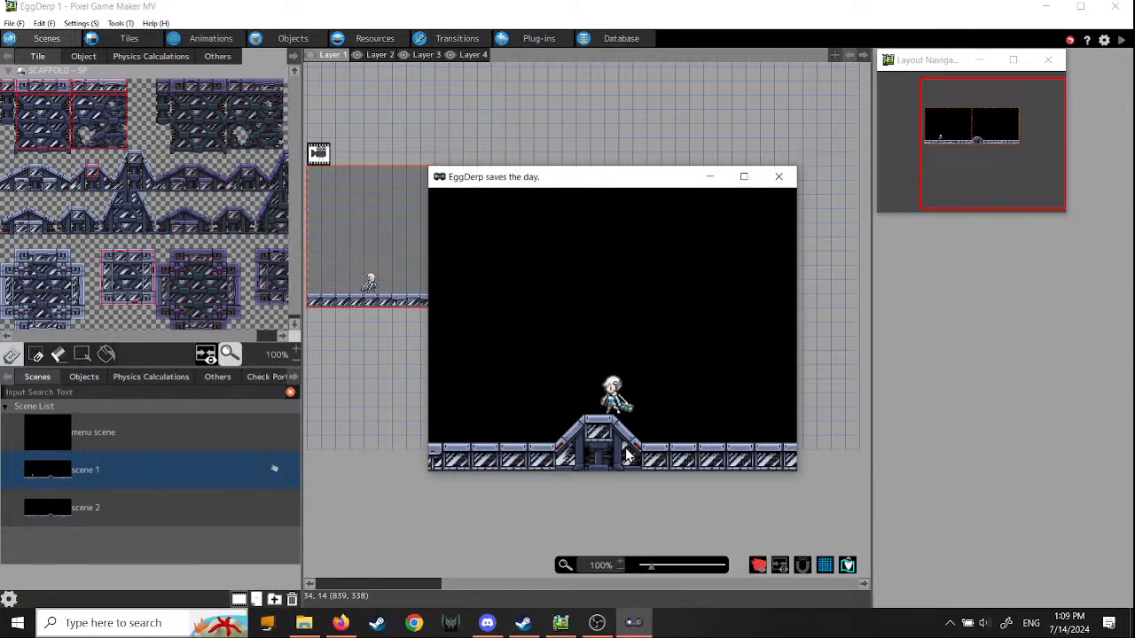
key(Right)
key(Left)
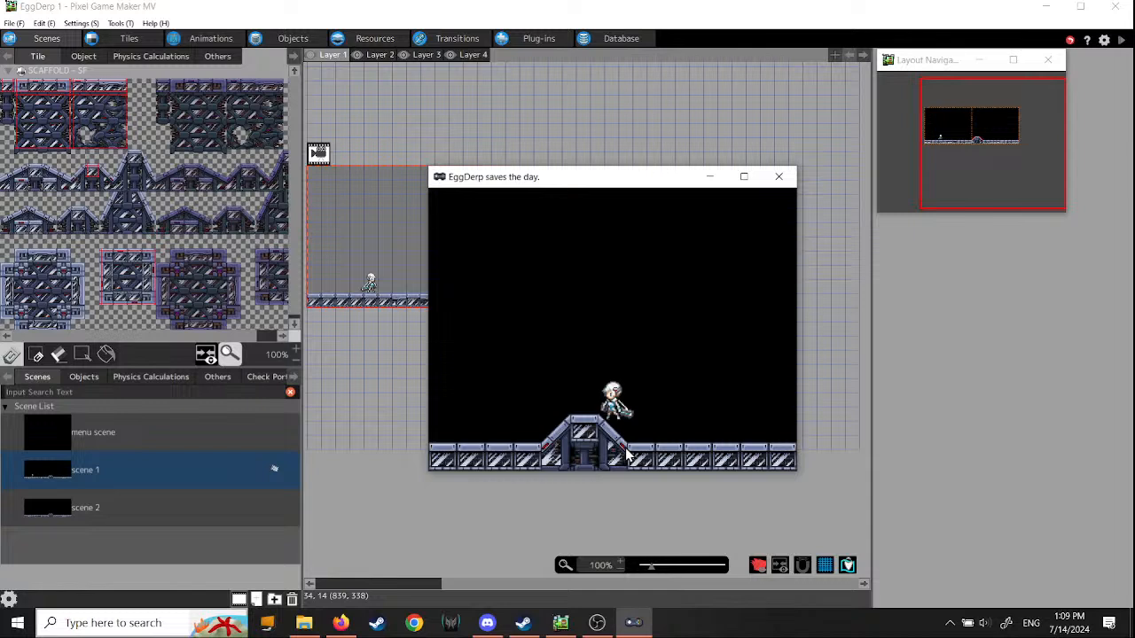
key(Right)
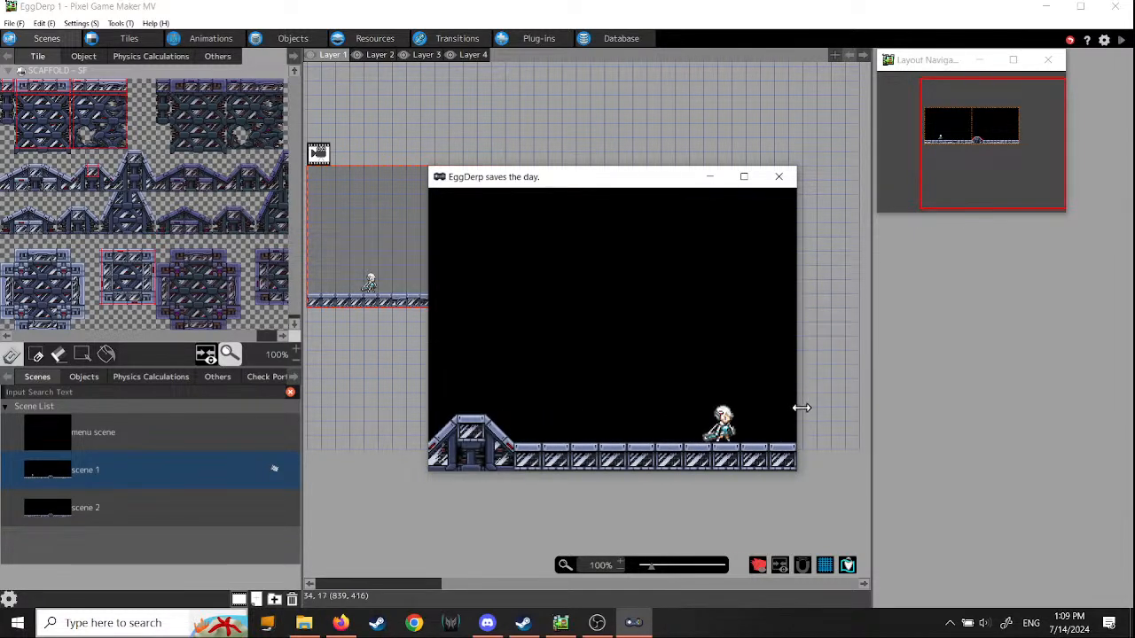
Step: Maximize the test play, walk the character through scene 1's right end into the next scene and back, then restore and close the game
click(743, 176)
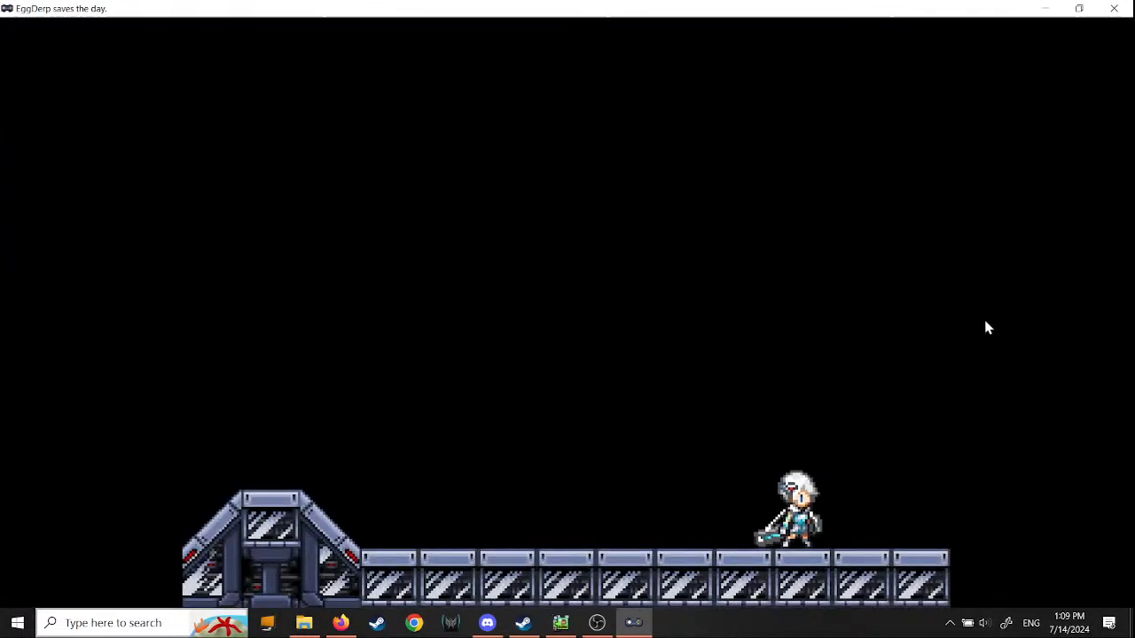
key(Left)
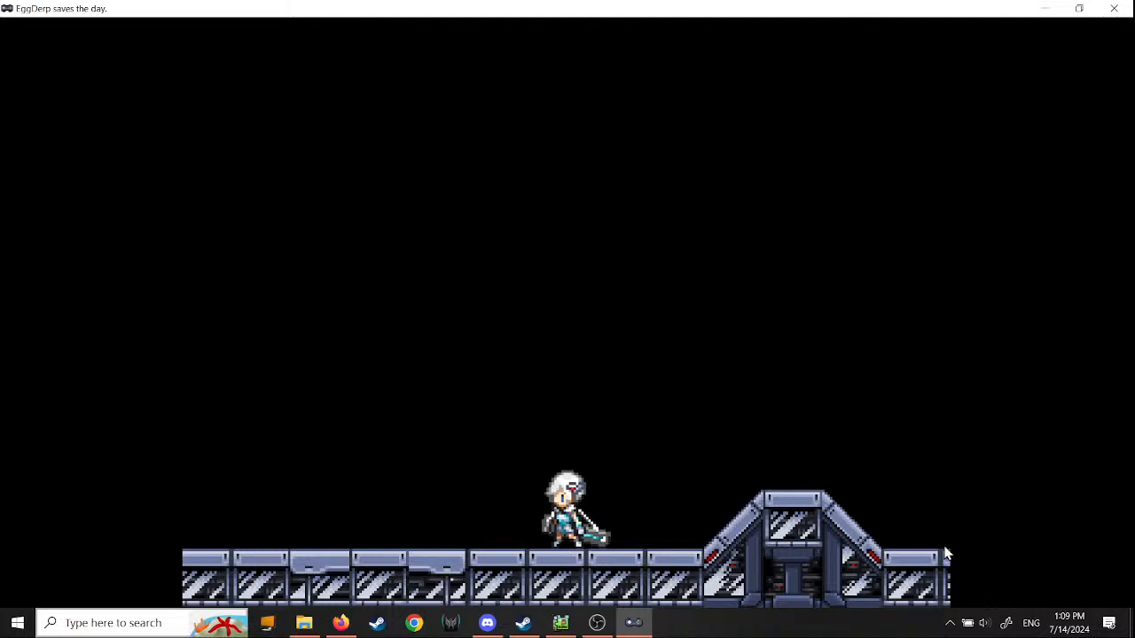
key(Left)
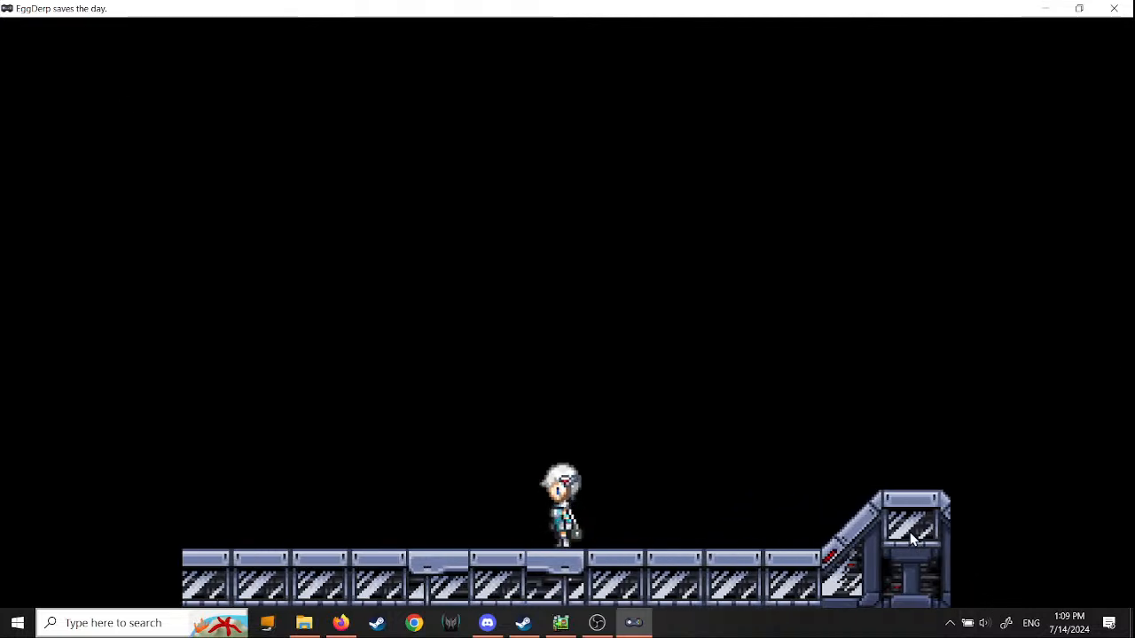
key(Right)
key(Right)
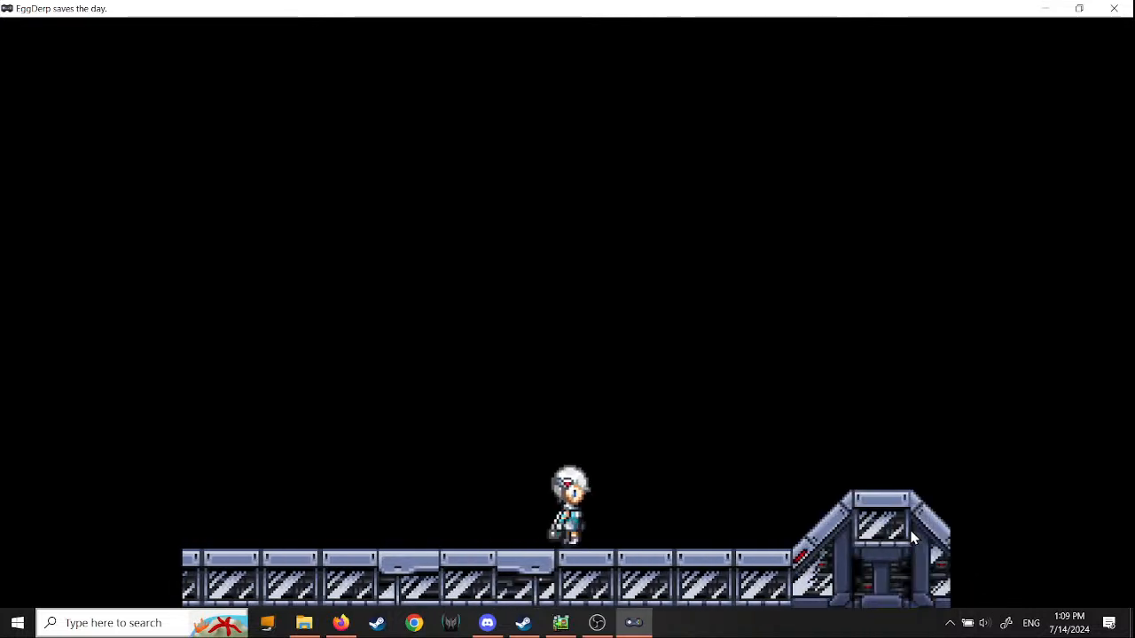
key(Right)
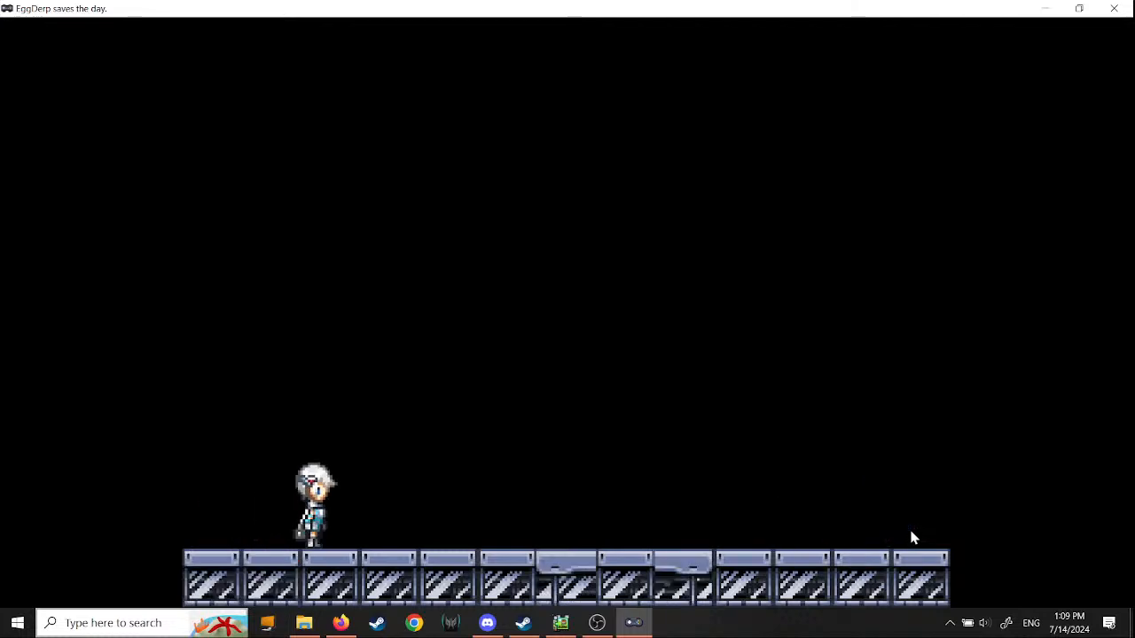
key(Right)
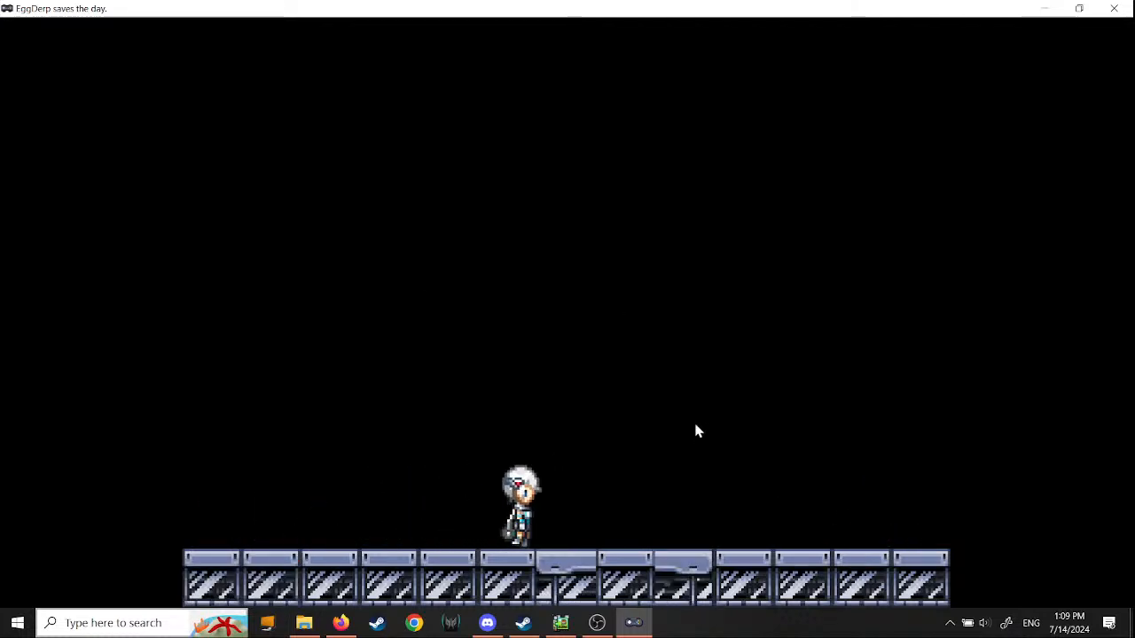
key(Left)
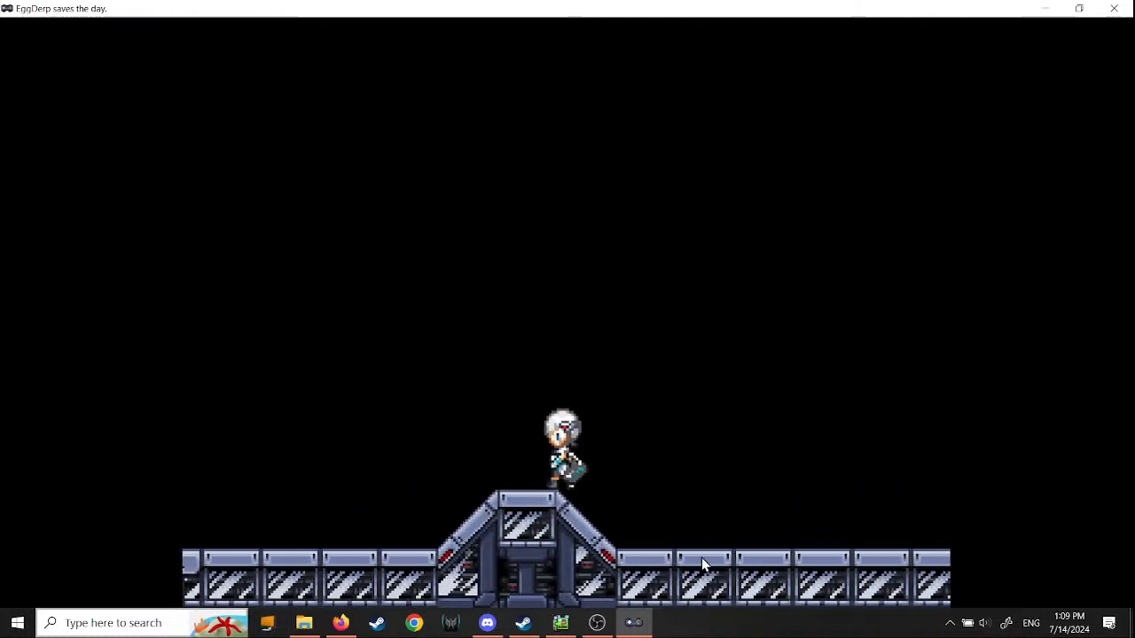
click(1080, 9)
click(778, 178)
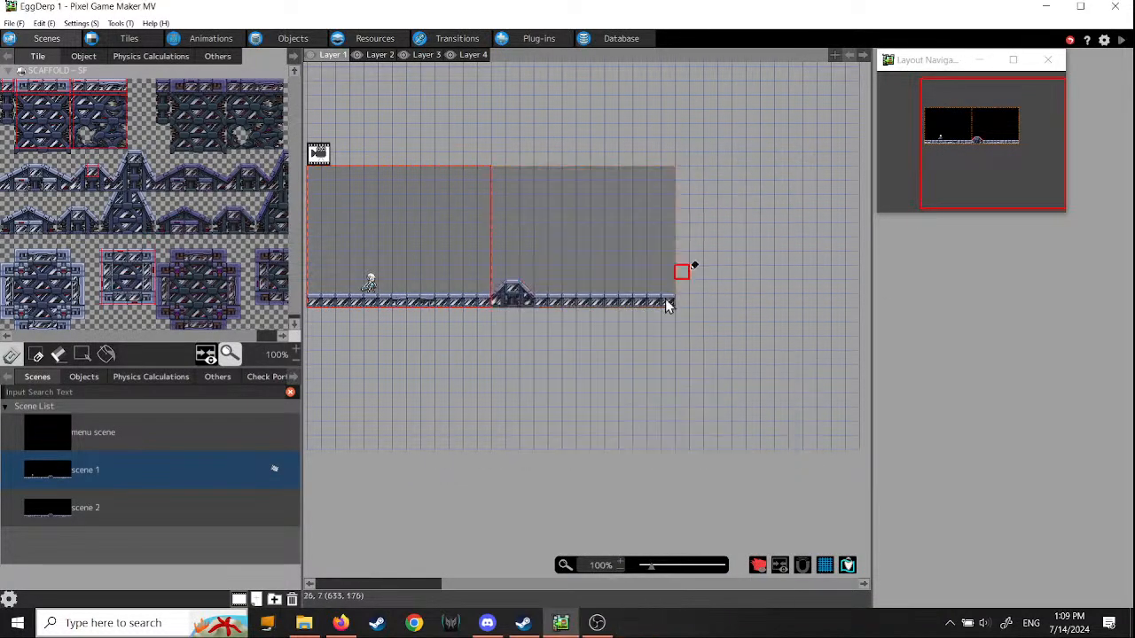
Step: Open scene 2 in the editor and examine its floor and ramp
click(45, 508)
middle_drag(750, 325, 562, 359)
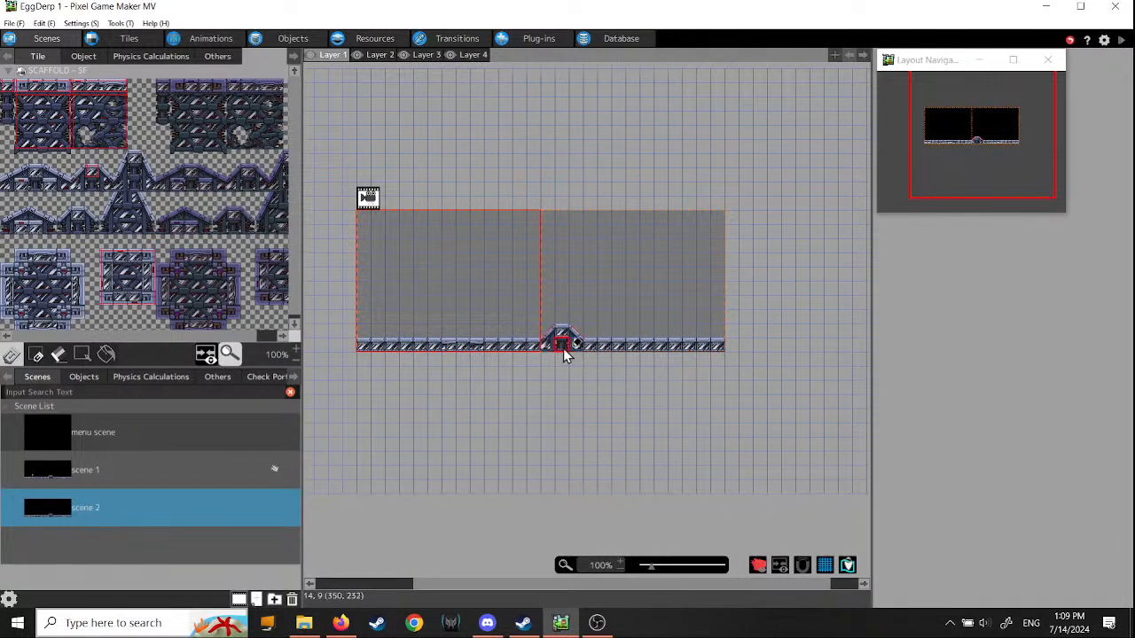
Step: Erase all of the ramp's tiles from scene 2 with an empty palette tile, including the stray block above the gap
scroll(565, 353, up, 2)
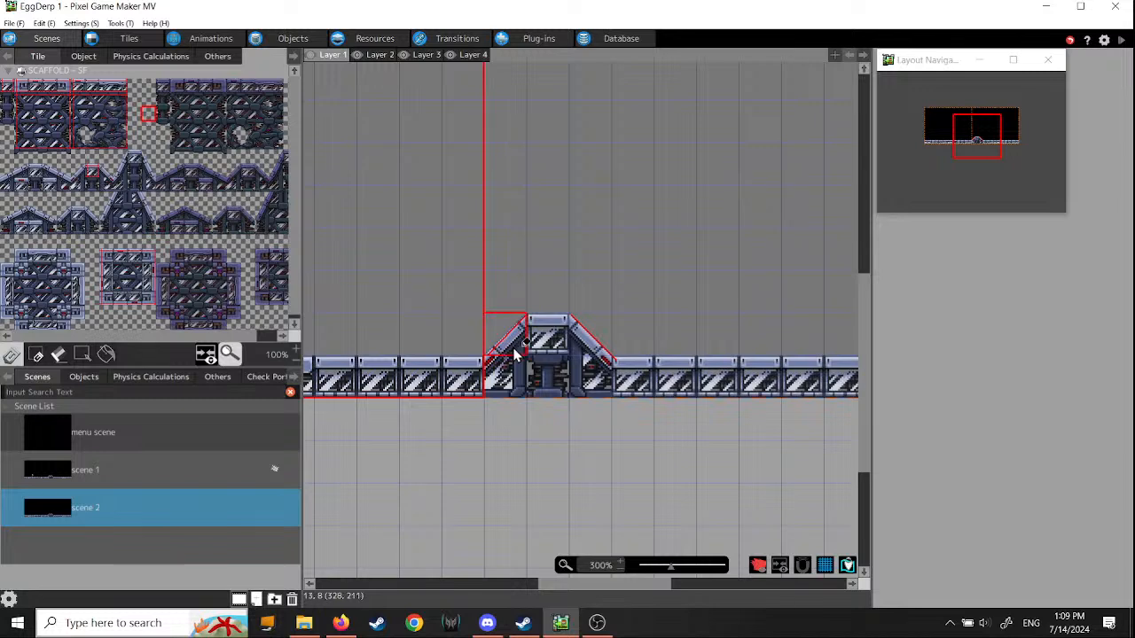
mouse_move(514, 355)
mouse_down()
mouse_move(520, 342)
mouse_move(558, 337)
mouse_move(593, 381)
mouse_up()
right_drag(592, 382, 494, 376)
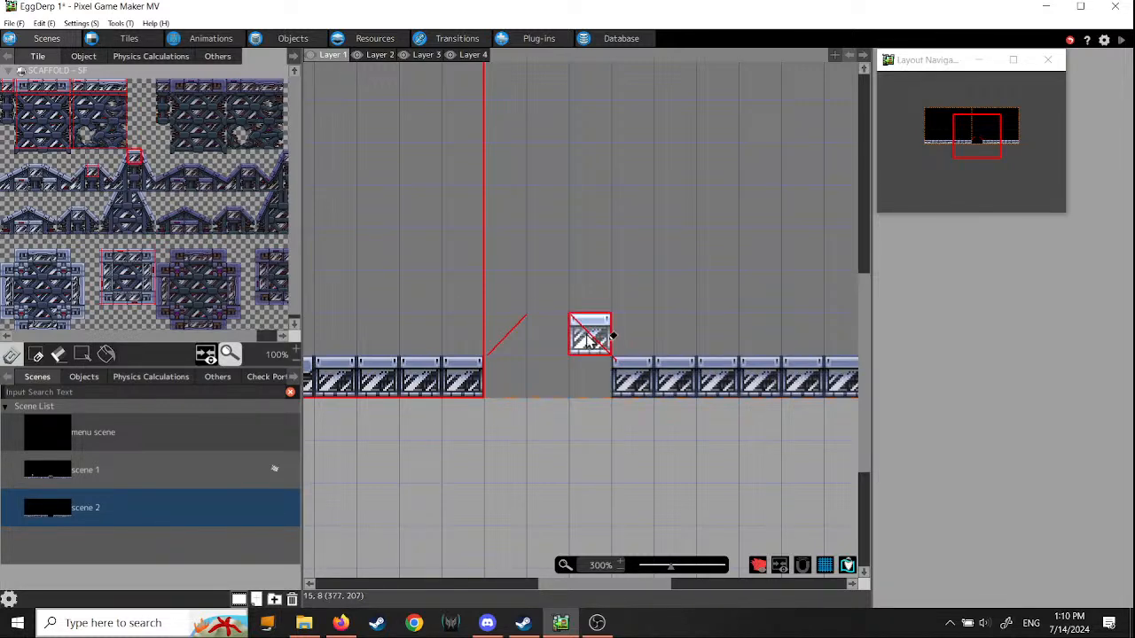
click(556, 325)
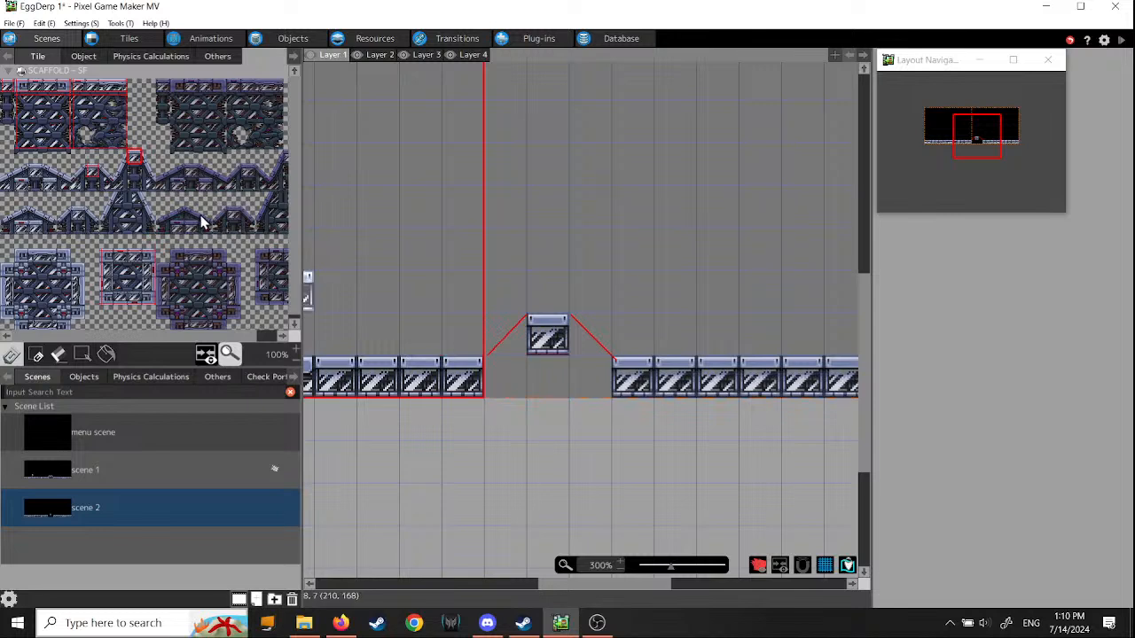
click(148, 128)
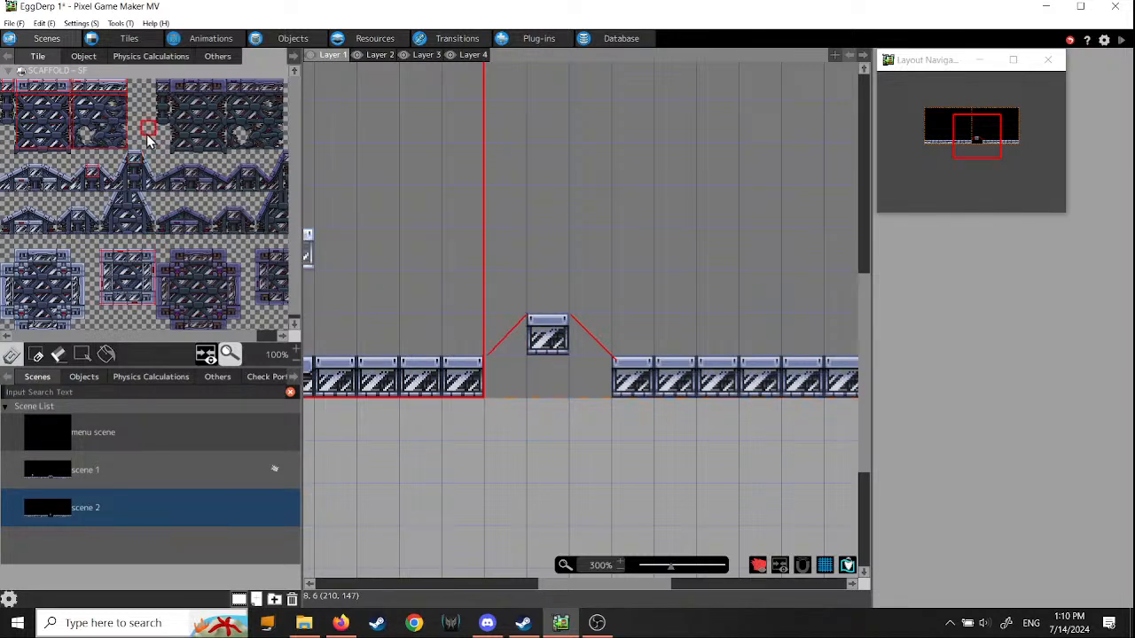
click(547, 334)
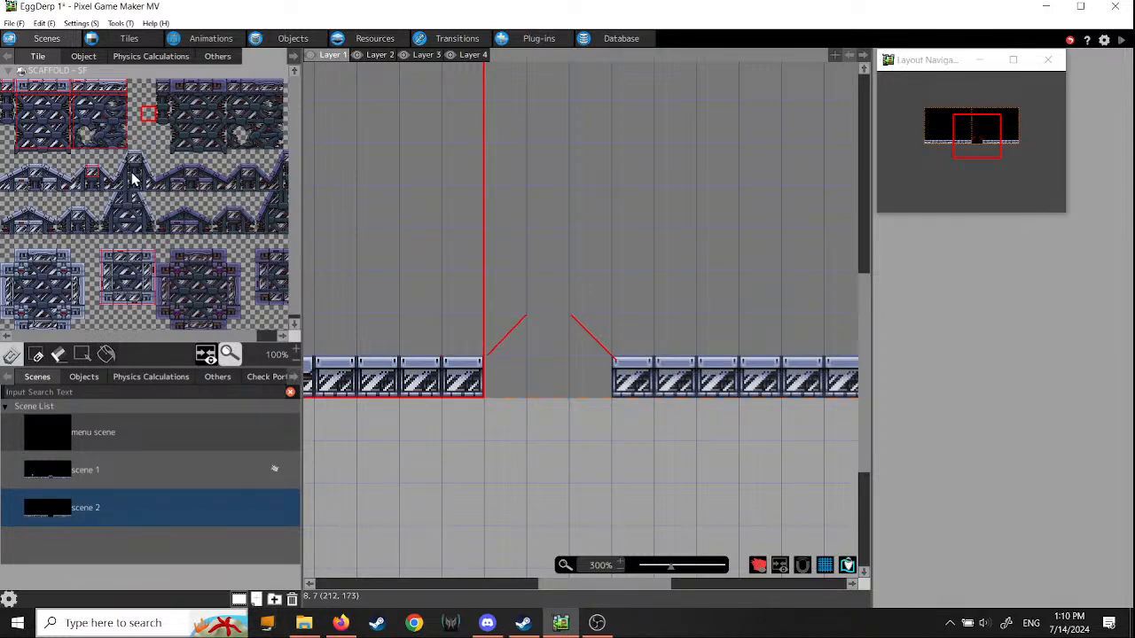
Step: Fill the three-tile gap in scene 2's floor with the plain SCAFFOLD - SF floor tile
click(9, 87)
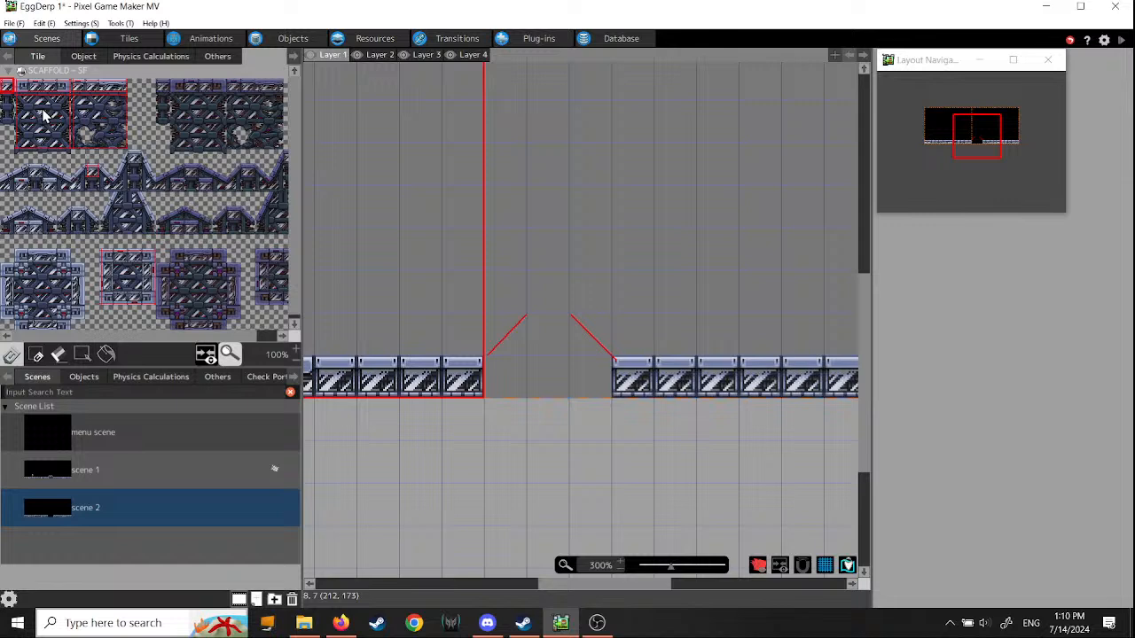
click(505, 379)
click(547, 380)
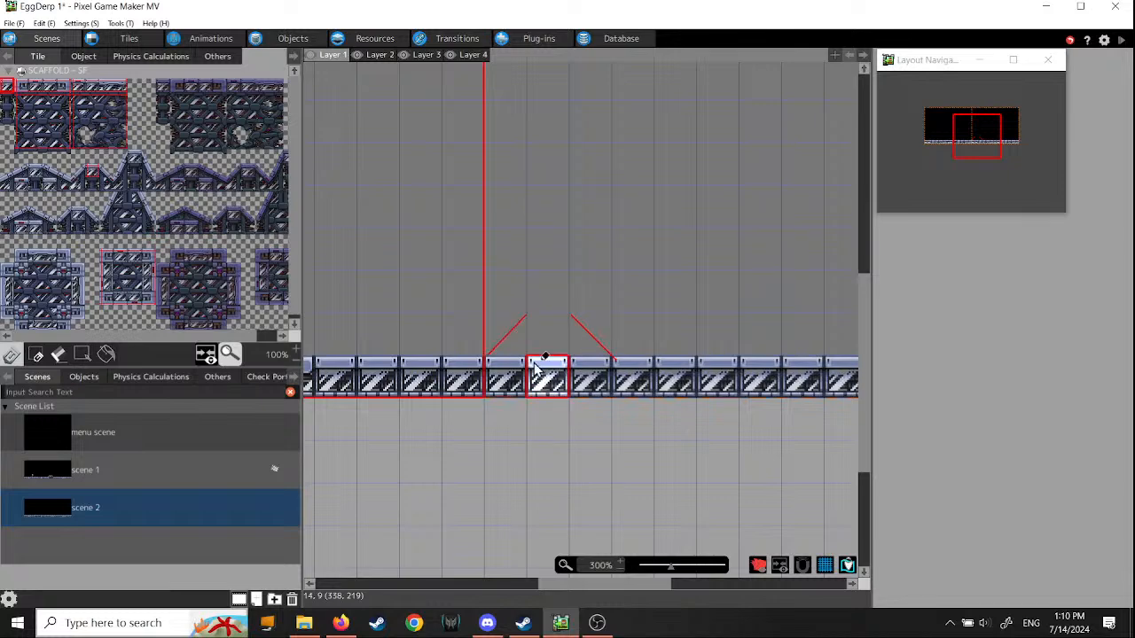
Step: Search scene 2's layers, the tile settings and the placed-object lists for the two leftover slope lines
scroll(583, 359, up, 2)
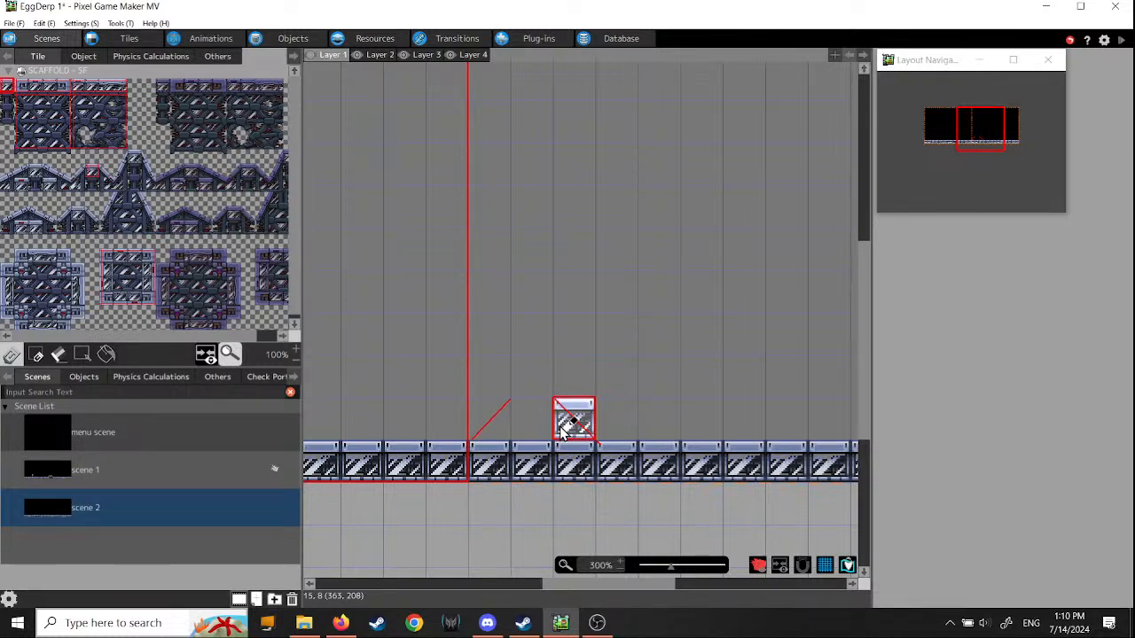
click(377, 55)
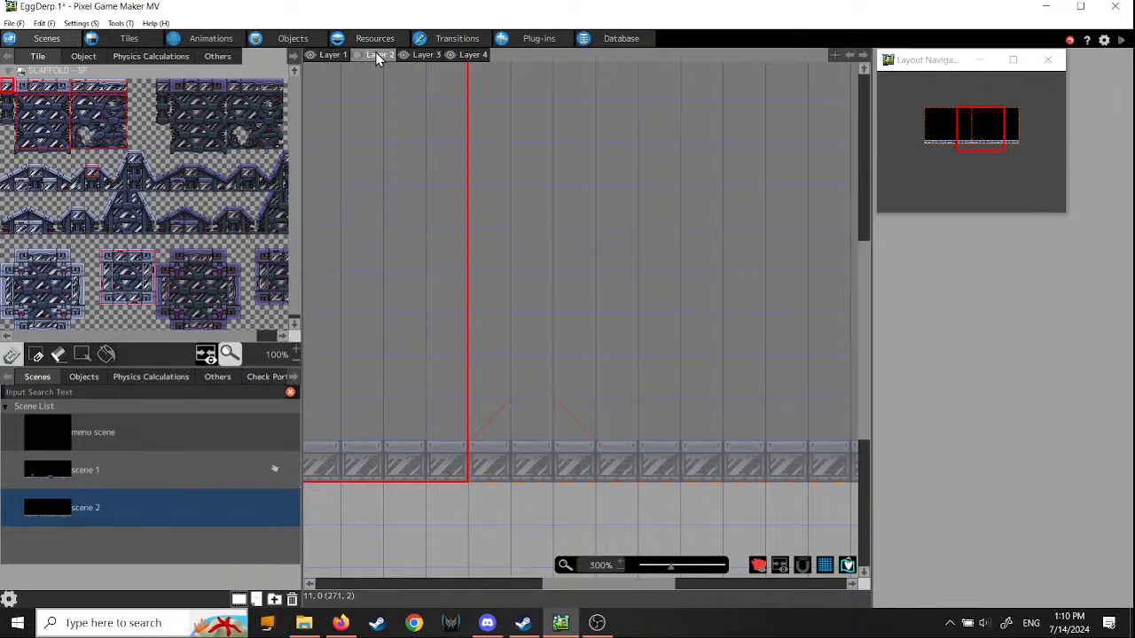
click(330, 55)
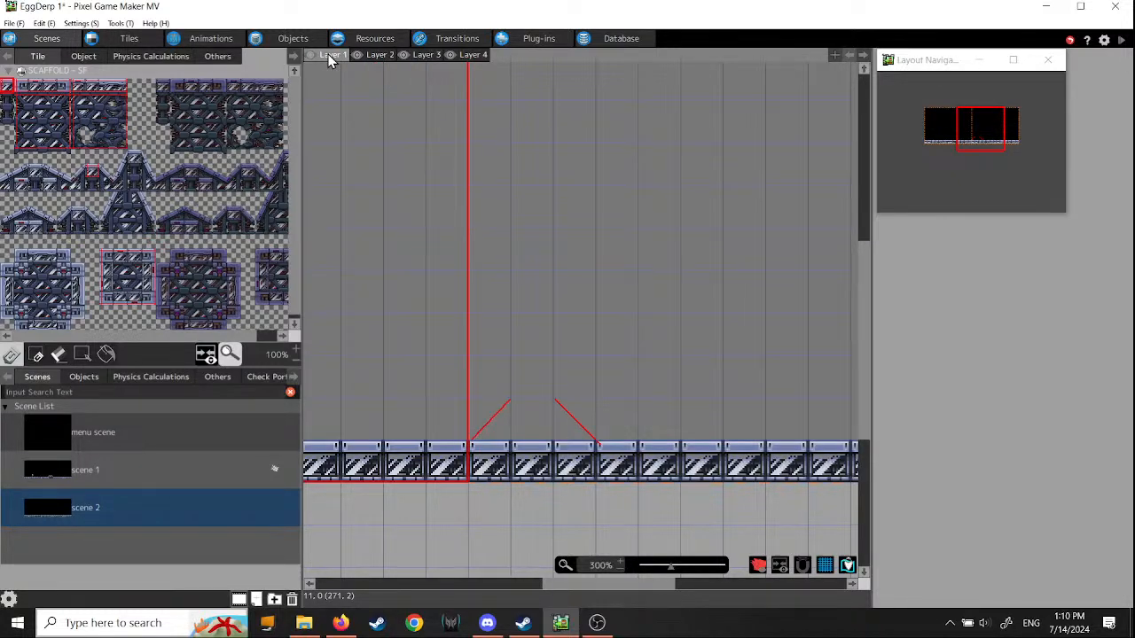
click(129, 40)
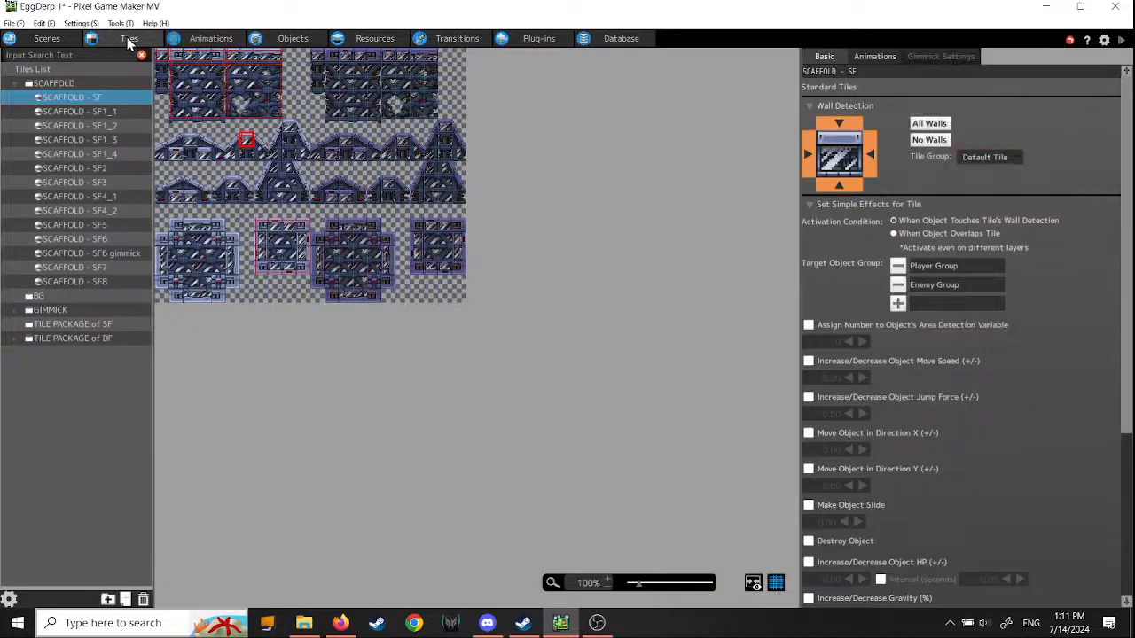
click(42, 39)
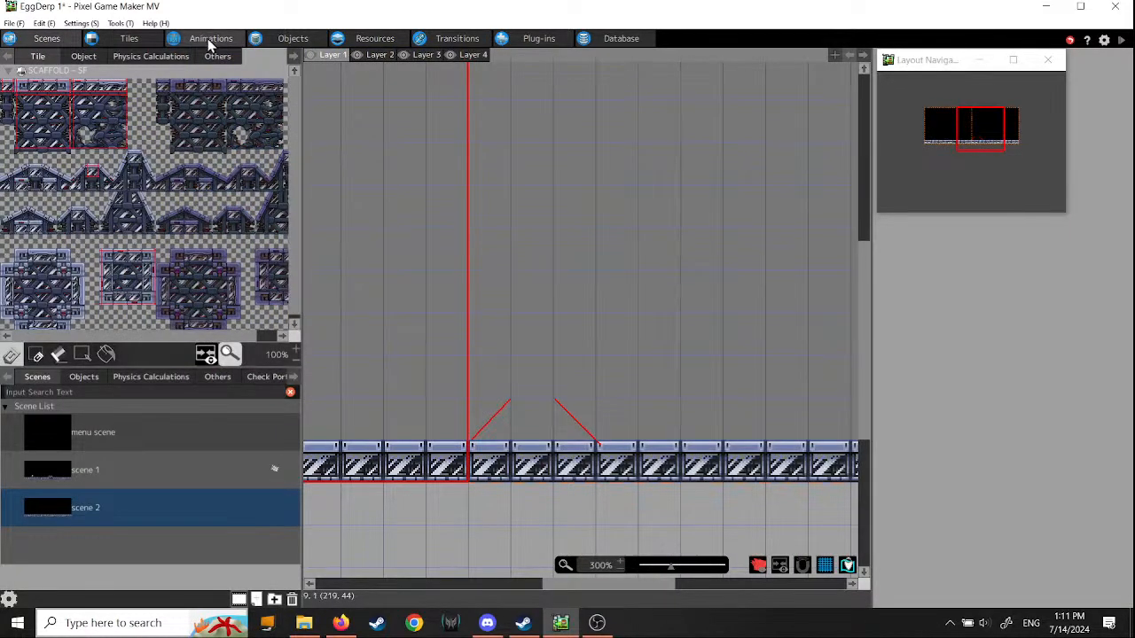
click(92, 55)
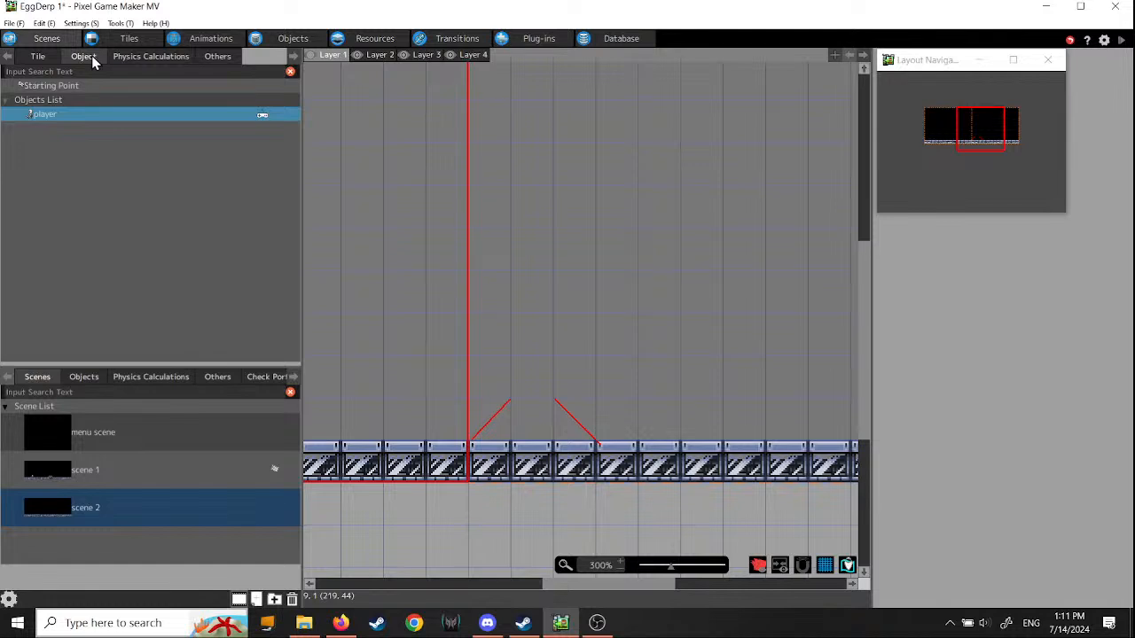
click(215, 58)
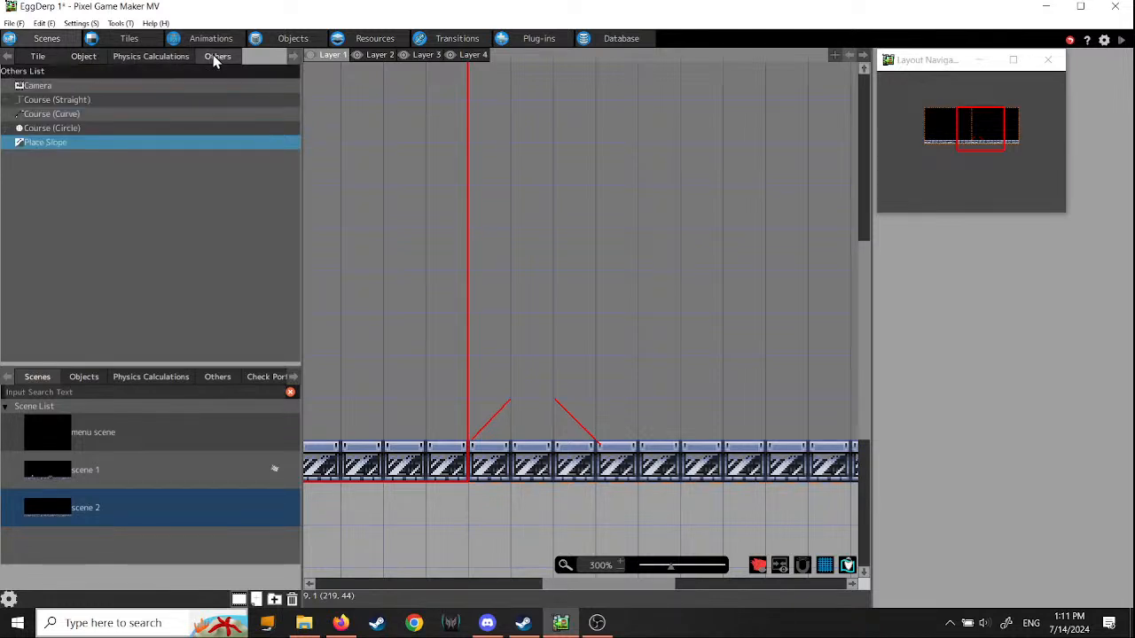
click(31, 146)
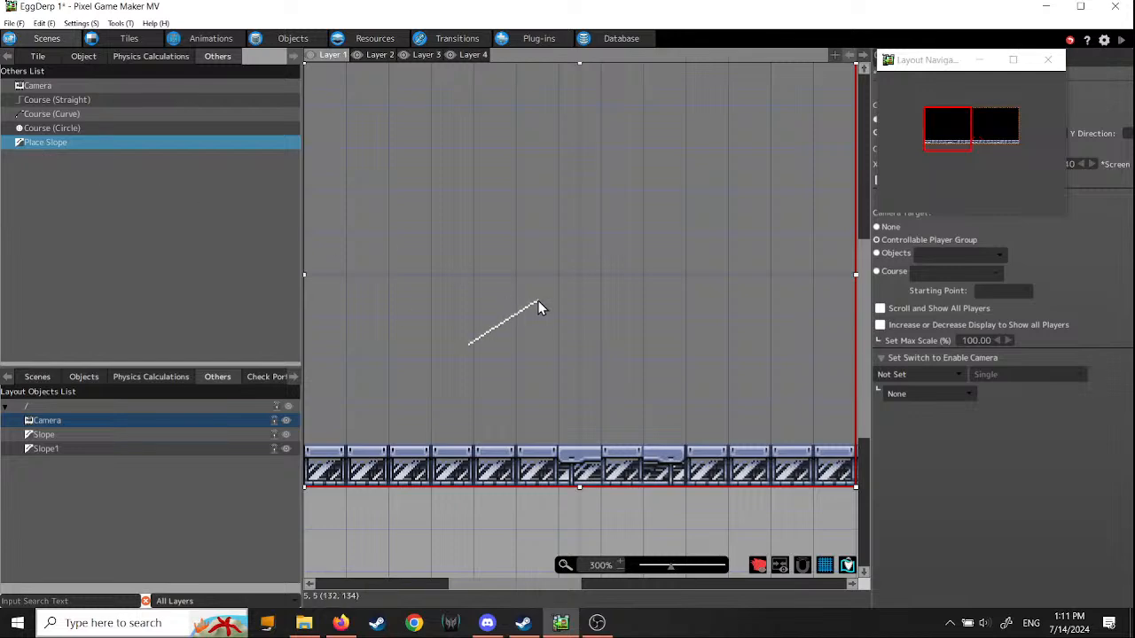
scroll(567, 306, down, 1)
scroll(692, 329, right, 1)
middle_drag(698, 330, 326, 308)
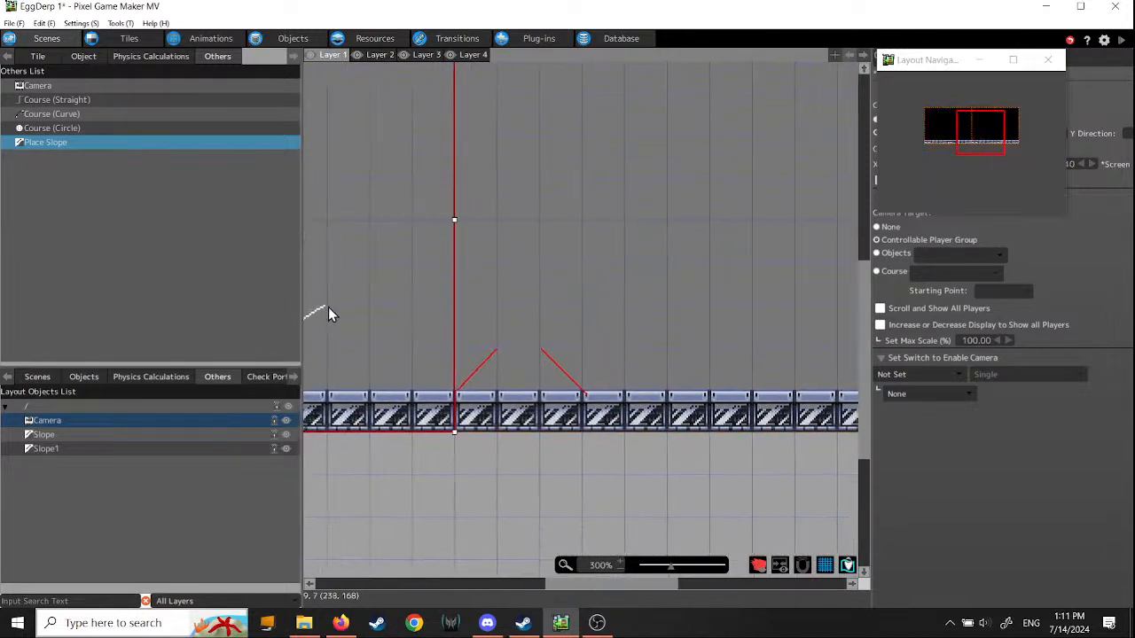
middle_drag(713, 311, 303, 310)
middle_drag(389, 310, 745, 226)
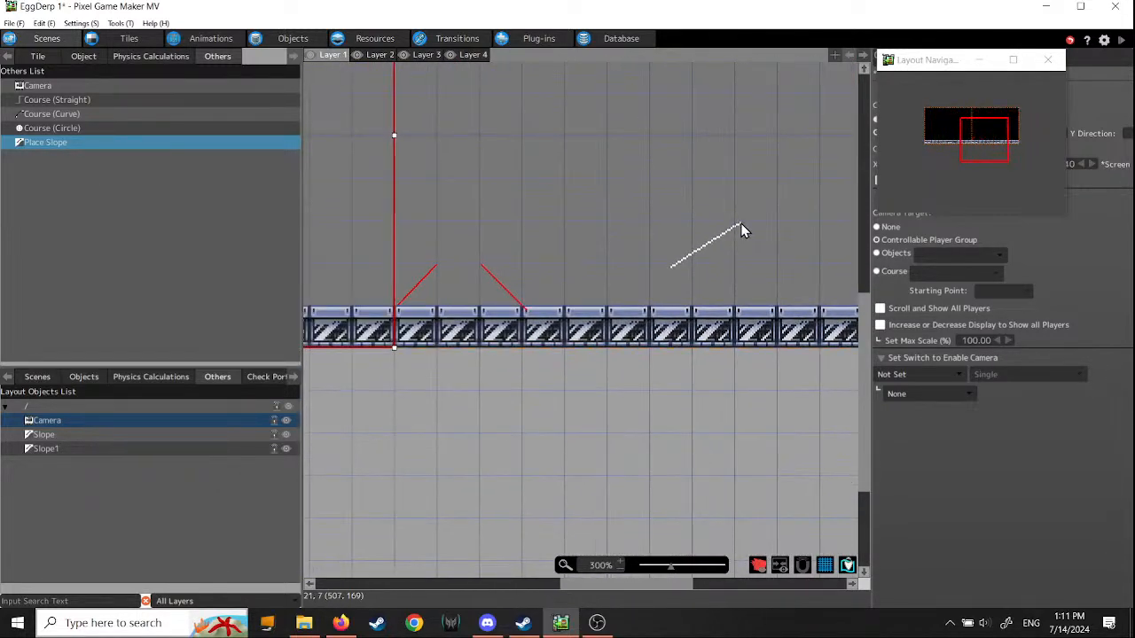
Step: Check which line each slope entry represents and delete the descending slope, Slope1, from scene 2
click(44, 451)
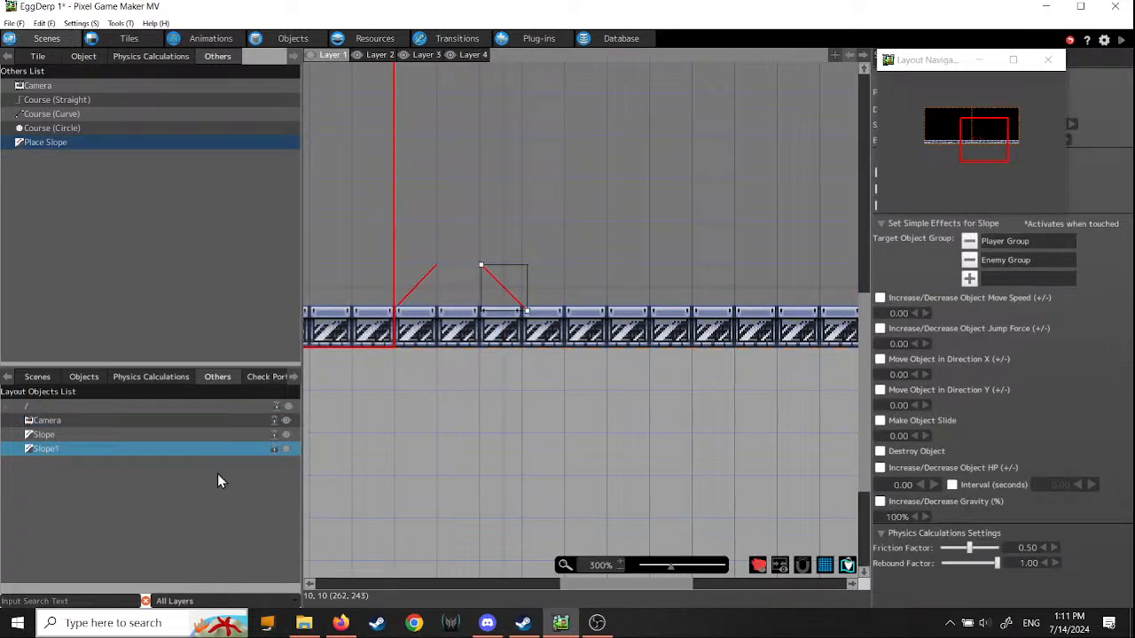
click(100, 434)
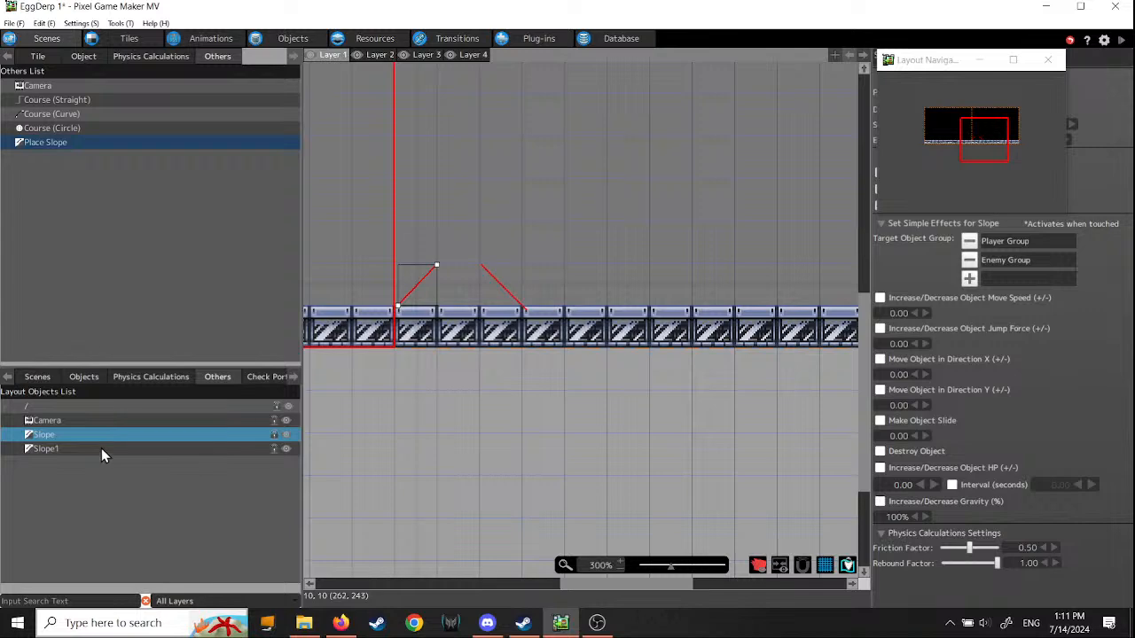
click(101, 450)
middle_drag(377, 498, 604, 516)
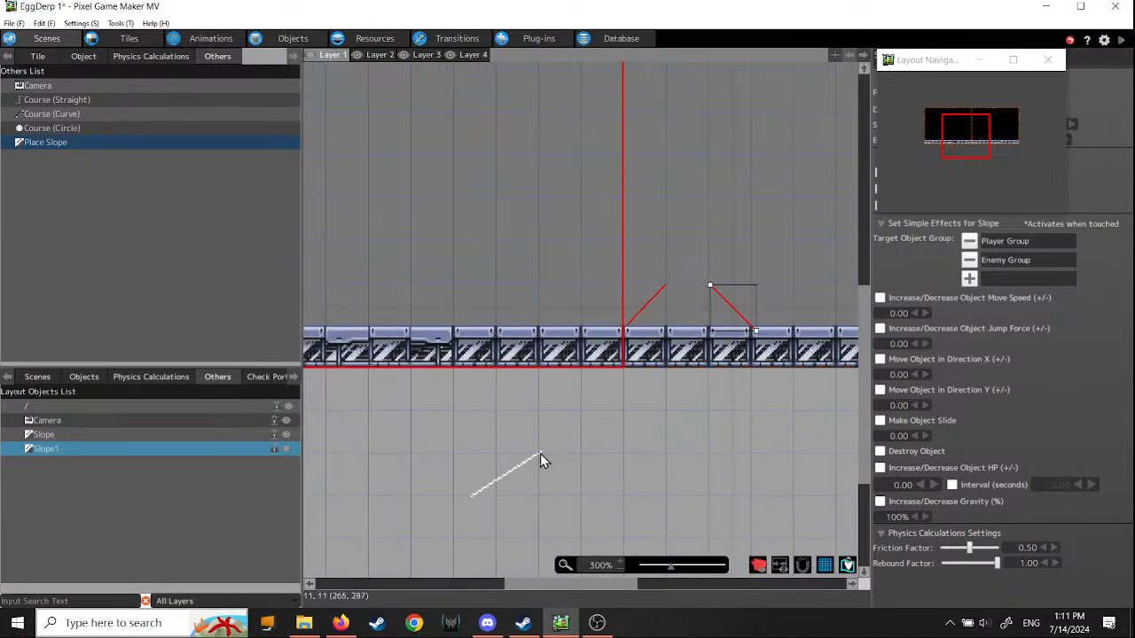
scroll(540, 457, down, 5)
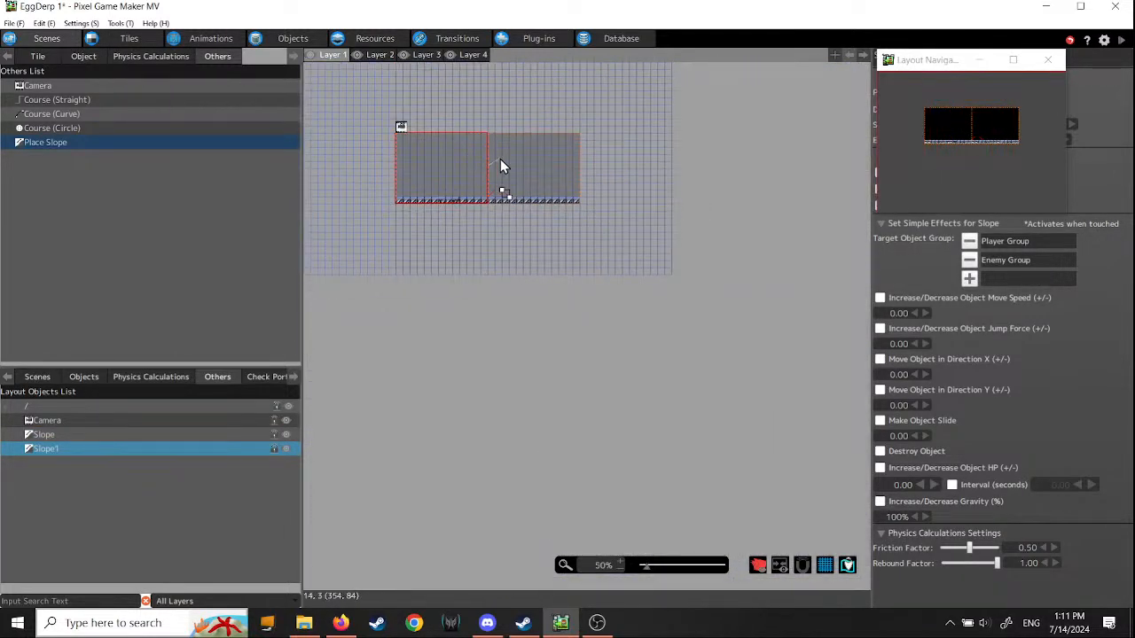
scroll(500, 161, up, 5)
middle_drag(550, 358, 469, 183)
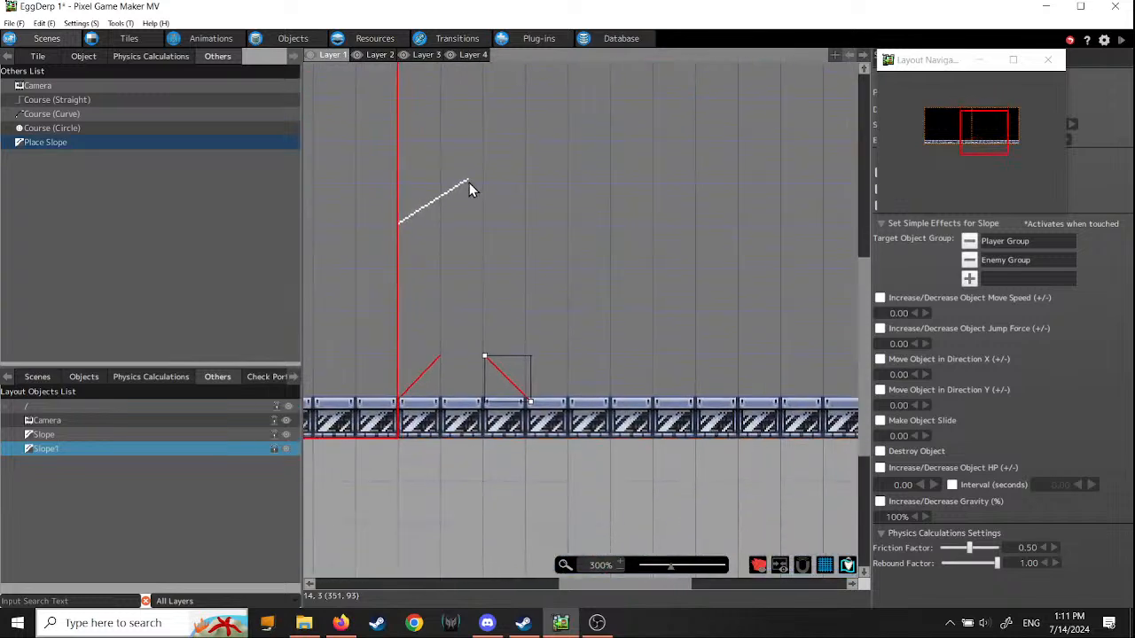
right_click(79, 450)
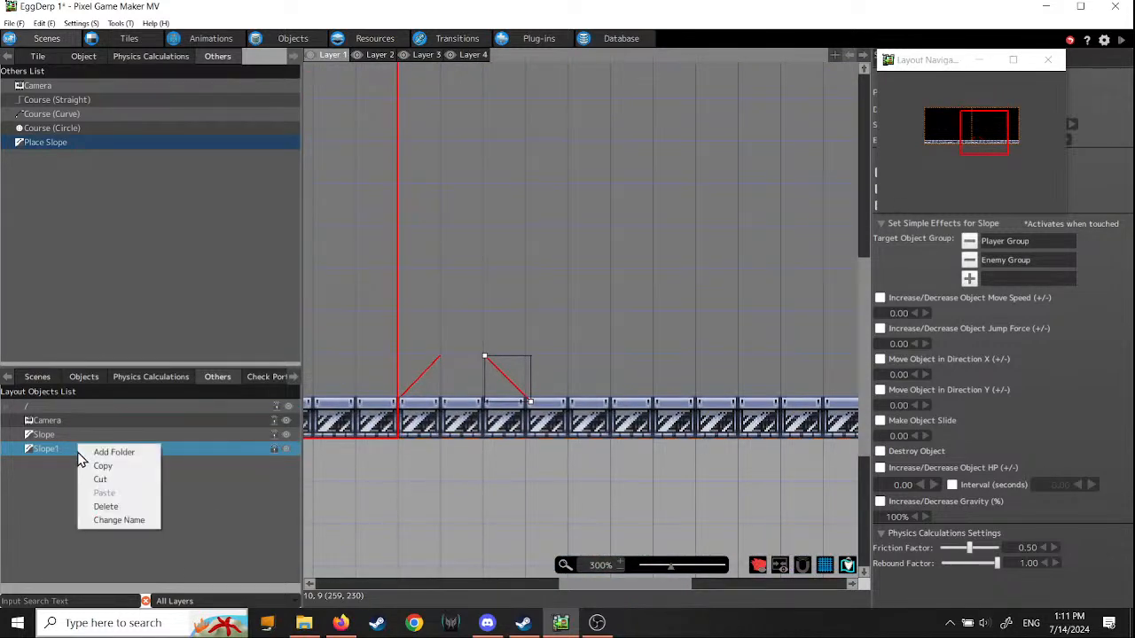
click(106, 507)
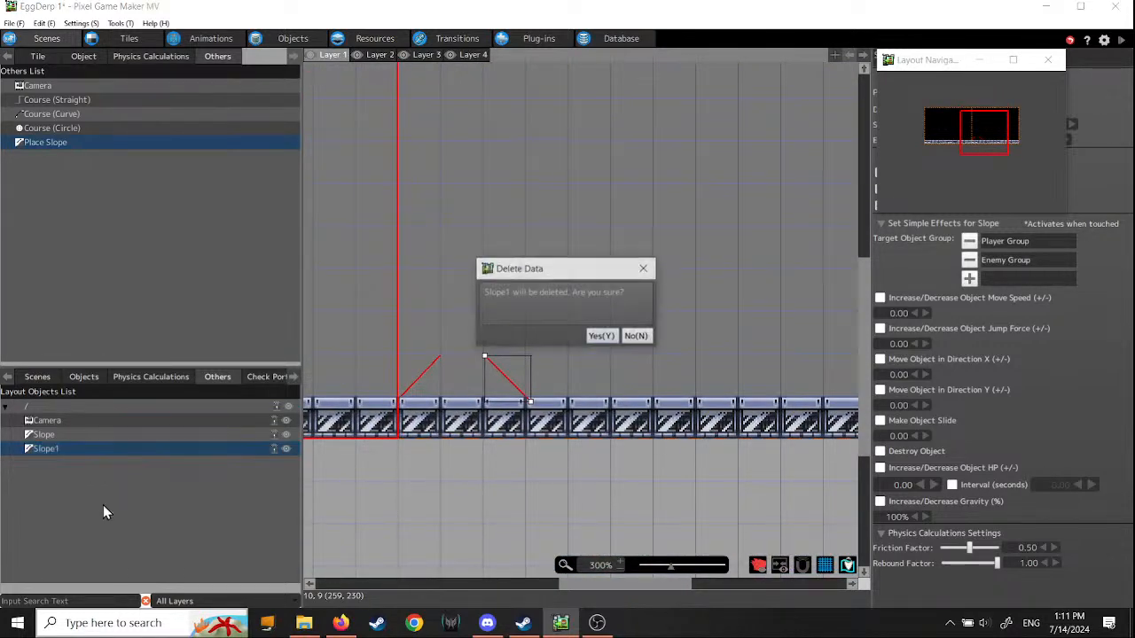
click(601, 337)
Step: Delete the remaining ascending slope, Slope, from scene 2's layout objects
click(51, 437)
right_click(67, 436)
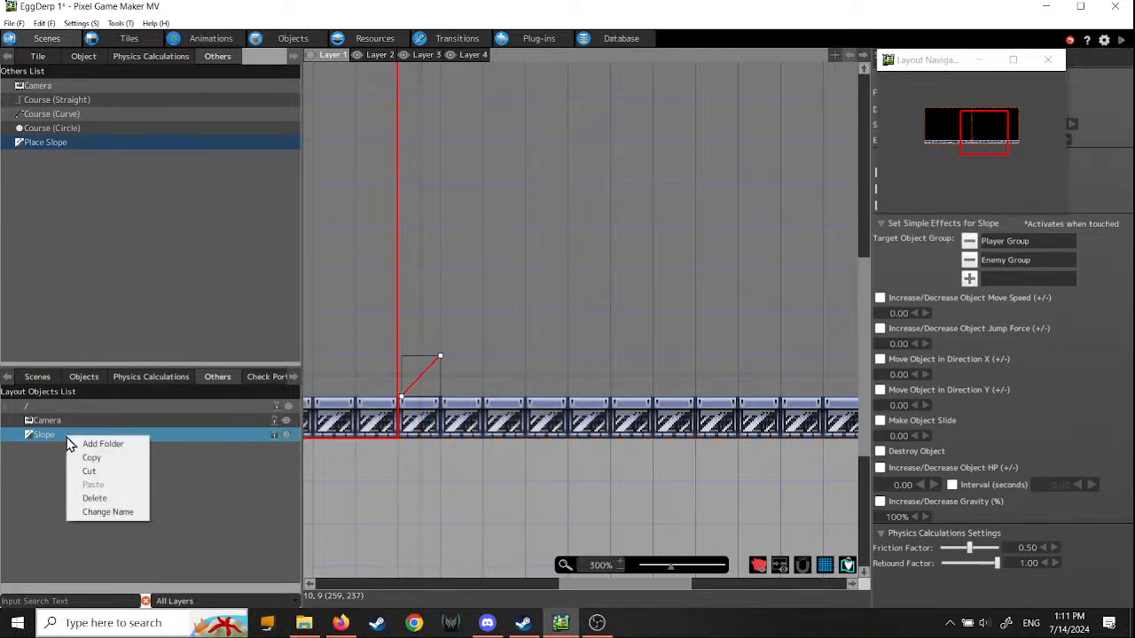
click(94, 500)
click(600, 338)
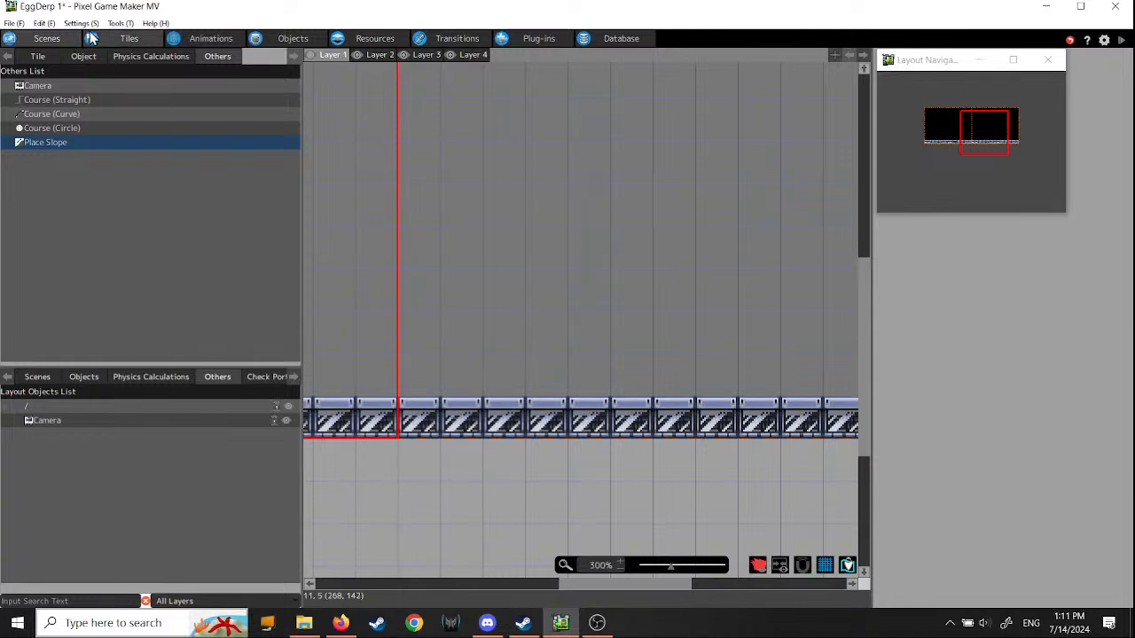
Step: Return to the tile palette and scene list and look over the flat floor of scene 2
click(40, 57)
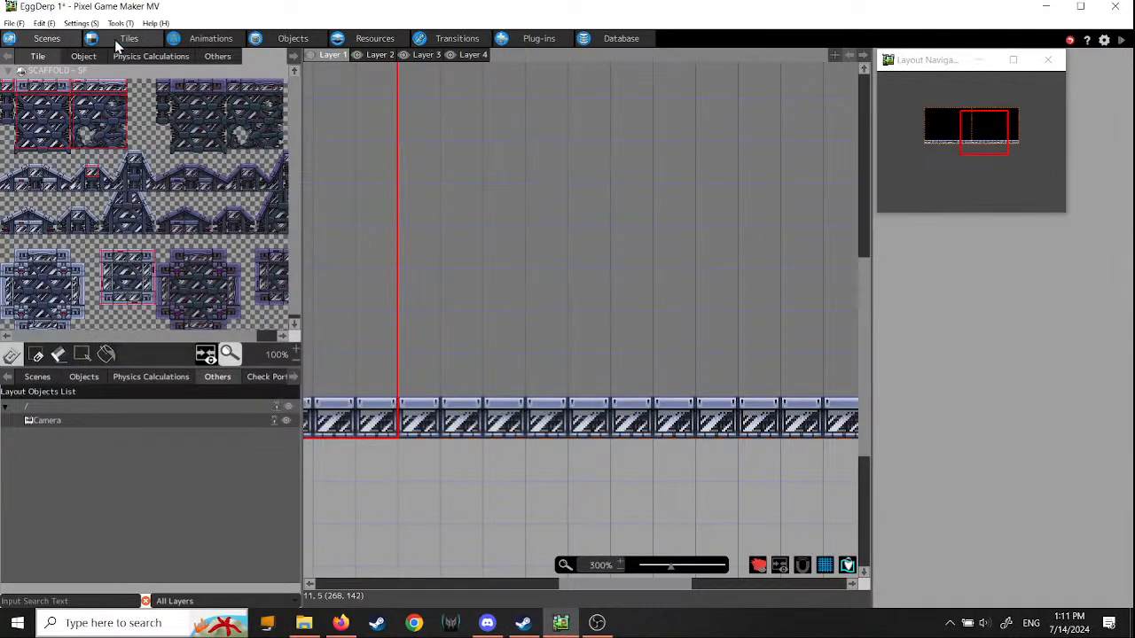
click(82, 57)
click(40, 57)
click(111, 39)
click(51, 40)
click(38, 377)
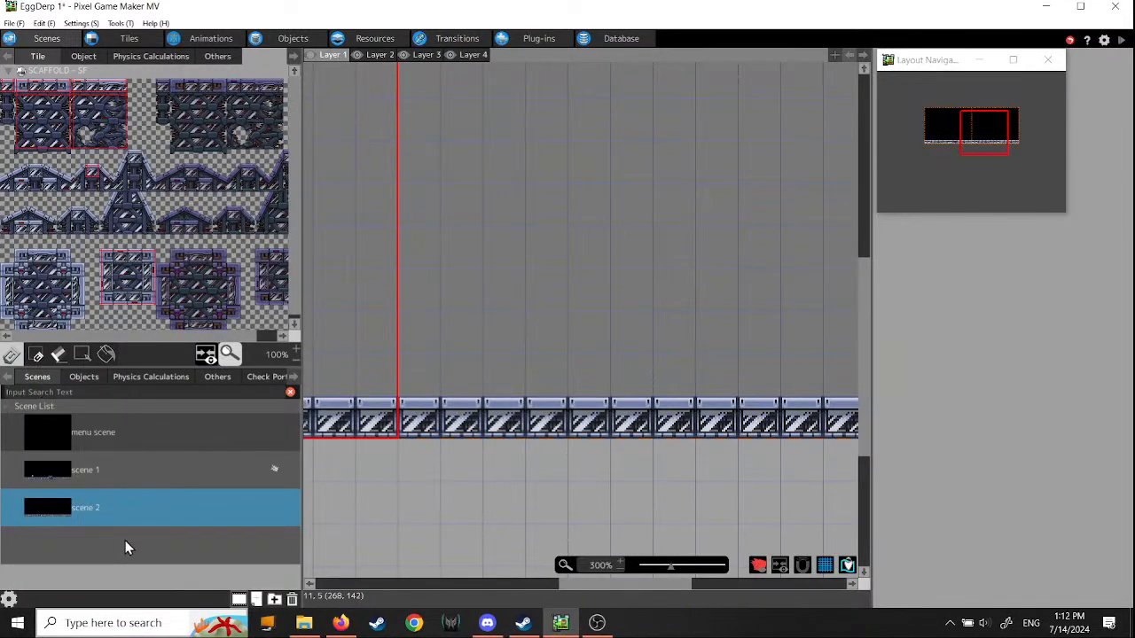
scroll(583, 420, down, 2)
ctrl+scroll(541, 372, down, 12)
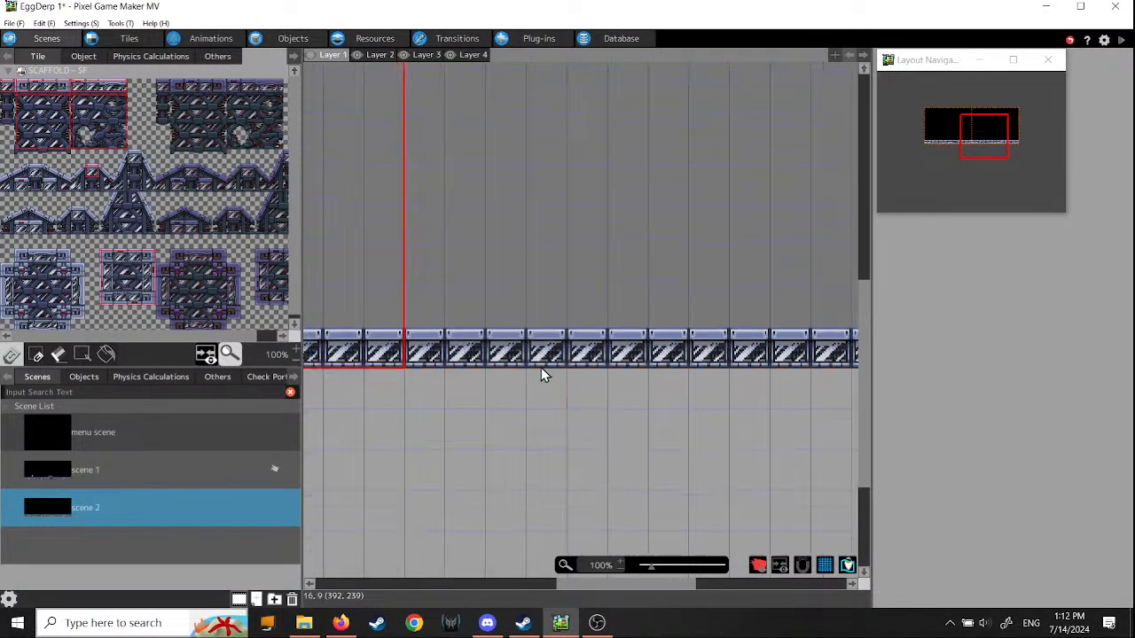
ctrl+scroll(423, 167, up, 4)
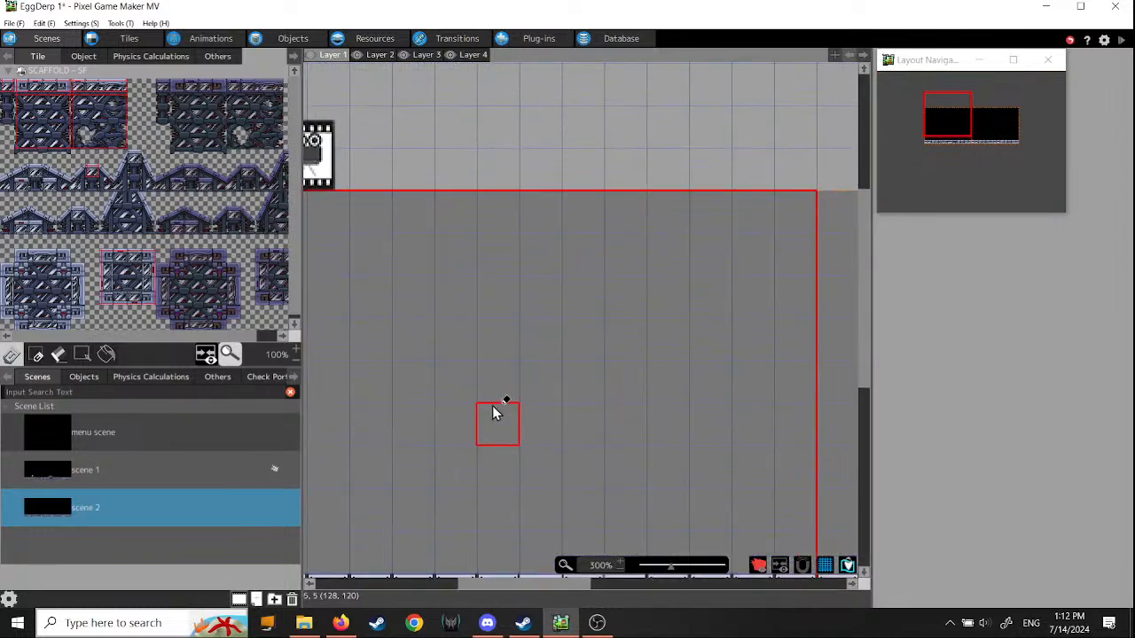
Step: Open scene 1 and start the Side Views tutorial "Step 5: Create an Enemy"
click(58, 469)
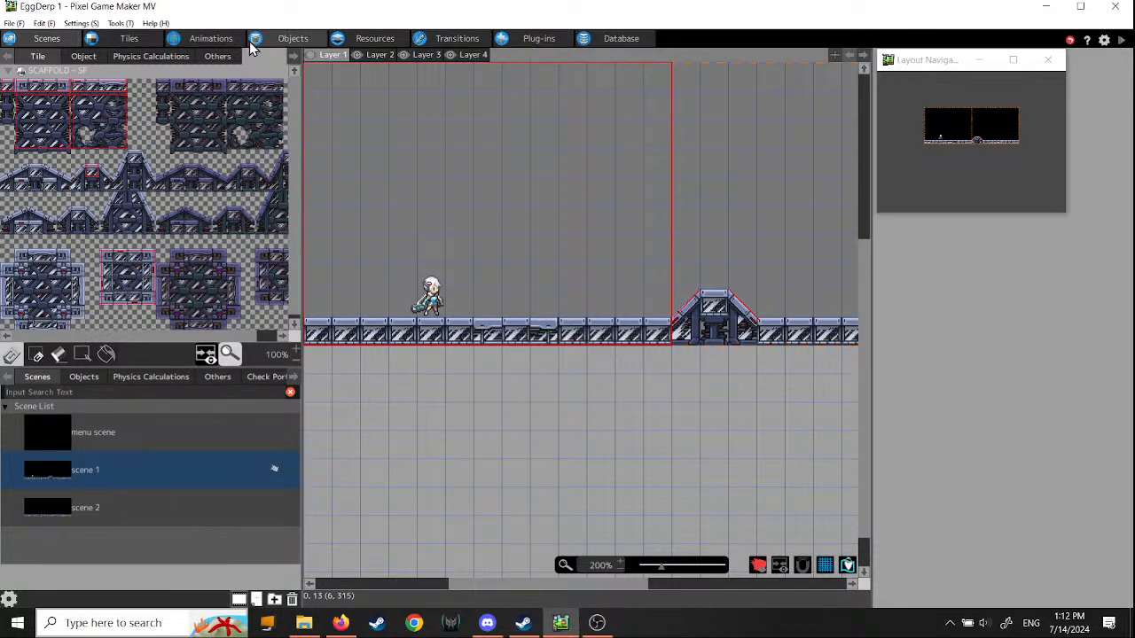
middle_drag(666, 440, 679, 502)
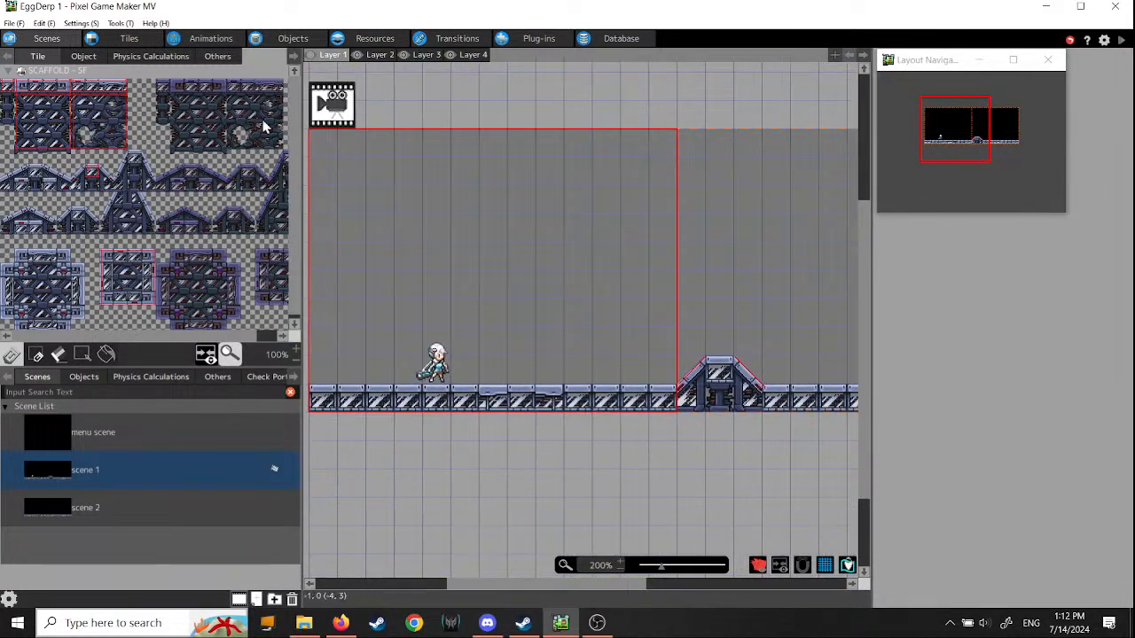
click(159, 23)
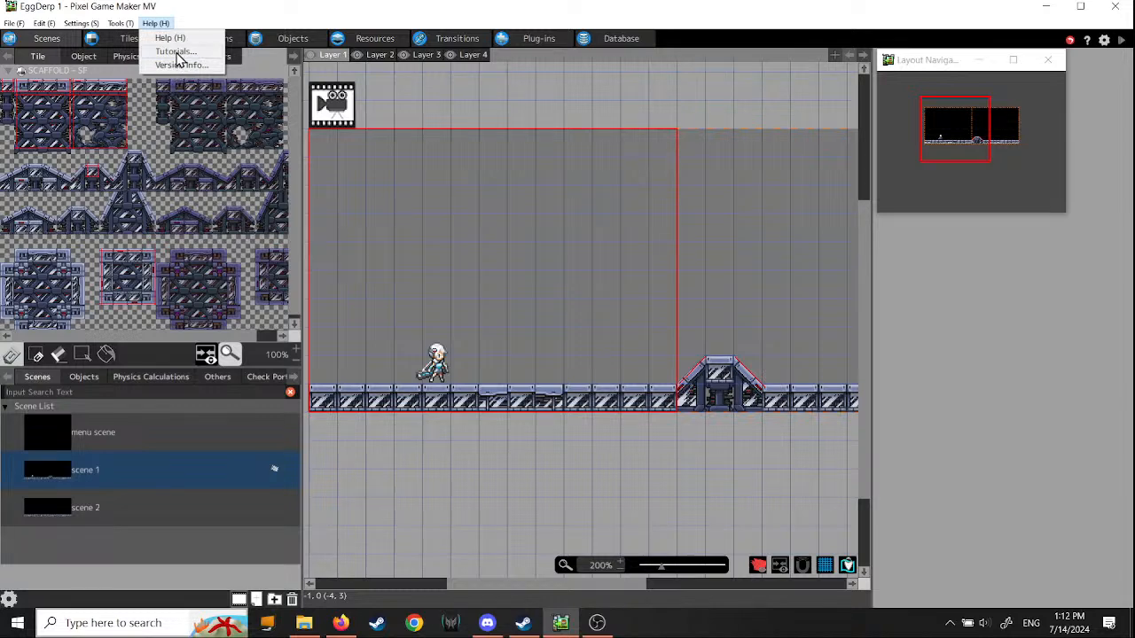
click(177, 52)
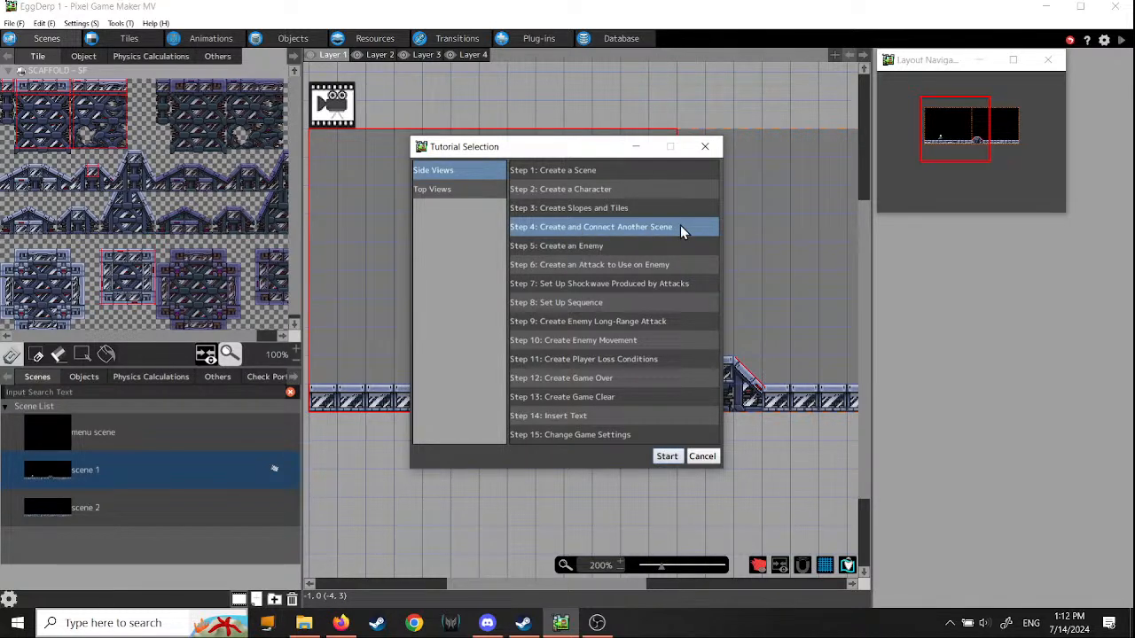
click(561, 247)
click(665, 457)
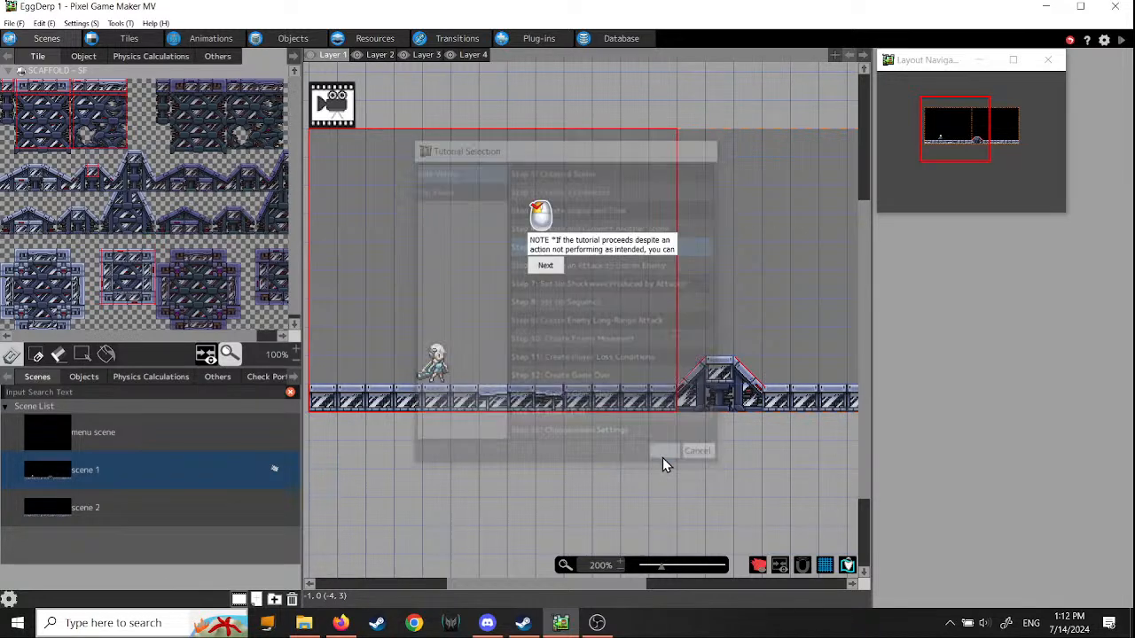
Step: Save the project and advance the tutorial, answering Yes to having project data from the previous step
click(14, 24)
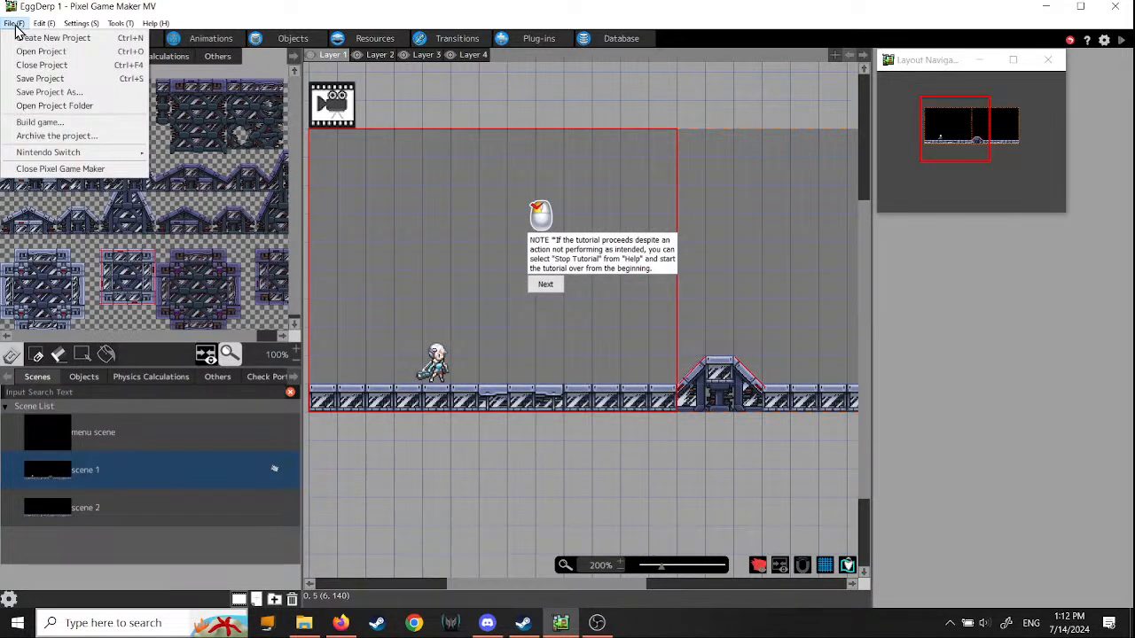
click(25, 78)
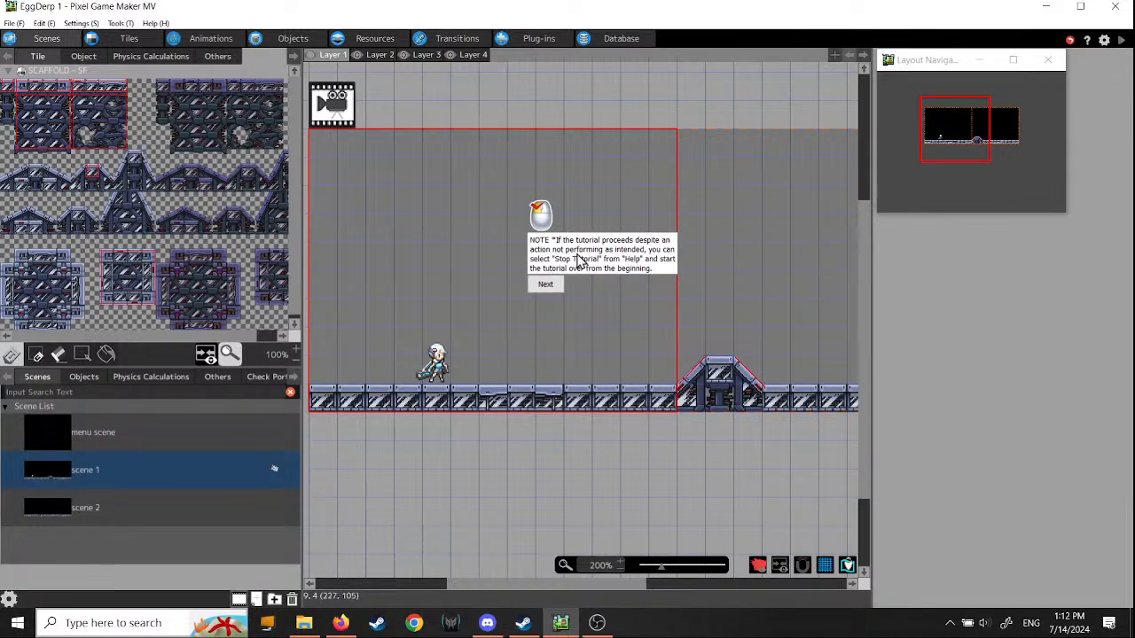
click(546, 287)
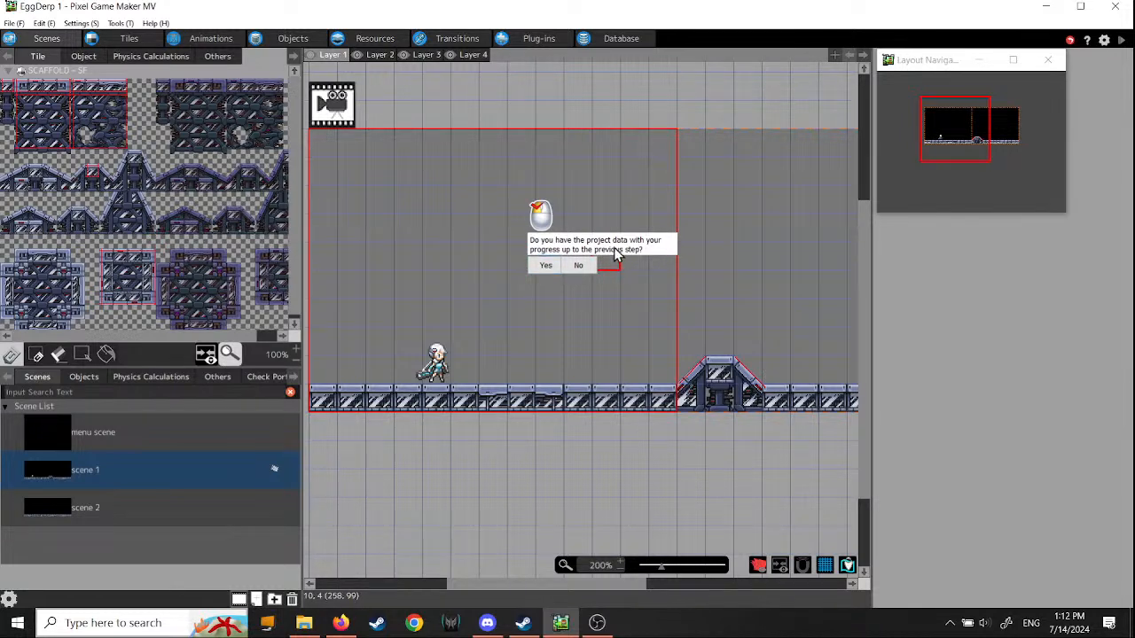
click(544, 266)
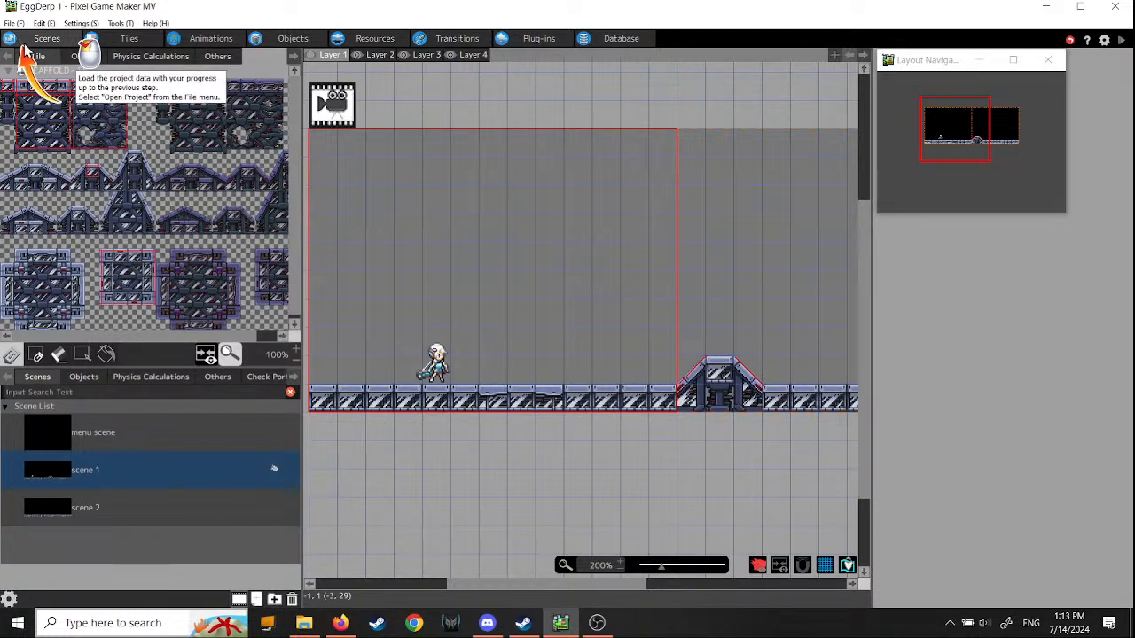
Step: Open the saved project file Game.pgmproject from the PGprojects > EggDerp 1 folder
click(14, 23)
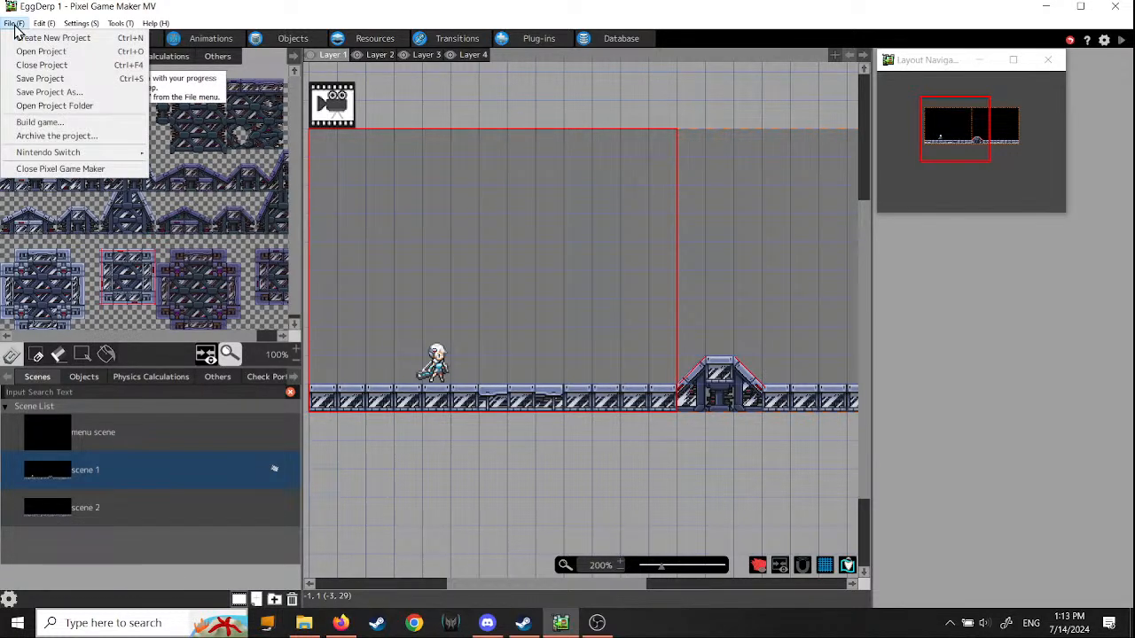
click(28, 61)
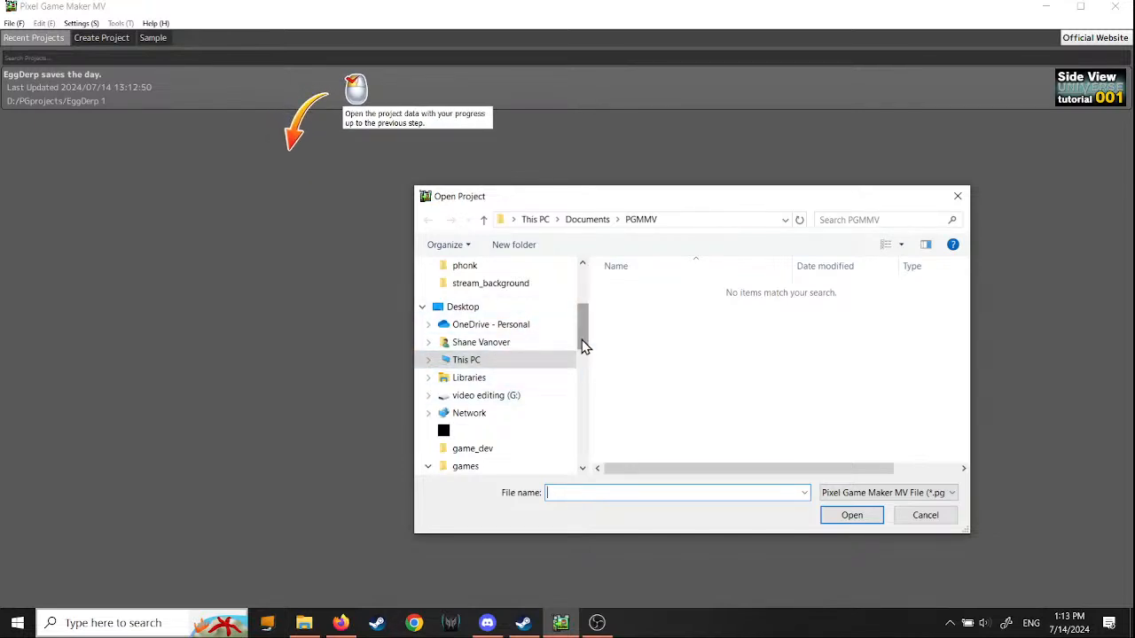
drag(580, 345, 580, 299)
click(474, 398)
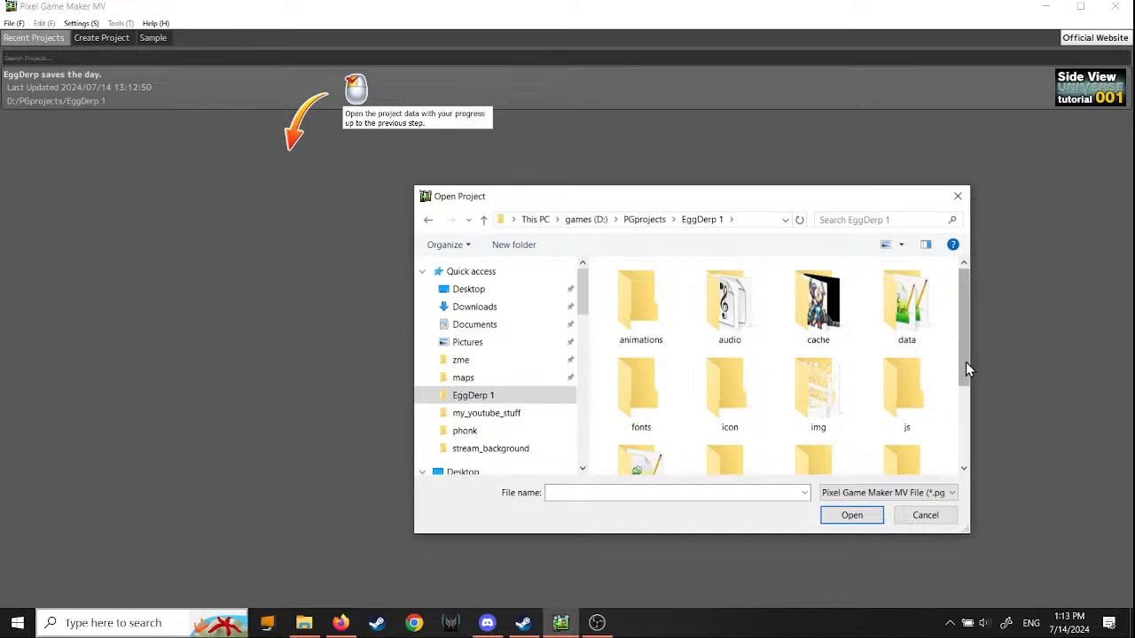
drag(965, 362, 966, 464)
click(645, 435)
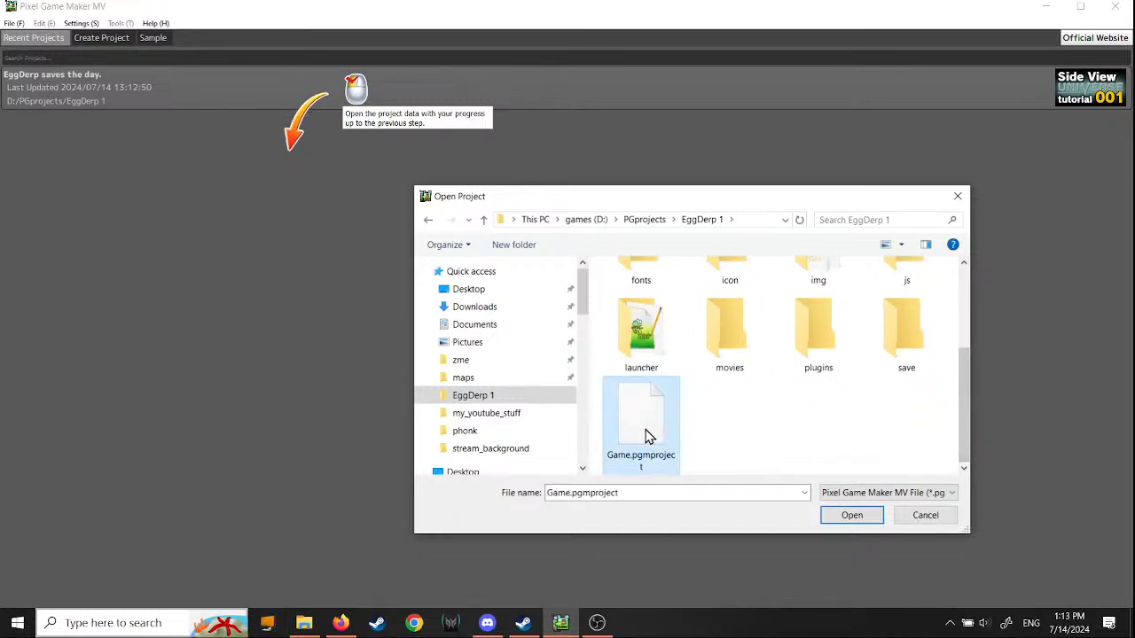
click(858, 517)
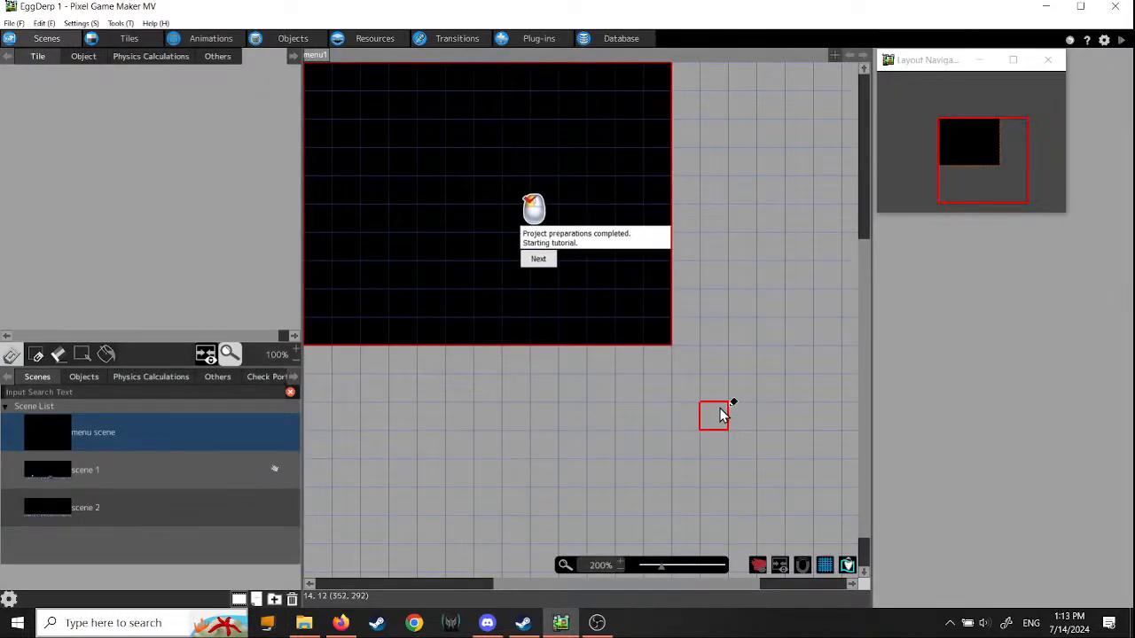
Step: Start the enemy-creation tutorial, switch to the object editor, and deselect the player object
click(545, 263)
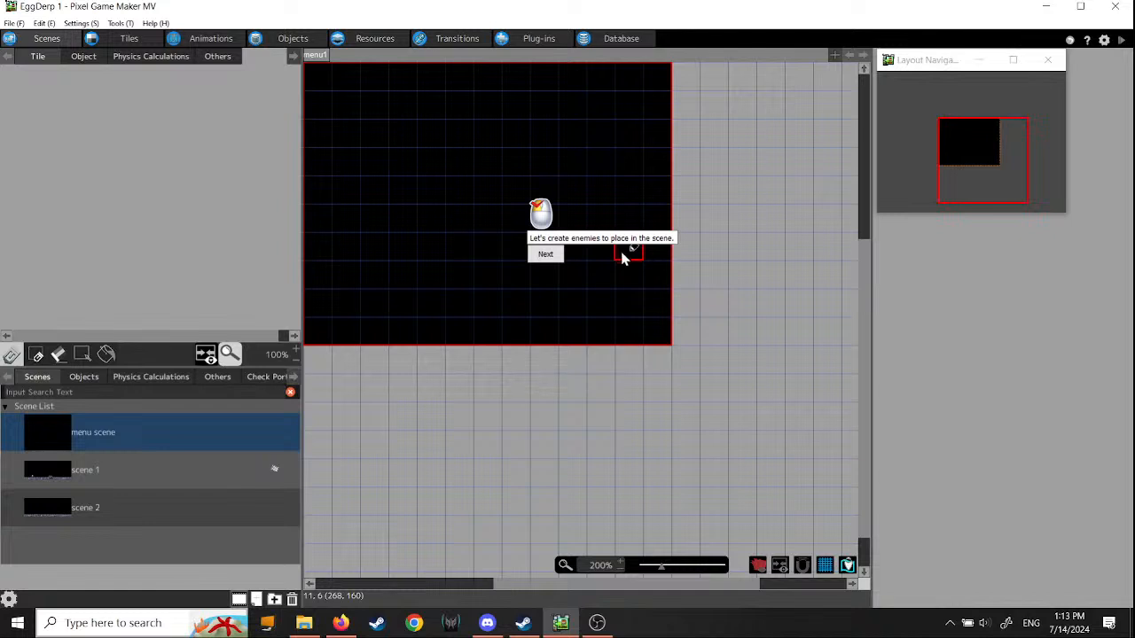
click(546, 255)
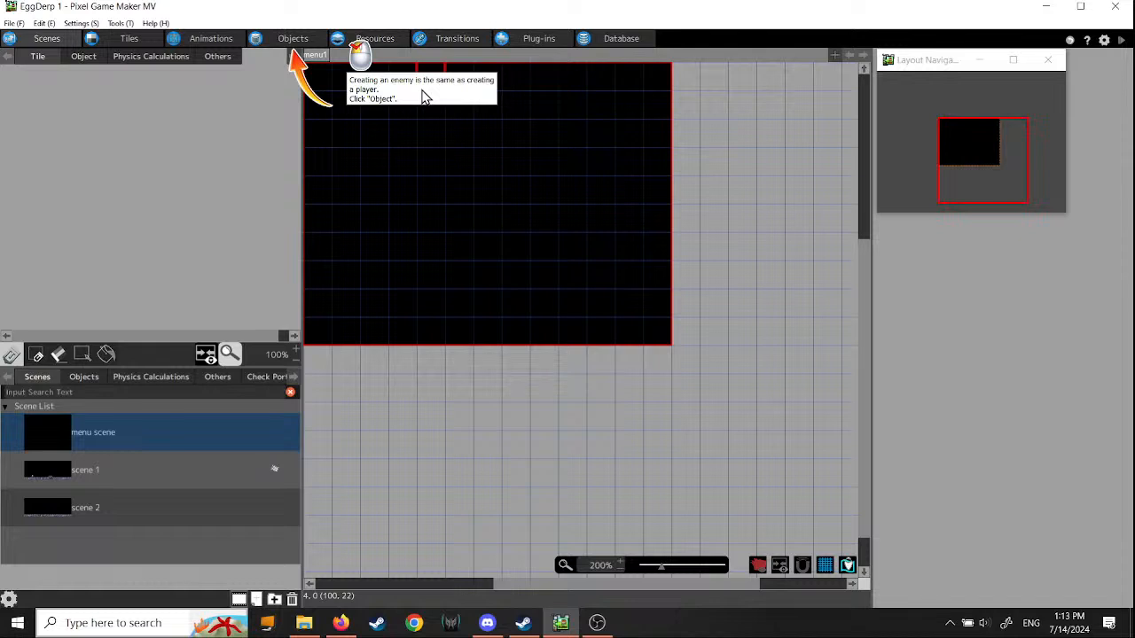
click(292, 38)
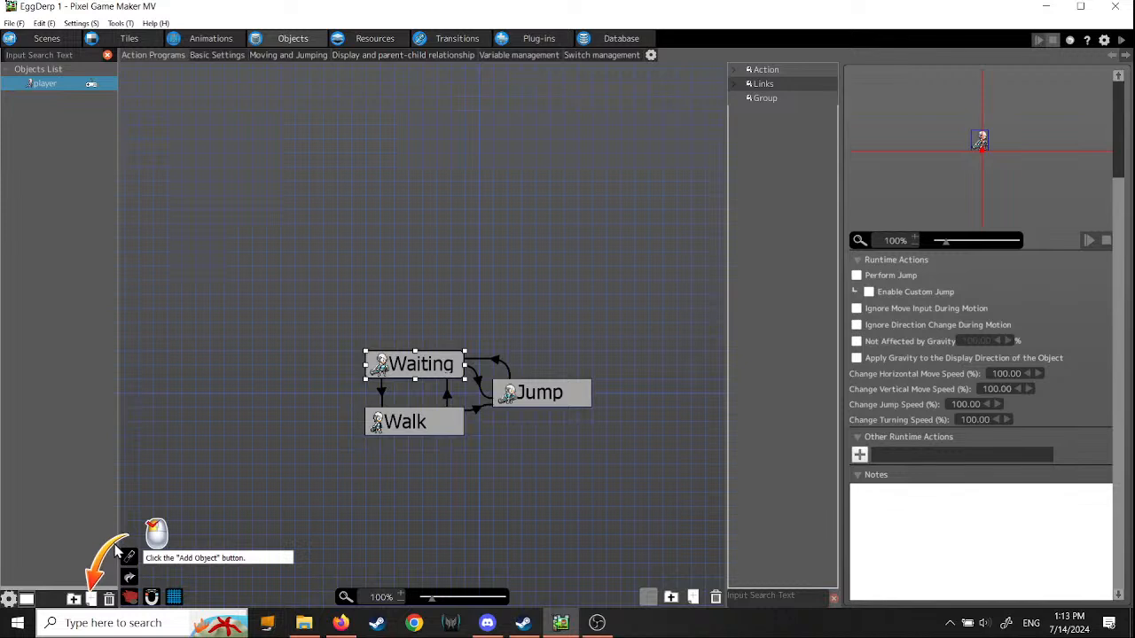
click(56, 270)
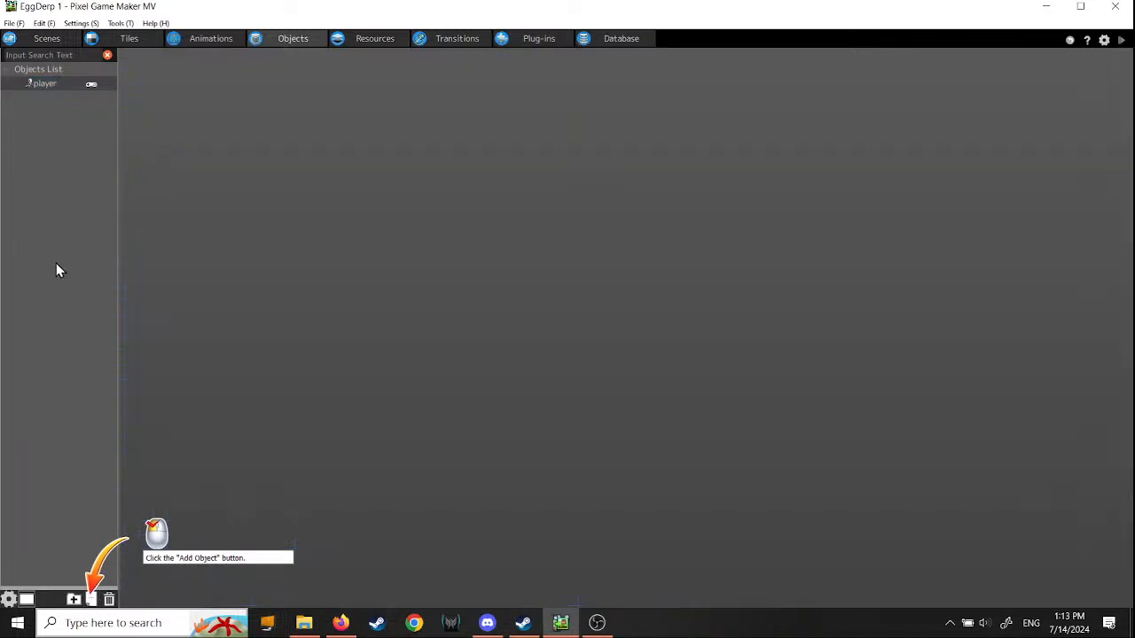
Step: Add a new object, name it "enemy 1", and advance the tutorial
click(92, 600)
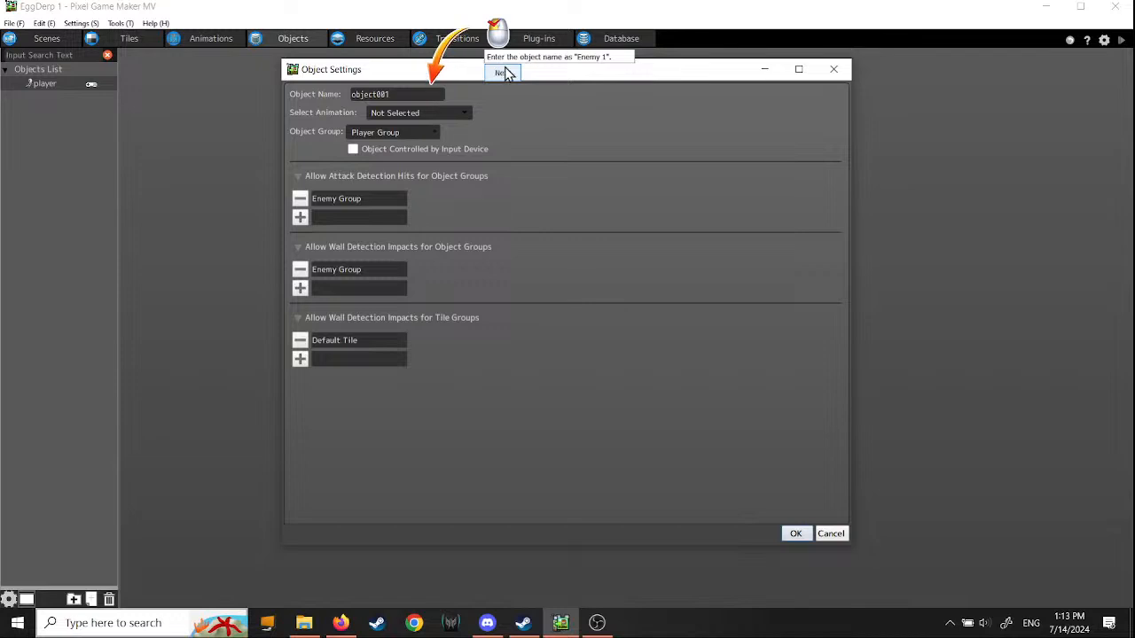
drag(402, 94, 268, 96)
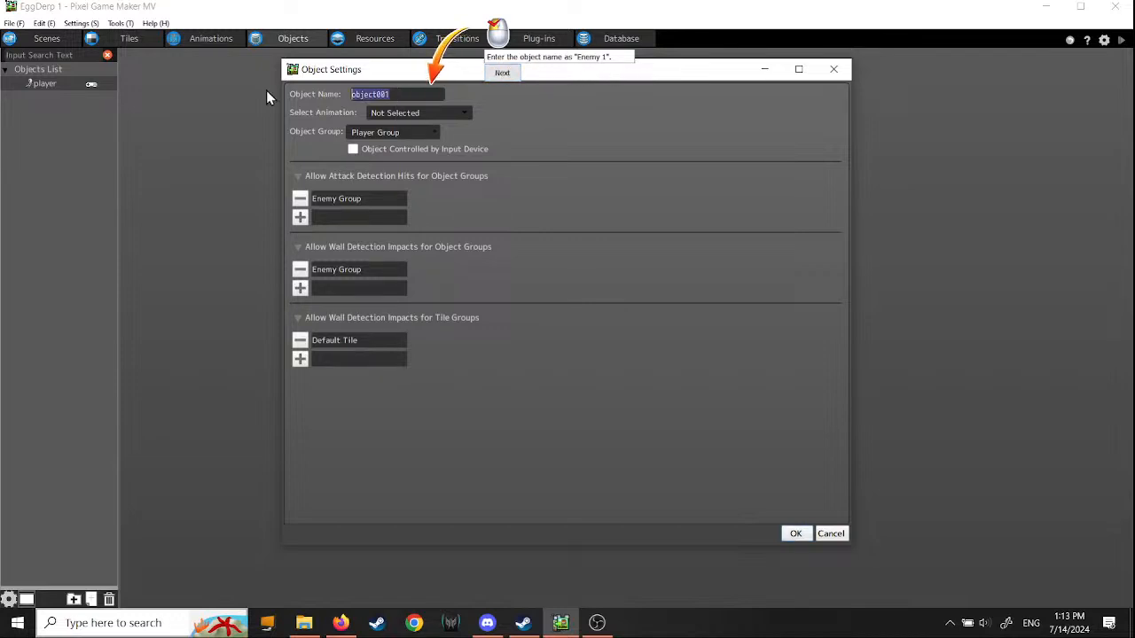
key(BackSpace)
text(enemy 1)
click(504, 73)
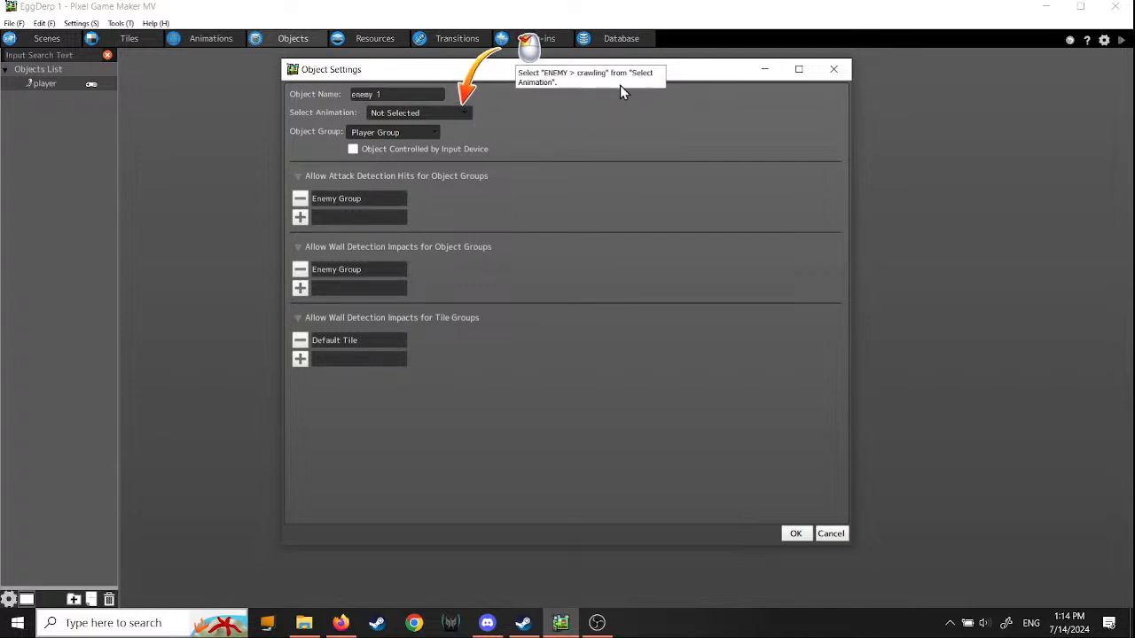
Step: Assign the ENEMY "crawling" animation and the Enemy Group to the new object and confirm its creation
click(466, 116)
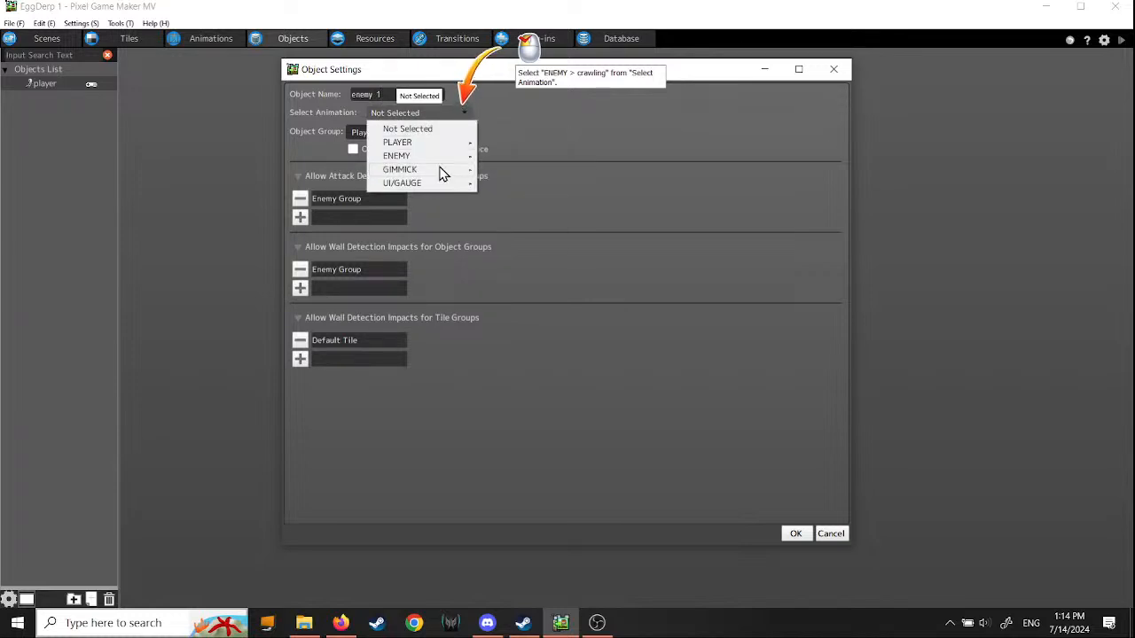
mouse_move(446, 161)
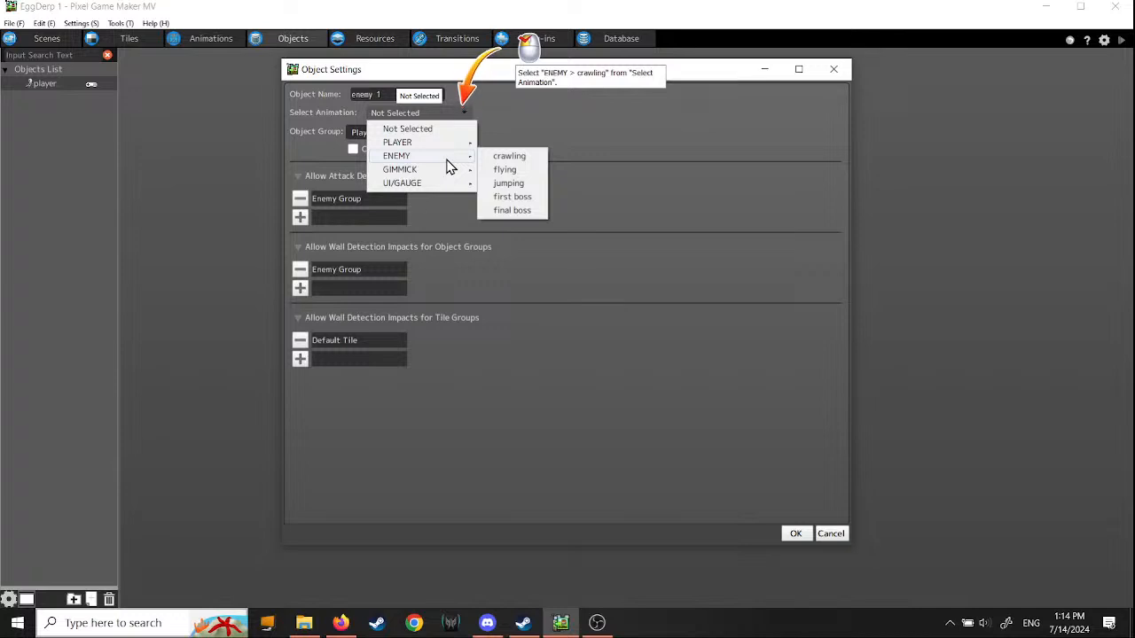
click(506, 157)
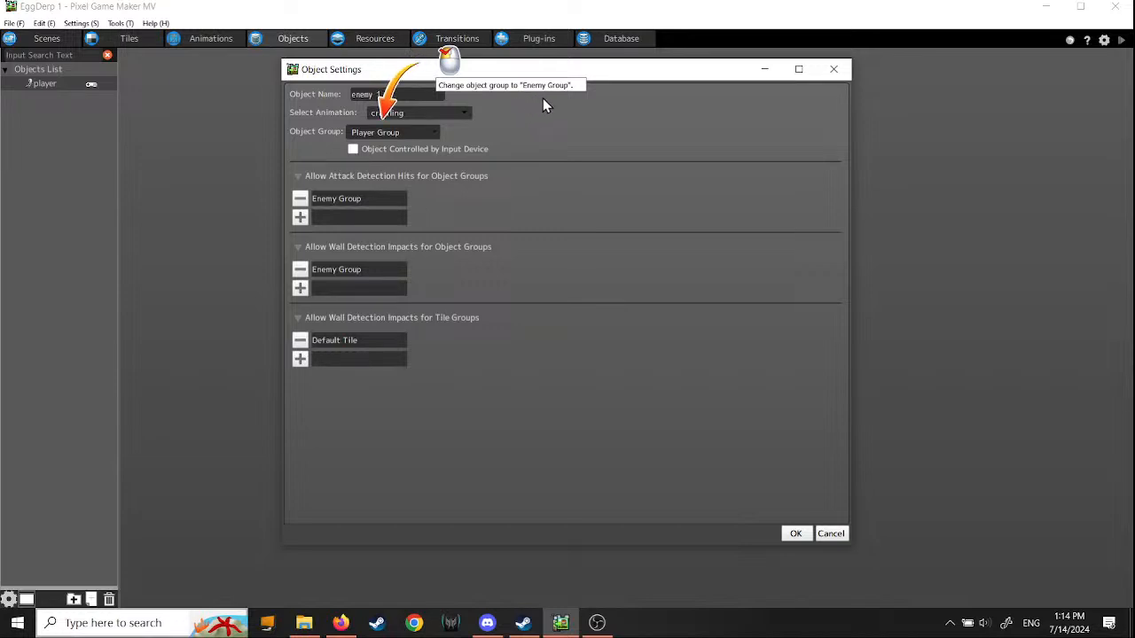
click(433, 132)
click(412, 160)
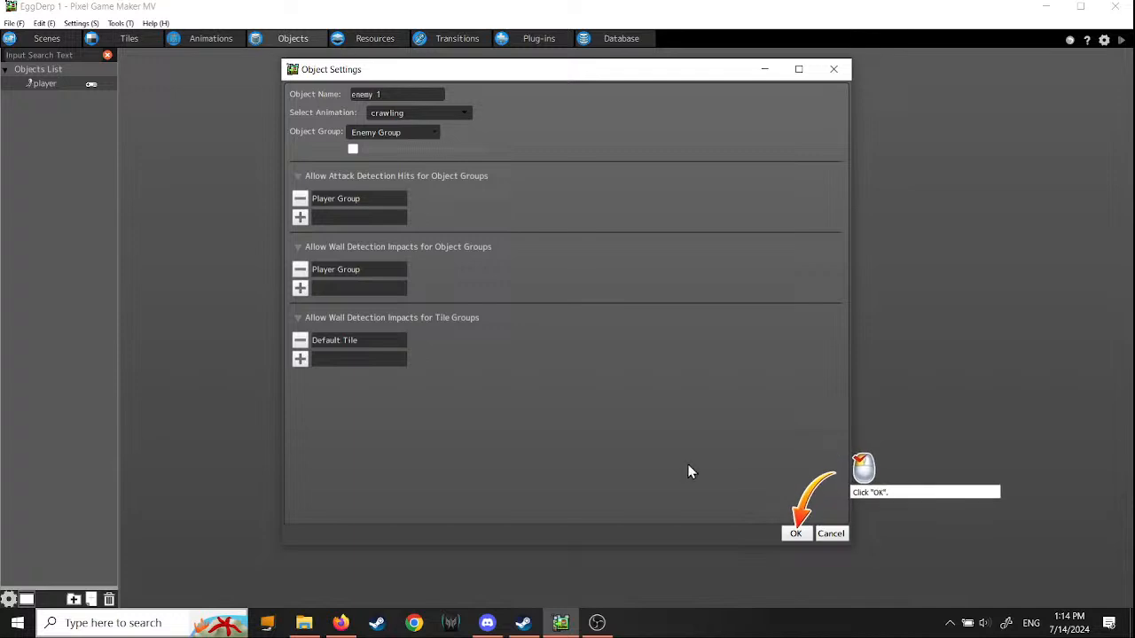
click(791, 533)
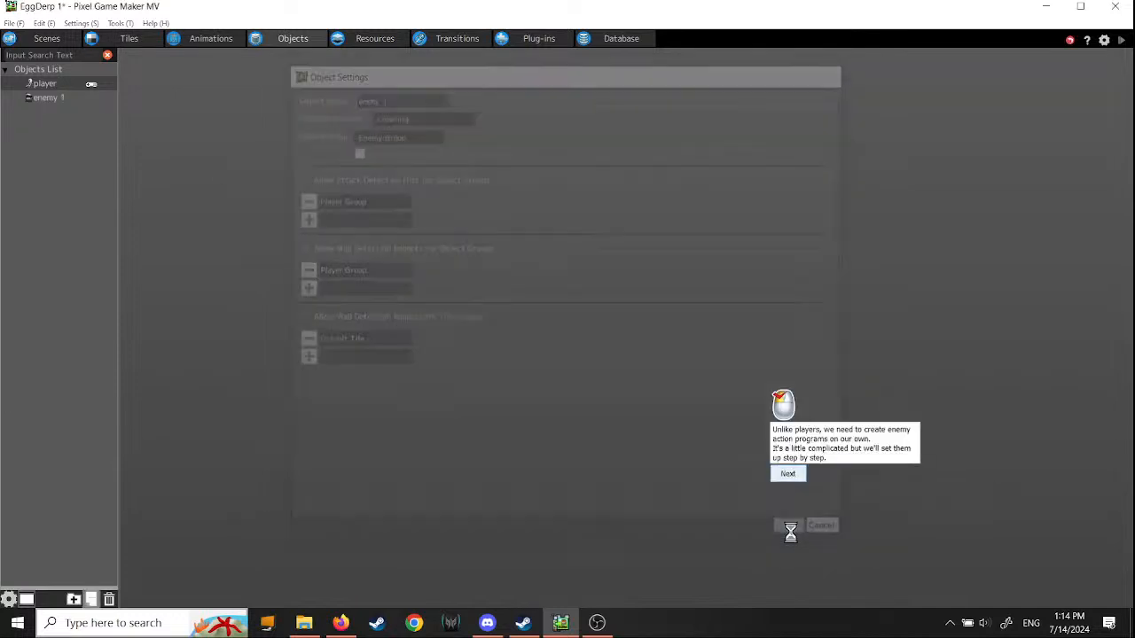
drag(491, 409, 490, 437)
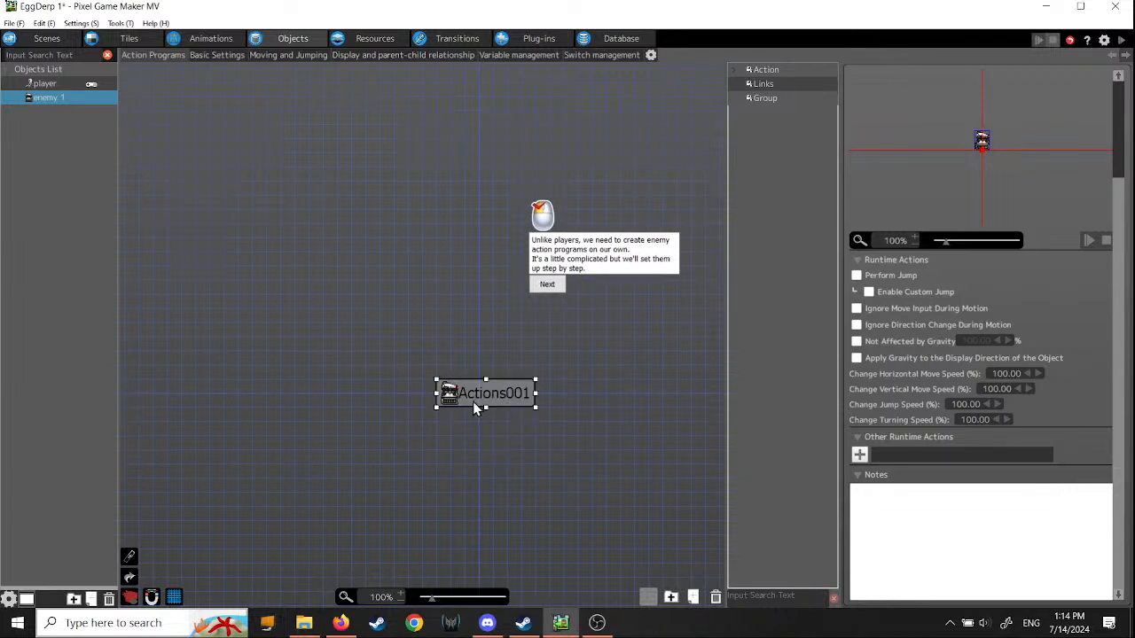
scroll(473, 409, up, 3)
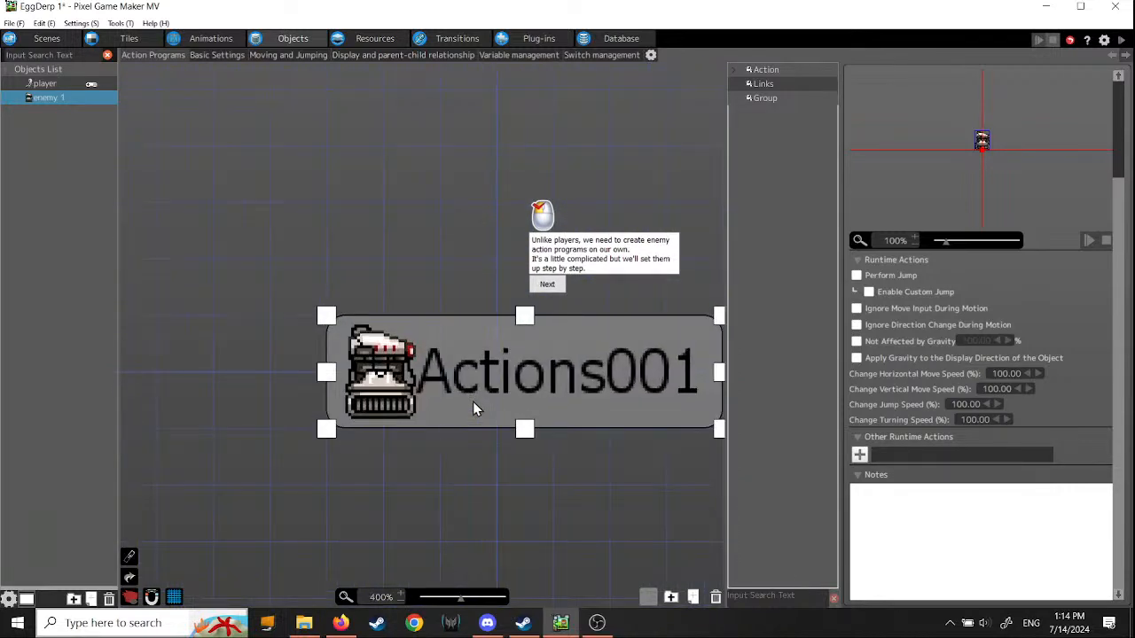
scroll(473, 408, down, 3)
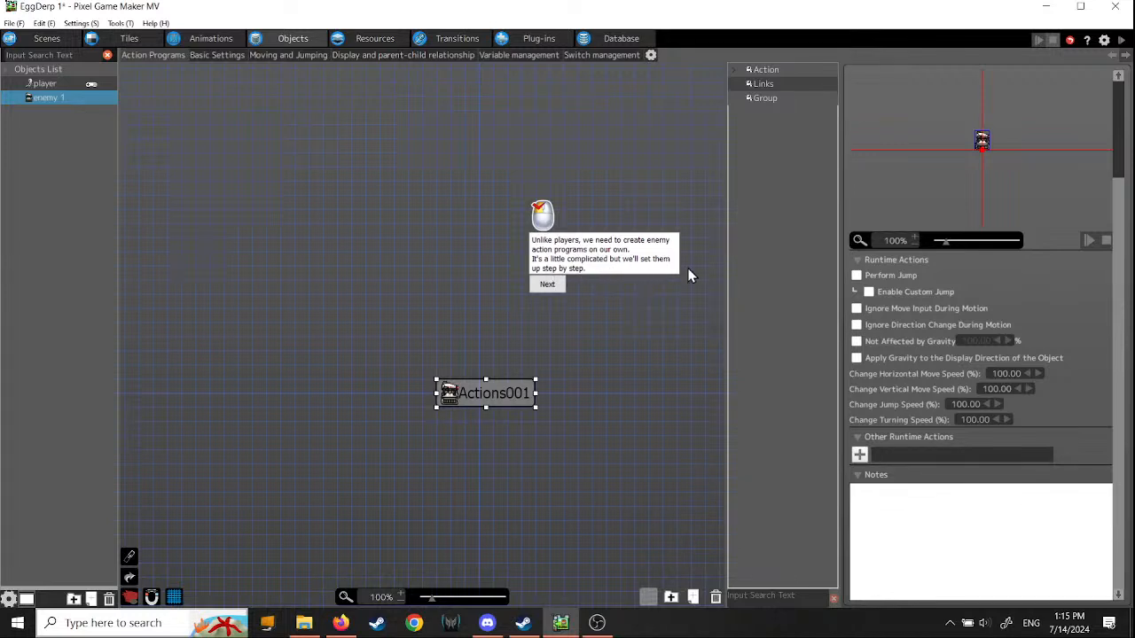
Step: Rename enemy 1's Actions001 action to "waiting" and set its motion to "move", following the tutorial
click(547, 285)
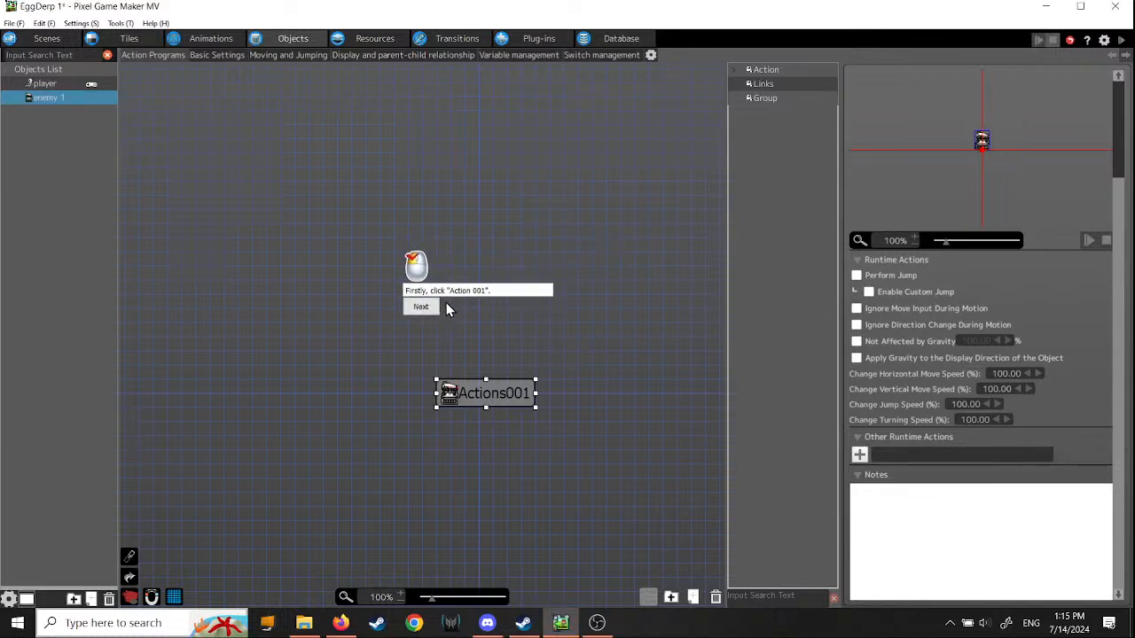
click(491, 393)
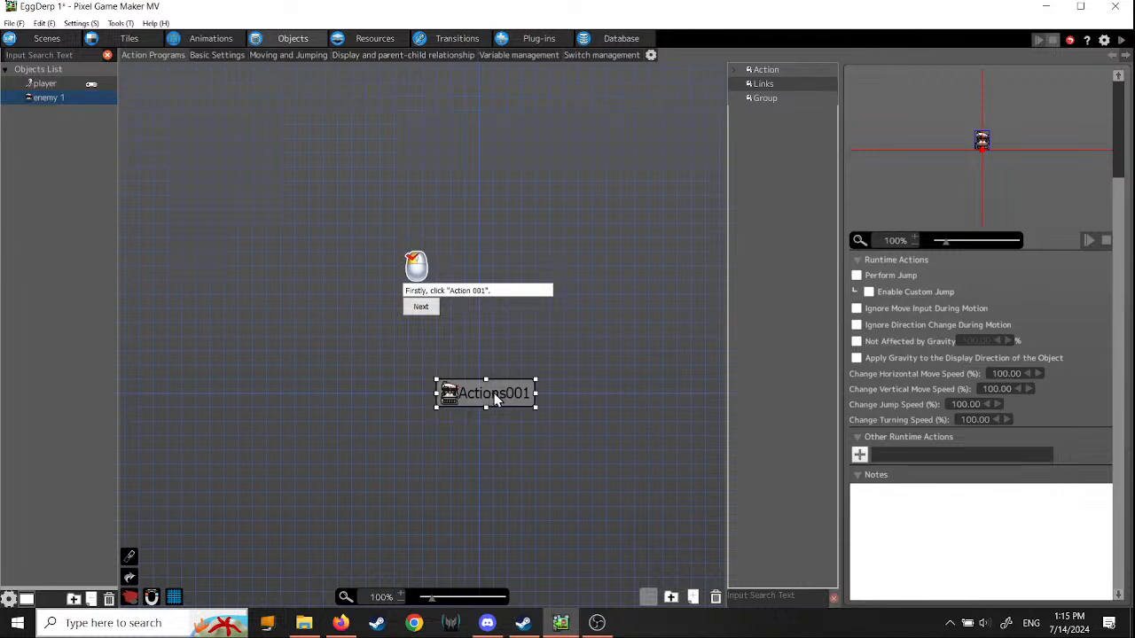
click(429, 311)
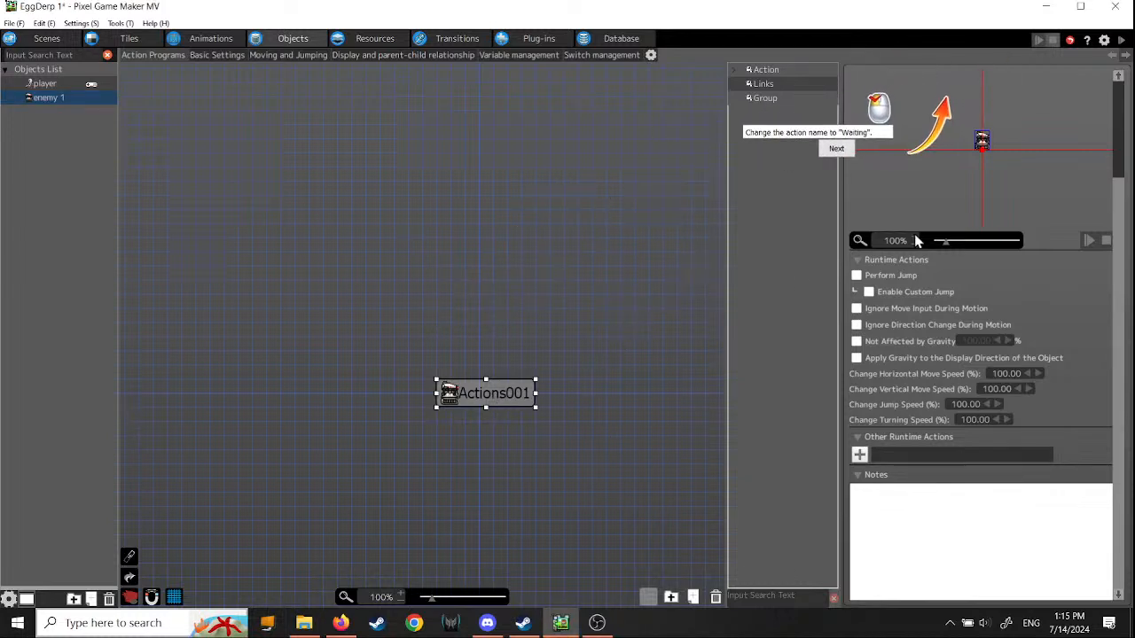
scroll(1072, 306, up, 1)
scroll(1087, 262, up, 3)
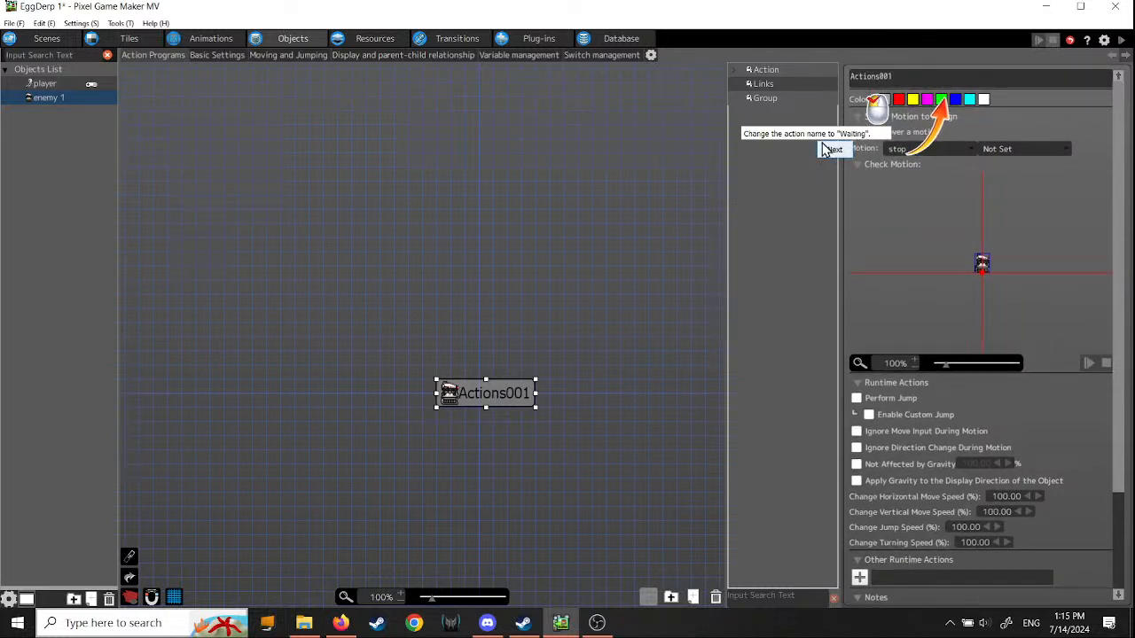
double_click(883, 79)
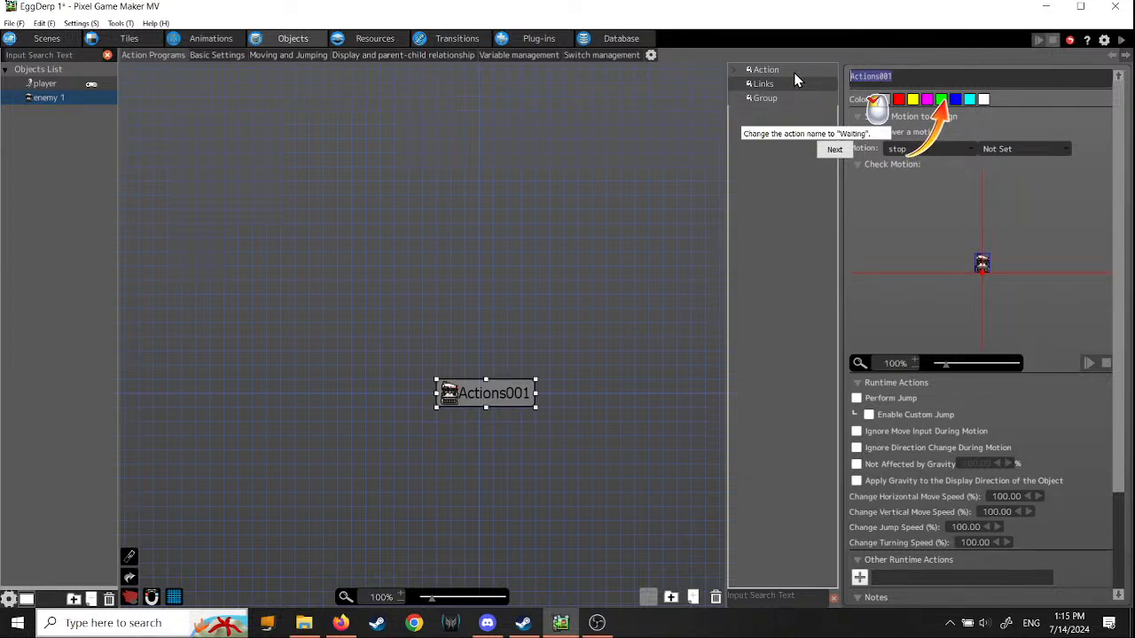
text(waiting)
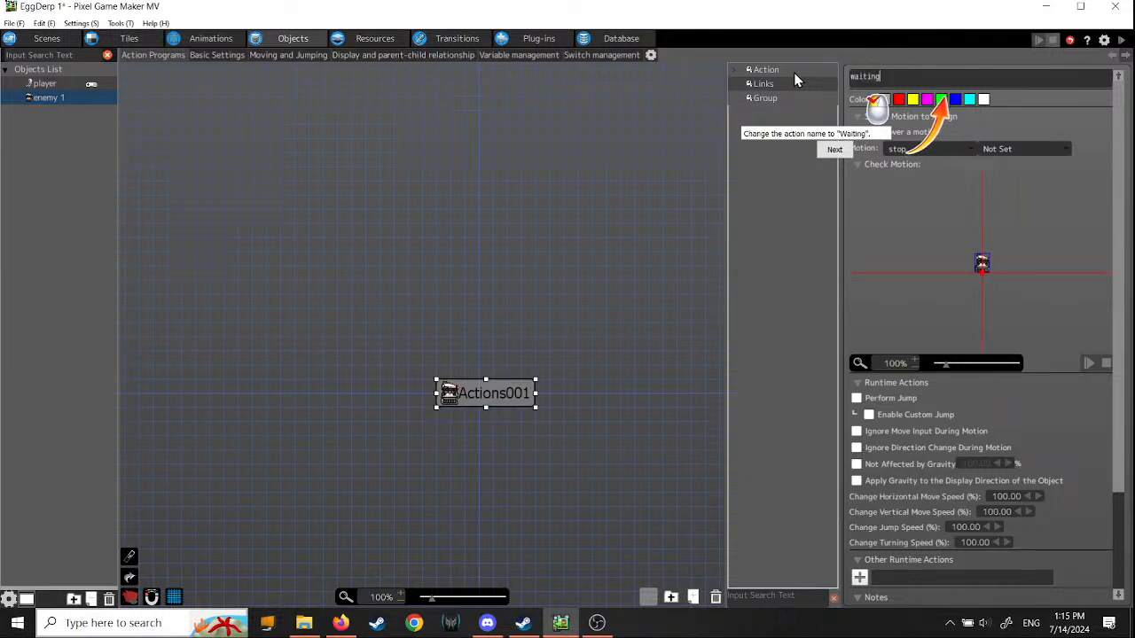
click(835, 150)
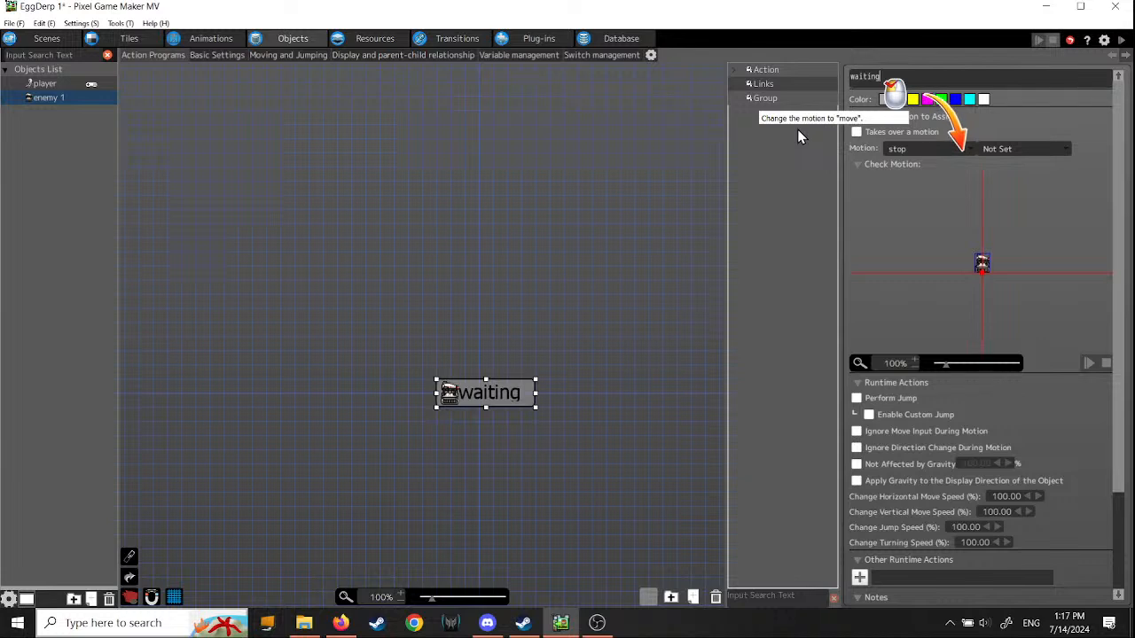
click(968, 148)
click(937, 188)
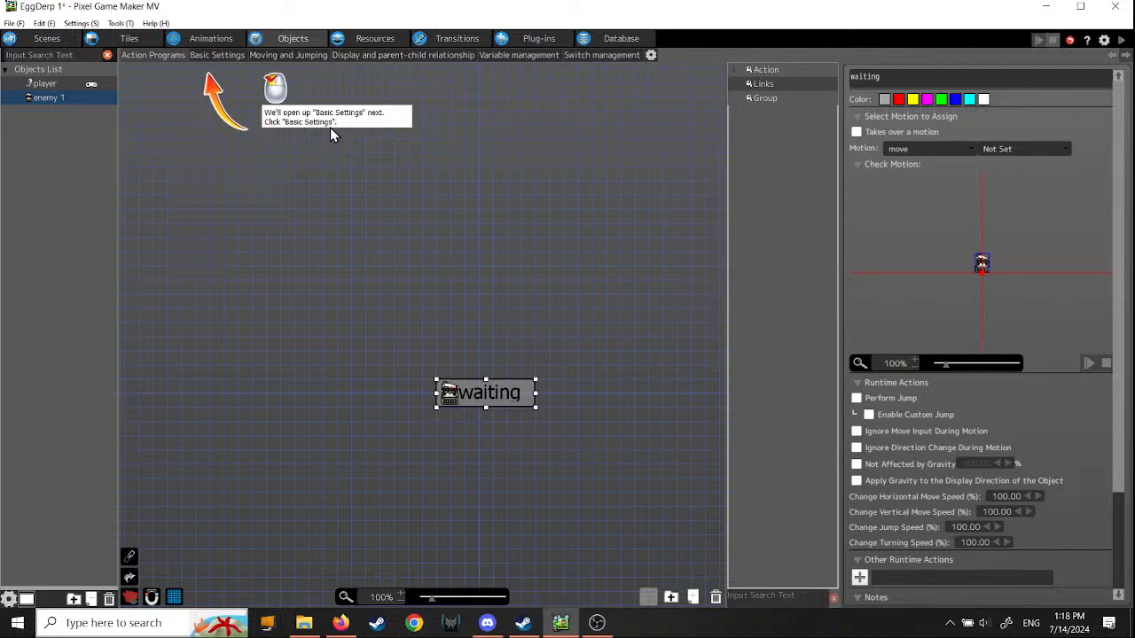
Step: Open enemy 1's Basic Settings and advance the tutorial past the HP instruction, leaving HP at 1
click(218, 55)
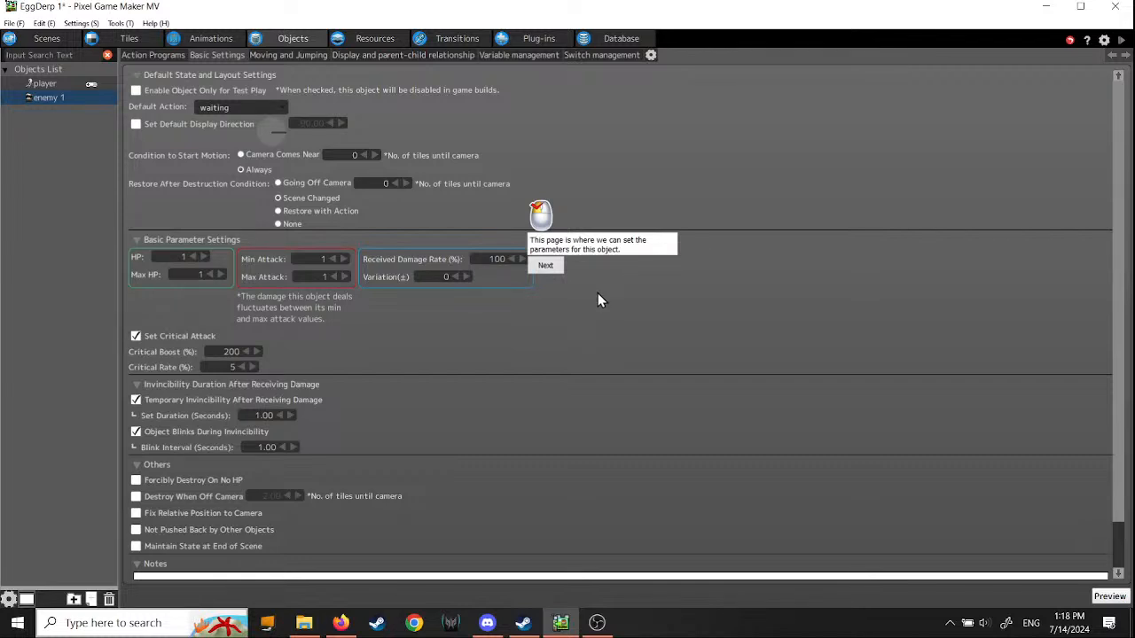
click(551, 271)
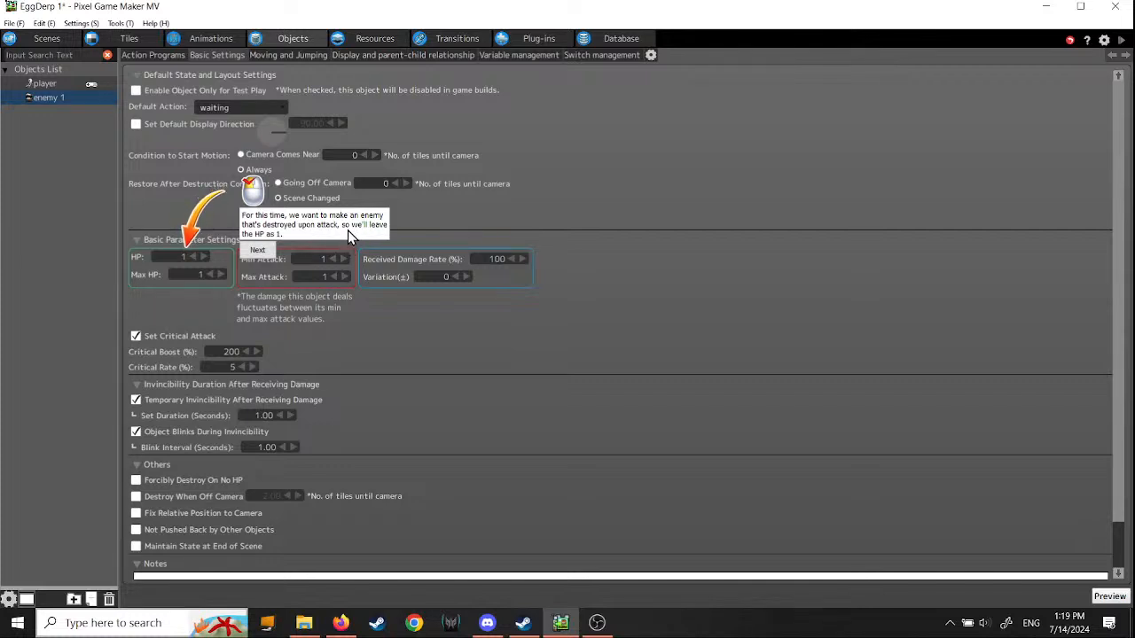
click(257, 251)
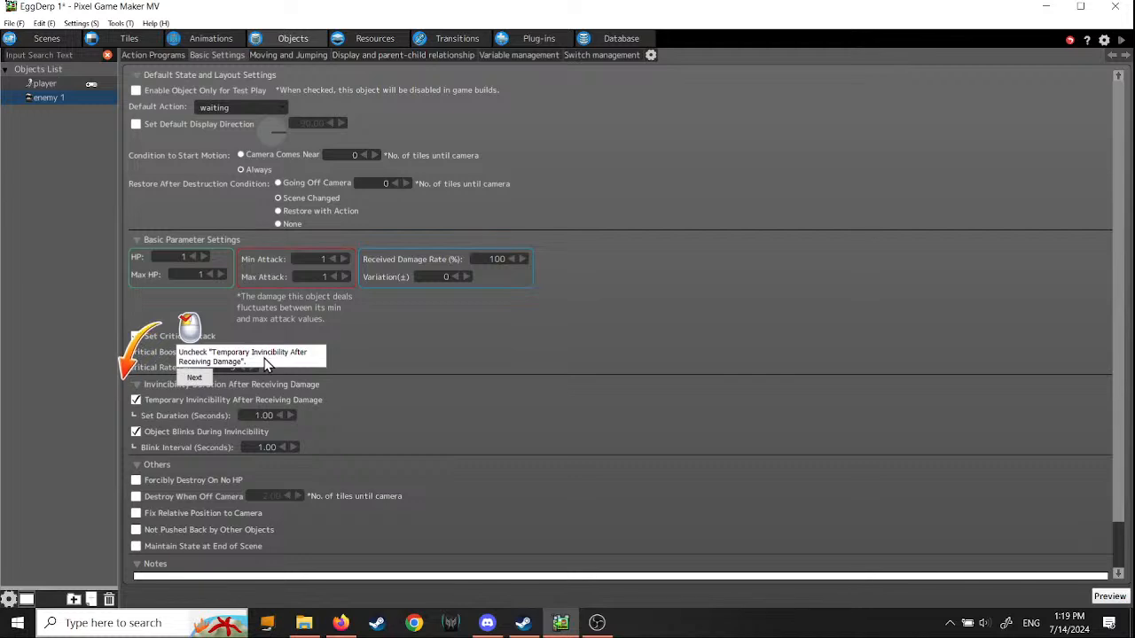
Step: Disable temporary invincibility after receiving damage and blinking during invincibility for enemy 1, advancing the tutorial past both instructions
click(135, 400)
click(196, 381)
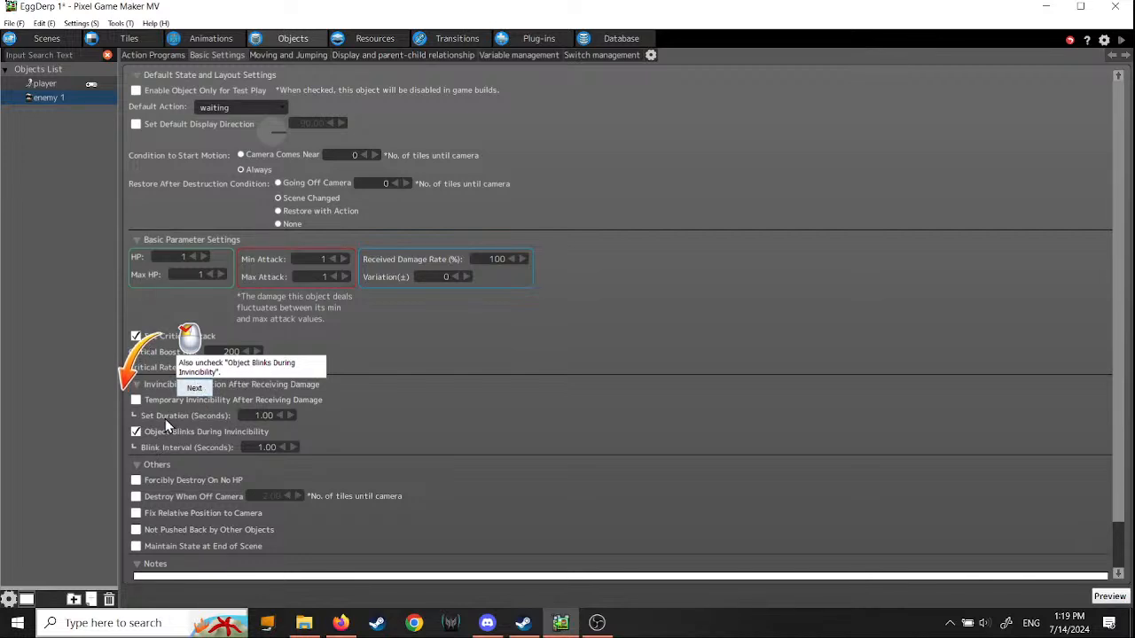
click(135, 431)
click(194, 390)
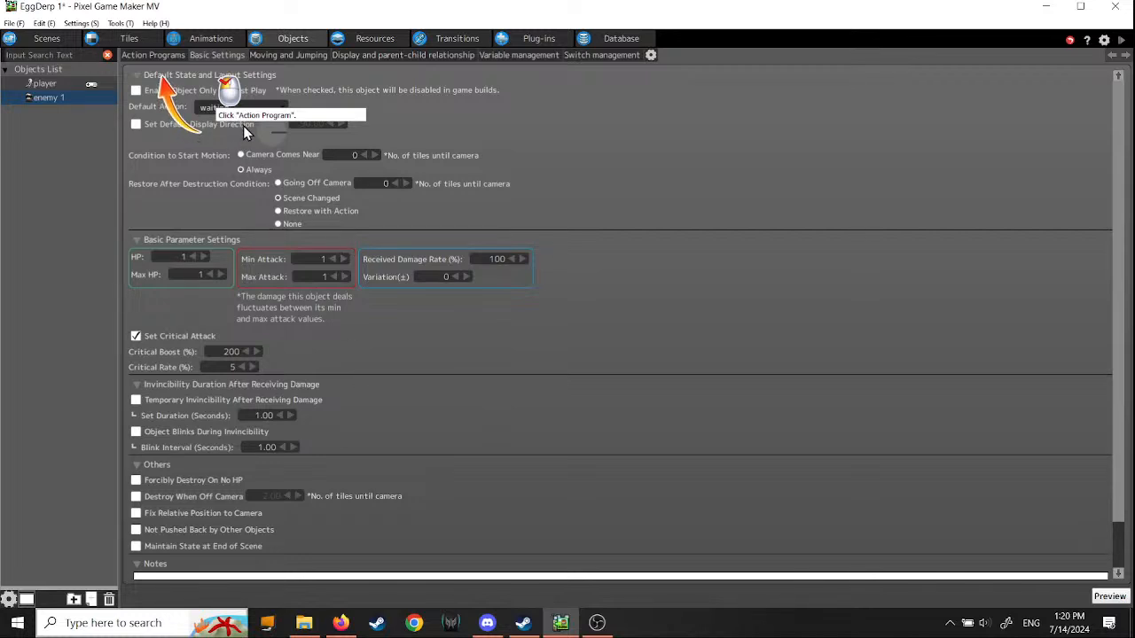
Step: Return to enemy 1's Action Programs and advance the tutorial to the instruction for adding an action
click(151, 56)
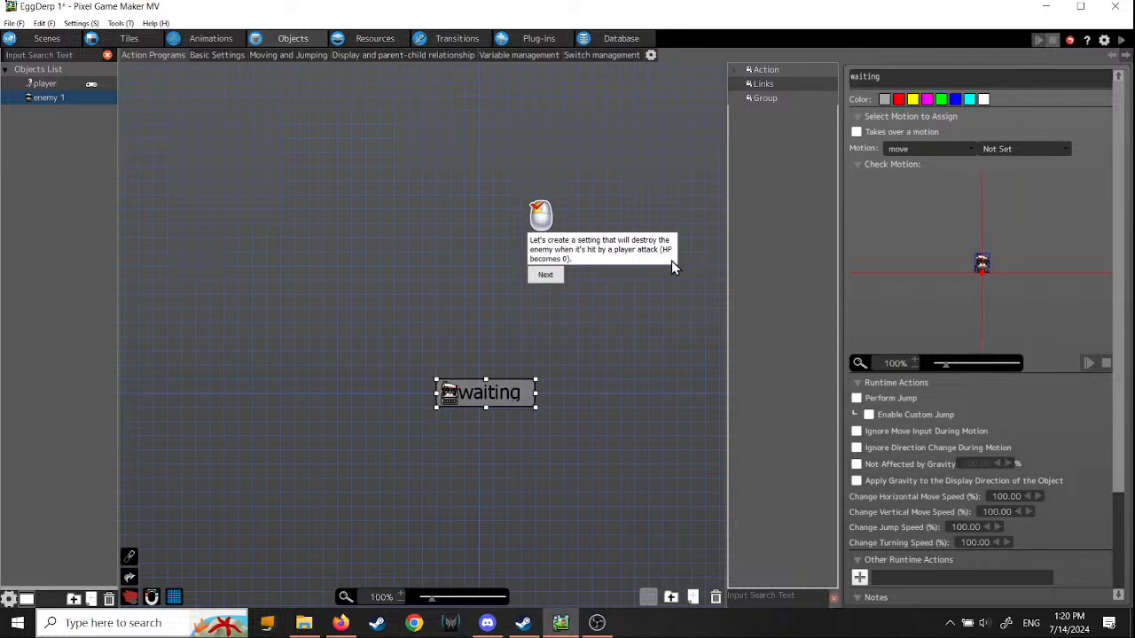
click(545, 276)
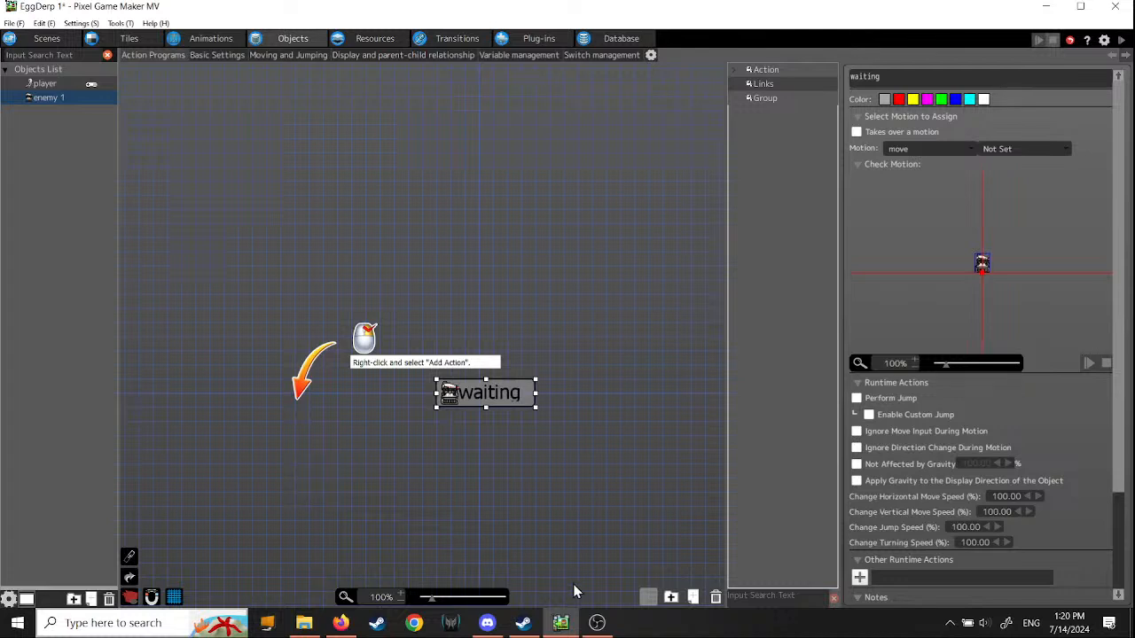
middle_drag(352, 517, 206, 528)
right_click(321, 417)
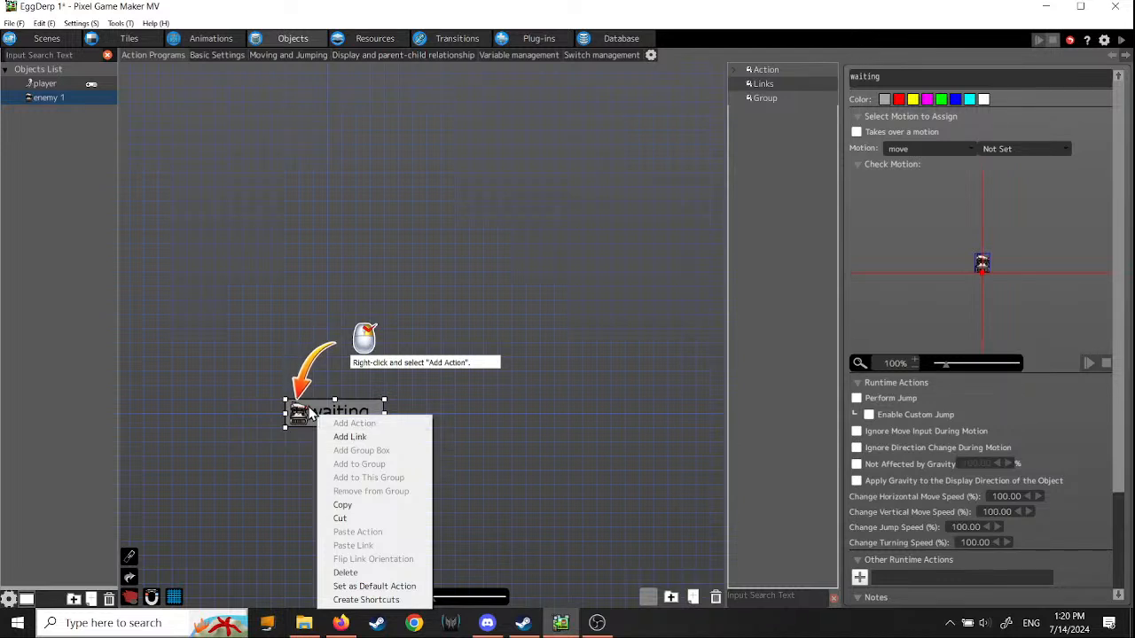
click(313, 410)
right_click(344, 424)
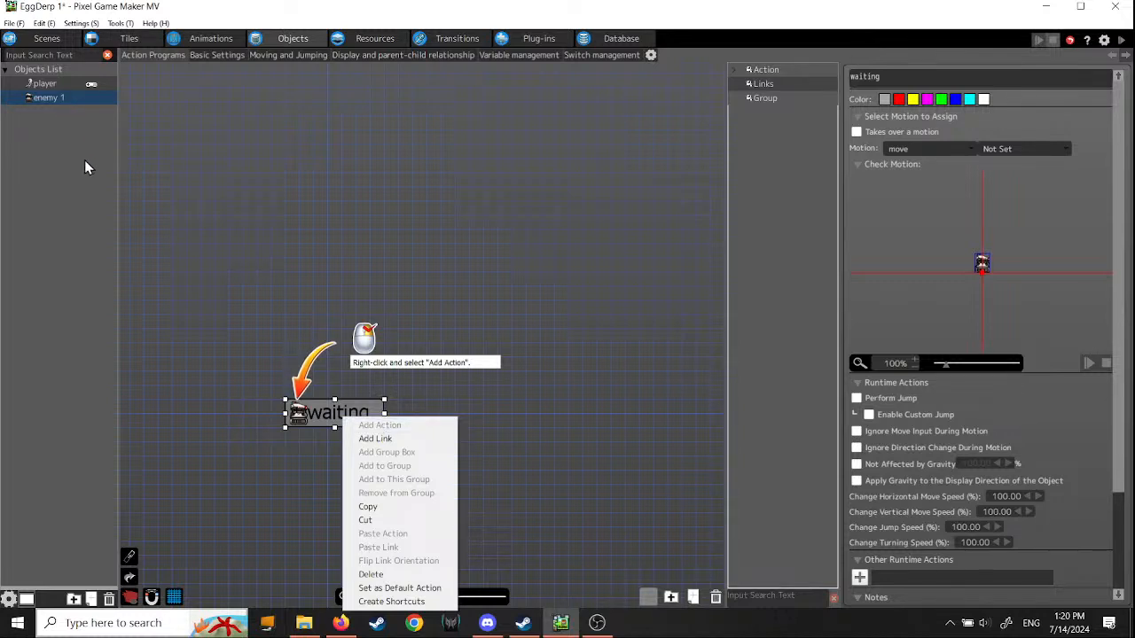
click(44, 83)
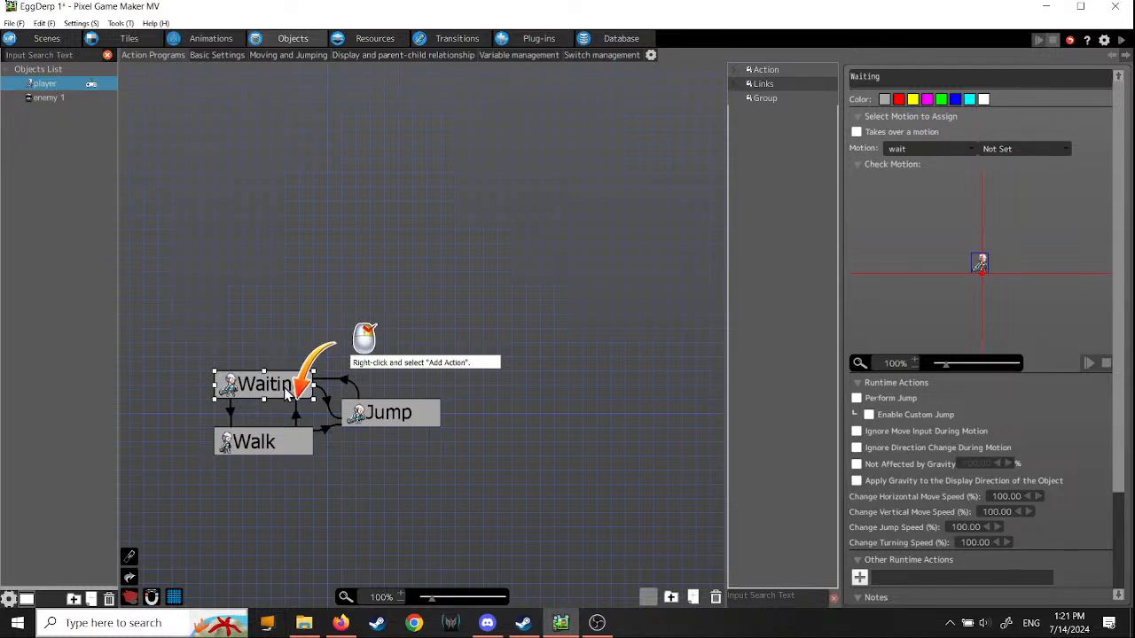
right_click(284, 387)
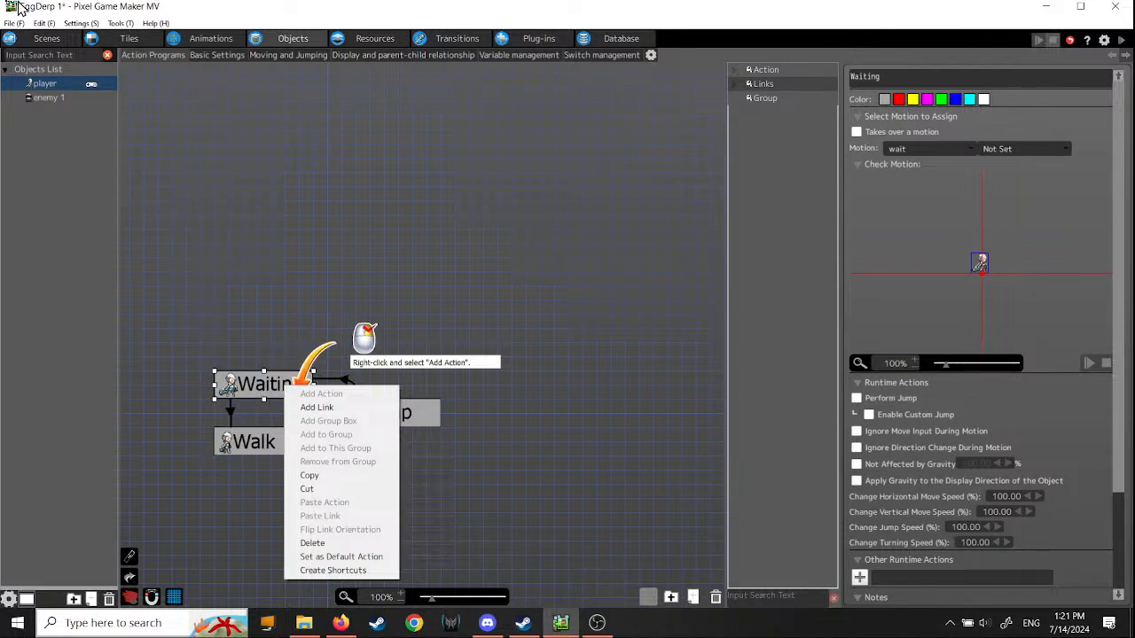
click(45, 100)
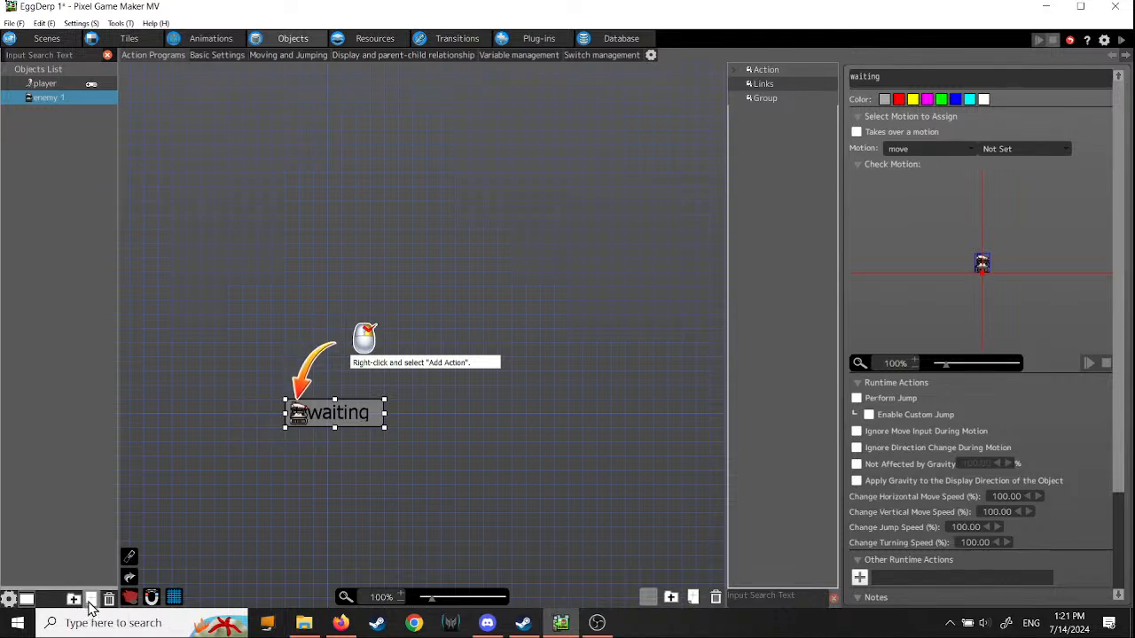
Step: Add a new action to enemy 1's action program and align it just to the right of the waiting action
right_click(433, 394)
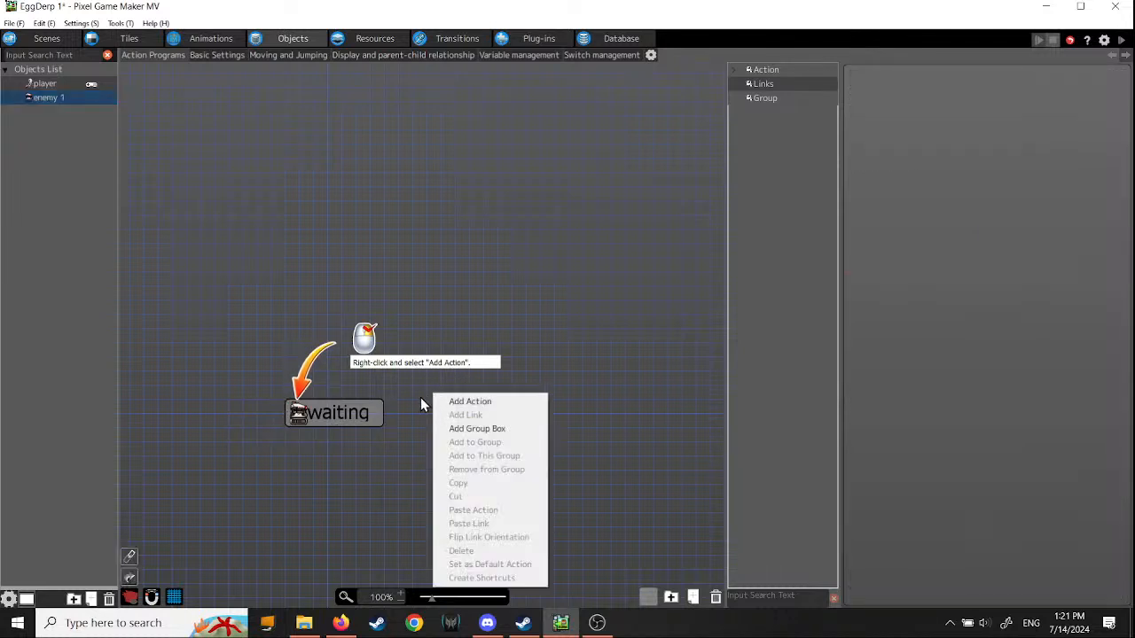
right_click(421, 411)
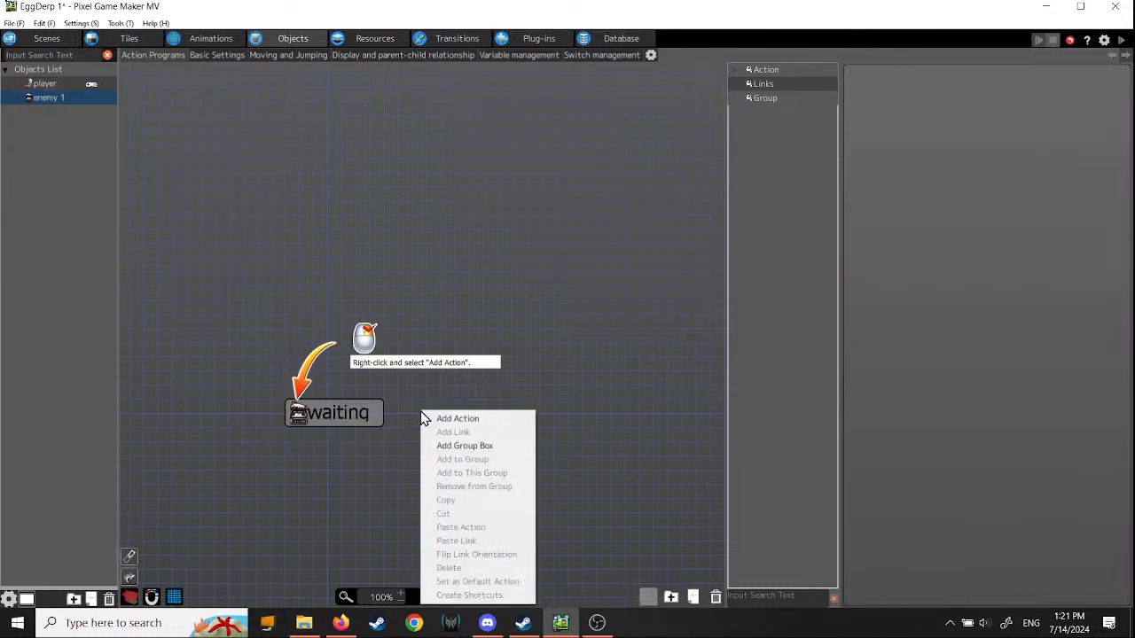
right_click(444, 402)
right_click(424, 411)
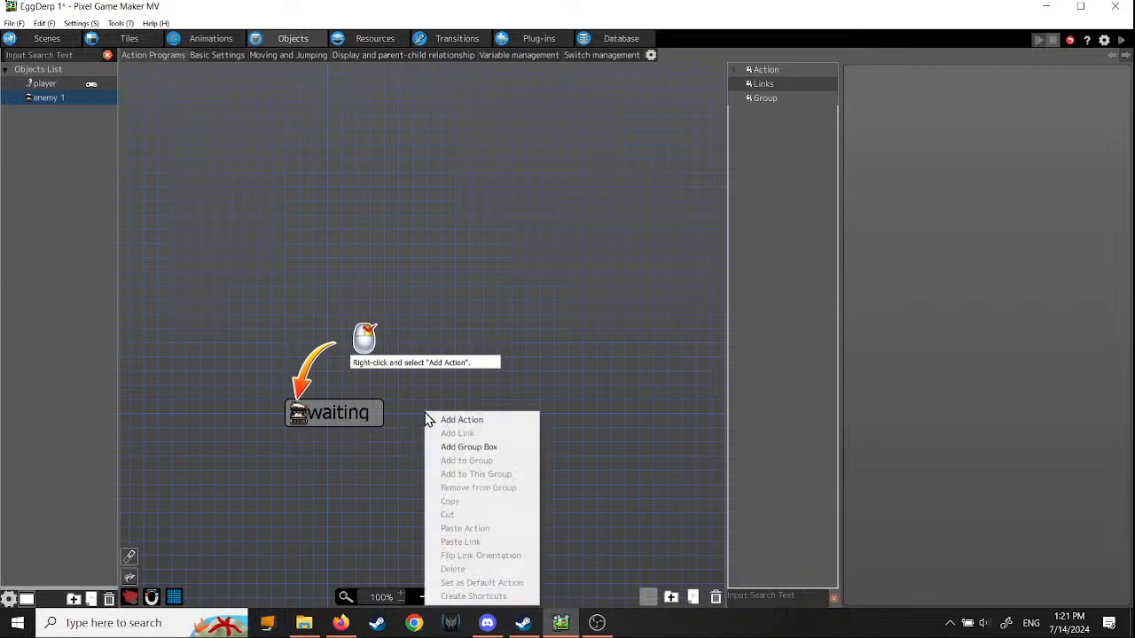
click(453, 419)
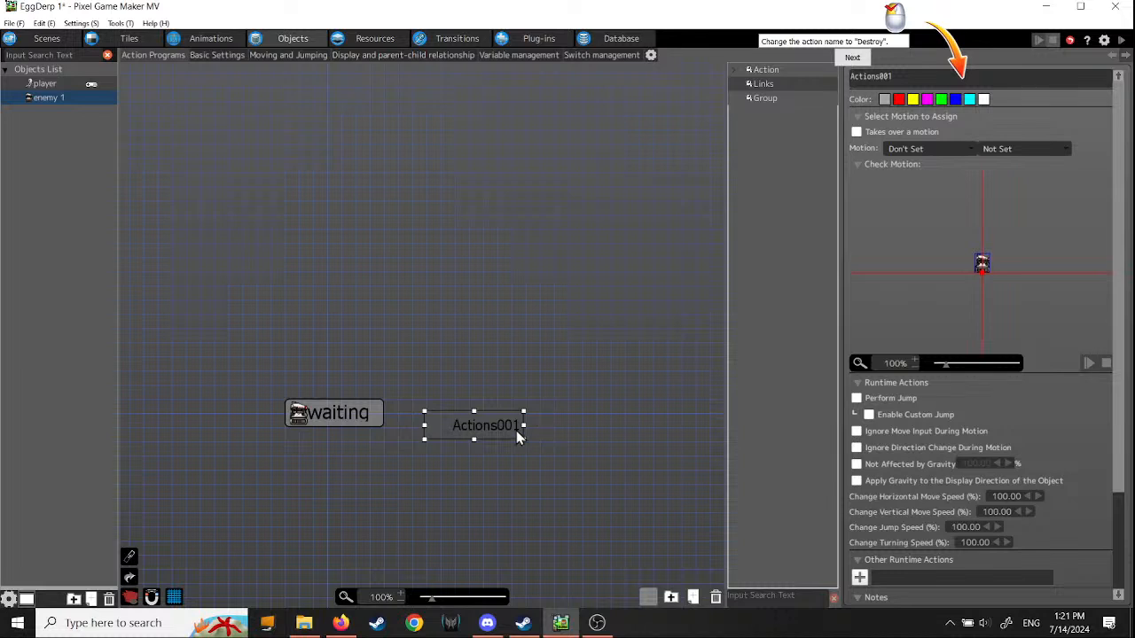
drag(485, 426, 461, 422)
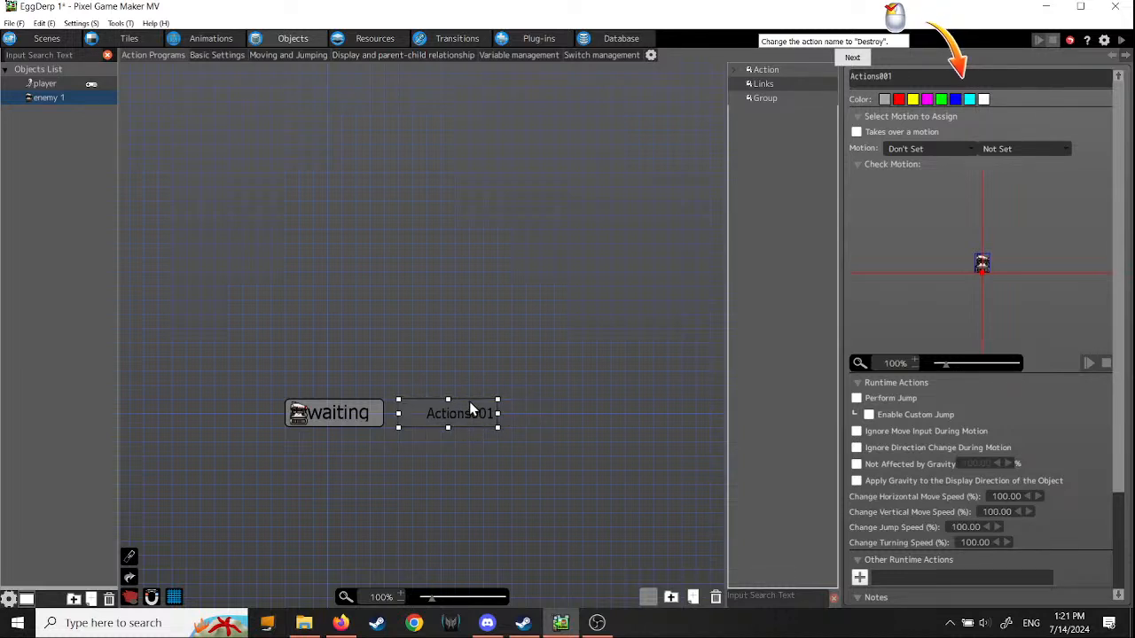
Step: Rename the new action to "destroy" and set its motion to "move", following the tutorial
double_click(898, 75)
text(destr)
text(oy)
click(851, 58)
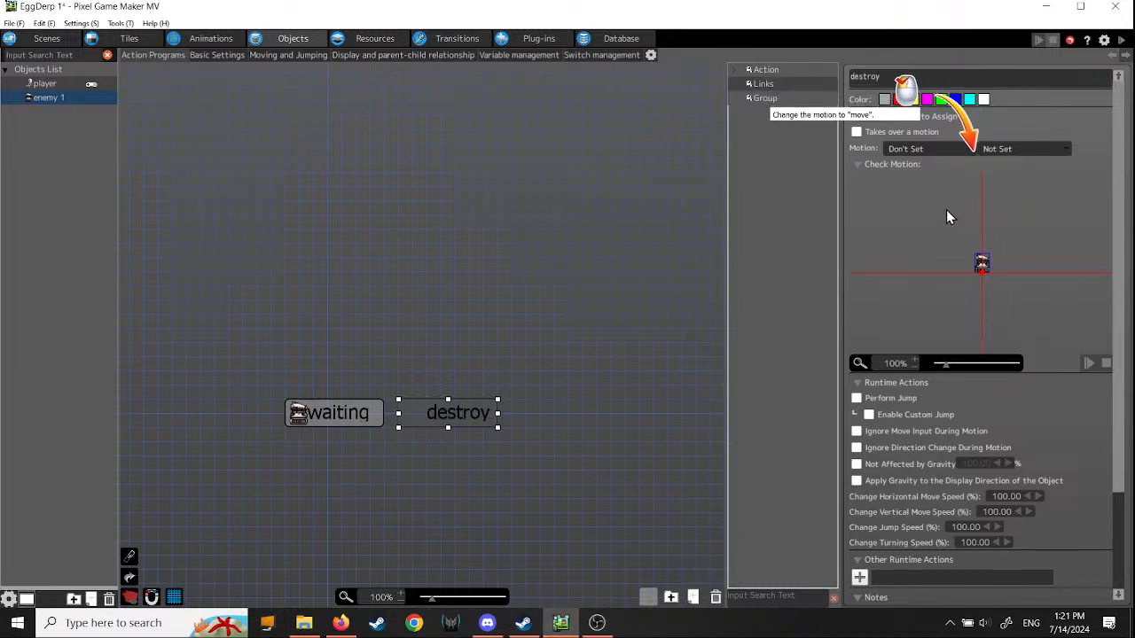
click(963, 148)
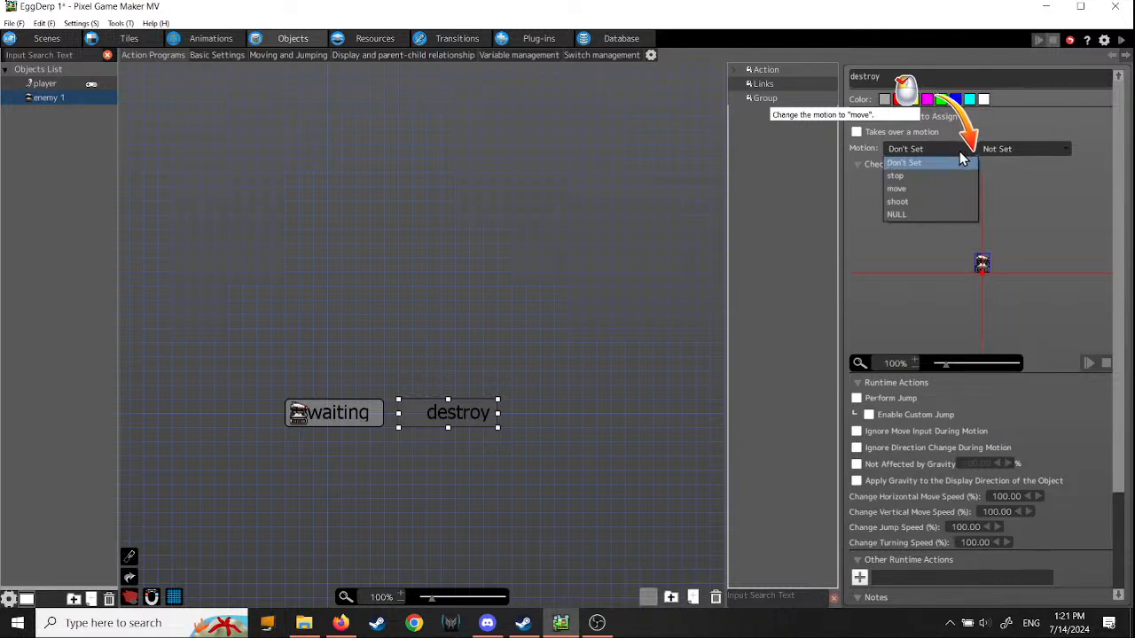
click(929, 190)
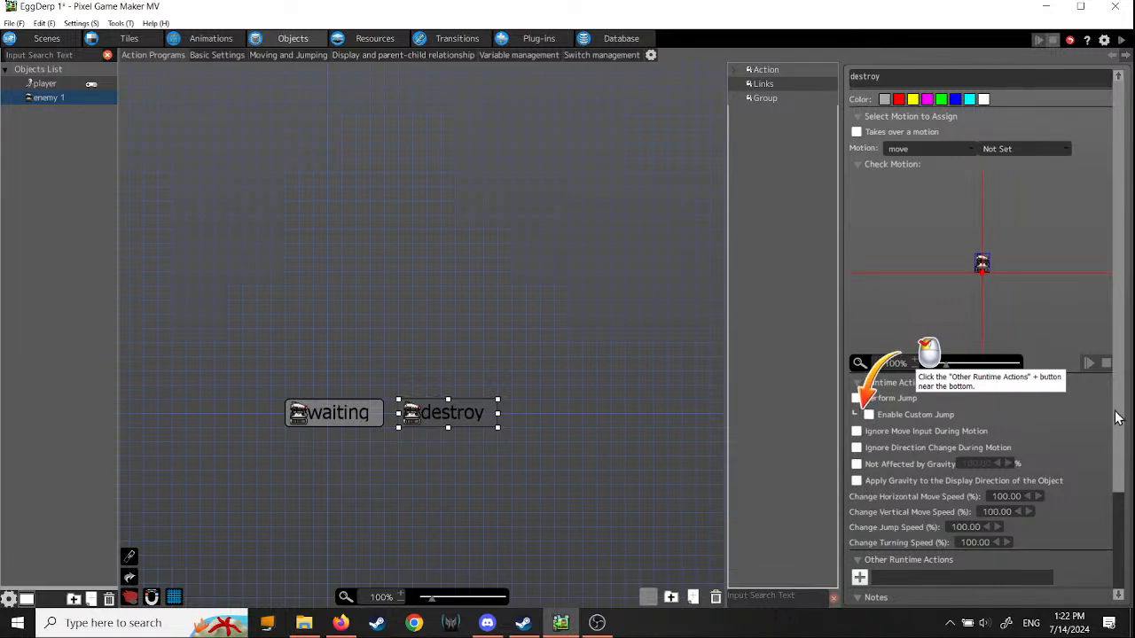
Step: Start adding another runtime action to the destroy action and advance the tutorial to the Destroy Object instruction
scroll(1119, 417, down, 3)
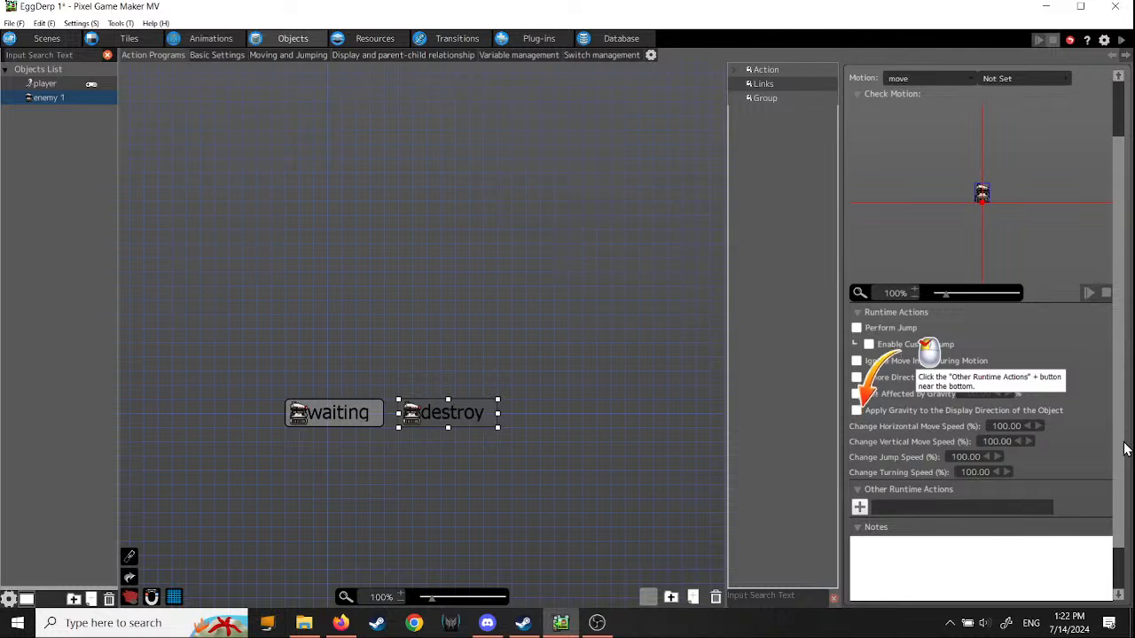
drag(1125, 449, 1124, 391)
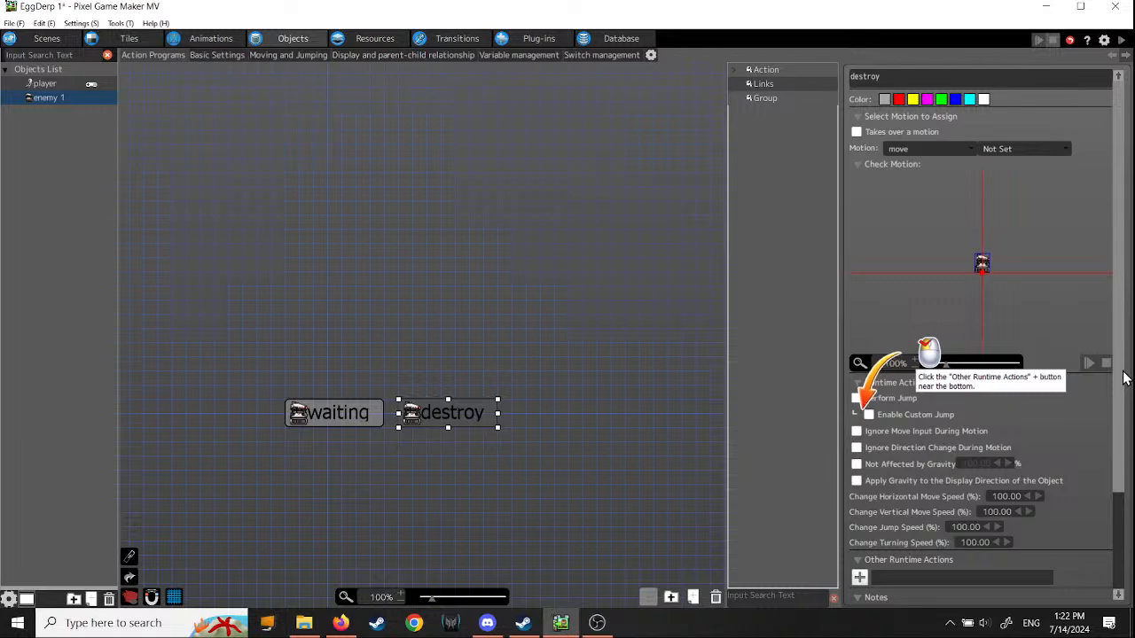
drag(1124, 378, 1124, 507)
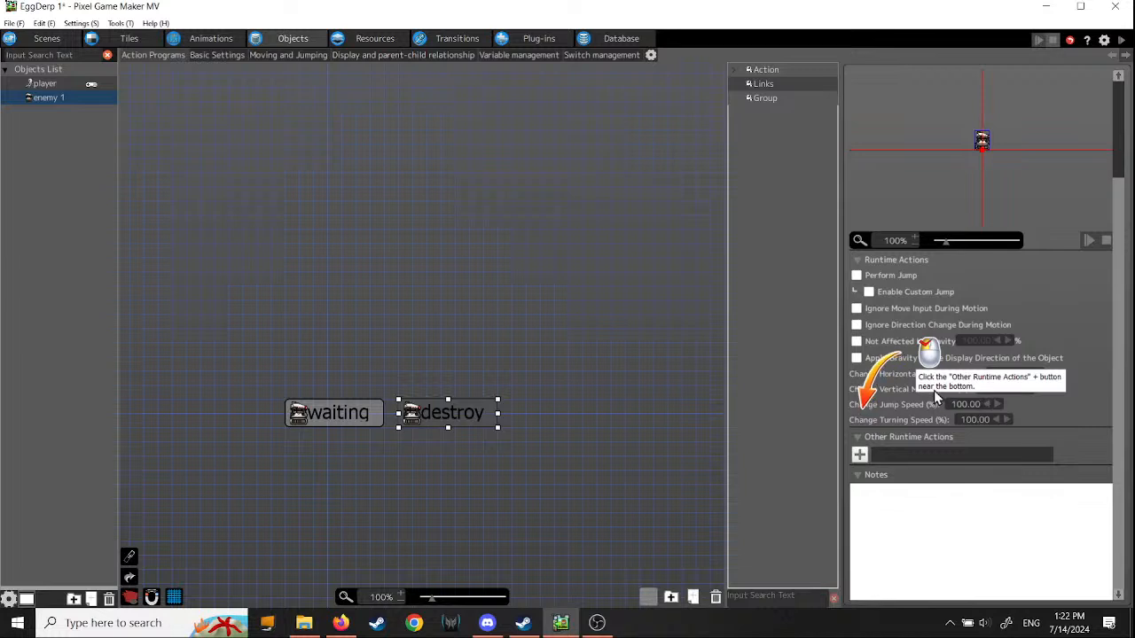
click(859, 454)
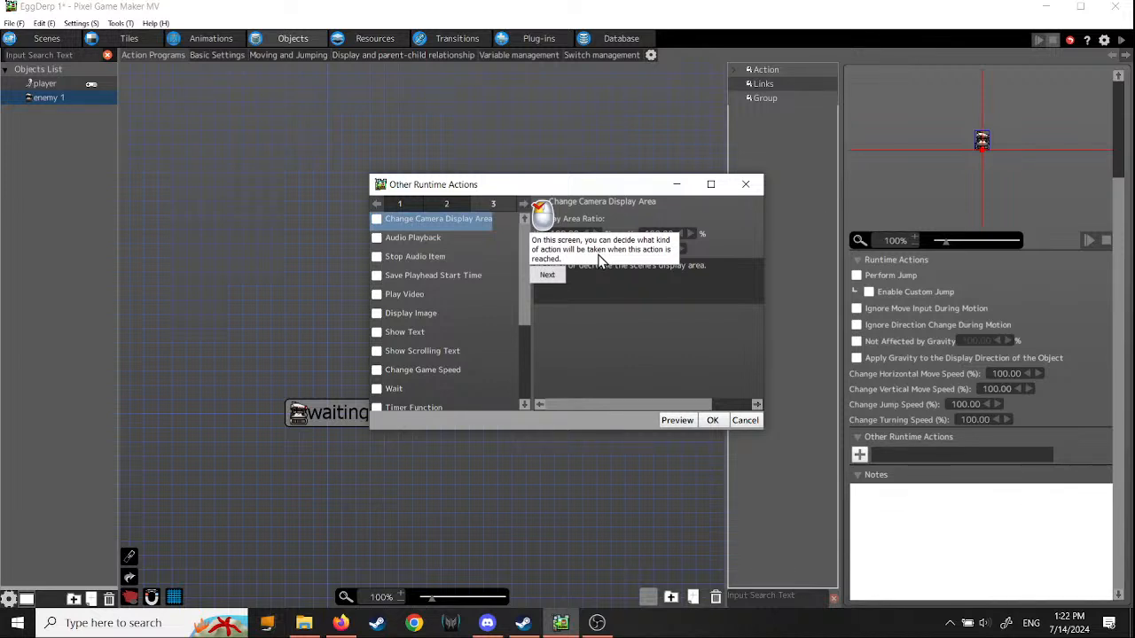
click(546, 276)
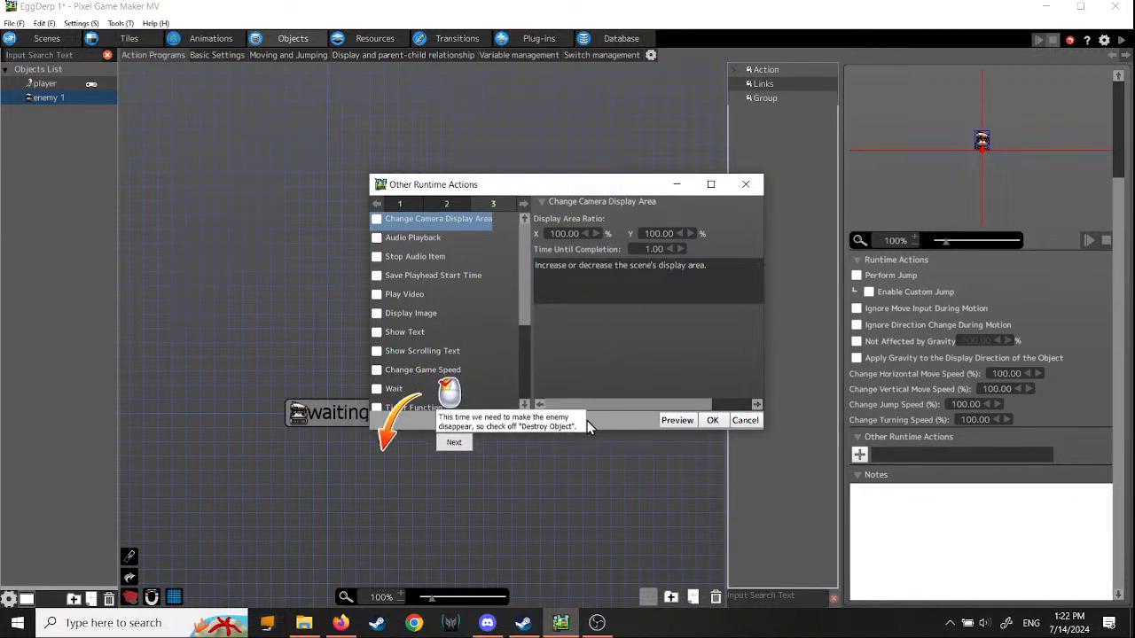
Step: Find and enable Destroy Object among the runtime actions, advance the tutorial, and confirm it for the destroy action
drag(595, 189, 595, 208)
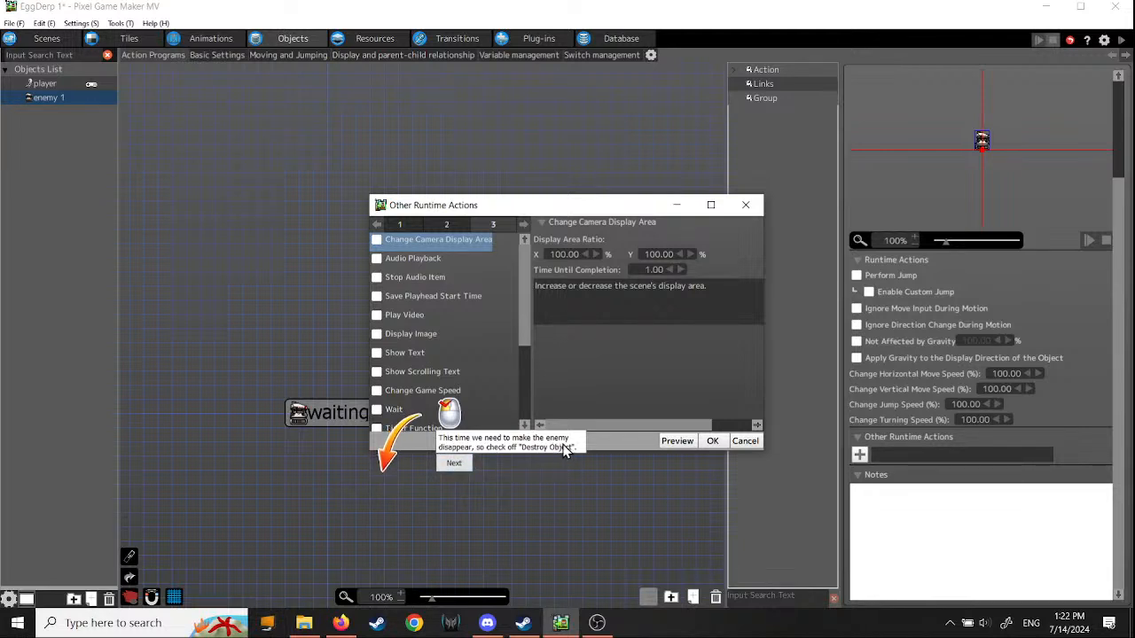
drag(524, 321, 524, 418)
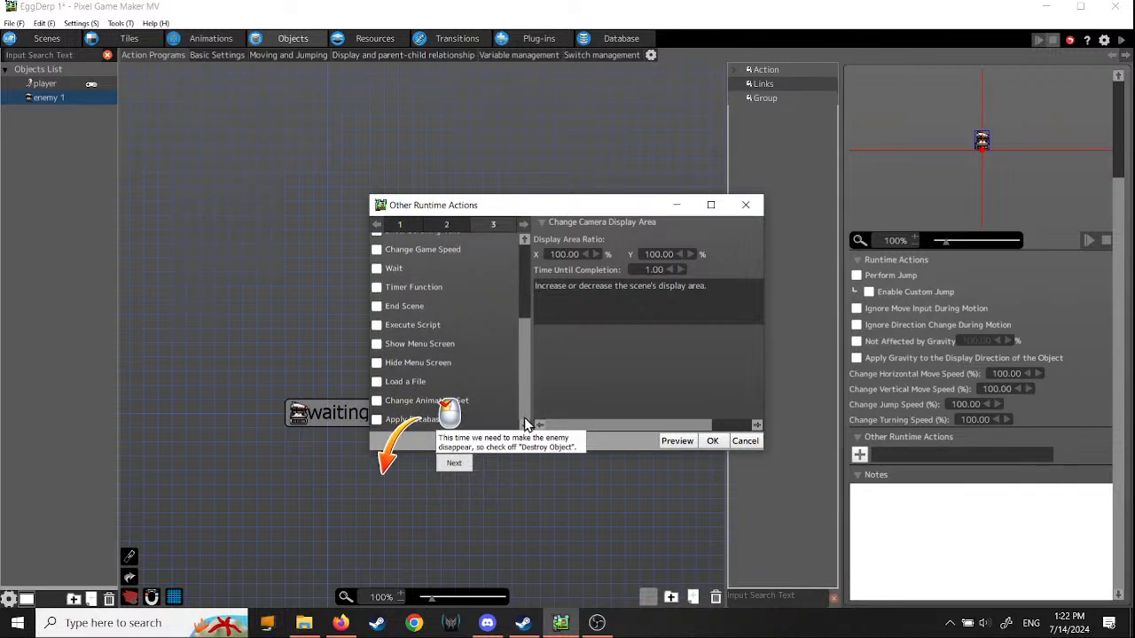
drag(537, 208, 537, 181)
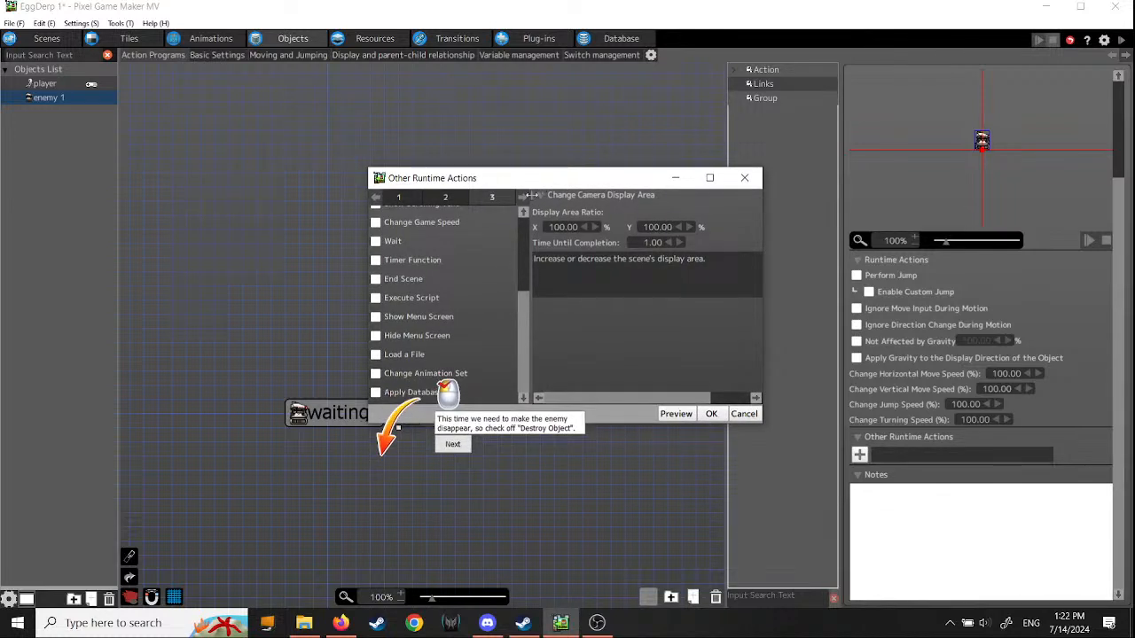
mouse_move(525, 320)
mouse_down()
mouse_move(522, 234)
mouse_move(524, 340)
mouse_up()
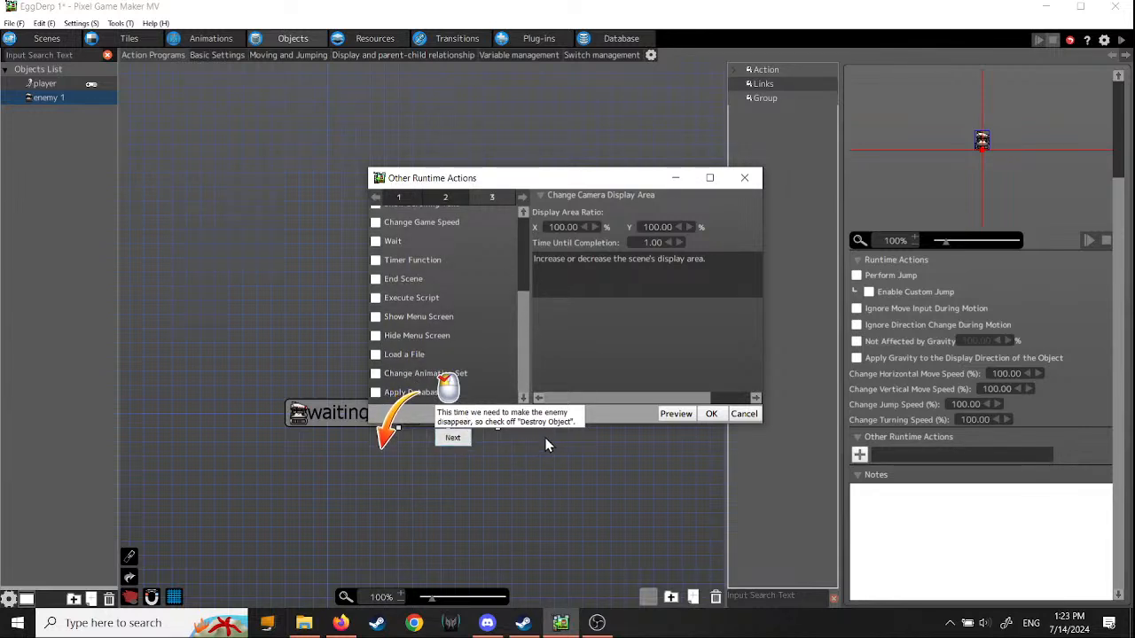
drag(524, 352, 530, 269)
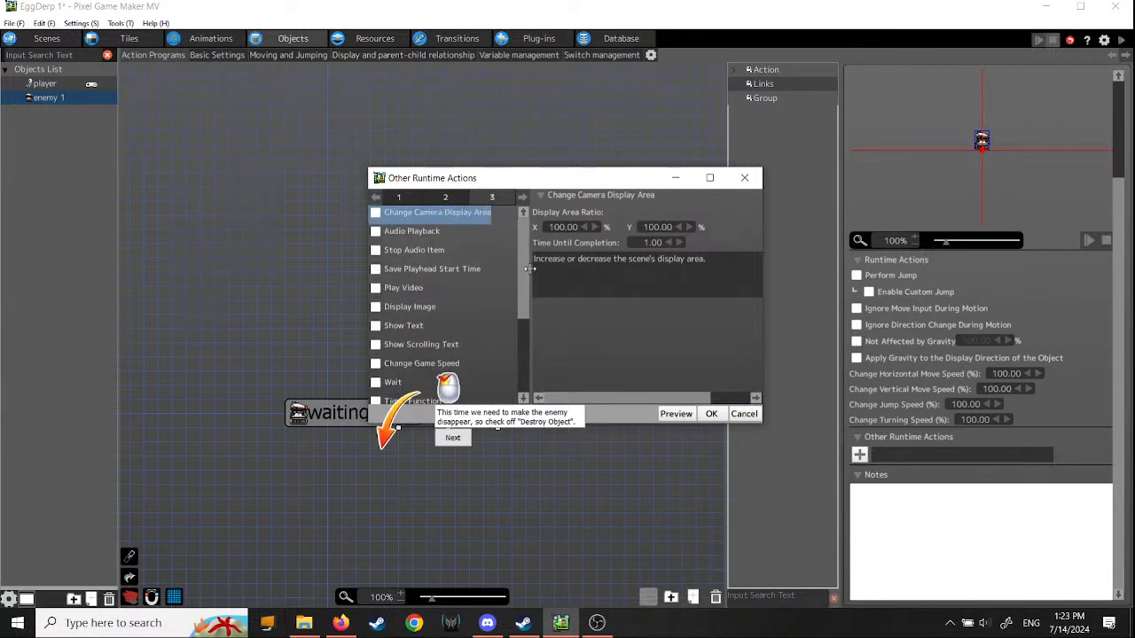
click(445, 197)
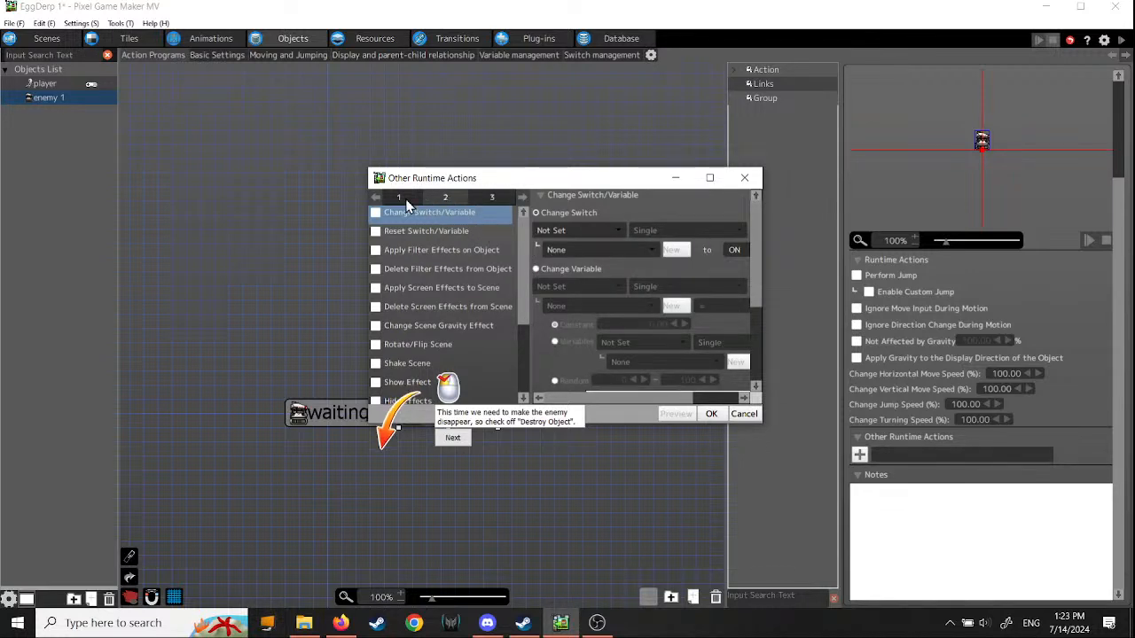
mouse_move(529, 242)
mouse_down()
mouse_move(519, 329)
mouse_move(513, 246)
mouse_up()
click(392, 196)
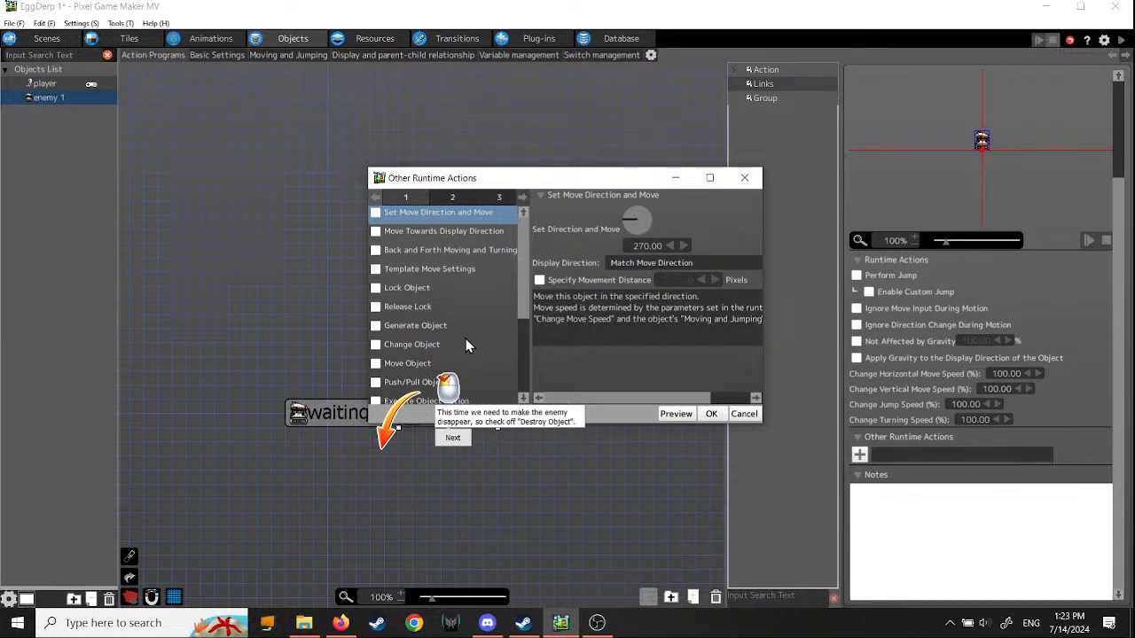
drag(522, 260, 521, 345)
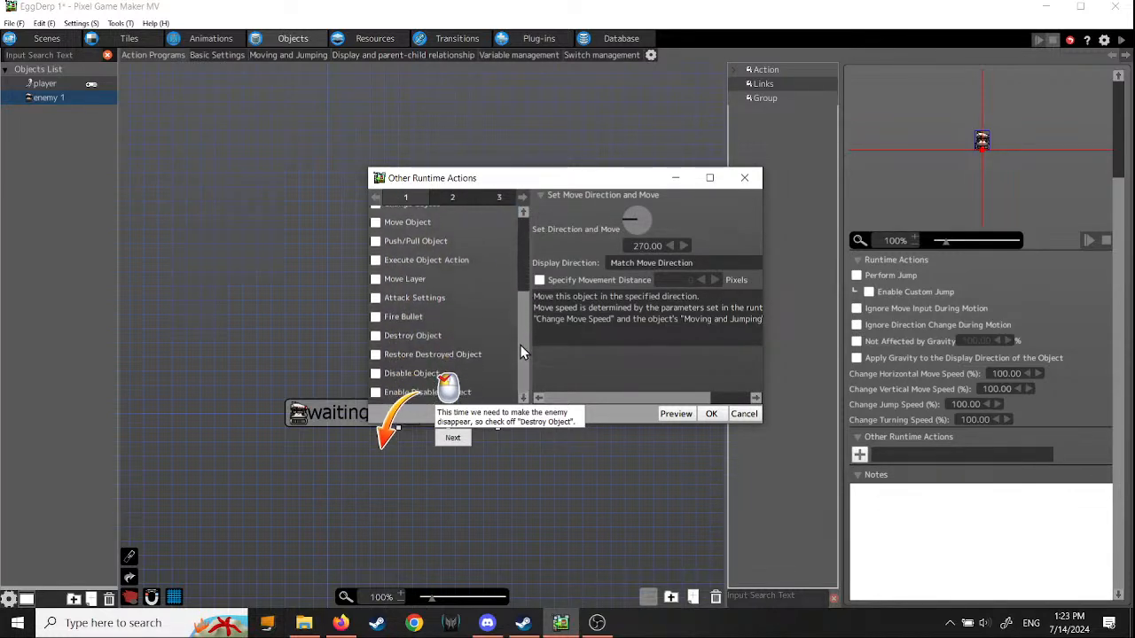
click(379, 339)
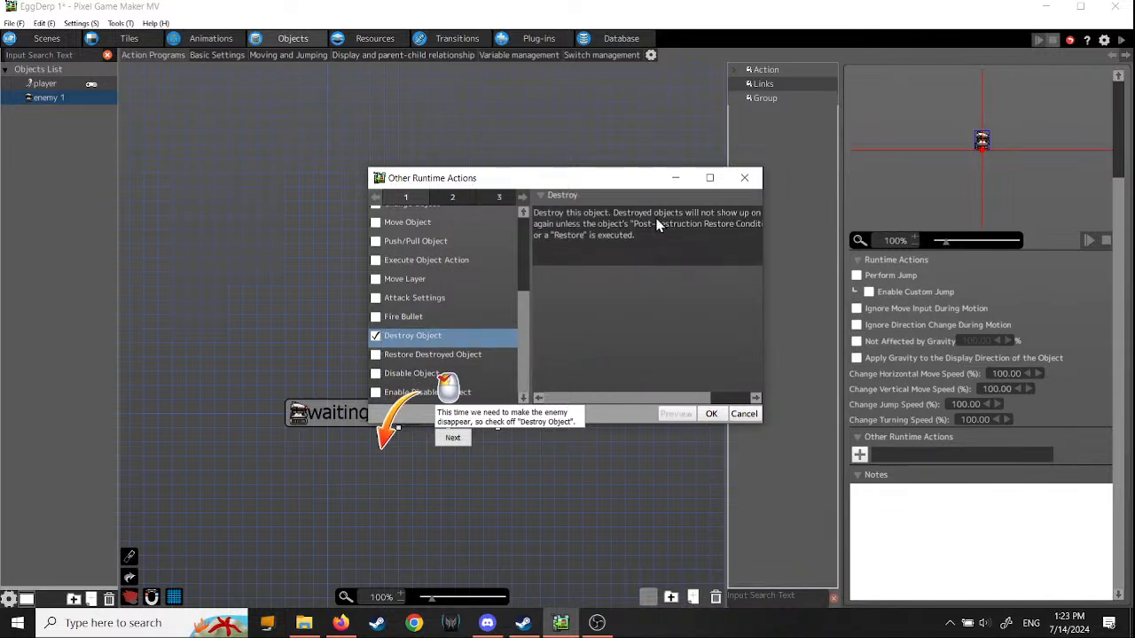
click(453, 439)
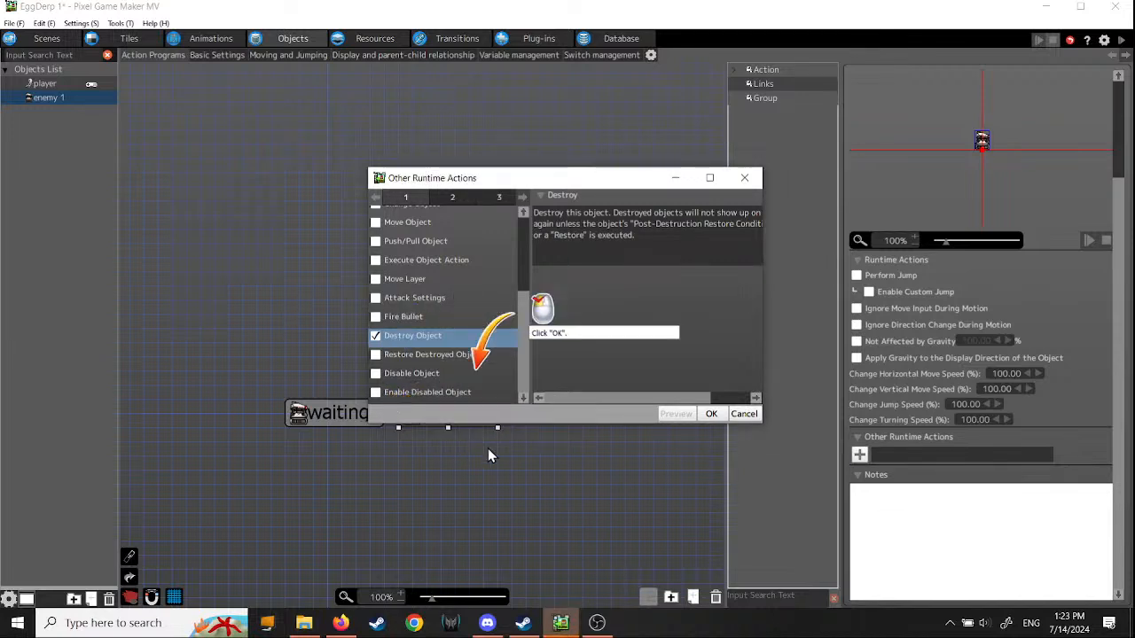
click(712, 414)
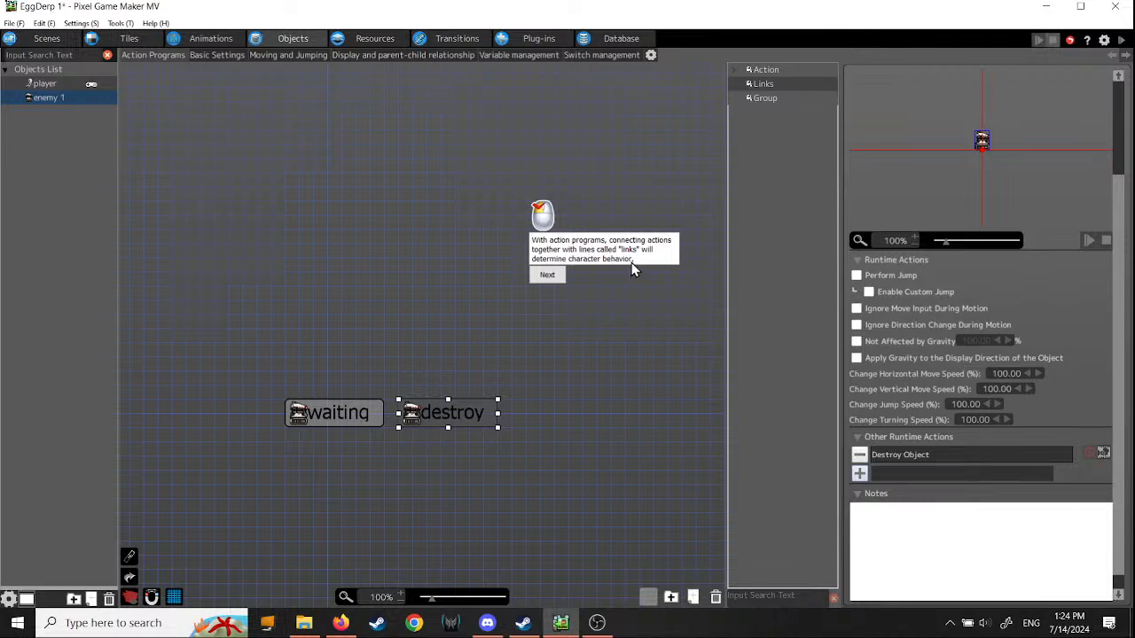
Step: Advance the tutorial to the link instruction and add a link from the waiting action to the destroy action
click(548, 276)
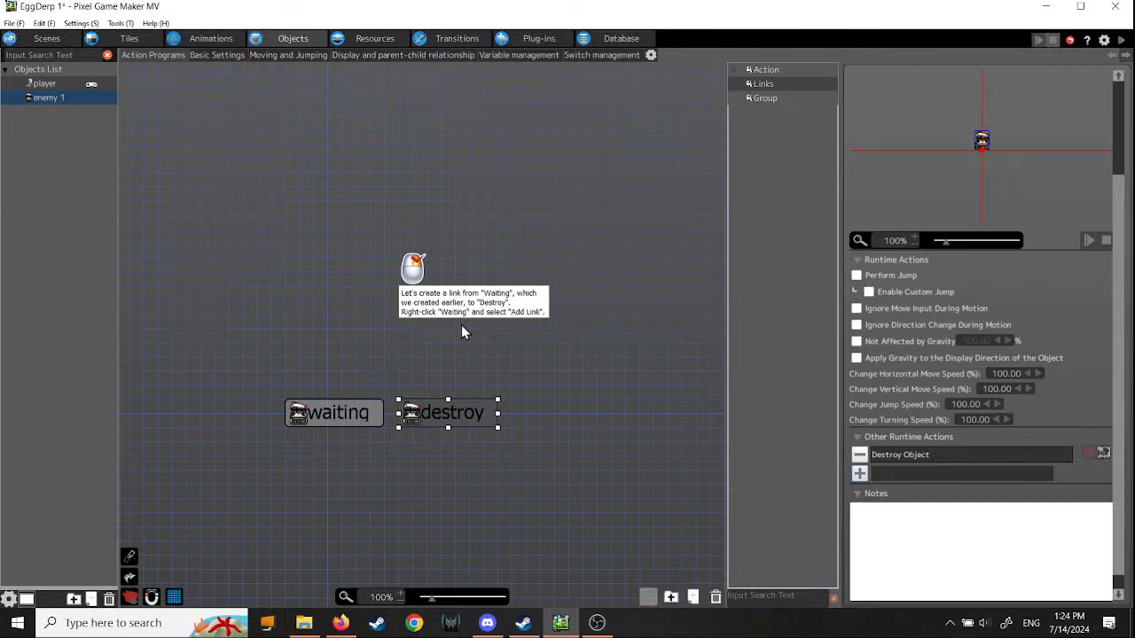
right_click(370, 413)
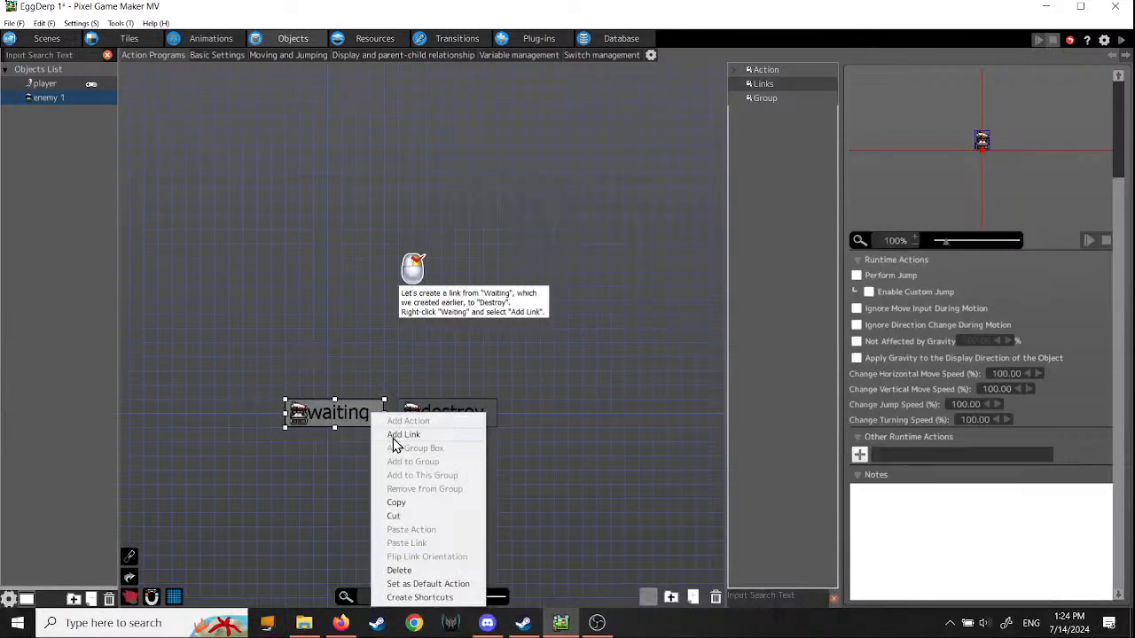
click(393, 436)
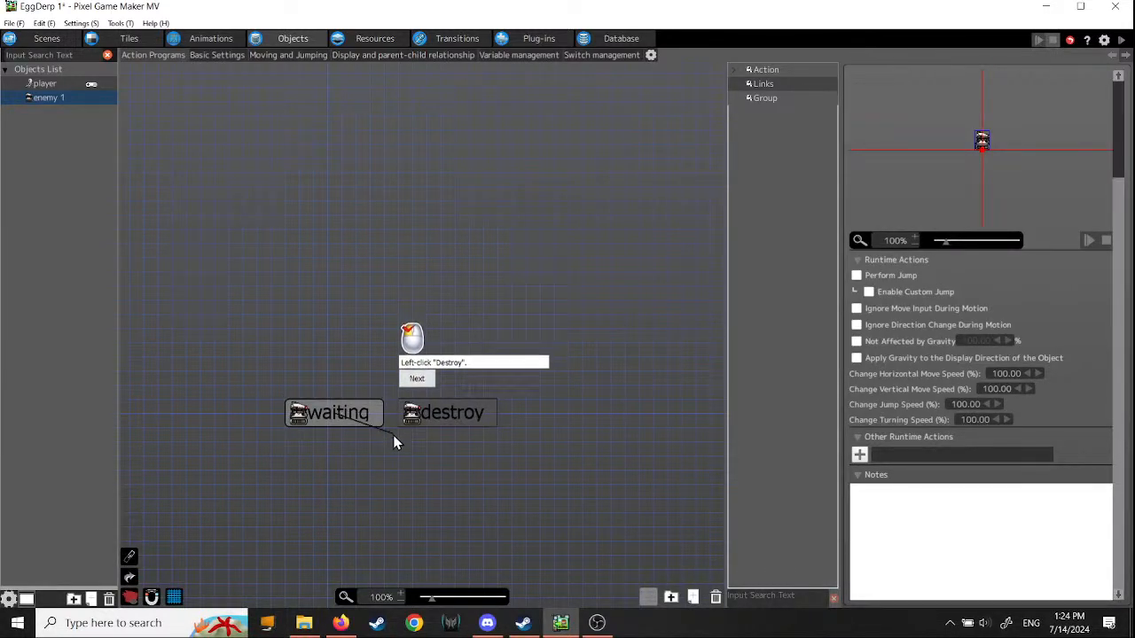
click(413, 414)
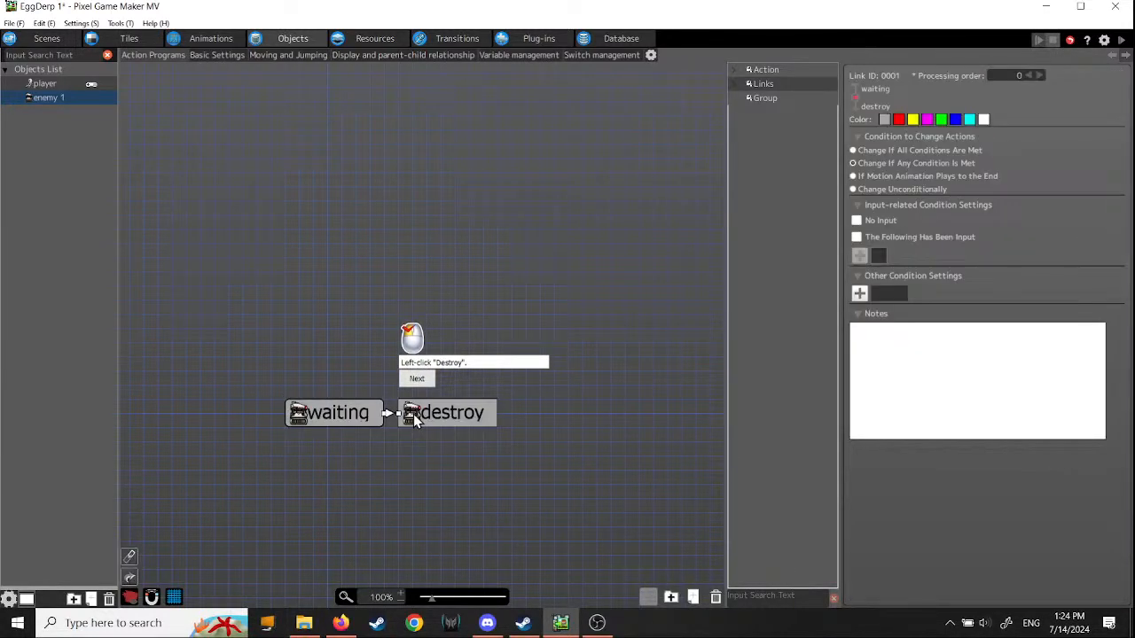
Step: Move the destroy action slightly farther right of waiting and advance the tutorial to the Other Condition Settings instruction
drag(465, 428, 473, 419)
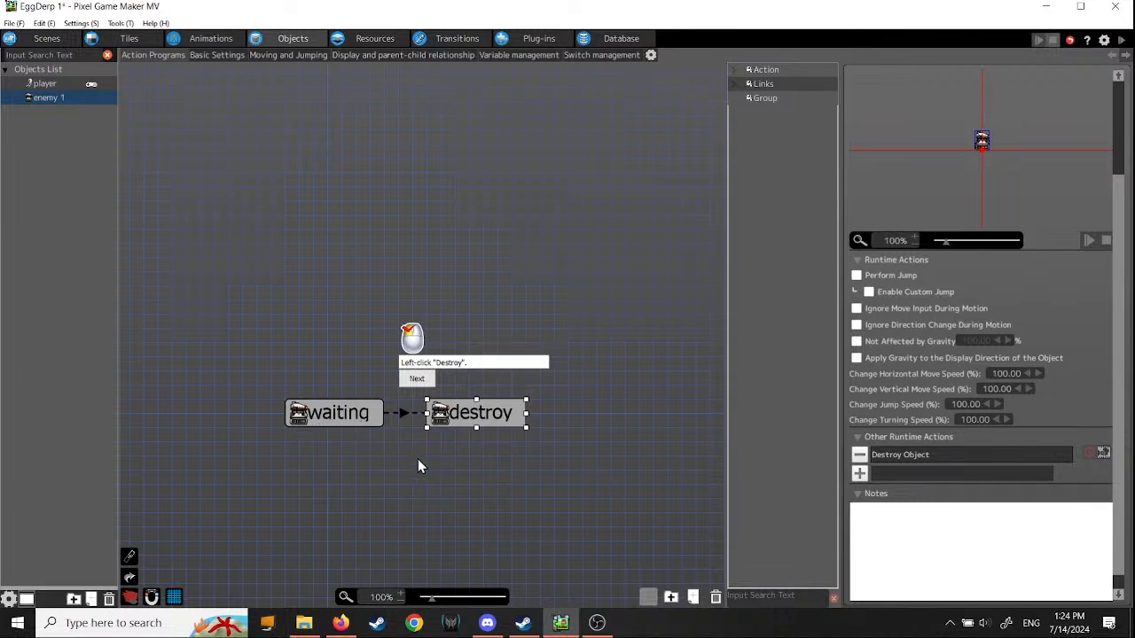
click(413, 382)
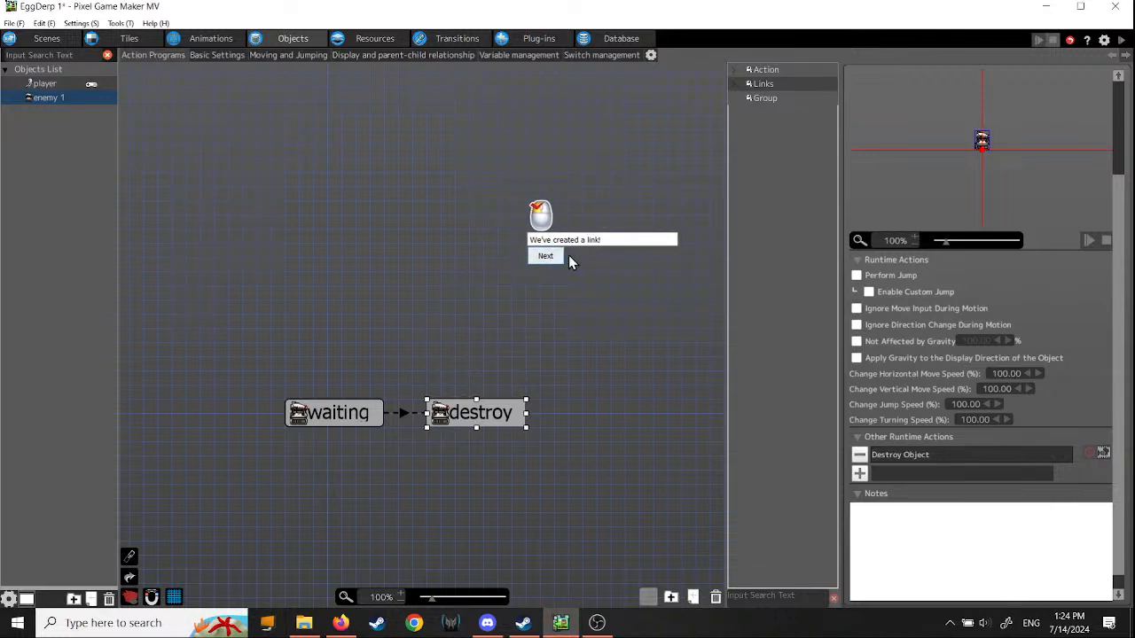
click(547, 258)
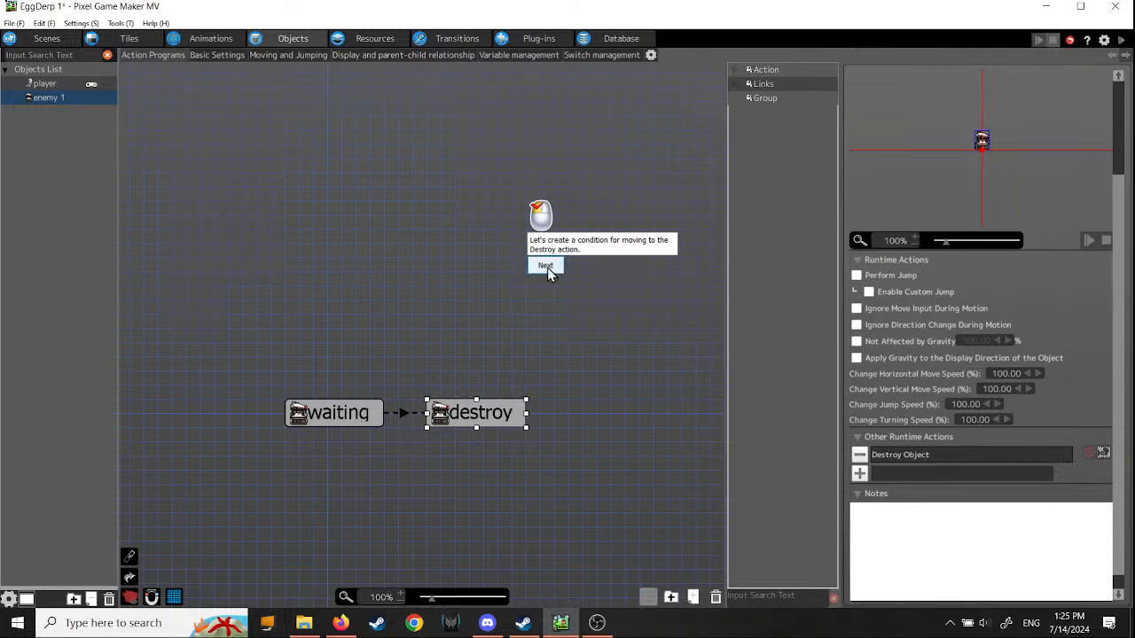
click(546, 265)
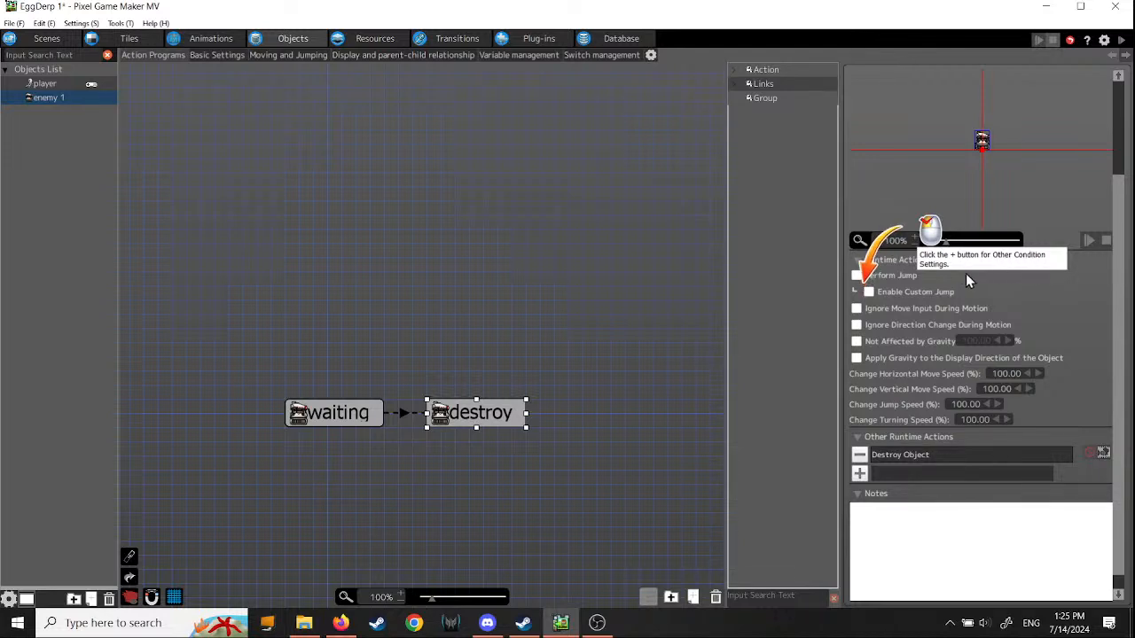
Step: Find the waiting -> destroy link among enemy 1's links and select it to show its condition settings
scroll(1122, 320, down, 1)
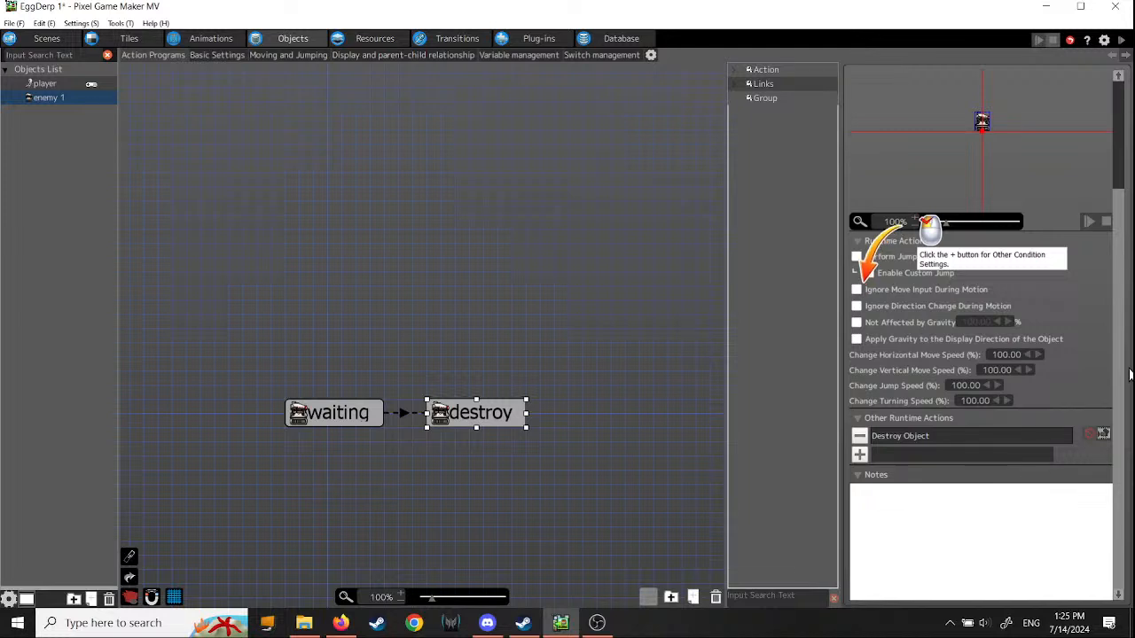
drag(1130, 375, 1133, 267)
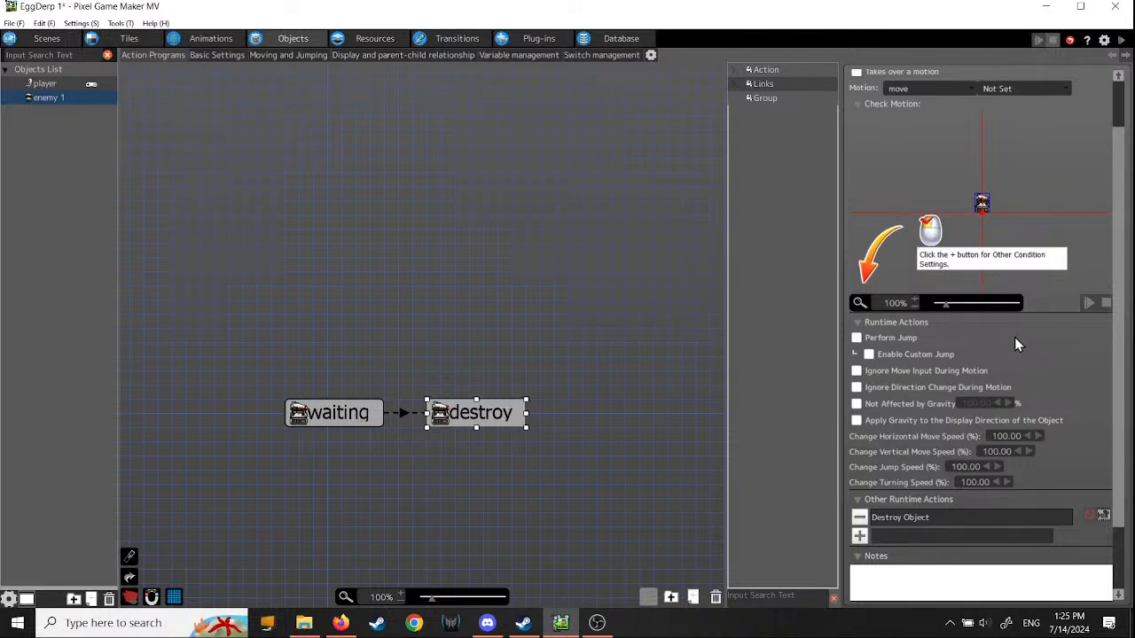
click(766, 73)
click(771, 85)
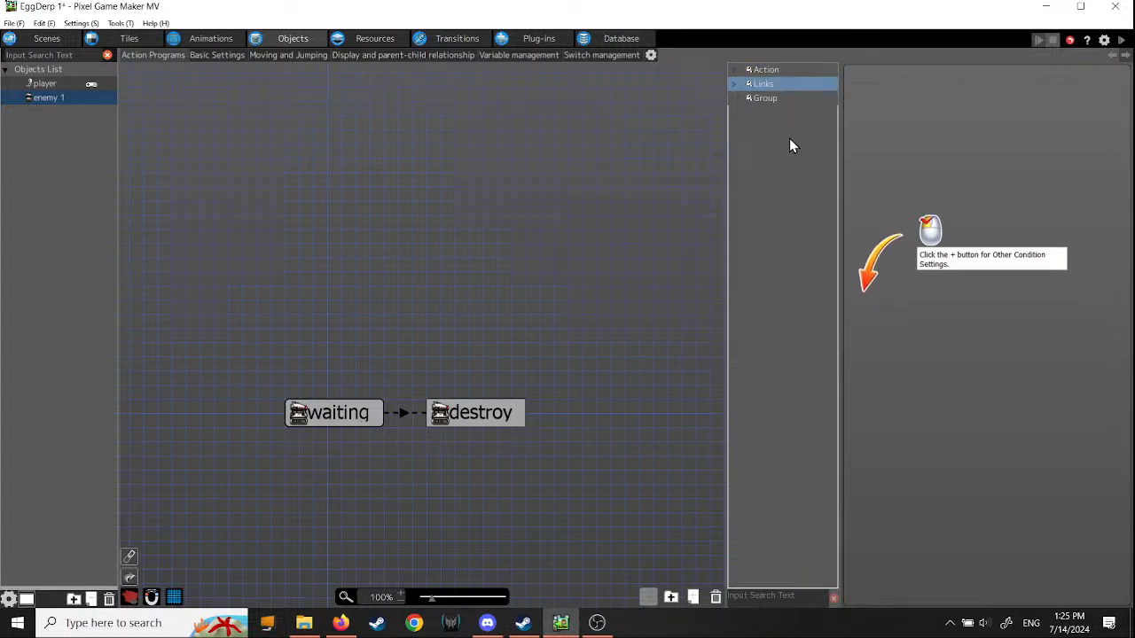
click(767, 98)
click(764, 85)
click(732, 85)
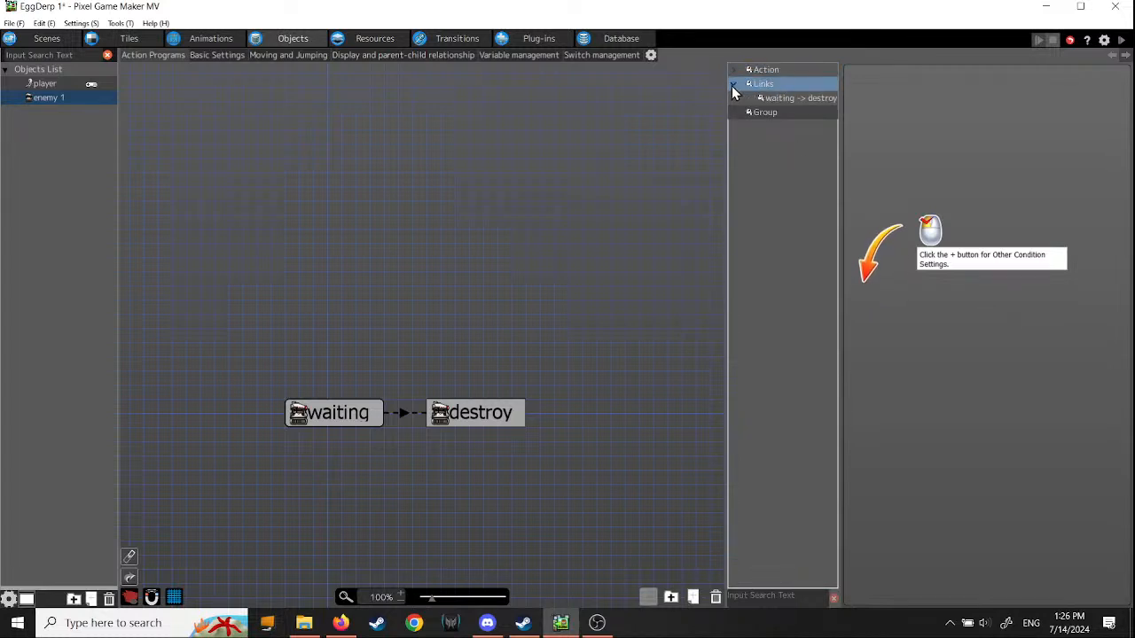
click(785, 99)
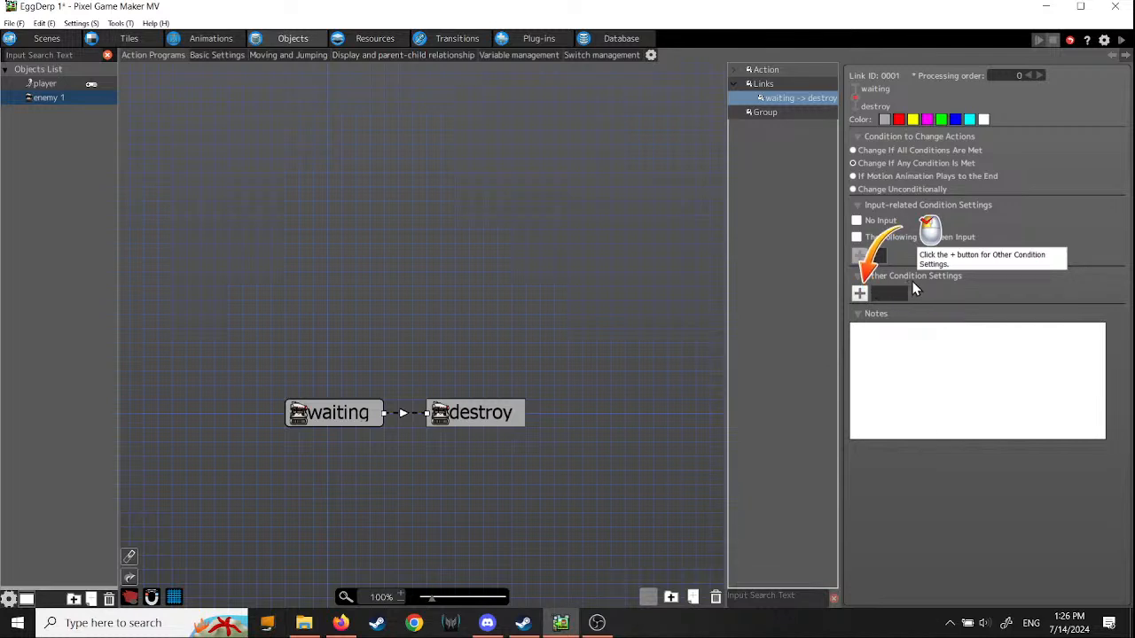
Step: Start adding another condition to the waiting -> destroy link, widen the dialog, and enable HP Is 0 on page 2
click(860, 295)
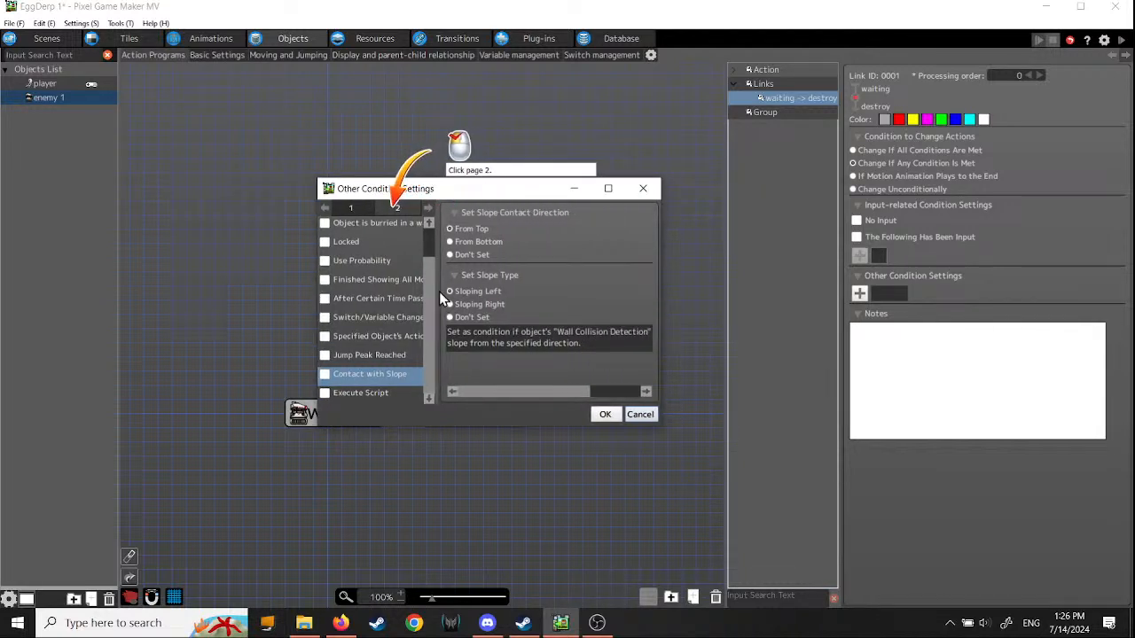
drag(441, 296, 493, 292)
drag(659, 312, 730, 312)
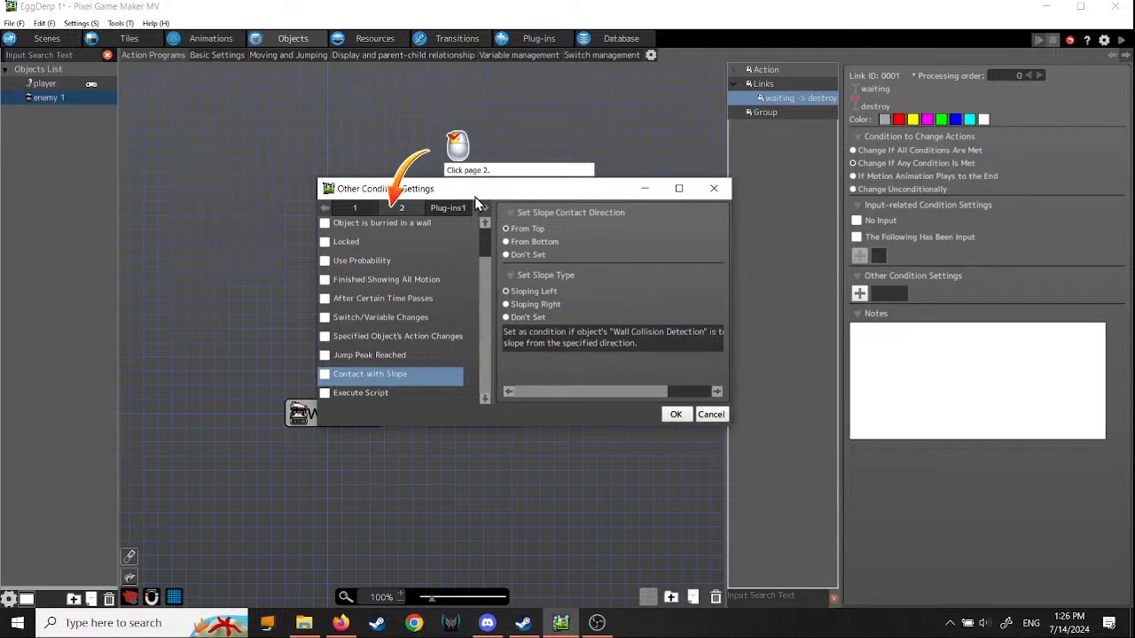
click(395, 209)
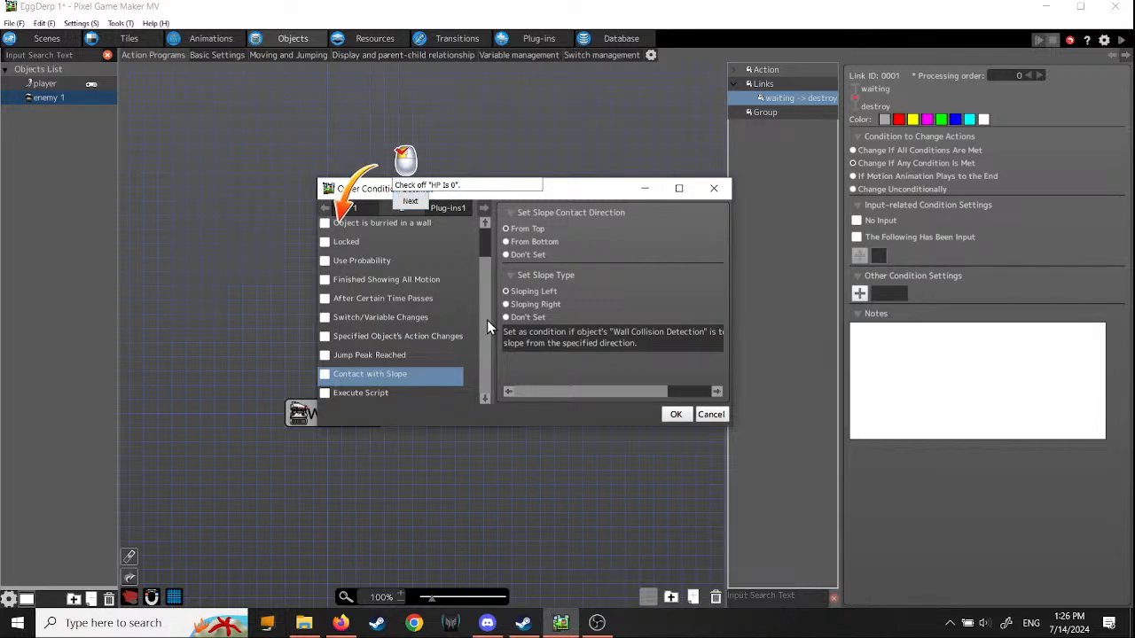
scroll(487, 320, up, 2)
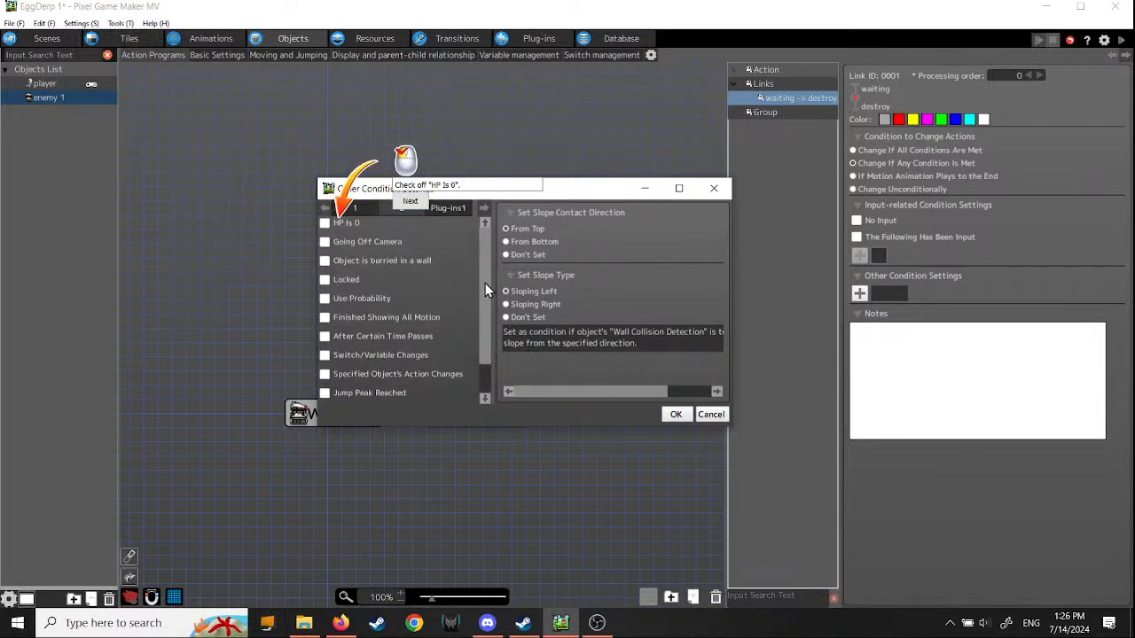
click(326, 225)
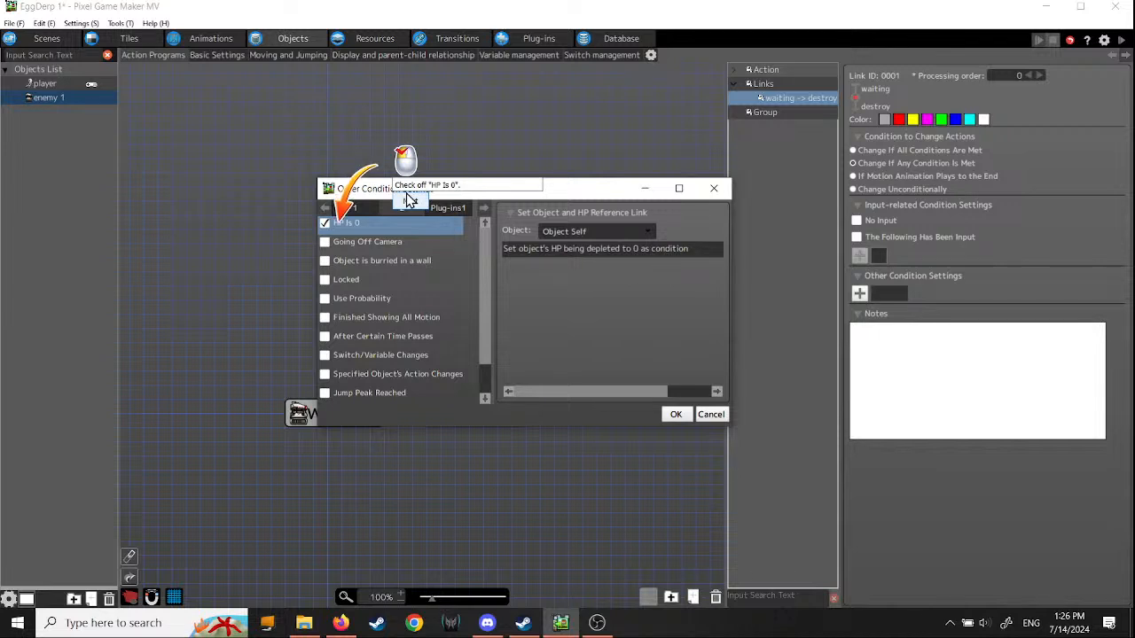
click(325, 224)
click(325, 225)
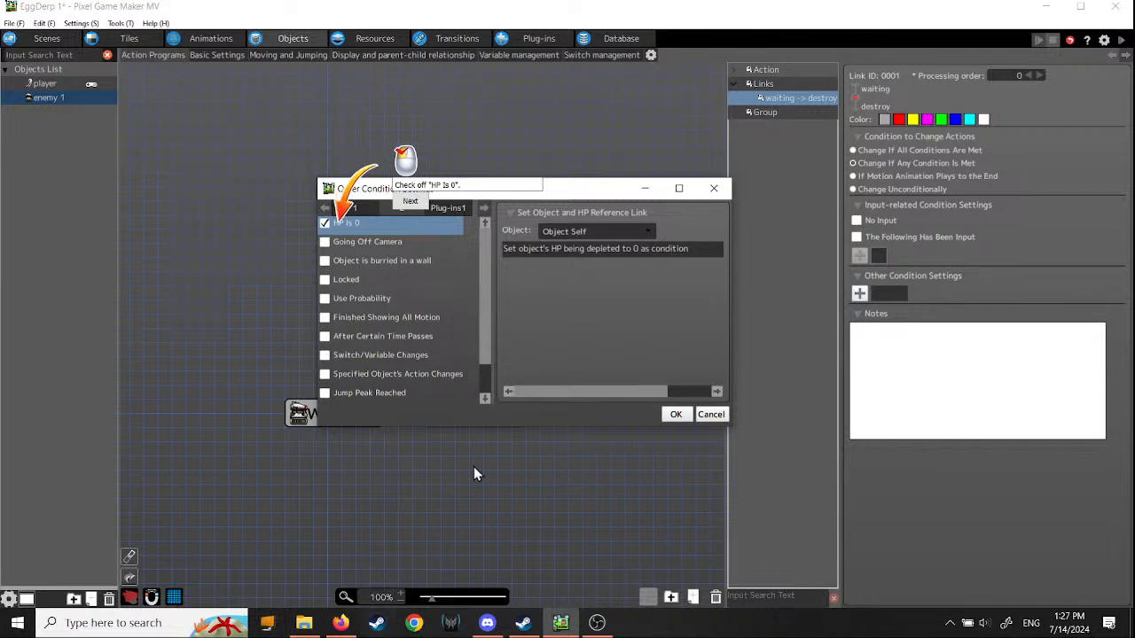
click(377, 625)
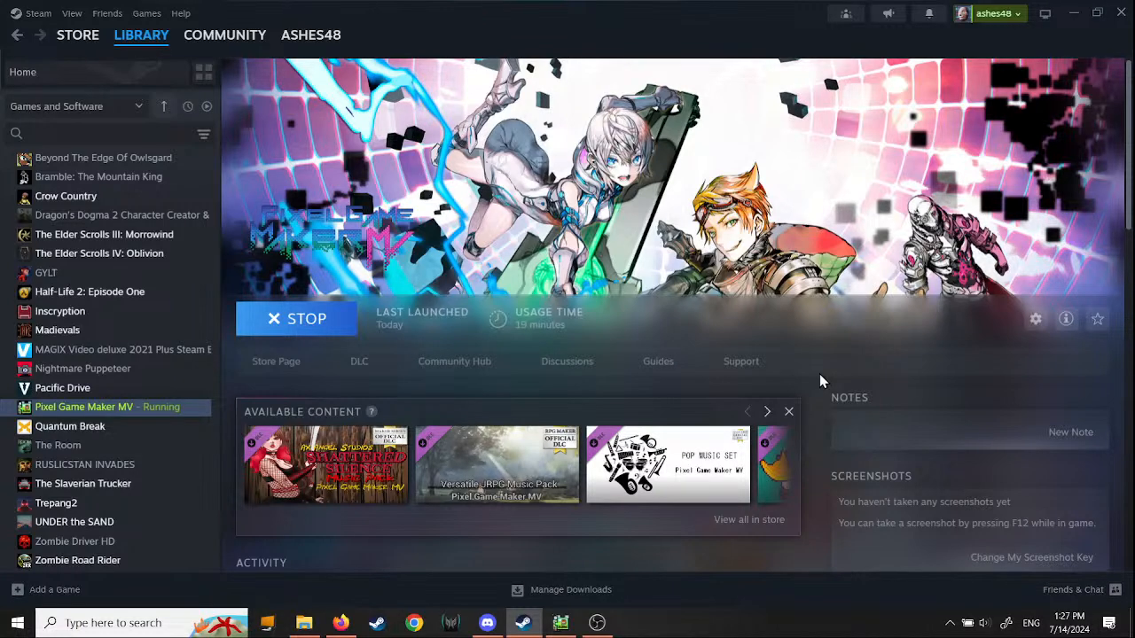
scroll(820, 373, down, 2)
scroll(820, 373, up, 2)
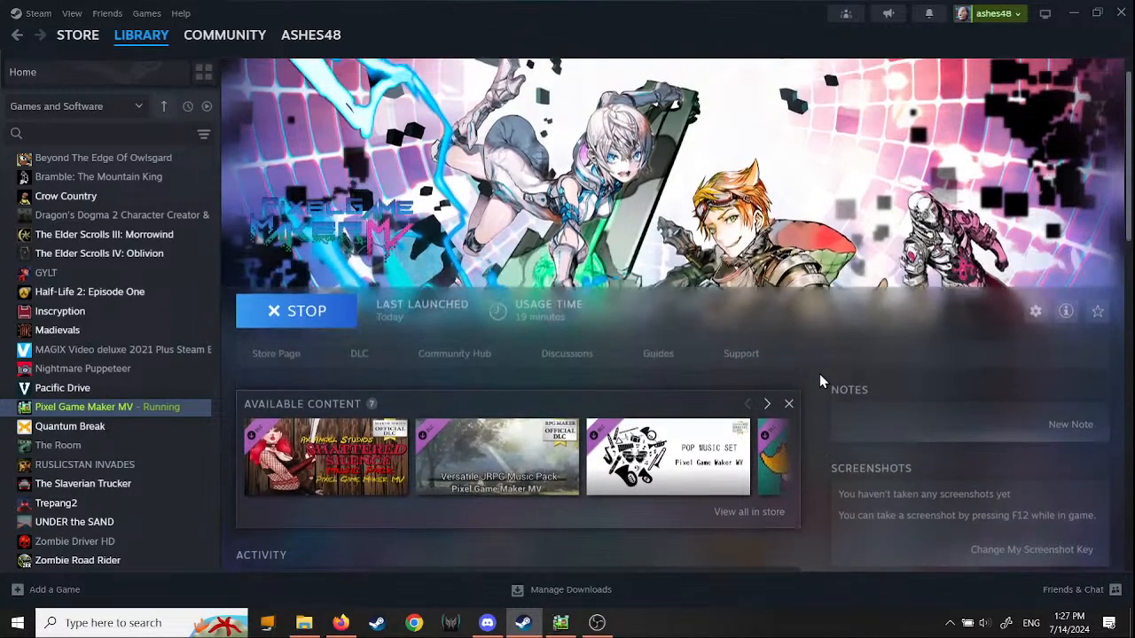
click(560, 623)
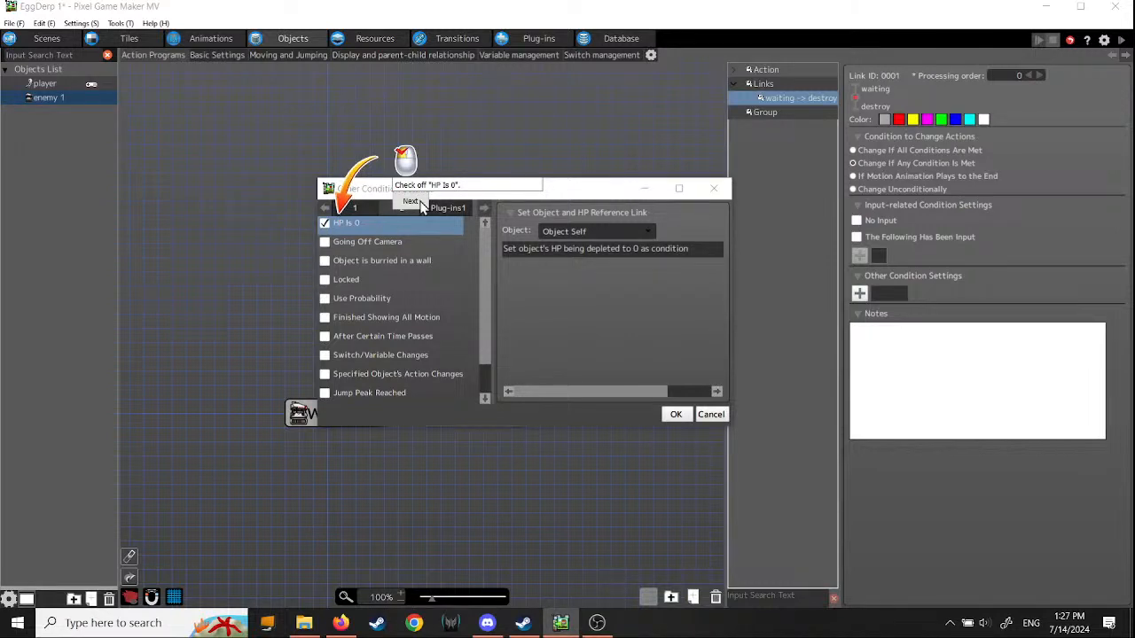
Step: Keep Object Self as the HP reference, confirm the HP Is 0 condition, and advance the tutorial to the enemy placement instruction
click(411, 203)
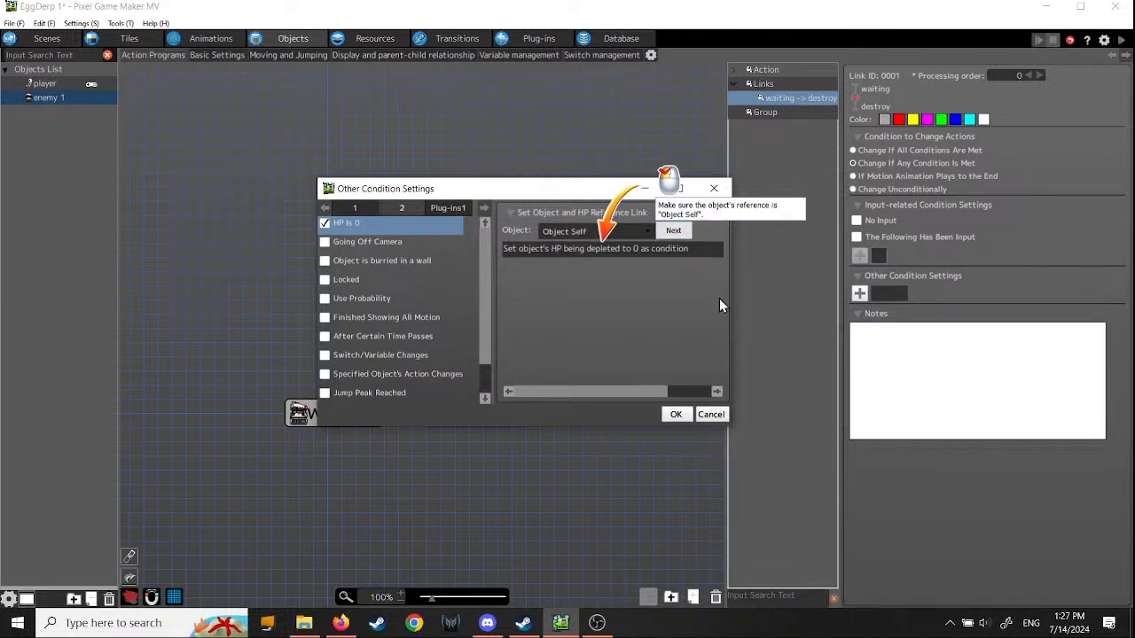
click(674, 231)
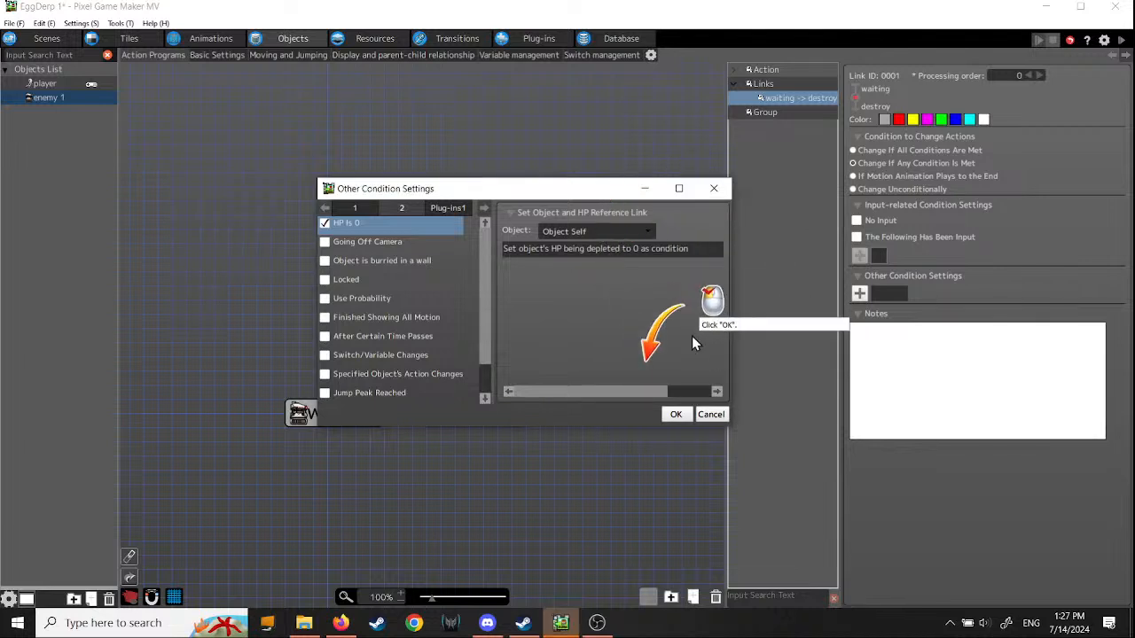
click(676, 414)
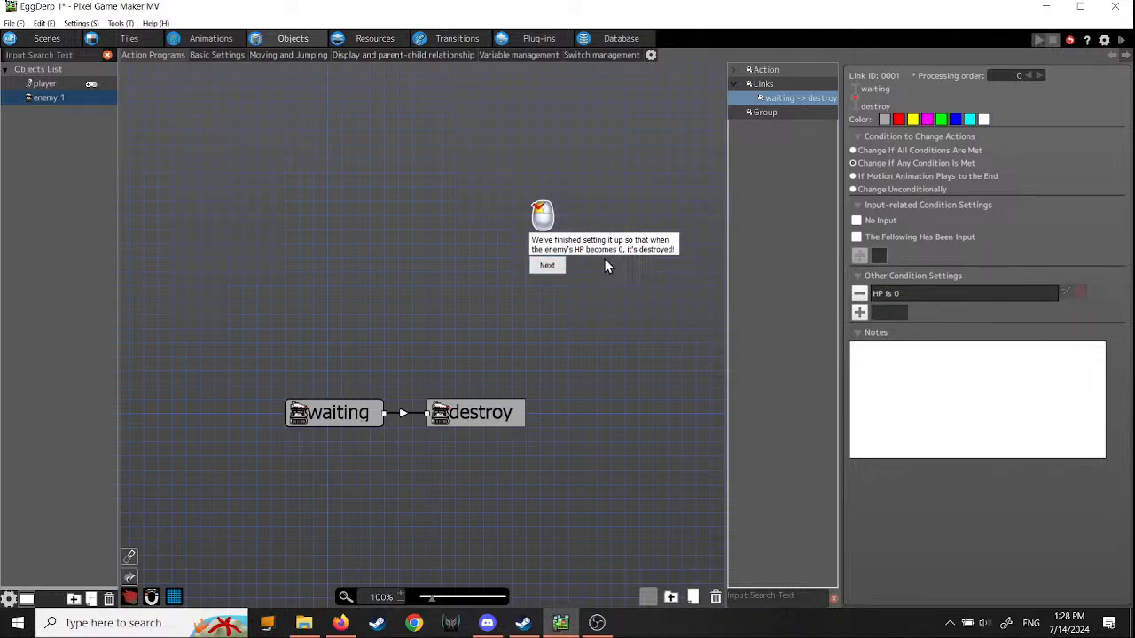
click(548, 266)
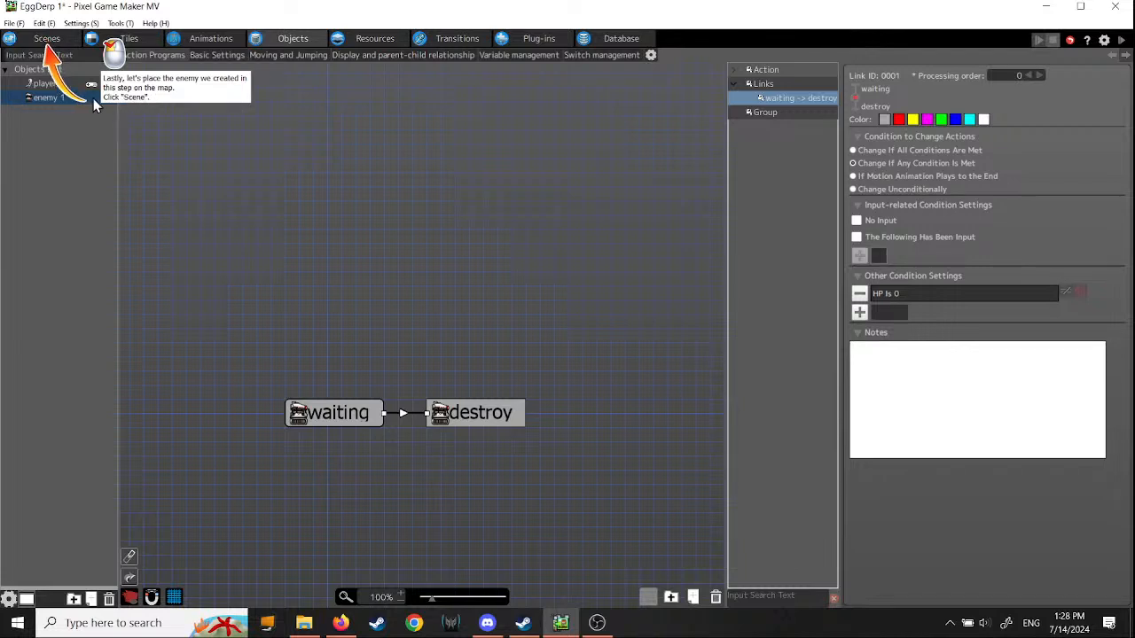
Step: Place enemy 1 on the floor in scene 1 at about X 300, Y 214, just before the ramp, and advance the tutorial
click(51, 39)
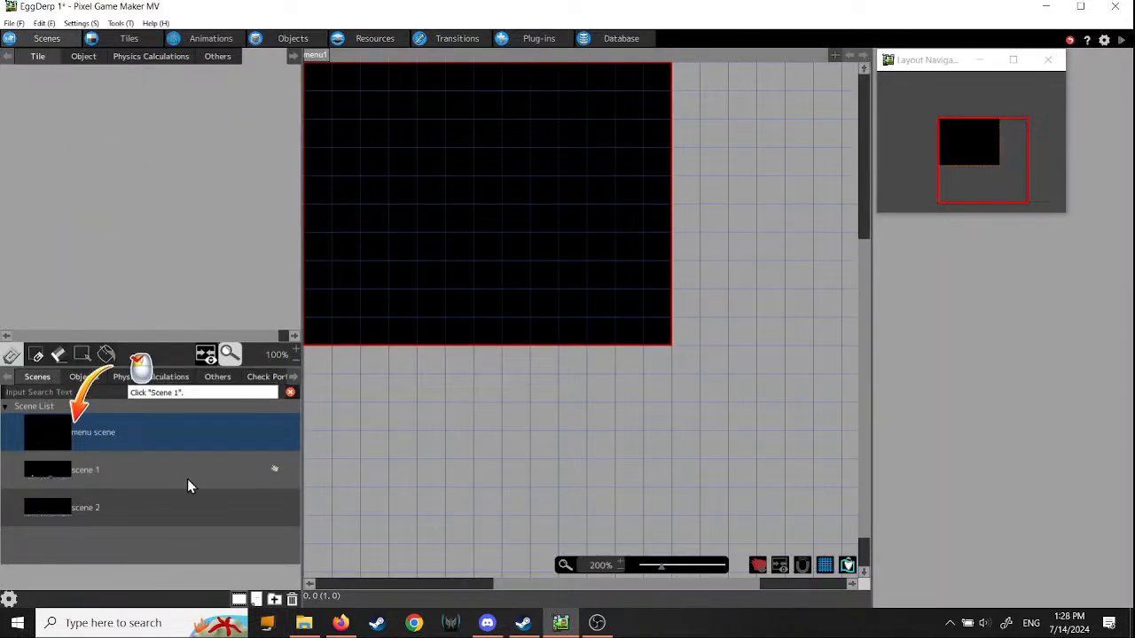
click(66, 473)
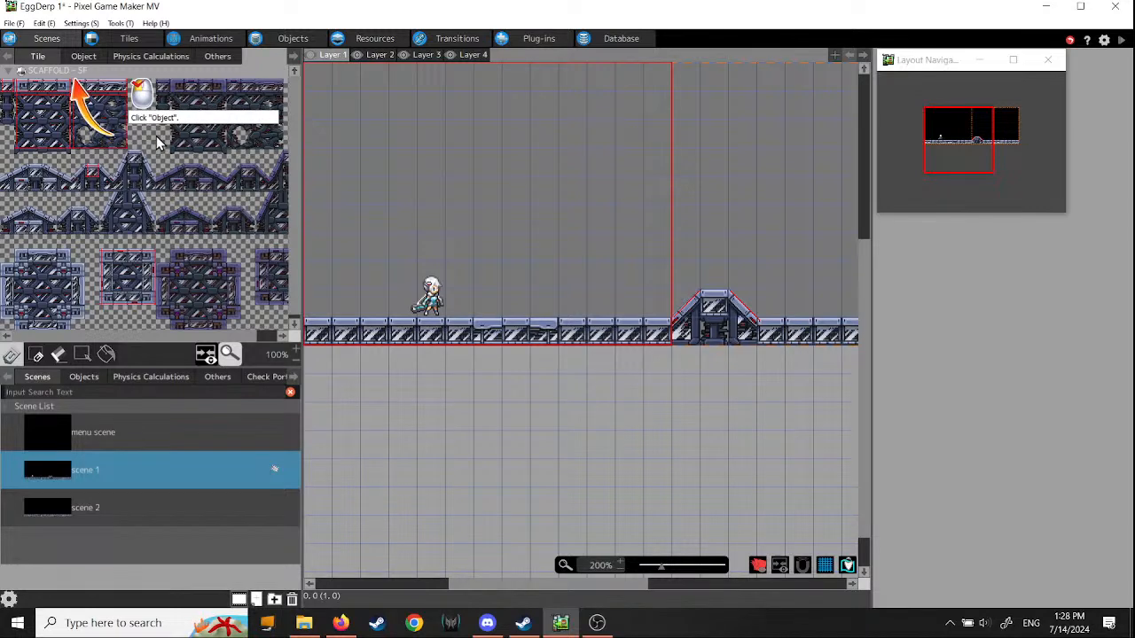
click(85, 57)
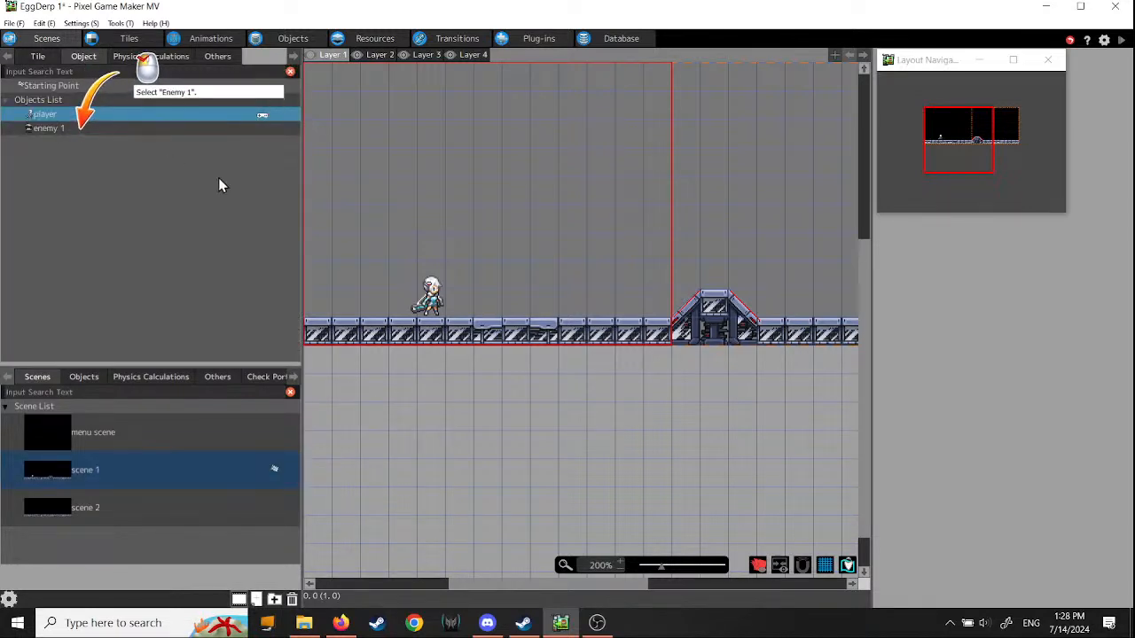
click(53, 128)
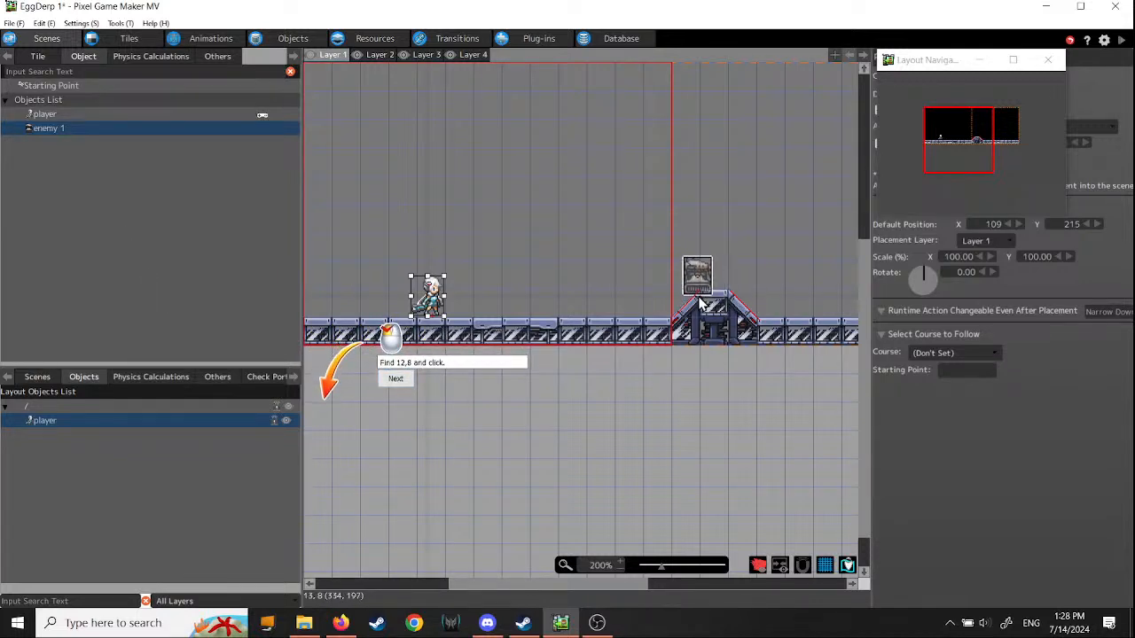
click(657, 319)
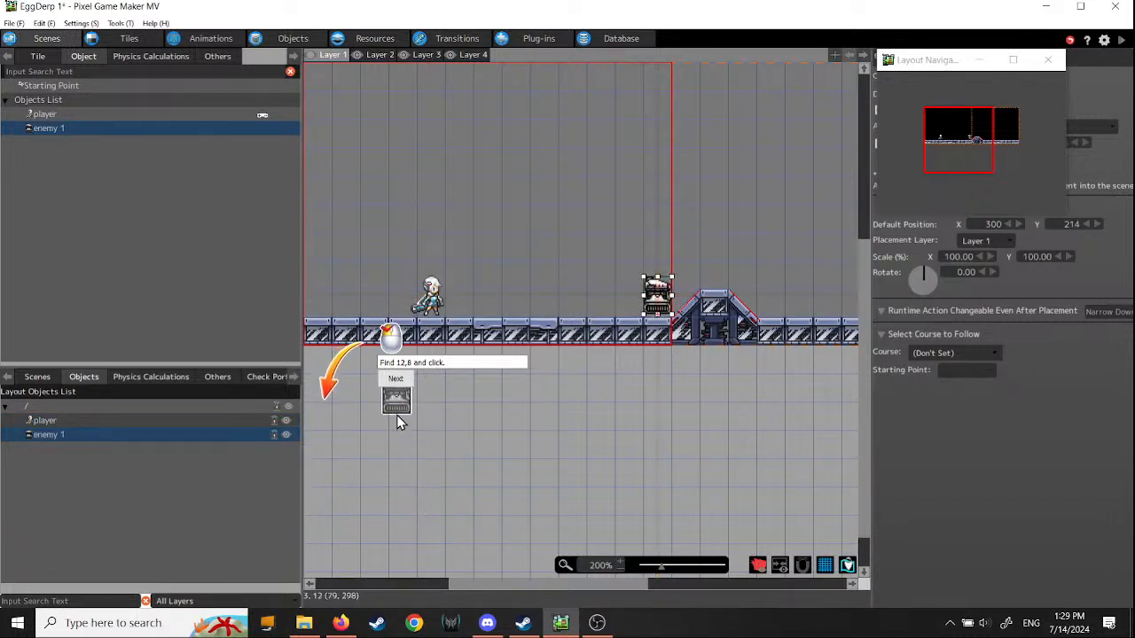
click(396, 379)
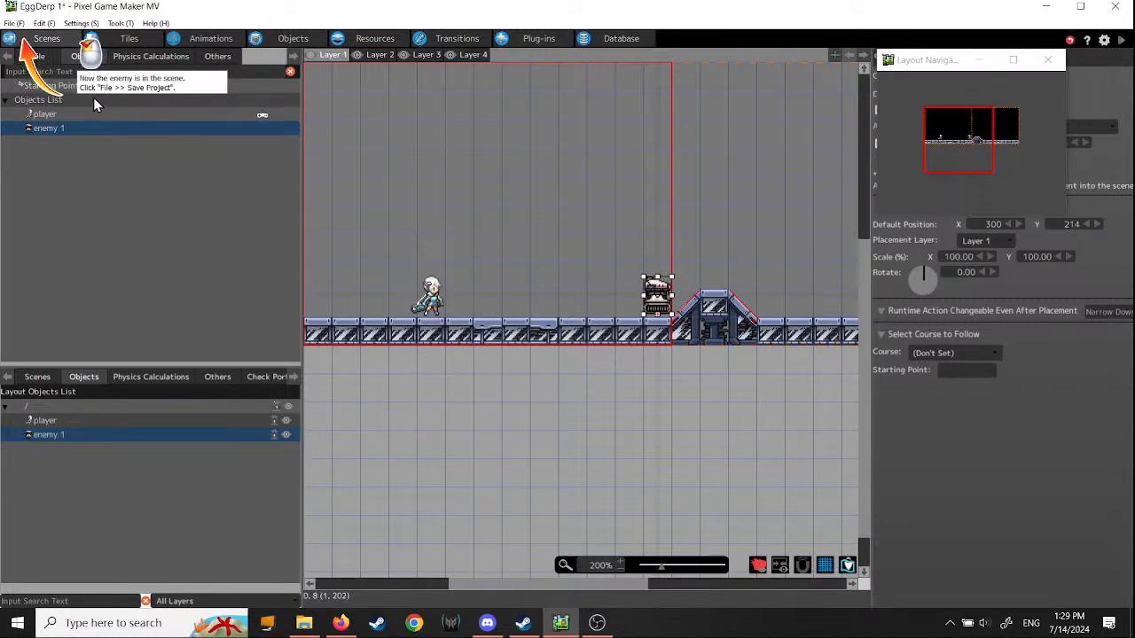
Step: Save the project and open the animations editor
click(14, 23)
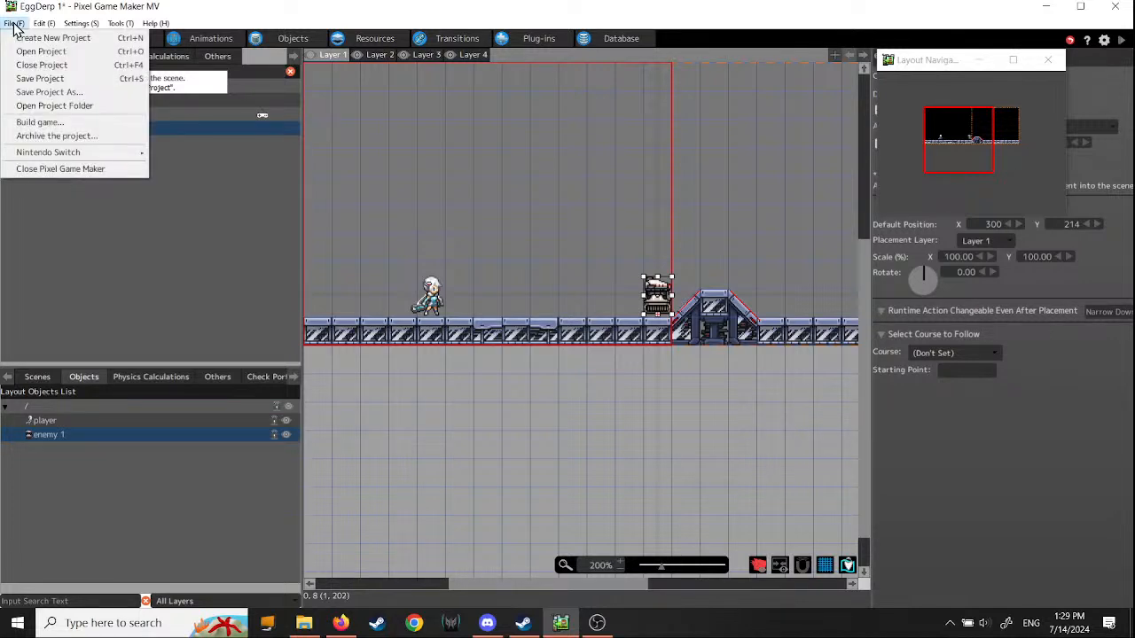
click(39, 79)
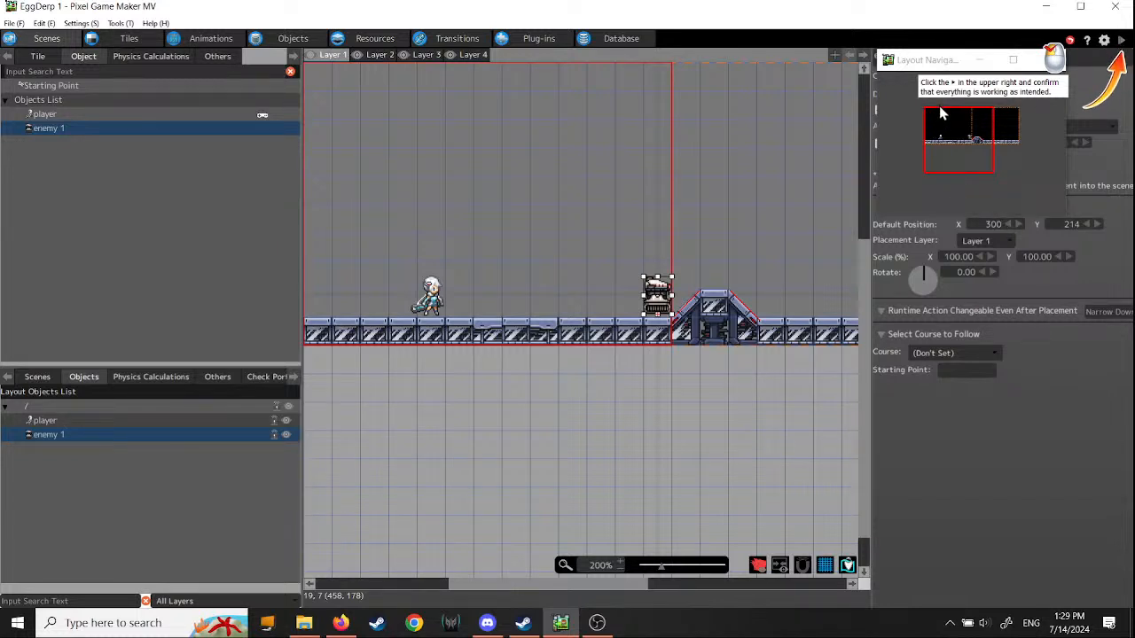
click(201, 37)
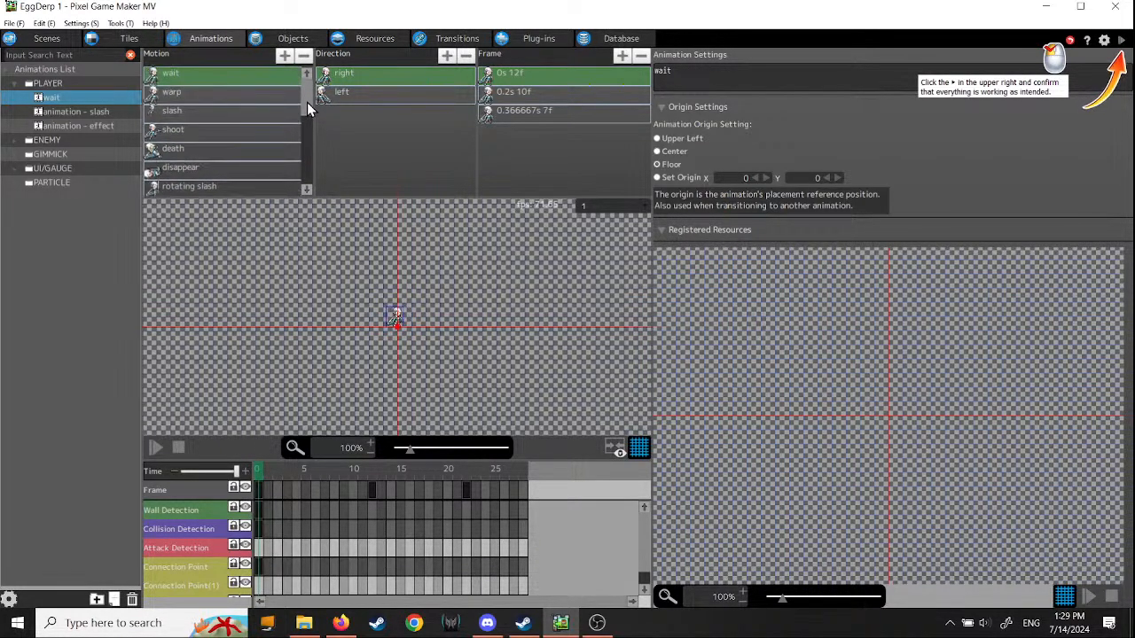
Step: View the player's slash motion in the wait animation and return to the wait motion
click(175, 114)
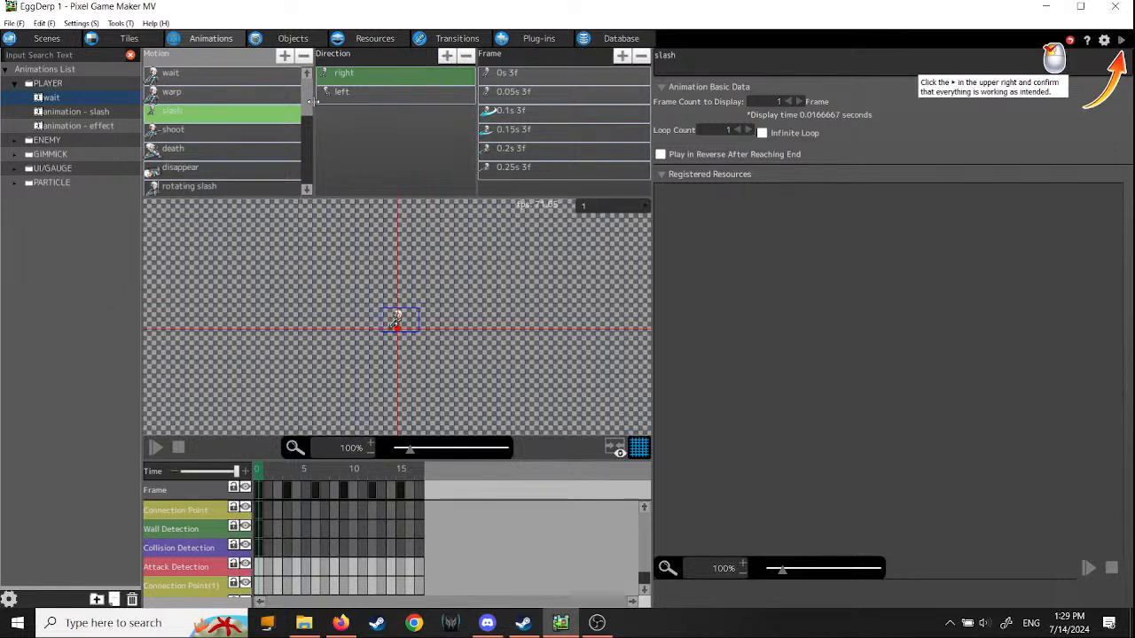
click(200, 77)
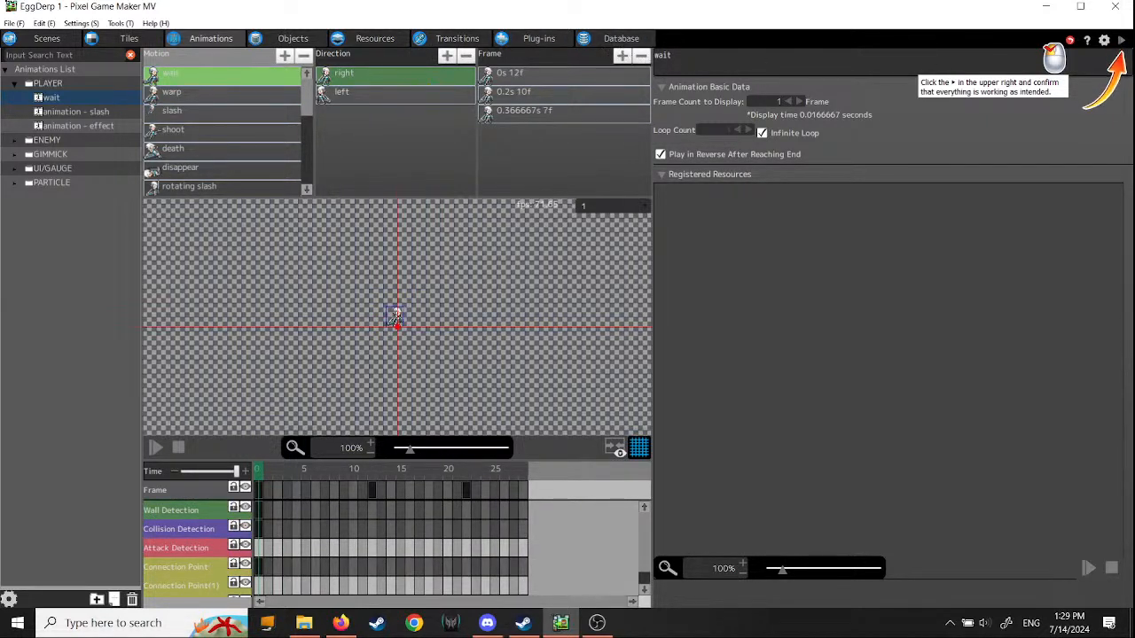
Step: Test-play the game by walking the player back and forth against enemy 1, and finish the enemy tutorial
click(1121, 42)
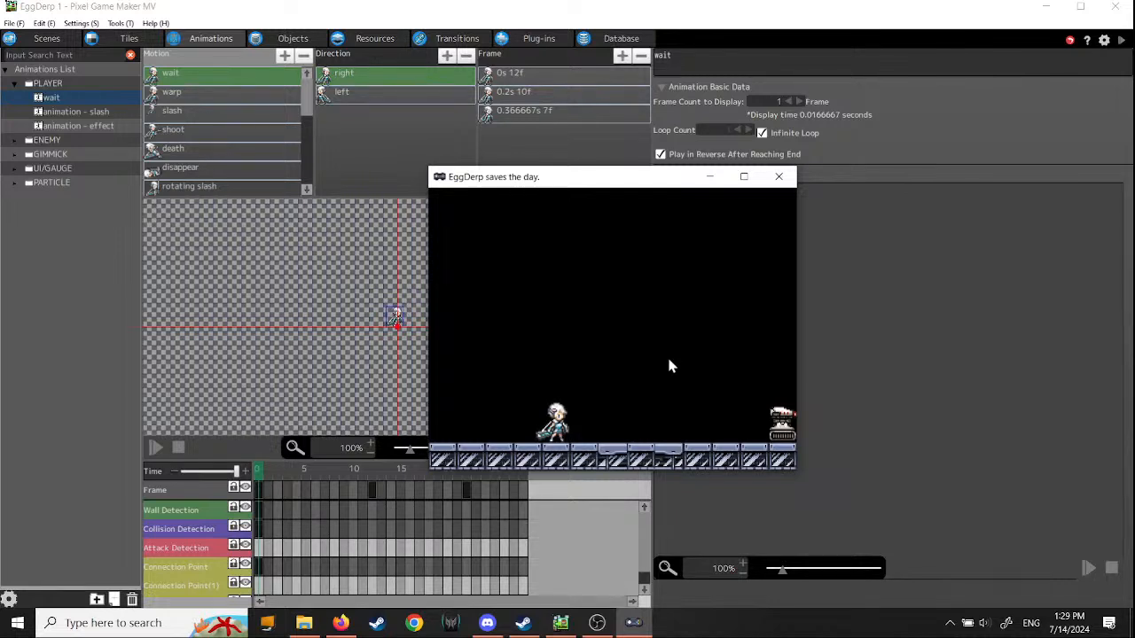
key(Right)
key(Right)
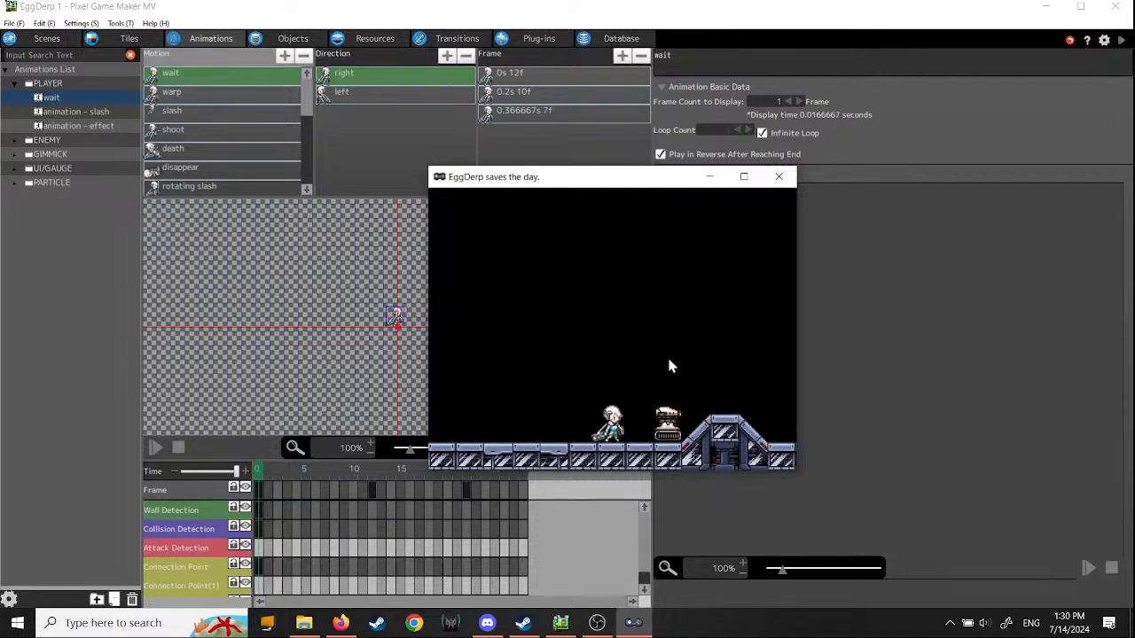
key(Right)
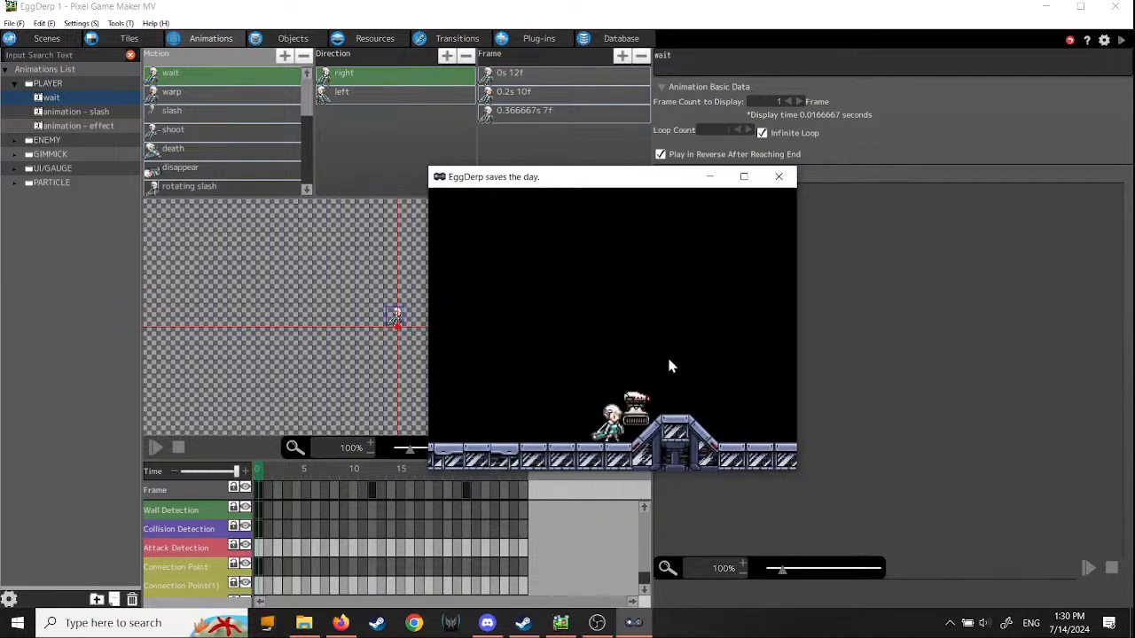
key(Left)
key(Right)
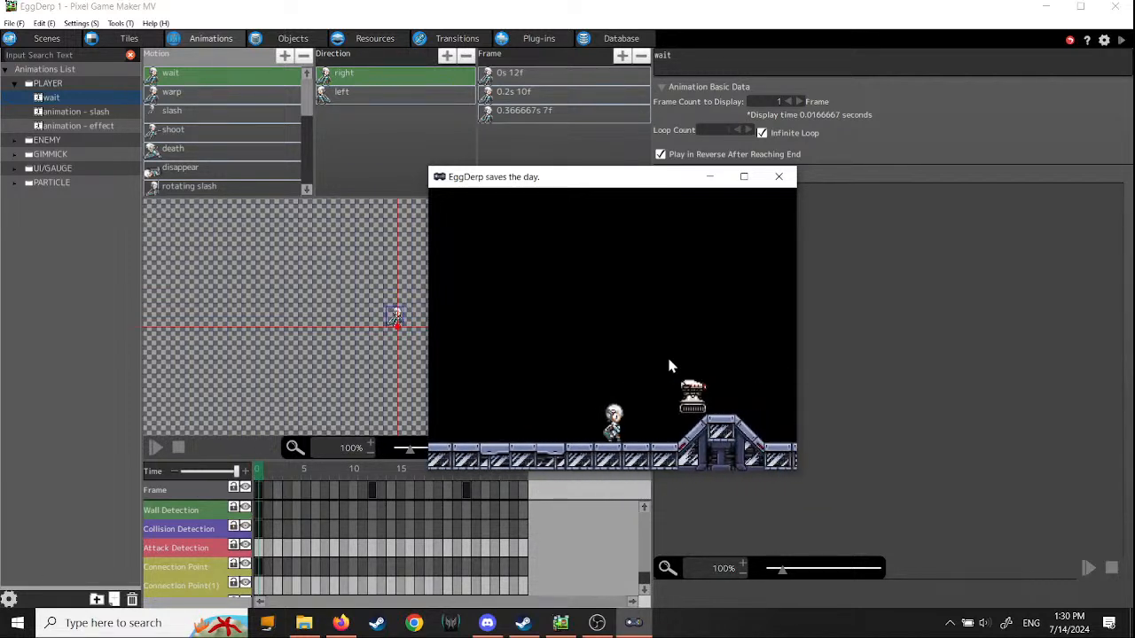
key(Left)
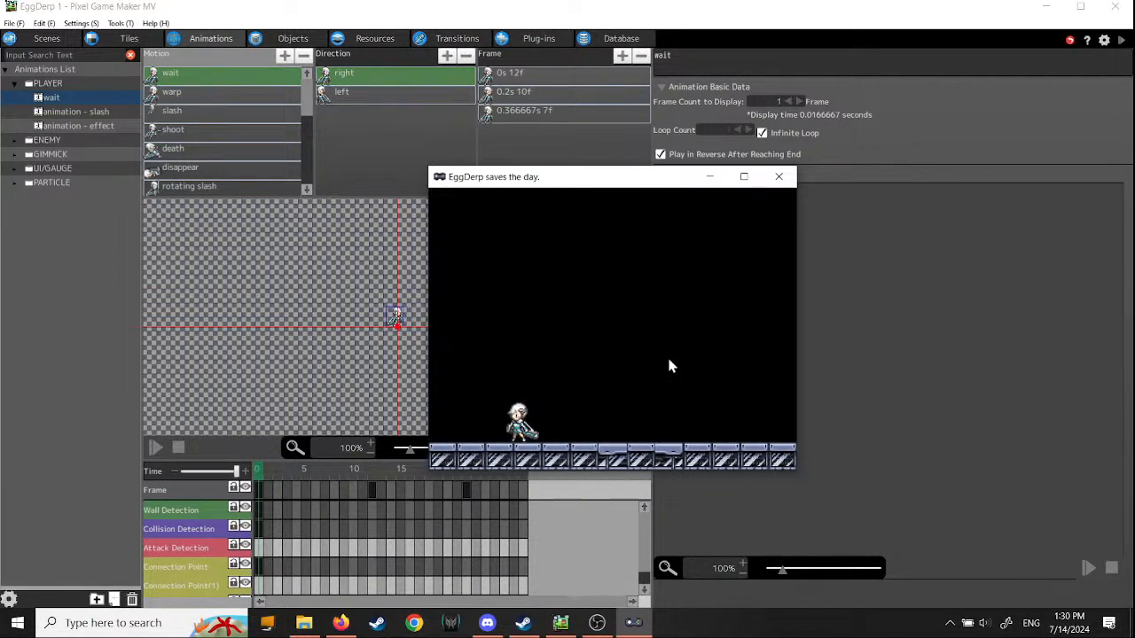
key(Right)
key(Right)
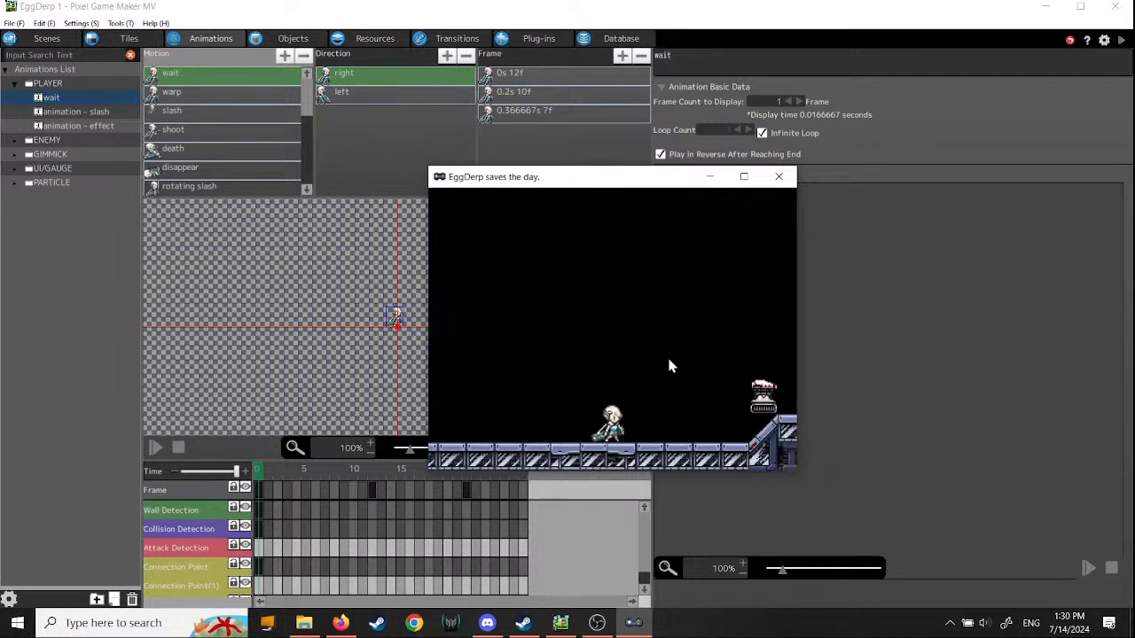
key(Right)
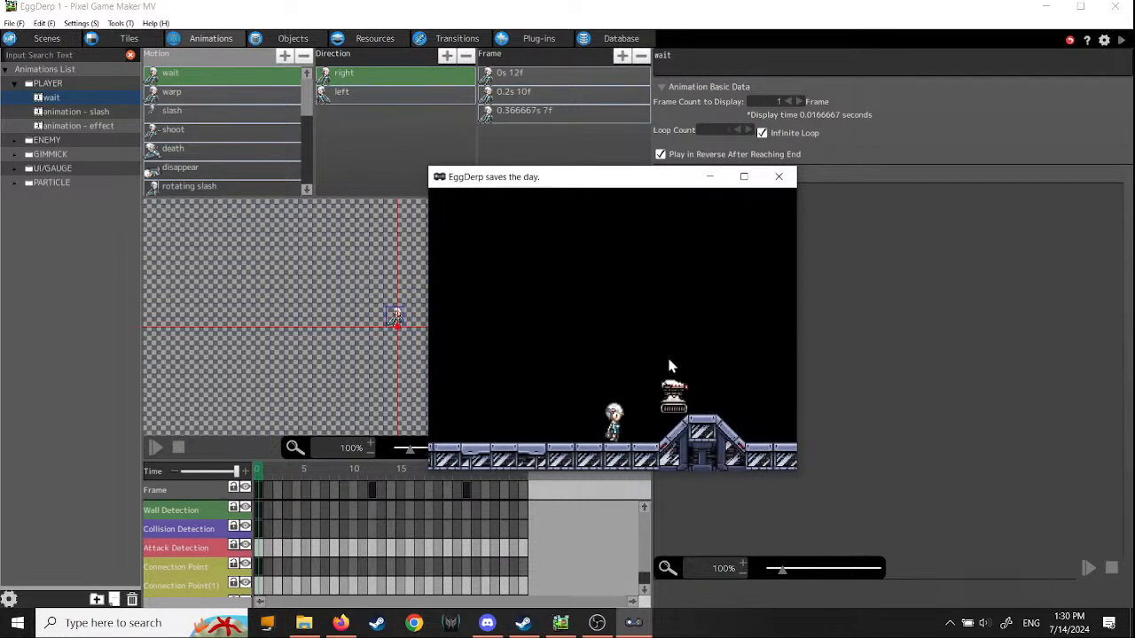
key(Left)
key(Right)
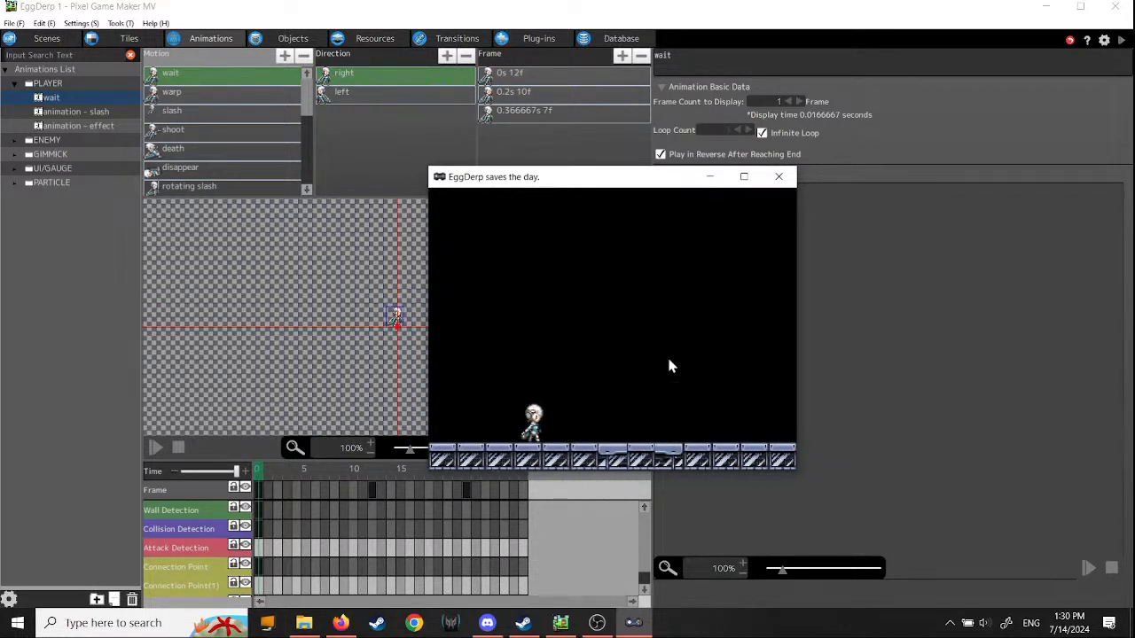
key(Left)
key(Right)
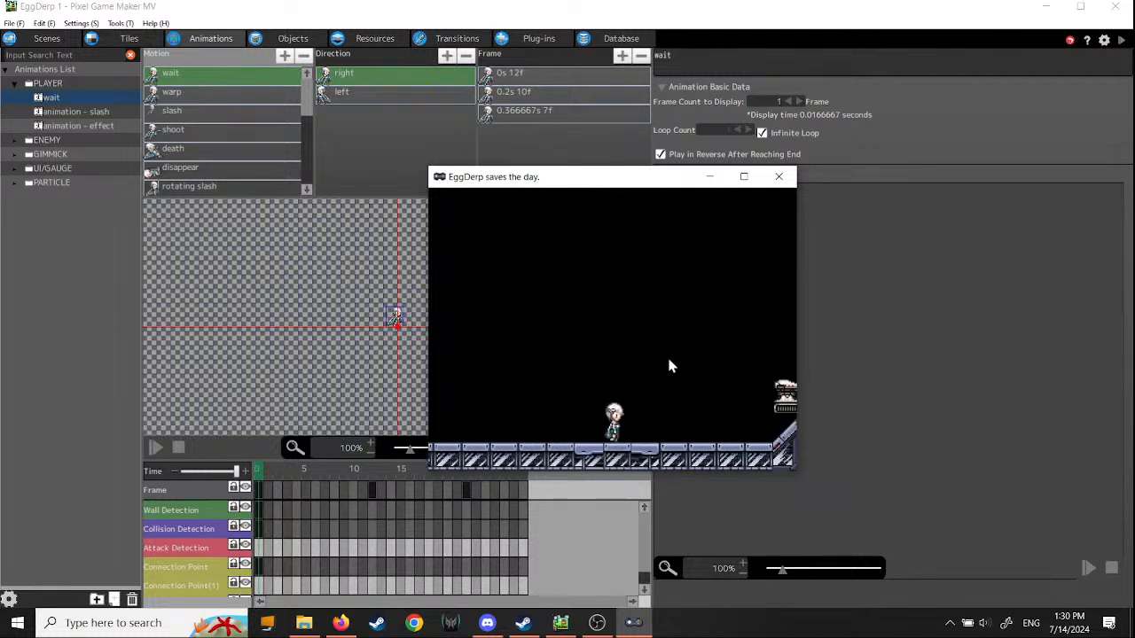
key(Left)
key(Left)
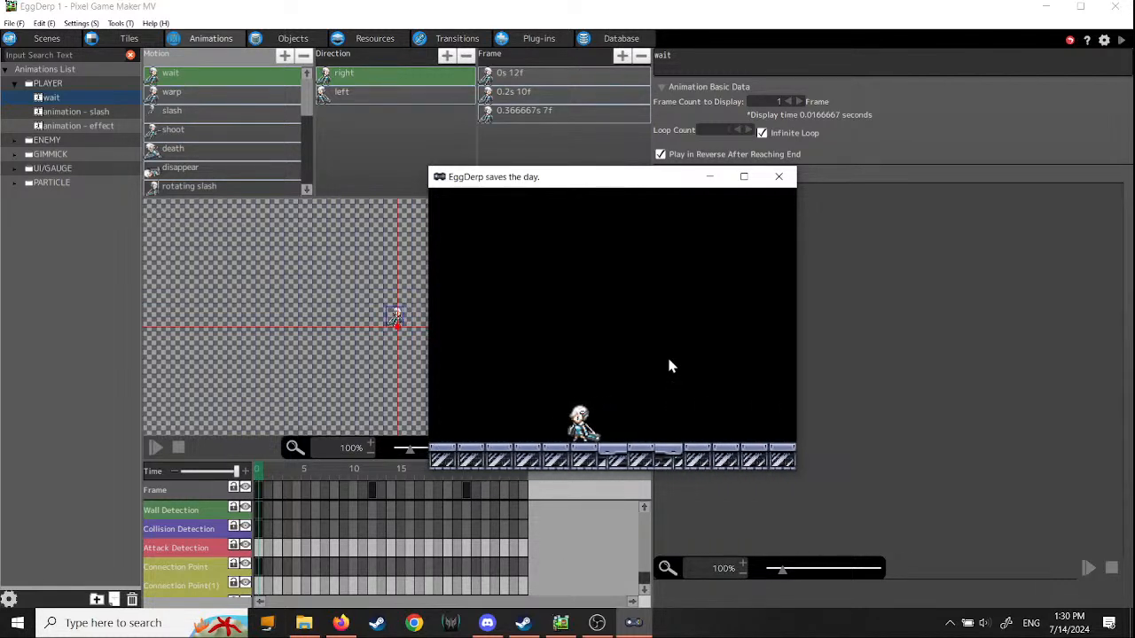
key(Right)
key(Left)
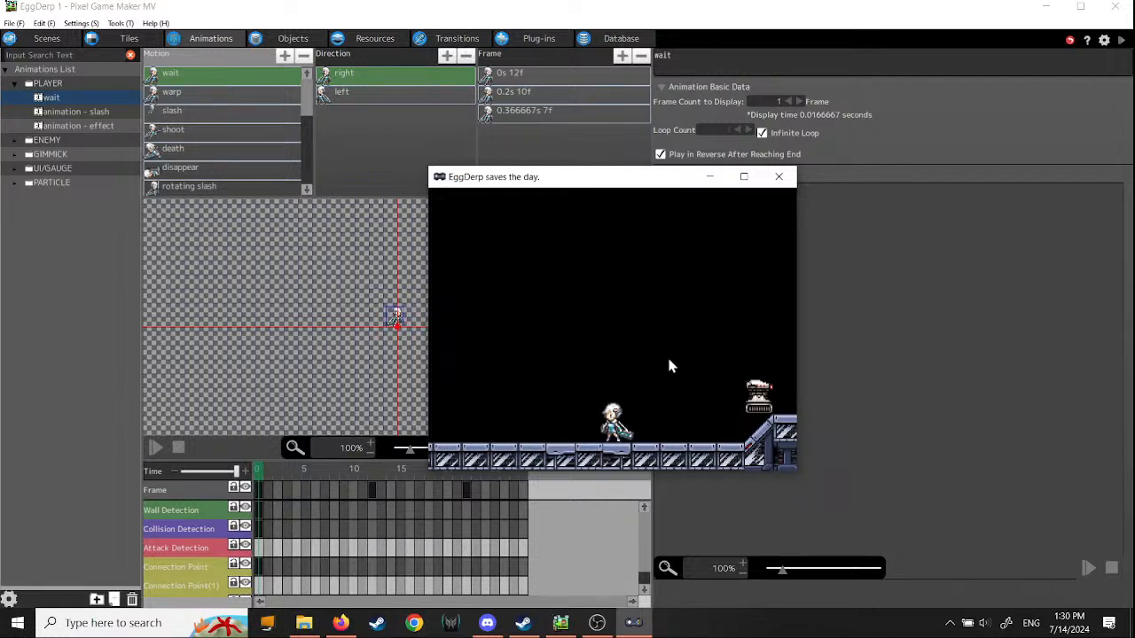
key(Right)
key(Left)
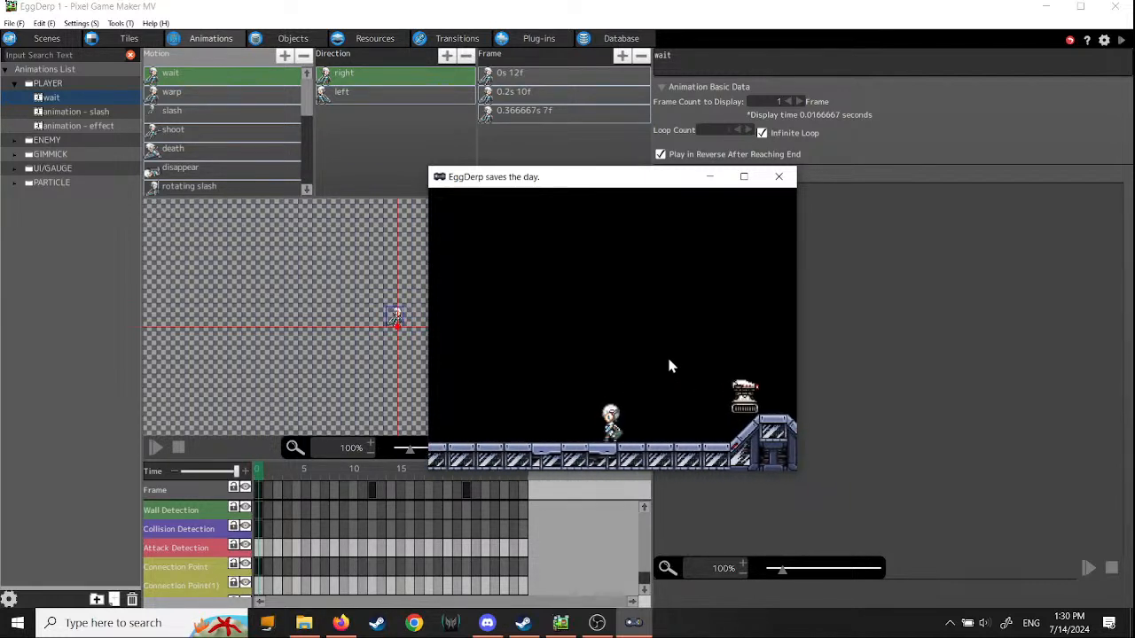
key(Right)
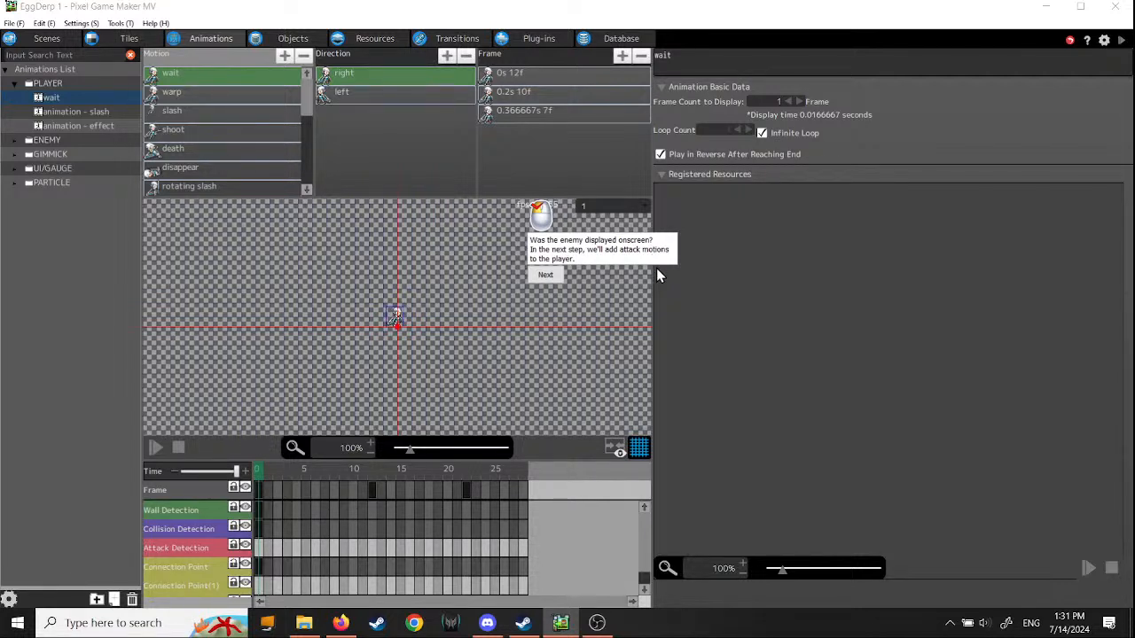
click(547, 277)
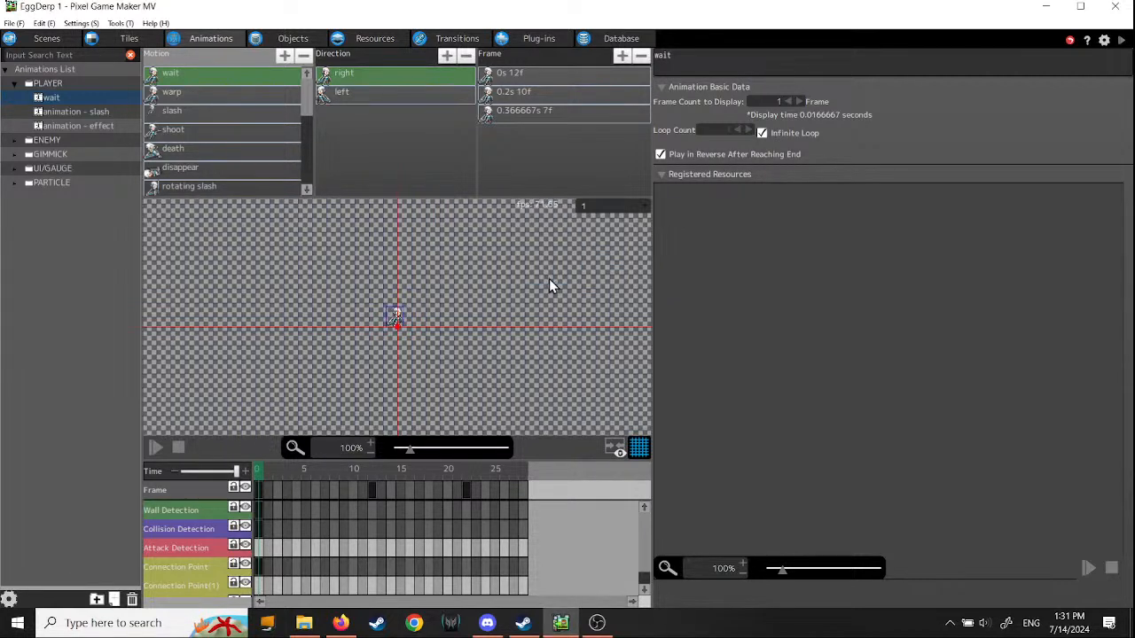
click(587, 318)
Step: Examine the player character registration and the control key assignments in the project settings, and leave them without saving
click(77, 24)
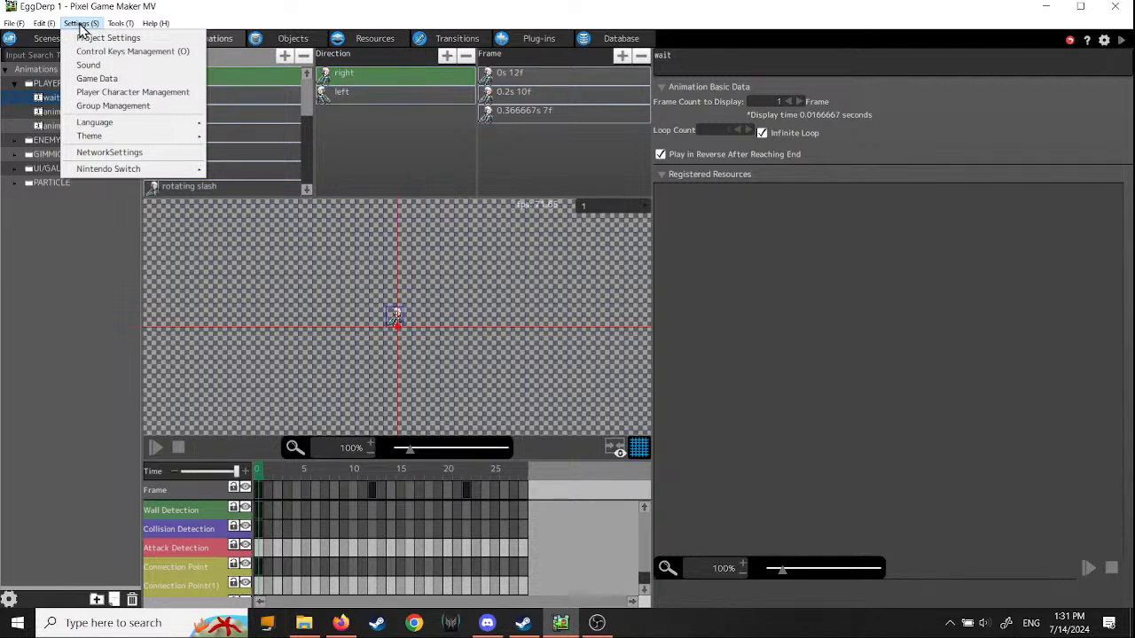
mouse_move(43, 25)
mouse_move(108, 170)
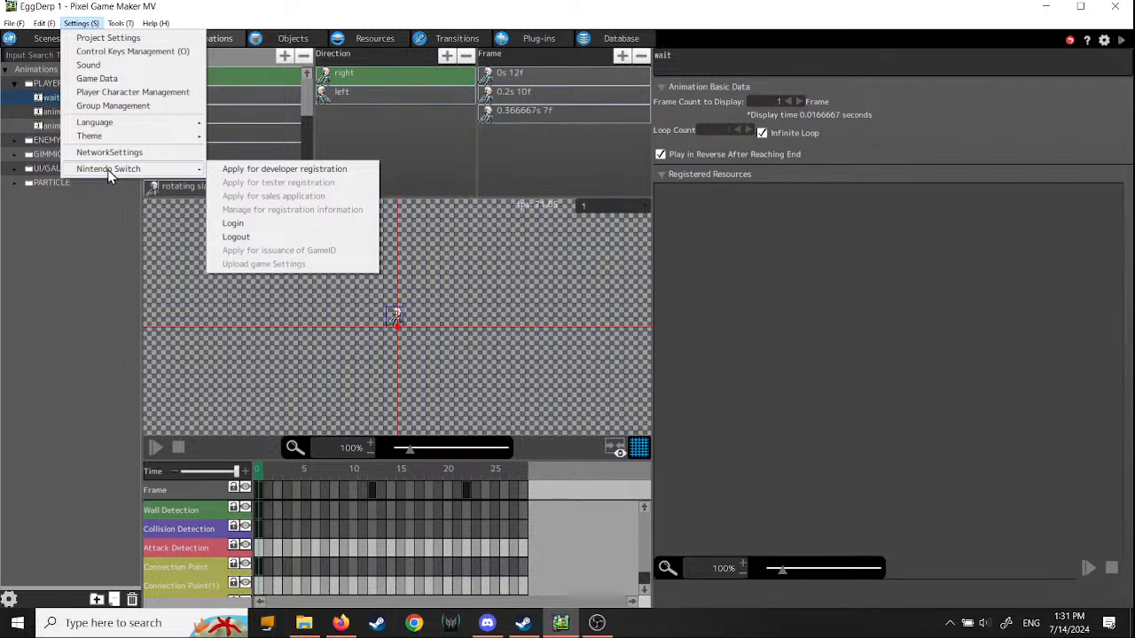
click(123, 96)
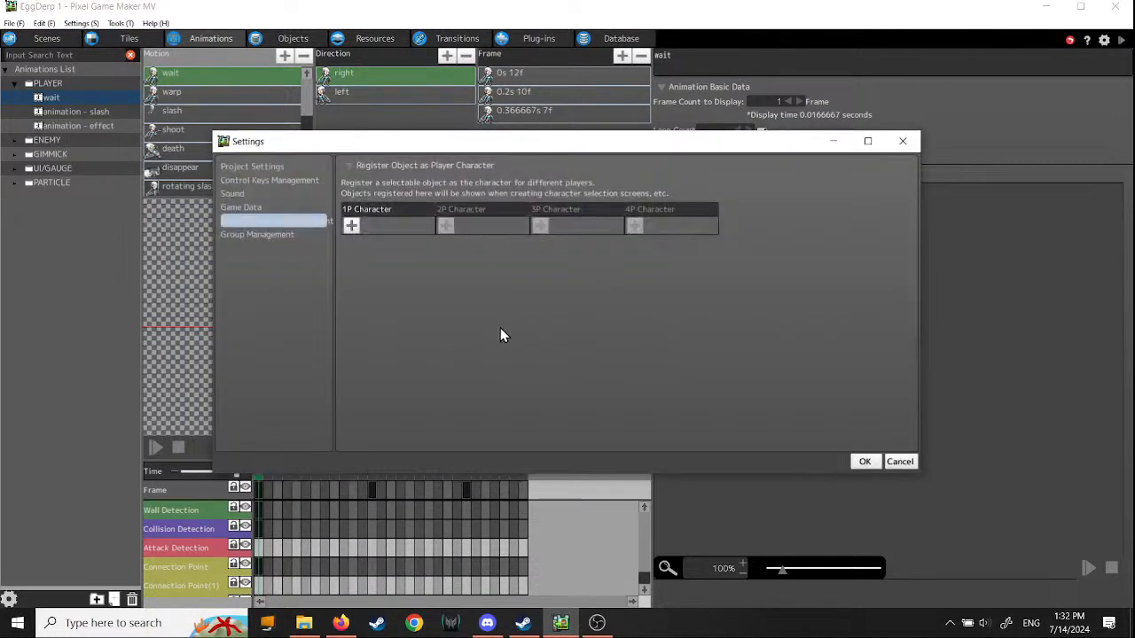
click(261, 182)
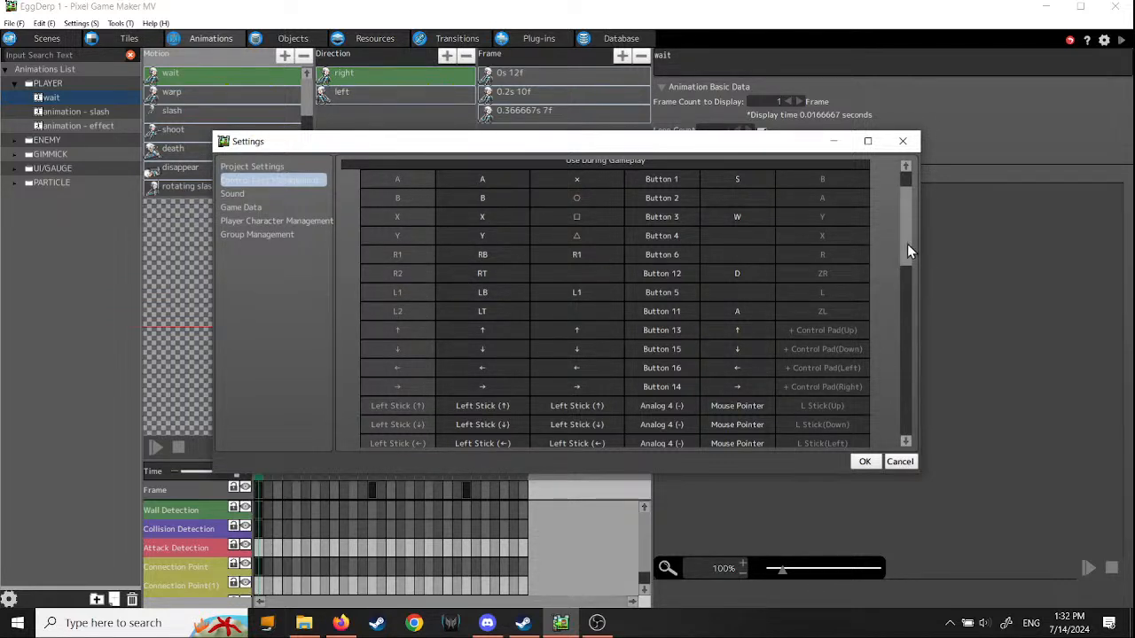
mouse_move(907, 243)
mouse_down()
mouse_move(907, 228)
mouse_move(908, 241)
mouse_up()
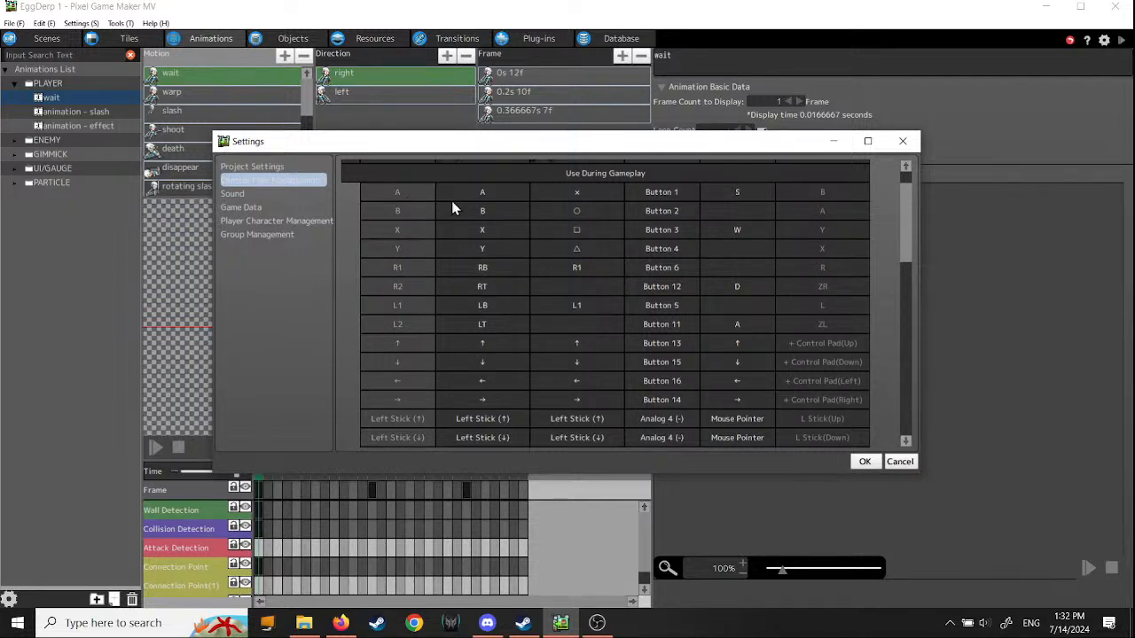
drag(906, 223, 919, 200)
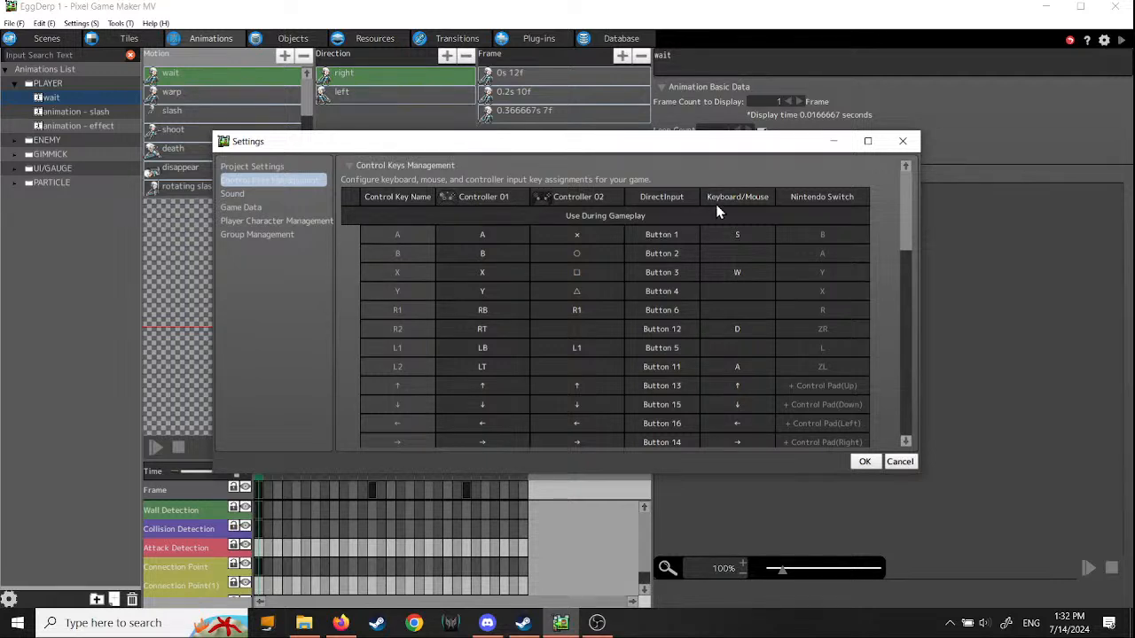
click(902, 461)
Step: Run the game again, walk the player into enemy 1 and away from it, and close the test play
click(1122, 41)
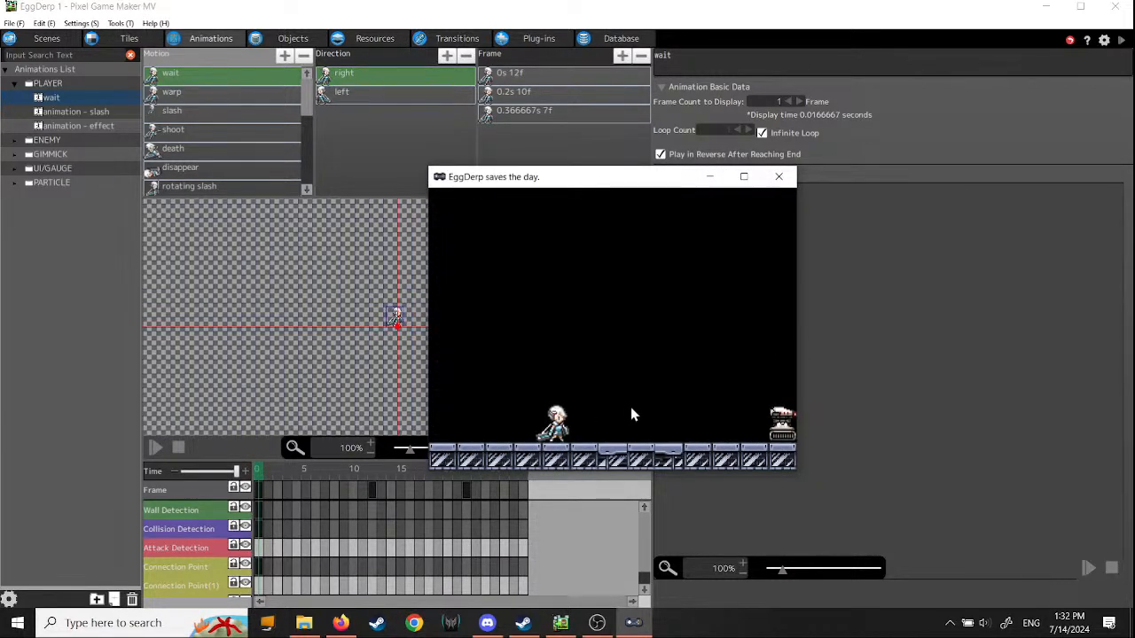
key(Right)
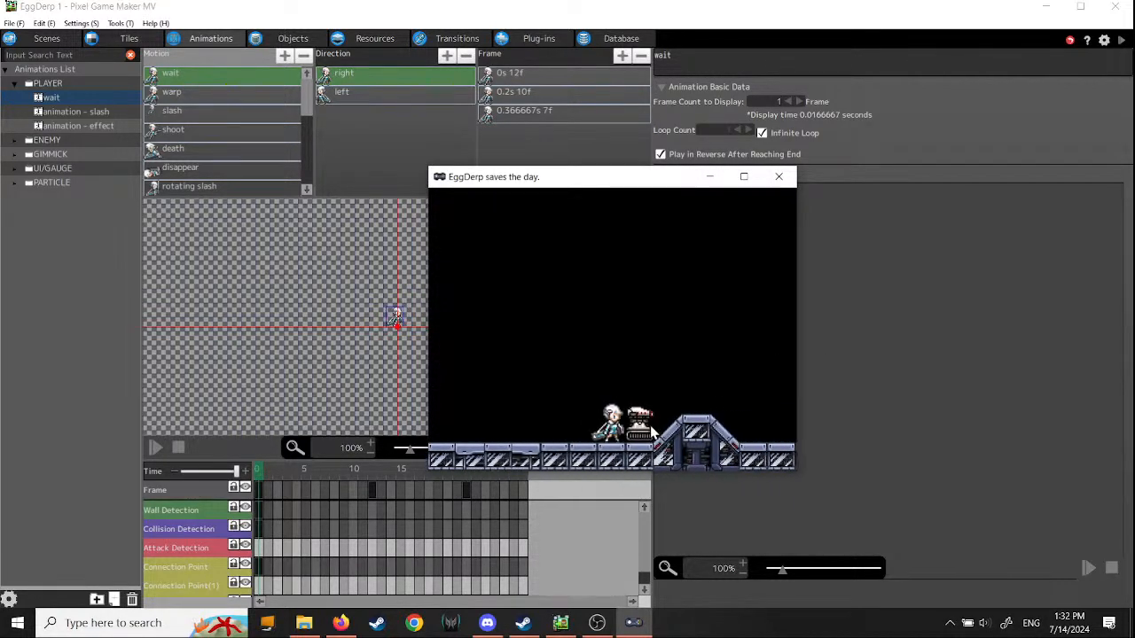
key(Right)
key(Left)
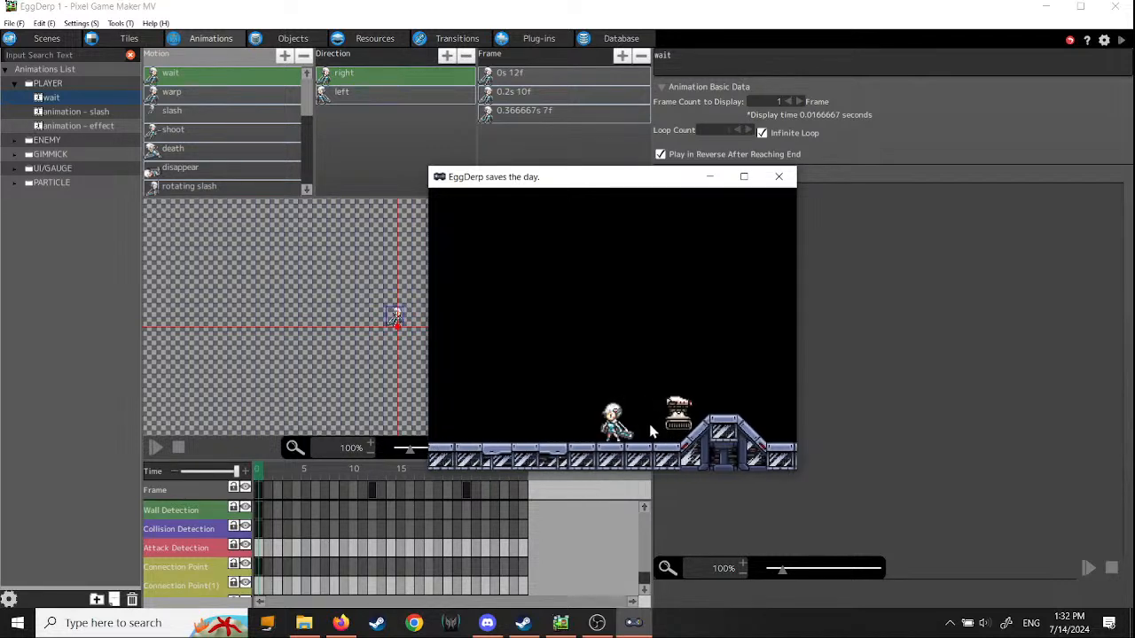
key(Left)
key(Left)
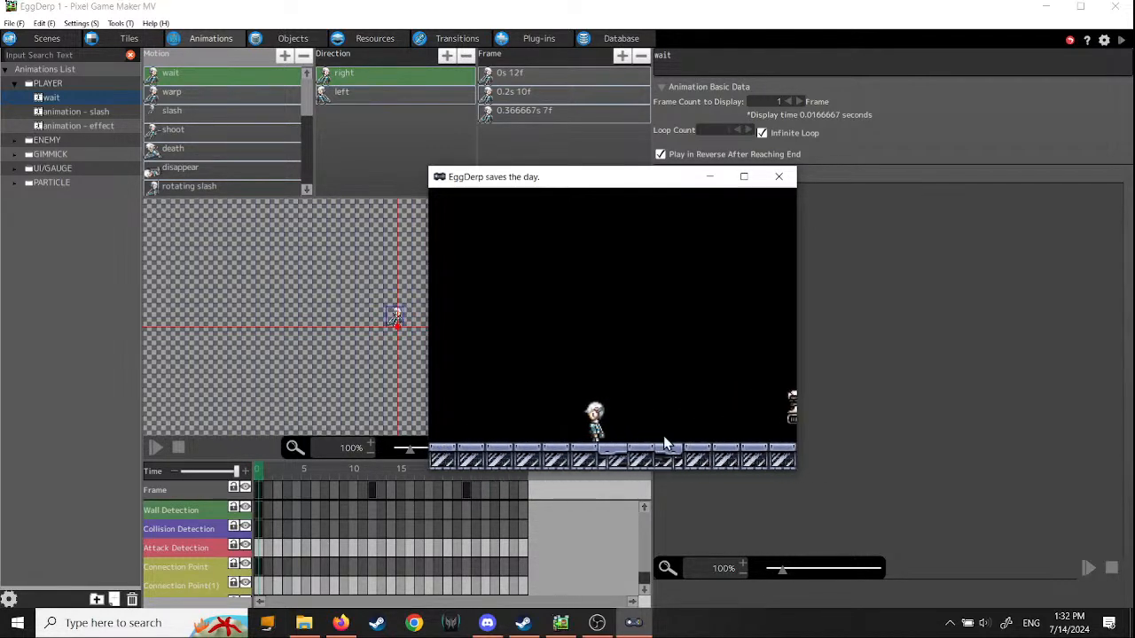
key(Right)
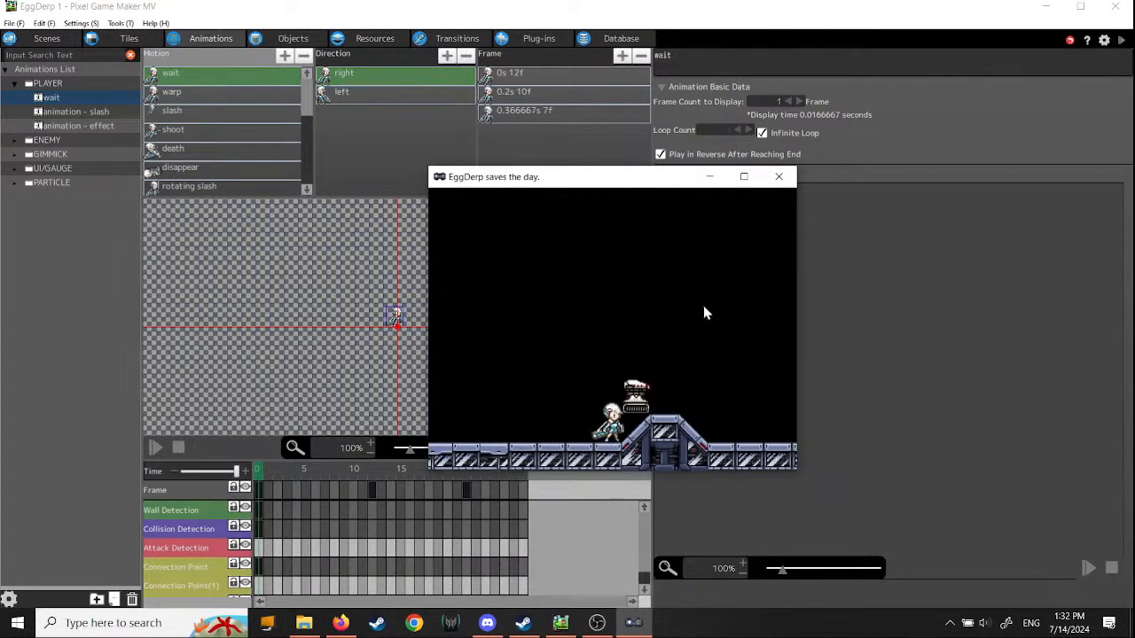
click(778, 177)
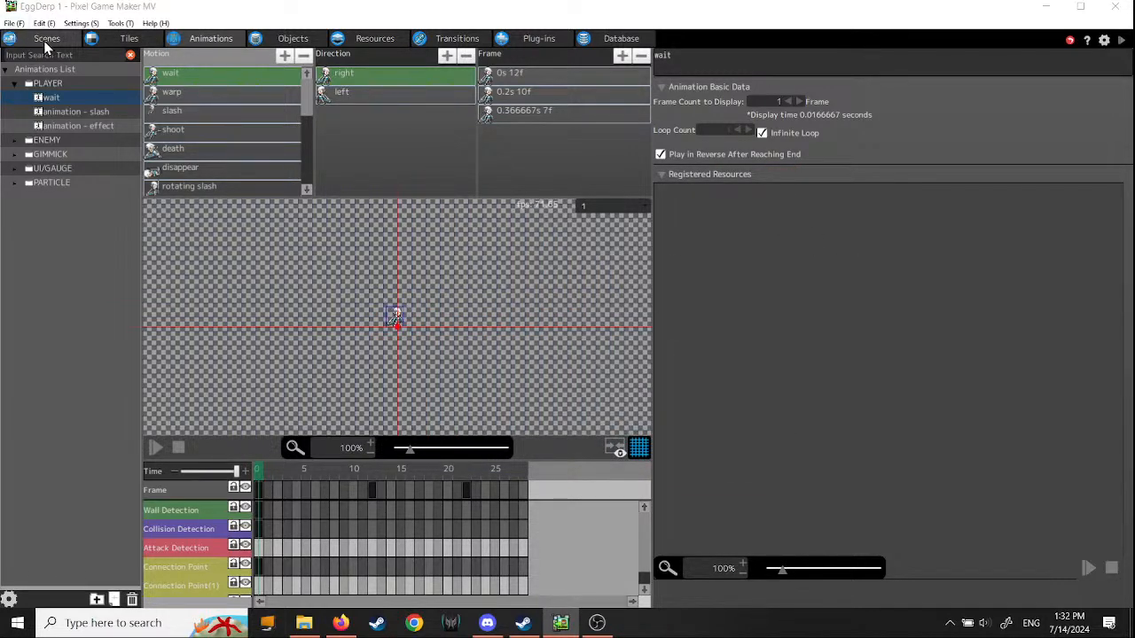
Step: In the tutorial selection, select side-view Step 6: Create an Attack to Use on Enemy, and compare the Top Views steps
click(155, 23)
click(161, 64)
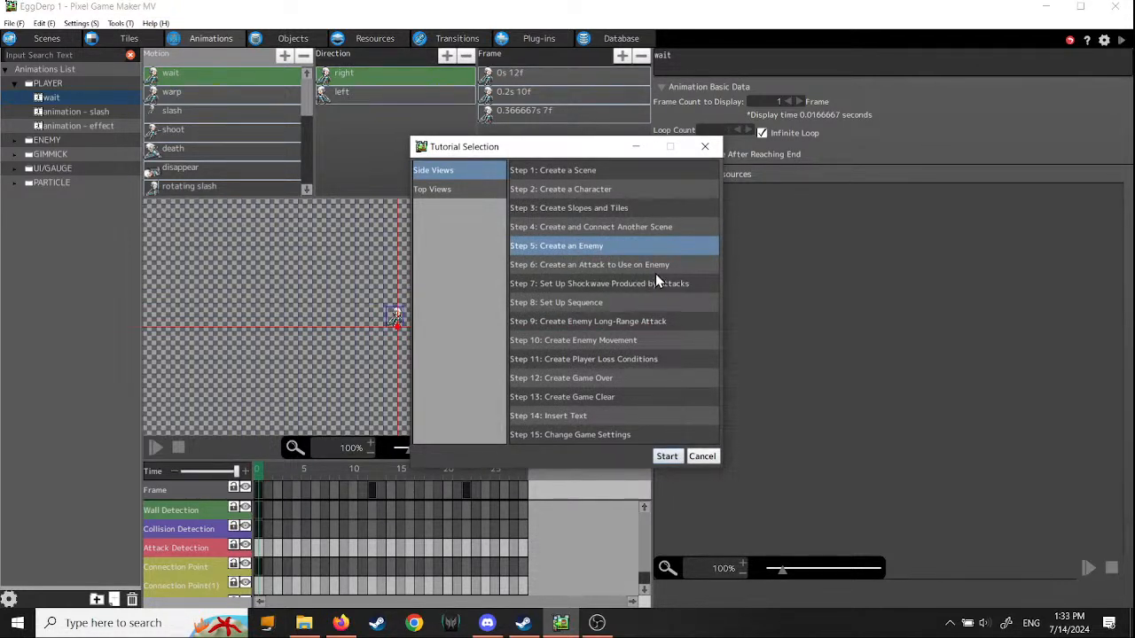
click(620, 264)
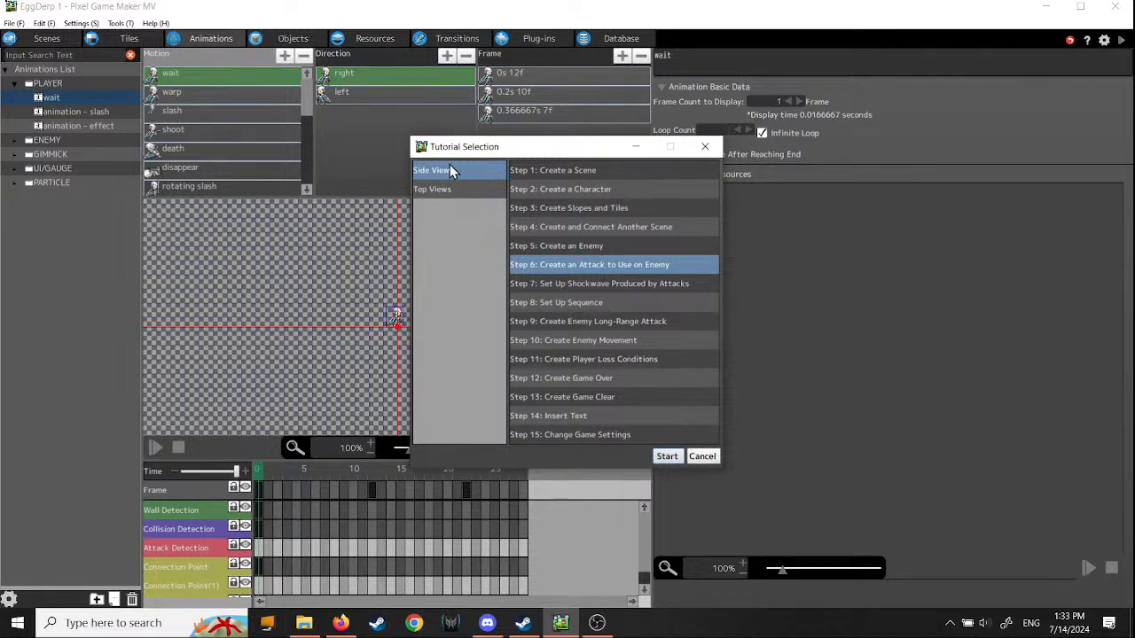
click(441, 190)
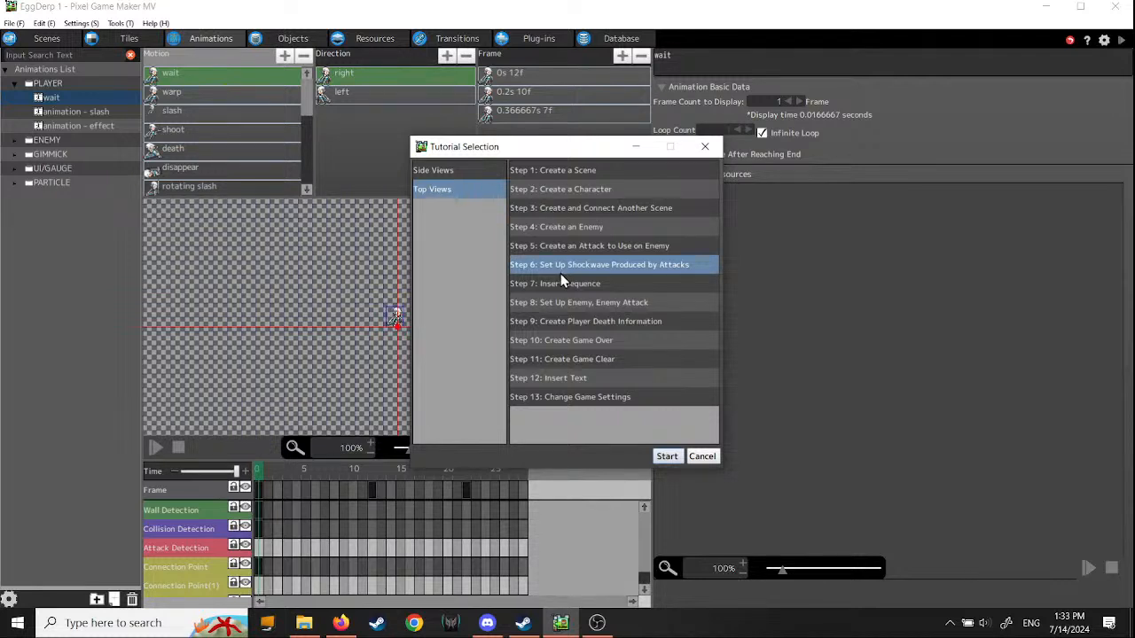
click(427, 172)
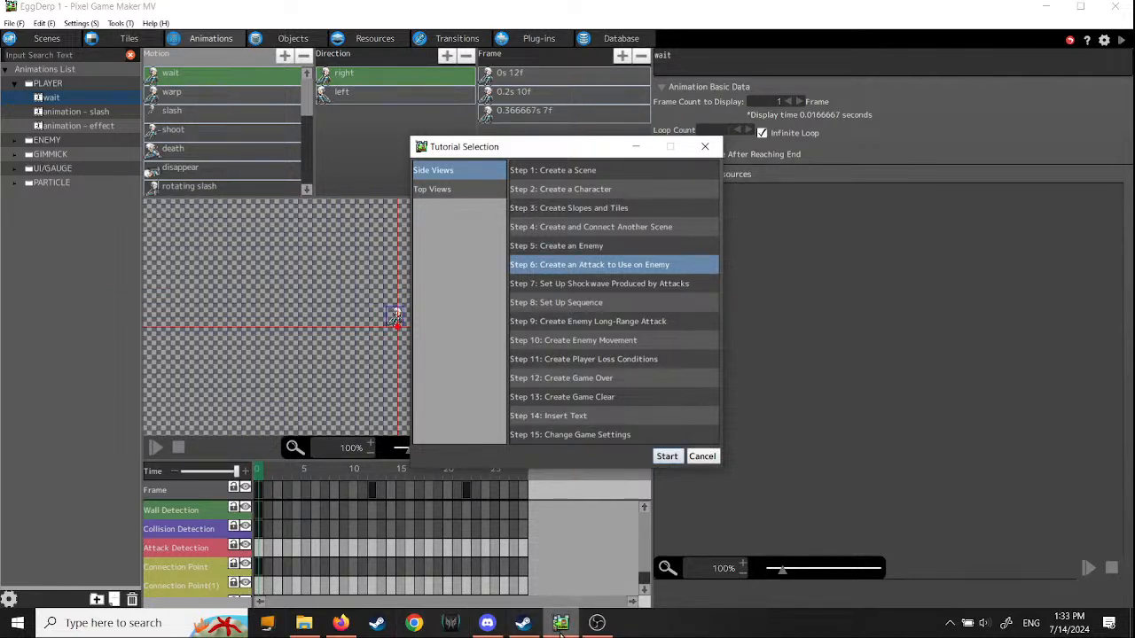
Step: Switch to Steam and browse the DLC store page for Pixel Game Maker MV
click(523, 622)
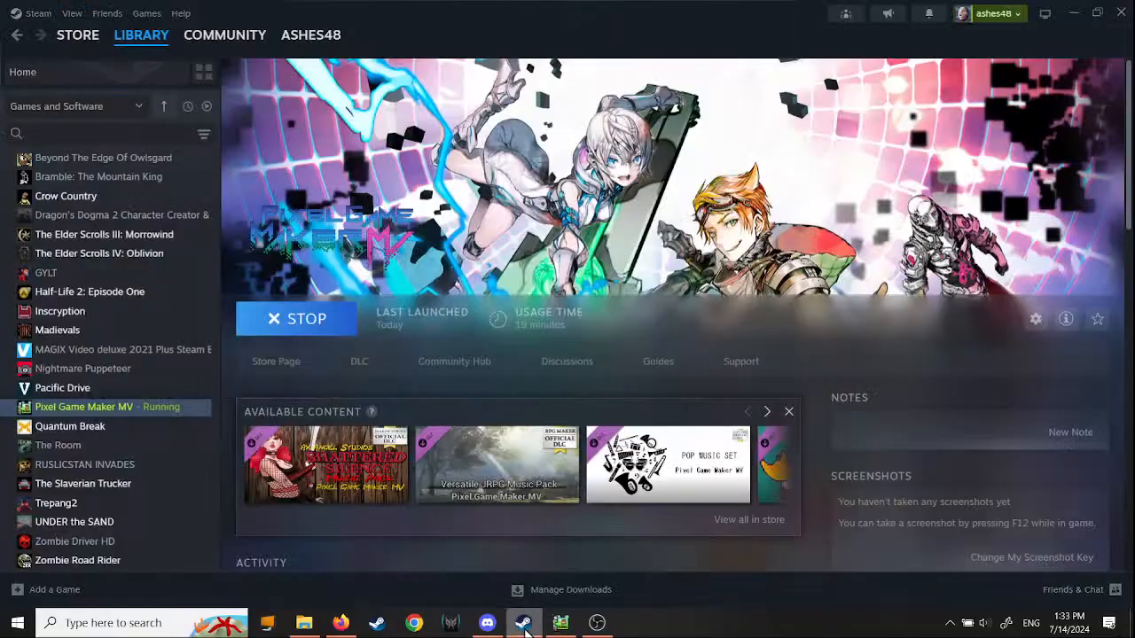
click(359, 364)
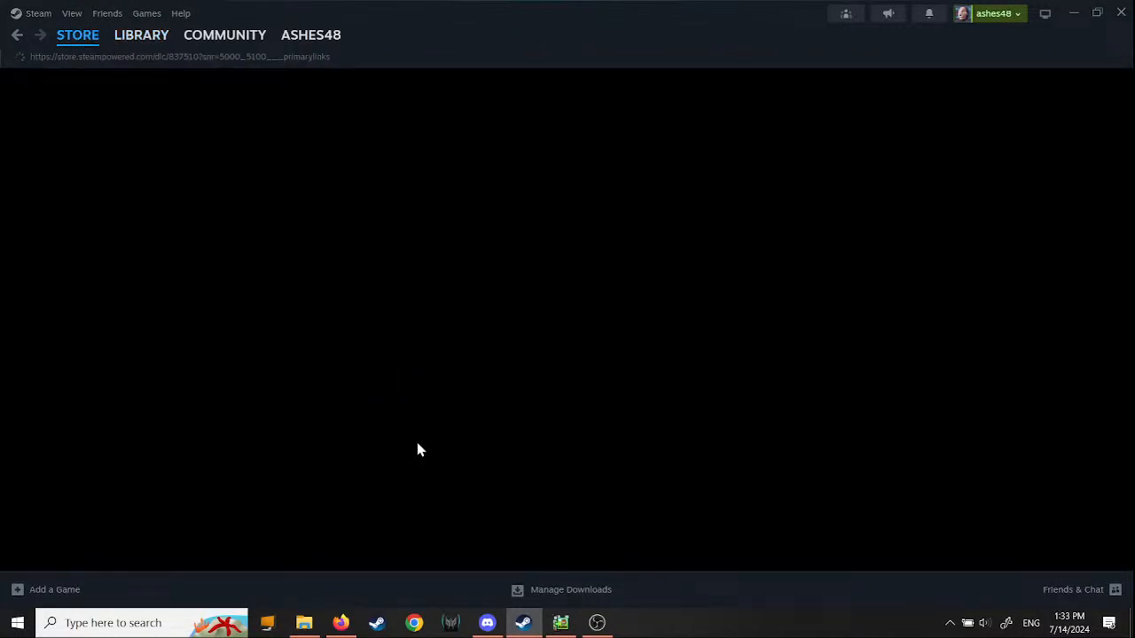
scroll(197, 474, down, 3)
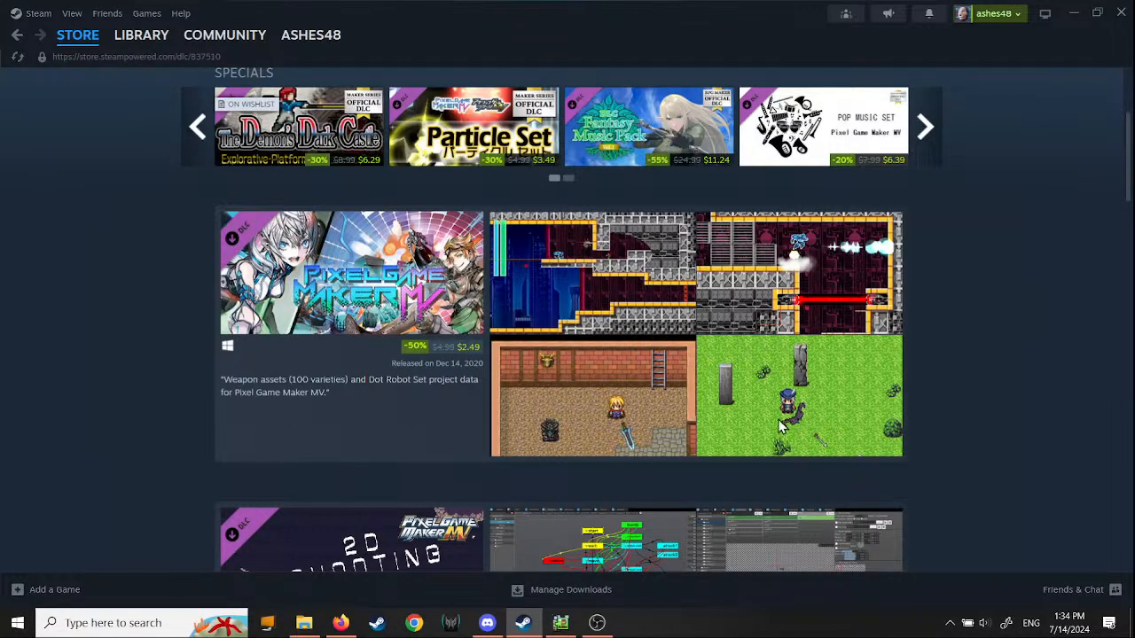
Step: Examine the highlighted packs and the full new-releases list of Pixel Game Maker MV DLC, including the free sample projects
scroll(643, 427, down, 3)
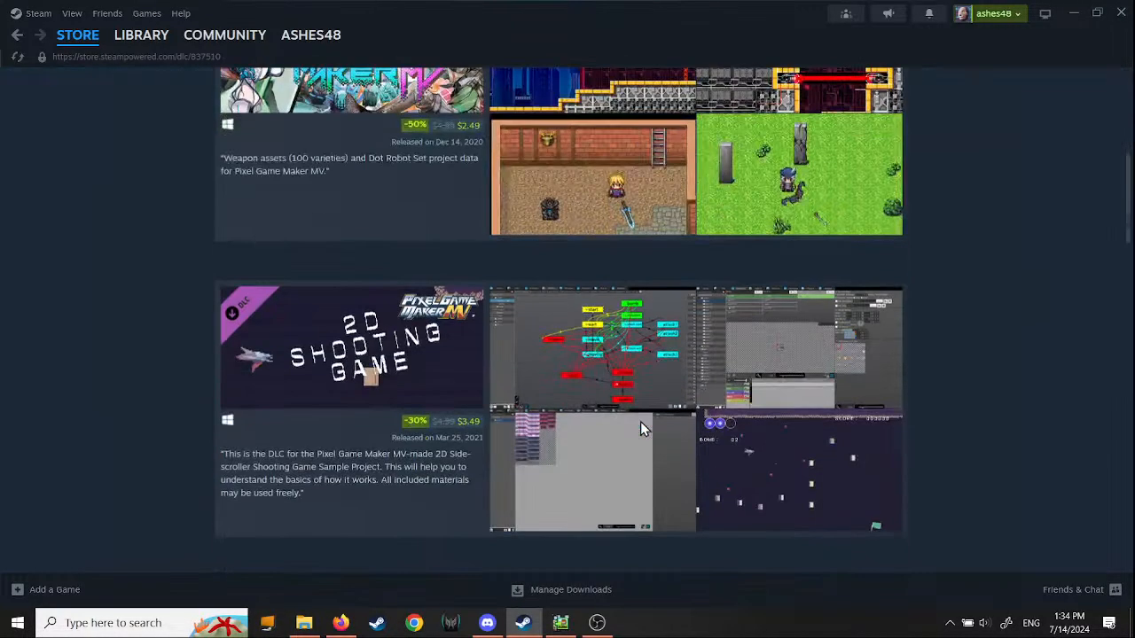
scroll(642, 428, down, 3)
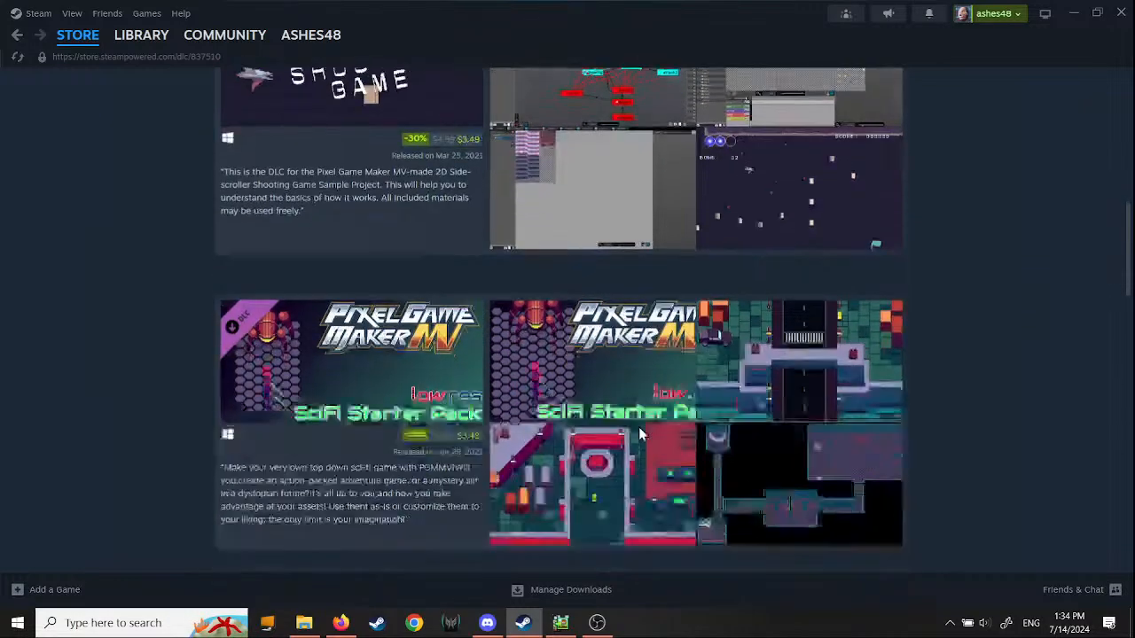
scroll(639, 427, down, 2)
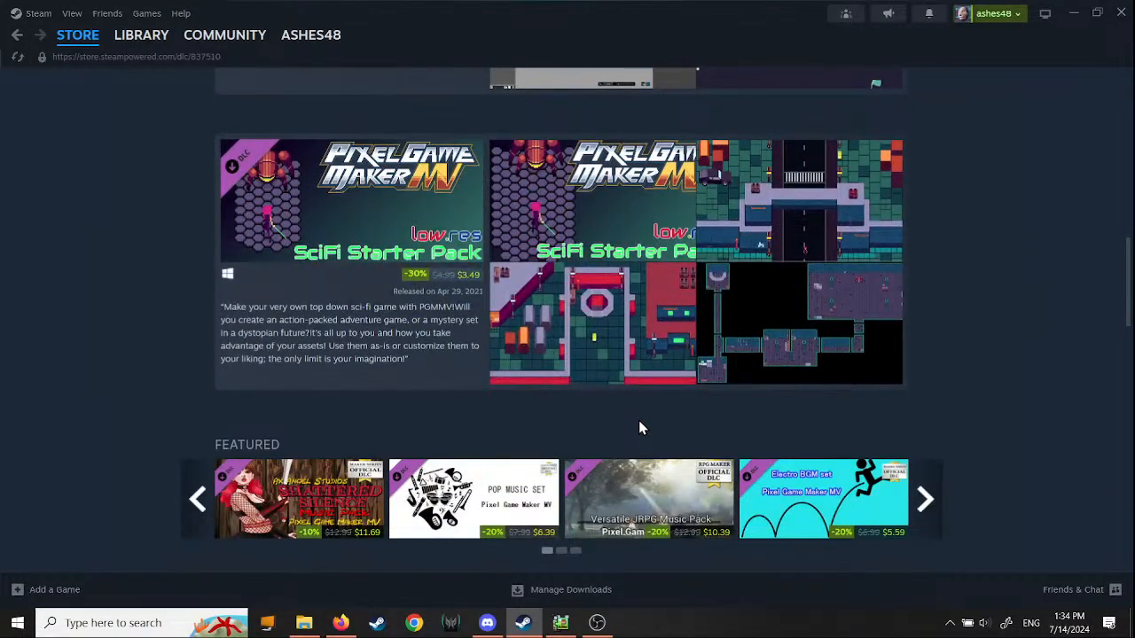
scroll(642, 428, down, 3)
scroll(642, 427, down, 3)
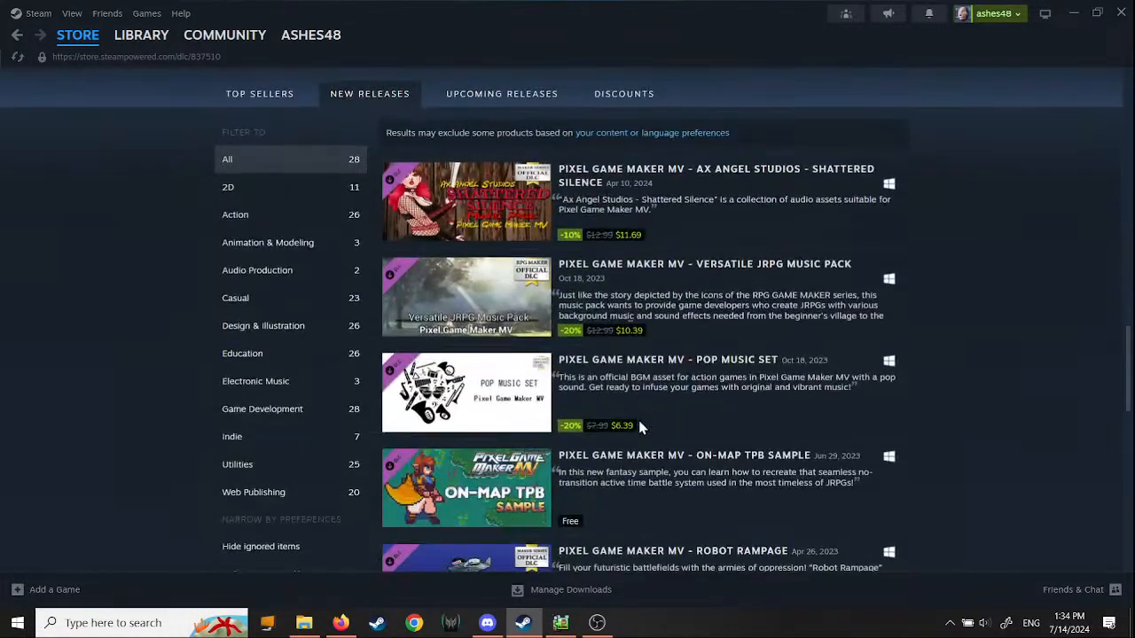
scroll(640, 427, down, 2)
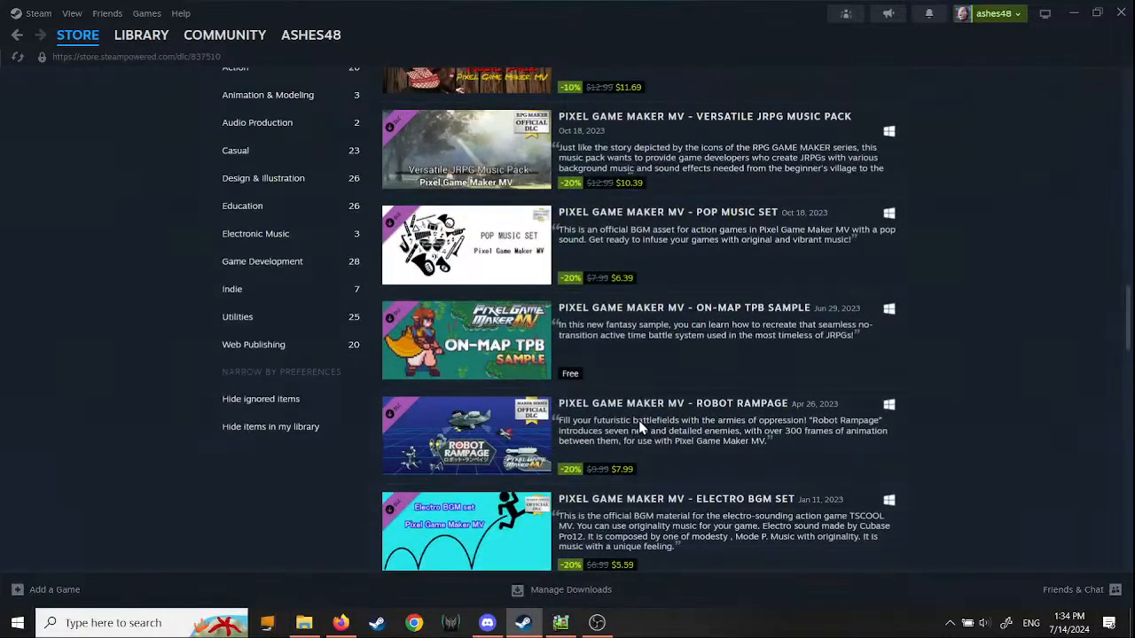
scroll(638, 420, down, 8)
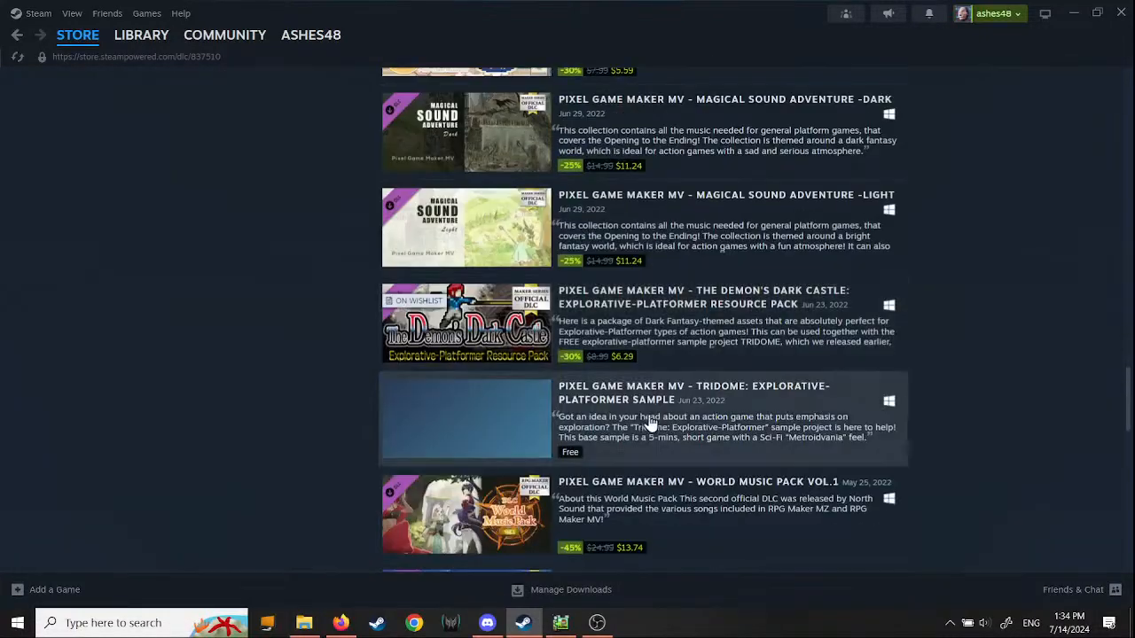
scroll(652, 423, down, 8)
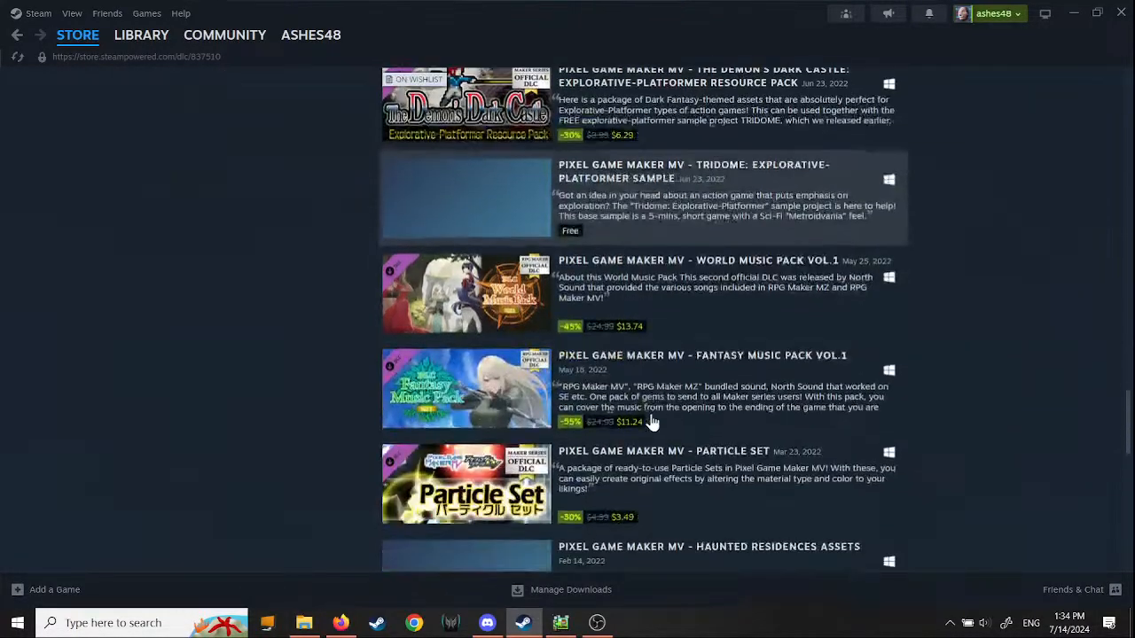
scroll(652, 423, down, 6)
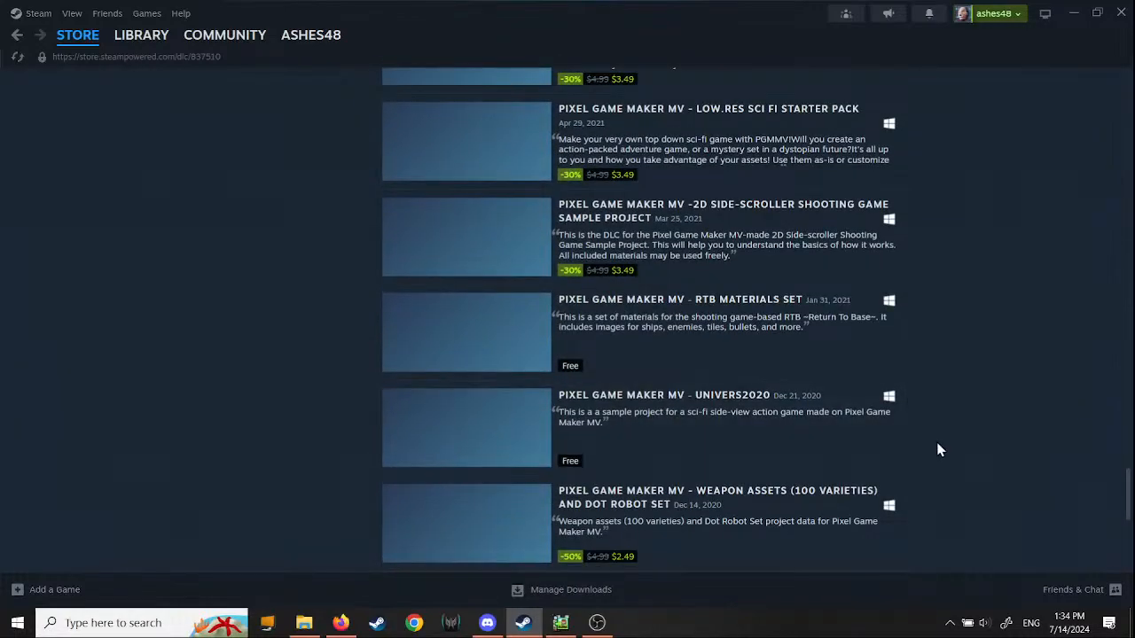
scroll(937, 448, down, 5)
scroll(931, 434, up, 10)
scroll(931, 412, up, 15)
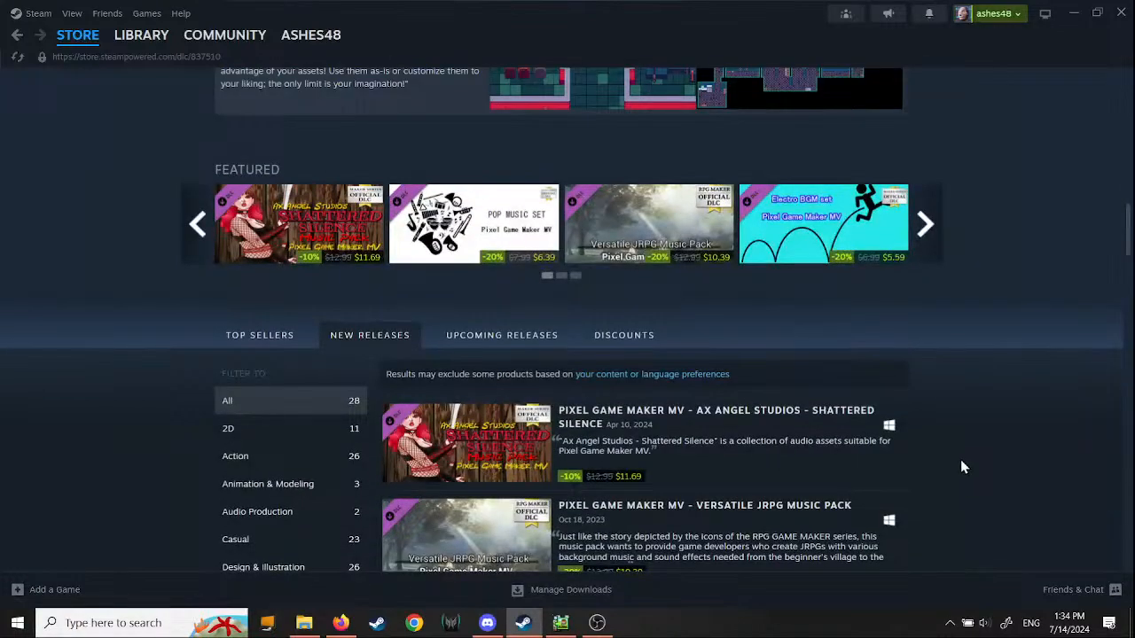
scroll(959, 457, up, 10)
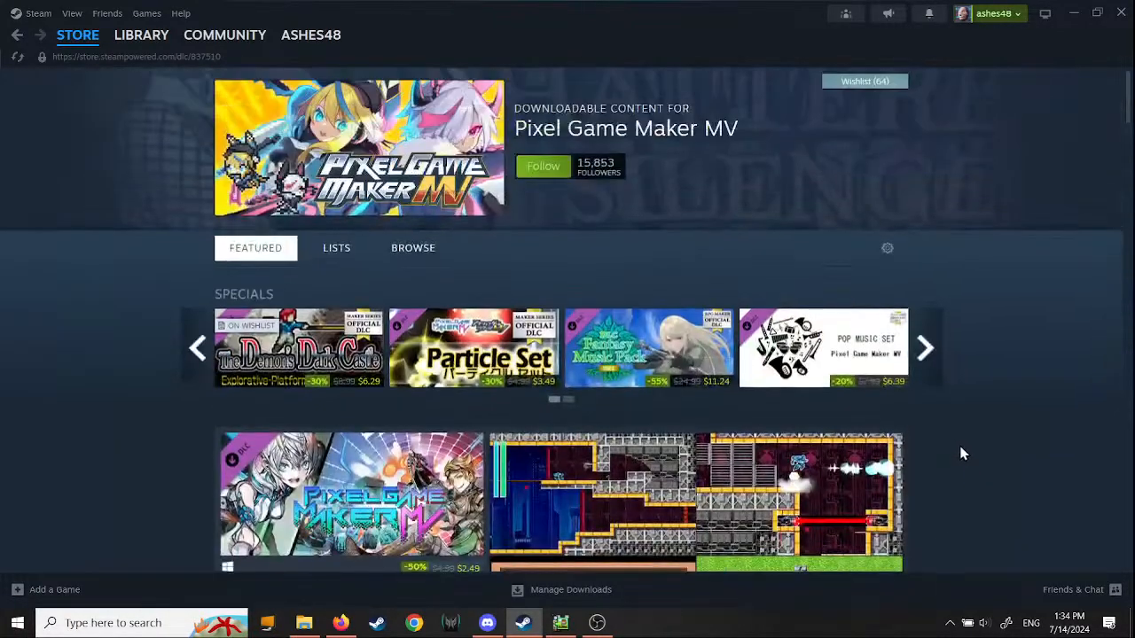
Step: Open the wishlist, find The Demon's Dark Castle: Explorative-Platformer Resource Pack in it, and open that pack's store page
click(869, 82)
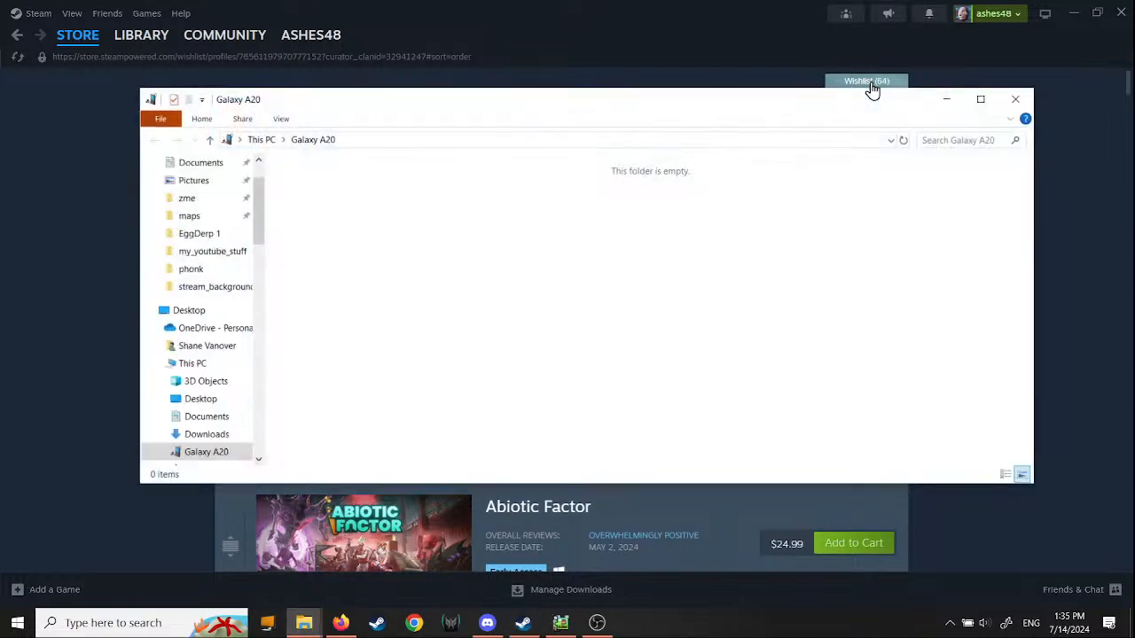
click(1015, 98)
scroll(249, 352, down, 3)
scroll(249, 352, down, 10)
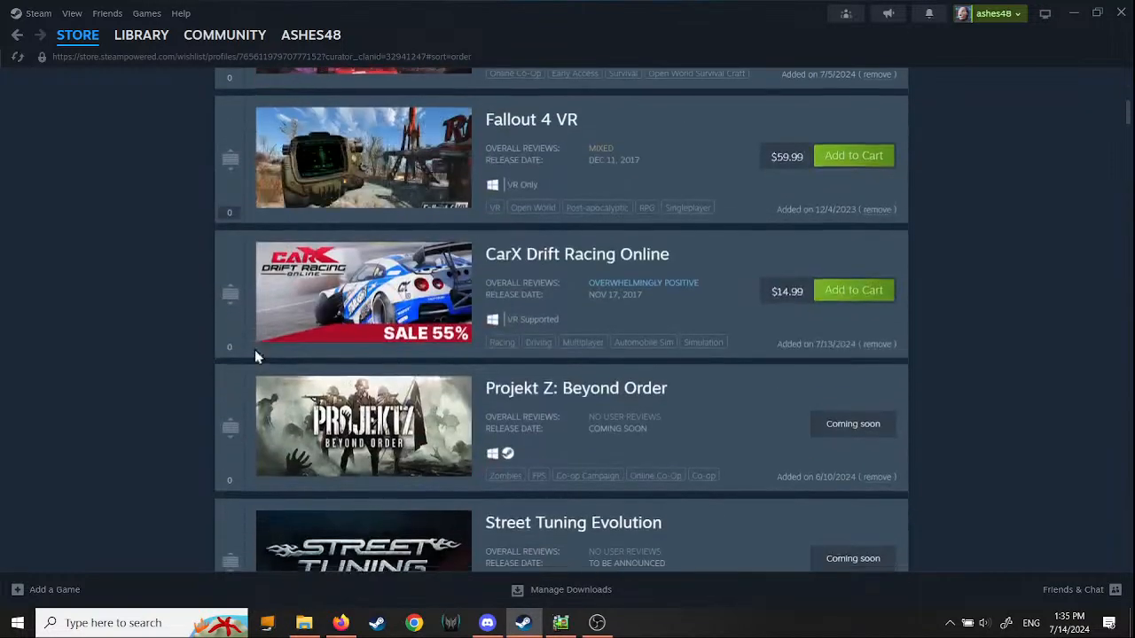
scroll(189, 368, down, 10)
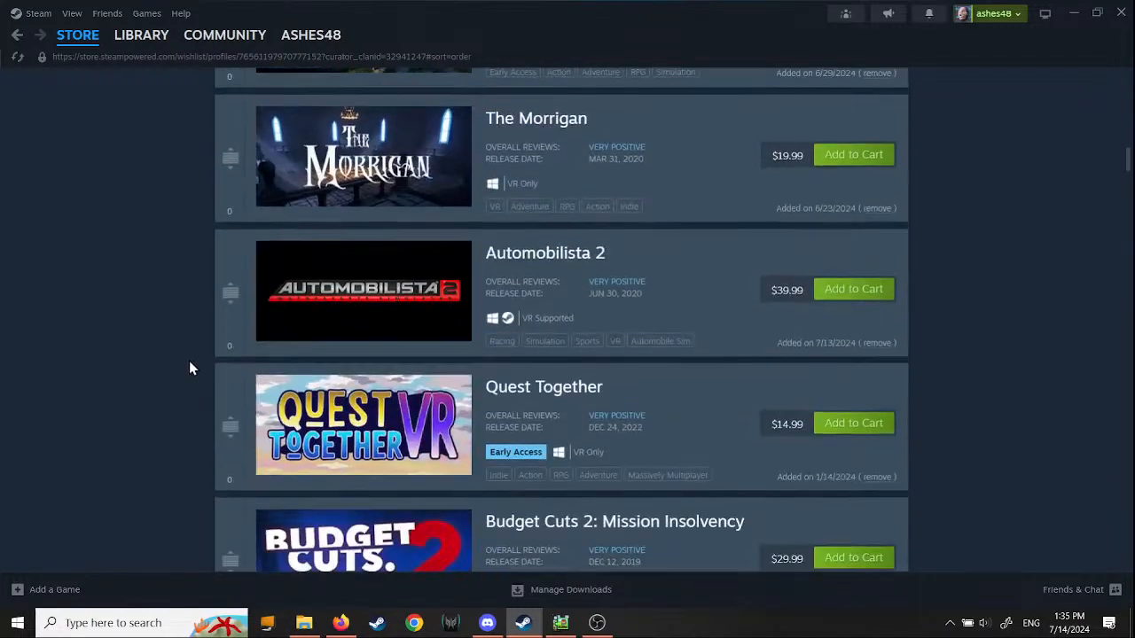
scroll(189, 368, down, 5)
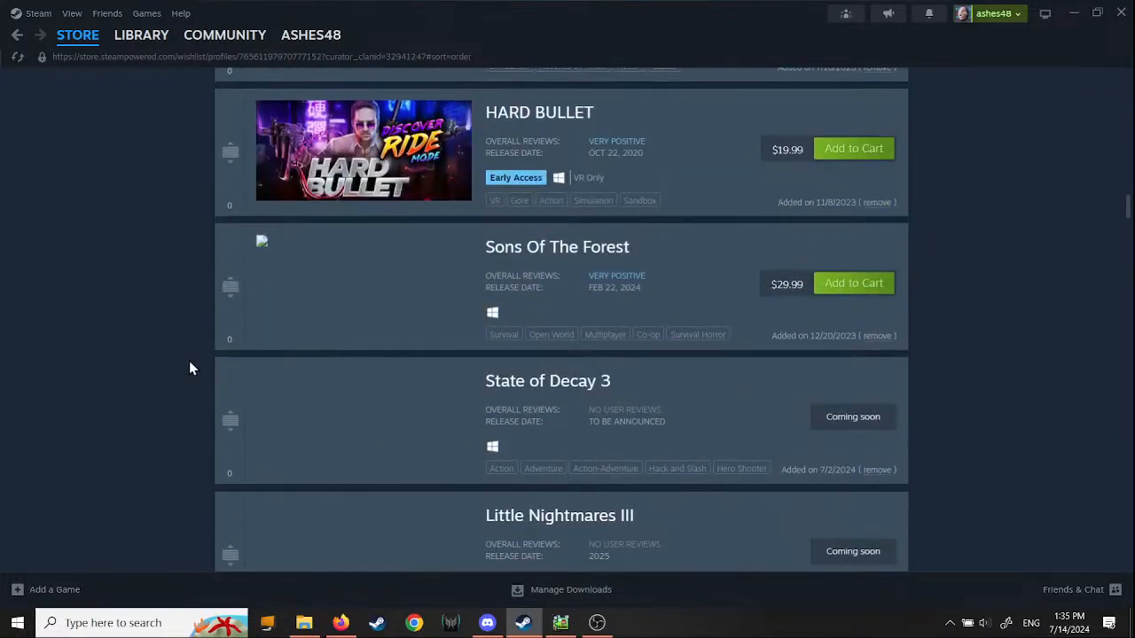
scroll(189, 368, up, 1)
scroll(189, 361, up, 2)
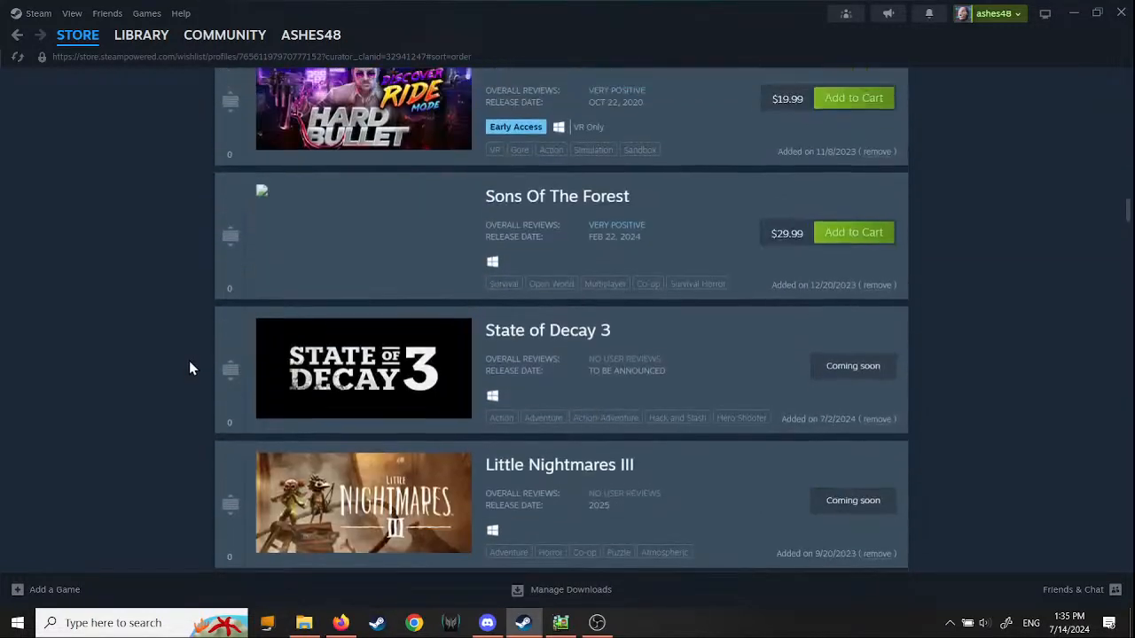
scroll(189, 362, down, 4)
scroll(189, 368, down, 9)
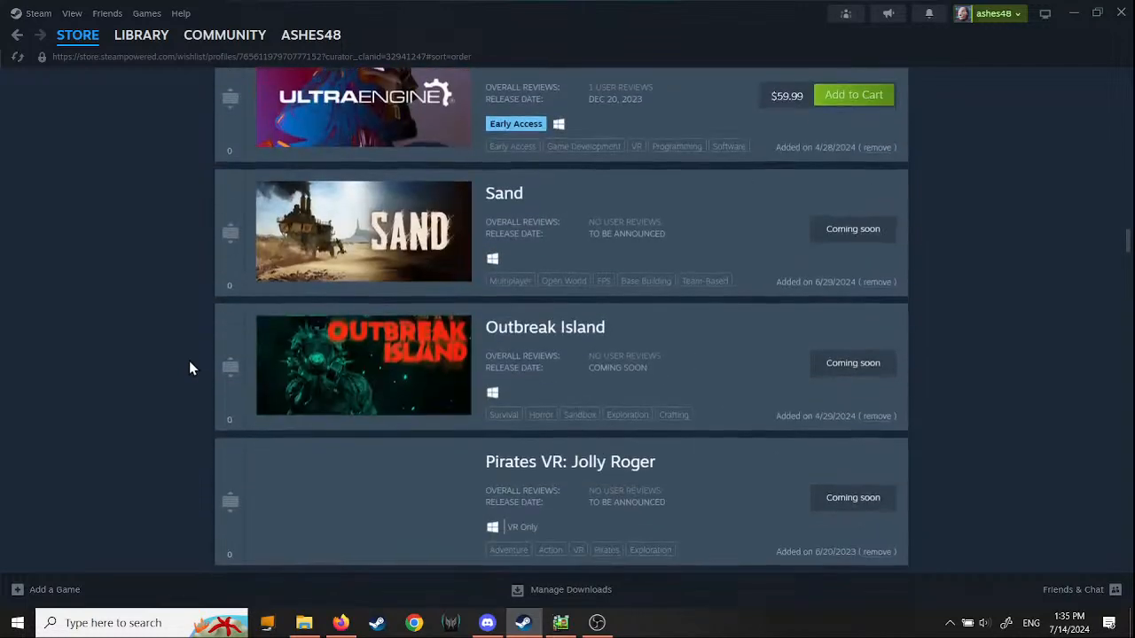
scroll(189, 368, down, 3)
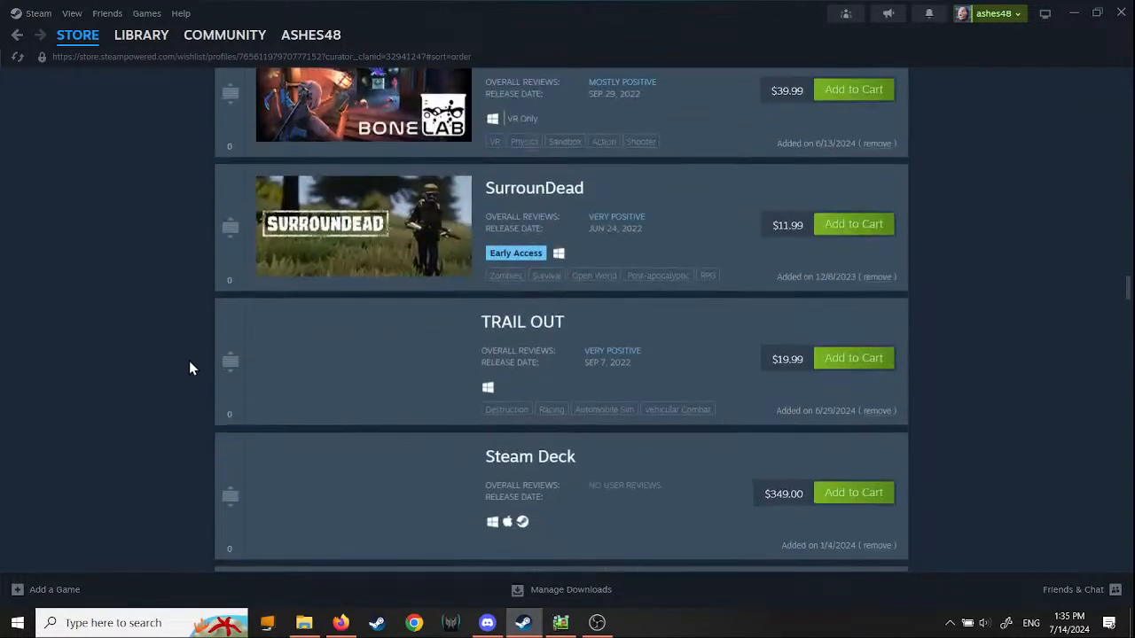
scroll(189, 368, down, 3)
scroll(189, 368, down, 5)
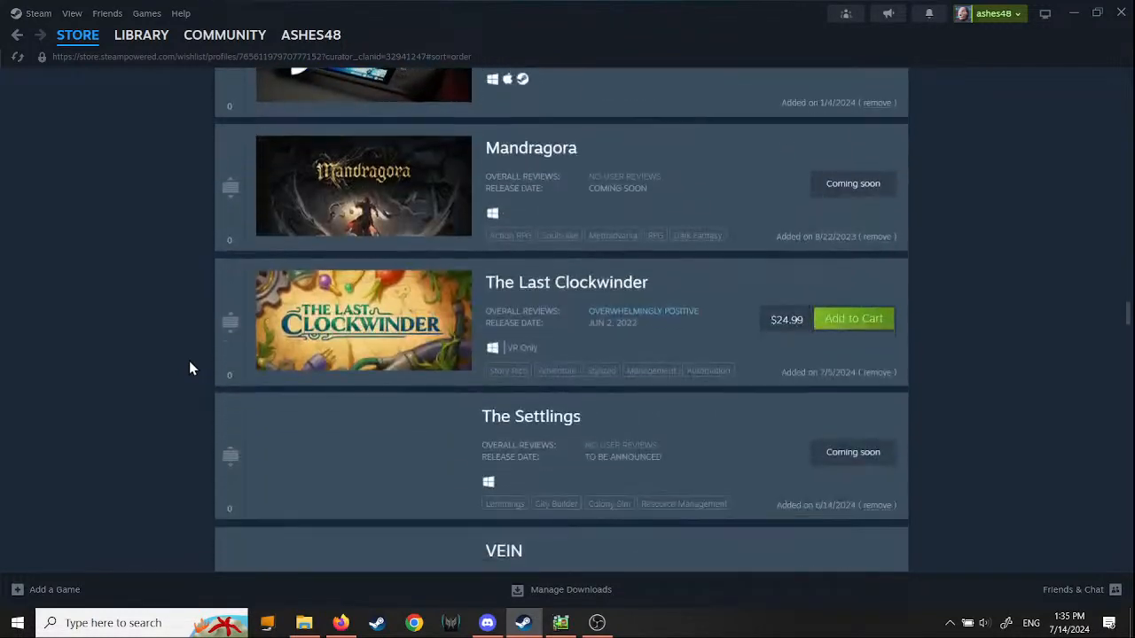
scroll(188, 368, down, 7)
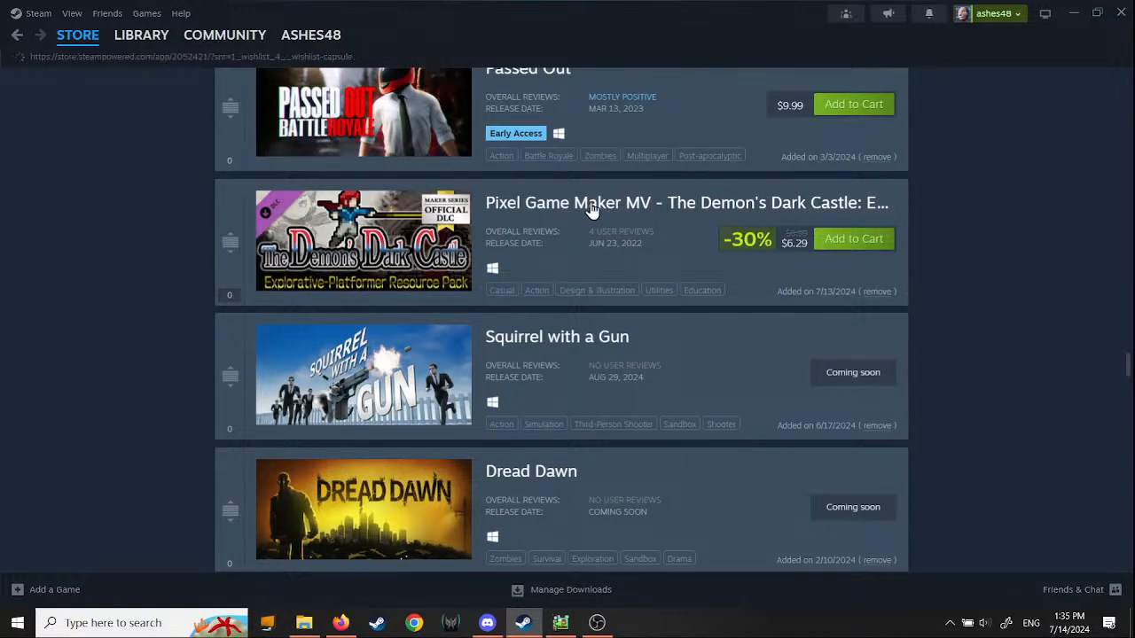
click(557, 217)
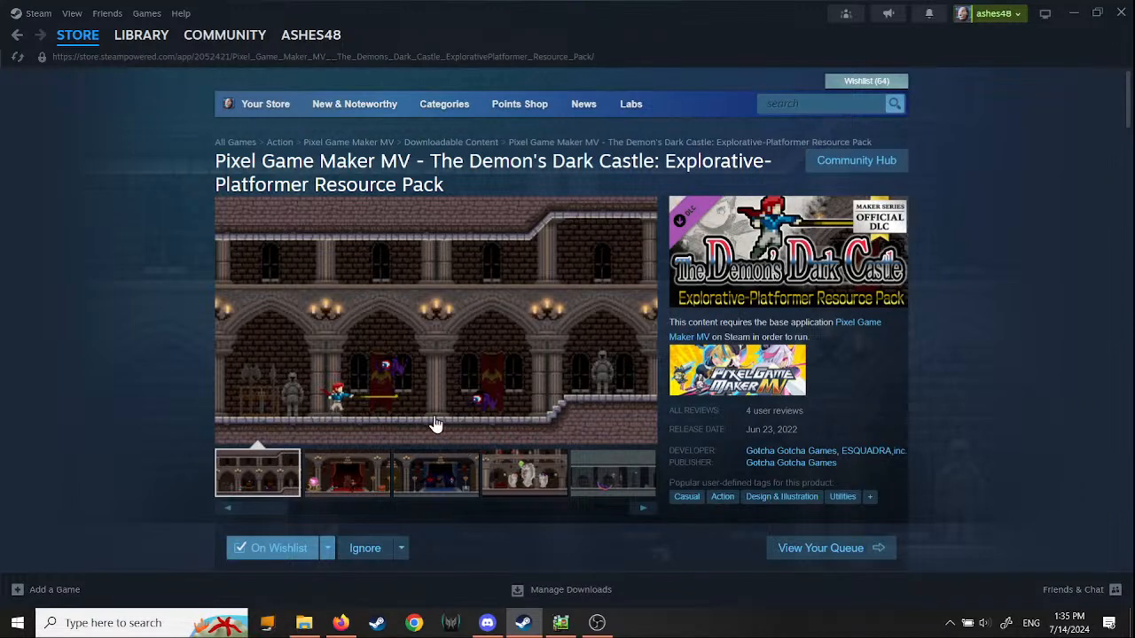
Step: View the pack's preview images, starting with the red throne room, and check its purchase options
click(361, 481)
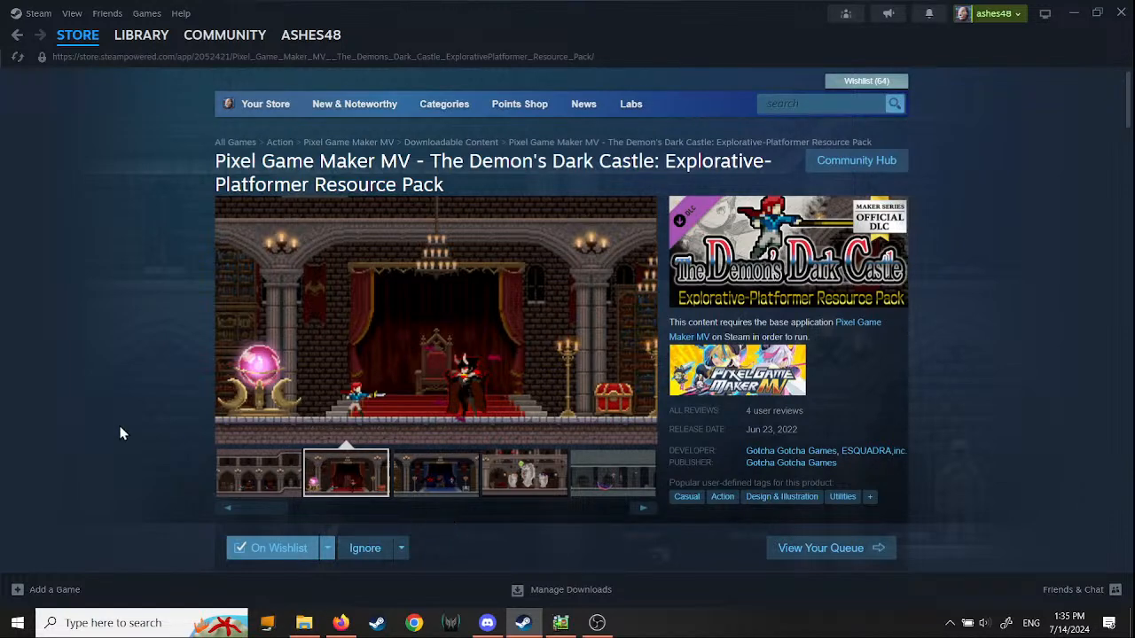
scroll(194, 438, down, 3)
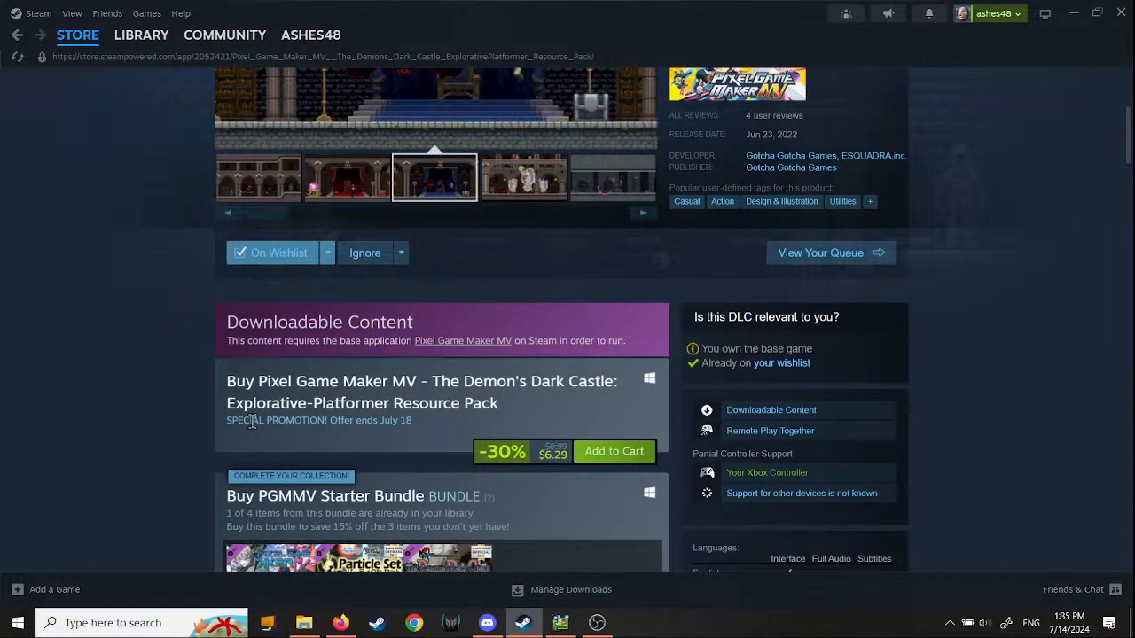
scroll(211, 423, up, 3)
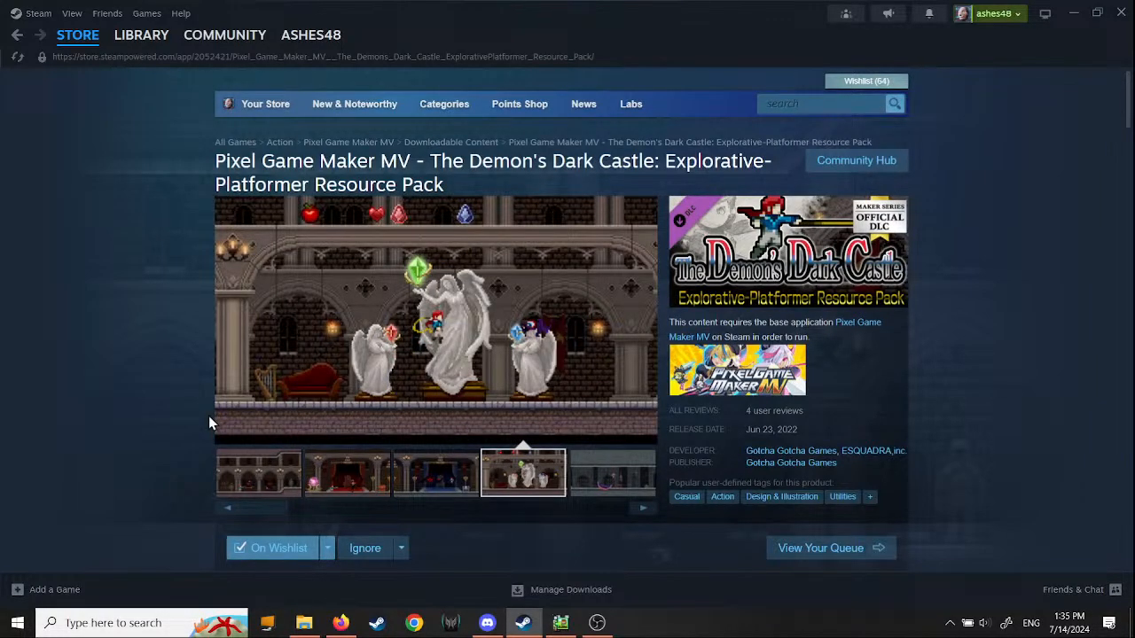
scroll(208, 416, down, 1)
scroll(210, 423, up, 1)
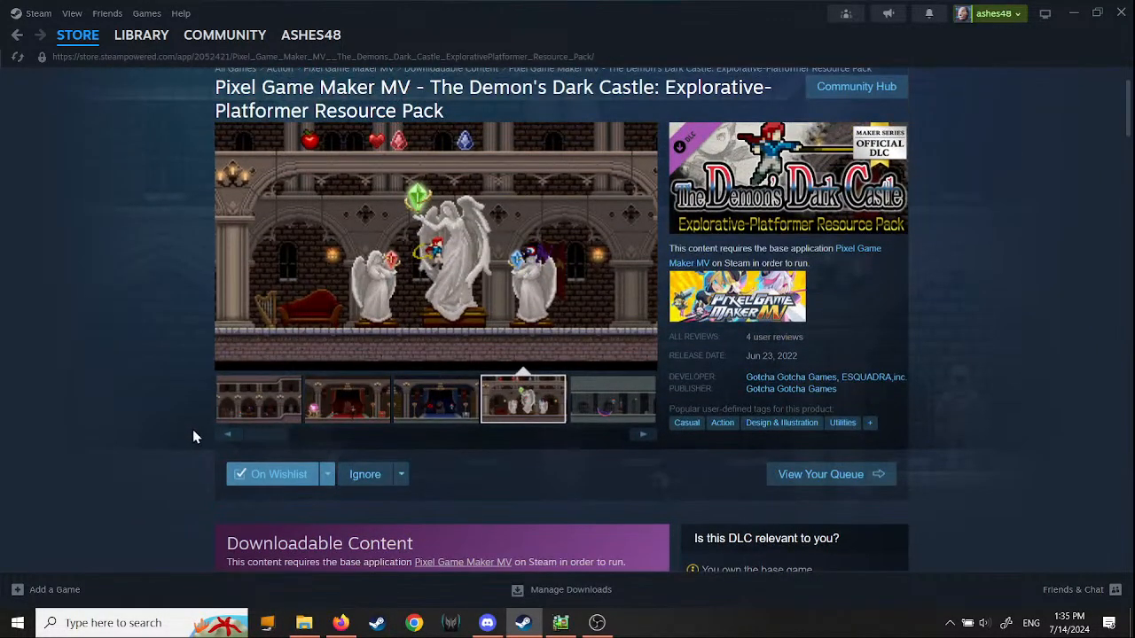
Step: Read the pack's About This Content description, from the asset highlights to the file save location
scroll(192, 436, down, 2)
scroll(192, 433, down, 6)
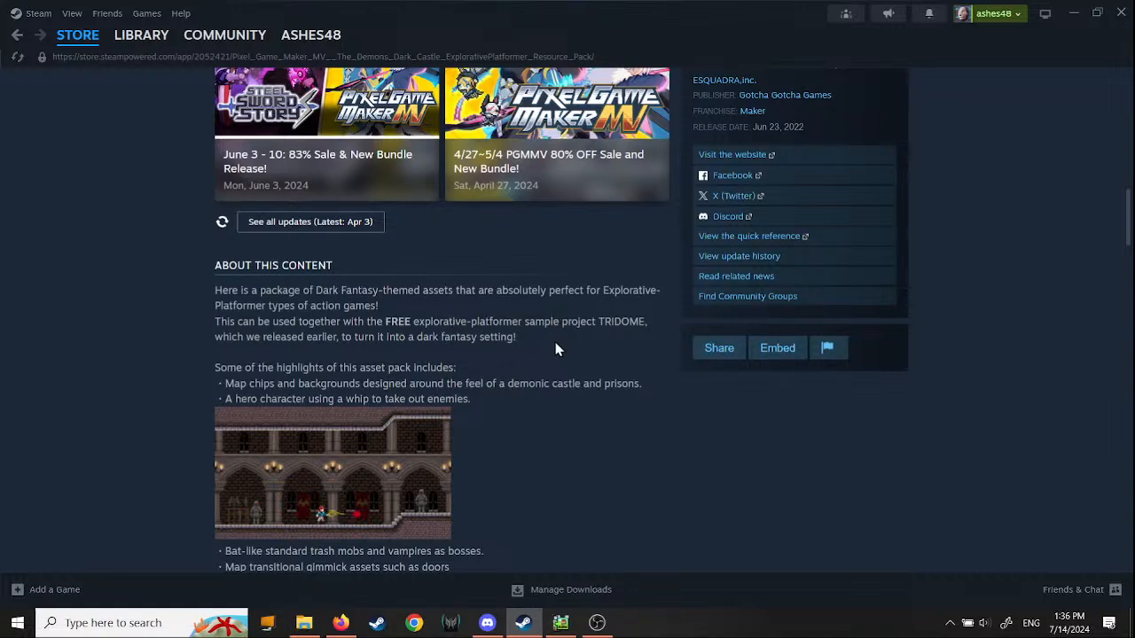
scroll(523, 364, down, 1)
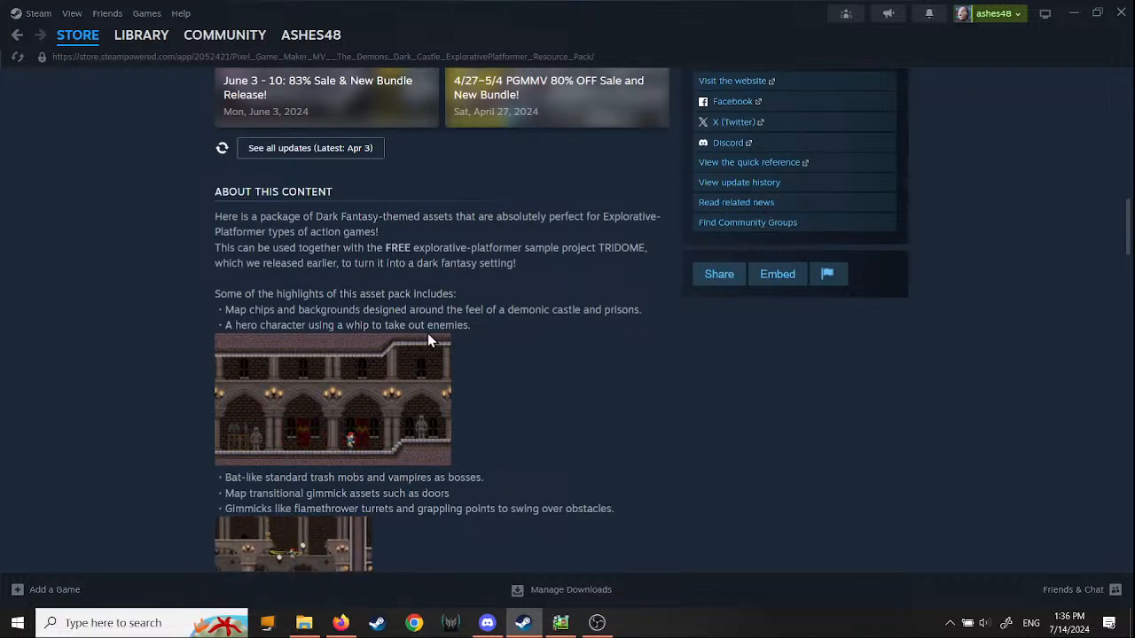
scroll(508, 438, down, 1)
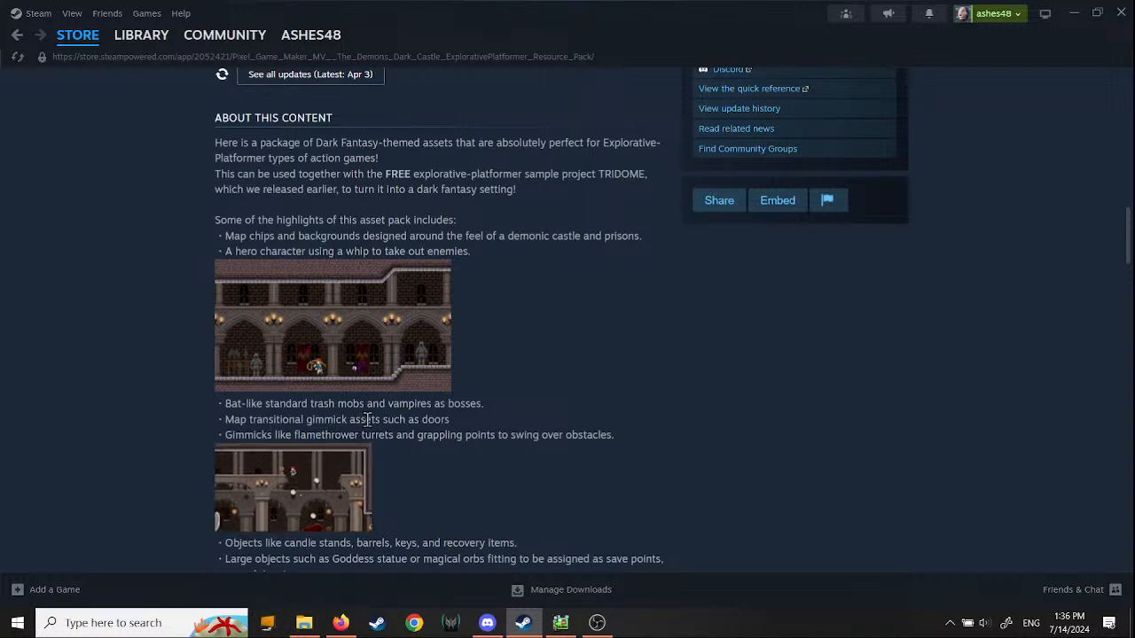
scroll(484, 333, down, 1)
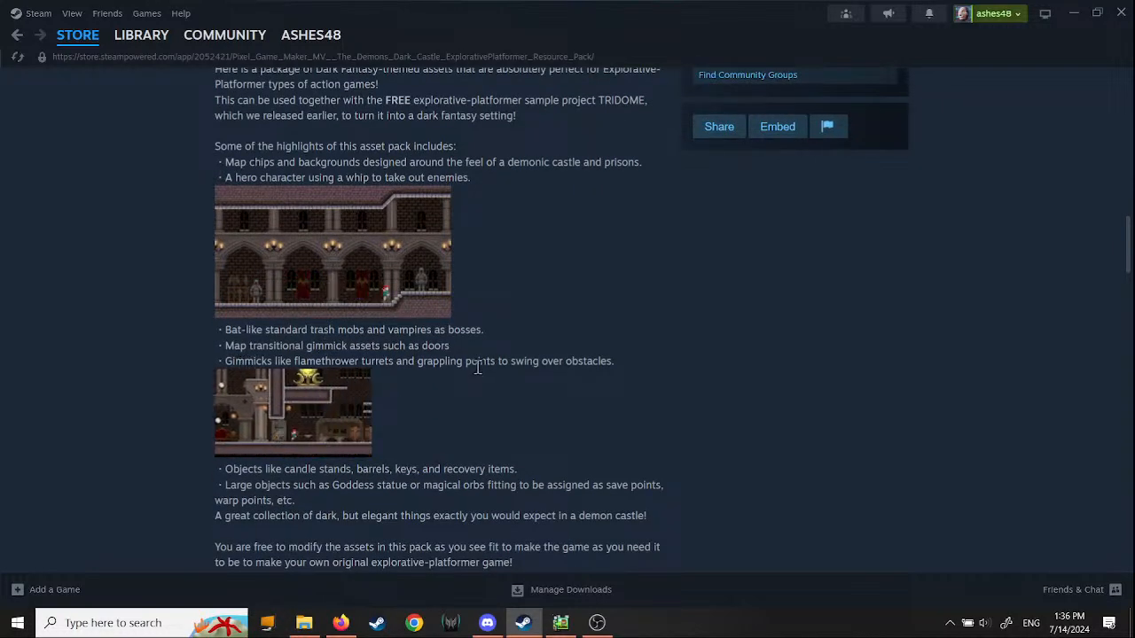
scroll(183, 419, down, 2)
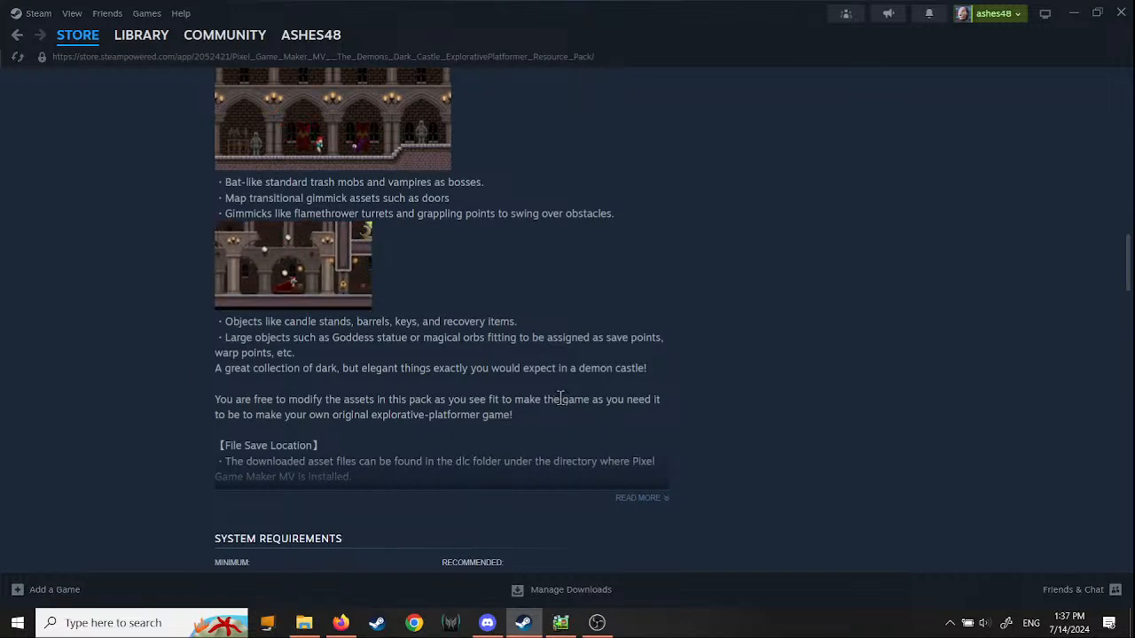
scroll(560, 398, down, 1)
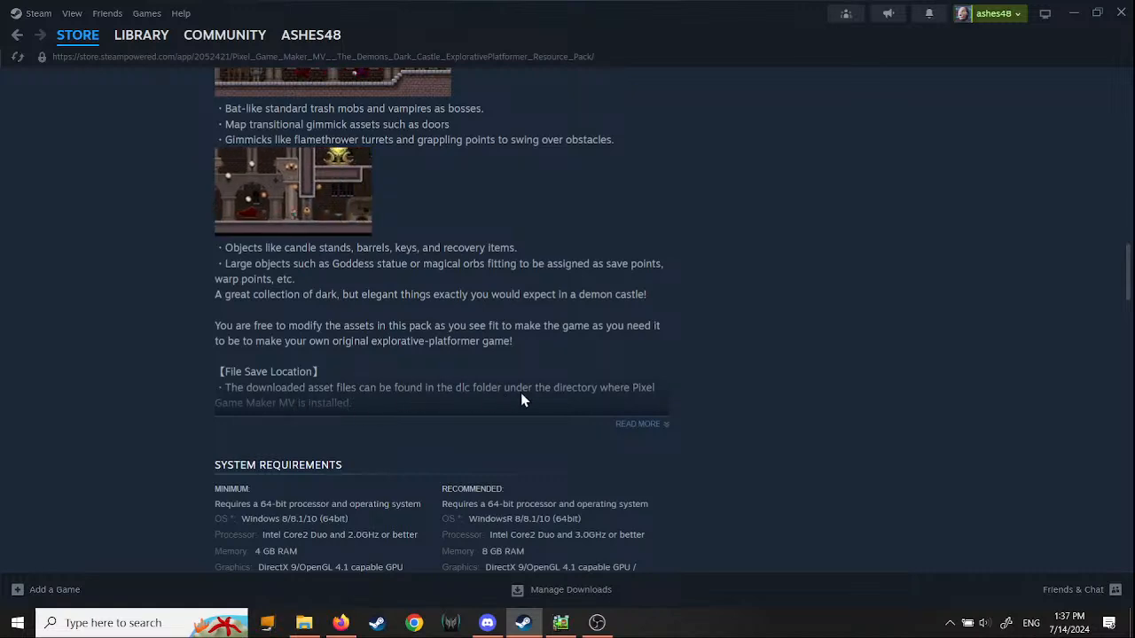
scroll(615, 364, up, 2)
scroll(616, 369, up, 1)
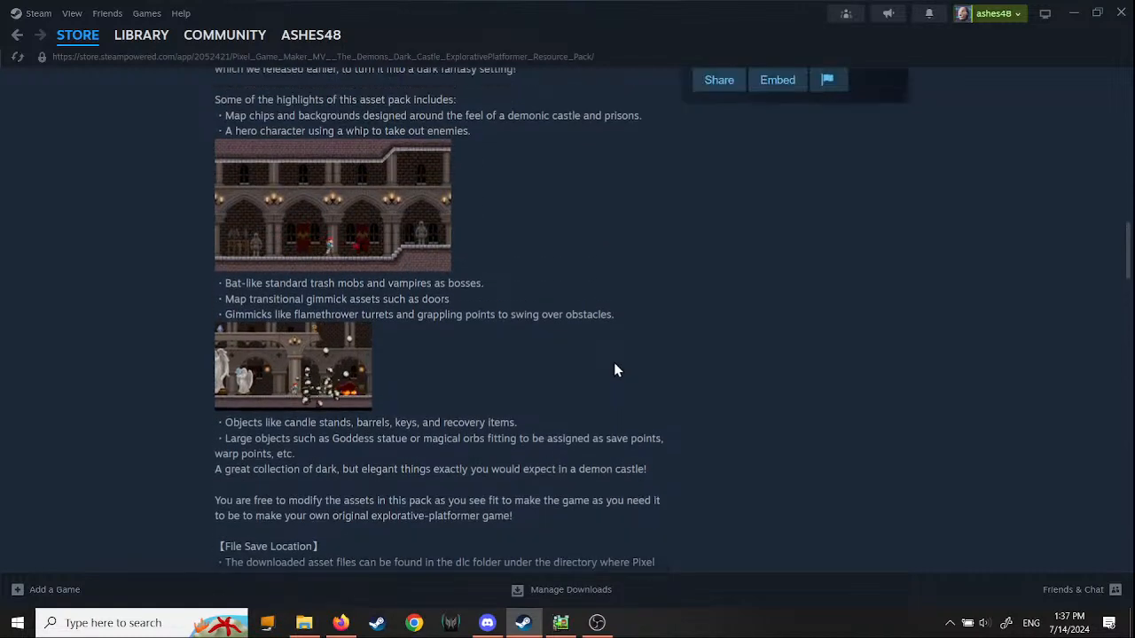
scroll(611, 362, up, 1)
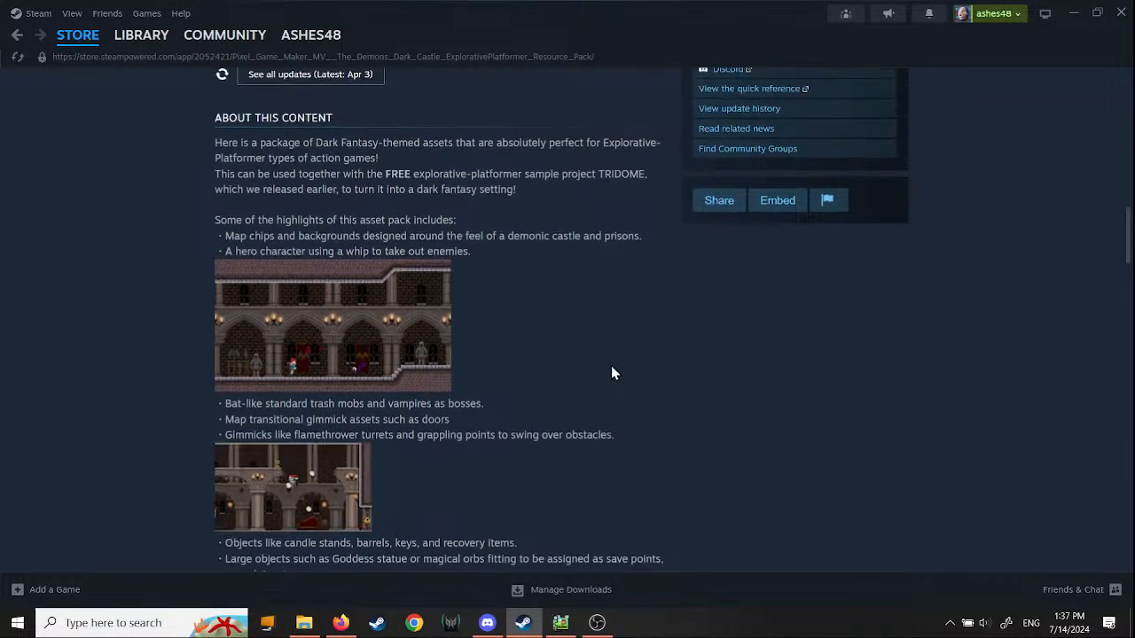
scroll(383, 366, up, 12)
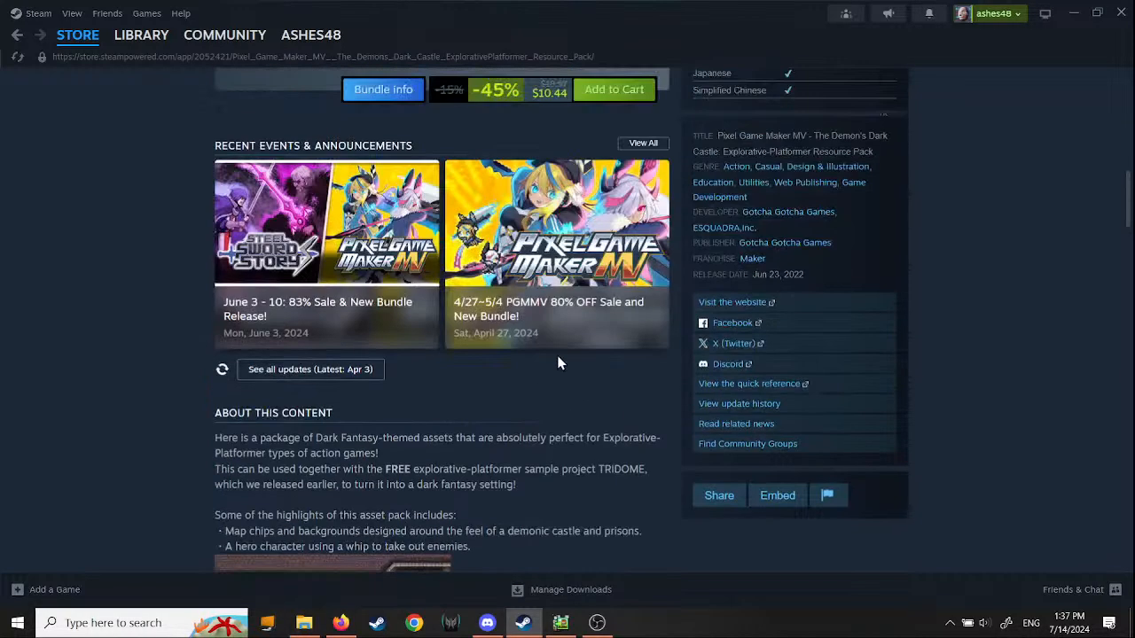
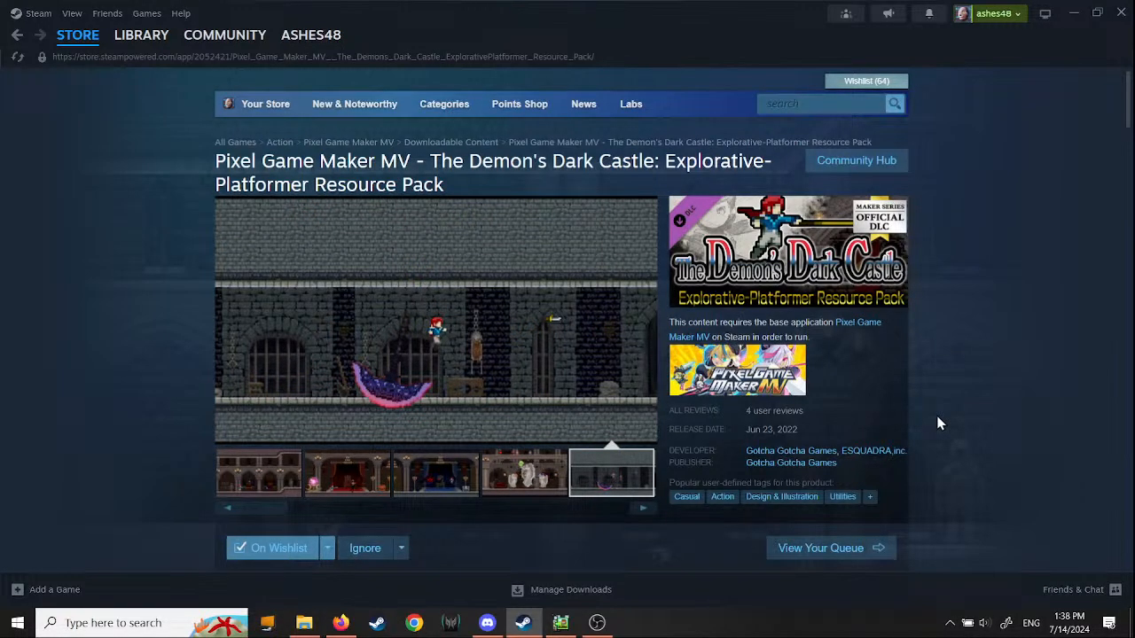
Step: Leave the store page and return to Pixel Game Maker MV in the Steam library
scroll(938, 423, down, 2)
scroll(938, 412, up, 2)
click(141, 36)
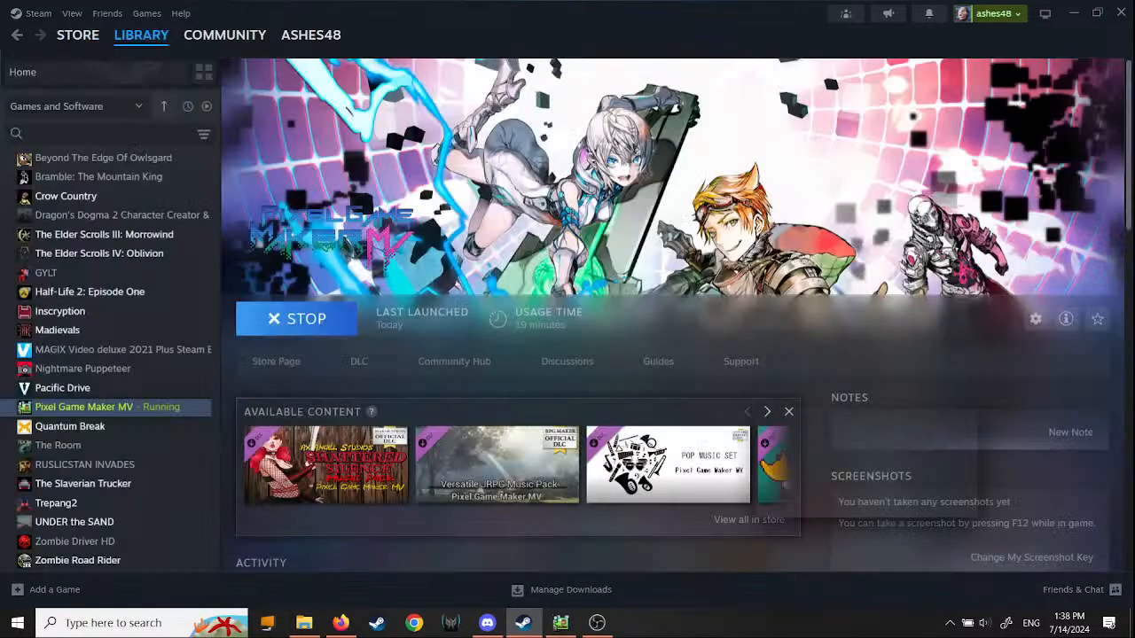
Step: Switch to Pixel Game Maker MV, start the Side Views tutorial "Step 6: Create an Attack to Use on Enemy", and save the EggDerp 1 project
click(567, 626)
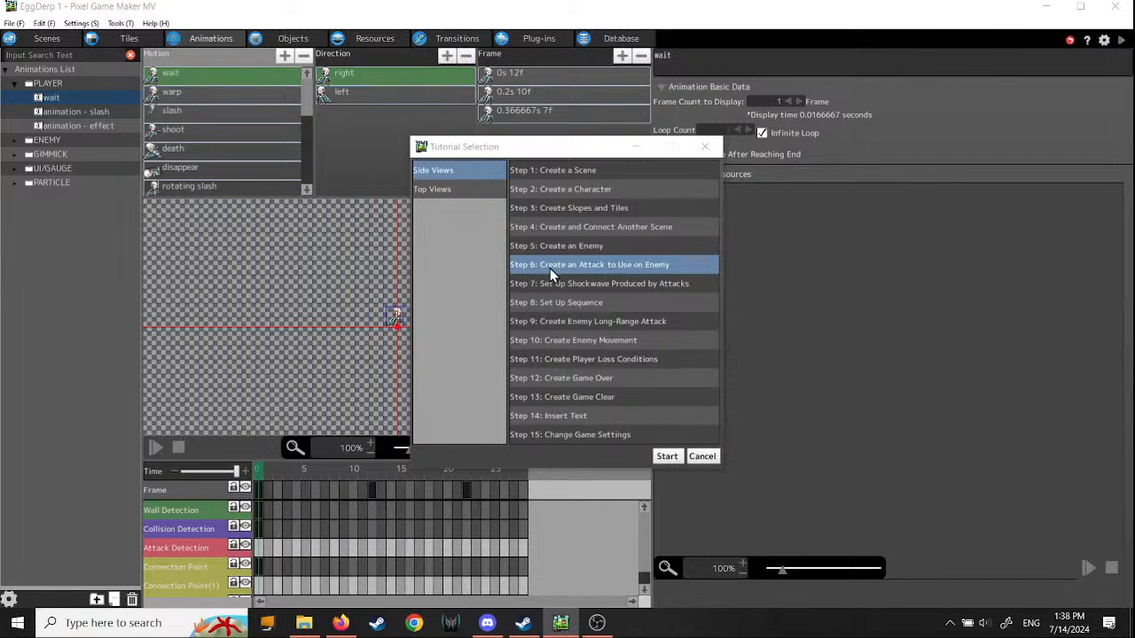
click(667, 457)
click(14, 23)
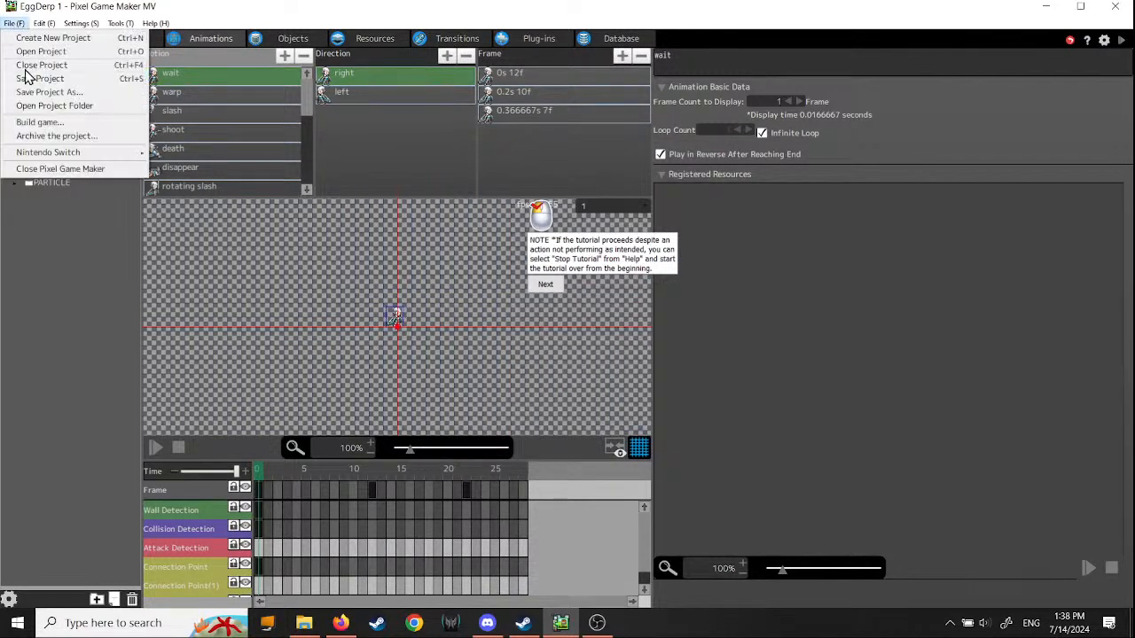
click(36, 78)
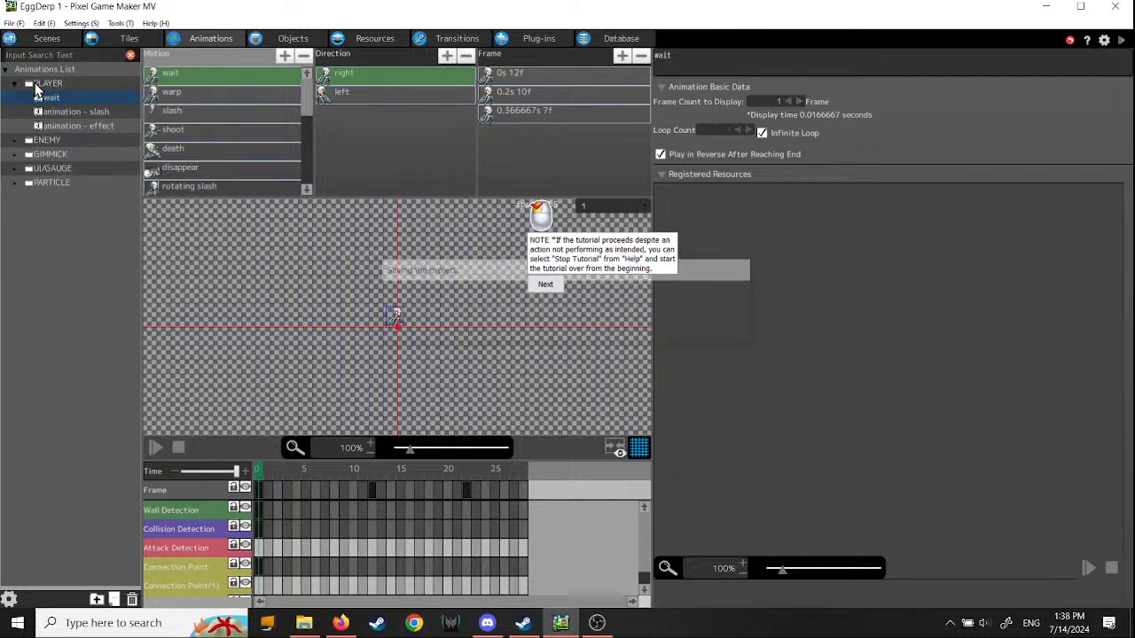
click(546, 289)
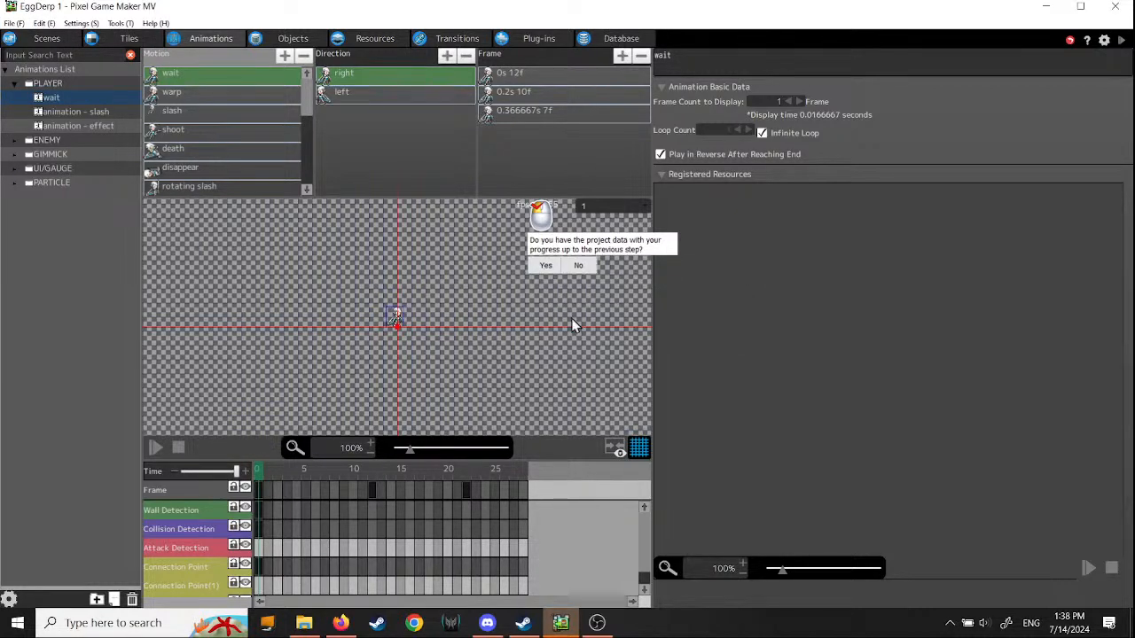
click(547, 266)
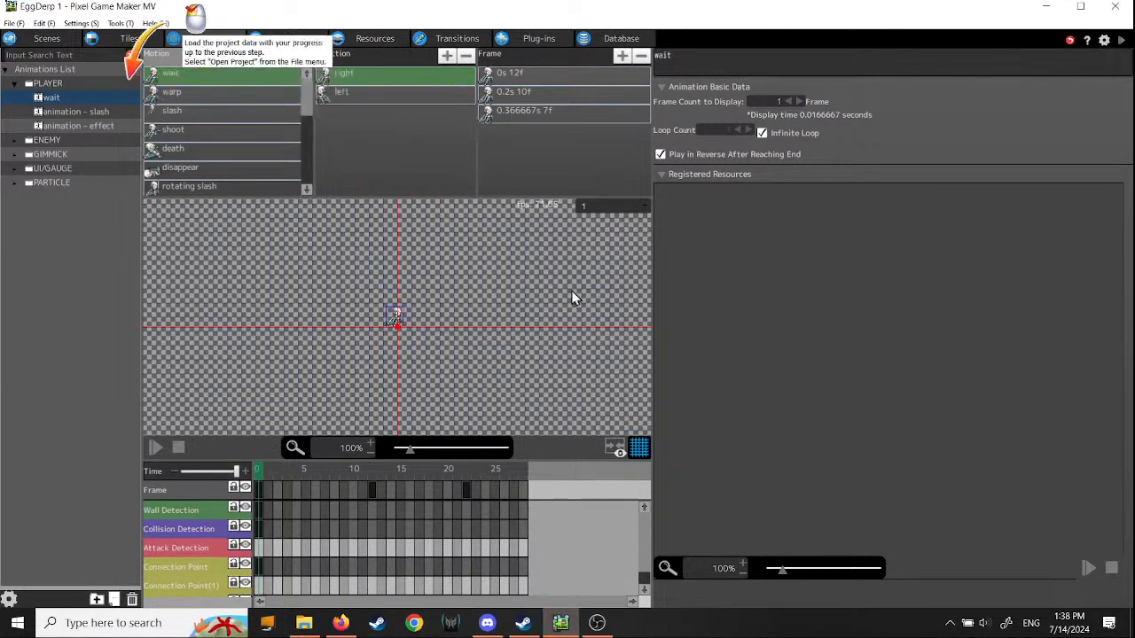
Step: Load the existing progress for the tutorial by opening Game.pgmproject from the EggDerp 1 project folder
click(14, 23)
click(39, 51)
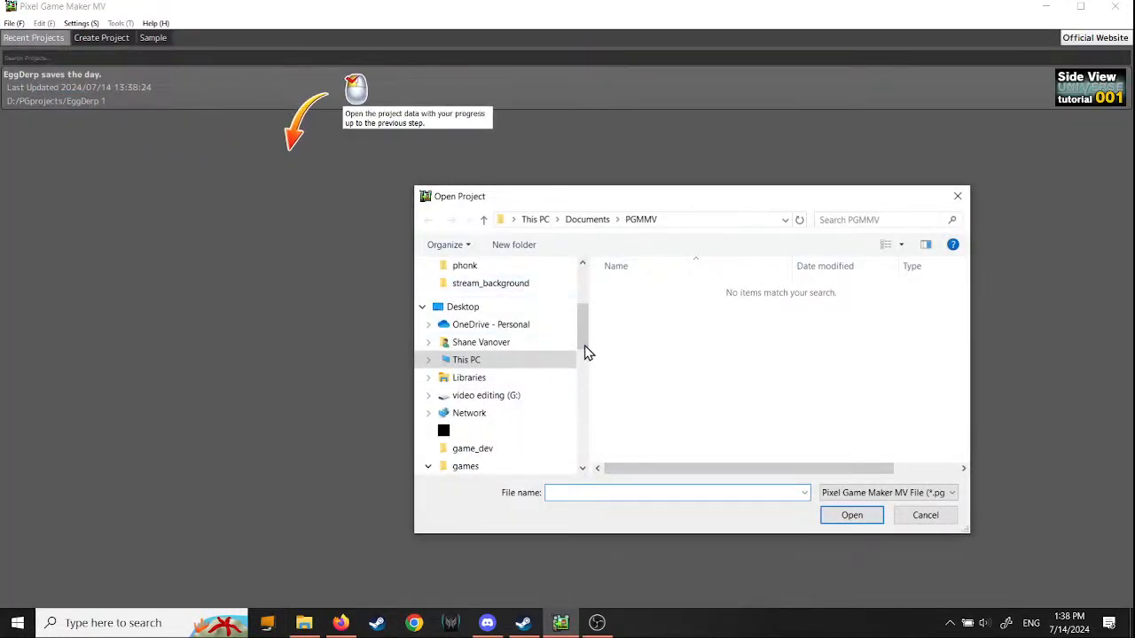
drag(586, 349, 585, 306)
click(493, 396)
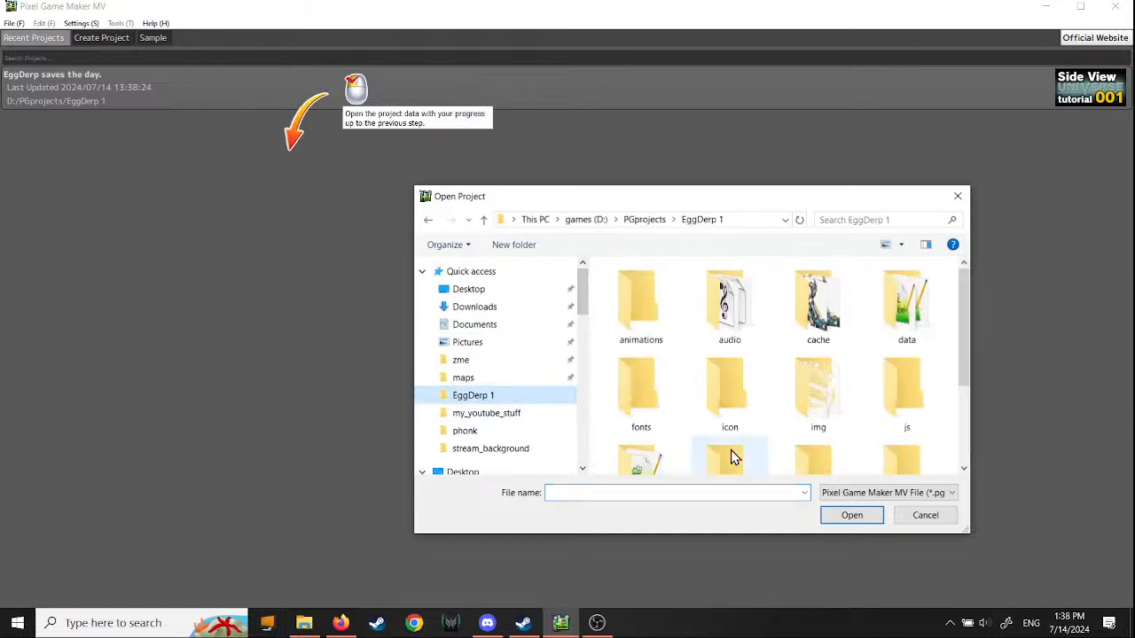
drag(966, 323, 965, 399)
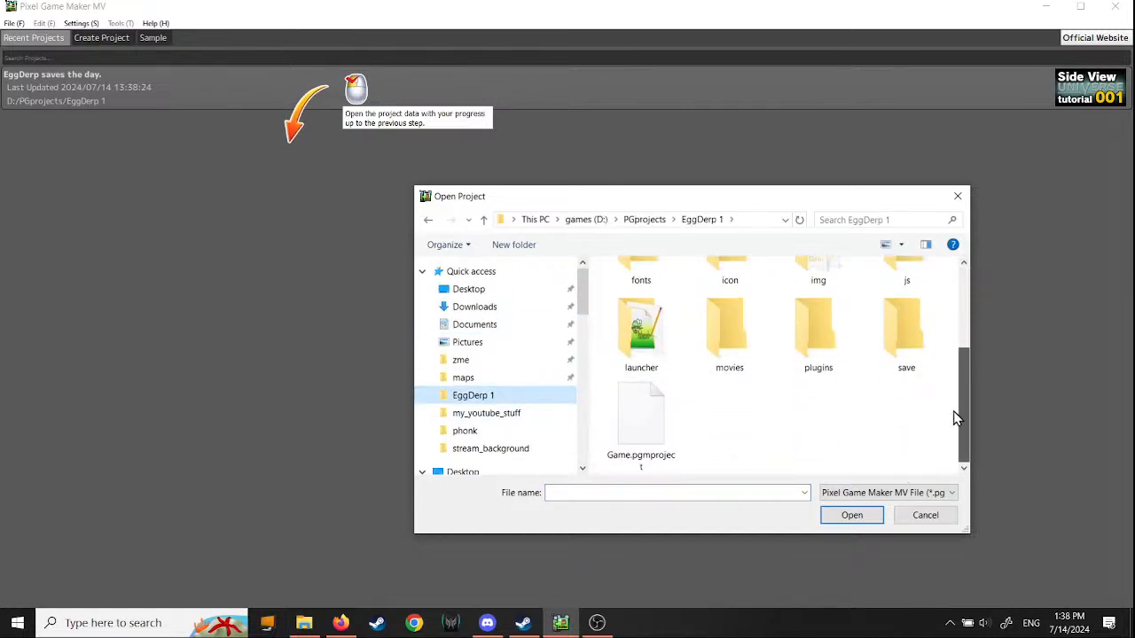
click(641, 427)
click(851, 515)
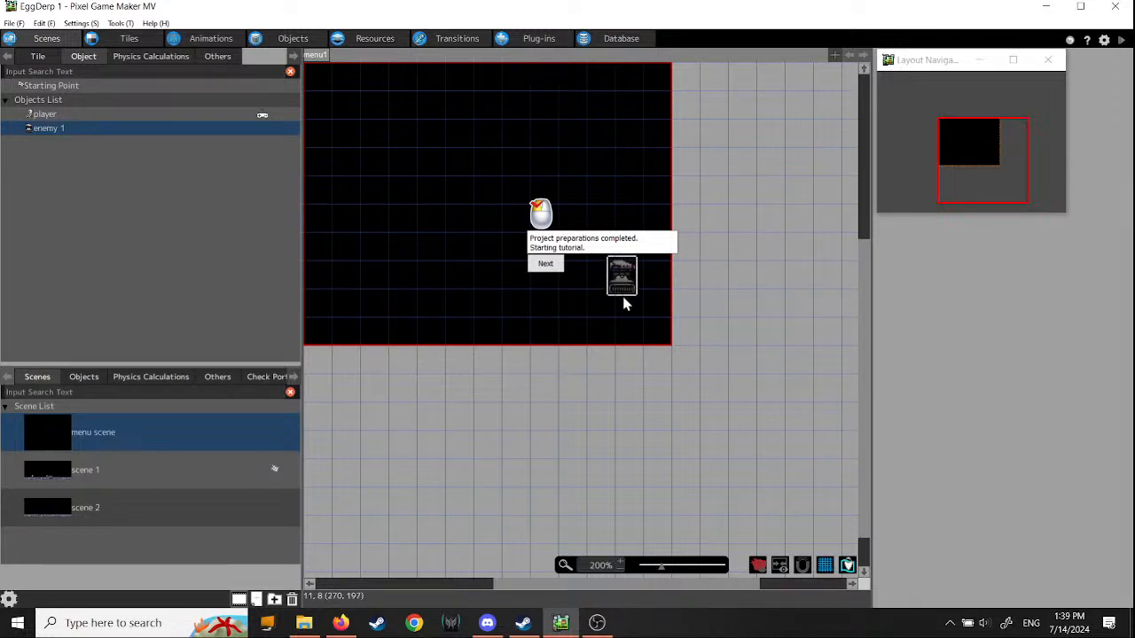
Step: Begin the attack tutorial and add a new action to the player object's action program, above the Jump action
click(546, 265)
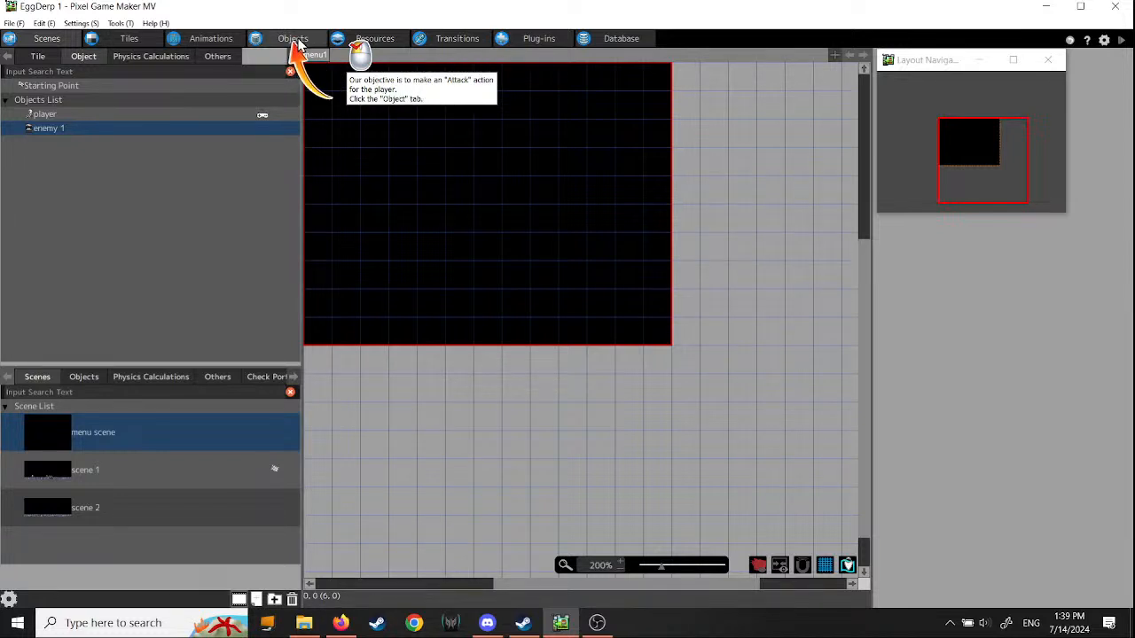
click(296, 41)
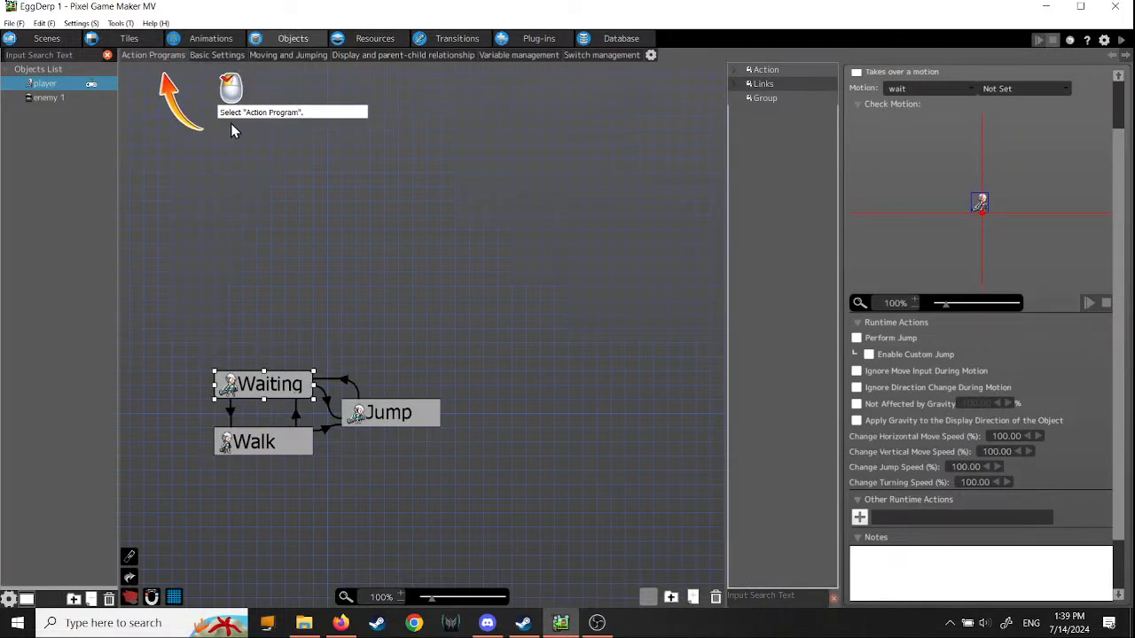
click(144, 57)
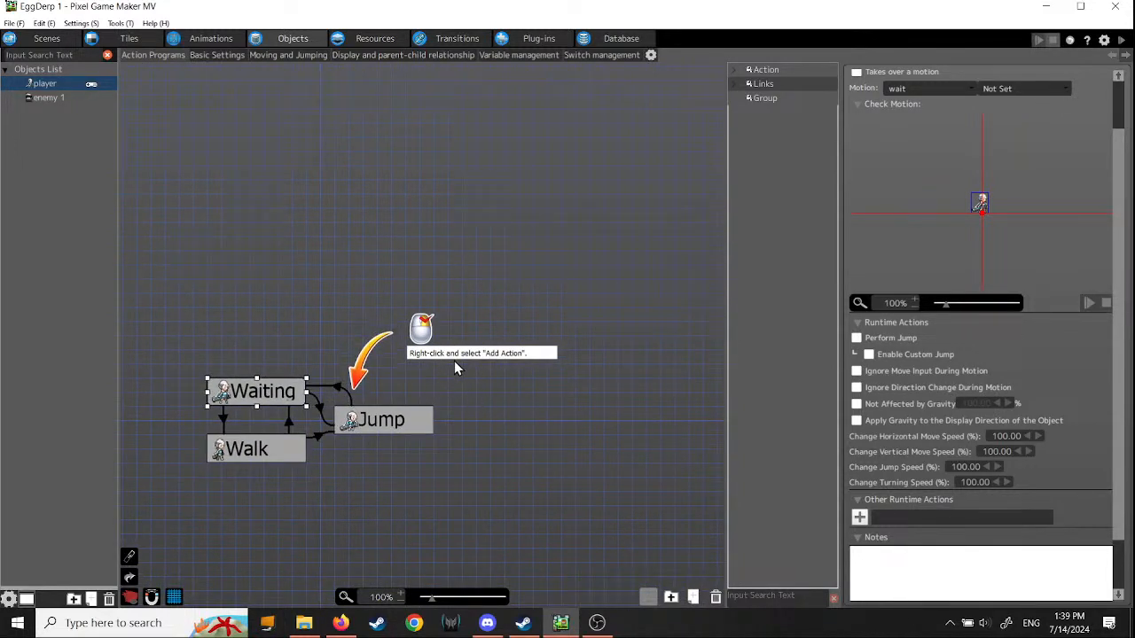
click(425, 372)
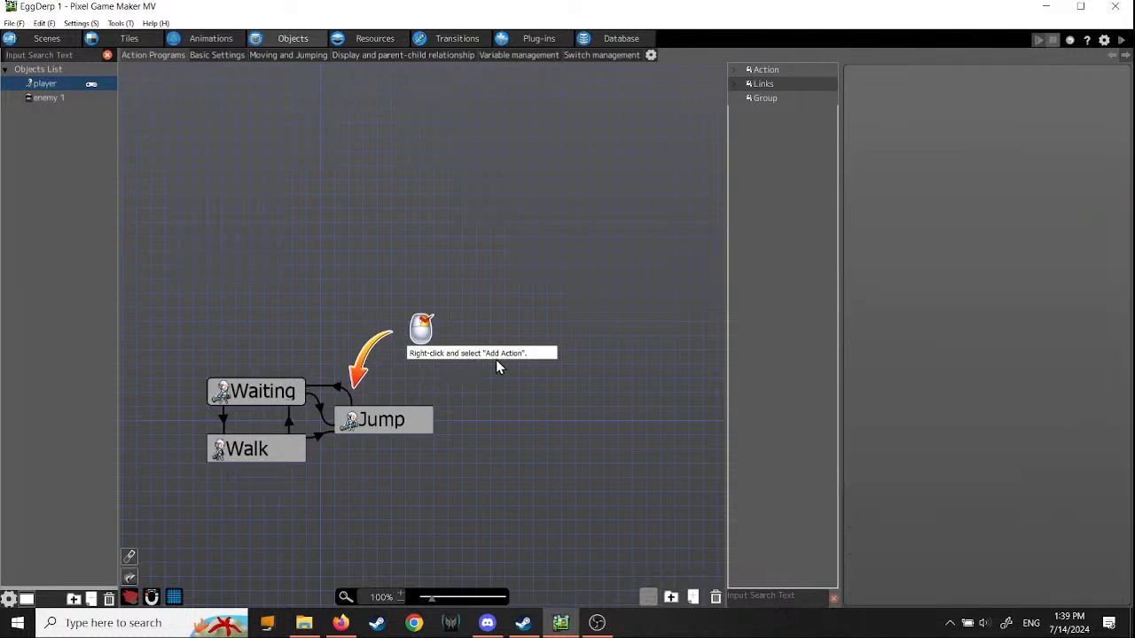
right_click(410, 369)
click(435, 377)
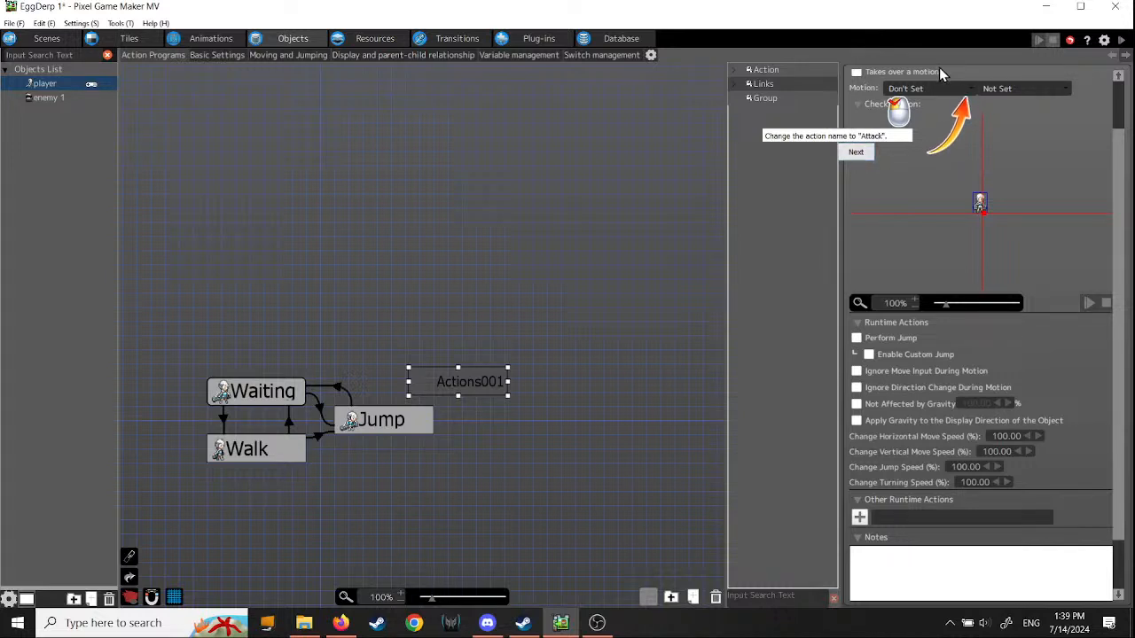
Step: Name the new player action "Attack" and assign it the slash motion
scroll(1124, 115, up, 3)
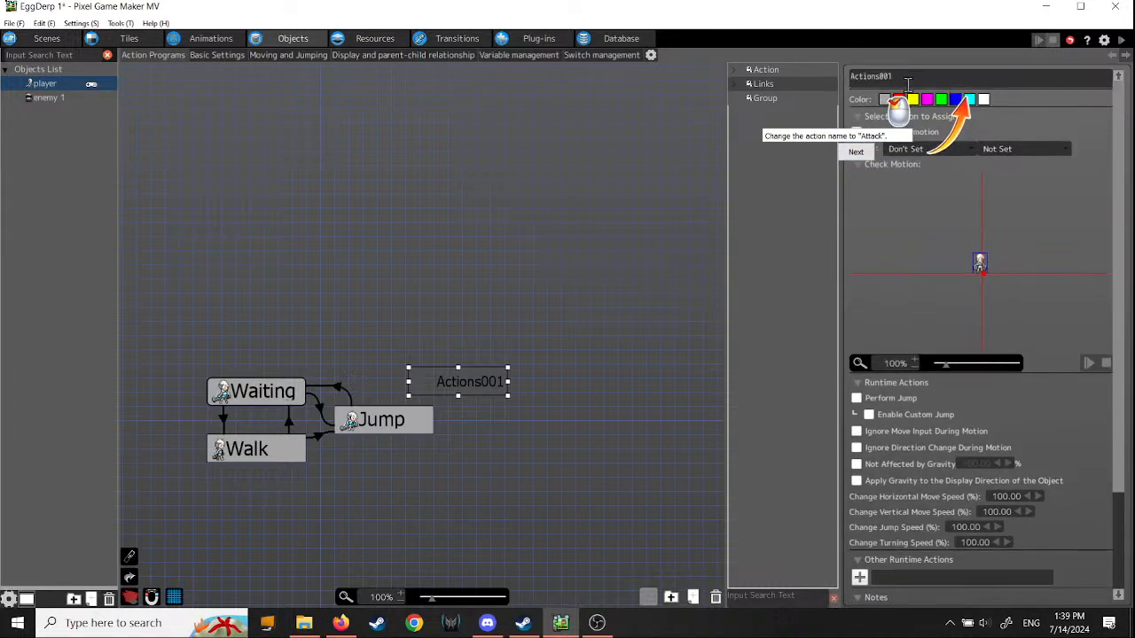
text(Attack)
click(855, 154)
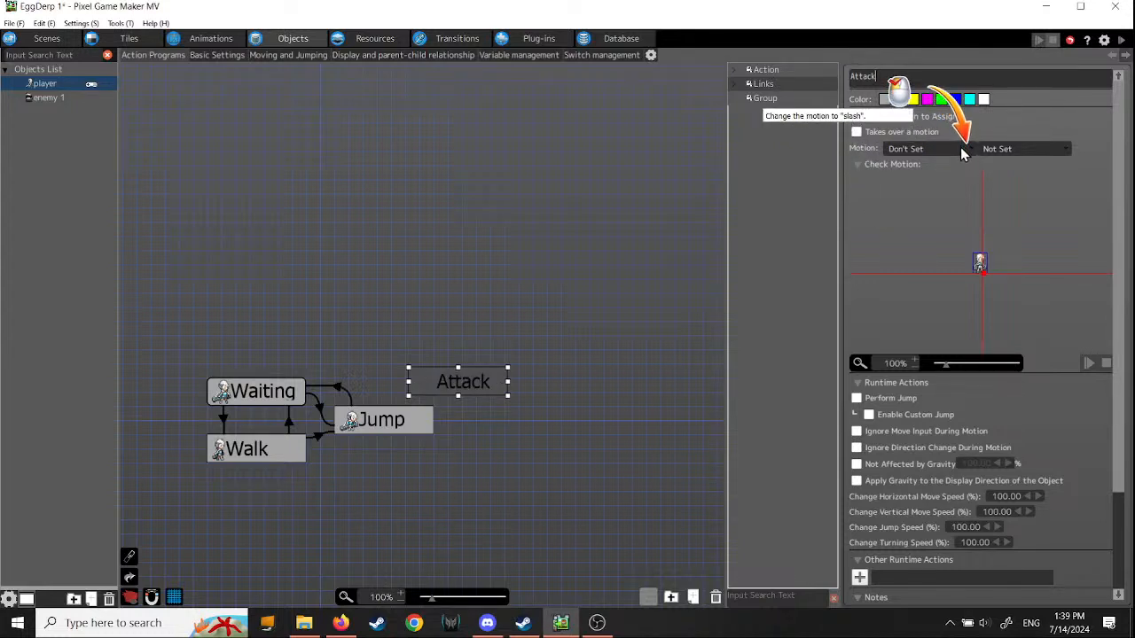
click(912, 149)
click(930, 203)
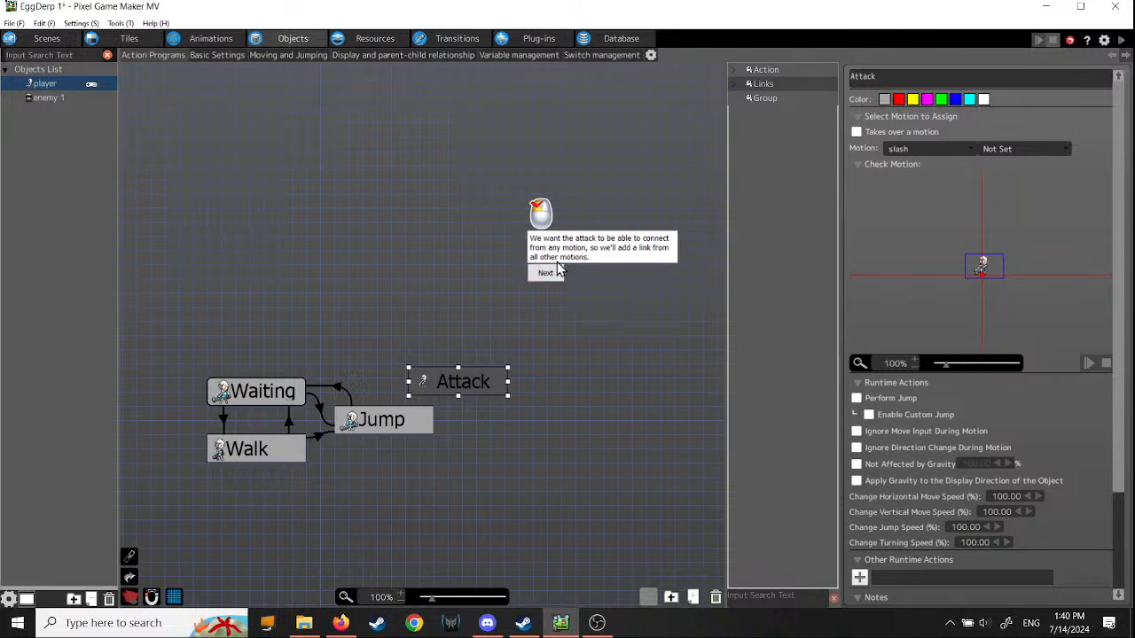
Step: Reposition the Attack action directly above Jump and advance the tutorial to the linking instructions
drag(470, 396, 430, 365)
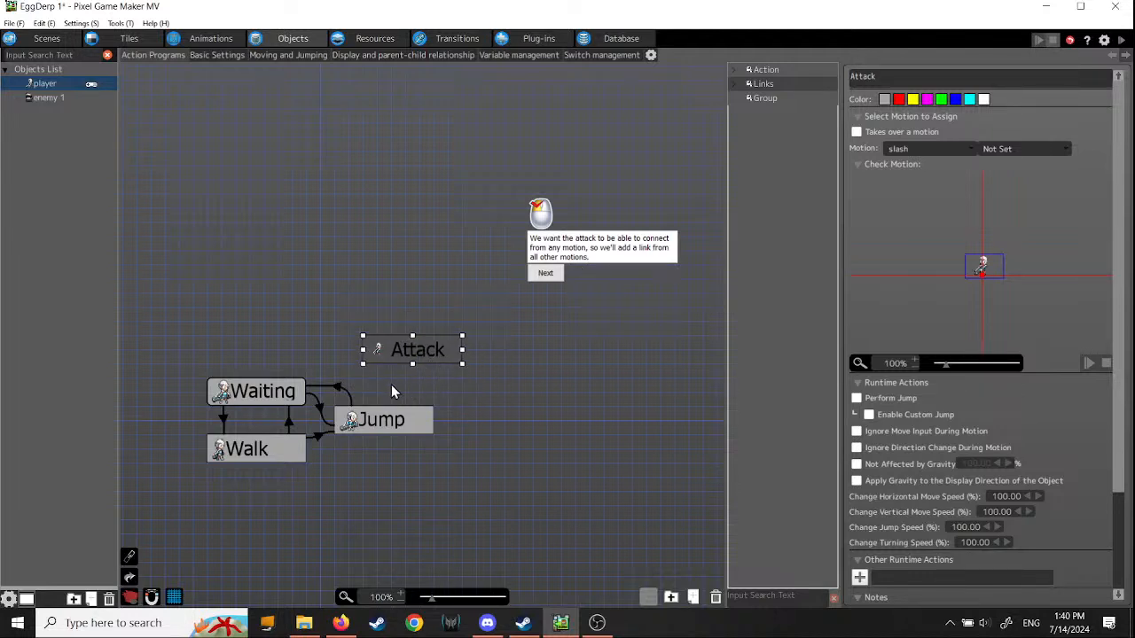
click(544, 273)
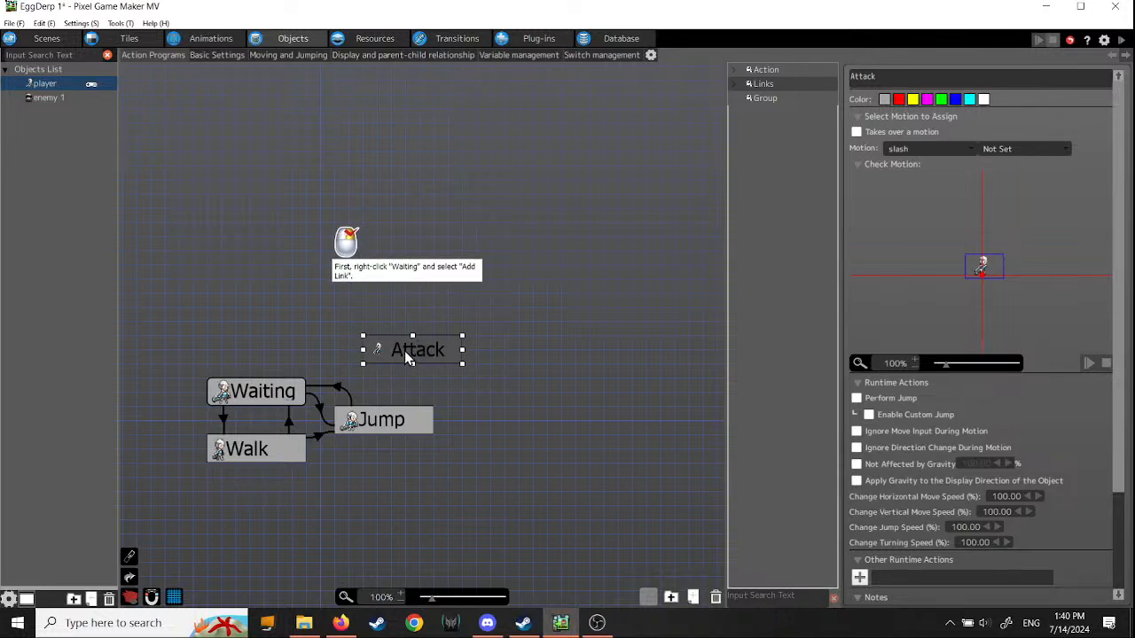
drag(405, 351, 376, 358)
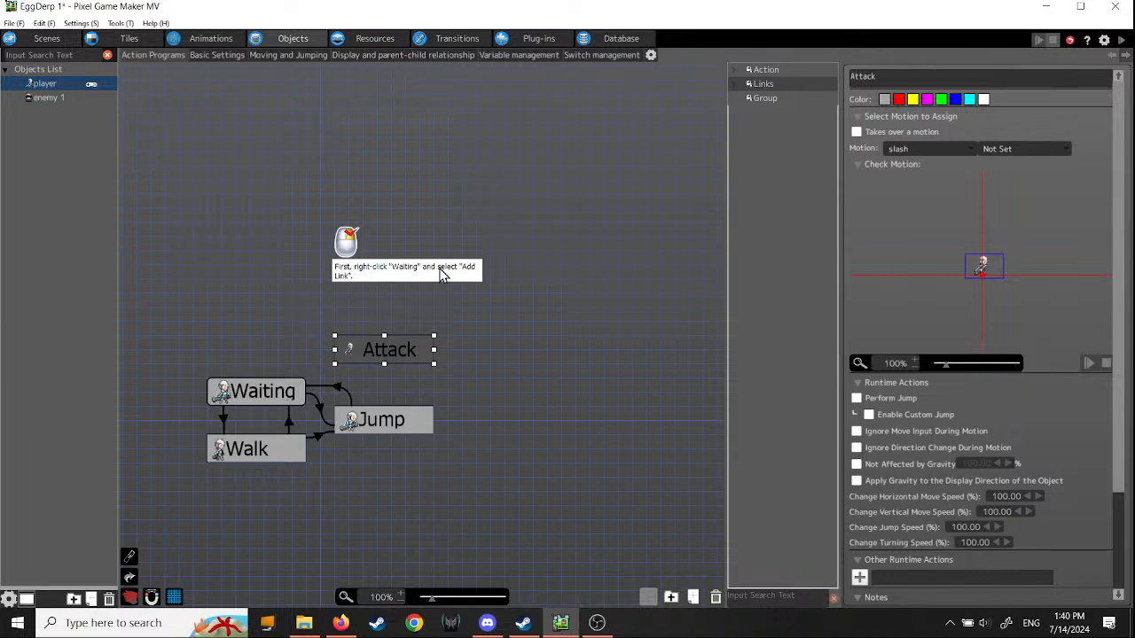
Step: Add a link from the Waiting action to the Attack action
right_click(280, 395)
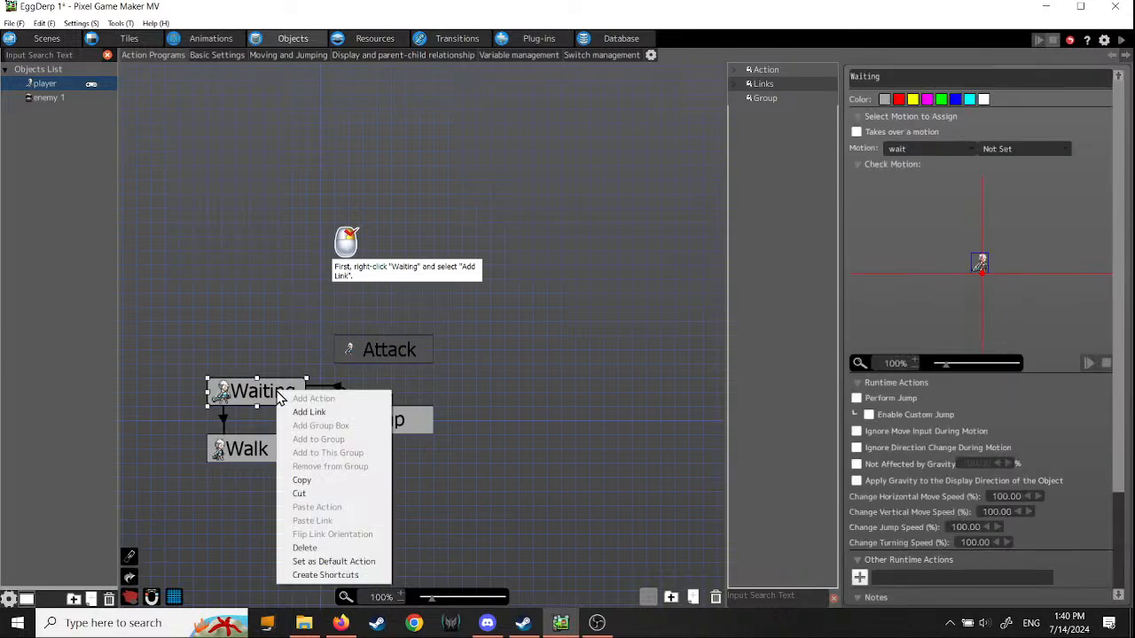
click(302, 413)
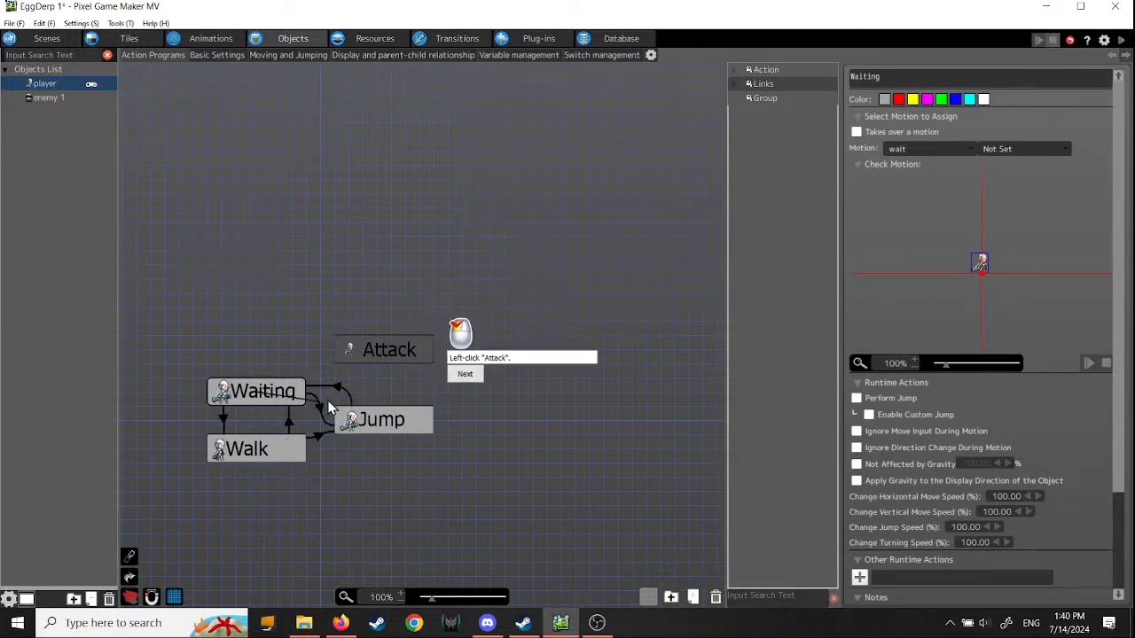
click(363, 352)
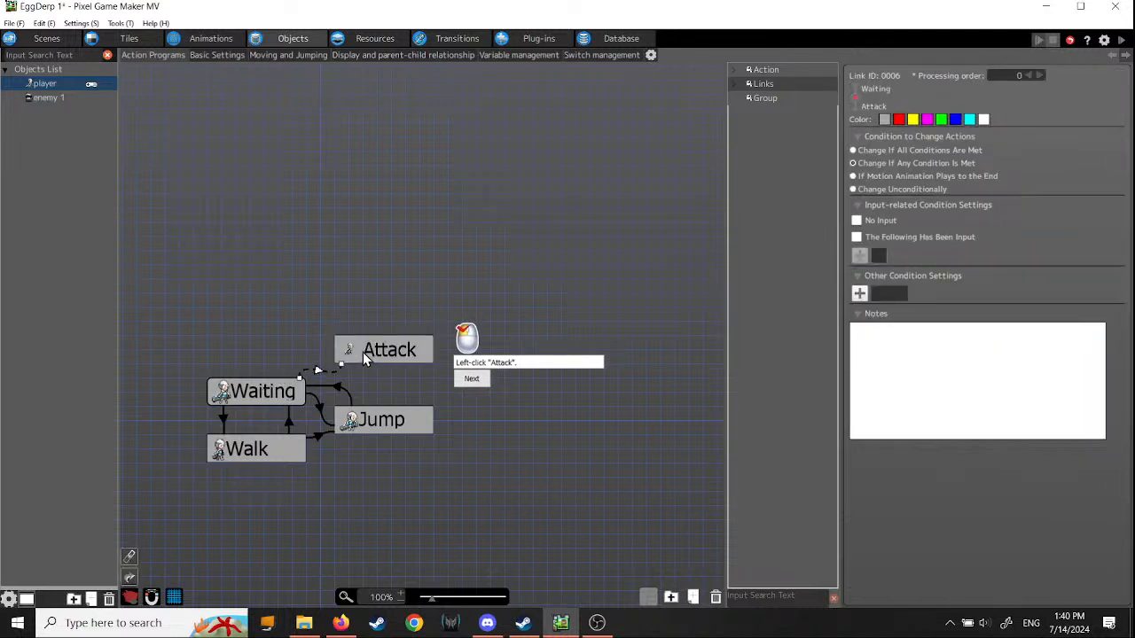
click(462, 381)
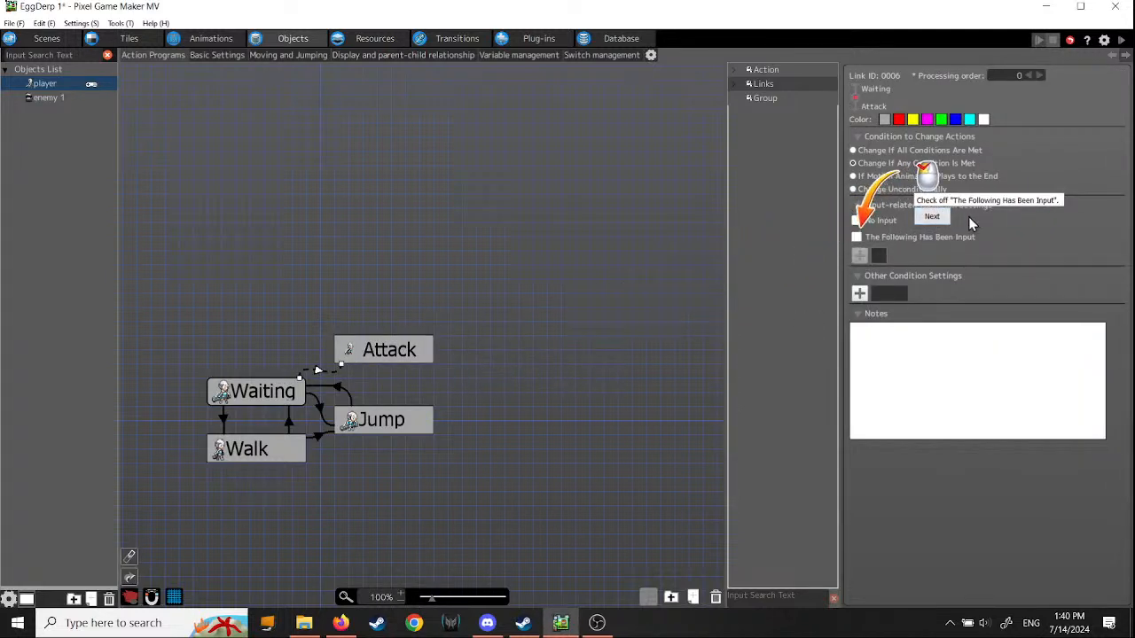
Step: Set the Waiting-to-Attack link's input condition to the X control key with the Pressed trigger type
click(857, 237)
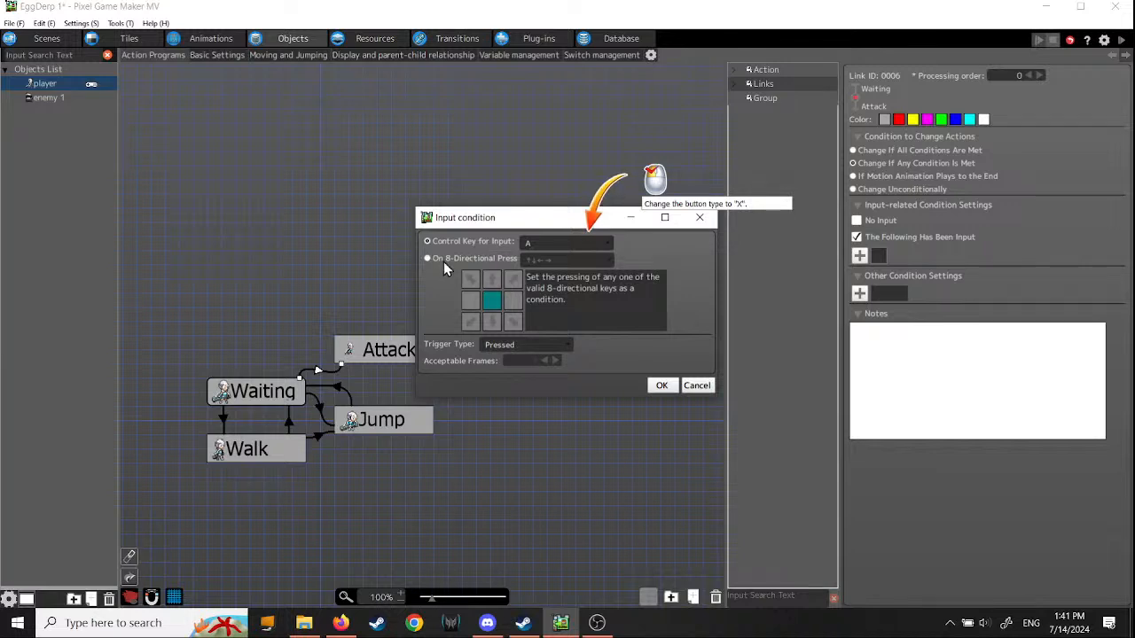
click(601, 244)
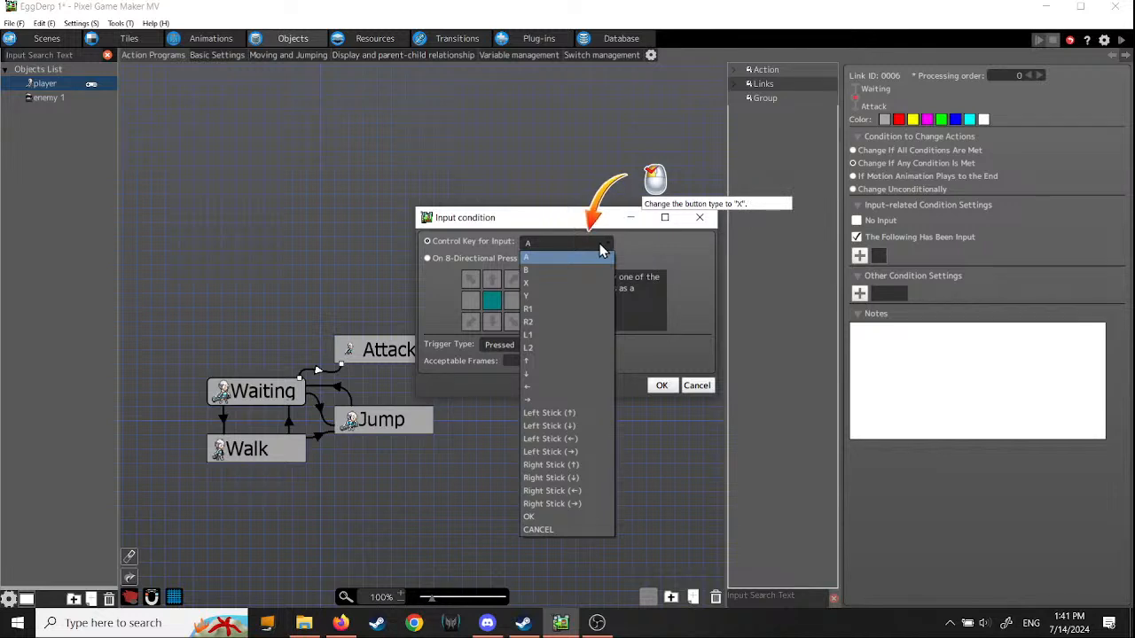
click(560, 282)
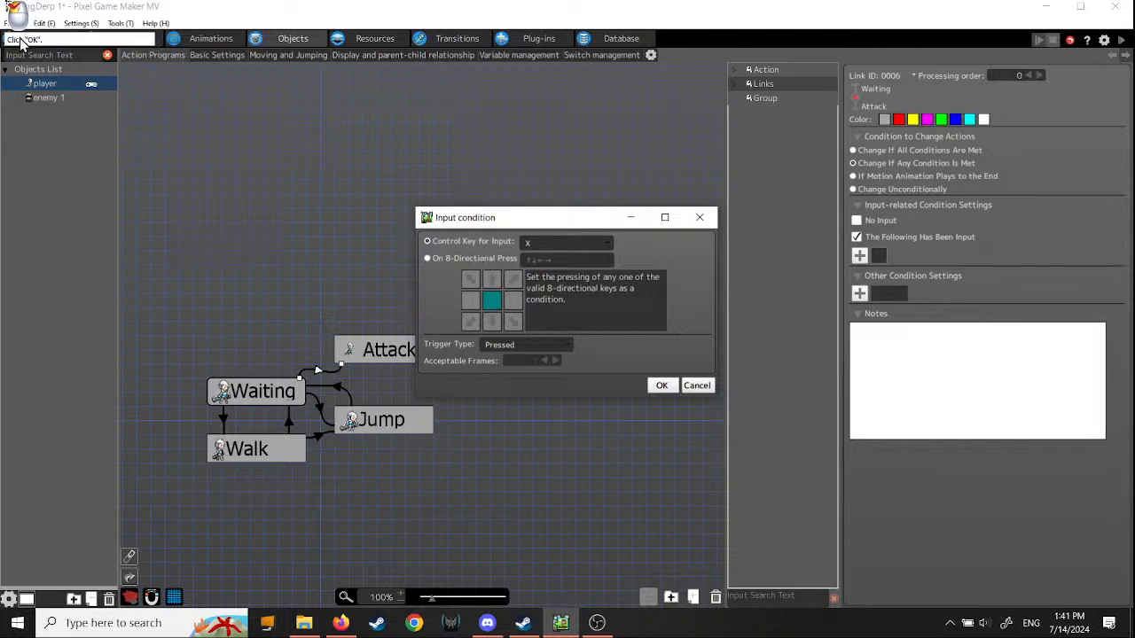
click(663, 387)
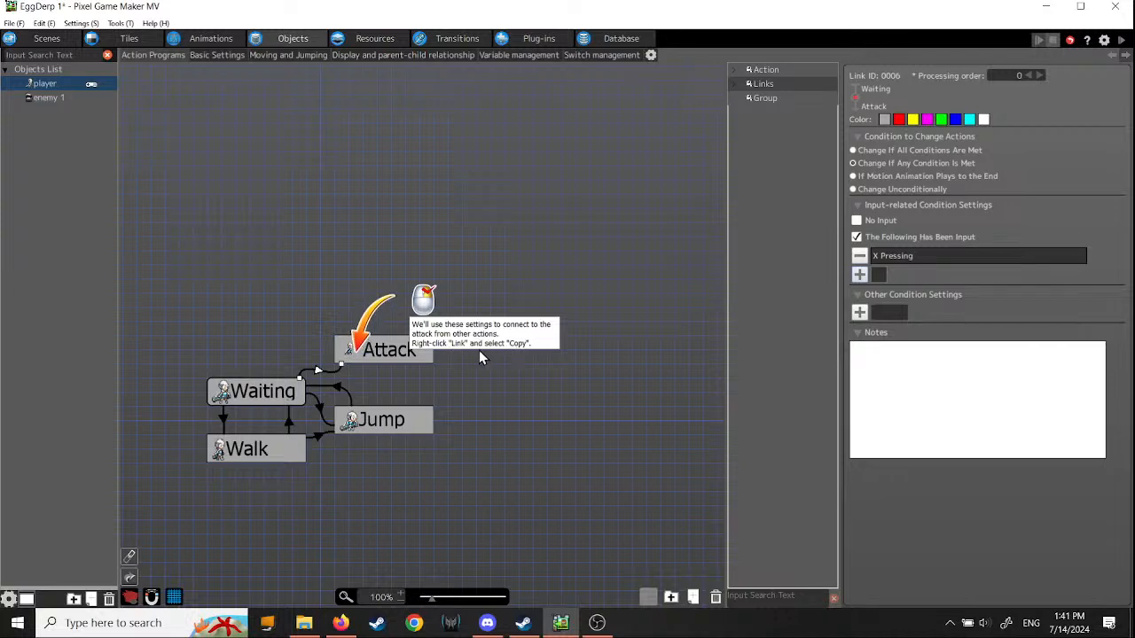
Step: Copy the Waiting-to-Attack link and paste it as a link from Jump to Attack
right_click(321, 376)
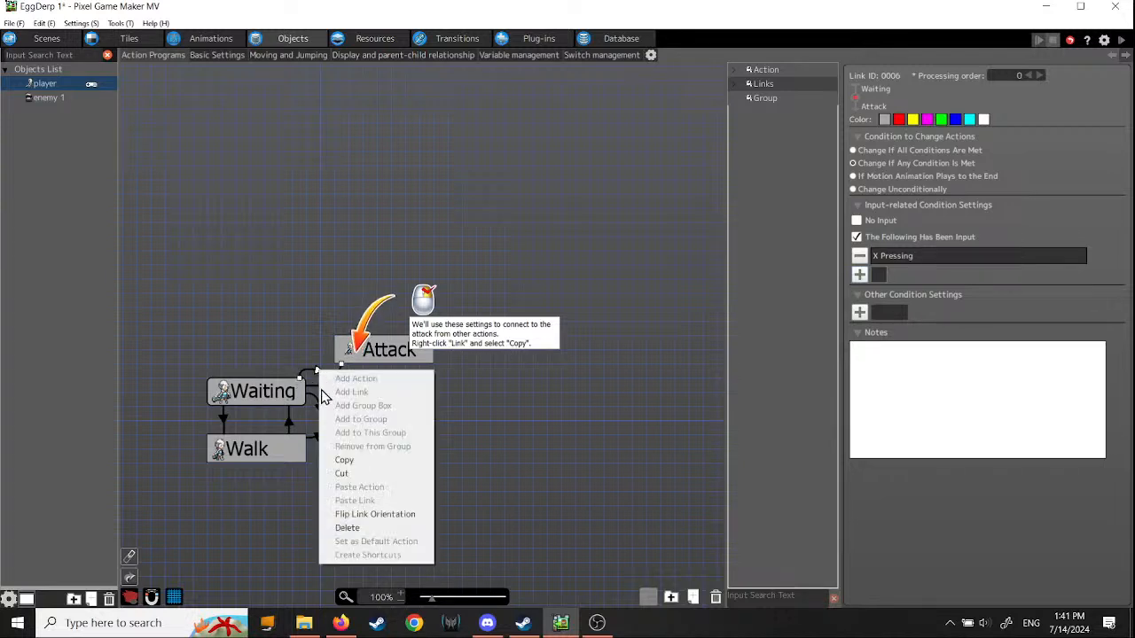
click(343, 461)
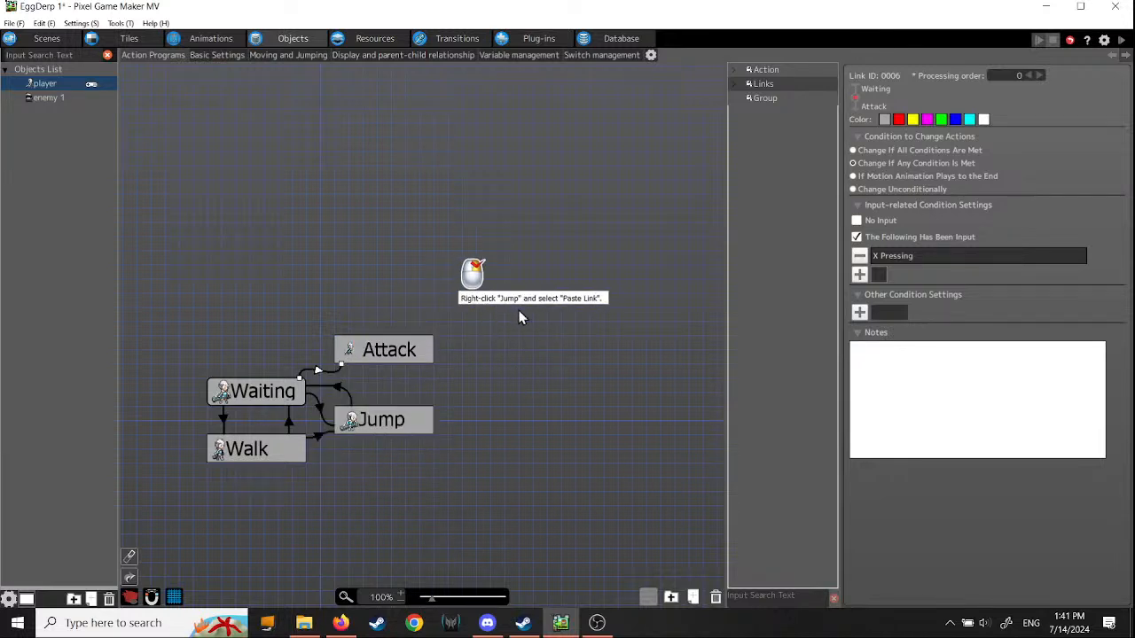
click(384, 419)
right_click(392, 424)
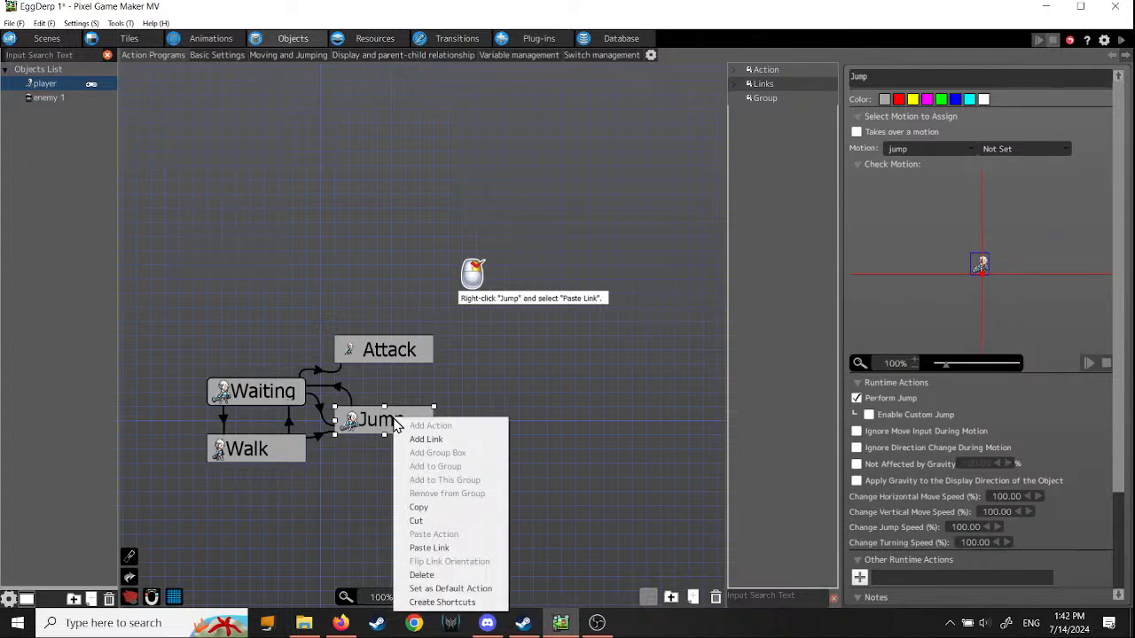
click(425, 548)
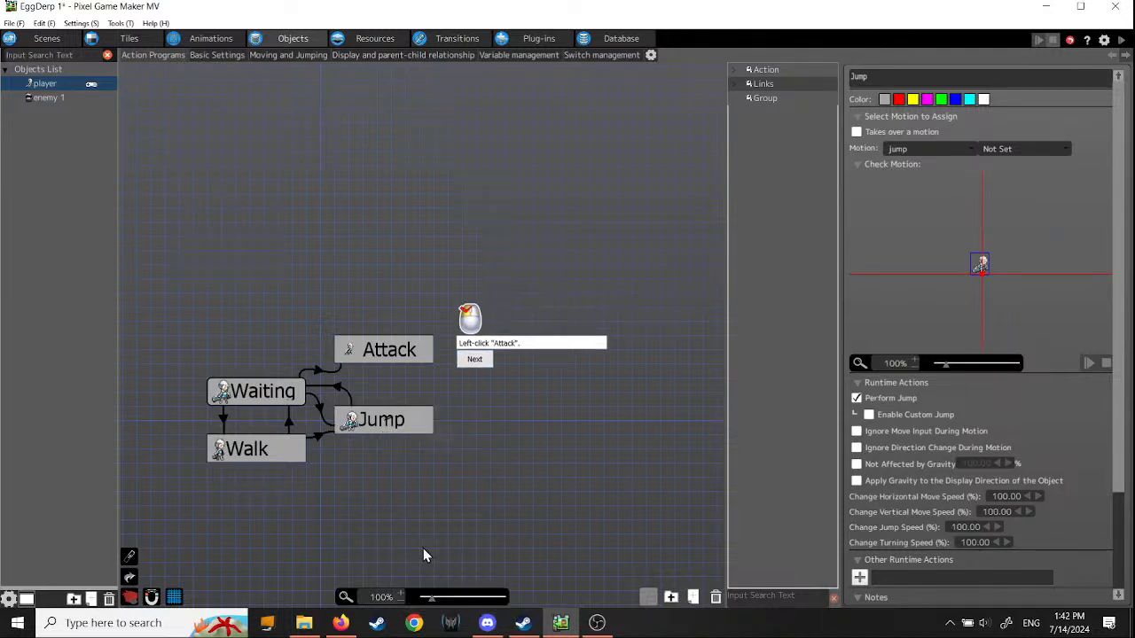
click(387, 352)
click(476, 379)
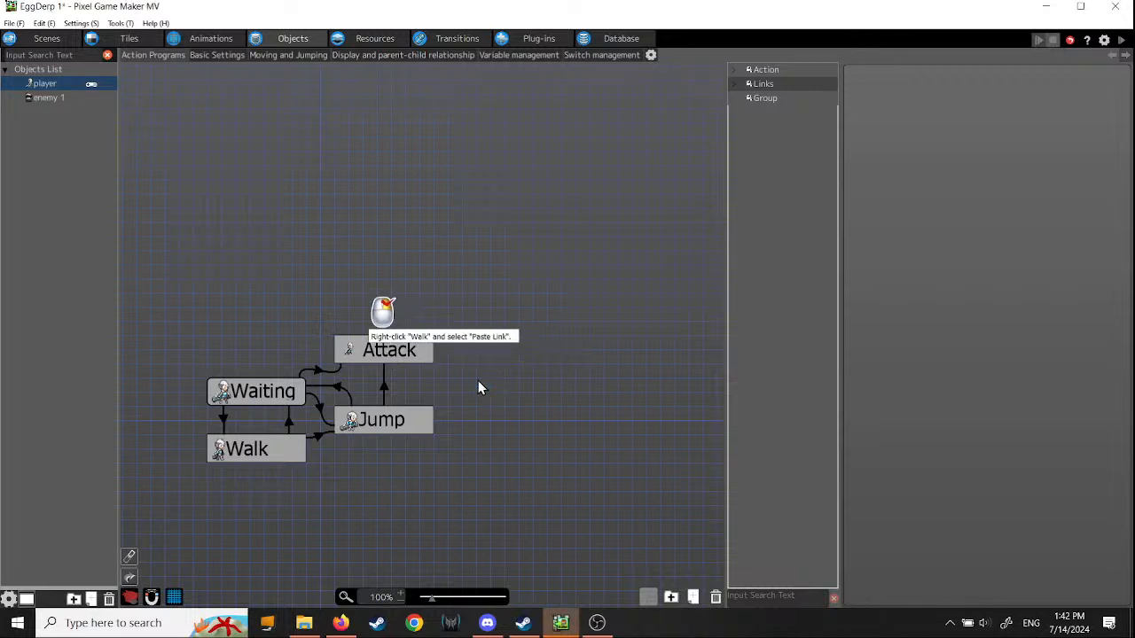
Step: Paste the copied link from the Walk action to the Attack action and advance the tutorial
click(278, 450)
right_click(280, 447)
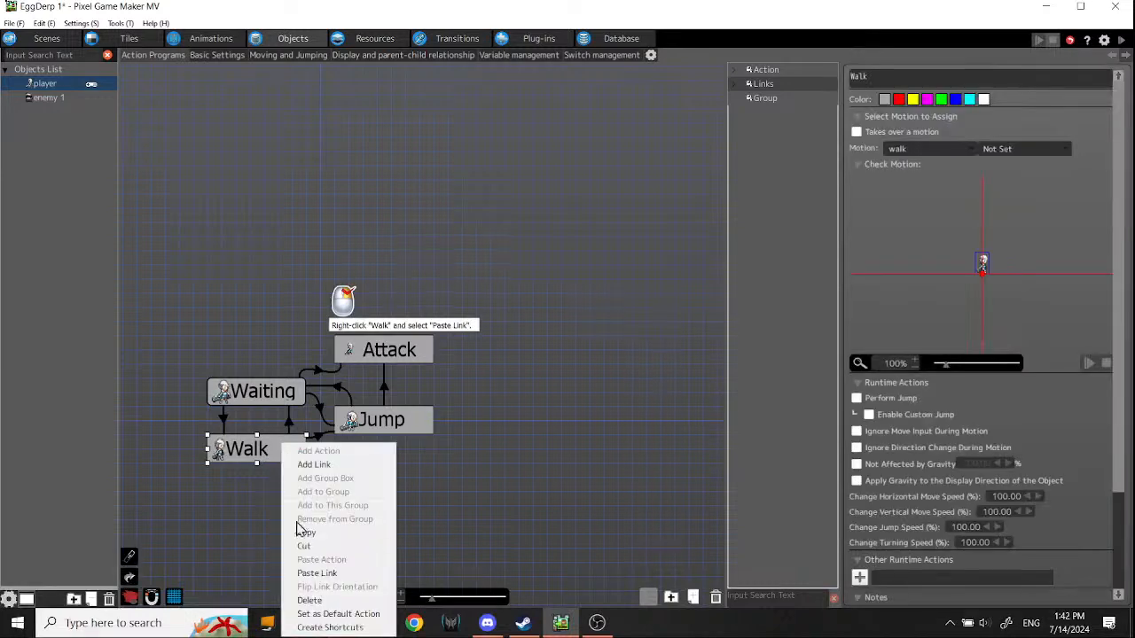
click(312, 574)
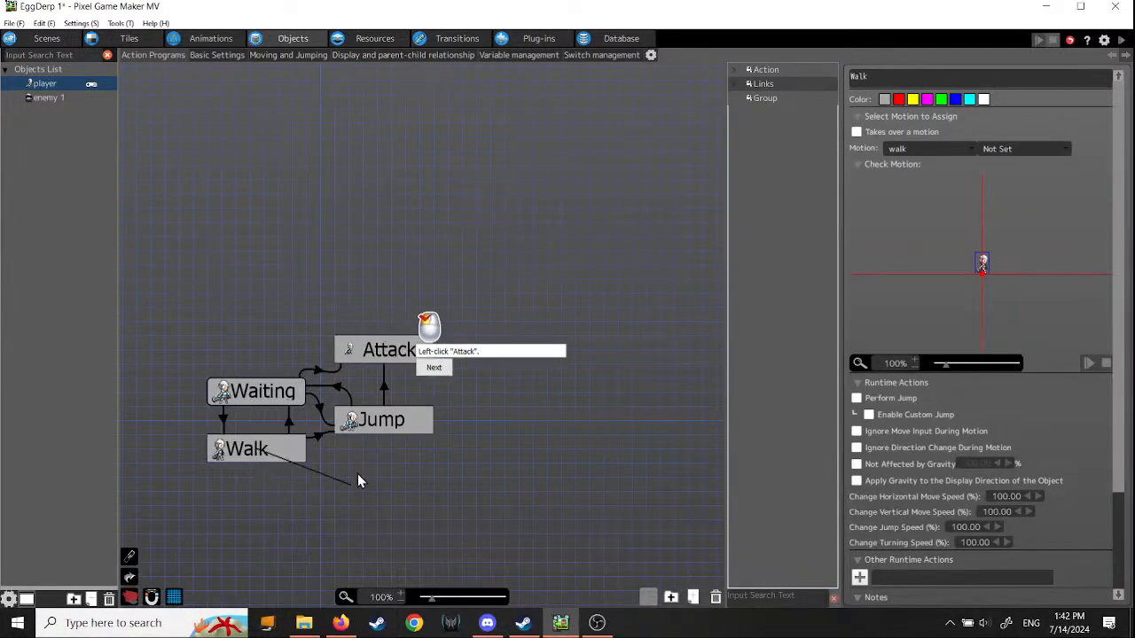
click(376, 354)
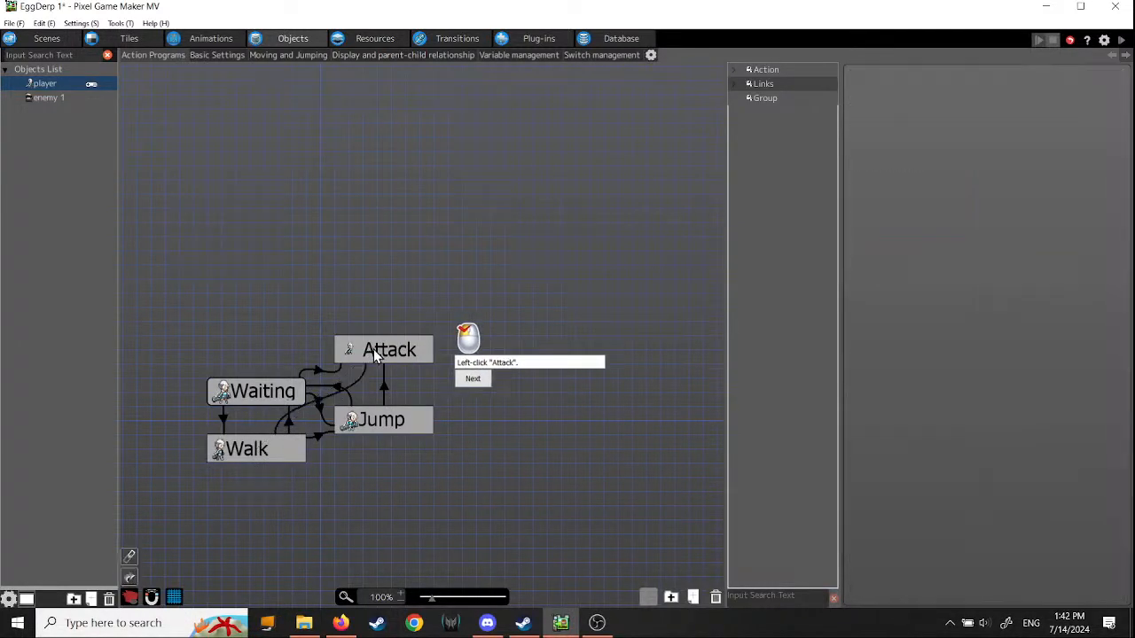
click(471, 380)
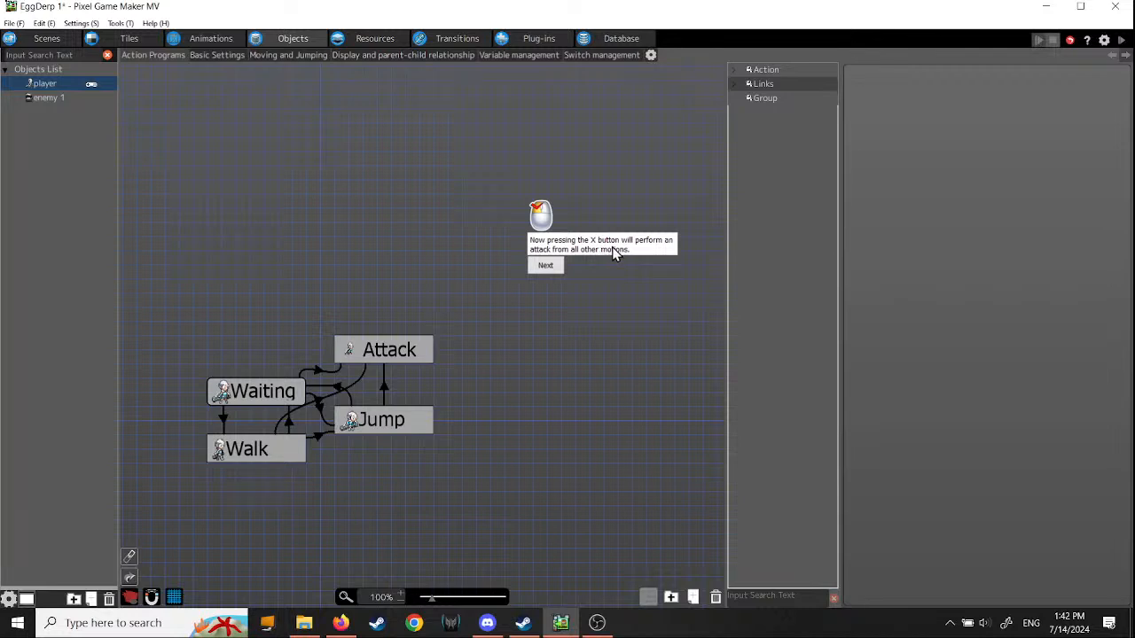
Step: Paste the copied link from the Attack action back to Waiting and advance the tutorial to the condition settings instruction
click(548, 266)
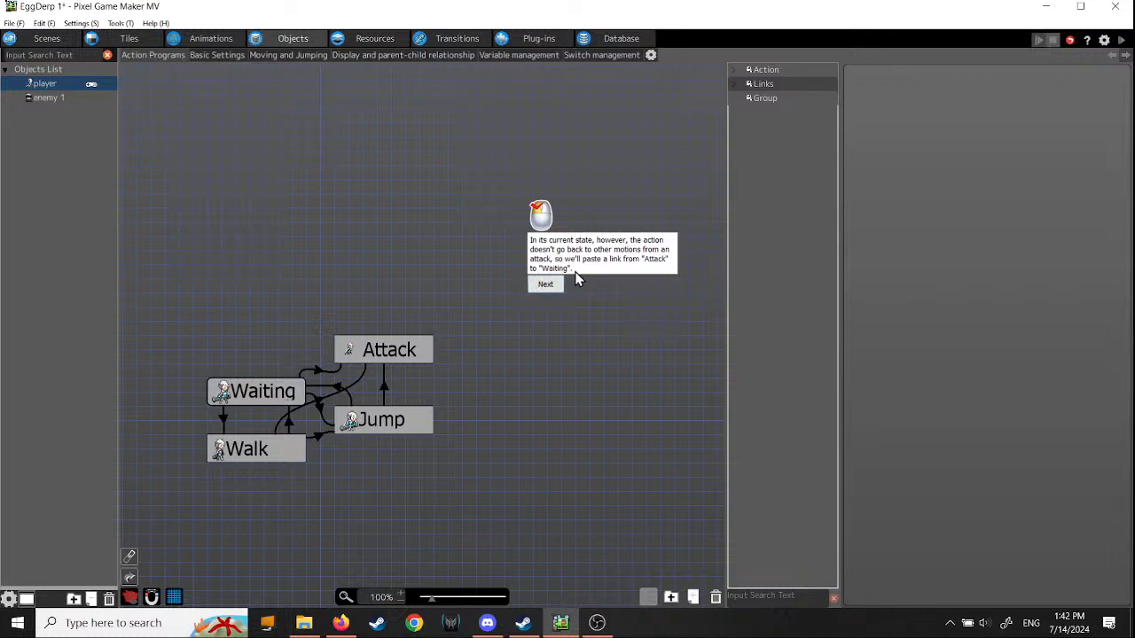
click(547, 286)
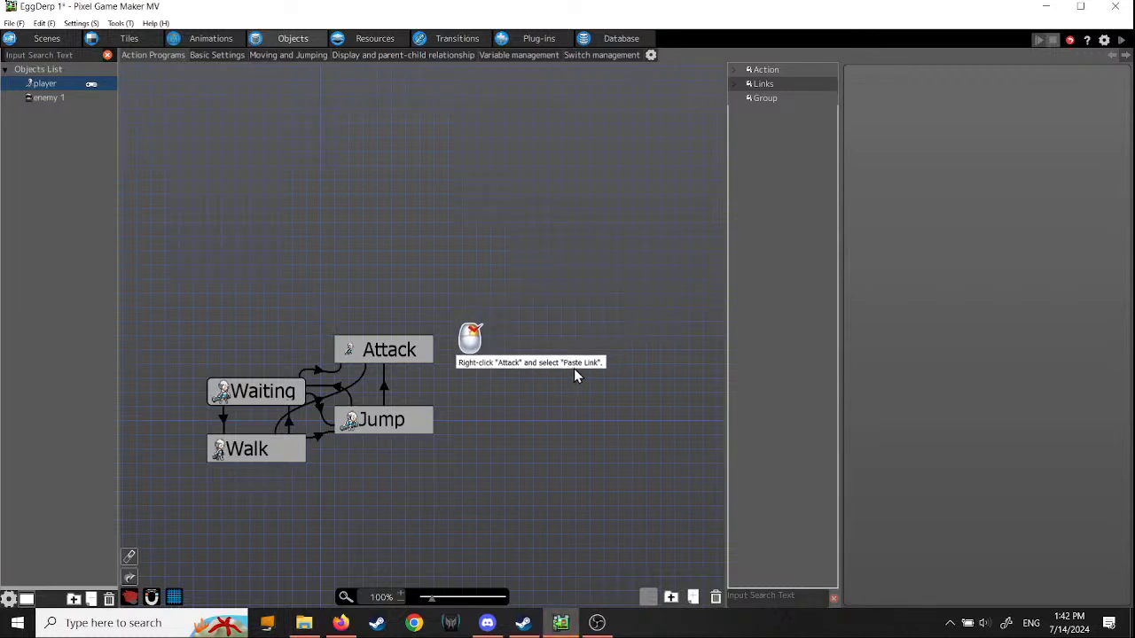
right_click(402, 355)
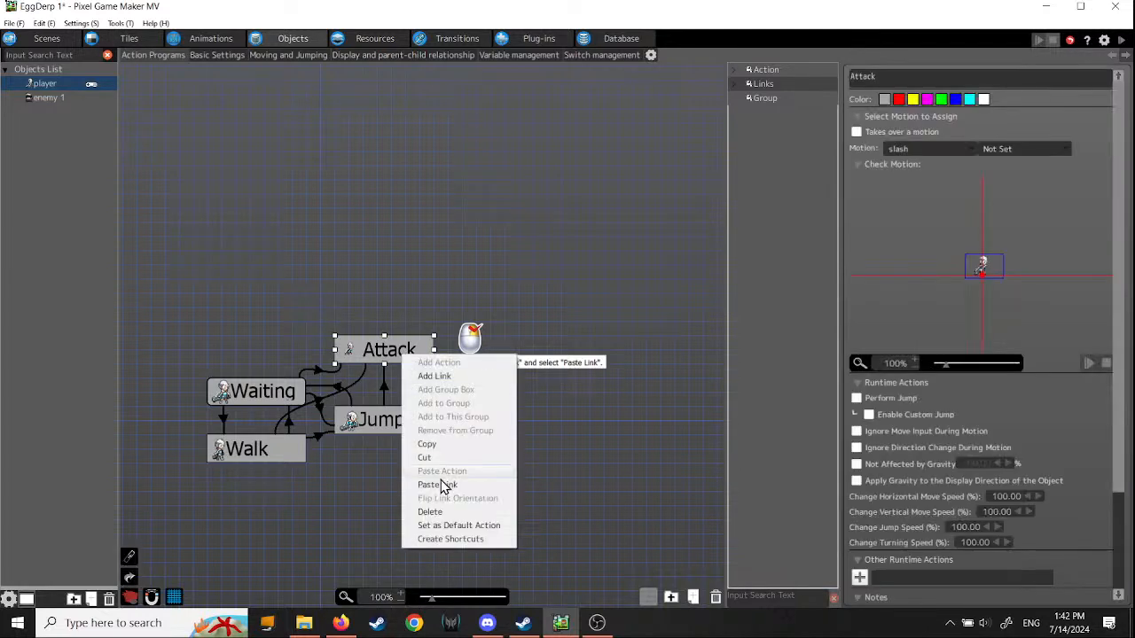
click(437, 485)
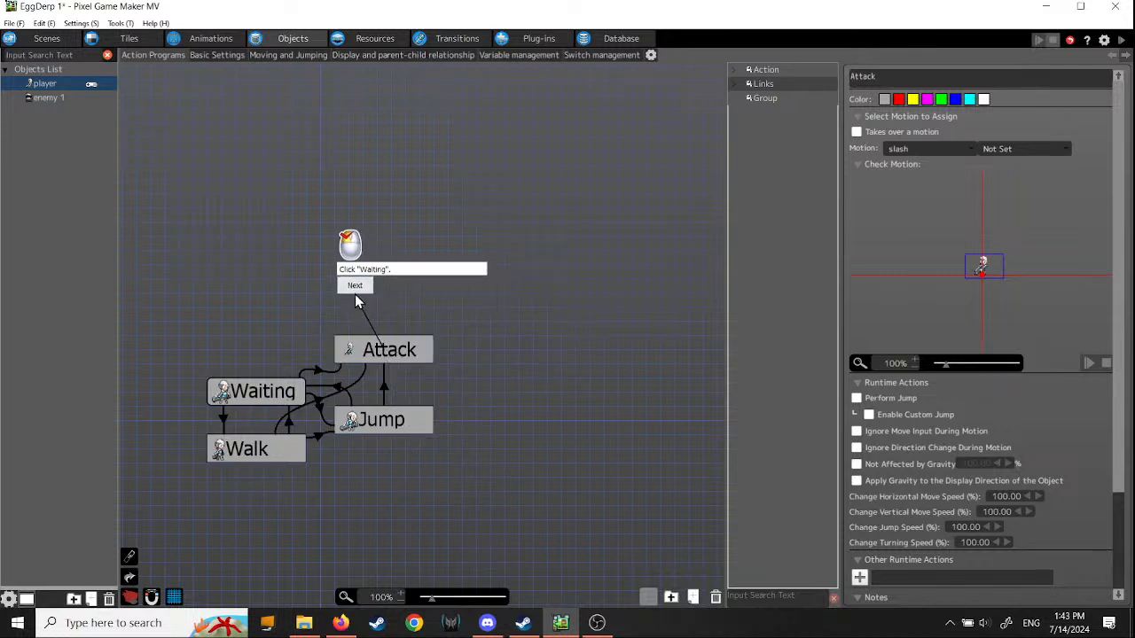
click(275, 396)
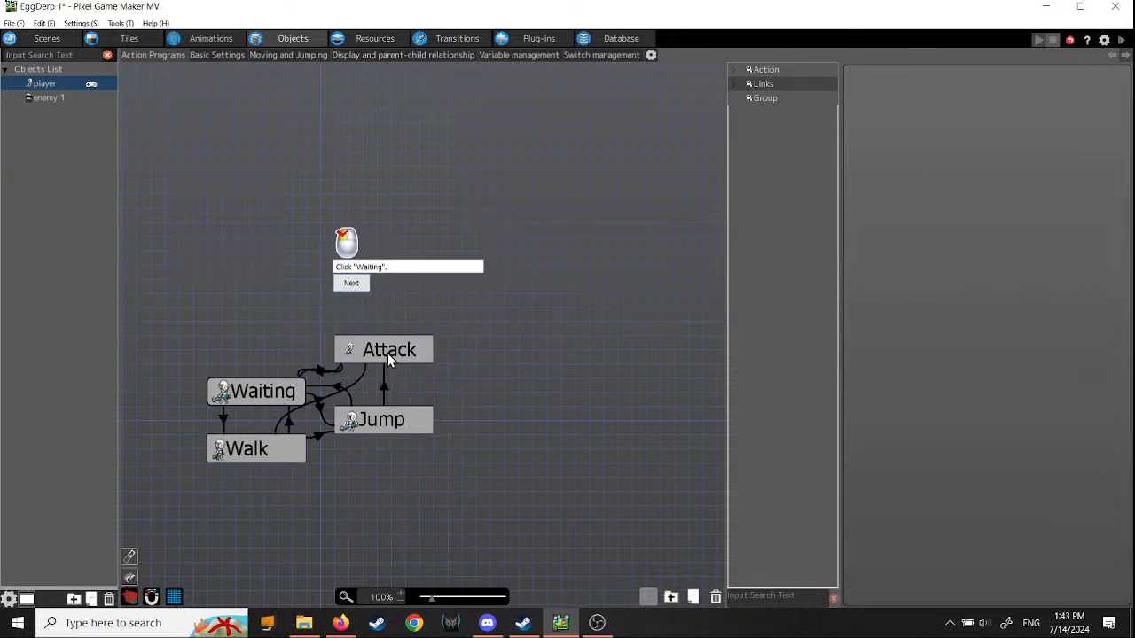
mouse_move(387, 353)
mouse_down()
mouse_move(349, 325)
mouse_move(314, 329)
mouse_move(422, 355)
mouse_move(417, 366)
mouse_move(390, 352)
mouse_move(392, 370)
mouse_move(392, 342)
mouse_move(393, 352)
mouse_up()
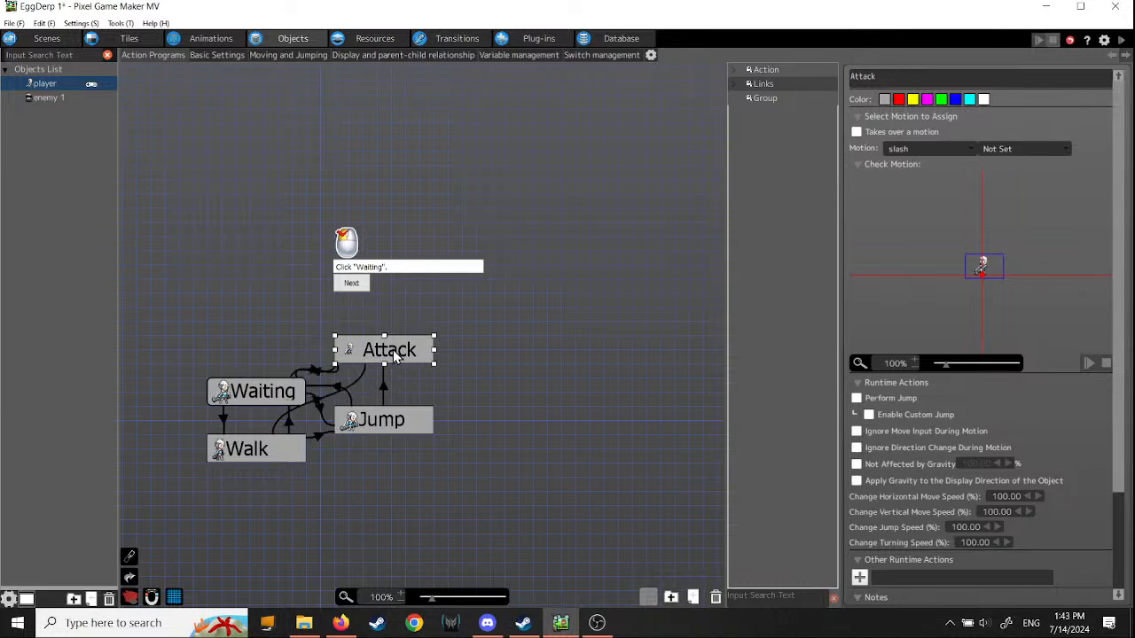
click(352, 285)
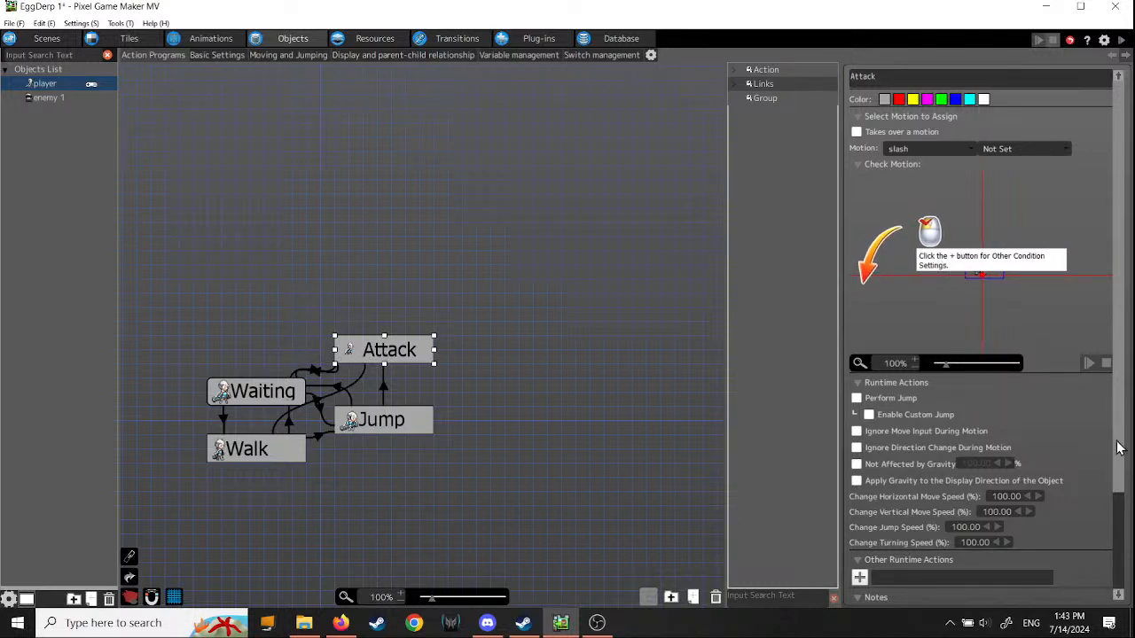
Step: Look through the Waiting and Attack actions' settings for the Other Condition Settings section
click(272, 396)
click(398, 355)
scroll(1119, 321, down, 3)
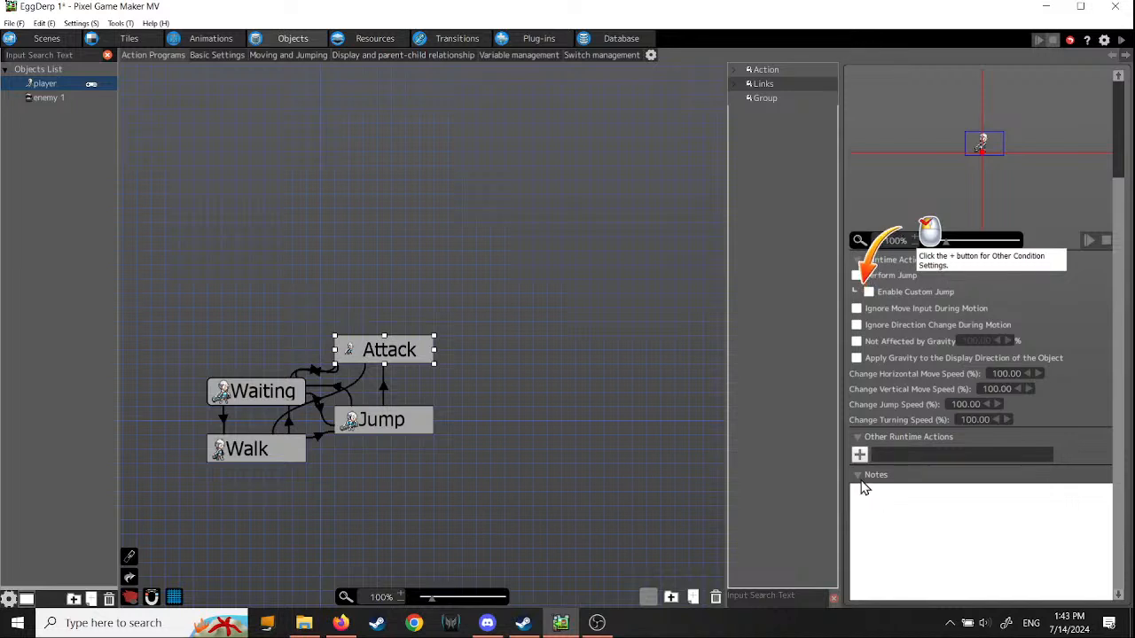
scroll(1119, 458, up, 3)
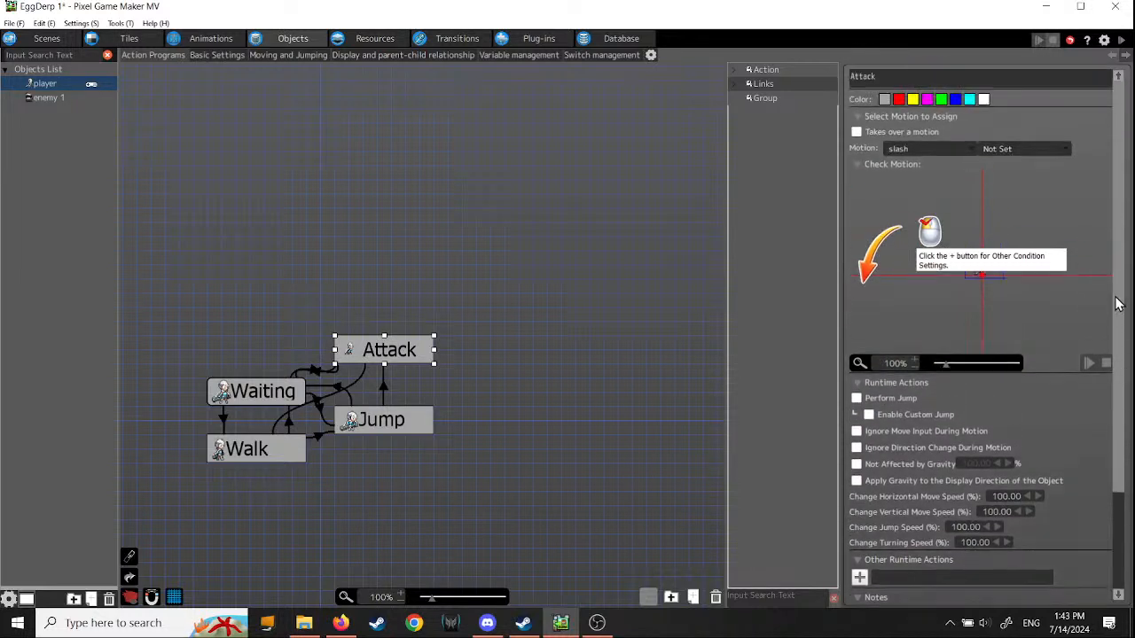
scroll(1126, 479, down, 3)
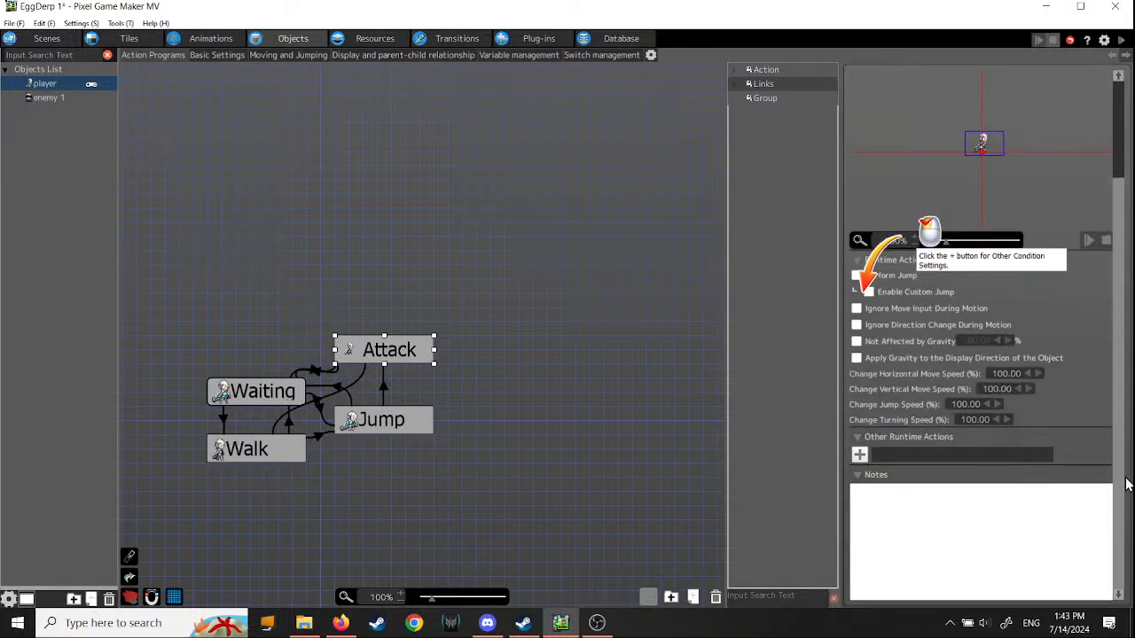
click(256, 394)
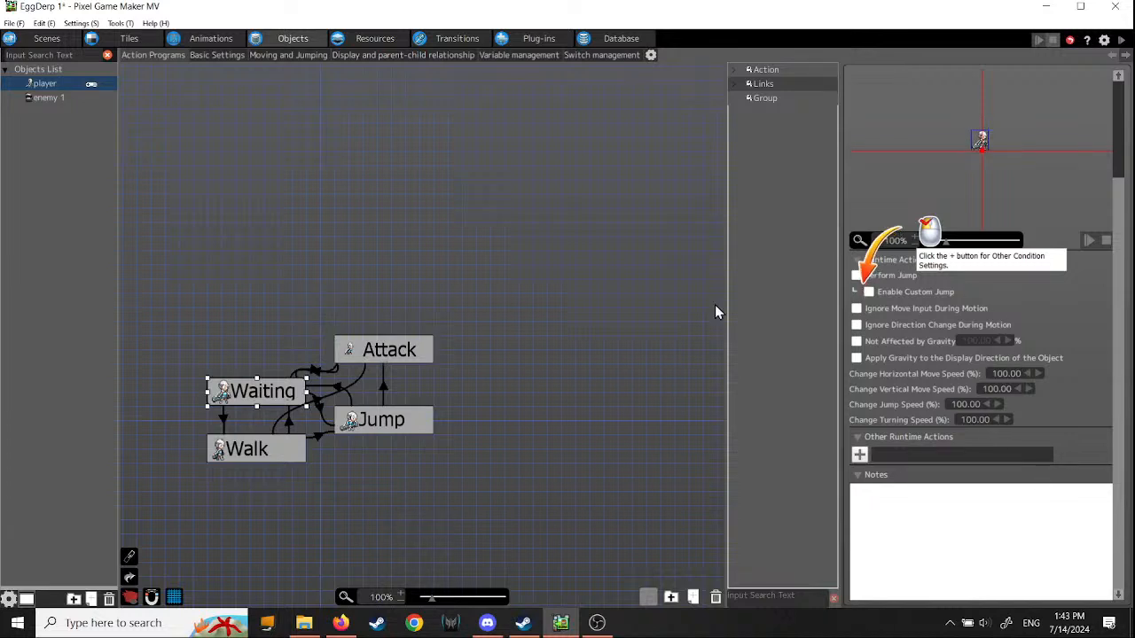
click(396, 353)
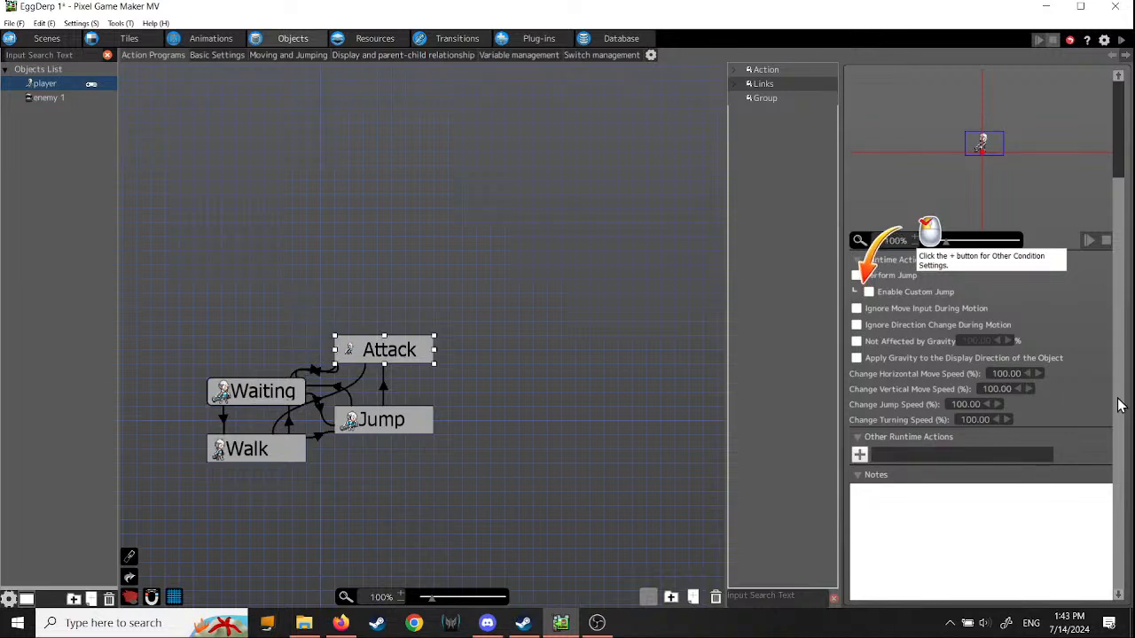
scroll(1117, 400, up, 3)
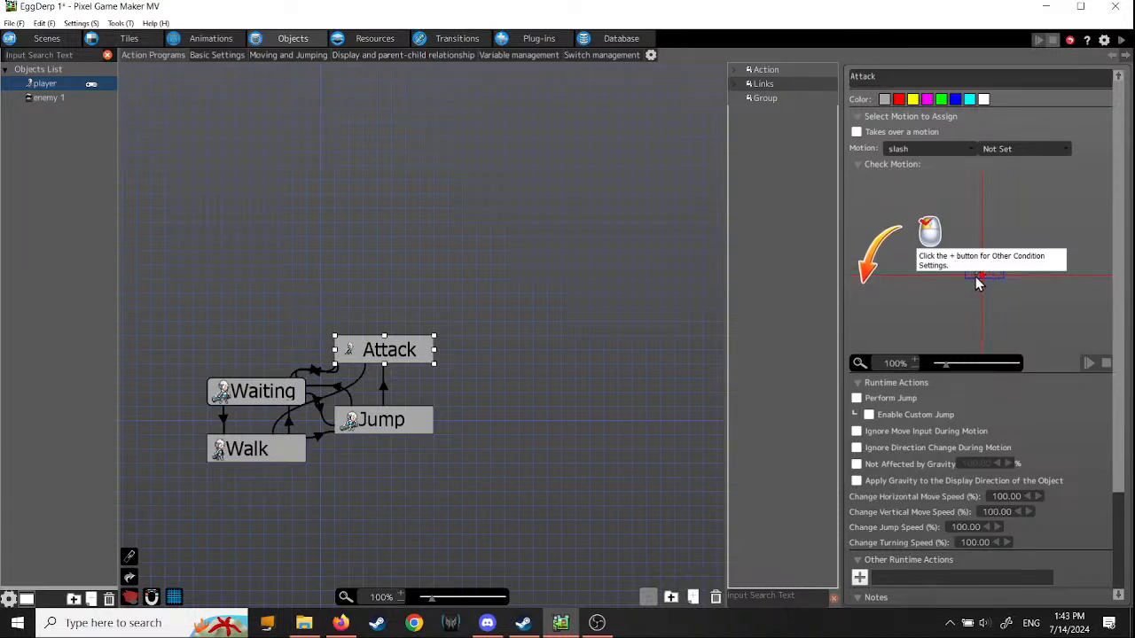
Step: Expand the player's action list and review the Attack action's full settings for Other Condition Settings
click(733, 69)
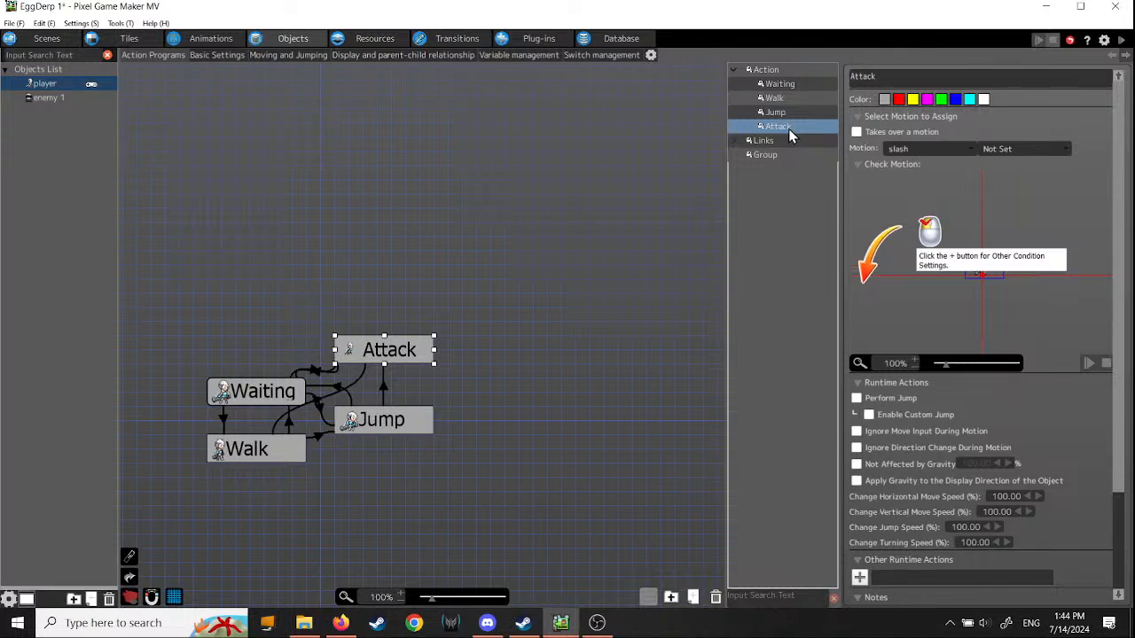
click(780, 69)
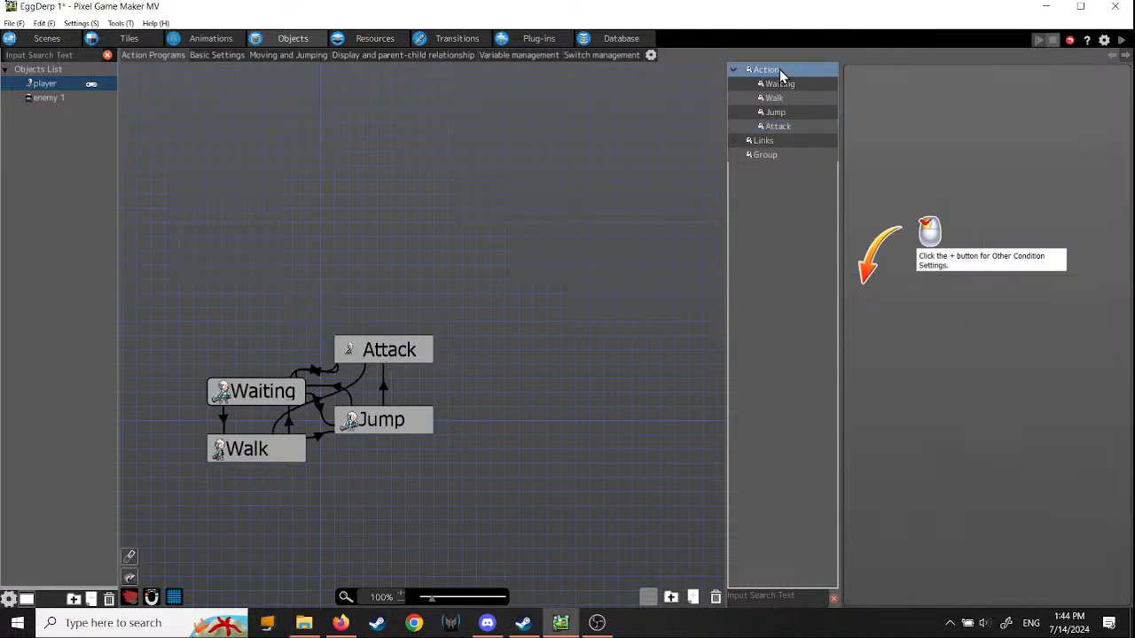
click(777, 127)
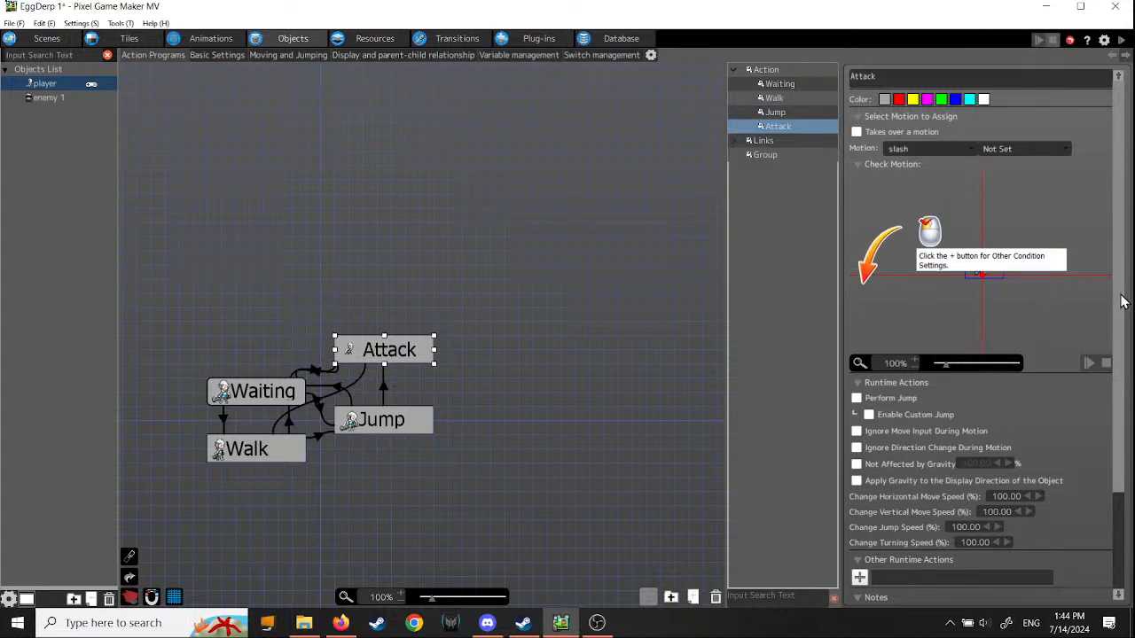
scroll(1121, 320, down, 2)
scroll(1121, 355, down, 1)
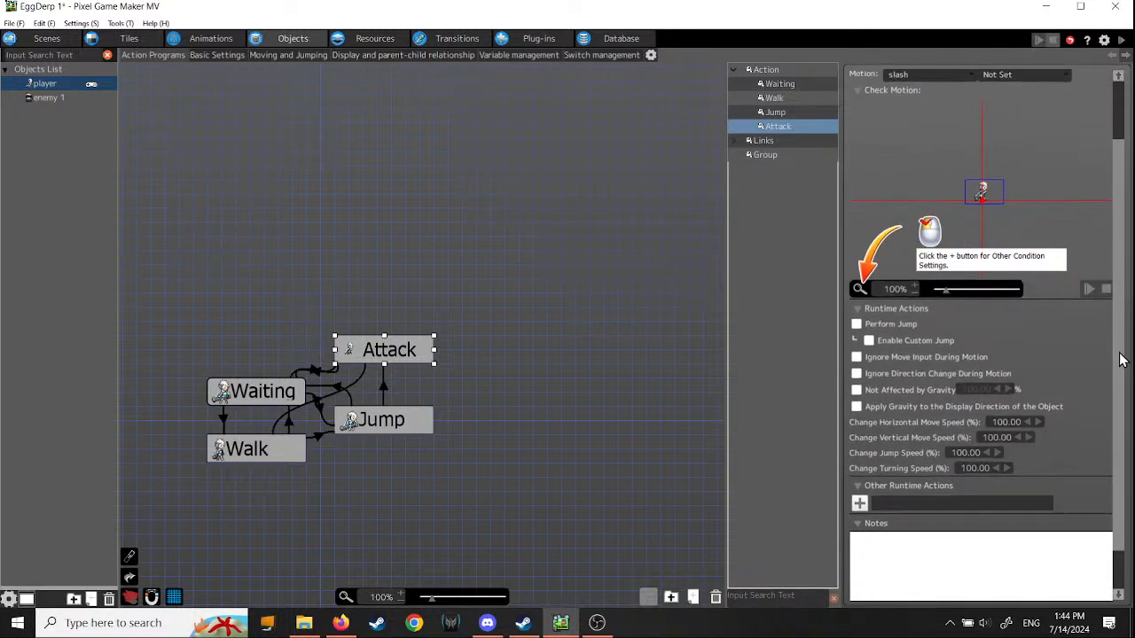
scroll(1124, 373, down, 1)
scroll(1124, 381, down, 1)
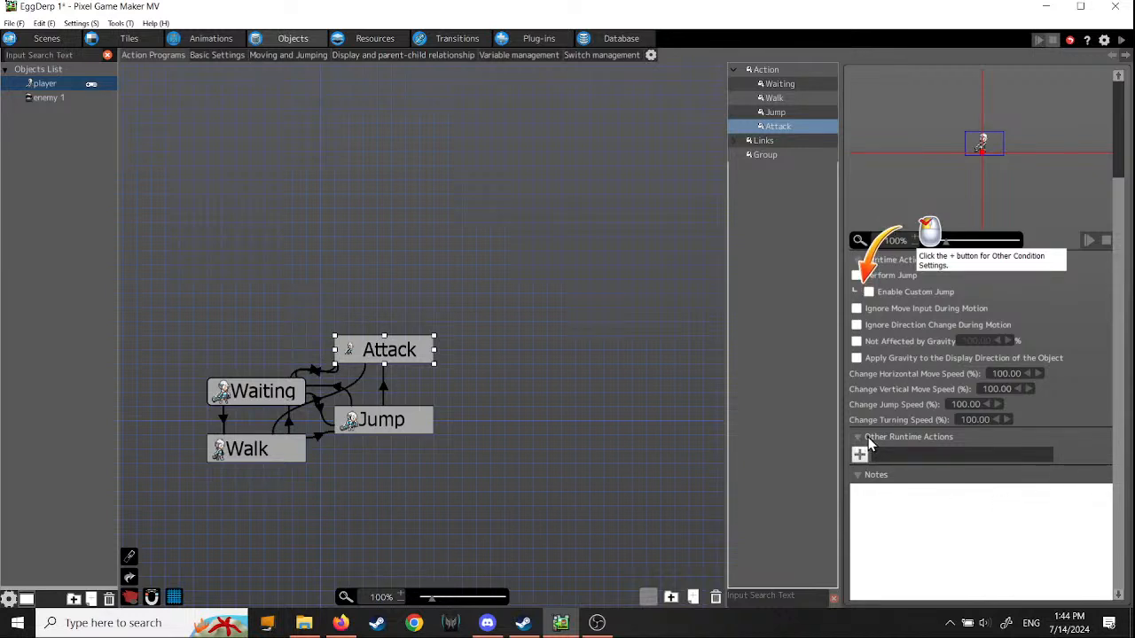
Step: Expand the player's link list and check which links belong to the Attack action, then collapse it
click(762, 142)
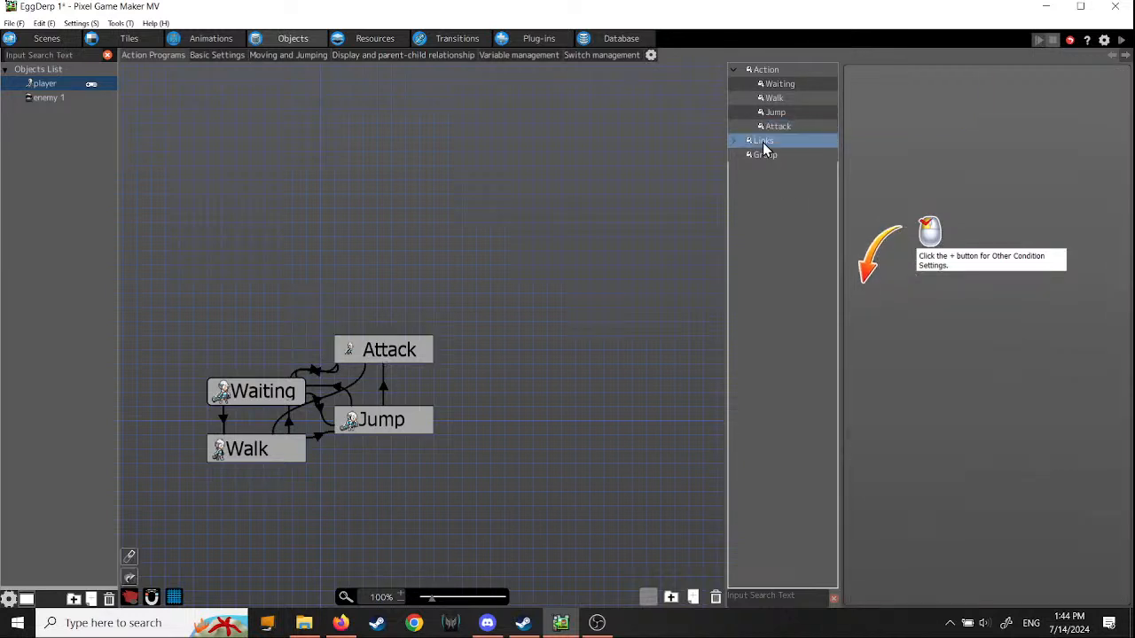
click(732, 141)
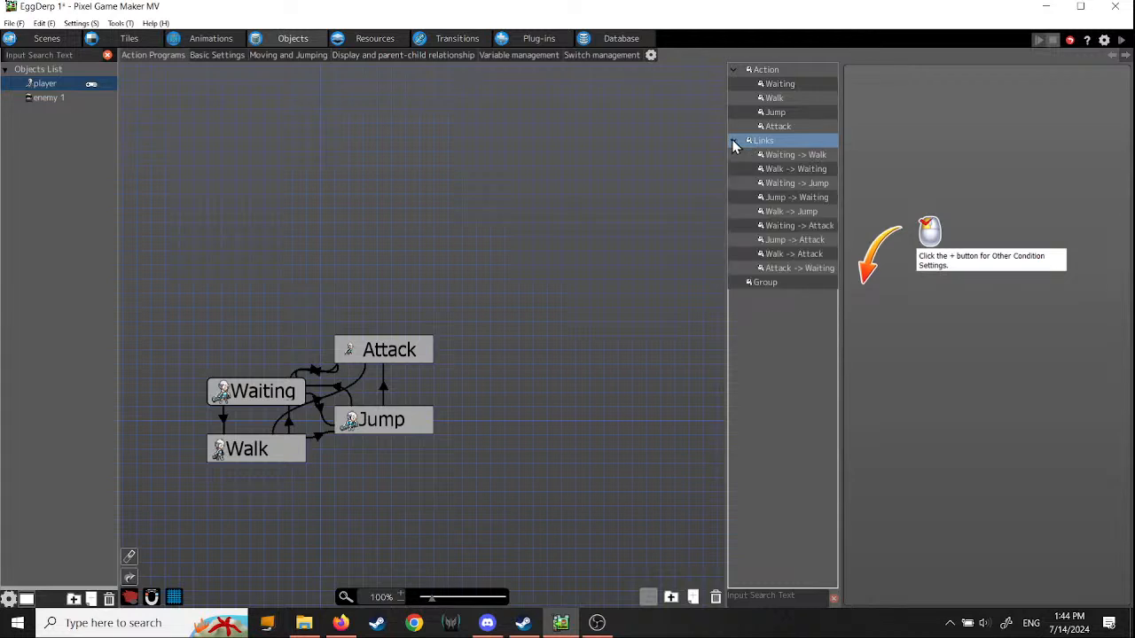
click(389, 356)
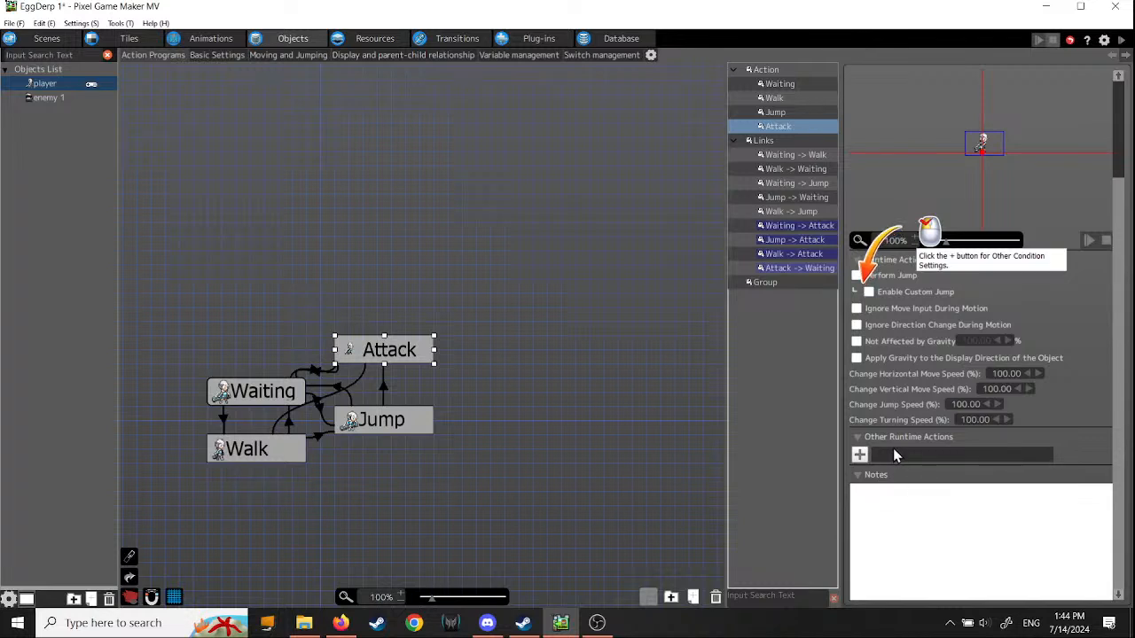
click(510, 399)
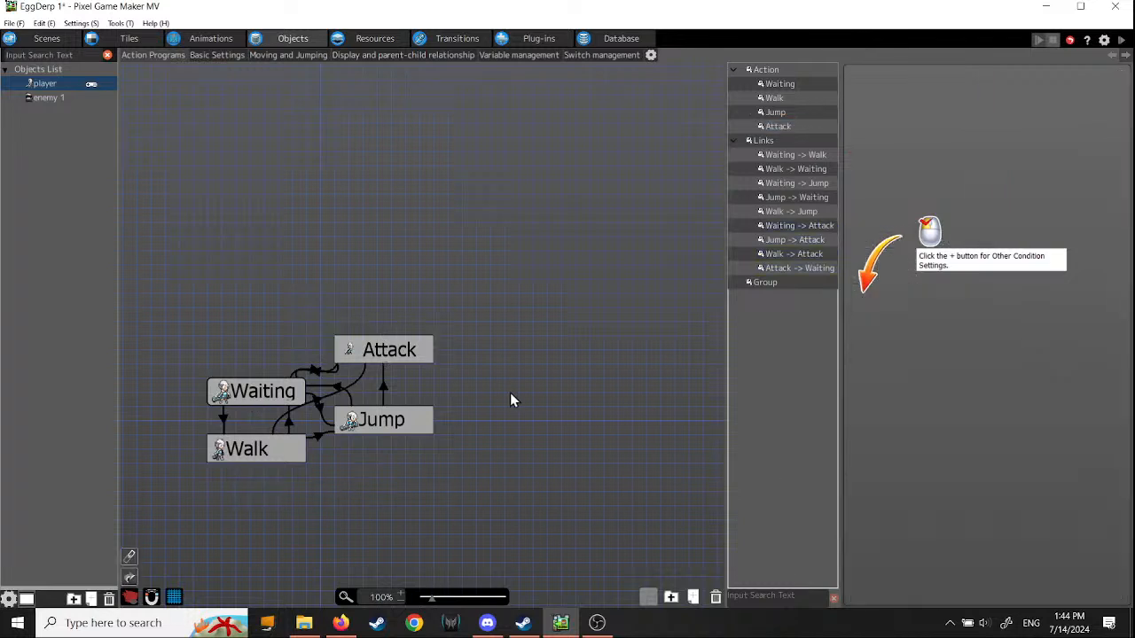
click(264, 392)
click(383, 353)
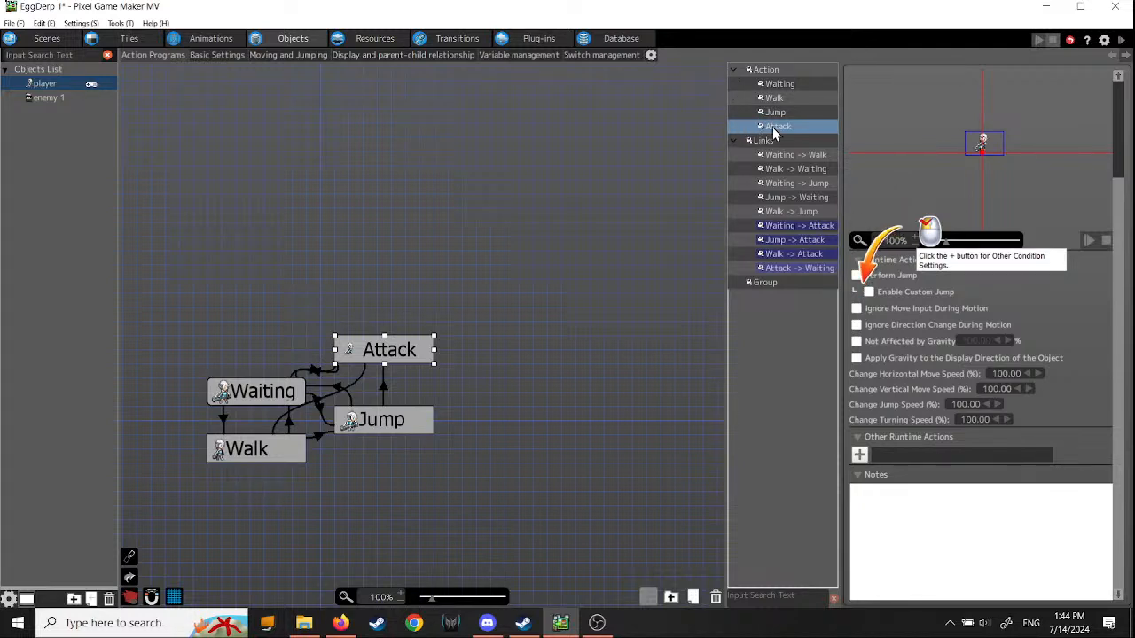
click(734, 141)
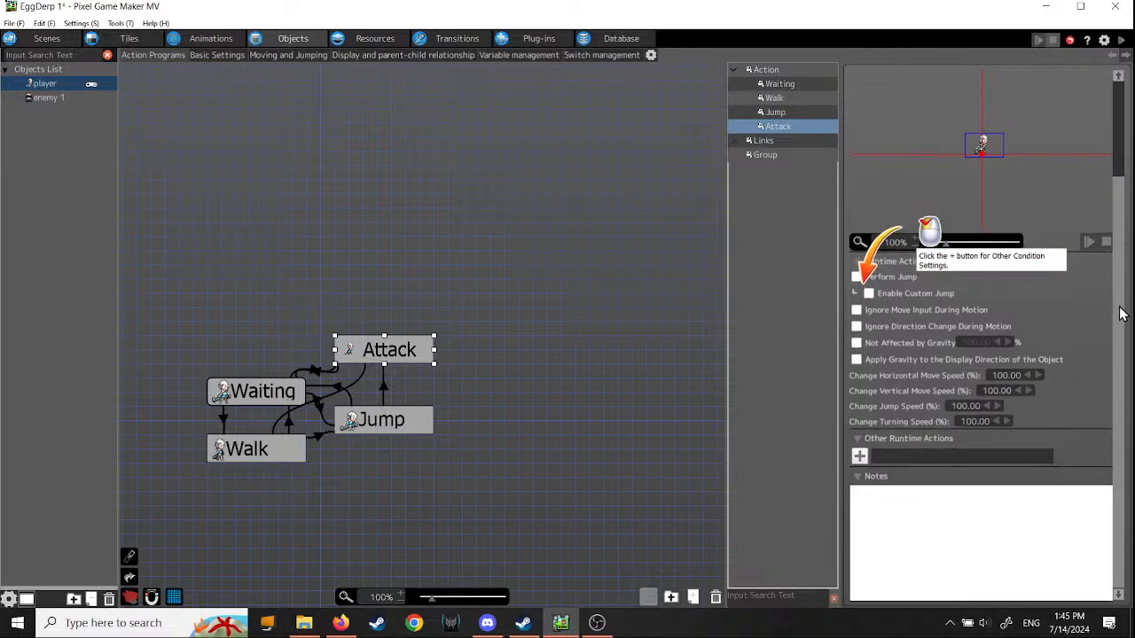
Step: Inspect the Other Runtime Actions available for the Attack action and close the dialog without adding one
scroll(1115, 253, up, 3)
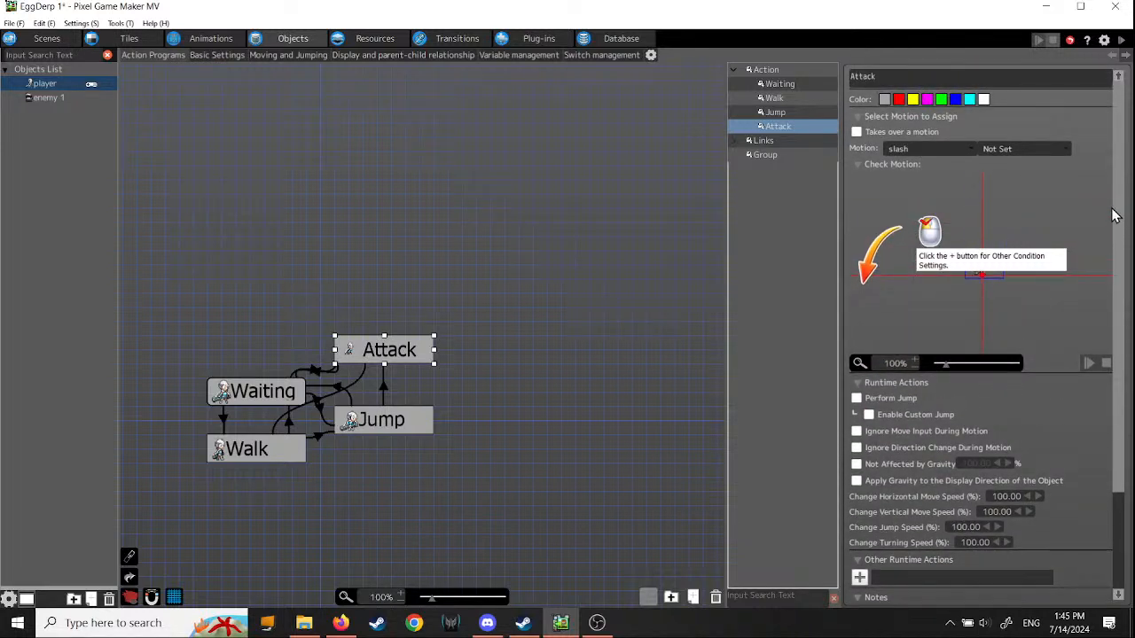
scroll(1120, 230, down, 2)
scroll(1128, 250, down, 1)
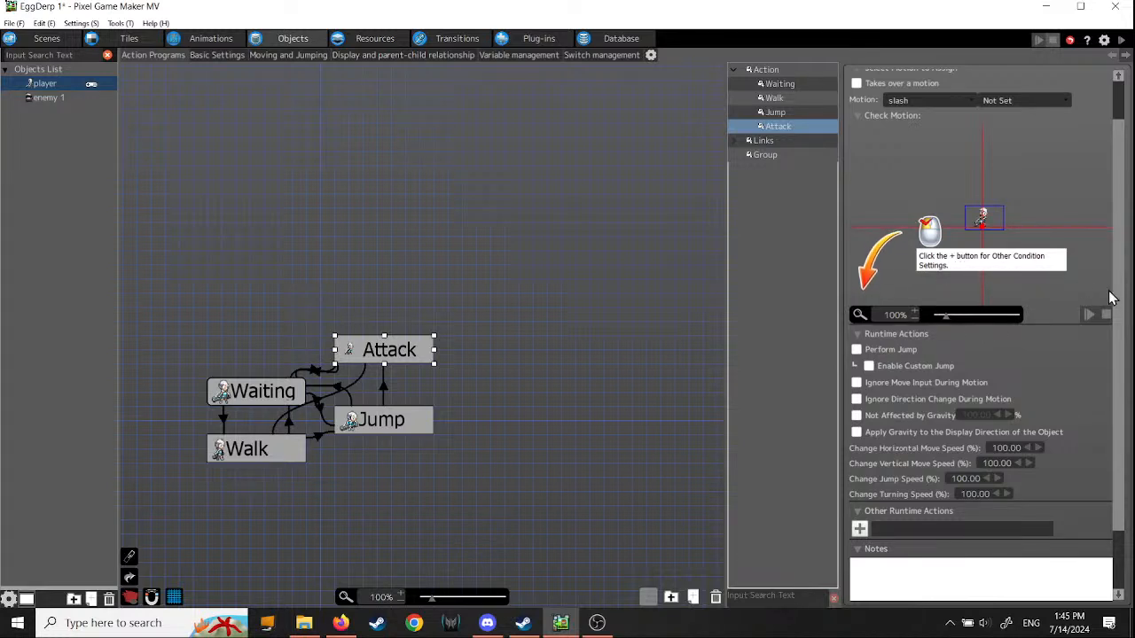
scroll(1115, 441, down, 2)
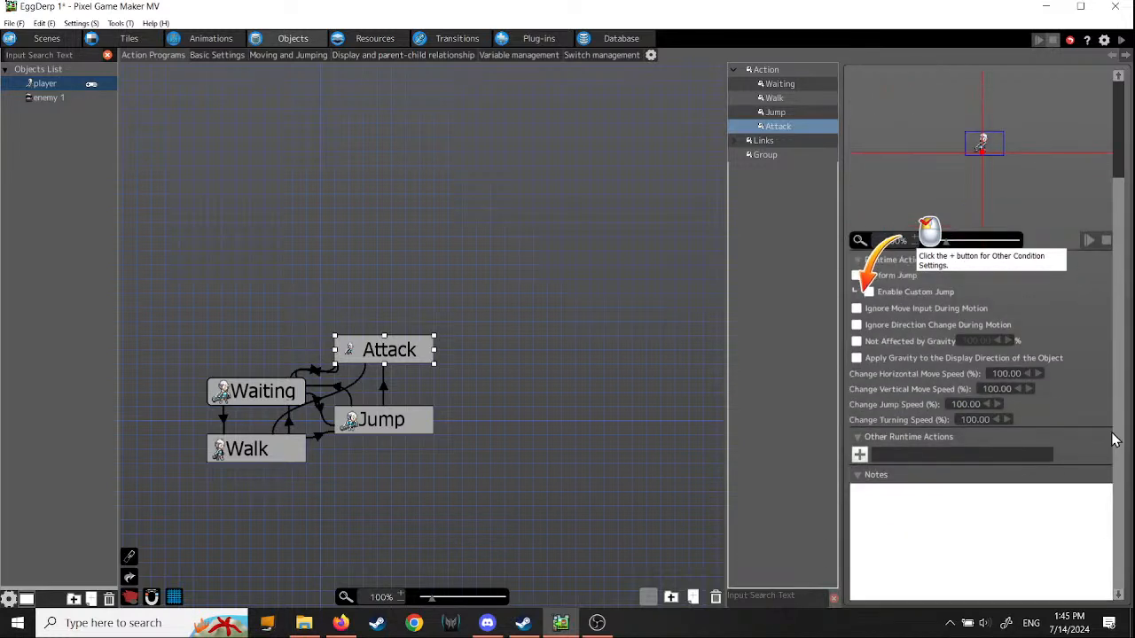
click(860, 456)
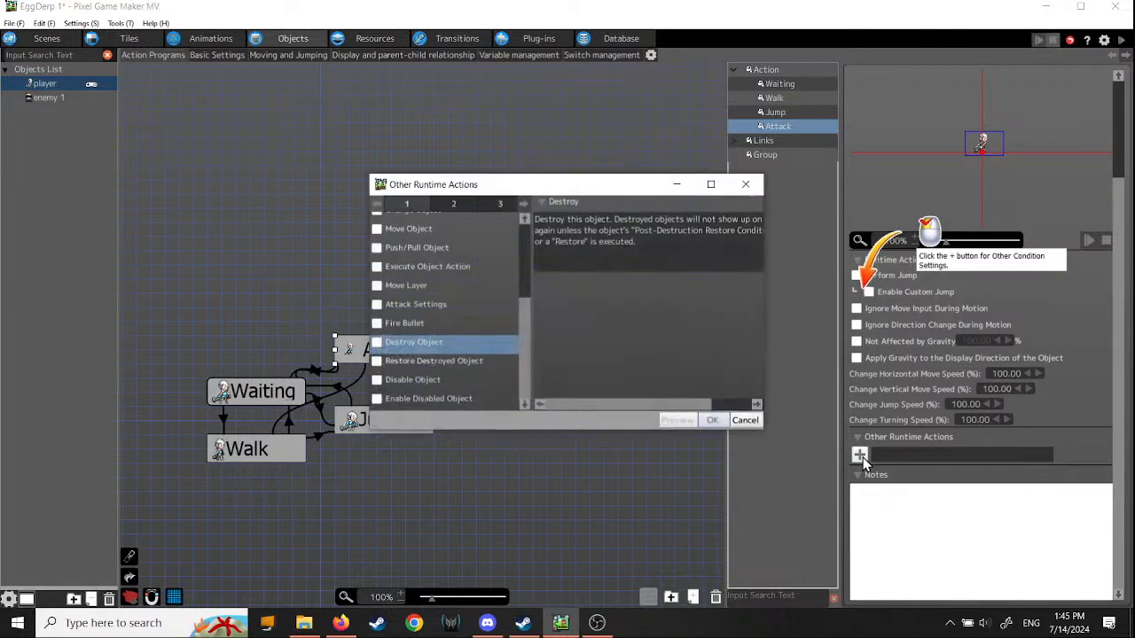
click(745, 187)
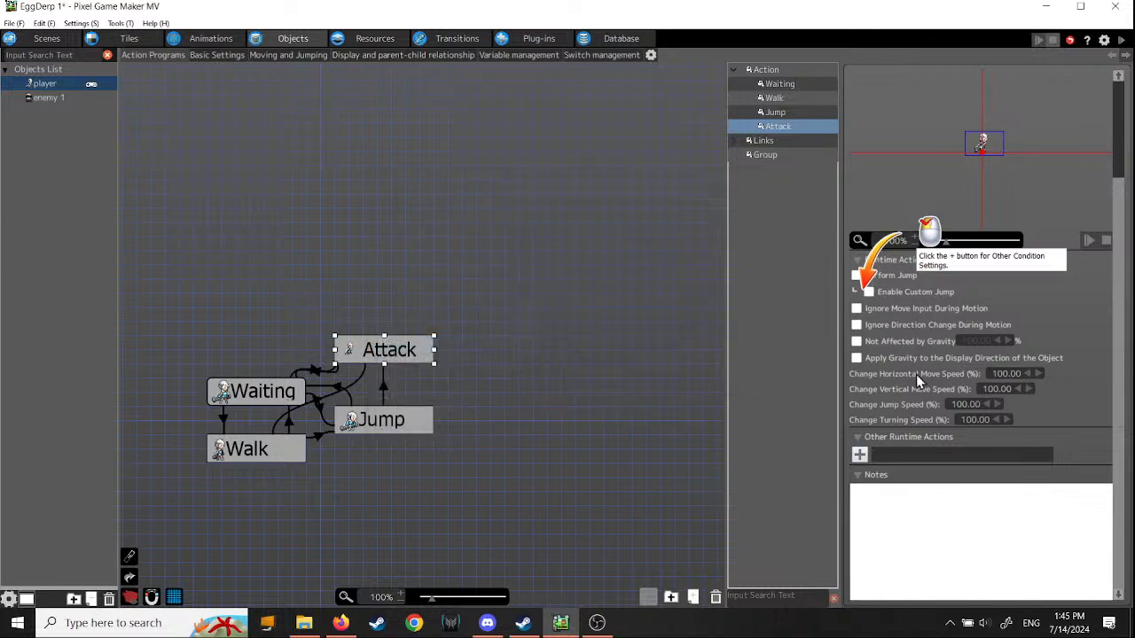
Step: Compare the Waiting and Attack actions' settings and check the commands available for Attack in the action diagram
click(771, 73)
click(783, 85)
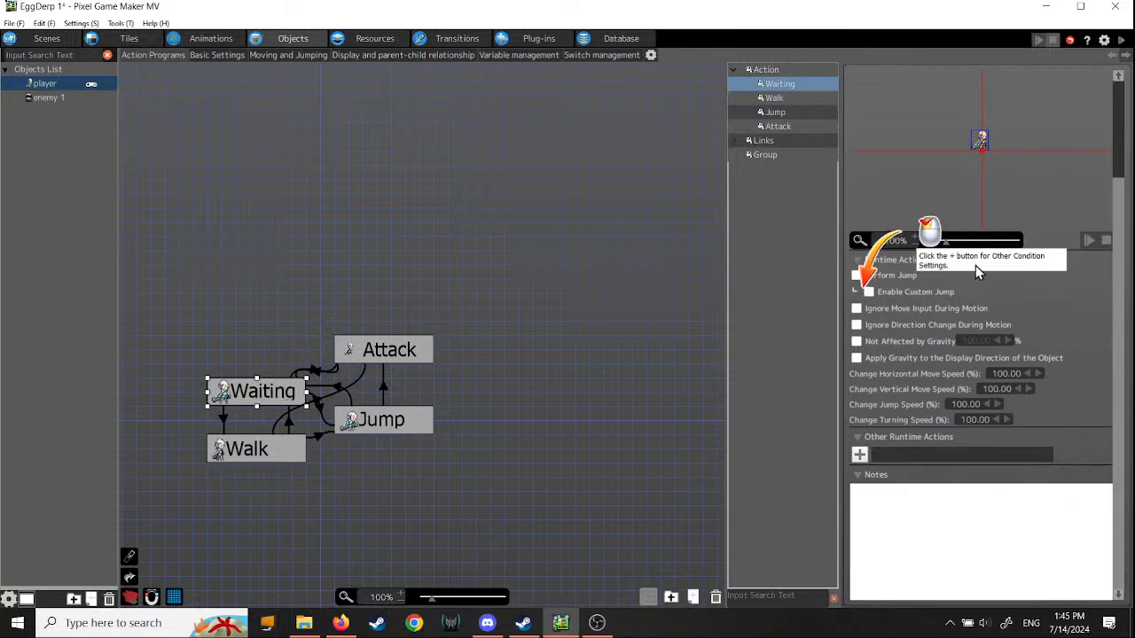
click(411, 354)
right_click(411, 354)
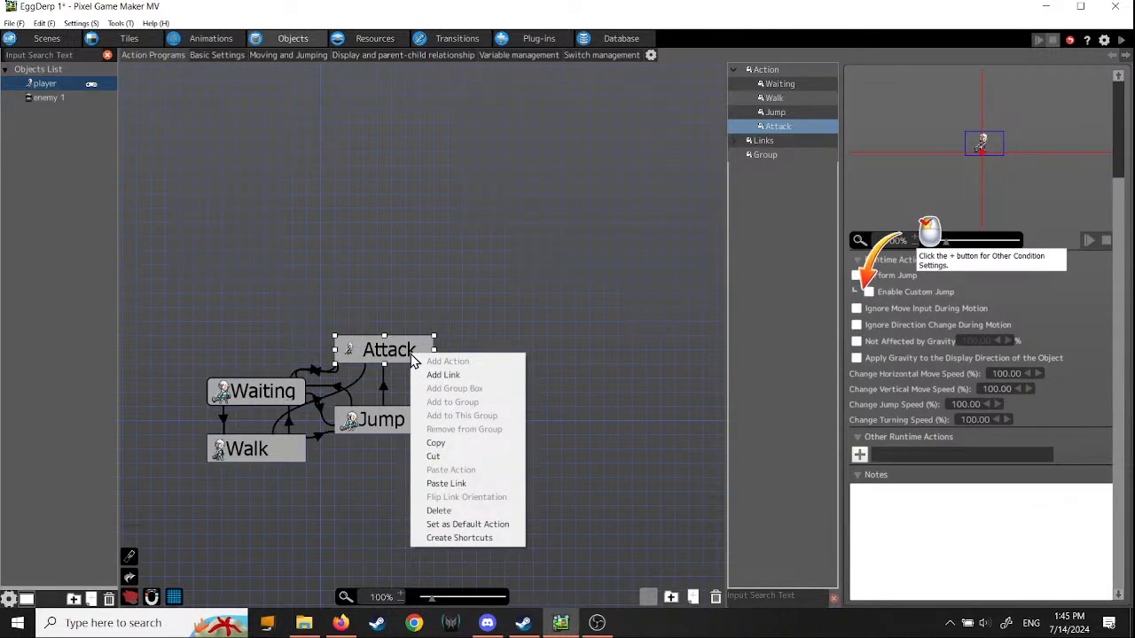
click(1103, 413)
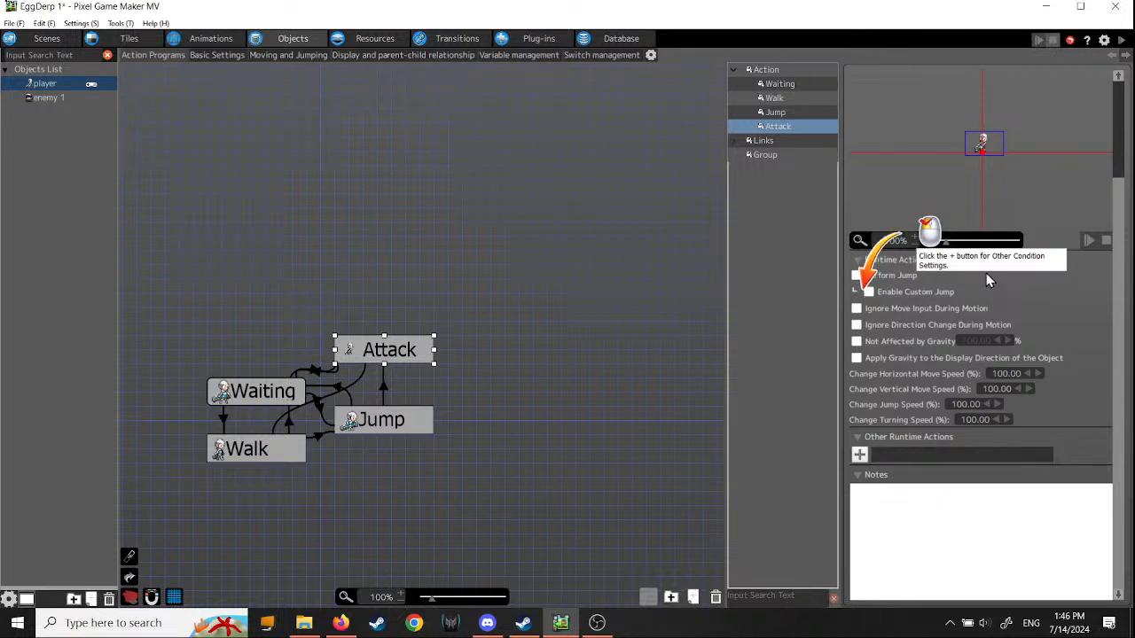
Step: Expand the player's link list and inspect the Waiting -> Walk, Waiting -> Attack and Attack -> Waiting links for Other Condition Settings
click(764, 143)
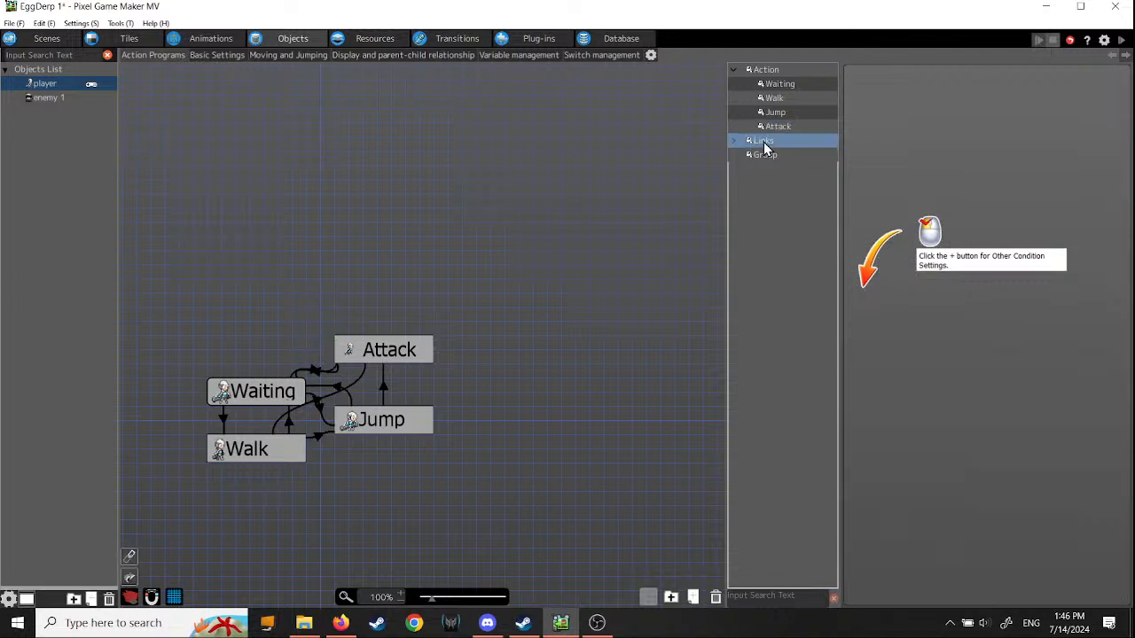
click(738, 144)
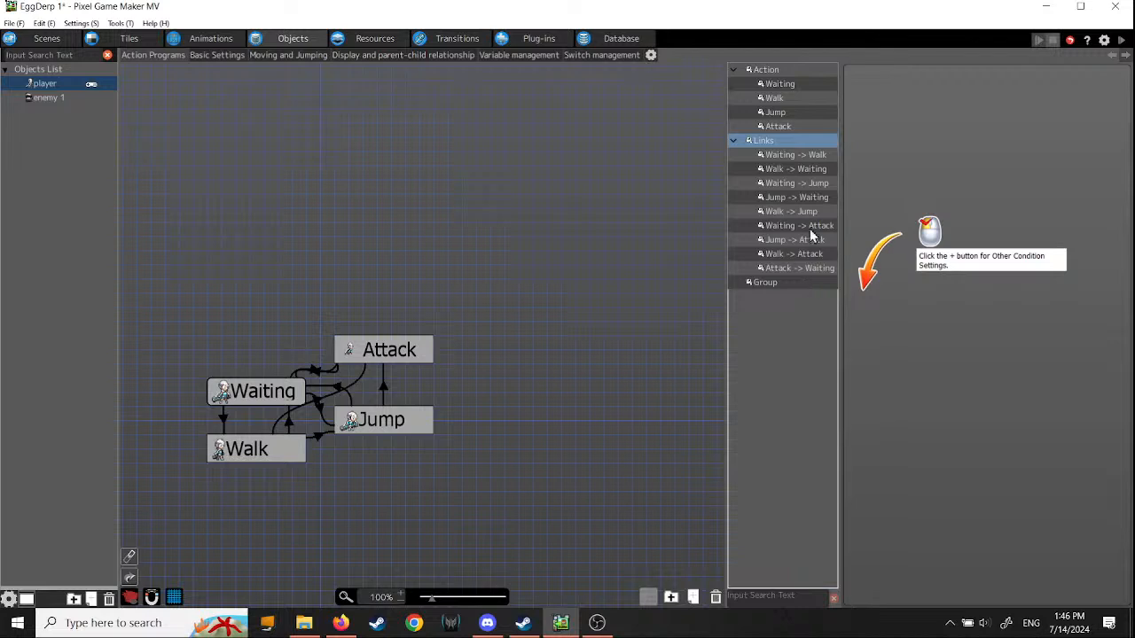
click(801, 155)
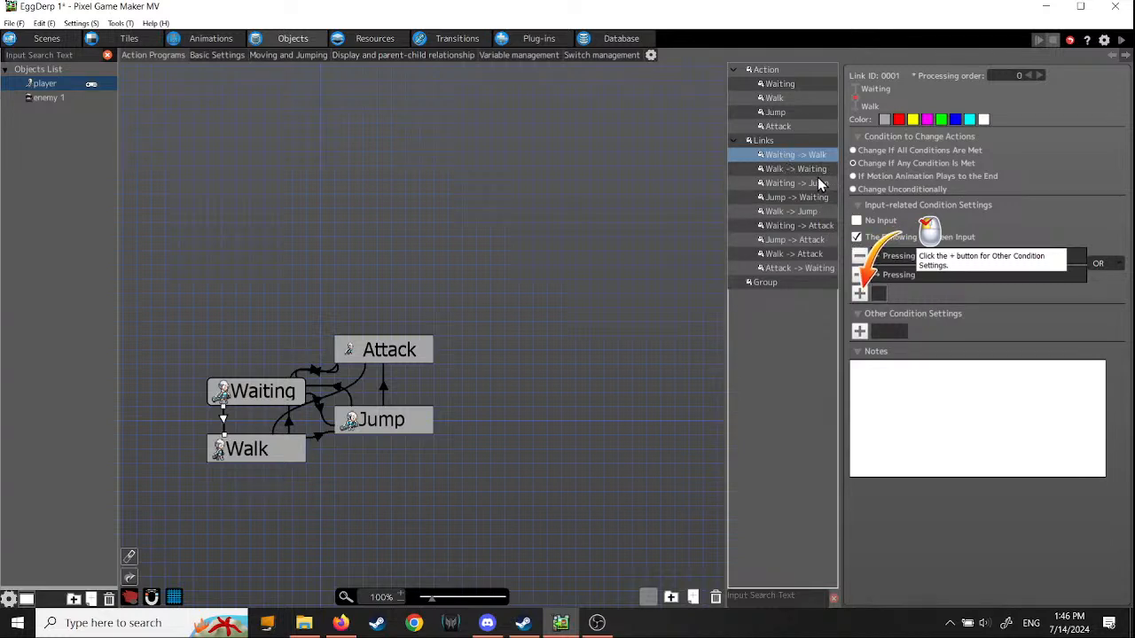
click(825, 227)
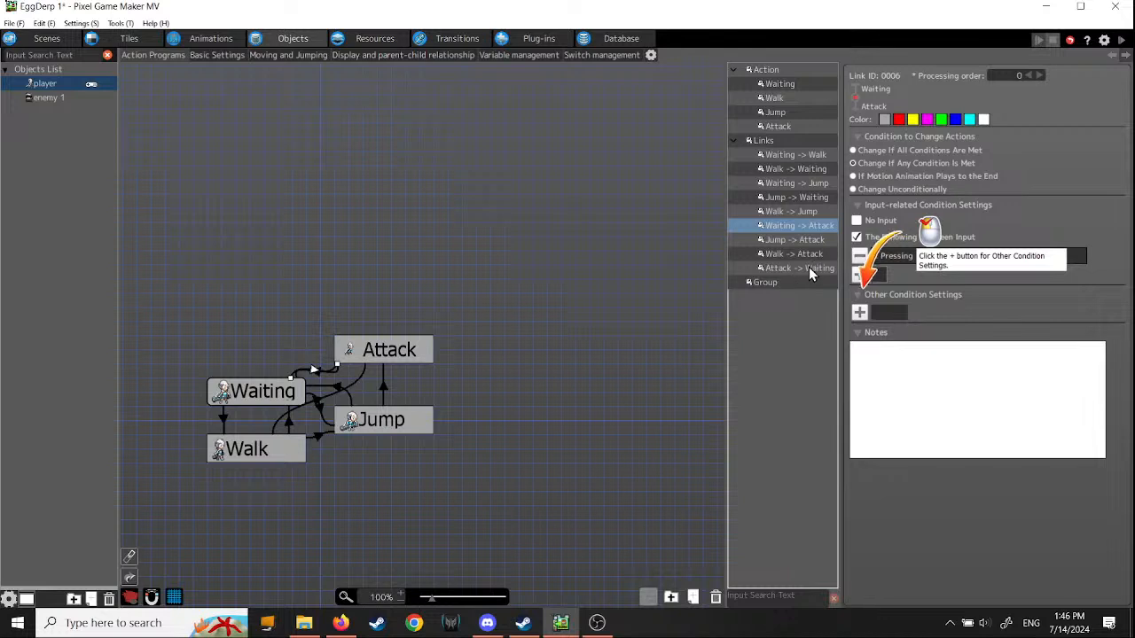
click(810, 269)
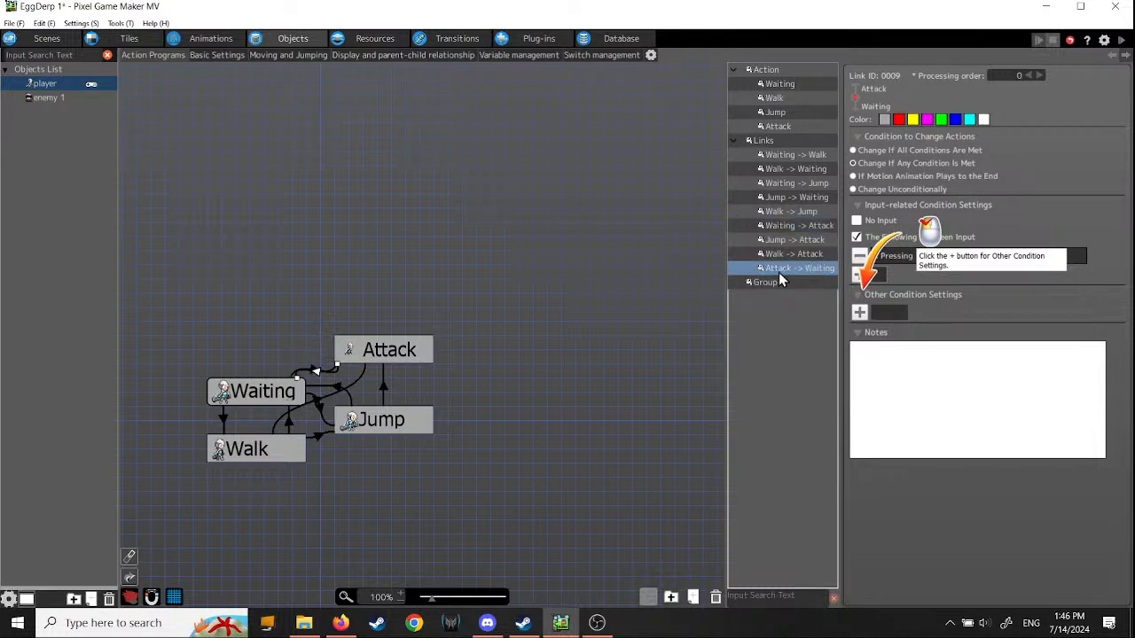
Step: Add the Finished Showing All Motion condition to the Attack -> Waiting link's Other Condition Settings
click(859, 312)
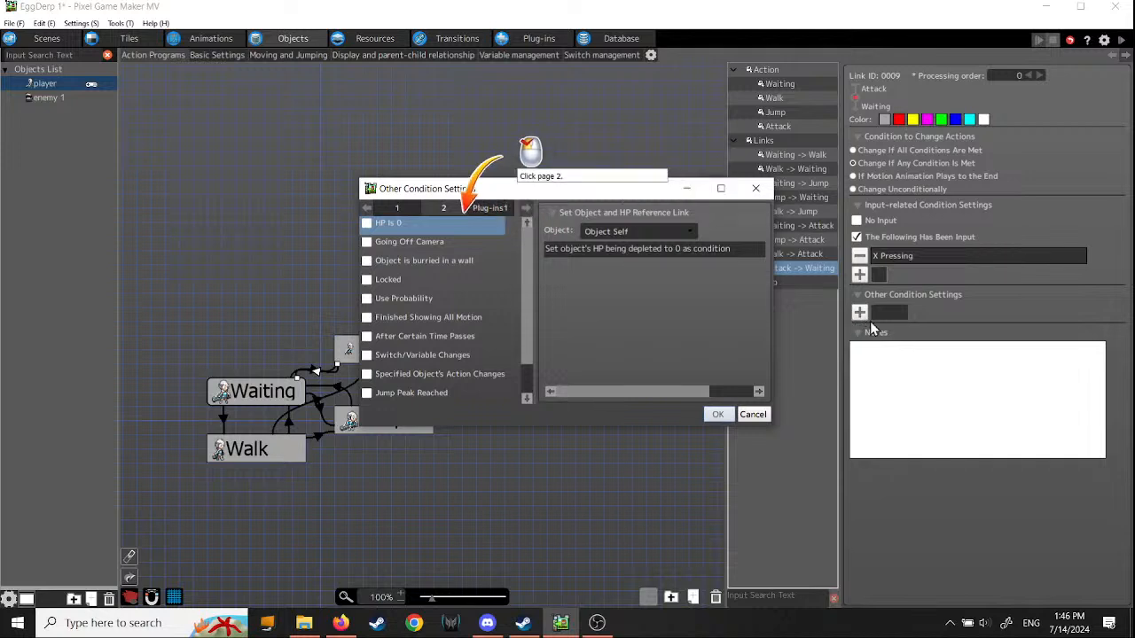
click(448, 207)
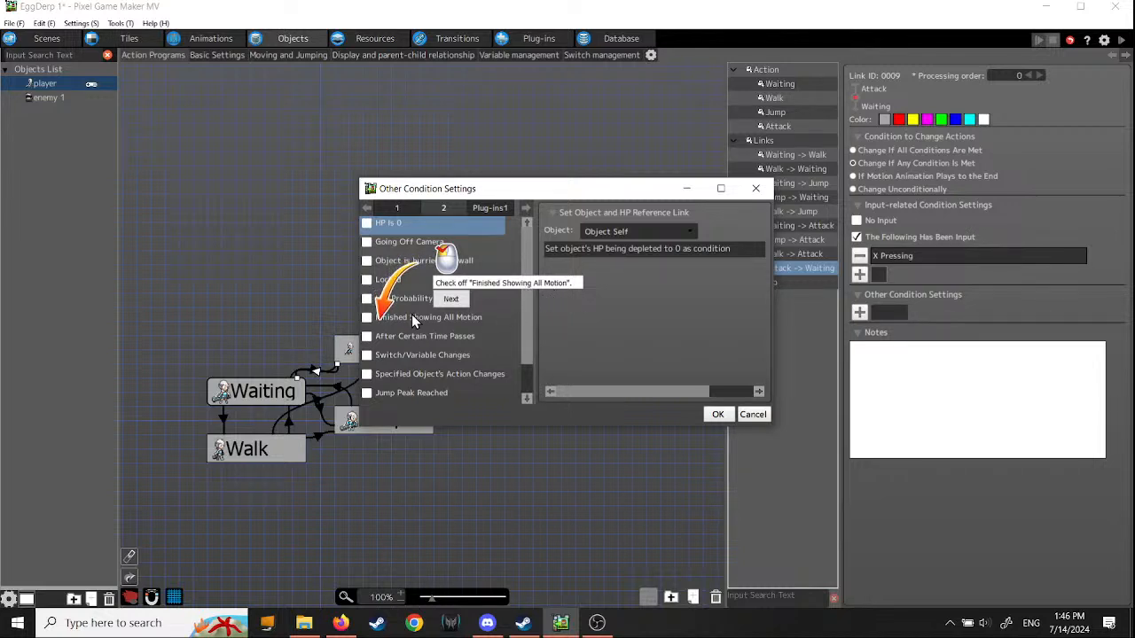
click(367, 318)
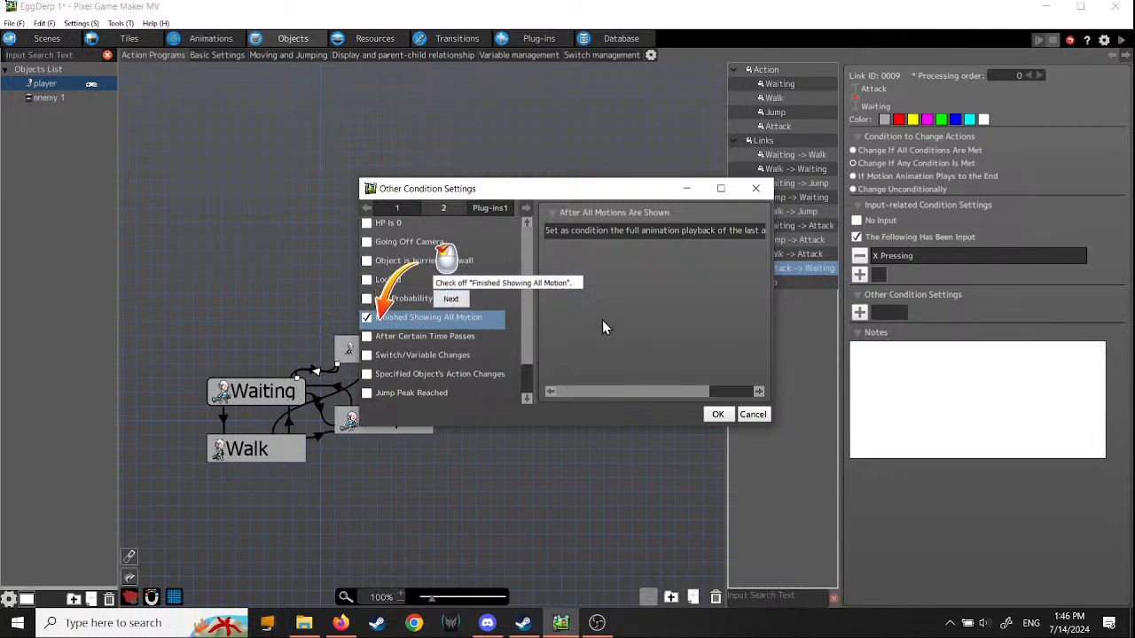
click(451, 299)
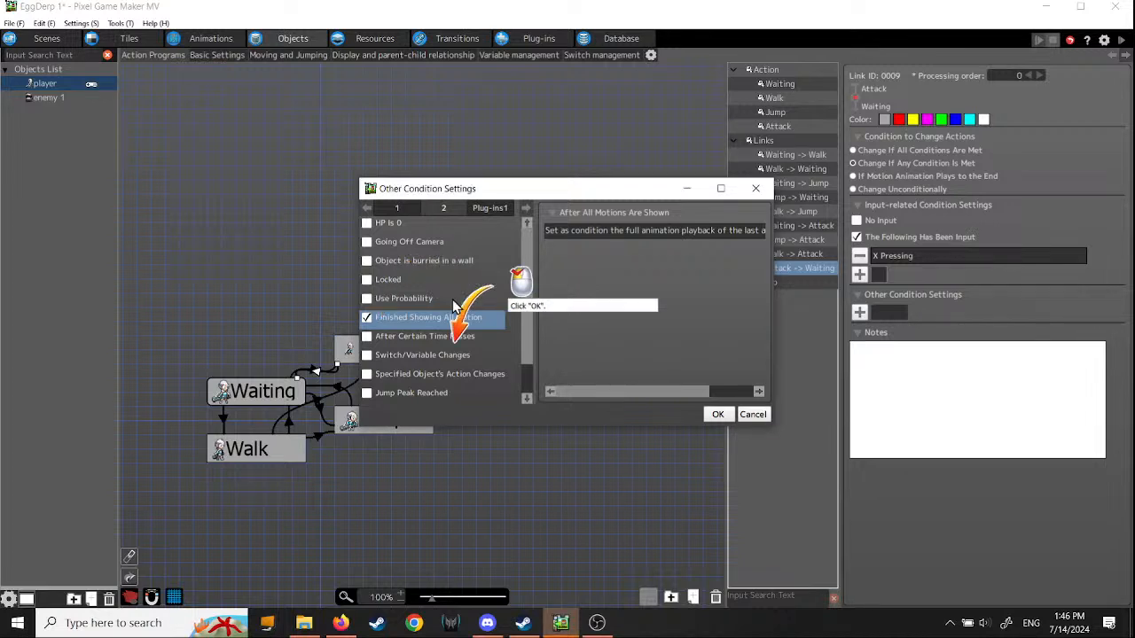
click(718, 415)
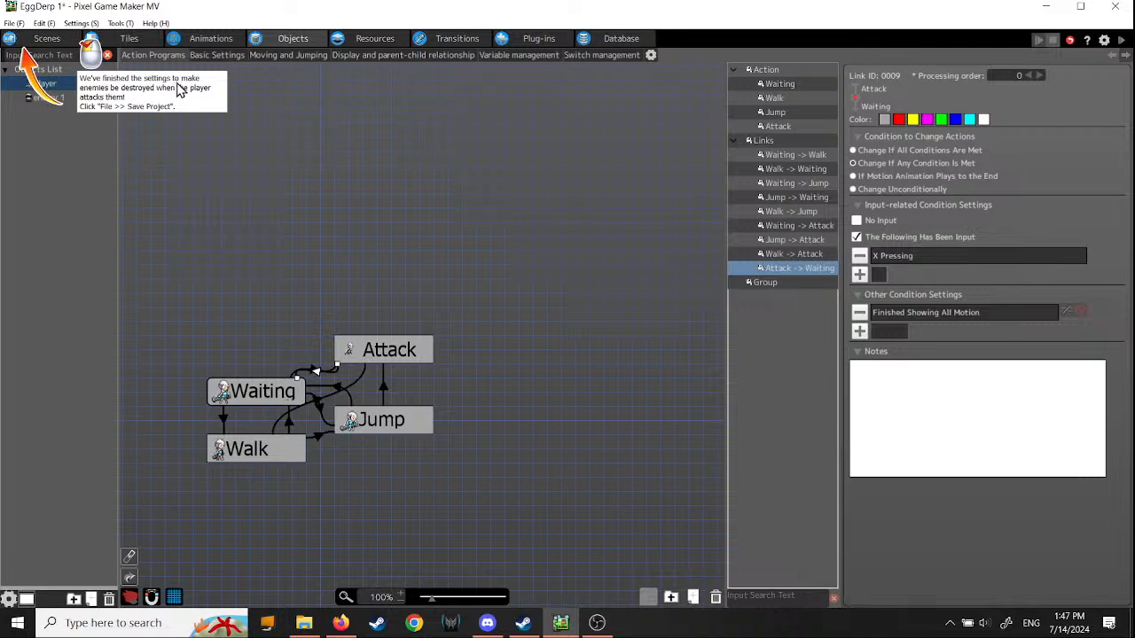
Step: Save the project and start a test play, trying the player's attack at the starting spot
key(ctrl+s)
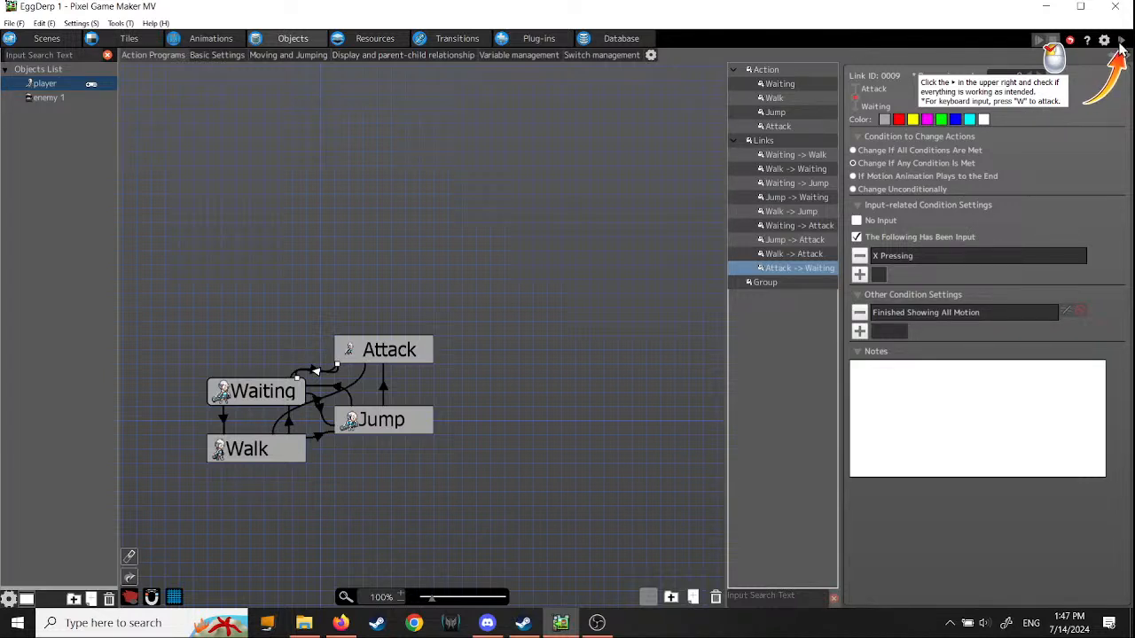
click(1120, 41)
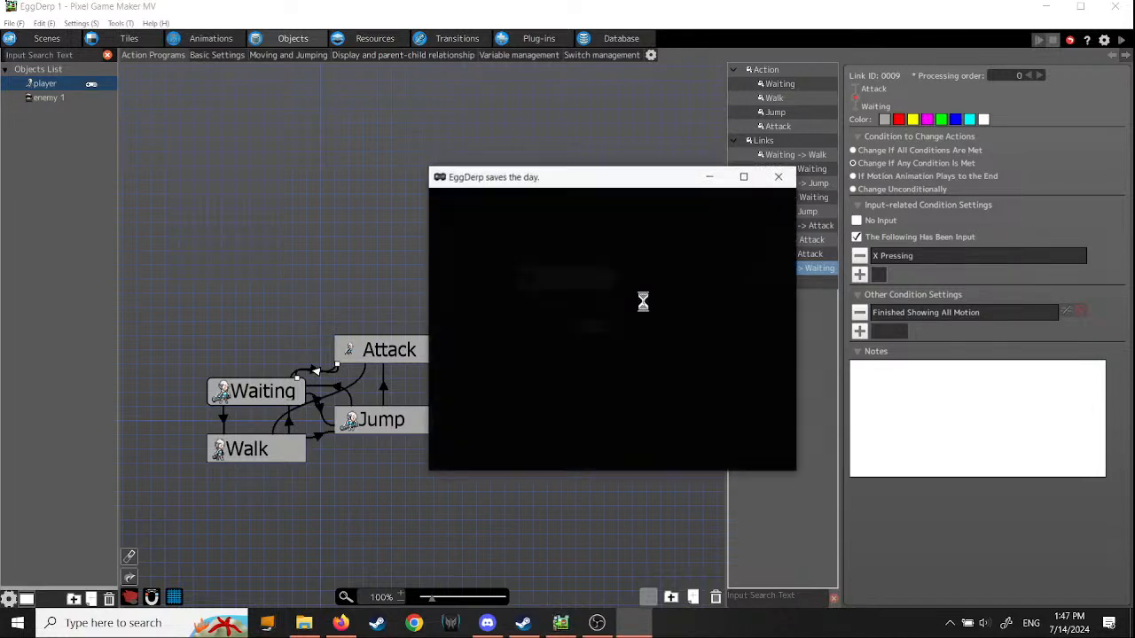
key(x)
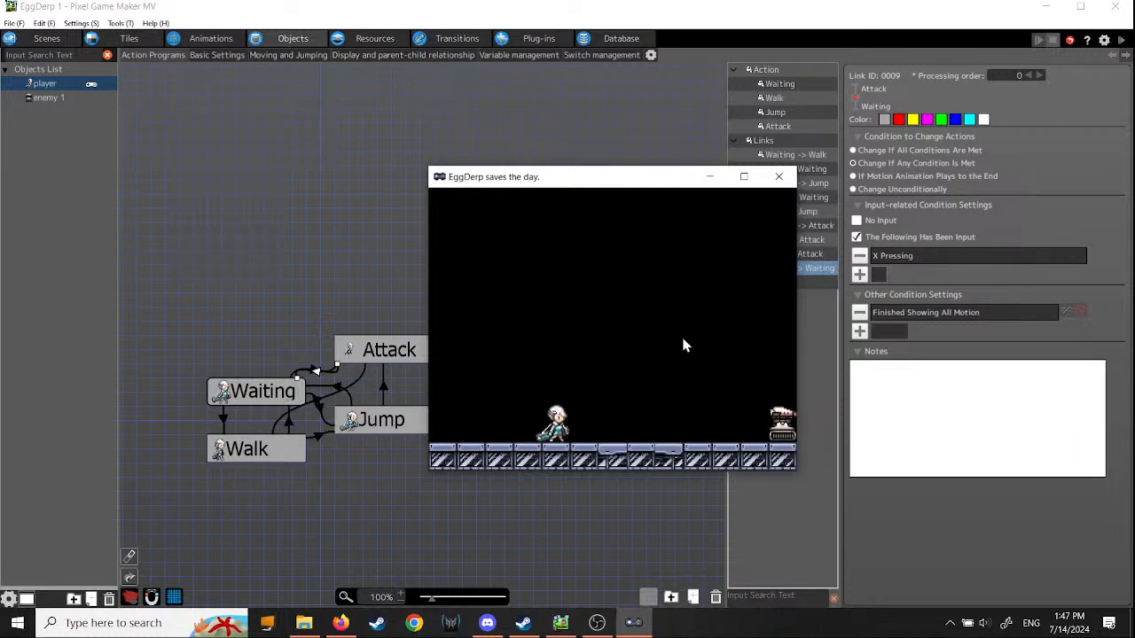
key(x)
key(x)
Step: Walk the player into the enemy and back in the test play, trying the attack near it and away from it
key(Right)
key(Left)
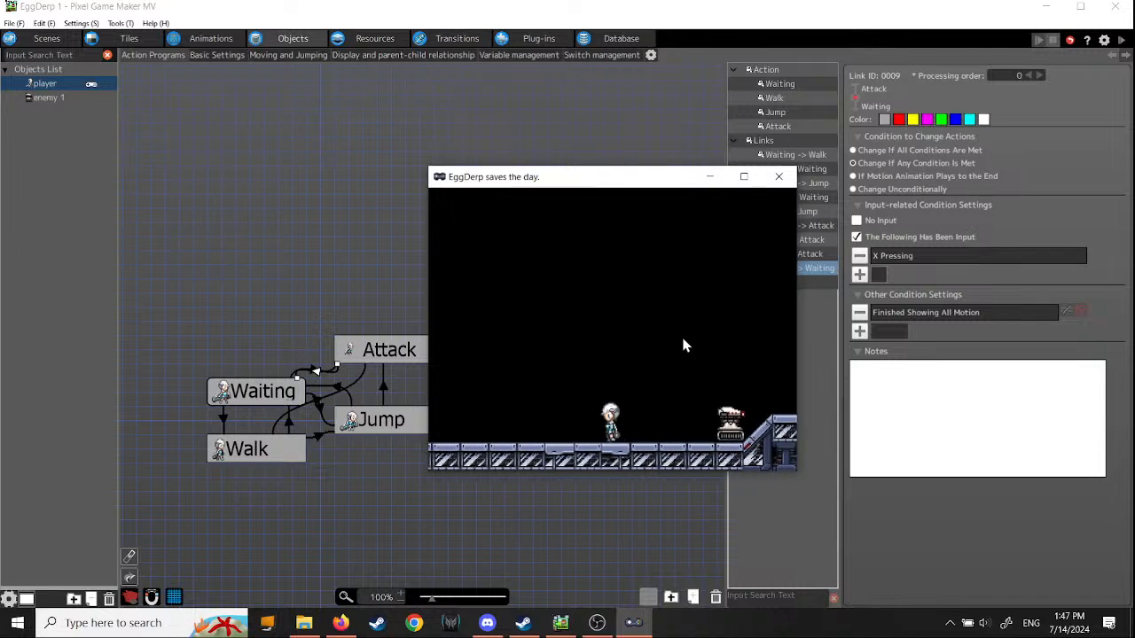
key(Right)
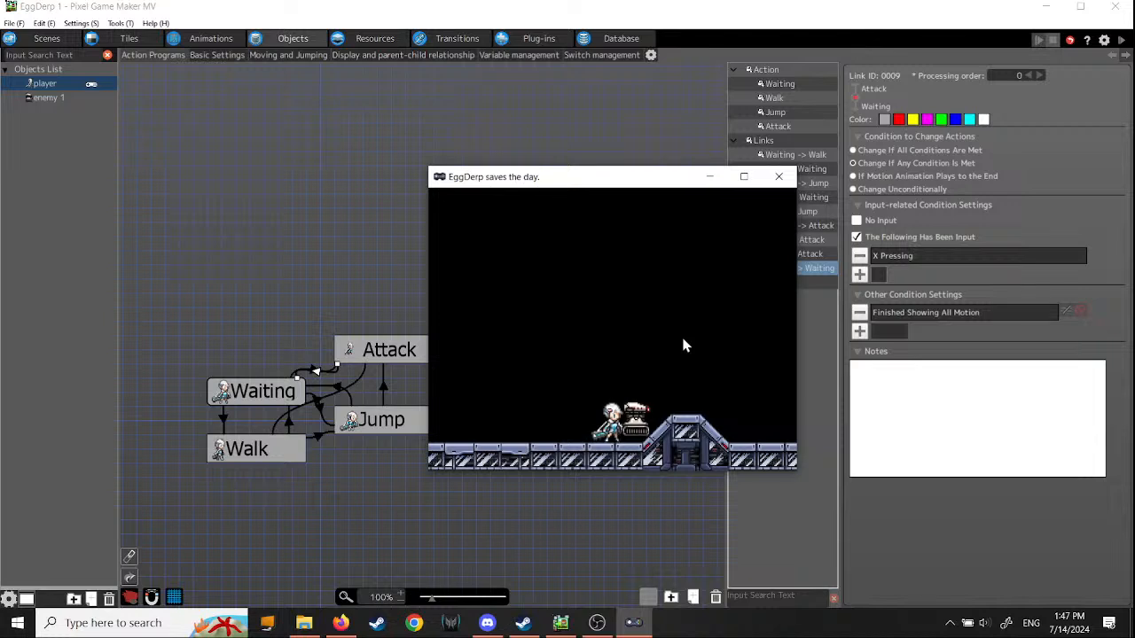
key(Right)
key(x)
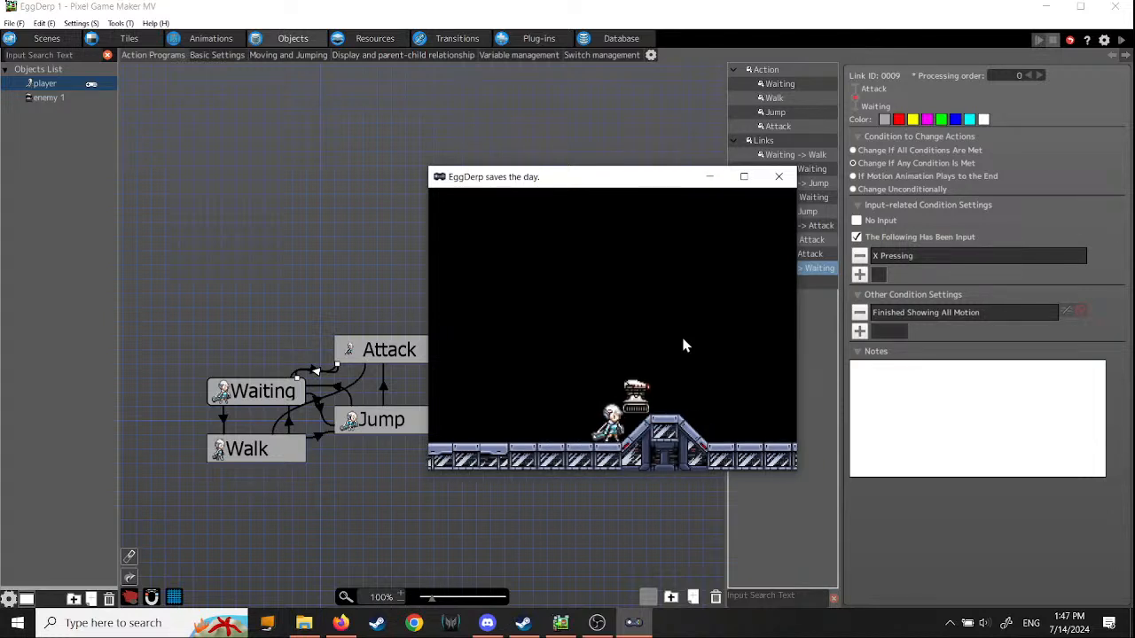
key(Left)
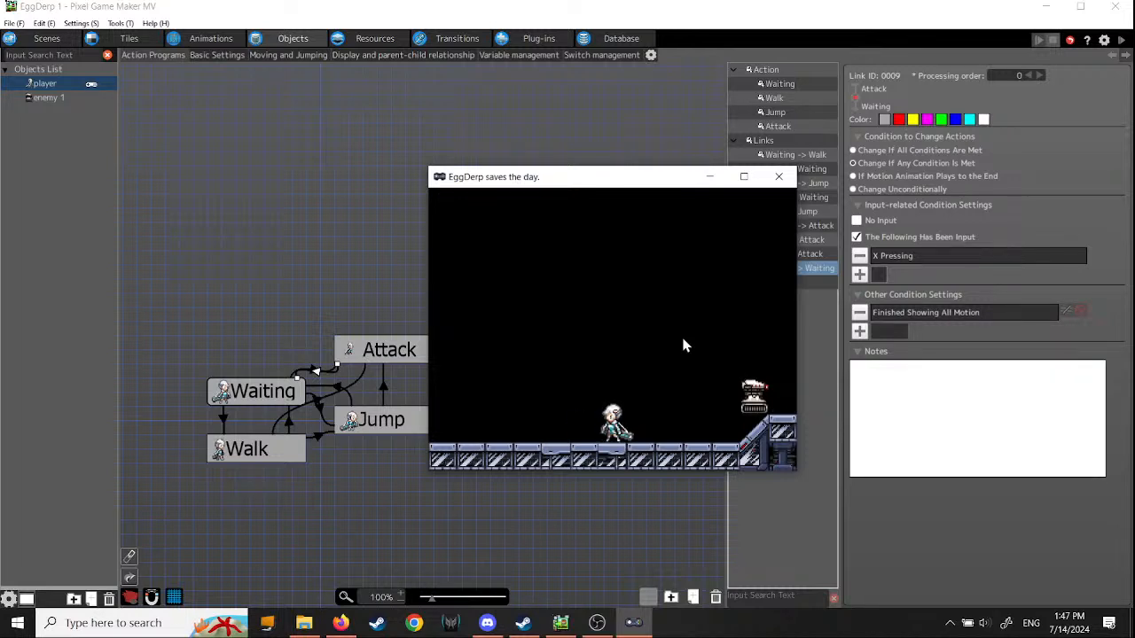
key(x)
key(x)
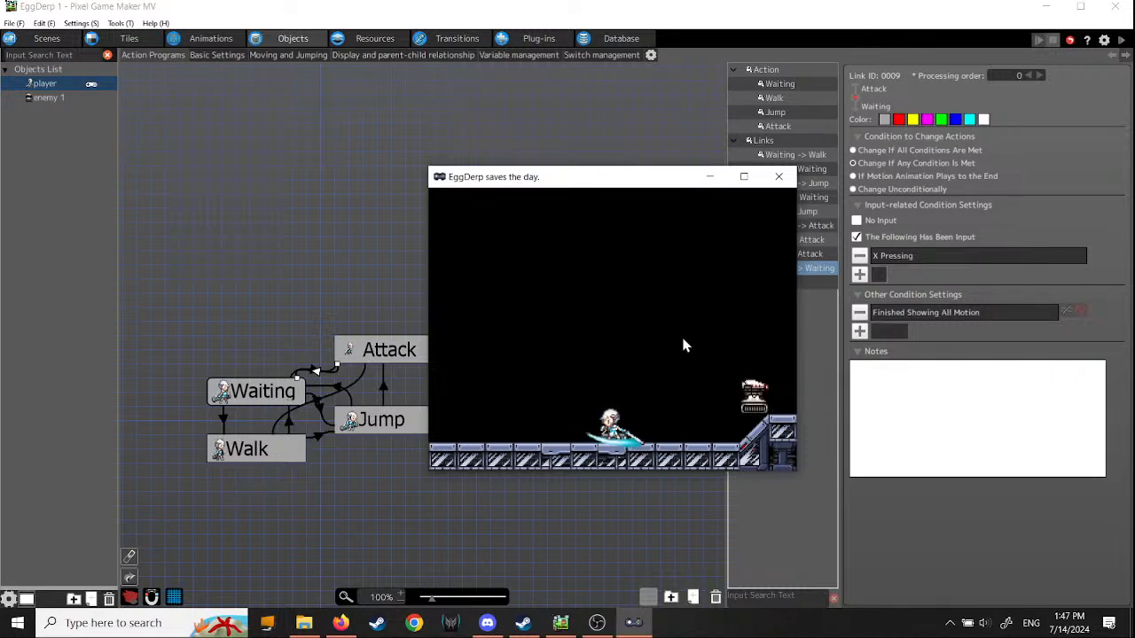
key(Right)
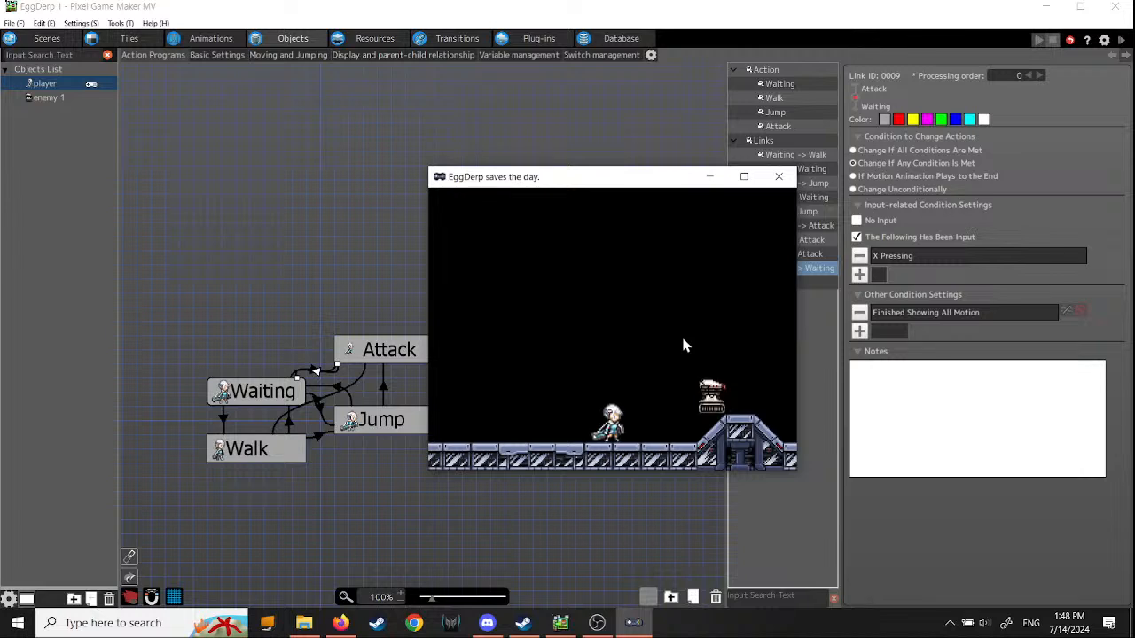
key(x)
Step: Test the player's jump repeatedly on the flat floor in front of the enemy
key(z)
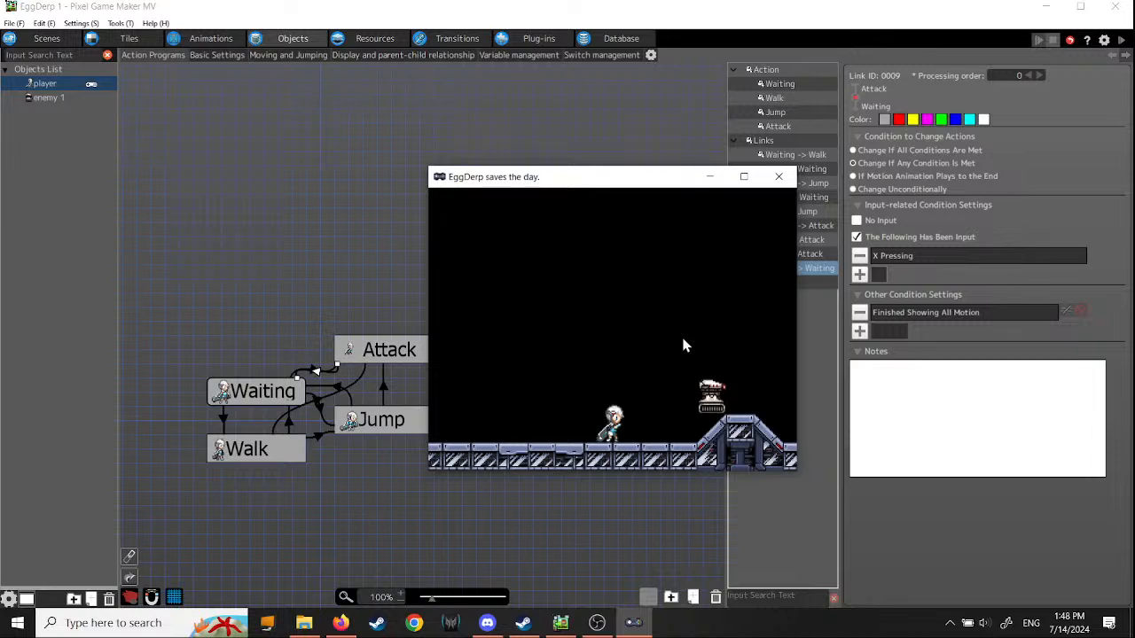
key(z)
key(z)
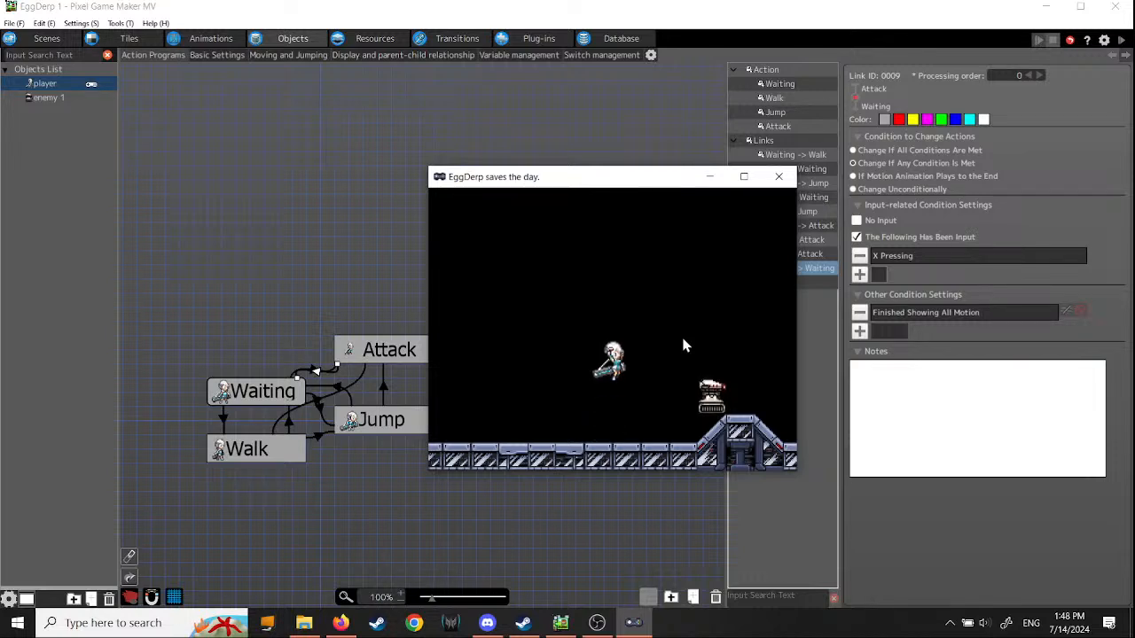
key(z)
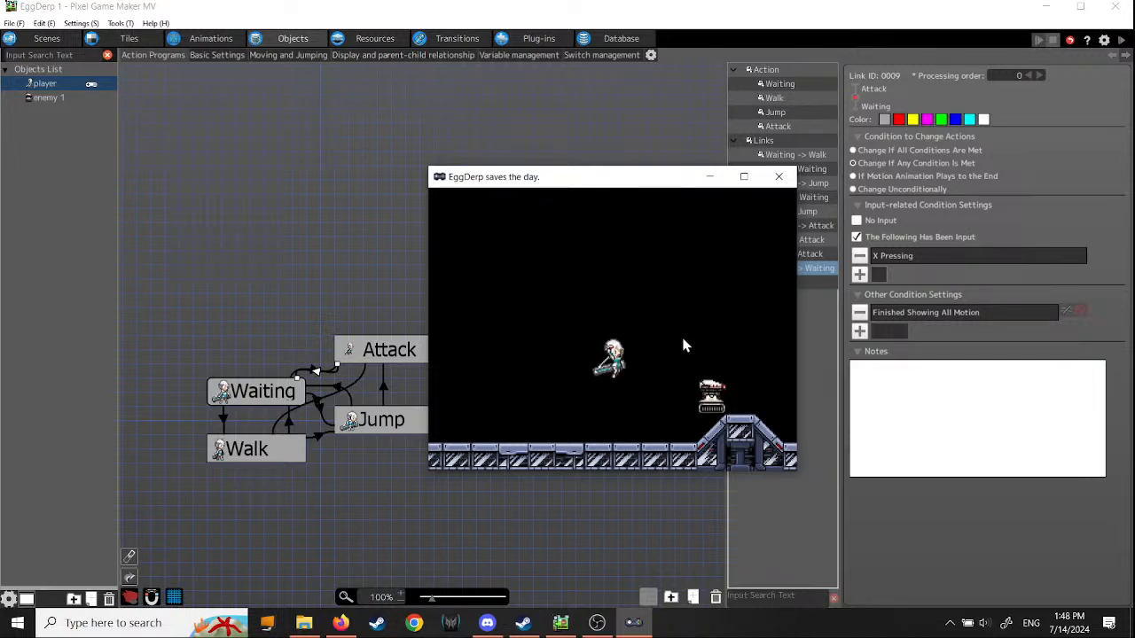
key(z)
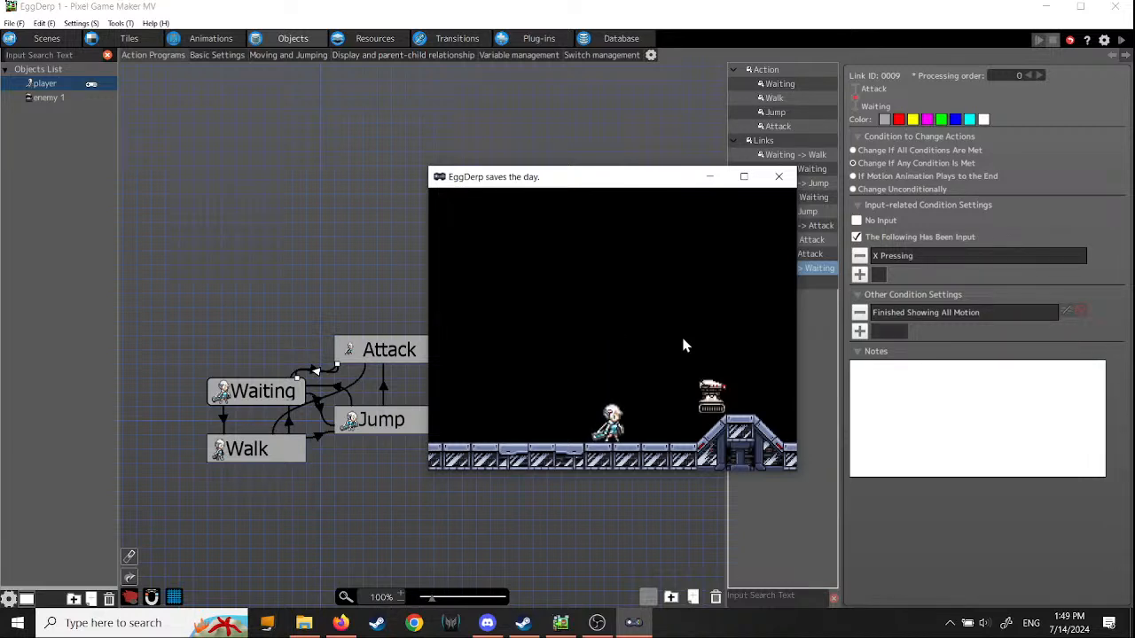
Step: Walk the player back to the stage's starting area, try attacking and jumping there, and return towards the enemy
key(Left)
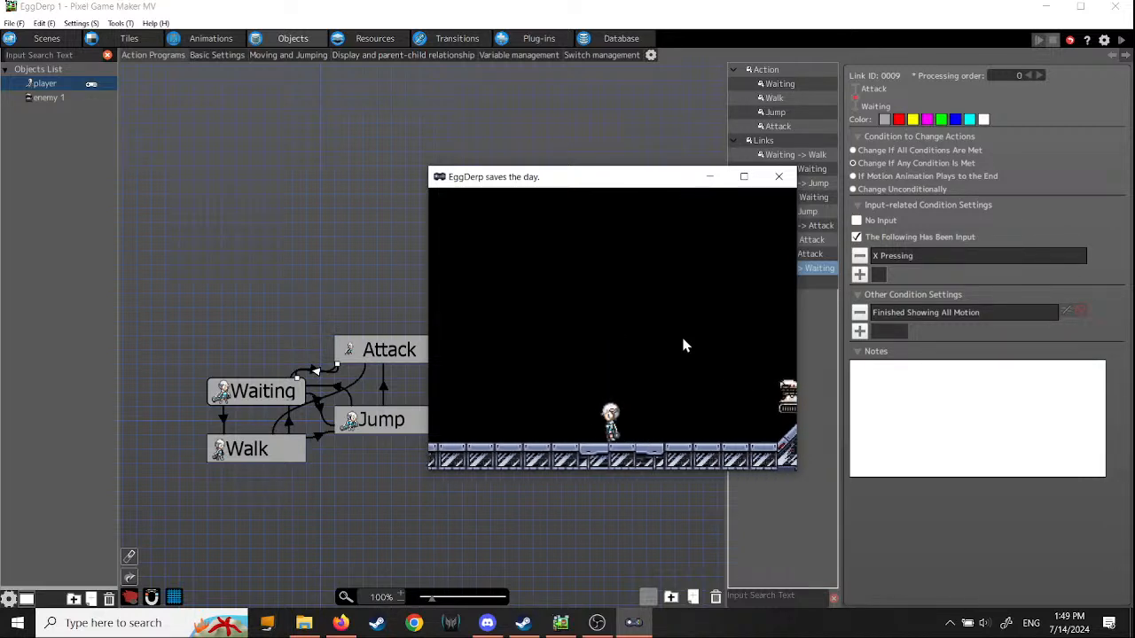
key(Left)
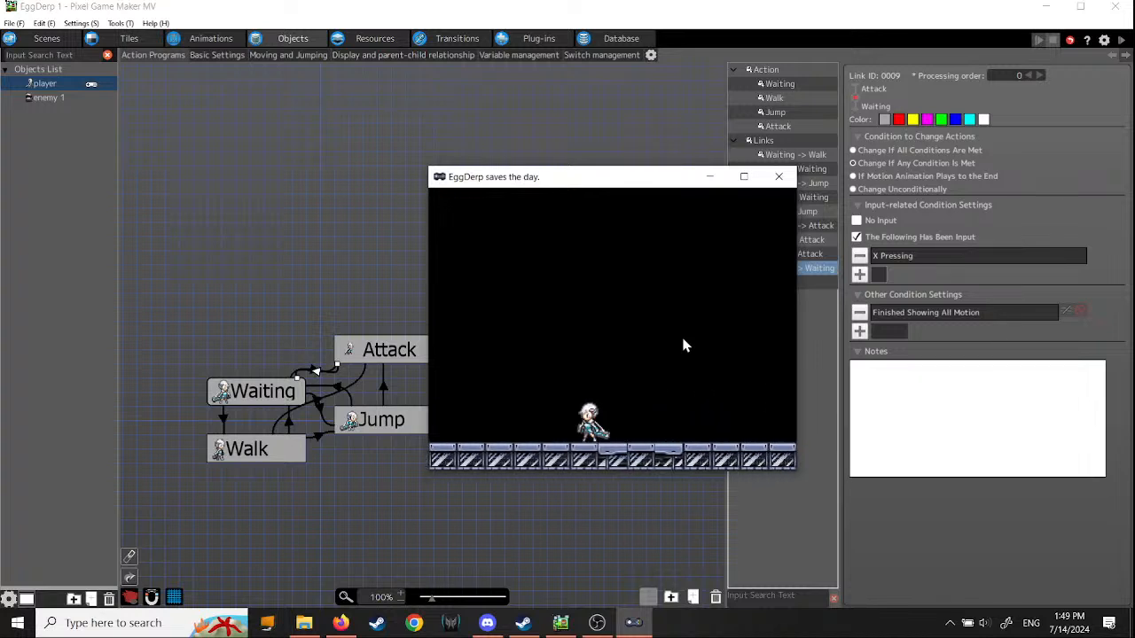
key(x)
key(z)
key(z)
key(z)
key(Right)
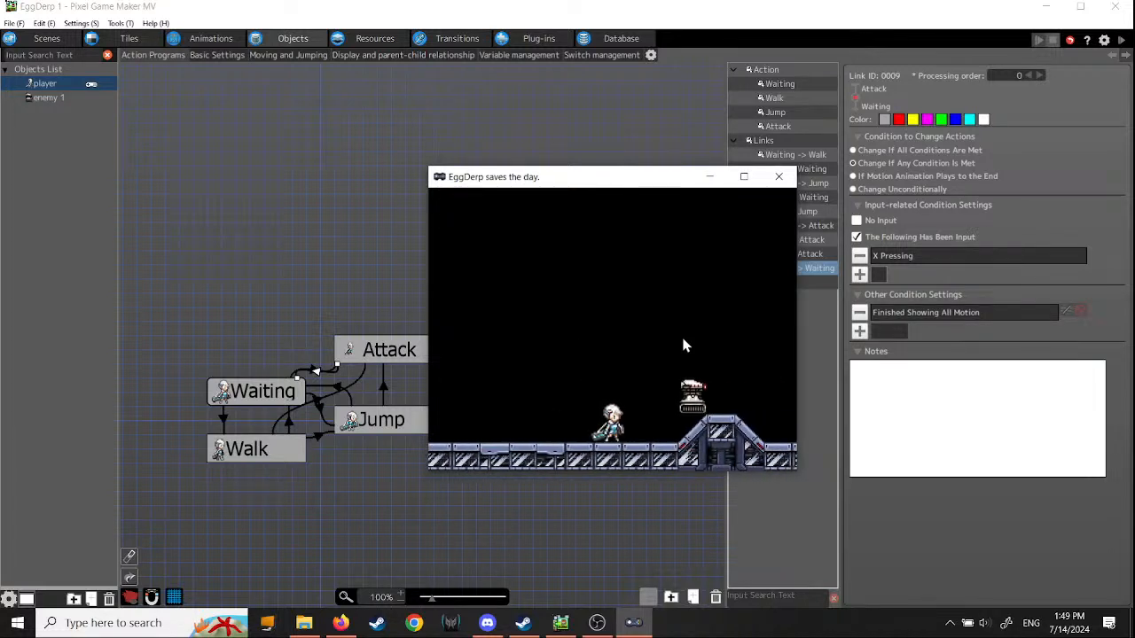
key(Left)
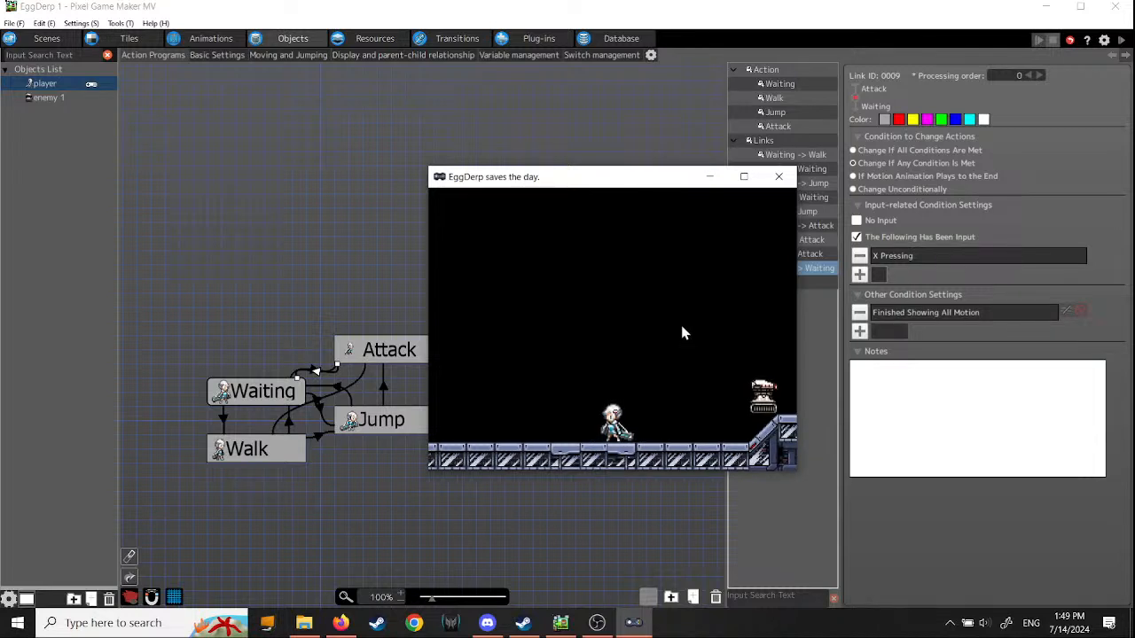
Step: Jump the player repeatedly against the enemy to get over it onto the raised platform, then walk back into it
key(Right)
key(z)
key(z)
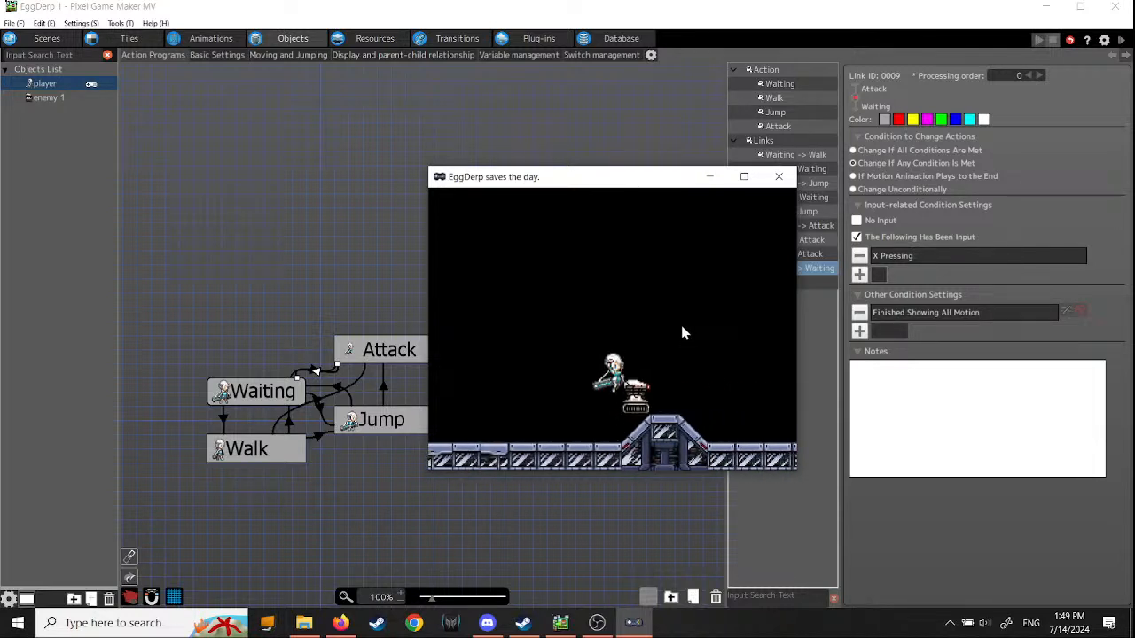
key(z)
key(z)
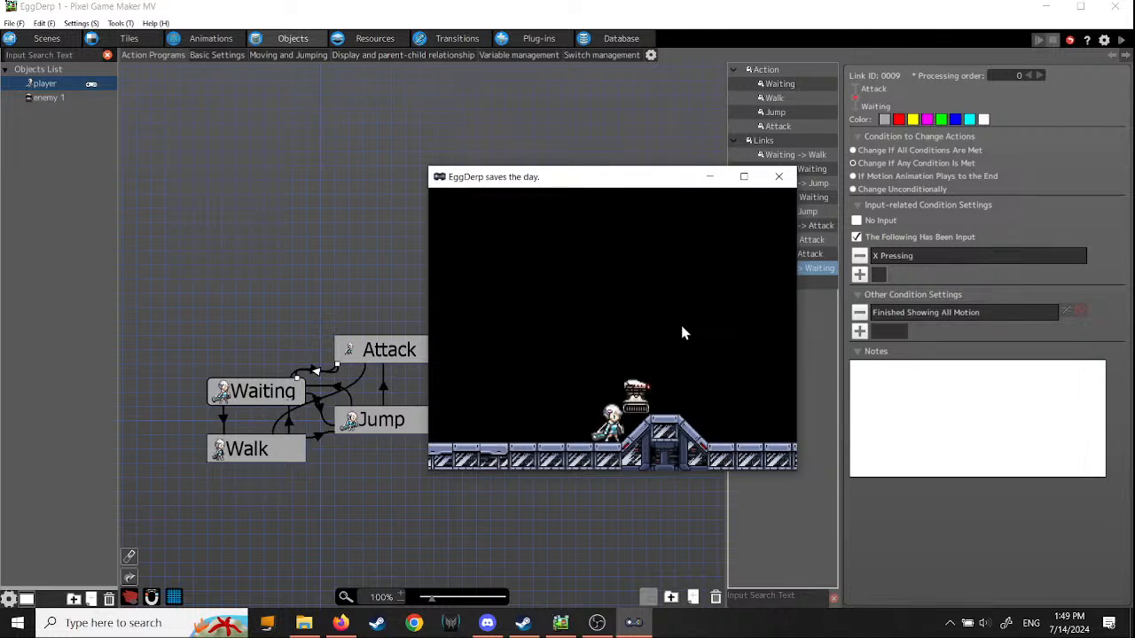
key(z)
key(z)
key(z)
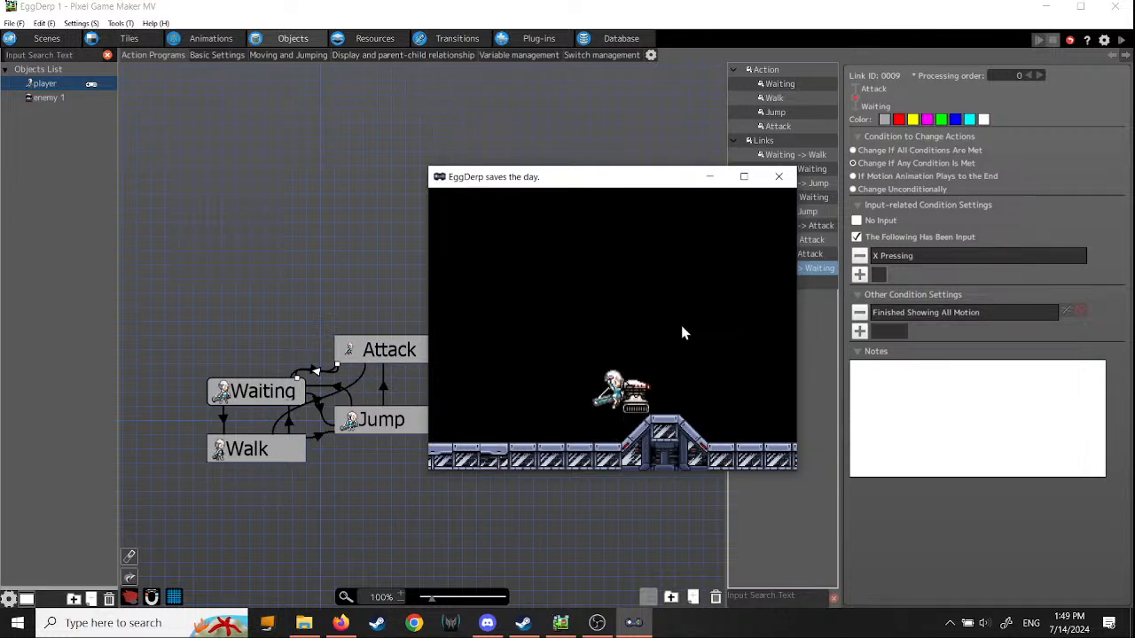
key(z)
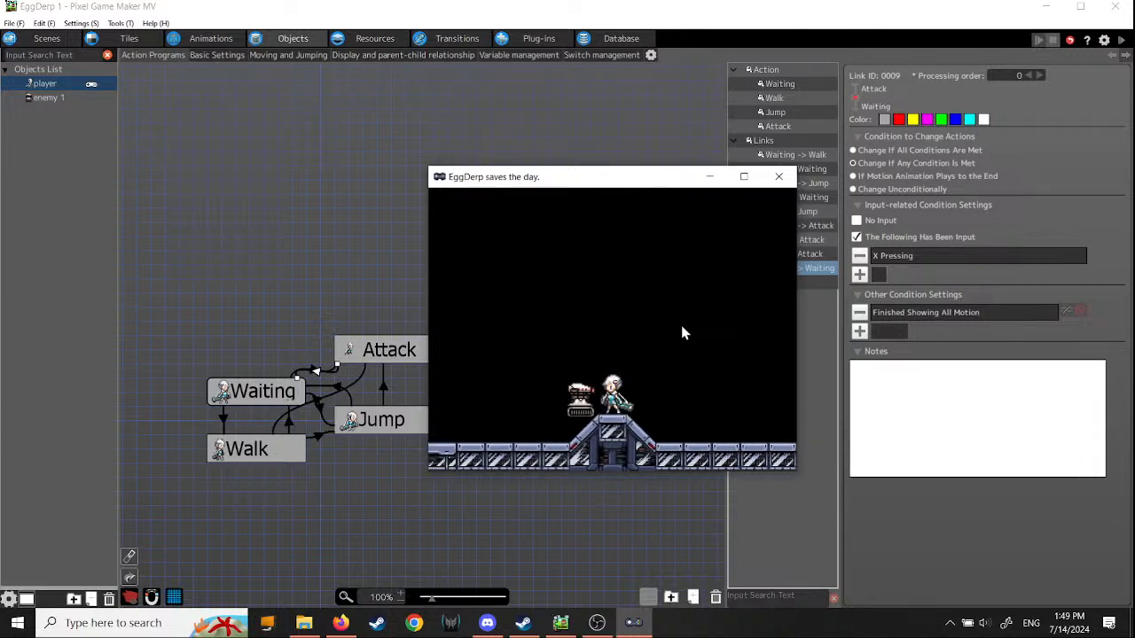
key(Left)
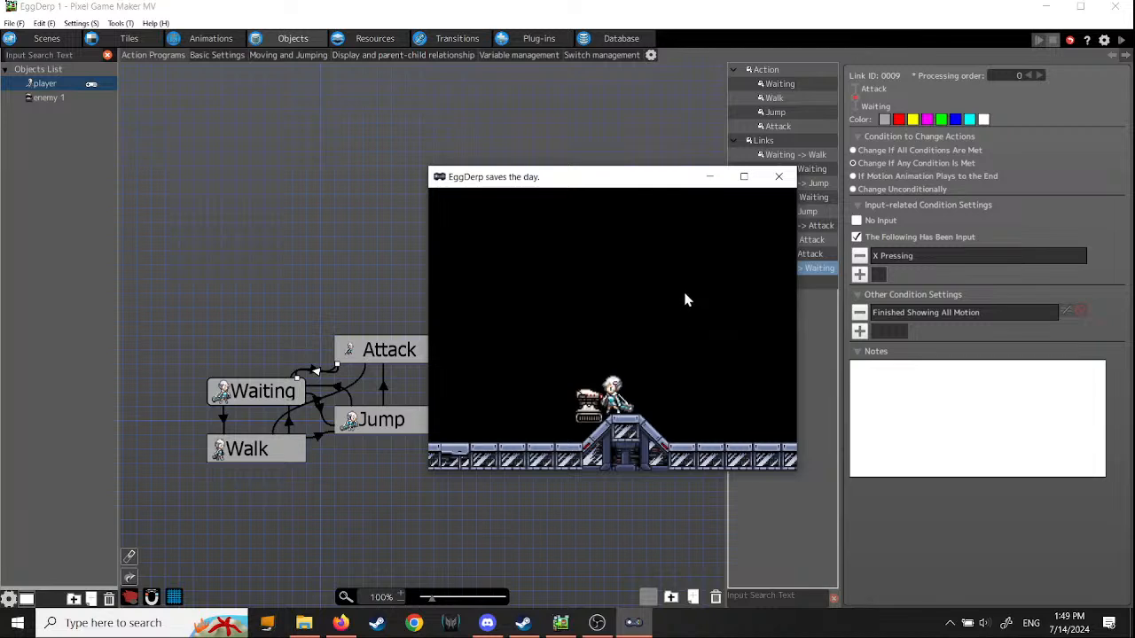
Step: Close the test play to finish the attack tutorial, and save the project
click(779, 176)
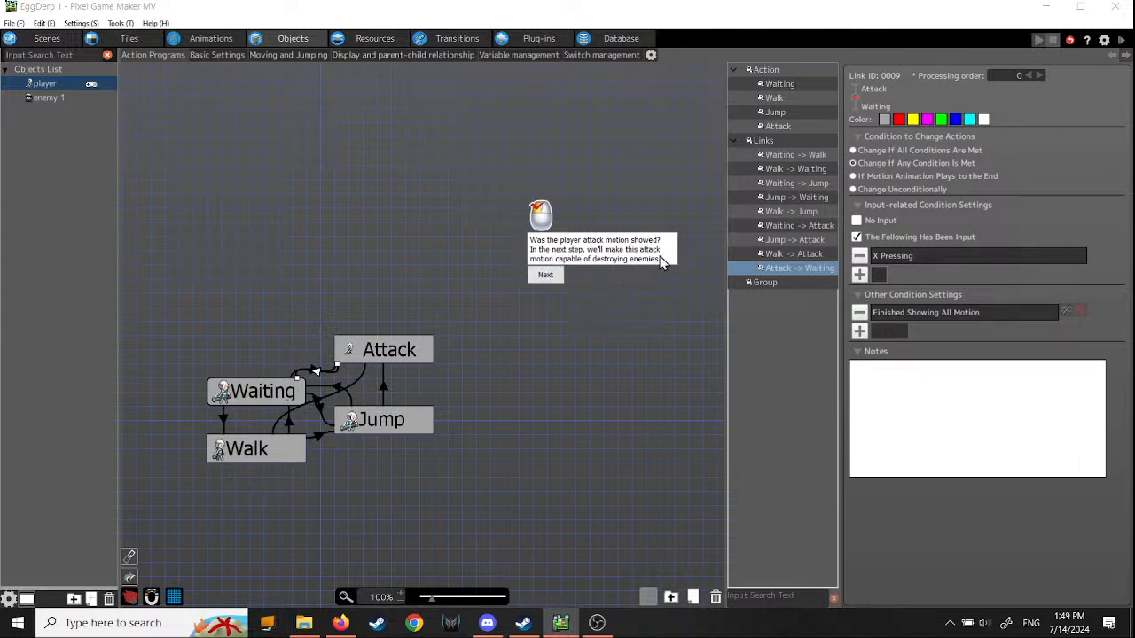
click(546, 276)
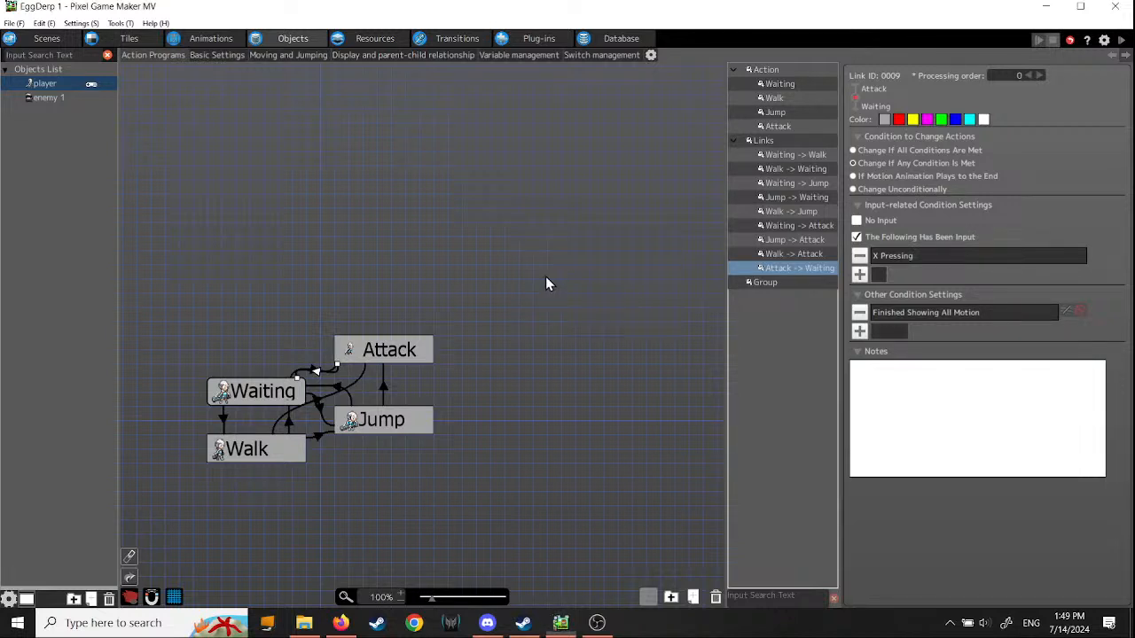
click(588, 321)
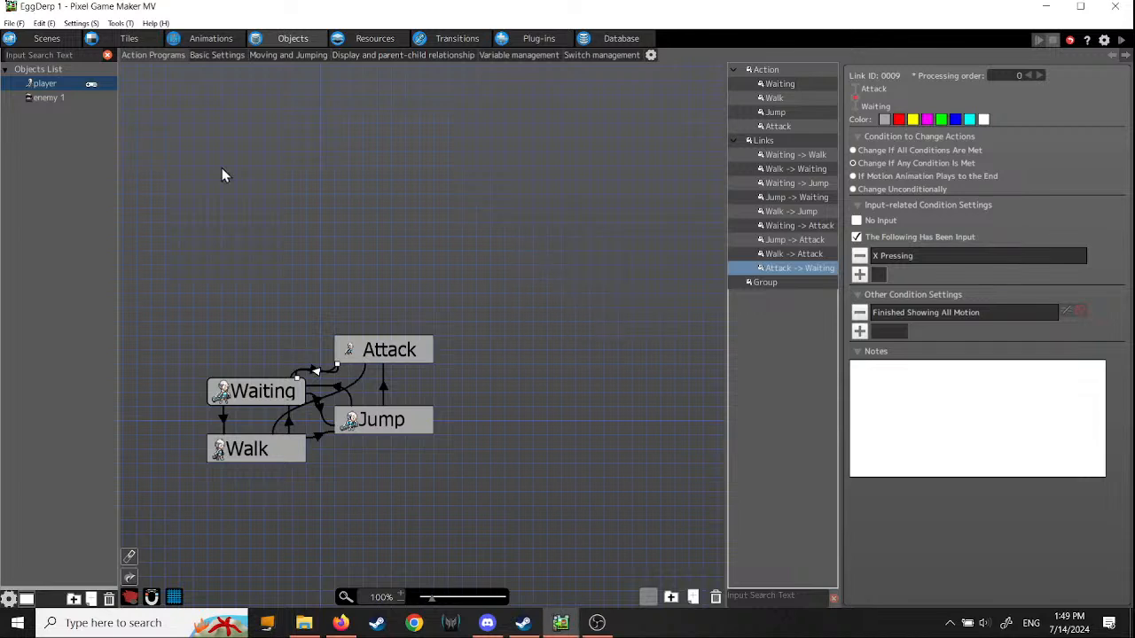
click(14, 23)
click(37, 79)
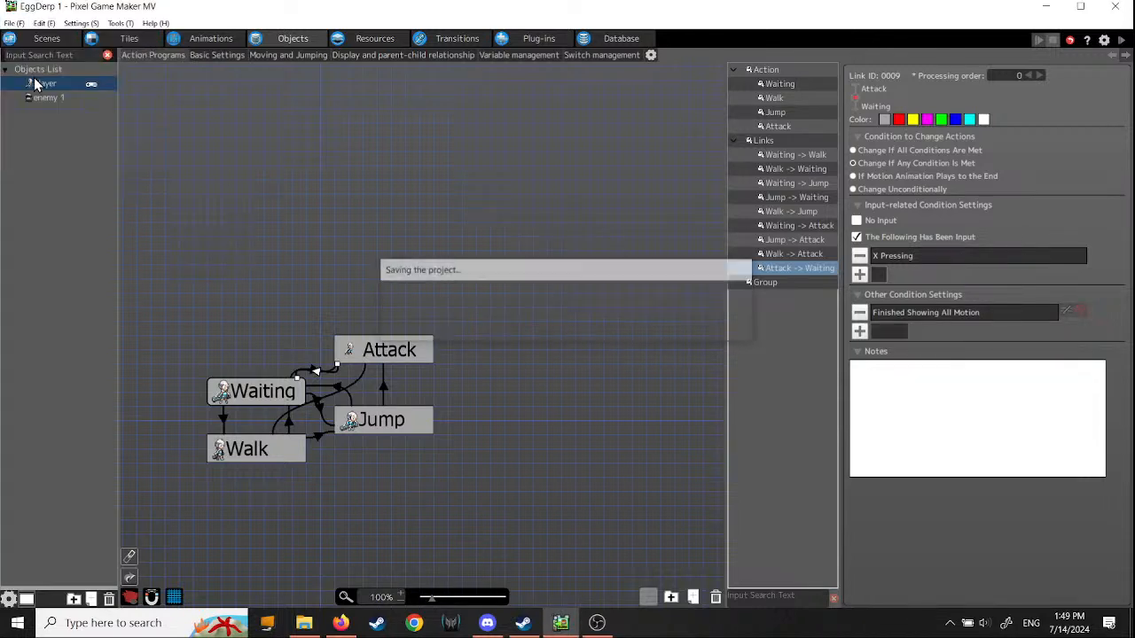
Step: Start the Side Views tutorial "Step 7: Set Up Shockwave Produced by Attacks" and confirm having the previous step's project data
click(153, 24)
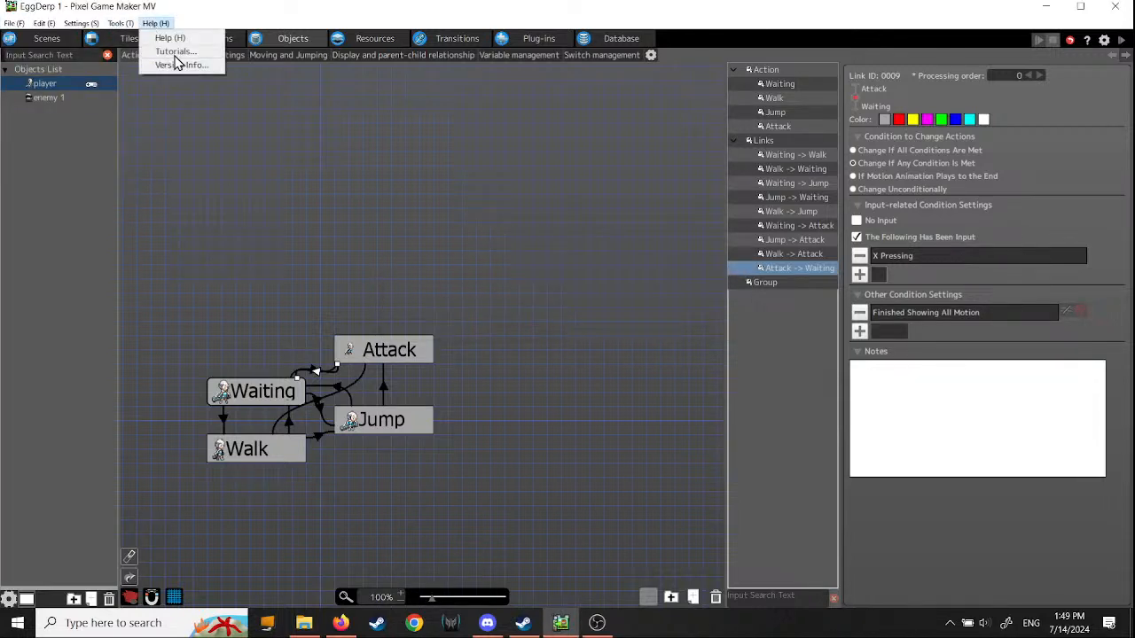
click(174, 52)
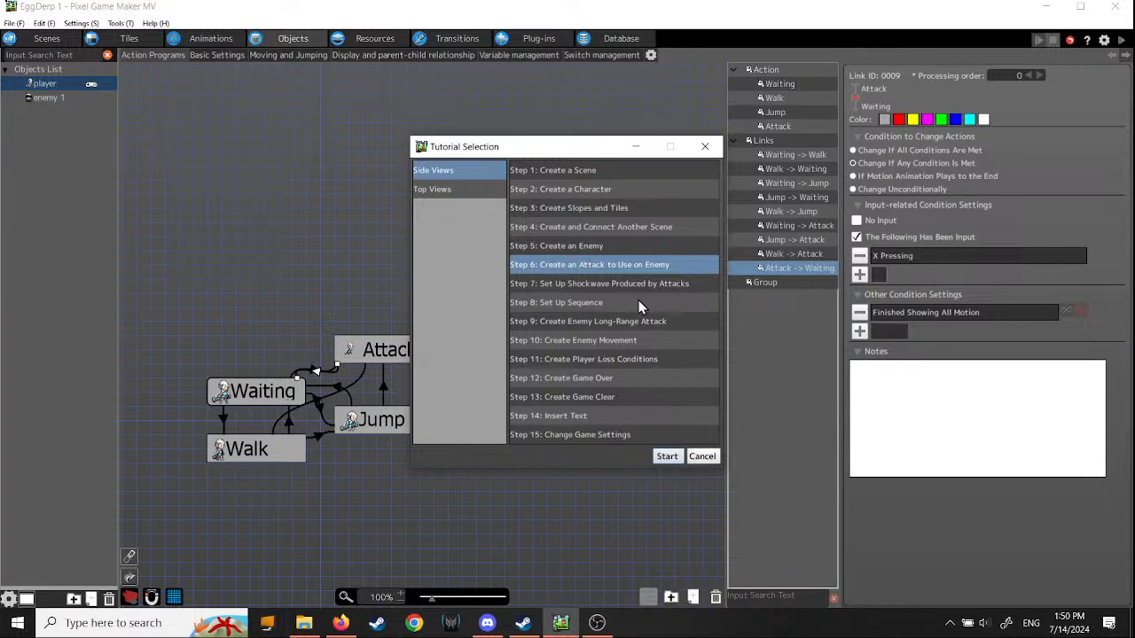
click(601, 285)
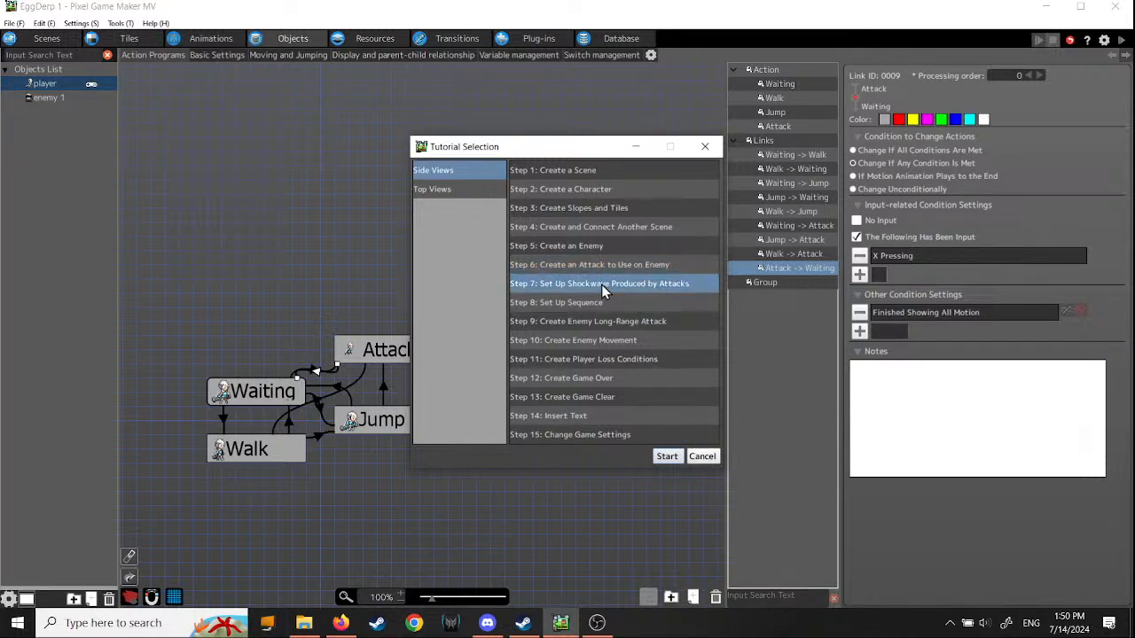
click(666, 458)
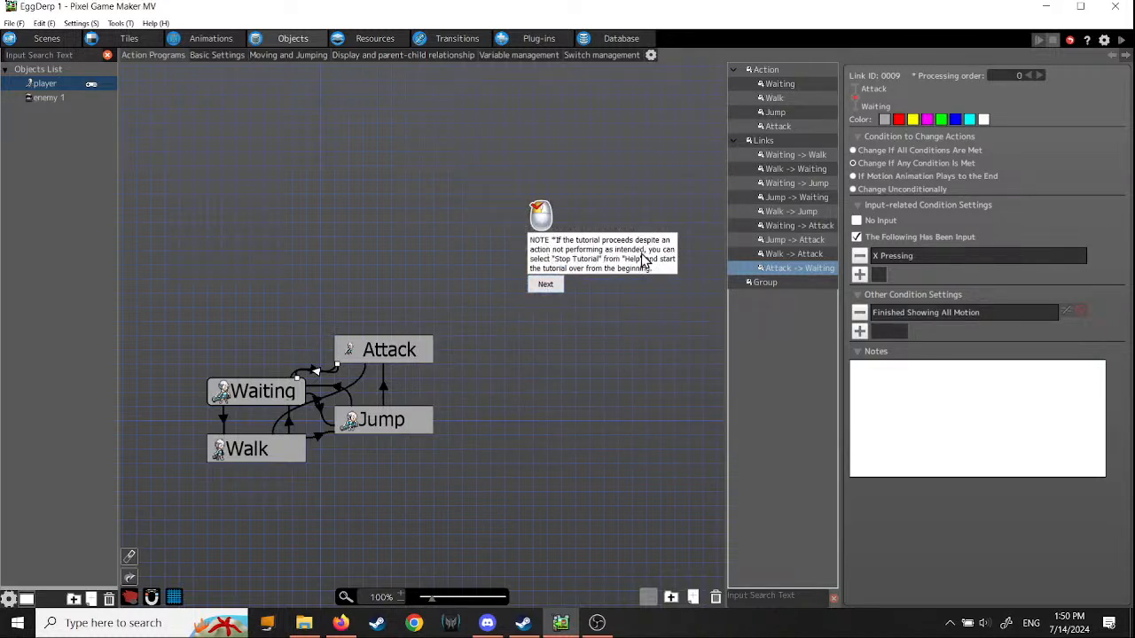
click(544, 285)
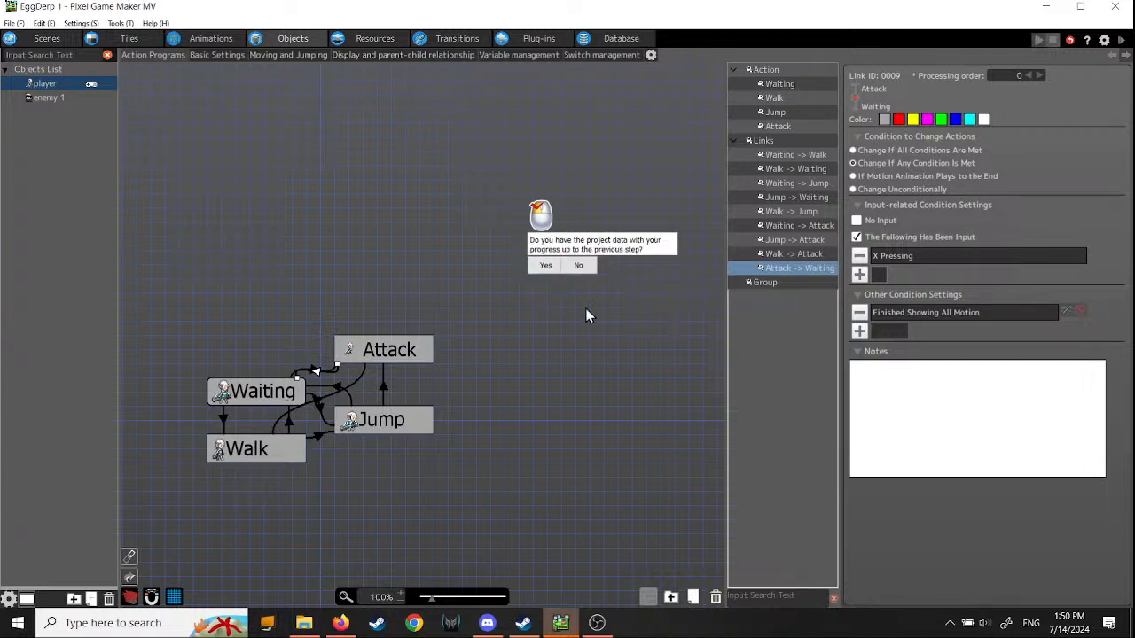
click(530, 266)
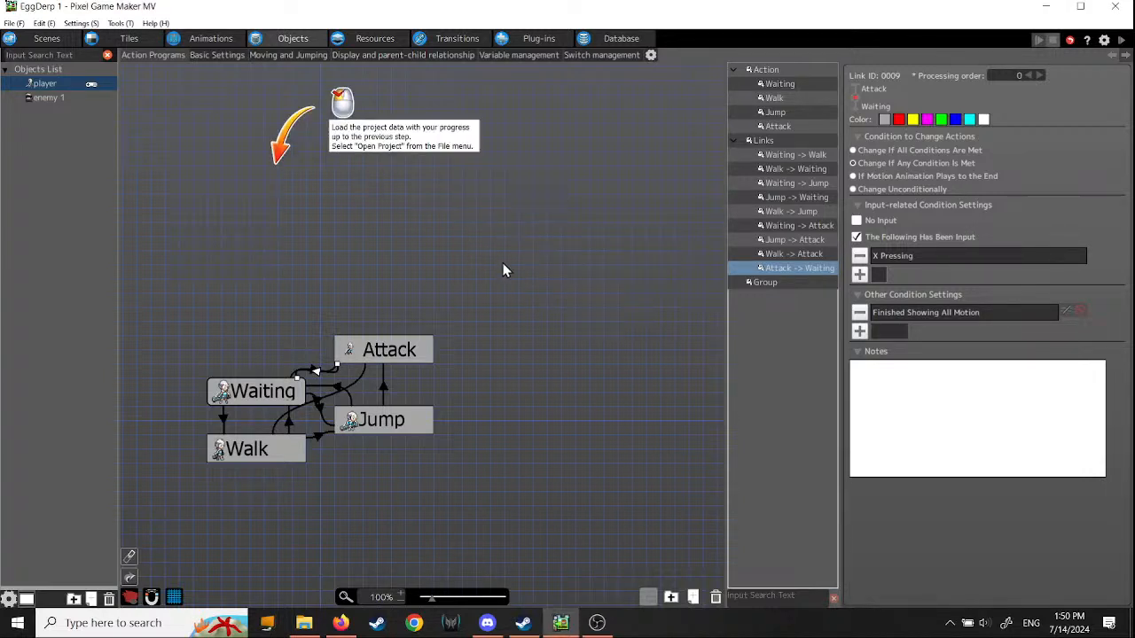
Step: Open Game.pgmproject from the EggDerp 1 folder in PGprojects on the D: drive as the tutorial's project data
click(16, 24)
click(30, 50)
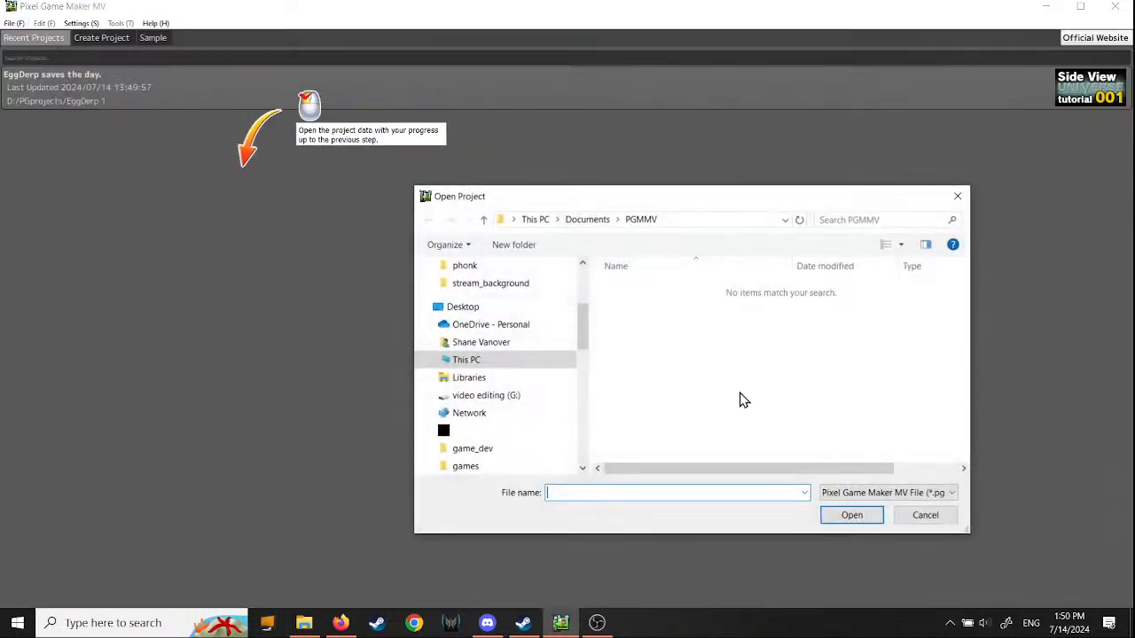
drag(962, 323, 952, 417)
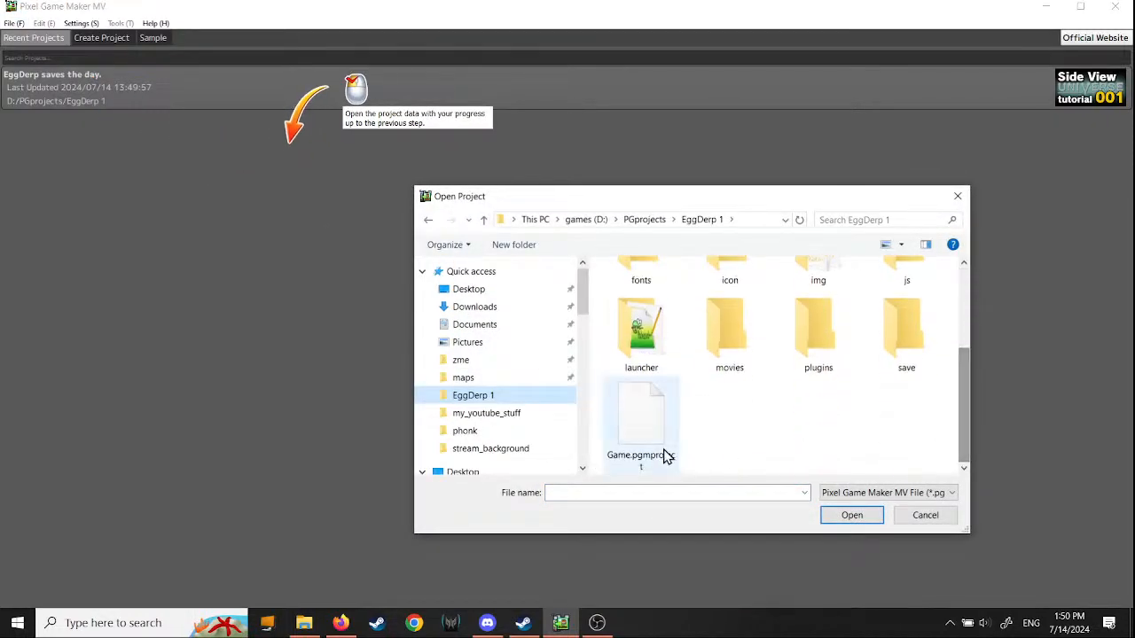
click(654, 439)
click(851, 515)
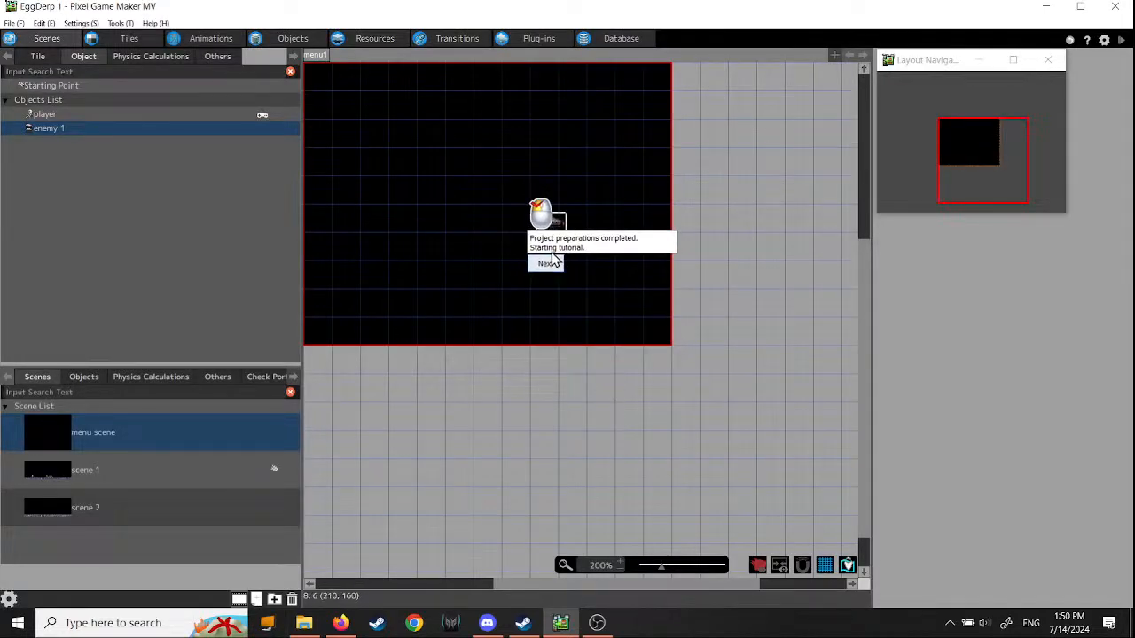
Step: Continue past the project preparation notice to the shockwave tutorial's first instruction
click(547, 260)
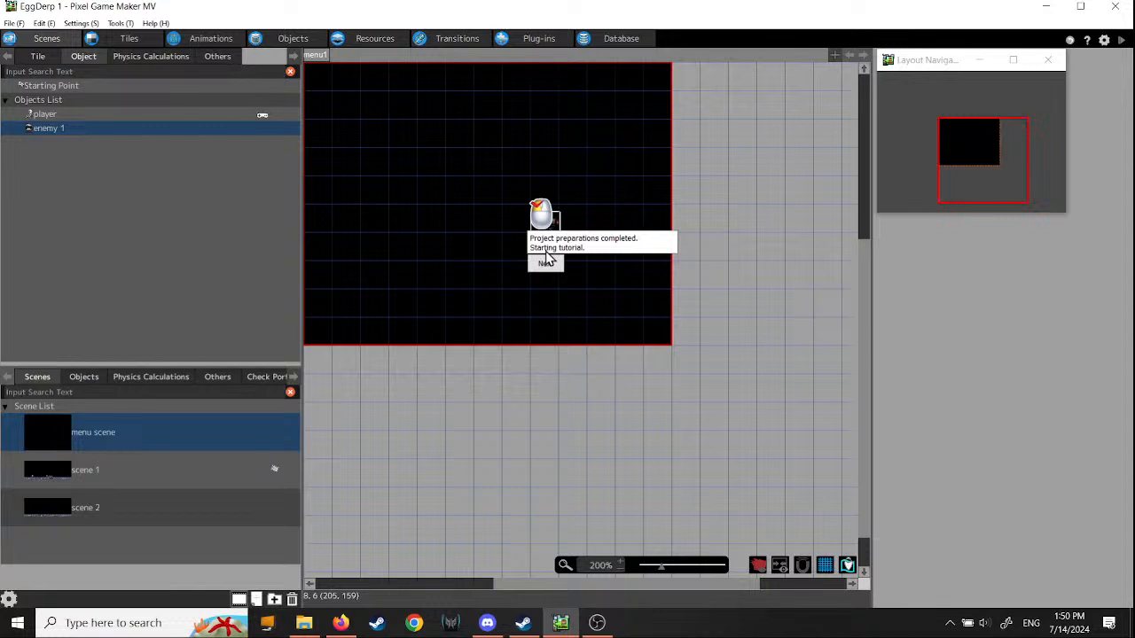
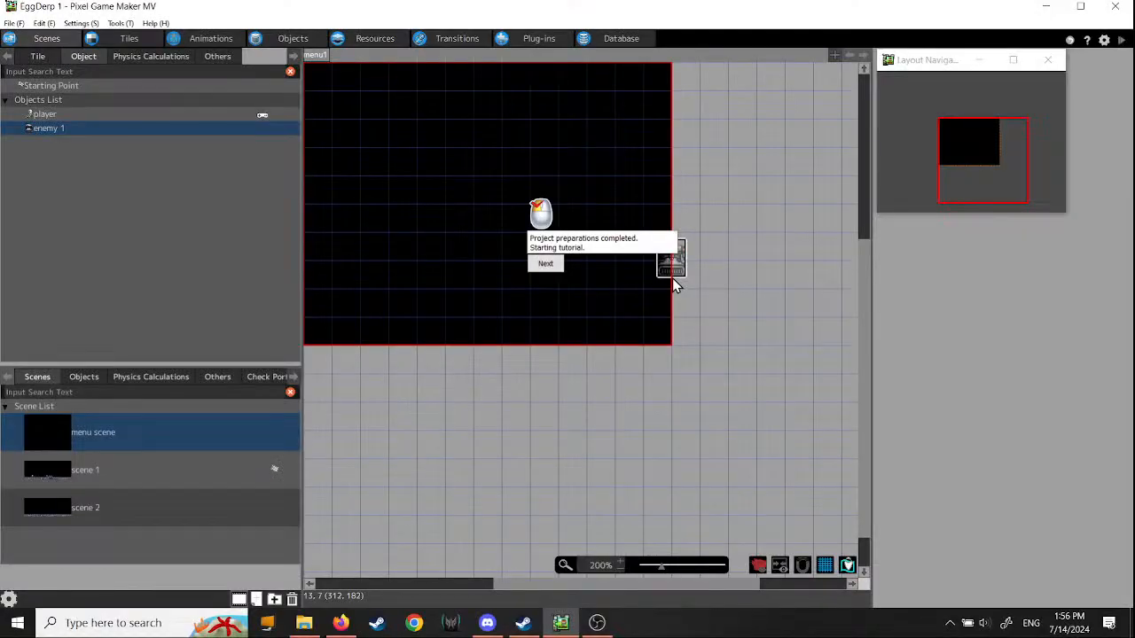
drag(674, 284, 683, 318)
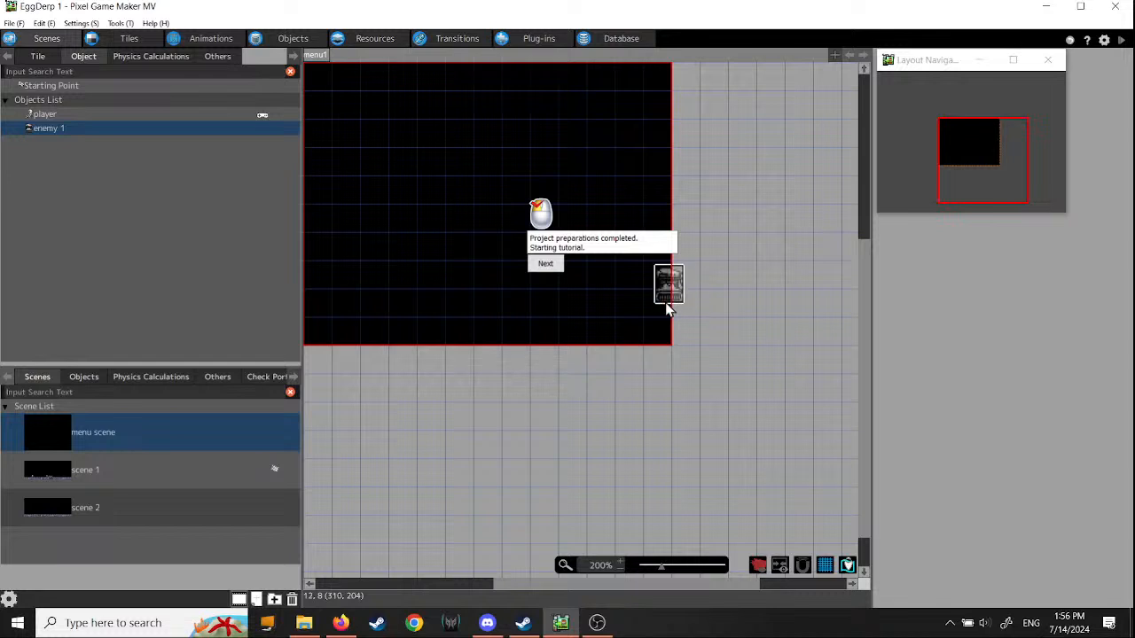
click(546, 268)
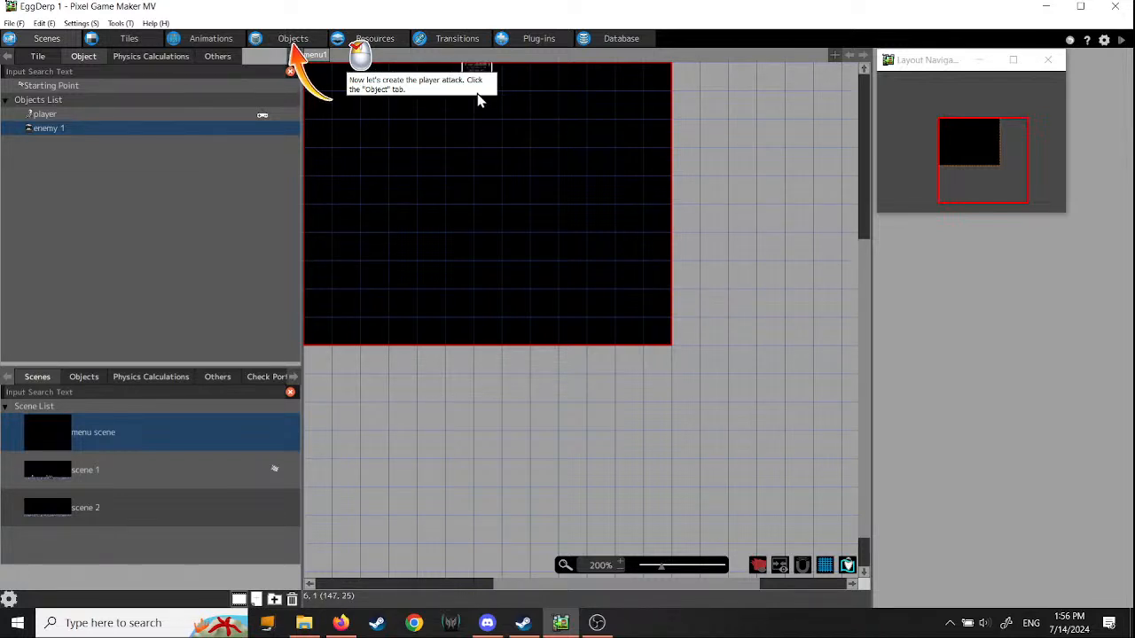
Step: Add a new object in the object editor and name it "slash"
click(298, 40)
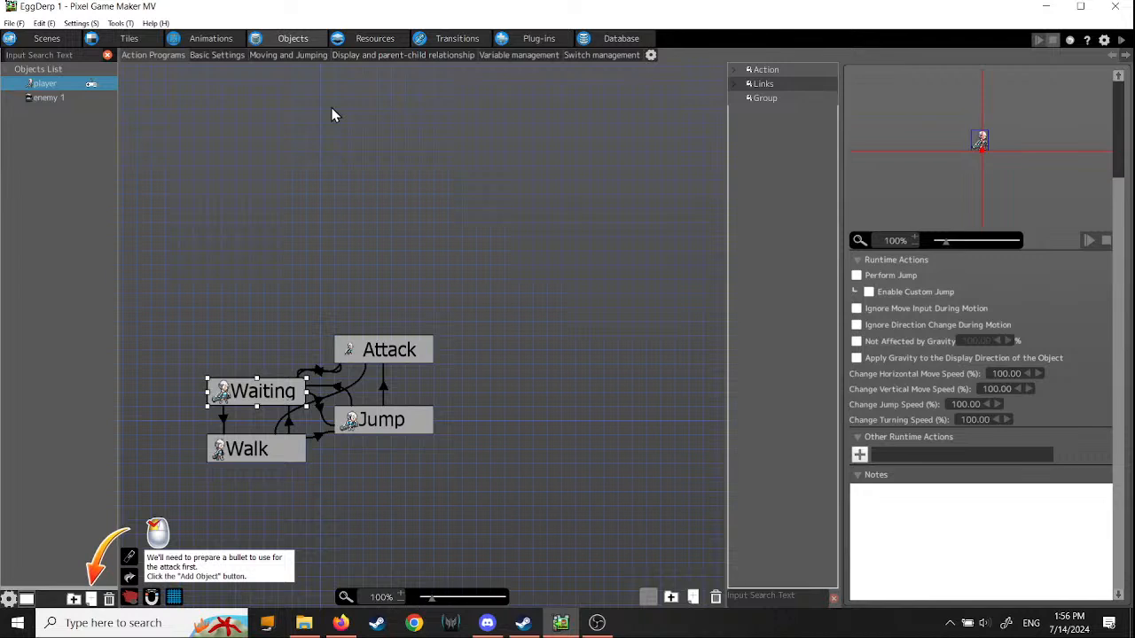
click(156, 24)
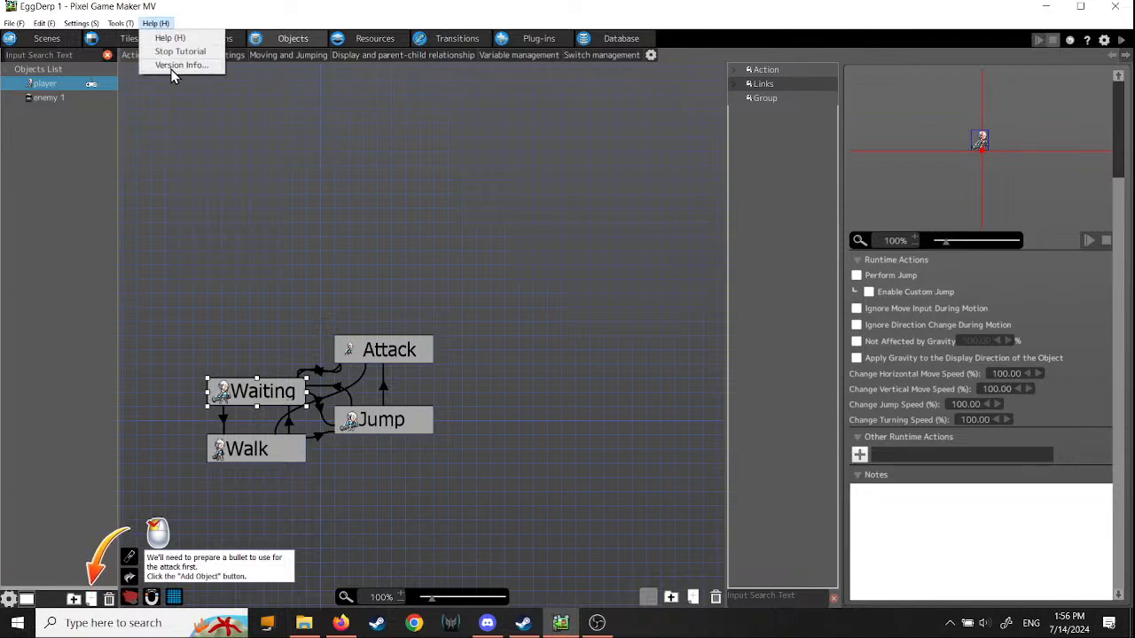
click(628, 15)
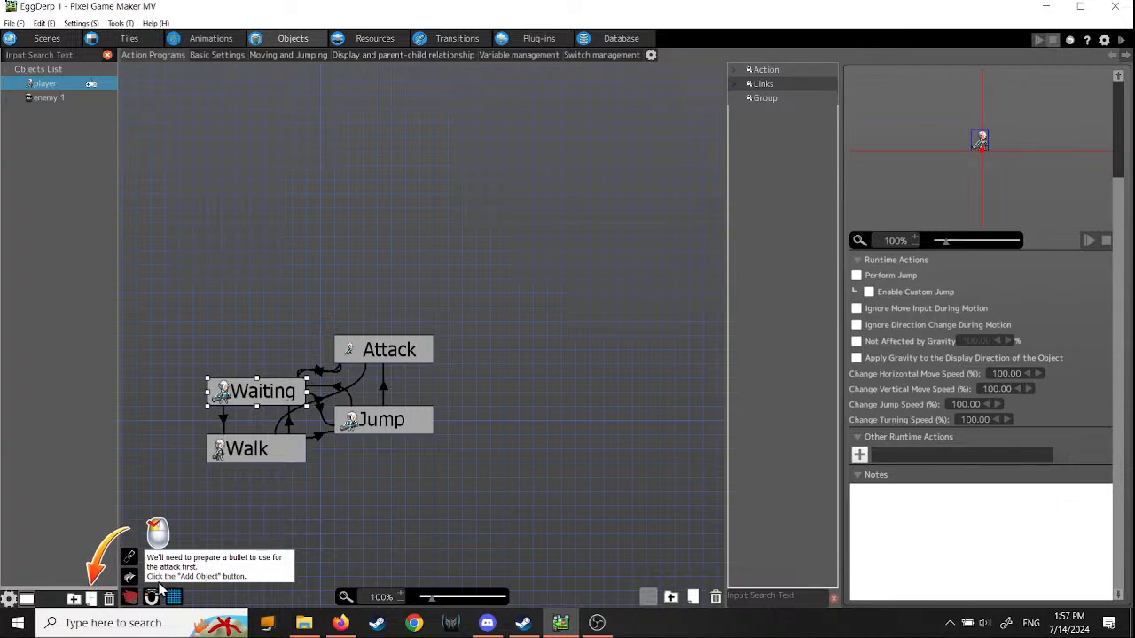
click(90, 599)
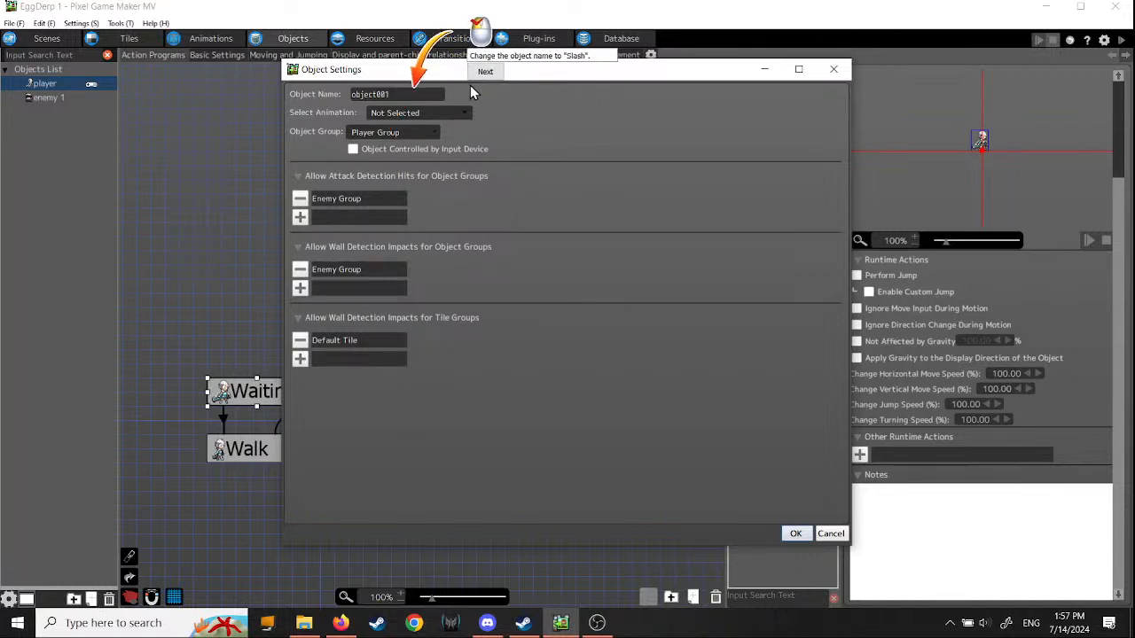
drag(399, 92, 321, 89)
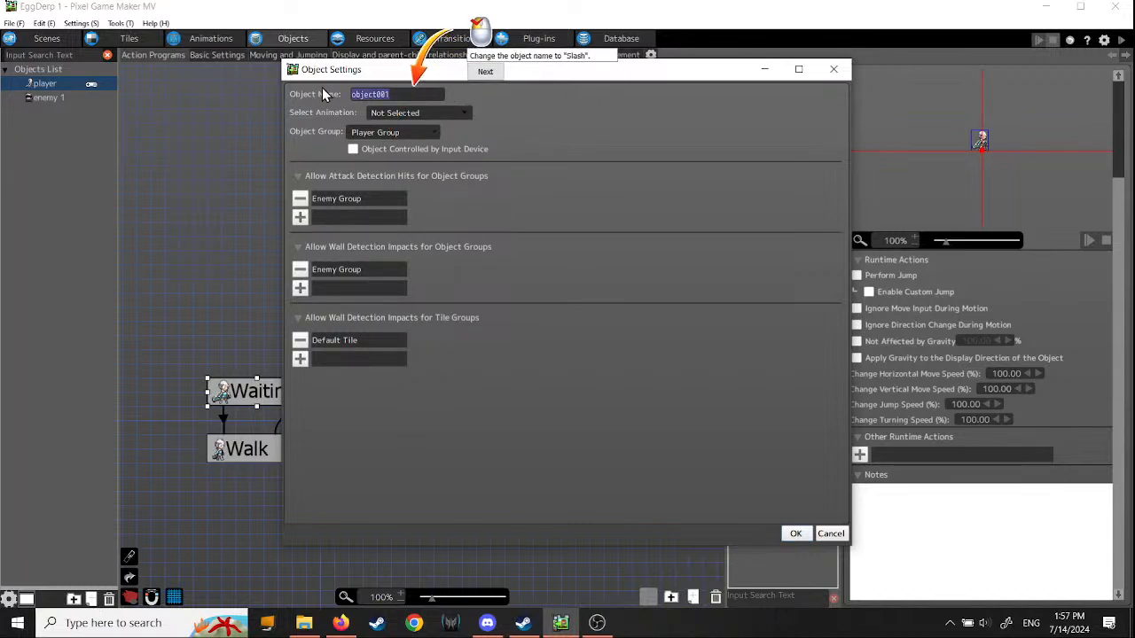
text(sl)
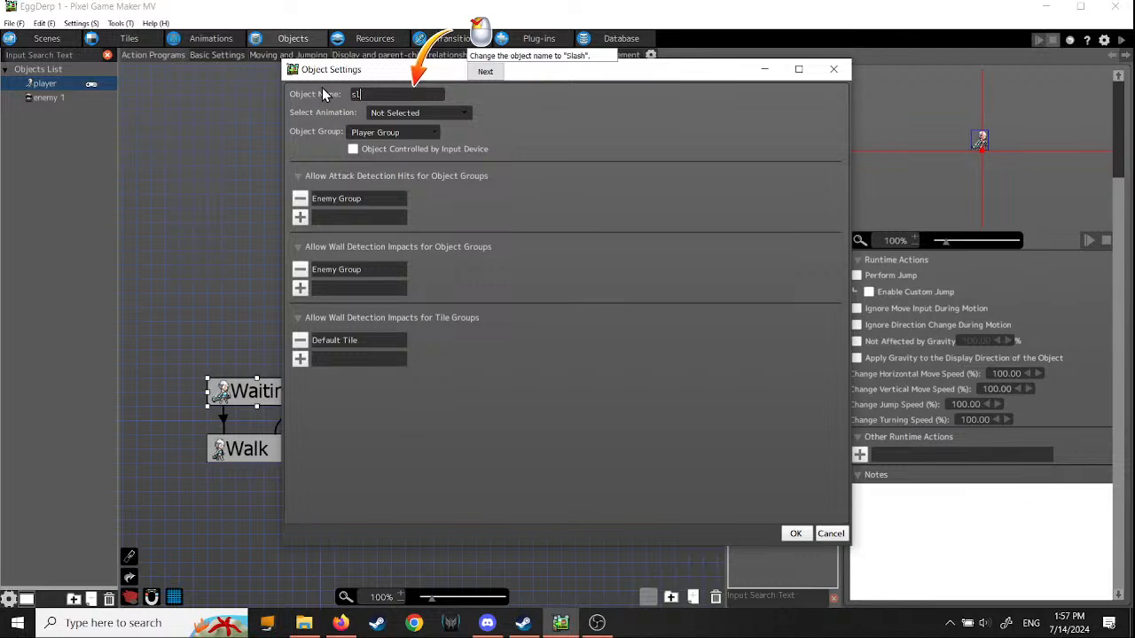
text(ash)
click(489, 71)
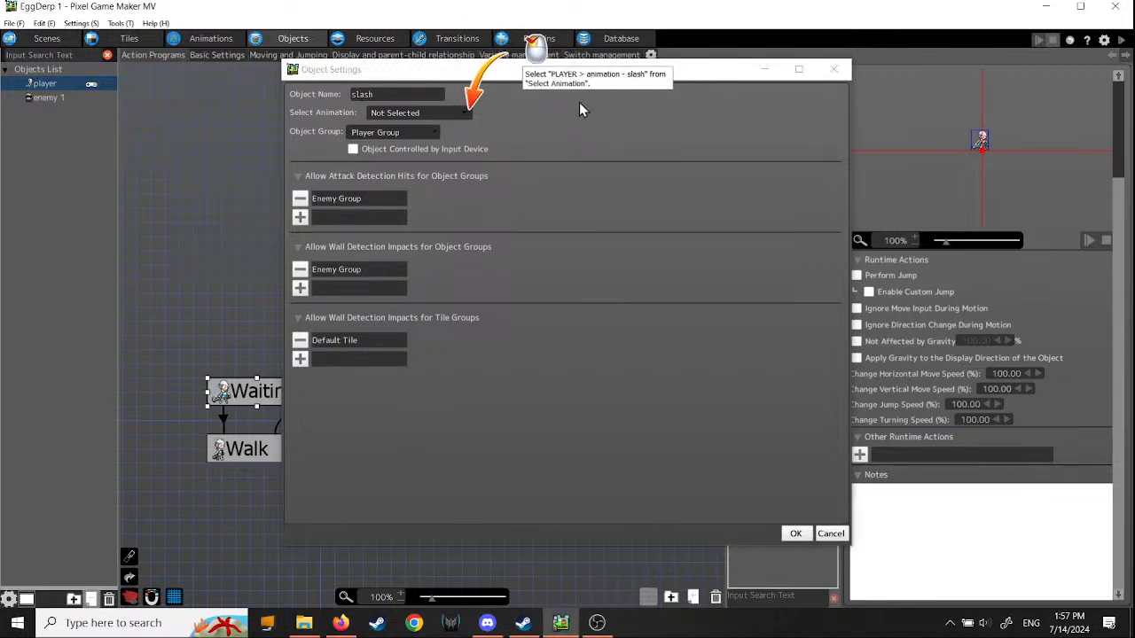
Step: Assign the PLAYER animation "animation - slash" to the new object and create it with the default group settings
click(465, 113)
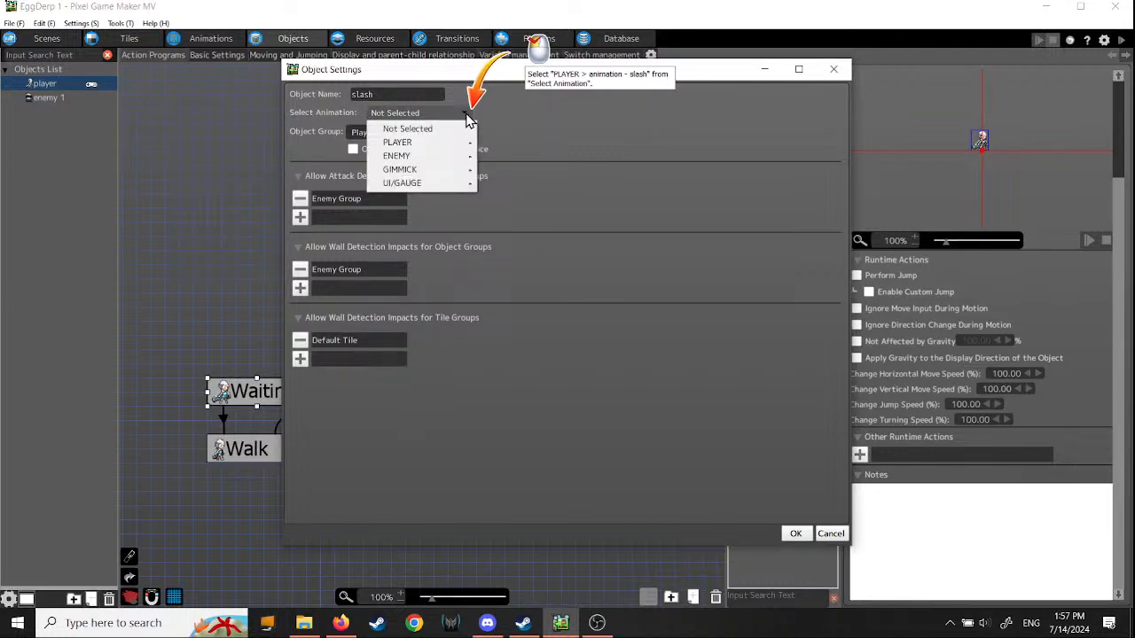
mouse_move(473, 144)
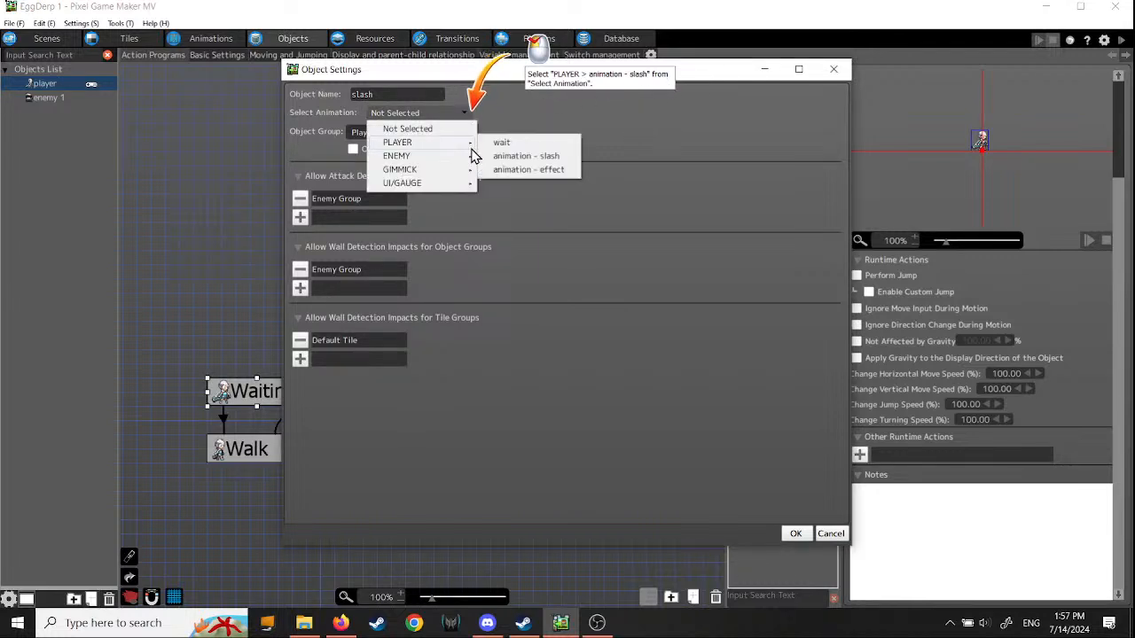
click(518, 158)
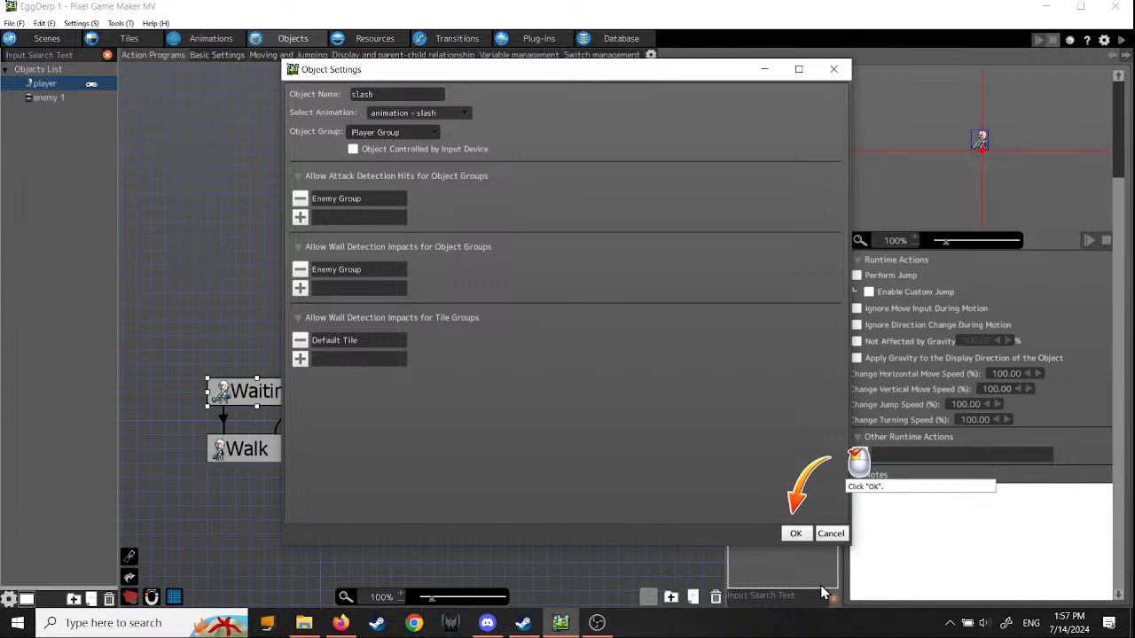
click(797, 532)
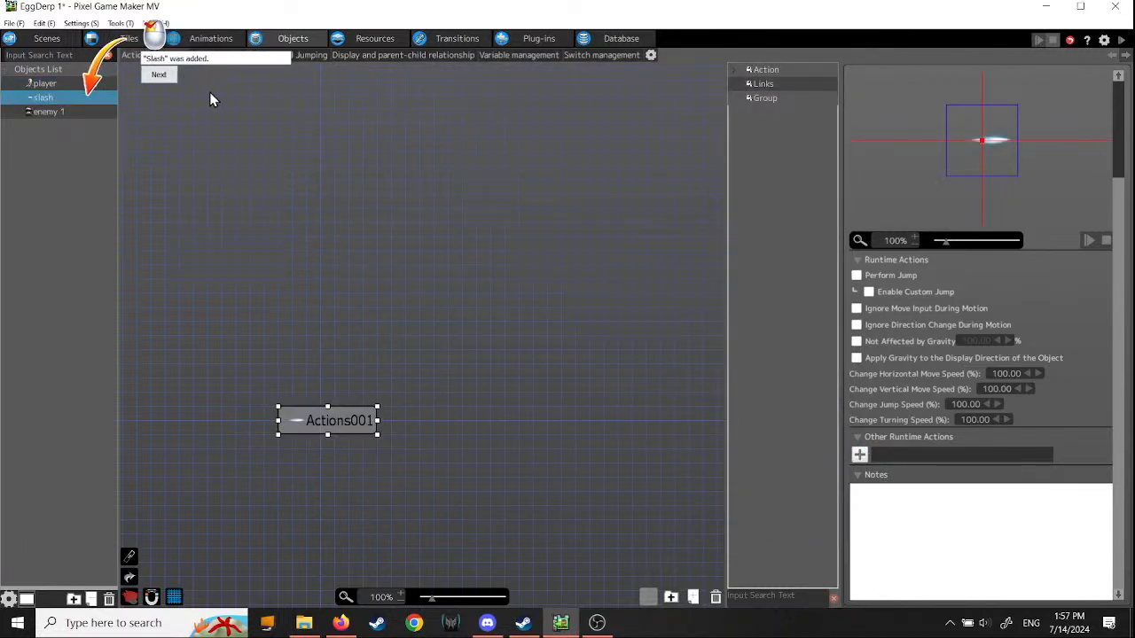
click(160, 76)
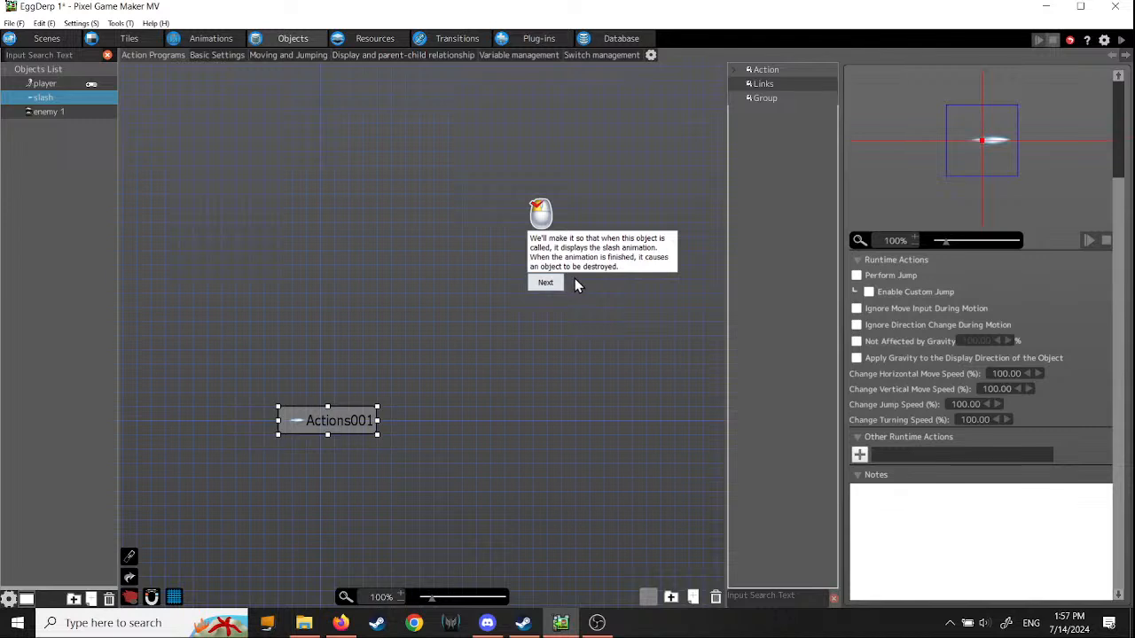
Step: Rename the slash object's only action to "slash" and enable Not Affected by Gravity for it
click(546, 283)
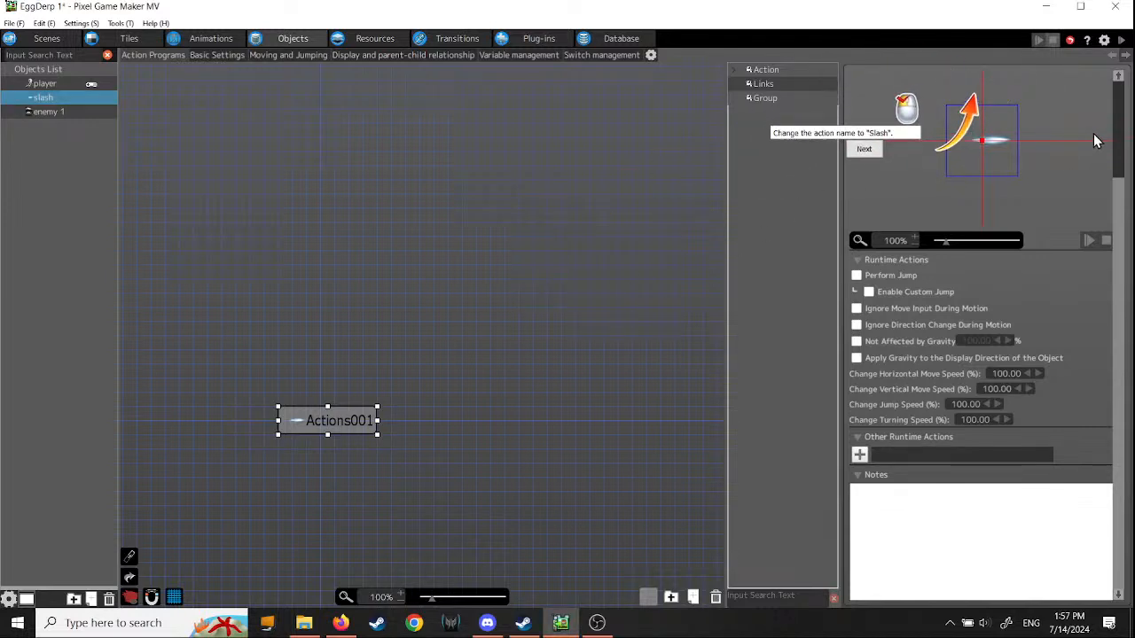
scroll(1096, 131, up, 2)
scroll(1099, 120, up, 1)
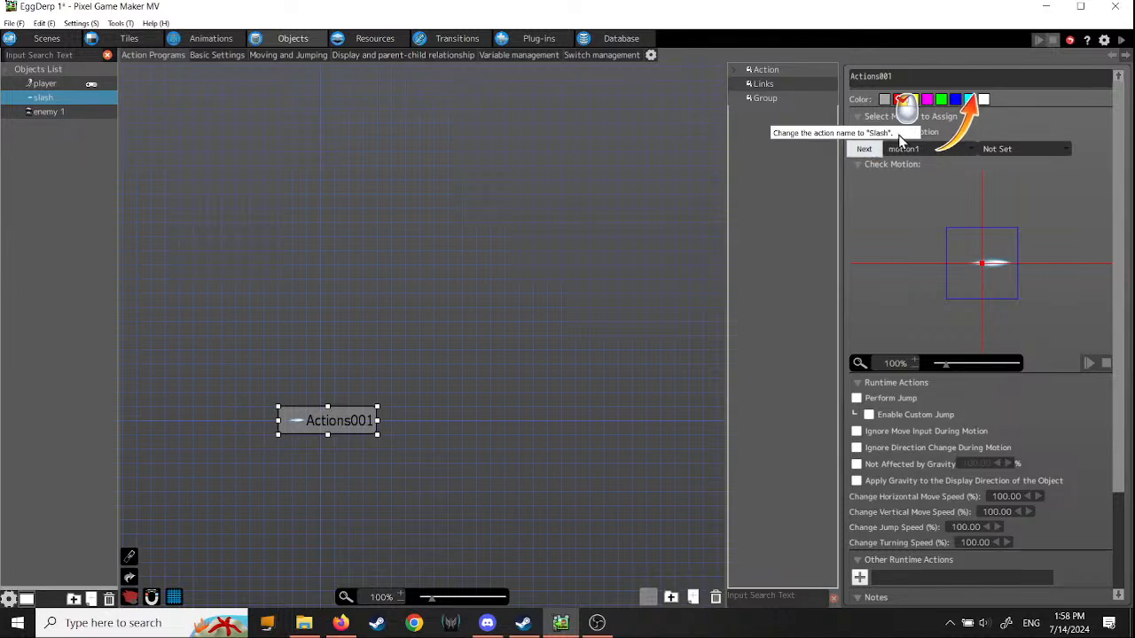
click(897, 74)
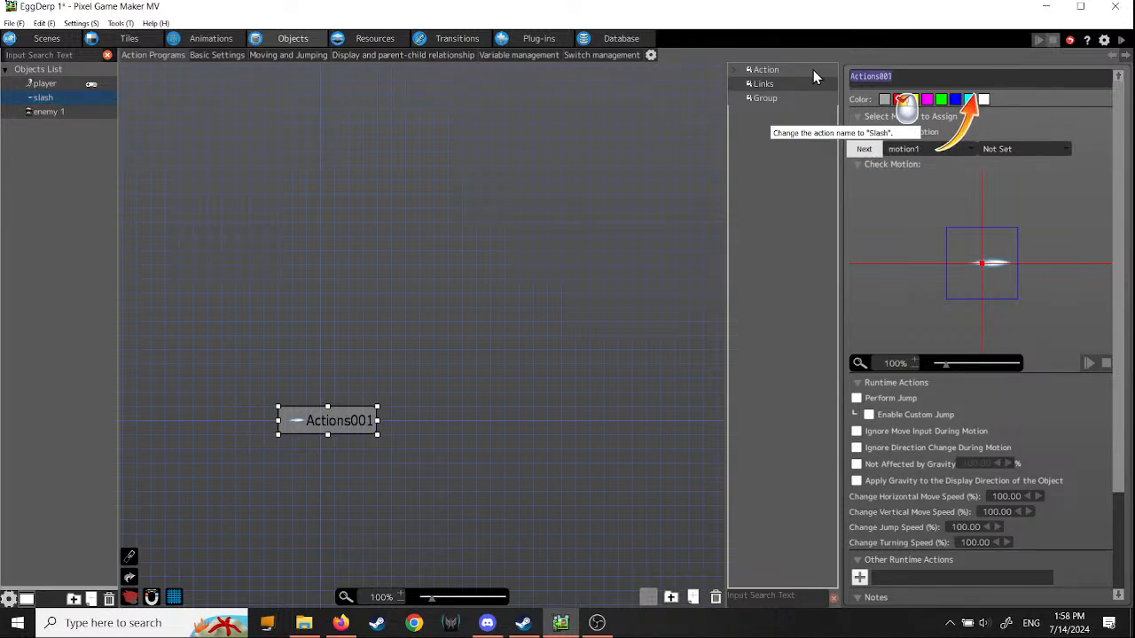
text(slash)
click(864, 149)
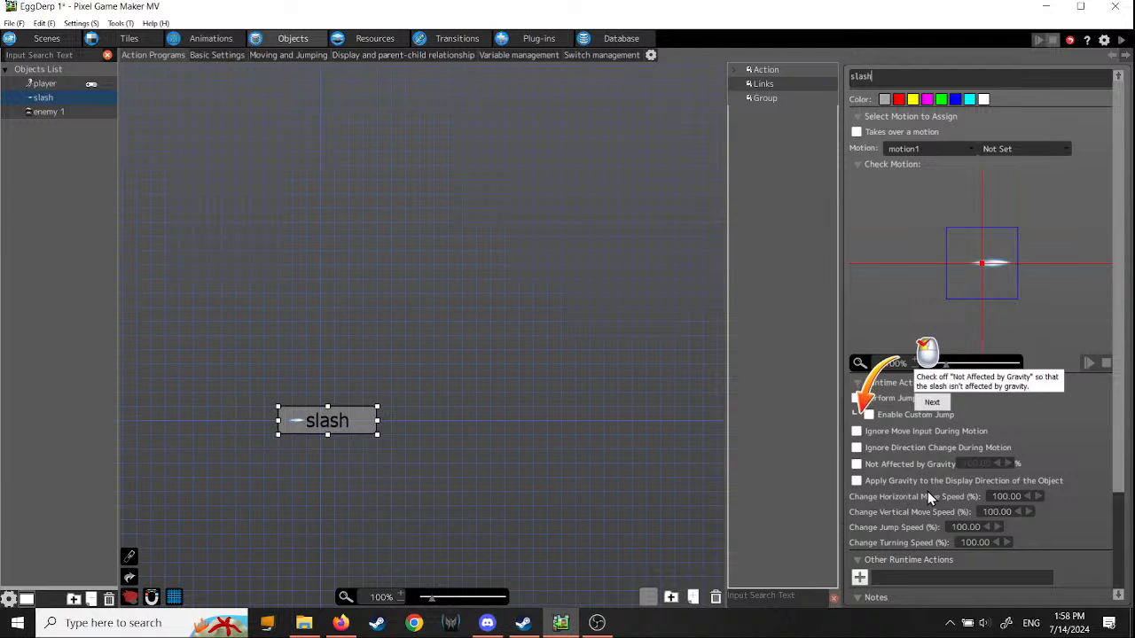
click(857, 465)
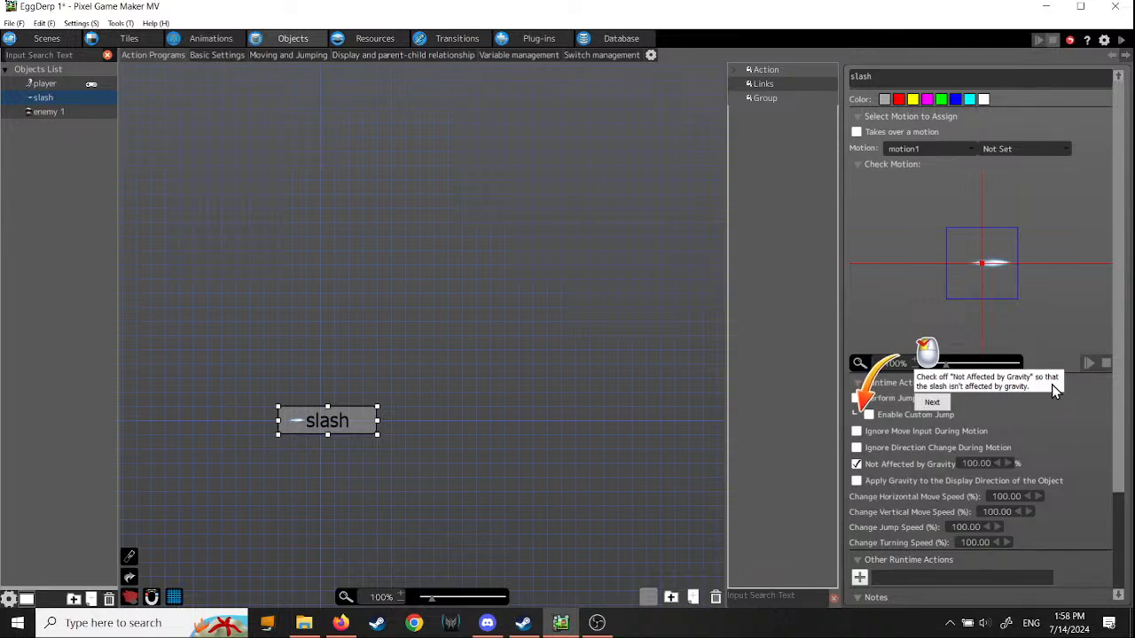
click(942, 407)
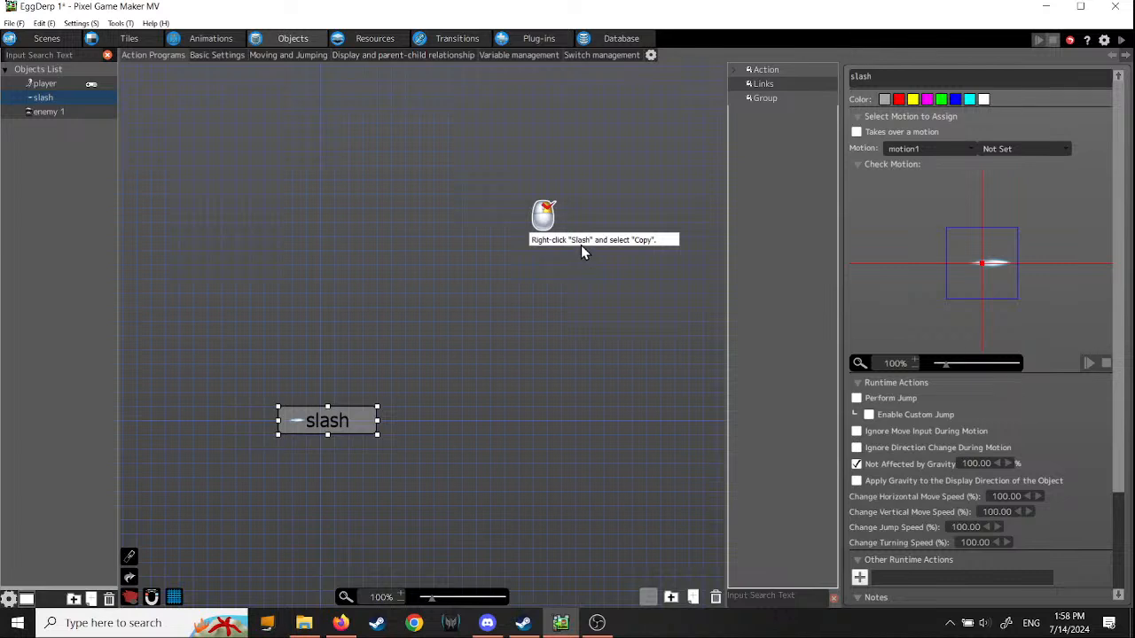
Step: Duplicate the "slash" action and place the copy directly to the right of the original
right_click(361, 424)
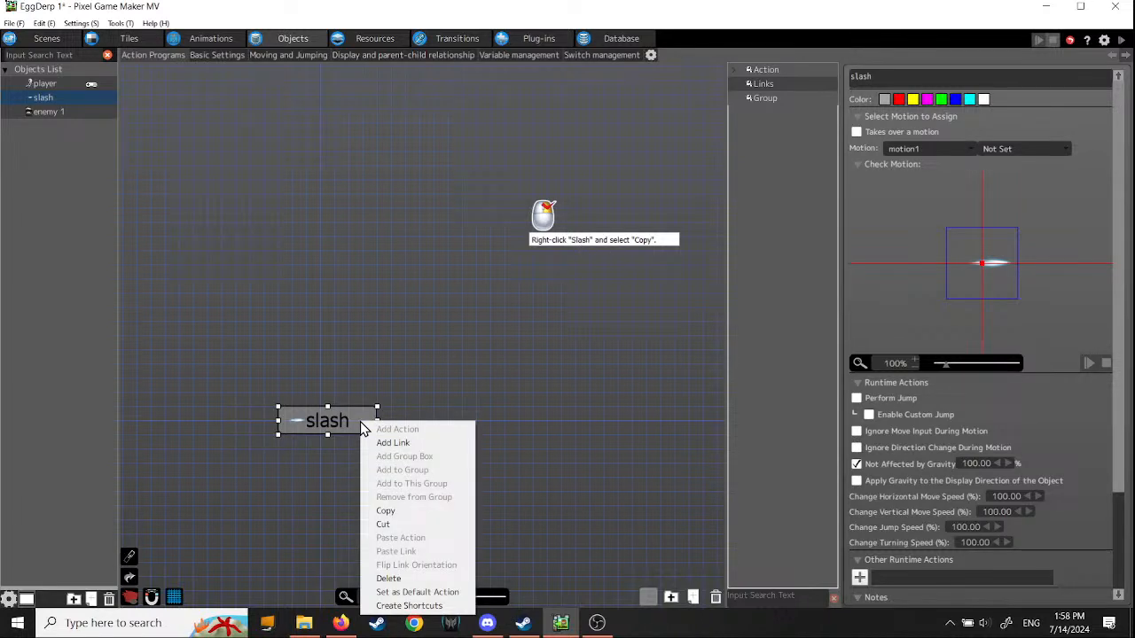
click(402, 512)
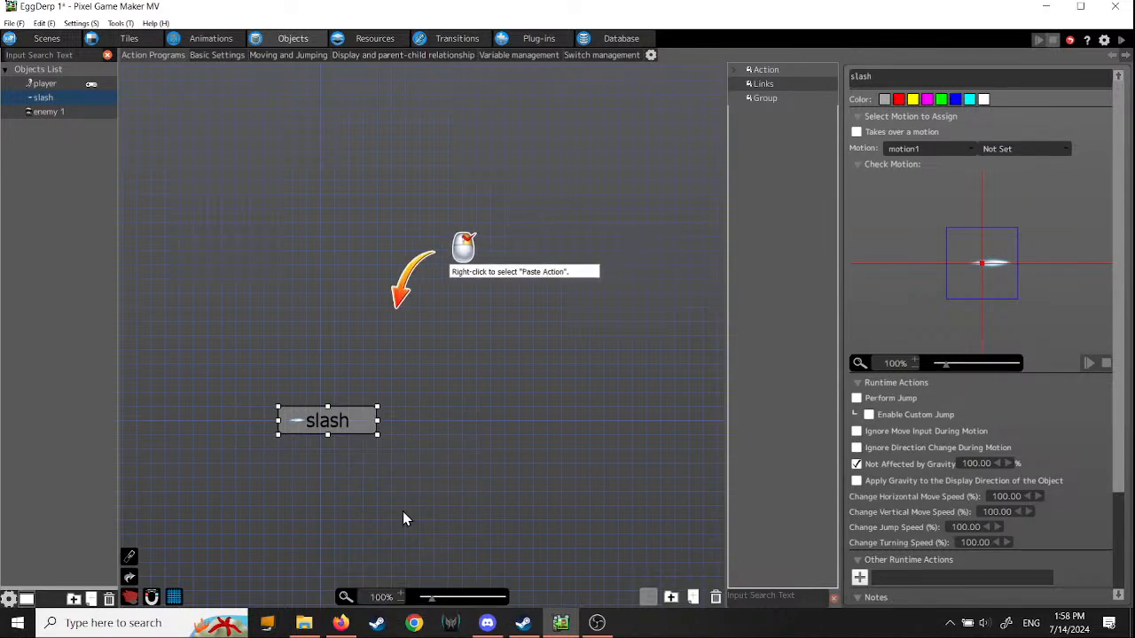
click(375, 343)
right_click(375, 337)
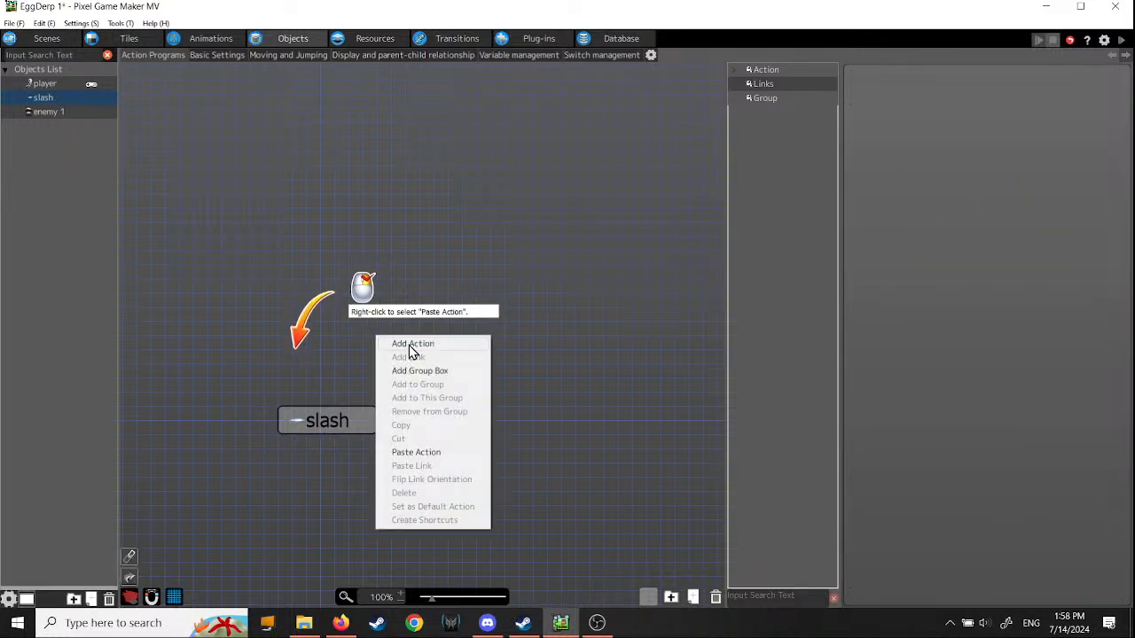
click(424, 453)
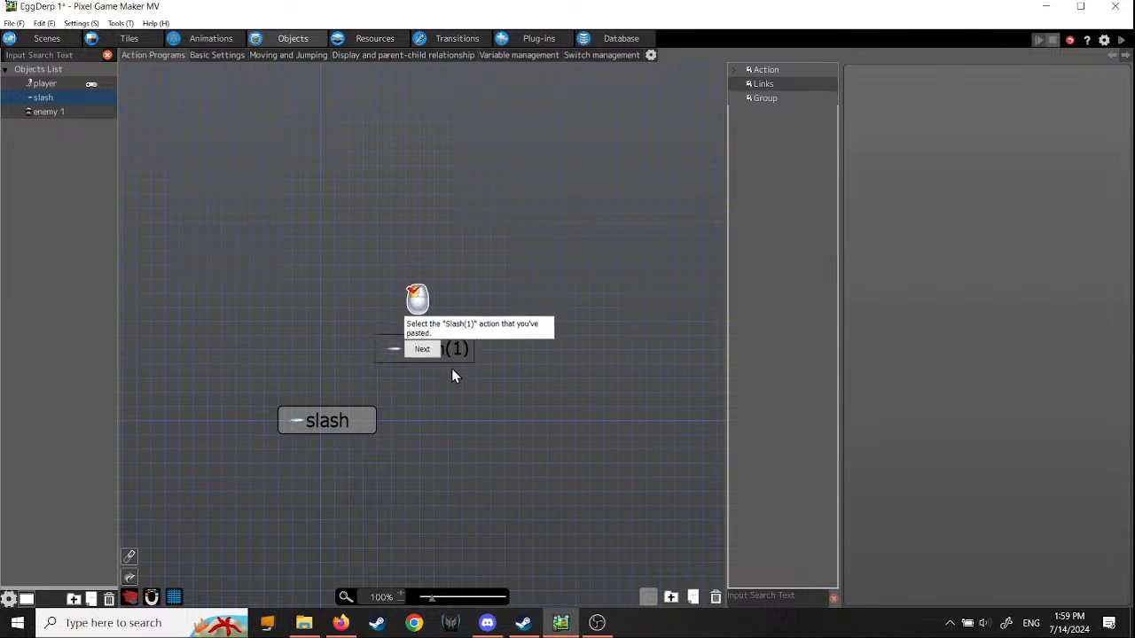
drag(453, 352, 472, 427)
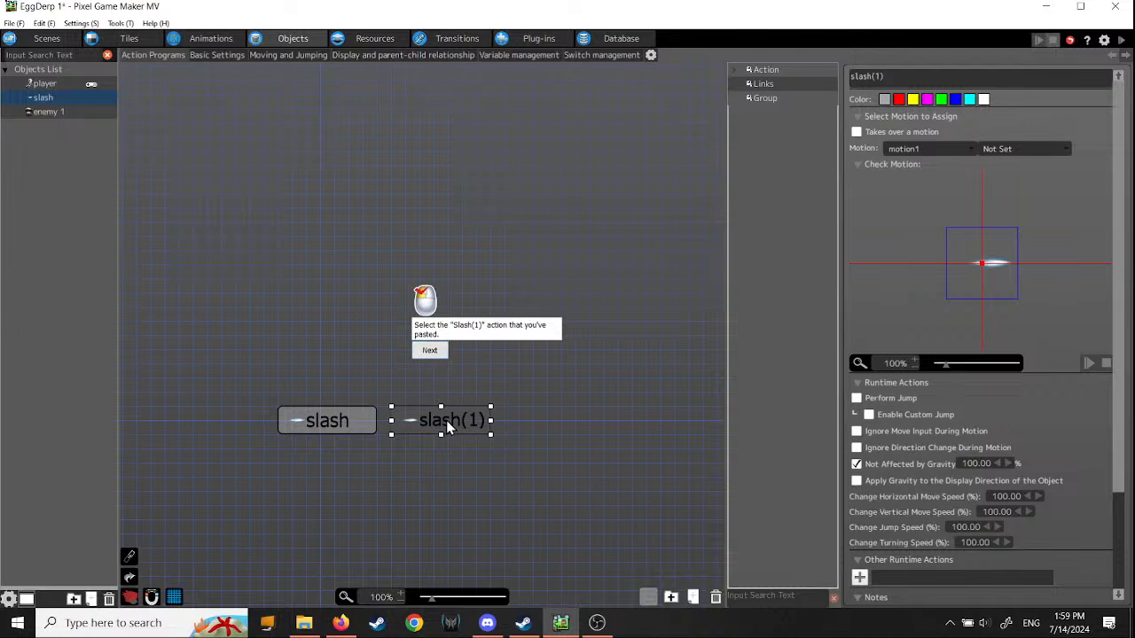
Step: Rename the duplicated action to "destroy"
click(430, 354)
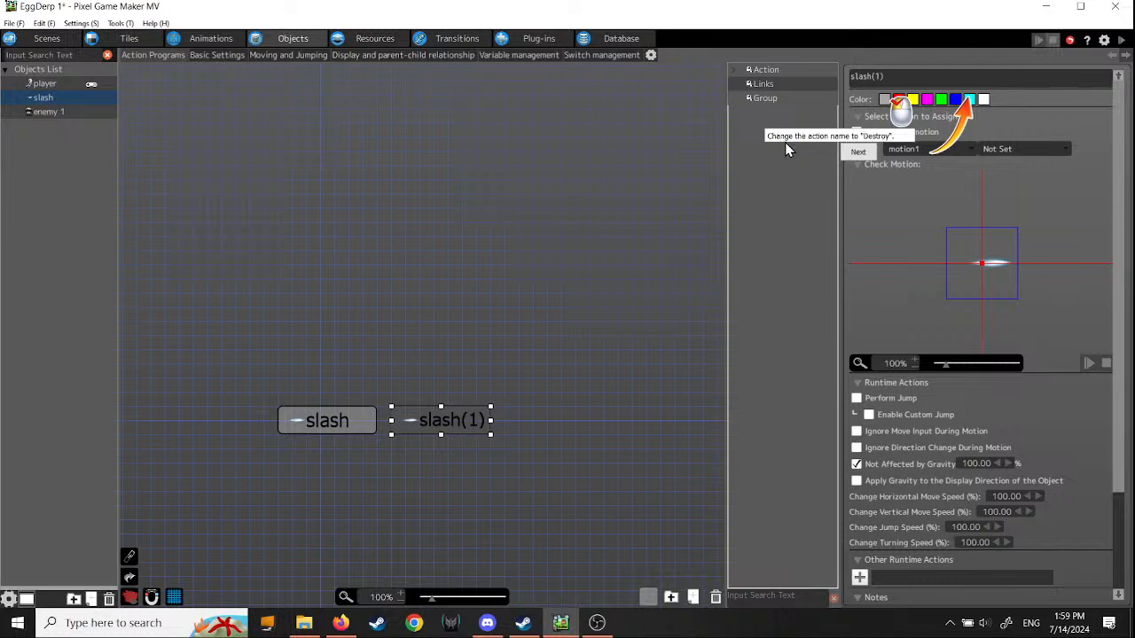
click(897, 76)
text(destroy)
click(856, 153)
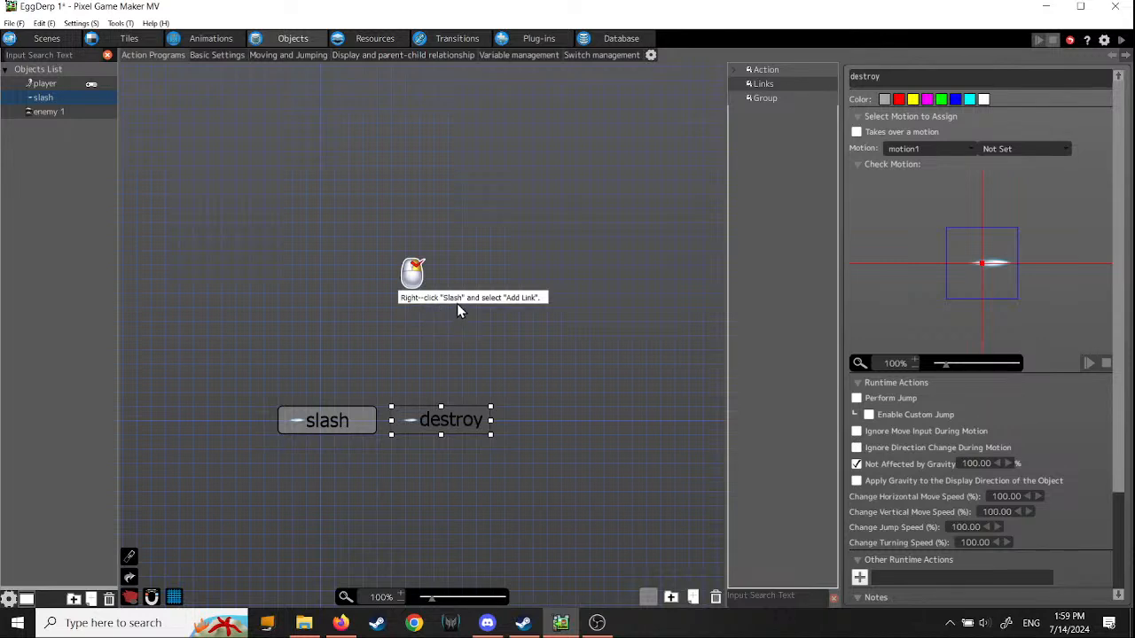
Step: Add a link from the "slash" action to the "destroy" action, and move "destroy" slightly further right
click(364, 425)
right_click(367, 431)
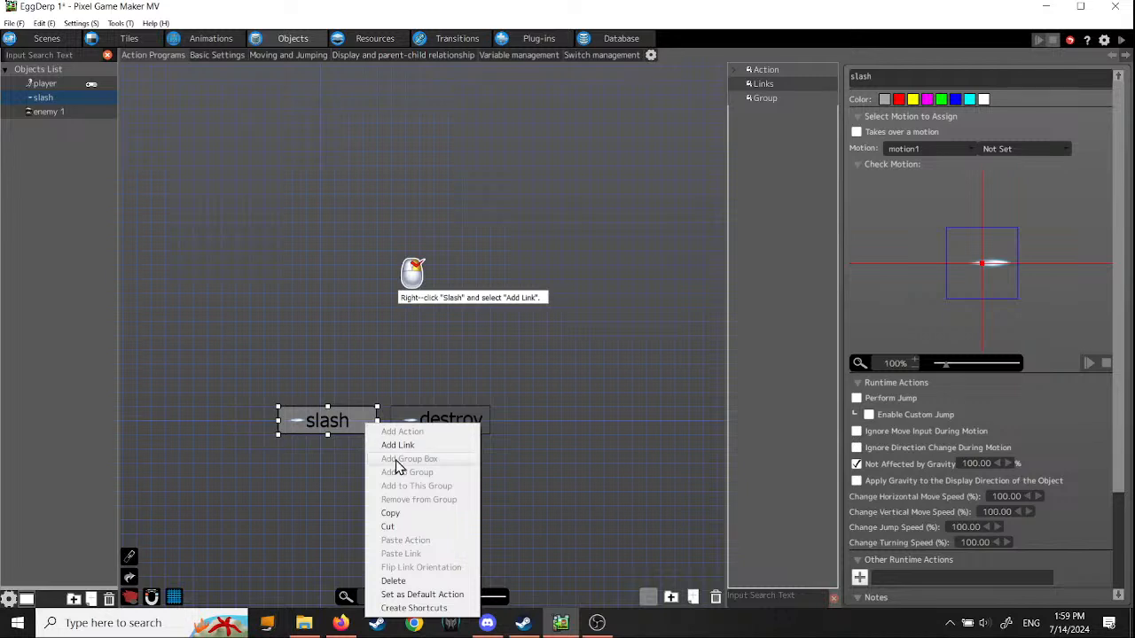
click(401, 447)
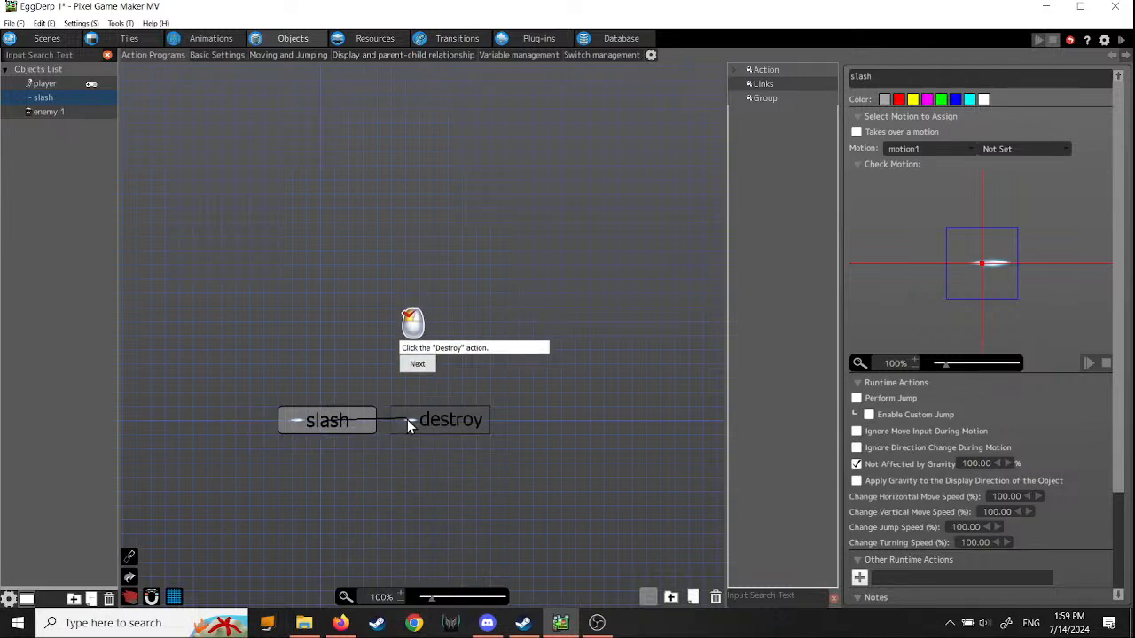
click(403, 422)
drag(441, 422, 468, 420)
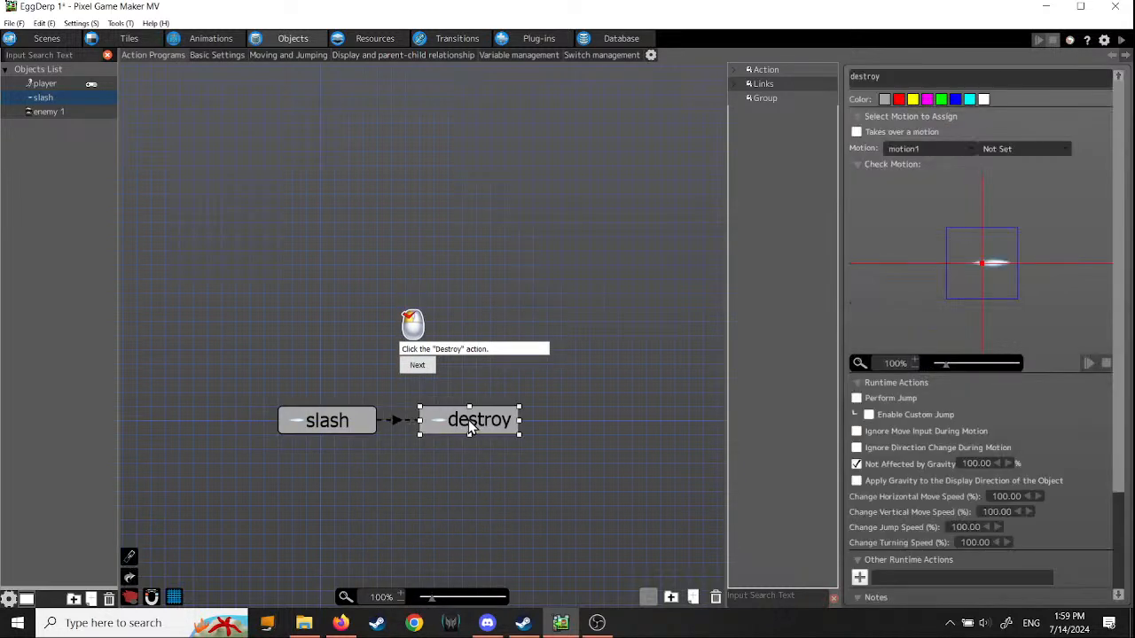
click(417, 367)
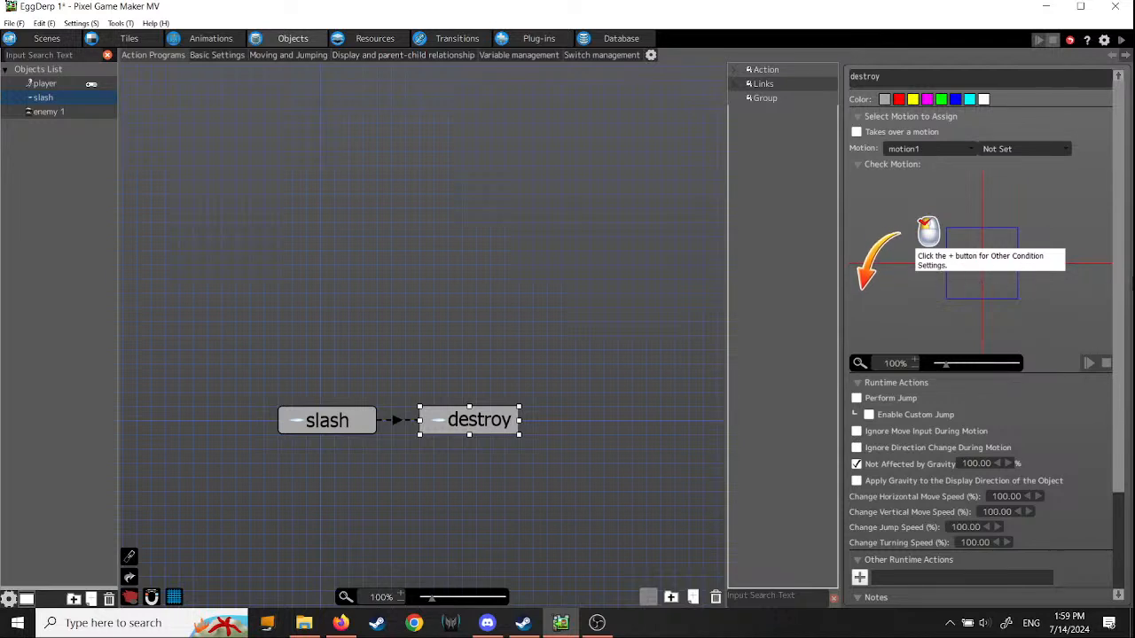
Step: Add the condition Finished Showing All Motion to the link between "slash" and "destroy"
scroll(1120, 355, down, 3)
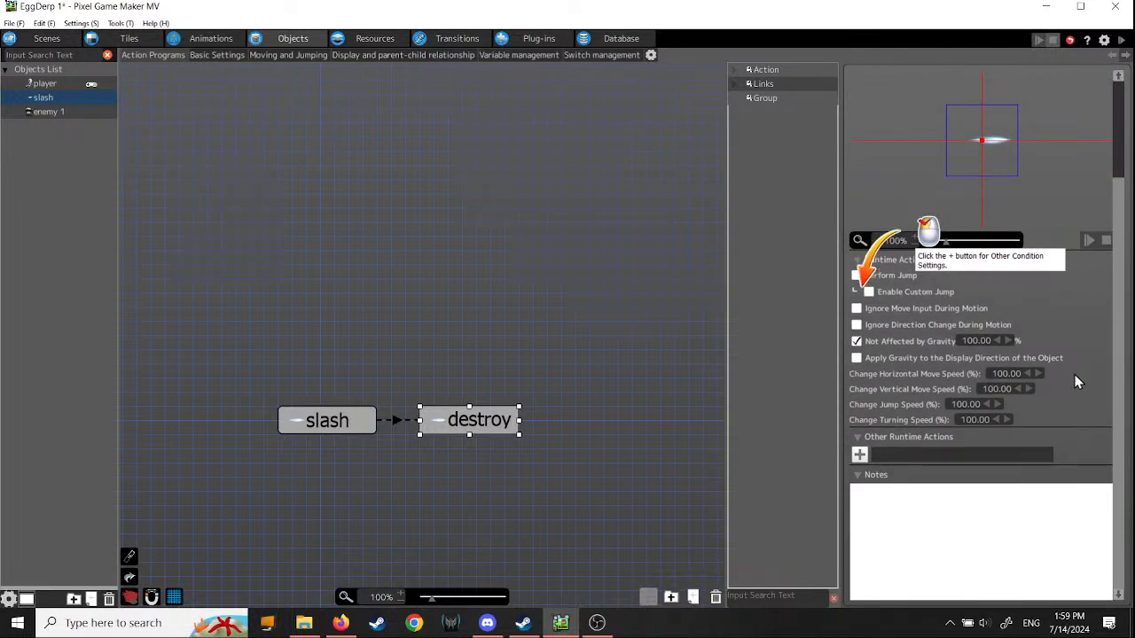
click(395, 421)
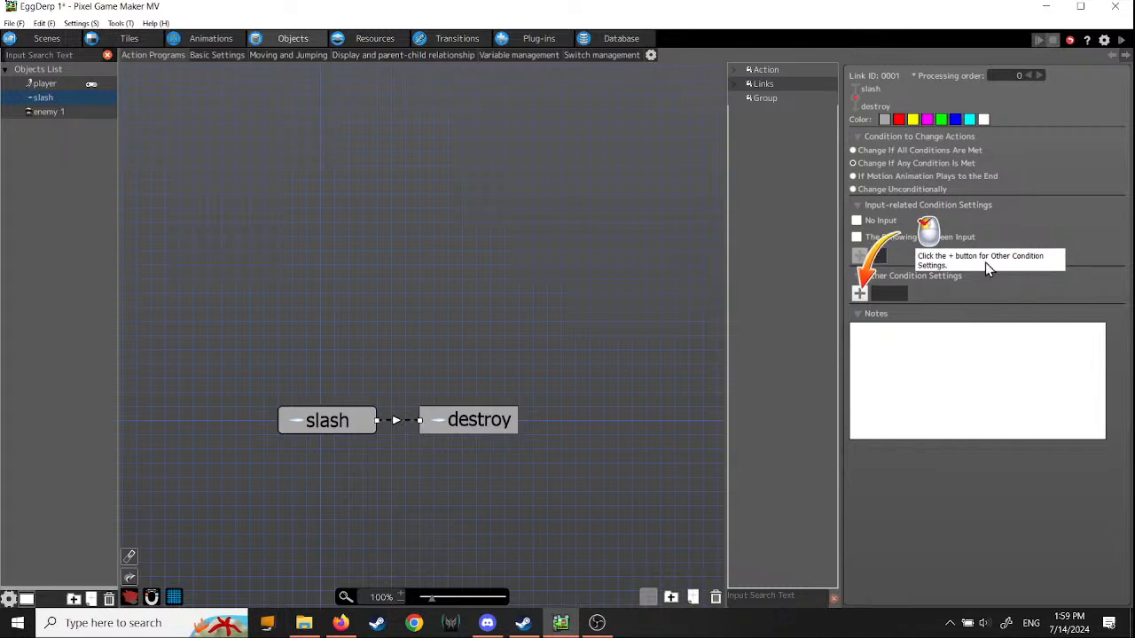
click(858, 294)
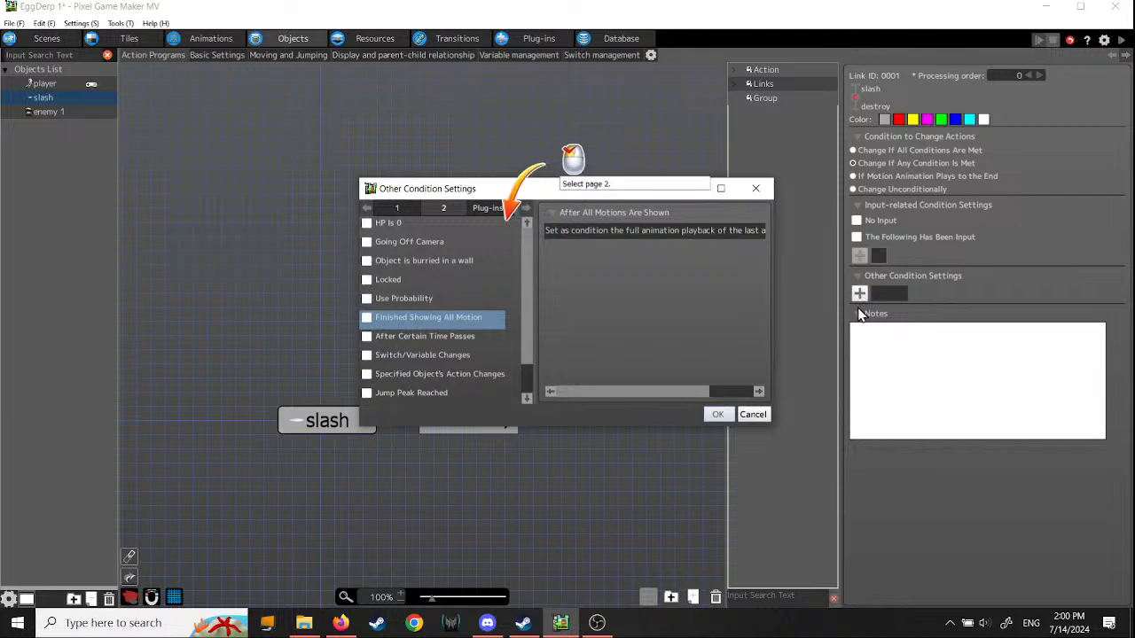
click(445, 211)
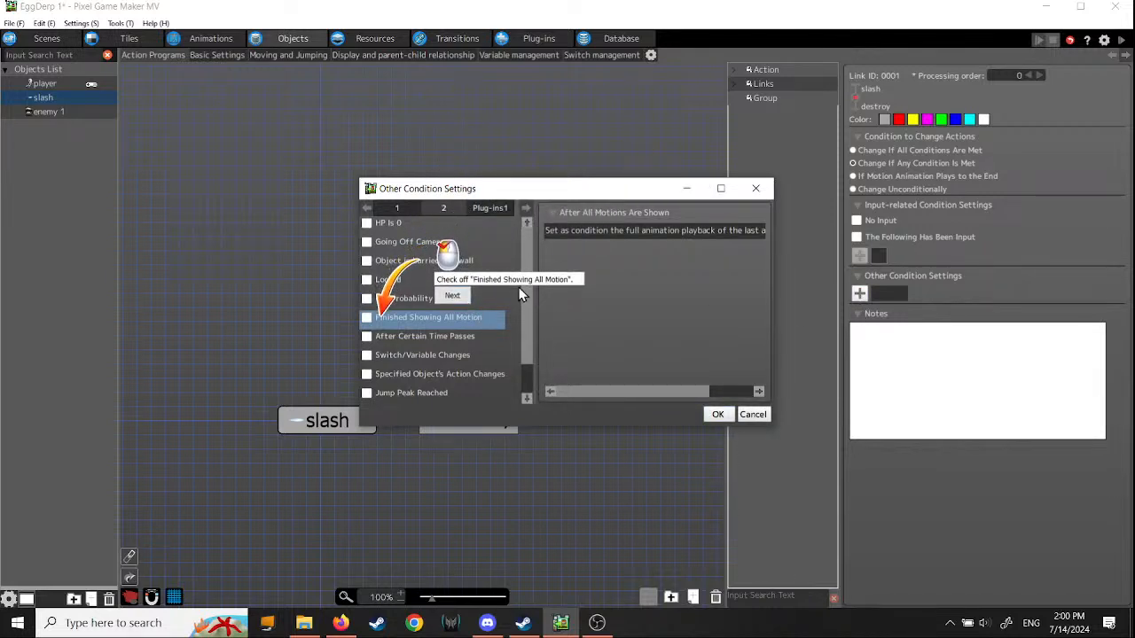
click(367, 317)
click(452, 296)
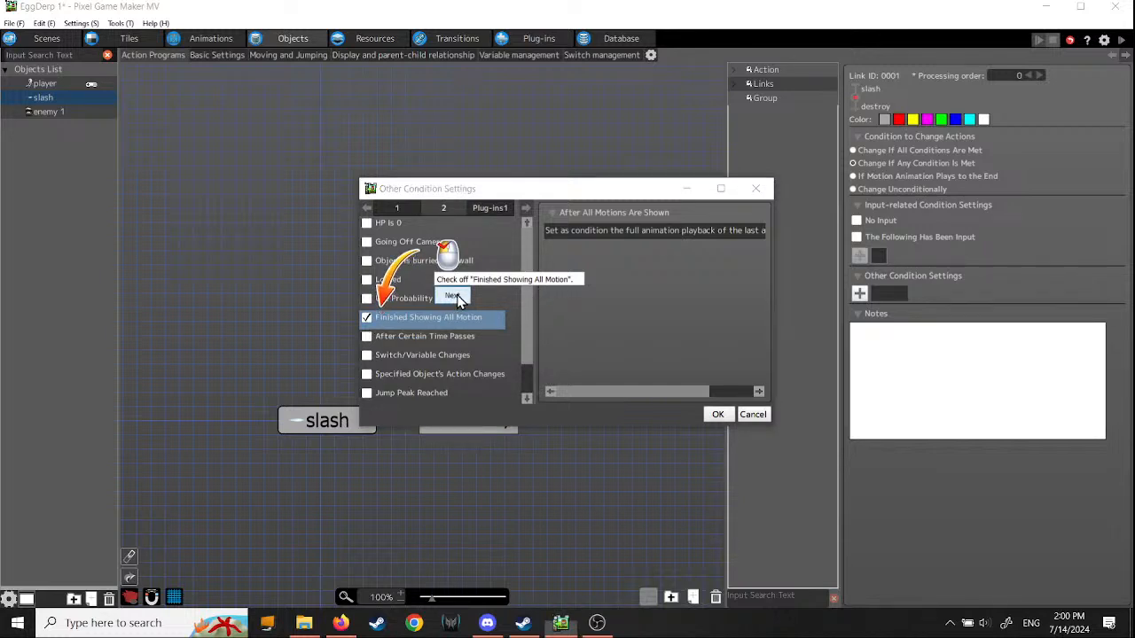
click(719, 414)
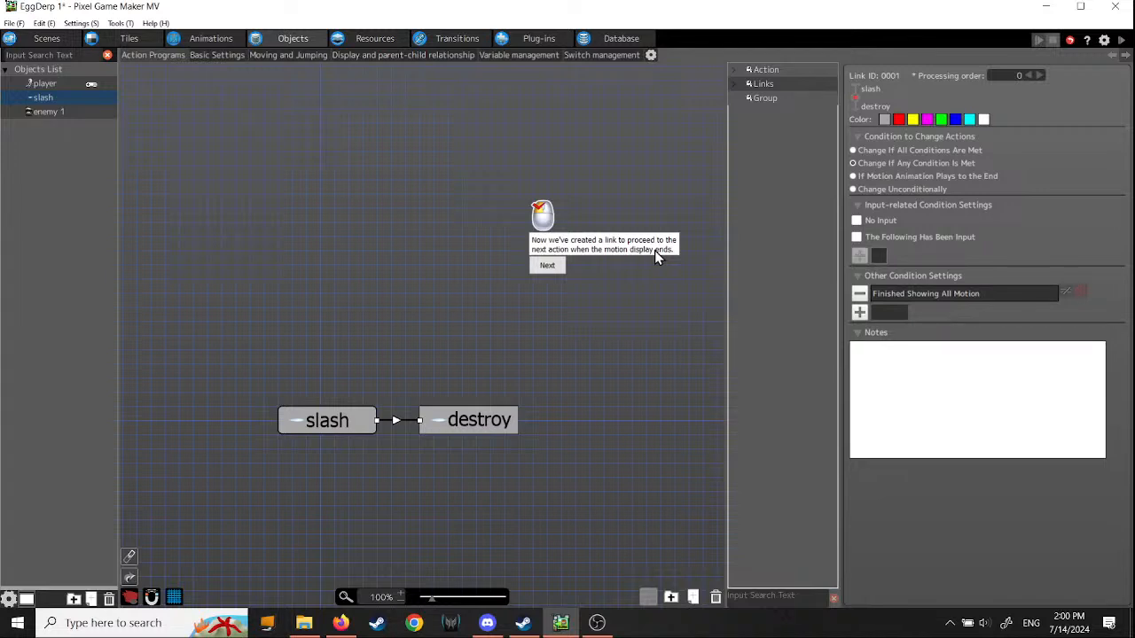
Step: Add the Destroy Object runtime action to the slash object's "destroy" action
click(549, 267)
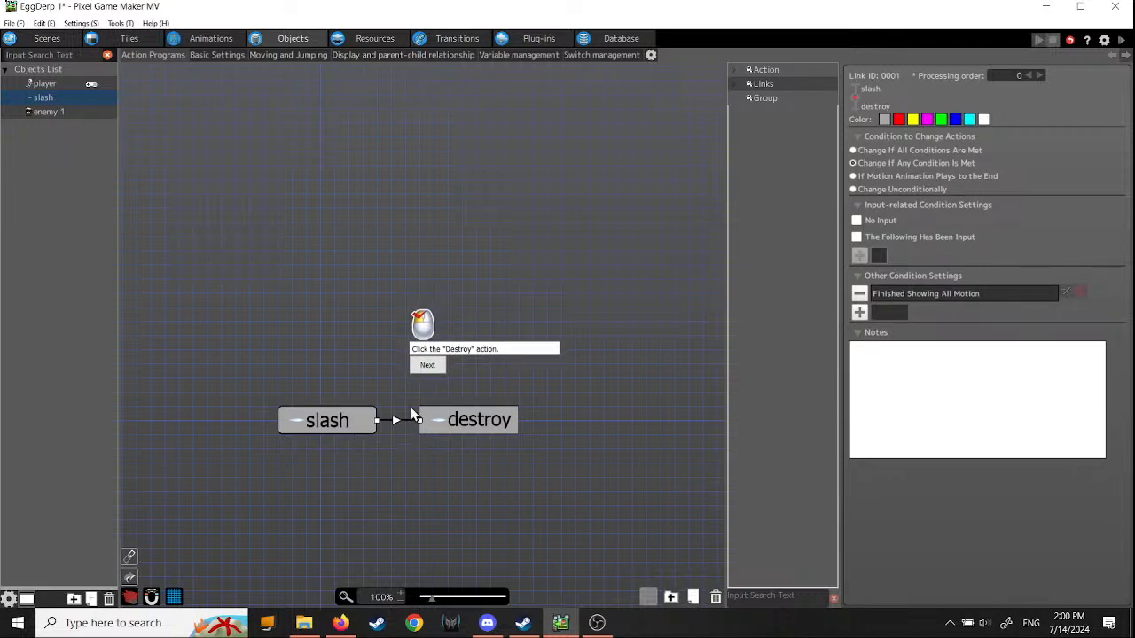
click(461, 423)
click(429, 365)
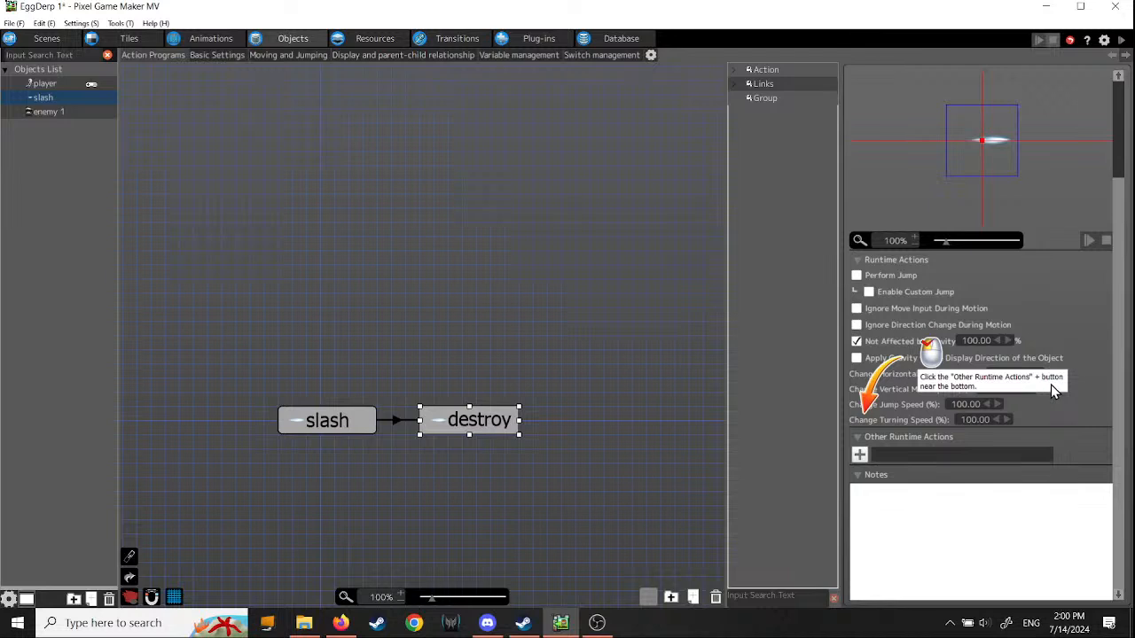
click(859, 454)
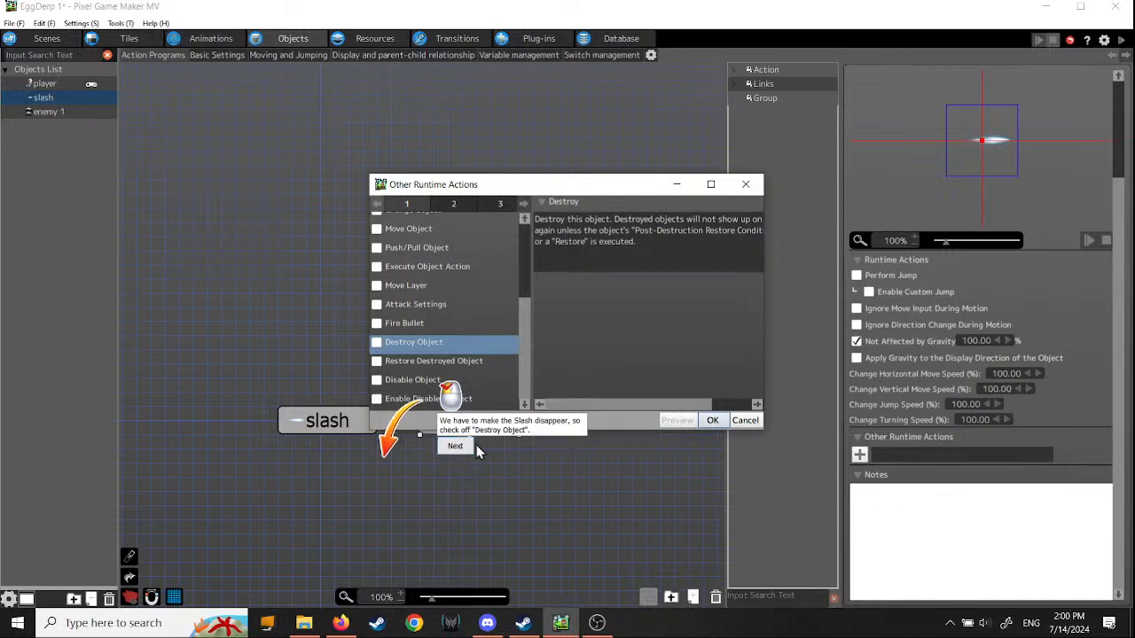
click(376, 343)
click(456, 446)
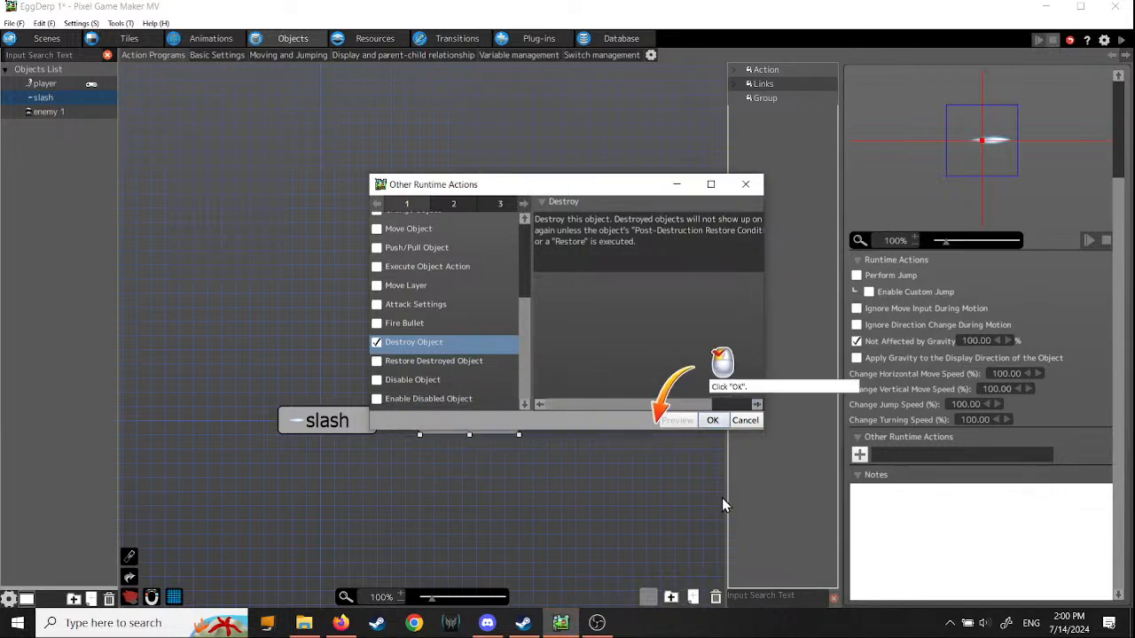
click(712, 421)
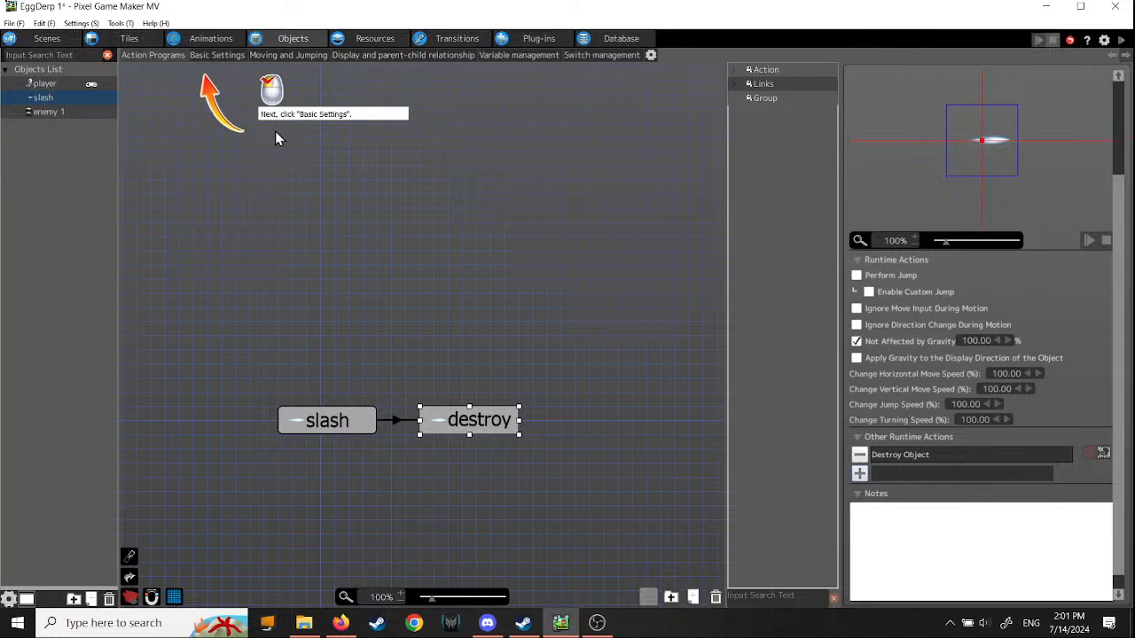
Step: Set the slash object's Restore After Destruction Condition to None in its basic settings
click(217, 55)
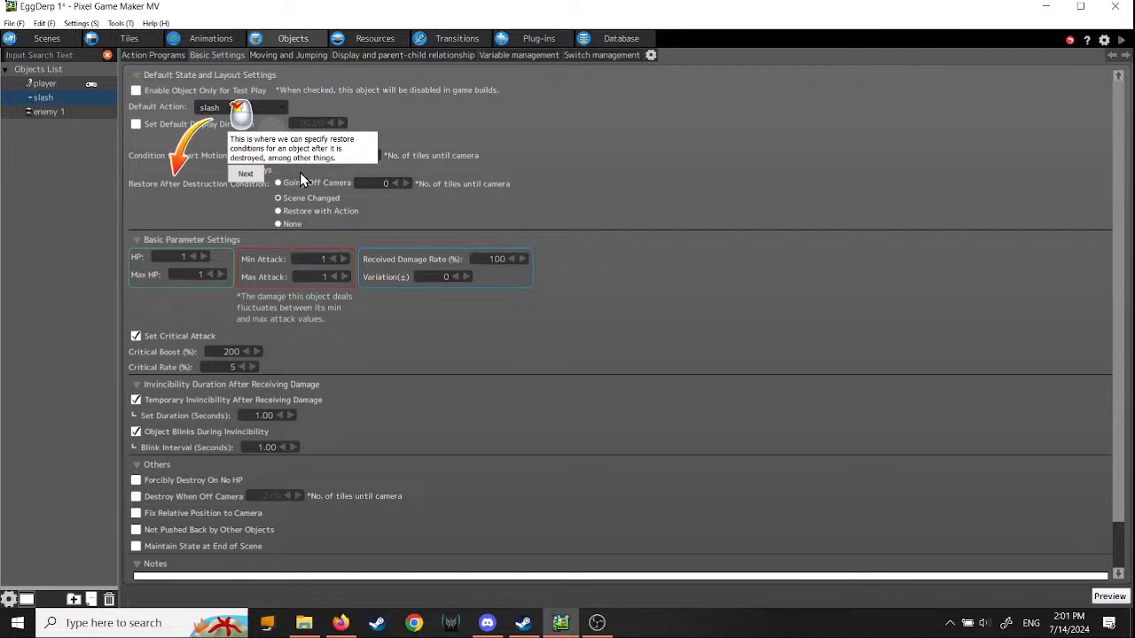
click(249, 175)
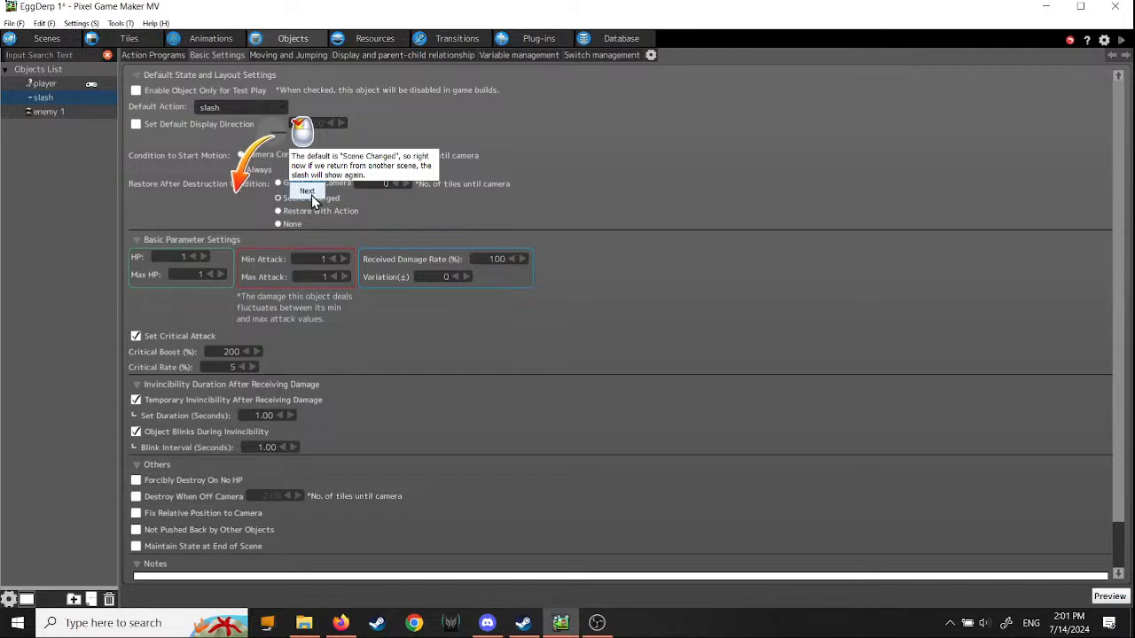
scroll(529, 242, down, 1)
scroll(530, 242, up, 1)
scroll(530, 241, down, 1)
scroll(530, 245, up, 1)
click(306, 191)
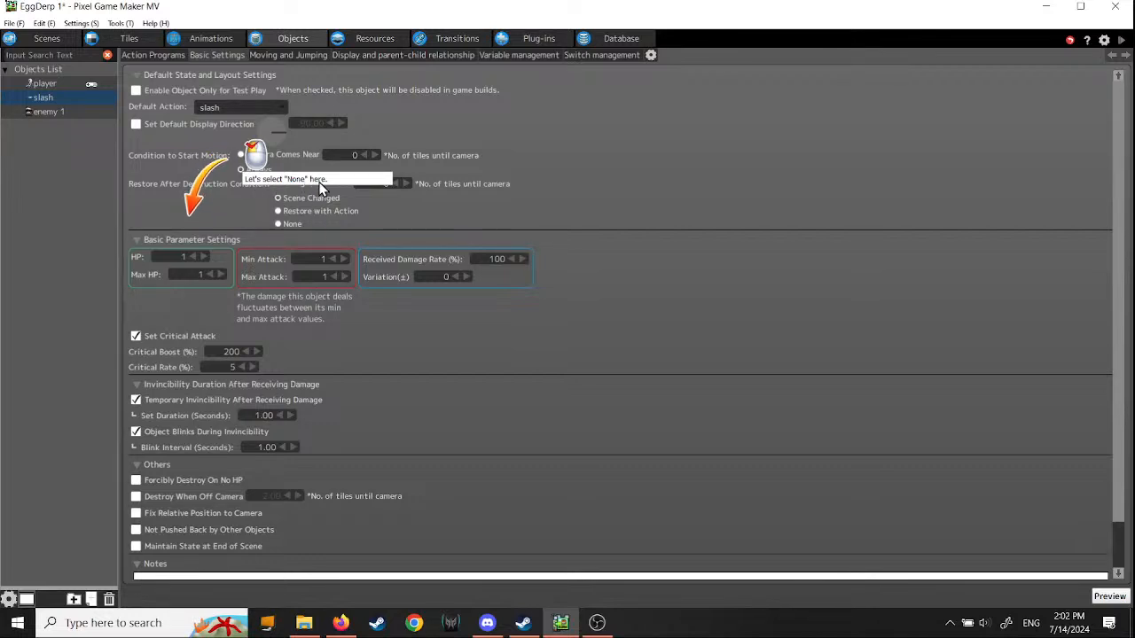
click(278, 224)
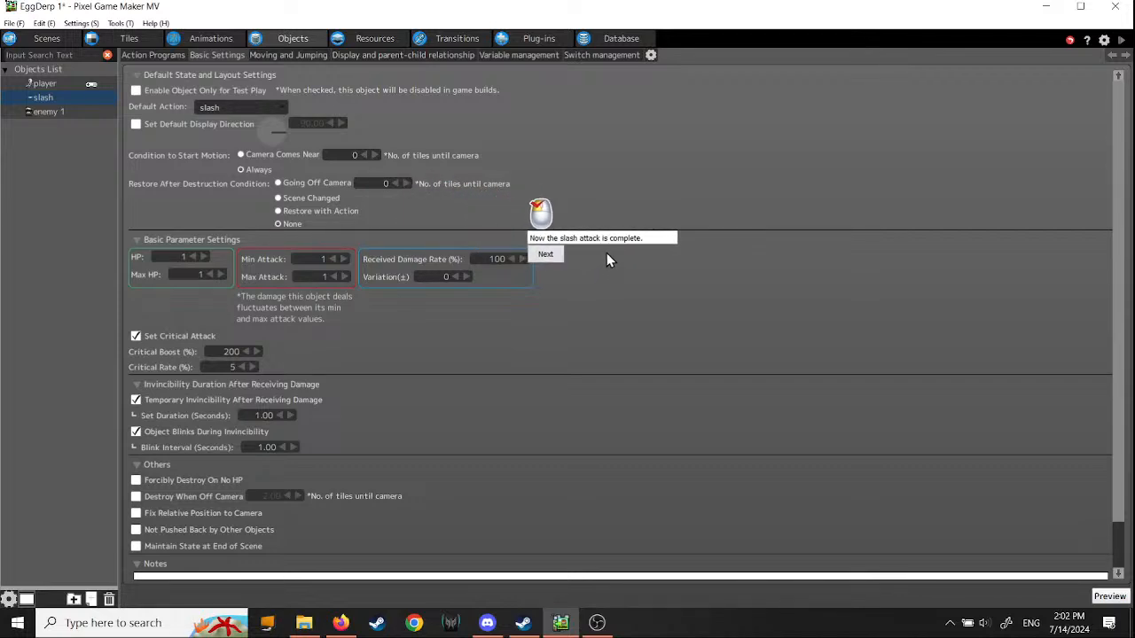
click(556, 256)
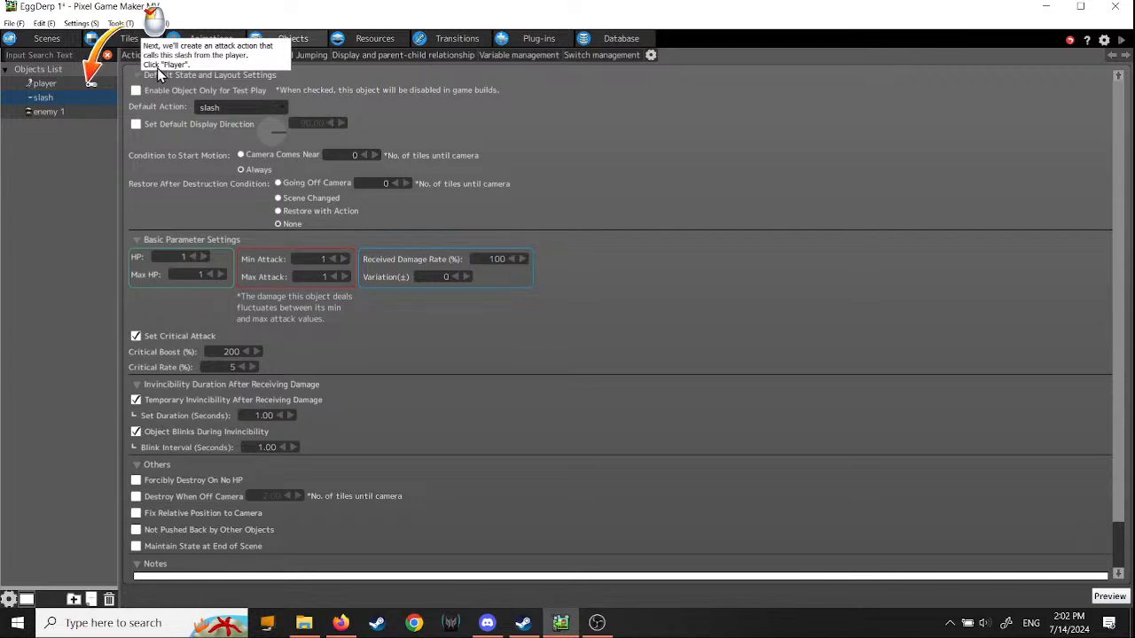
Step: Add the Bullet Shot Settings item to the player object's settings
click(48, 83)
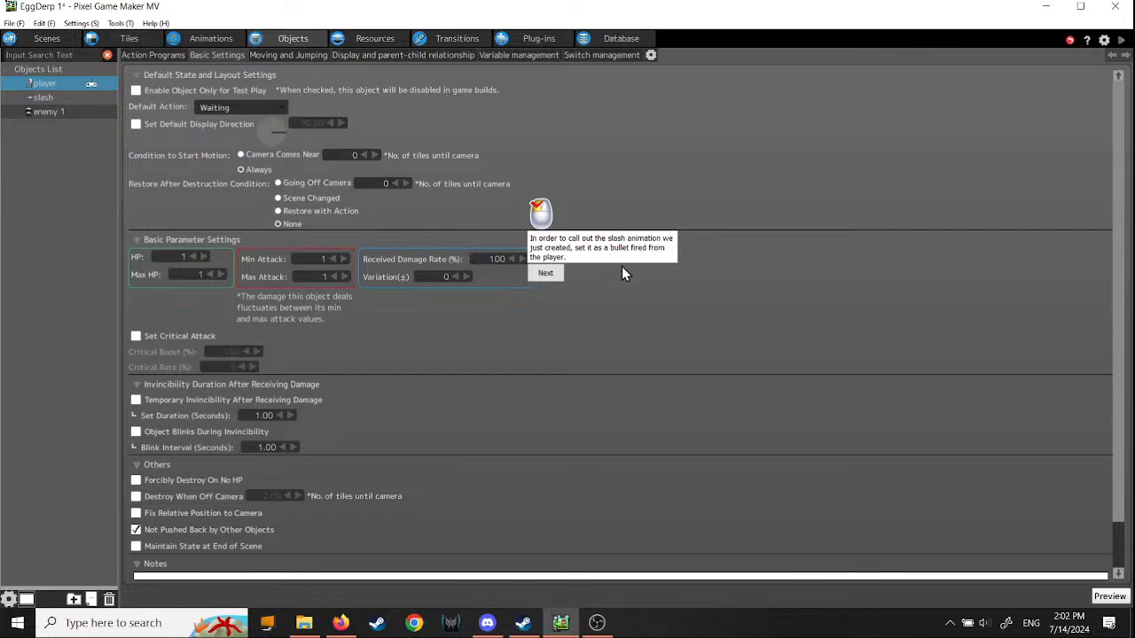
click(546, 274)
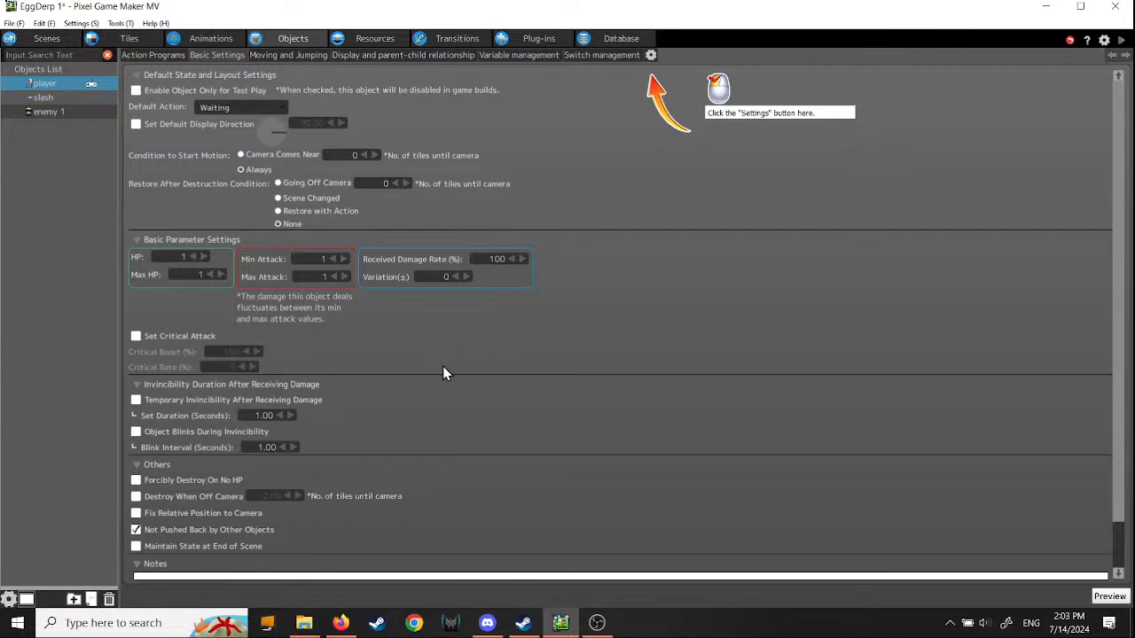
scroll(398, 405, down, 1)
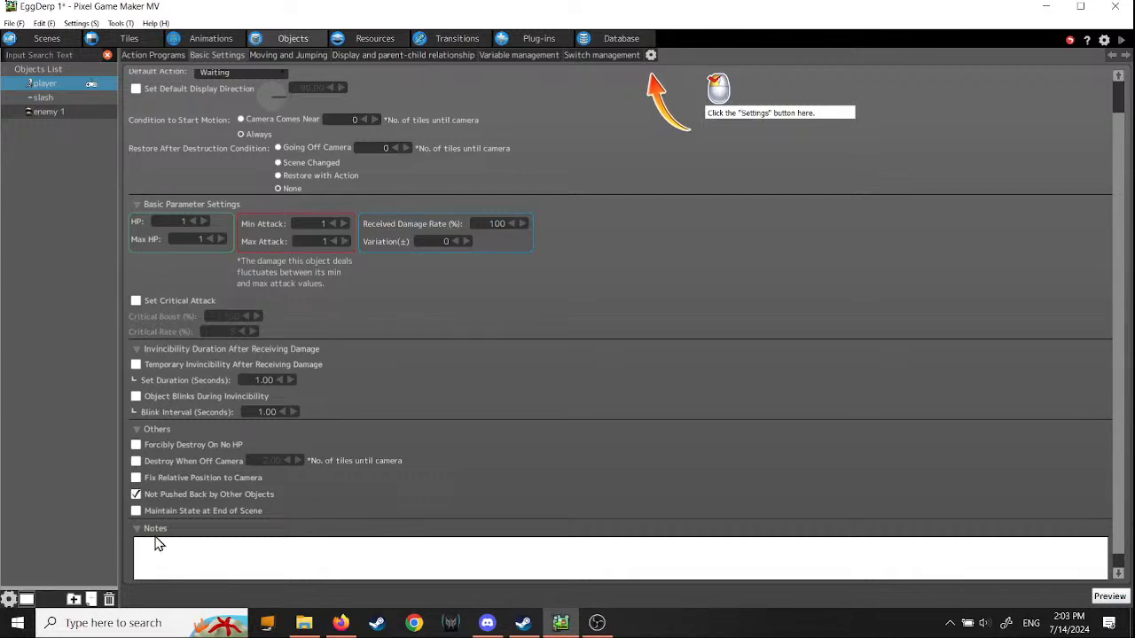
scroll(748, 456, up, 1)
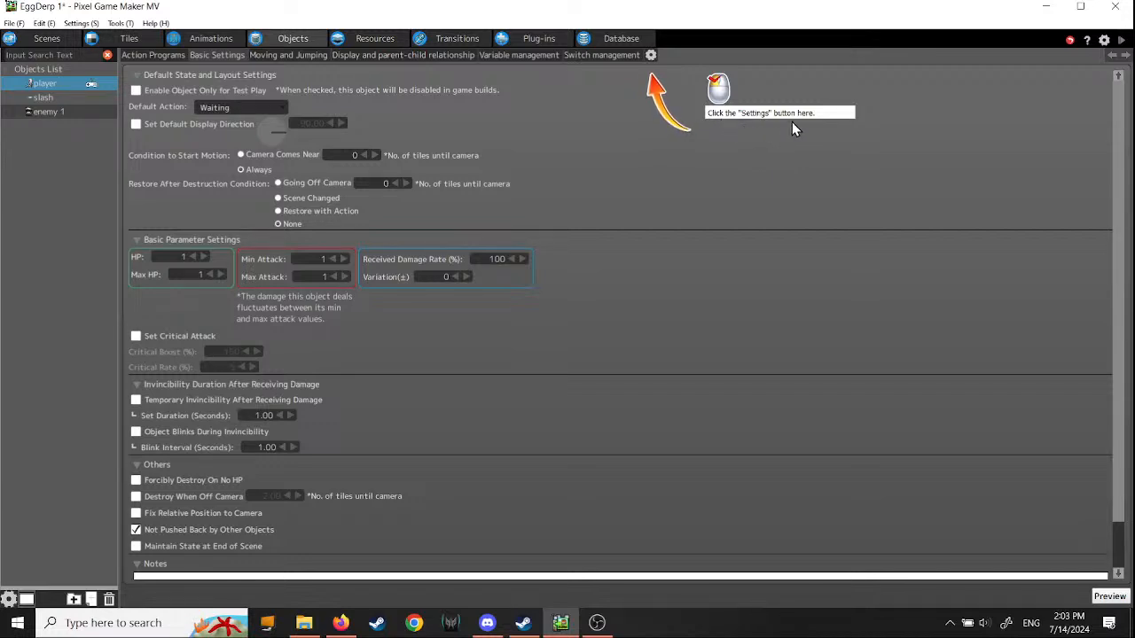
click(652, 55)
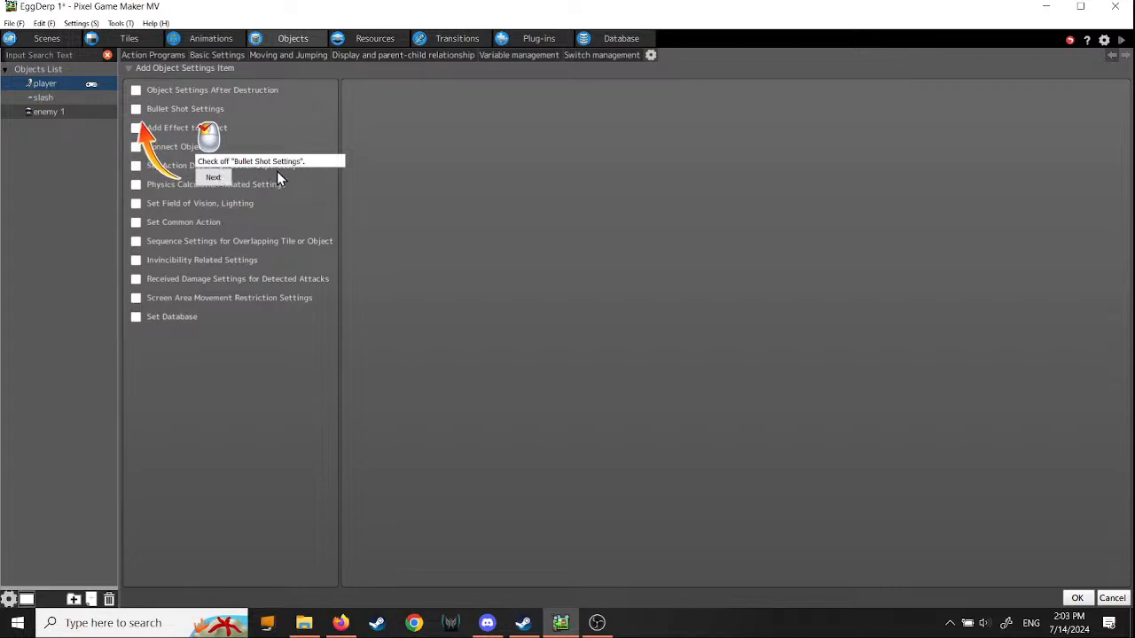
click(137, 109)
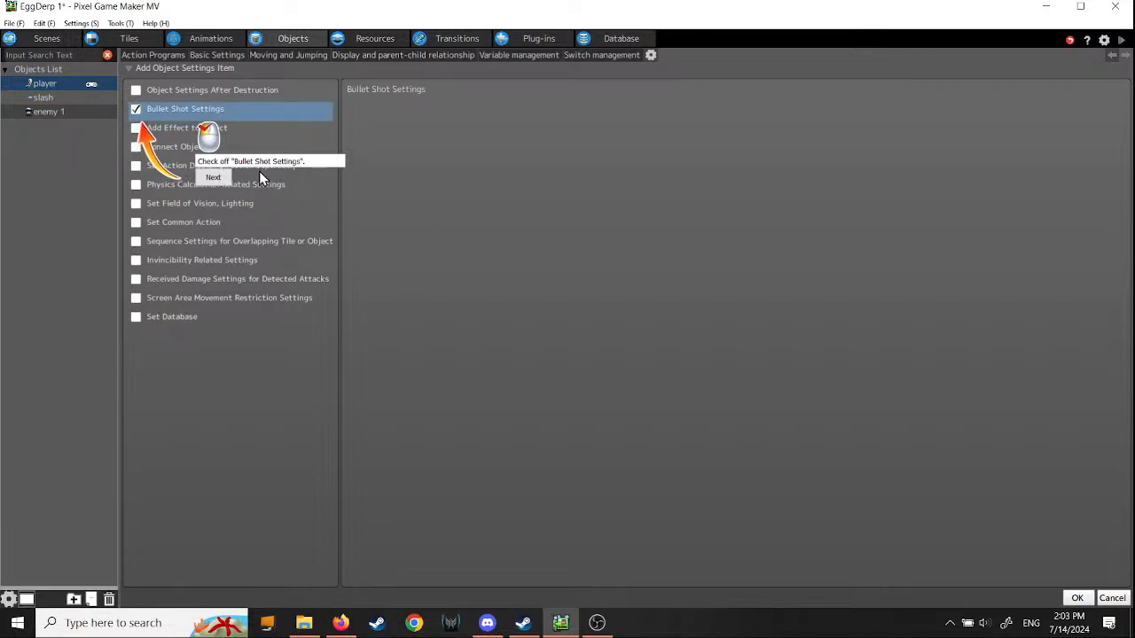
click(214, 178)
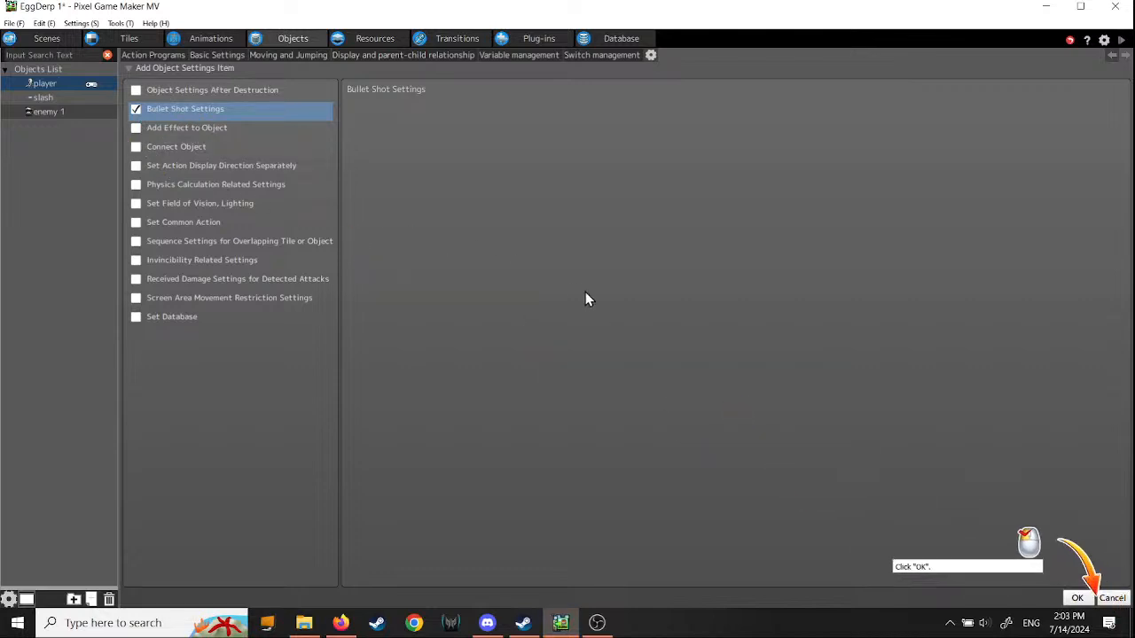
click(1077, 598)
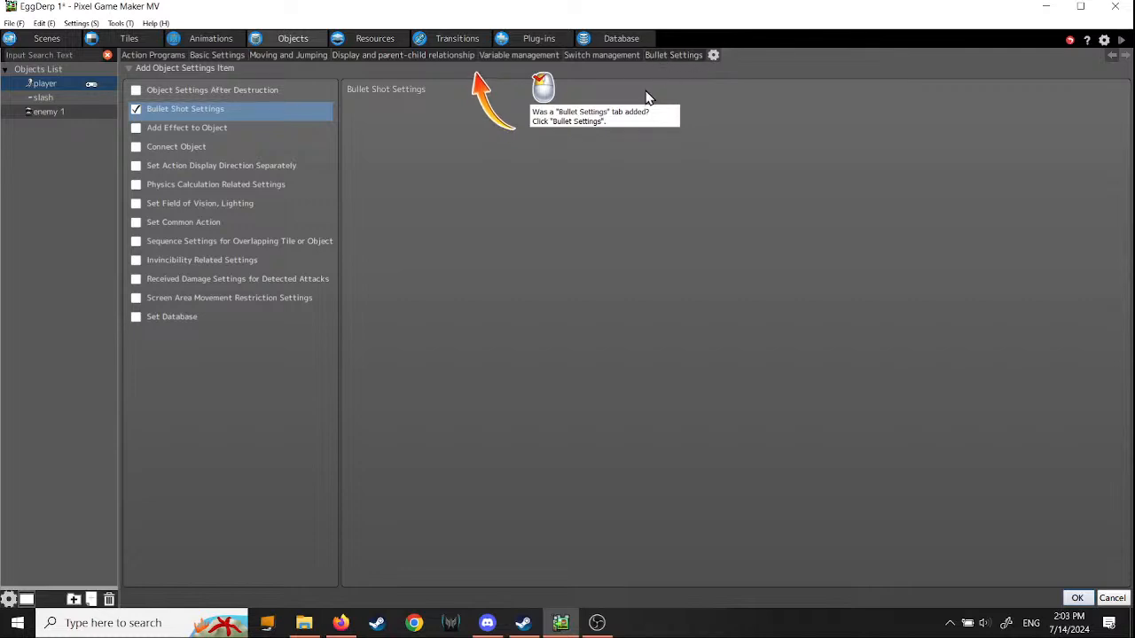
Step: Add a bullet to the player's bullets list and set its bullet object to "slash"
click(682, 55)
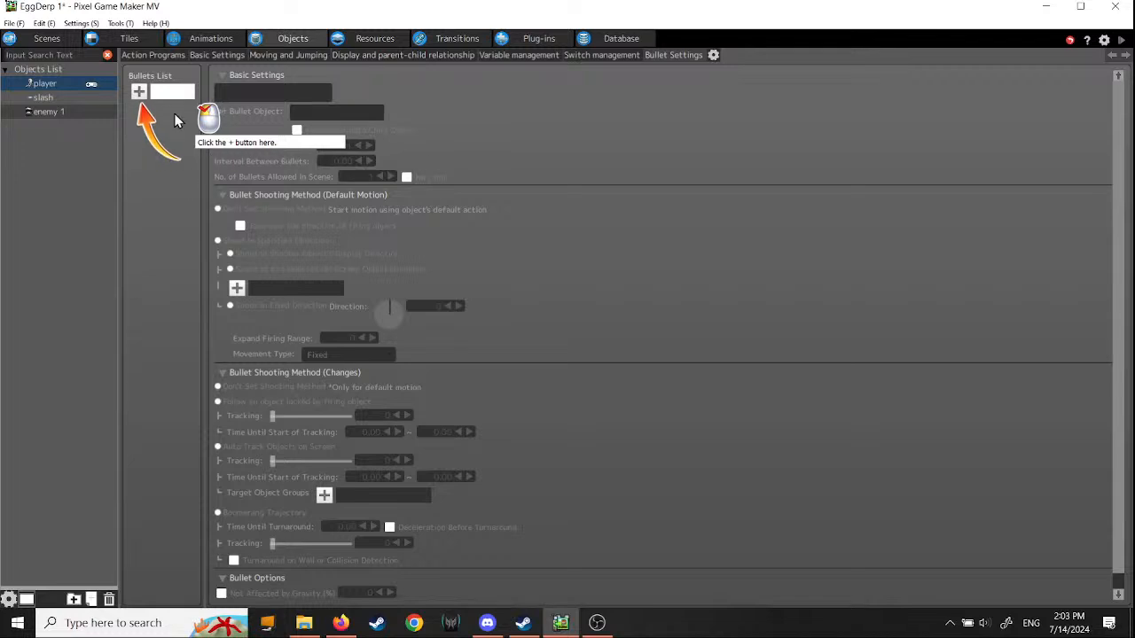
click(139, 92)
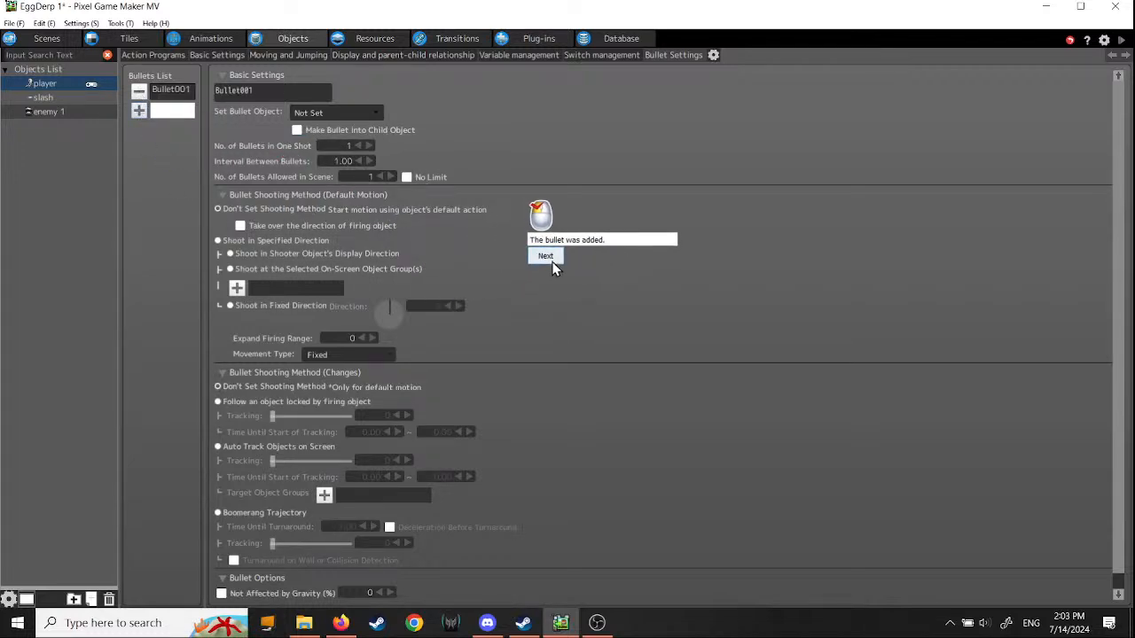
click(548, 260)
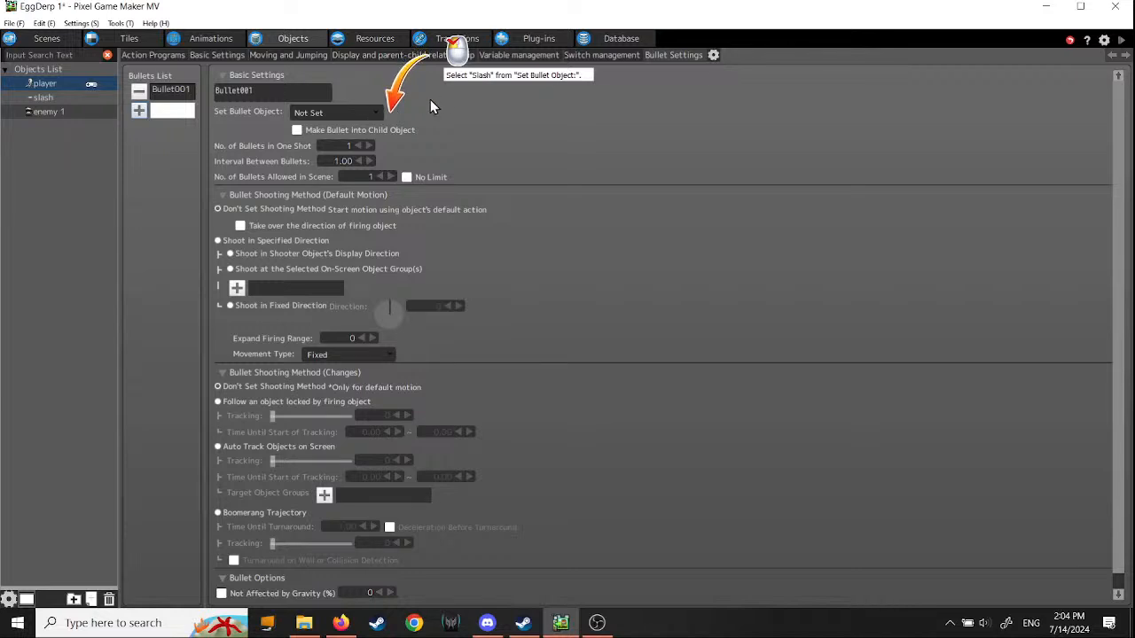
click(374, 113)
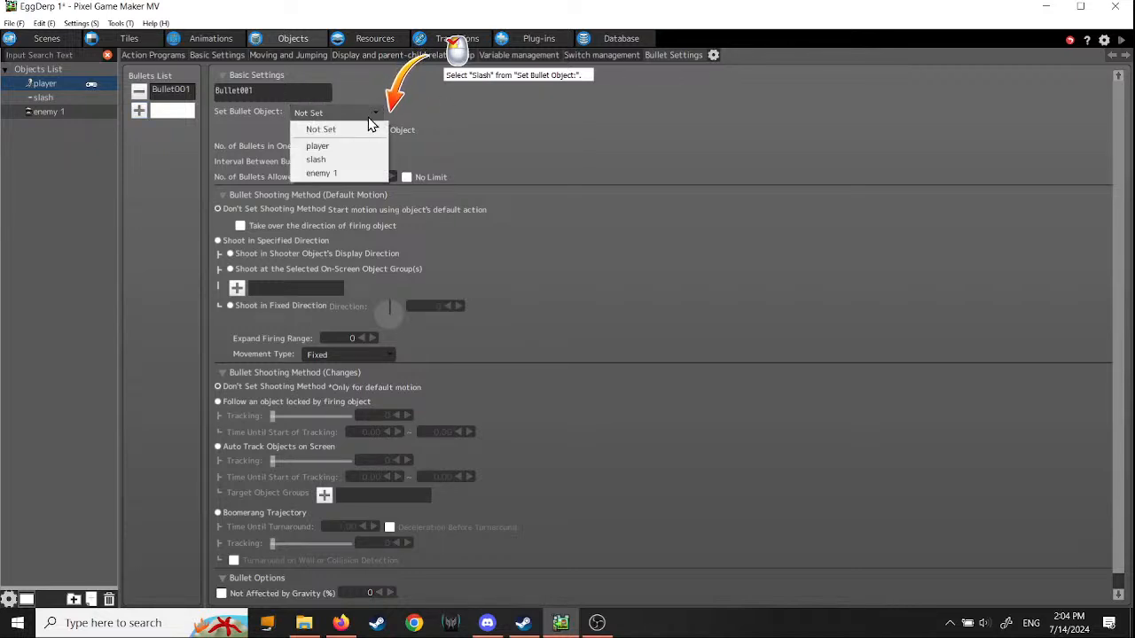
click(319, 159)
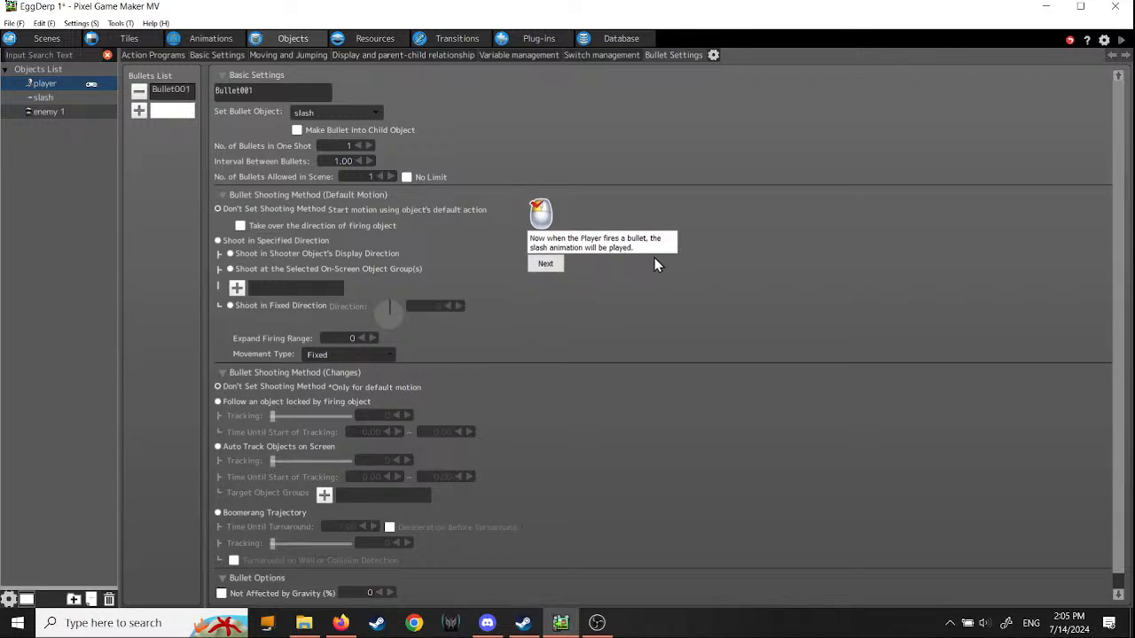
click(544, 264)
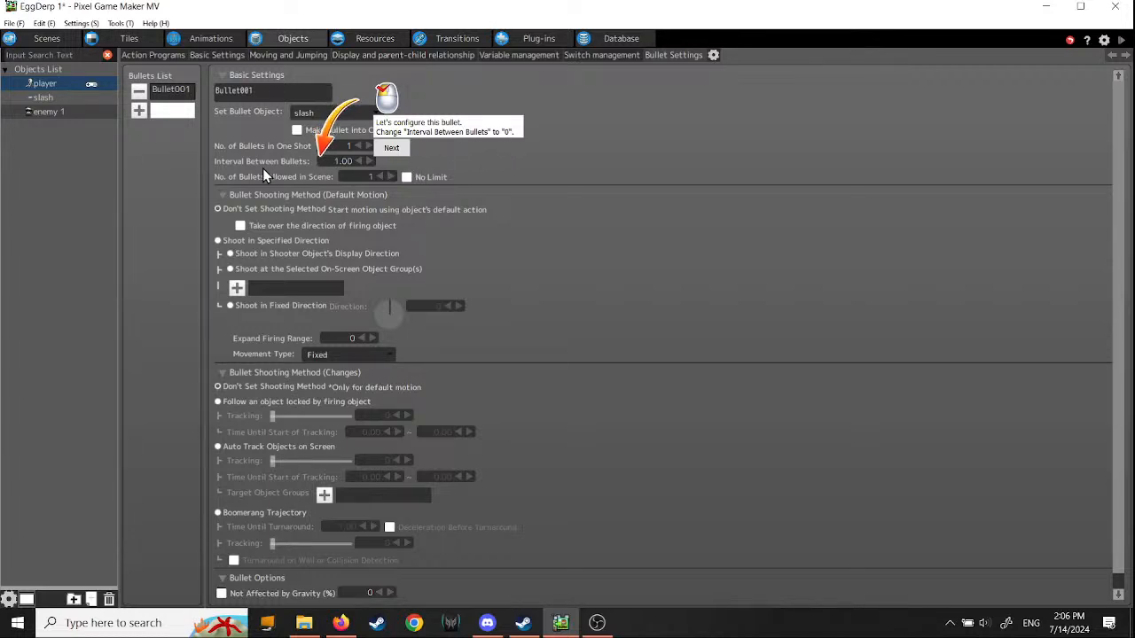
Step: Set the bullet's Interval Between Bullets to 0 and its number allowed in the scene to No Limit
double_click(345, 161)
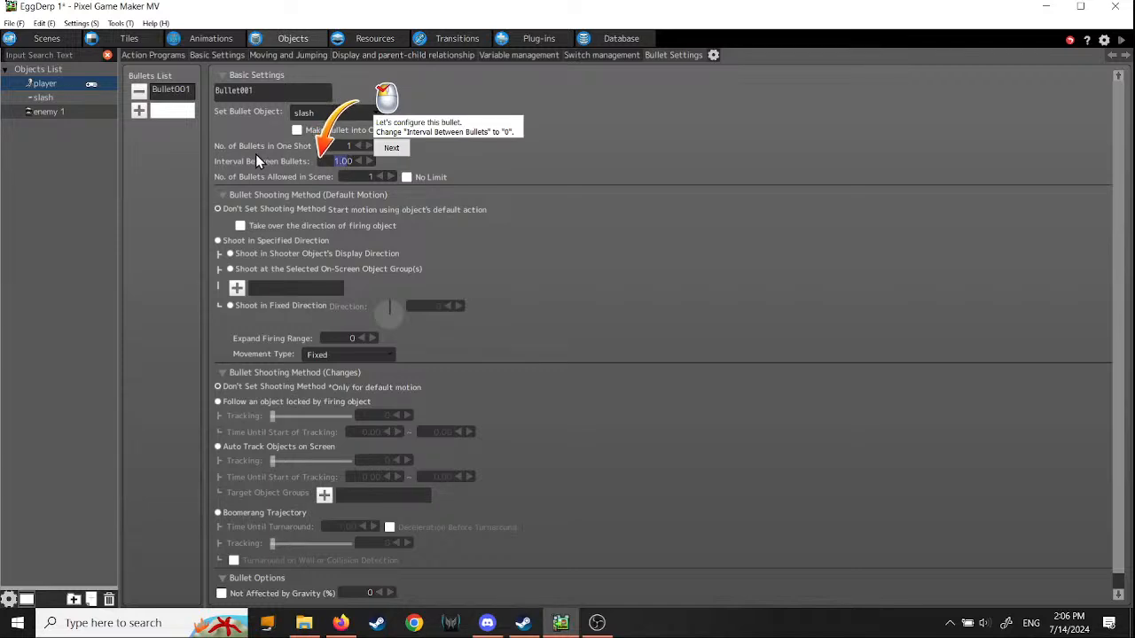
text(0)
key(Return)
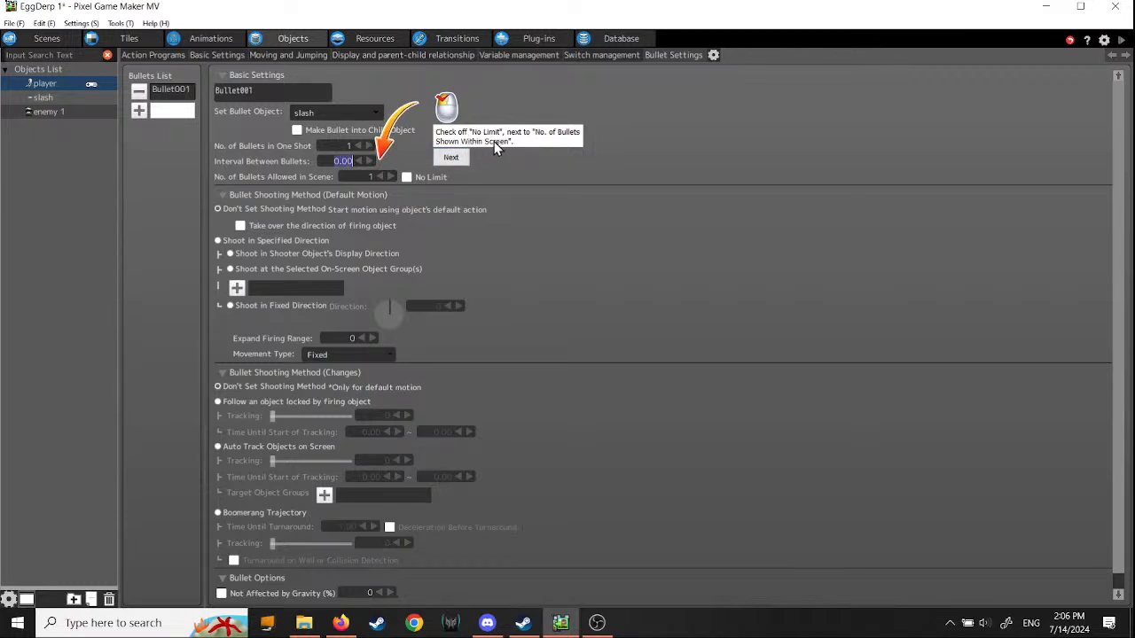
click(408, 178)
click(452, 157)
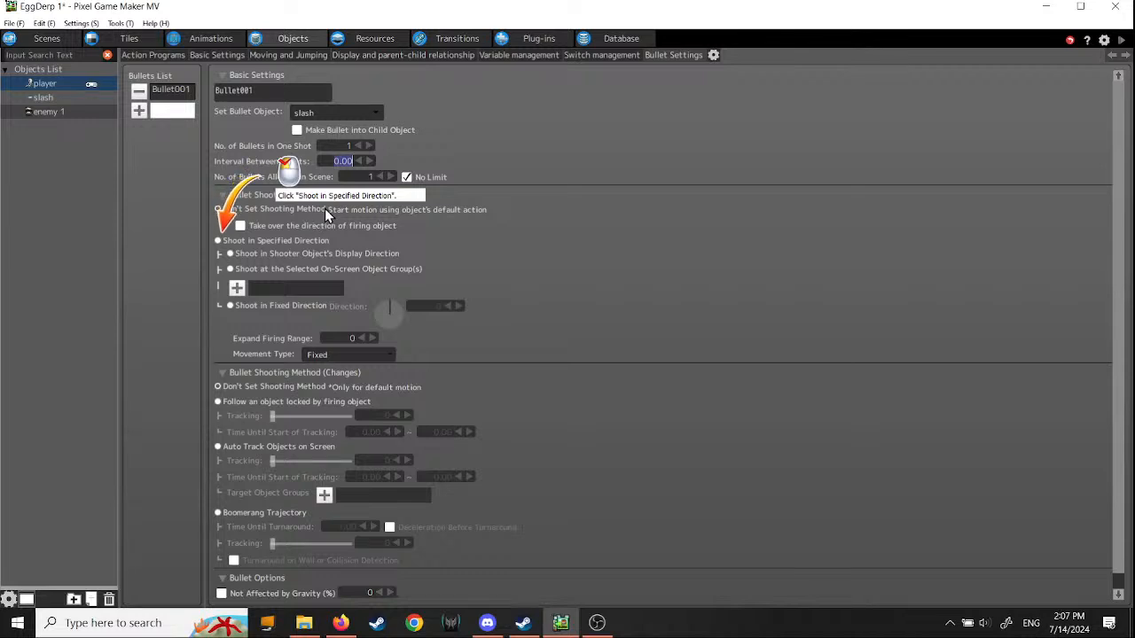
Step: Set the bullet's default shooting method to Shoot in Specified Direction, using the shooter object's display direction
click(218, 242)
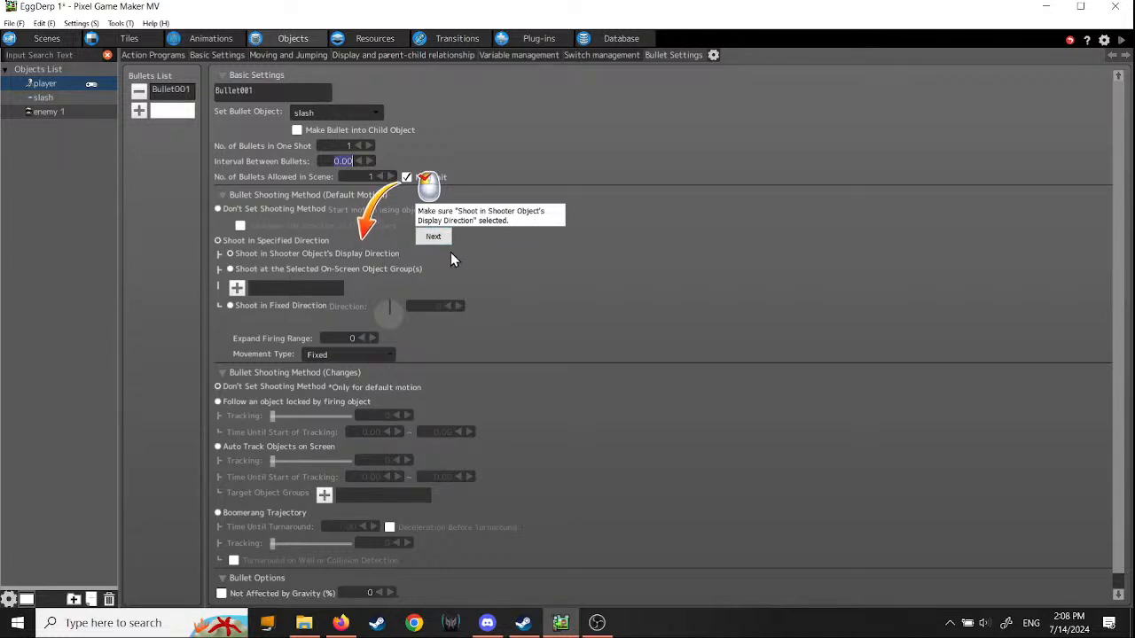
click(432, 235)
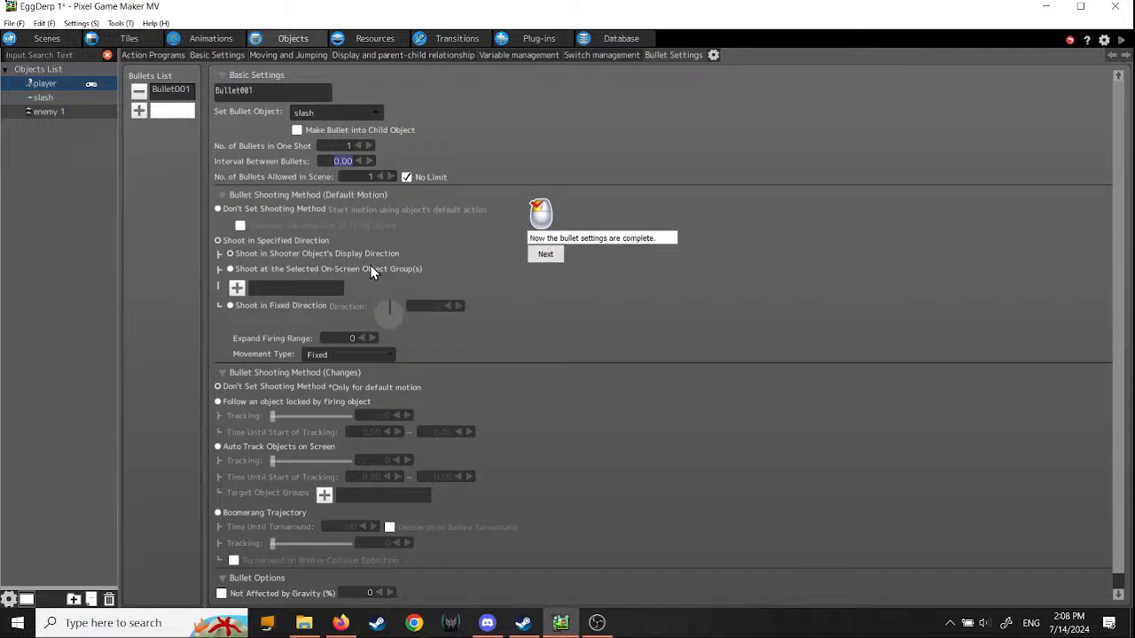
click(547, 255)
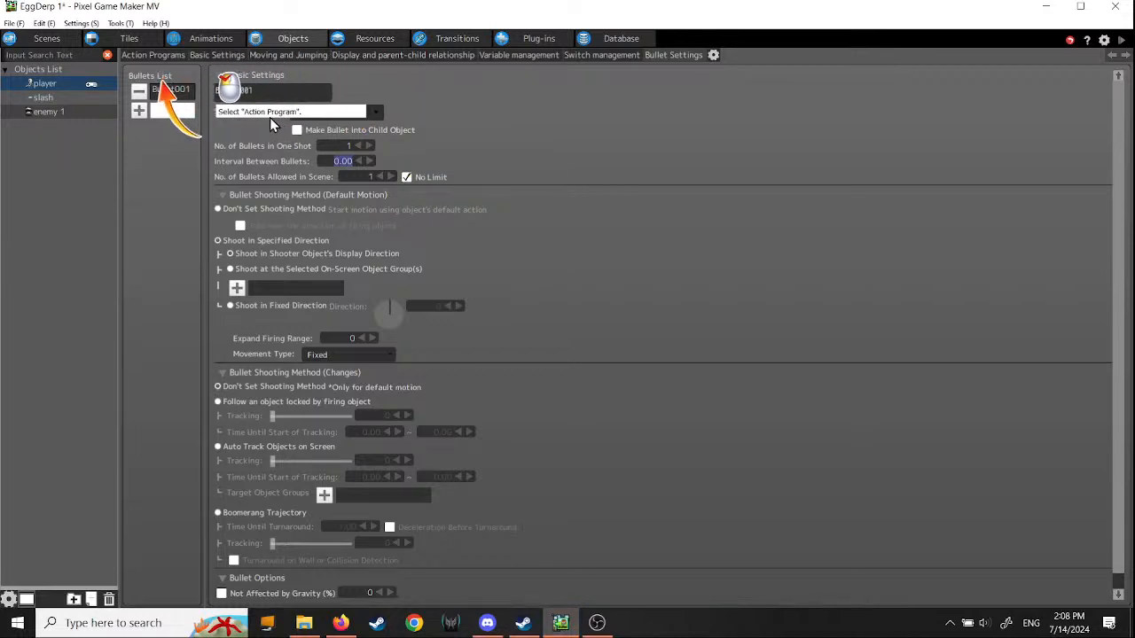
Step: Add the Fire Bullet runtime action to the player's Attack action in its action program
click(147, 55)
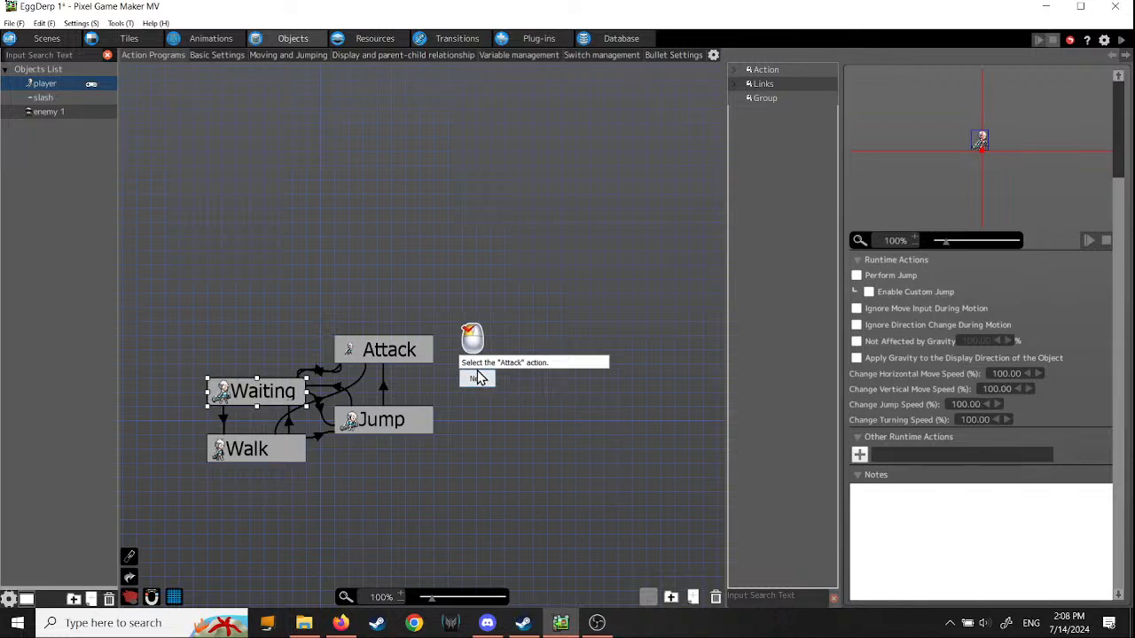
click(407, 354)
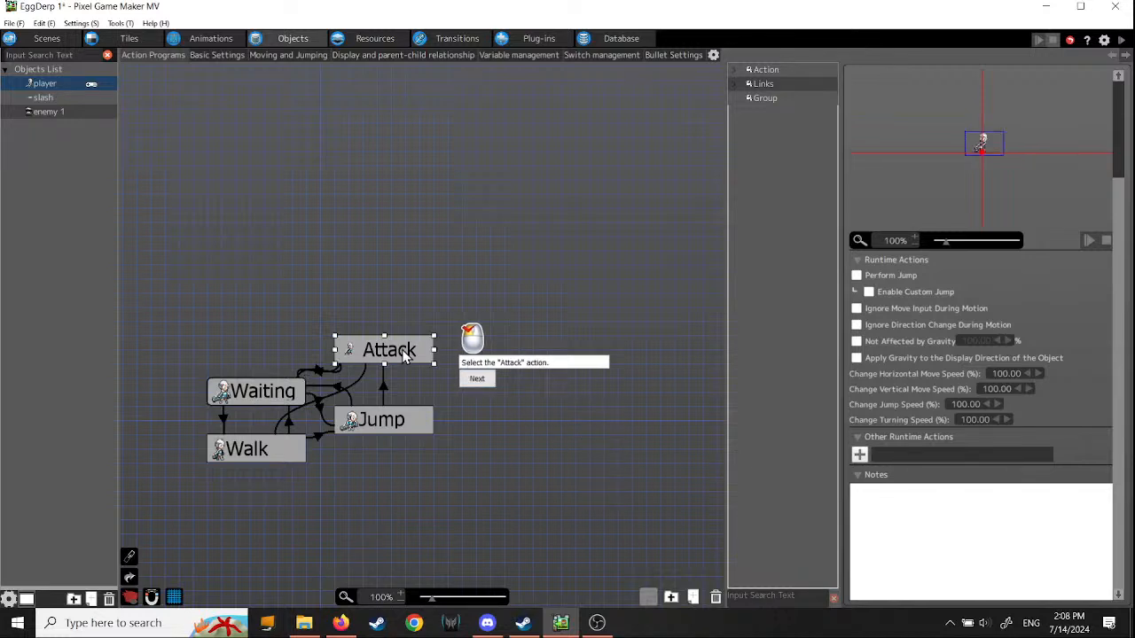
click(477, 381)
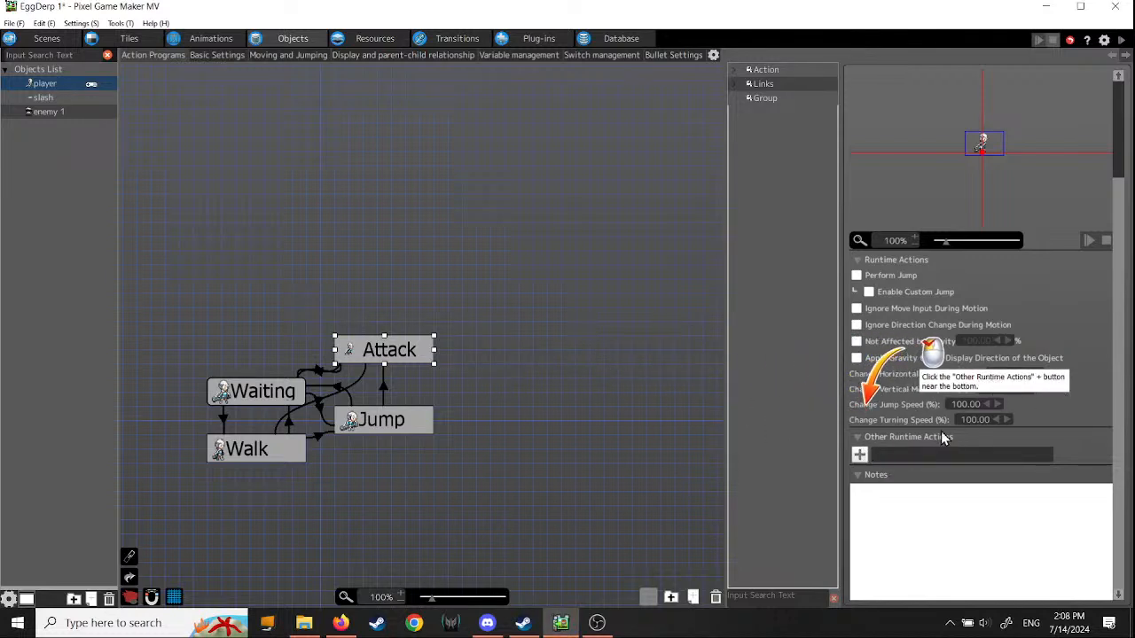
click(859, 455)
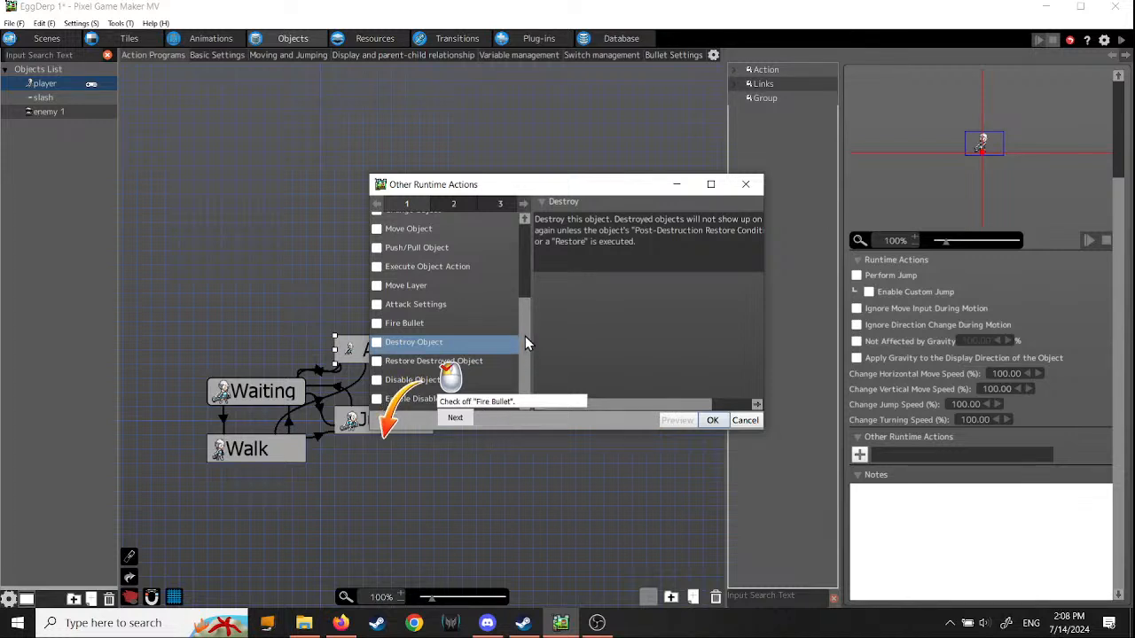
click(379, 323)
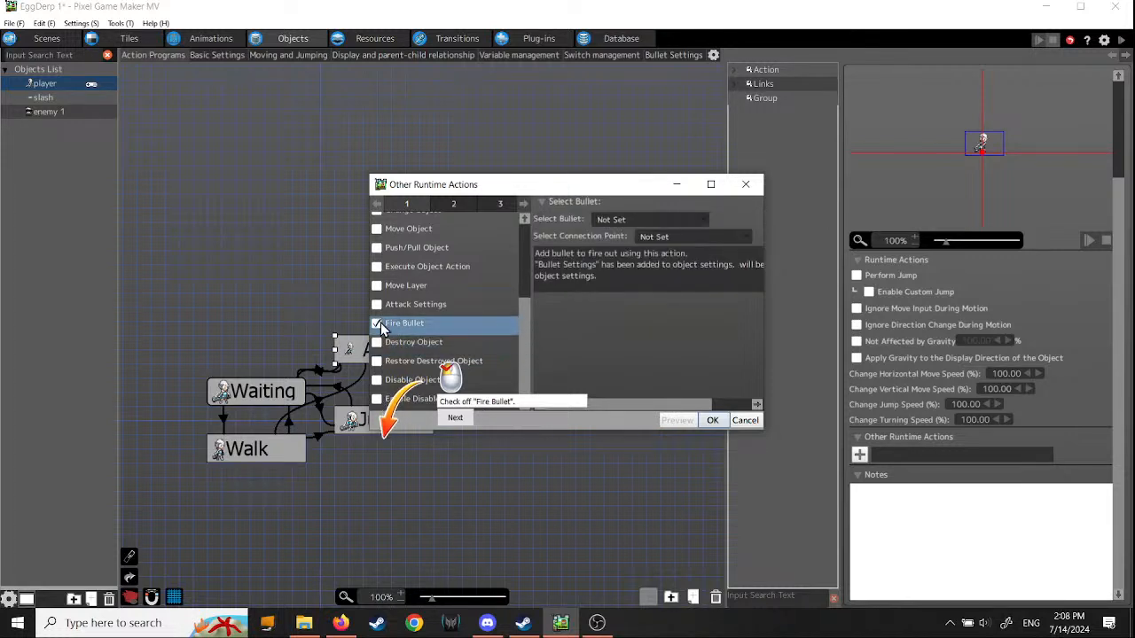
click(455, 419)
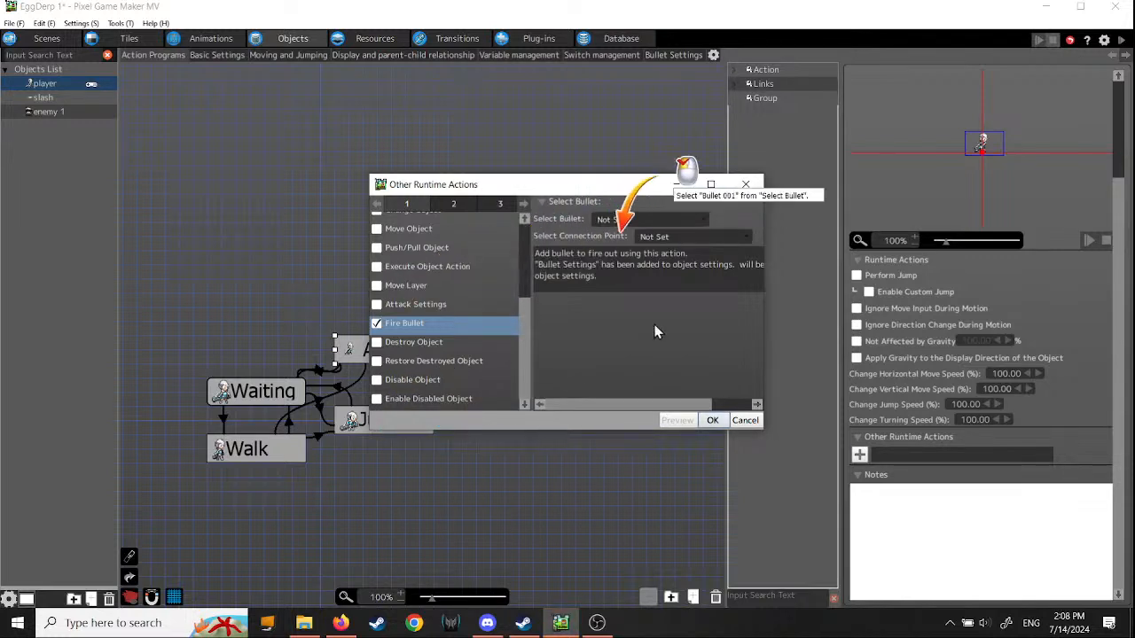
Step: Set Fire Bullet to use Bullet001 from the connection point named "Connection Point" and confirm the runtime action
click(703, 225)
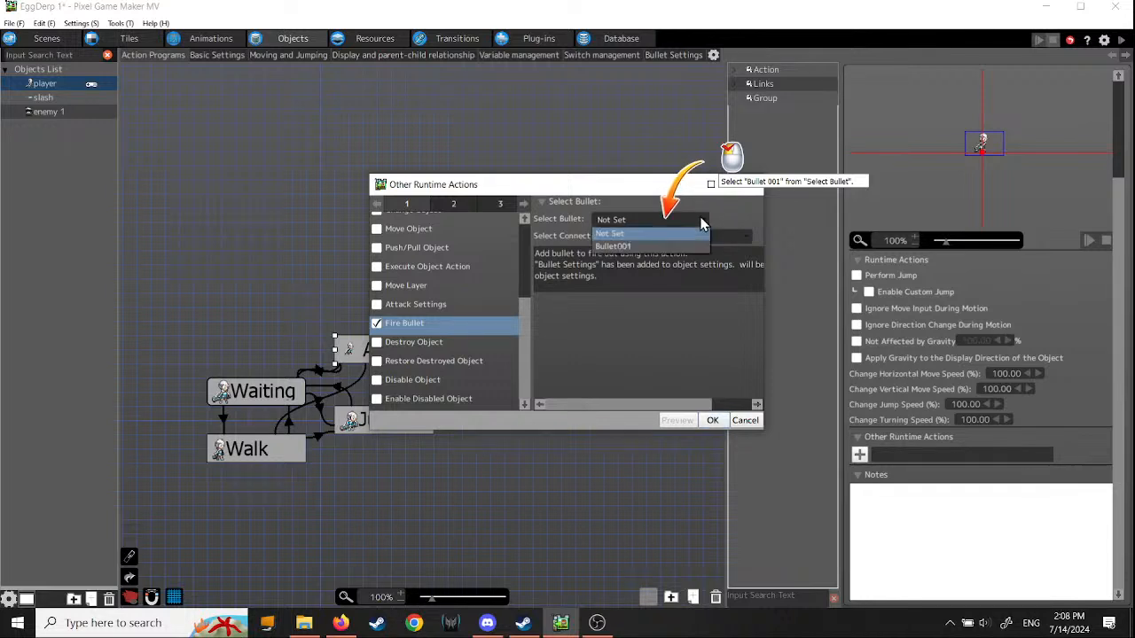
click(684, 246)
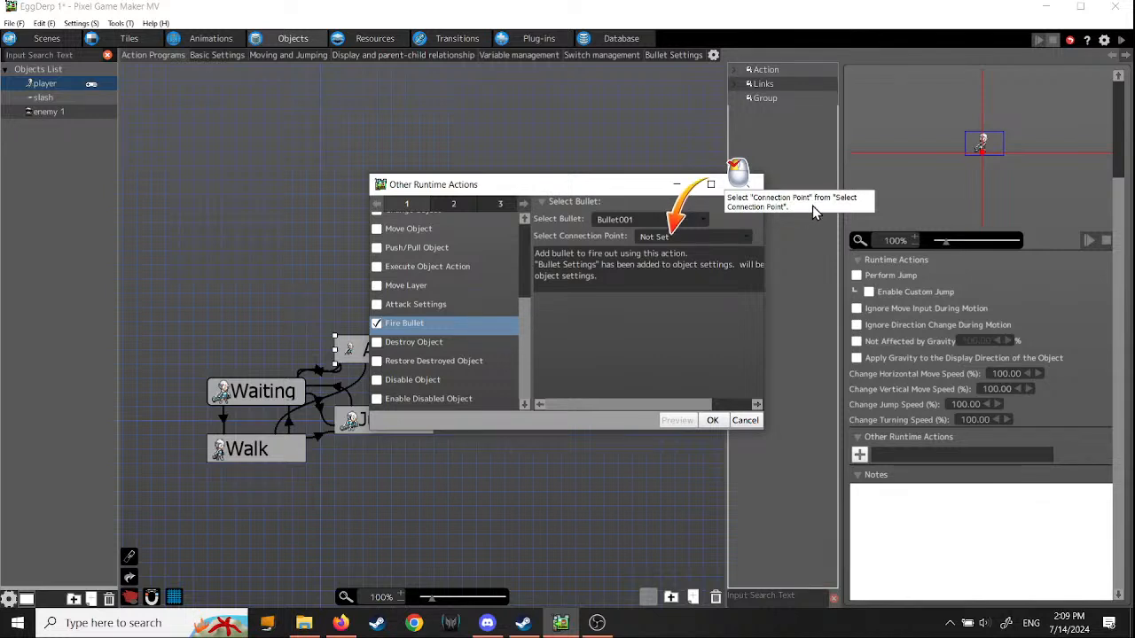
click(742, 238)
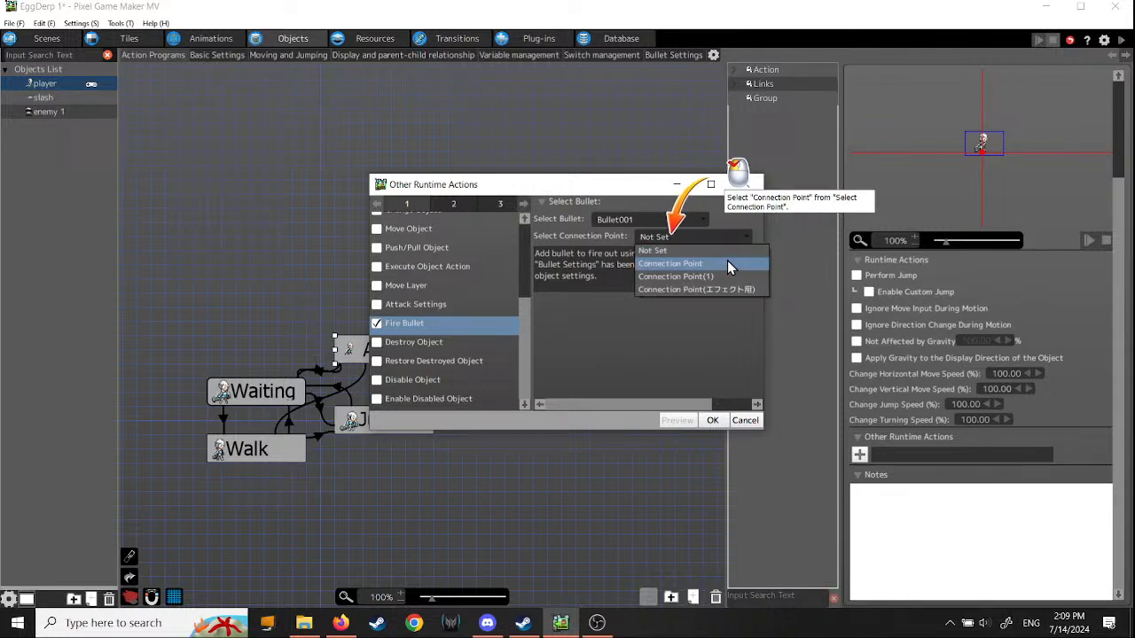
click(727, 263)
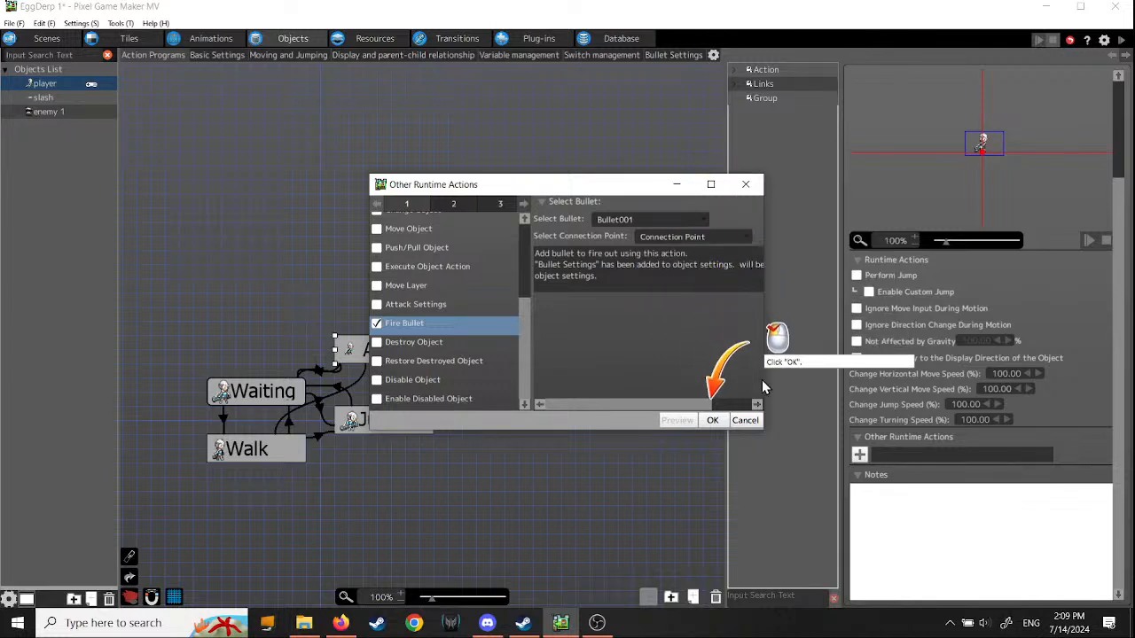
click(714, 421)
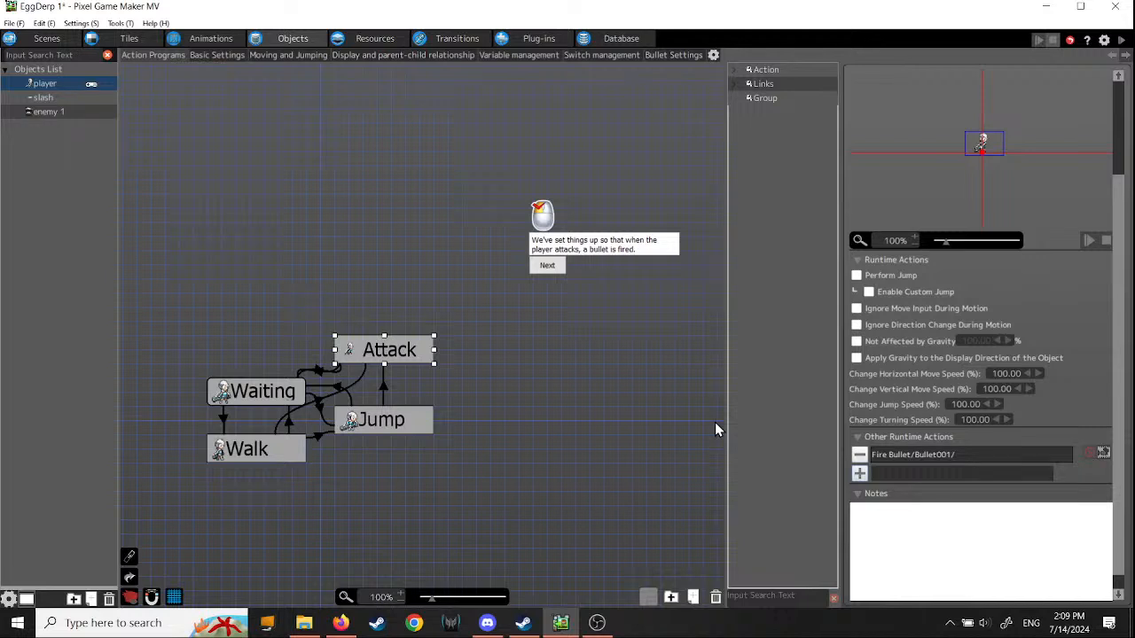
click(546, 268)
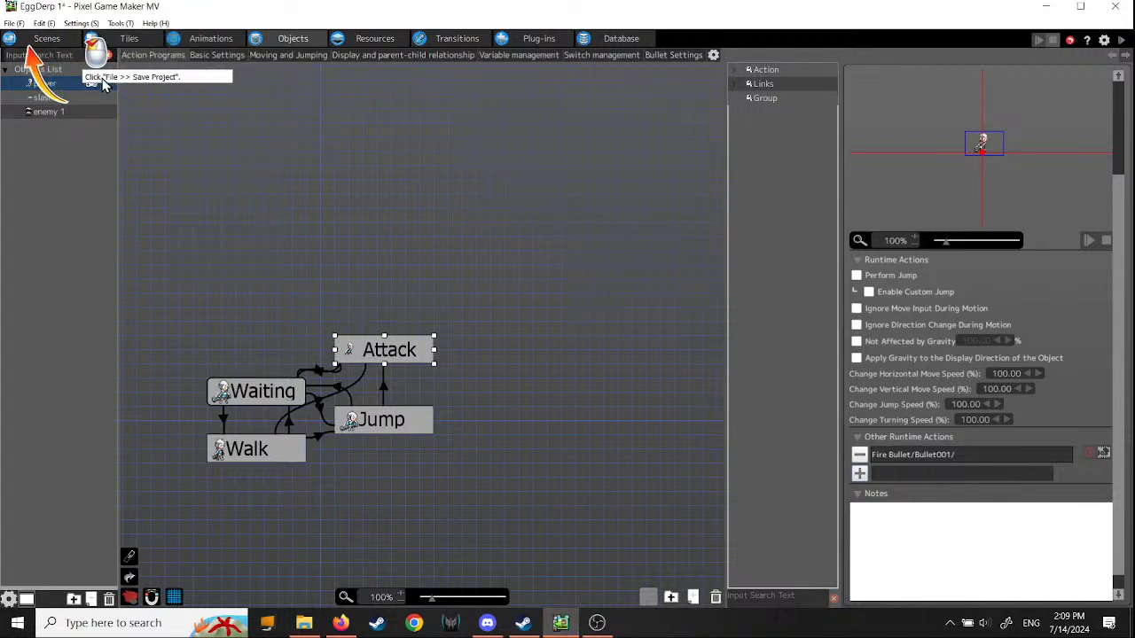
Step: Save the project and start a test play in a maximized game window
click(14, 24)
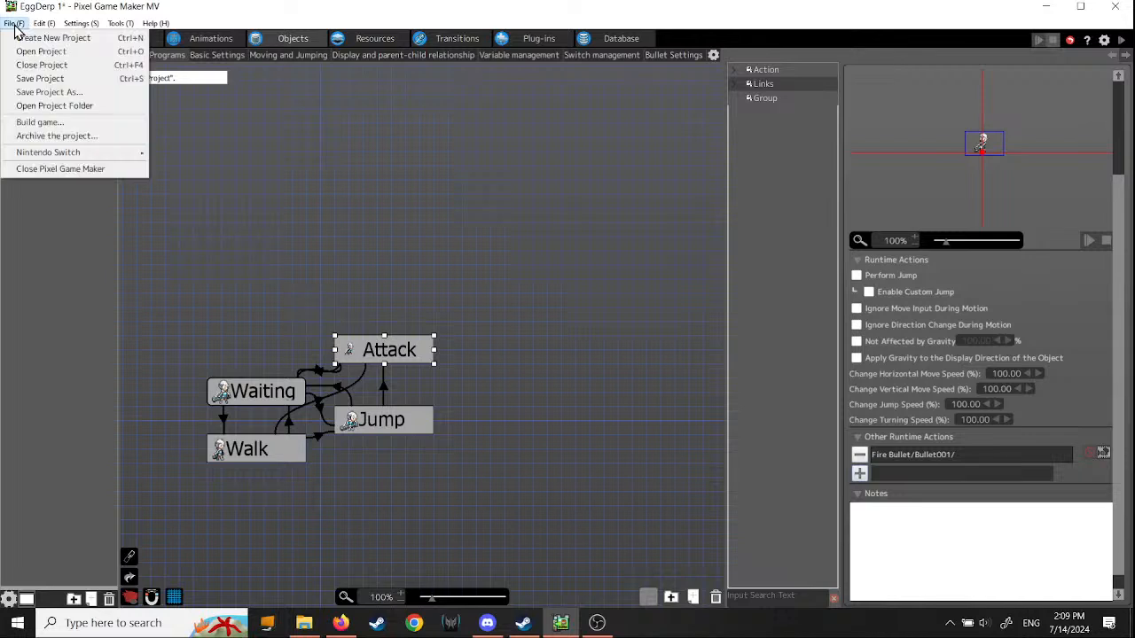
click(39, 79)
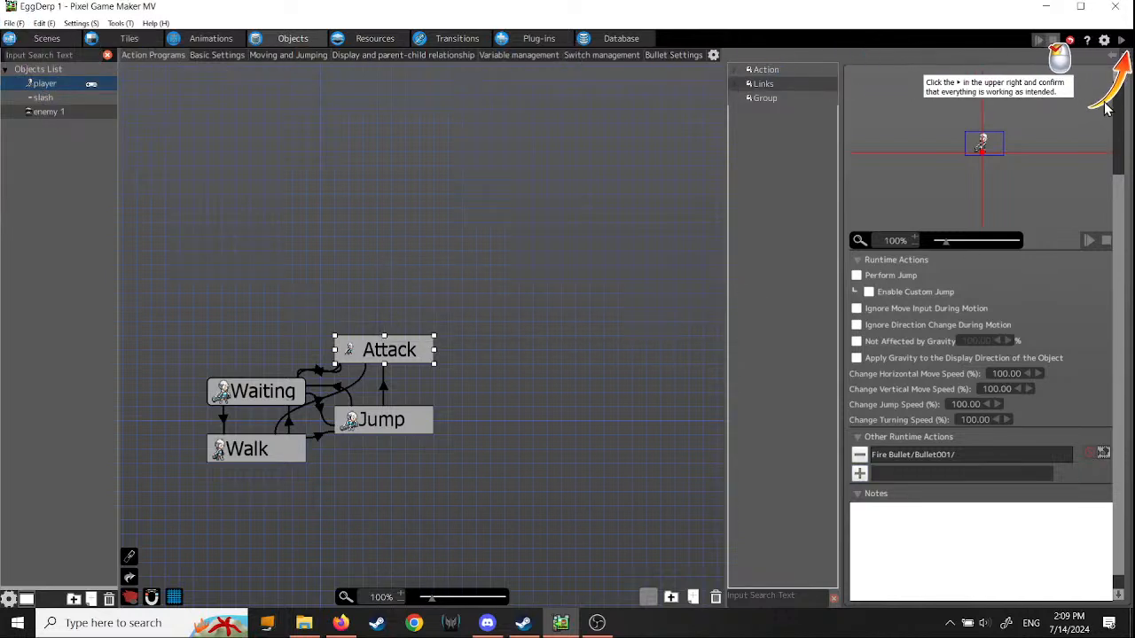
click(1121, 40)
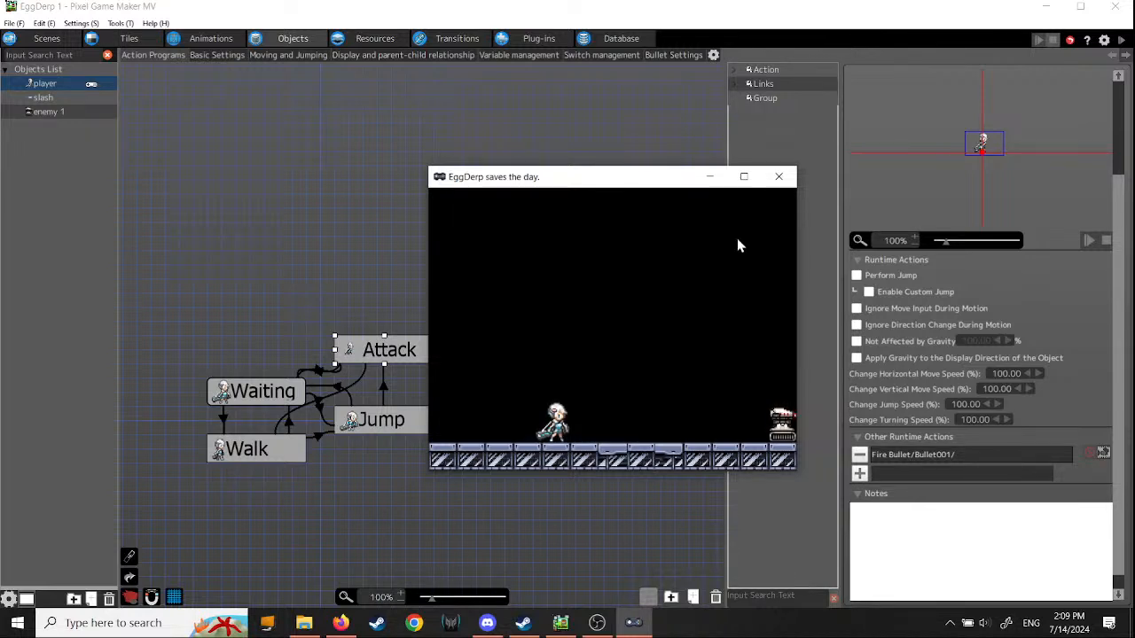
click(744, 176)
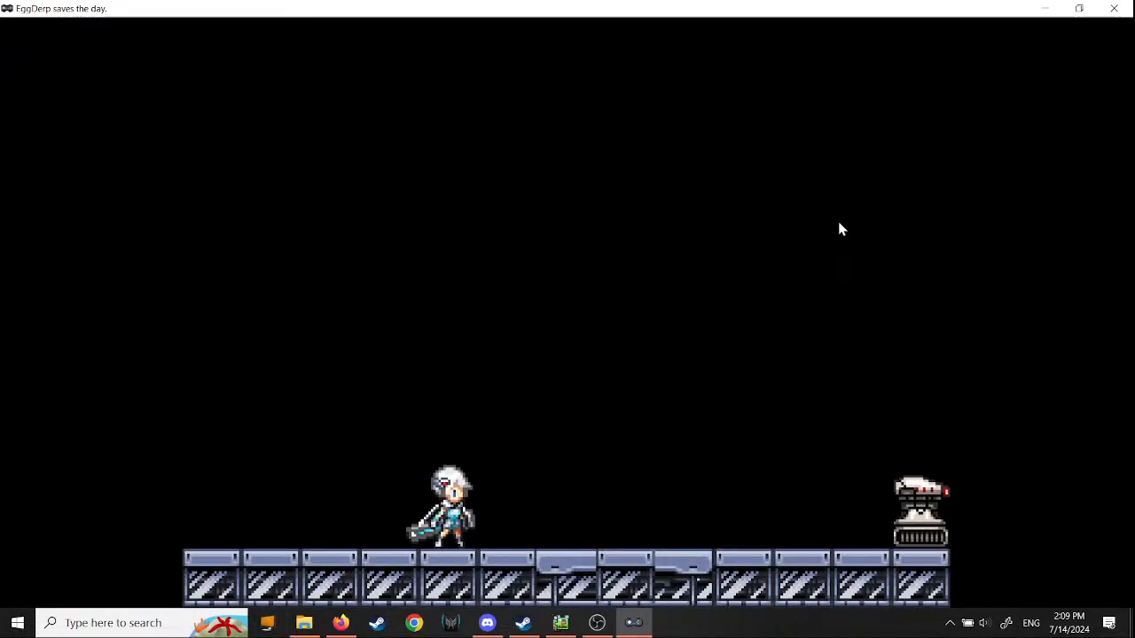
Step: Move the player briefly in the test play and attack repeatedly to check that the slash bullet fires
key(Left)
key(Right)
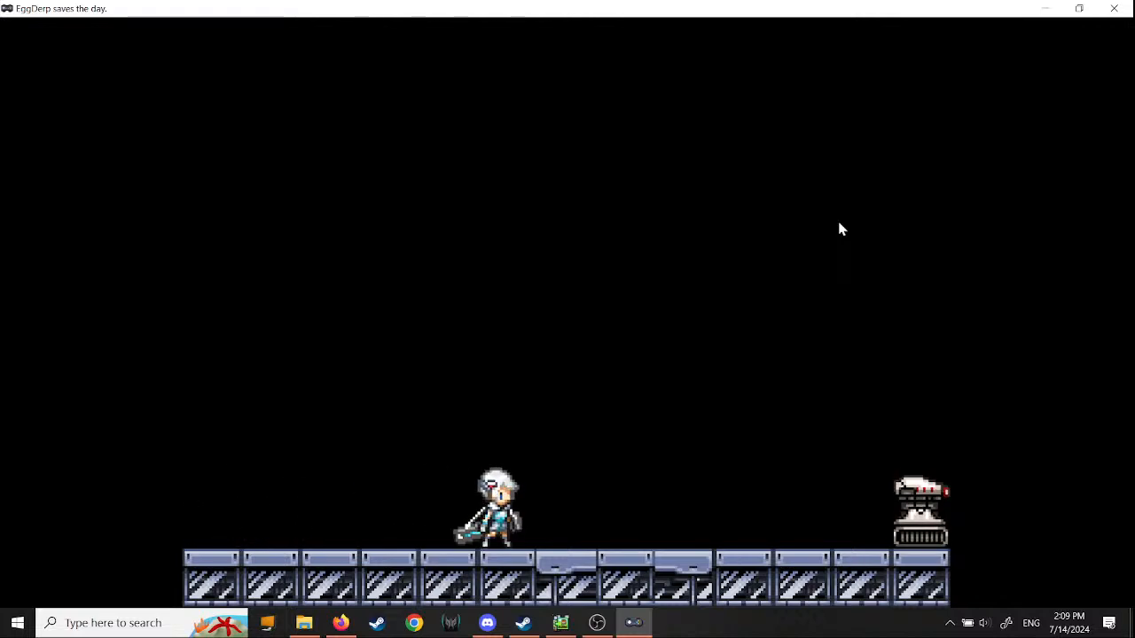
key(space)
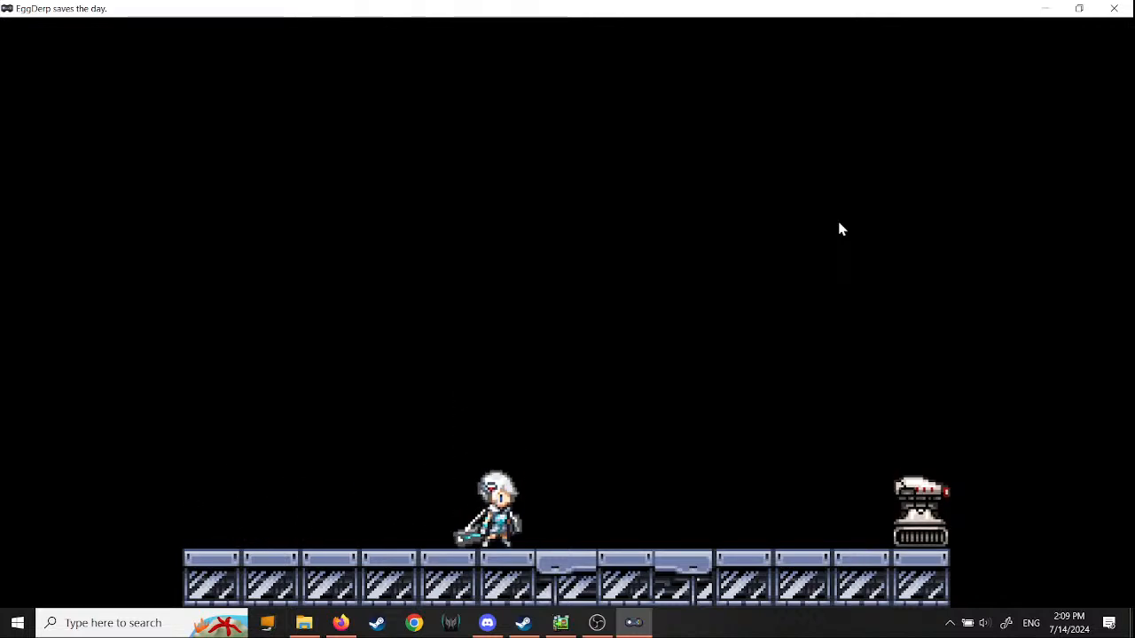
key(z)
key(z)
key(z)
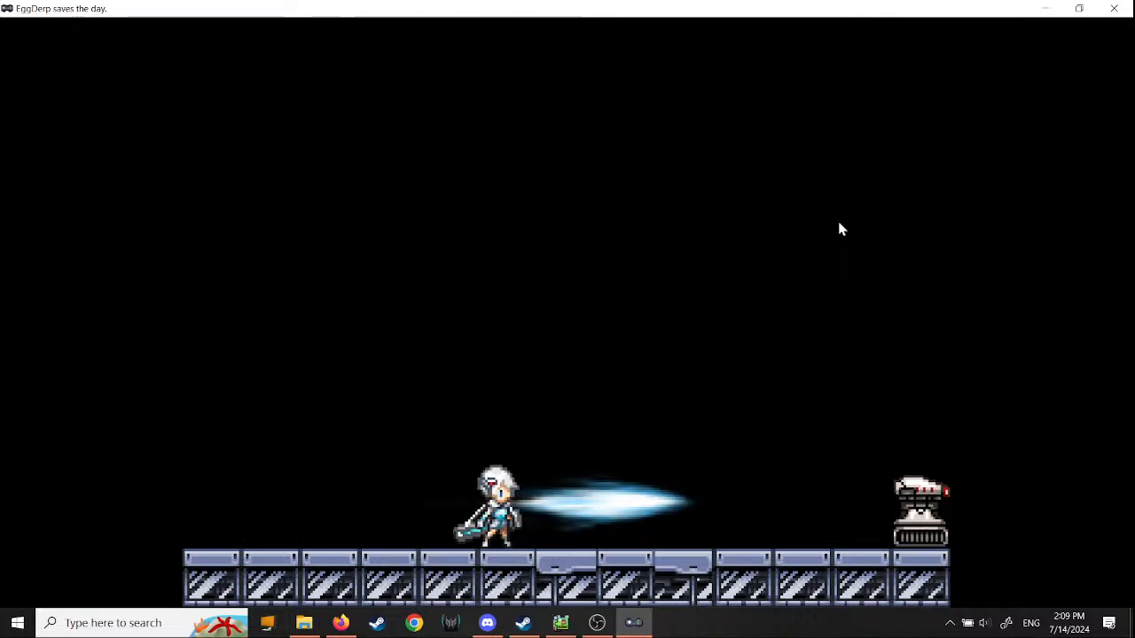
key(z)
key(z)
key(z)
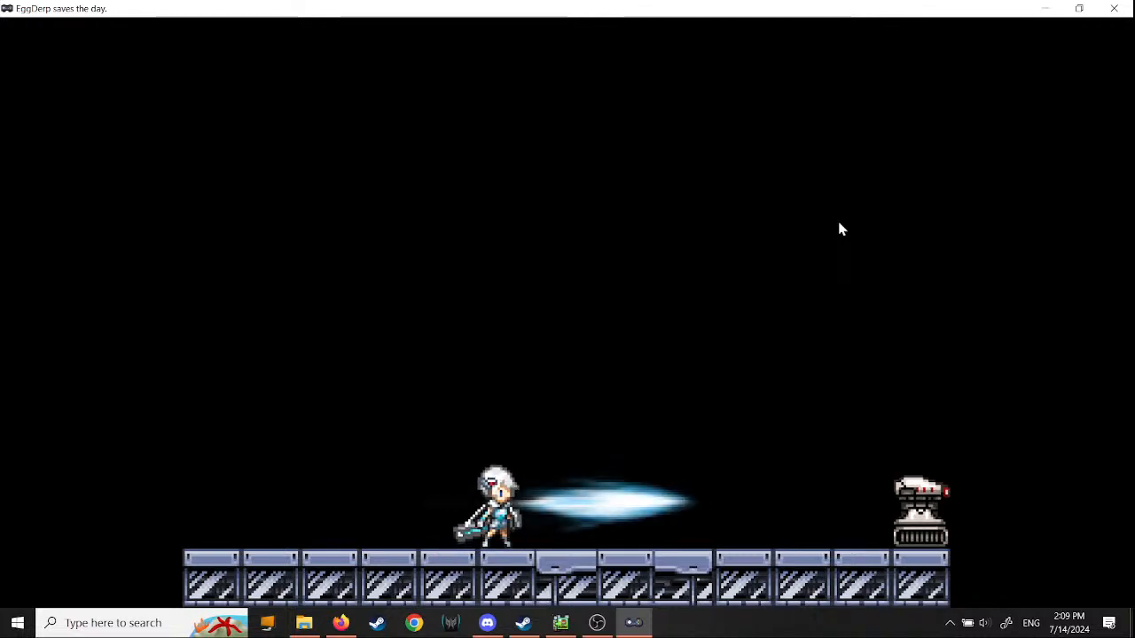
key(z)
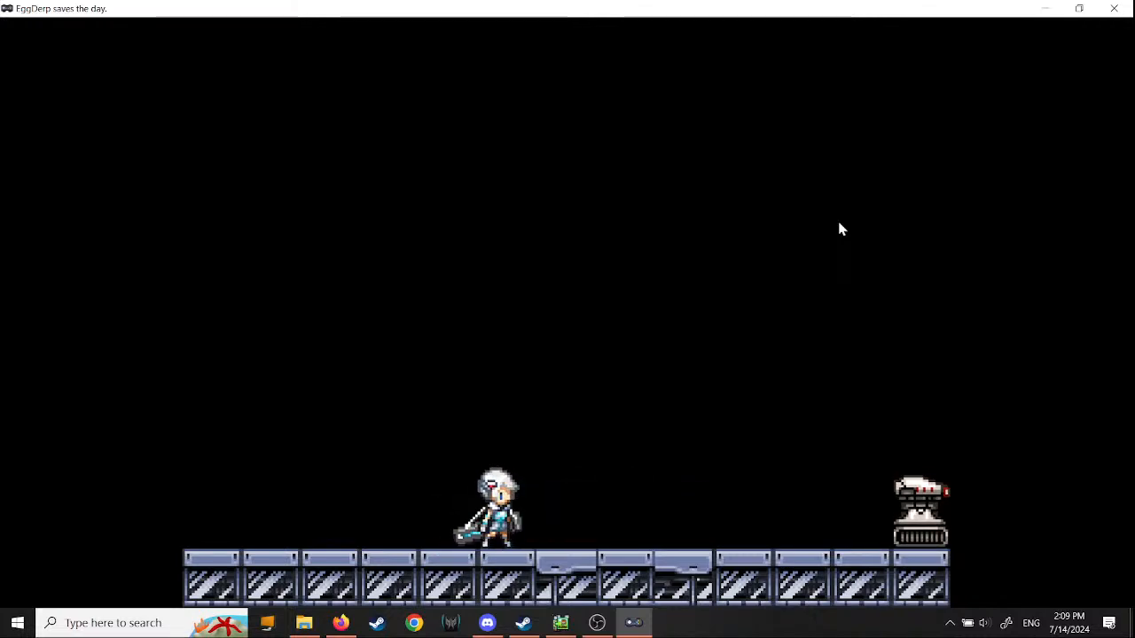
key(z)
key(z)
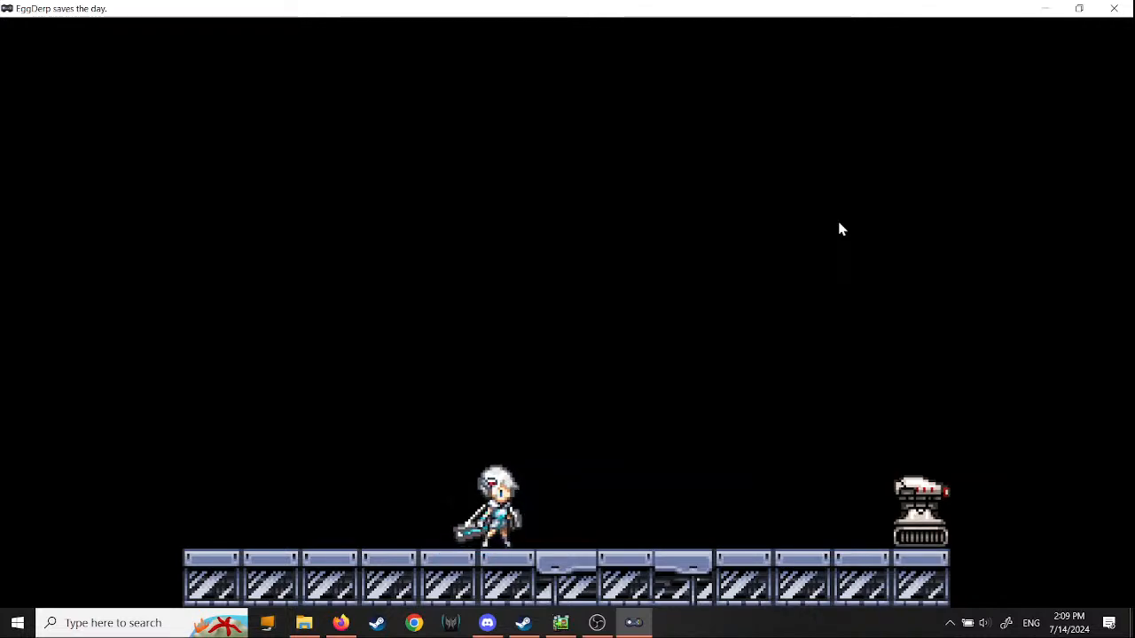
Step: Walk the player across the stage in both directions, over the raised platform and up to the enemy, to test movement
key(Right)
key(z)
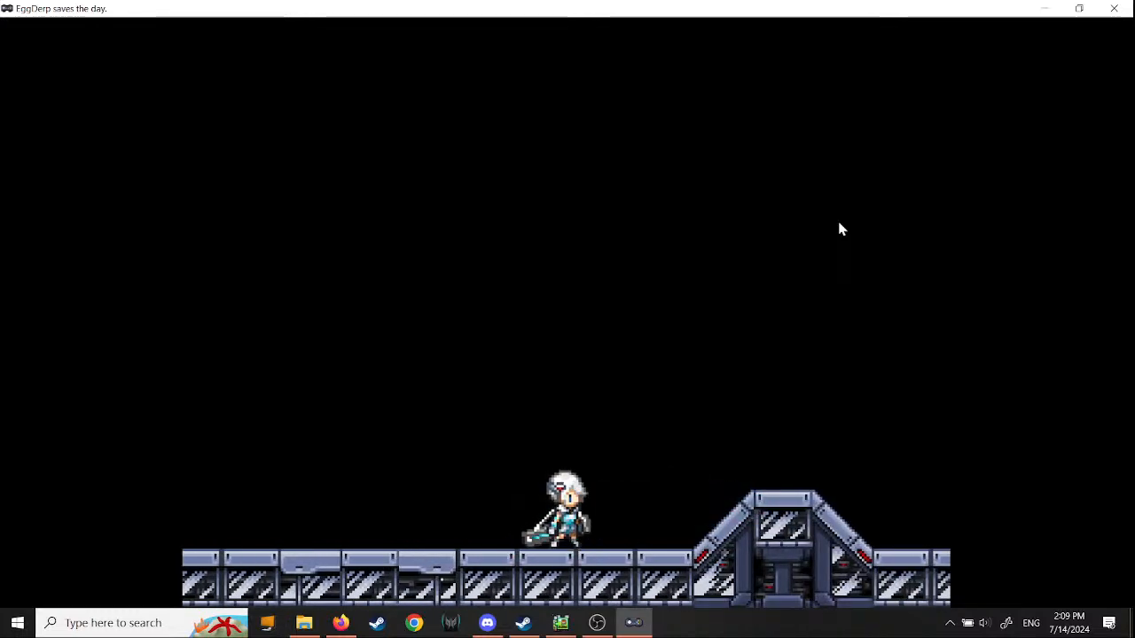
key(Right)
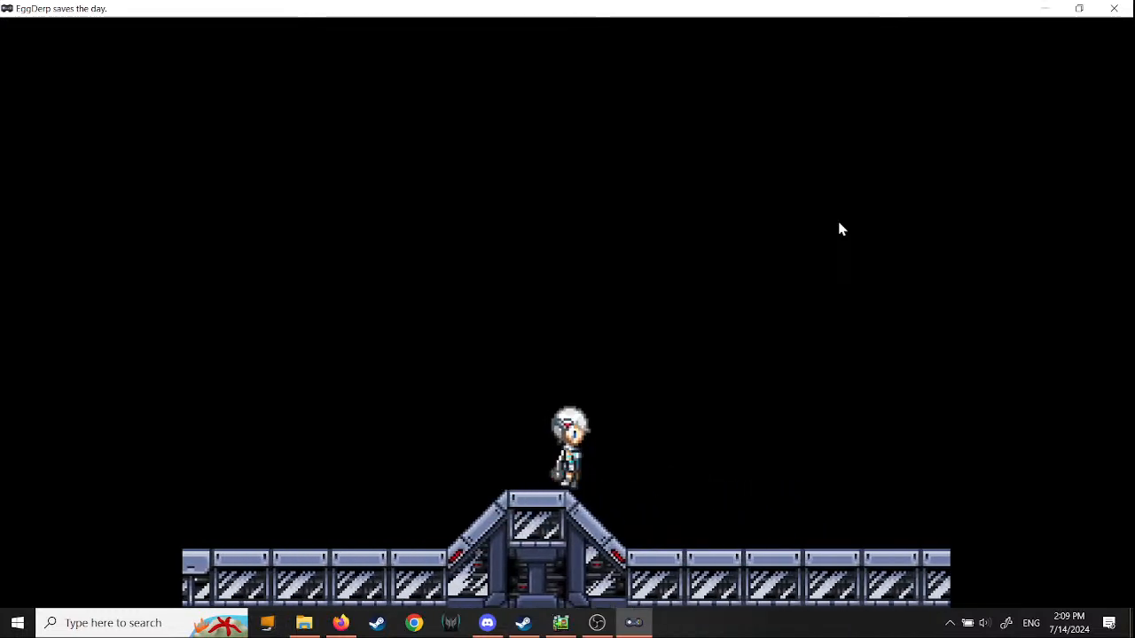
key(Right)
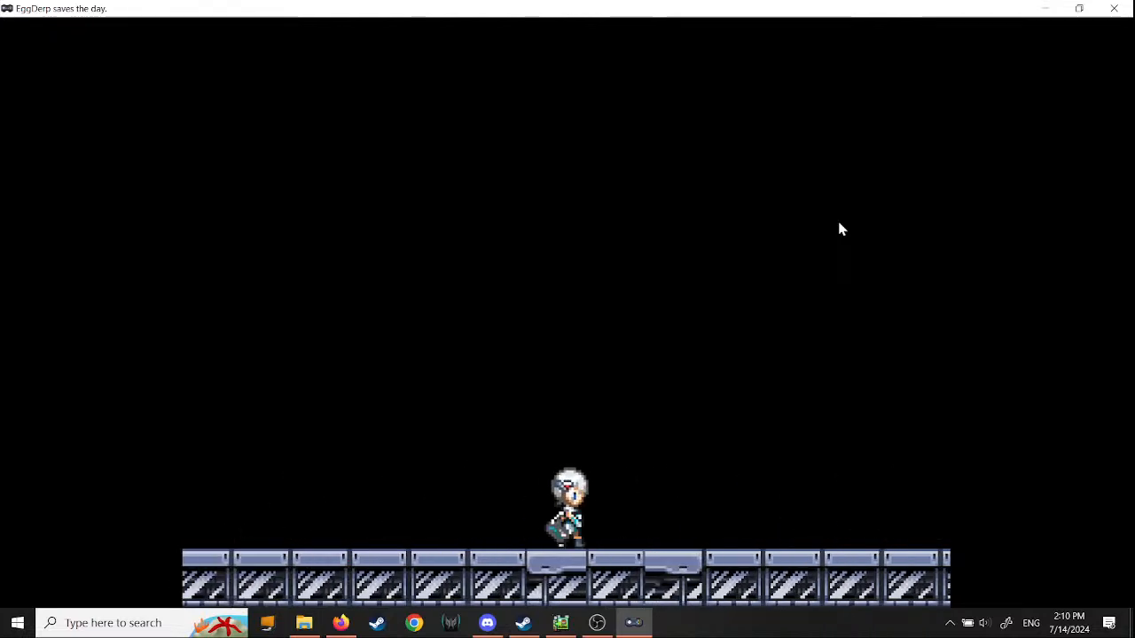
key(Right)
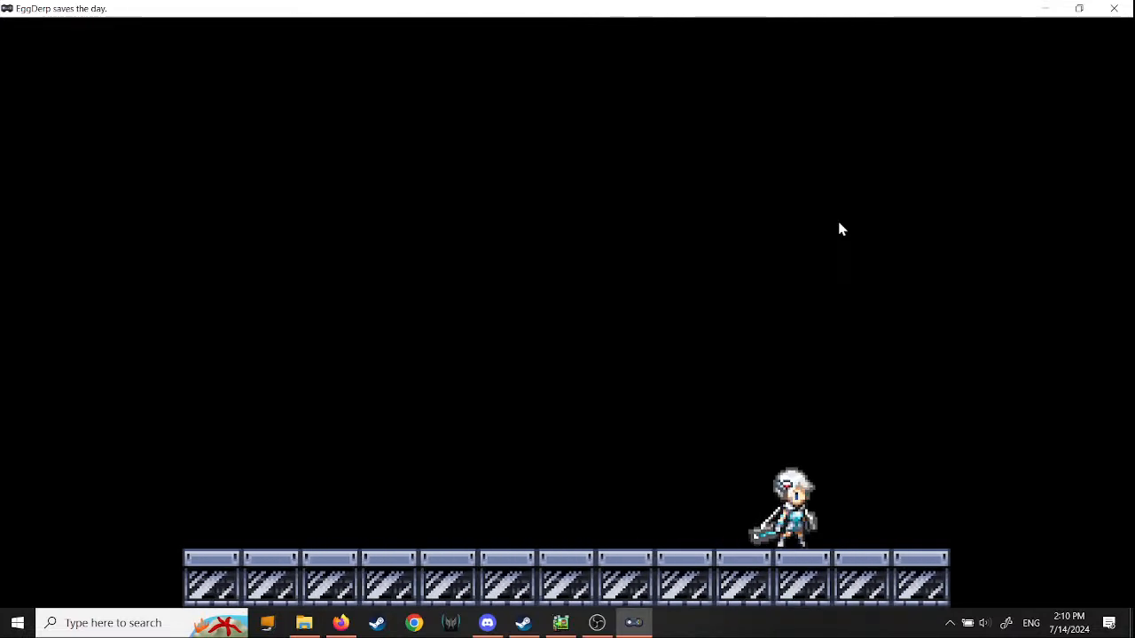
key(Left)
key(Right)
key(Left)
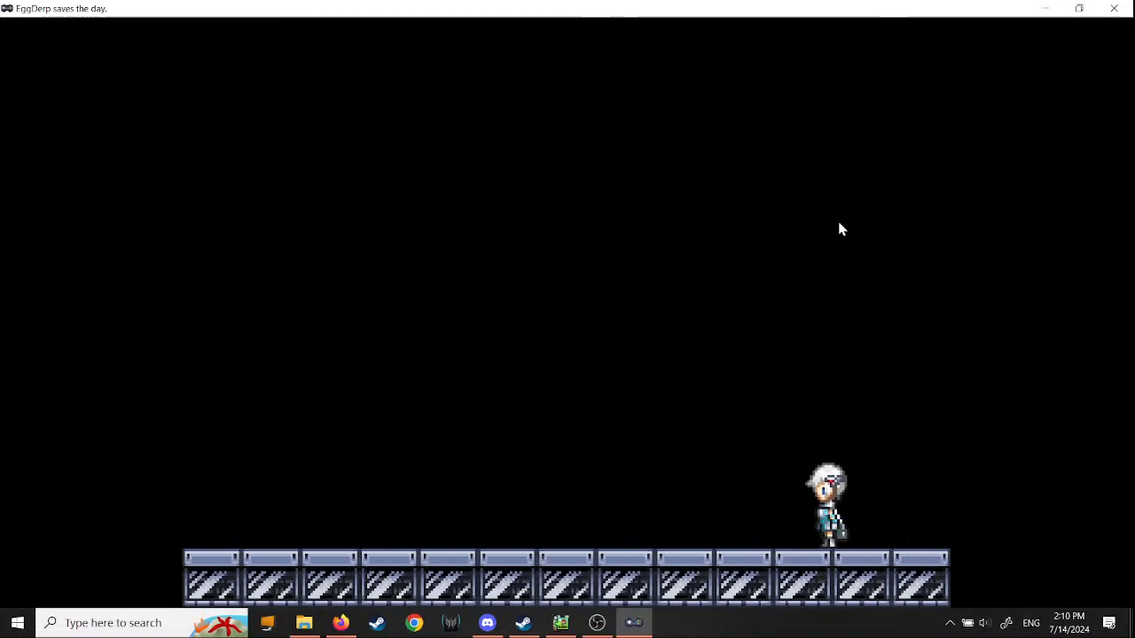
key(Left)
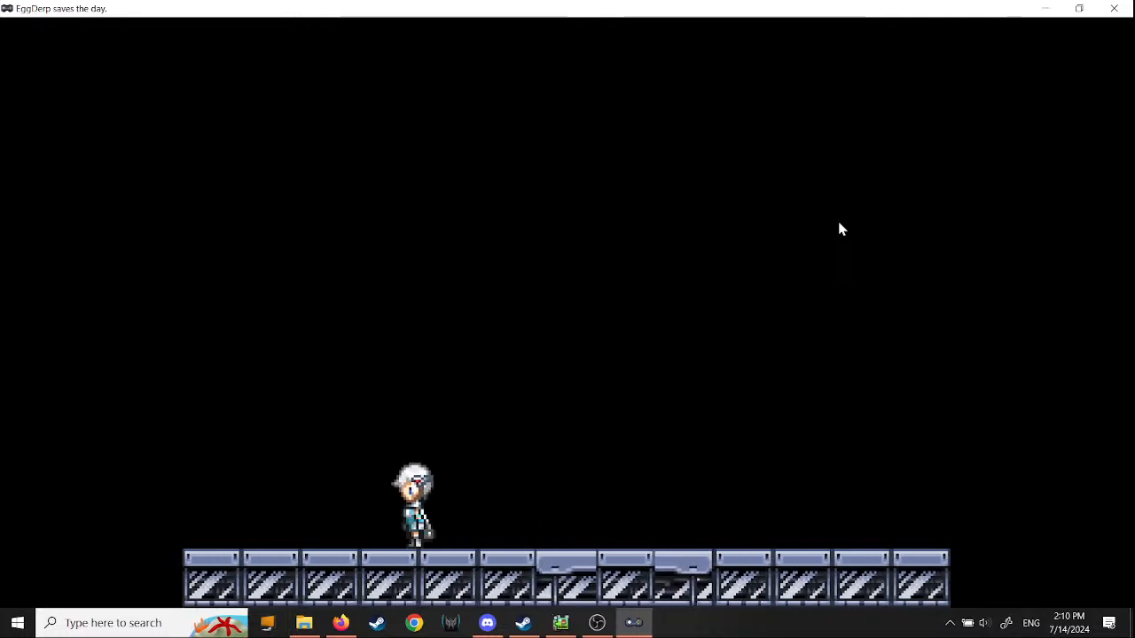
key(Left)
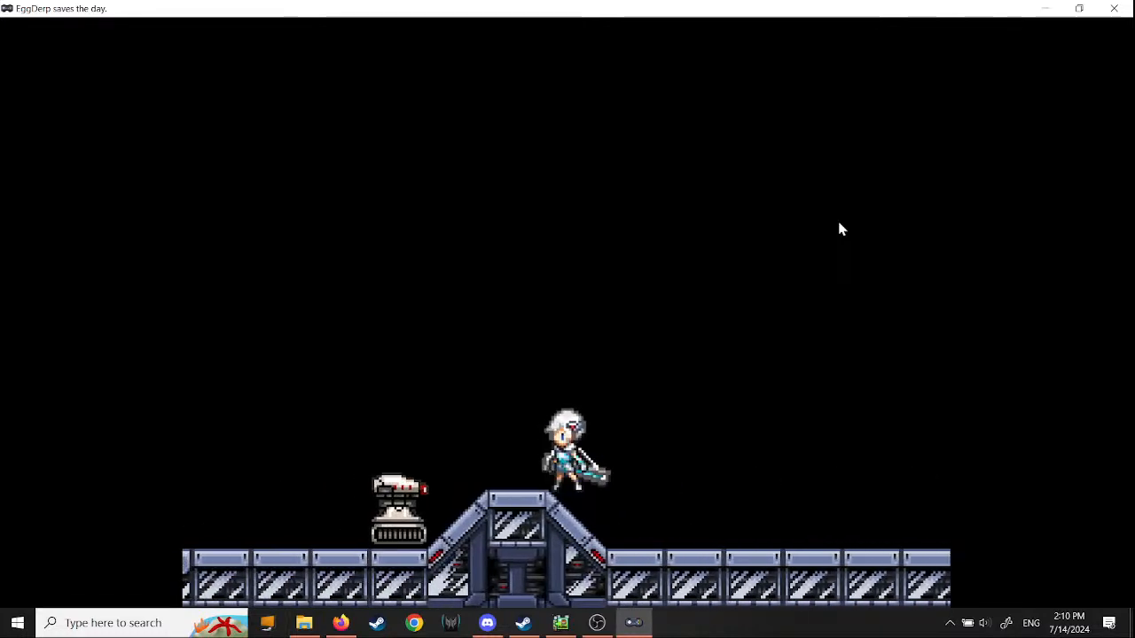
key(Left)
key(Left)
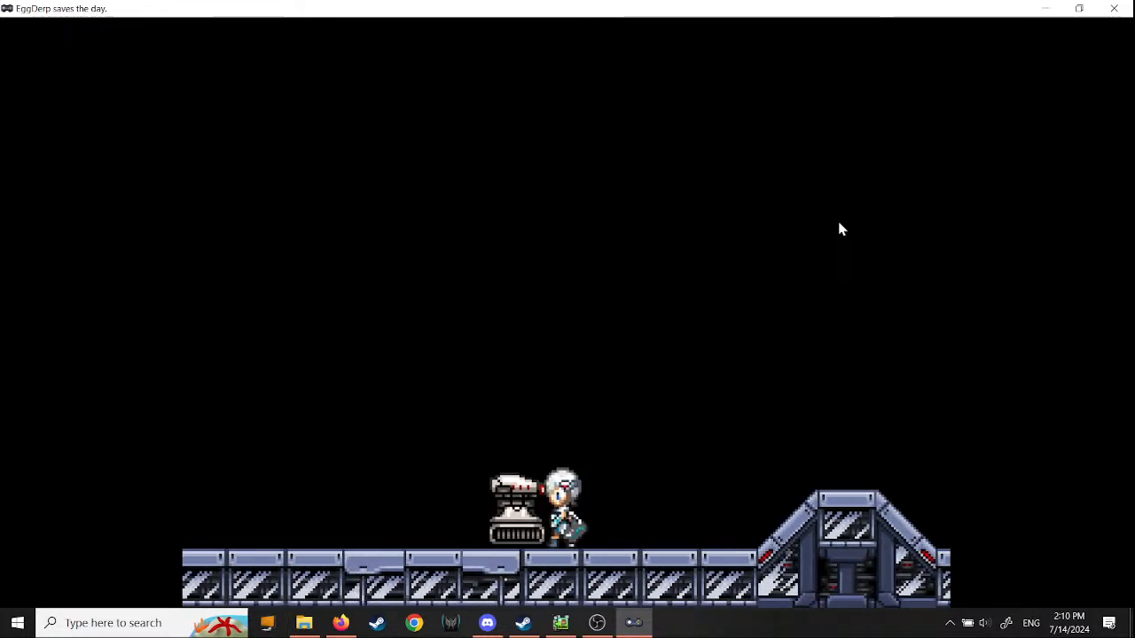
key(Right)
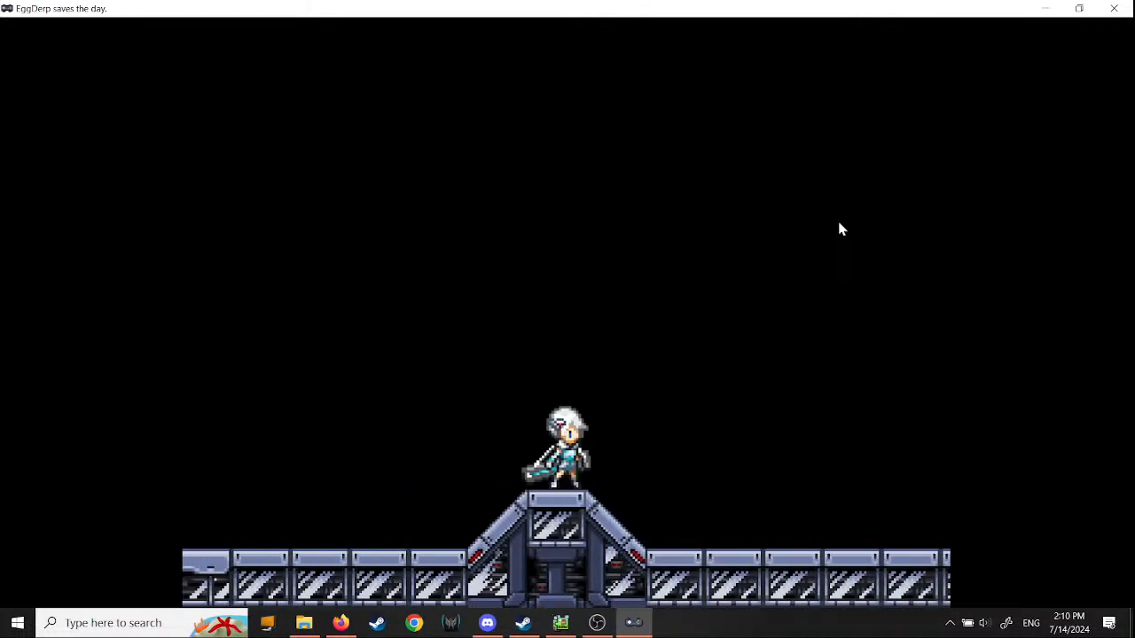
key(Left)
key(Right)
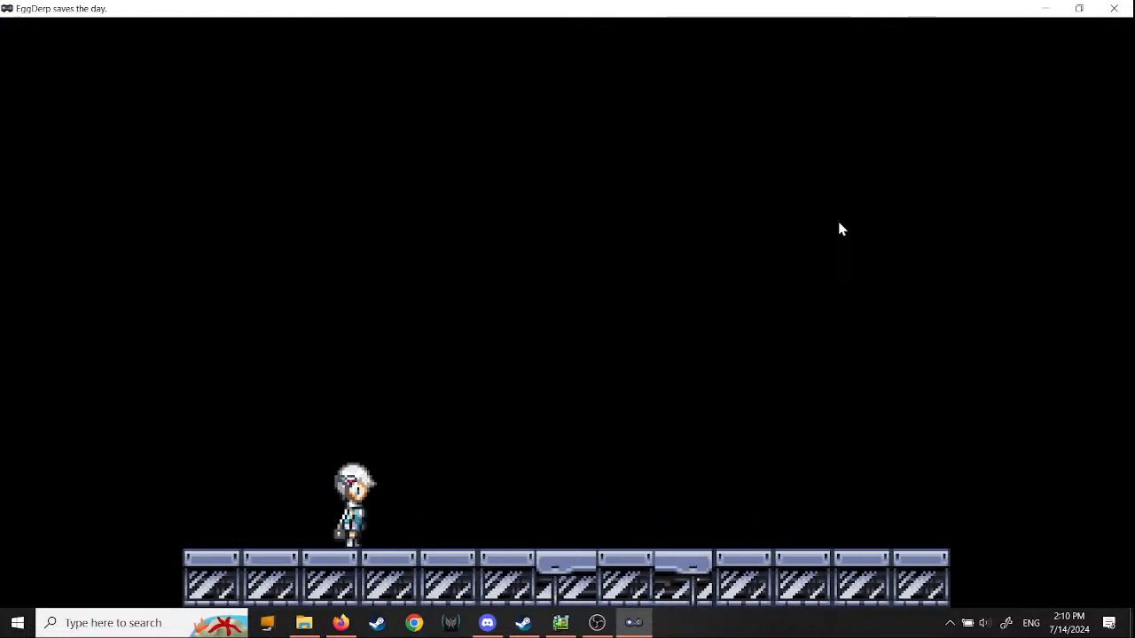
Step: Make the player jump repeatedly while moving in both directions to test jumping across the stage
key(space)
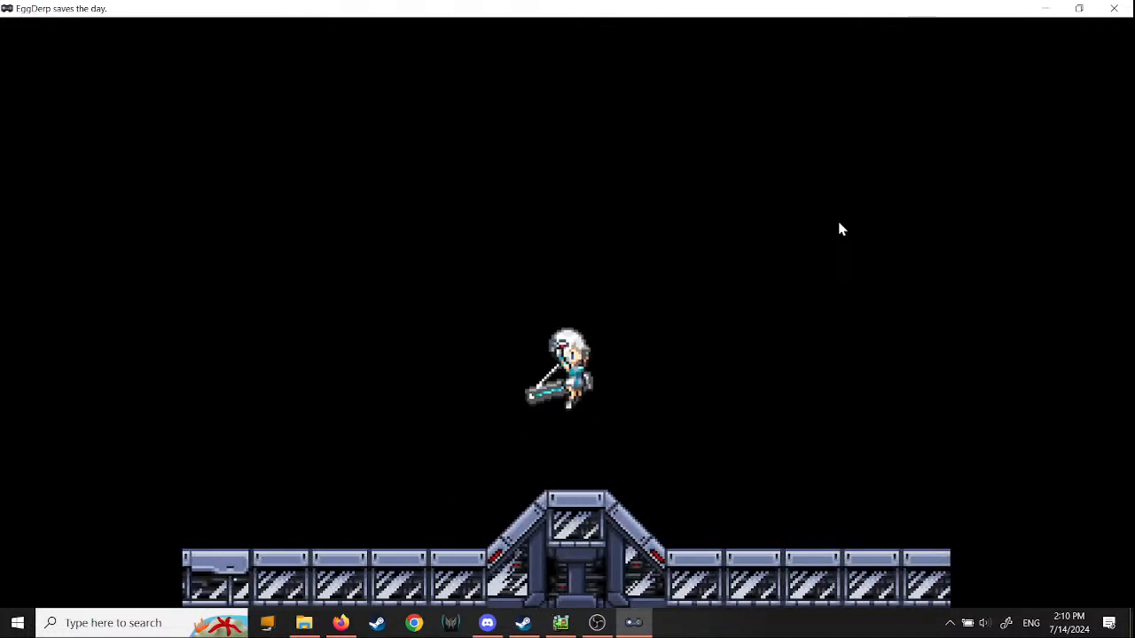
key(space)
key(space)
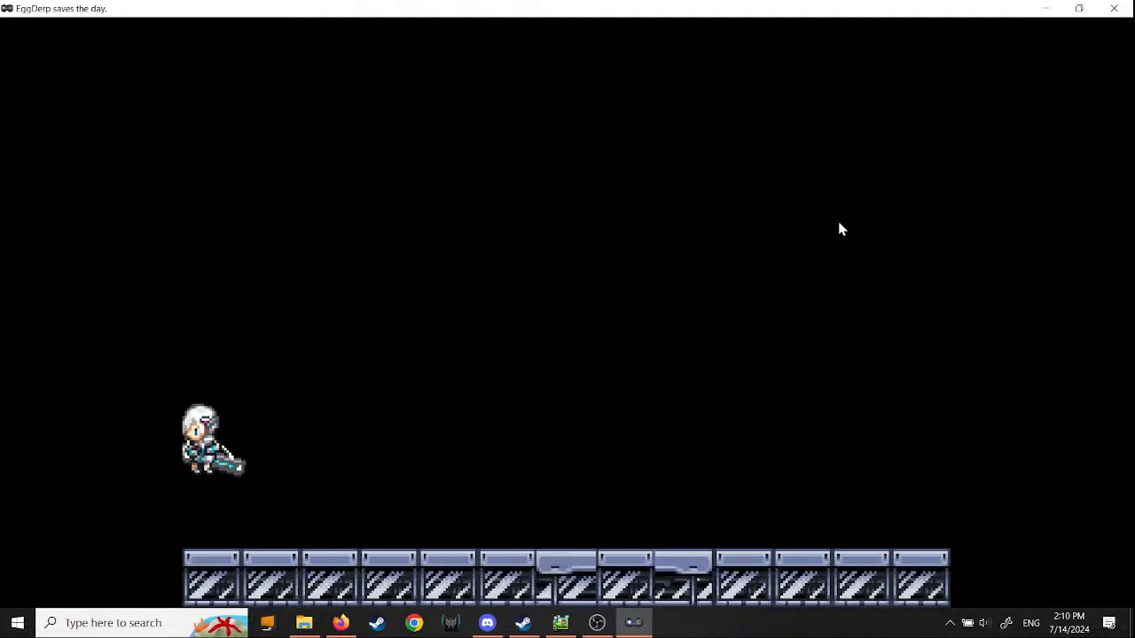
key(Right)
key(Left)
key(space)
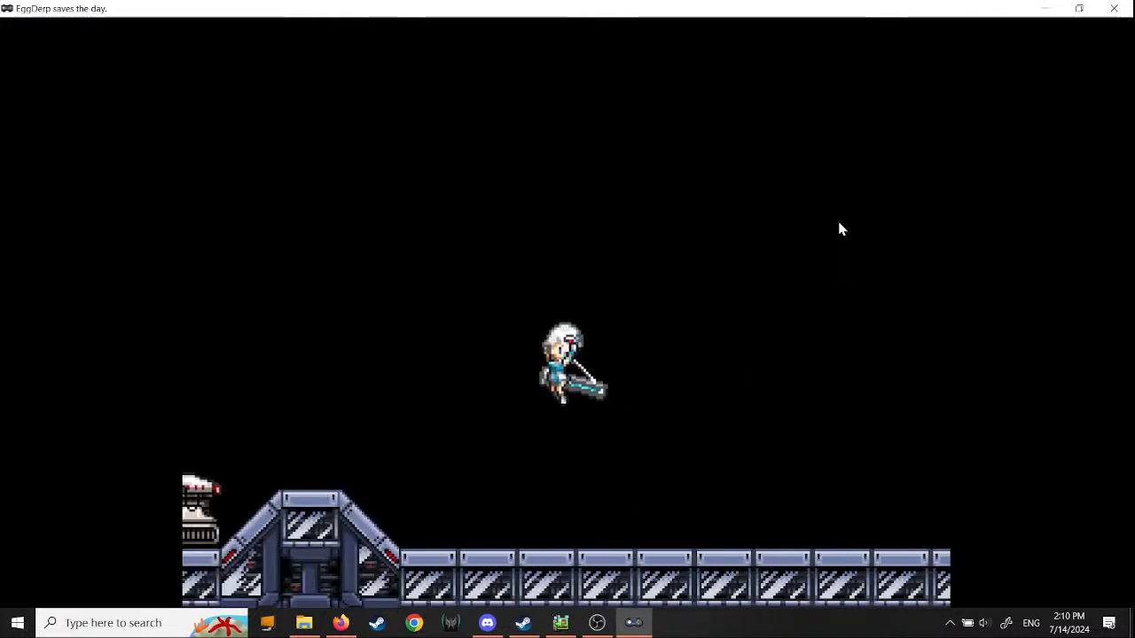
Step: Walk the player up to the enemy in the test play and attack it, adding jumps and another attack
key(Right)
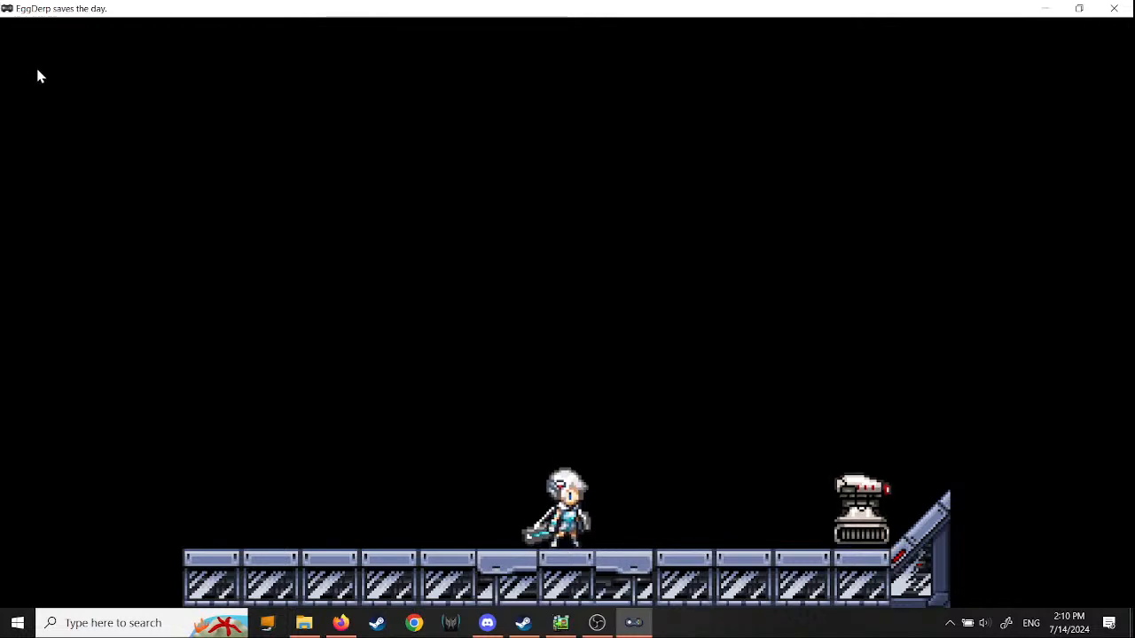
key(Right)
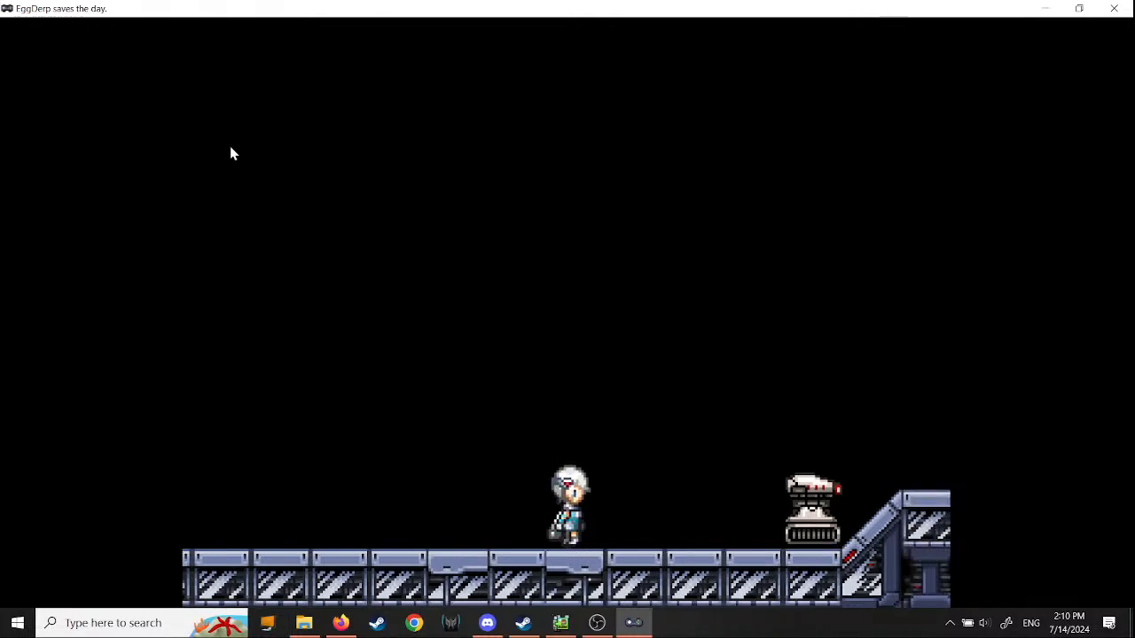
key(Right)
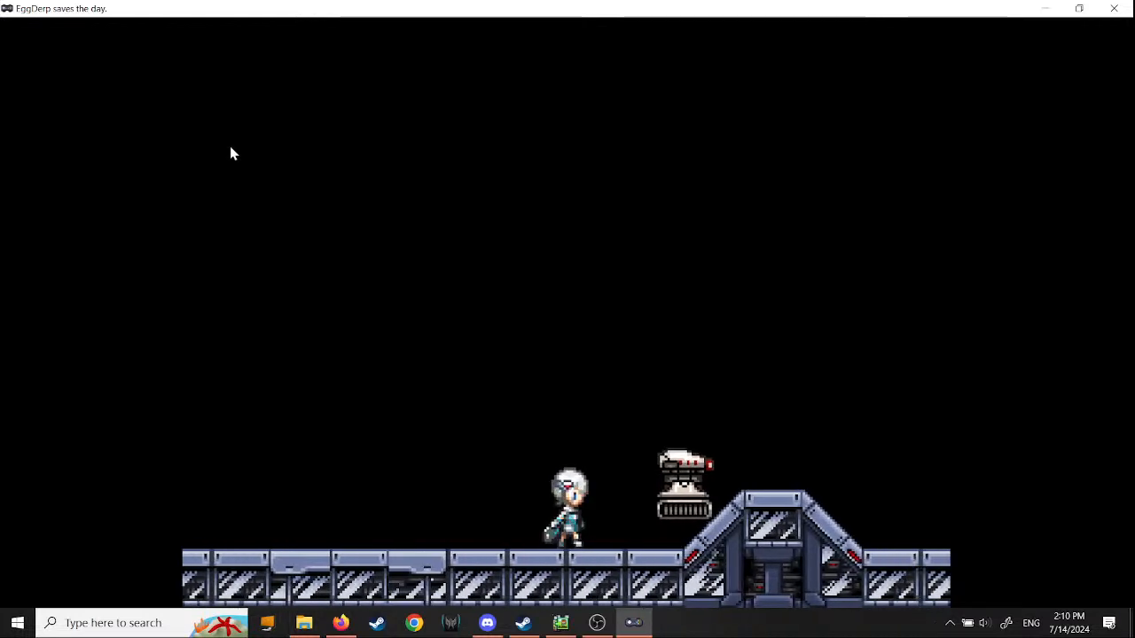
key(x)
key(space)
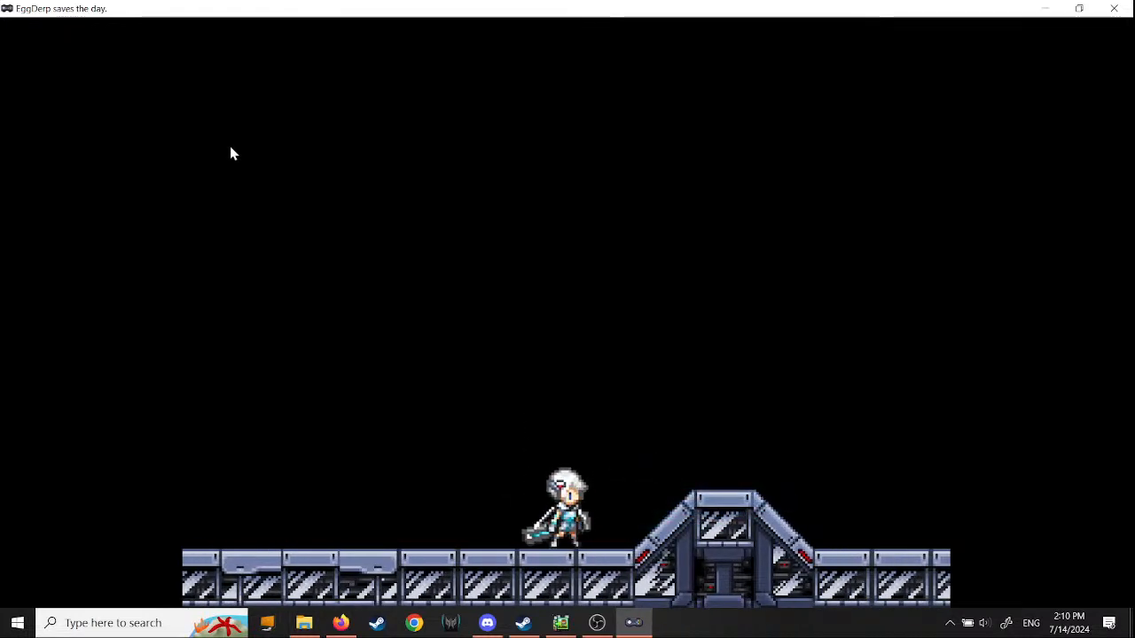
key(x)
key(space)
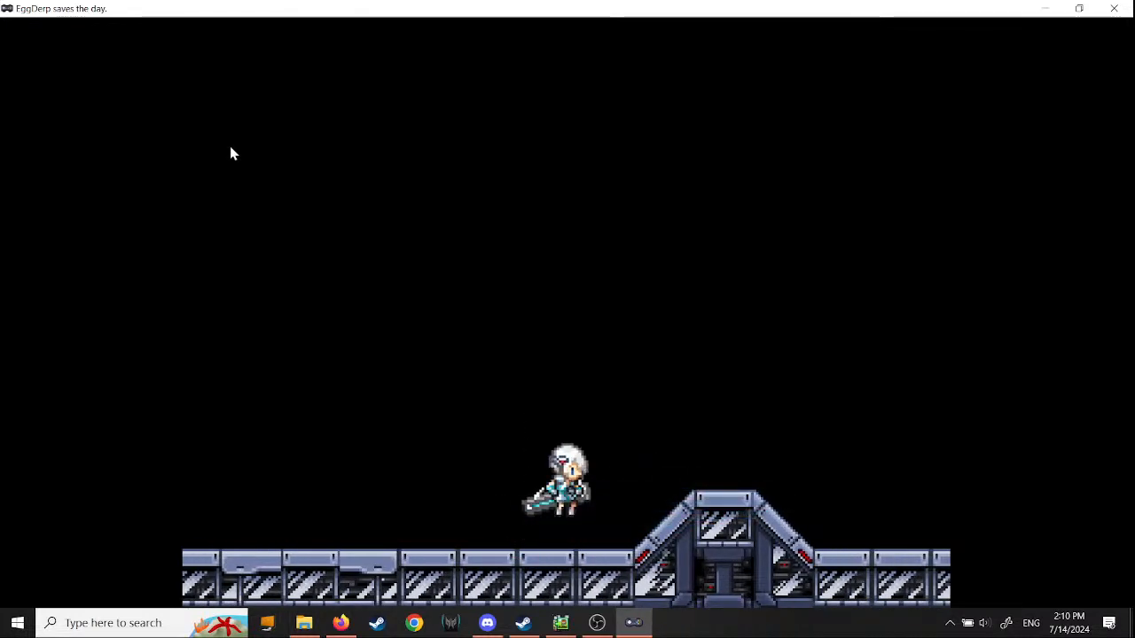
Step: Jump the player back across the stage and over the raised platform, attacking again to test the combined actions
key(Left)
key(space)
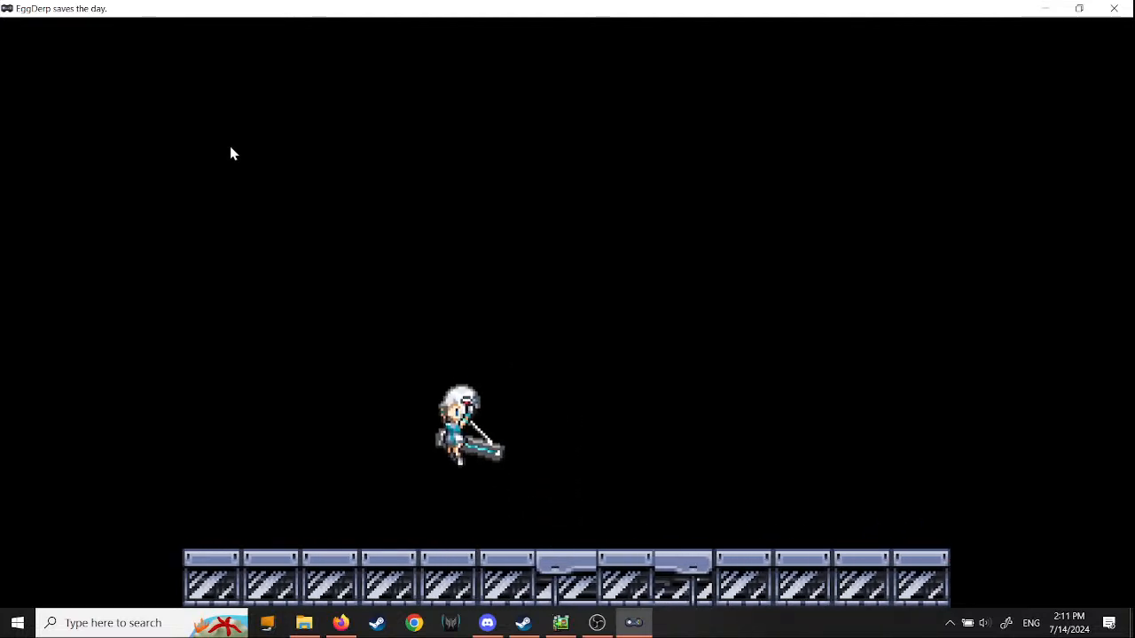
key(space)
key(Right)
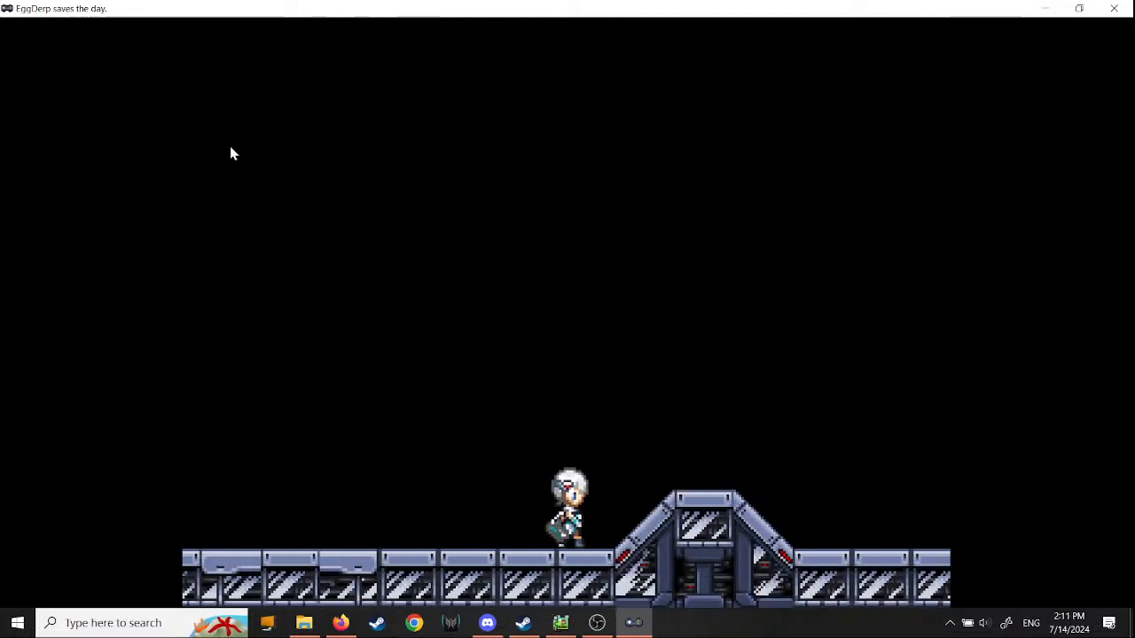
key(space)
key(x)
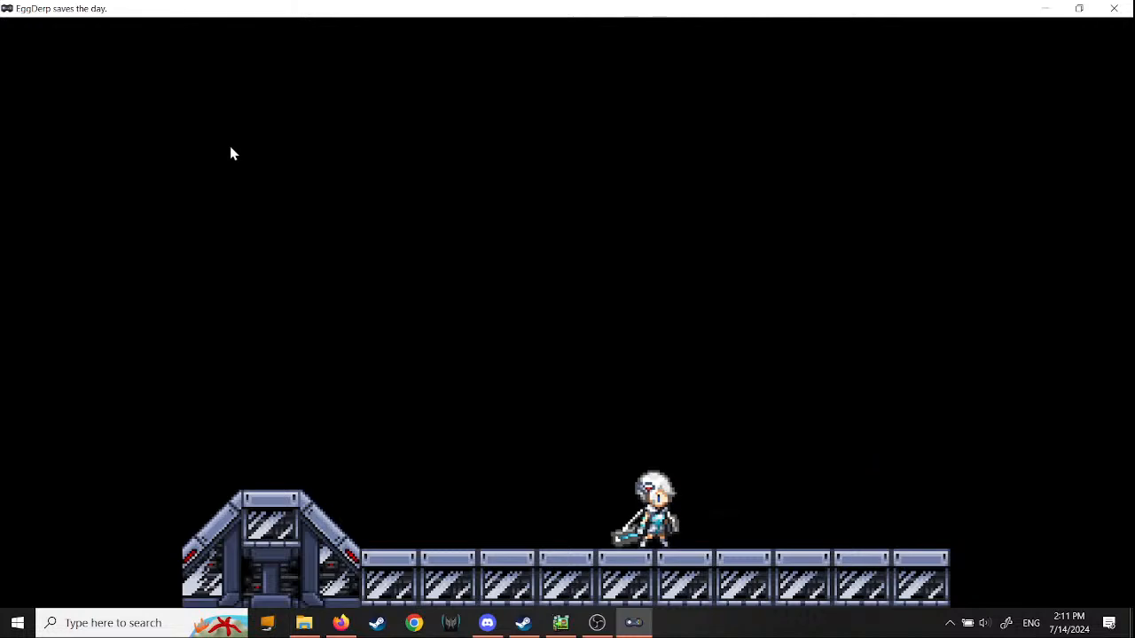
Step: Toggle the test play into full screen and back, restore the game window to a smaller size, and close it
key(alt+Return)
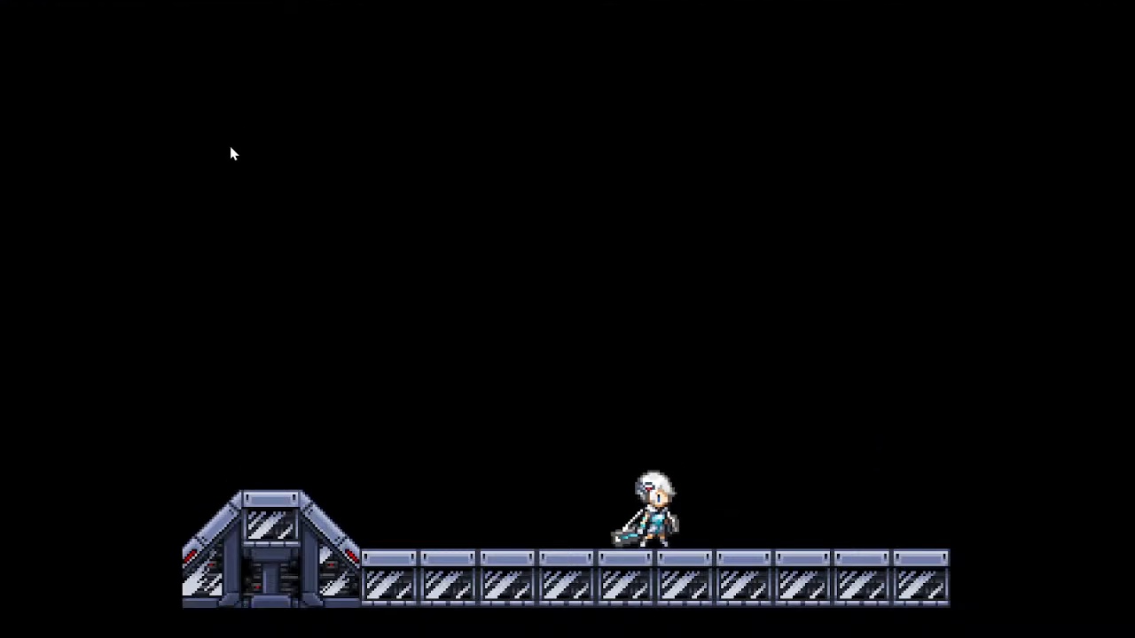
key(alt+Return)
drag(227, 16, 505, 90)
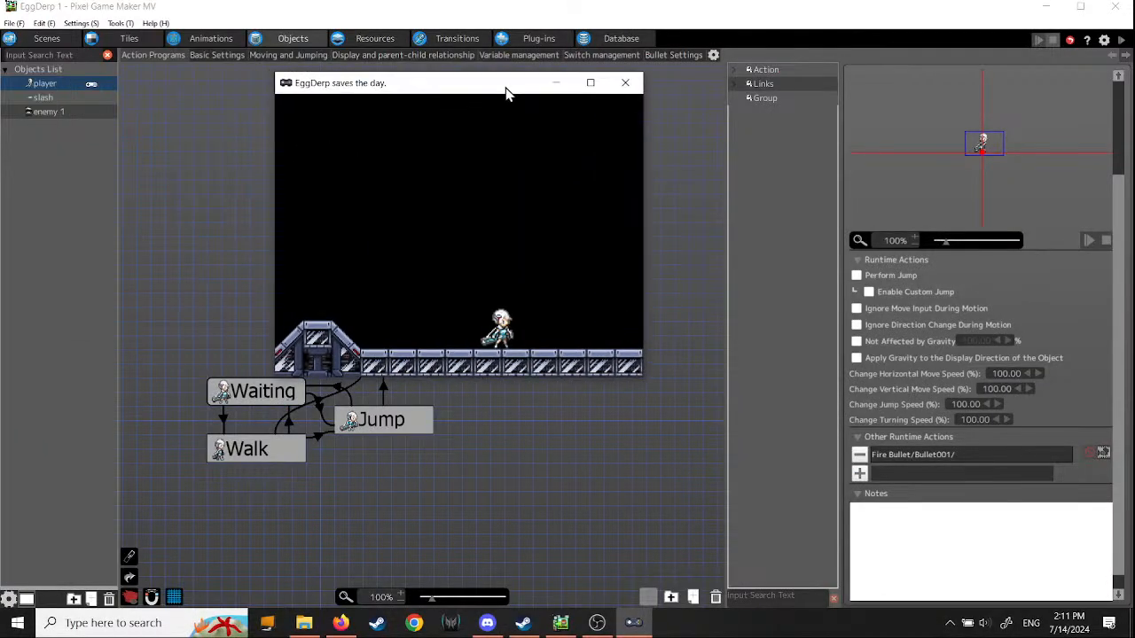
click(624, 83)
click(623, 83)
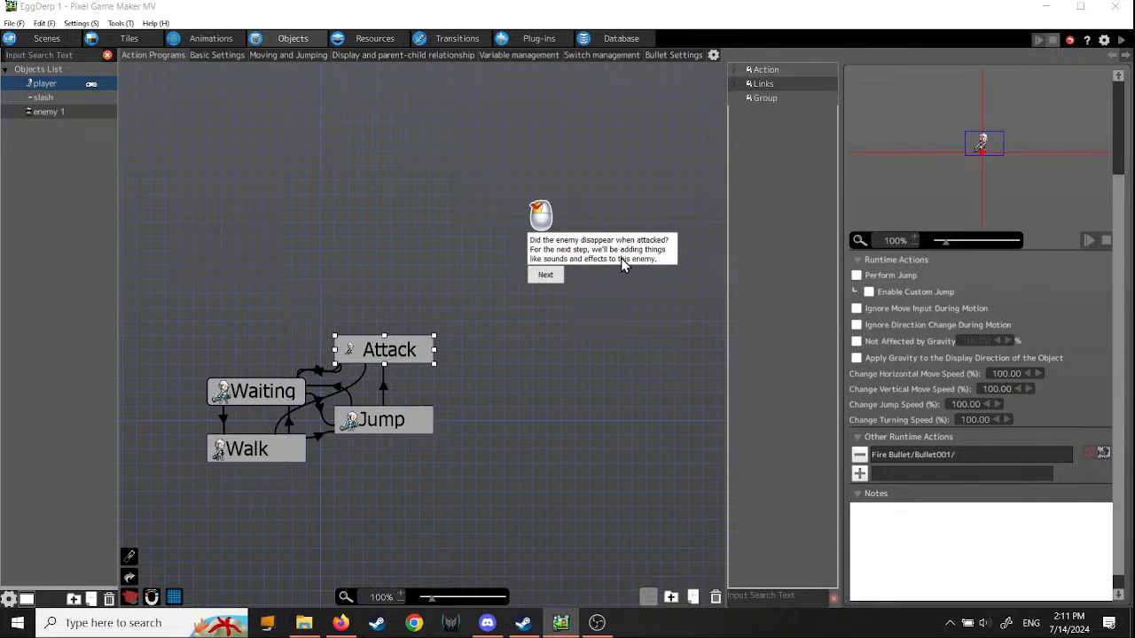
Step: Finish the current tutorial and open the tutorial selection list
click(547, 276)
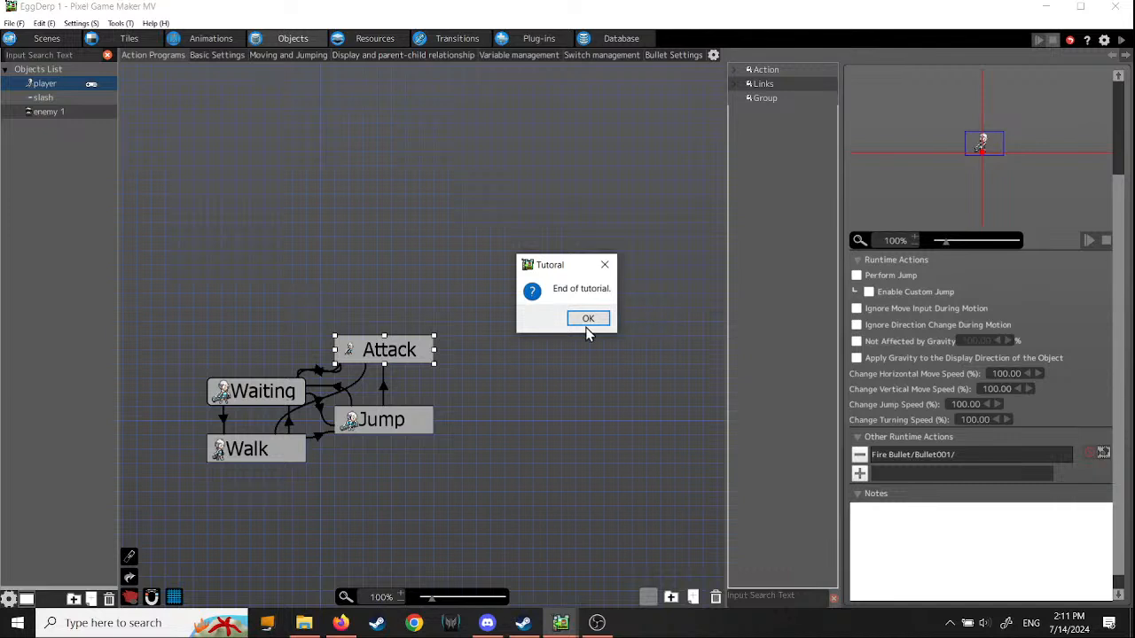
click(587, 321)
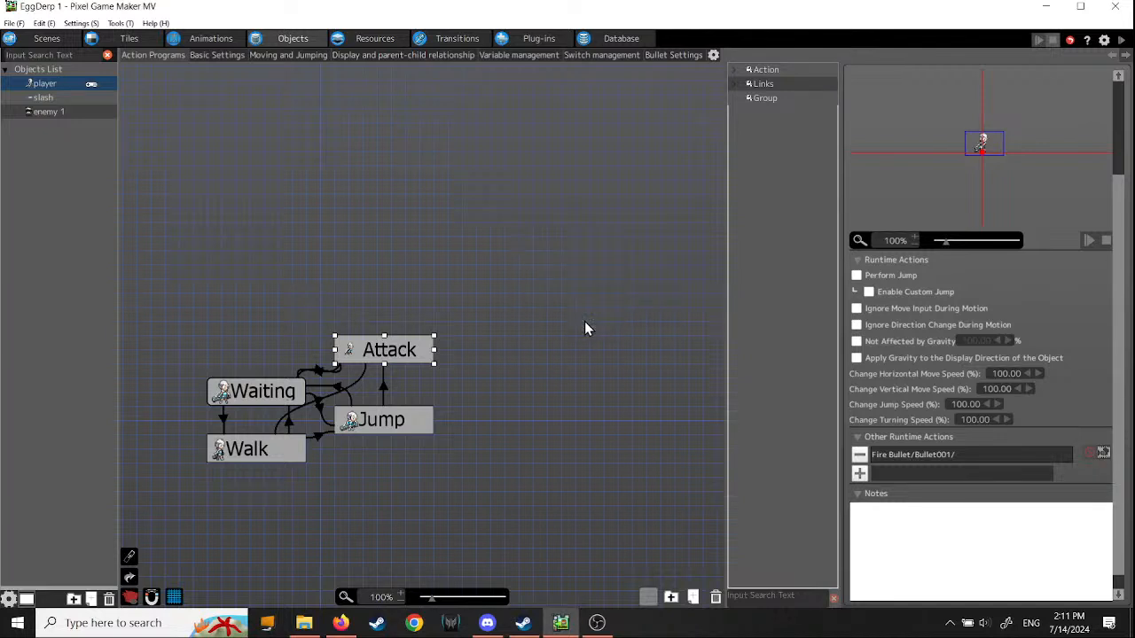
click(153, 25)
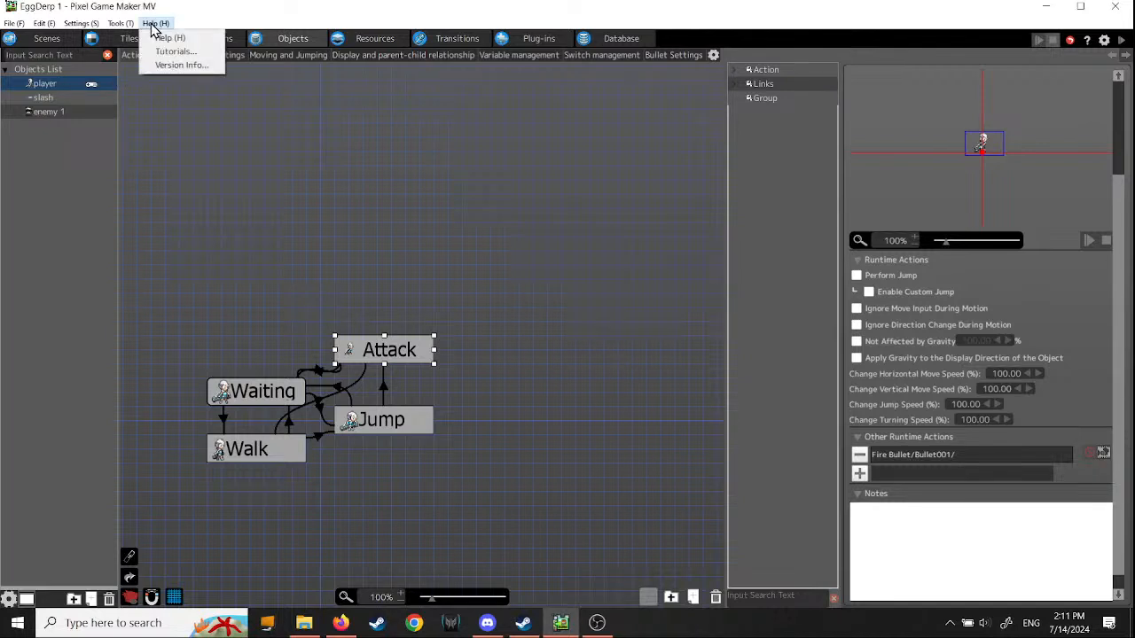
click(13, 23)
key(Escape)
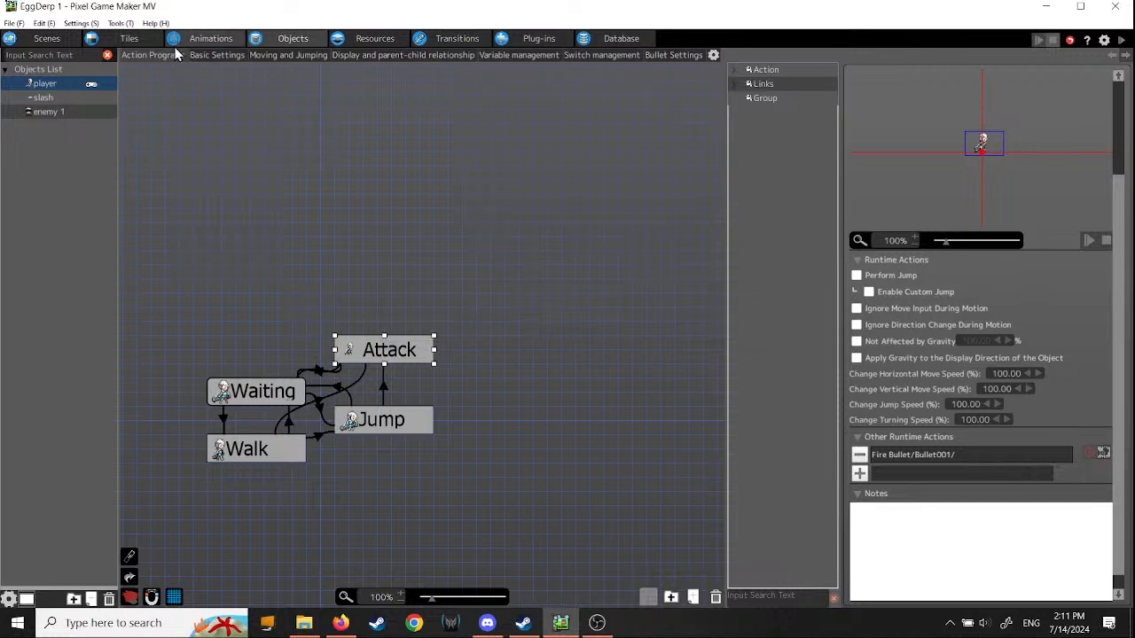
click(155, 23)
click(173, 52)
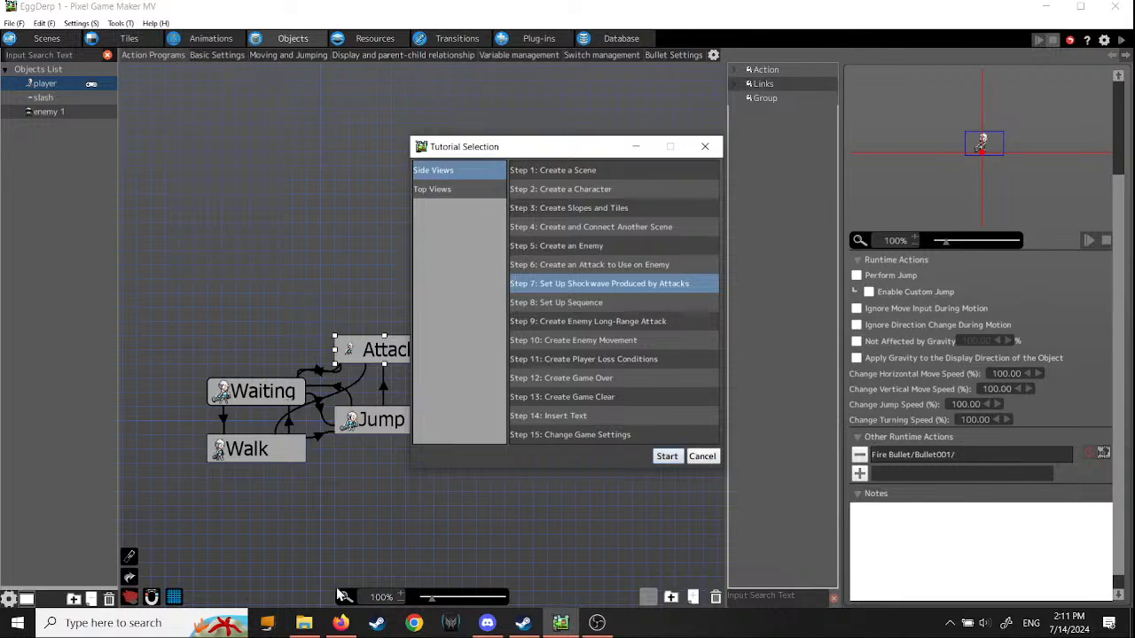
Step: Switch to Steam, check the DLC page for Pixel Game Maker MV, and open the software's store page
click(523, 624)
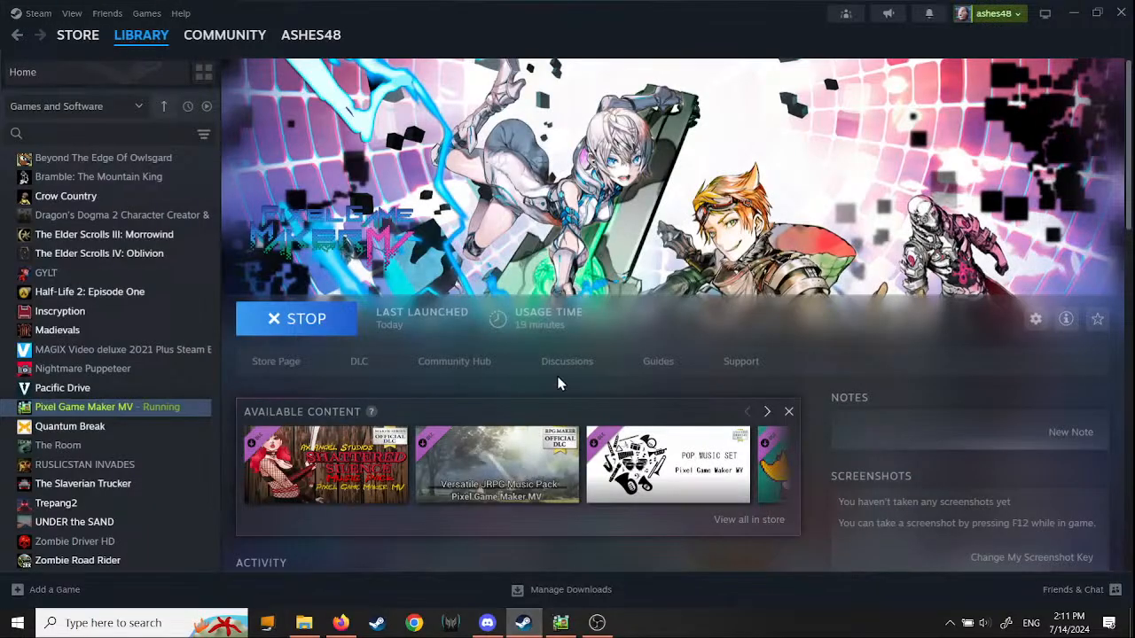
mouse_move(151, 44)
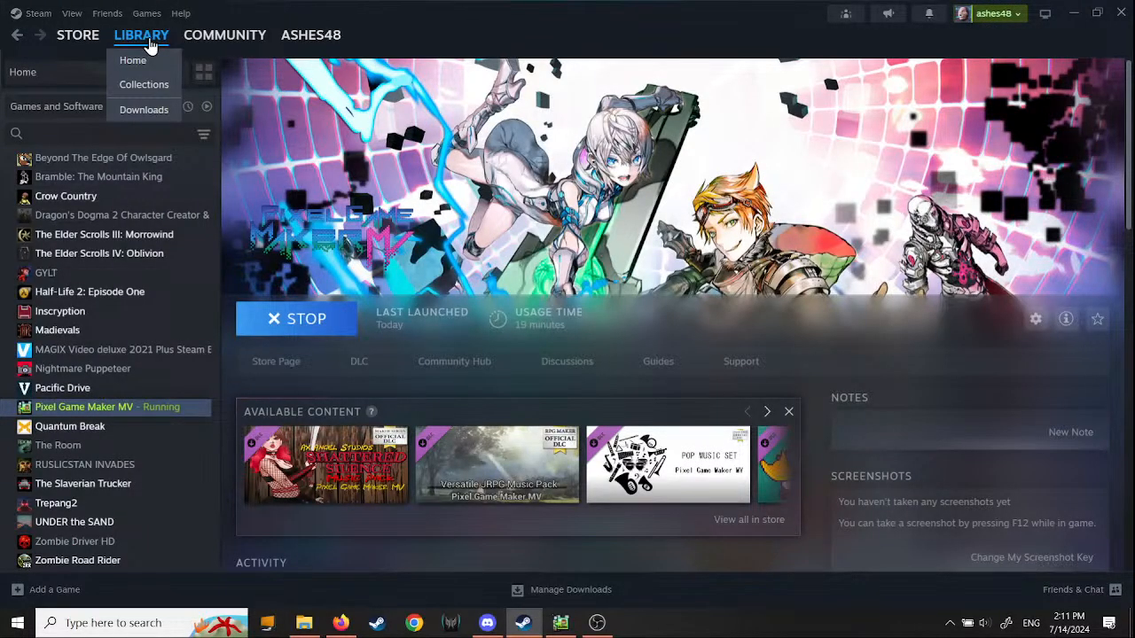
click(357, 362)
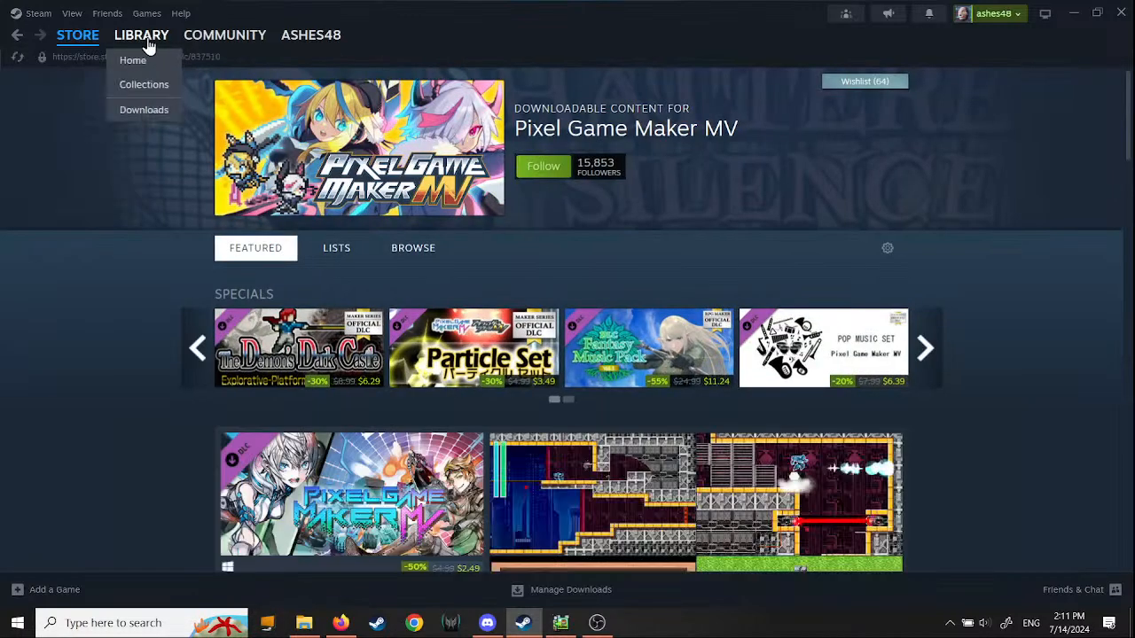
click(142, 37)
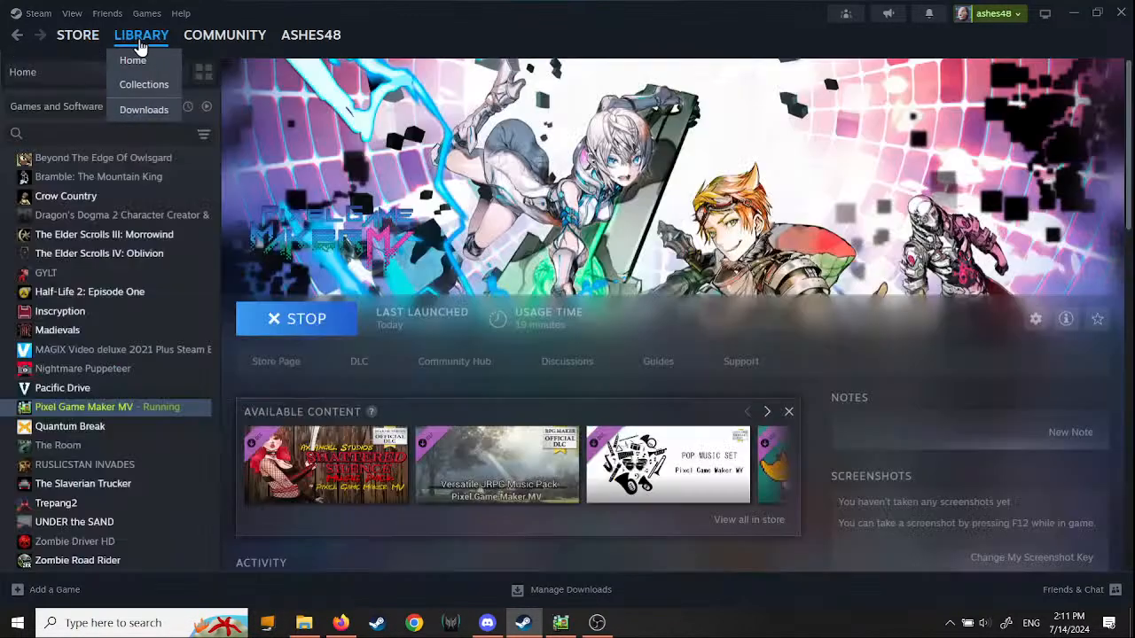
click(277, 362)
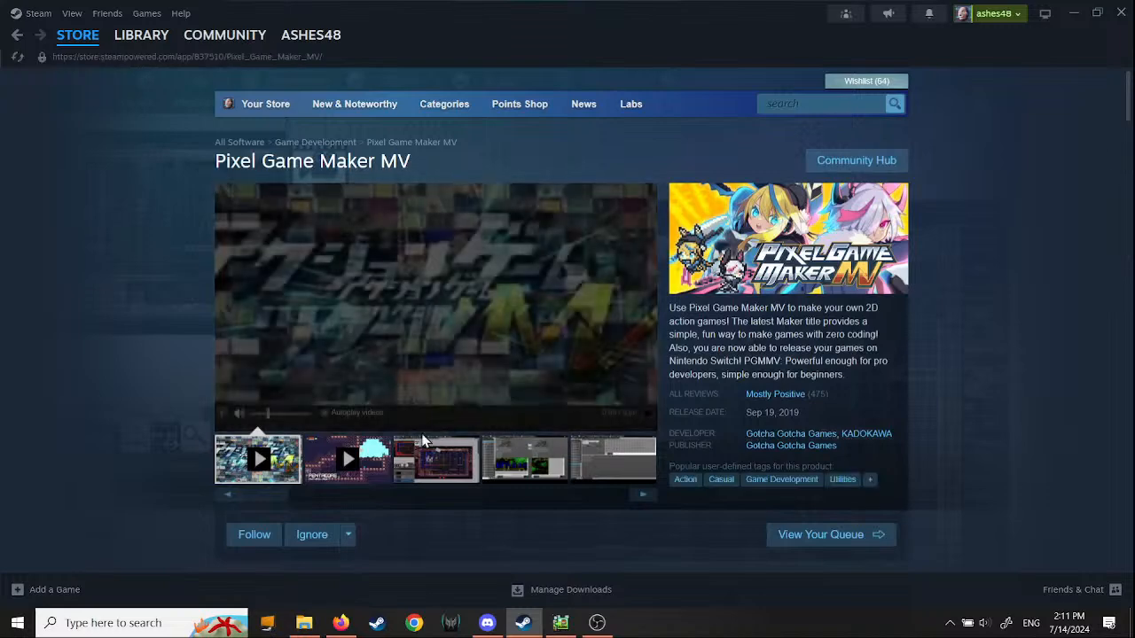
Step: View the second trailer and the editor screenshots on the store page, including the tile and action program images
click(371, 475)
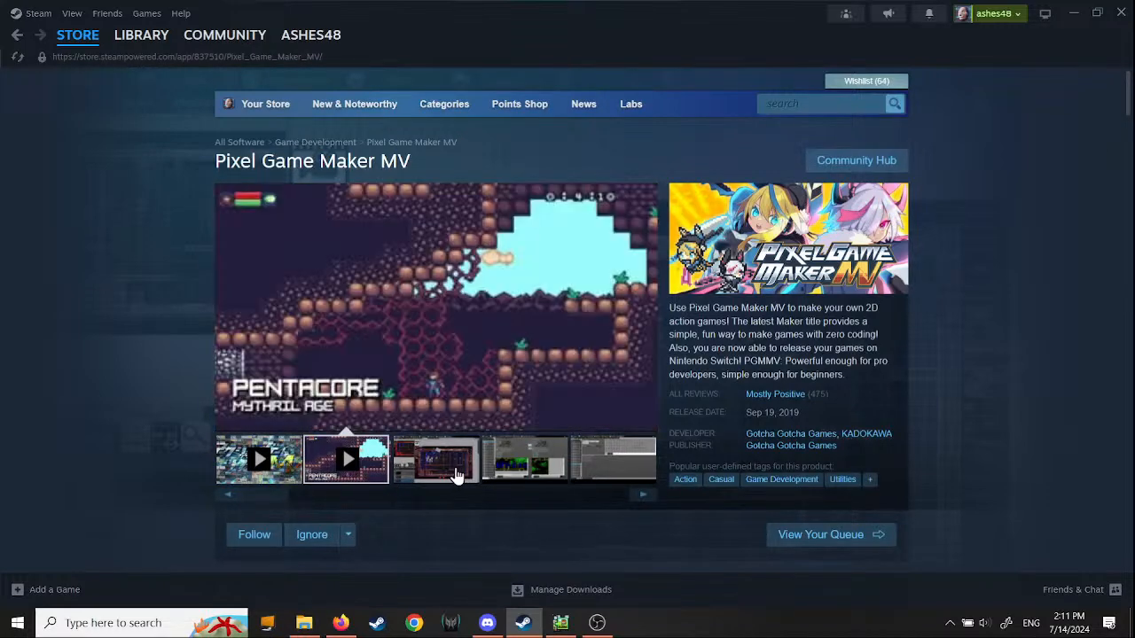
click(456, 476)
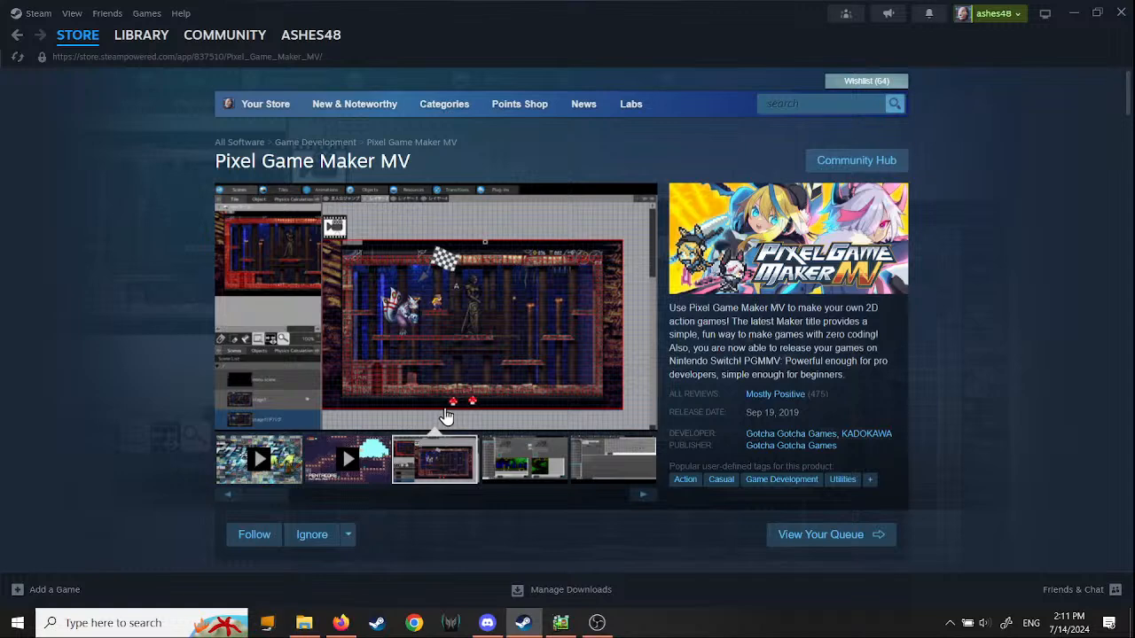
click(529, 468)
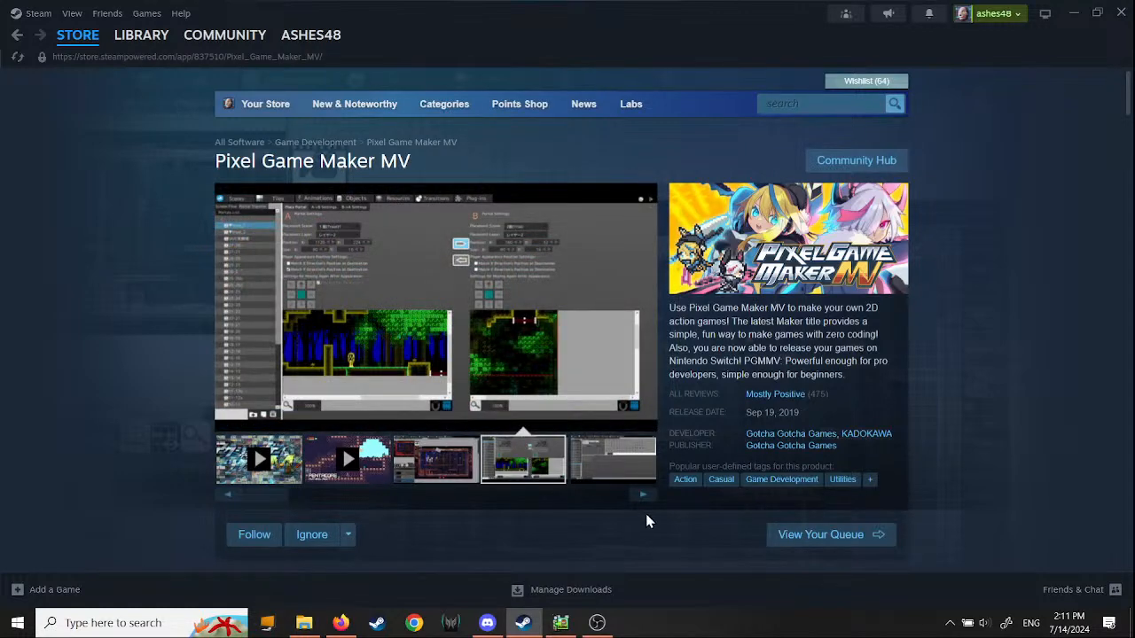
drag(279, 499, 371, 477)
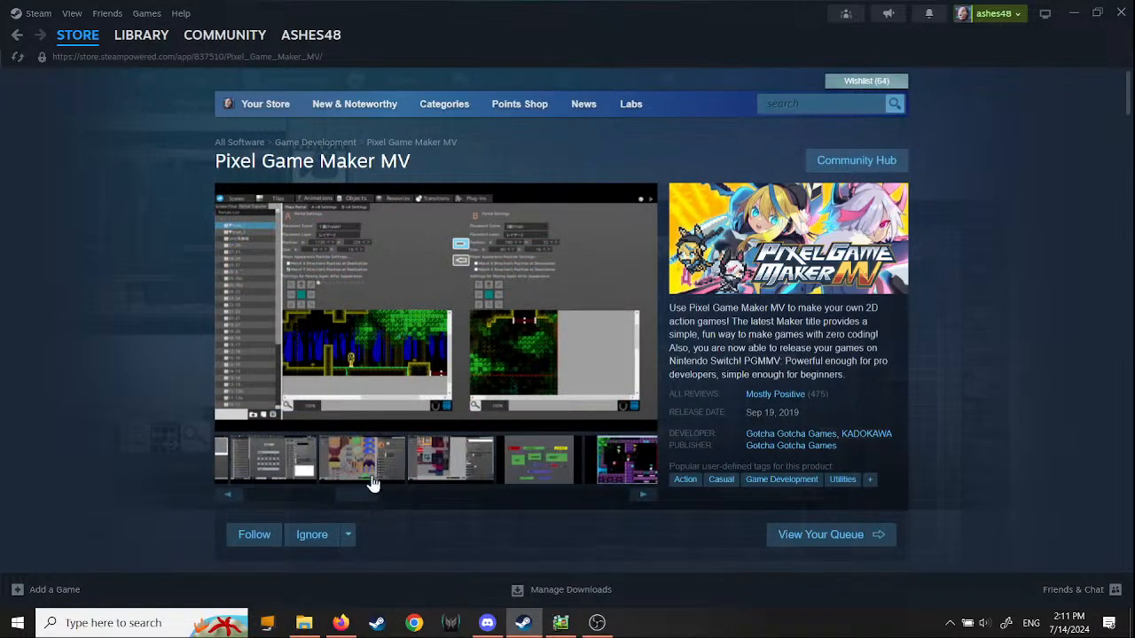
click(372, 478)
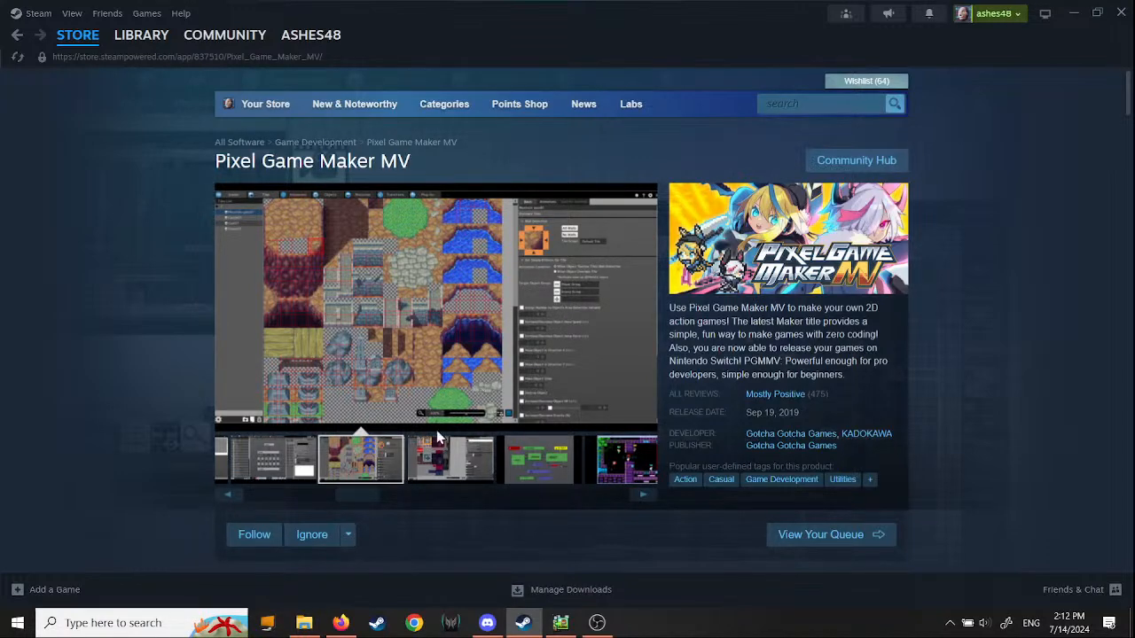
click(461, 468)
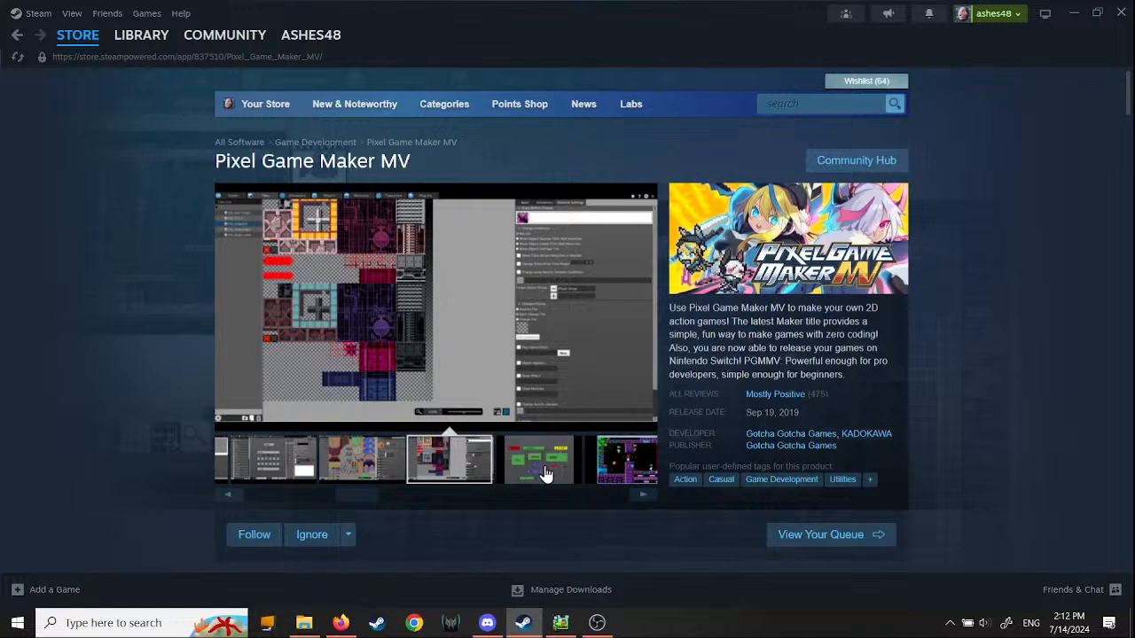
click(544, 472)
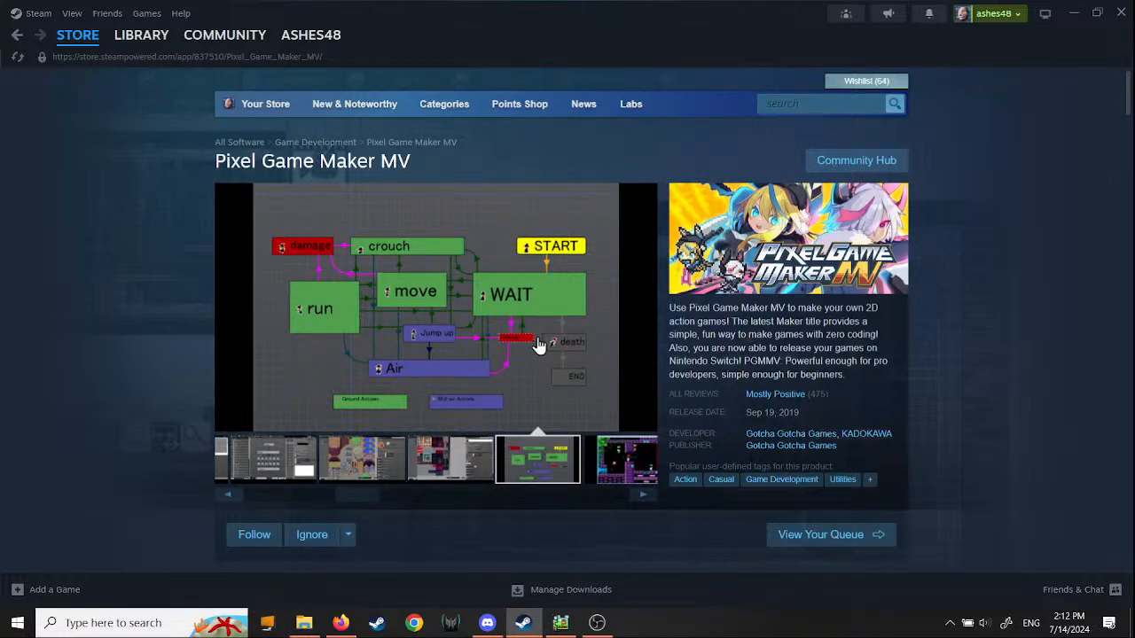
Step: Browse the sample game screenshots in the store gallery, including the pinball and top-down games, through to the later videos
click(643, 495)
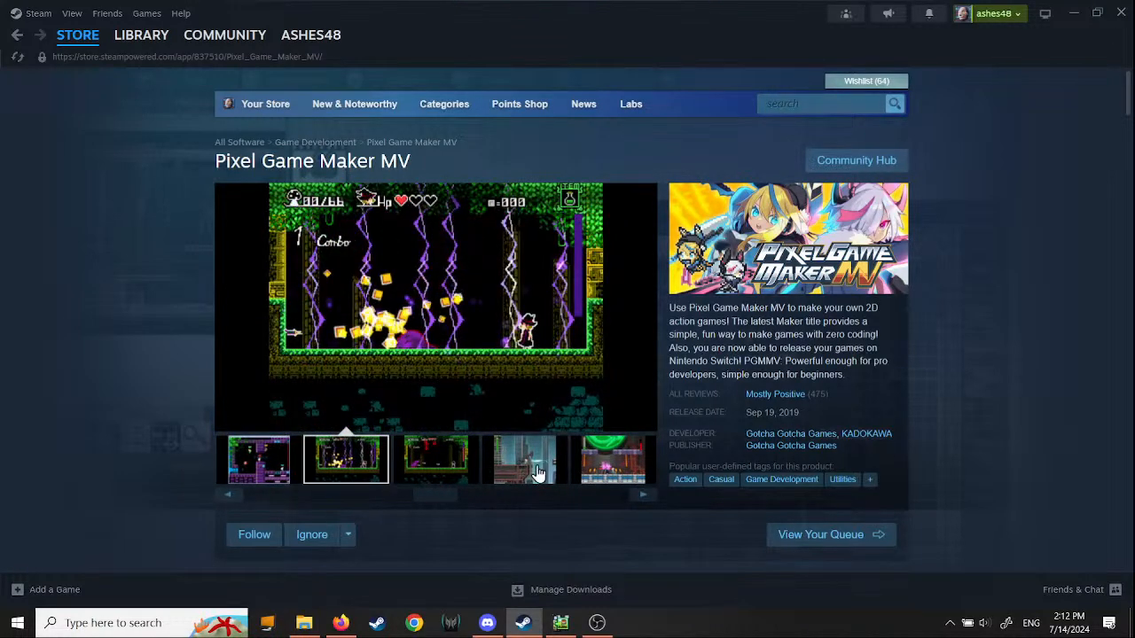
click(539, 474)
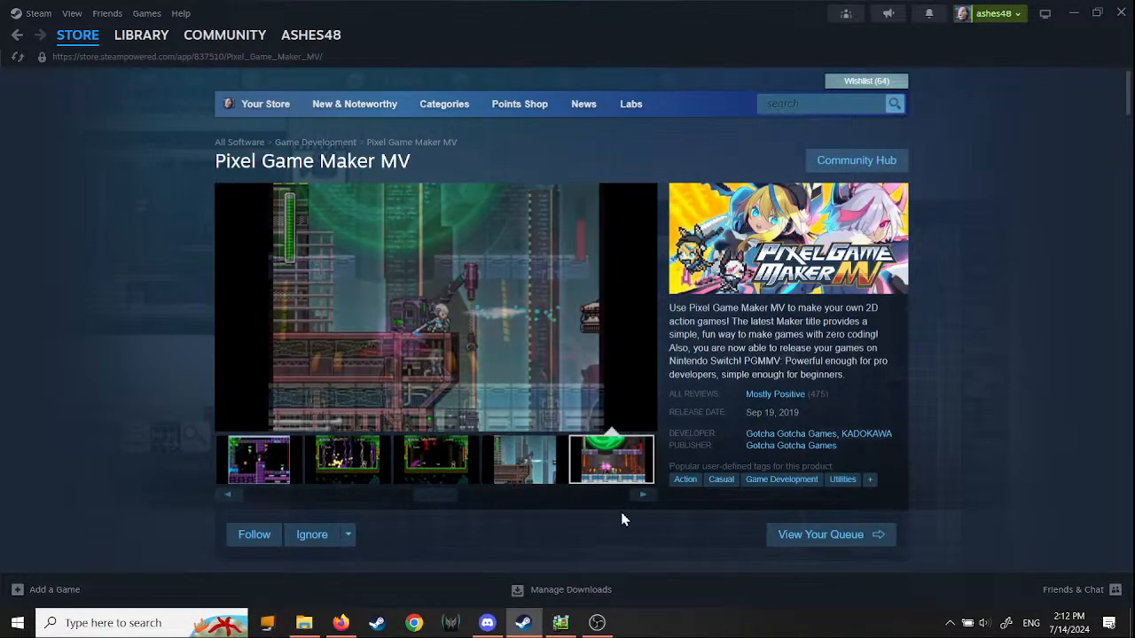
click(642, 495)
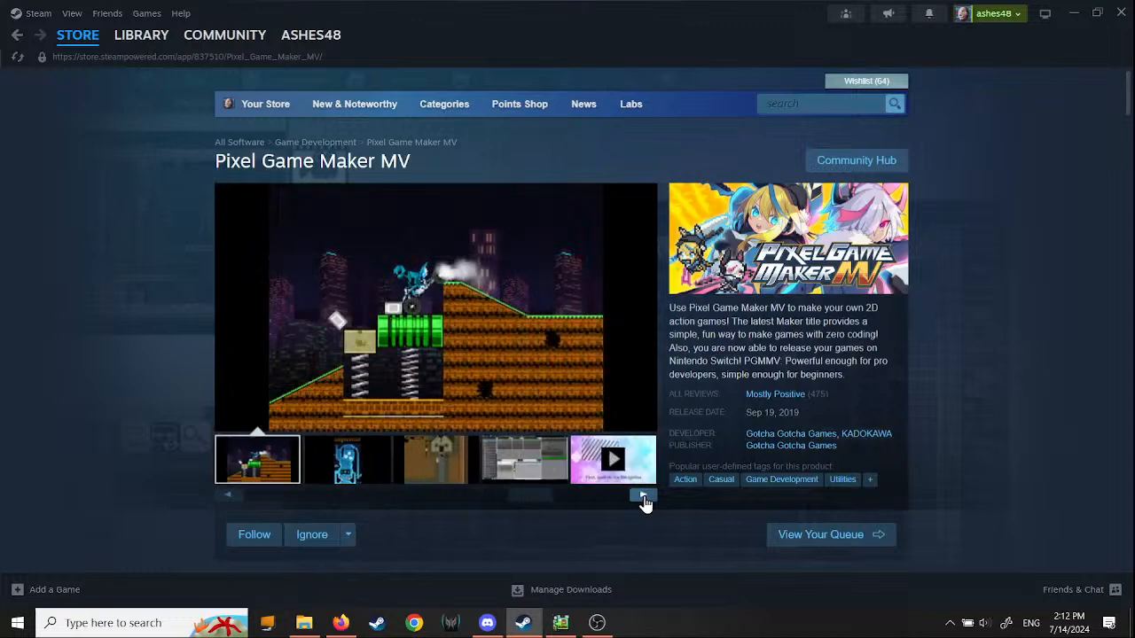
click(354, 477)
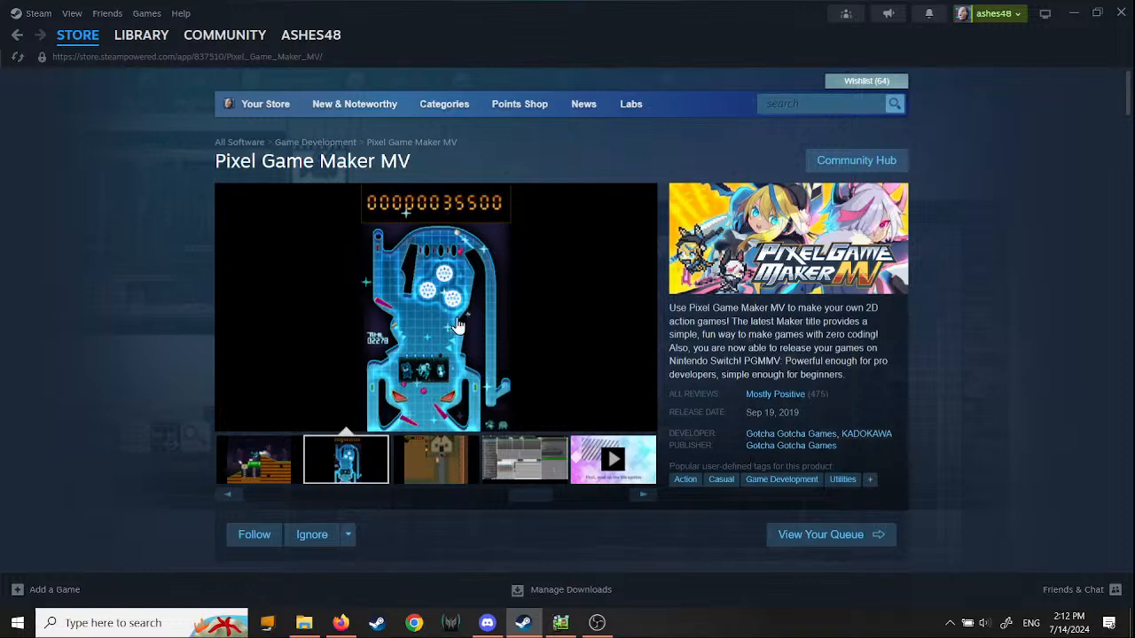
click(439, 481)
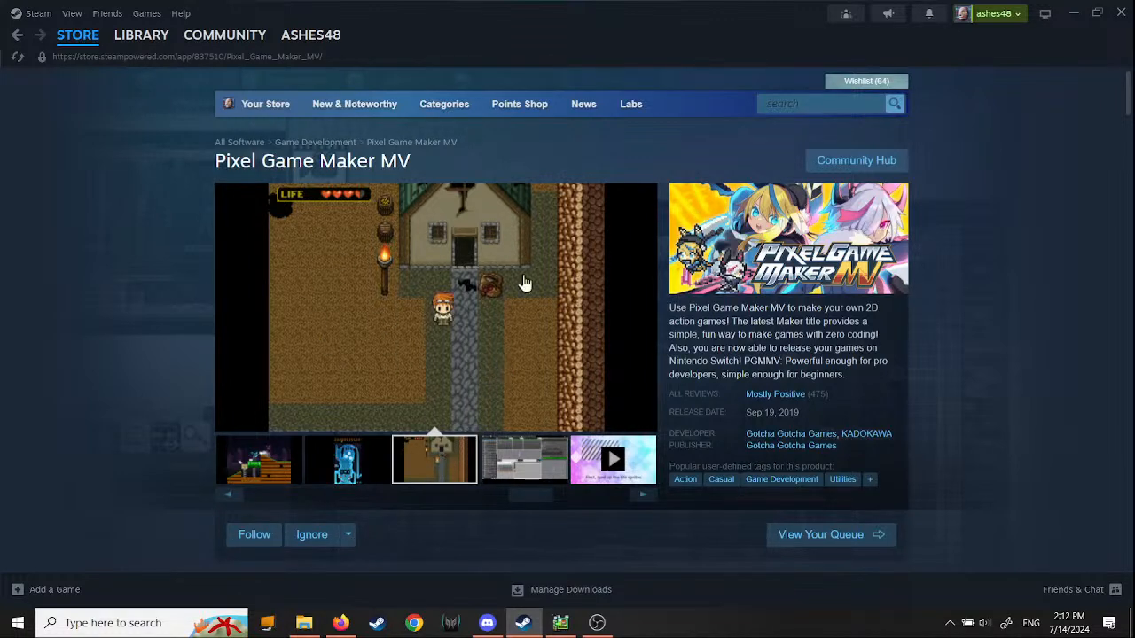
drag(528, 505, 606, 501)
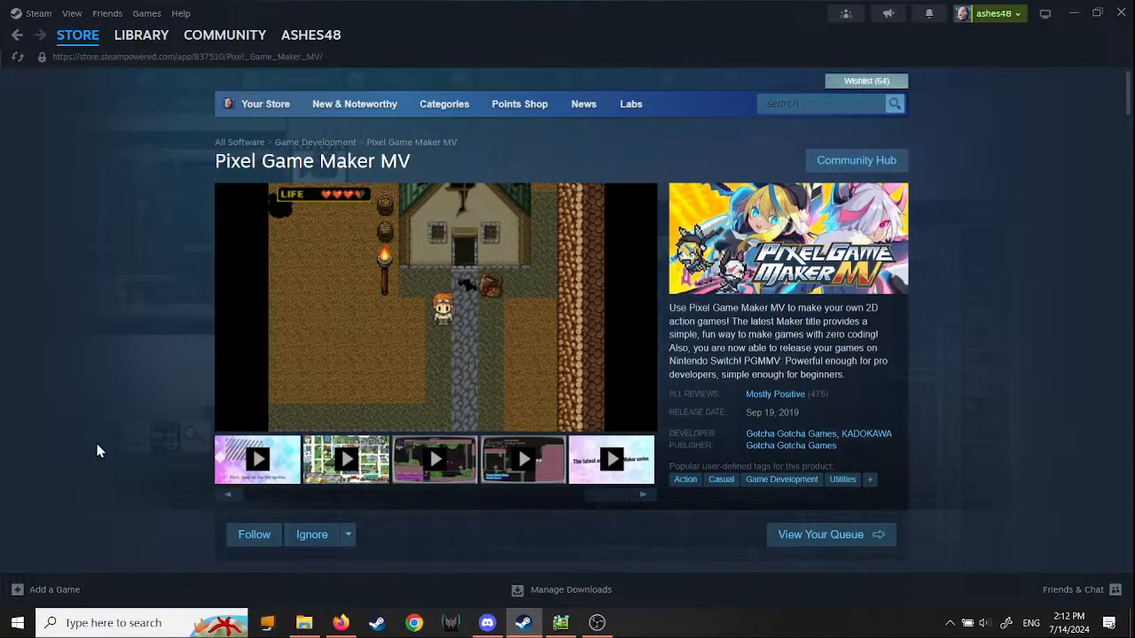
Step: Review the purchase options and bundles on the Pixel Game Maker MV store page and open the PGMMV Starter Bundle details
scroll(190, 413, down, 9)
scroll(198, 412, down, 5)
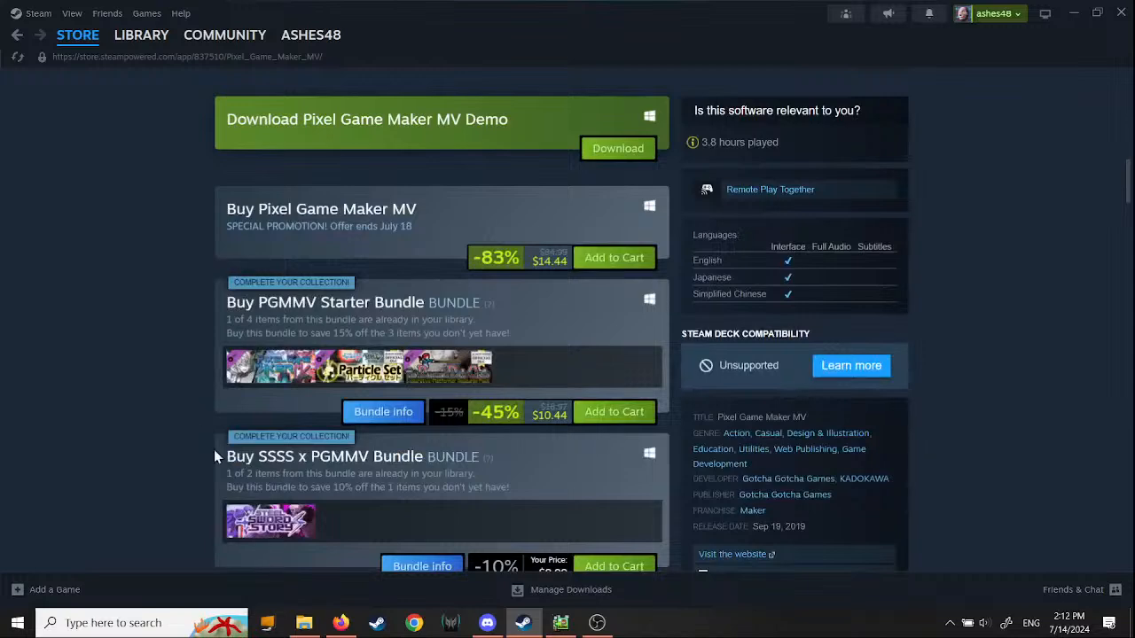
scroll(195, 403, up, 2)
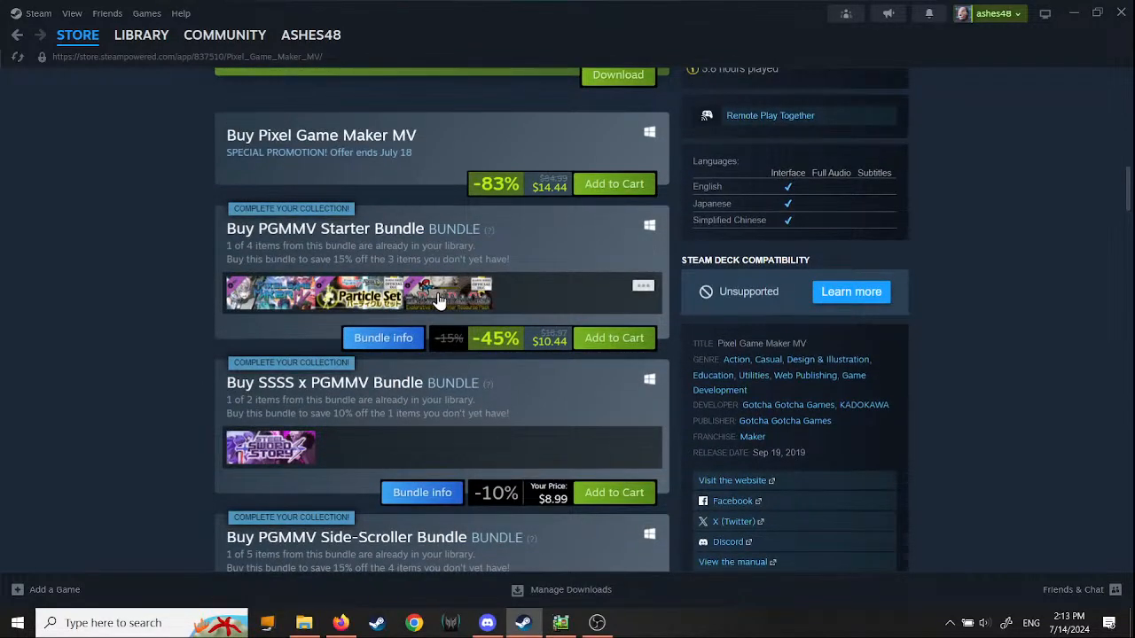
mouse_move(442, 300)
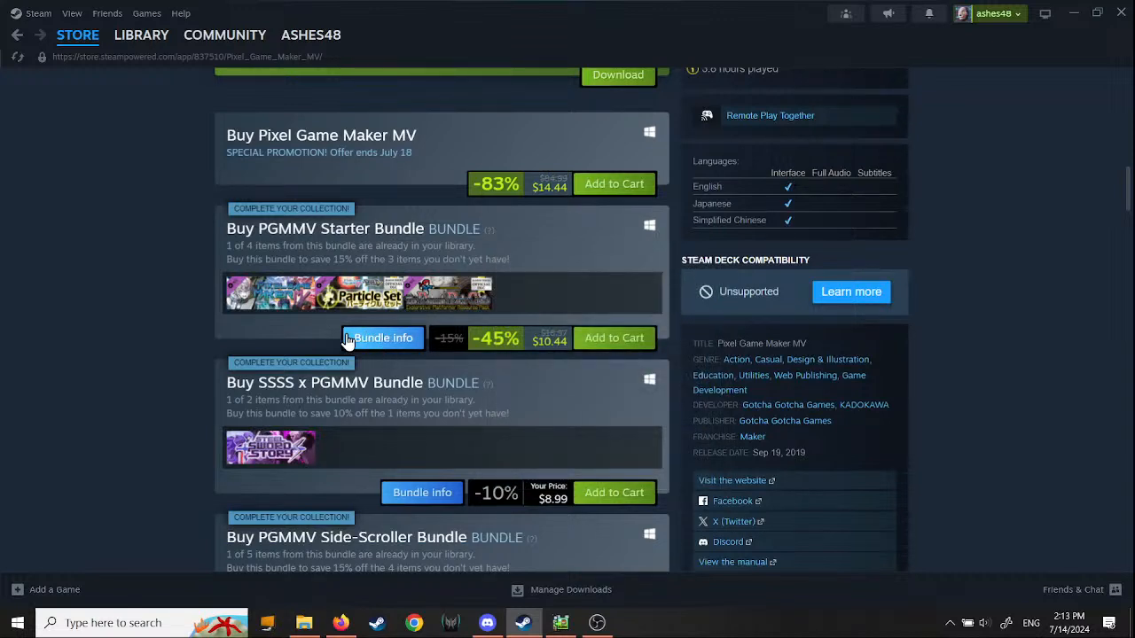
click(348, 340)
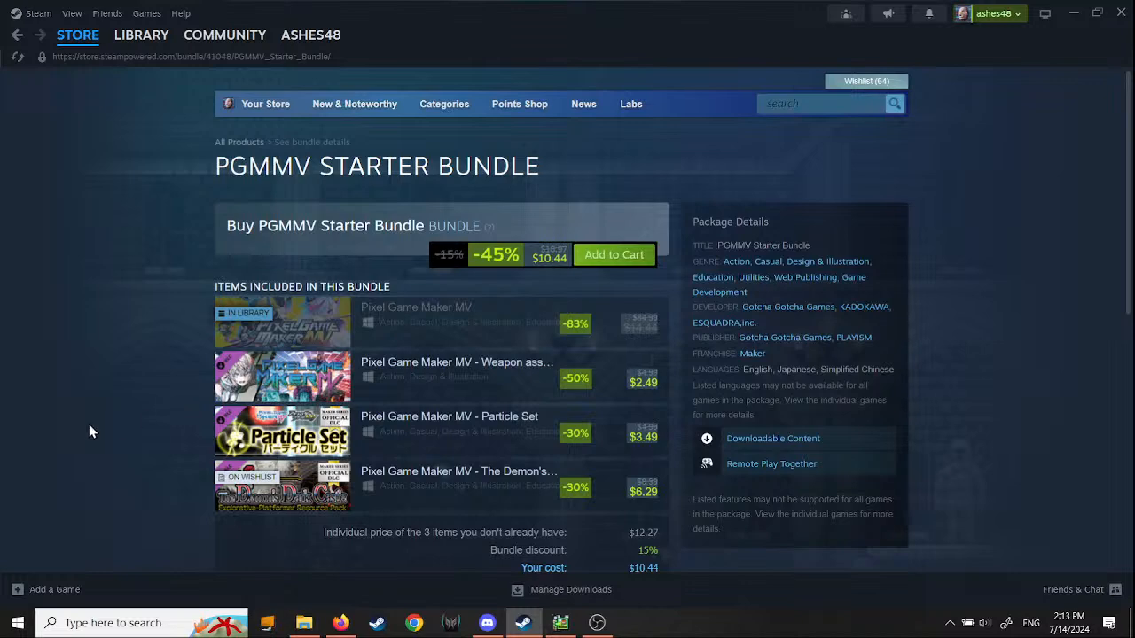
Step: Check the previews of the items in the Starter Bundle and open The Demon's Dark Castle resource pack page
mouse_move(393, 316)
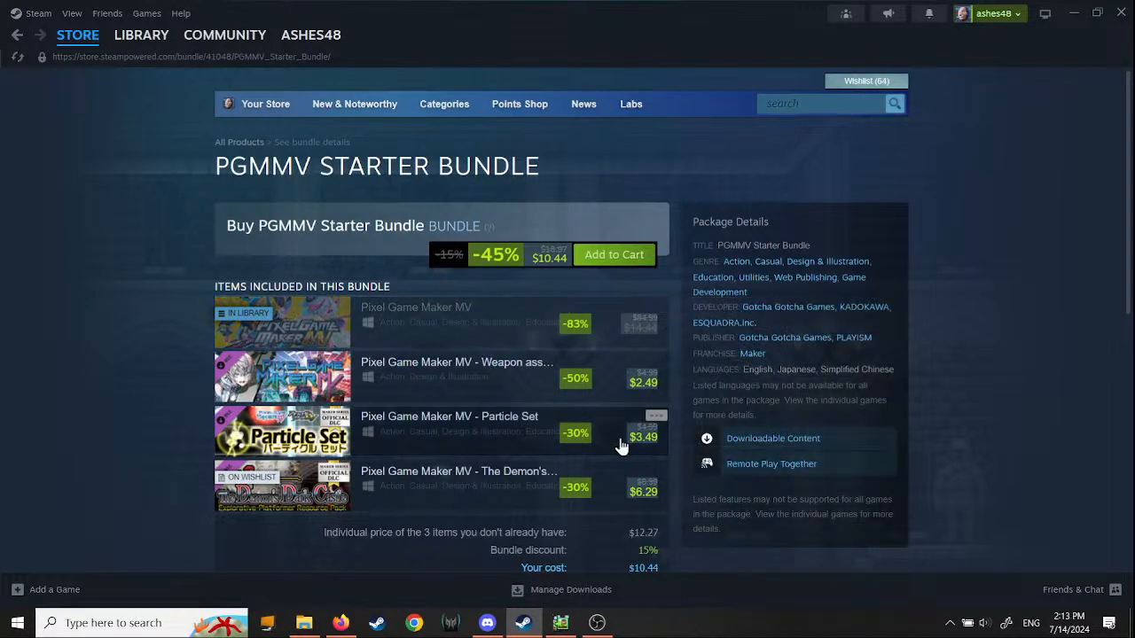
mouse_move(642, 344)
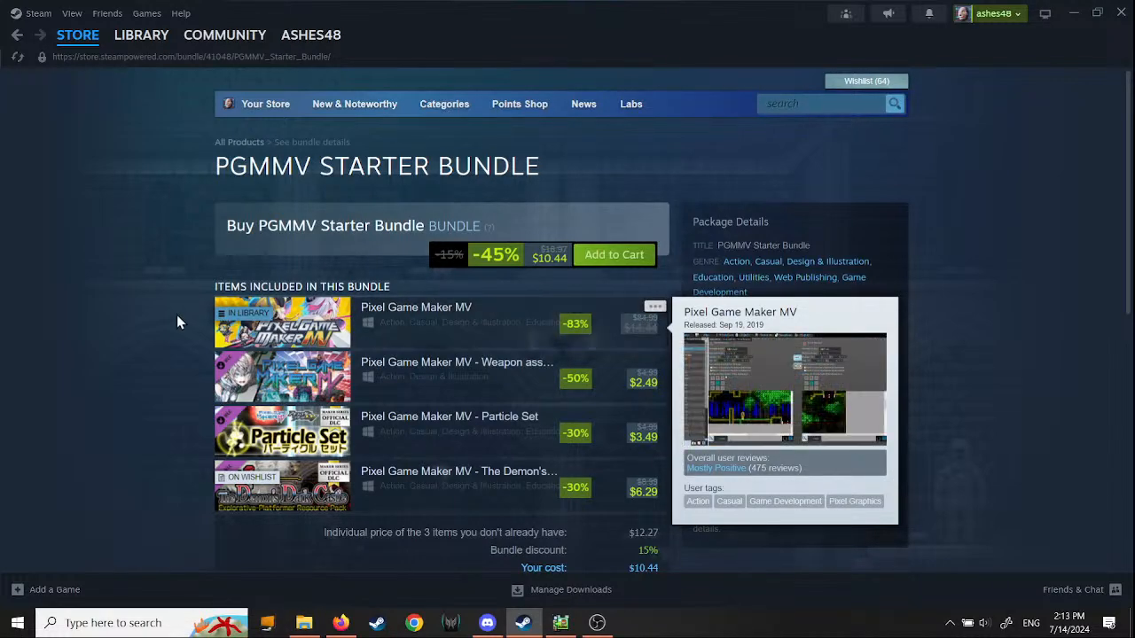
mouse_move(344, 388)
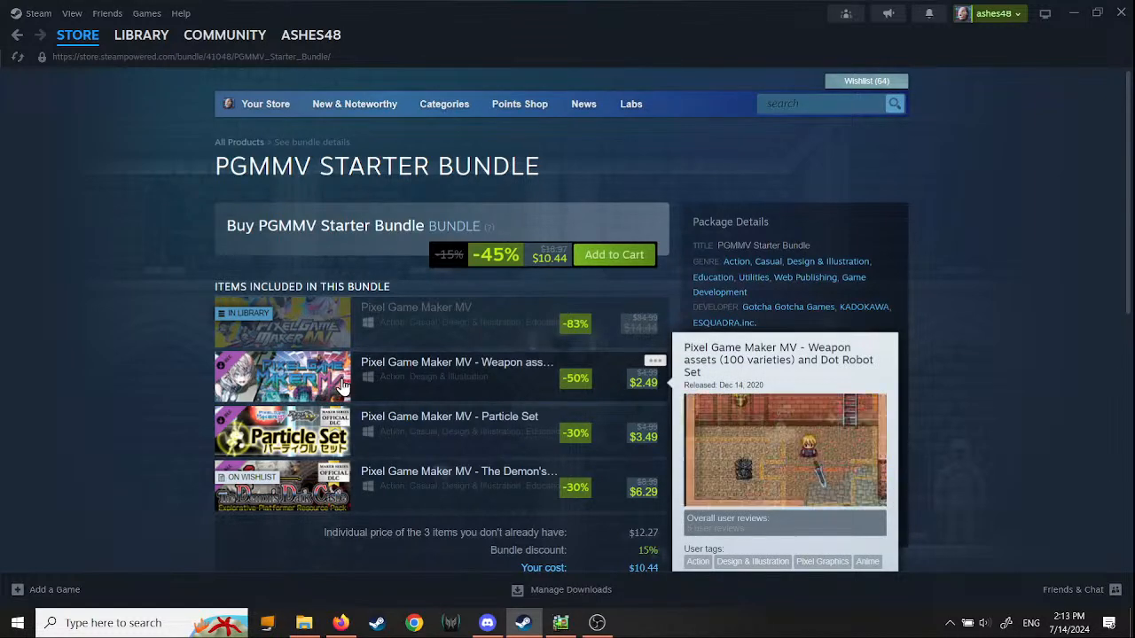
mouse_move(308, 451)
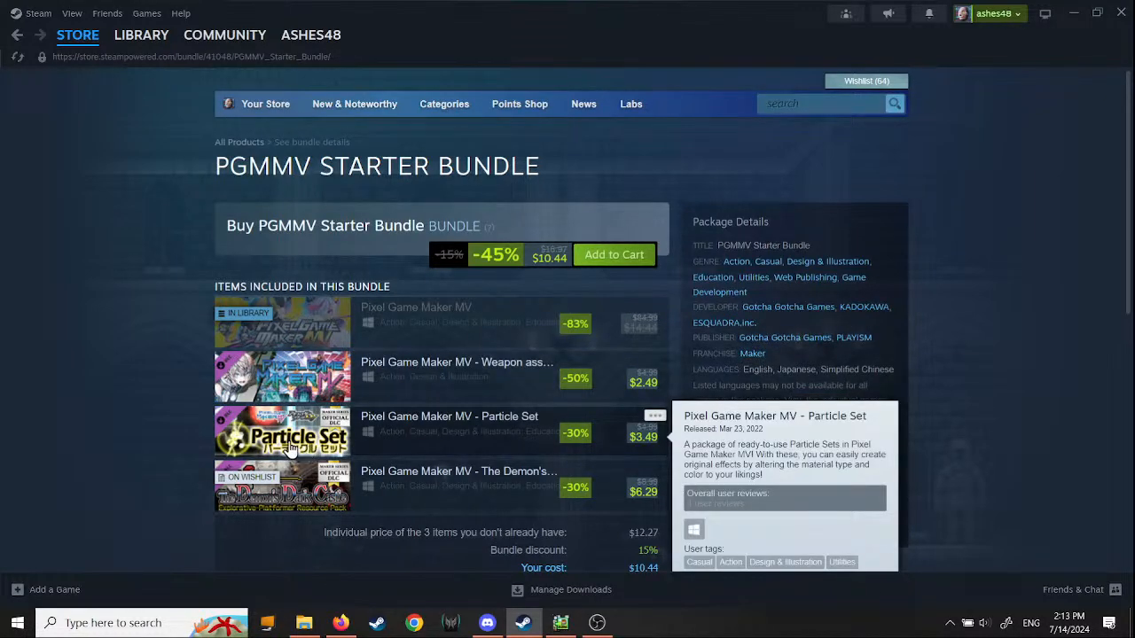
scroll(183, 510, down, 1)
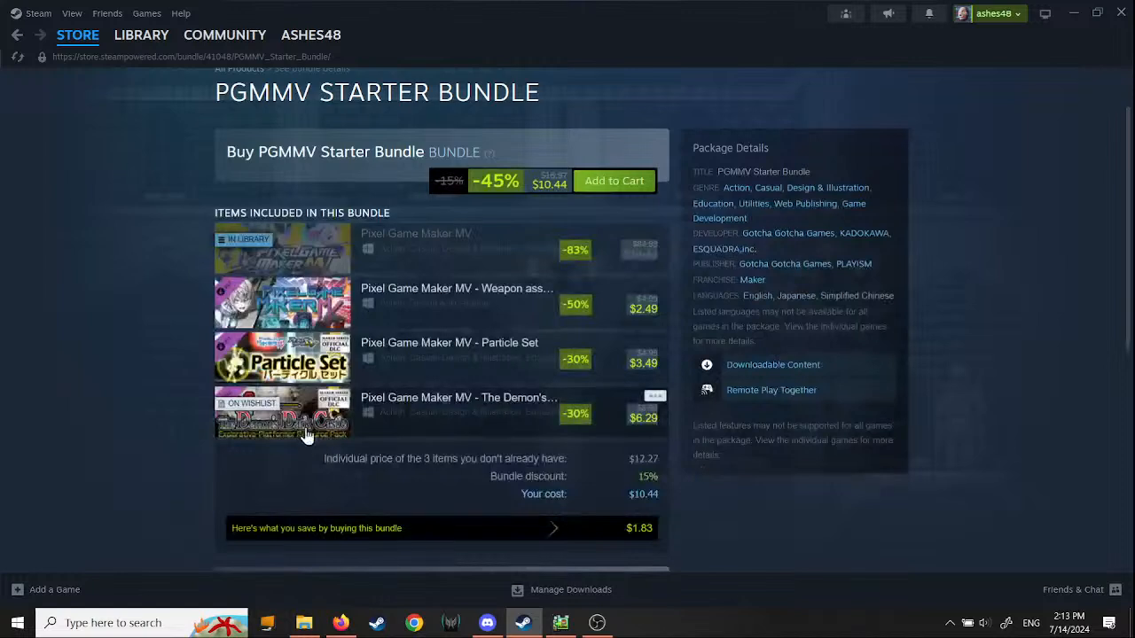
mouse_move(301, 430)
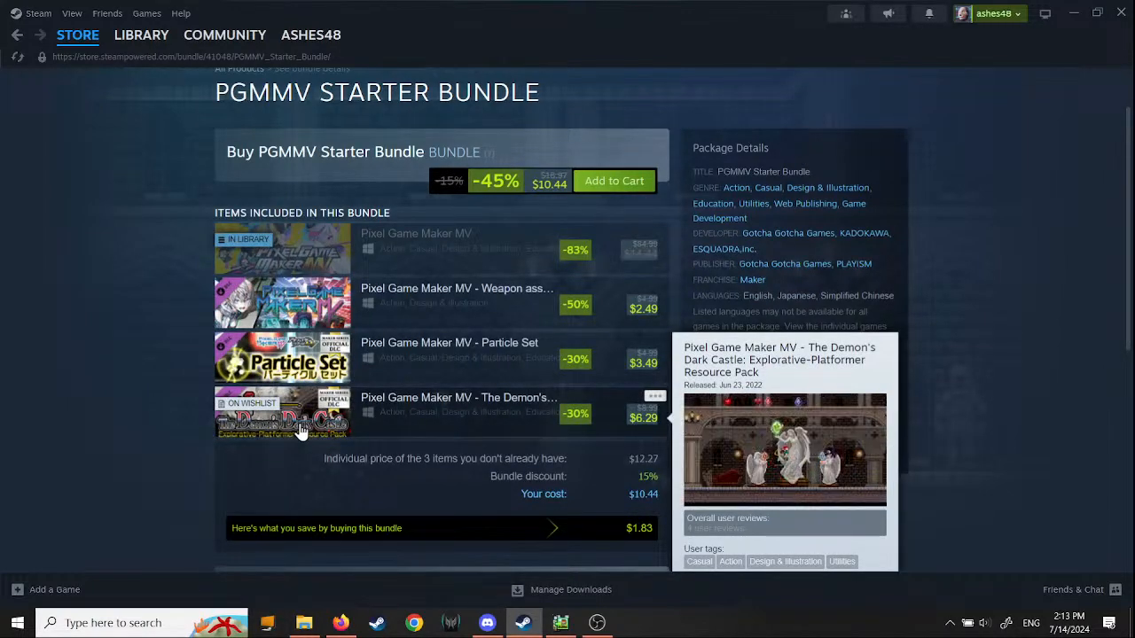
click(300, 424)
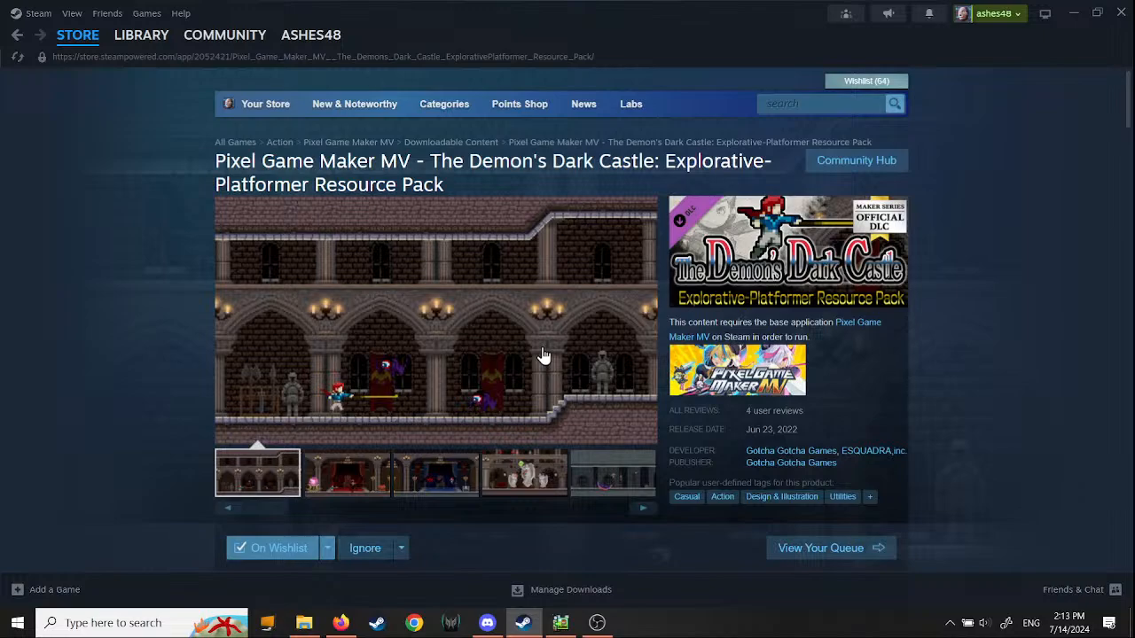
Step: Open paint.net, erase the blank canvas to full transparency with a size 550 Eraser, and set the hardness to 100%
key(Return)
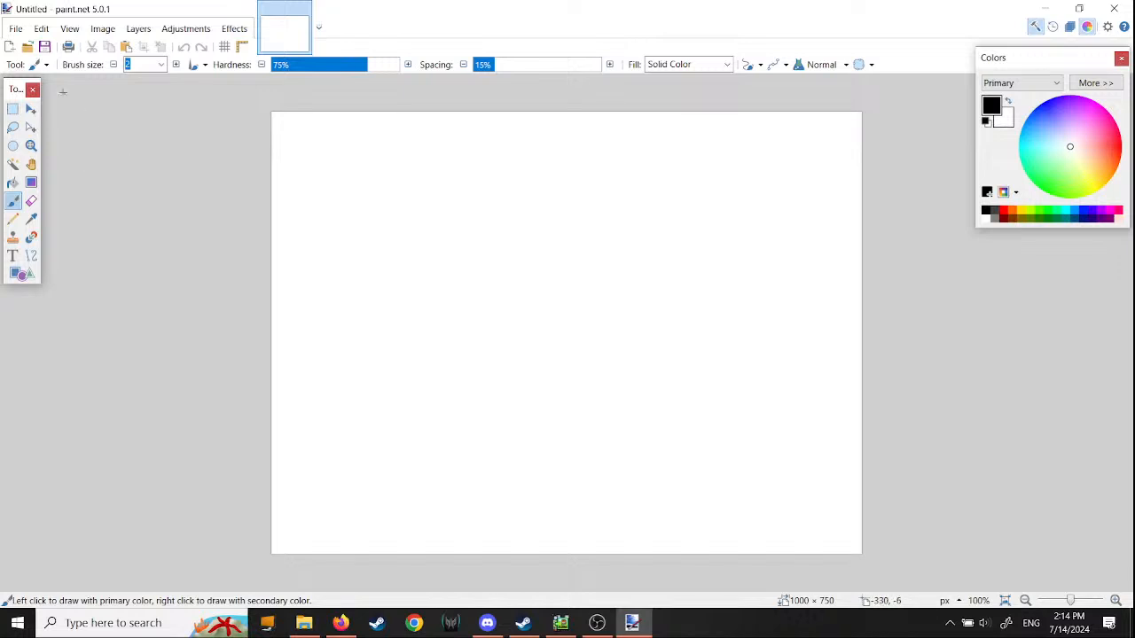
click(31, 201)
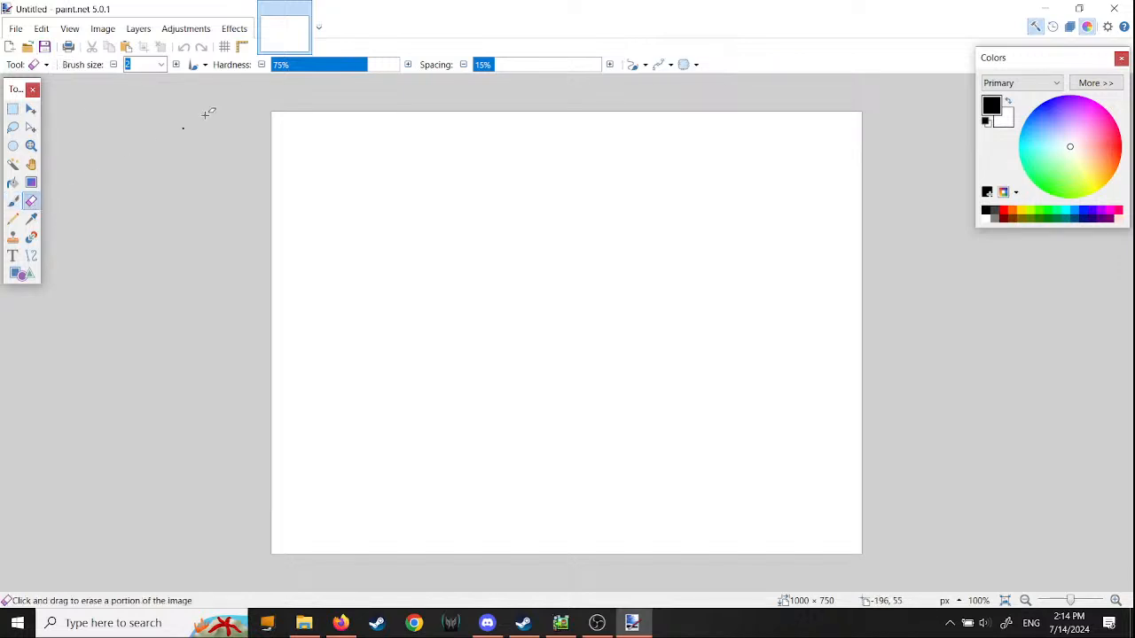
click(161, 64)
drag(175, 125, 195, 277)
click(157, 332)
mouse_move(286, 341)
mouse_down()
mouse_move(458, 177)
mouse_move(236, 322)
mouse_move(544, 573)
mouse_move(1000, 305)
mouse_up()
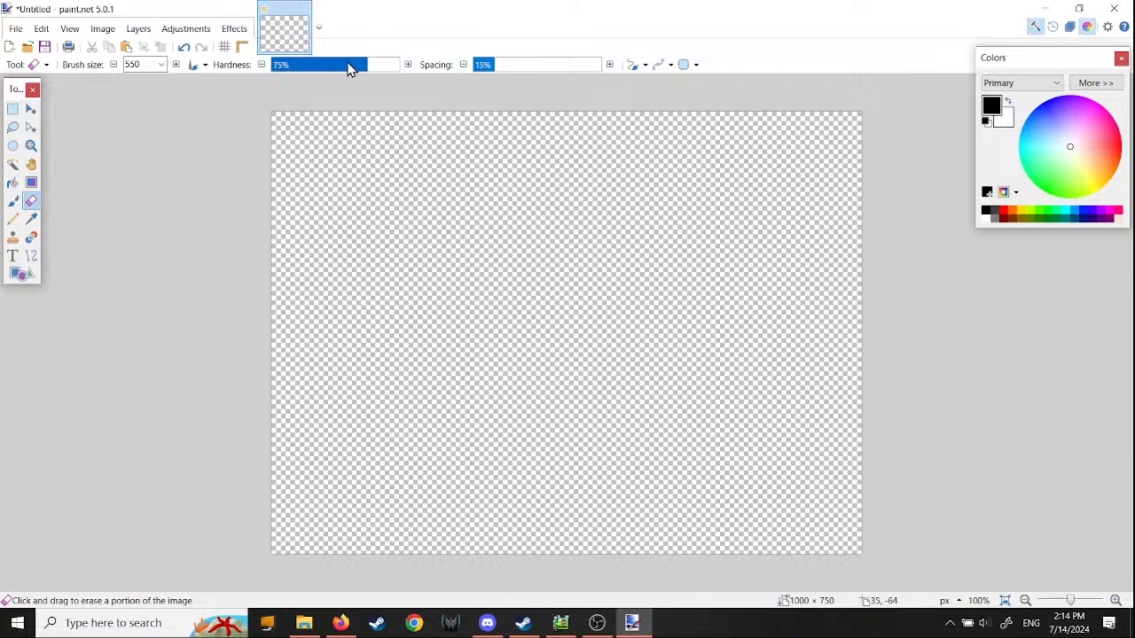
drag(367, 66, 401, 66)
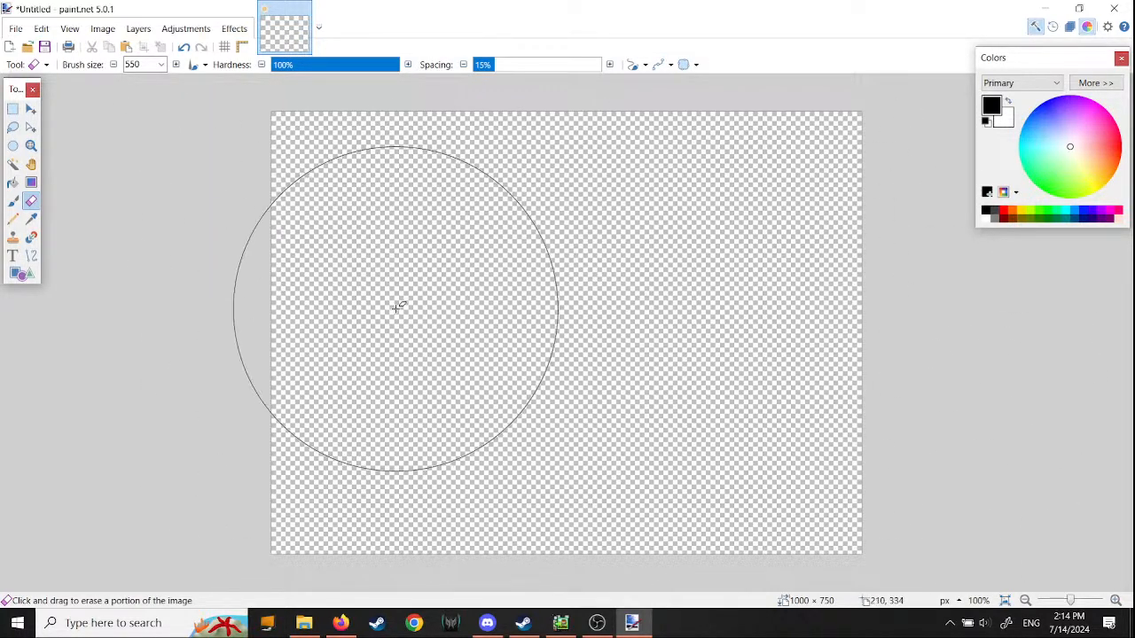
Step: Make a square selection of about 174 × 174 px in the upper-left area of the canvas
click(14, 110)
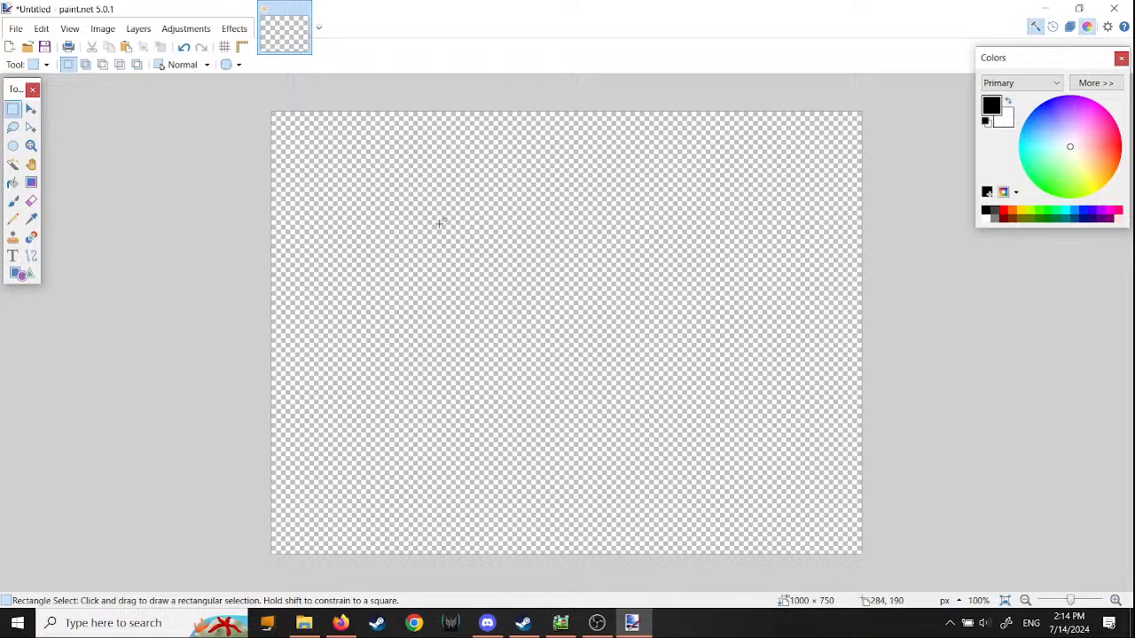
click(357, 183)
shift+drag(357, 183, 559, 279)
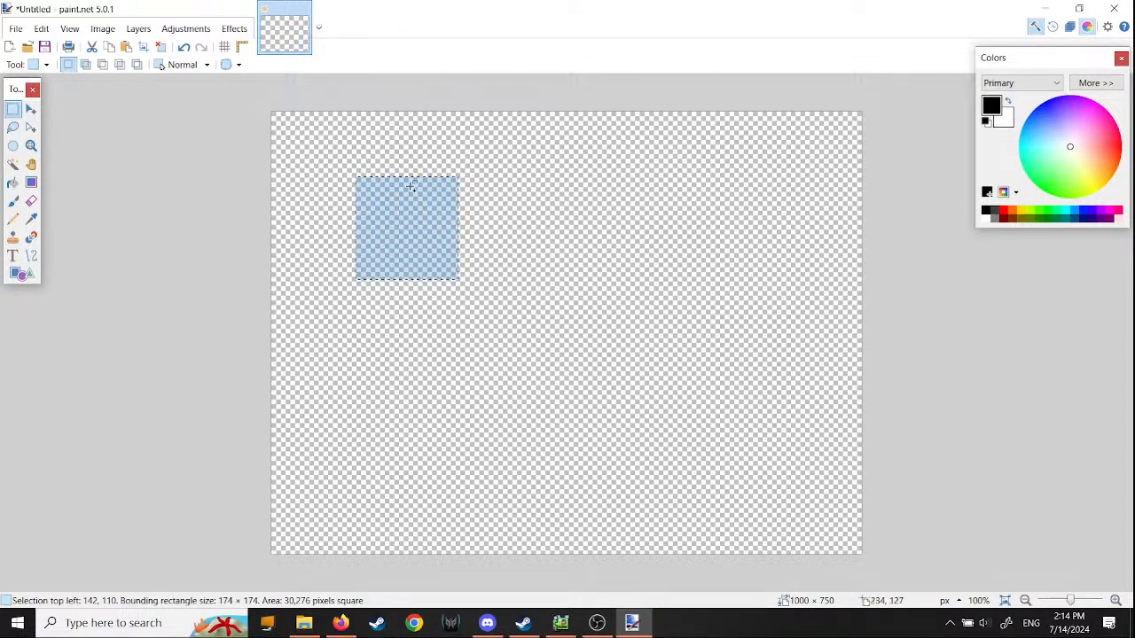
ctrl+scroll(411, 187, up, 5)
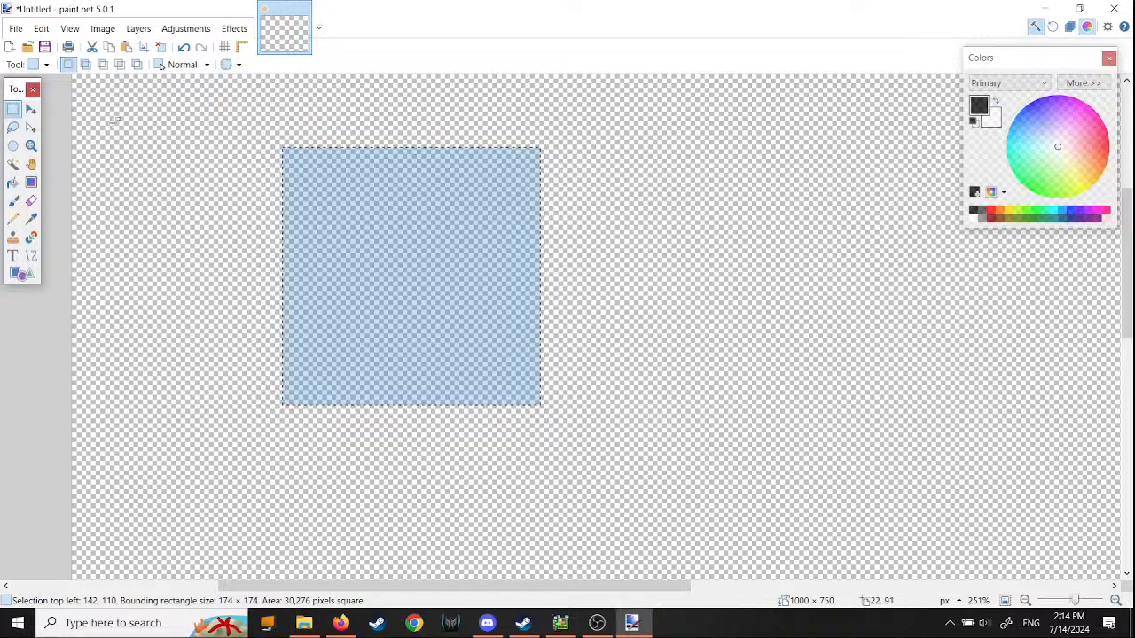
Step: Switch to the Paintbrush, expand the color options, and set the primary color to brown 7F3300
click(13, 201)
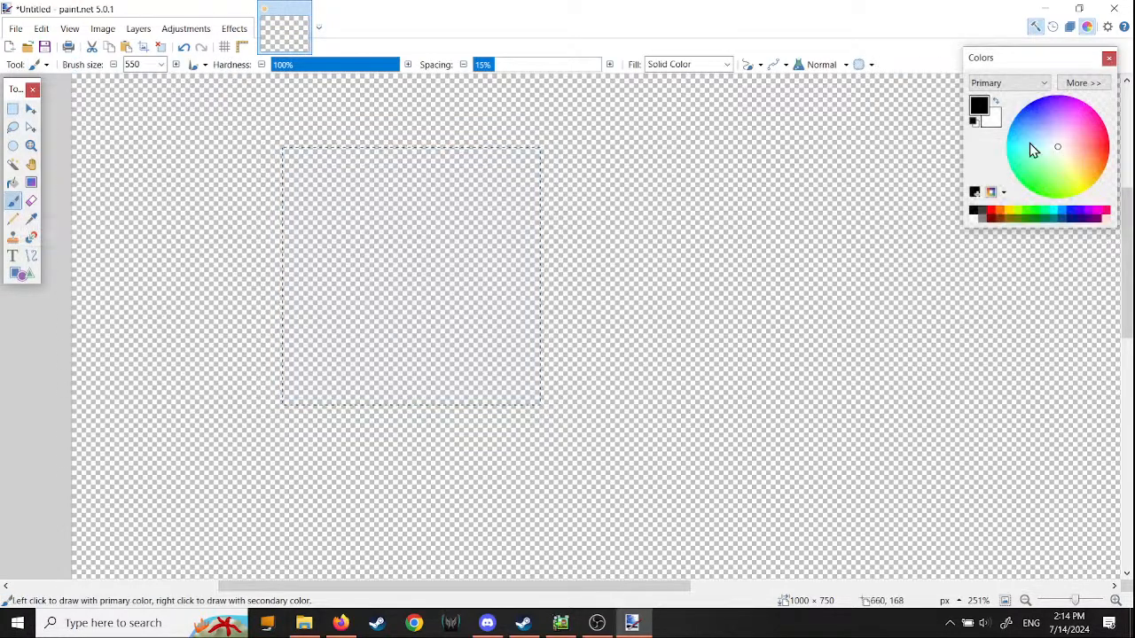
mouse_move(1031, 151)
mouse_down()
mouse_move(1036, 177)
mouse_move(1021, 185)
mouse_up()
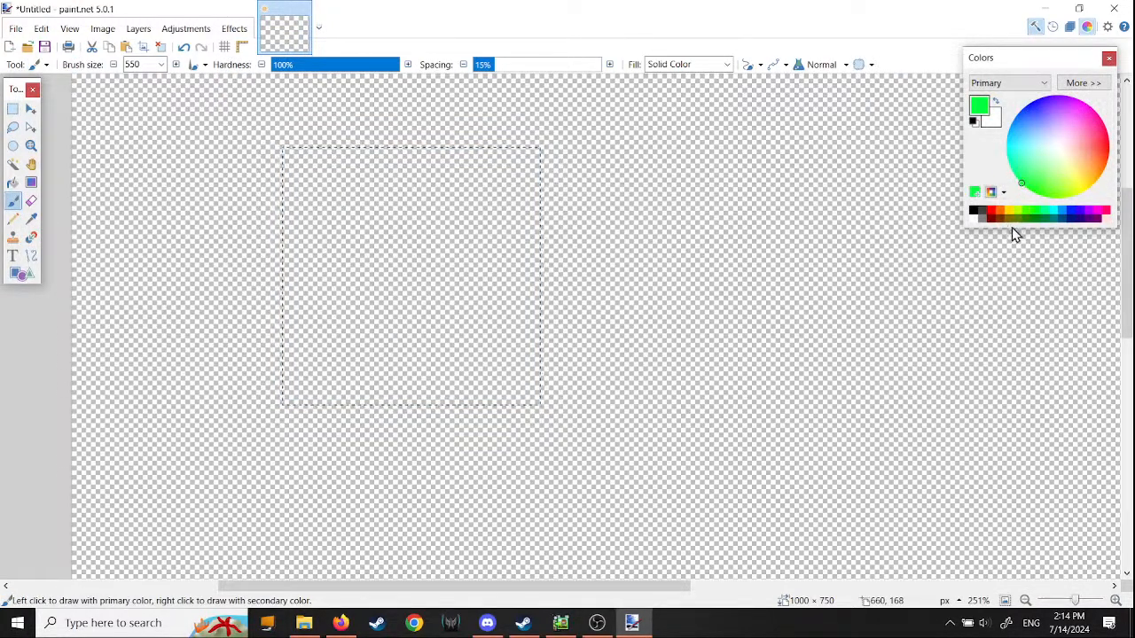
click(1080, 83)
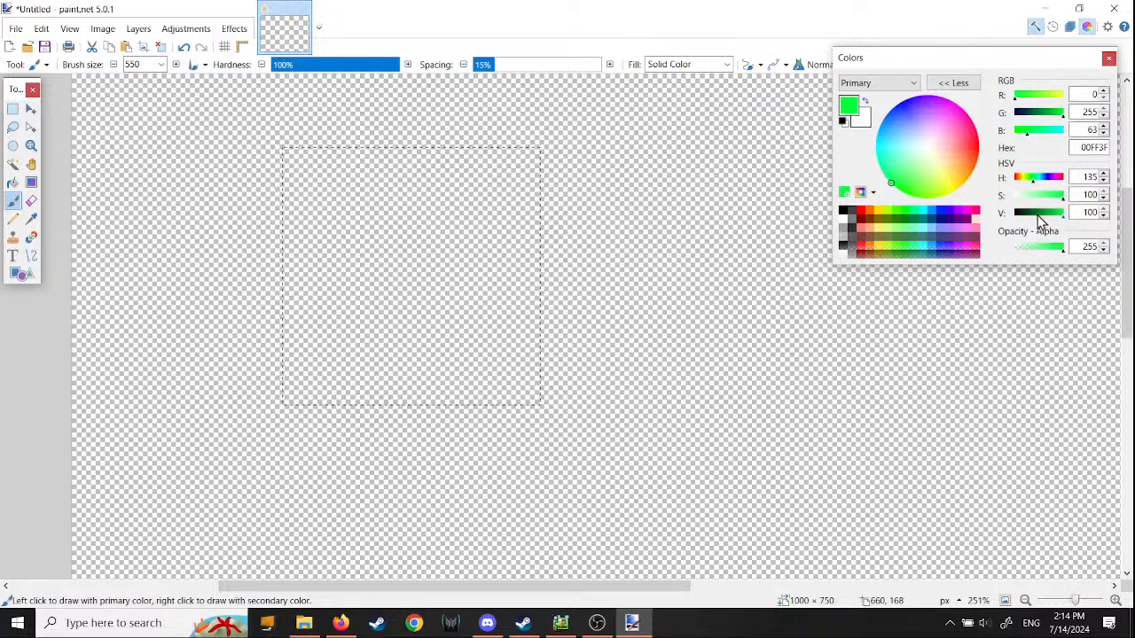
drag(1035, 215, 1025, 216)
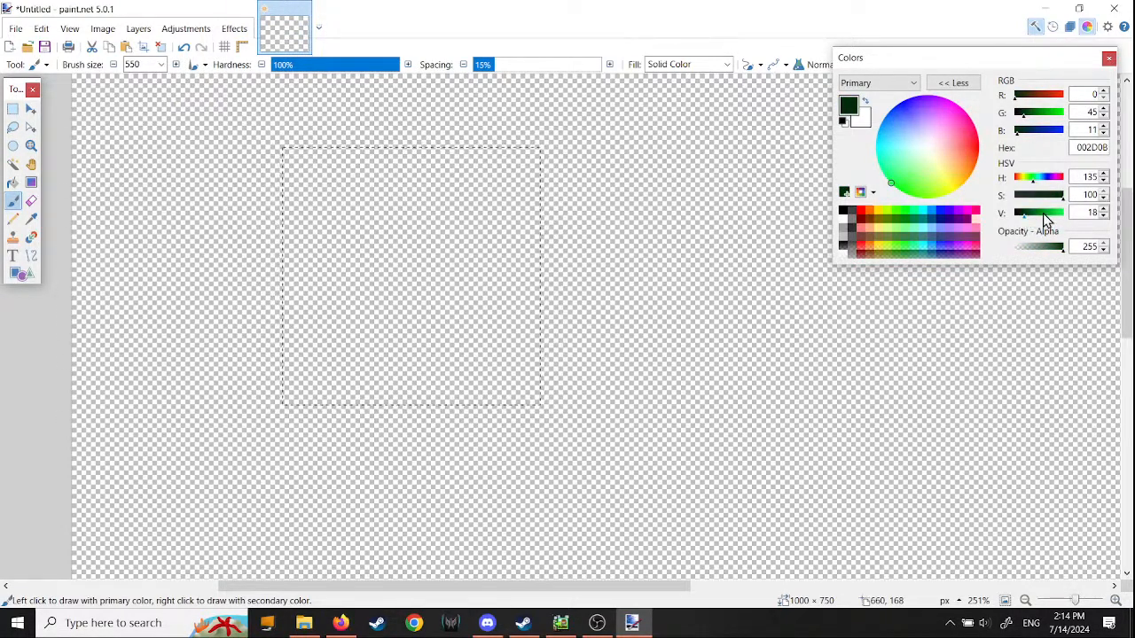
click(871, 224)
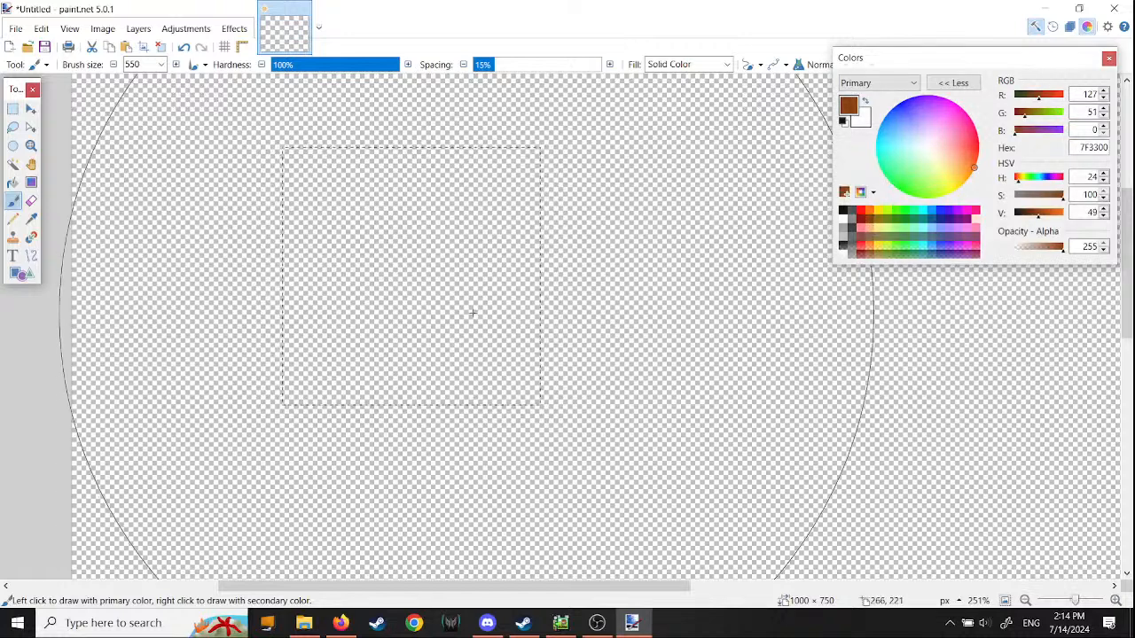
Step: Paint a solid brown ground block with an uneven upper edge inside the square selection, using brush size 20
click(161, 65)
drag(177, 324, 196, 136)
click(144, 224)
mouse_move(297, 283)
mouse_down()
mouse_move(304, 304)
mouse_move(339, 319)
mouse_move(395, 421)
mouse_move(416, 507)
mouse_move(443, 266)
mouse_move(506, 299)
mouse_move(521, 366)
mouse_up()
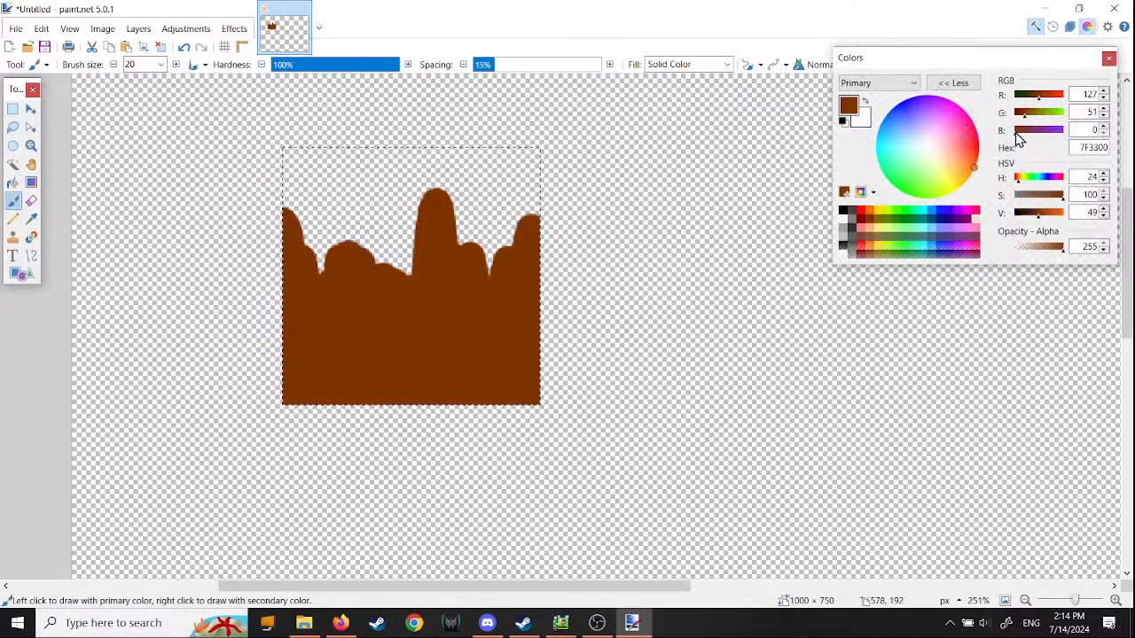
Step: With brush size 10, add a dark brown 3A1700 outline and streaks to the ground block, plus orange FF6600 dabs
drag(1039, 220, 1026, 221)
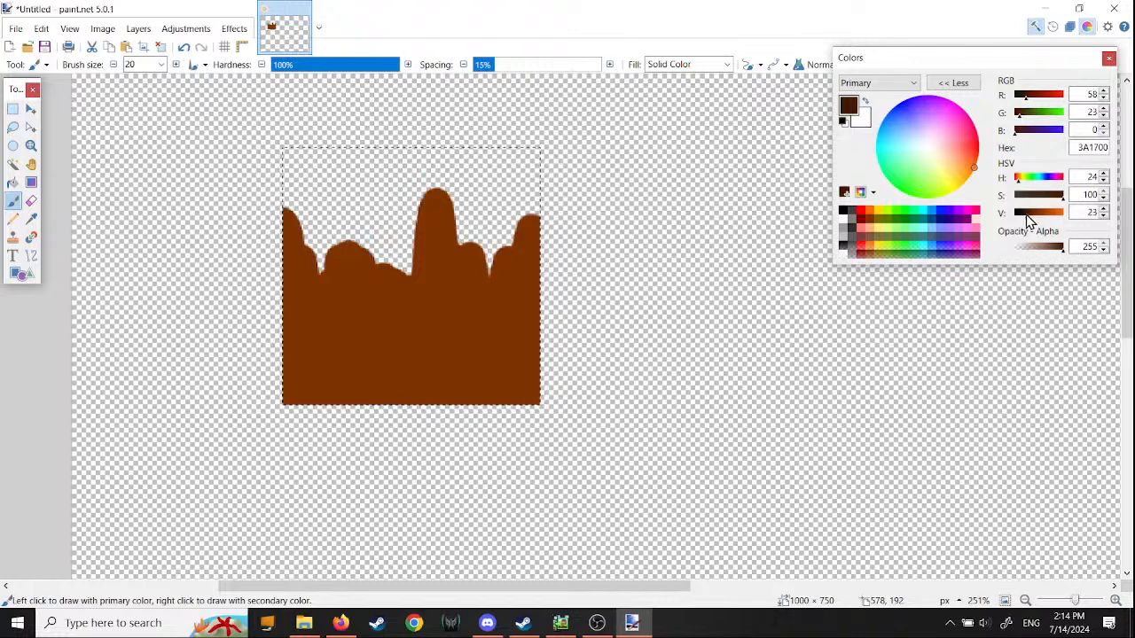
click(160, 64)
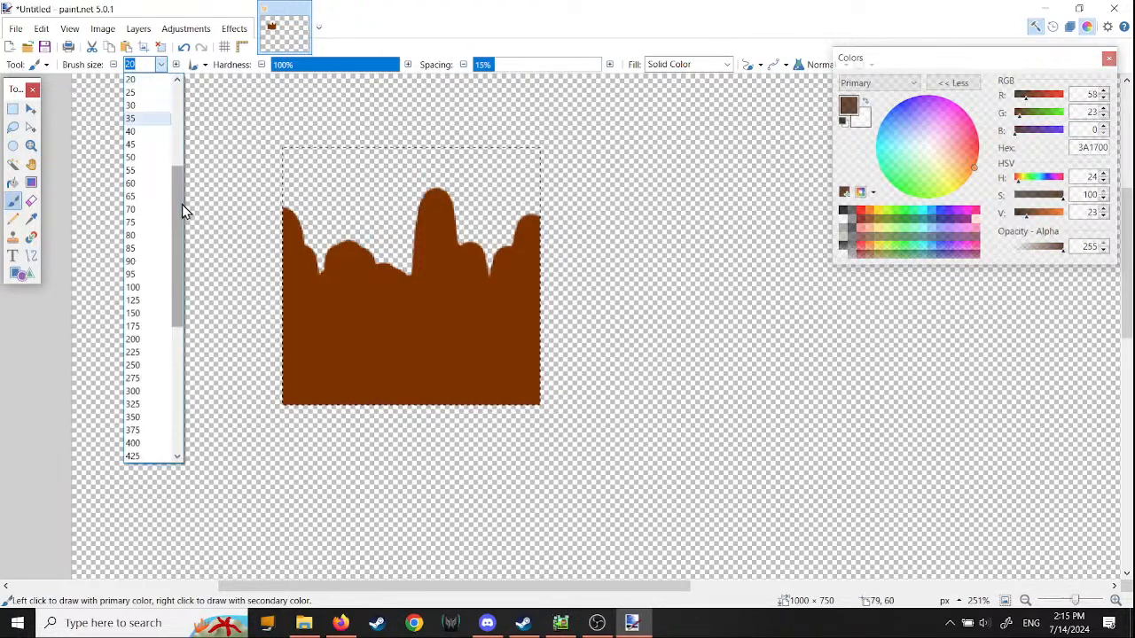
drag(180, 207, 180, 132)
click(152, 119)
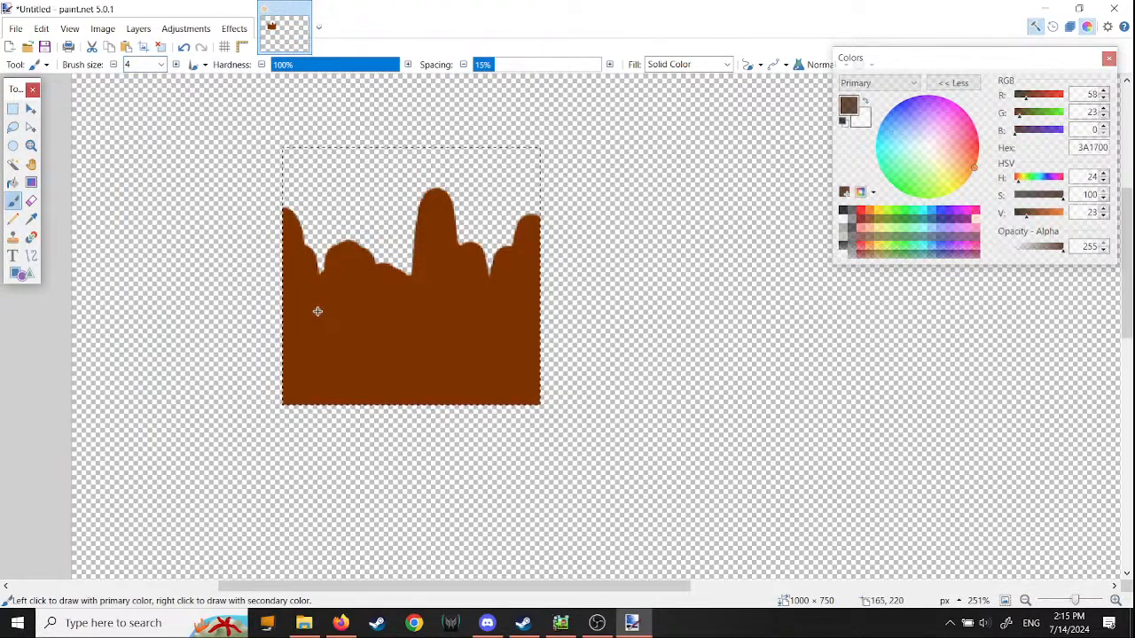
click(160, 64)
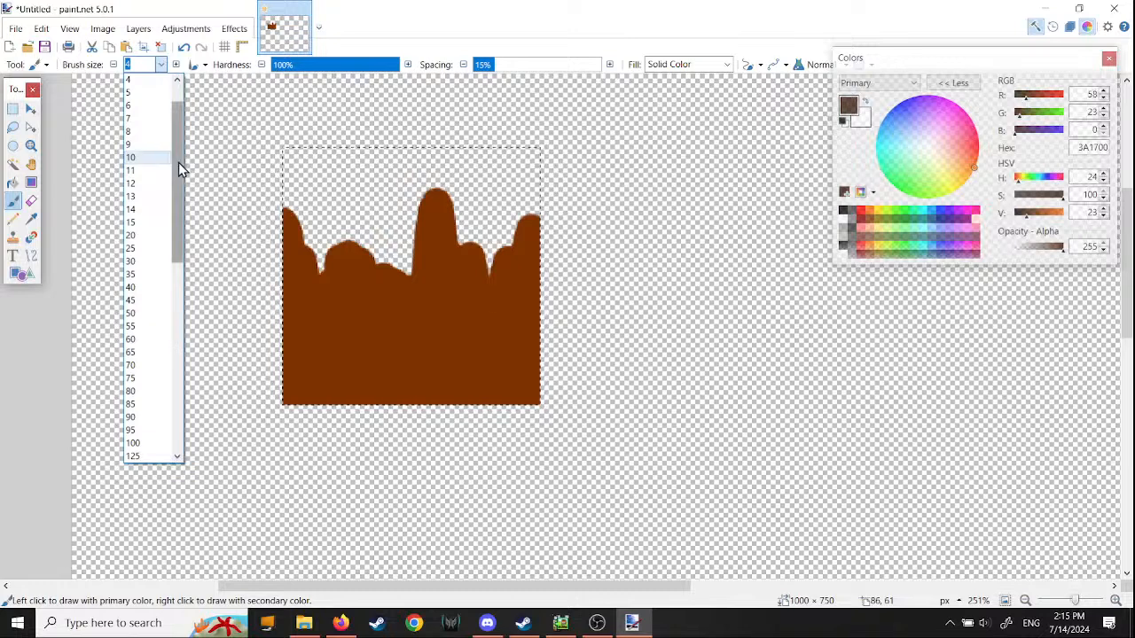
click(152, 163)
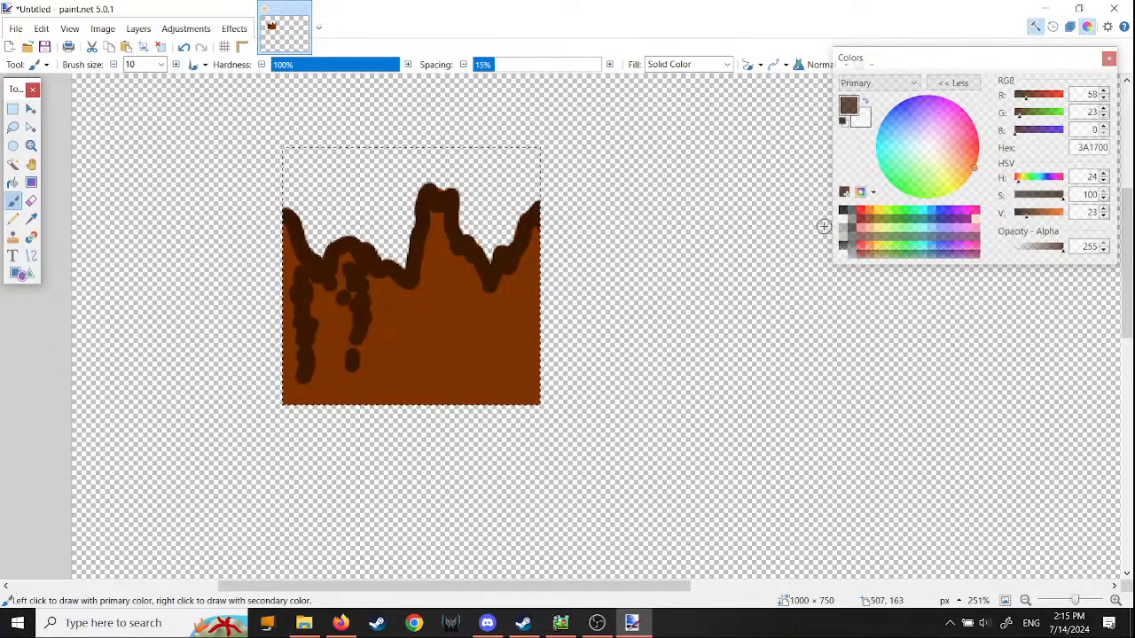
click(1063, 212)
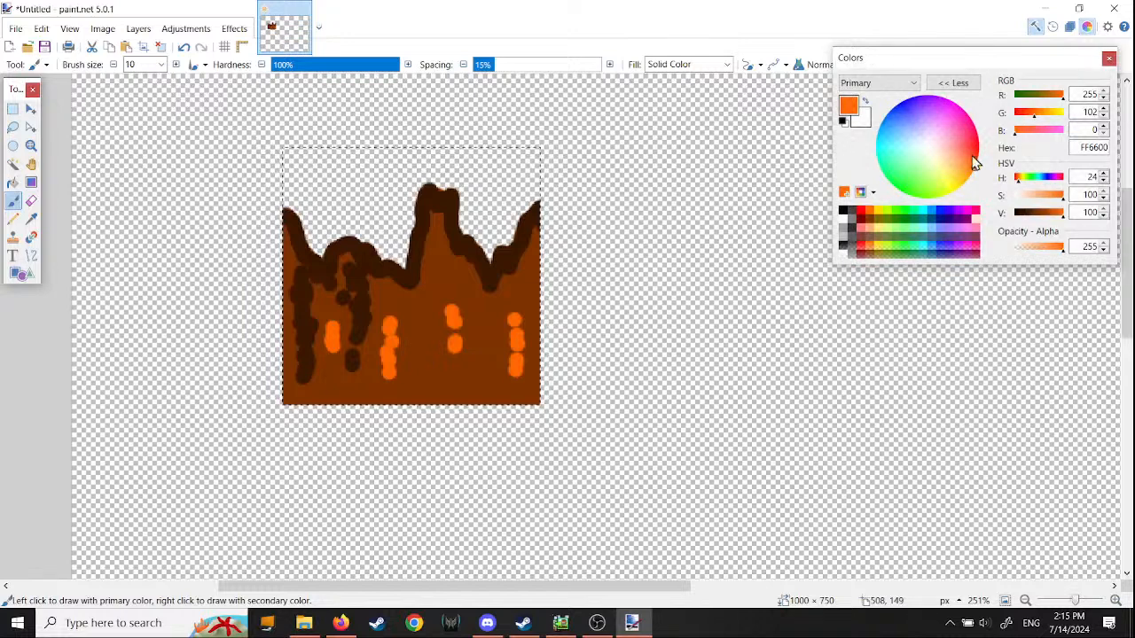
Step: Paint a dark green 004E1D foliage layer along the upper edge of the ground block
click(895, 187)
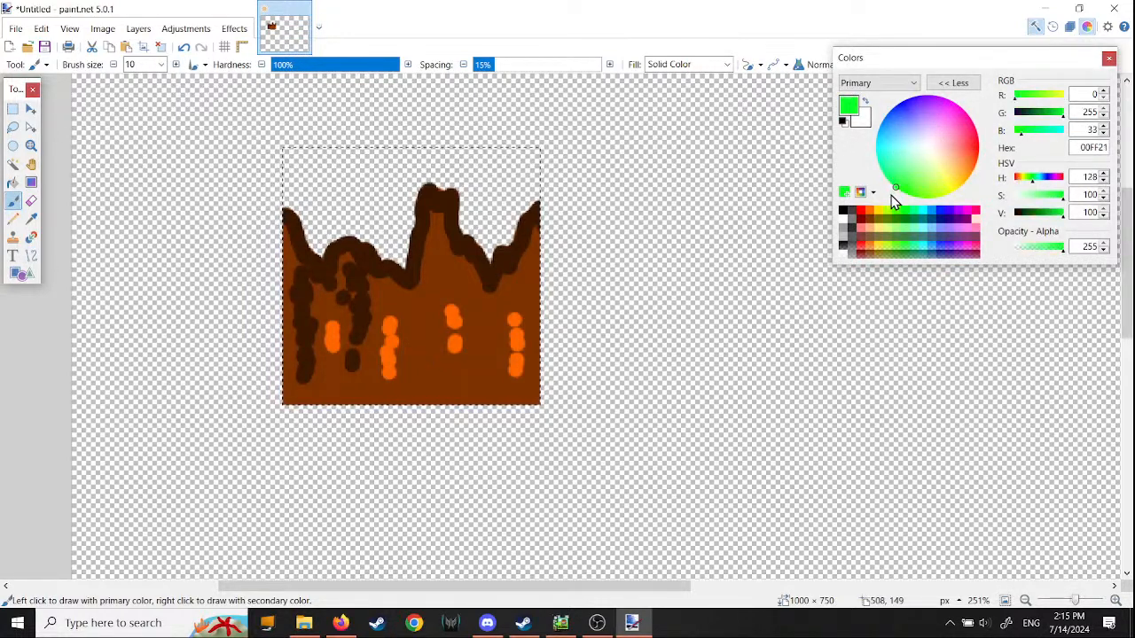
click(897, 191)
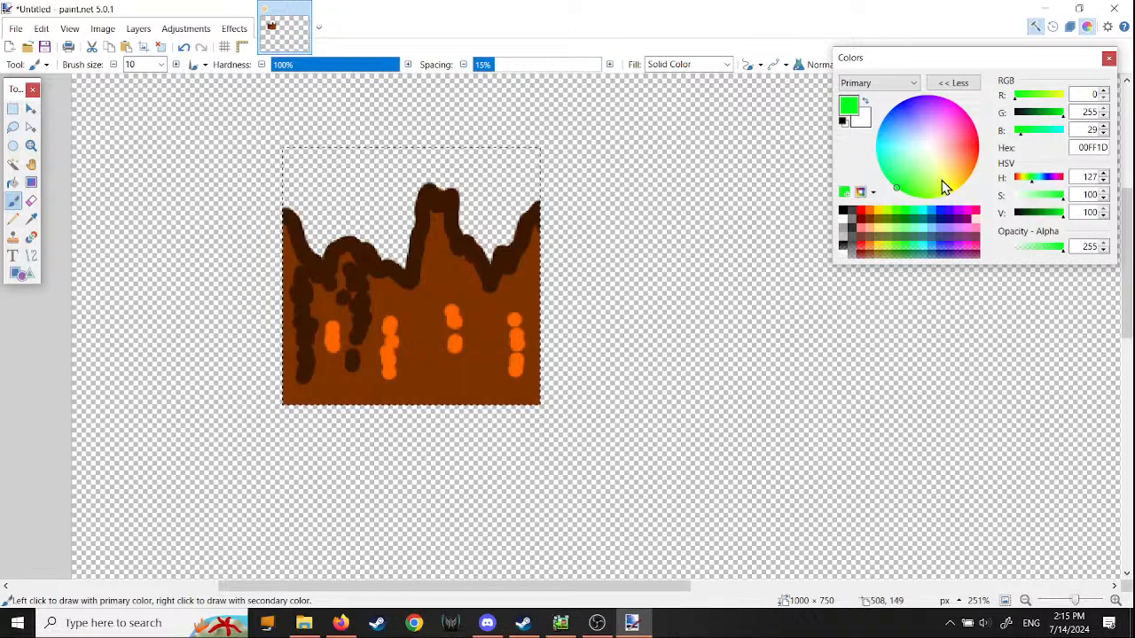
drag(1038, 114, 1029, 112)
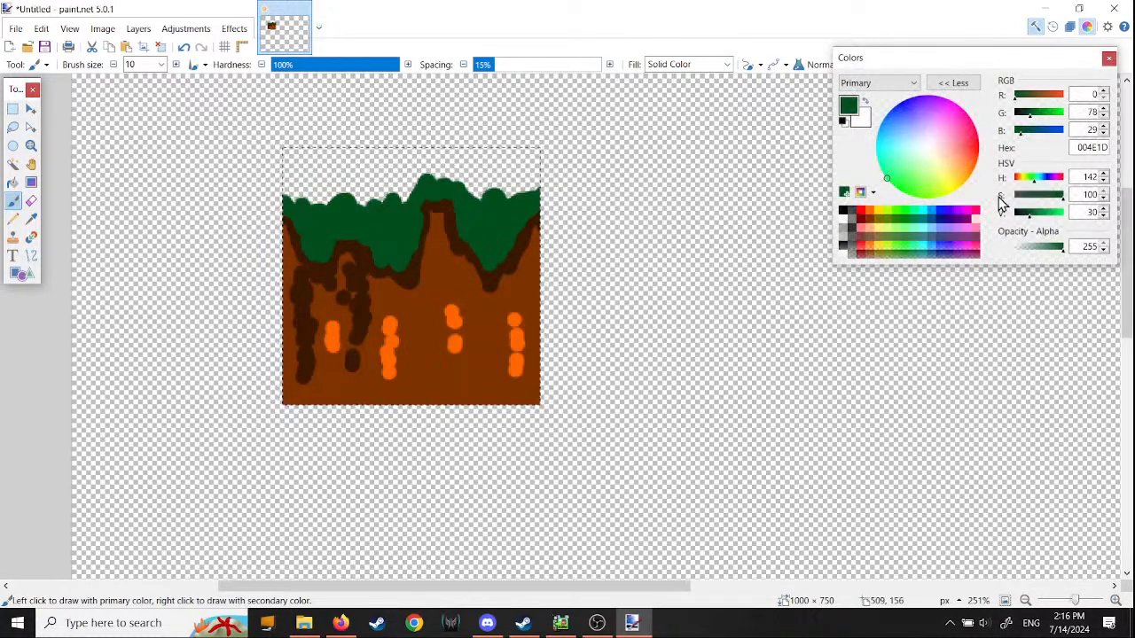
Step: Paint a medium green 00801D grass layer over the dark foliage and a bright green 00CB1D layer along the tile's upper edge
click(1040, 114)
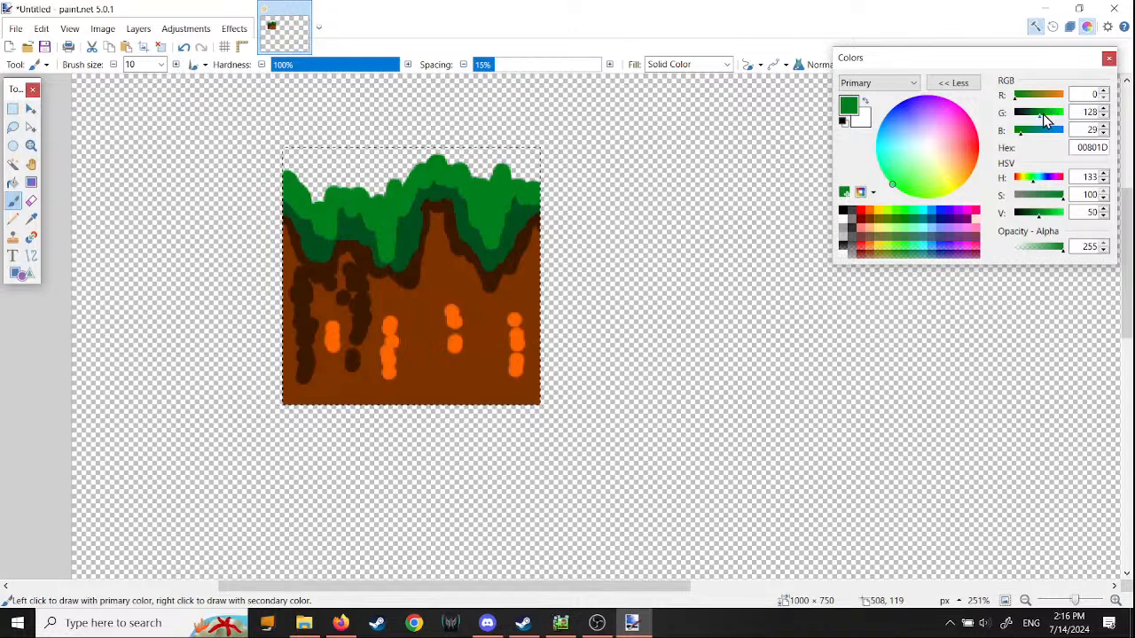
drag(1046, 114, 1054, 114)
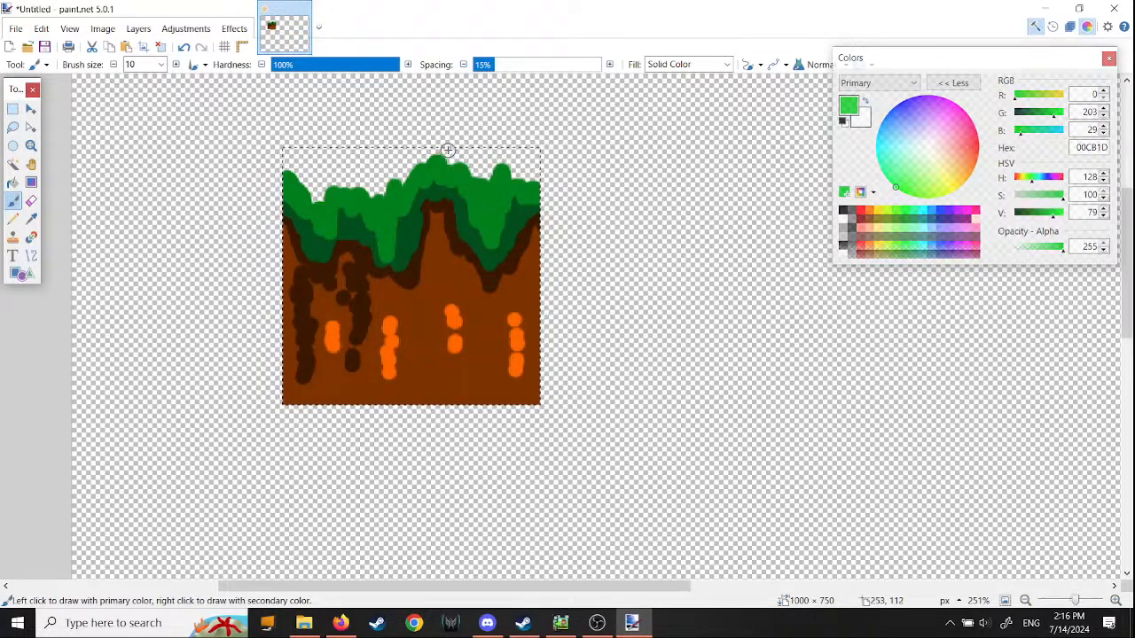
mouse_move(448, 150)
mouse_down()
mouse_move(532, 152)
mouse_move(288, 156)
mouse_move(532, 162)
mouse_move(385, 165)
mouse_move(453, 174)
mouse_move(288, 185)
mouse_move(483, 188)
mouse_move(284, 188)
mouse_move(541, 185)
mouse_move(321, 188)
mouse_move(316, 199)
mouse_up()
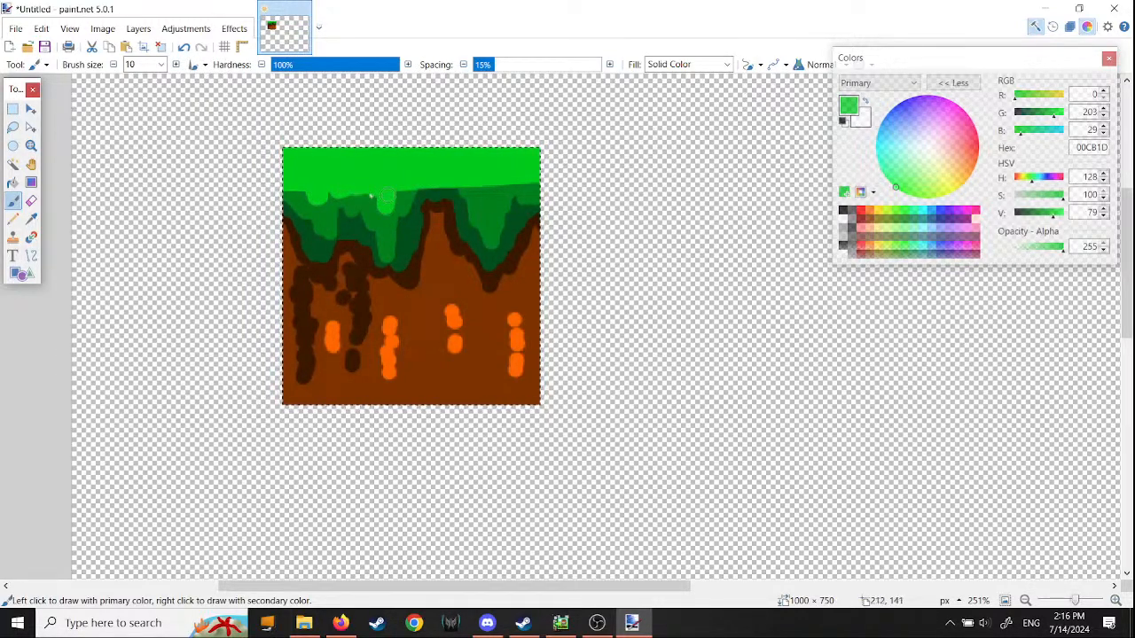
mouse_move(387, 195)
mouse_down()
mouse_move(441, 175)
mouse_move(483, 185)
mouse_move(502, 213)
mouse_up()
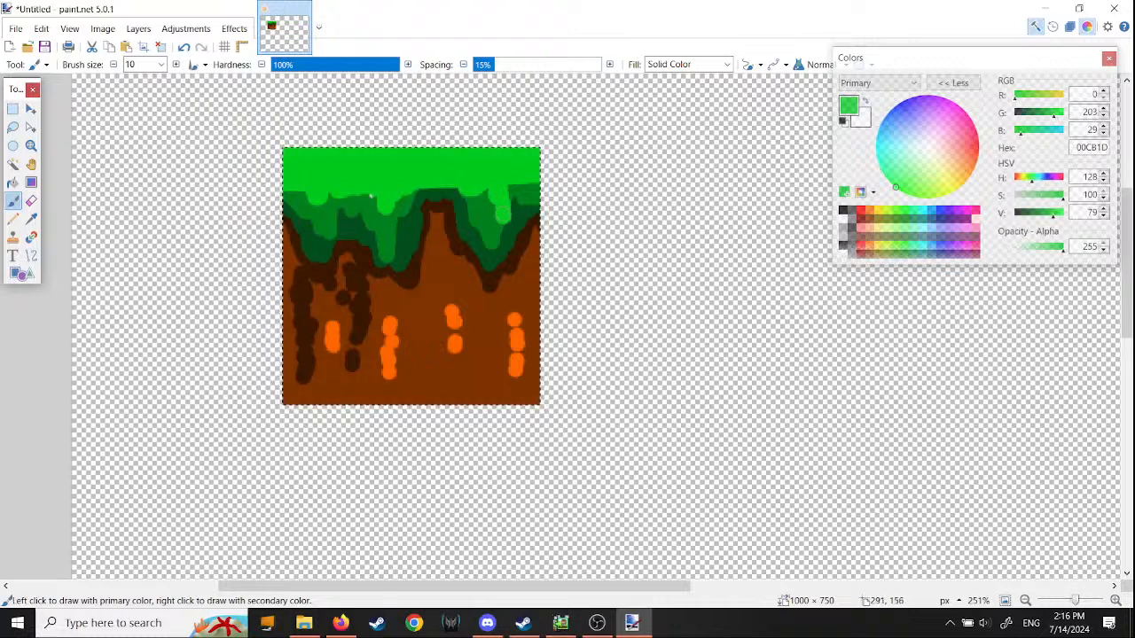
Step: Open the Smudge effect on the selected ground tile
click(234, 29)
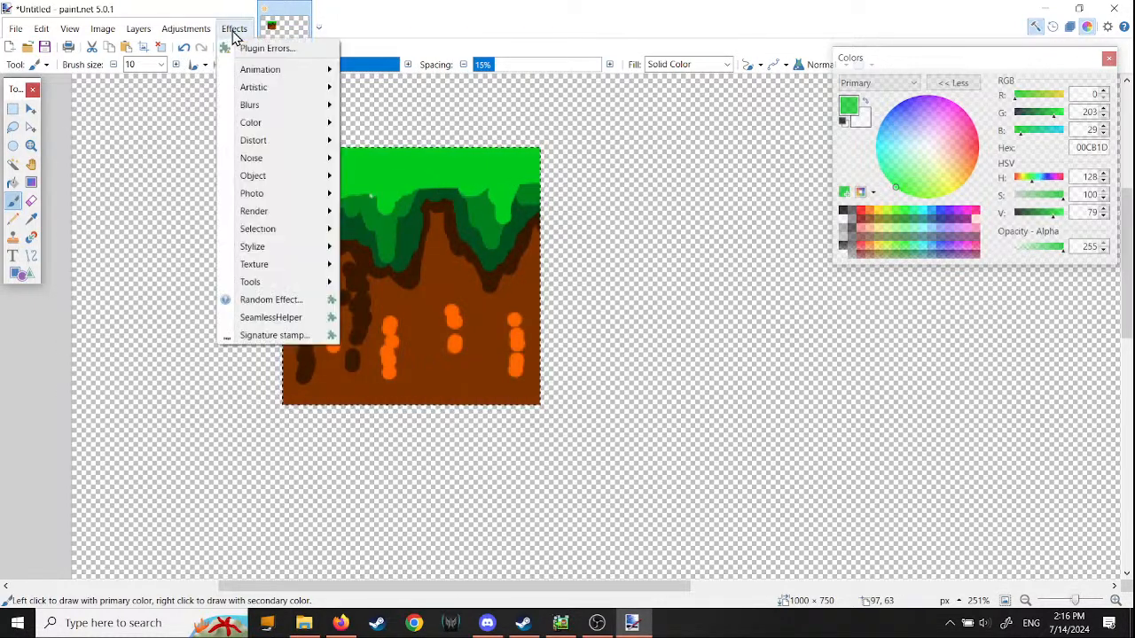
click(234, 30)
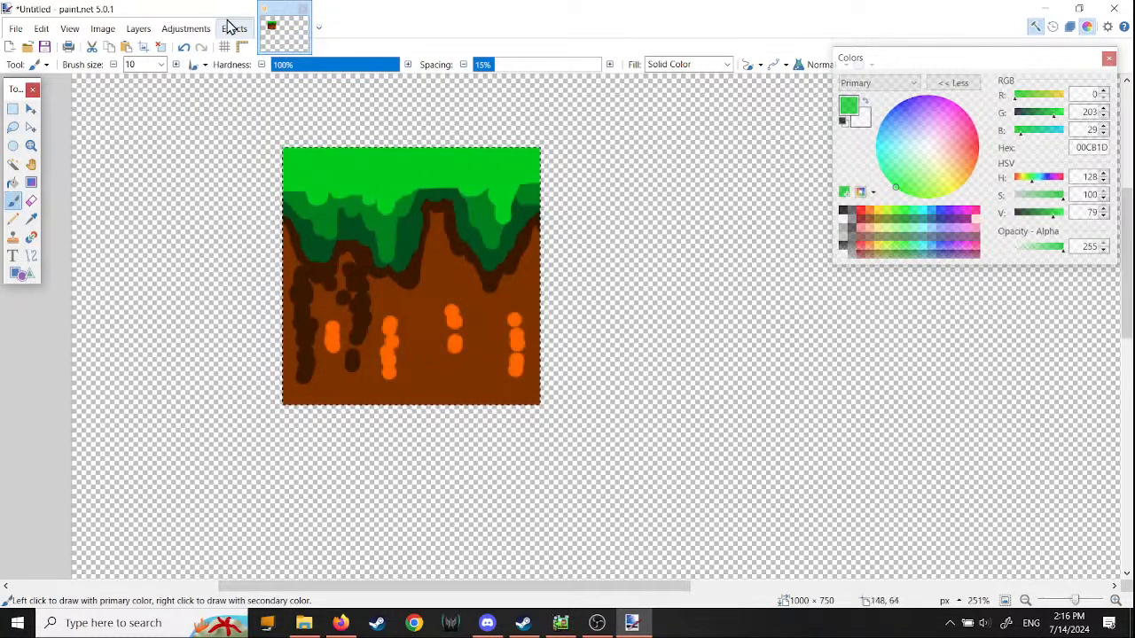
click(233, 28)
mouse_move(287, 282)
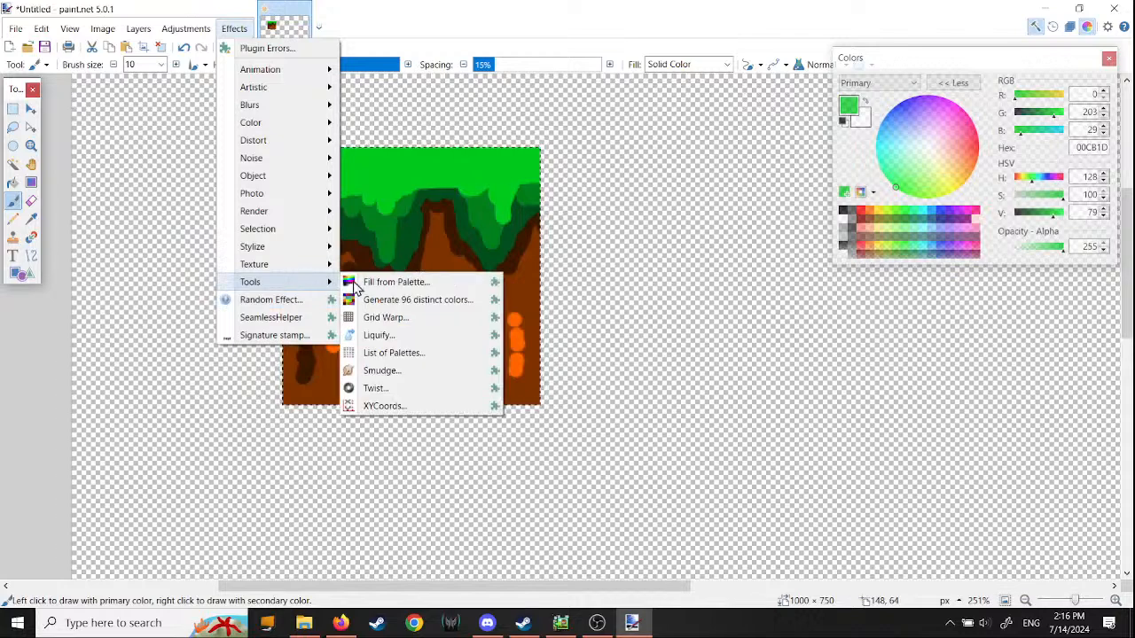
click(381, 371)
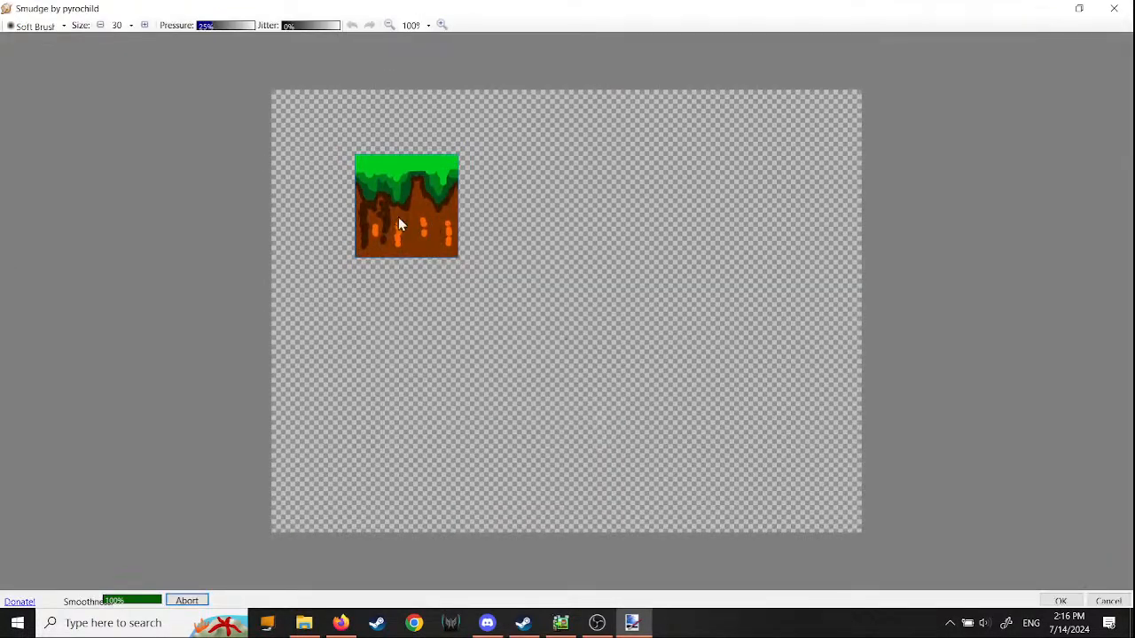
scroll(378, 199, up, 2)
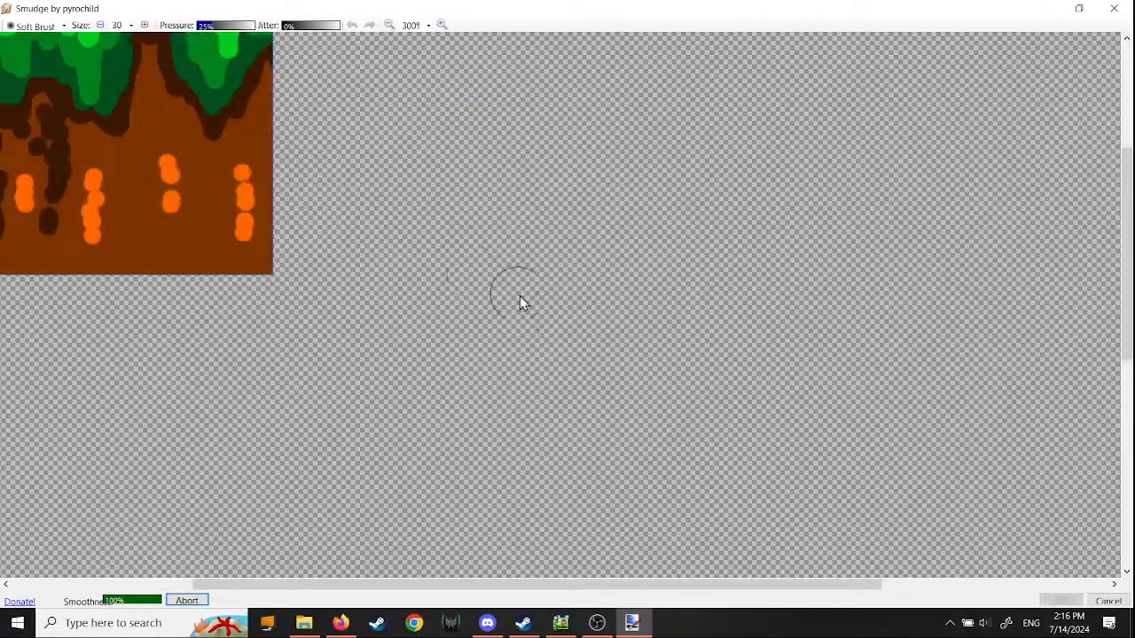
drag(572, 586, 425, 585)
mouse_move(1126, 359)
mouse_down()
mouse_move(1124, 324)
mouse_move(1094, 266)
mouse_up()
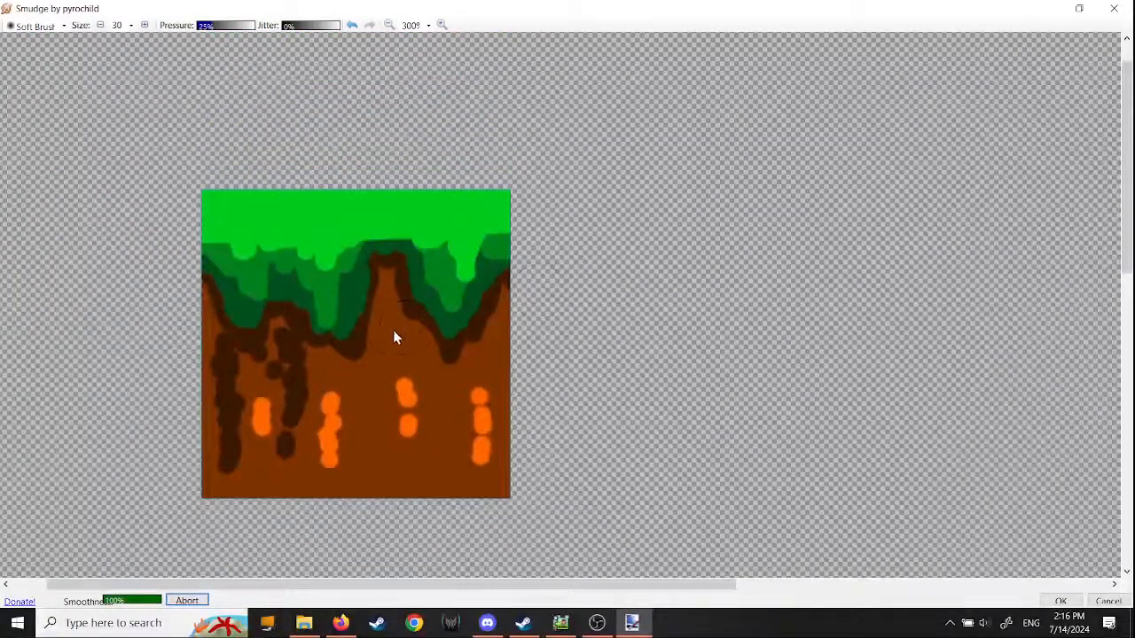
scroll(178, 399, up, 1)
scroll(193, 413, down, 1)
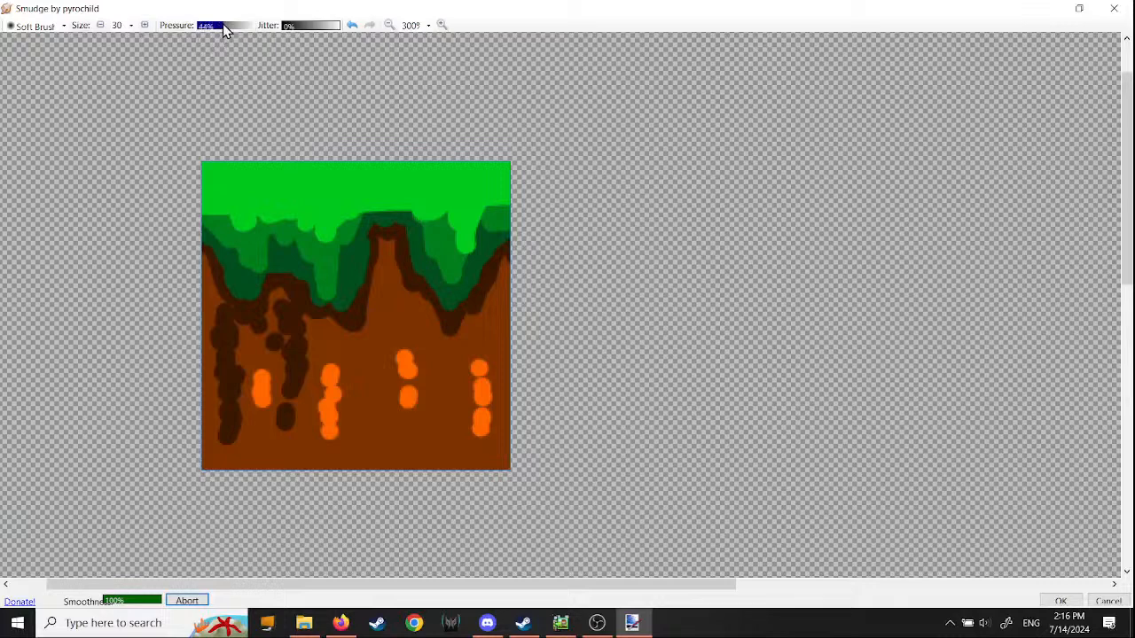
Step: With smudge brush size 5 and 87% pressure, pull the green edges on the tile's left half into vertical grass blades
drag(222, 26, 248, 26)
click(131, 25)
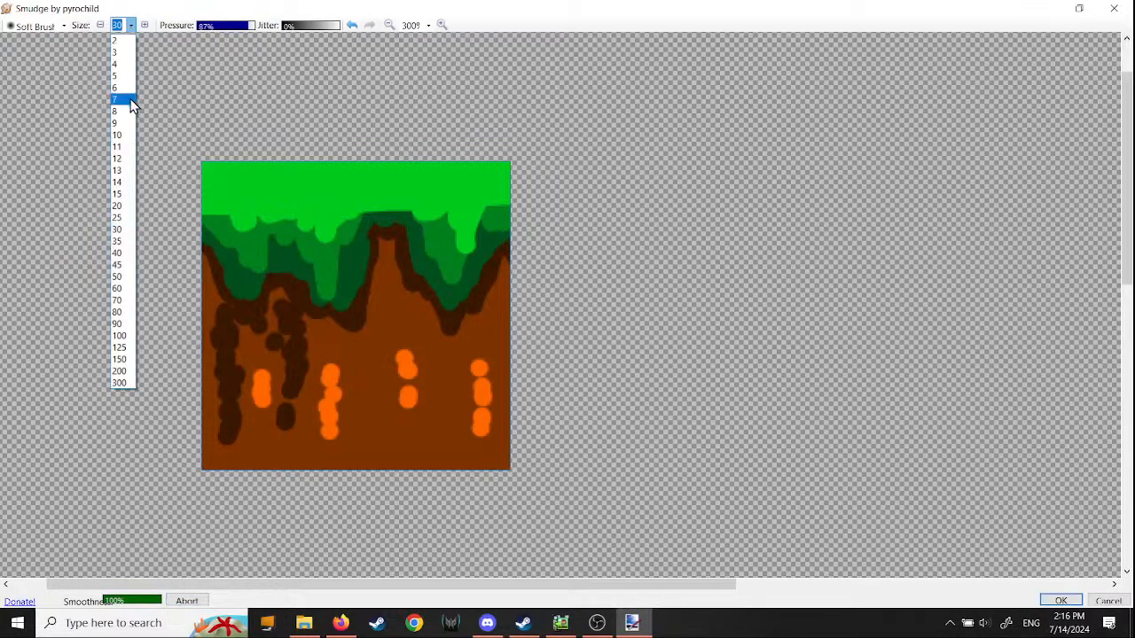
click(132, 135)
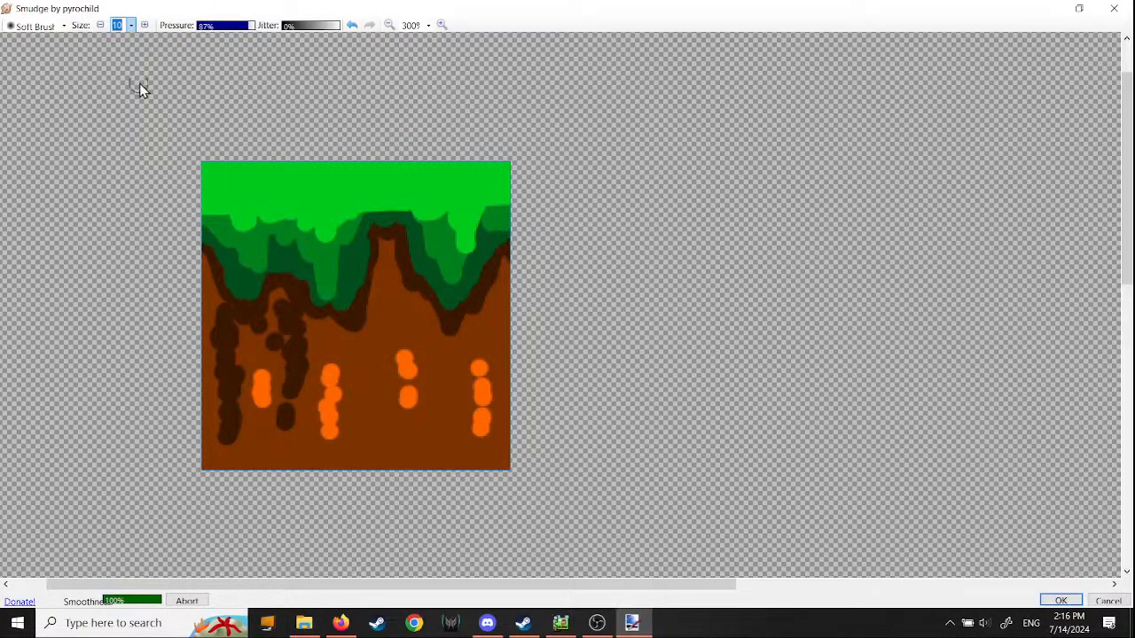
click(131, 25)
click(129, 78)
scroll(179, 210, up, 1)
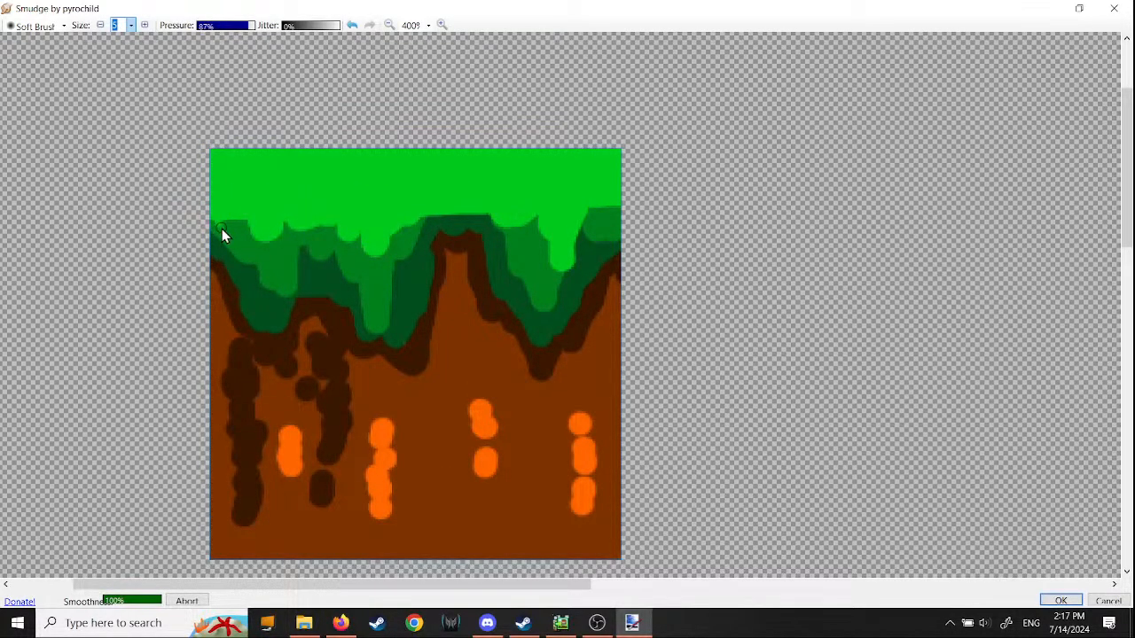
mouse_move(222, 228)
mouse_down()
mouse_move(233, 225)
mouse_move(243, 239)
mouse_move(276, 215)
mouse_move(297, 243)
mouse_move(320, 223)
mouse_up()
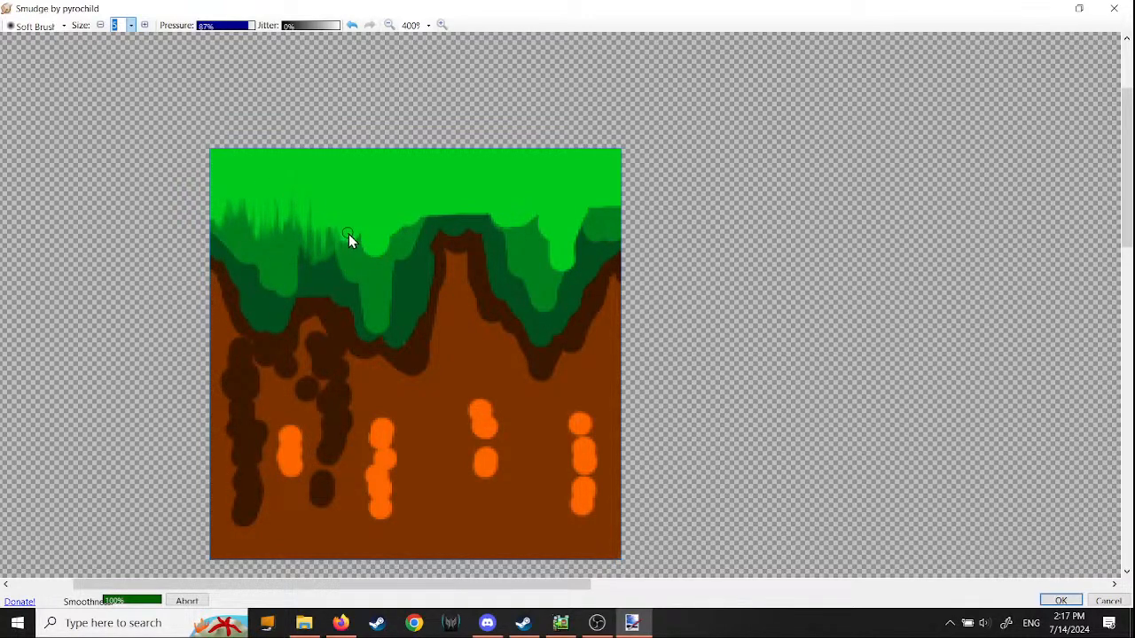
mouse_move(361, 232)
mouse_down()
mouse_move(366, 220)
mouse_move(385, 233)
mouse_move(395, 213)
mouse_move(413, 271)
mouse_move(433, 225)
mouse_move(409, 266)
mouse_up()
mouse_move(402, 222)
mouse_down()
mouse_move(401, 278)
mouse_move(412, 278)
mouse_up()
mouse_move(330, 213)
mouse_down()
mouse_move(333, 273)
mouse_move(309, 265)
mouse_up()
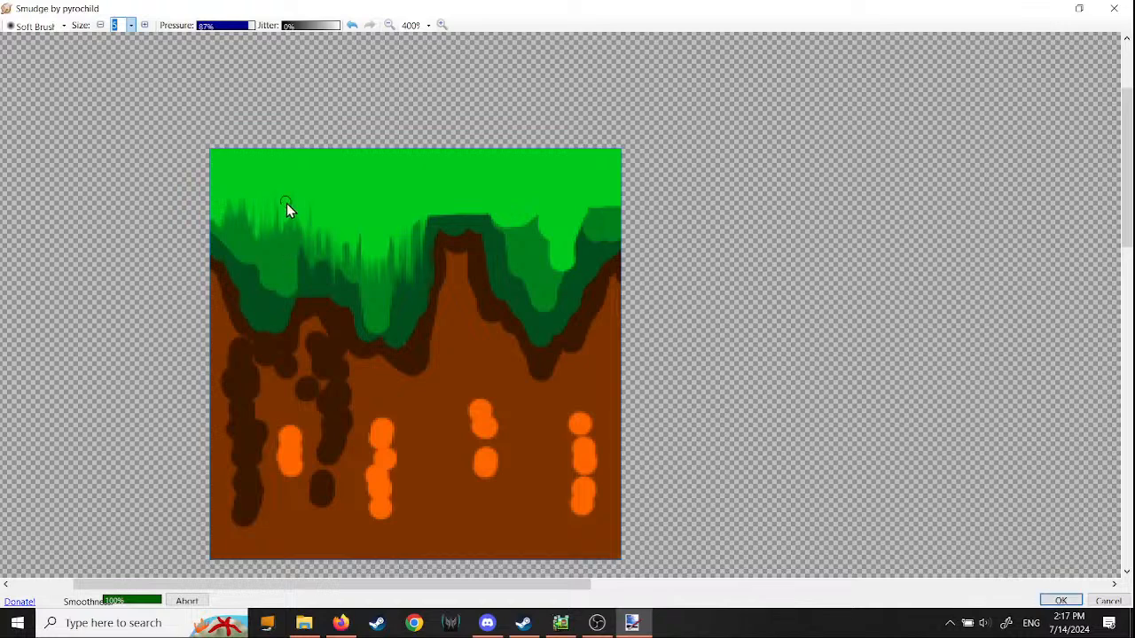
mouse_move(285, 185)
mouse_down()
mouse_move(287, 241)
mouse_move(273, 248)
mouse_up()
drag(253, 211, 243, 270)
mouse_move(235, 180)
mouse_down()
mouse_move(235, 250)
mouse_move(201, 272)
mouse_up()
drag(210, 230, 209, 273)
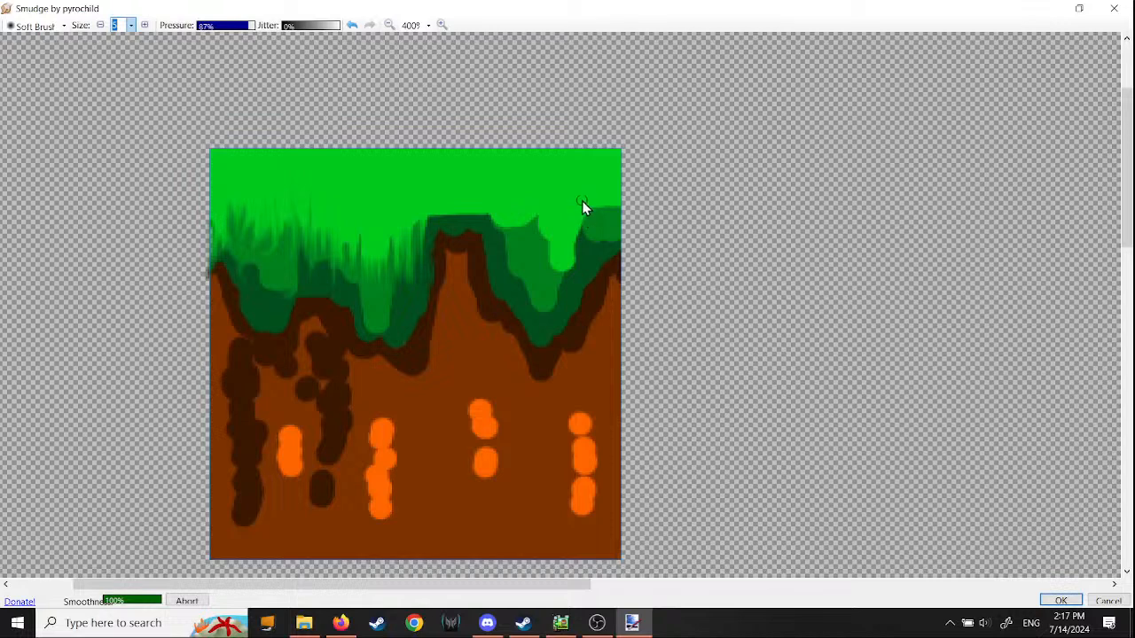
Step: Smudge the green edges on the tile's right side into matching vertical grass blades
drag(618, 233, 618, 270)
drag(623, 200, 621, 253)
mouse_move(620, 217)
mouse_down()
mouse_move(630, 268)
mouse_move(583, 257)
mouse_move(557, 296)
mouse_move(560, 324)
mouse_move(530, 301)
mouse_up()
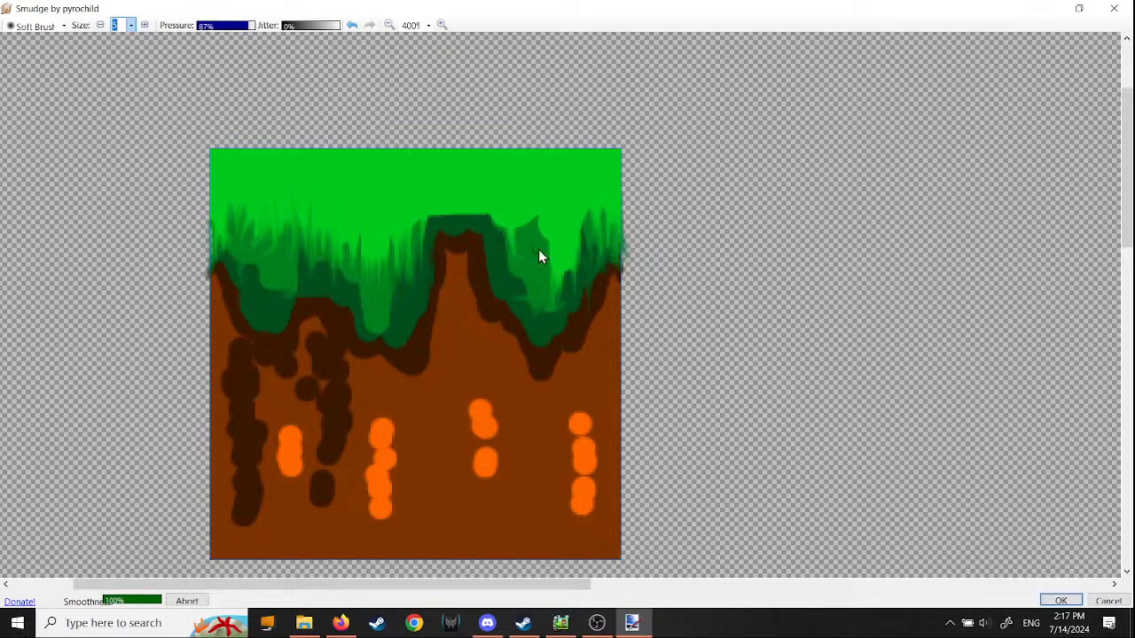
drag(540, 256, 506, 229)
Step: Raise the smudge pressure to 92% and pull the grass around the central brown peak down into the soil
click(250, 28)
mouse_move(499, 213)
mouse_down()
mouse_move(506, 281)
mouse_move(443, 229)
mouse_move(455, 296)
mouse_move(449, 256)
mouse_move(453, 266)
mouse_move(487, 226)
mouse_move(494, 330)
mouse_up()
mouse_move(411, 272)
mouse_down()
mouse_move(387, 371)
mouse_move(375, 362)
mouse_up()
drag(374, 300, 382, 358)
mouse_move(362, 242)
mouse_down()
mouse_move(388, 349)
mouse_move(412, 388)
mouse_up()
Step: With brush size 8 and 67% pressure, smudge the dark green lower edge of the grass into the brown outline across the tile
click(132, 26)
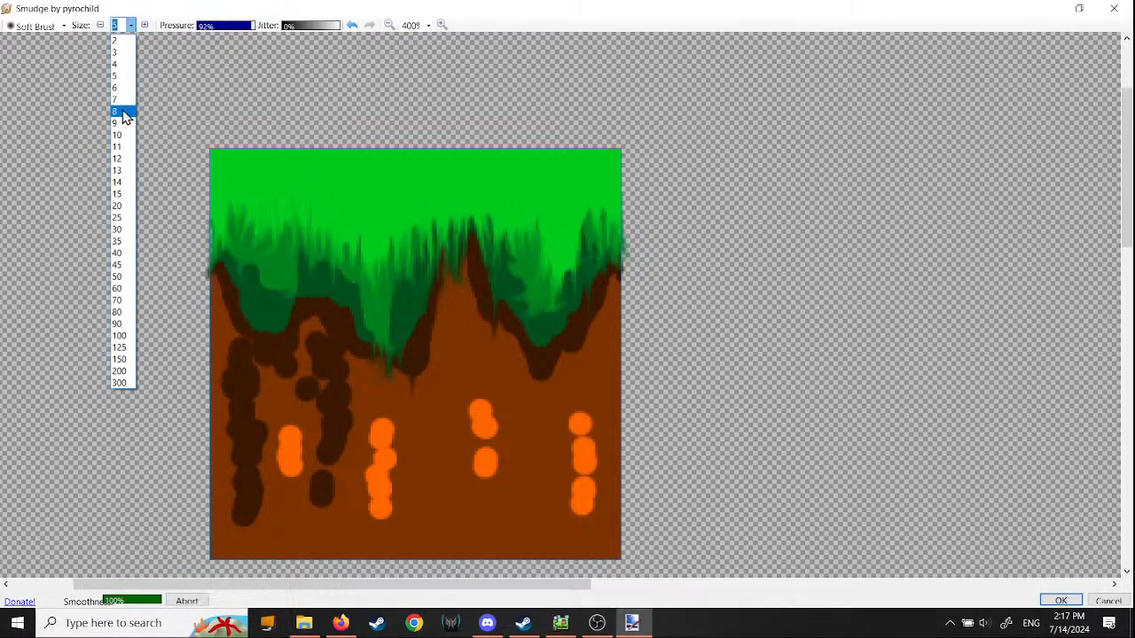
click(124, 110)
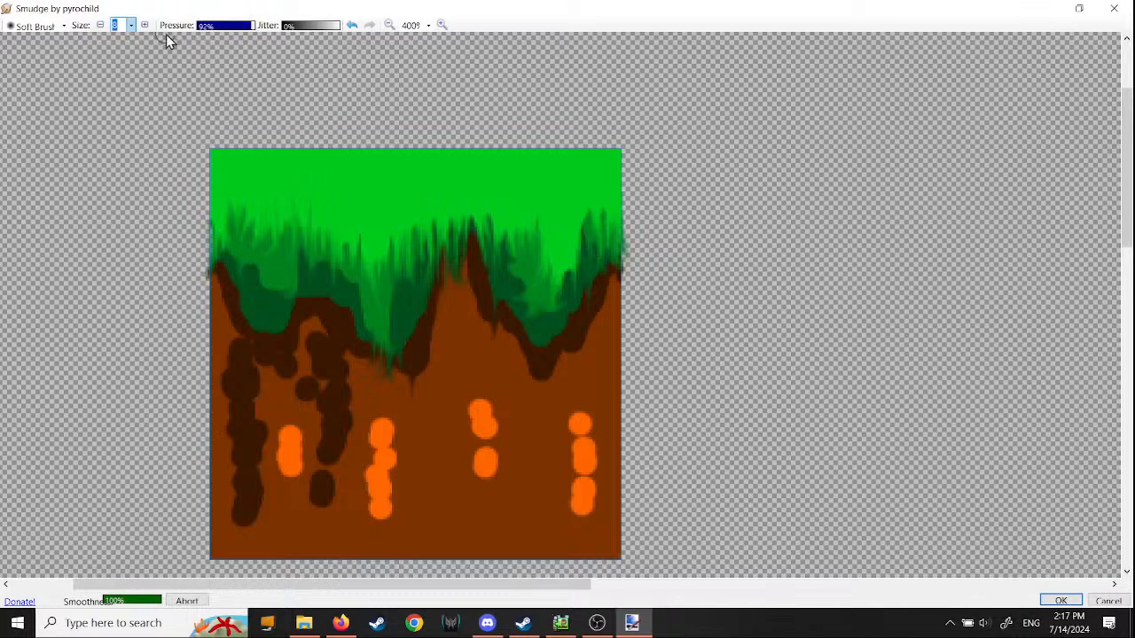
drag(247, 26, 236, 24)
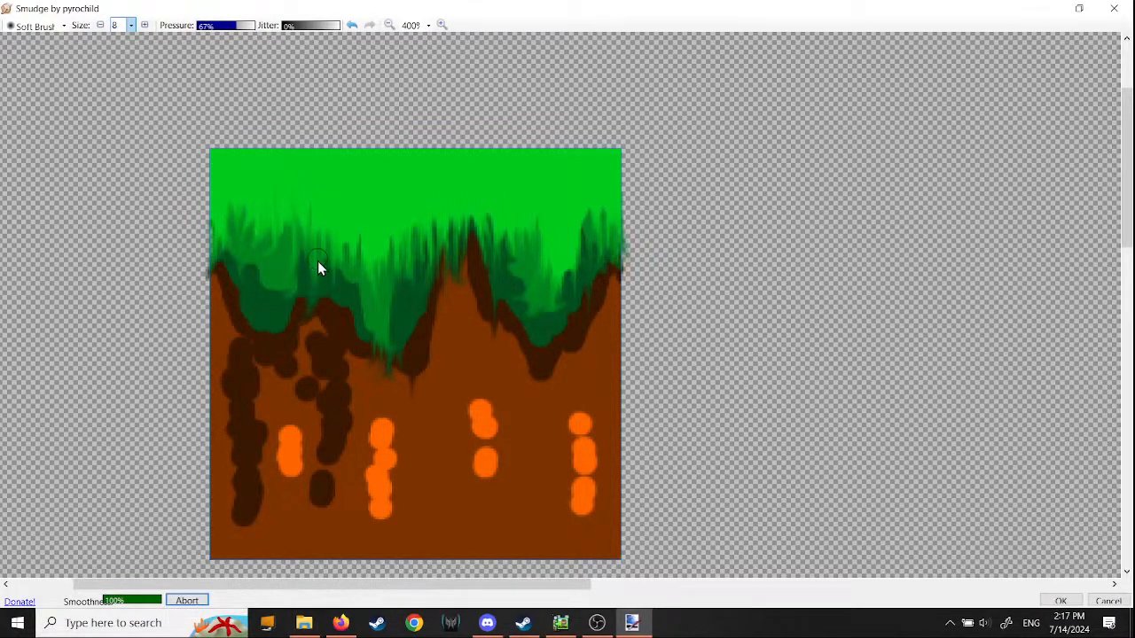
mouse_move(317, 261)
mouse_down()
mouse_move(333, 267)
mouse_move(331, 330)
mouse_move(359, 320)
mouse_move(383, 260)
mouse_move(415, 304)
mouse_move(433, 229)
mouse_move(446, 241)
mouse_move(498, 228)
mouse_up()
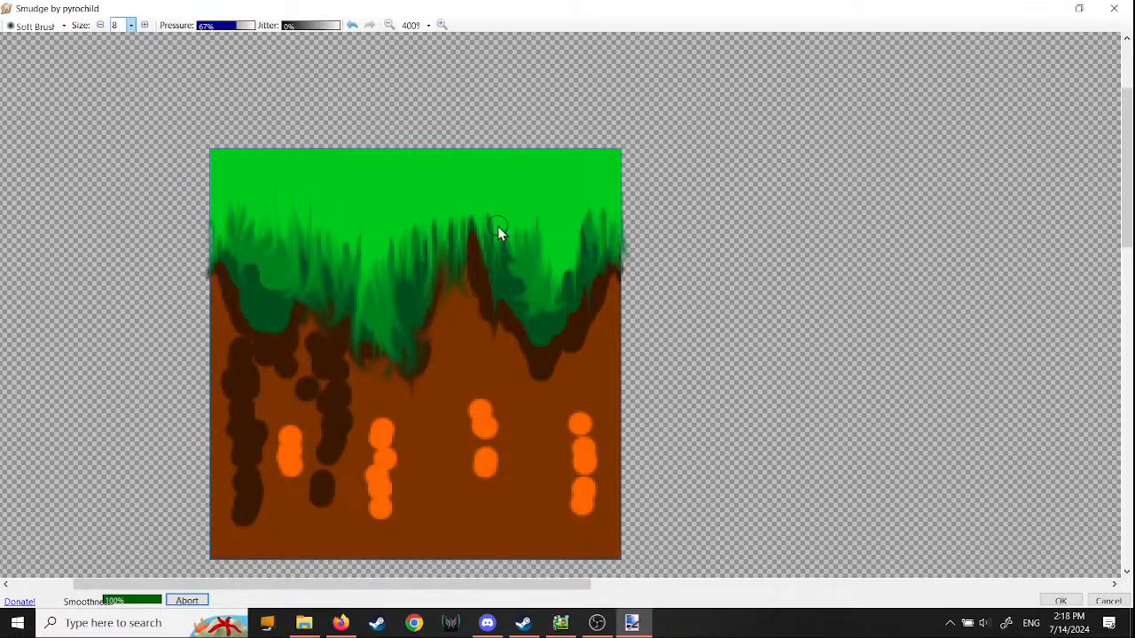
mouse_move(453, 281)
mouse_down()
mouse_move(515, 319)
mouse_move(517, 350)
mouse_up()
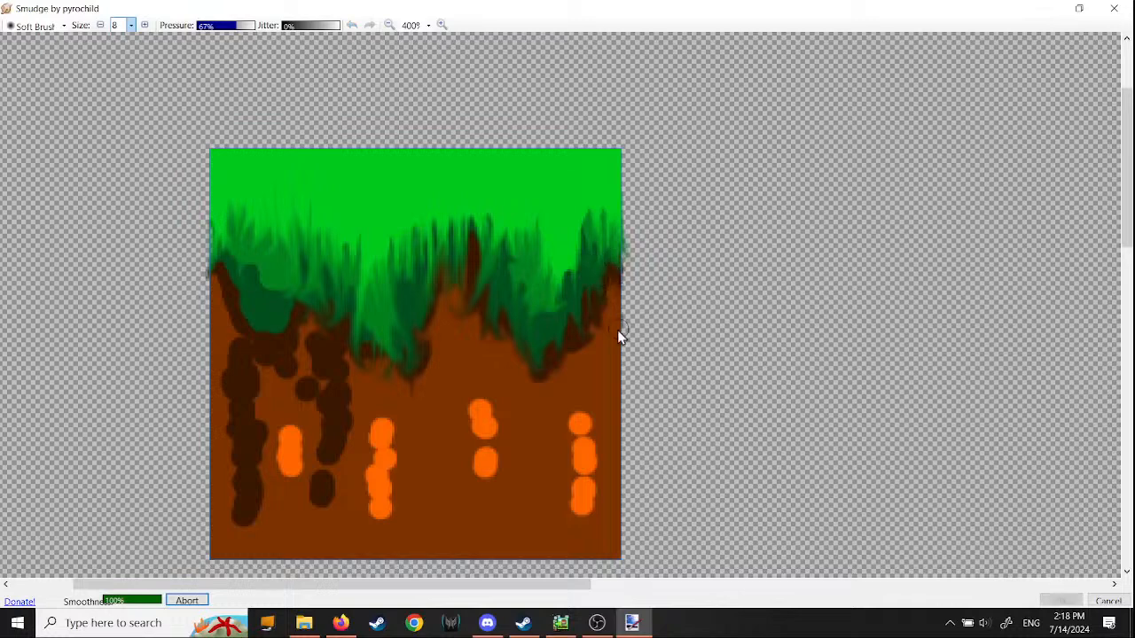
mouse_move(618, 331)
mouse_down()
mouse_move(596, 303)
mouse_move(621, 324)
mouse_up()
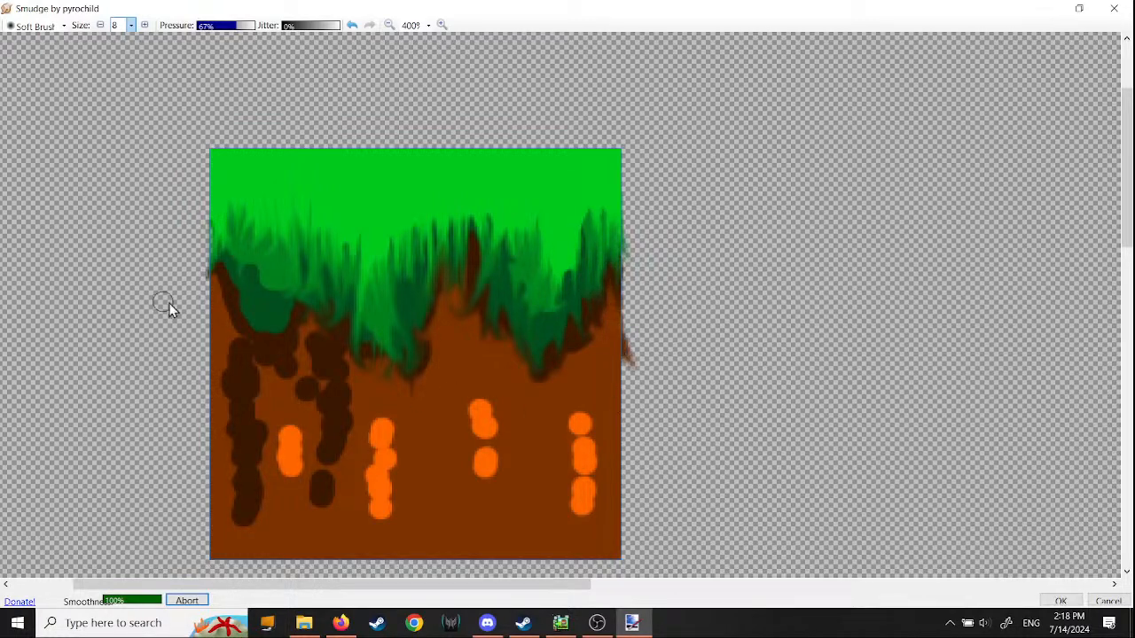
mouse_move(222, 330)
mouse_down()
mouse_move(243, 345)
mouse_move(281, 302)
mouse_move(243, 295)
mouse_move(253, 337)
mouse_move(274, 301)
mouse_move(264, 233)
mouse_move(272, 243)
mouse_move(291, 218)
mouse_move(368, 280)
mouse_move(379, 263)
mouse_move(334, 281)
mouse_move(335, 359)
mouse_up()
drag(344, 297, 331, 357)
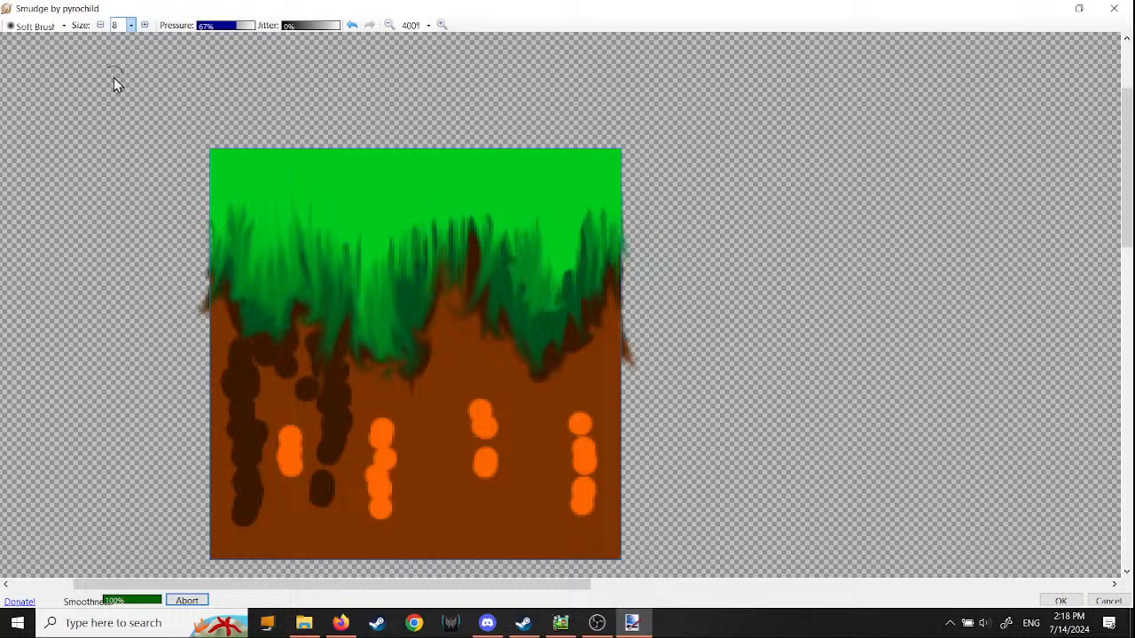
Step: Set the smudge pressure to 93% and blend the leftmost dark brown streak vertically into the soil
click(252, 30)
drag(234, 319, 233, 356)
drag(222, 394, 234, 321)
mouse_move(226, 326)
mouse_down()
mouse_move(209, 274)
mouse_move(226, 400)
mouse_move(216, 374)
mouse_move(198, 410)
mouse_move(229, 410)
mouse_up()
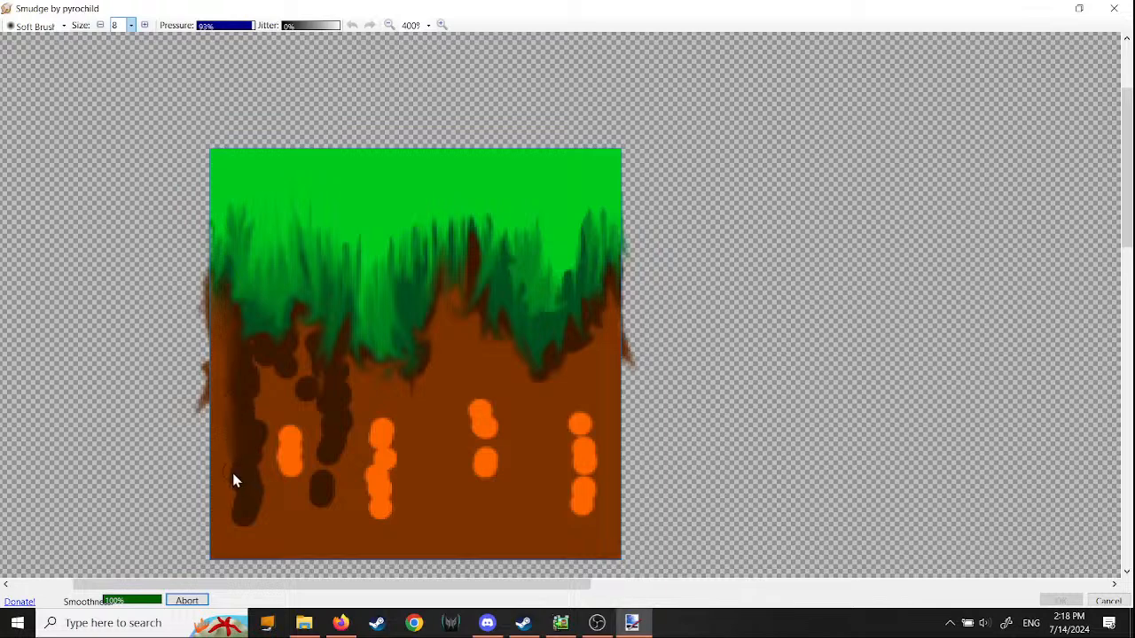
mouse_move(232, 480)
mouse_down()
mouse_move(247, 522)
mouse_move(240, 476)
mouse_up()
mouse_move(241, 479)
mouse_down()
mouse_move(235, 517)
mouse_move(247, 523)
mouse_move(242, 477)
mouse_up()
drag(254, 524, 252, 456)
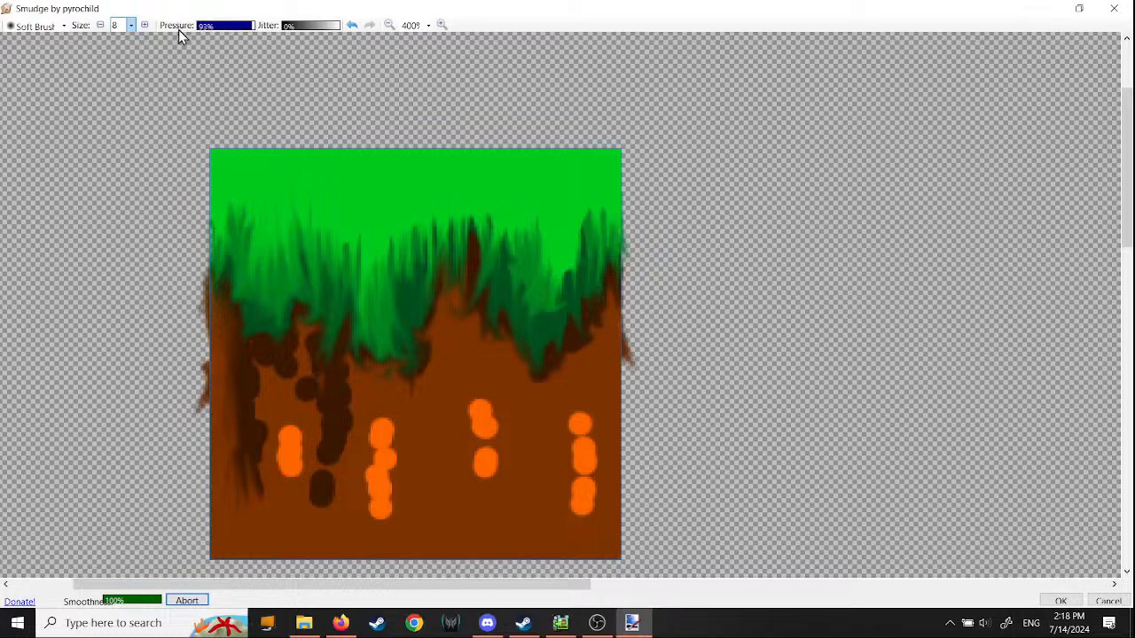
Step: With brush size 10, reducing pressure to 57%, smudge the dark brown streaks and the leftmost orange dab into soft vertical strokes
click(131, 25)
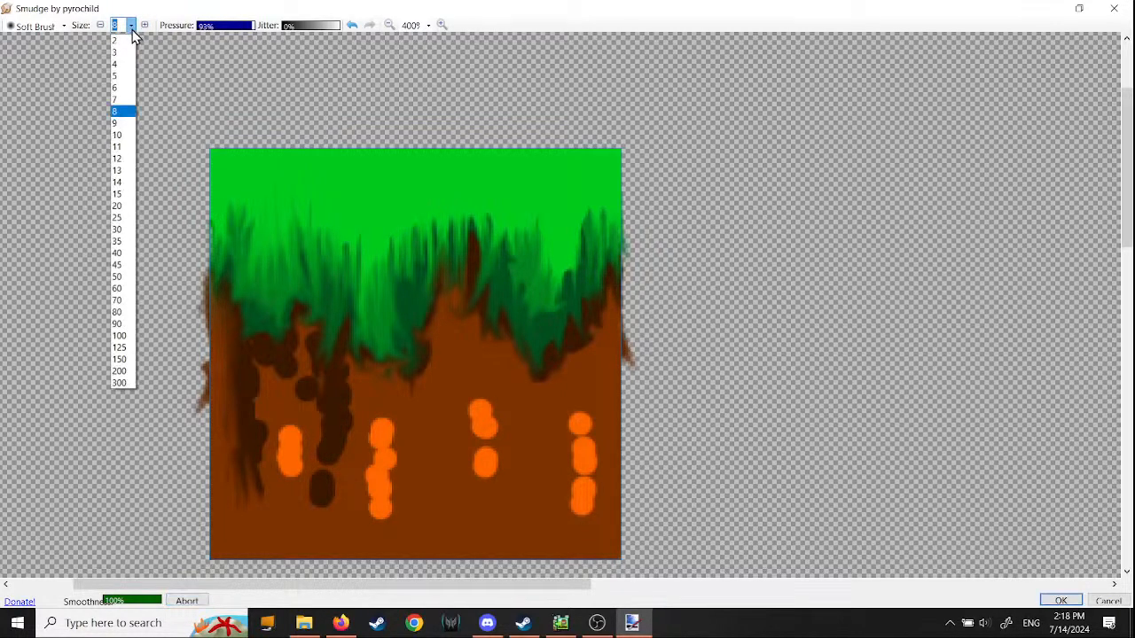
click(123, 138)
mouse_move(261, 517)
mouse_down()
mouse_move(268, 415)
mouse_move(256, 379)
mouse_move(256, 395)
mouse_up()
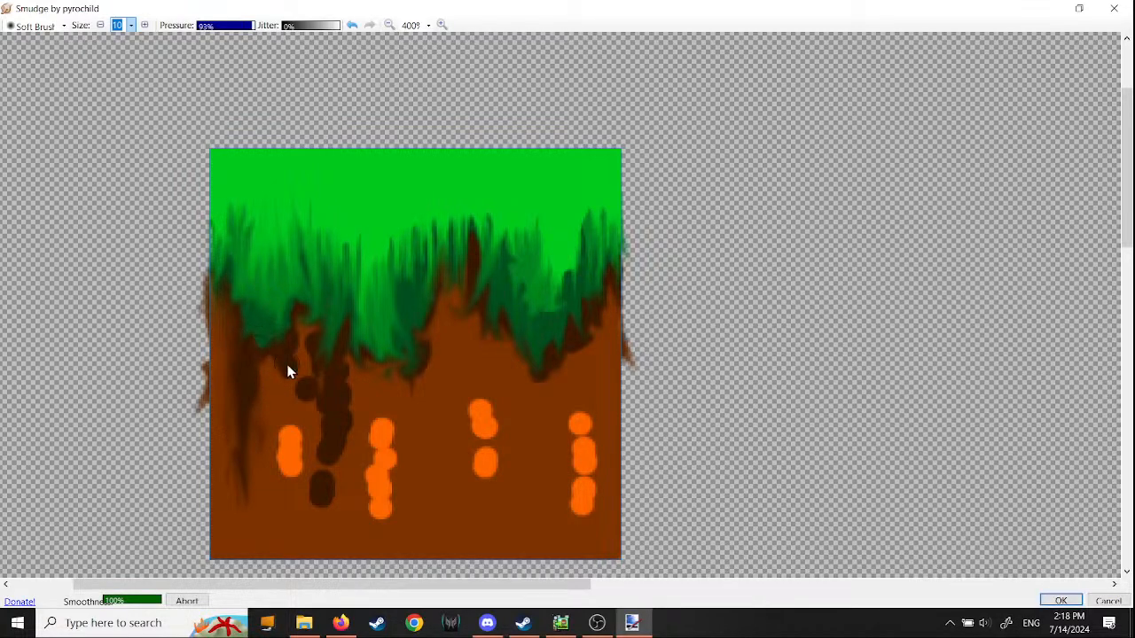
click(244, 26)
mouse_move(271, 386)
mouse_down()
mouse_move(274, 400)
mouse_move(281, 390)
mouse_up()
drag(283, 351, 283, 377)
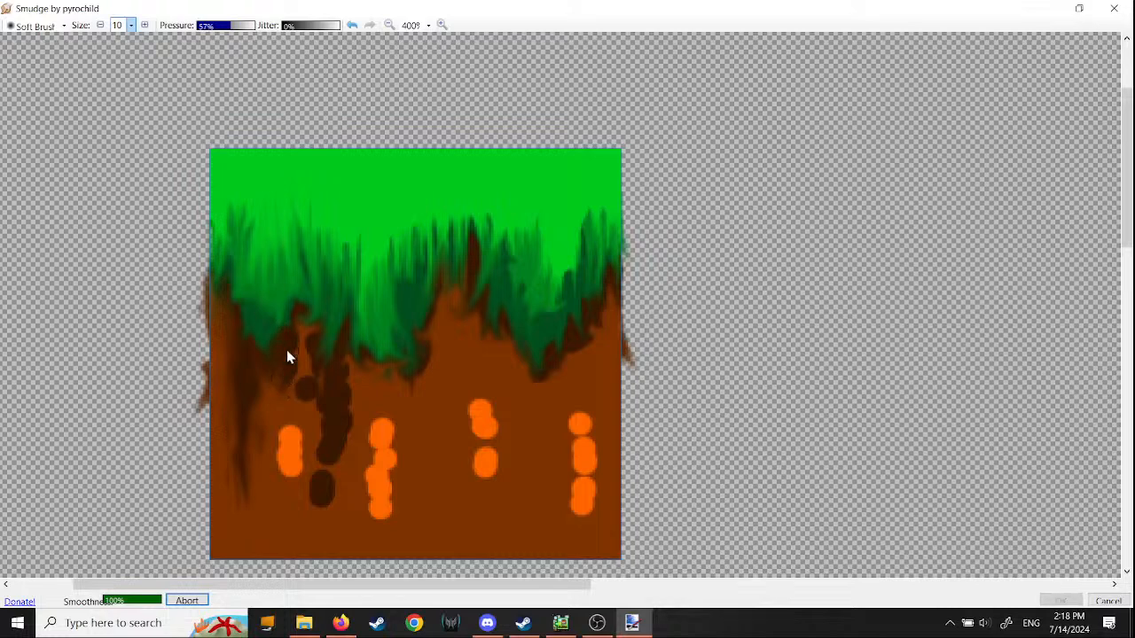
mouse_move(298, 330)
mouse_down()
mouse_move(301, 314)
mouse_move(296, 347)
mouse_up()
mouse_move(294, 340)
mouse_down()
mouse_move(294, 372)
mouse_move(299, 312)
mouse_up()
mouse_move(312, 359)
mouse_down()
mouse_move(296, 316)
mouse_move(306, 414)
mouse_move(319, 396)
mouse_move(323, 408)
mouse_move(288, 406)
mouse_move(302, 496)
mouse_move(279, 450)
mouse_move(295, 464)
mouse_move(289, 506)
mouse_move(323, 459)
mouse_move(324, 512)
mouse_move(321, 497)
mouse_up()
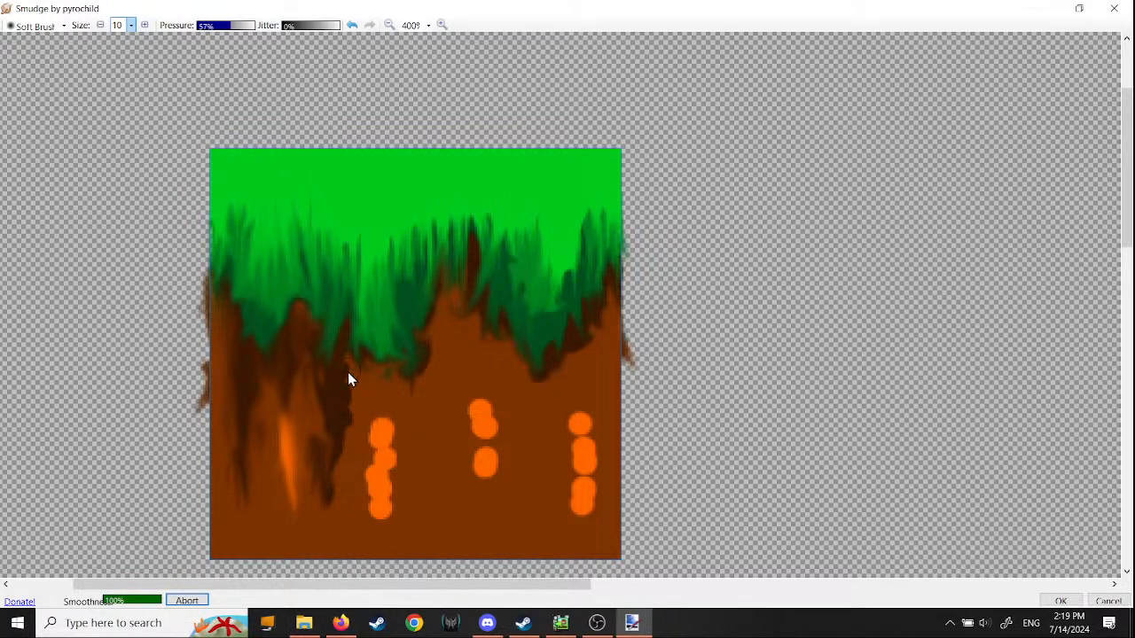
Step: Smudge the dark outline under the central and right grass downward and stretch the remaining orange dabs into vertical highlights
mouse_move(348, 374)
mouse_down()
mouse_move(313, 382)
mouse_move(322, 343)
mouse_move(347, 382)
mouse_move(380, 373)
mouse_move(400, 396)
mouse_move(429, 364)
mouse_move(430, 387)
mouse_up()
mouse_move(435, 341)
mouse_down()
mouse_move(446, 316)
mouse_move(475, 326)
mouse_up()
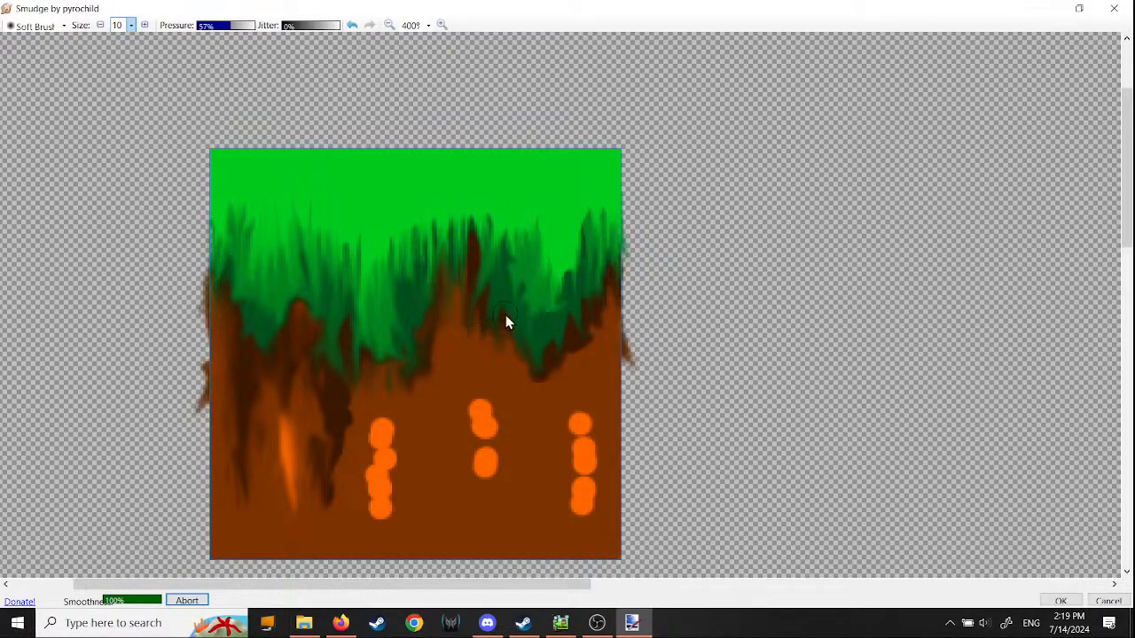
mouse_move(514, 364)
mouse_down()
mouse_move(587, 328)
mouse_move(606, 296)
mouse_move(618, 303)
mouse_move(583, 313)
mouse_move(597, 378)
mouse_move(617, 330)
mouse_move(601, 388)
mouse_move(583, 398)
mouse_move(542, 398)
mouse_move(524, 365)
mouse_move(511, 394)
mouse_move(491, 320)
mouse_move(484, 431)
mouse_move(466, 387)
mouse_move(468, 428)
mouse_move(485, 398)
mouse_move(490, 427)
mouse_move(484, 526)
mouse_up()
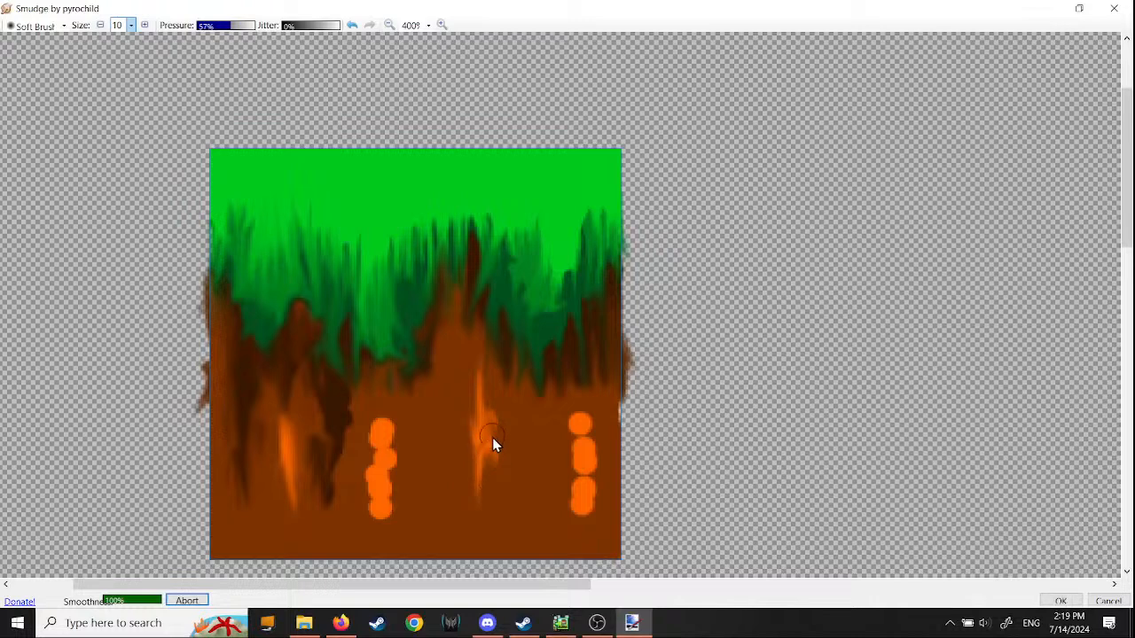
mouse_move(493, 437)
mouse_down()
mouse_move(500, 420)
mouse_move(461, 418)
mouse_up()
mouse_move(406, 390)
mouse_down()
mouse_move(367, 515)
mouse_move(370, 473)
mouse_move(381, 494)
mouse_move(370, 425)
mouse_move(371, 526)
mouse_up()
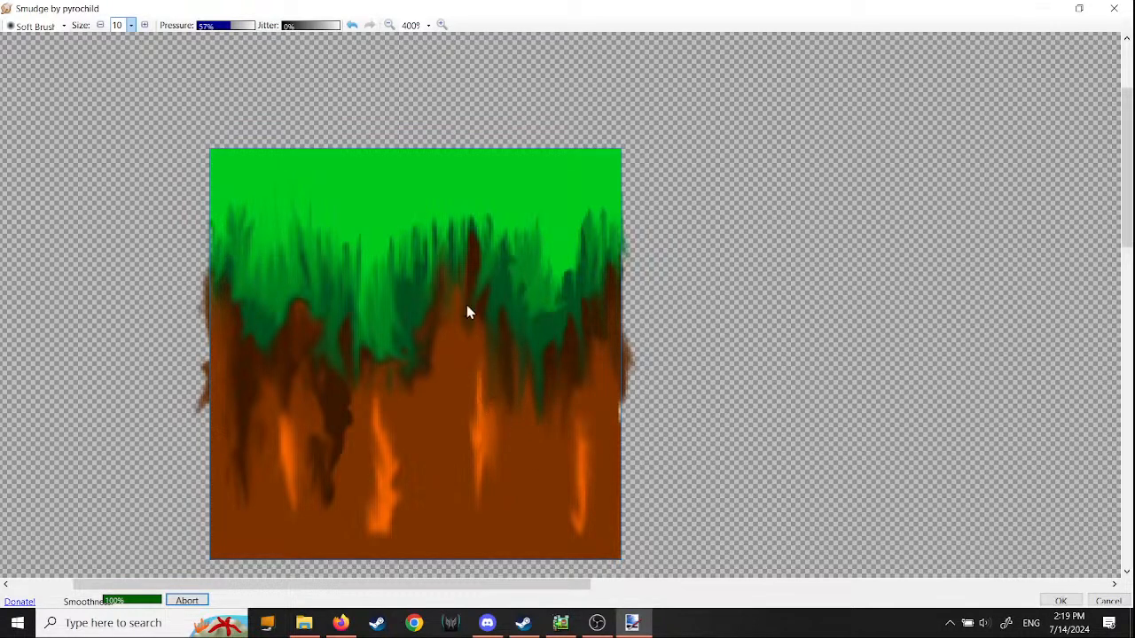
drag(448, 388, 423, 417)
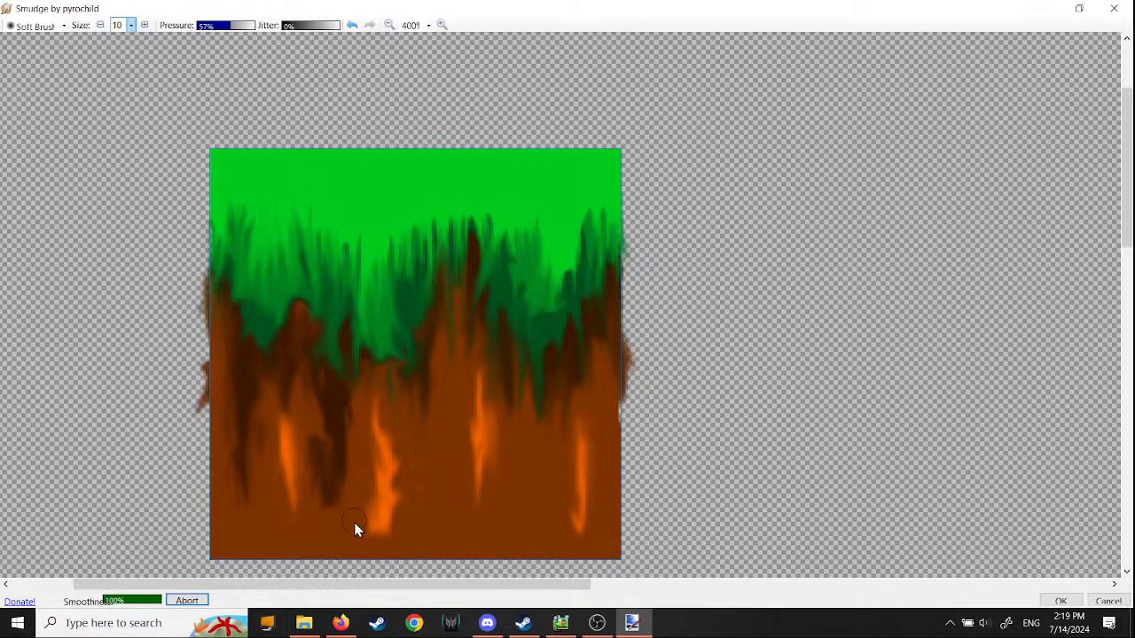
Step: Smudge the right side of the central dark brown streak downward into the soil and apply the Smudge effect to the tile
drag(338, 402, 342, 448)
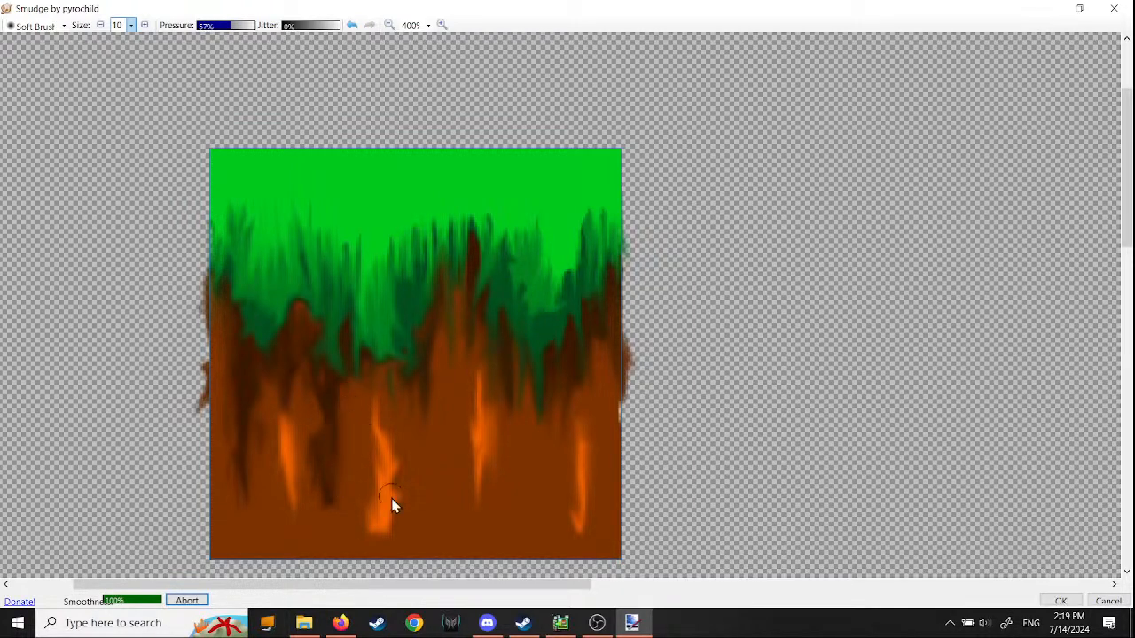
click(1060, 601)
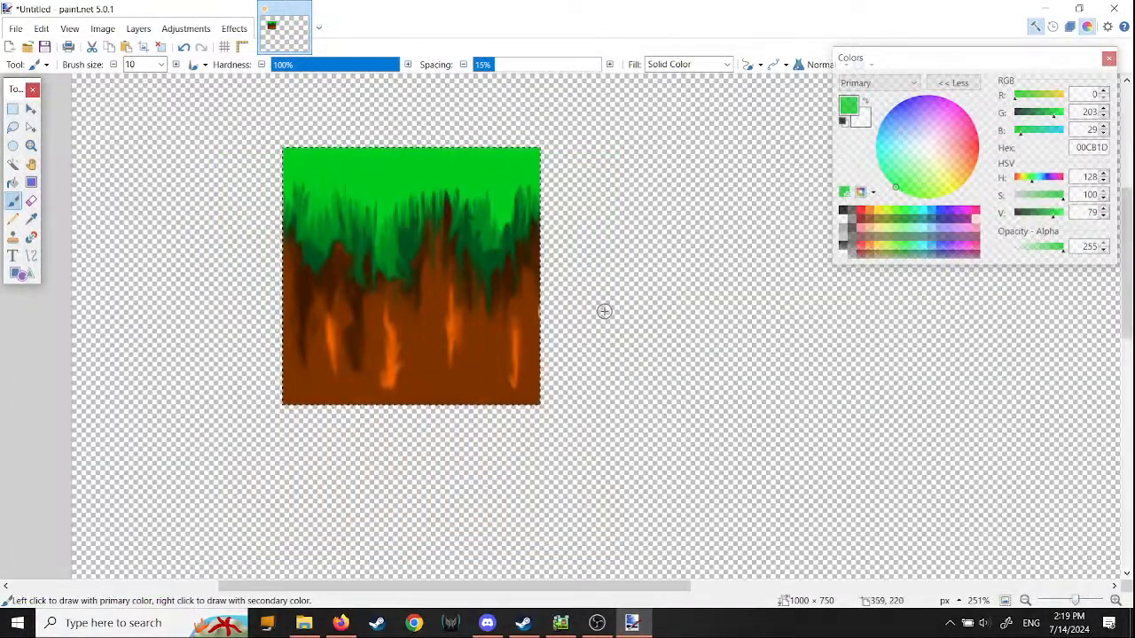
ctrl+scroll(597, 299, down, 5)
ctrl+scroll(598, 301, down, 2)
ctrl+scroll(562, 285, up, 7)
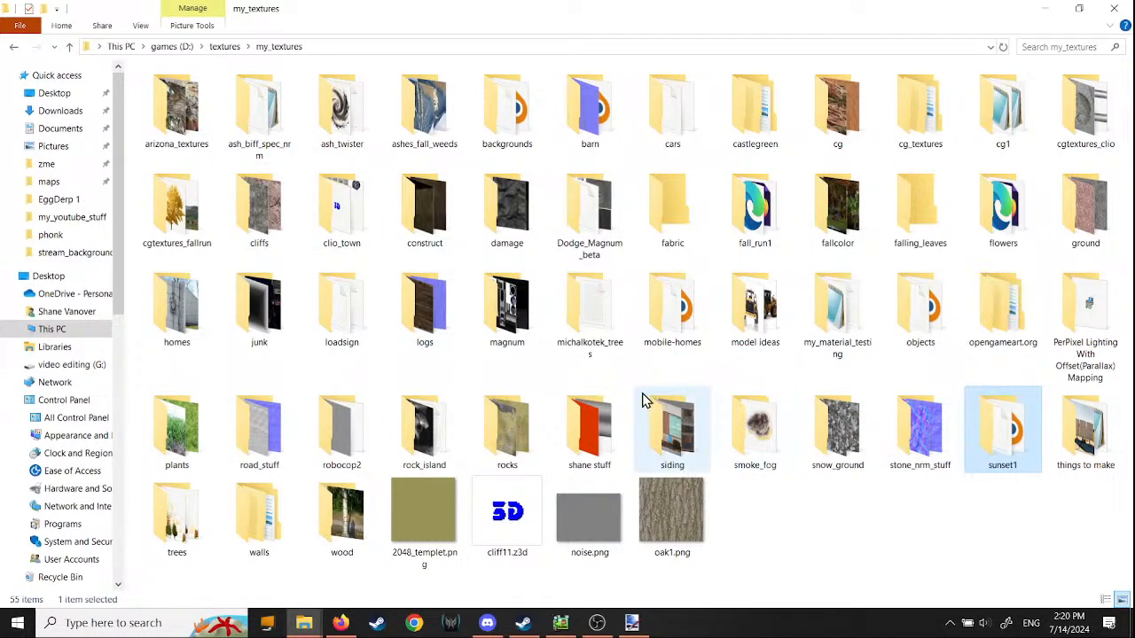
Step: In File Explorer, view red_dirt0.JPG and red_dirt1.JPG from the dirt folder inside arizona_textures
double_click(182, 128)
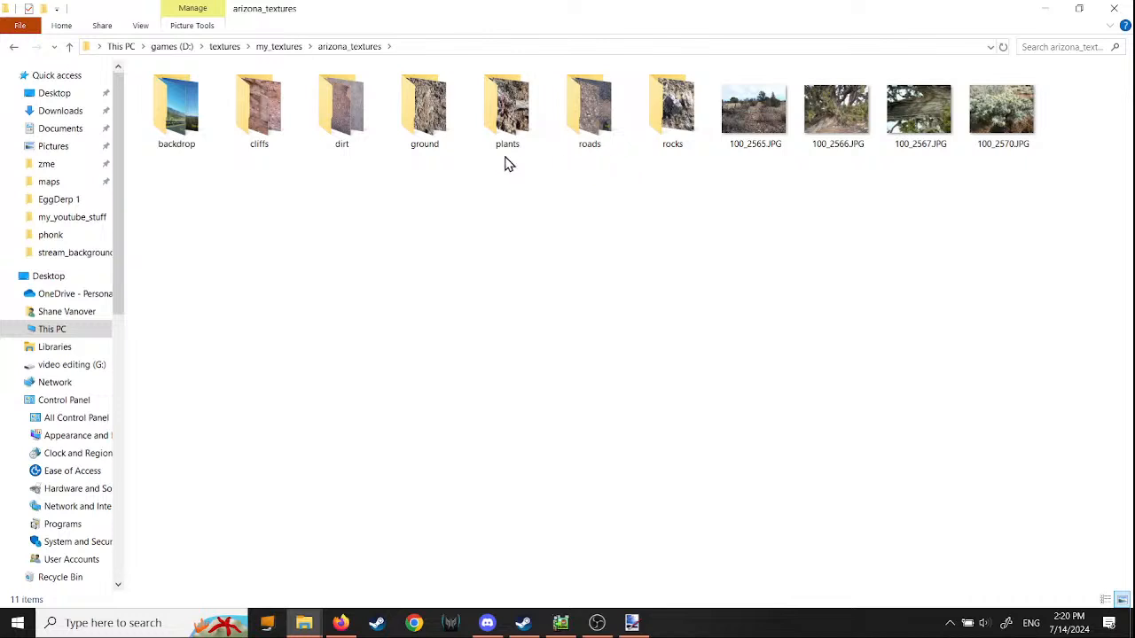
click(350, 120)
double_click(350, 119)
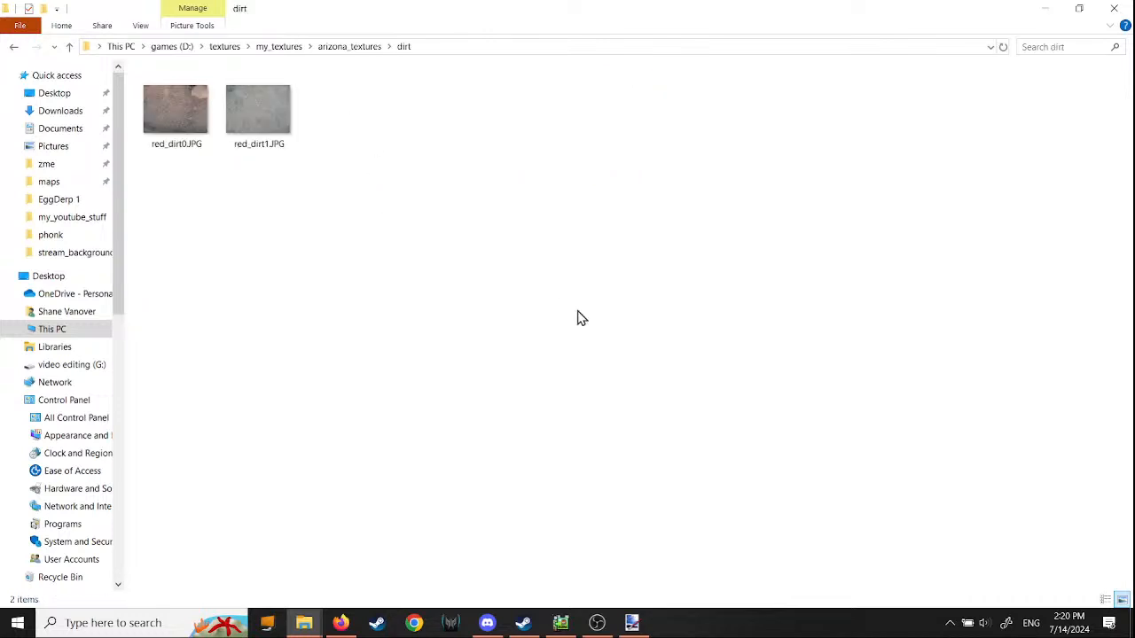
double_click(165, 111)
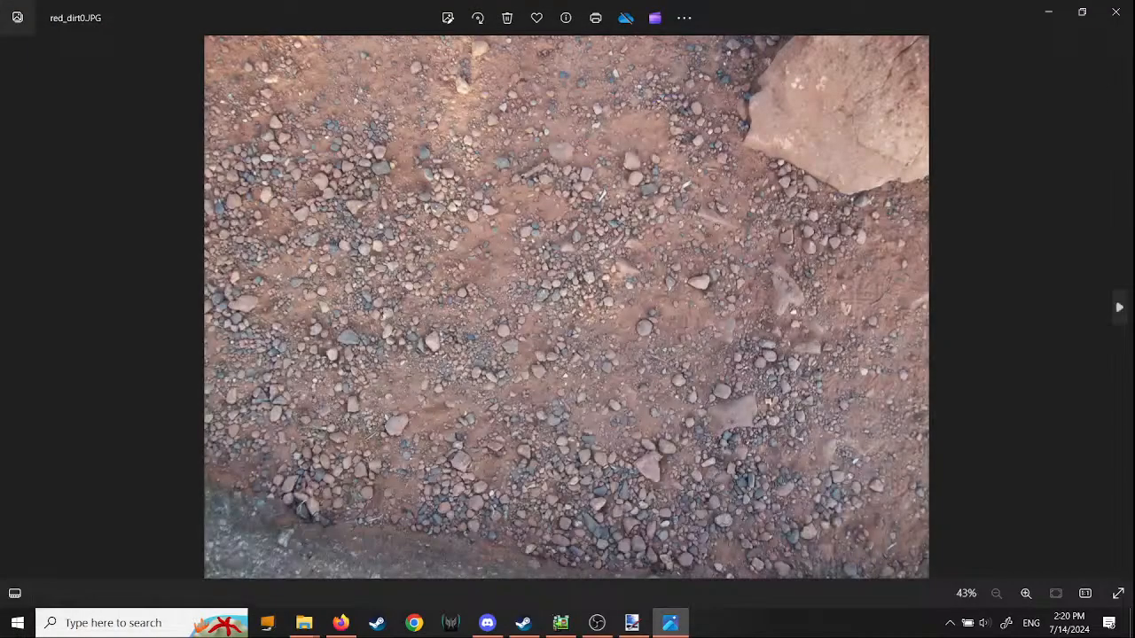
click(1115, 11)
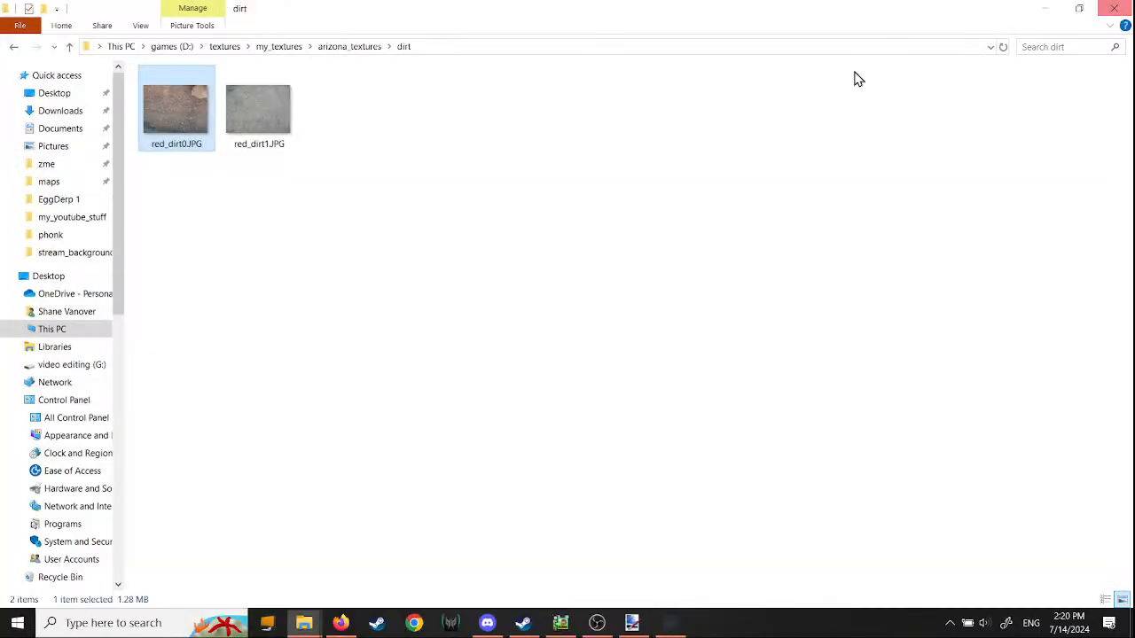
double_click(258, 124)
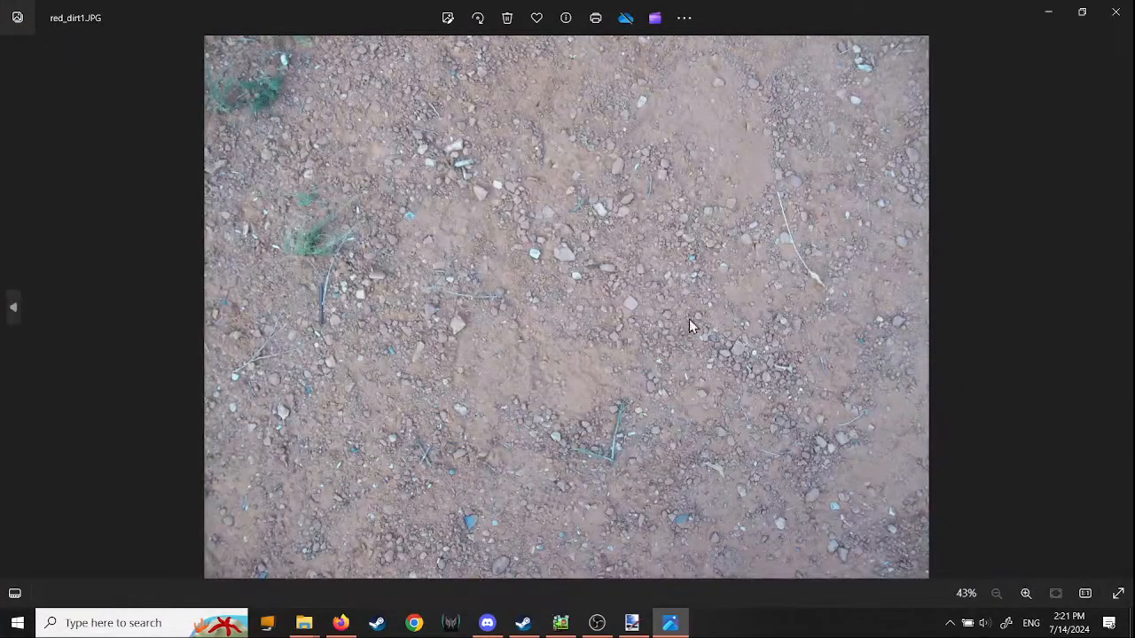
click(1115, 11)
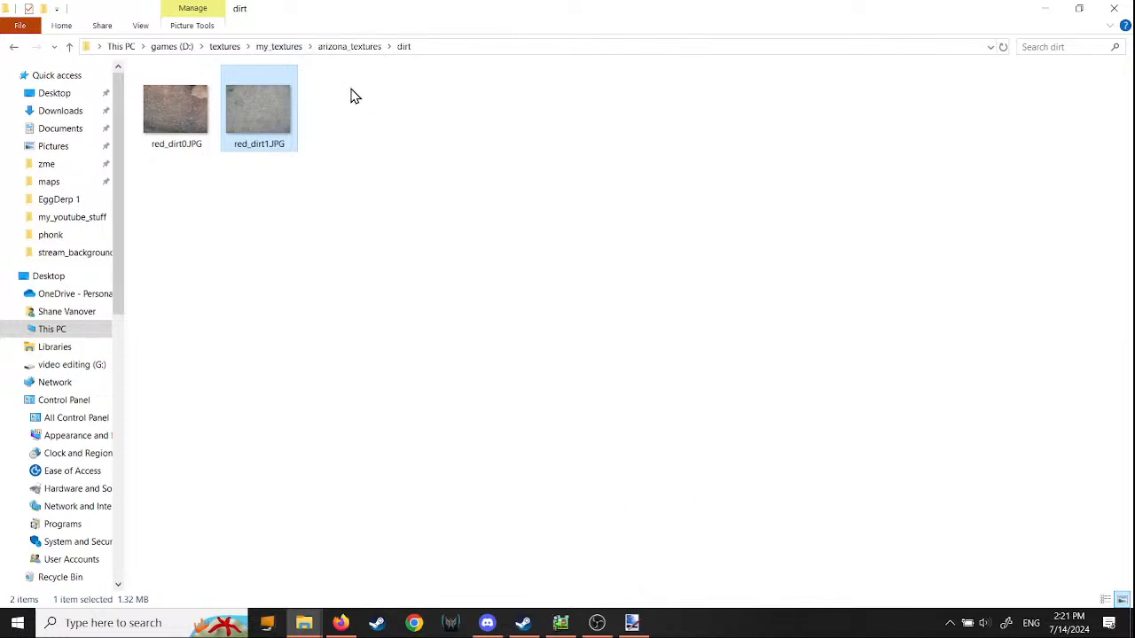
Step: Open 2048.png from the clio folder inside my_textures' clio_town folder
click(344, 46)
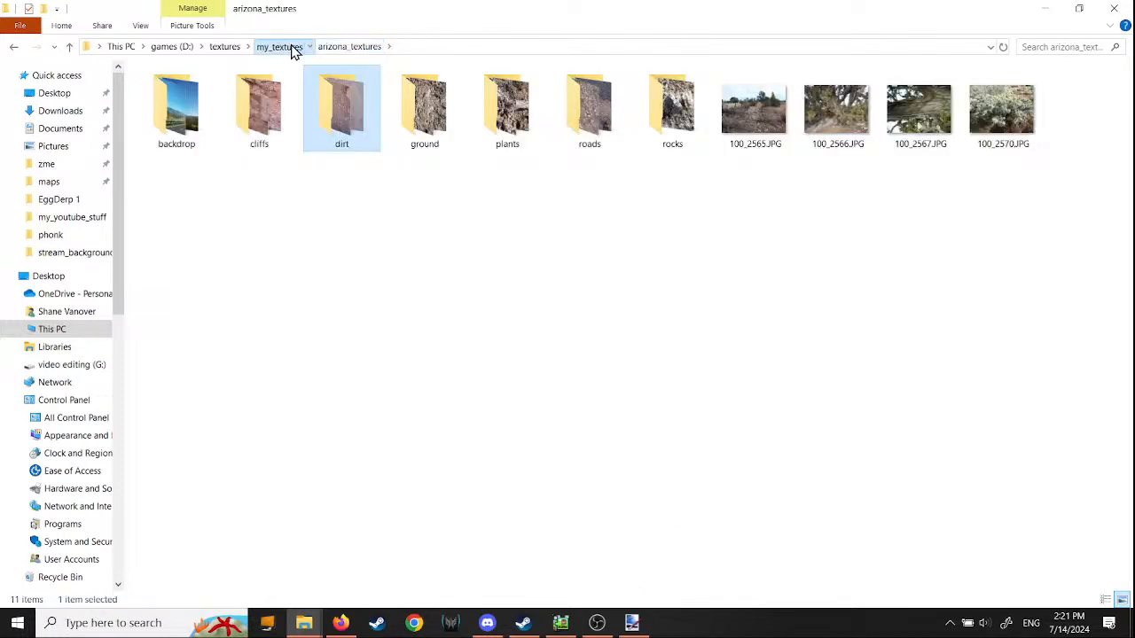
click(290, 46)
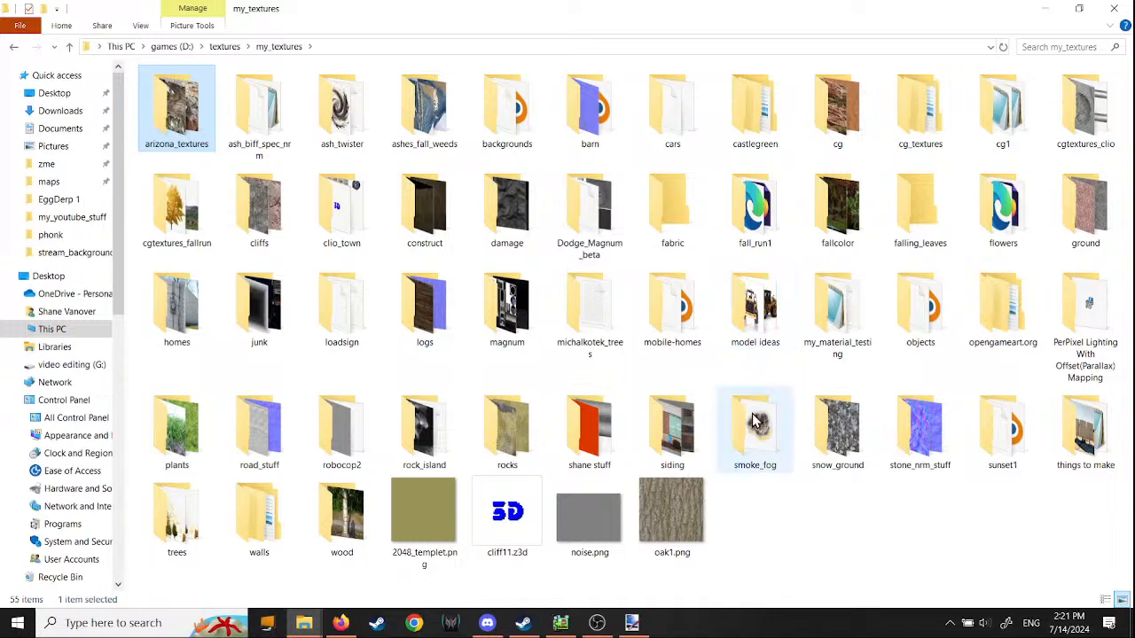
double_click(340, 229)
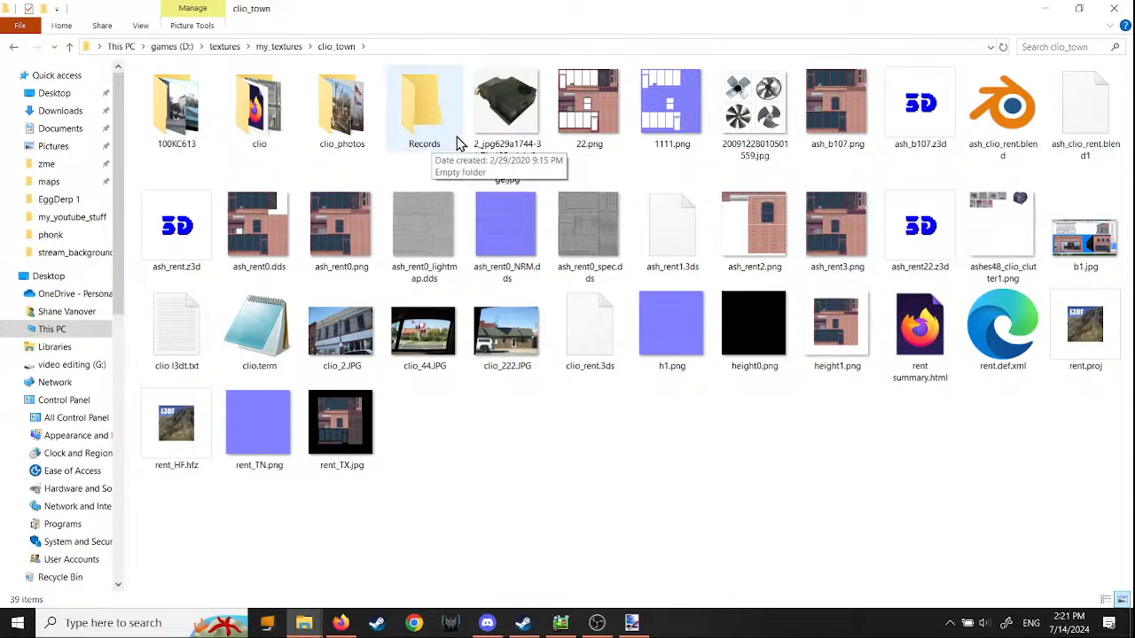
double_click(259, 106)
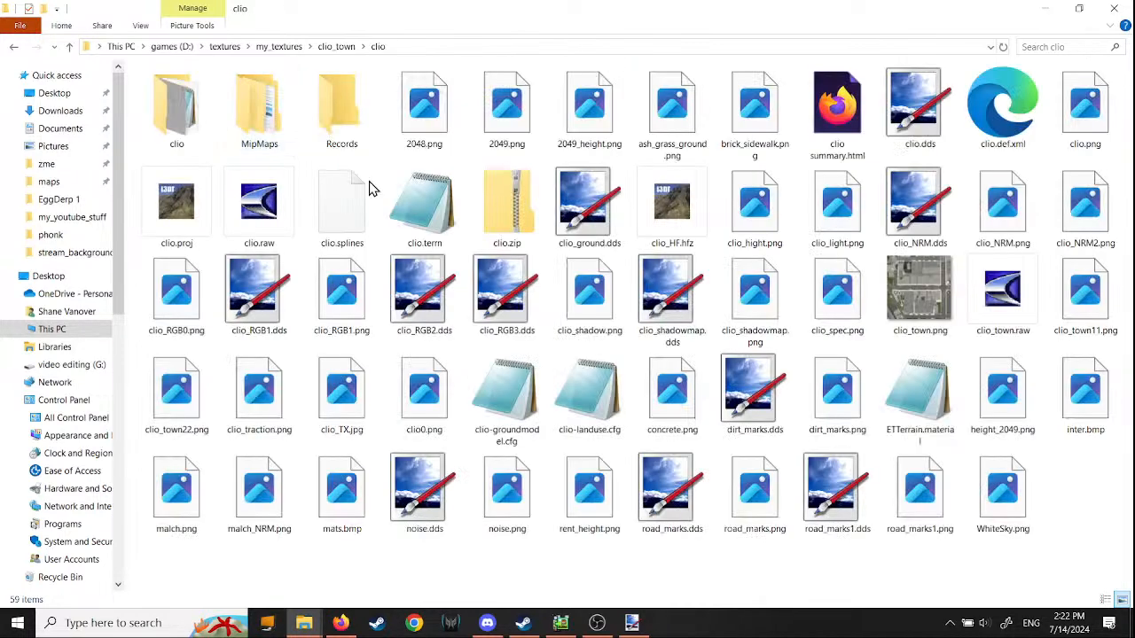
click(441, 108)
double_click(441, 109)
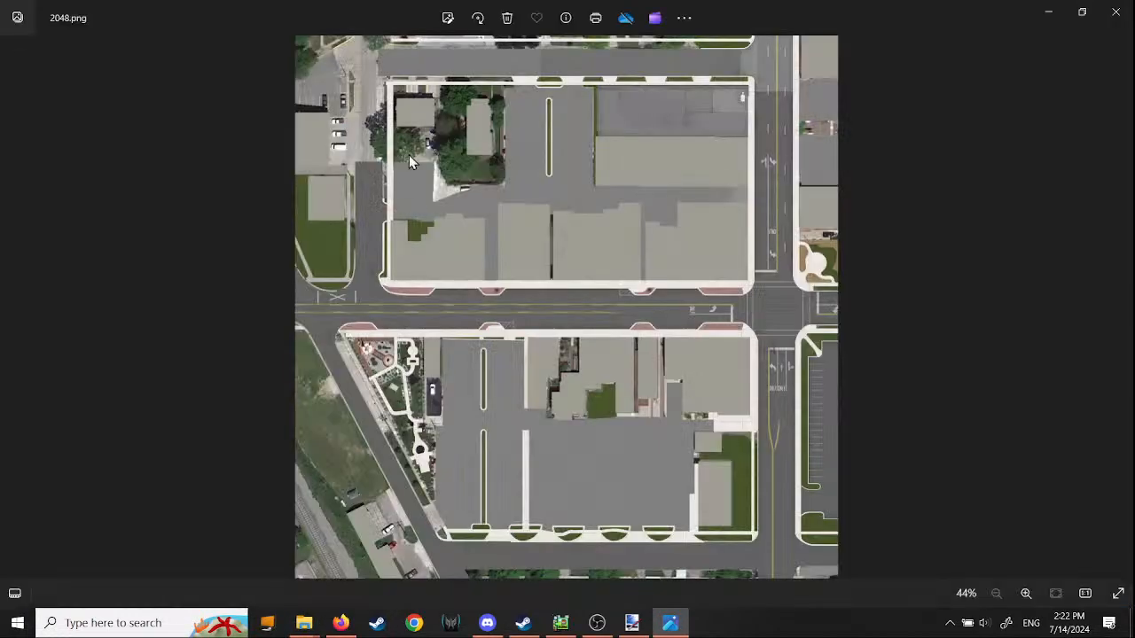
Step: Examine the main street's lane markings, sidewalks, brick curb areas and intersection in 2048.png up close
scroll(534, 321, up, 8)
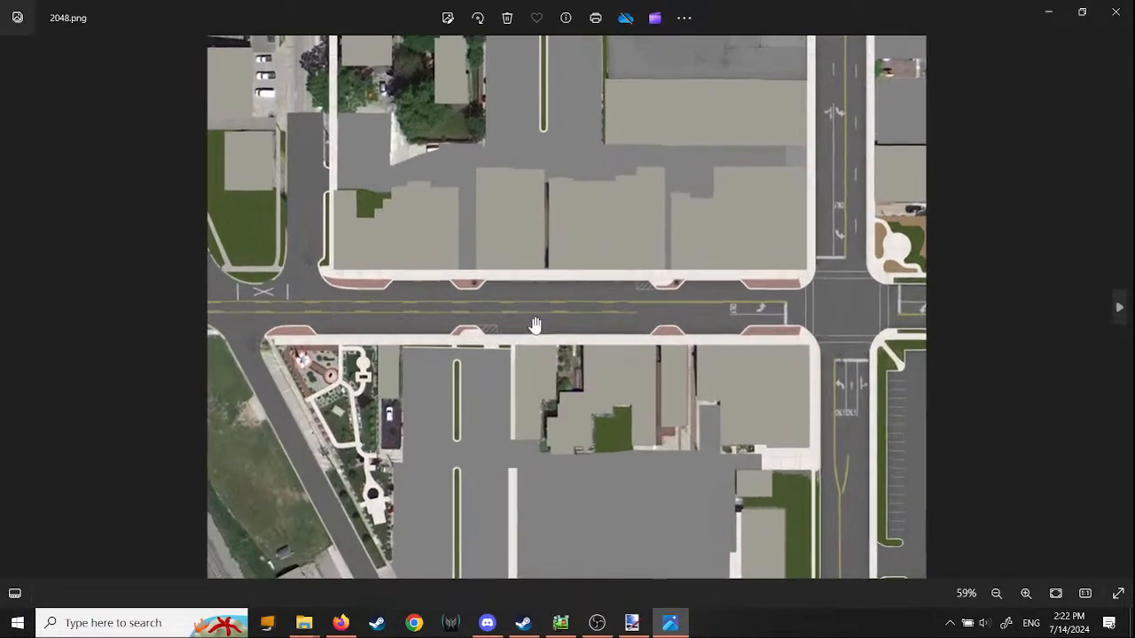
scroll(541, 312, up, 1)
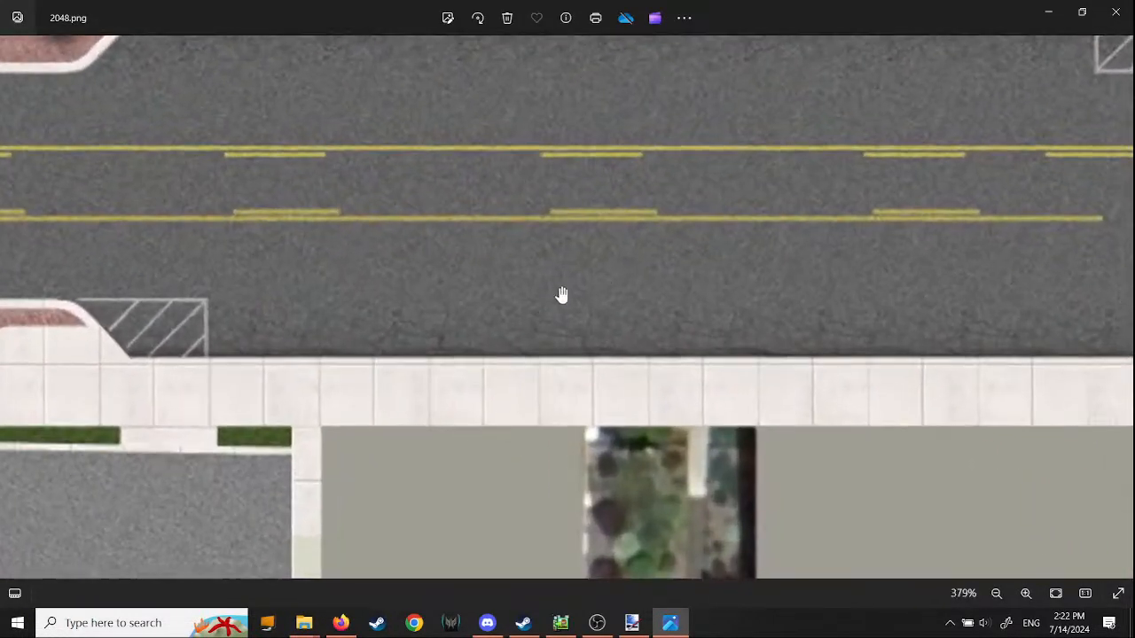
drag(586, 306, 302, 428)
drag(1055, 383, 407, 337)
drag(1122, 301, 674, 304)
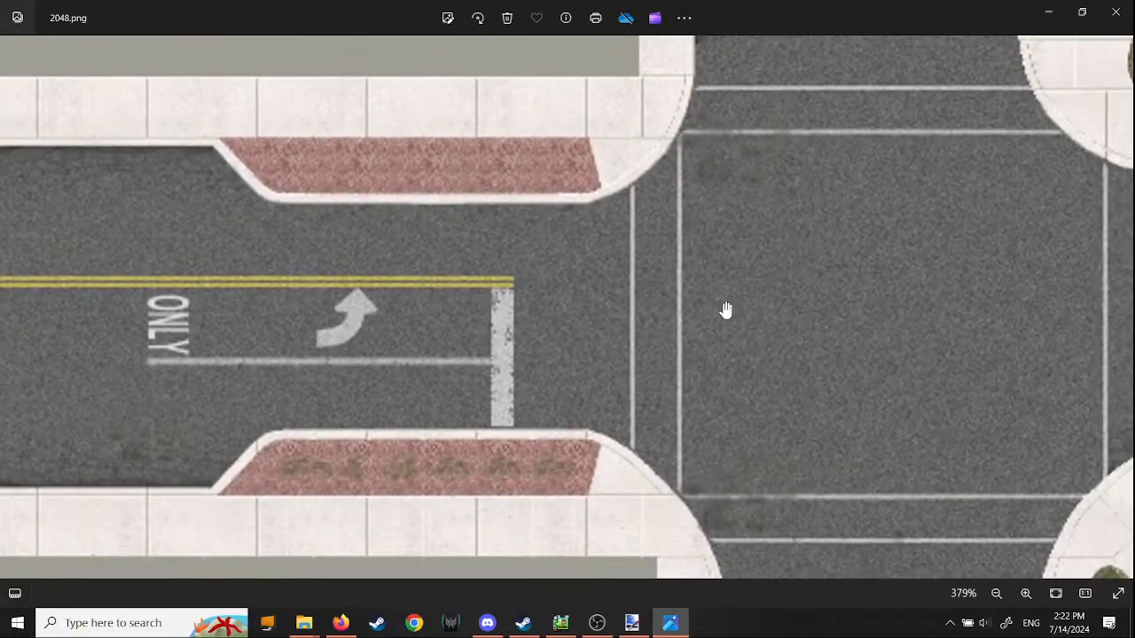
drag(585, 145, 660, 332)
drag(740, 193, 628, 331)
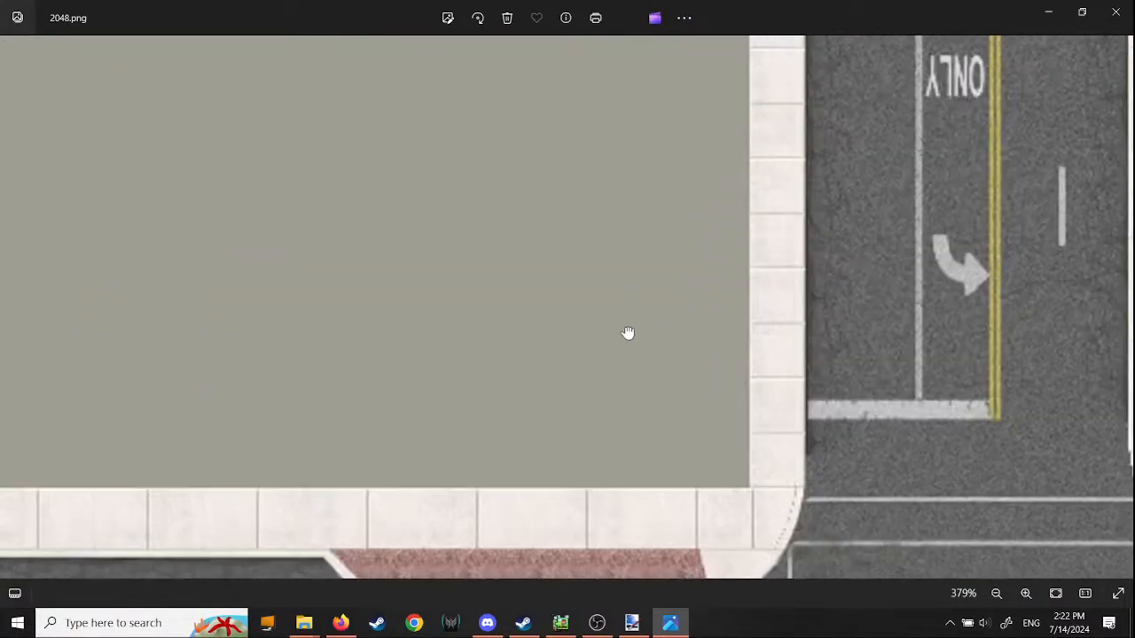
scroll(637, 318, down, 5)
scroll(640, 319, down, 2)
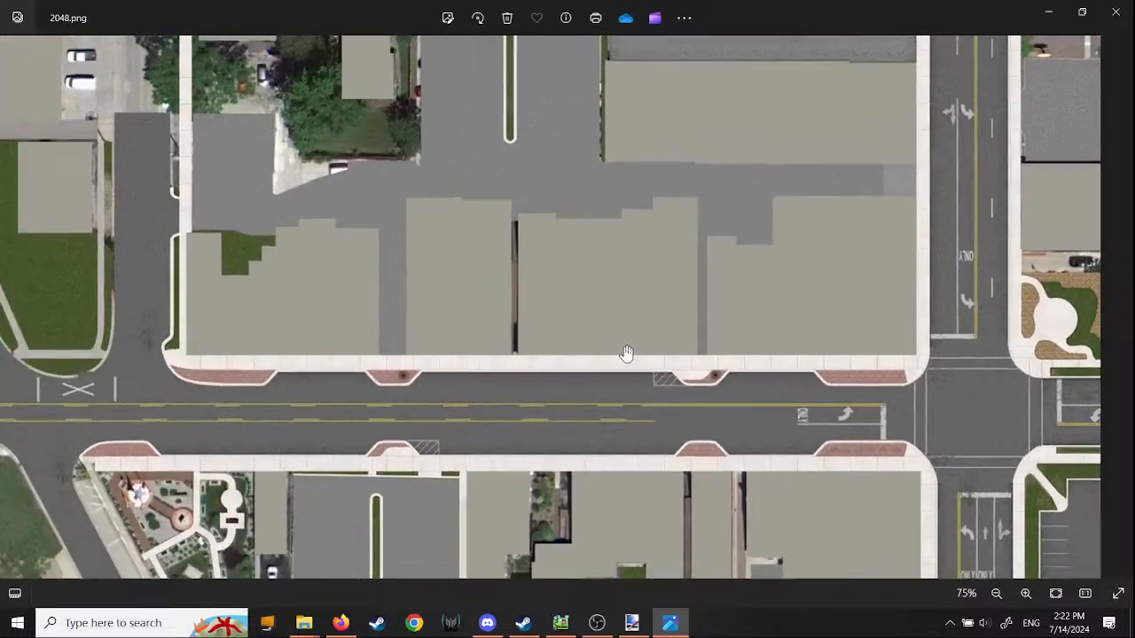
Step: Examine the tree-covered lots, parking areas and building blocks on both sides of the street in 2048.png, and close the image
drag(372, 217, 462, 327)
scroll(359, 226, up, 4)
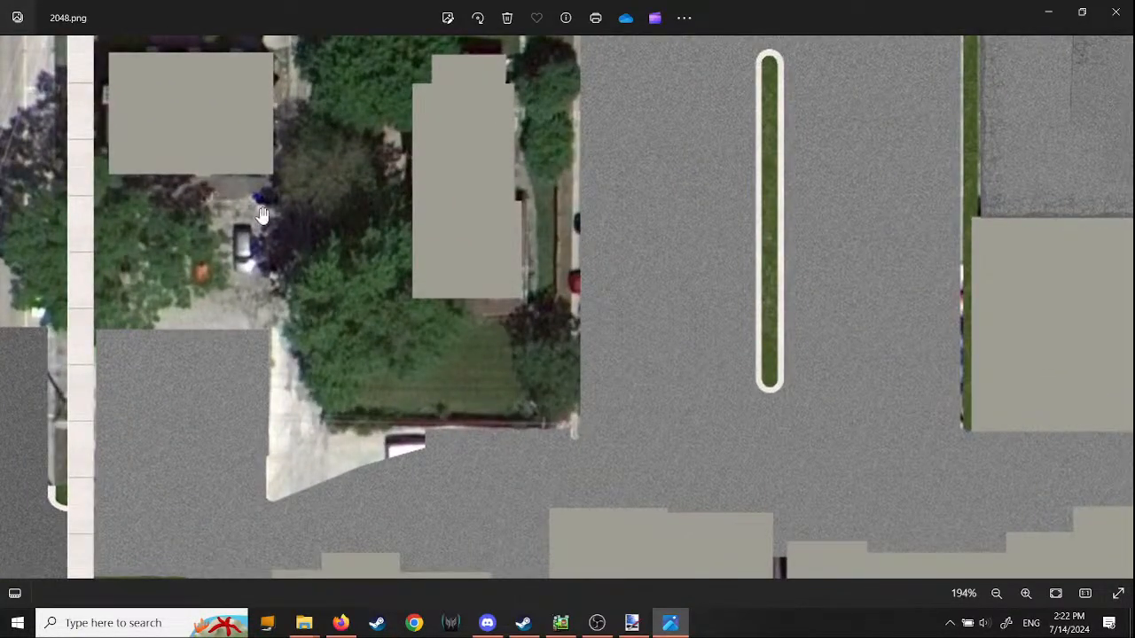
drag(263, 214, 790, 329)
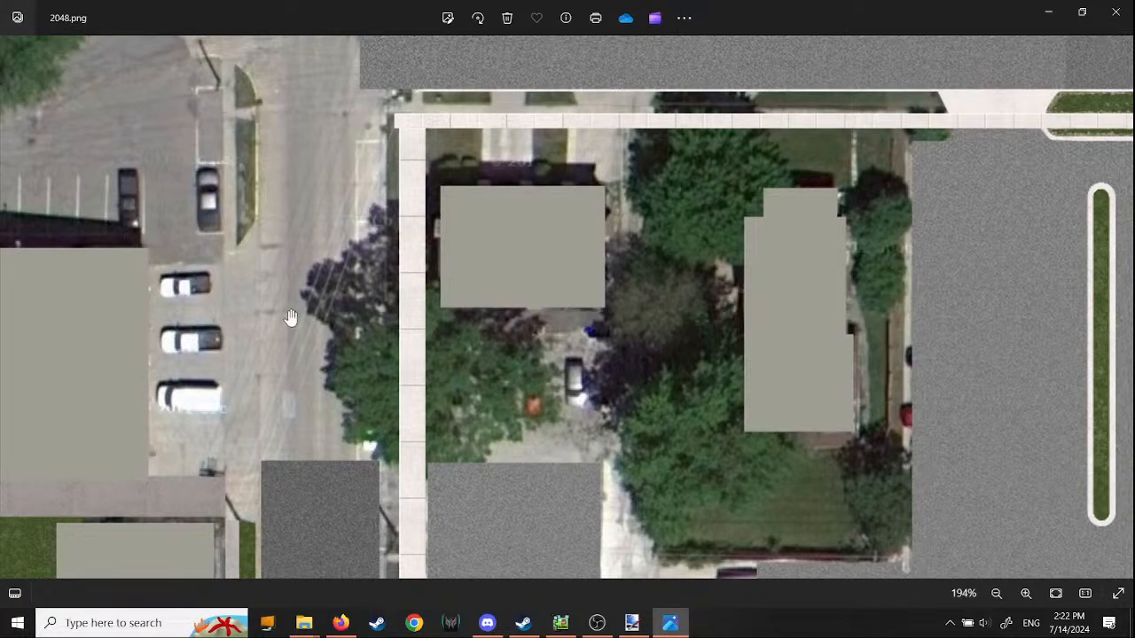
scroll(361, 323, down, 8)
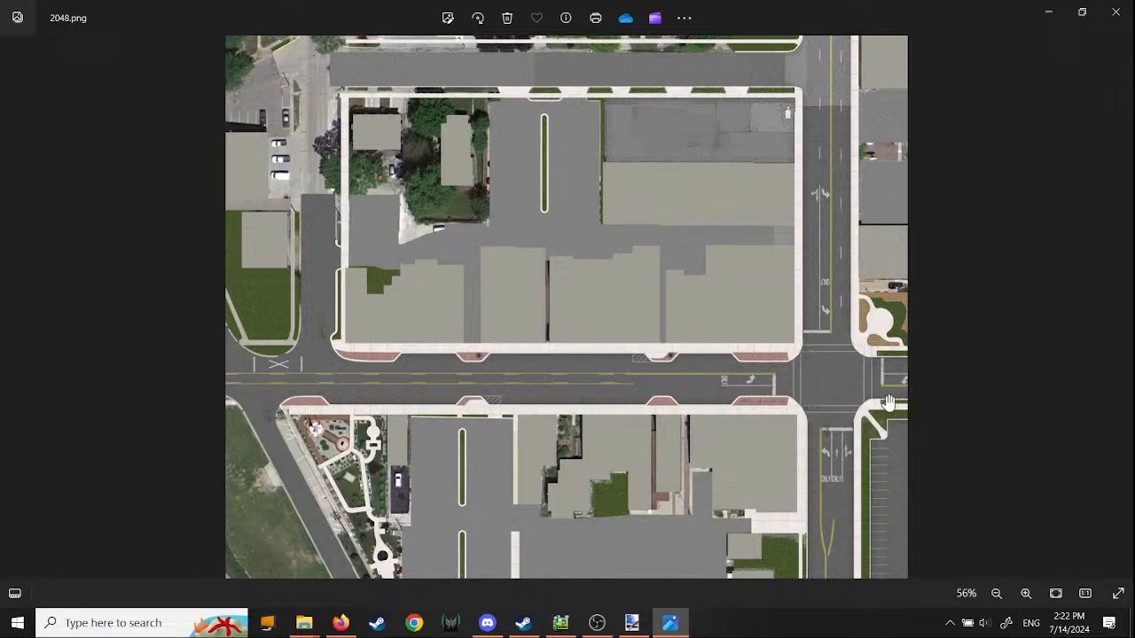
drag(696, 371, 627, 227)
scroll(792, 426, up, 6)
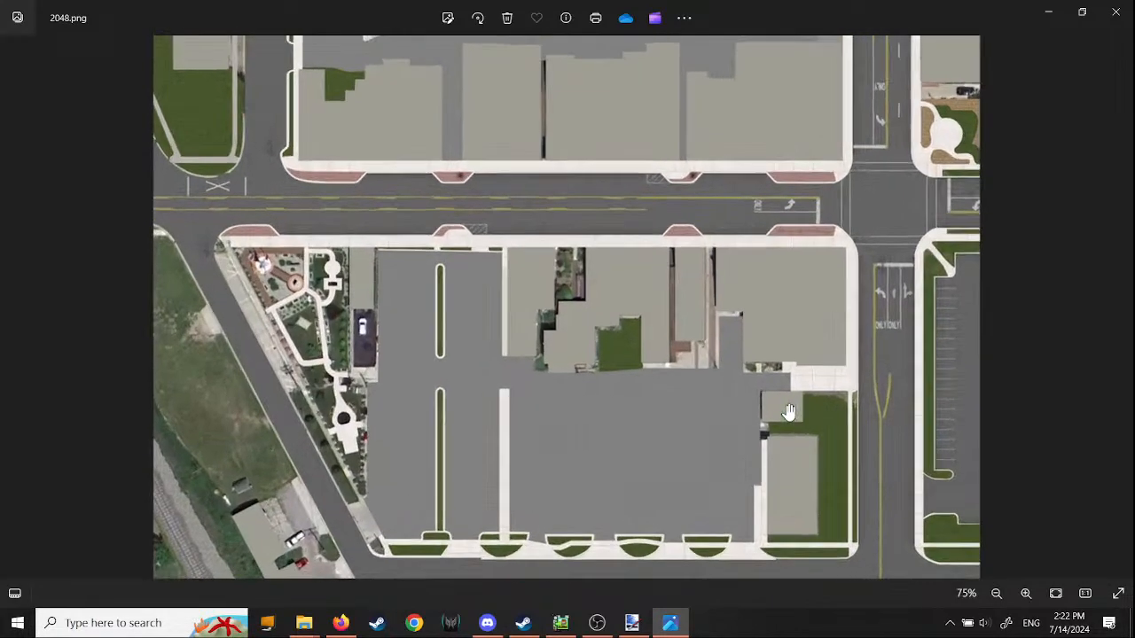
scroll(798, 393, down, 2)
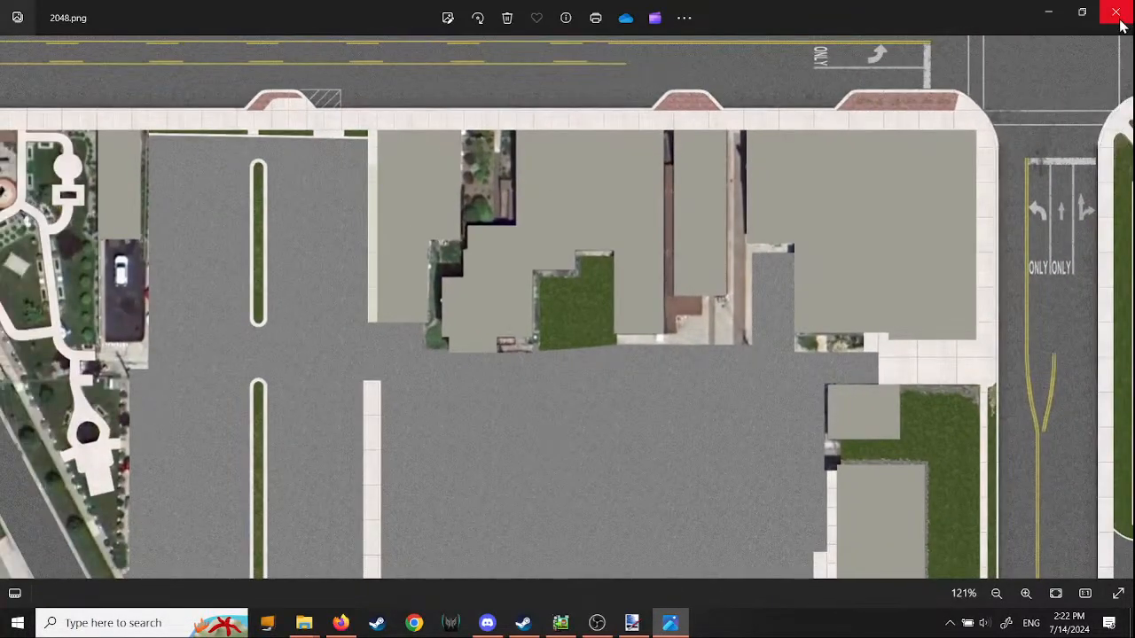
click(1115, 15)
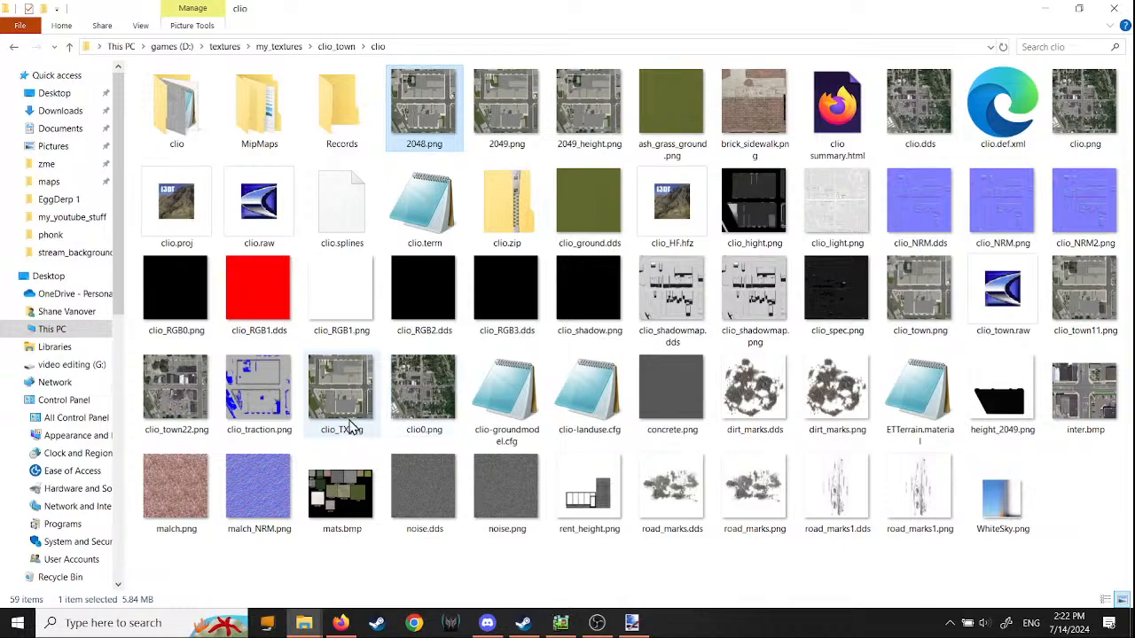
Step: View the aerial photo clio_town22.png, examining the rooftops and intersection up close, and close it
click(186, 406)
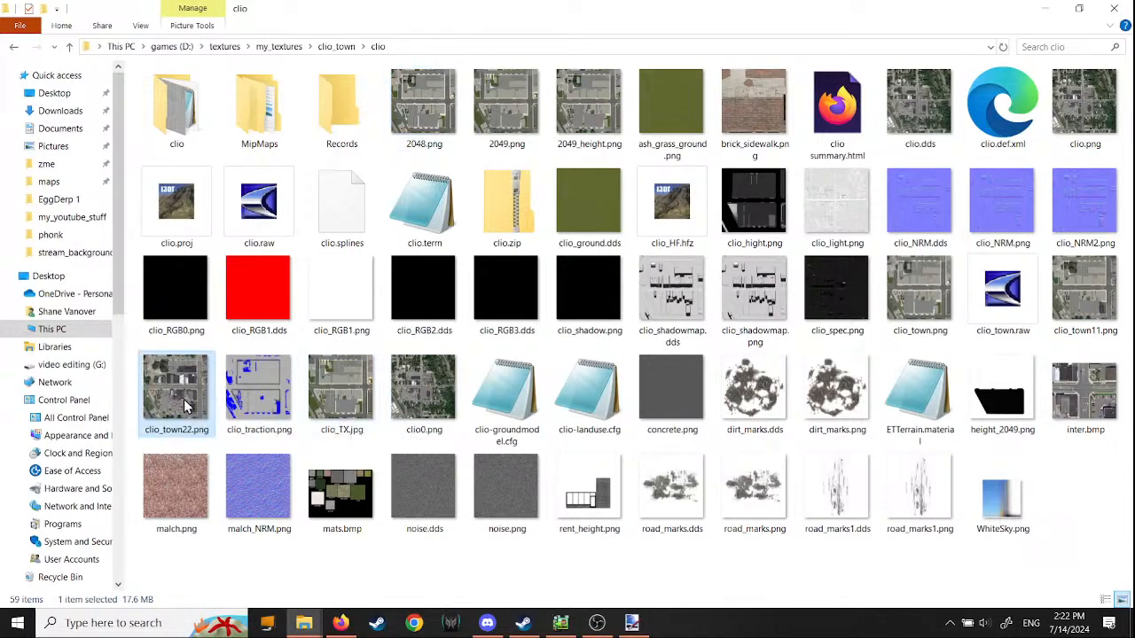
double_click(186, 406)
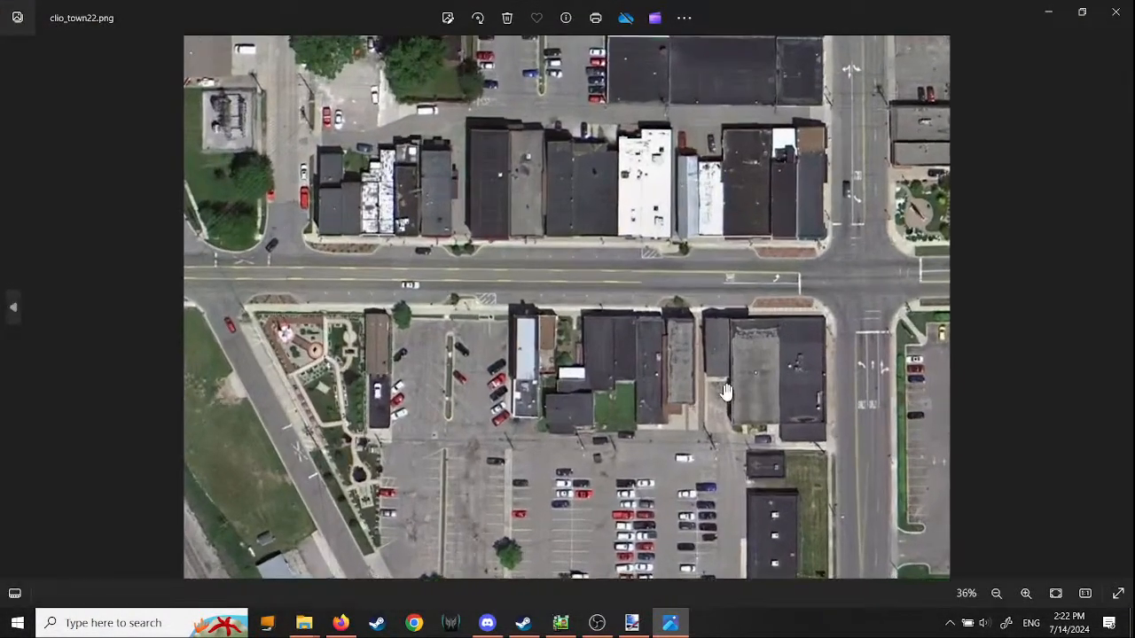
scroll(727, 392, up, 4)
drag(898, 396, 497, 462)
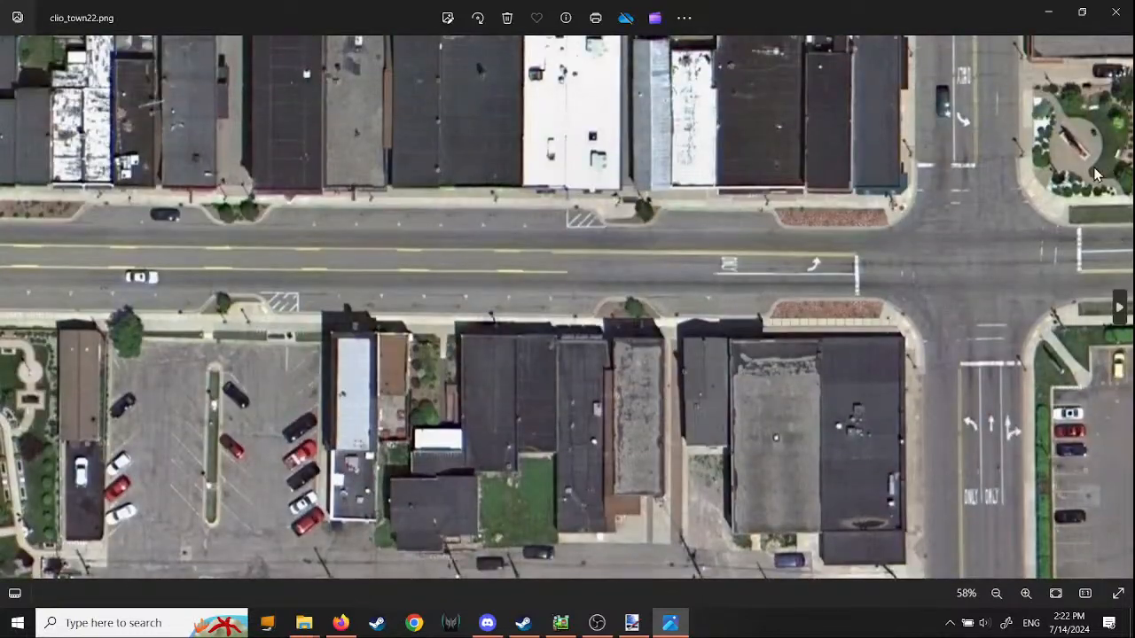
click(1116, 12)
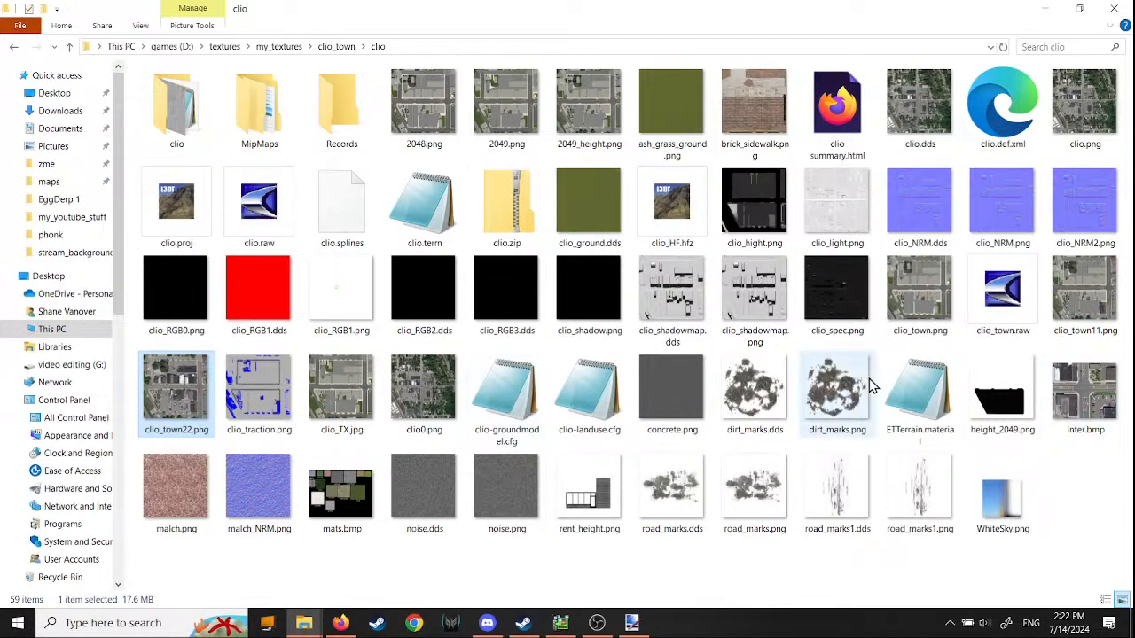
Step: View clio_town.png and then 2048.png again to compare the repainted town maps, closing each image
double_click(938, 306)
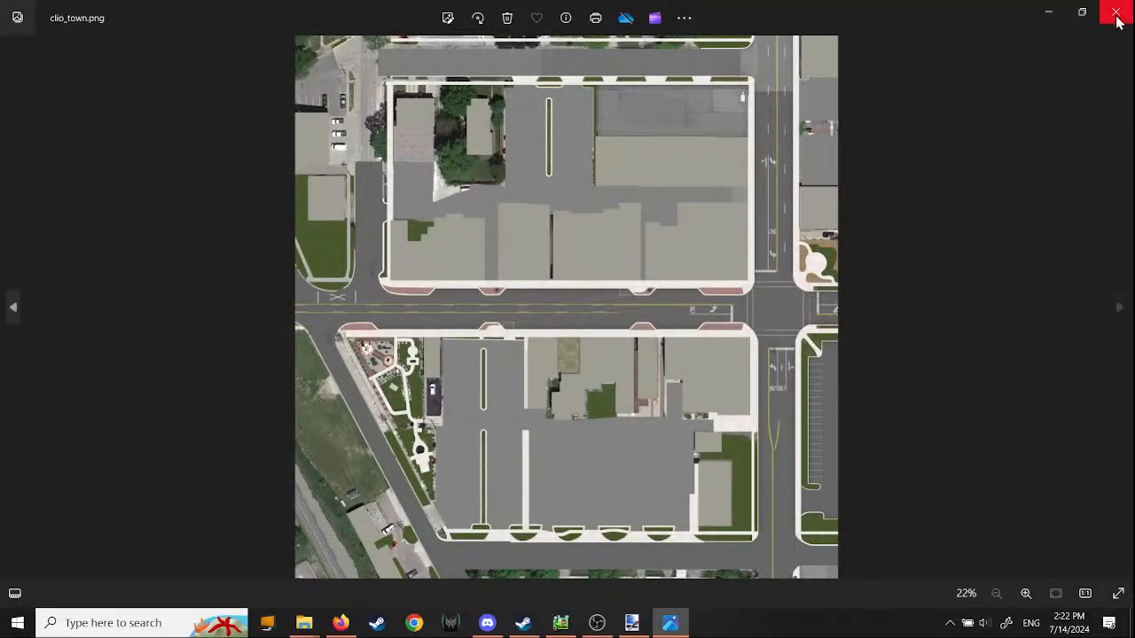
click(1115, 13)
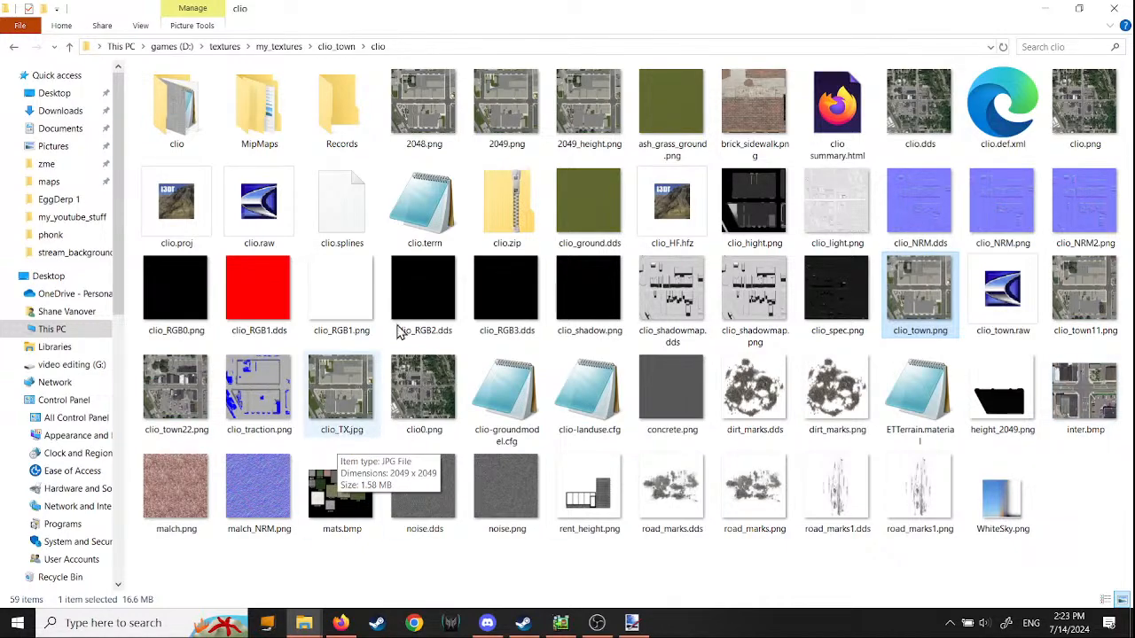
double_click(446, 127)
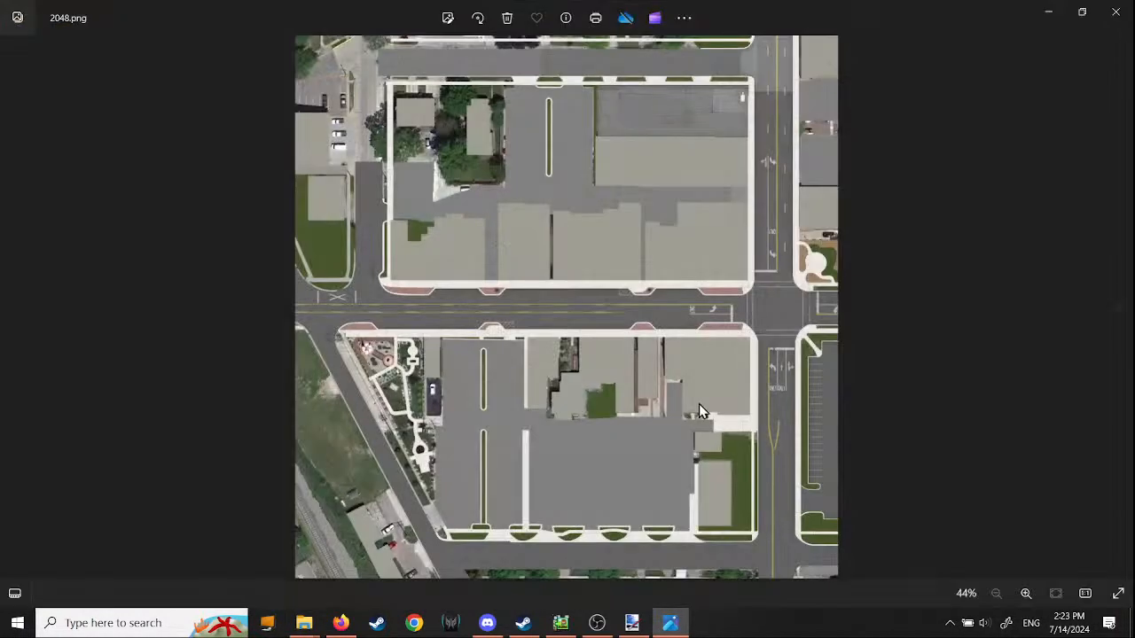
scroll(545, 364, up, 5)
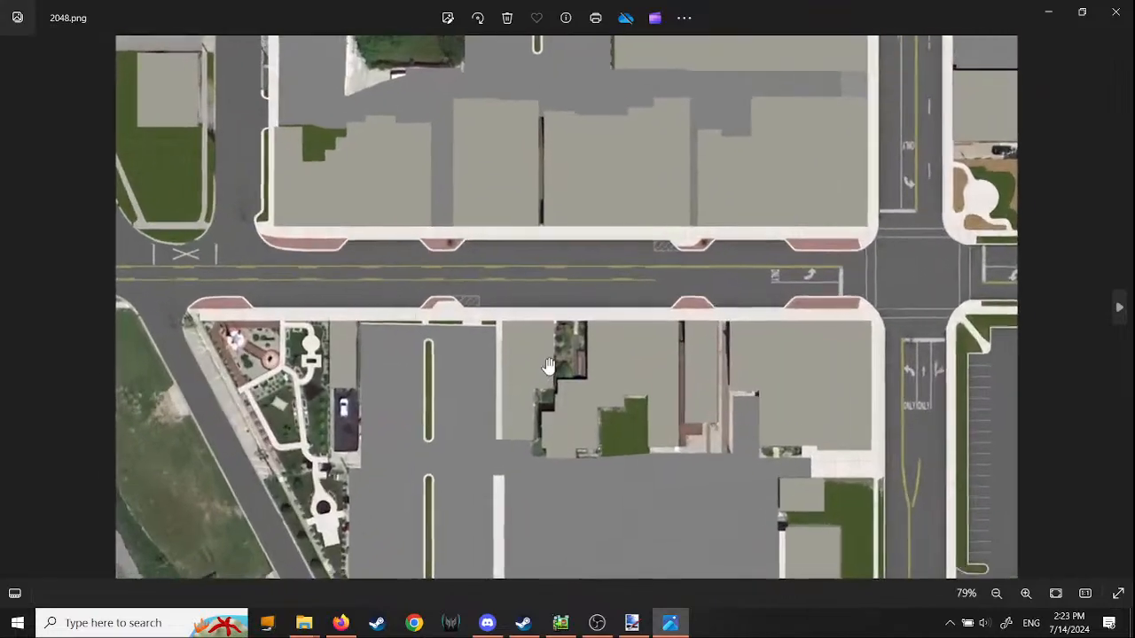
scroll(546, 364, down, 4)
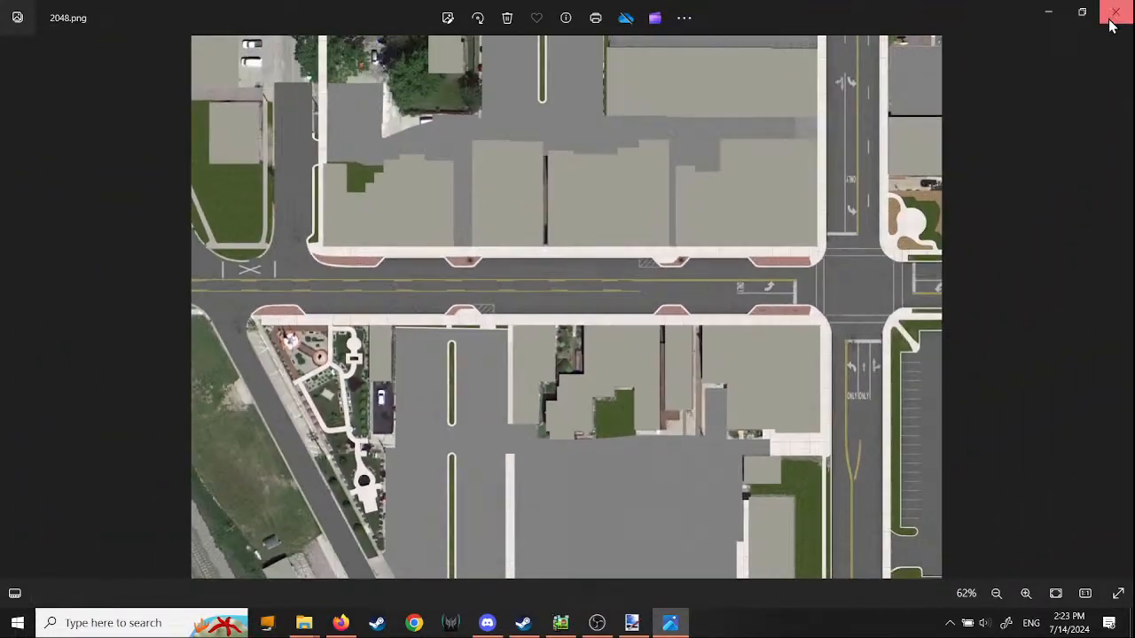
click(1110, 19)
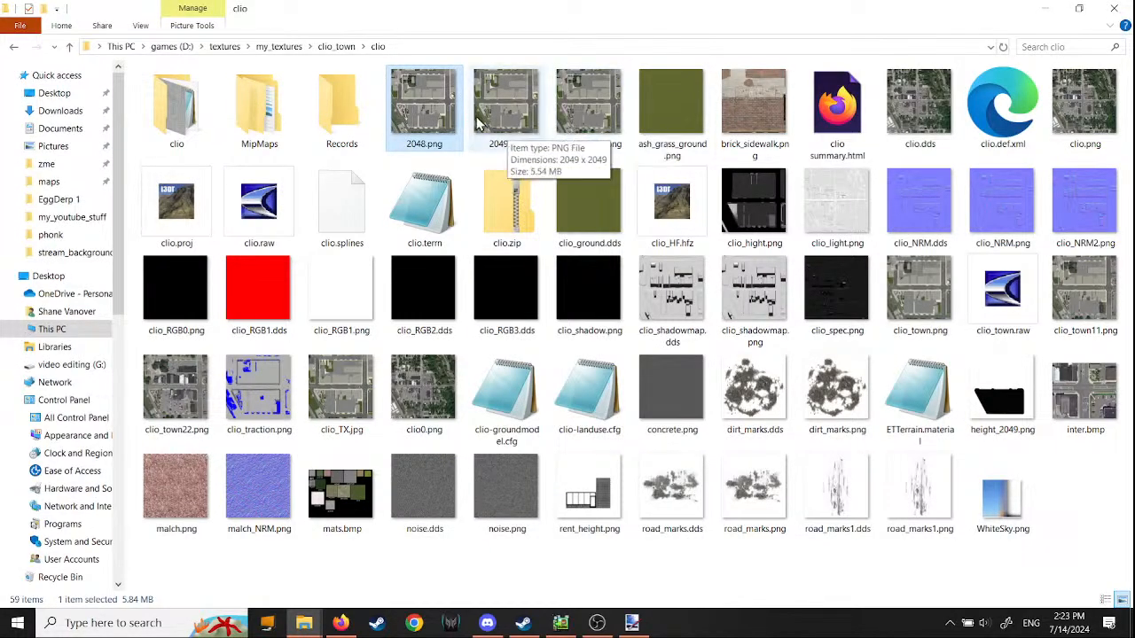
Step: Open 2049.png and examine the repainted parking lots, park and building blocks south of the main street up close
click(502, 130)
double_click(501, 129)
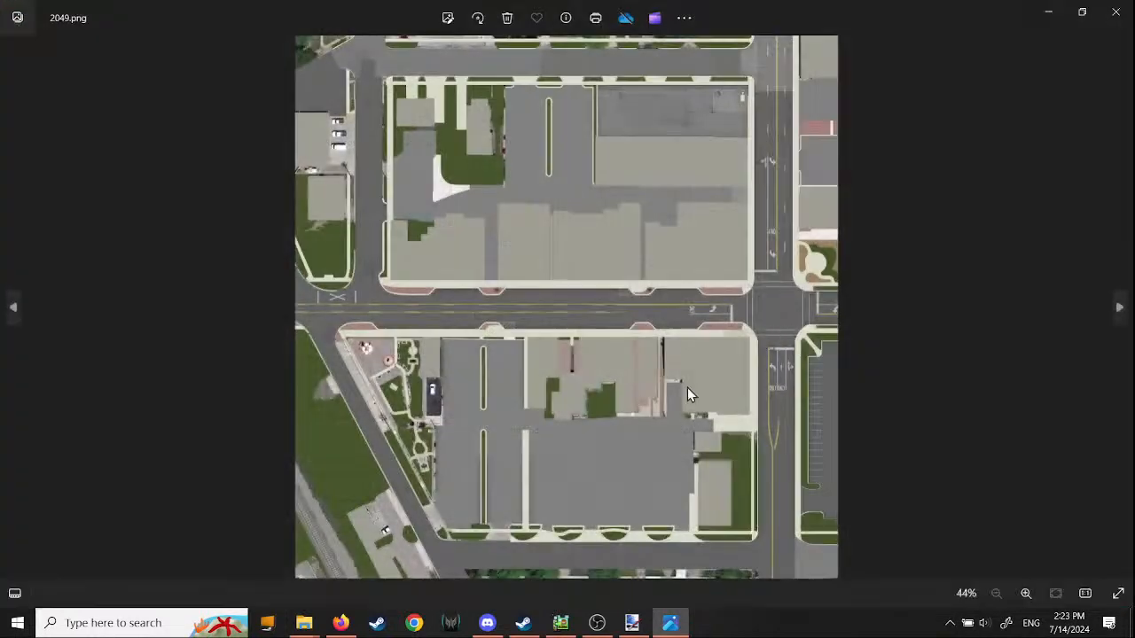
scroll(470, 441, up, 5)
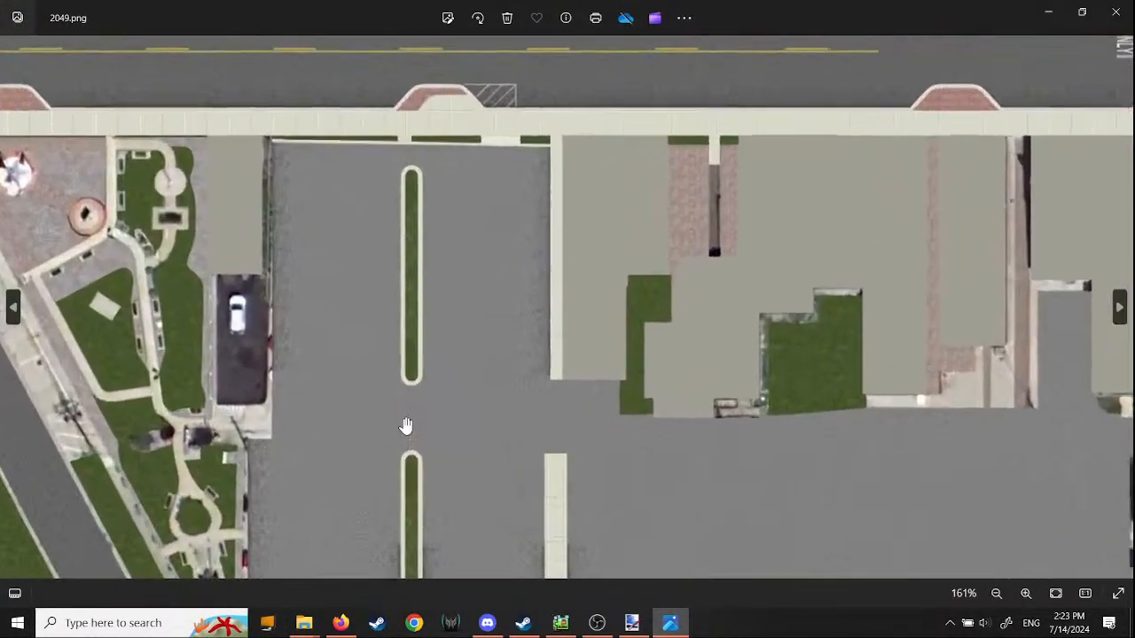
drag(359, 361, 855, 201)
drag(425, 446, 524, 156)
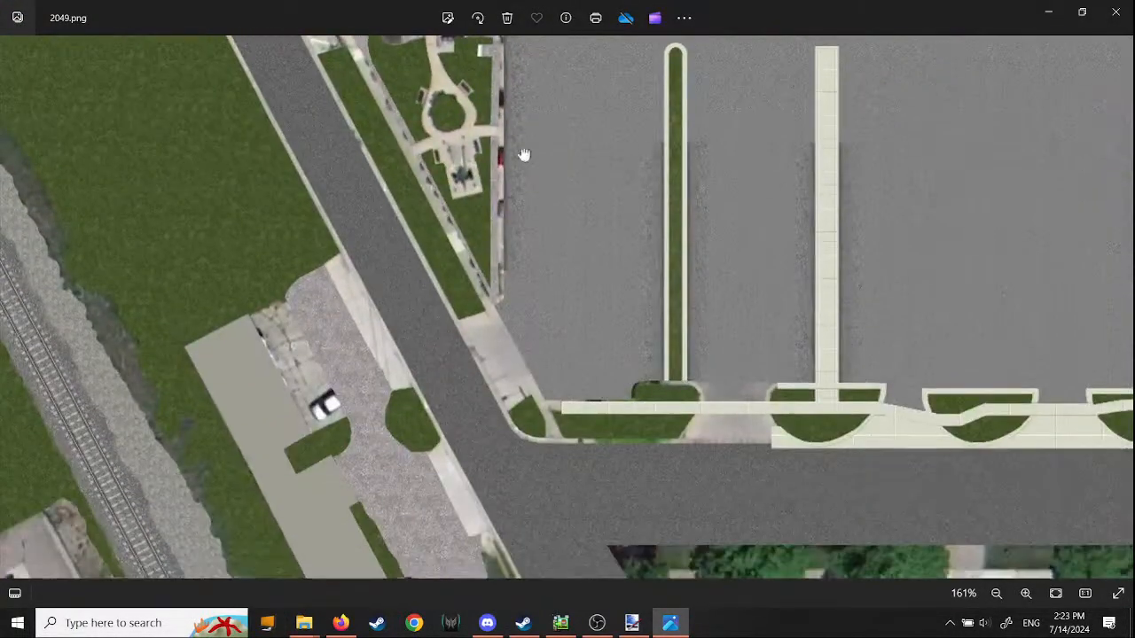
Step: Examine the diagonal street, grass lots and northern building blocks in 2049.png, and close the image
drag(710, 173, 771, 536)
drag(477, 78, 626, 471)
drag(354, 50, 524, 421)
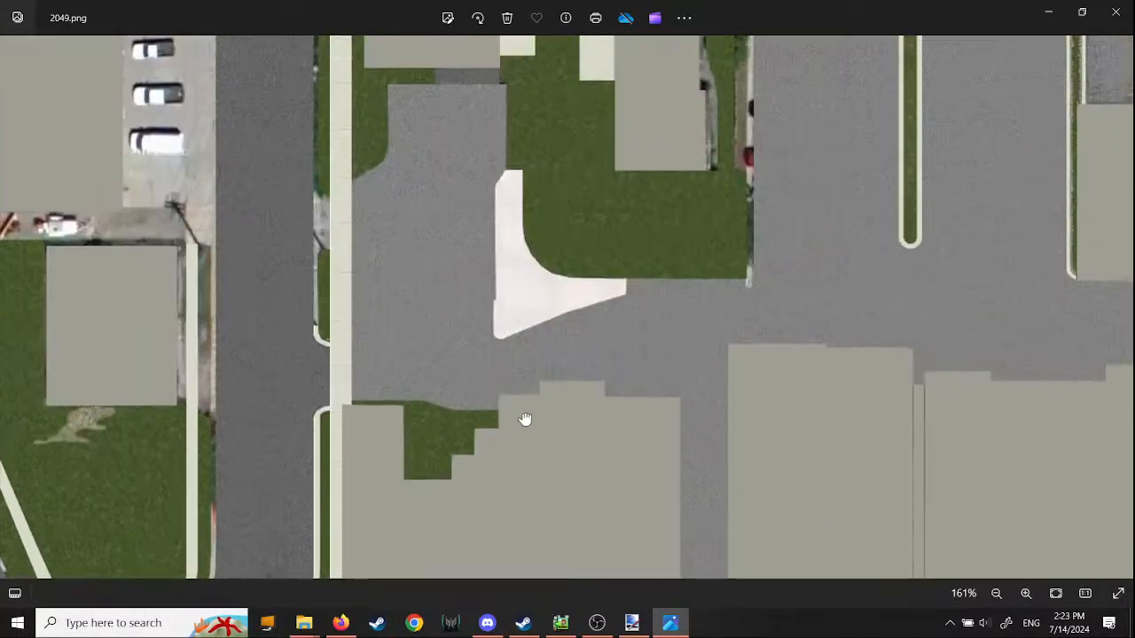
drag(444, 324, 550, 223)
drag(384, 209, 542, 550)
drag(608, 422, 618, 373)
click(1114, 13)
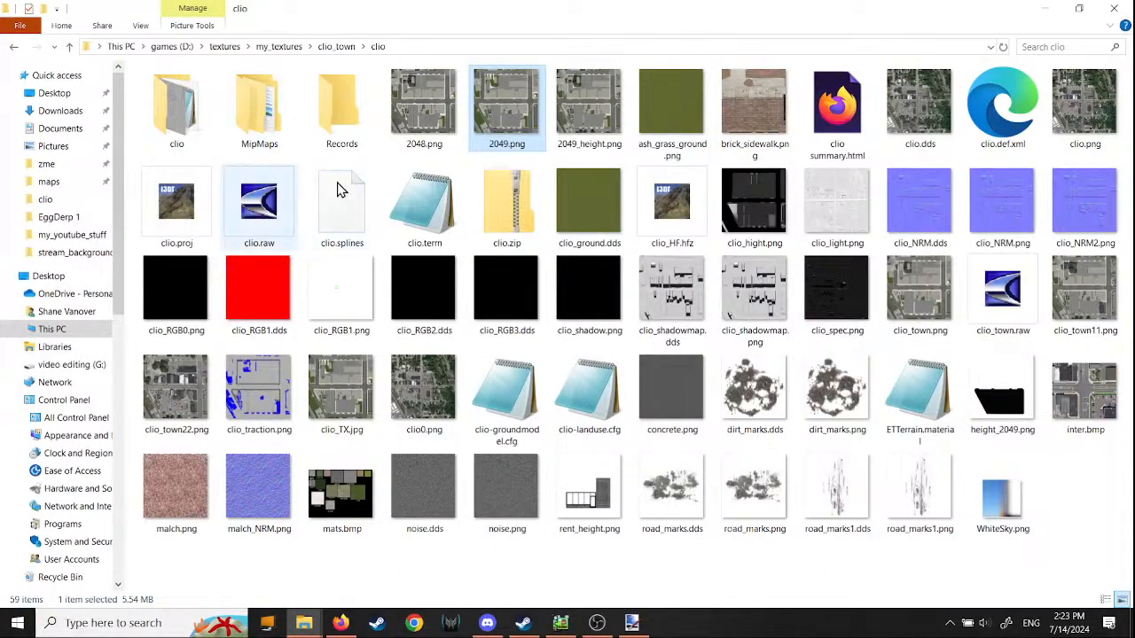
Step: View ash_grass_ground.png, examining the grass texture up close, and close it
click(699, 117)
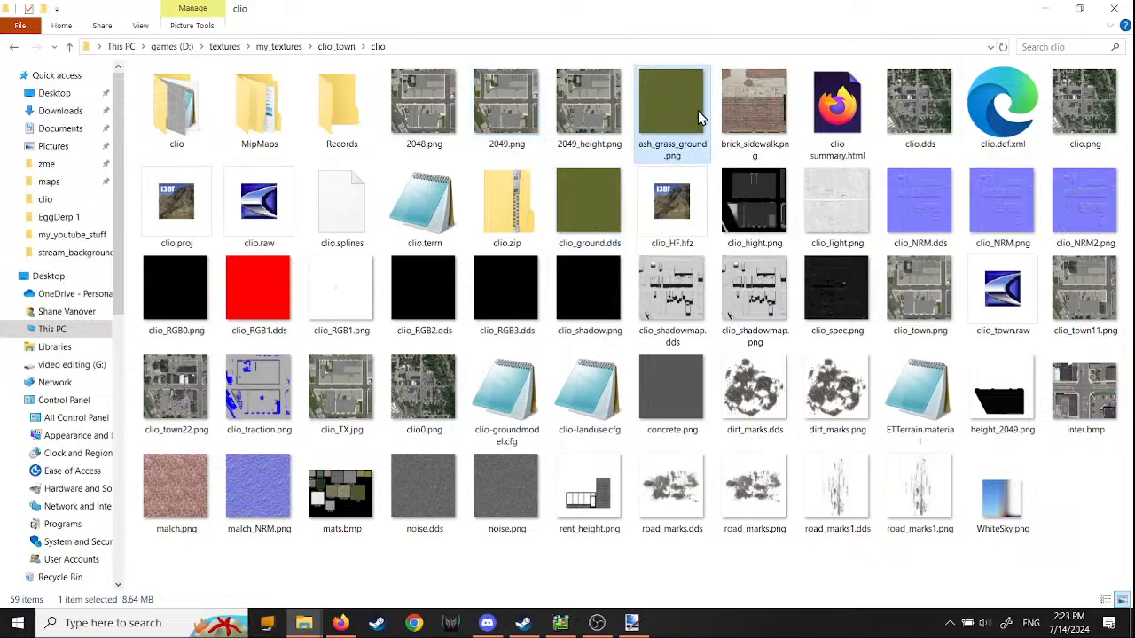
double_click(678, 131)
scroll(681, 352, up, 5)
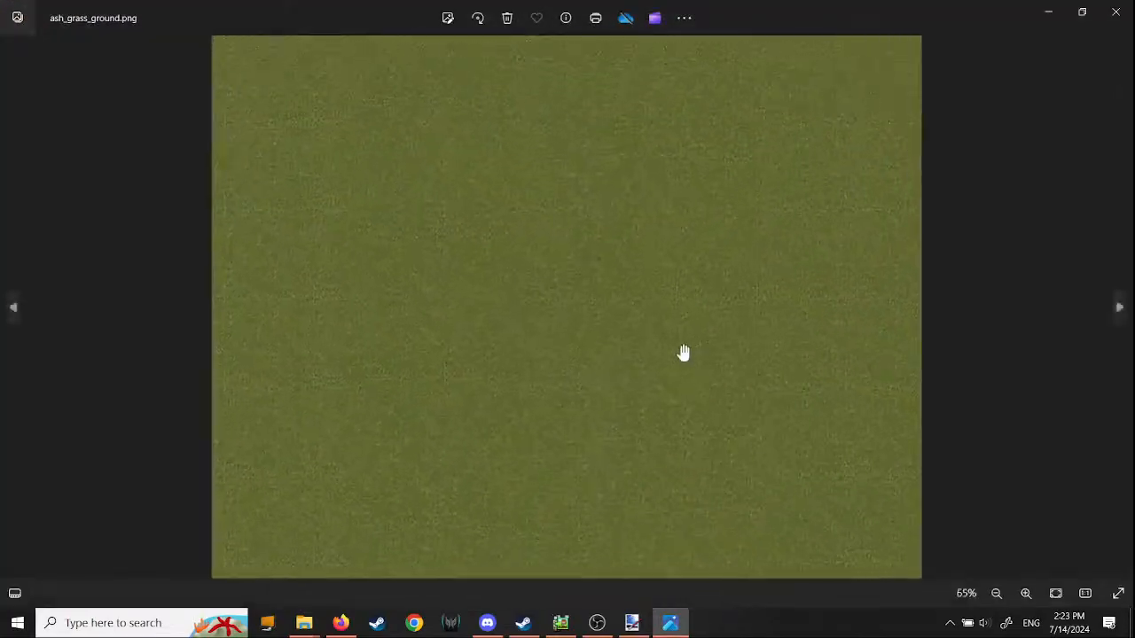
scroll(671, 319, up, 3)
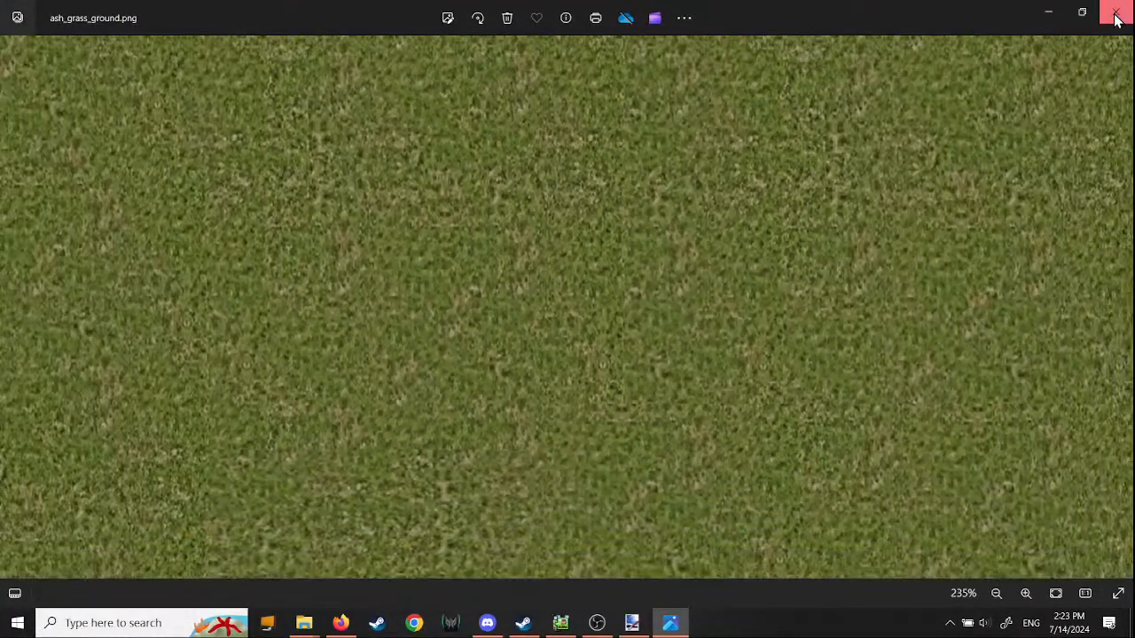
click(1116, 20)
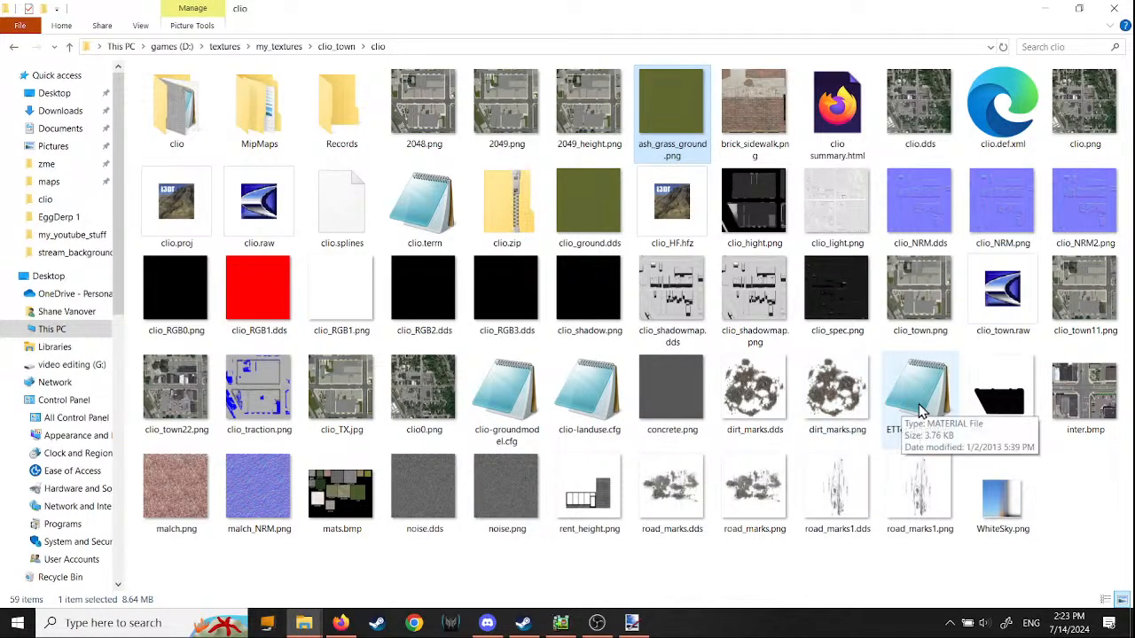
Step: Open ash_rent0_NRM.dds from the clio_town folder in paint.net, examine its brick and window normal map, and close it
click(340, 48)
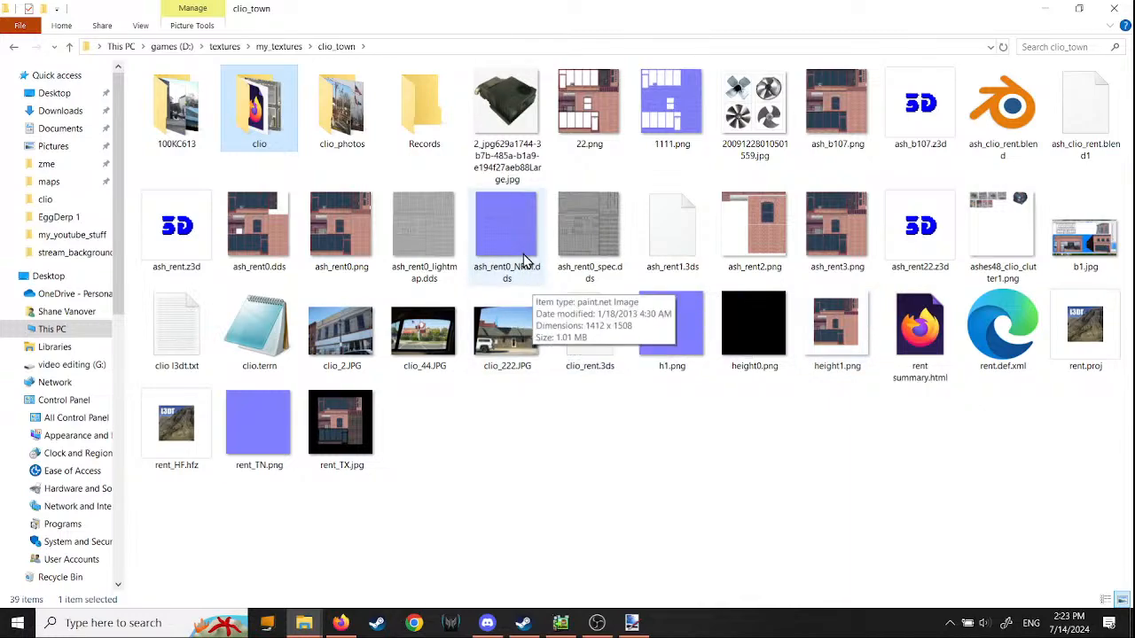
double_click(530, 257)
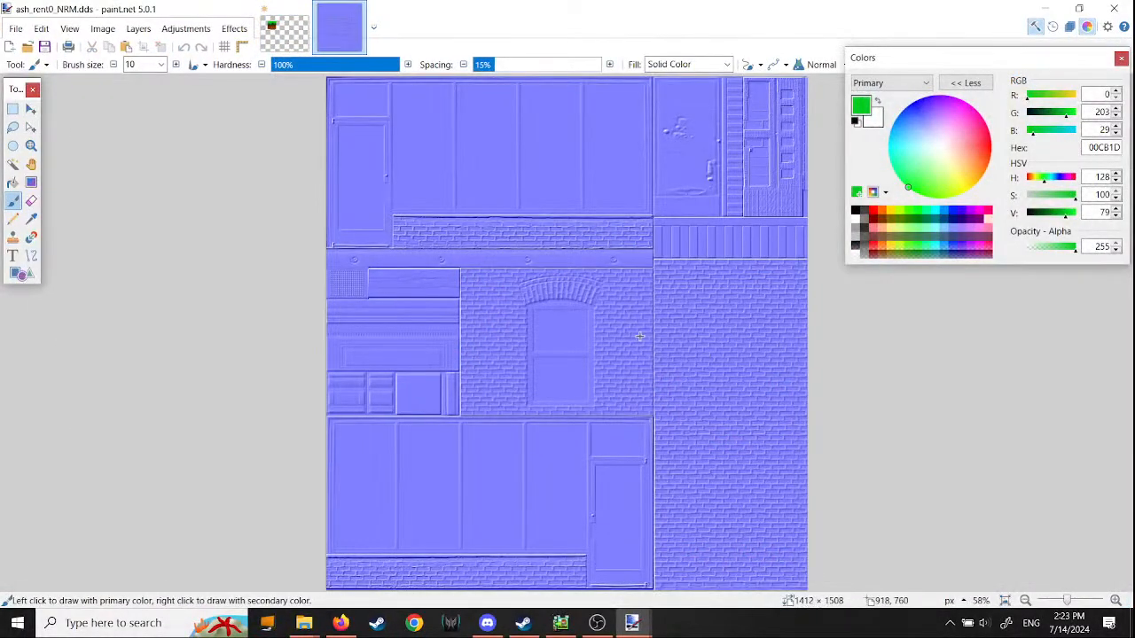
ctrl+scroll(673, 361, up, 3)
ctrl+scroll(641, 324, down, 2)
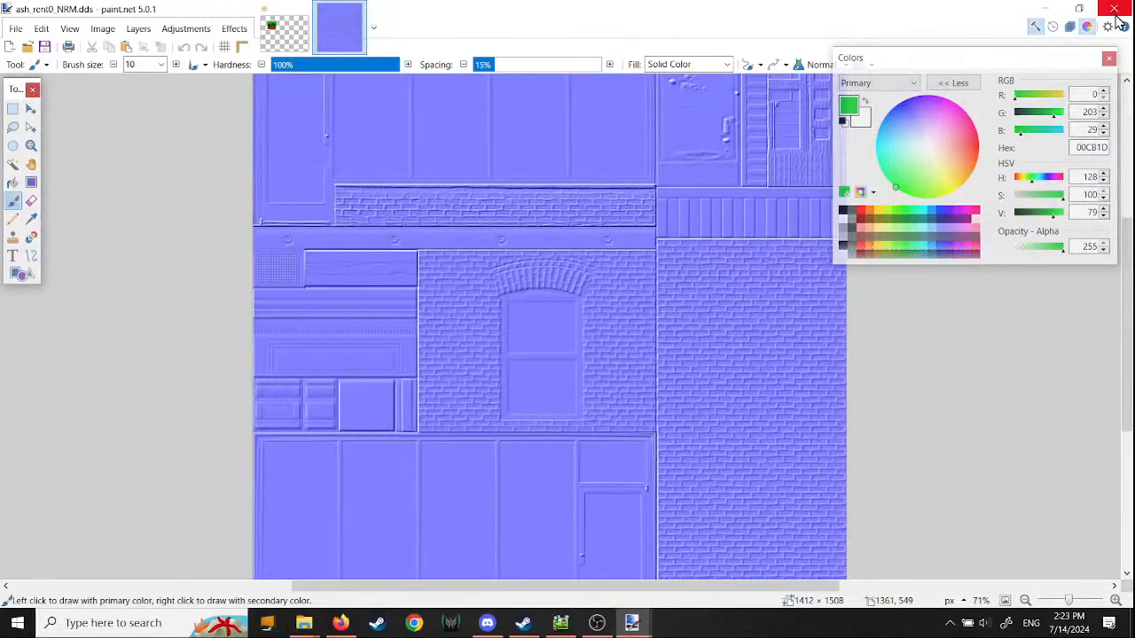
click(357, 10)
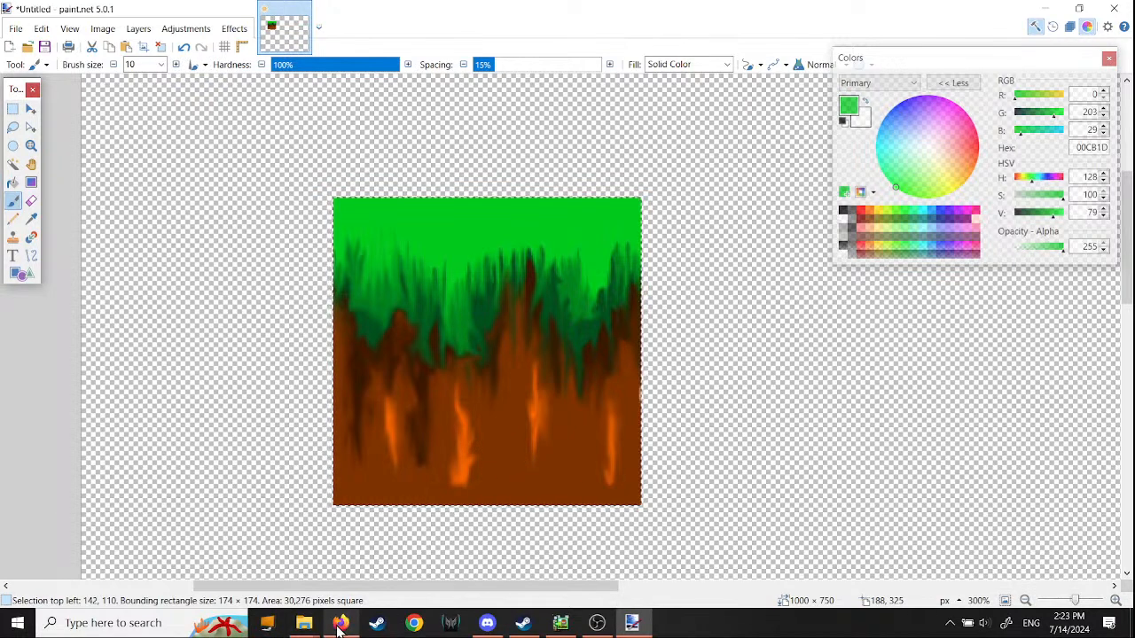
Step: Return to File Explorer, view 2048_templet.png from the my_textures folder up close, and close it
mouse_move(304, 624)
click(377, 577)
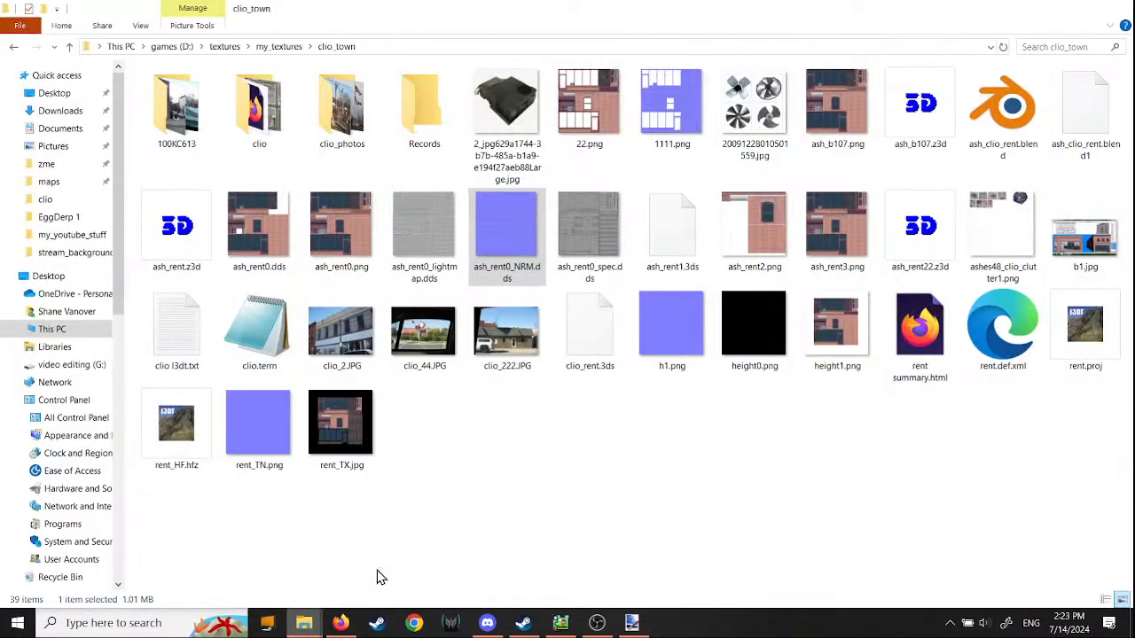
click(333, 48)
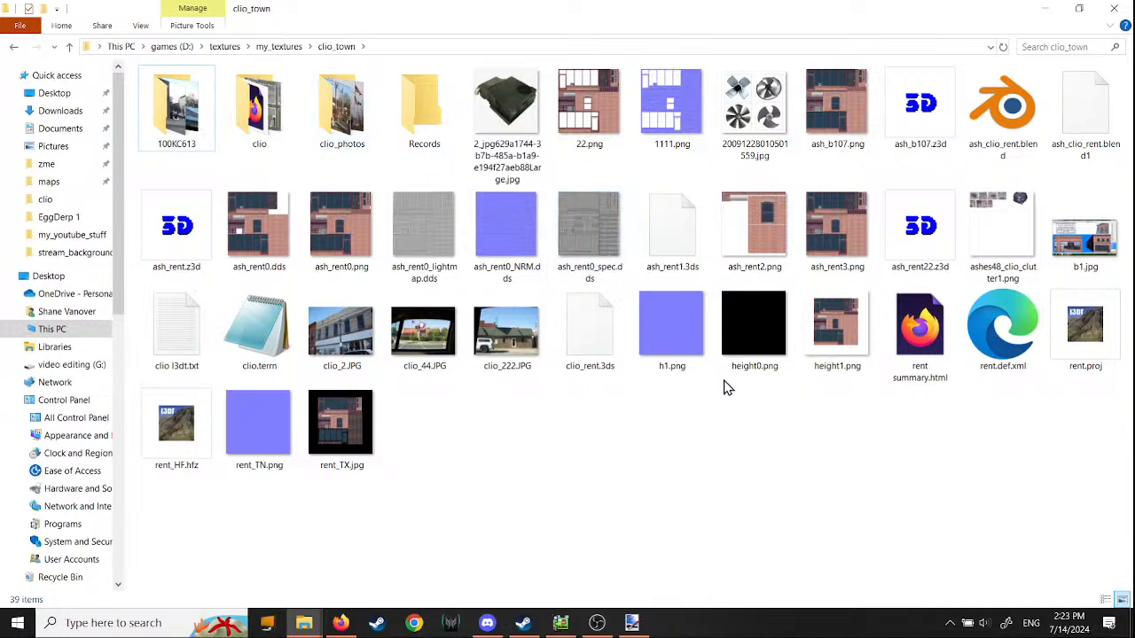
click(286, 48)
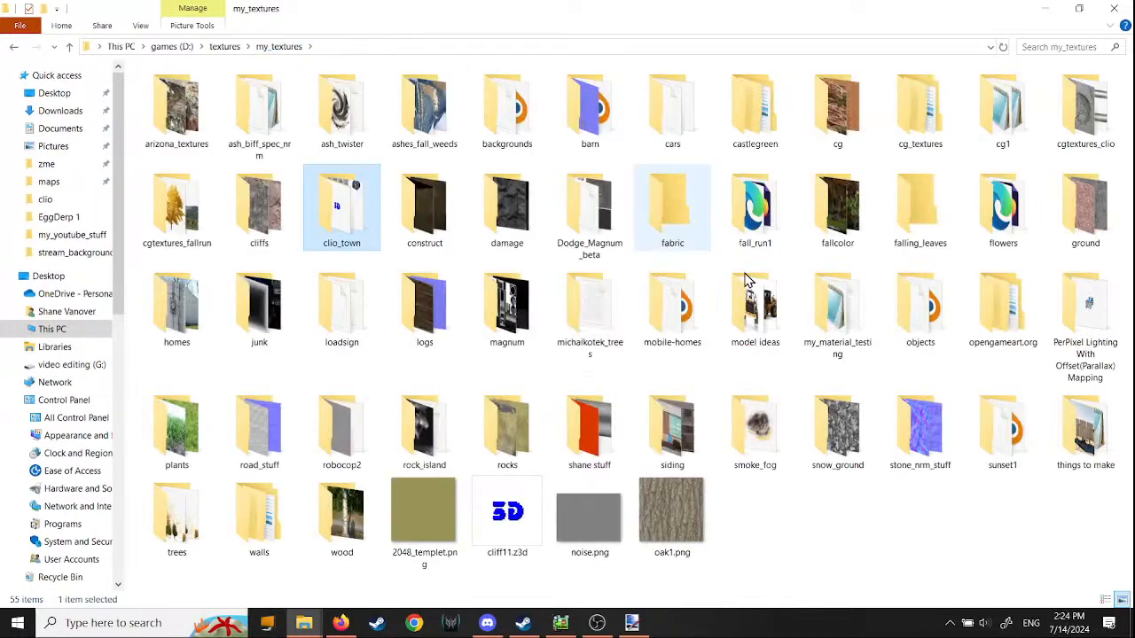
double_click(436, 524)
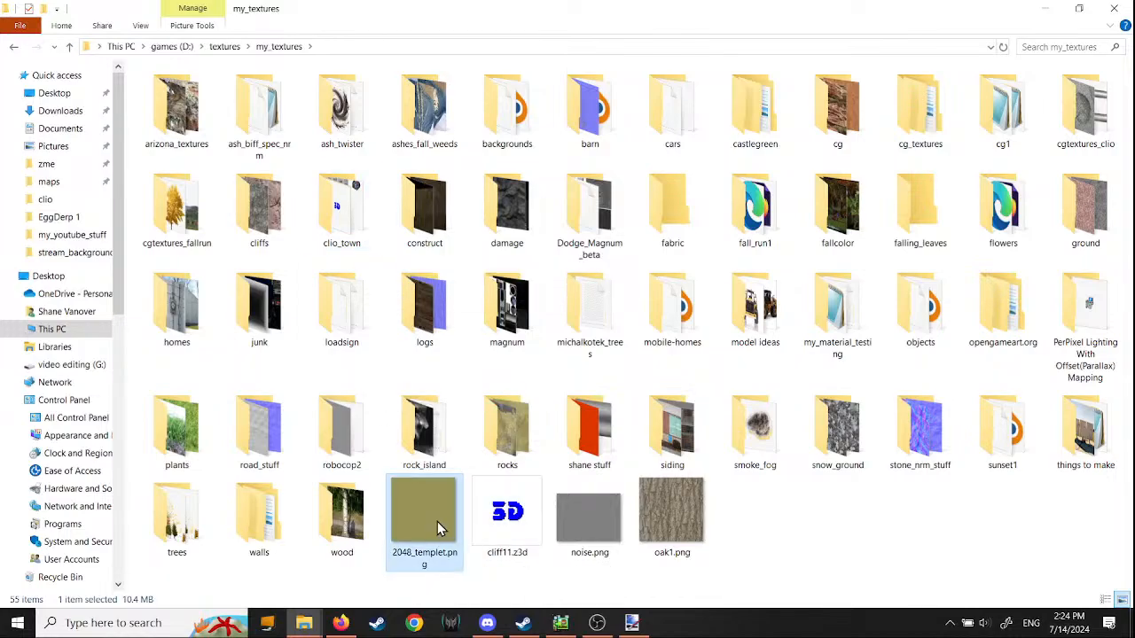
scroll(671, 355, up, 8)
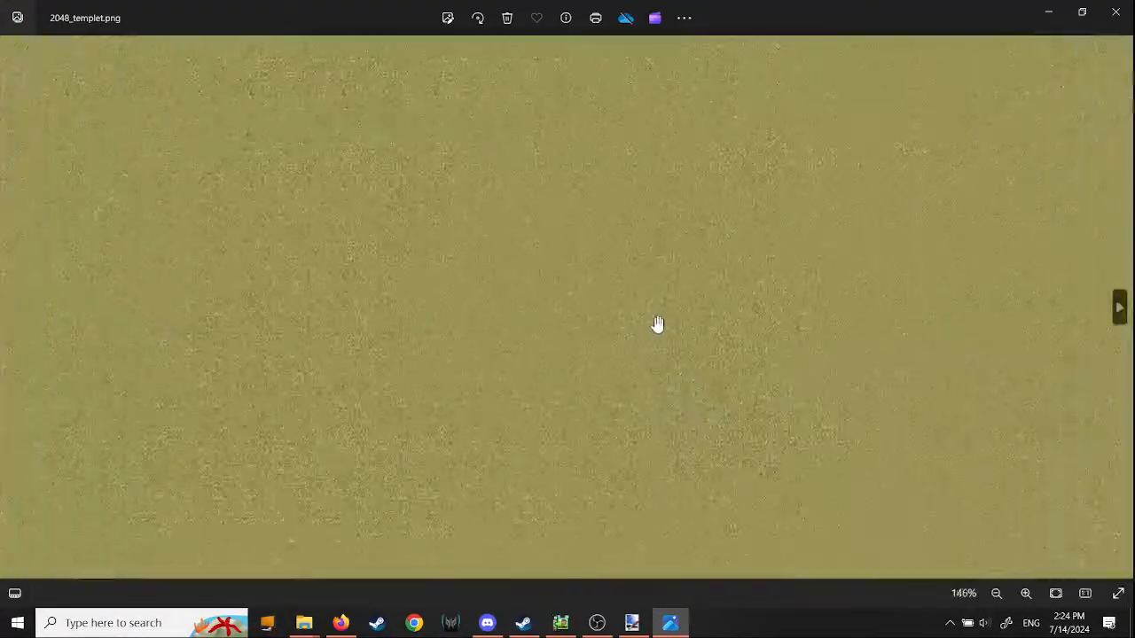
scroll(714, 387, down, 10)
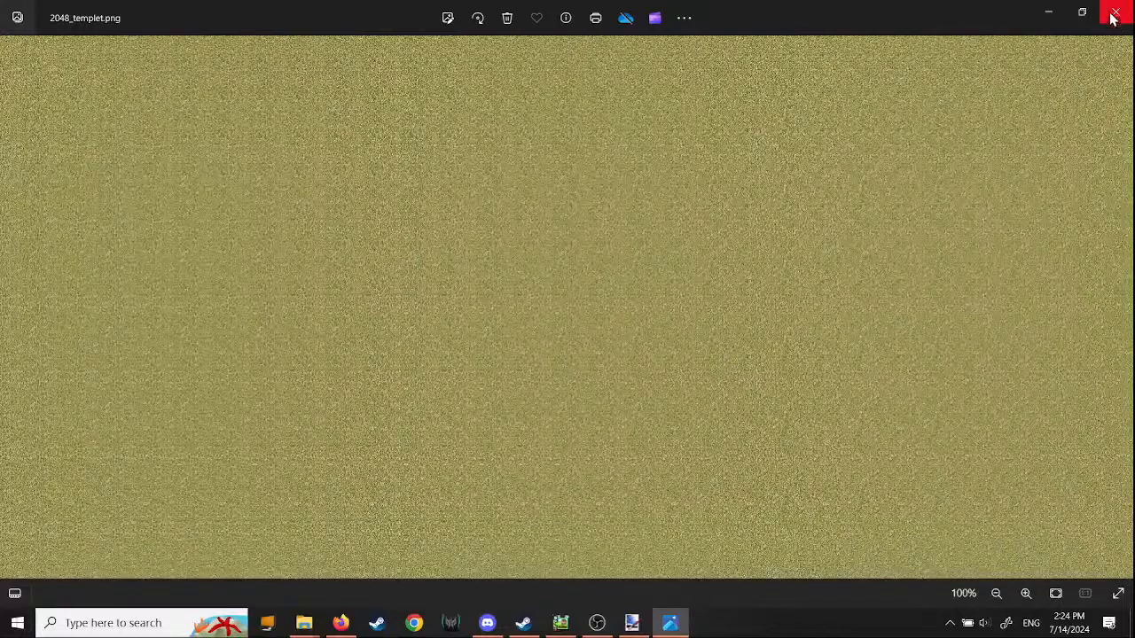
click(1115, 26)
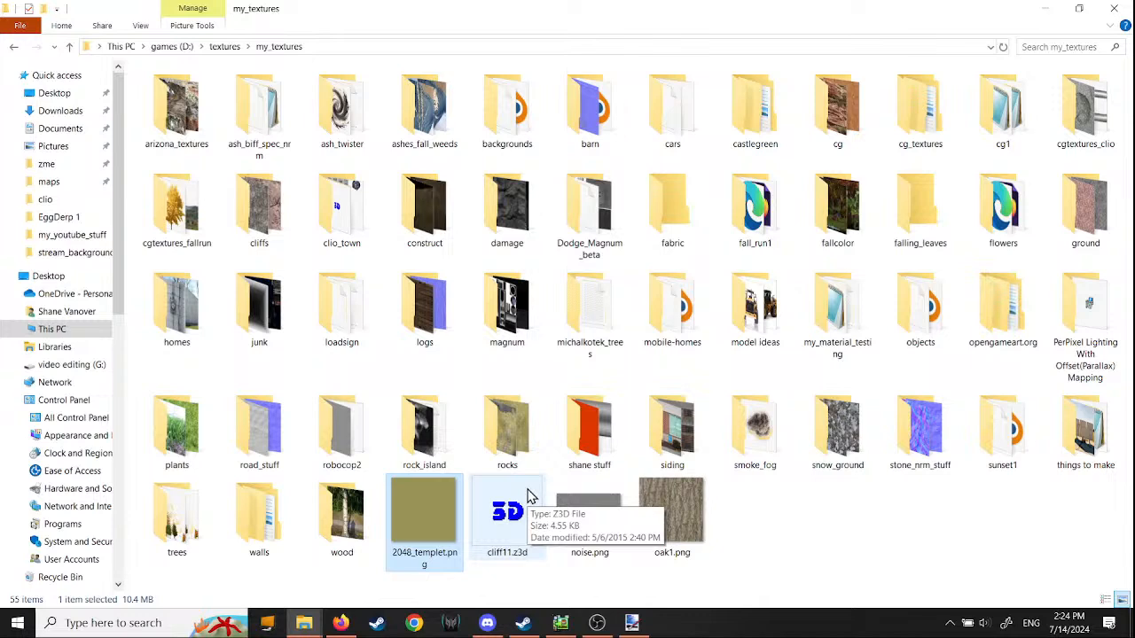
Step: View the grass texture esv_forest_grass1.png from the plants\grass folder up close, and close it
double_click(178, 433)
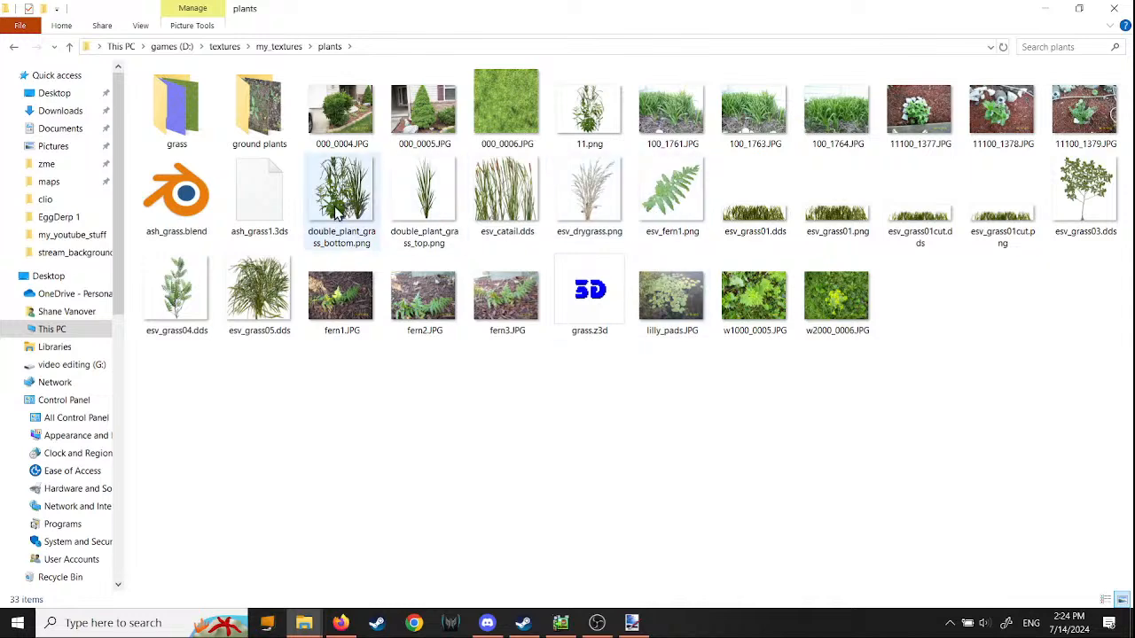
double_click(200, 139)
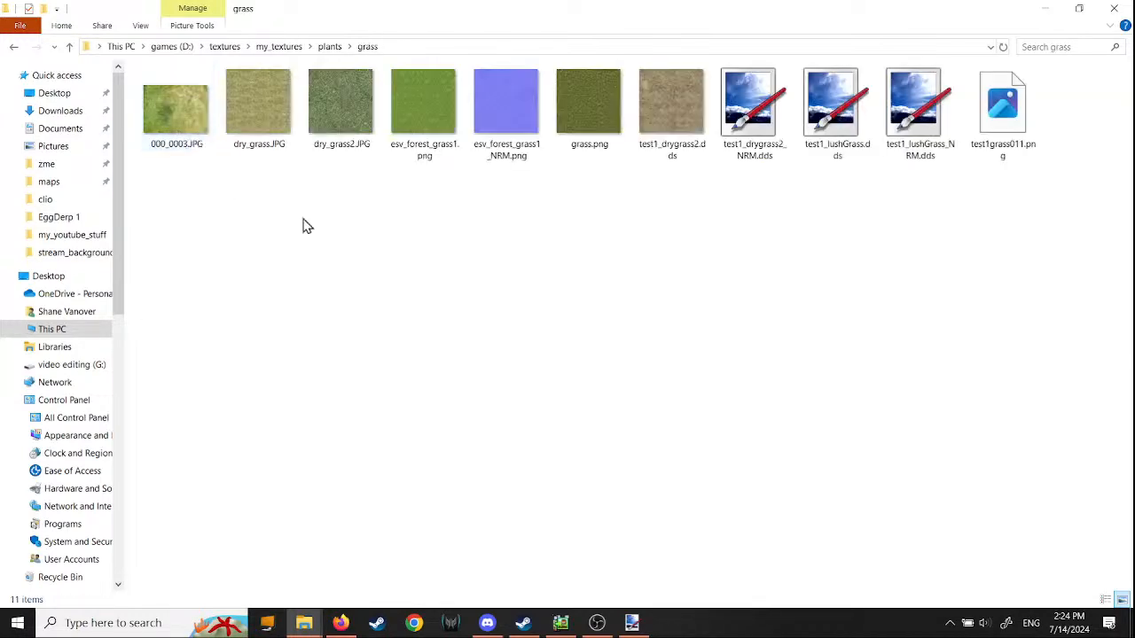
double_click(413, 132)
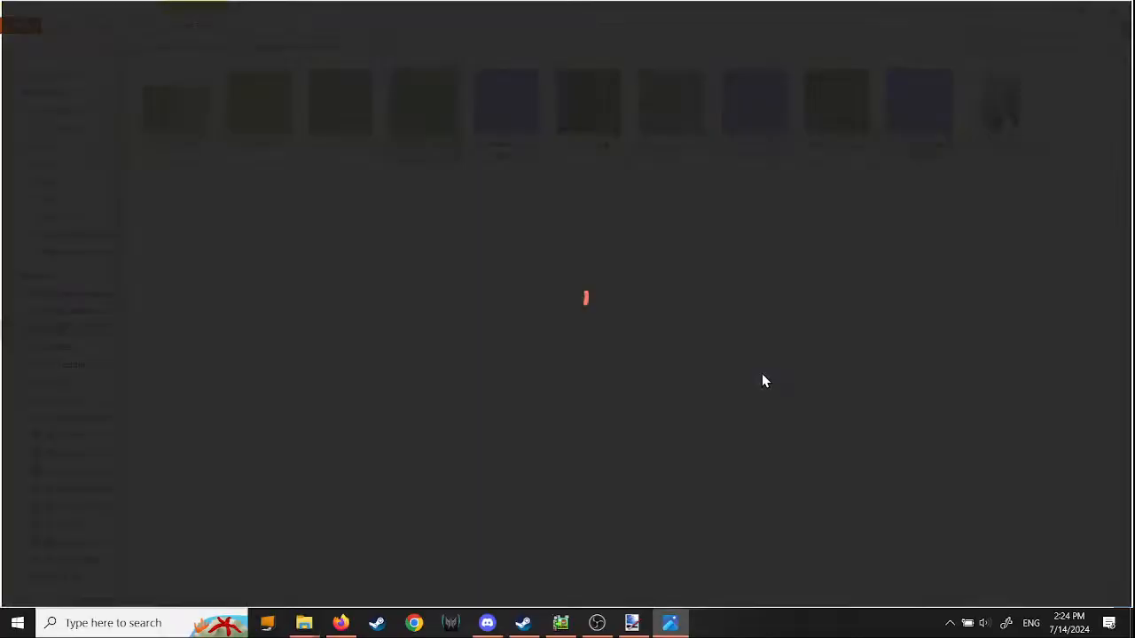
scroll(647, 343, up, 6)
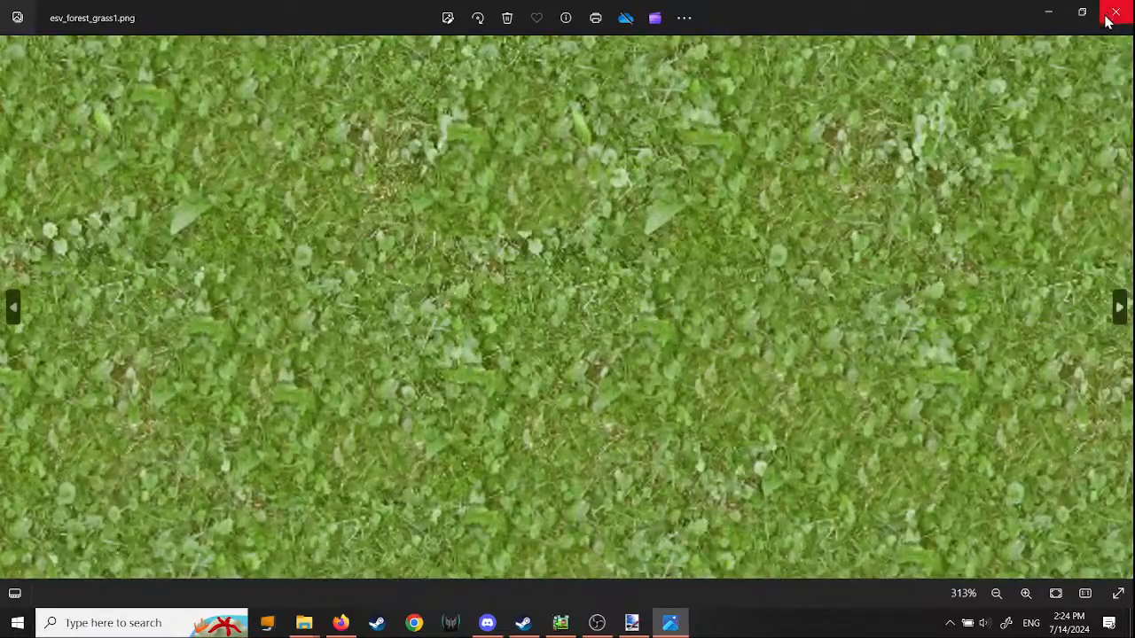
click(1115, 13)
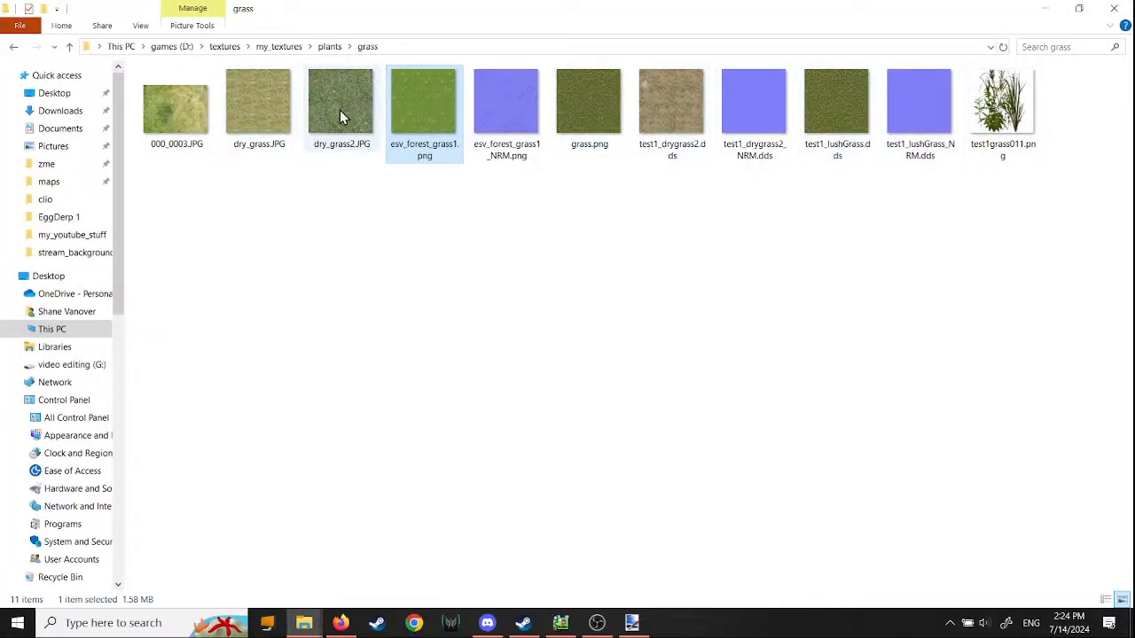
Step: Go back to the plants folder, view the plant photo 100_1761.JPG, and close it
click(330, 47)
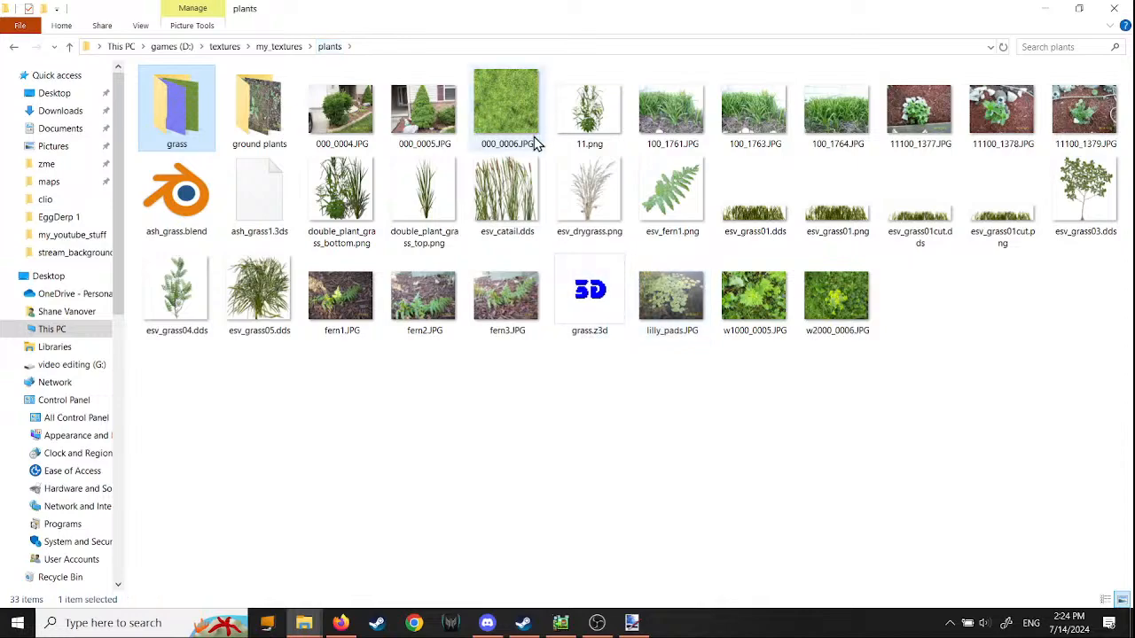
double_click(671, 116)
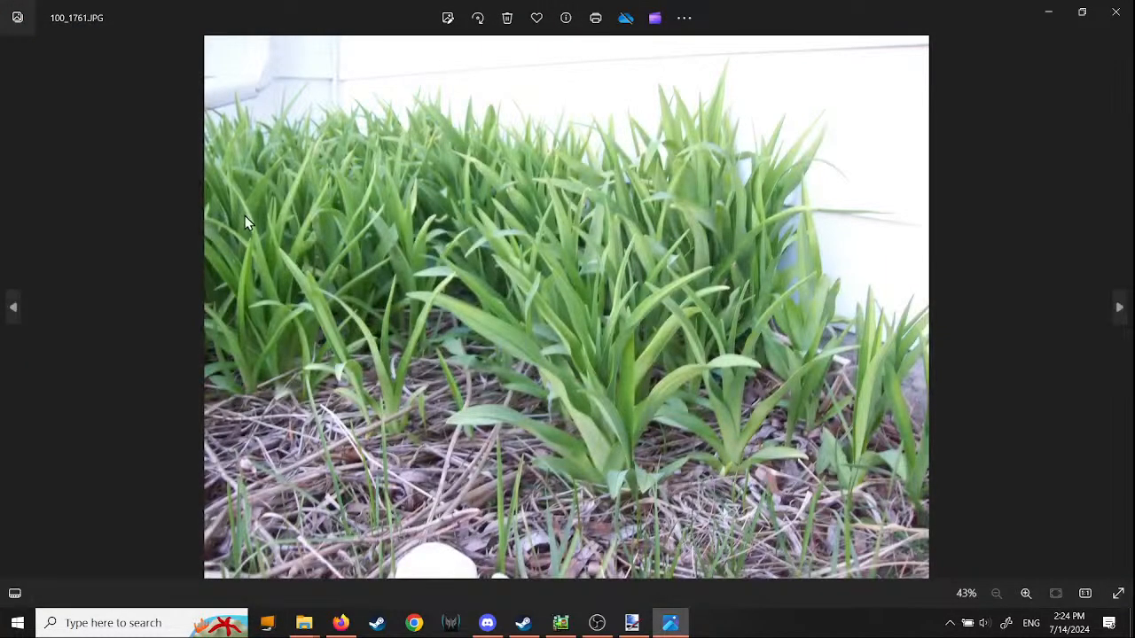
click(1116, 12)
Step: Open the plant photo 100_1764.JPG in paint.net
click(838, 124)
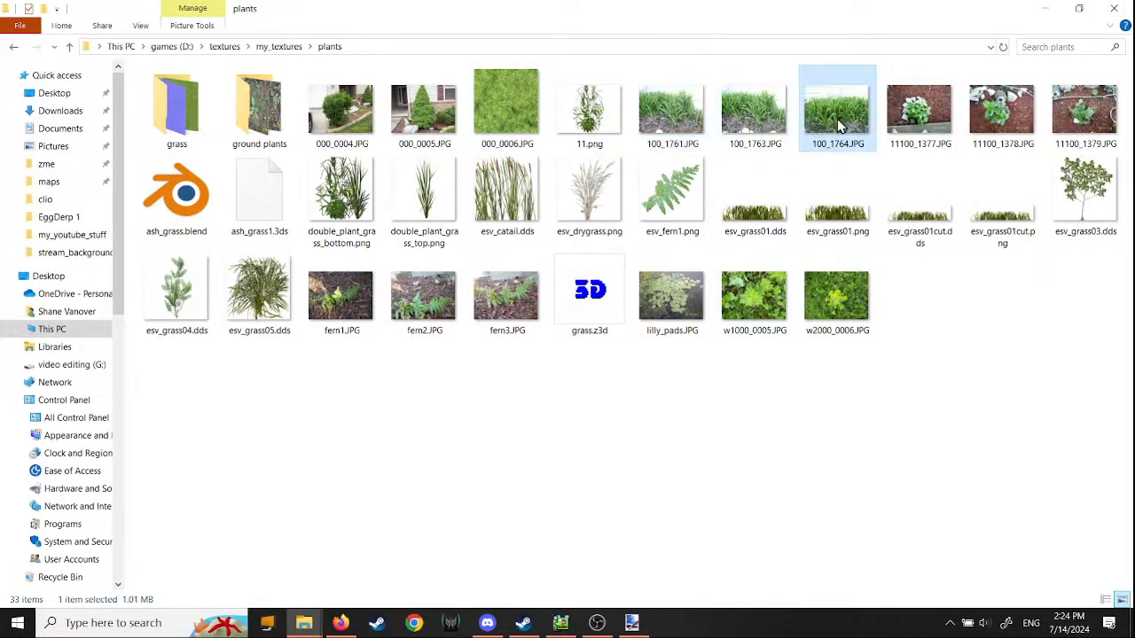
right_click(838, 124)
mouse_move(825, 413)
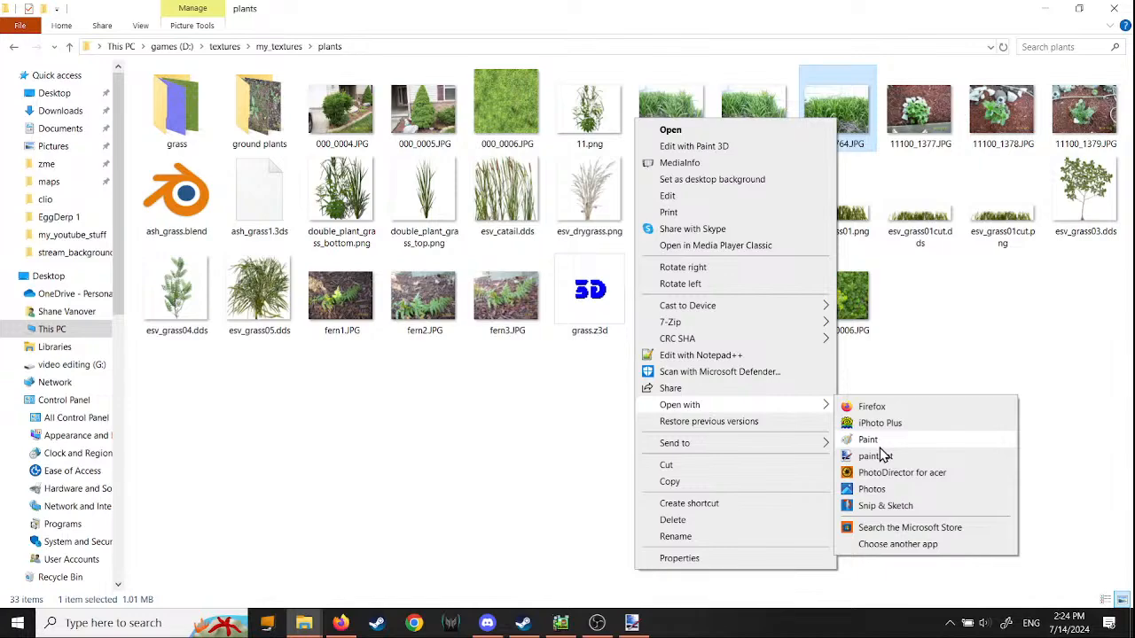
click(880, 458)
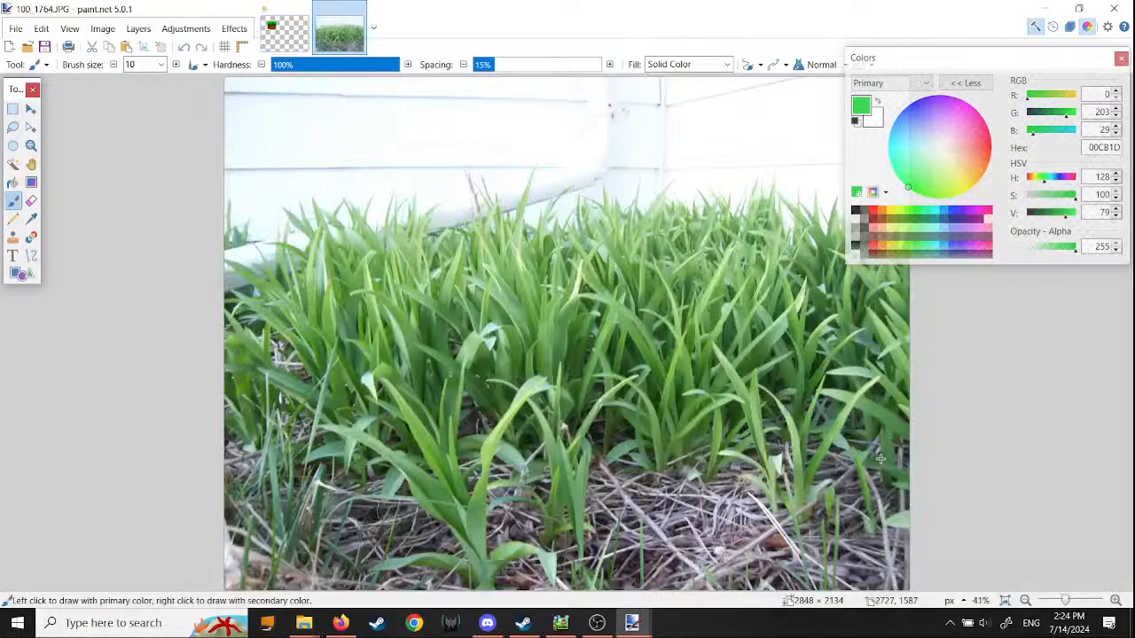
Step: Make a rectangular selection of about 1737 × 933 pixels over the dense green leaves in the middle of the photo
click(13, 129)
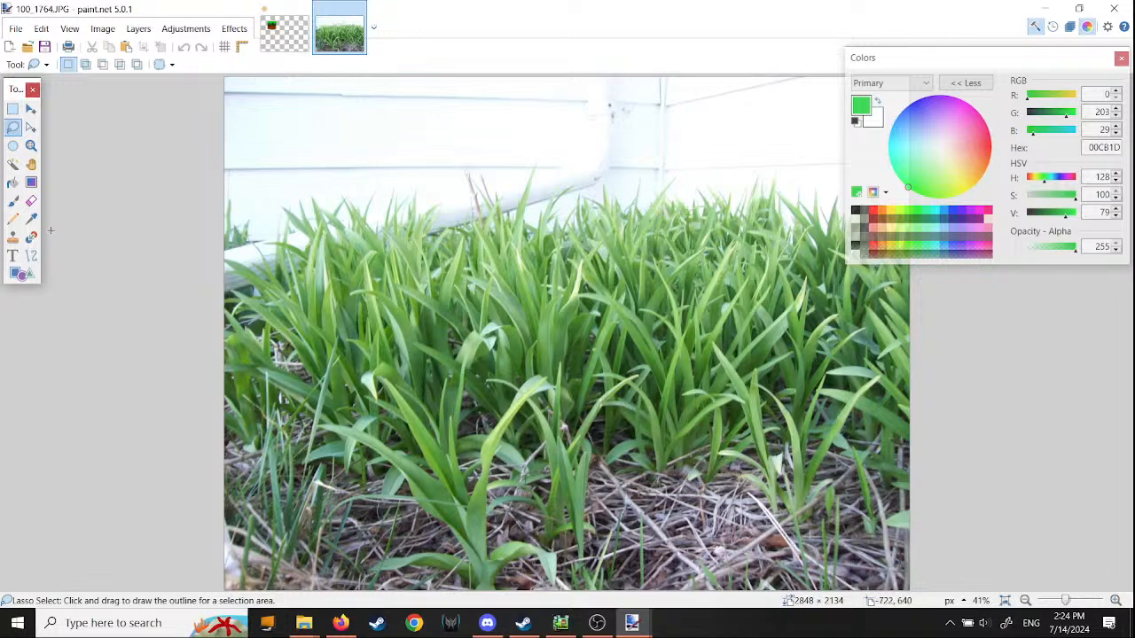
click(13, 110)
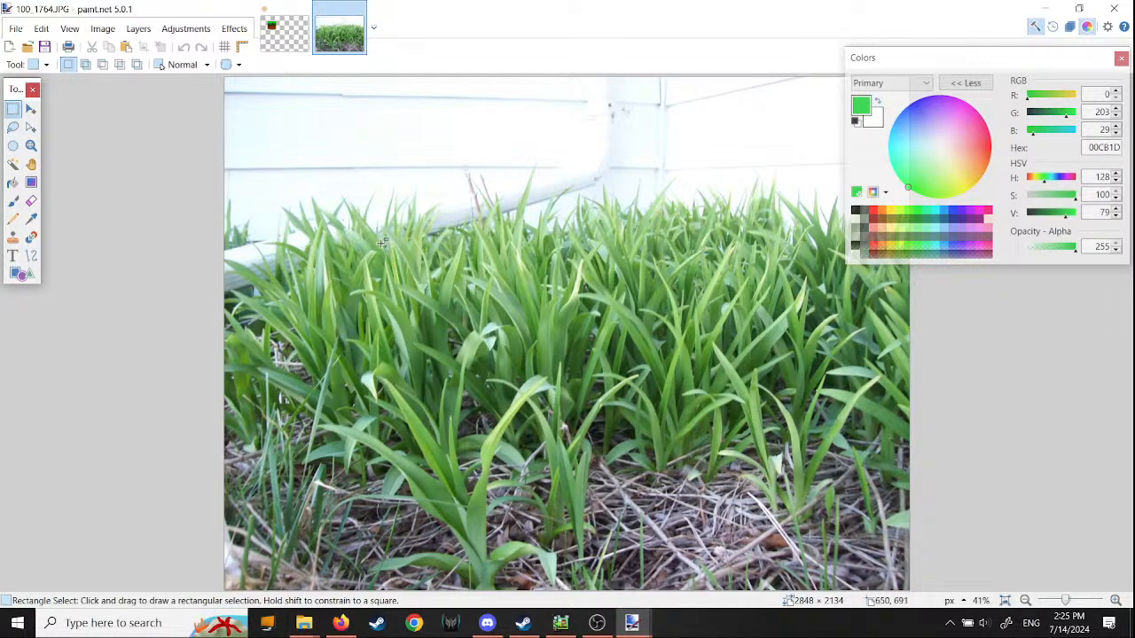
drag(383, 243, 802, 470)
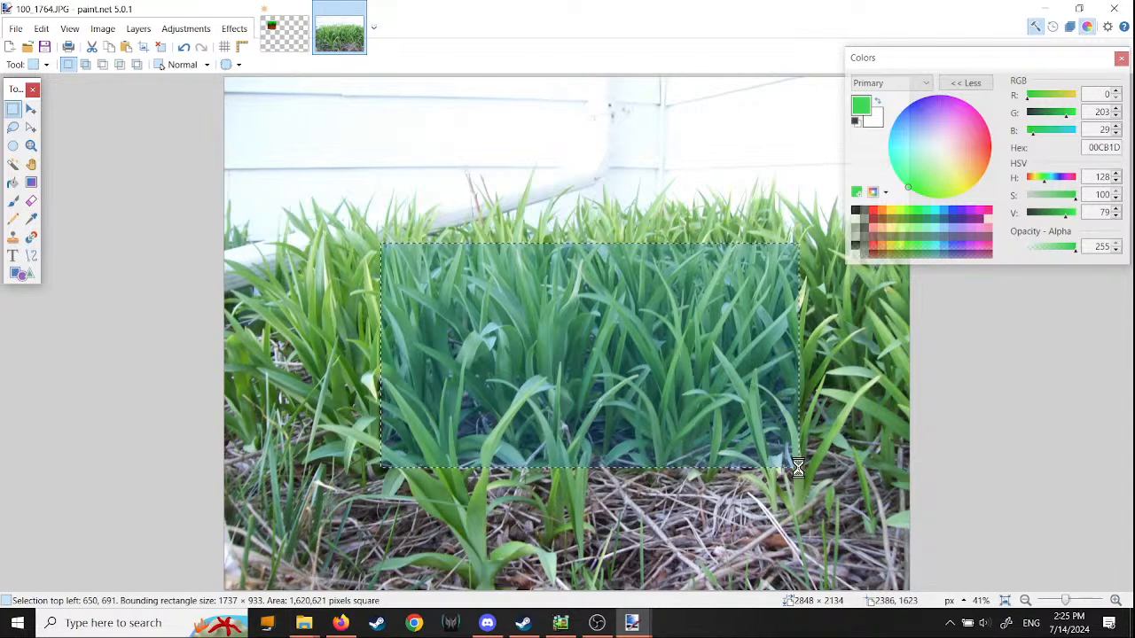
Step: Switch to the painted ground tile image, clear its selection, and paste the copied grass onto a new layer, keeping the canvas size
click(284, 27)
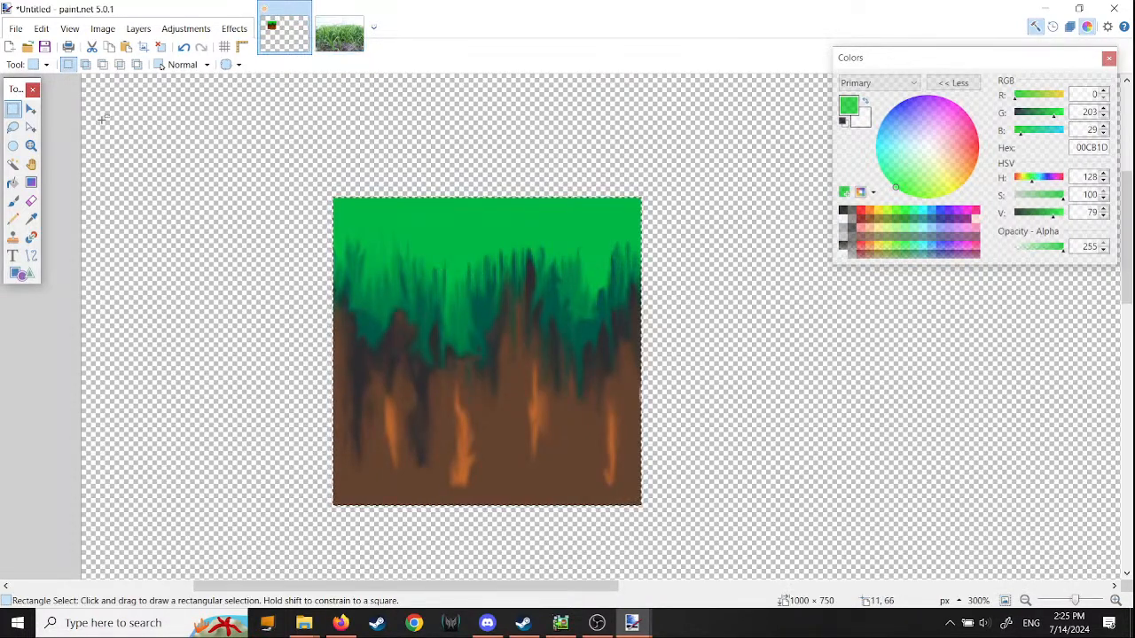
click(103, 28)
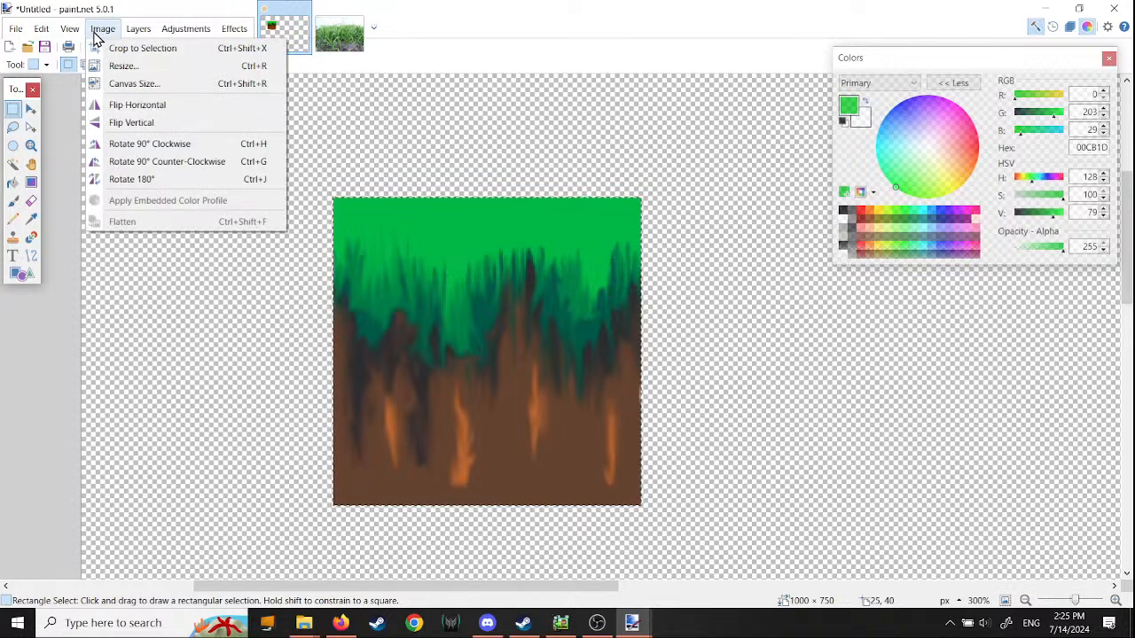
mouse_move(42, 28)
click(66, 306)
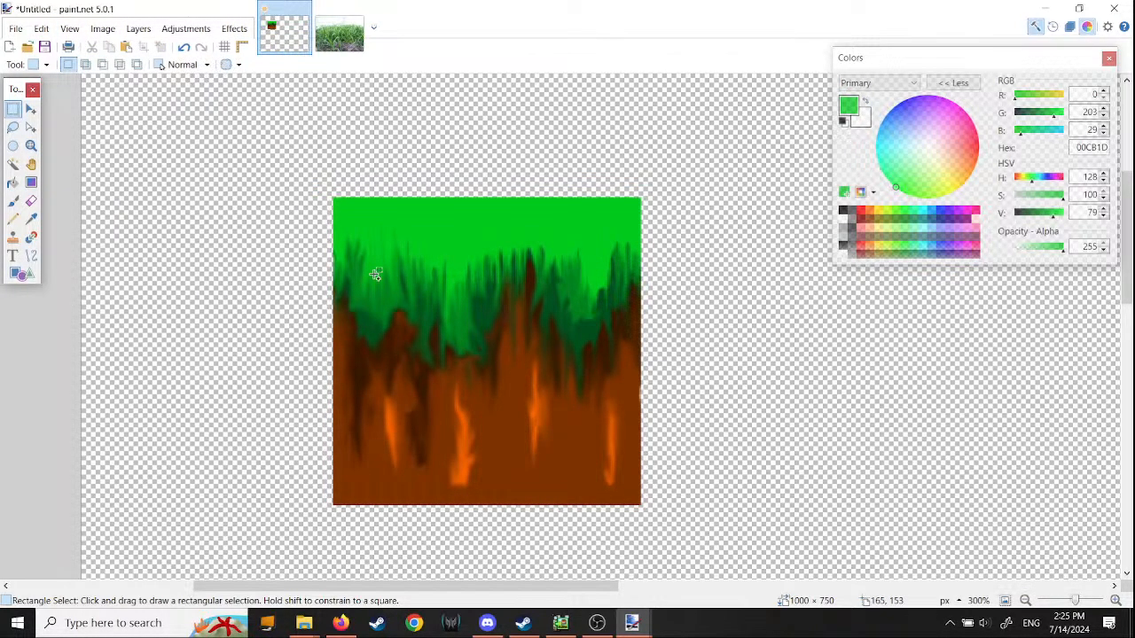
key(ctrl+v)
click(509, 415)
Step: Scale the pasted grass down to about 291 × 156 pixels and move it below the painted tile
ctrl+scroll(575, 378, down, 5)
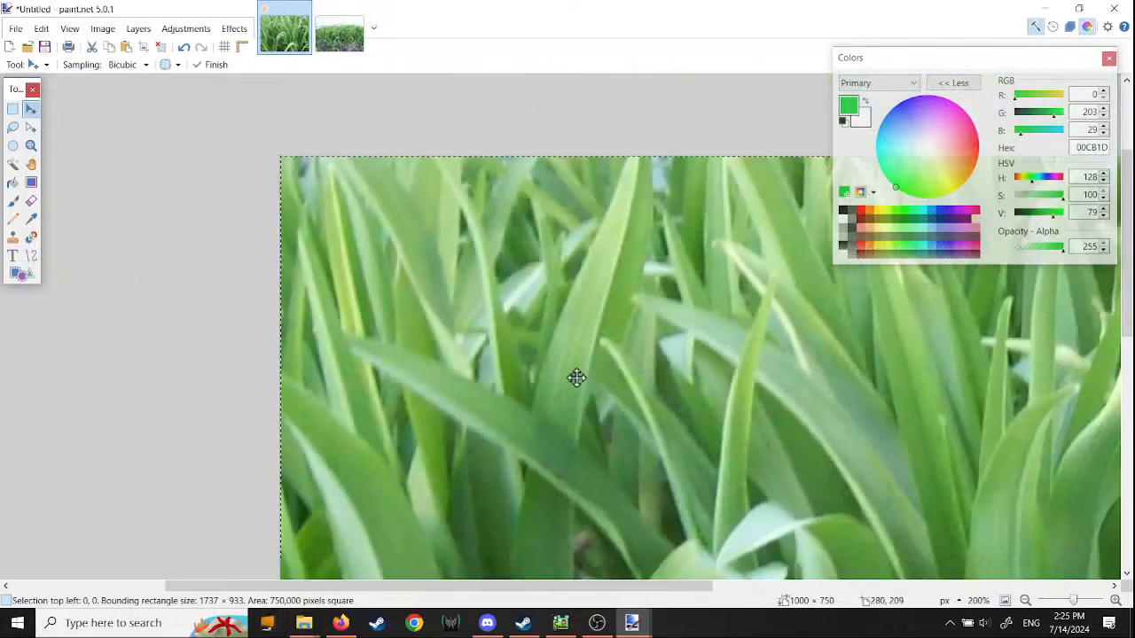
ctrl+scroll(731, 434, down, 2)
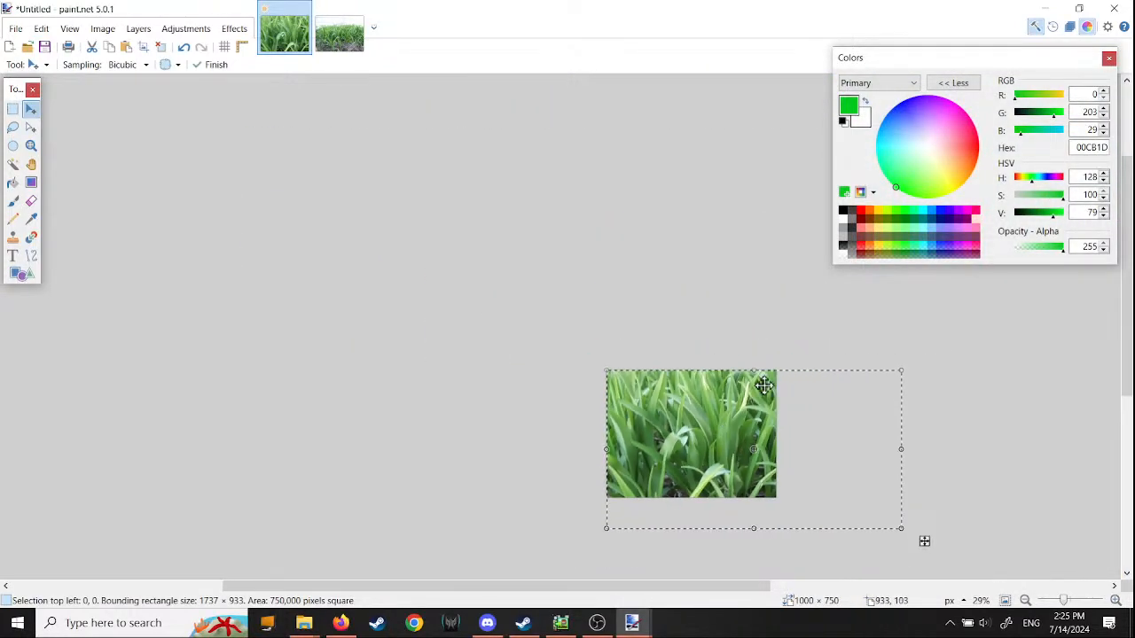
drag(755, 373, 675, 397)
ctrl+scroll(675, 397, up, 4)
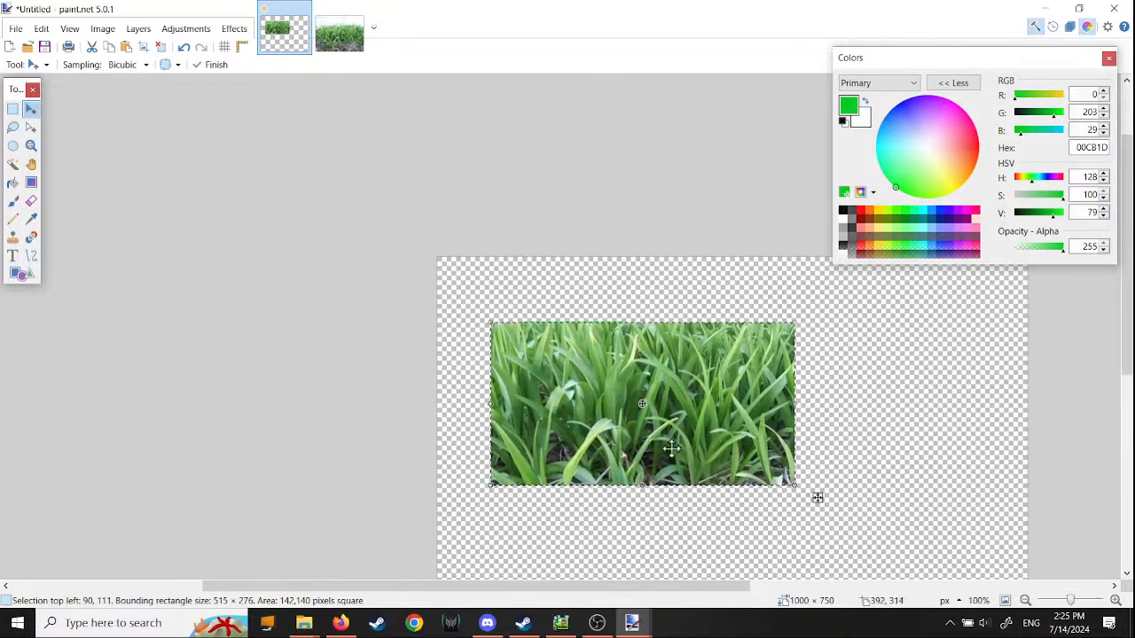
middle_drag(866, 542, 697, 414)
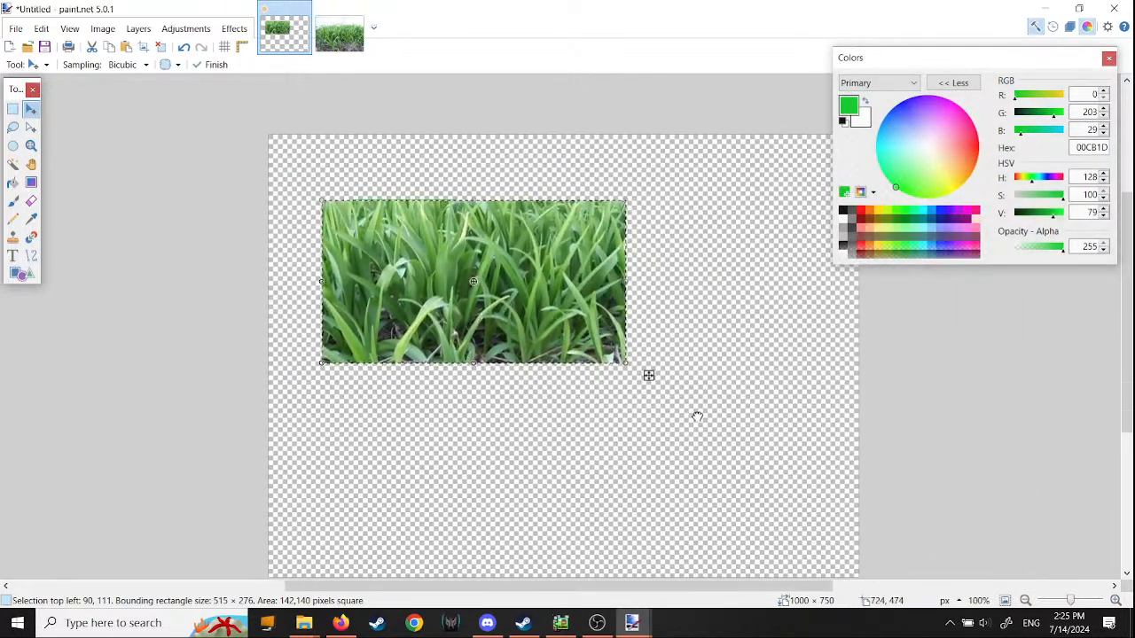
ctrl+scroll(450, 299, up, 3)
drag(463, 262, 519, 364)
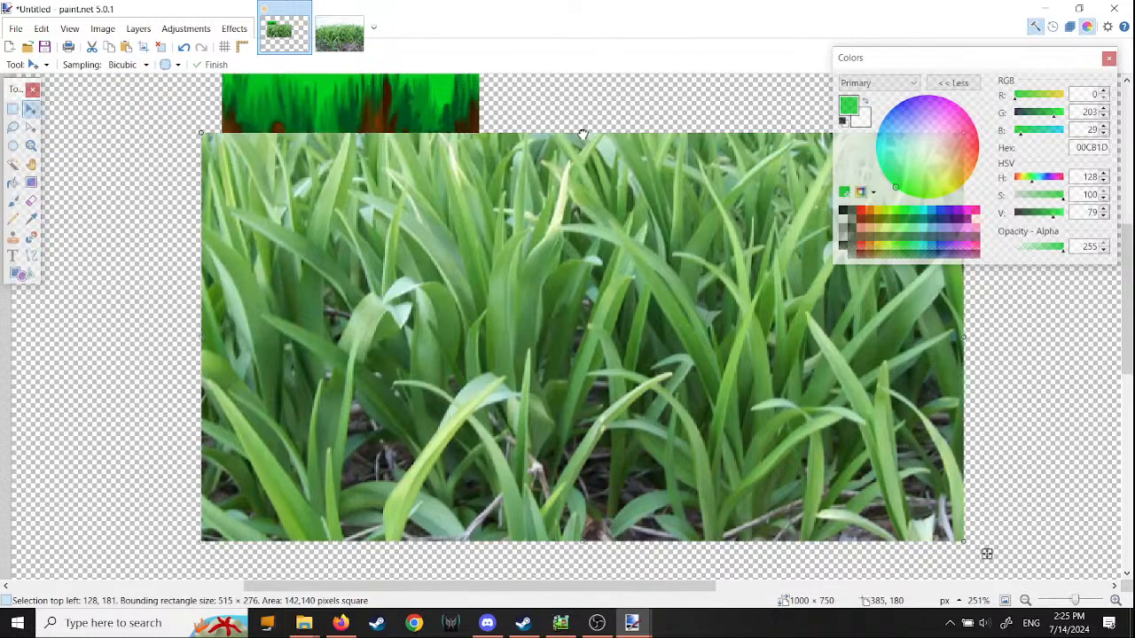
shift+drag(584, 135, 588, 310)
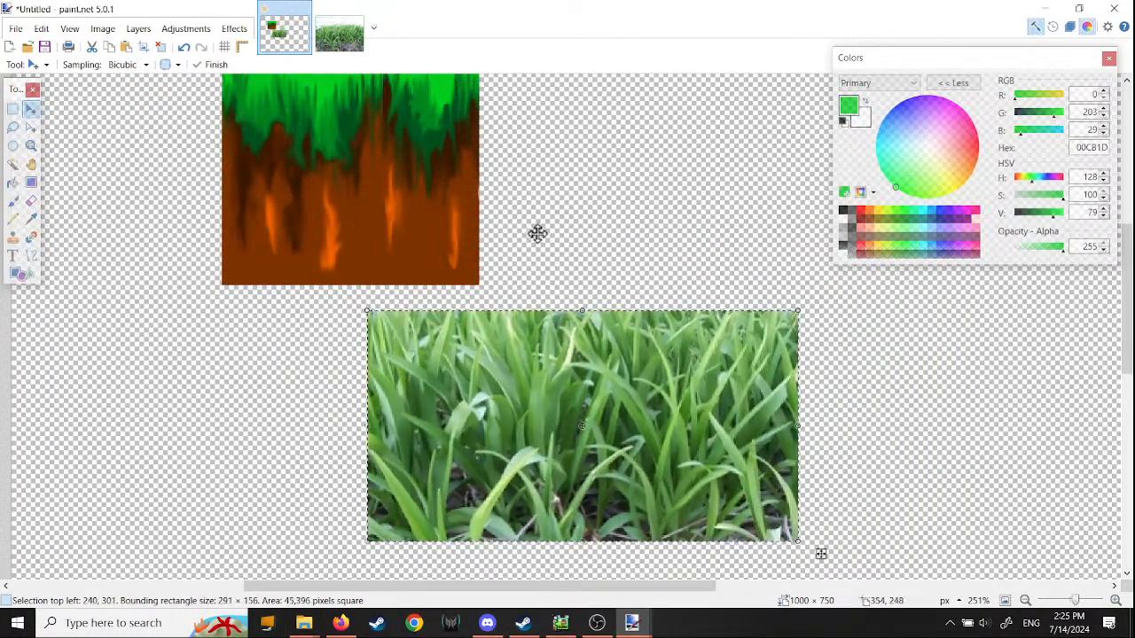
Step: Align the grass with the tile's top-left corner and resize it to about 174 × 81 pixels, spanning the tile's full width
middle_drag(535, 233, 564, 319)
drag(550, 493, 499, 284)
middle_drag(542, 127, 596, 257)
drag(638, 399, 612, 324)
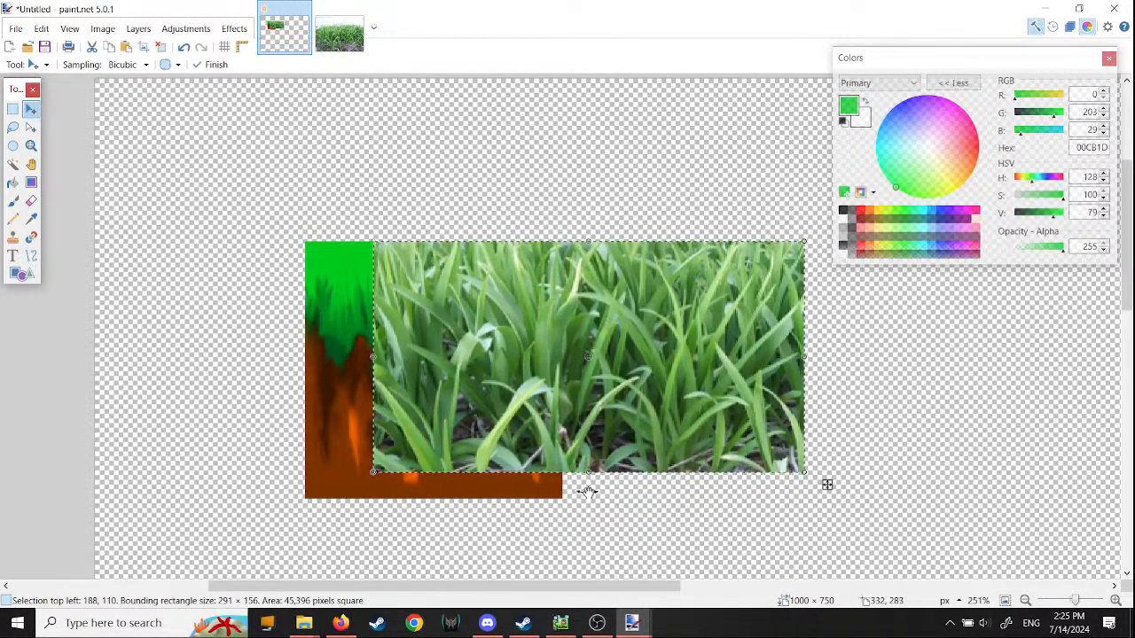
shift+drag(828, 485, 559, 376)
drag(461, 319, 455, 316)
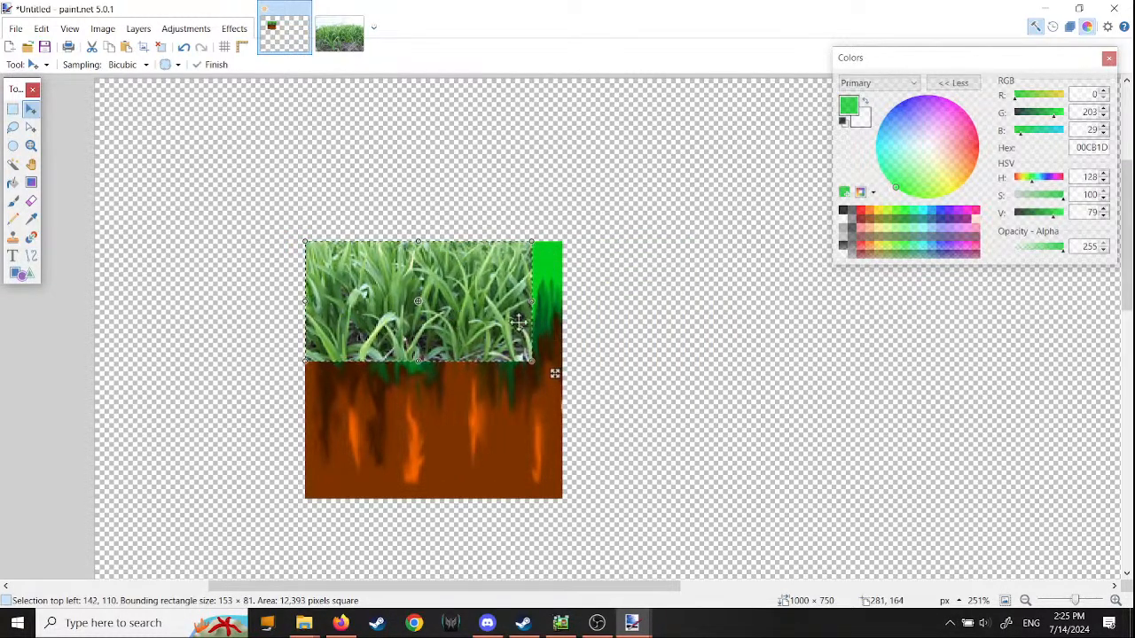
drag(531, 304, 563, 304)
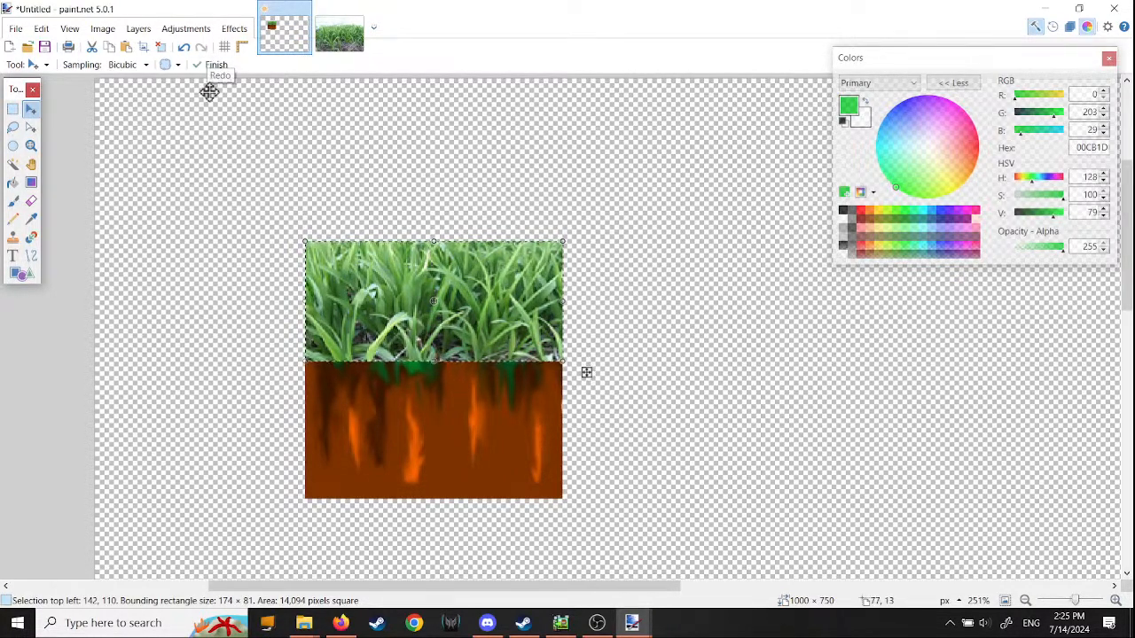
ctrl+scroll(382, 384, up, 5)
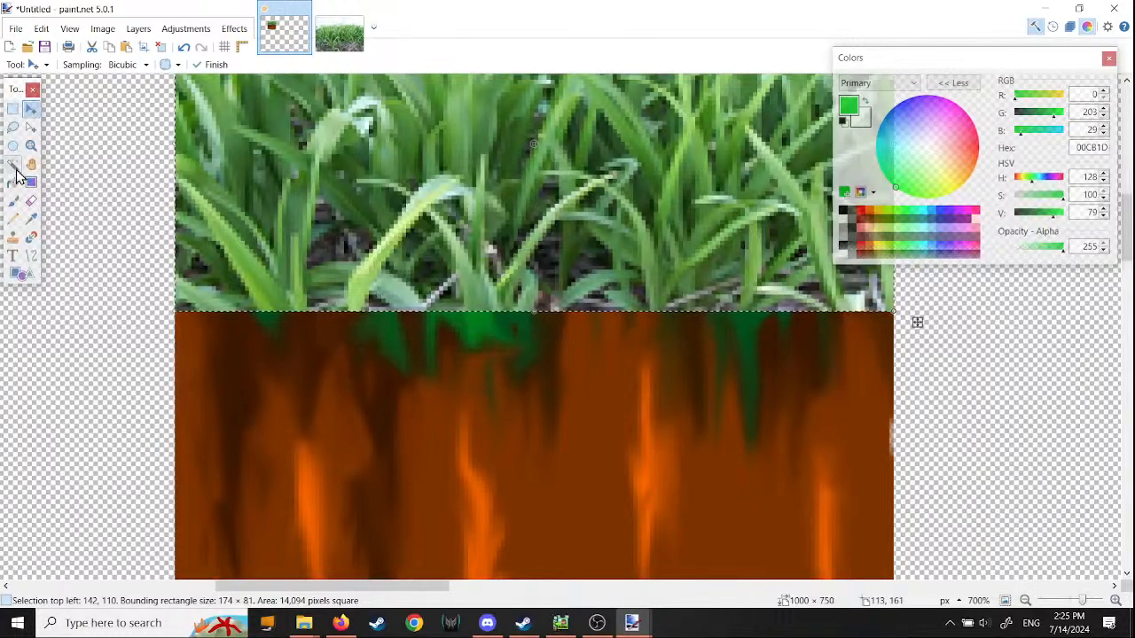
click(31, 202)
click(103, 28)
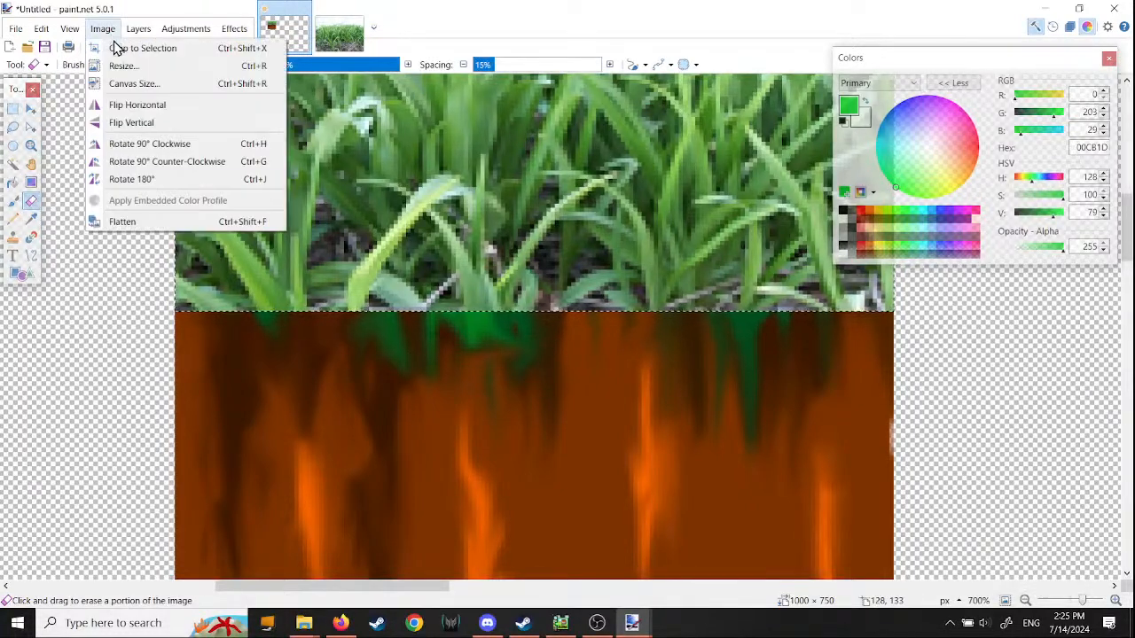
click(124, 222)
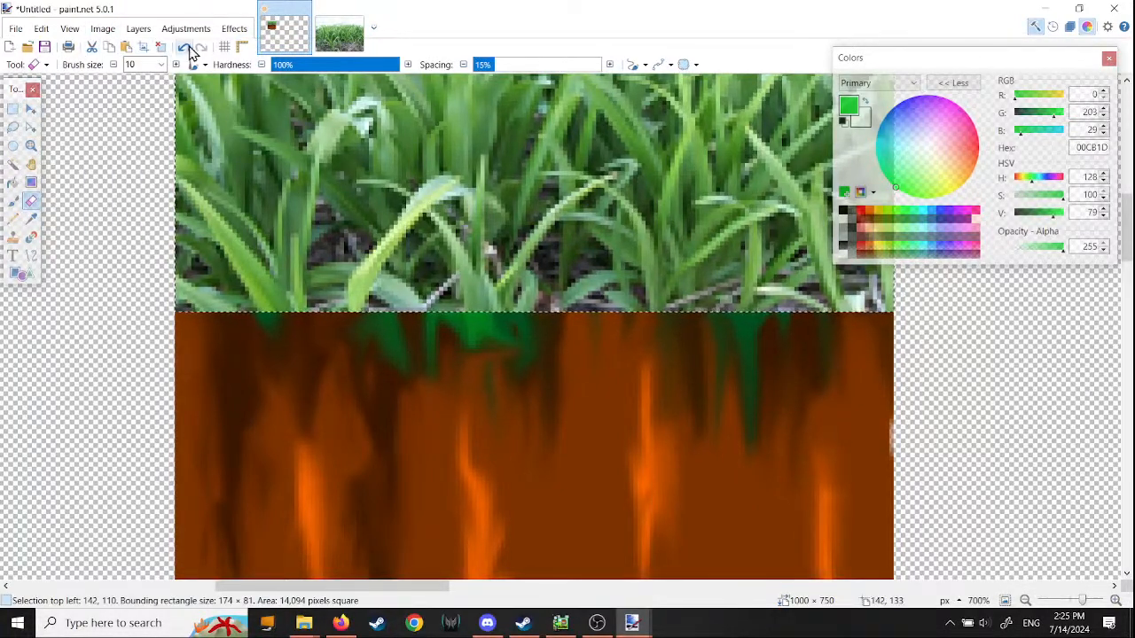
click(140, 28)
click(164, 384)
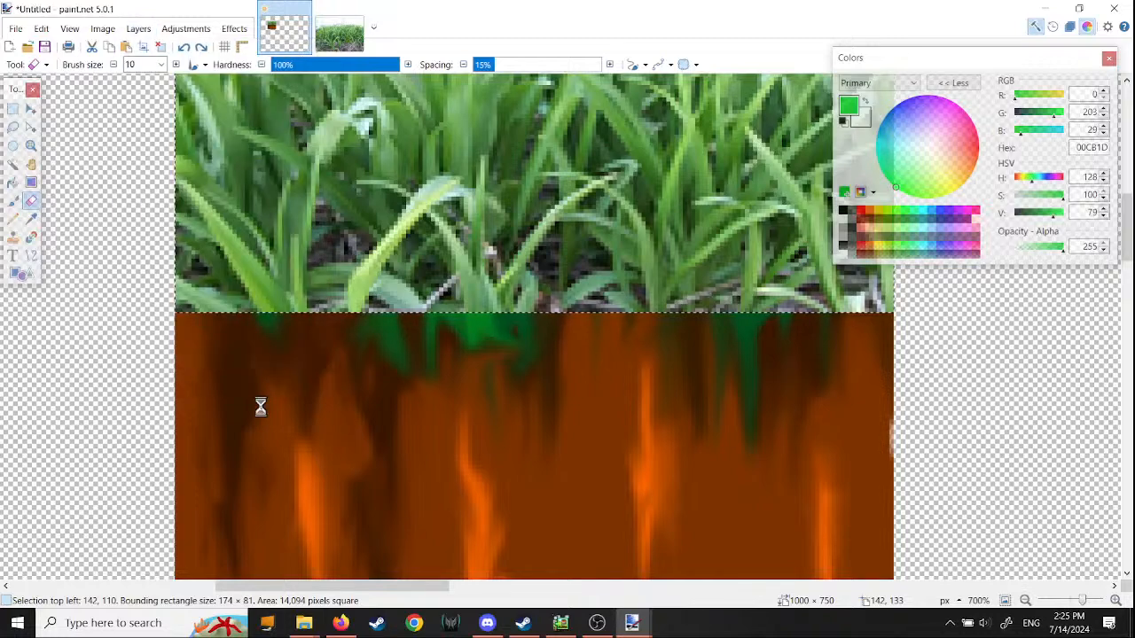
drag(598, 299, 623, 305)
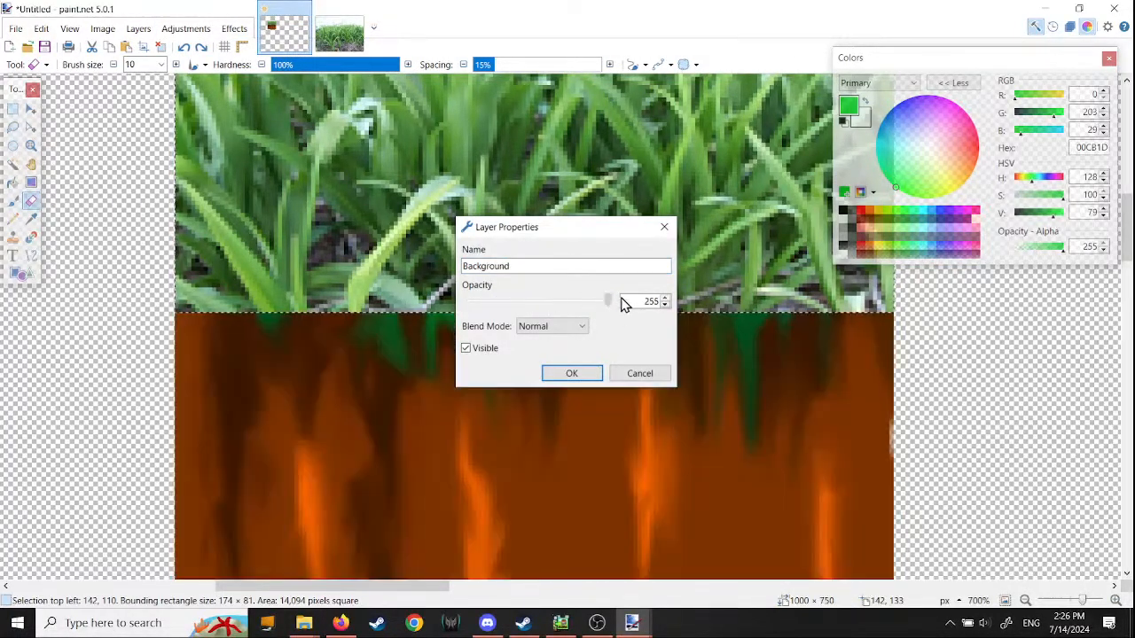
click(626, 378)
click(185, 48)
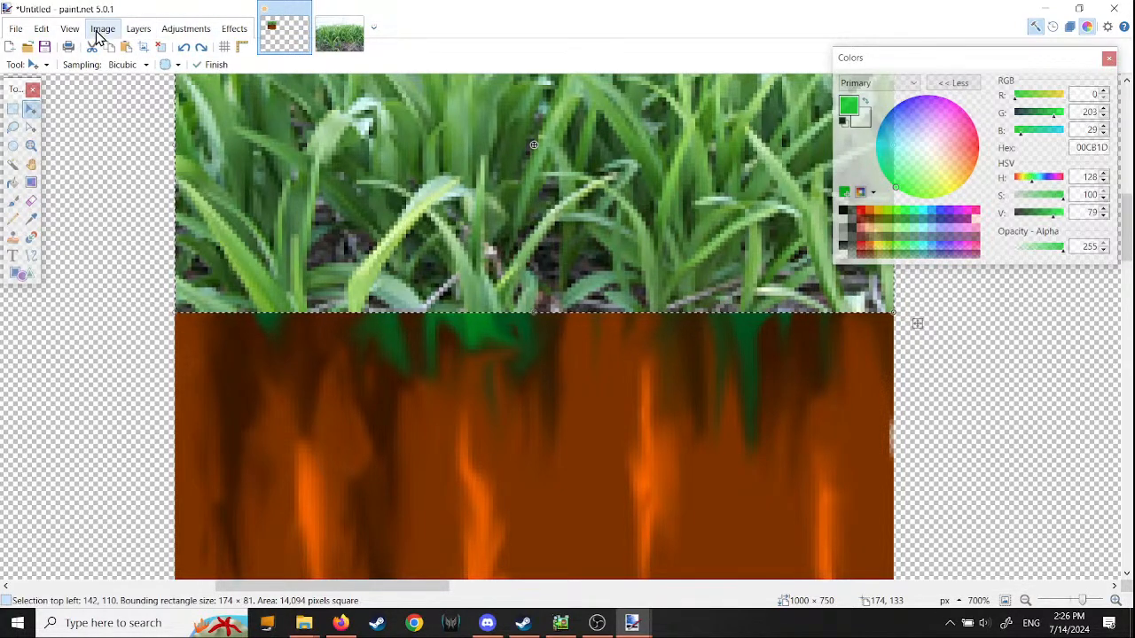
Step: Lower the opacity of Layer 2, which holds the grass photo, to 35
click(138, 28)
click(153, 383)
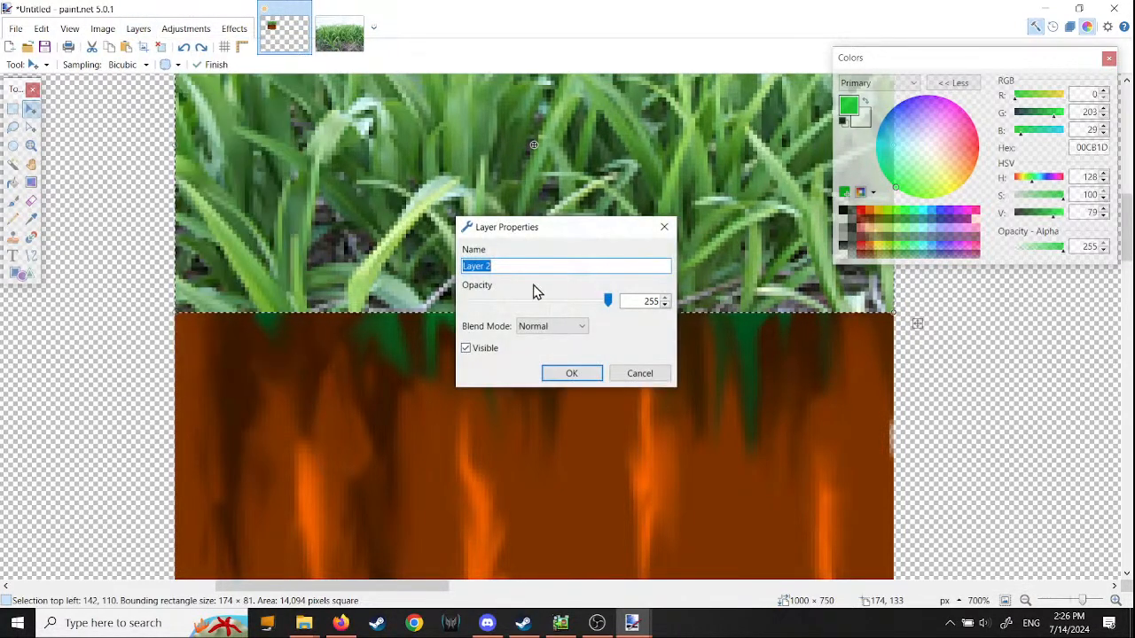
drag(608, 303, 534, 301)
drag(534, 301, 495, 302)
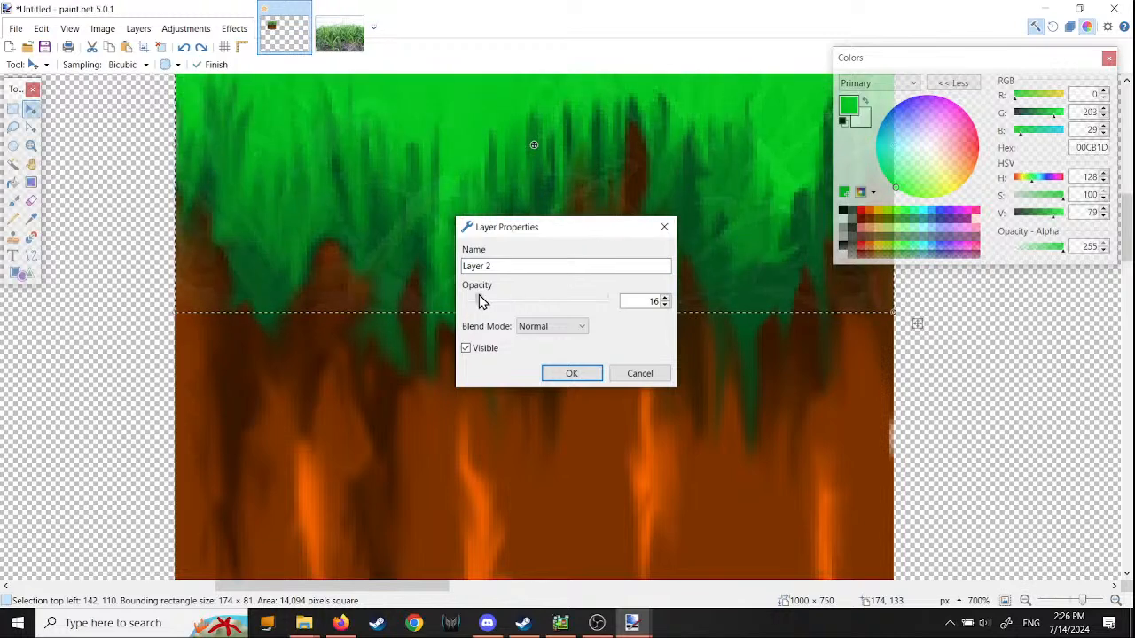
click(567, 376)
Step: Erase the grass photo where it overlaps the brown dirt between the painted blades, using an eraser of size 5
click(31, 201)
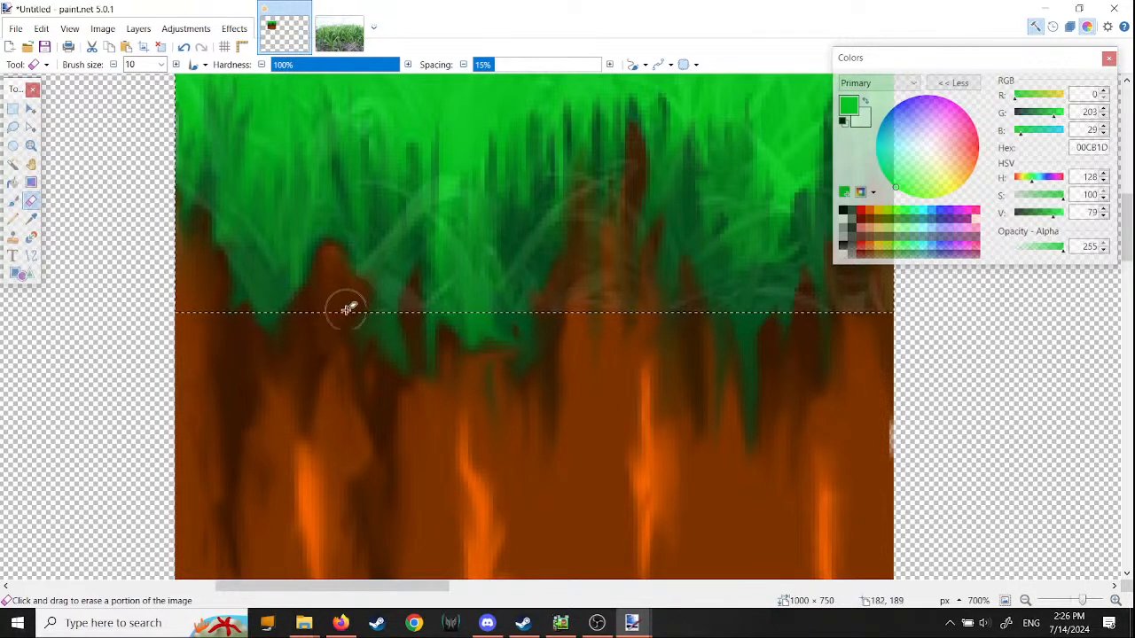
click(161, 65)
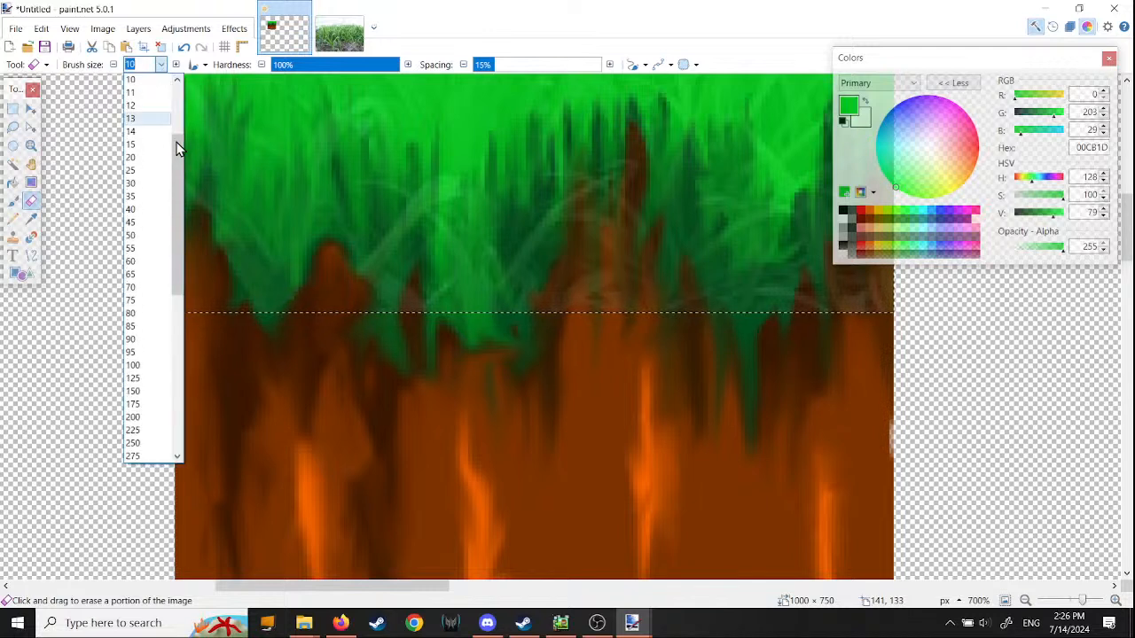
click(147, 145)
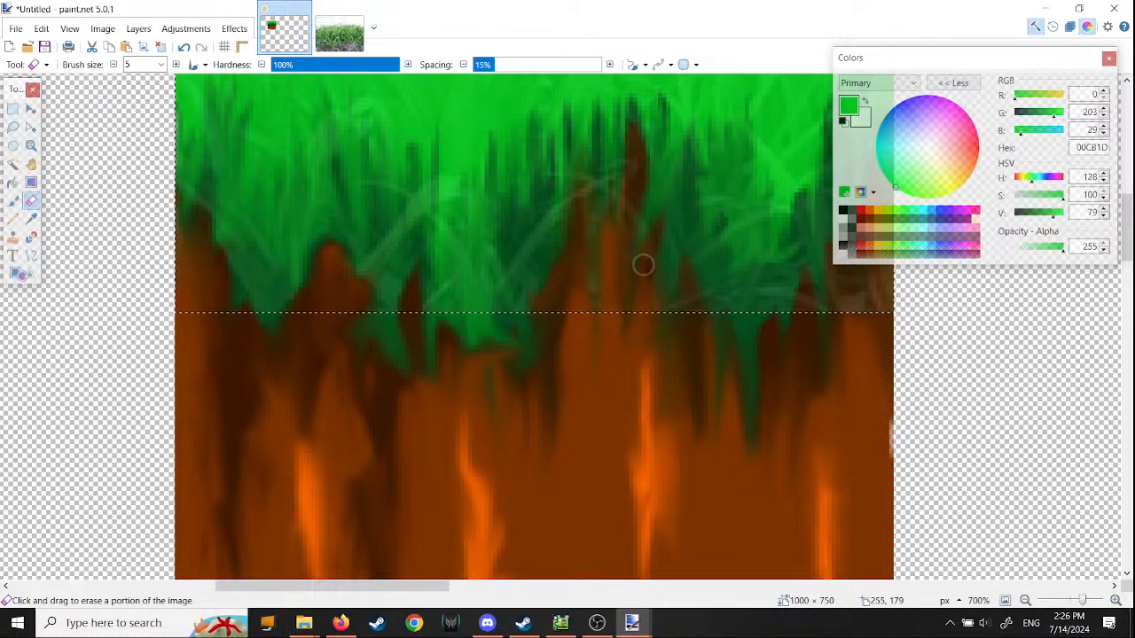
drag(636, 135, 628, 213)
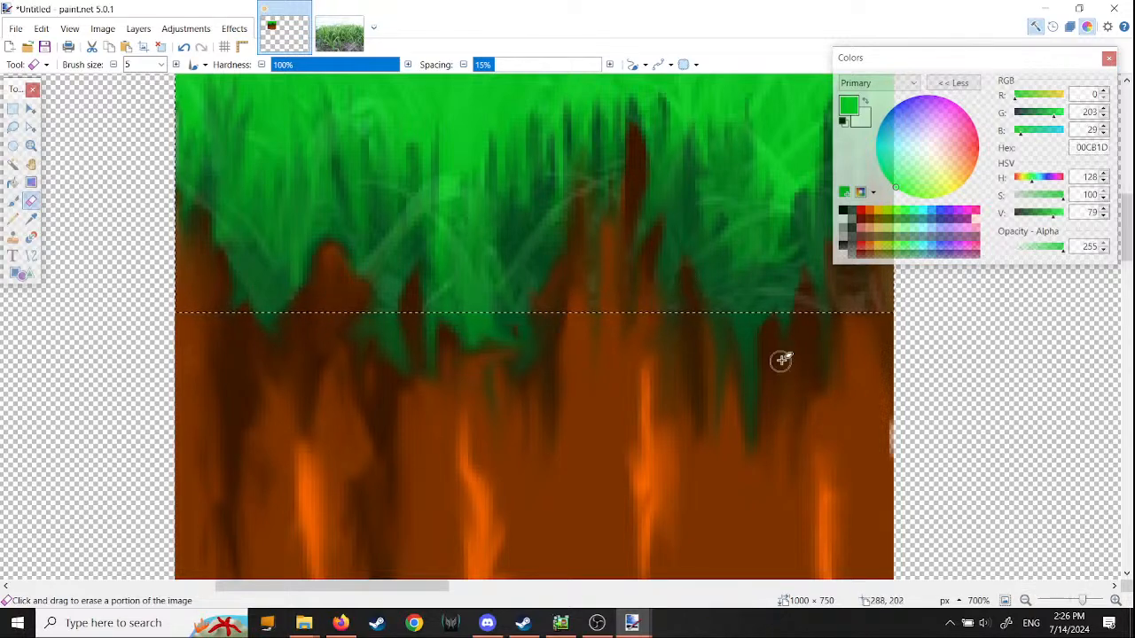
middle_drag(778, 448, 553, 475)
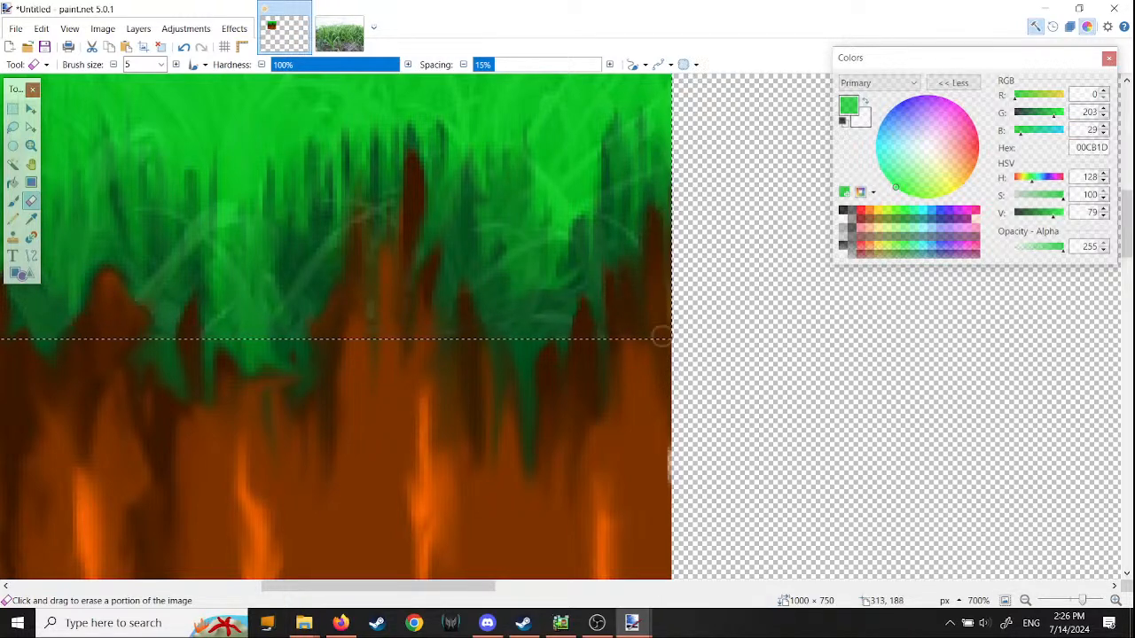
click(209, 31)
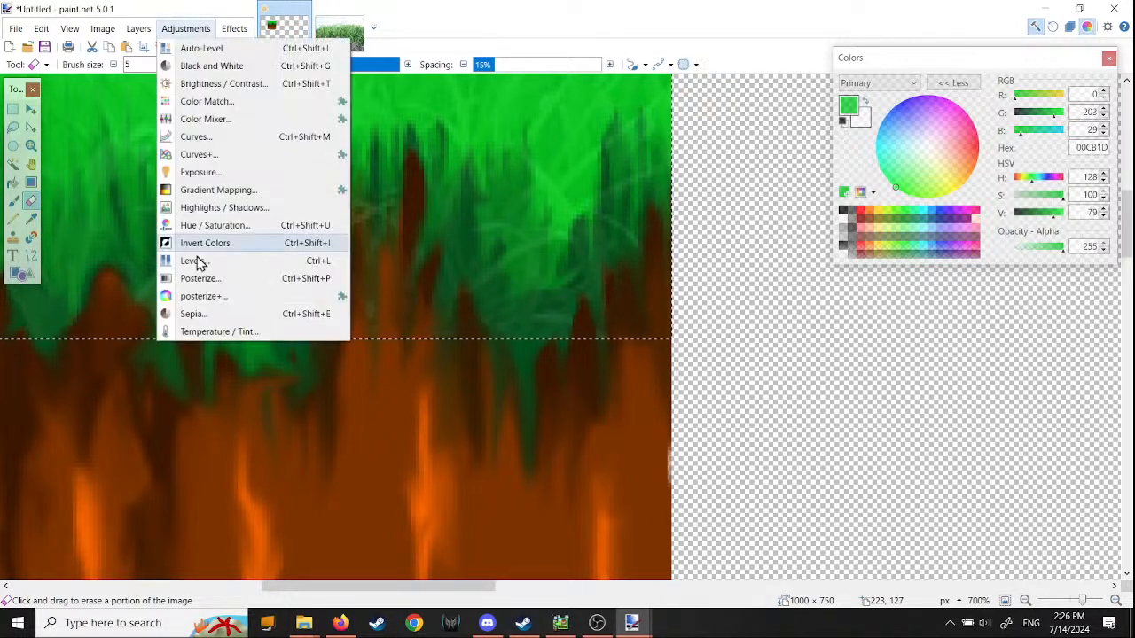
mouse_move(138, 29)
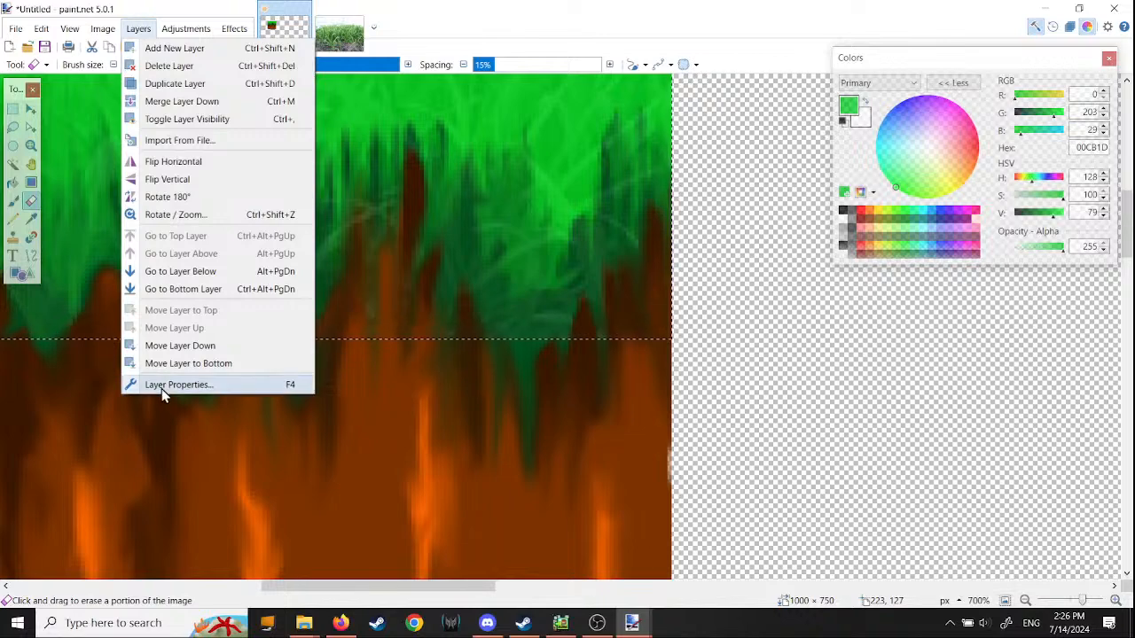
click(162, 386)
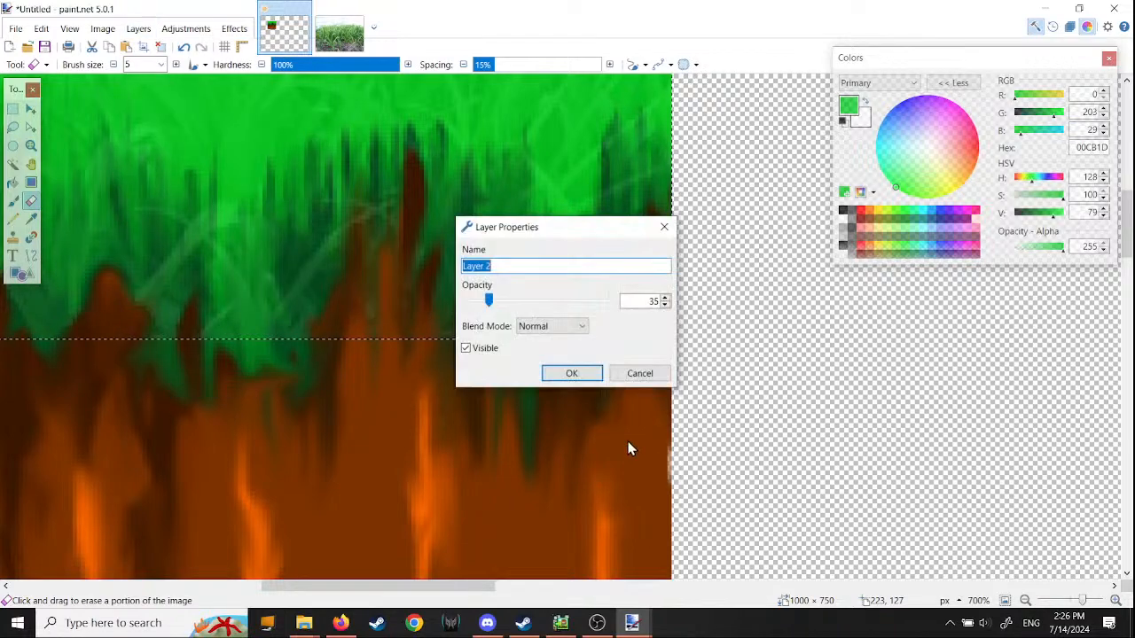
click(639, 373)
Step: Raise the opacity of Layer 2 to 255, with its properties window moved clear of the tile
ctrl+scroll(362, 281, down, 4)
middle_drag(346, 283, 532, 319)
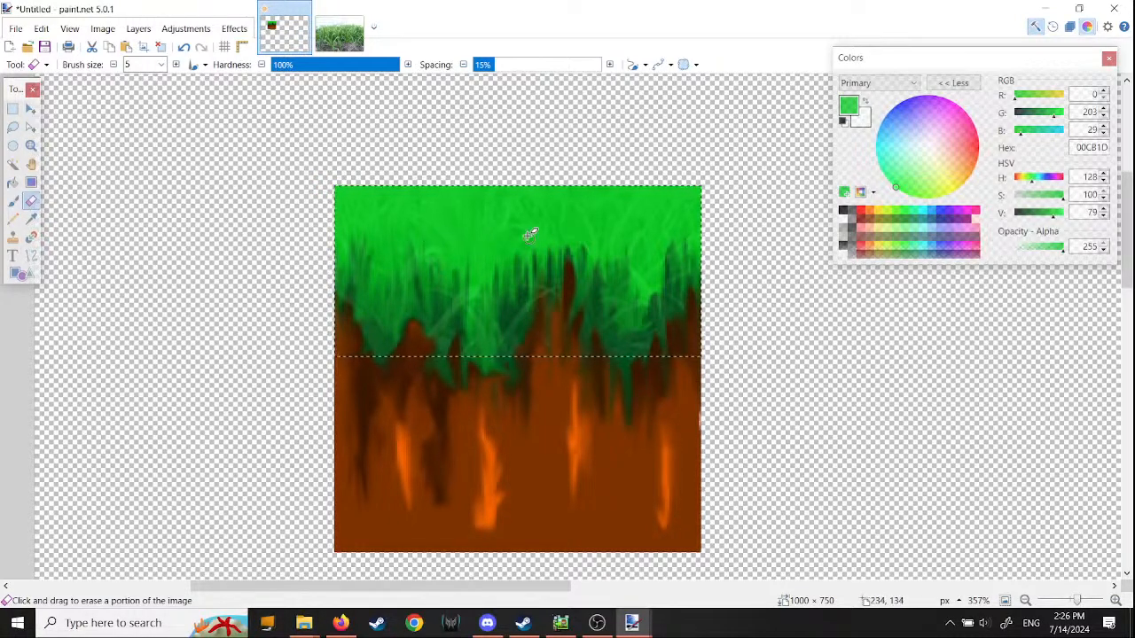
click(173, 31)
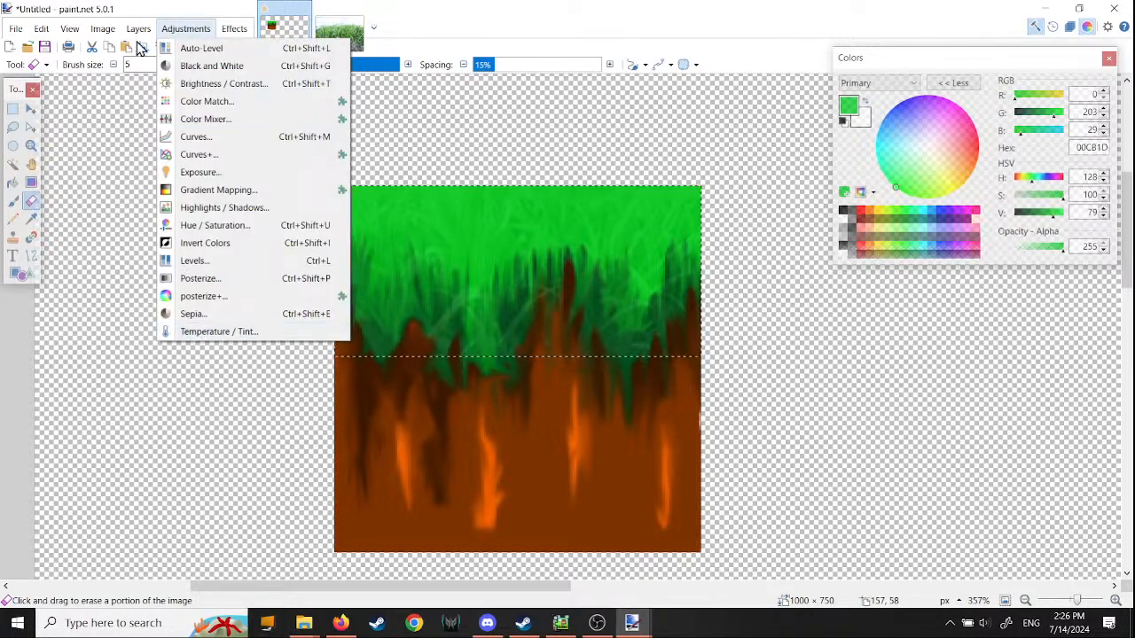
mouse_move(139, 30)
click(165, 385)
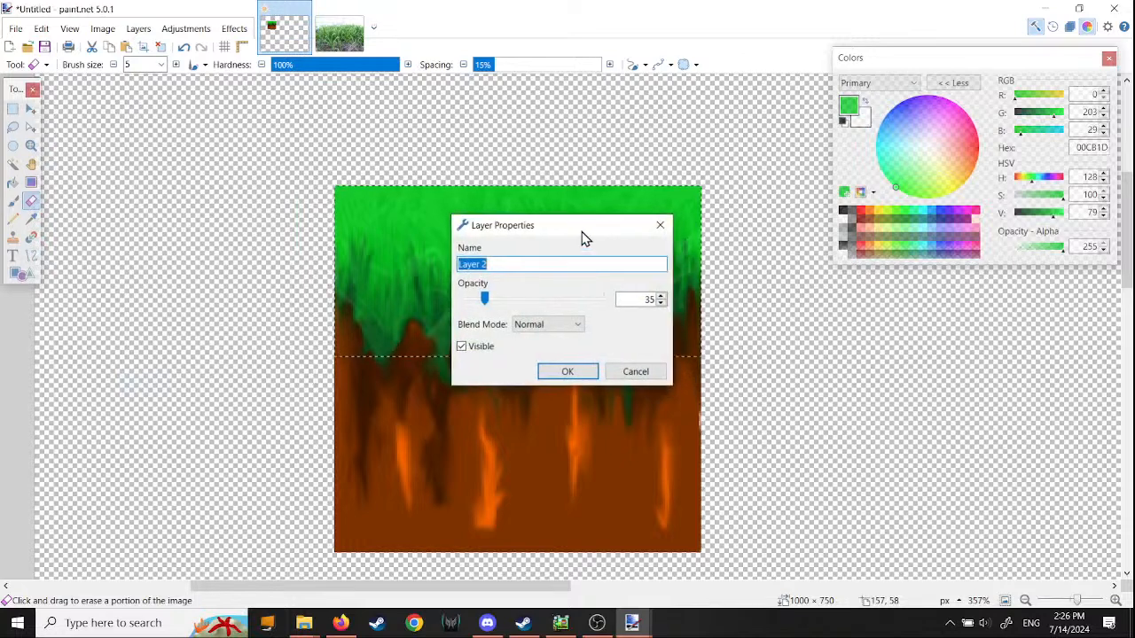
drag(582, 236, 255, 203)
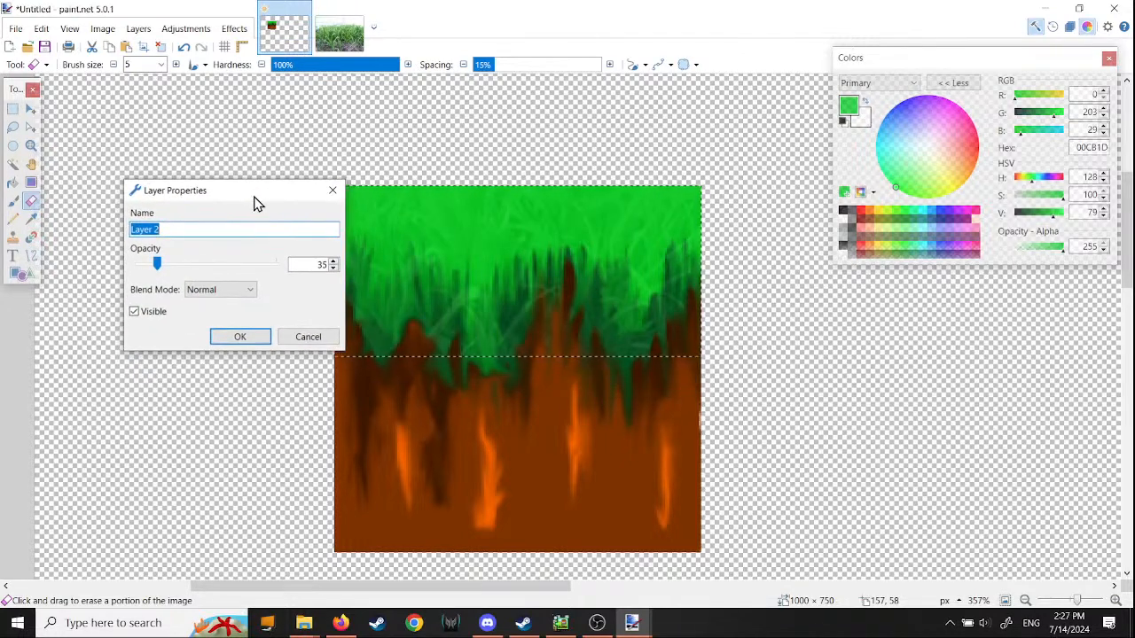
drag(157, 264, 291, 279)
Step: Try the Multiply and Additive blend modes on Layer 2, and set its blend mode to Overlay
click(251, 293)
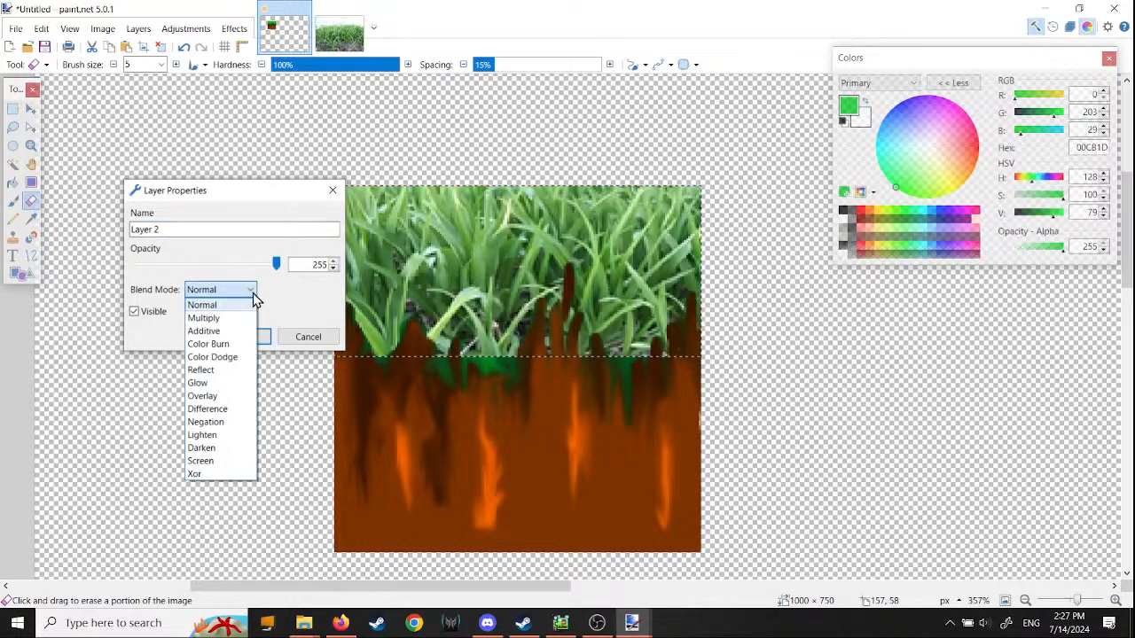
click(212, 319)
click(252, 291)
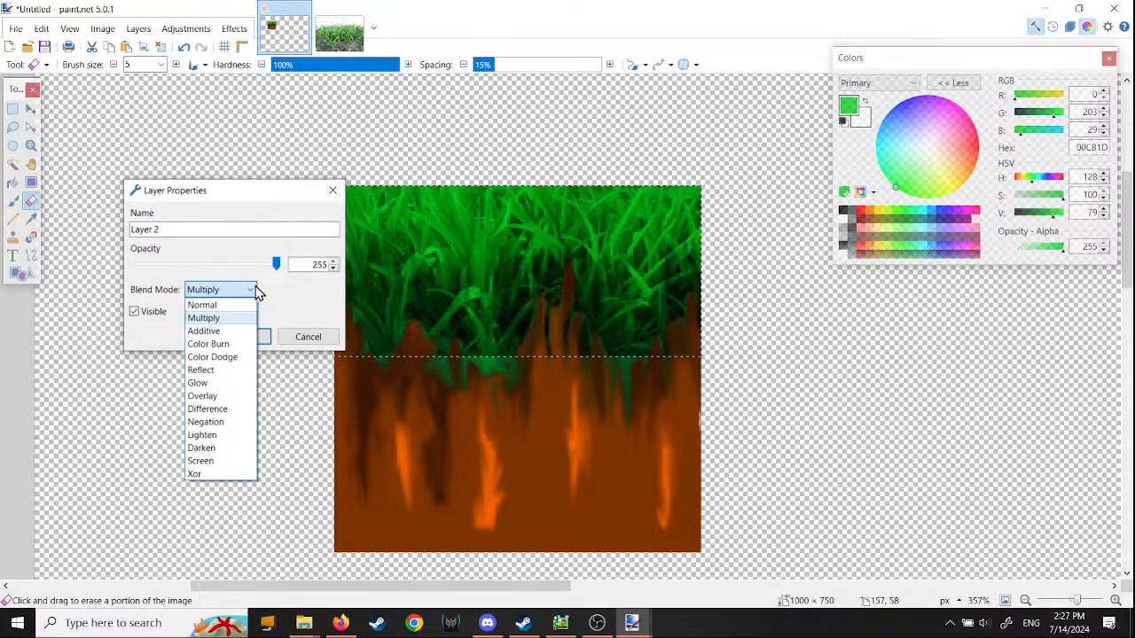
click(243, 330)
click(251, 300)
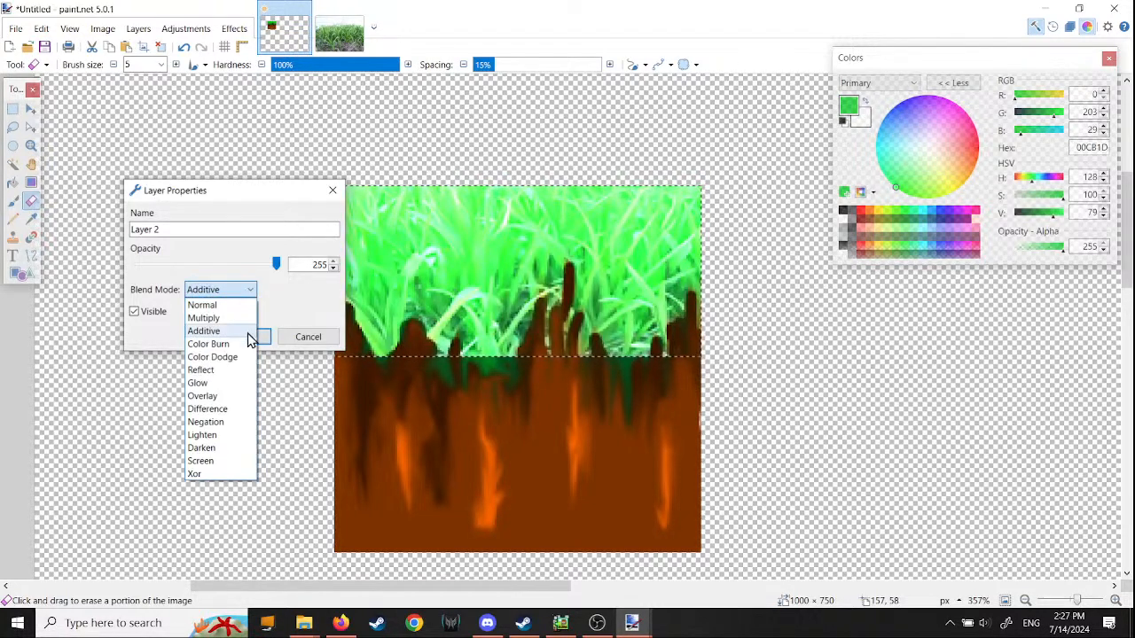
click(236, 398)
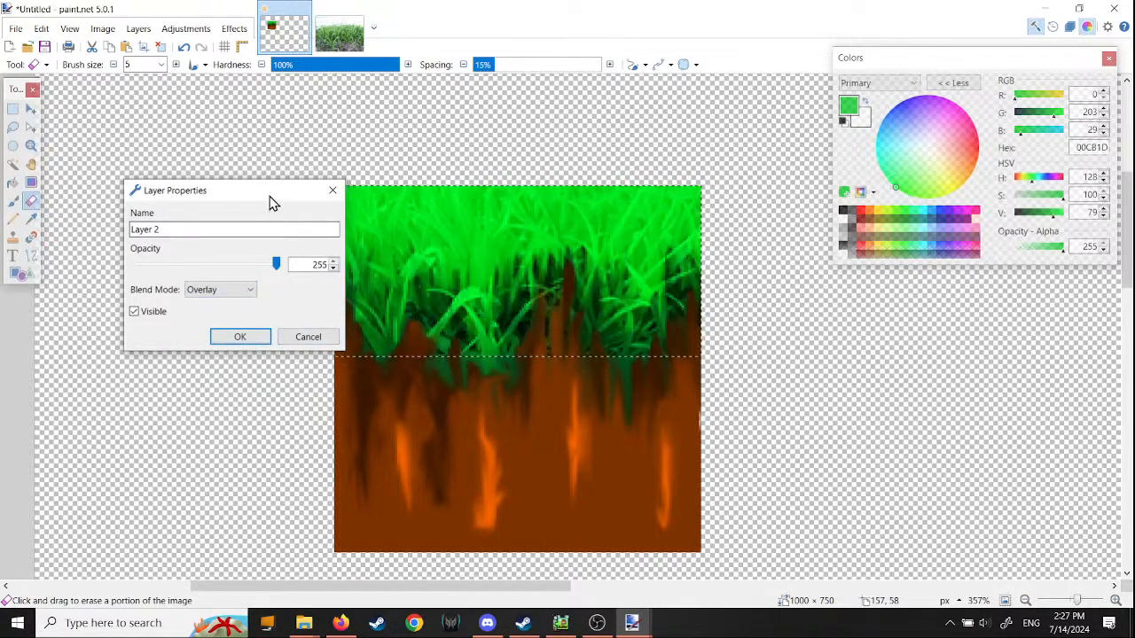
Step: Try lower opacities on the grass photo layer with the tile in full view, and apply an opacity of about 248
drag(269, 191, 202, 177)
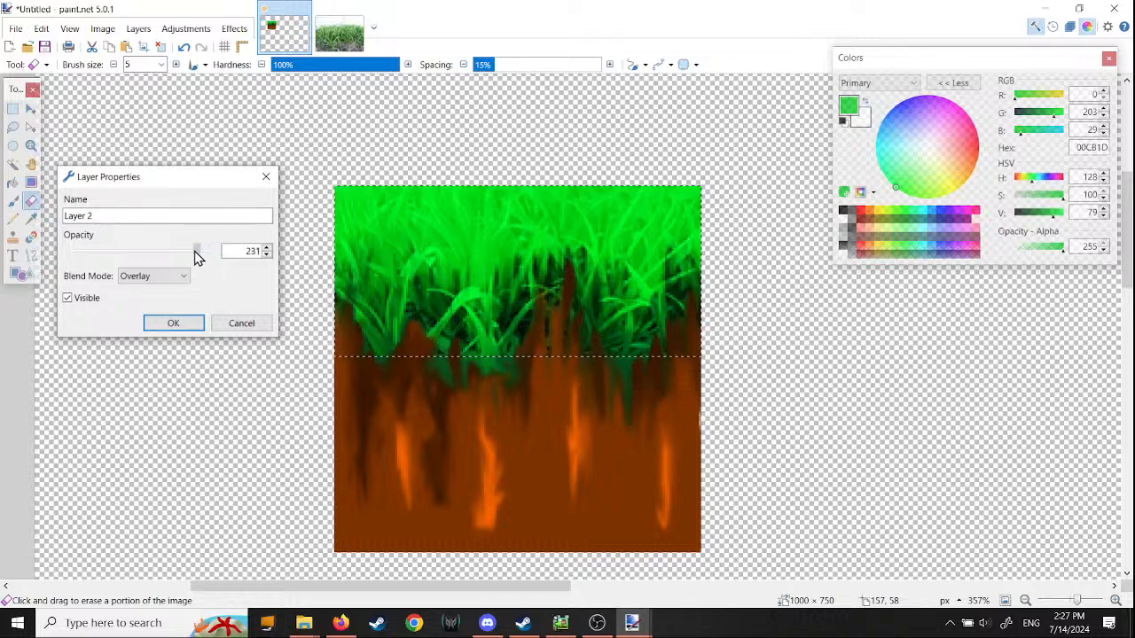
drag(197, 257, 161, 254)
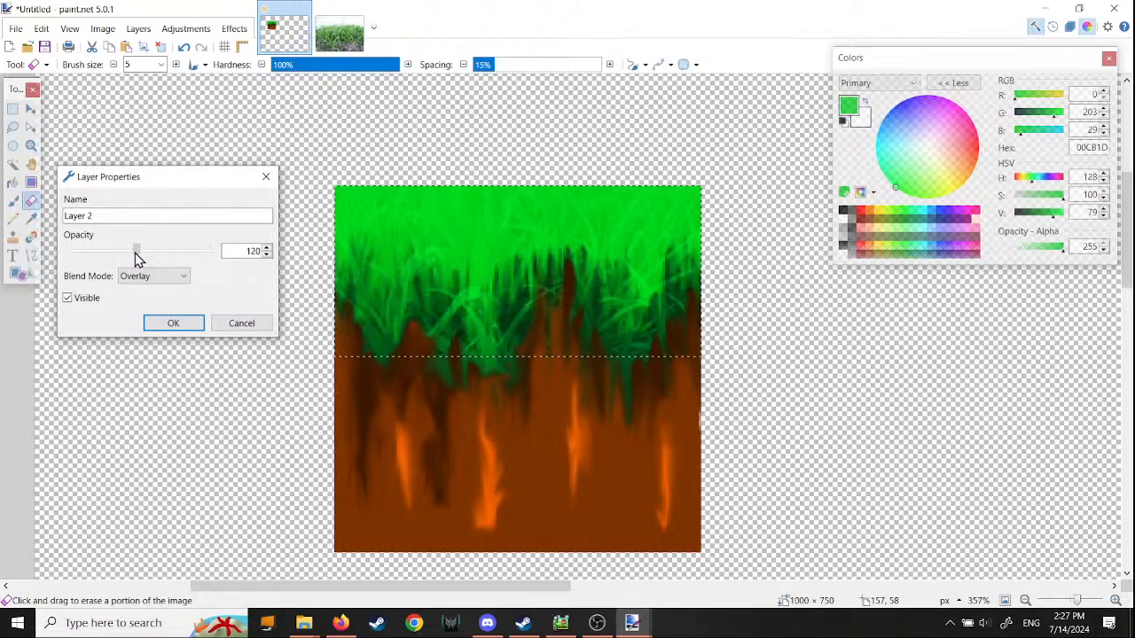
drag(139, 252, 185, 257)
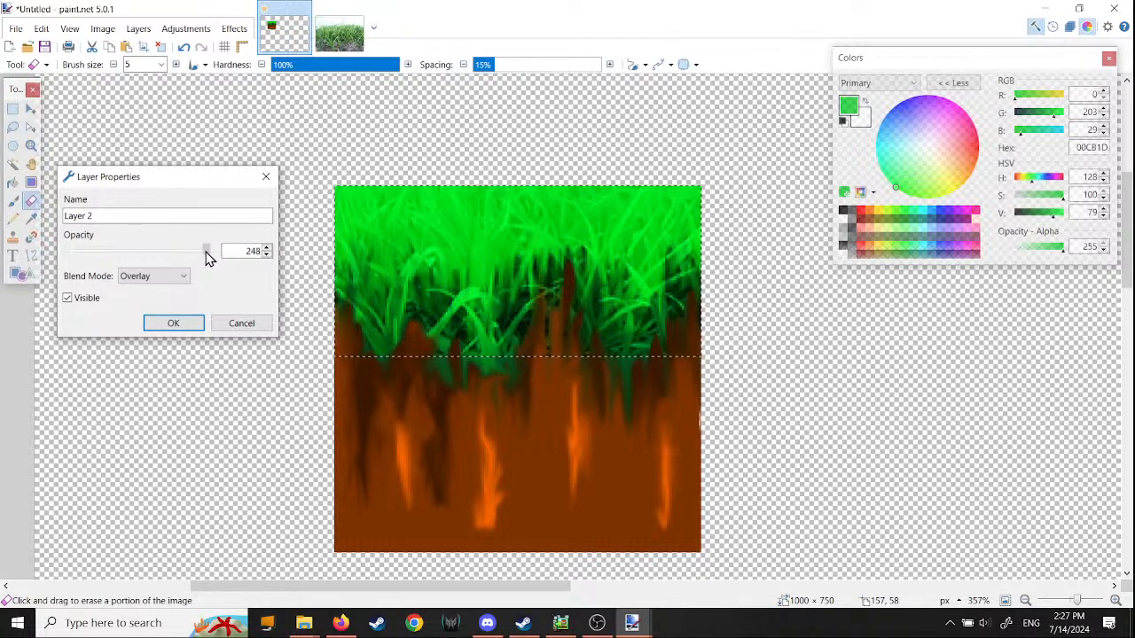
click(174, 324)
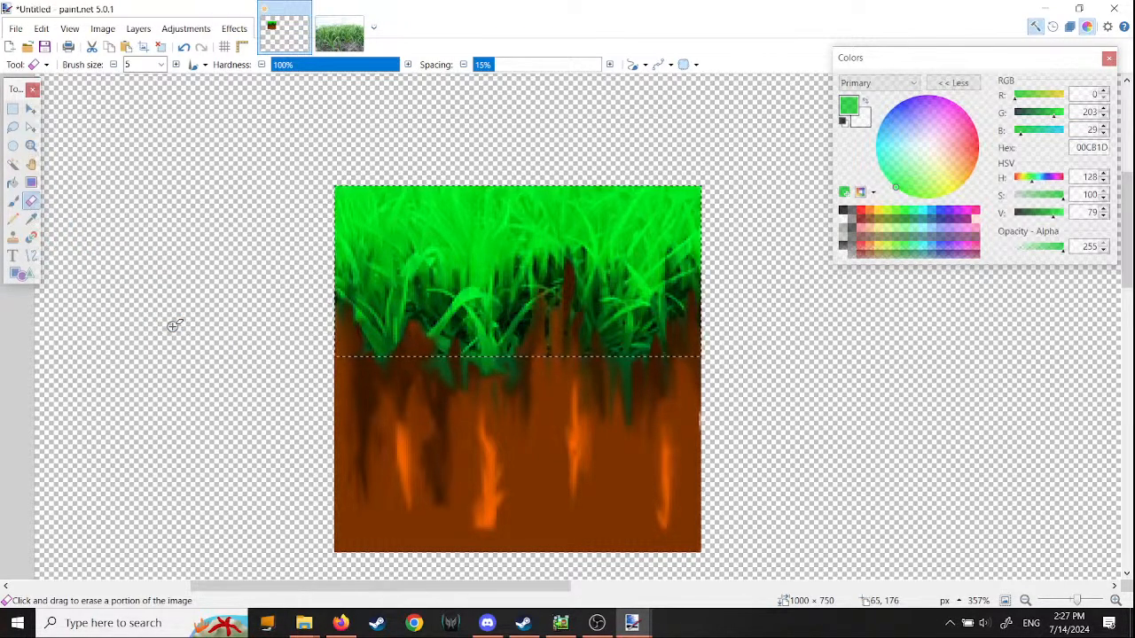
Step: Deselect the grass area and flatten the tile image into a single layer
ctrl+scroll(213, 325, down, 3)
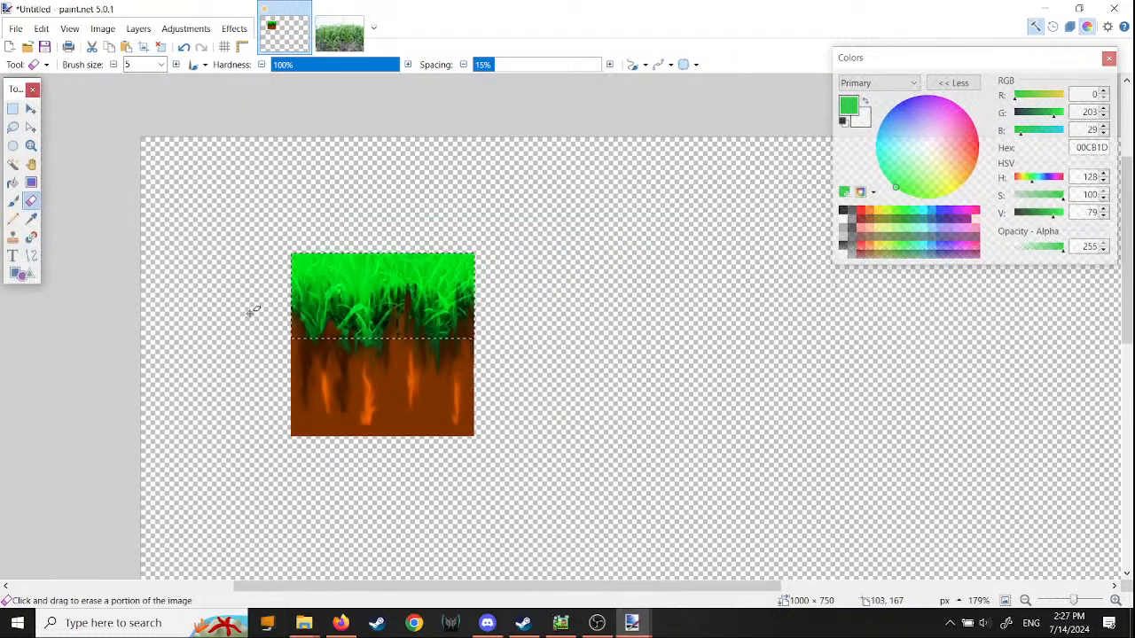
middle_drag(354, 399, 545, 411)
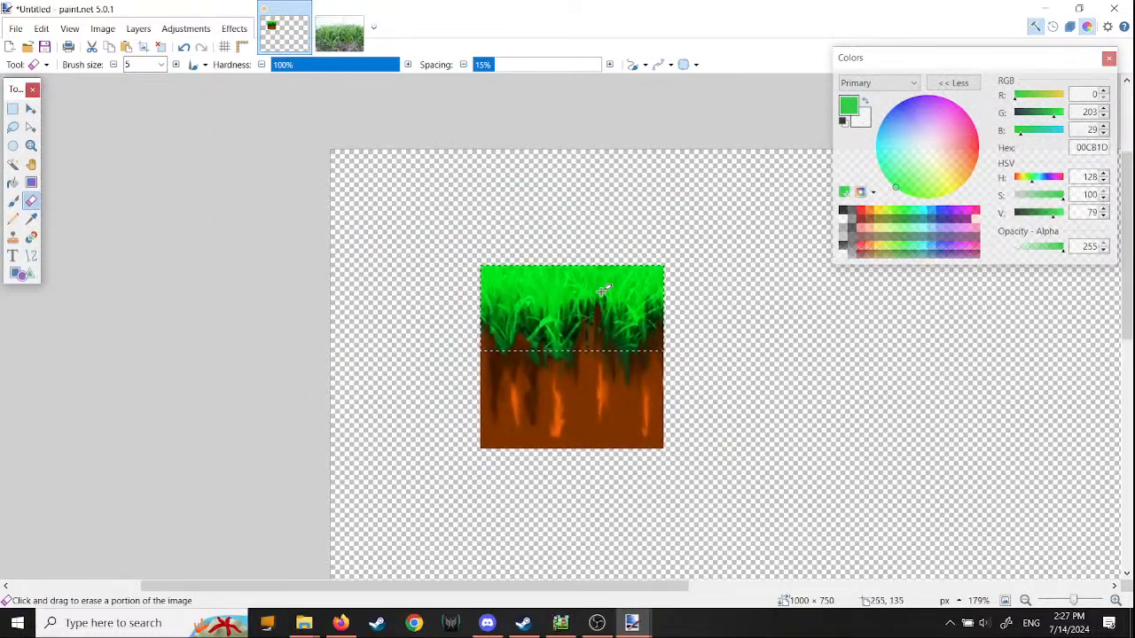
ctrl+scroll(603, 291, up, 4)
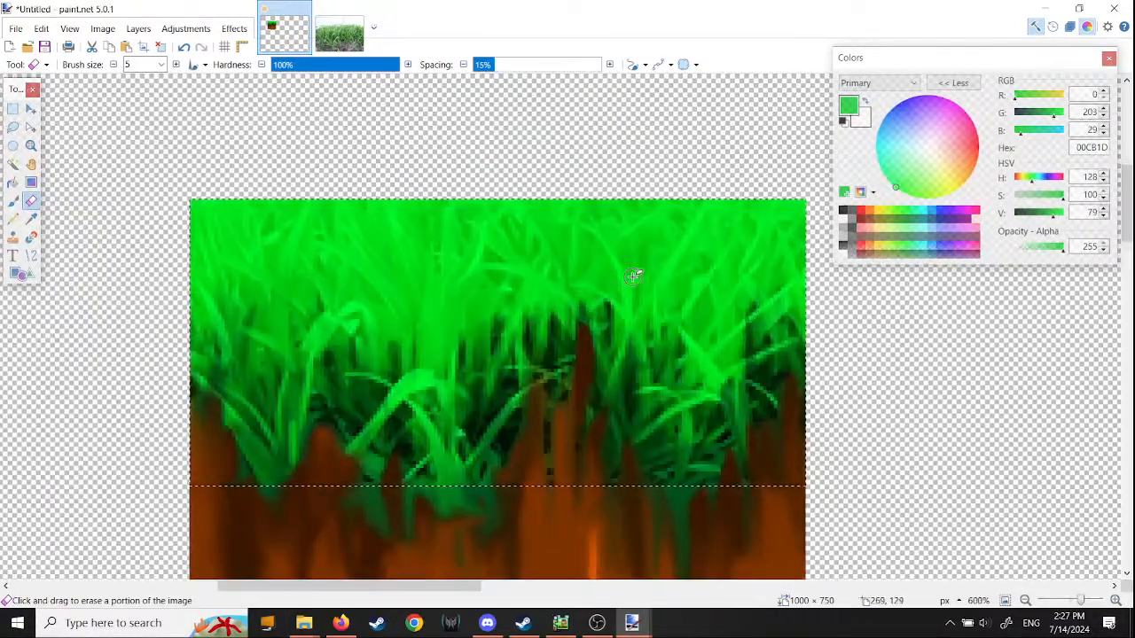
ctrl+scroll(515, 364, down, 4)
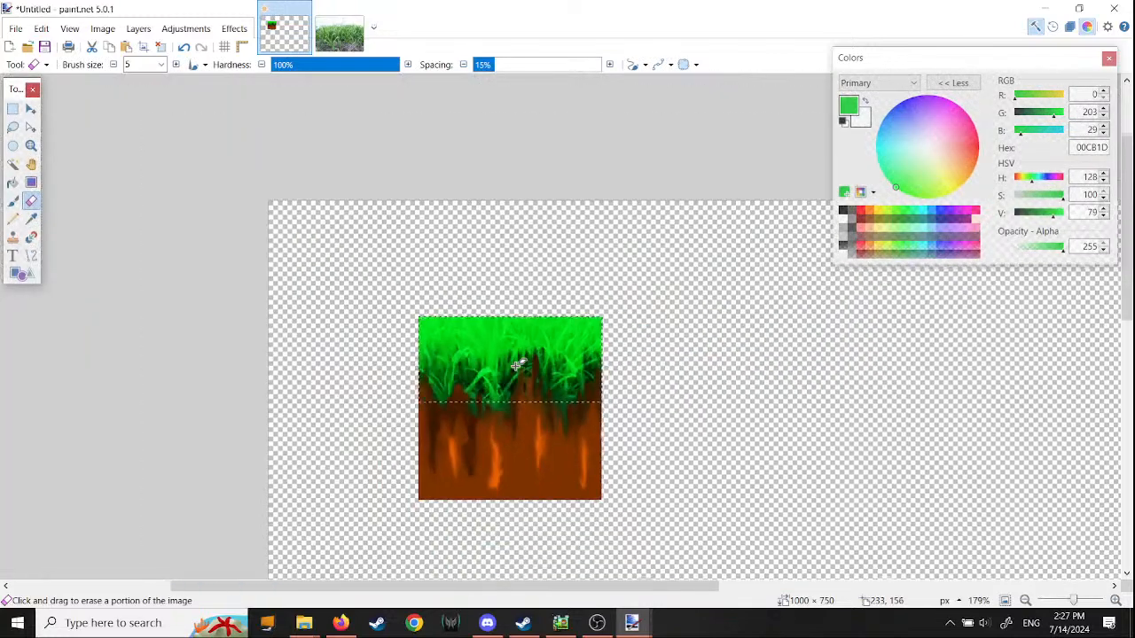
click(42, 28)
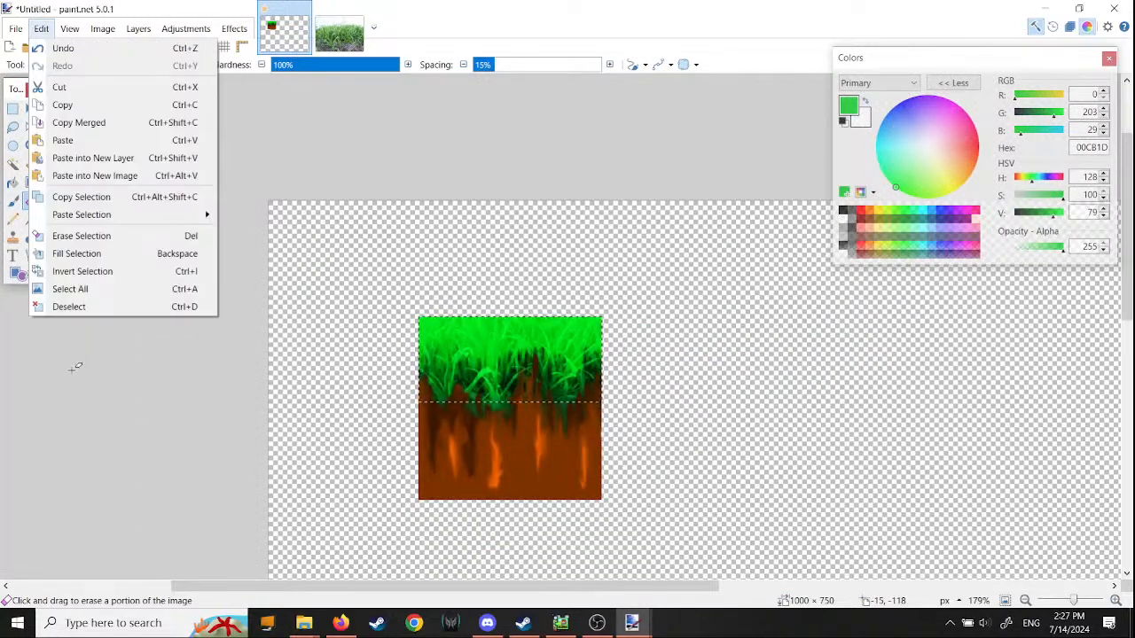
click(73, 308)
click(103, 29)
click(135, 221)
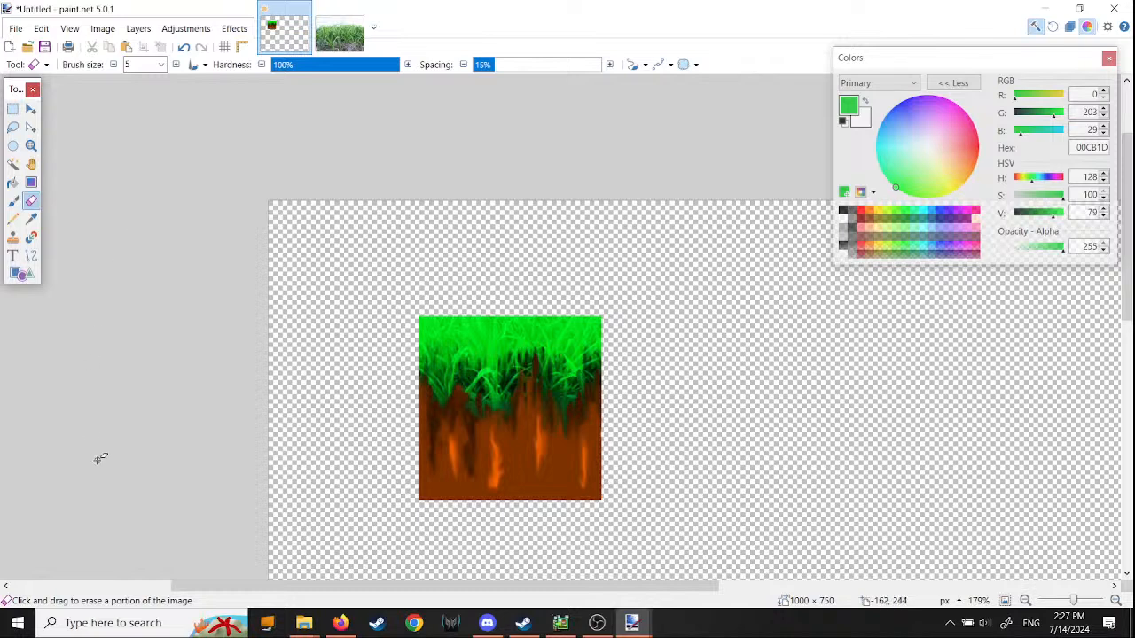
ctrl+scroll(526, 477, up, 4)
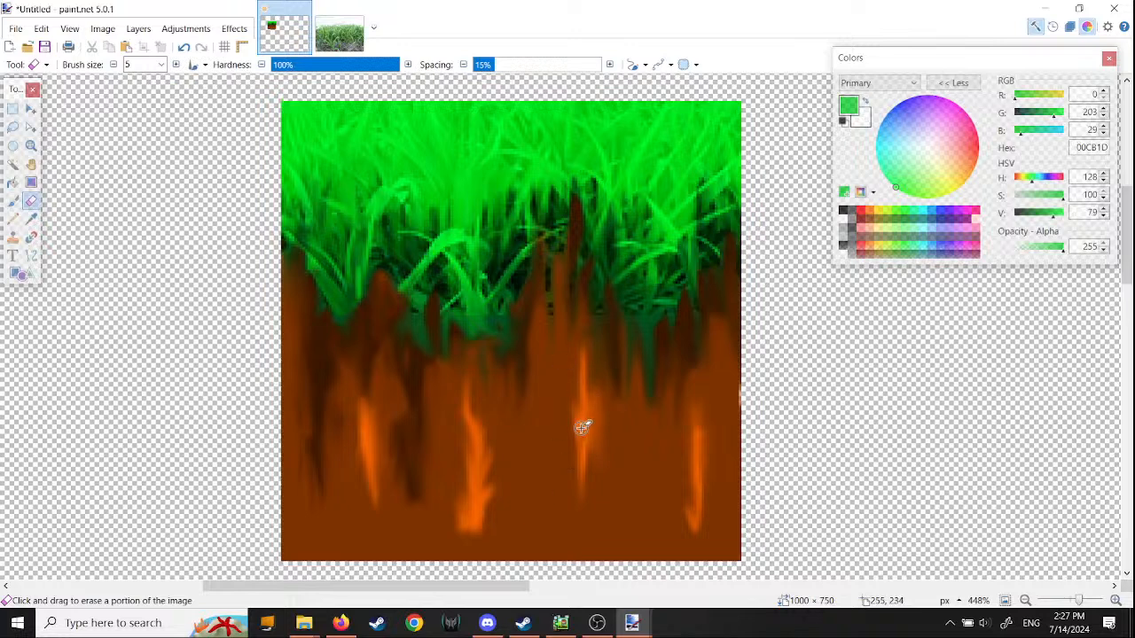
Step: Switch to File Explorer and open the cliffs folder inside my_textures
mouse_move(303, 626)
click(381, 554)
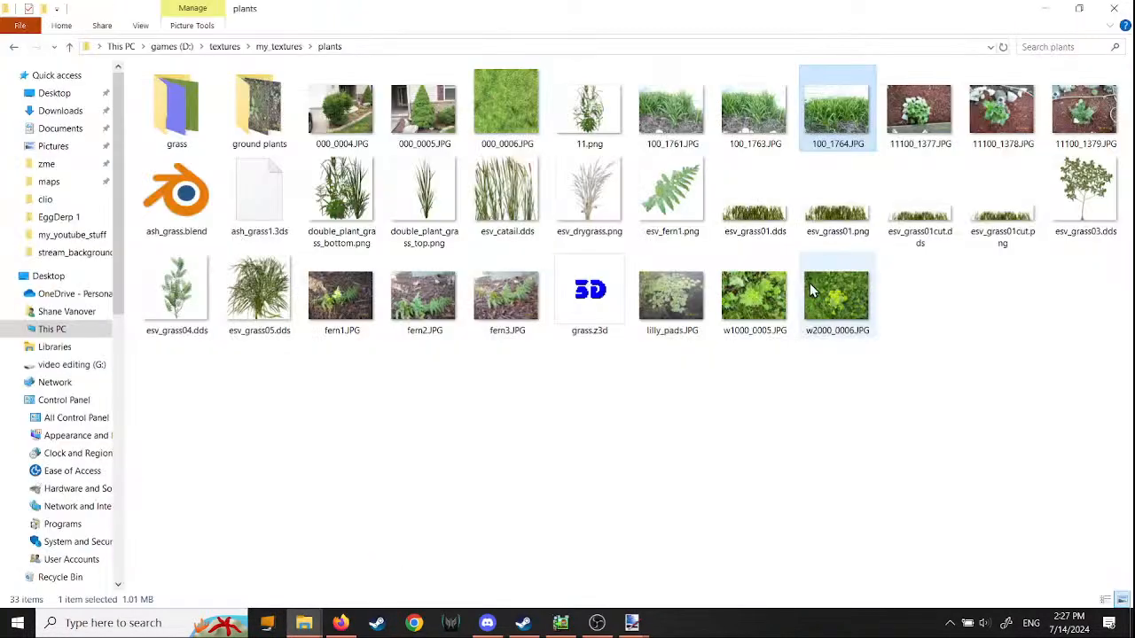
click(286, 46)
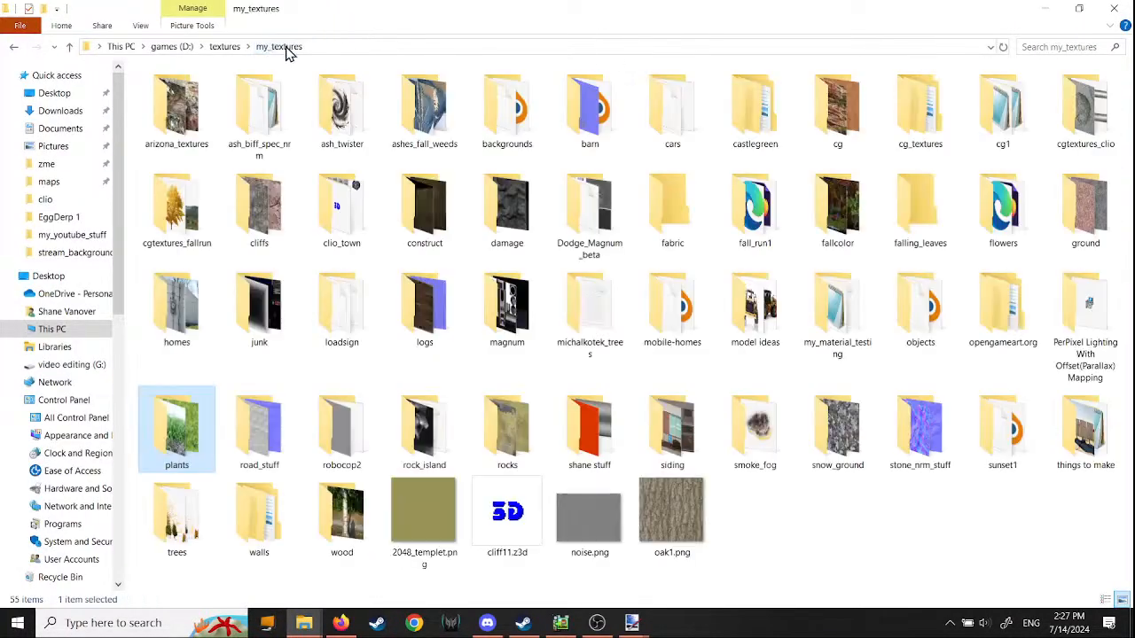
double_click(264, 230)
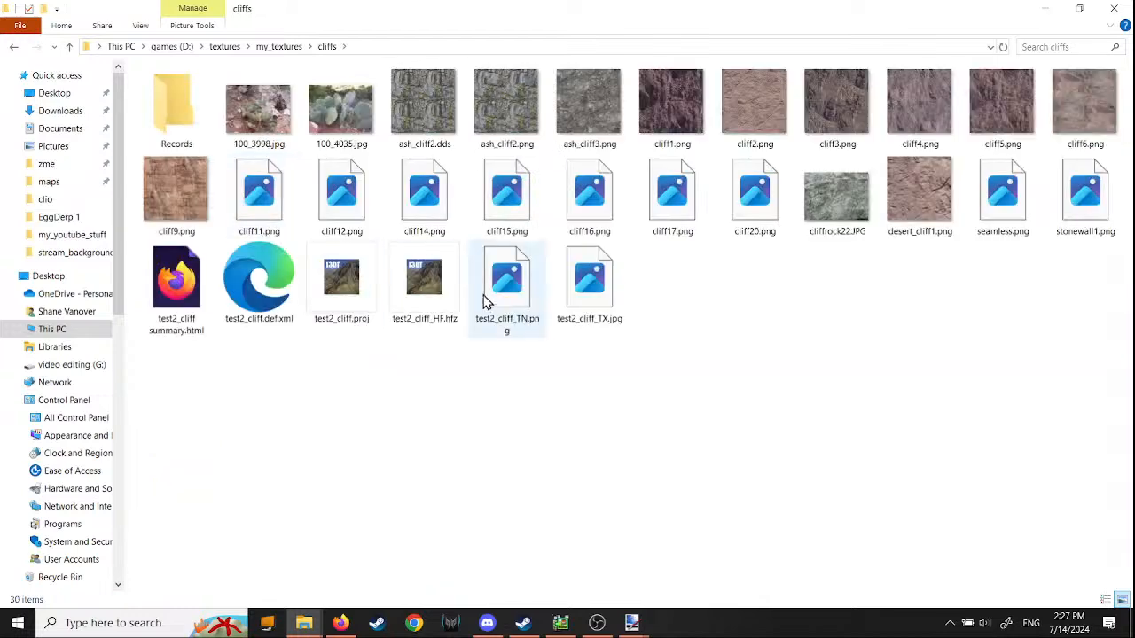
right_click(435, 110)
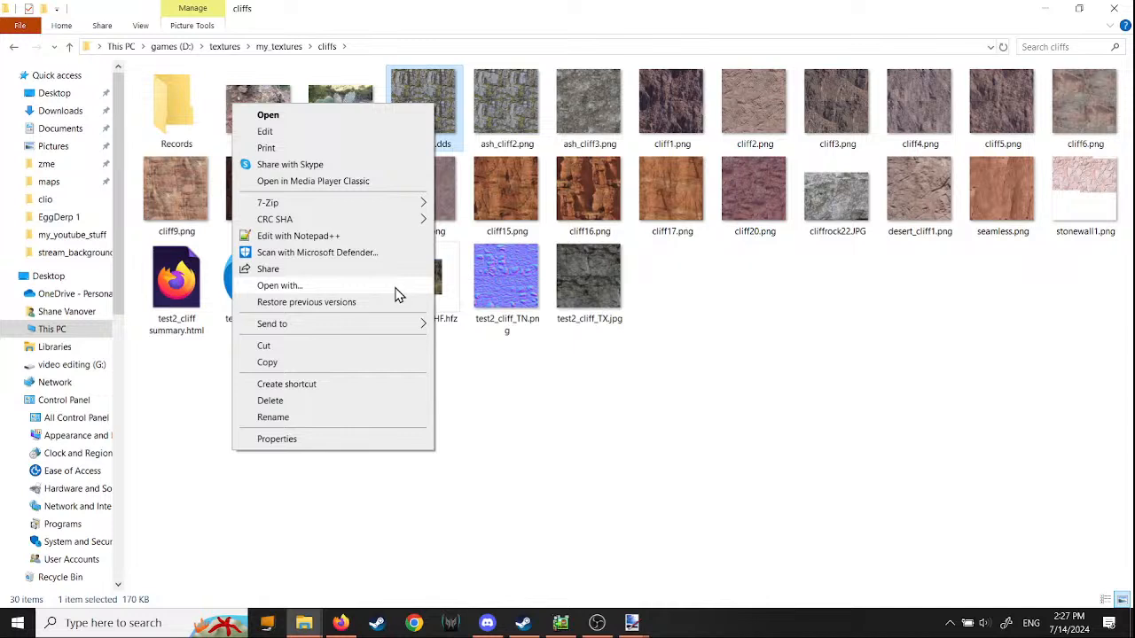
click(446, 96)
right_click(423, 121)
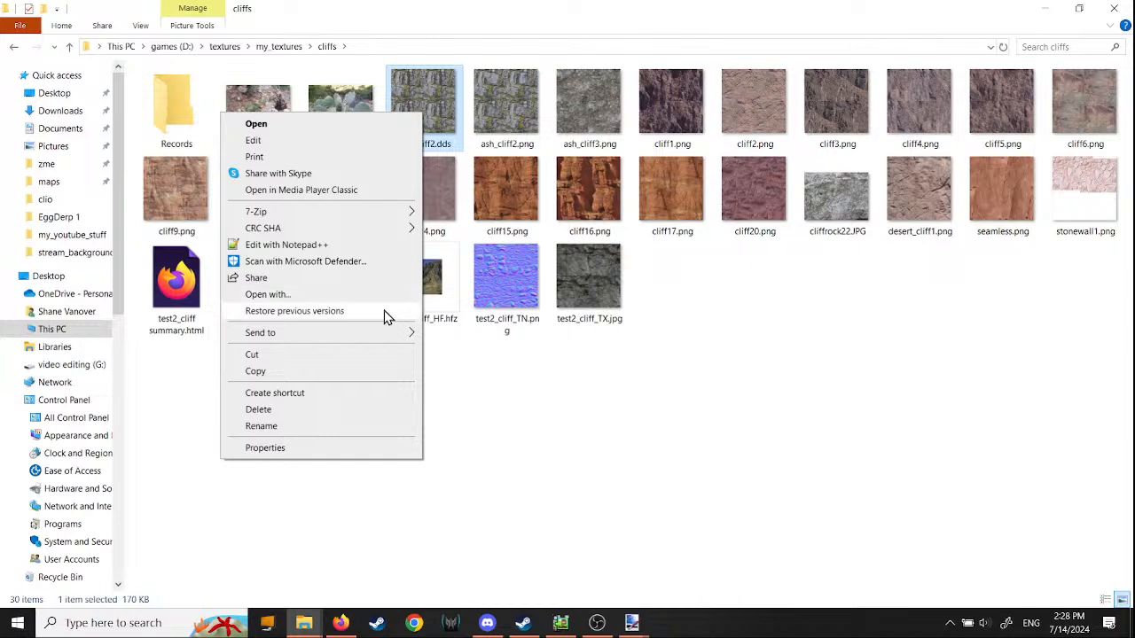
click(451, 122)
Step: Open ash_cliff2.png from the cliffs folder in paint.net
click(505, 121)
right_click(509, 118)
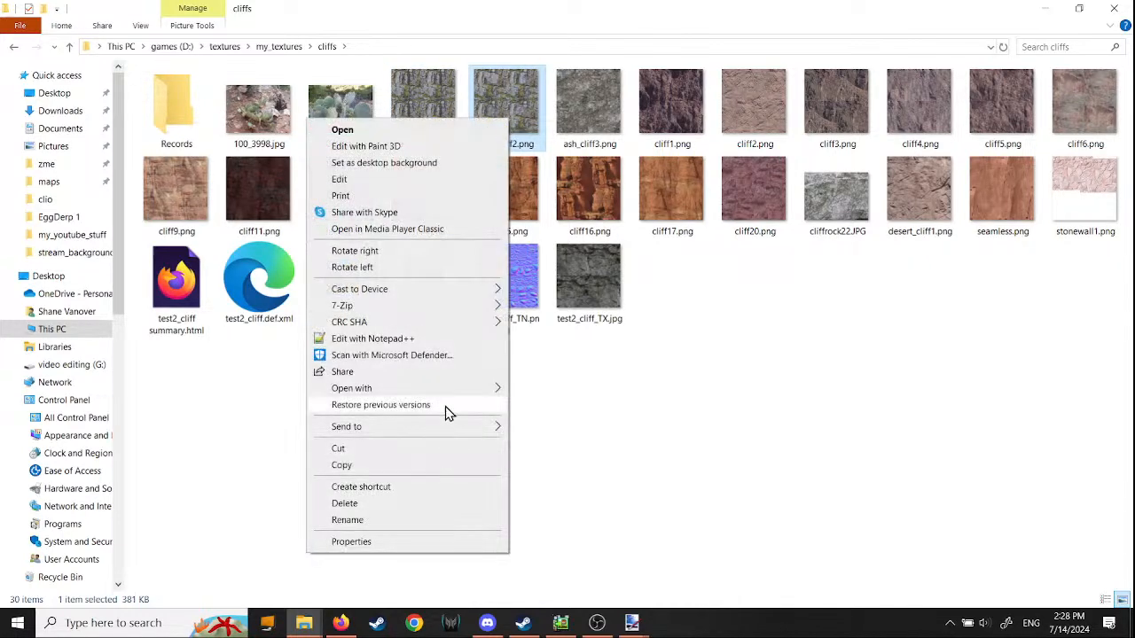
mouse_move(467, 390)
click(551, 443)
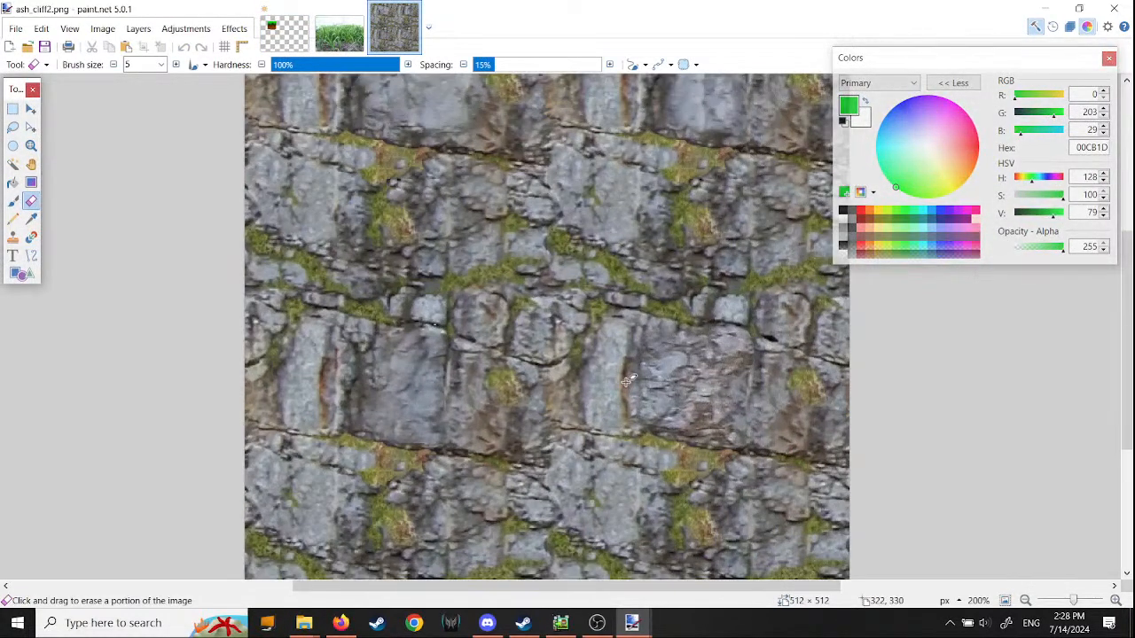
Step: Copy a rectangular area of about 305 × 224 pixels from the upper part of the cliff texture
ctrl+scroll(624, 352, down, 3)
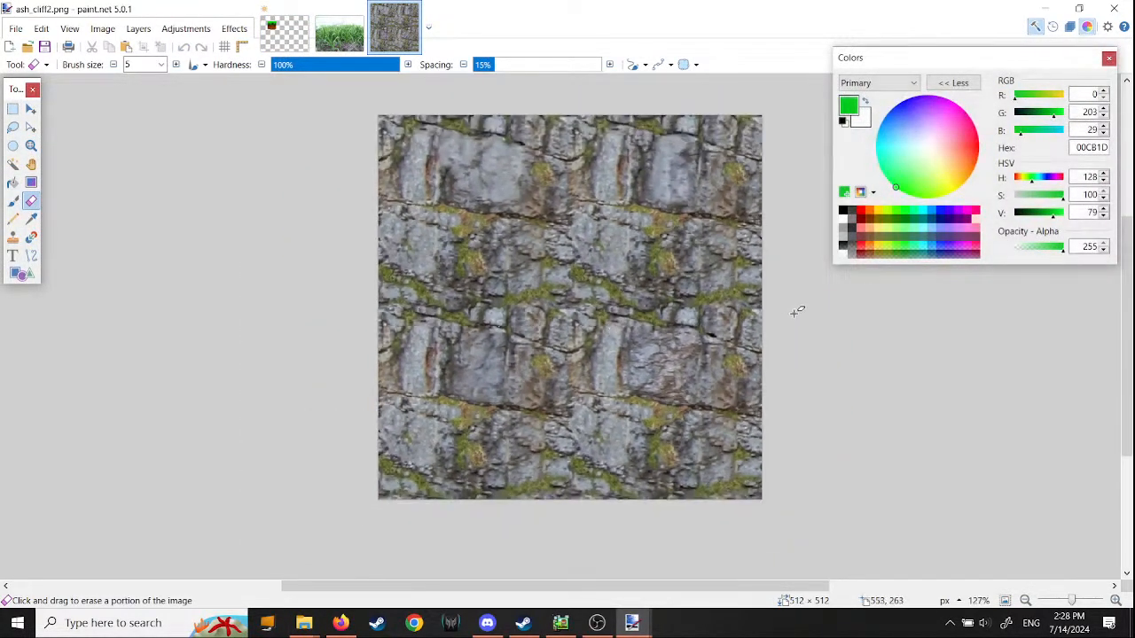
middle_drag(797, 311, 785, 391)
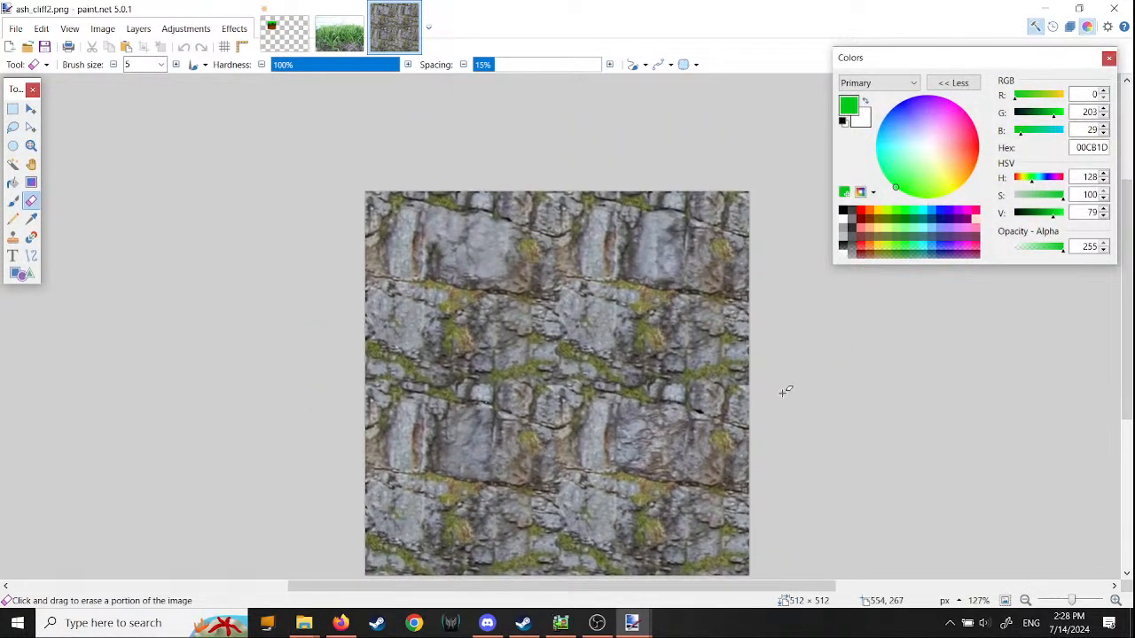
click(13, 109)
drag(394, 224, 623, 391)
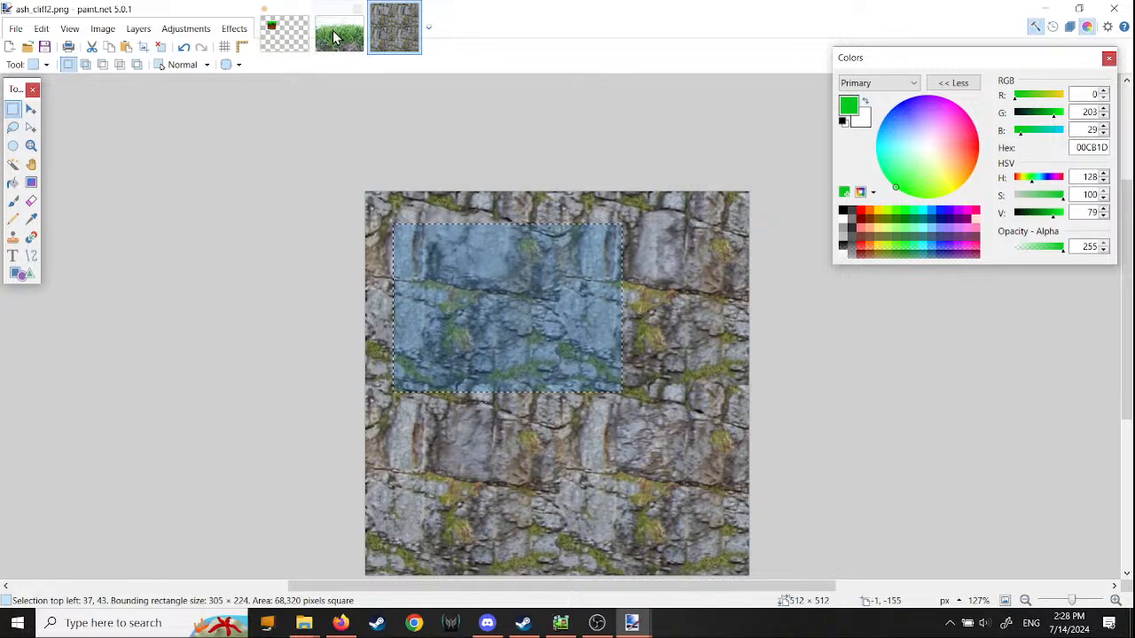
Step: Paste the cliff texture onto a new layer of the tile image, scale it to about 199 × 145 pixels and align it with the tile's right edge
click(284, 31)
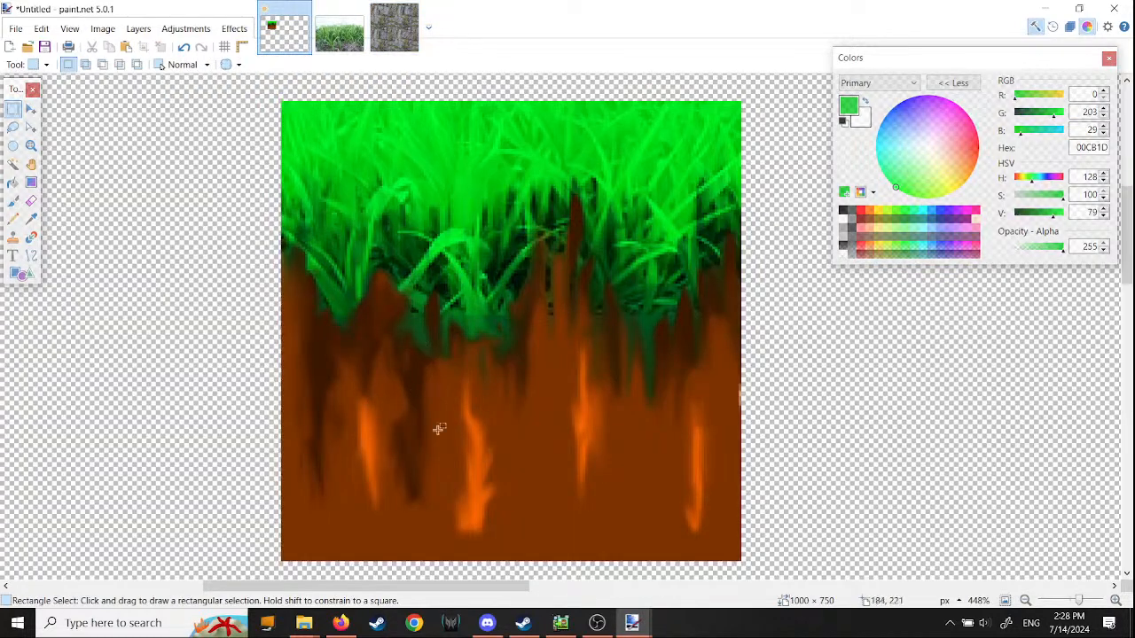
key(ctrl+v)
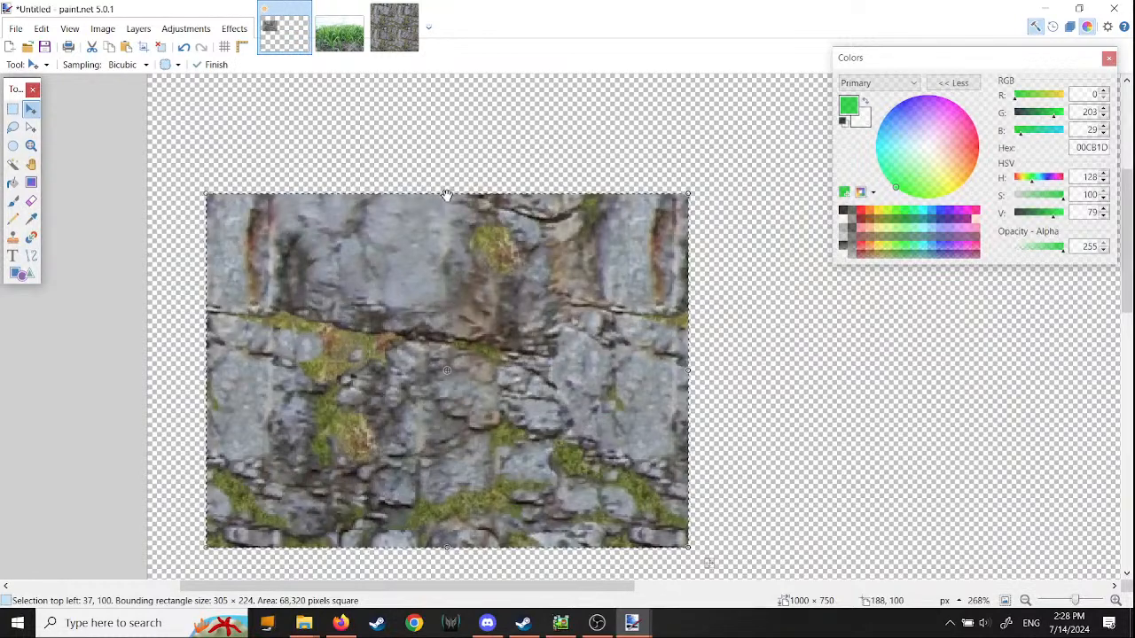
shift+drag(449, 194, 464, 318)
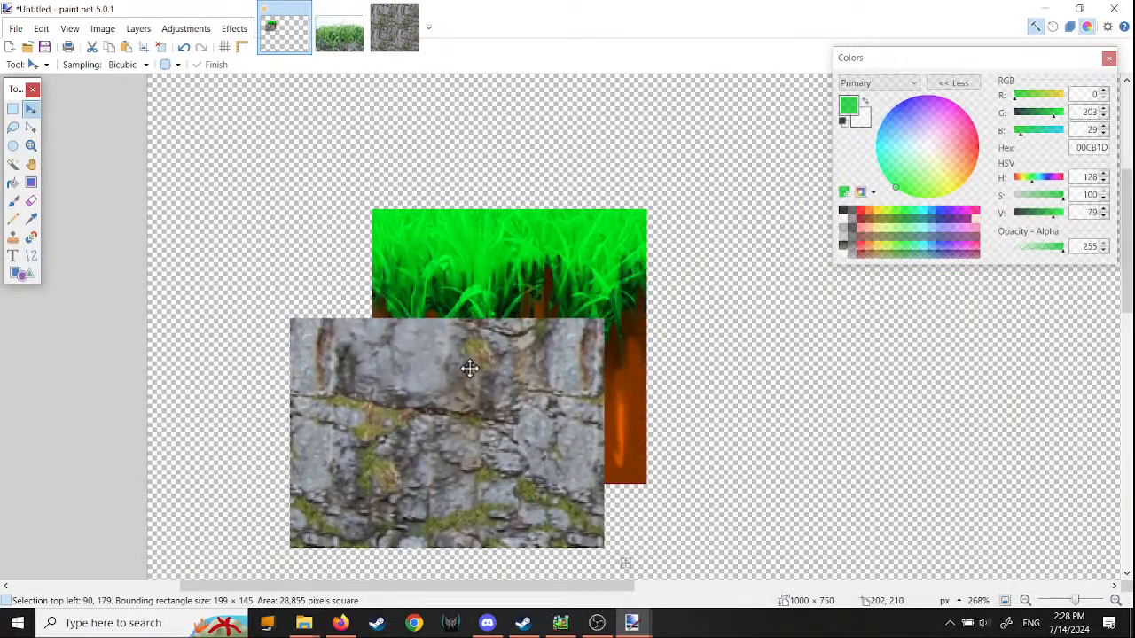
drag(469, 368, 511, 352)
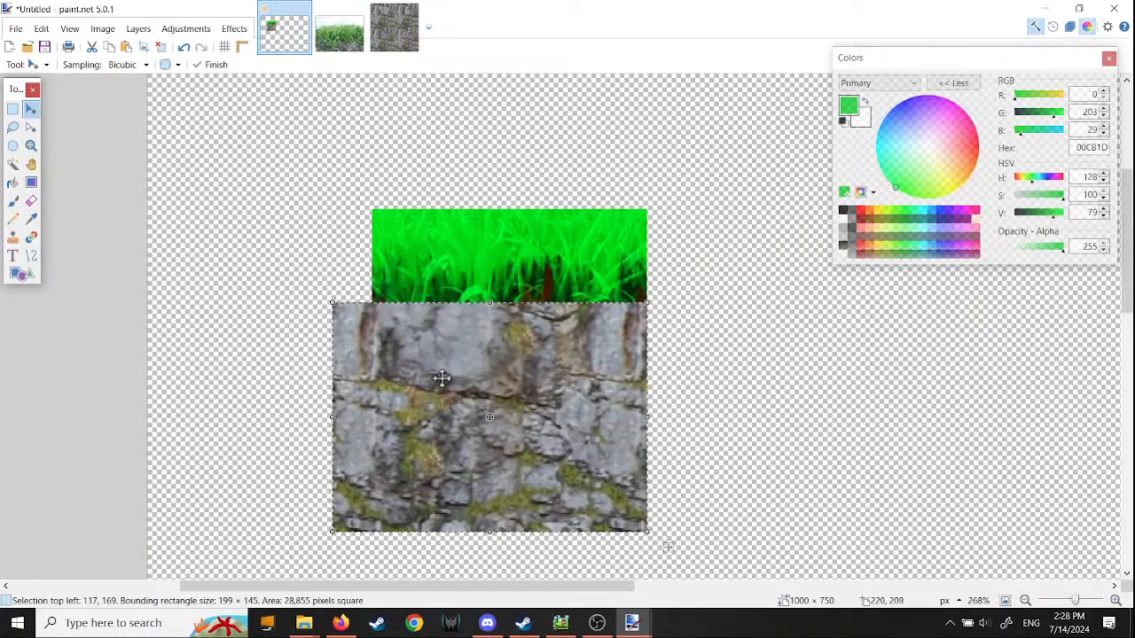
Step: Resize the cliff texture to about 174 × 143 pixels and align it with the tile's sides and bottom edge, covering the dirt
drag(334, 414, 374, 417)
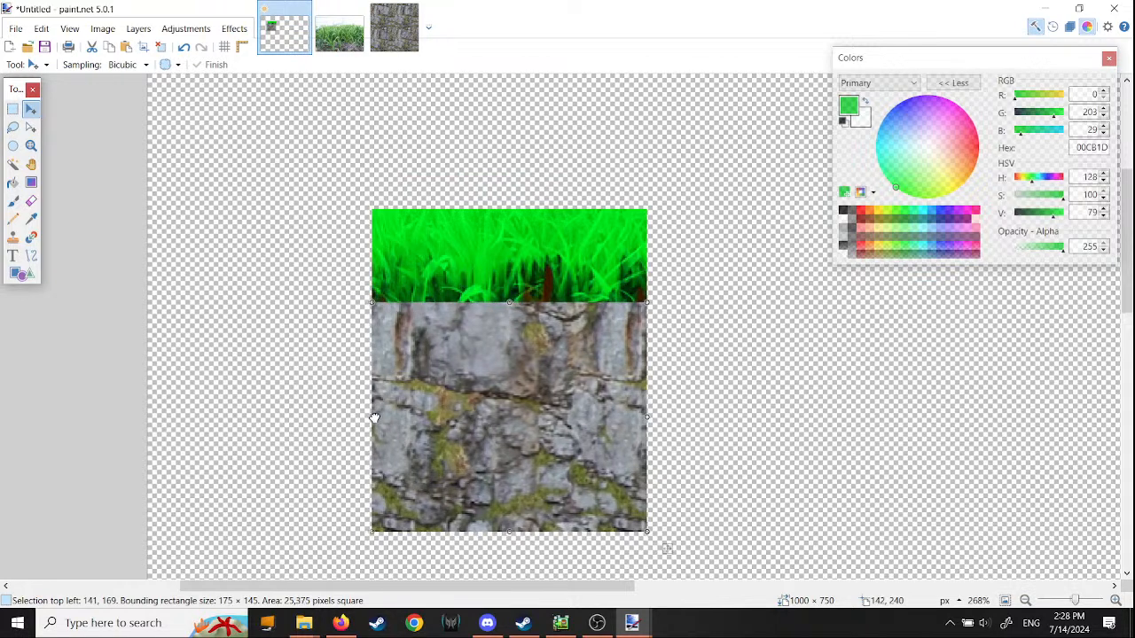
drag(510, 404, 556, 359)
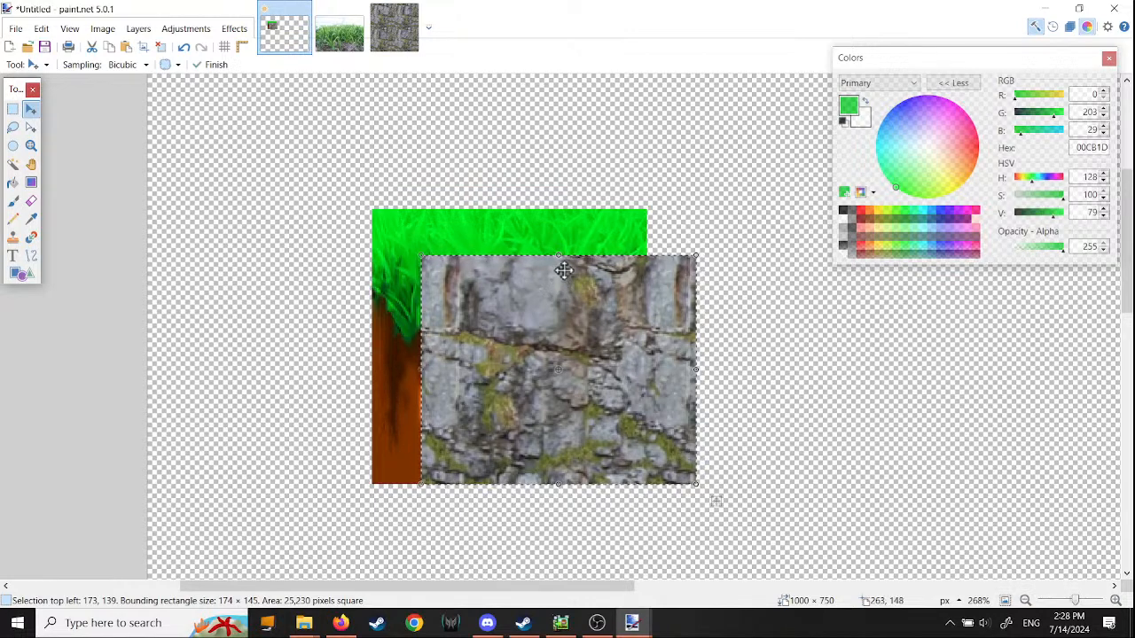
drag(558, 255, 559, 259)
drag(563, 324, 528, 321)
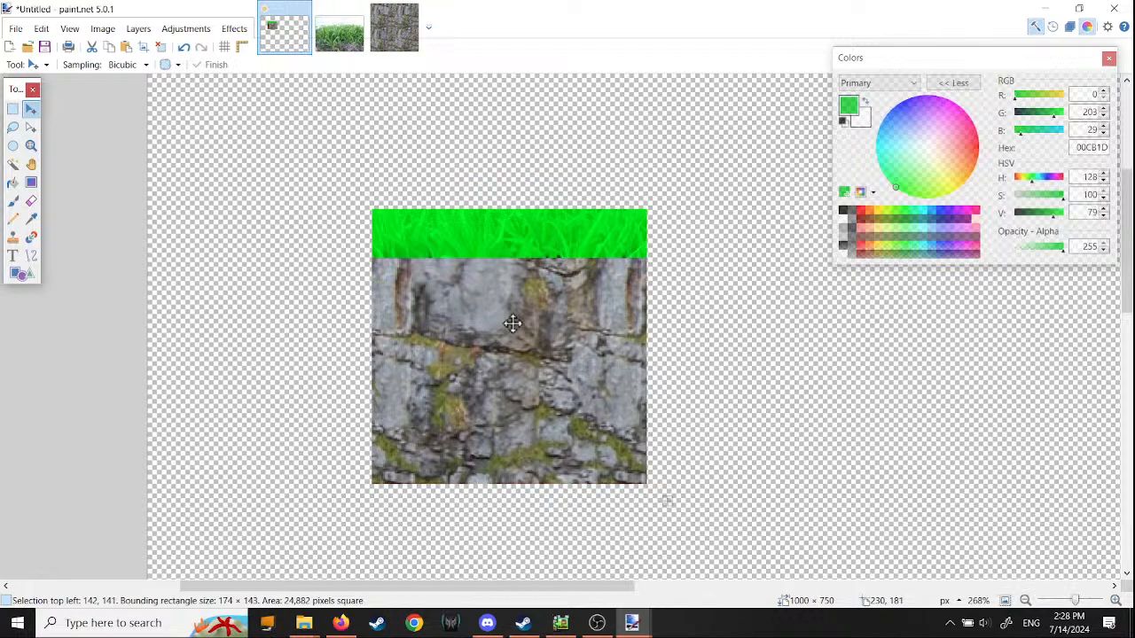
Step: Lower the cliff texture layer's opacity so the painted grass and dirt show through it
click(187, 28)
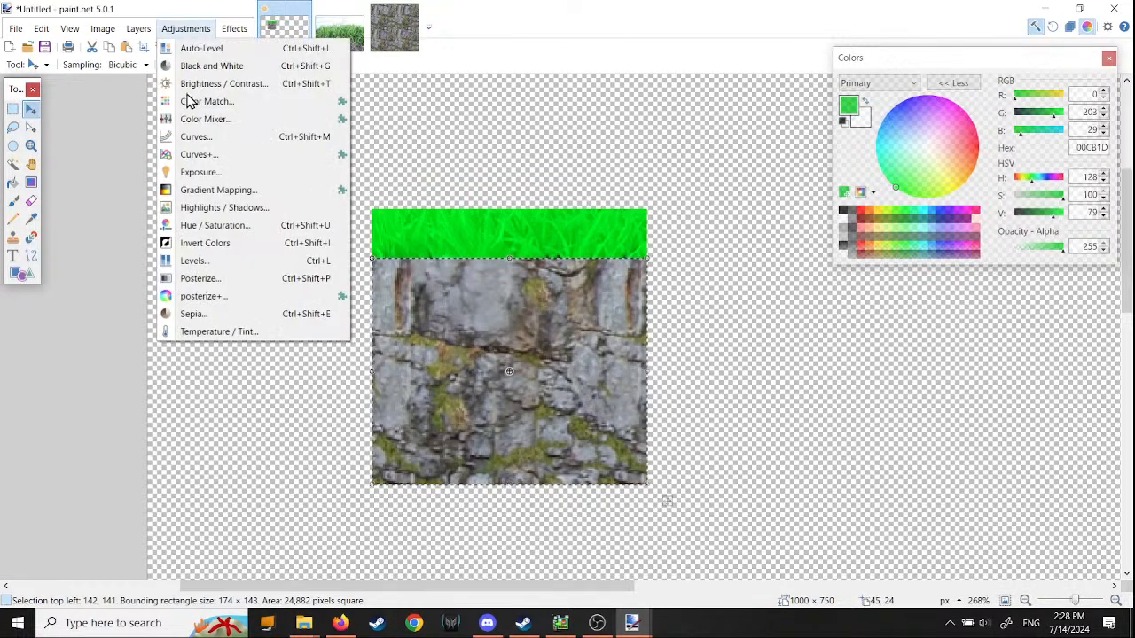
mouse_move(229, 27)
mouse_move(151, 31)
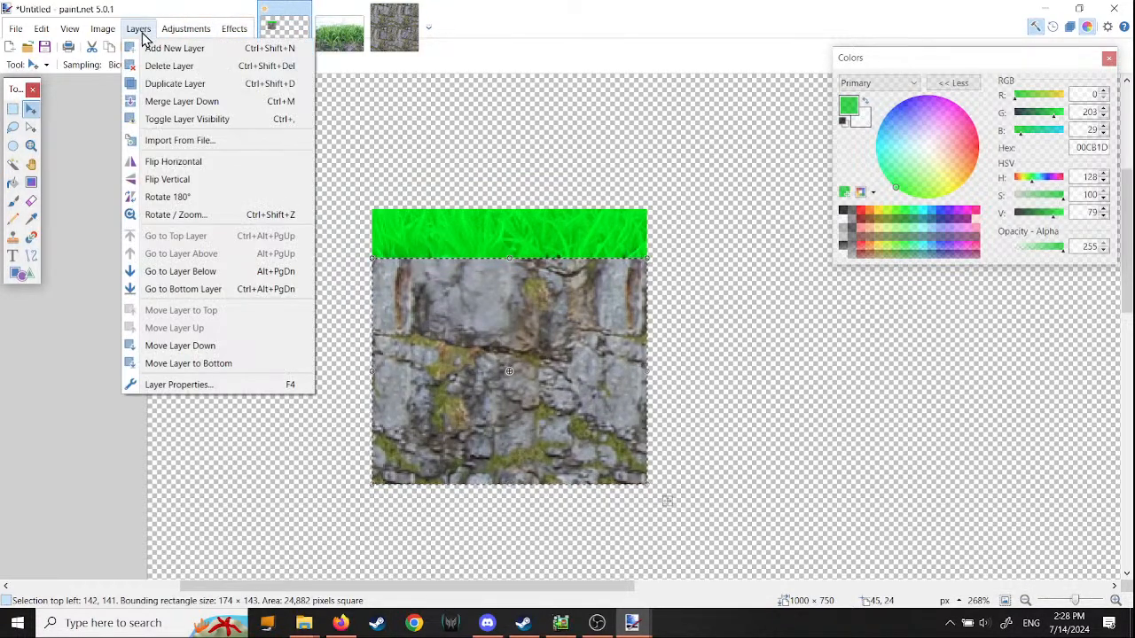
click(177, 385)
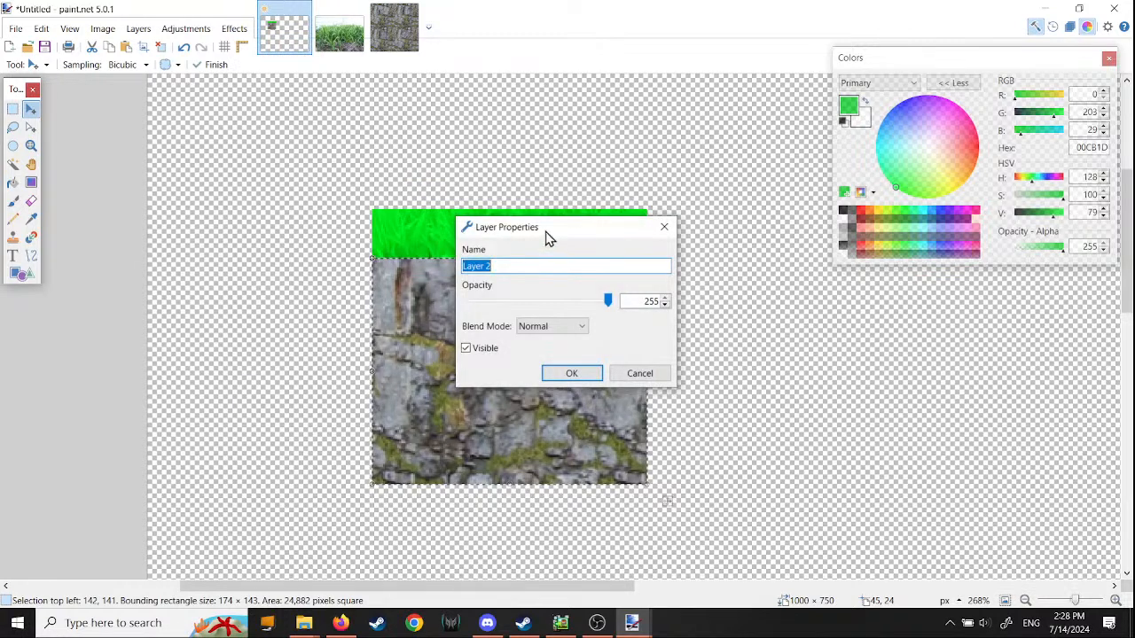
drag(547, 235, 282, 135)
drag(342, 198, 238, 200)
click(305, 271)
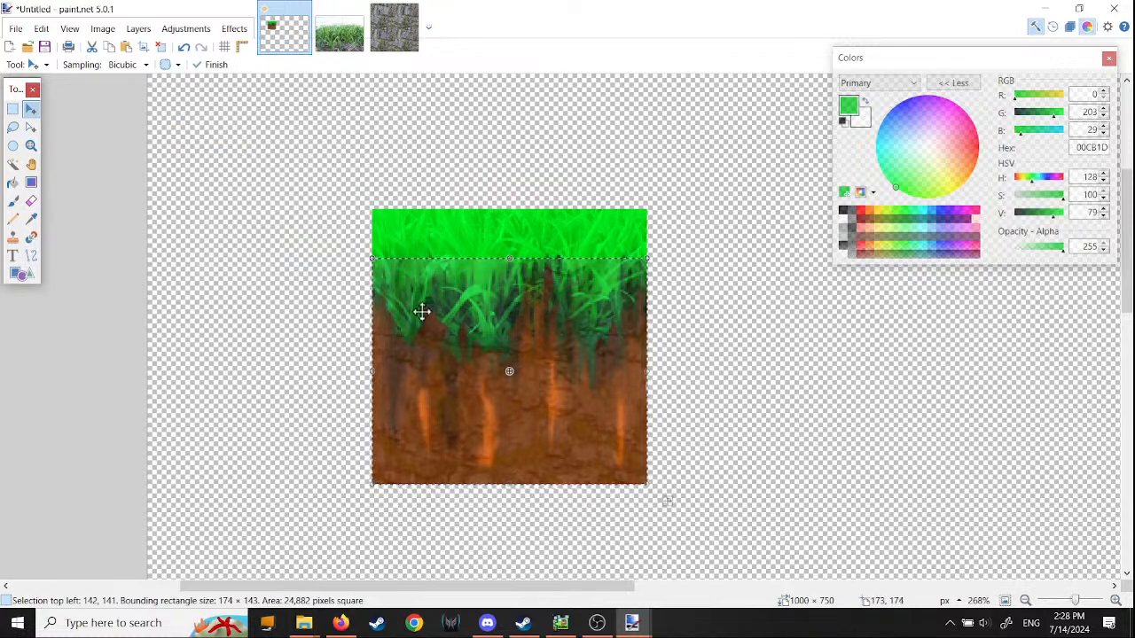
Step: Erase the cliff texture along the lower edges of the hanging grass blades across the tile with a size 5 eraser
ctrl+scroll(420, 308, up, 4)
click(32, 203)
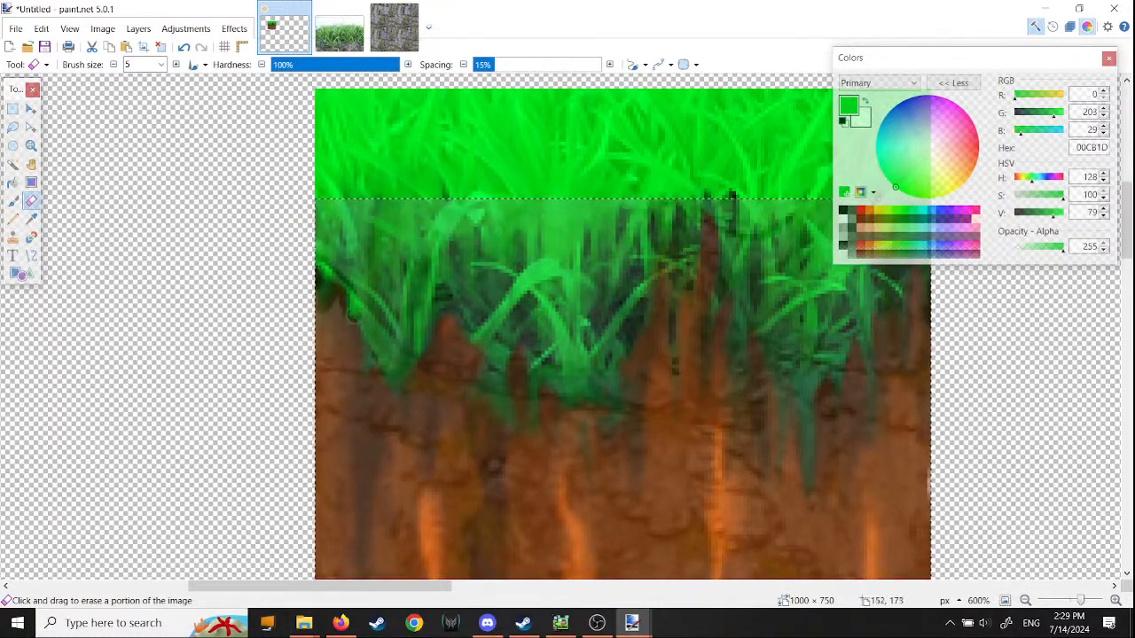
drag(385, 366, 401, 373)
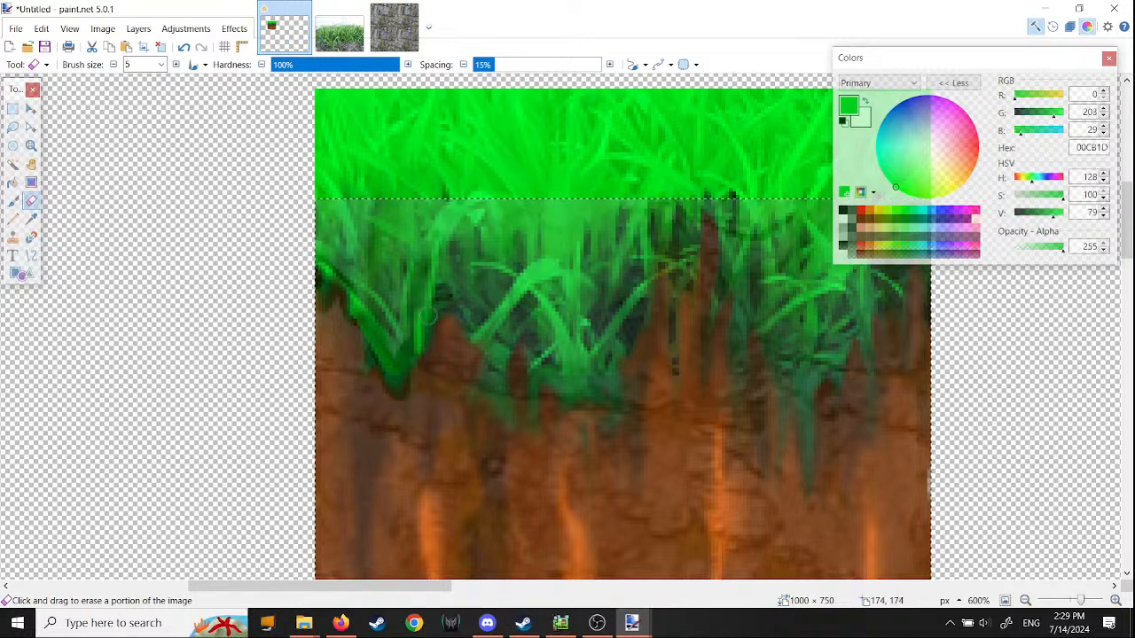
drag(427, 316, 456, 314)
mouse_move(485, 359)
mouse_down()
mouse_move(493, 413)
mouse_move(513, 311)
mouse_up()
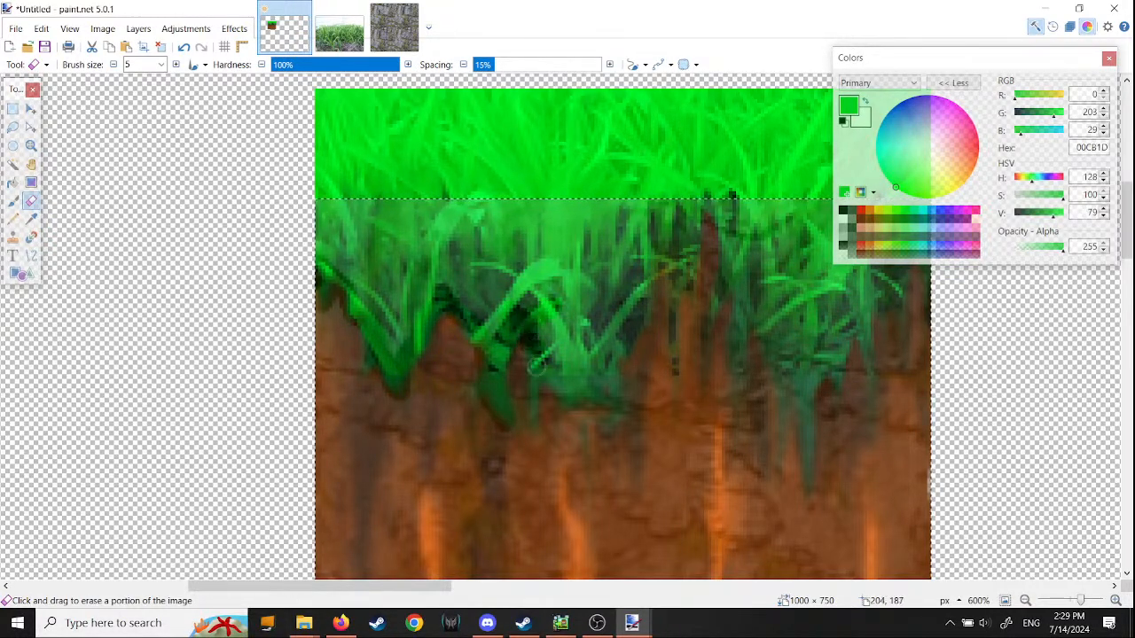
mouse_move(538, 363)
mouse_down()
mouse_move(535, 414)
mouse_move(592, 376)
mouse_move(640, 288)
mouse_move(650, 222)
mouse_move(678, 286)
mouse_up()
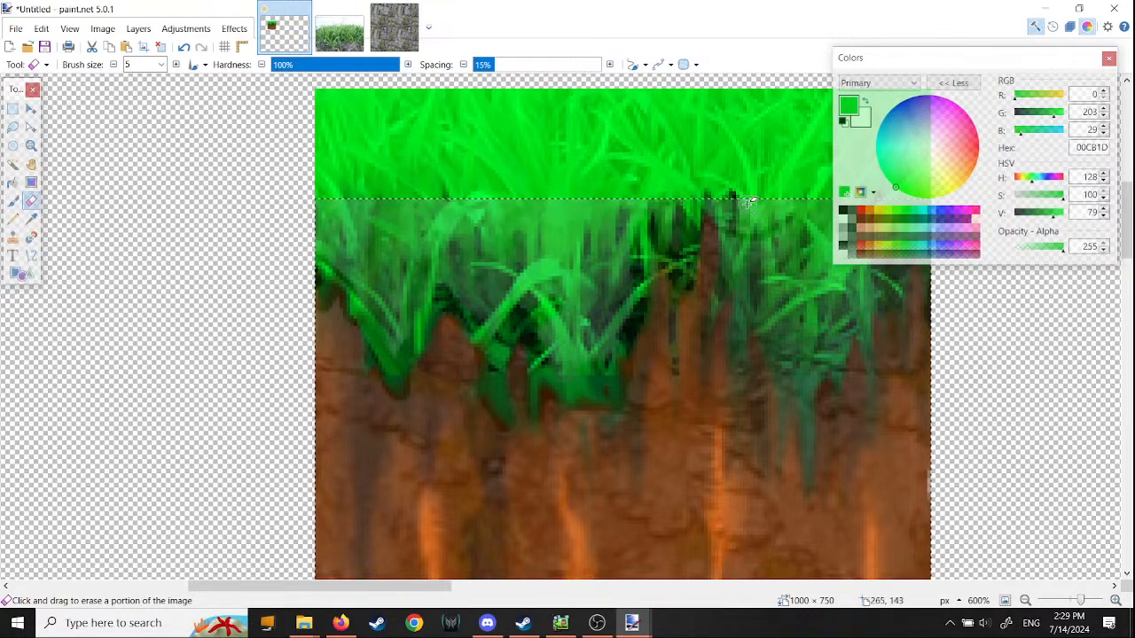
mouse_move(727, 251)
mouse_down()
mouse_move(716, 324)
mouse_move(743, 401)
mouse_move(767, 350)
mouse_move(780, 435)
mouse_move(788, 341)
mouse_move(805, 464)
mouse_move(814, 359)
mouse_up()
mouse_move(725, 445)
middle_down()
mouse_move(683, 461)
mouse_move(476, 468)
middle_up()
mouse_move(582, 387)
mouse_down()
mouse_move(603, 354)
mouse_move(622, 383)
mouse_move(631, 282)
mouse_move(656, 325)
mouse_move(677, 288)
mouse_move(671, 207)
mouse_up()
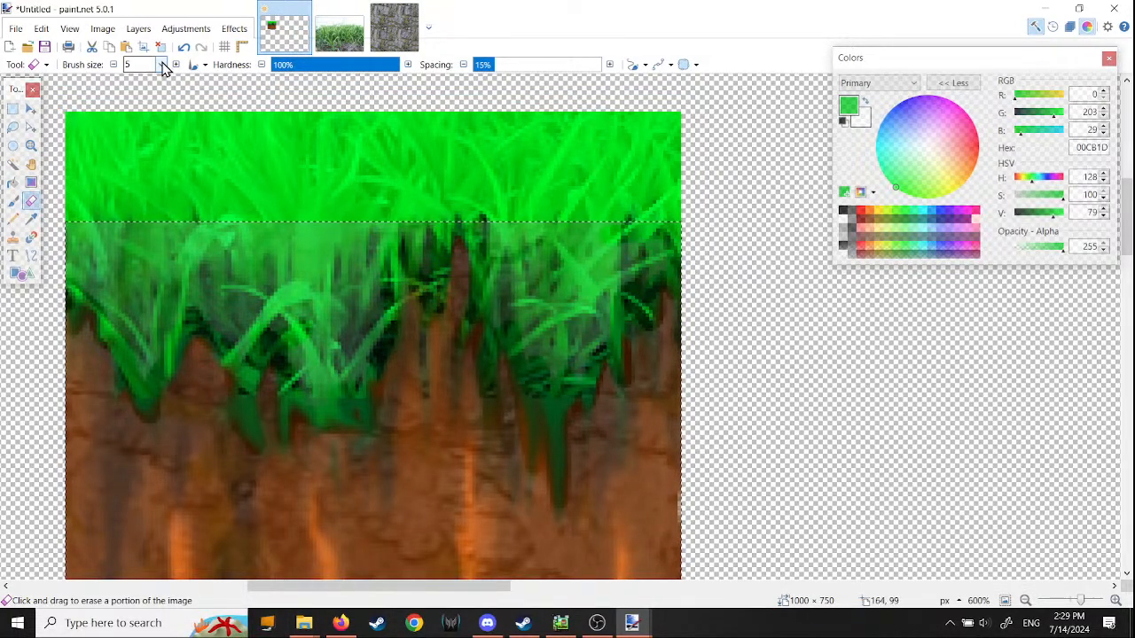
Step: Set the eraser size to 10 and clear the remaining cliff texture from the whole grass area
click(161, 64)
click(155, 145)
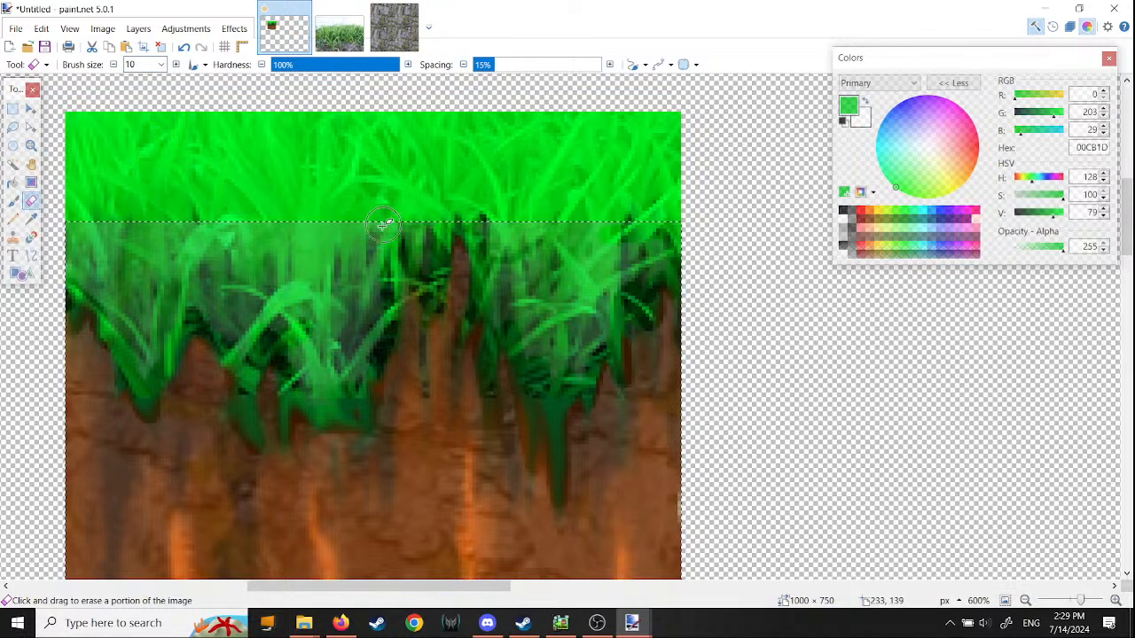
mouse_move(496, 275)
mouse_down()
mouse_move(603, 293)
mouse_move(518, 311)
mouse_move(568, 364)
mouse_up()
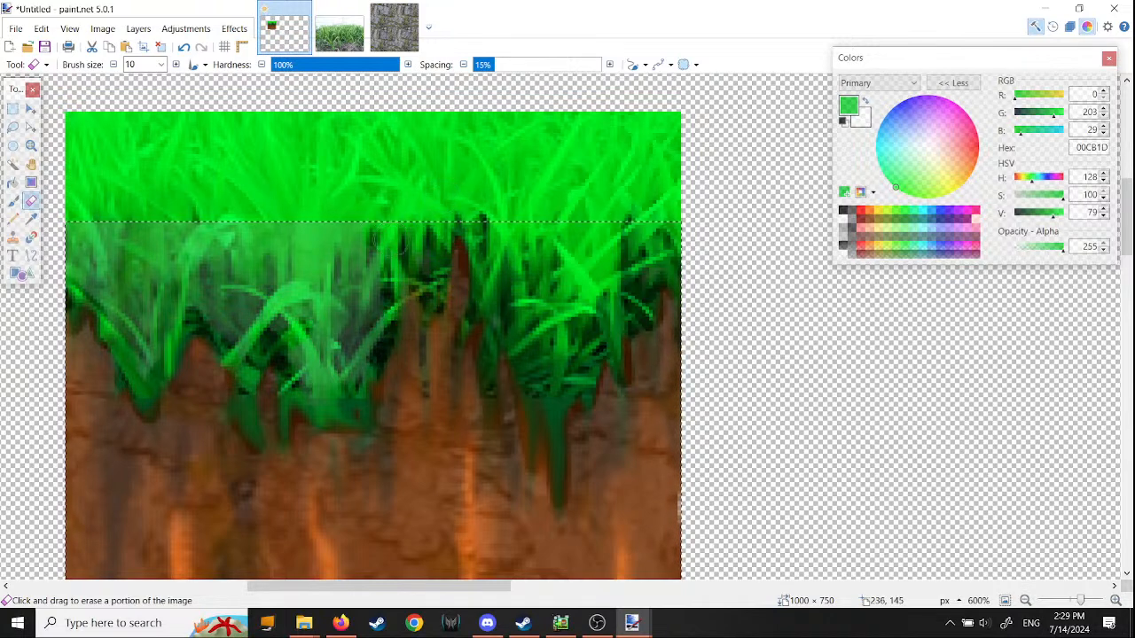
mouse_move(376, 257)
mouse_down()
mouse_move(351, 417)
mouse_move(347, 292)
mouse_move(328, 274)
mouse_move(306, 306)
mouse_move(280, 293)
mouse_move(257, 341)
mouse_move(232, 266)
mouse_move(217, 297)
mouse_move(211, 282)
mouse_up()
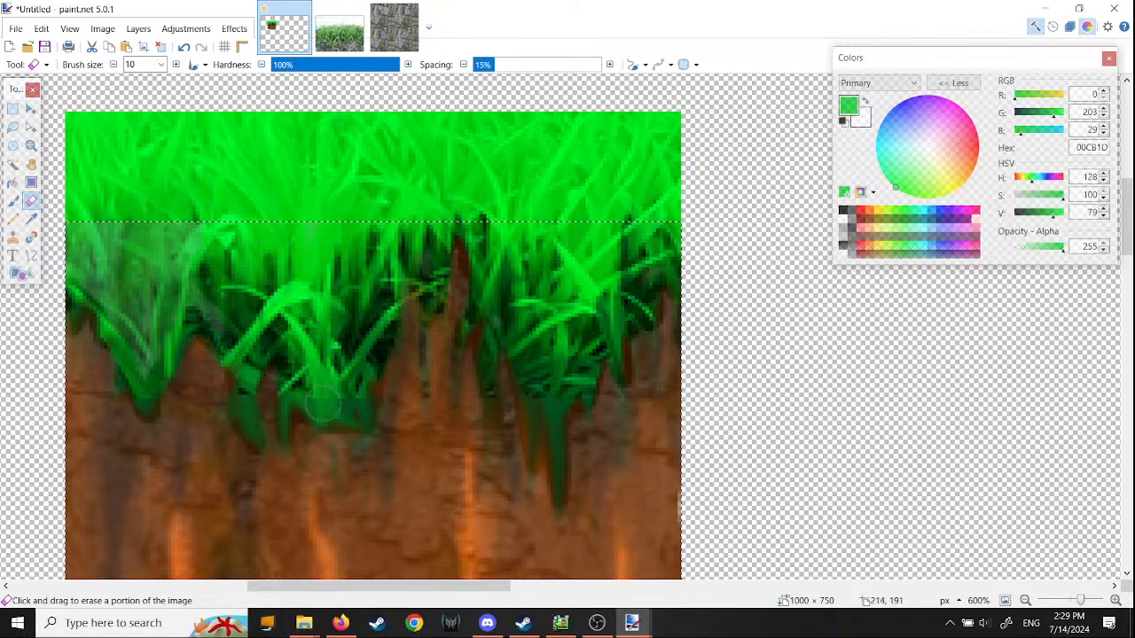
scroll(447, 250, left, 5)
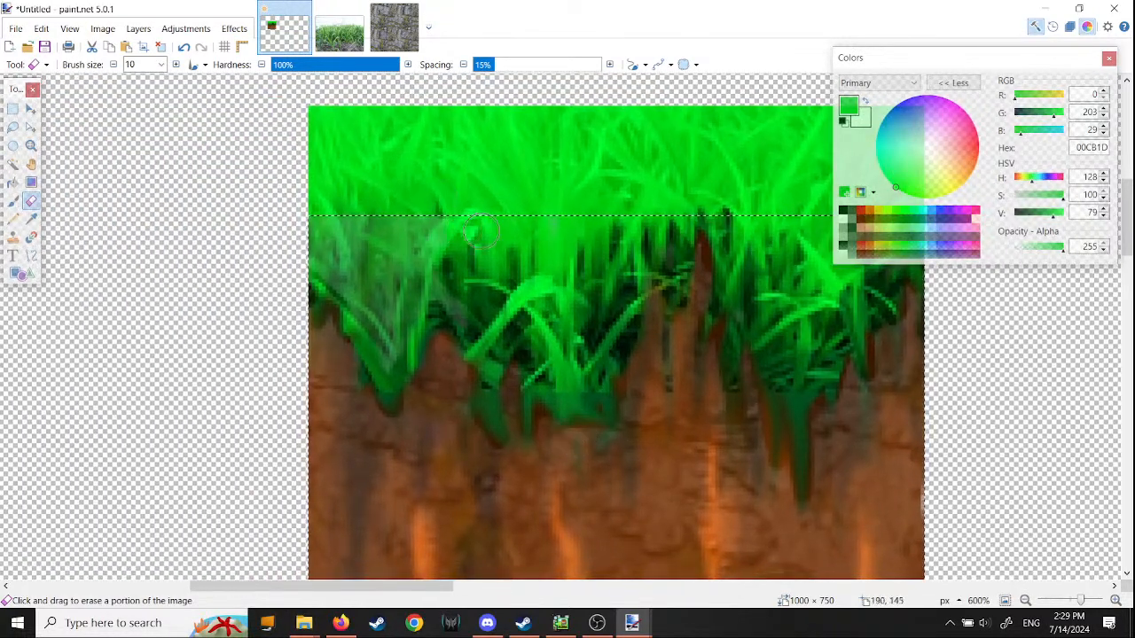
mouse_move(461, 287)
mouse_down()
mouse_move(393, 359)
mouse_move(393, 271)
mouse_up()
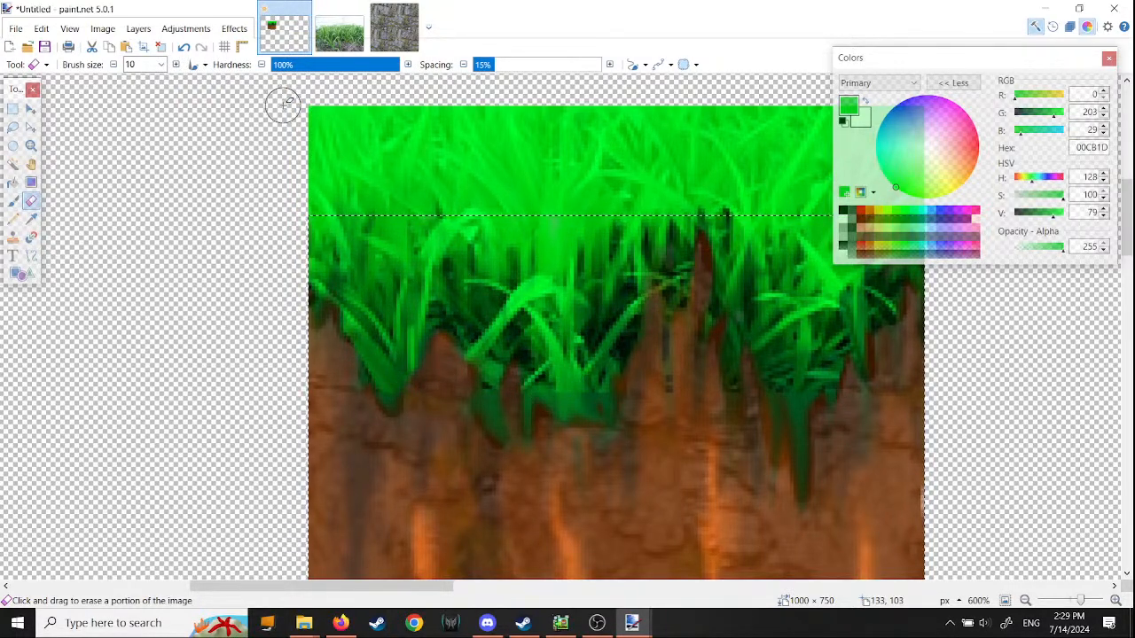
Step: Raise the cliff texture layer's opacity to 255 and try the Additive blend mode on it
ctrl+scroll(549, 385, down, 3)
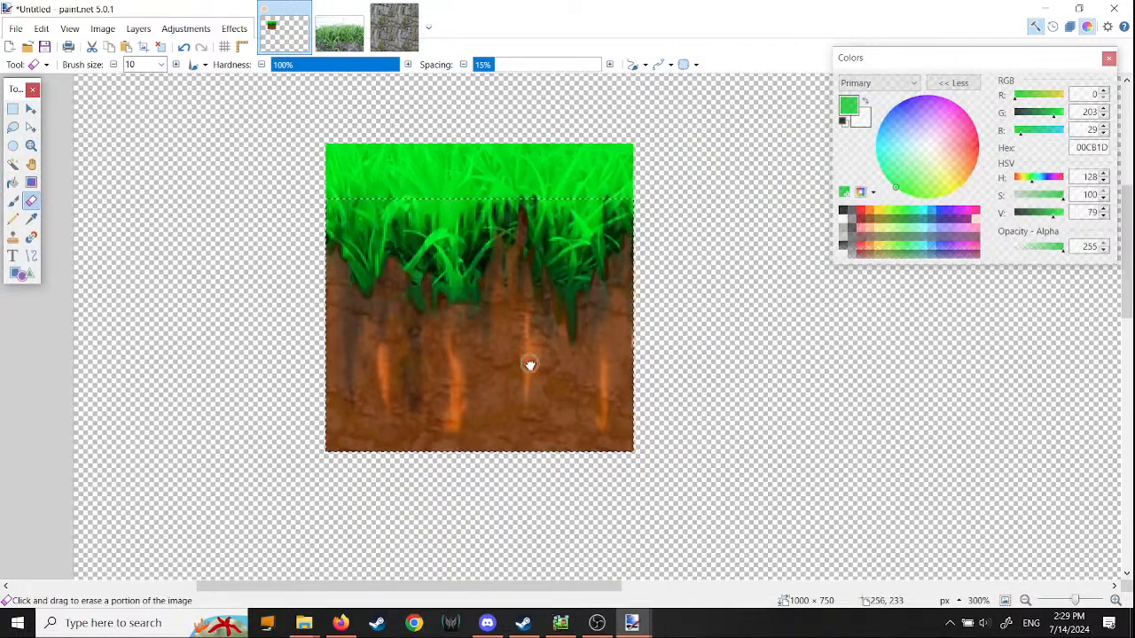
ctrl+scroll(462, 354, up, 2)
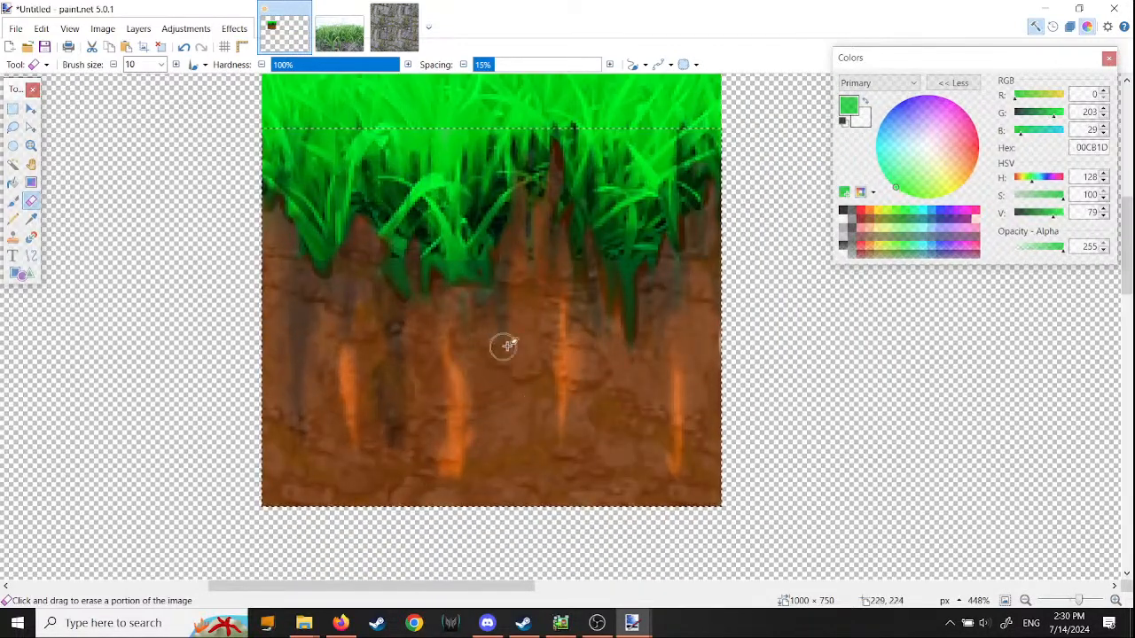
click(139, 28)
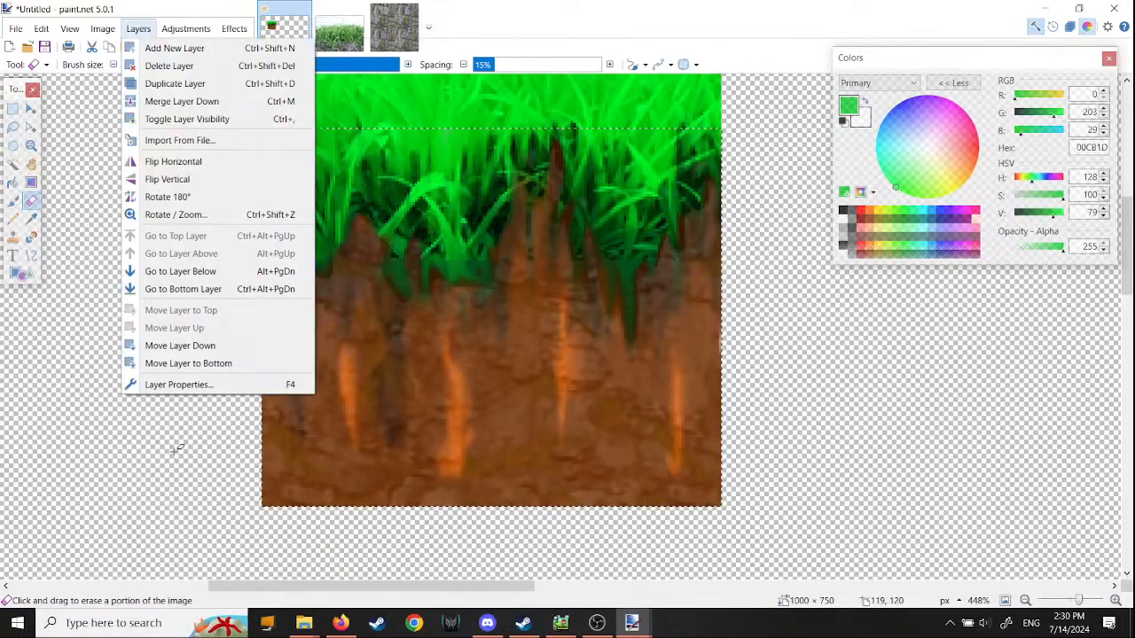
click(177, 385)
drag(550, 230, 160, 173)
drag(116, 238, 220, 240)
click(193, 270)
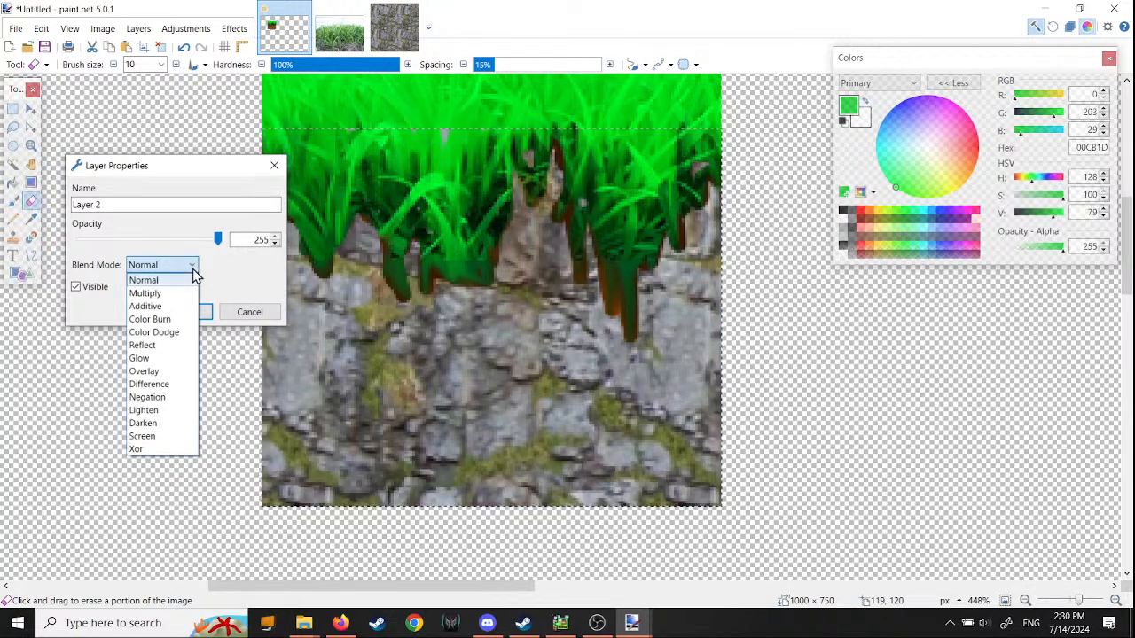
click(147, 306)
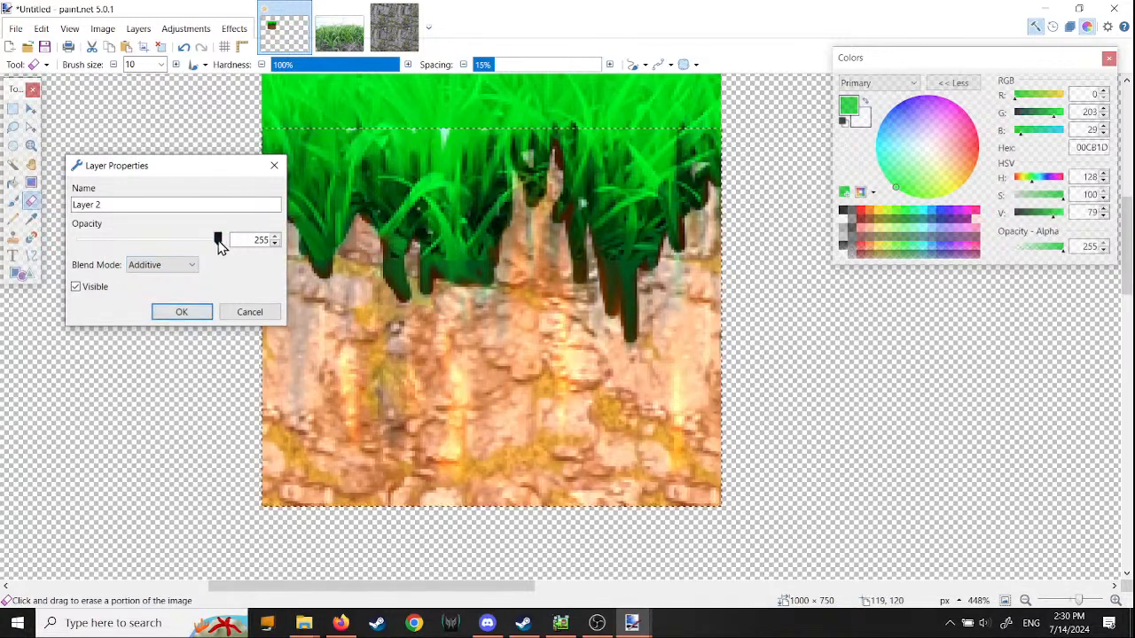
mouse_move(218, 243)
mouse_down()
mouse_move(151, 244)
mouse_move(236, 243)
mouse_up()
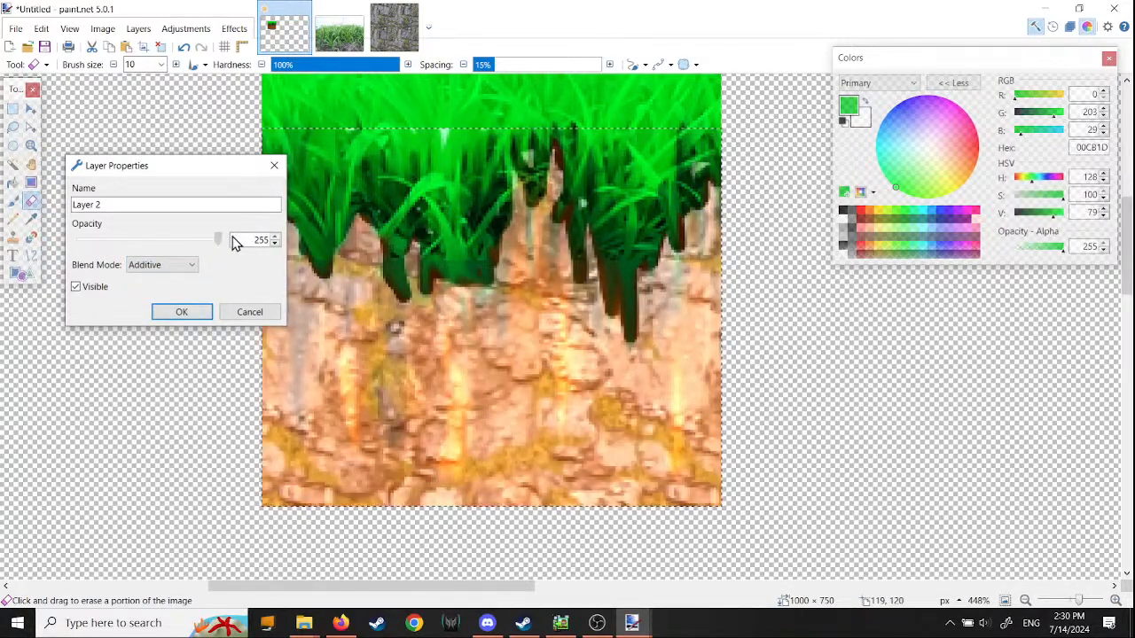
Step: Set the cliff texture layer's blend mode to Overlay, keeping its opacity at 255
click(193, 266)
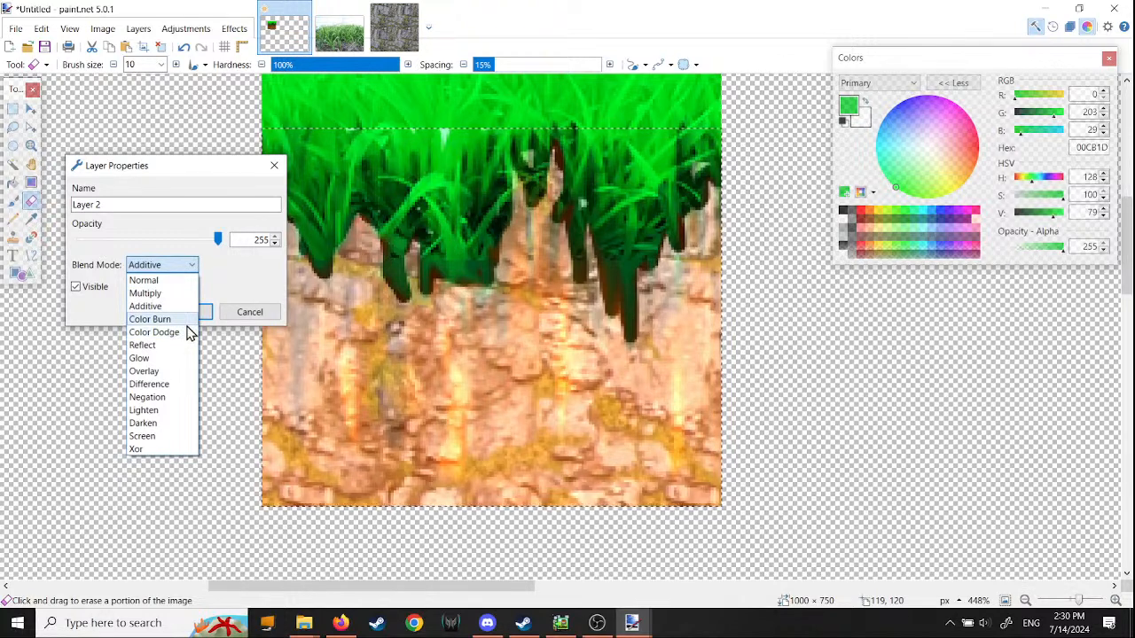
click(175, 372)
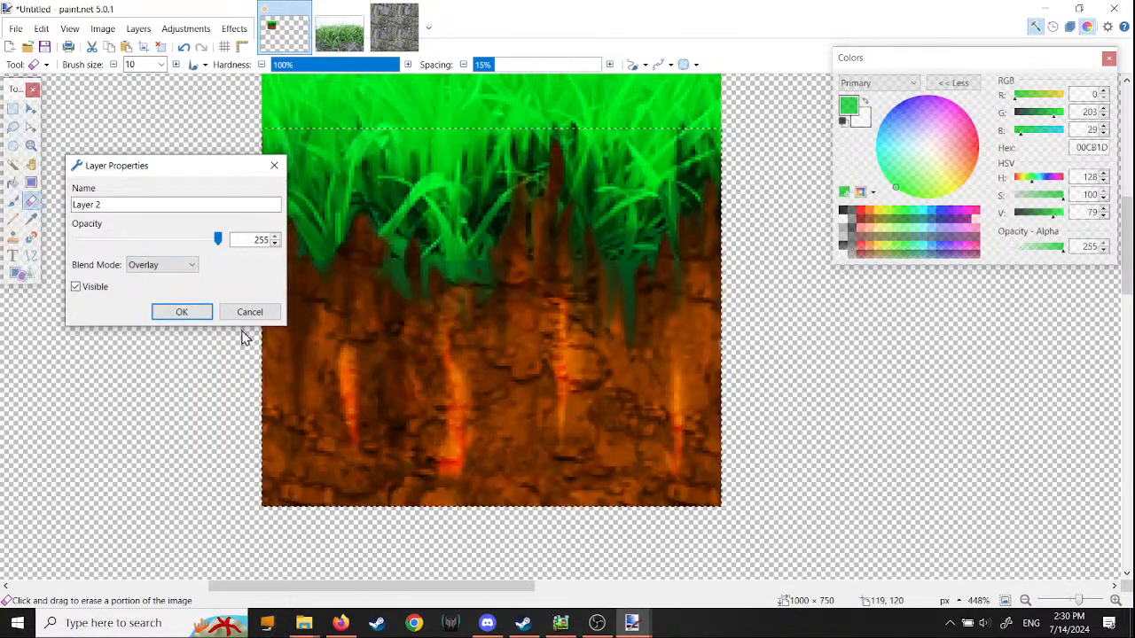
drag(213, 173, 174, 217)
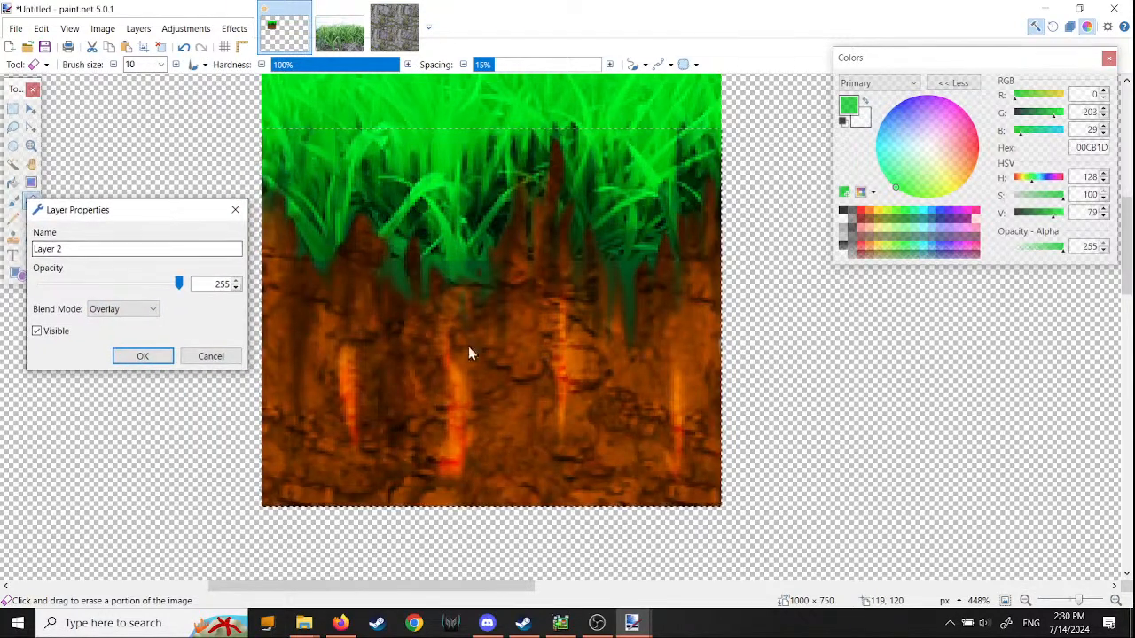
drag(178, 283, 256, 295)
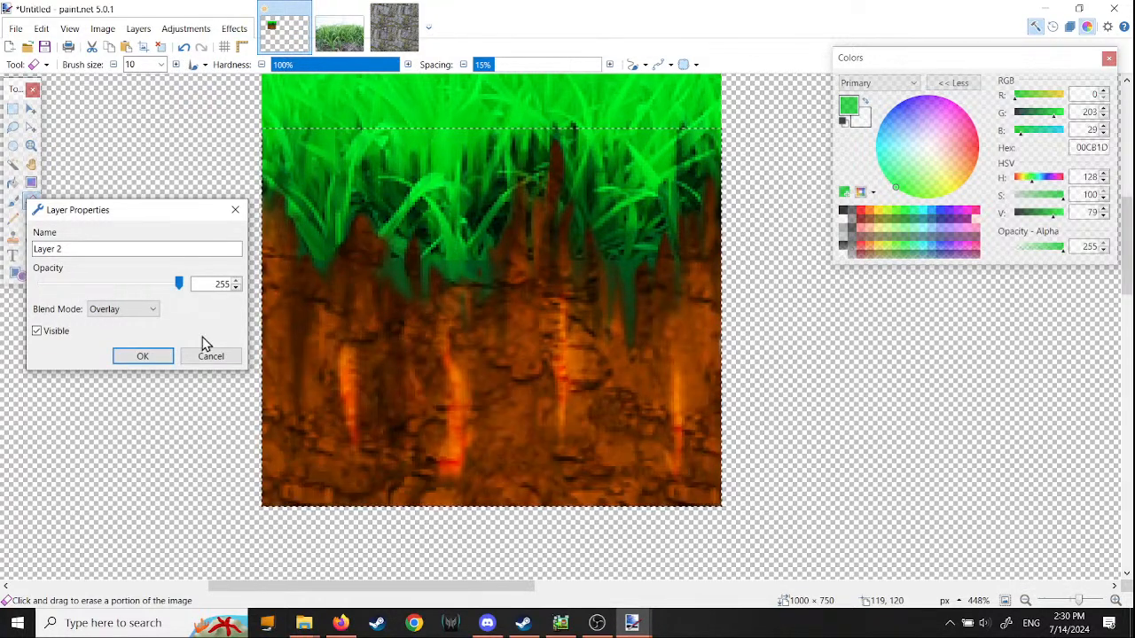
click(151, 357)
Step: Lower the cliff texture layer's brightness to -13 with the Brightness / Contrast adjustment
click(187, 29)
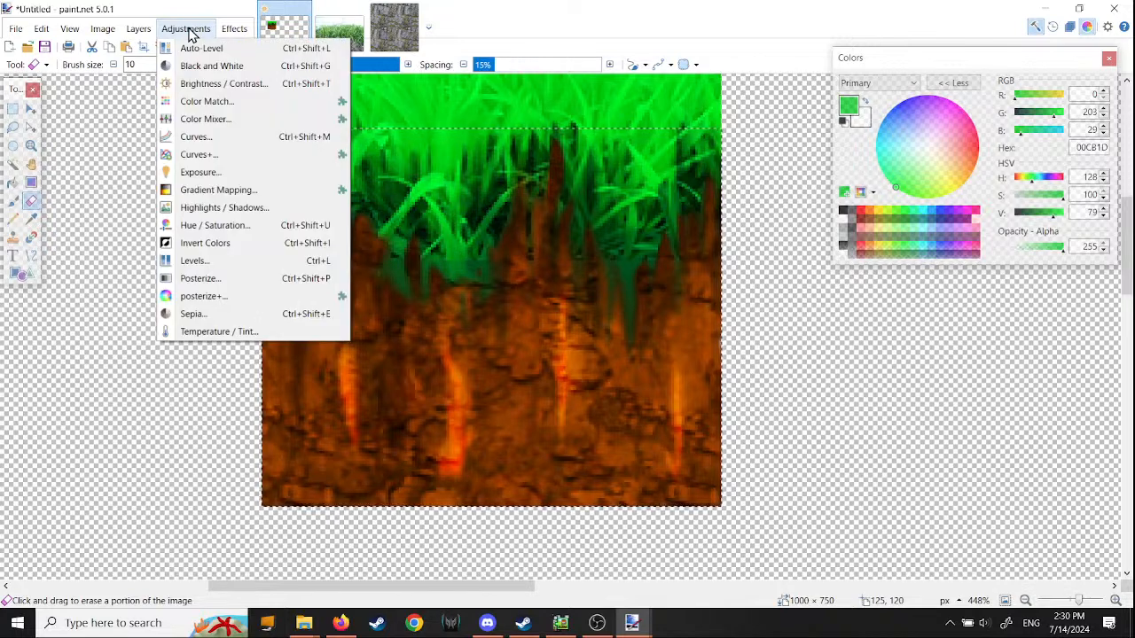
click(222, 83)
drag(573, 253, 167, 148)
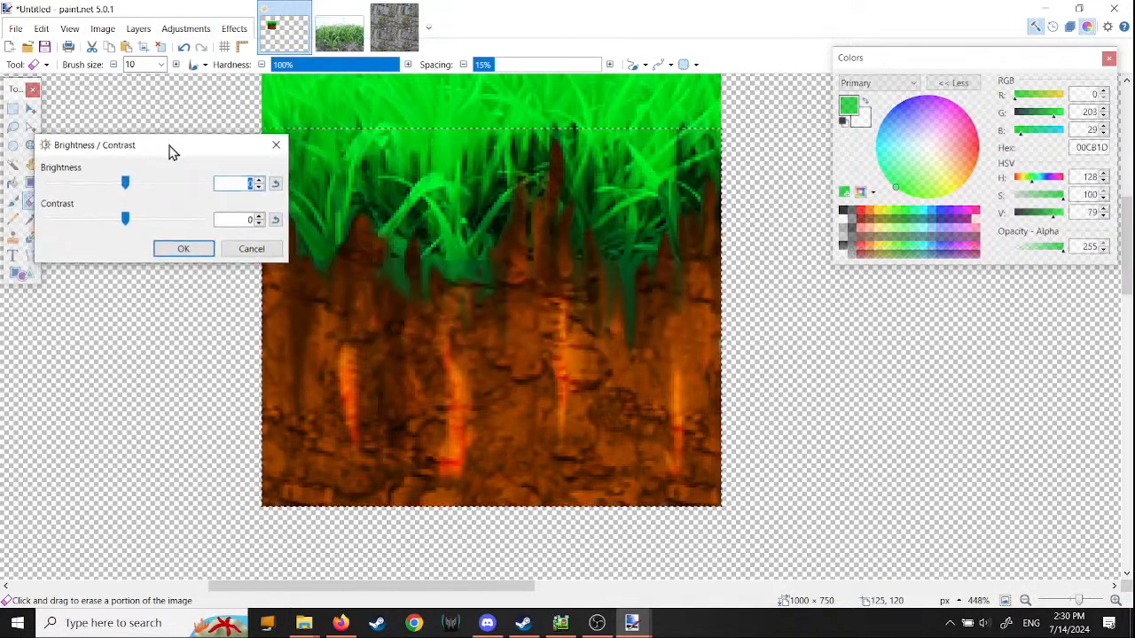
mouse_move(124, 179)
mouse_down()
mouse_move(192, 186)
mouse_move(100, 187)
mouse_move(151, 182)
mouse_move(120, 182)
mouse_move(158, 220)
mouse_move(188, 221)
mouse_move(149, 222)
mouse_move(168, 225)
mouse_move(134, 217)
mouse_move(101, 184)
mouse_move(203, 182)
mouse_move(114, 179)
mouse_up()
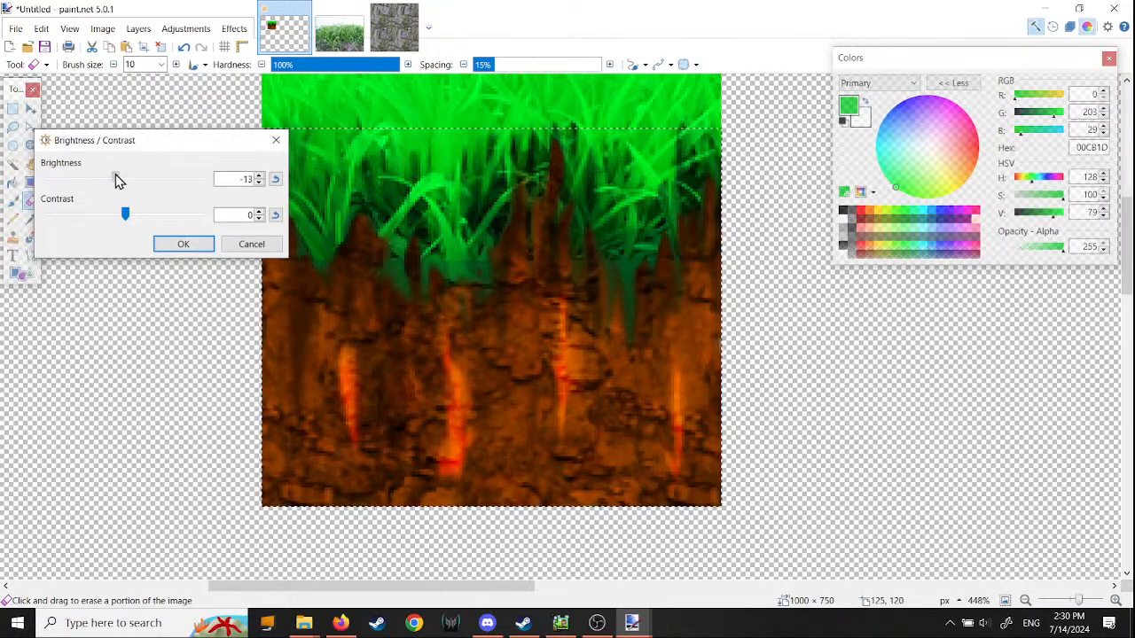
Step: Apply a brightness of -13 to the selected lower part of the grass-and-dirt tile and clear the selection
click(183, 244)
ctrl+scroll(435, 292, down, 3)
click(41, 28)
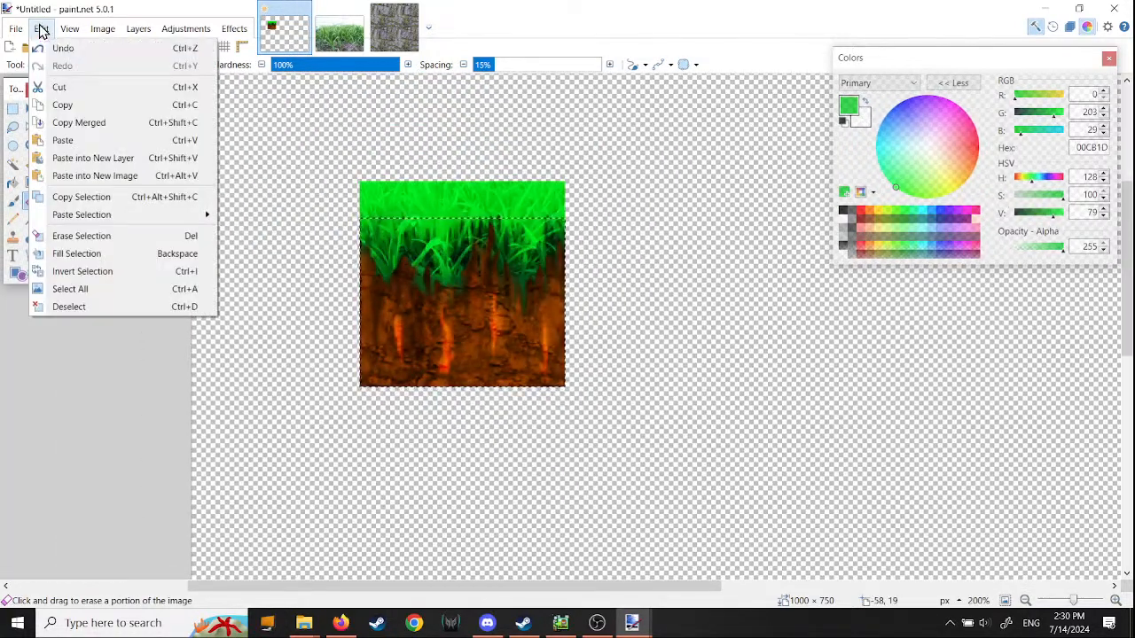
click(68, 307)
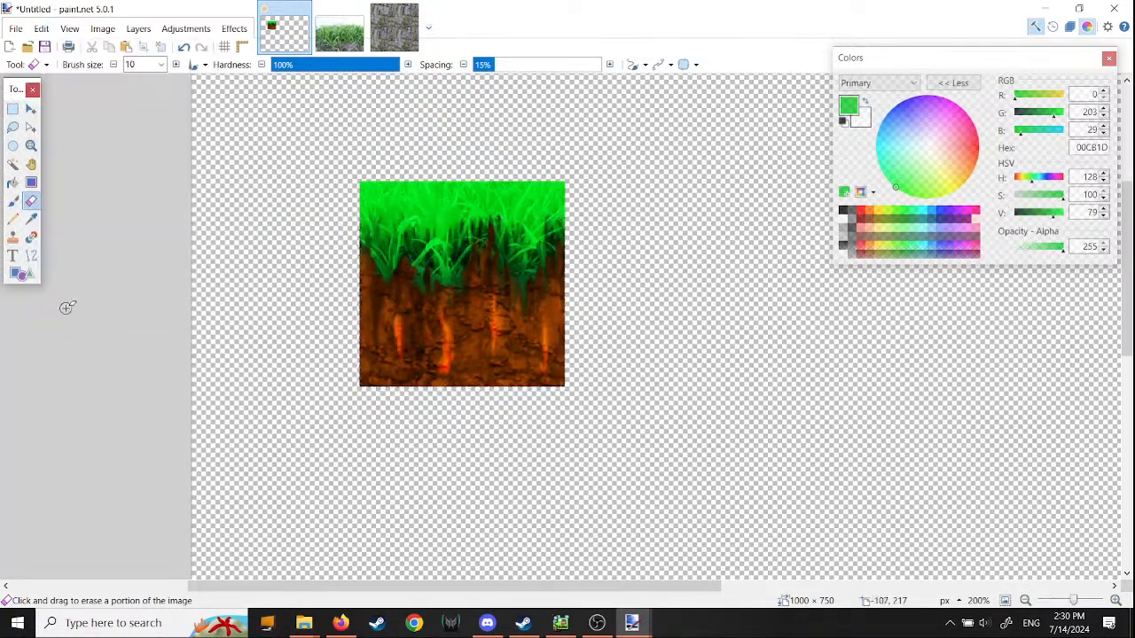
Step: Flatten the image and select the whole 174 × 174 pixel grass-and-dirt tile with a rectangular selection
click(102, 28)
click(120, 221)
click(12, 108)
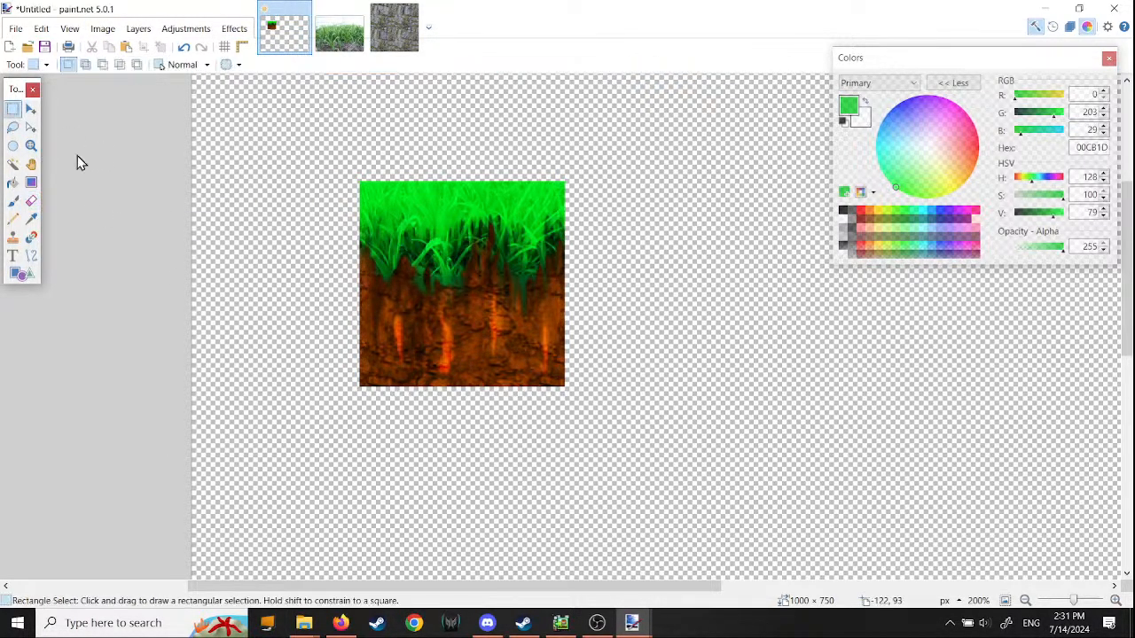
ctrl+scroll(319, 207, up, 2)
ctrl+scroll(403, 258, down, 1)
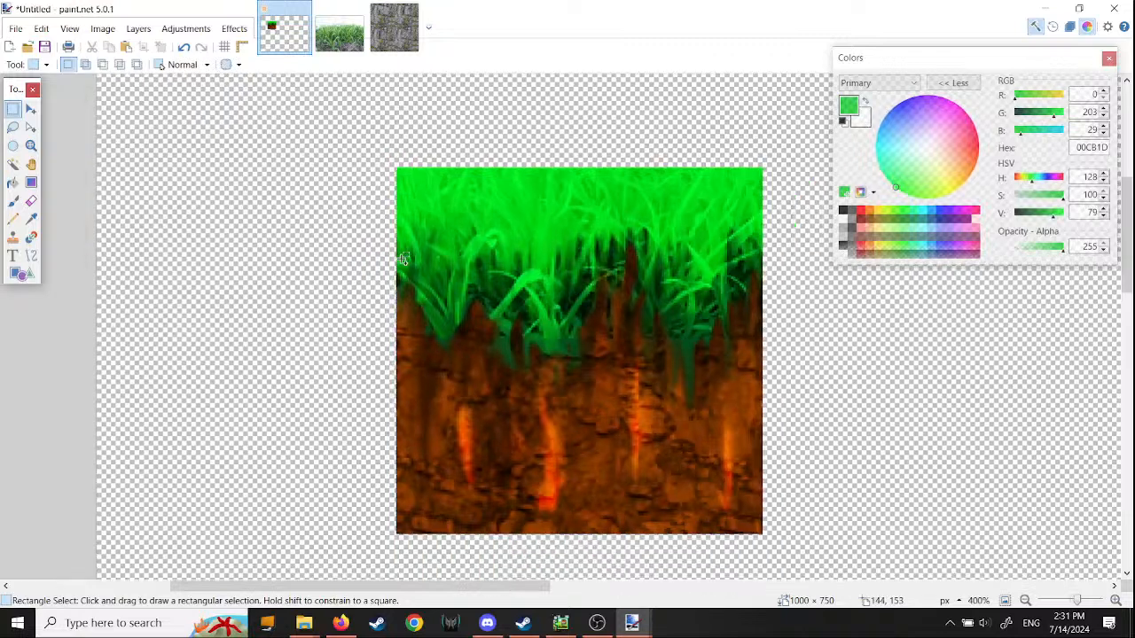
drag(396, 168, 762, 534)
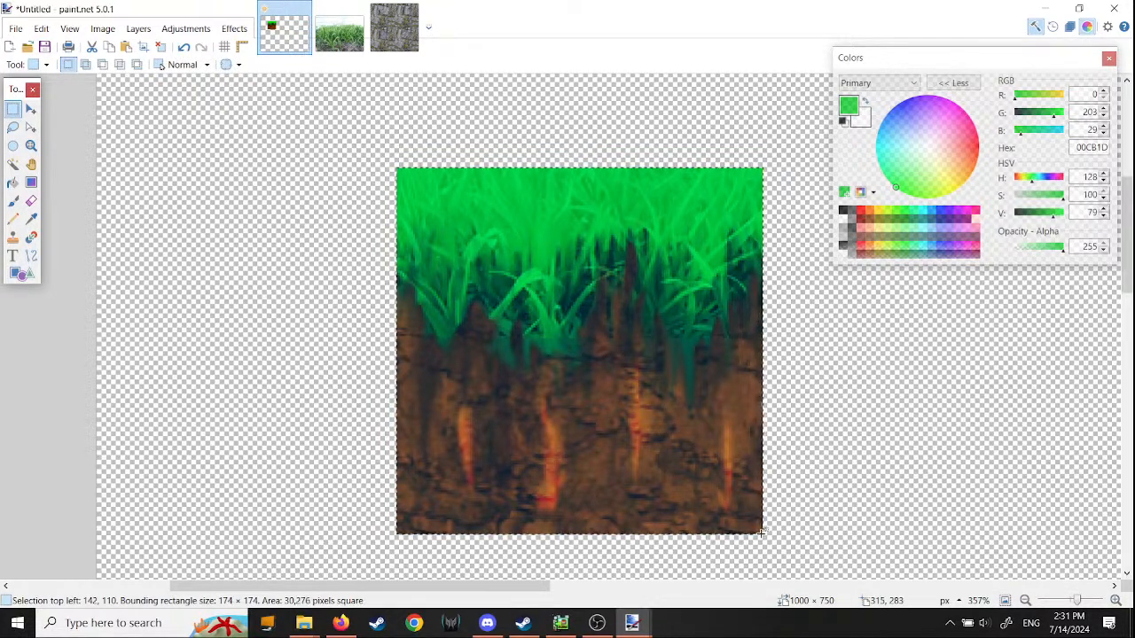
Step: Duplicate the selected tile directly to the right of the original, aligning the edges without a gap at position 316, 110
key(m)
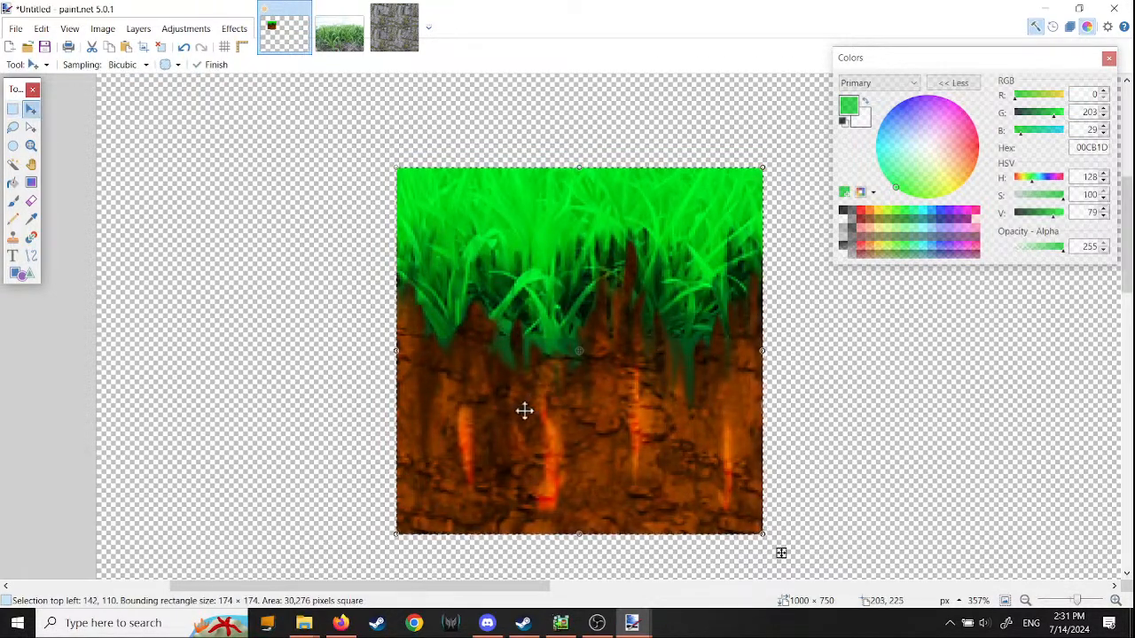
ctrl+drag(524, 410, 894, 410)
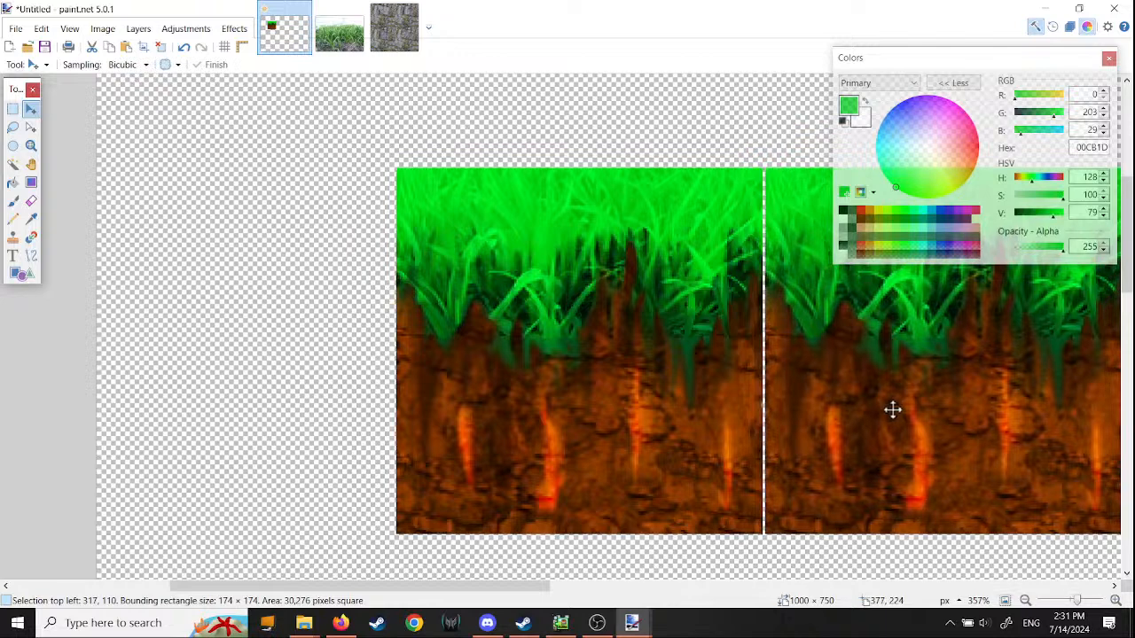
key(Left)
key(Right)
key(Left)
drag(506, 586, 573, 568)
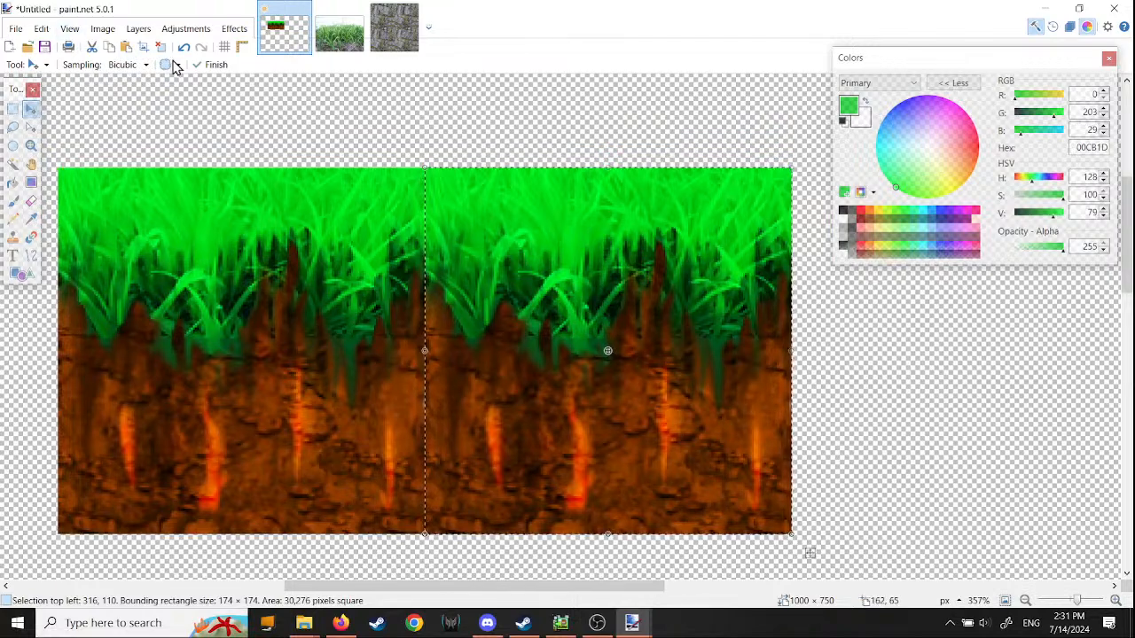
ctrl+scroll(449, 367, up, 4)
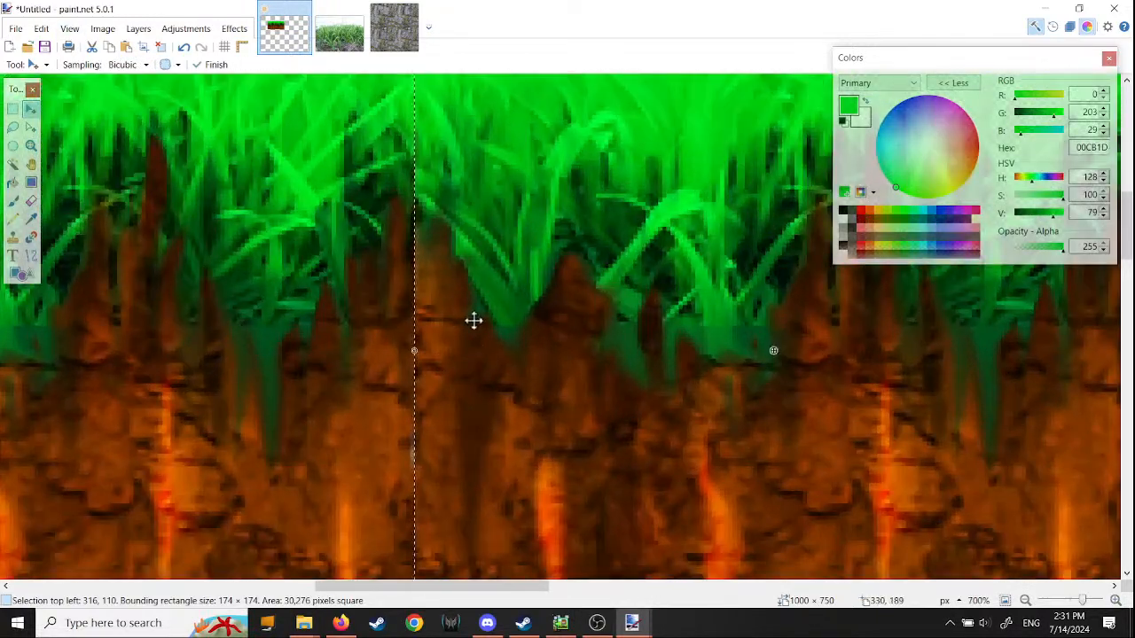
ctrl+scroll(477, 335, down, 2)
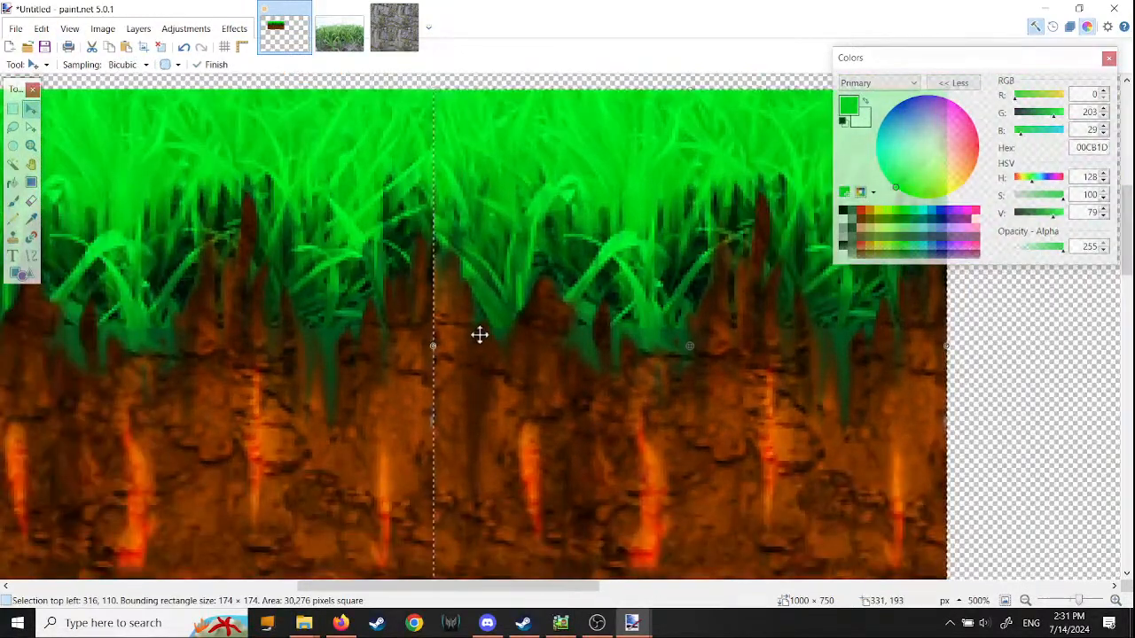
ctrl+scroll(479, 335, down, 1)
Step: Flatten the image and clear the selection around the duplicated tile
click(69, 28)
mouse_move(102, 32)
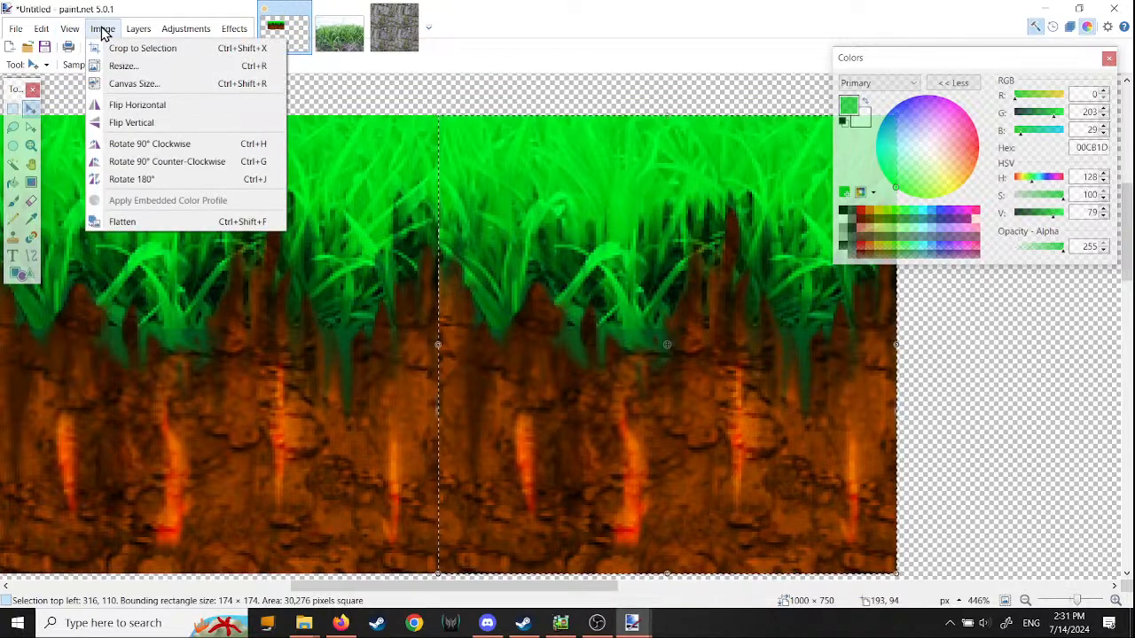
click(119, 222)
click(41, 28)
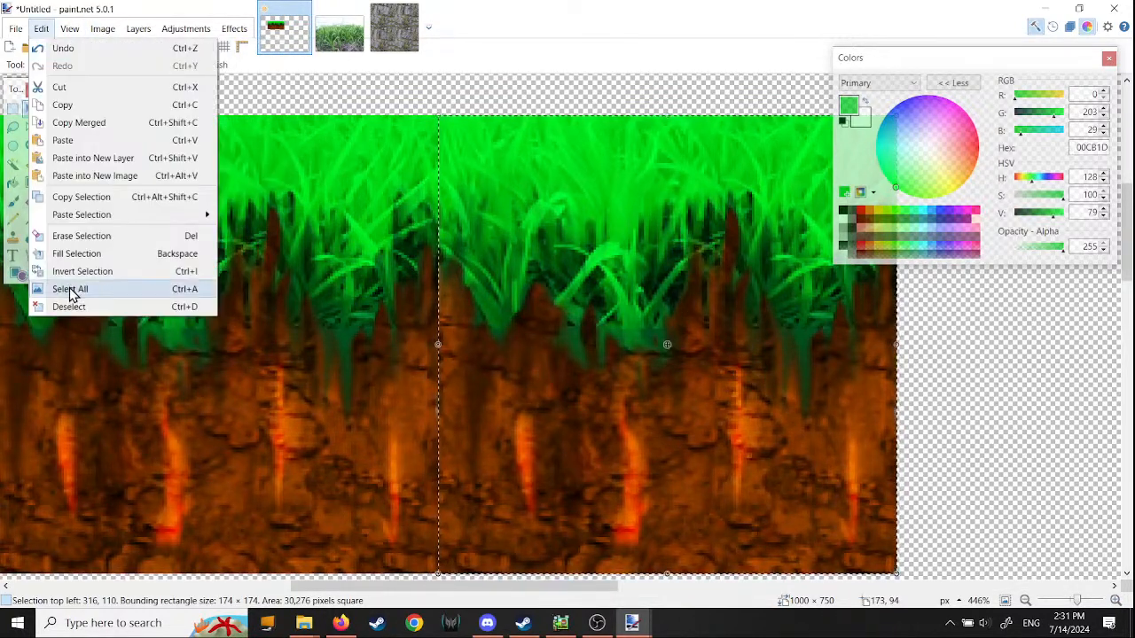
click(70, 289)
Step: Start the Smudge effect on the two-tile strip and set its brush size to 3
click(232, 28)
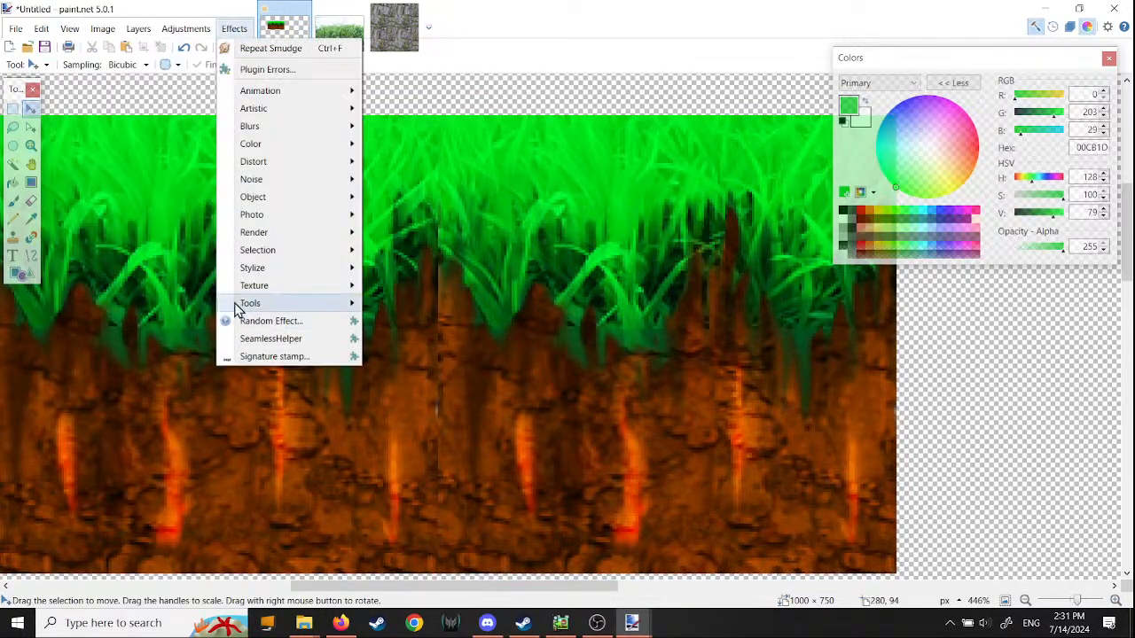
mouse_move(278, 309)
click(398, 396)
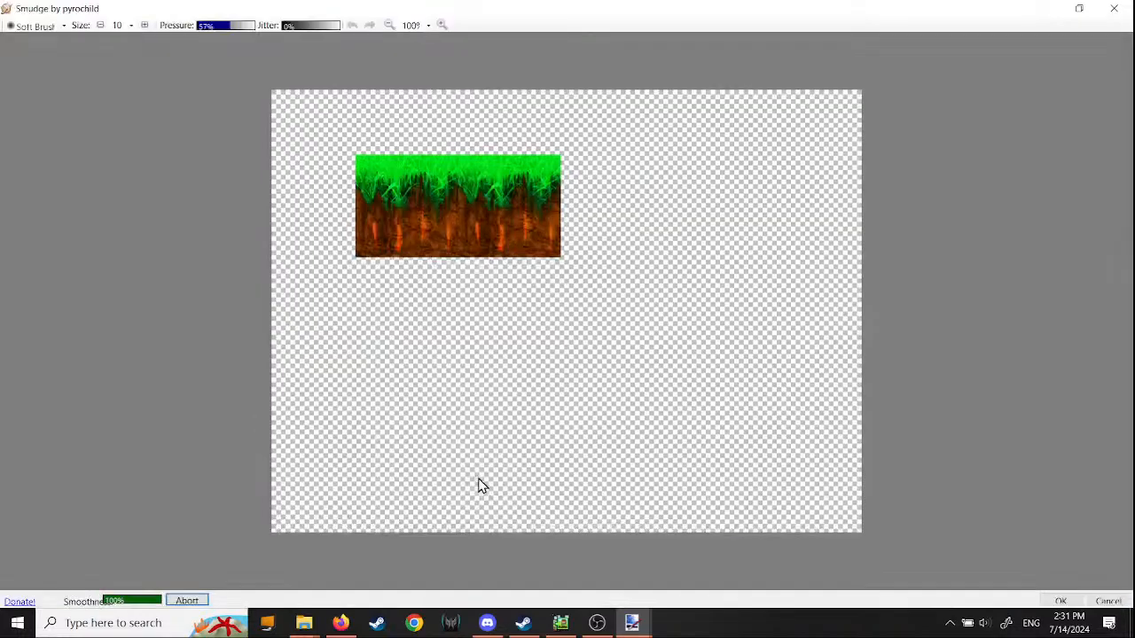
ctrl+scroll(451, 204, up, 3)
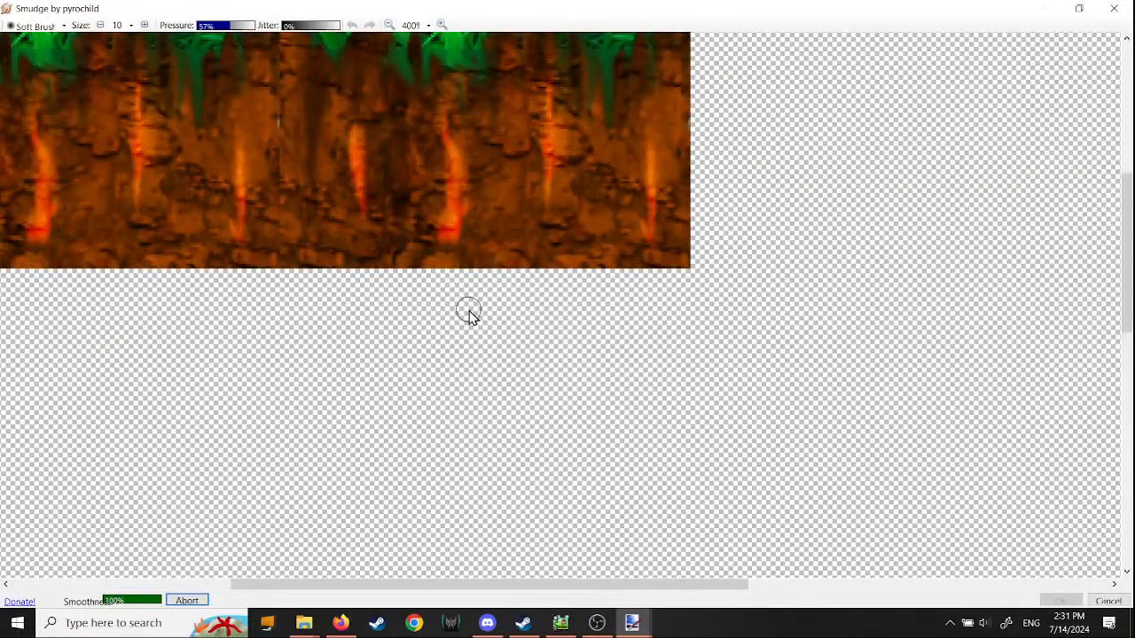
drag(512, 584, 355, 585)
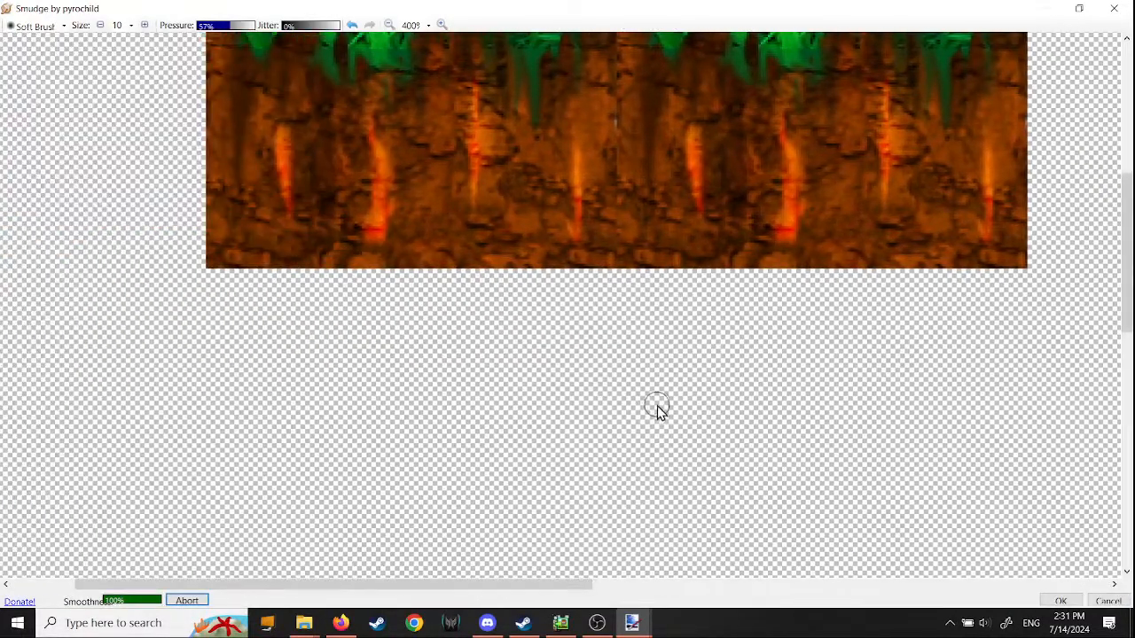
scroll(657, 408, up, 2)
ctrl+scroll(634, 323, up, 5)
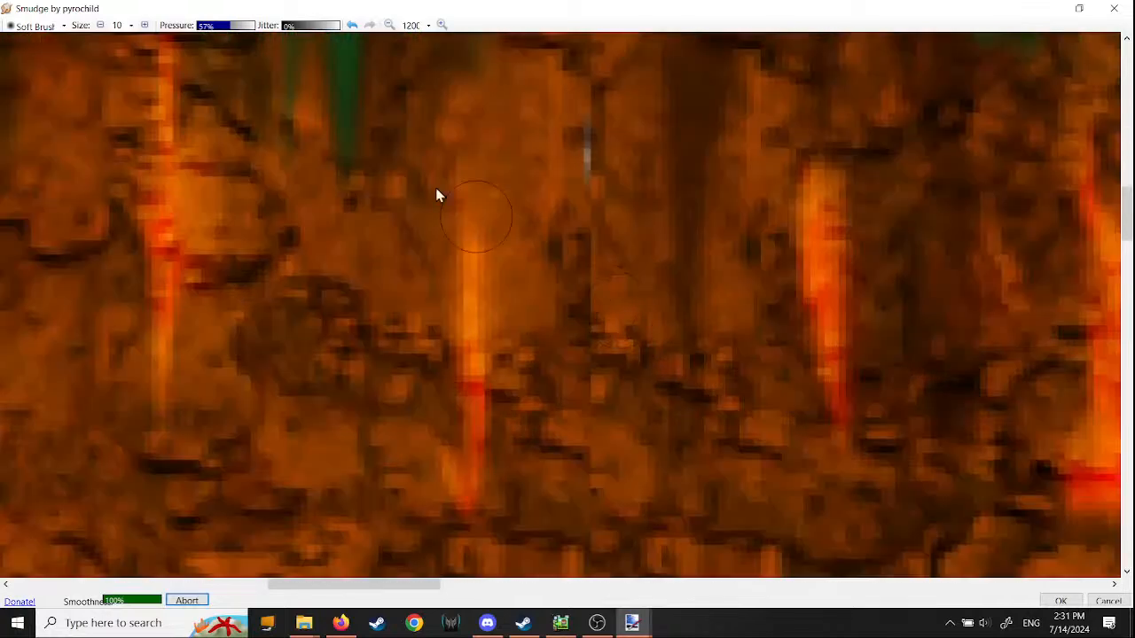
click(130, 25)
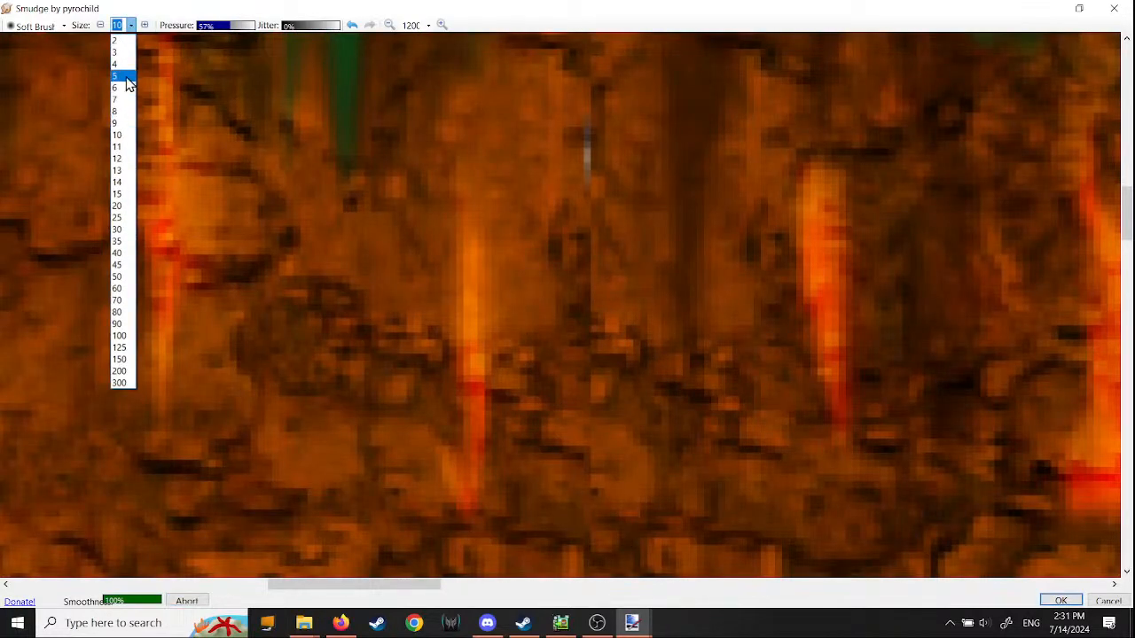
click(125, 54)
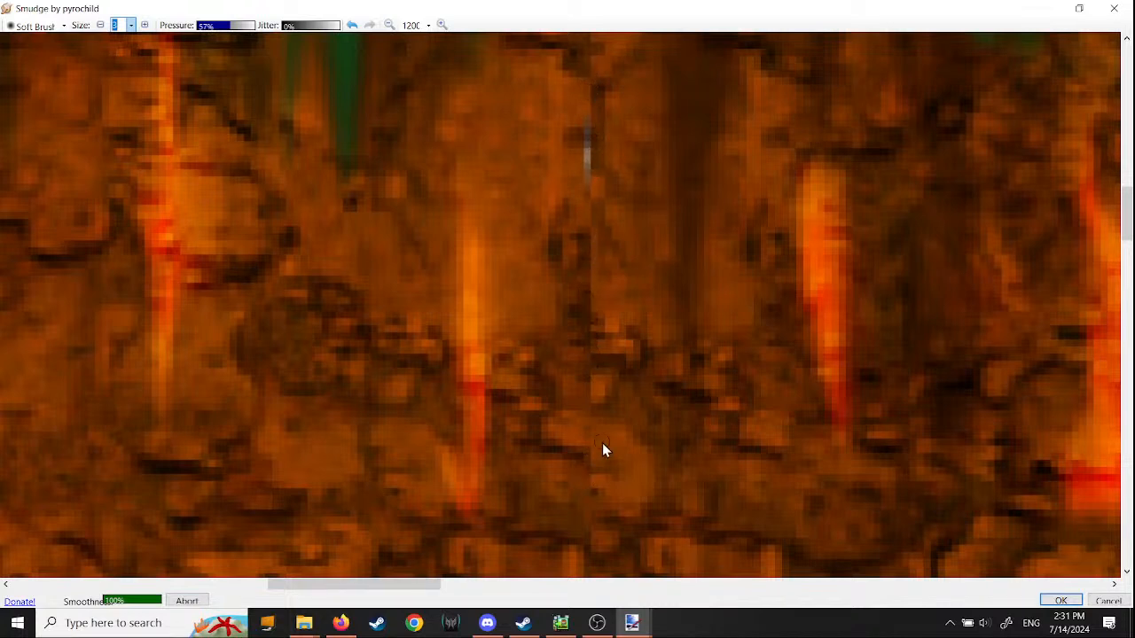
Step: Smudge along the vertical seam between the two tiles in the lower dirt area to blend it
mouse_move(602, 442)
mouse_down()
mouse_move(581, 429)
mouse_move(595, 428)
mouse_up()
drag(588, 362, 578, 335)
drag(587, 329, 598, 303)
drag(597, 297, 592, 270)
mouse_move(589, 253)
mouse_down()
mouse_move(594, 212)
mouse_move(576, 168)
mouse_move(595, 172)
mouse_move(591, 161)
mouse_up()
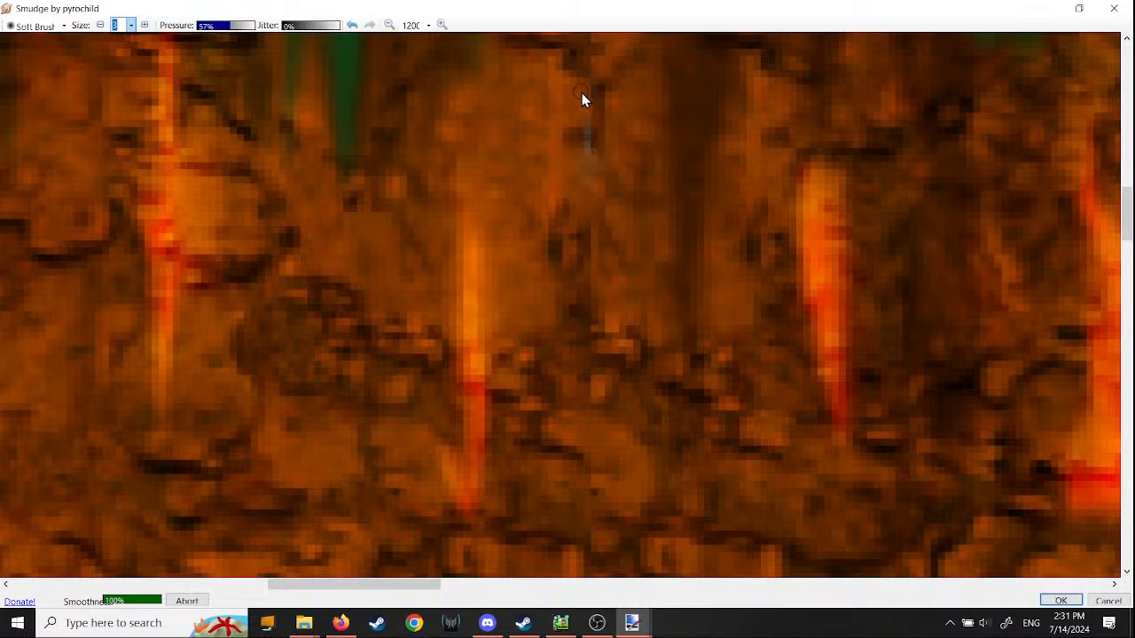
mouse_move(582, 92)
mouse_down()
mouse_move(588, 78)
mouse_move(591, 105)
mouse_up()
scroll(658, 399, down, 1)
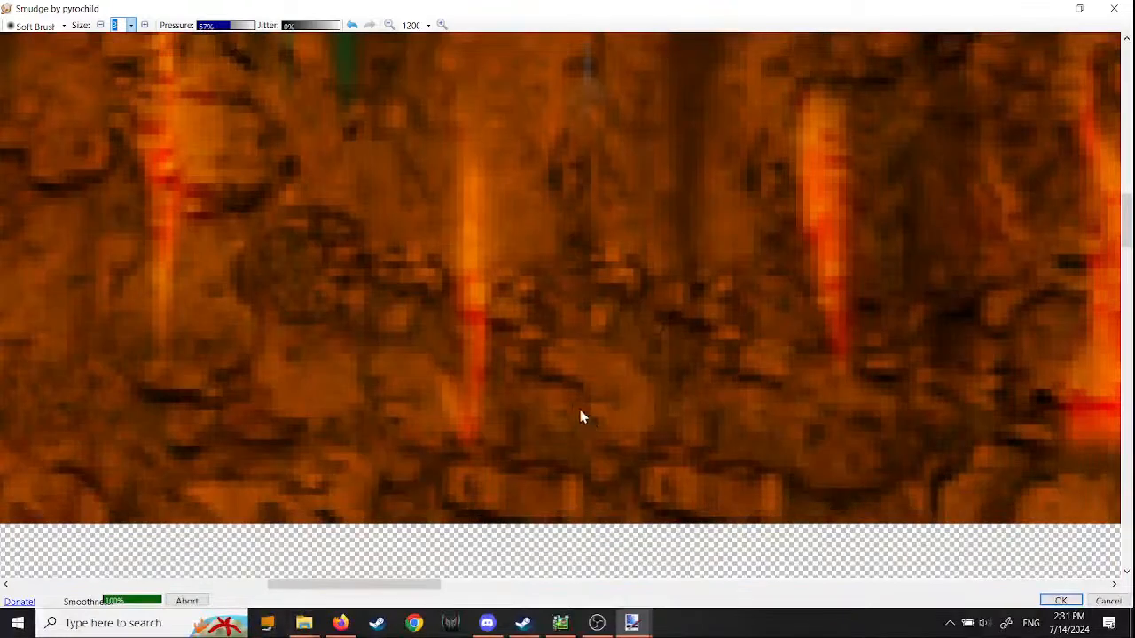
mouse_move(583, 417)
mouse_down()
mouse_move(600, 423)
mouse_move(592, 504)
mouse_move(603, 474)
mouse_up()
Step: Smudge the tile seam through the upper dirt and up to the grass roots
scroll(638, 381, up, 3)
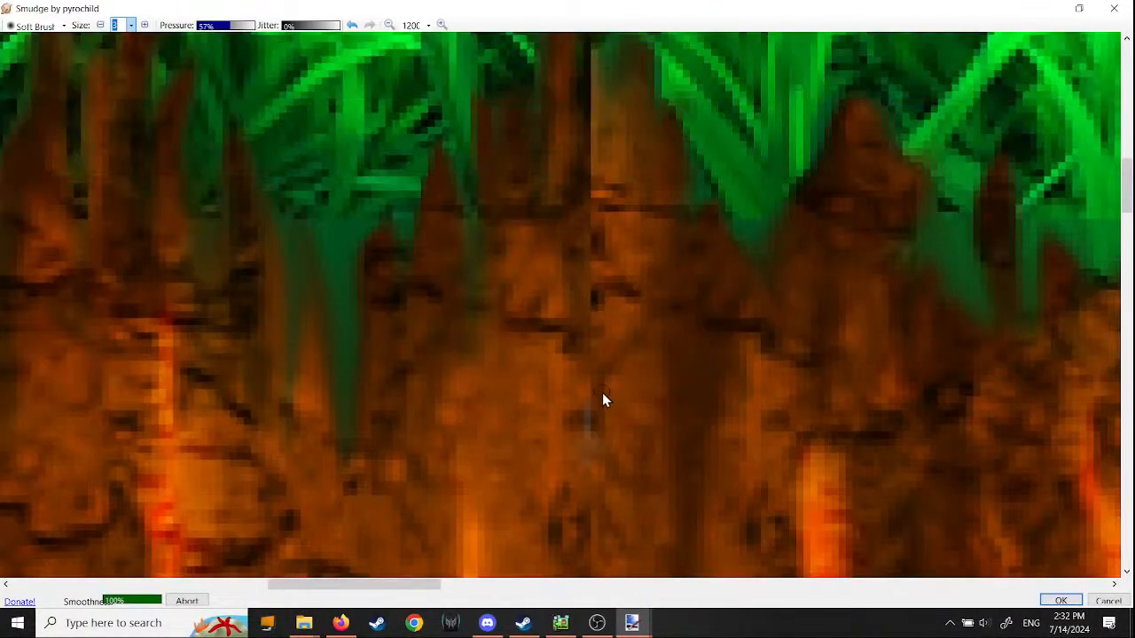
drag(613, 335, 578, 334)
mouse_move(579, 335)
mouse_down()
mouse_move(603, 328)
mouse_move(593, 320)
mouse_move(551, 344)
mouse_up()
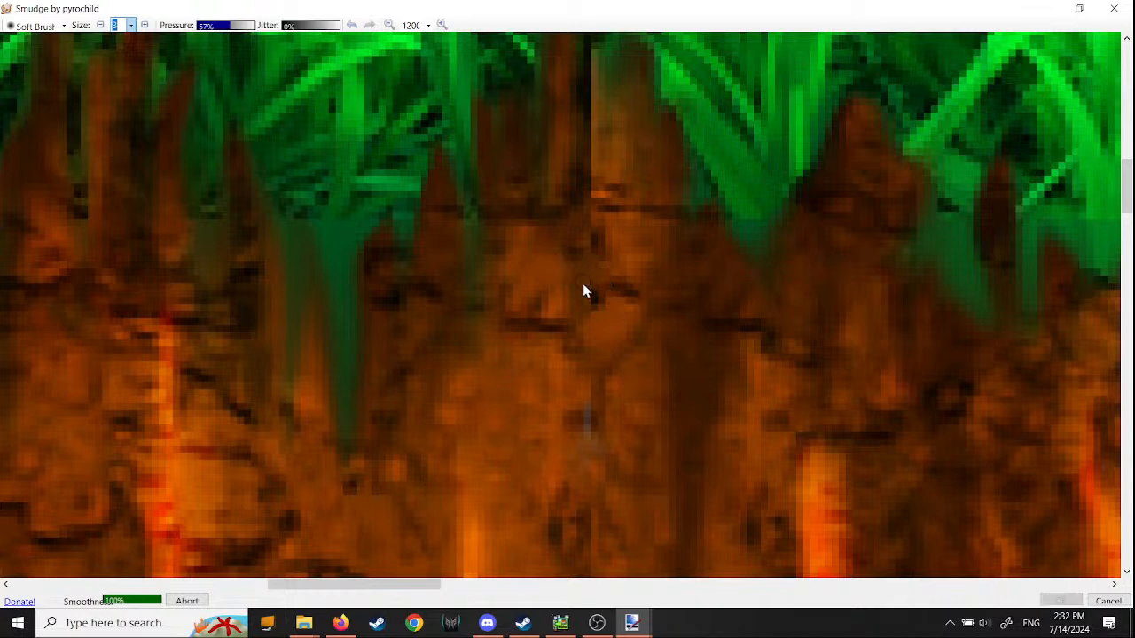
scroll(650, 288, up, 2)
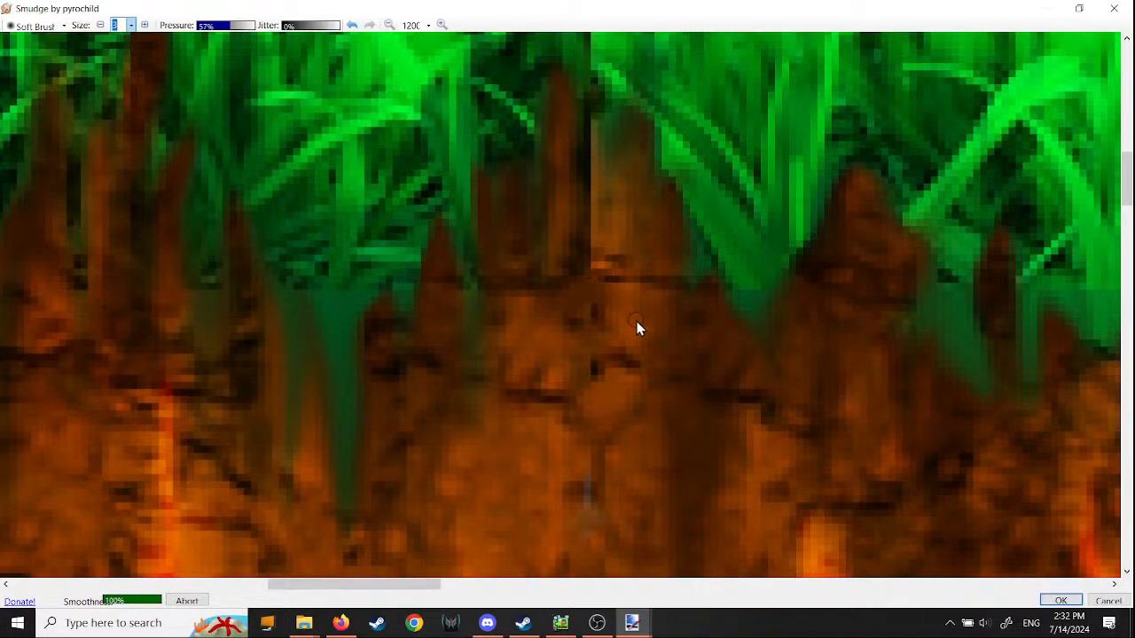
mouse_move(612, 313)
mouse_down()
mouse_move(596, 308)
mouse_move(626, 296)
mouse_up()
scroll(603, 301, up, 4)
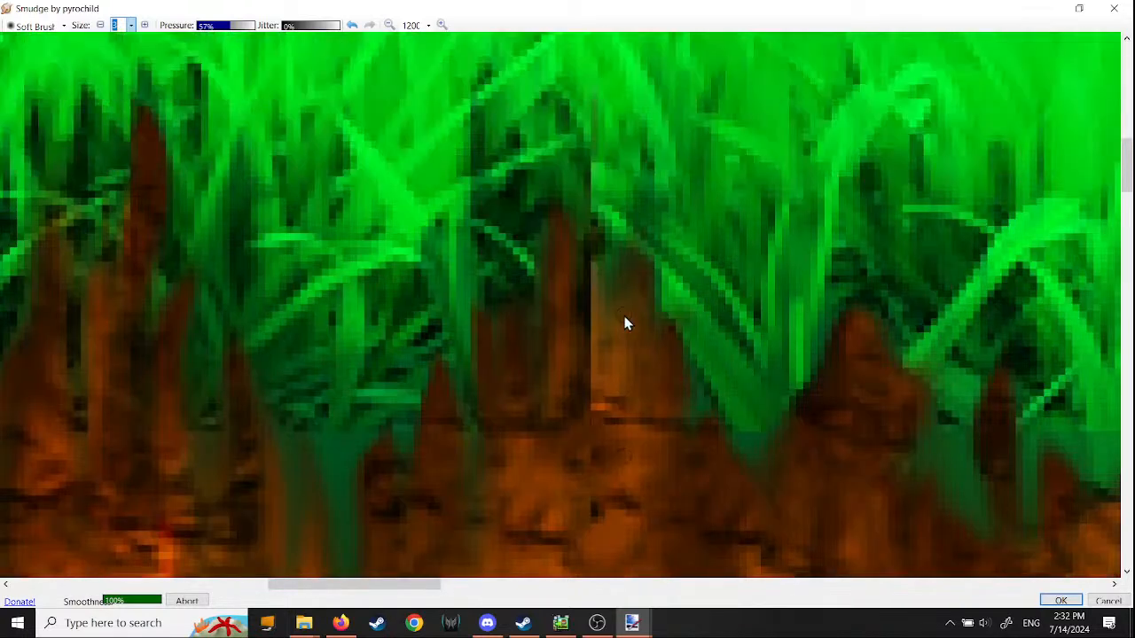
mouse_move(595, 284)
mouse_down()
mouse_move(573, 261)
mouse_move(590, 306)
mouse_move(580, 337)
mouse_move(599, 361)
mouse_move(567, 401)
mouse_move(593, 390)
mouse_move(578, 355)
mouse_move(596, 354)
mouse_move(636, 396)
mouse_up()
Step: Check the blended seam over the tiles' full height and apply the Smudge effect
scroll(621, 444, down, 3)
scroll(637, 399, down, 5)
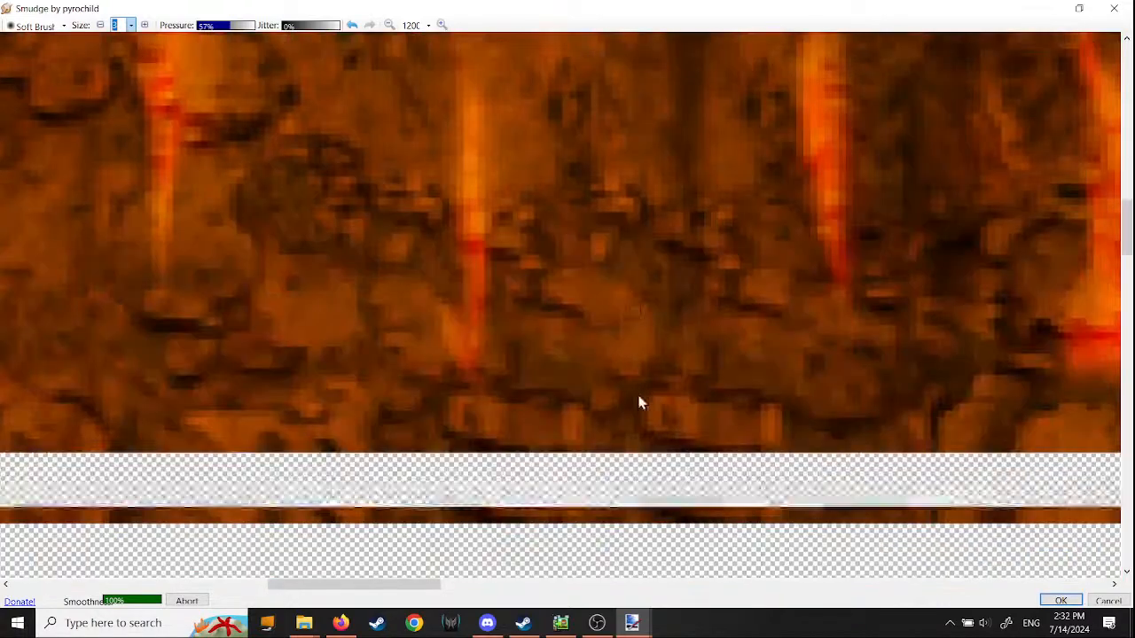
scroll(625, 319, up, 3)
scroll(671, 356, right, 2)
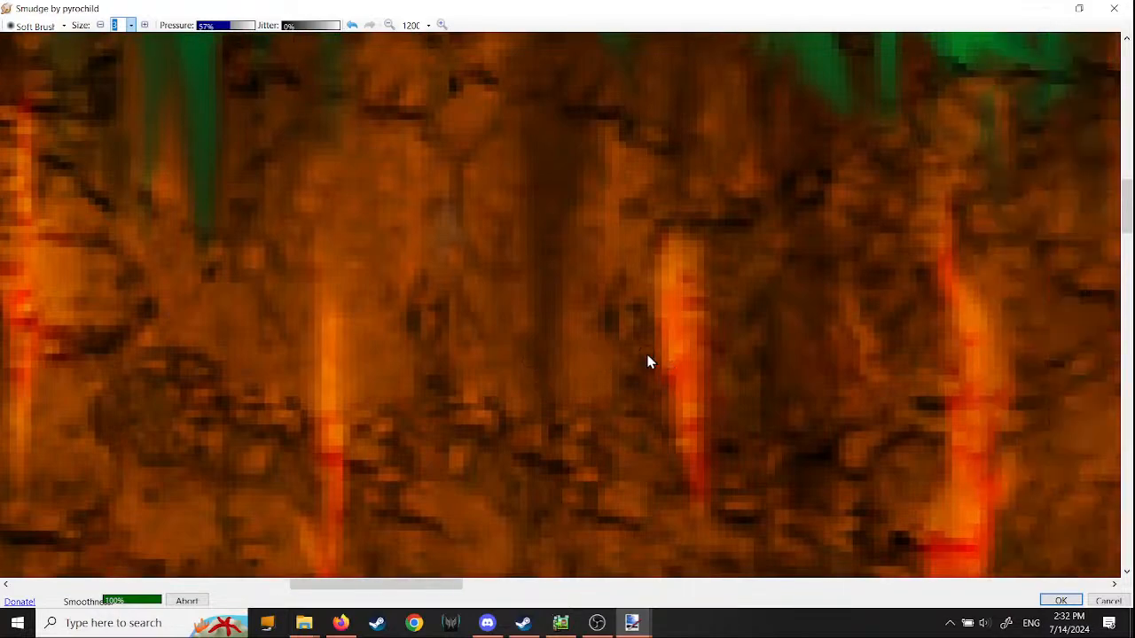
scroll(647, 352, left, 1)
scroll(647, 352, up, 1)
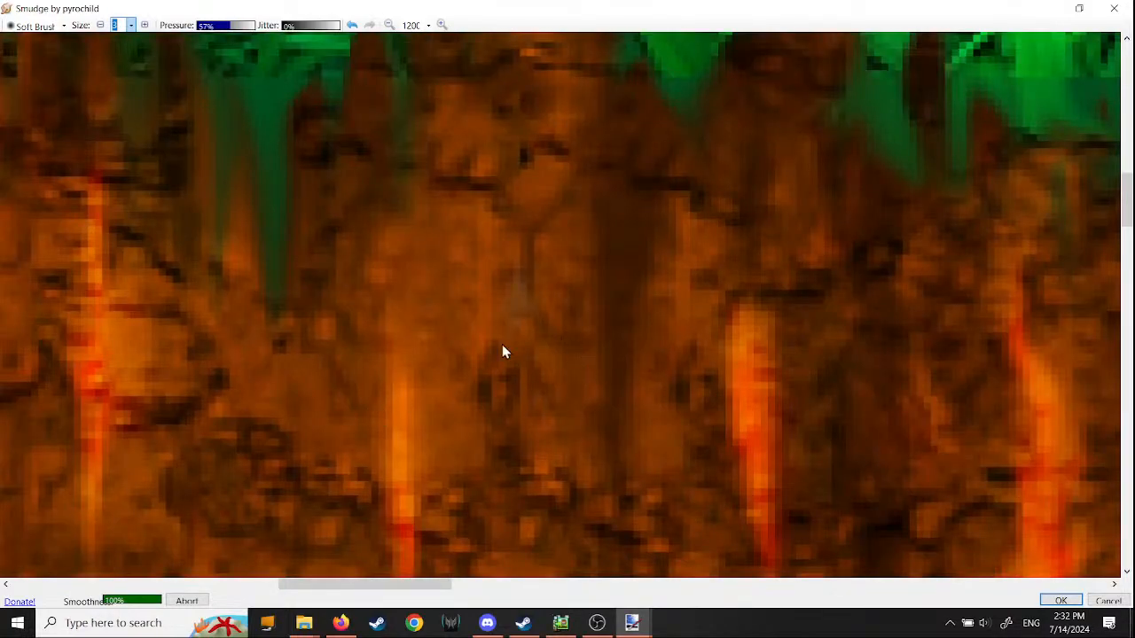
ctrl+scroll(689, 308, down, 6)
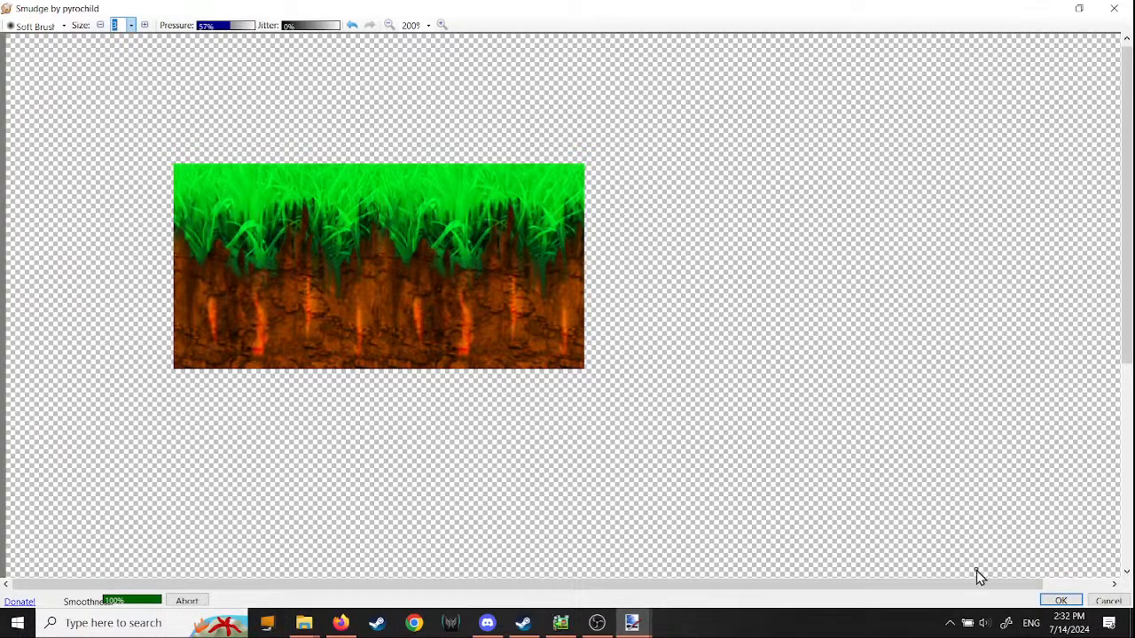
click(1061, 601)
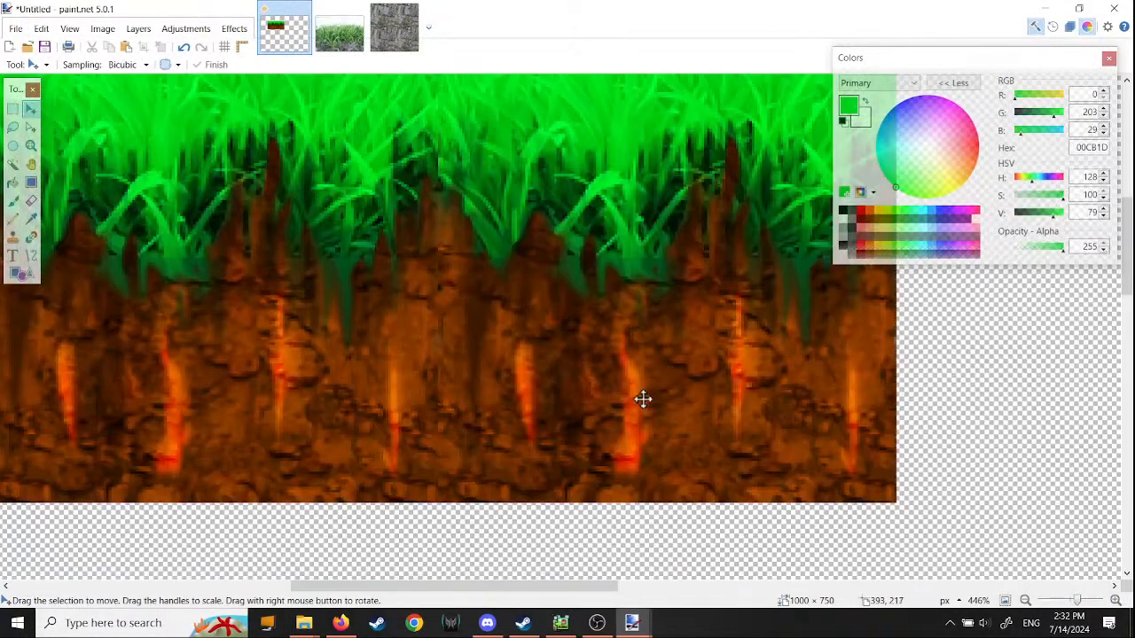
Step: Paste another copy of the tile, move it to the empty area right of the two-tile strip, and deselect it
scroll(453, 200, up, 1)
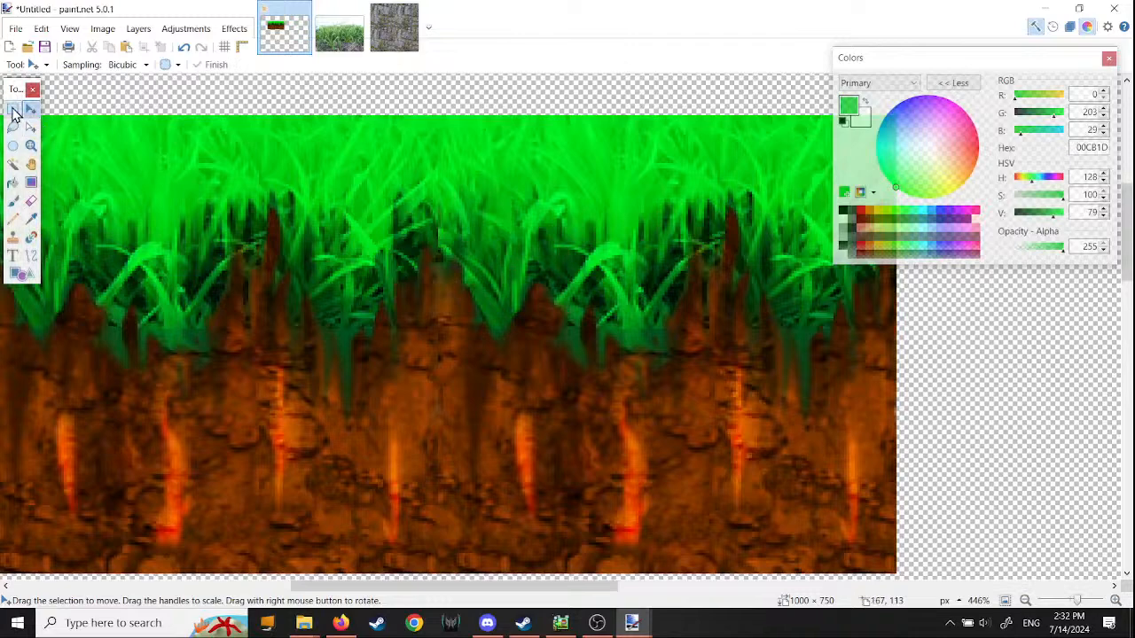
click(13, 109)
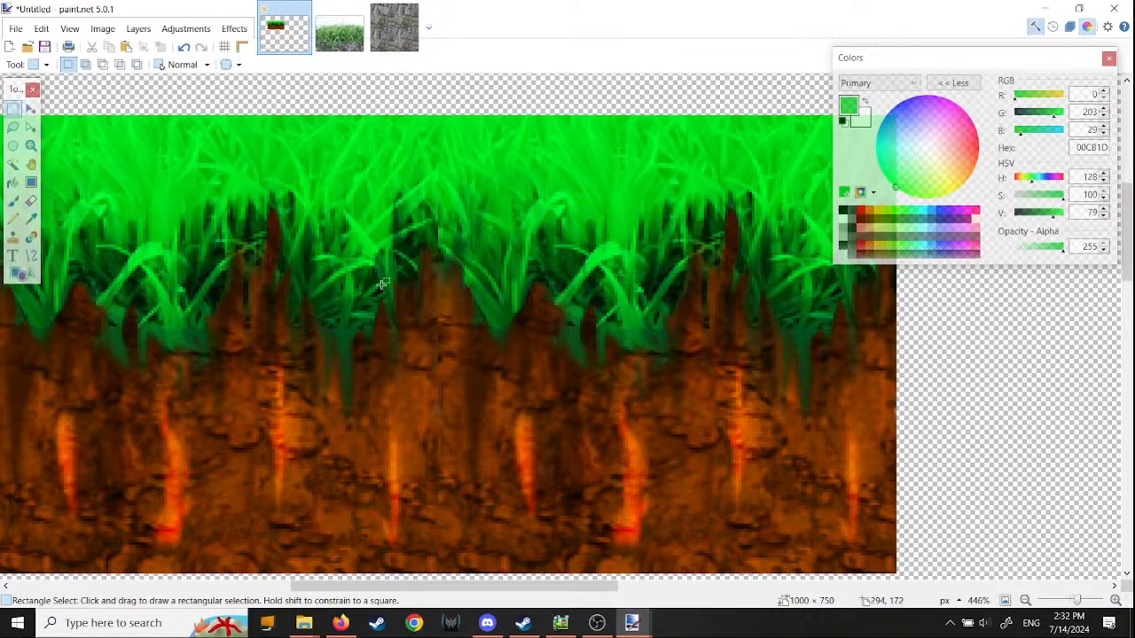
ctrl+scroll(390, 288, down, 2)
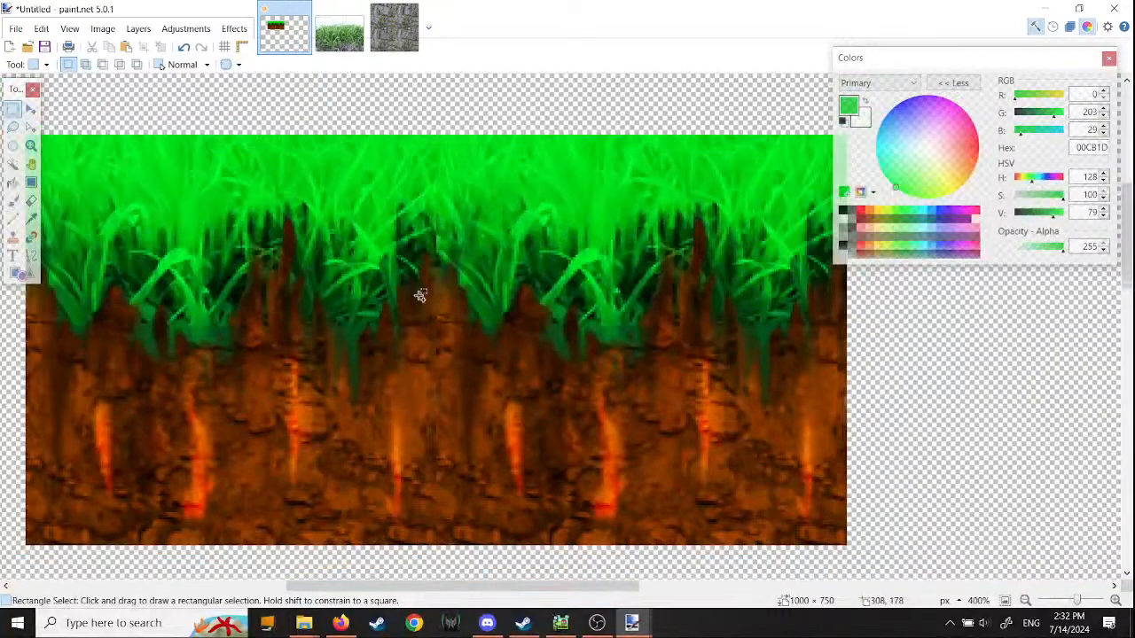
ctrl+scroll(420, 295, down, 5)
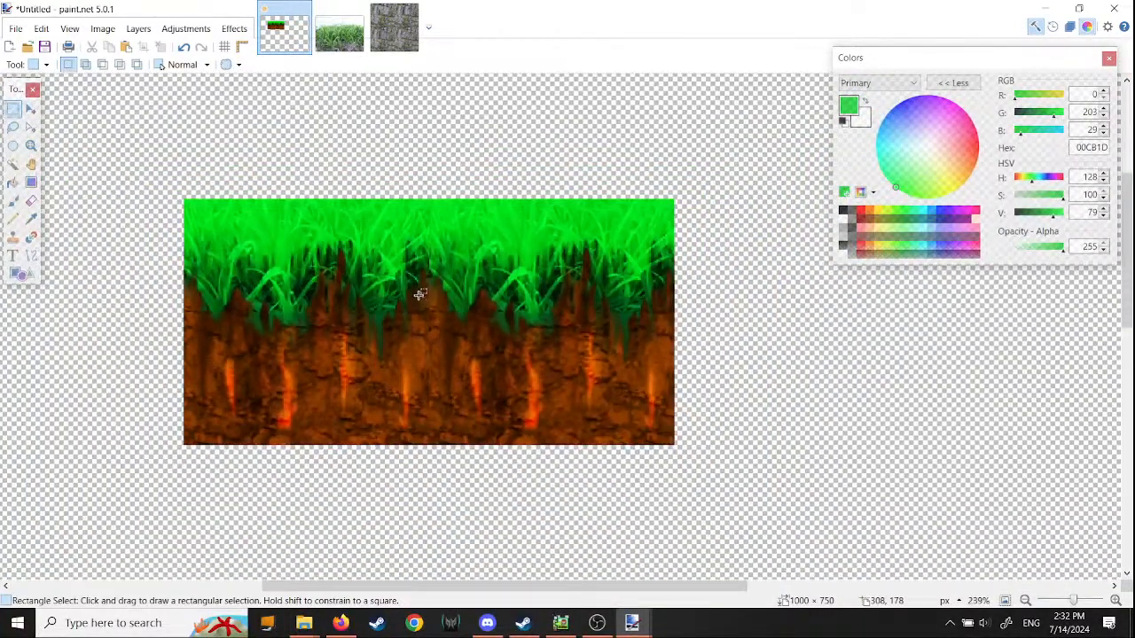
key(ctrl+v)
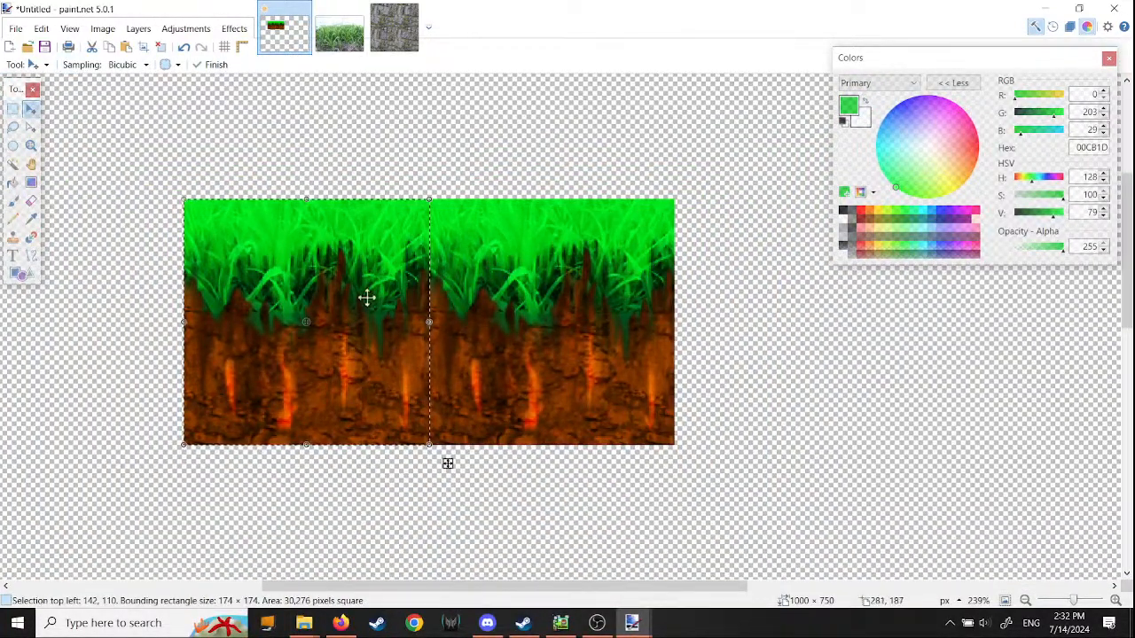
drag(367, 296, 975, 371)
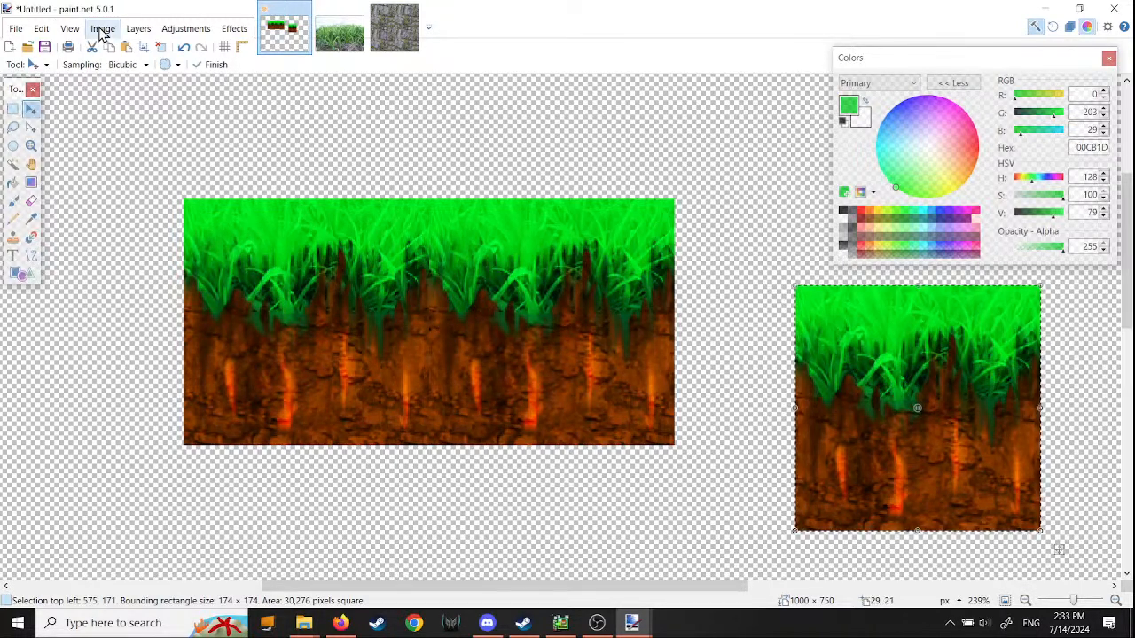
click(102, 29)
click(42, 28)
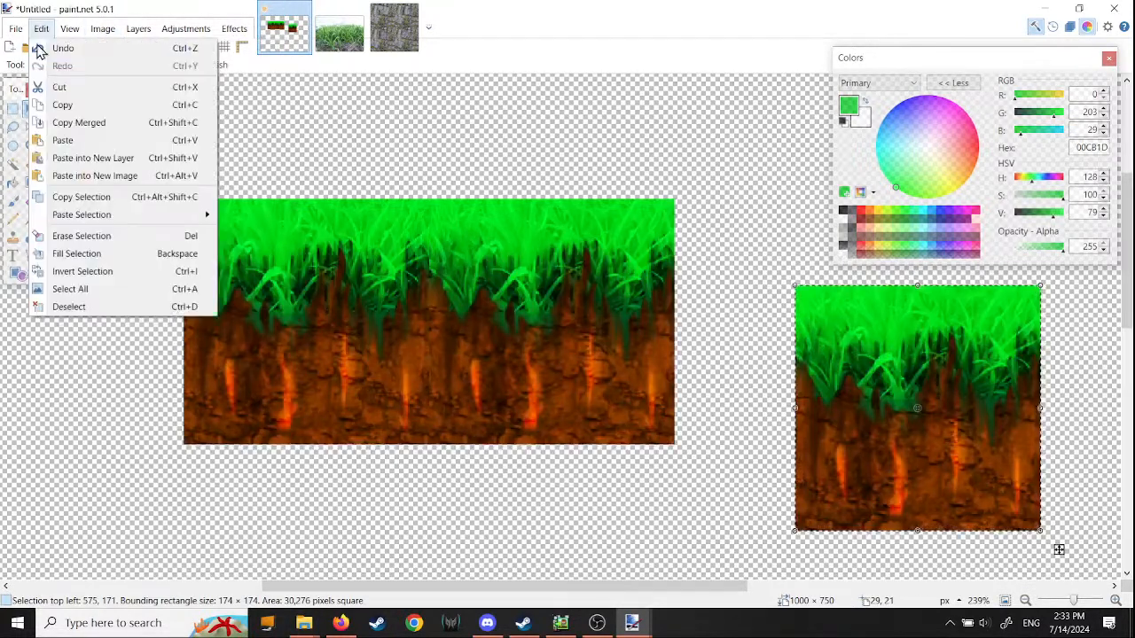
click(67, 307)
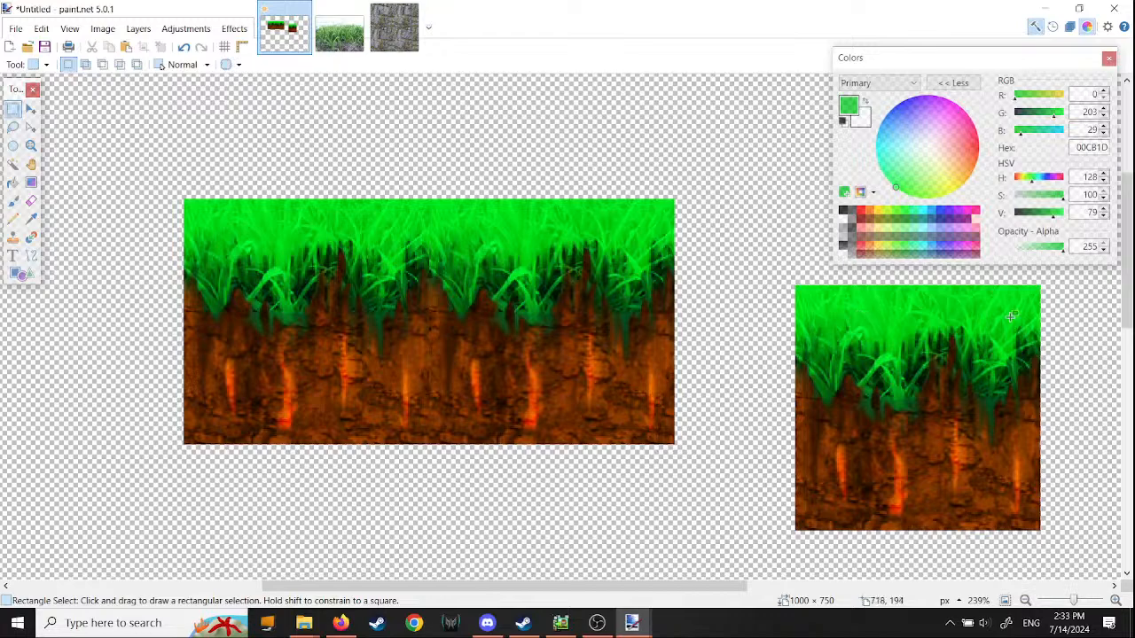
ctrl+scroll(1011, 316, up, 3)
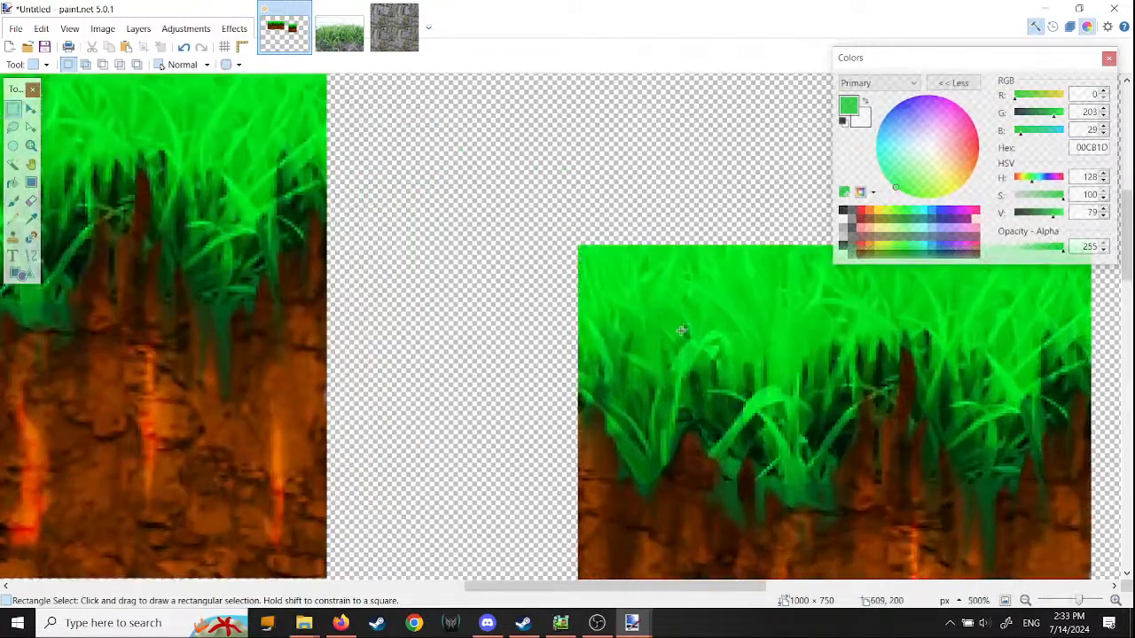
ctrl+scroll(681, 330, up, 3)
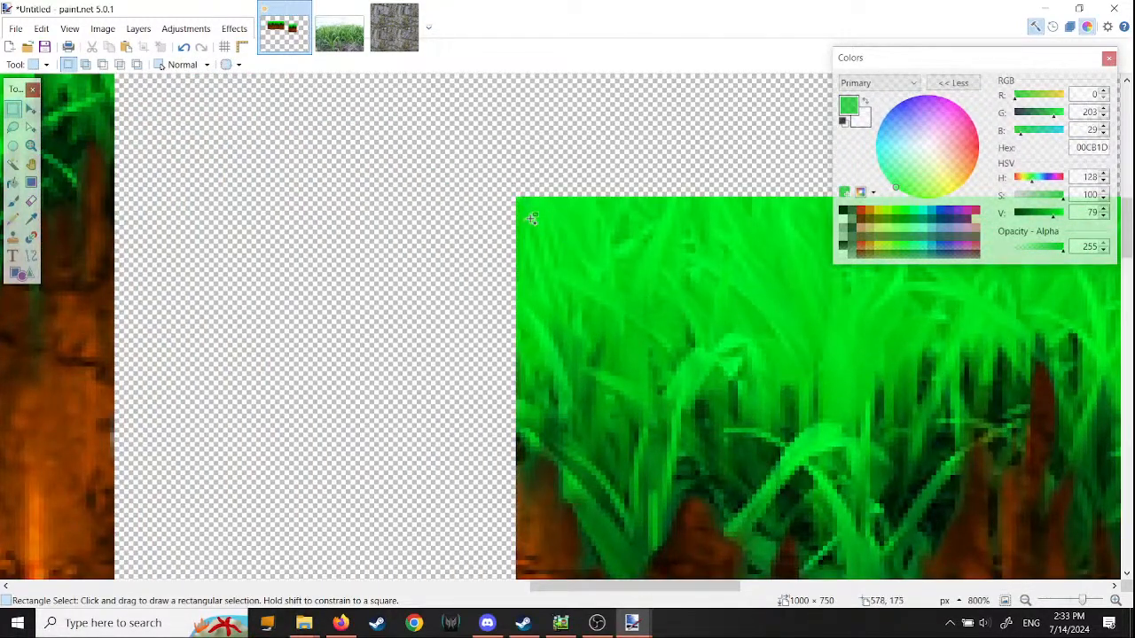
ctrl+scroll(530, 219, down, 2)
middle_drag(395, 266, 683, 324)
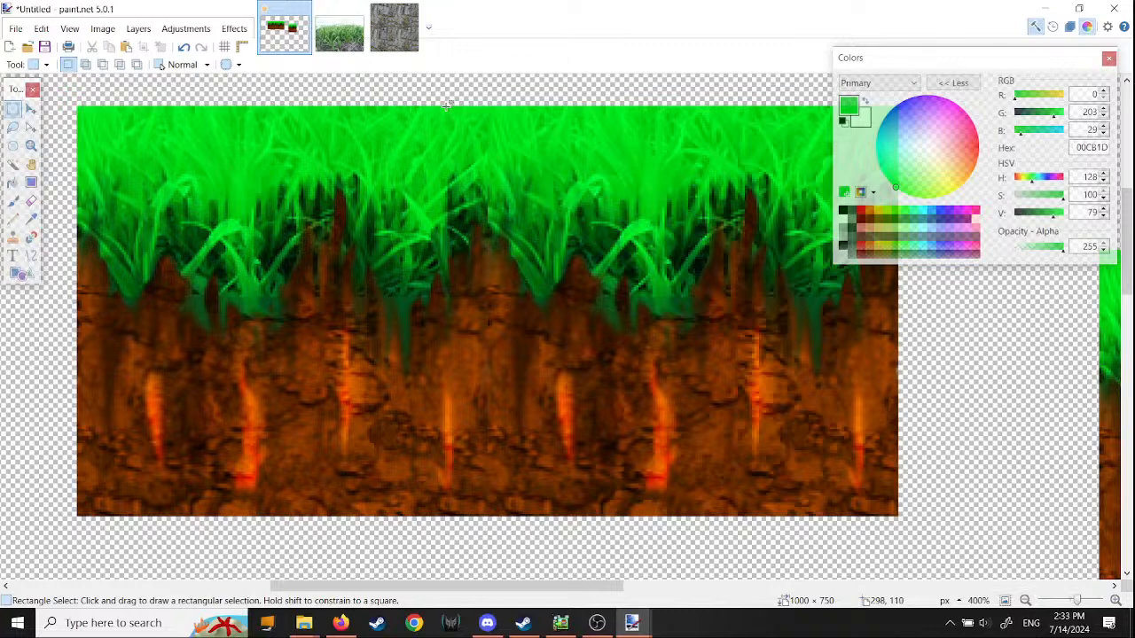
drag(446, 105, 355, 445)
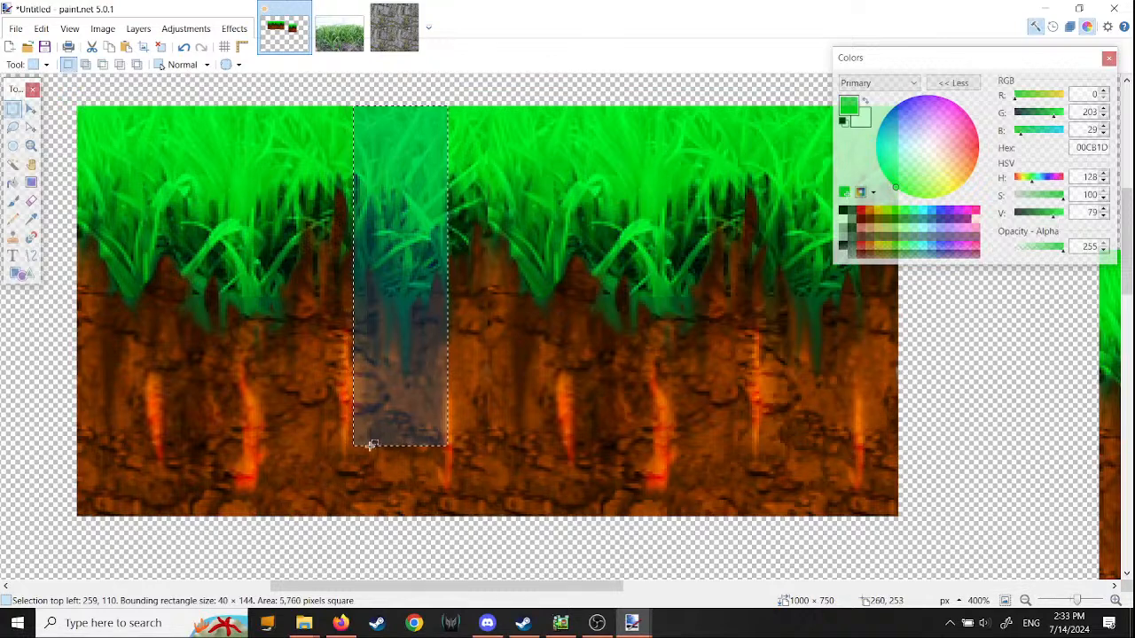
click(507, 523)
drag(512, 586, 557, 596)
click(185, 49)
click(184, 49)
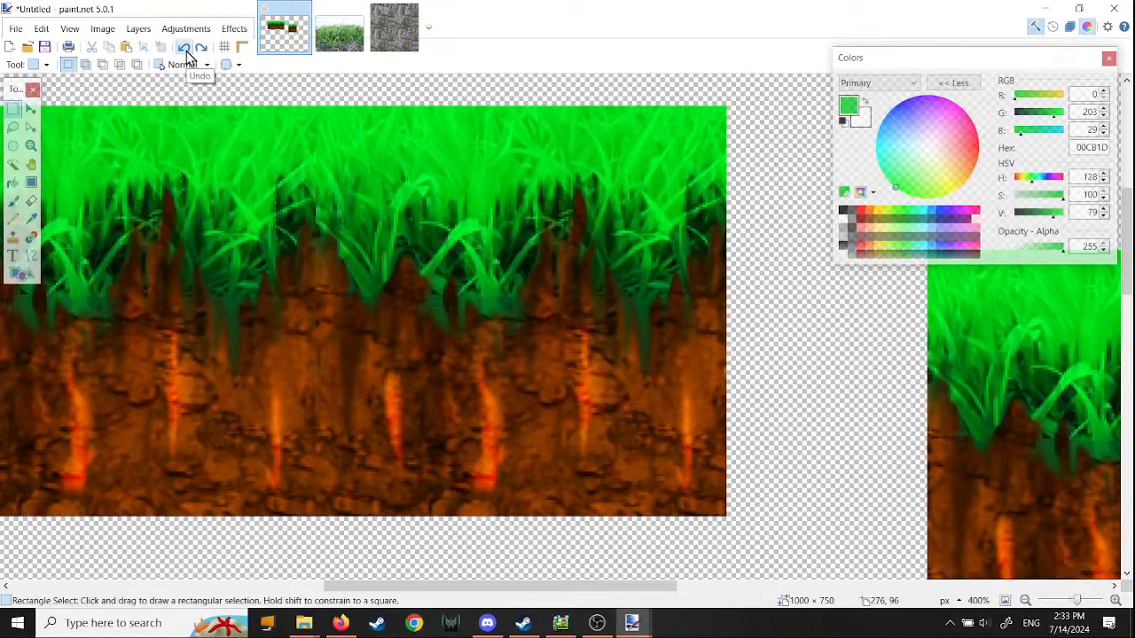
Step: Undo the deselection of the separate tile and move only its selection outline onto the strip's right tile
click(185, 48)
click(30, 127)
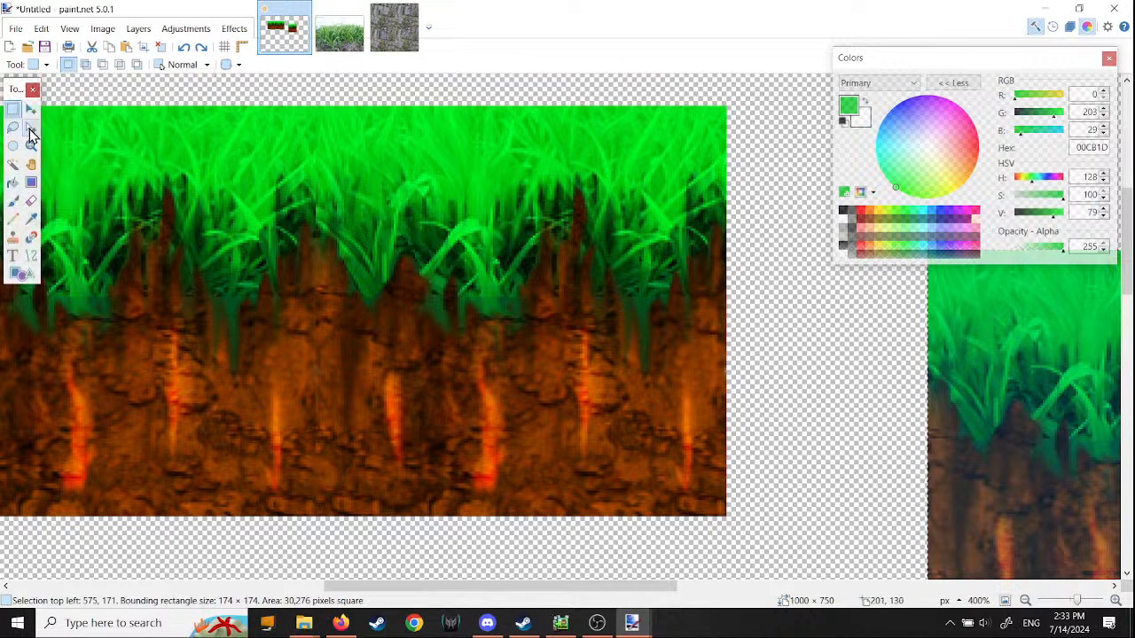
drag(1082, 377, 471, 231)
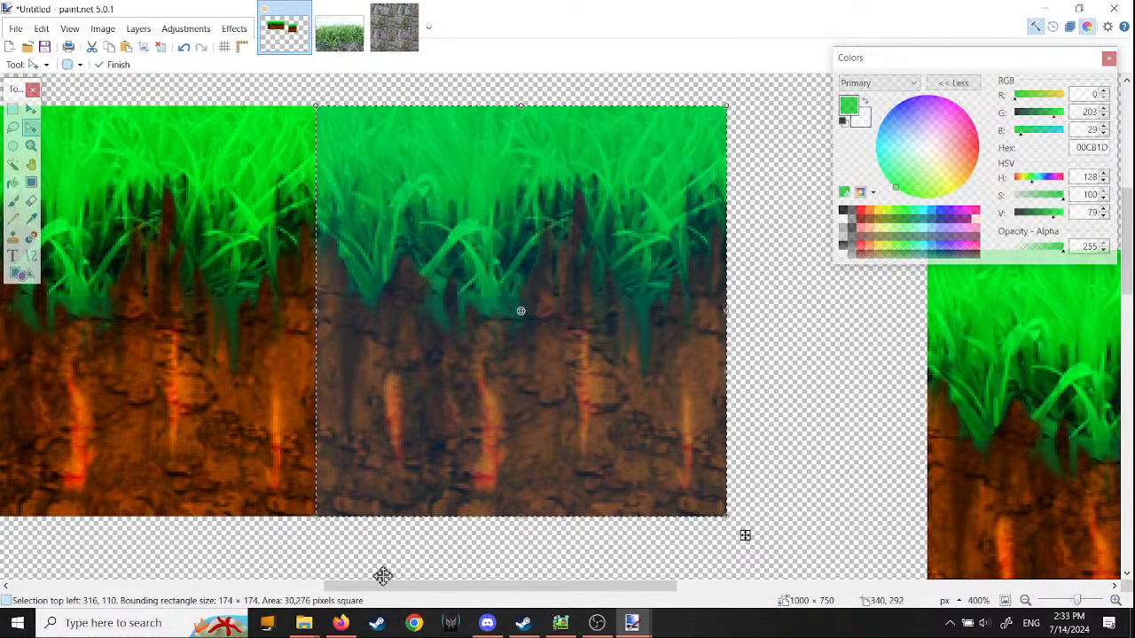
Step: Reduce the selection to a full-height band about 39 px wide along the right tile's left edge
drag(395, 589, 337, 589)
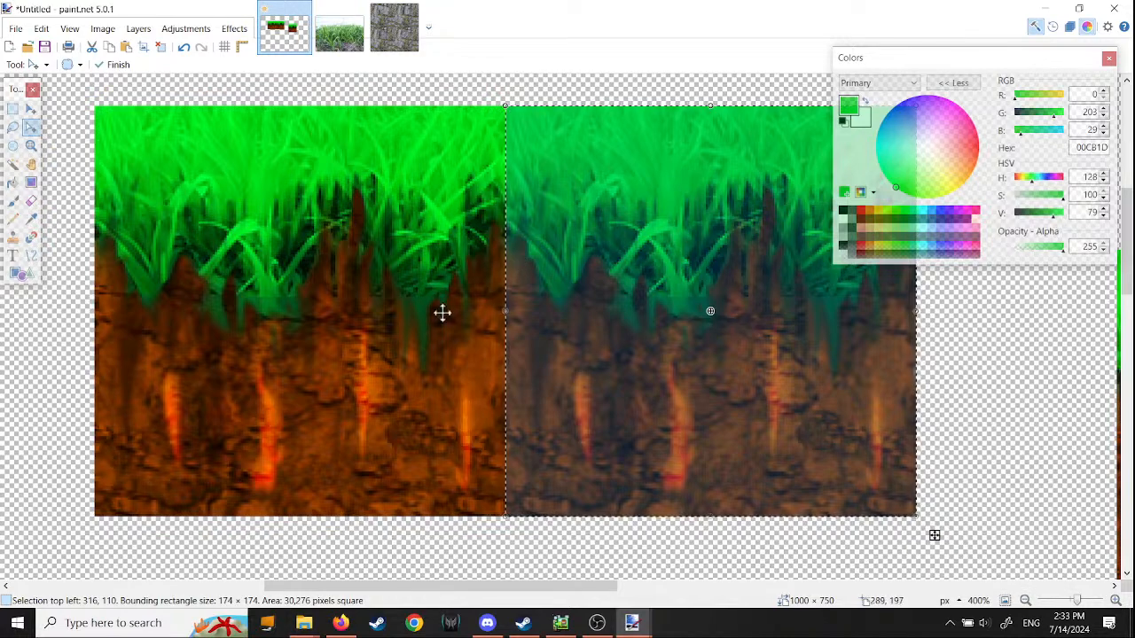
middle_drag(875, 414, 733, 426)
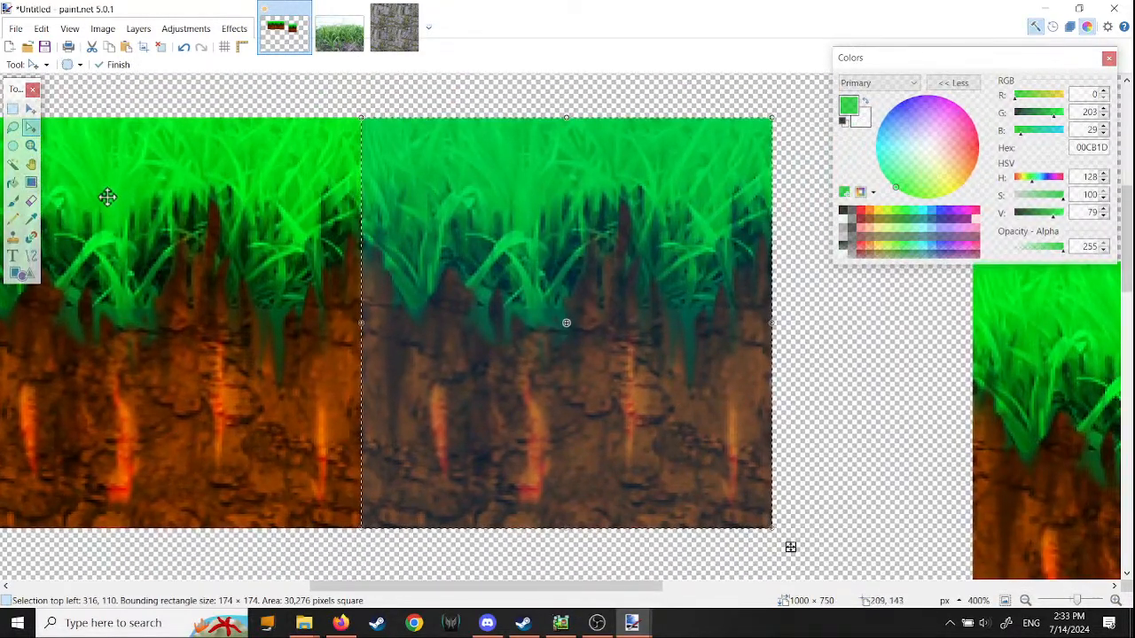
mouse_move(806, 97)
mouse_down()
mouse_move(747, 148)
mouse_move(804, 97)
mouse_up()
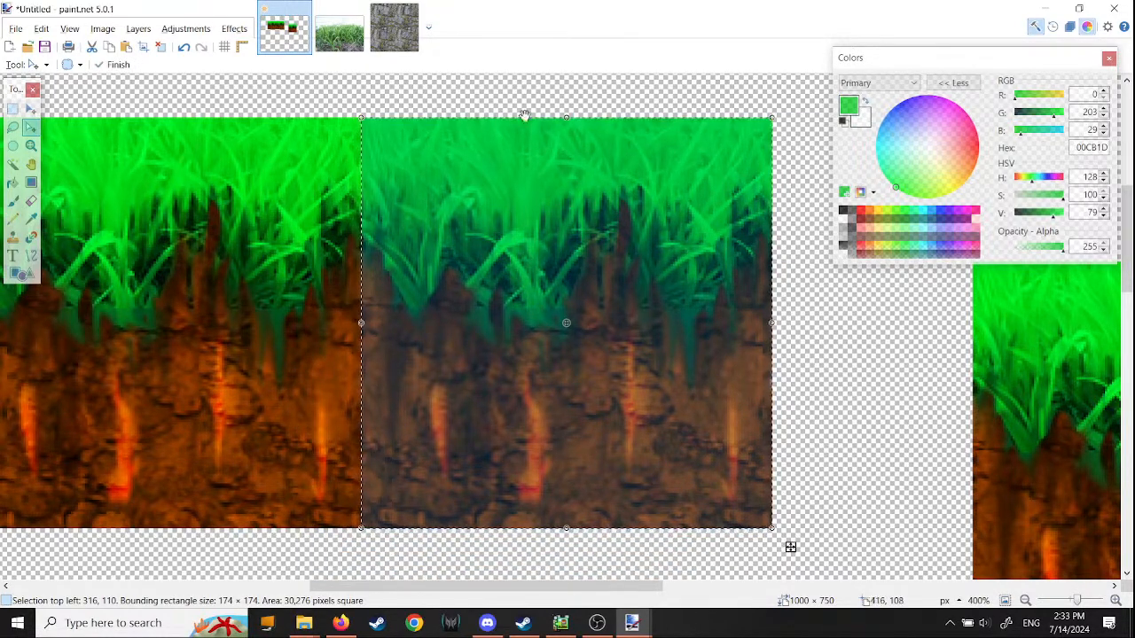
click(13, 109)
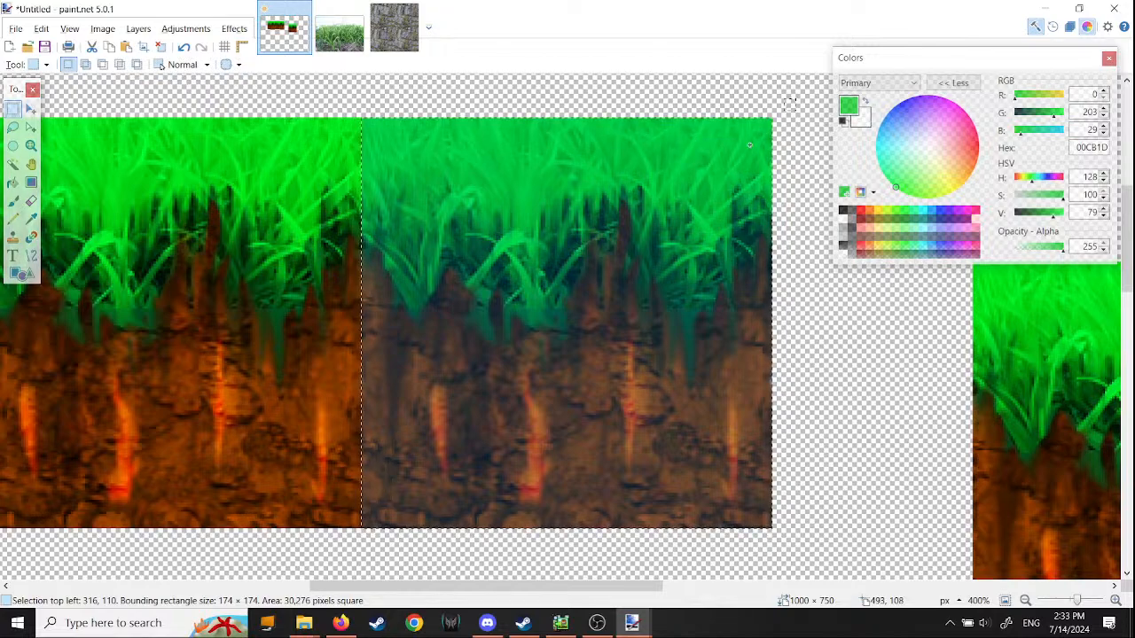
alt+drag(749, 145, 453, 206)
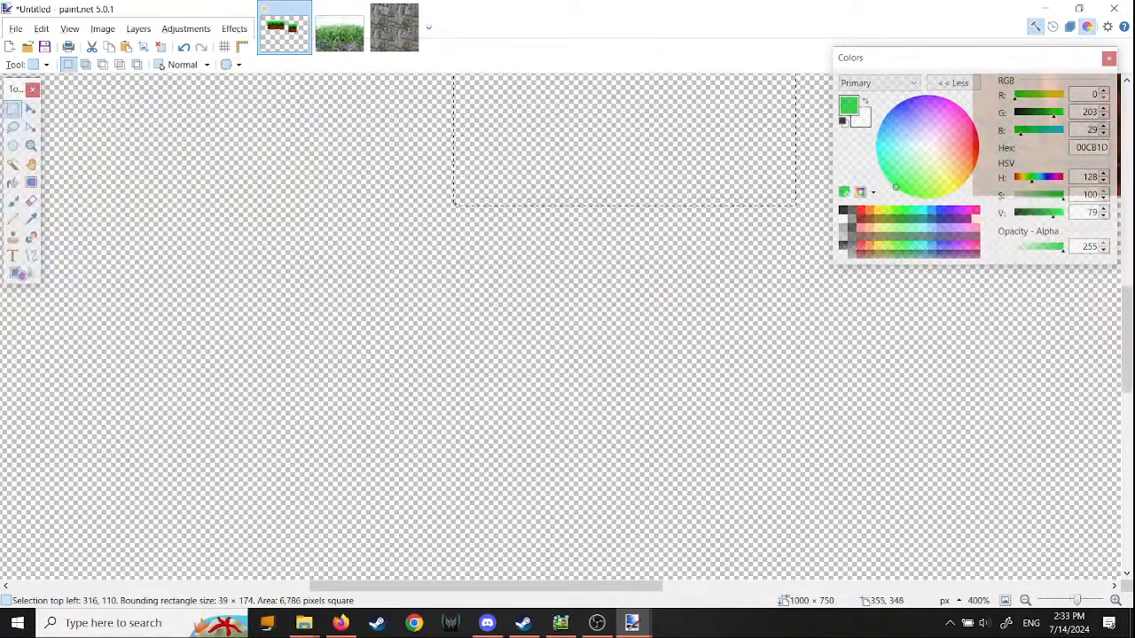
scroll(521, 293, up, 5)
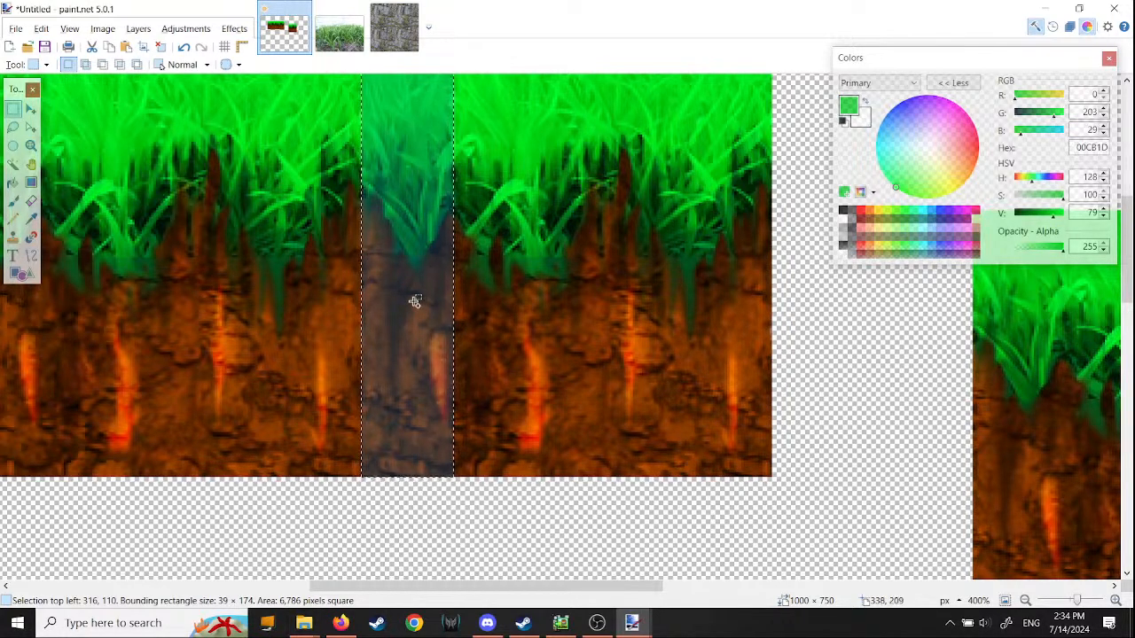
Step: Copy the selected band of pixels onto the left edge of the strip's left tile, aligned with its corner, and deselect
key(m)
drag(426, 391, 168, 387)
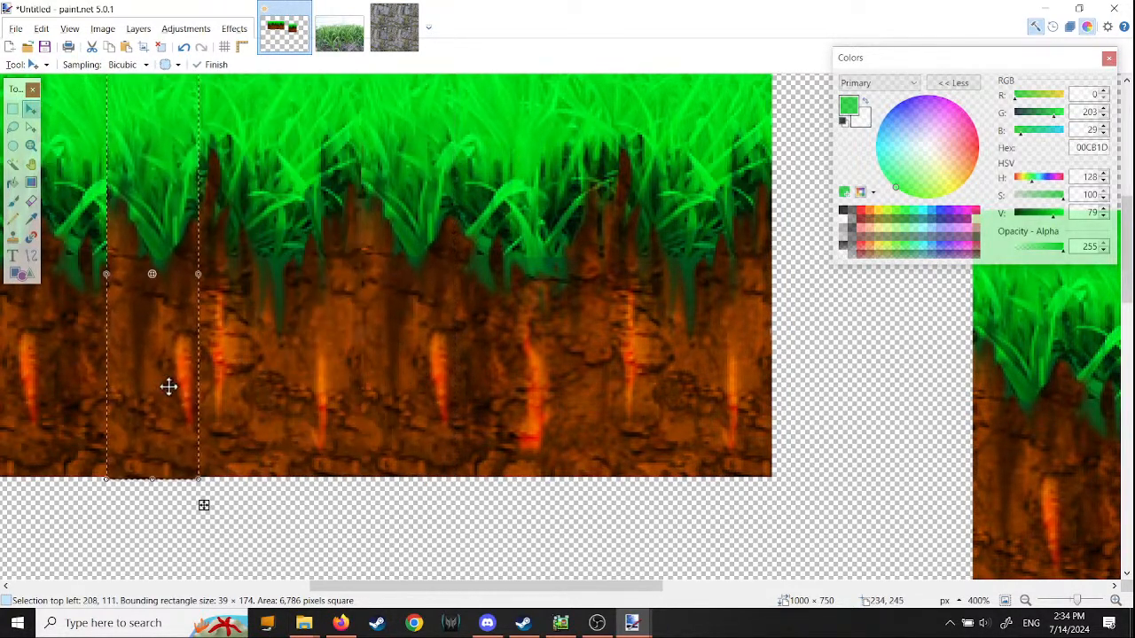
drag(460, 587, 338, 587)
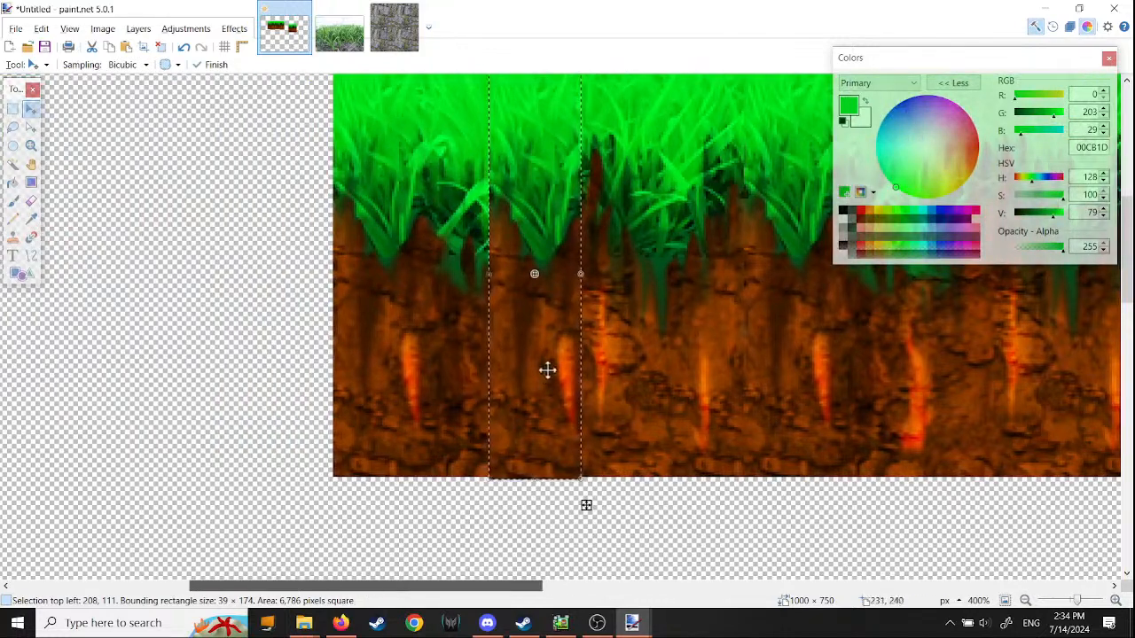
drag(547, 370, 353, 387)
ctrl+scroll(346, 497, up, 4)
ctrl+scroll(410, 352, down, 6)
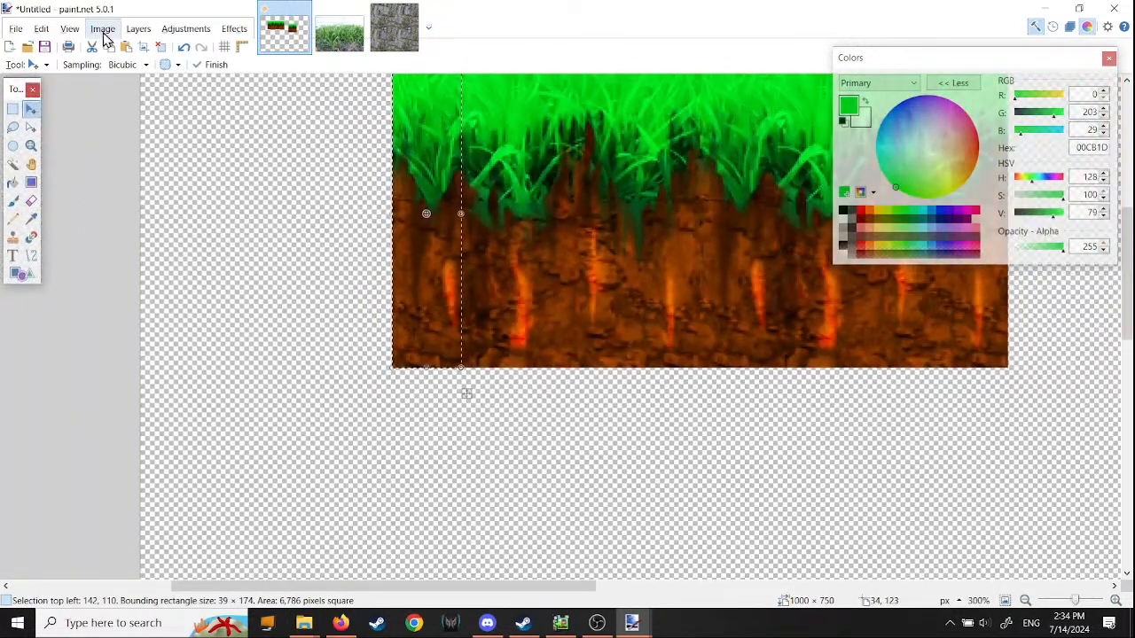
click(42, 29)
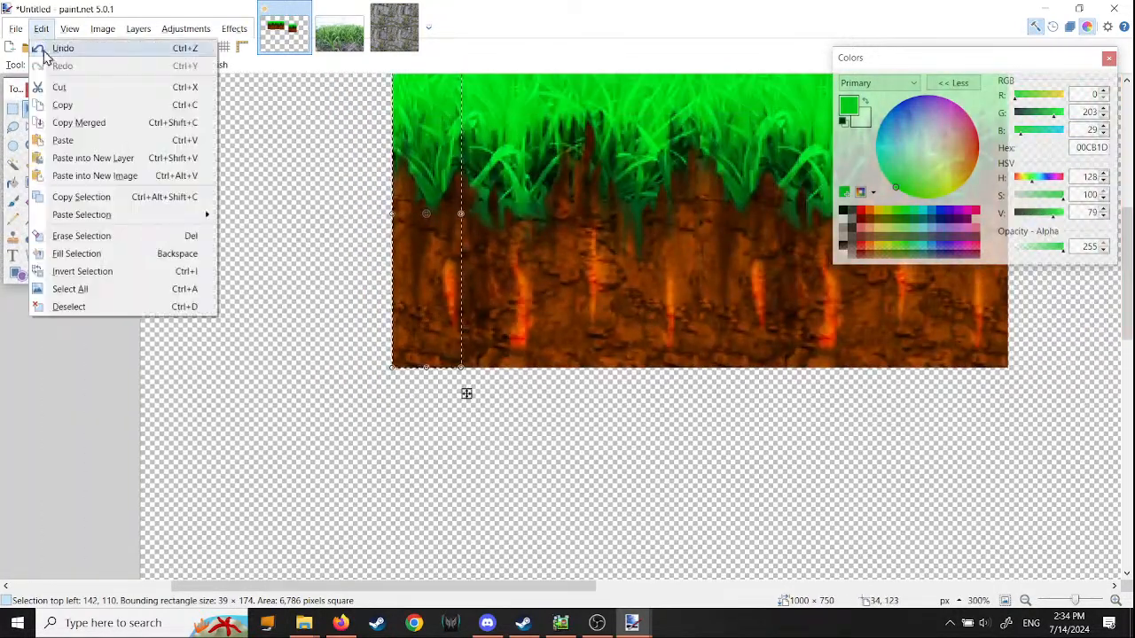
click(50, 307)
click(103, 29)
click(119, 221)
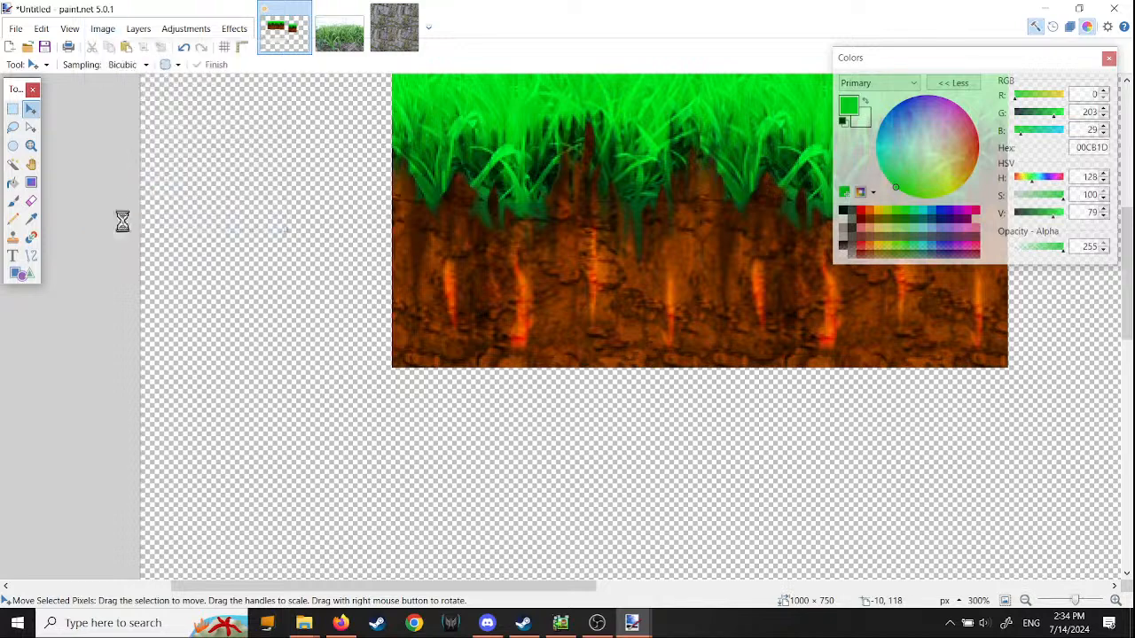
Step: Draw a rectangular selection of about 221 × 219 px around the separate tile
middle_drag(689, 406, 422, 468)
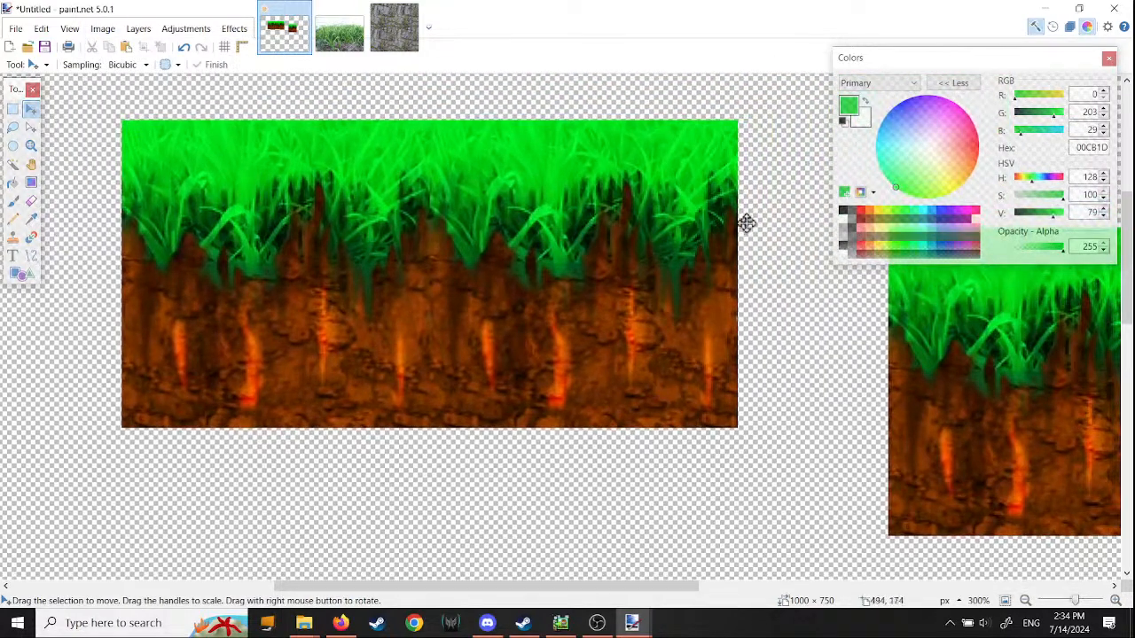
middle_drag(703, 225, 351, 273)
click(12, 108)
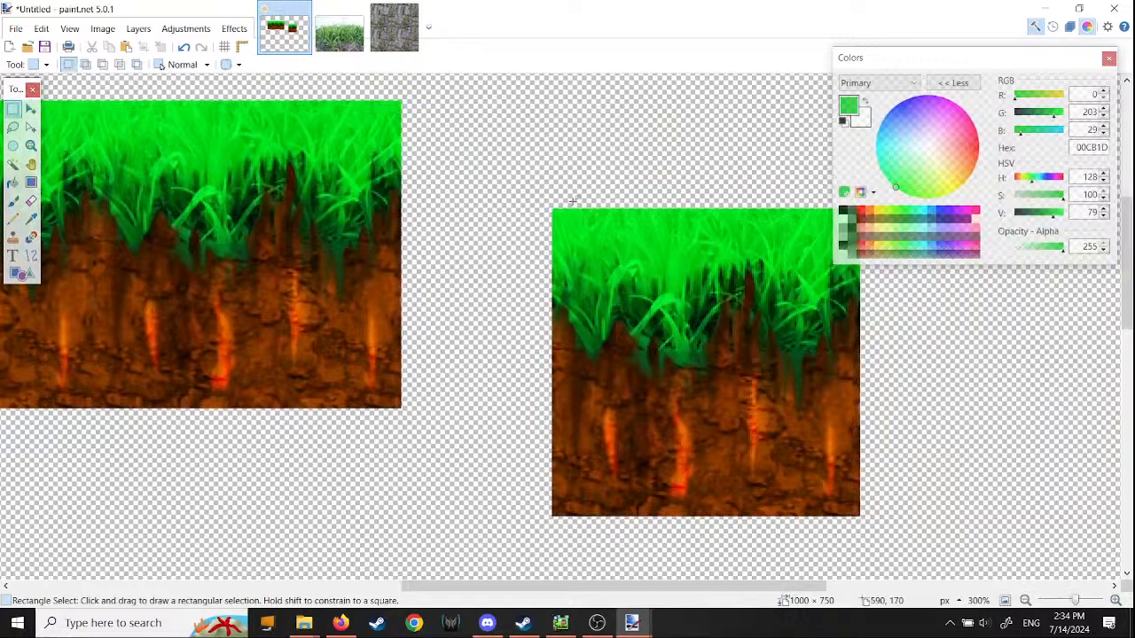
drag(509, 188, 865, 297)
click(885, 313)
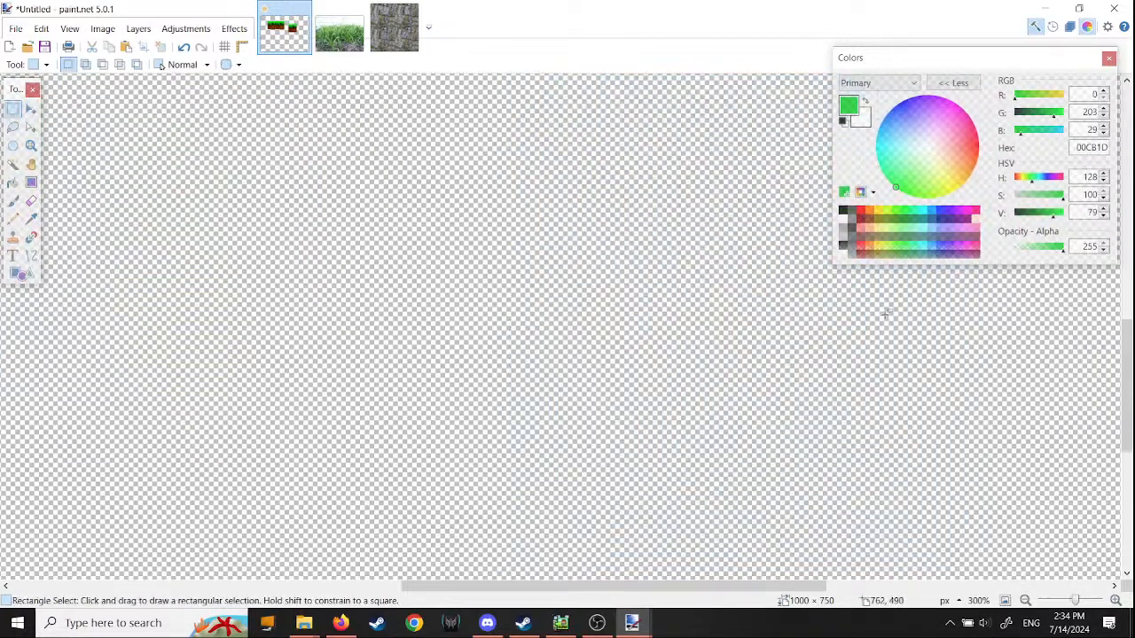
ctrl+scroll(966, 400, up, 4)
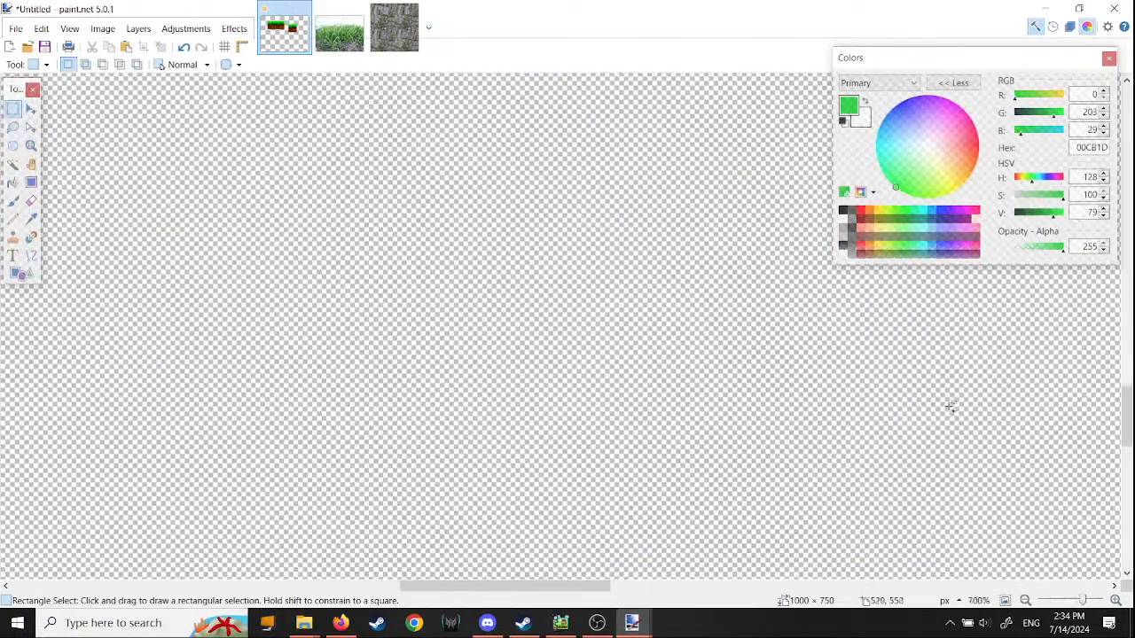
scroll(937, 390, up, 10)
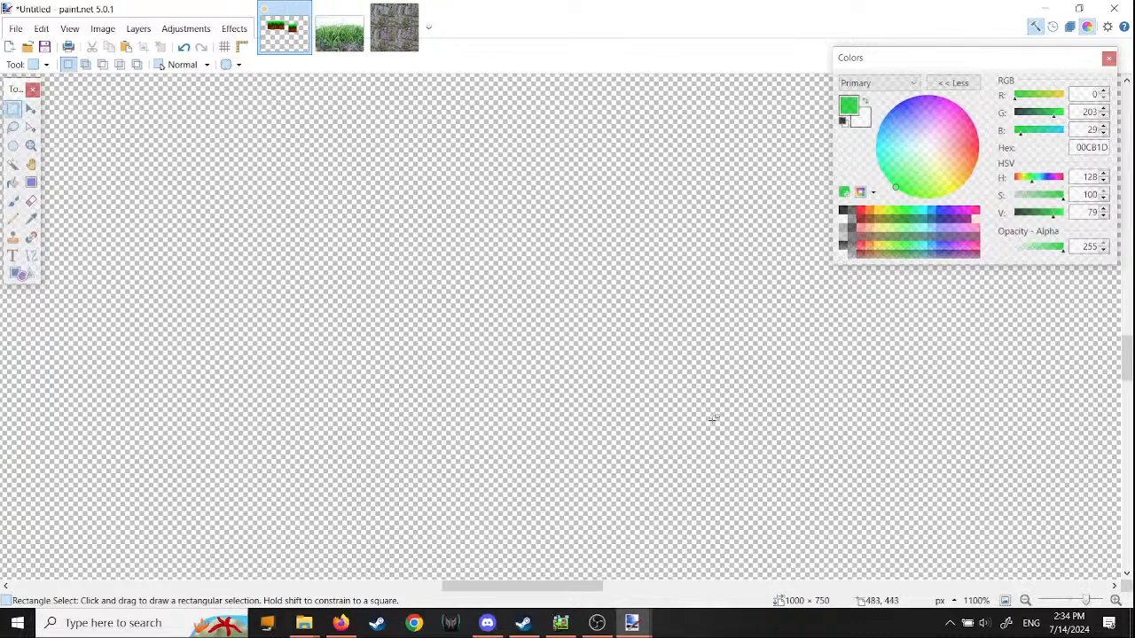
ctrl+scroll(713, 418, down, 8)
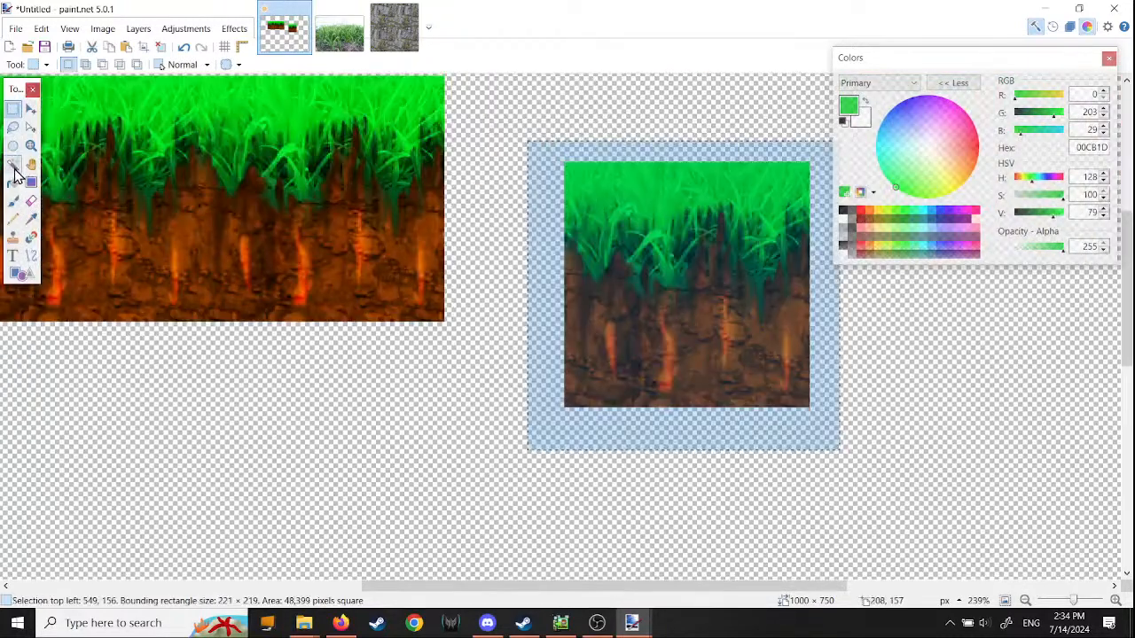
Step: Trim the transparent margin from the selection with the Magic Wand and move the 174 × 174 px outline onto the strip's right tile
click(13, 164)
click(567, 332)
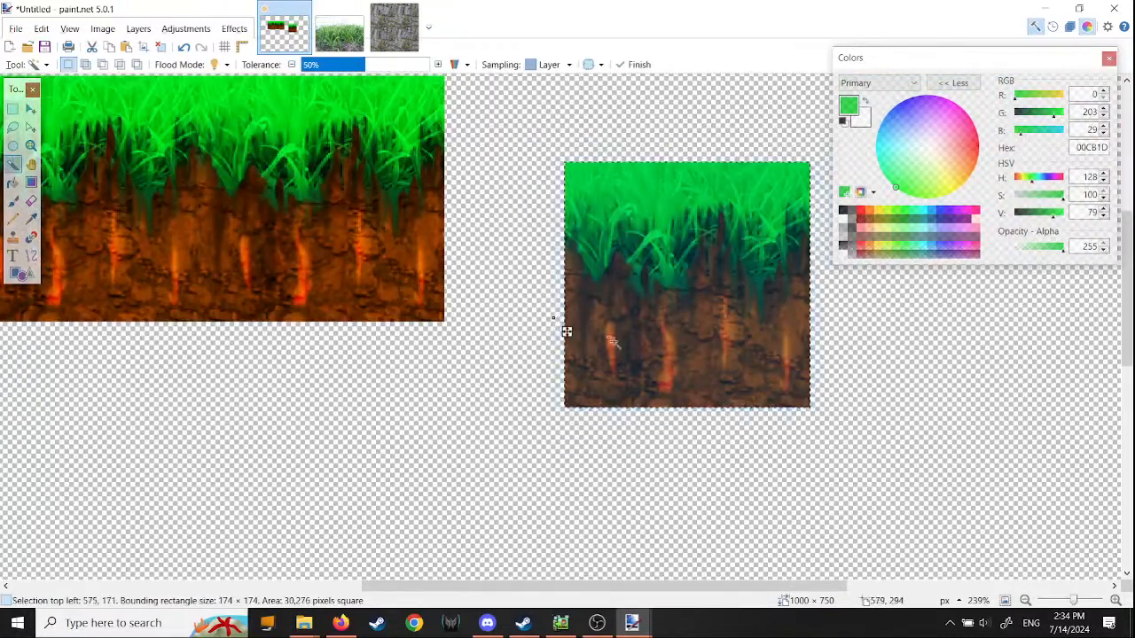
click(30, 128)
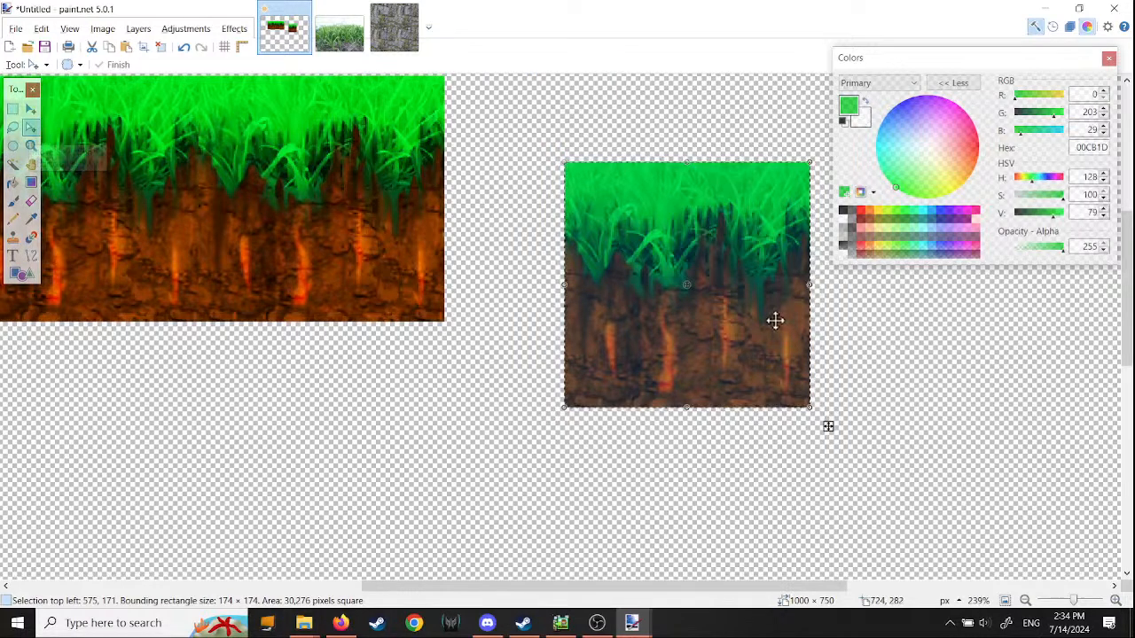
drag(775, 320, 407, 232)
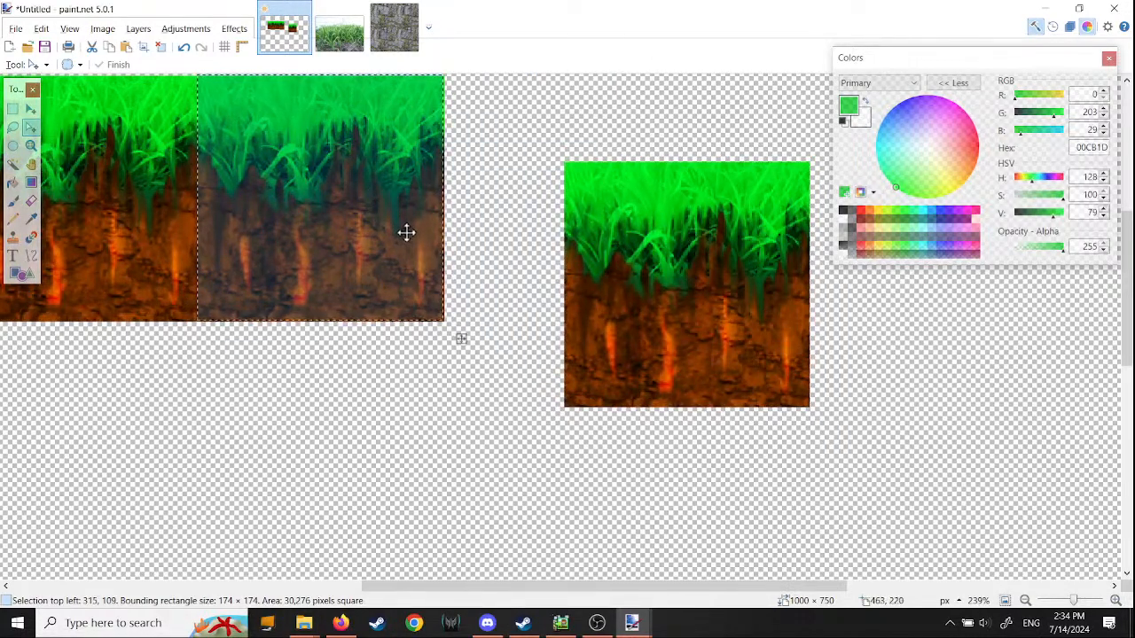
Step: Move the 174 × 174 px selection outline onto the strip's left tile, aligned with the tile's upper-left corner
middle_drag(382, 405, 813, 524)
drag(705, 287, 424, 296)
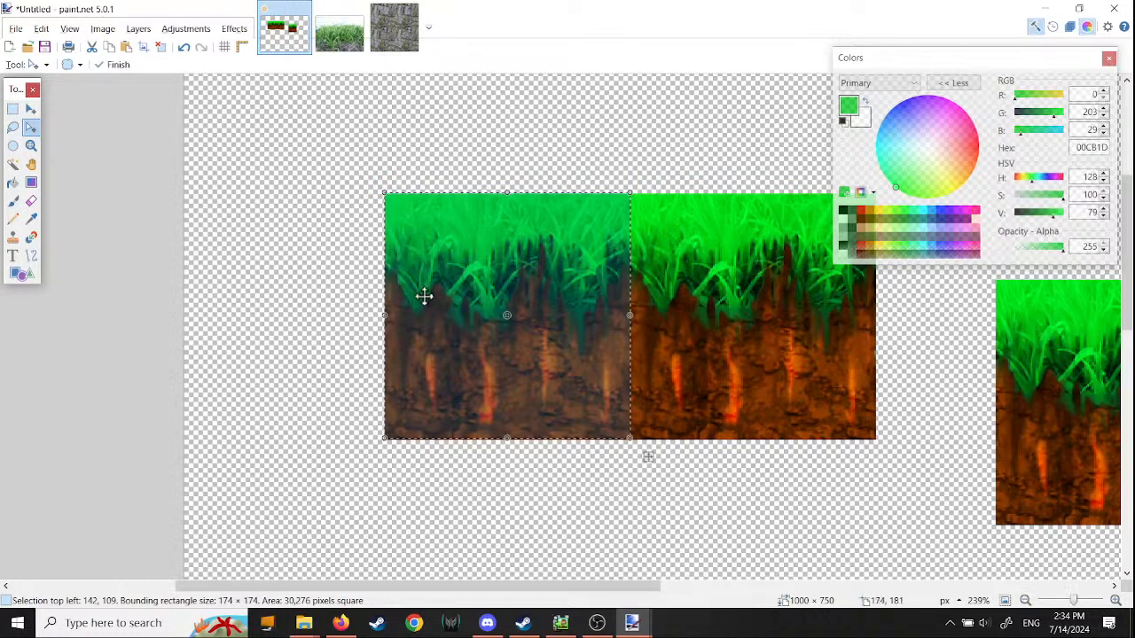
ctrl+scroll(424, 296, up, 5)
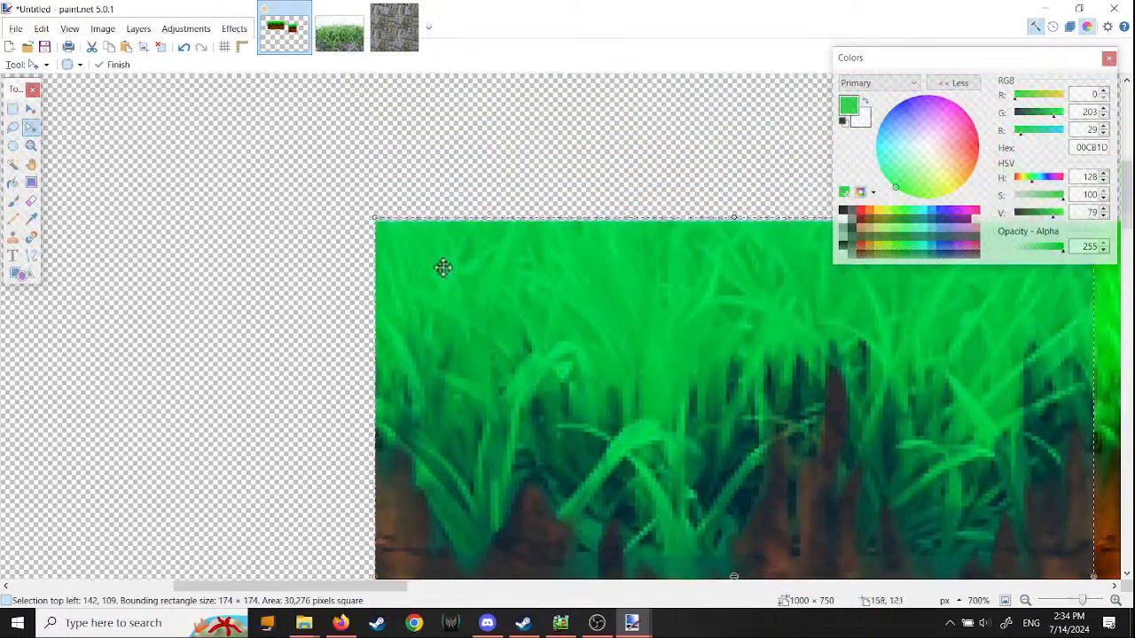
scroll(458, 367, up, 2)
scroll(461, 387, down, 1)
ctrl+scroll(461, 387, up, 2)
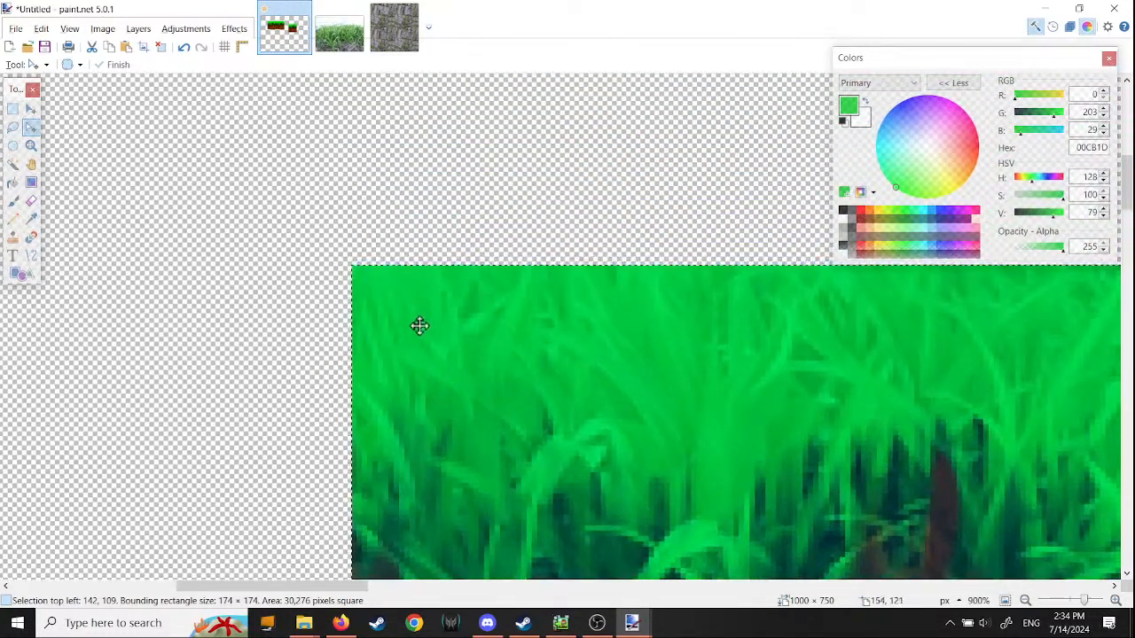
ctrl+scroll(417, 328, down, 7)
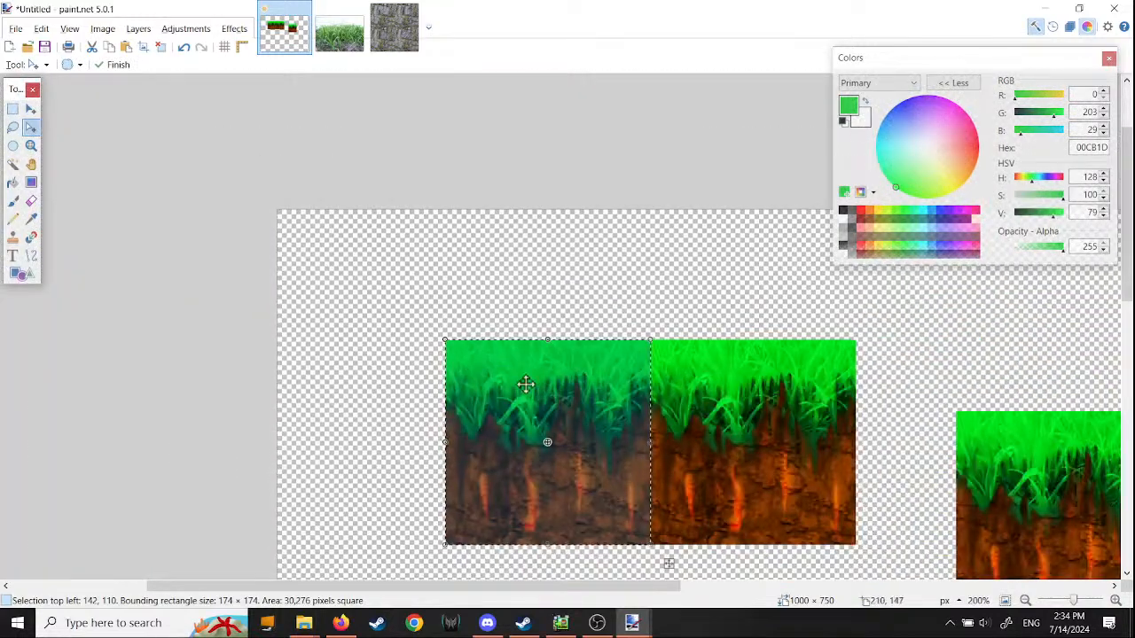
Step: Cut the selected left tile from the strip and paste it into a new image
click(41, 28)
click(66, 88)
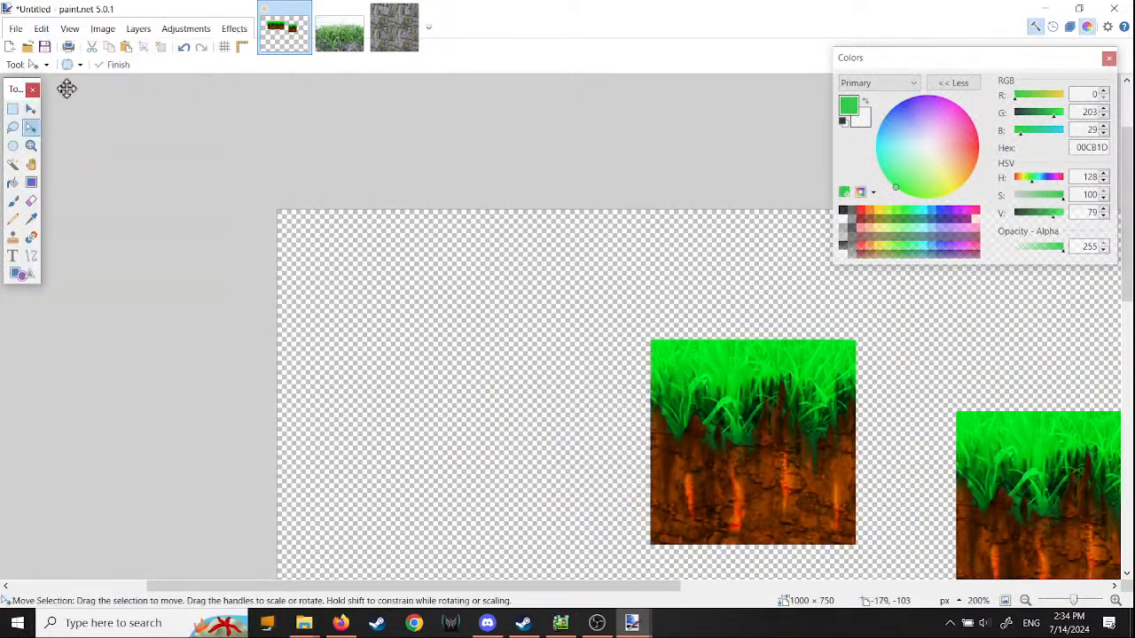
click(41, 28)
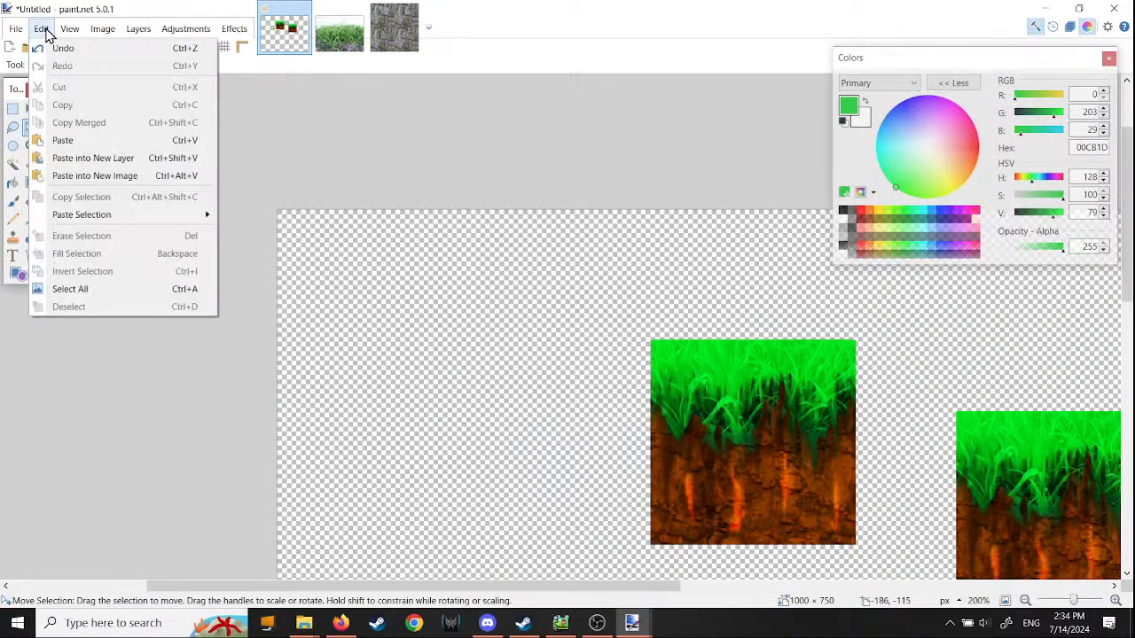
click(88, 175)
ctrl+scroll(597, 393, up, 5)
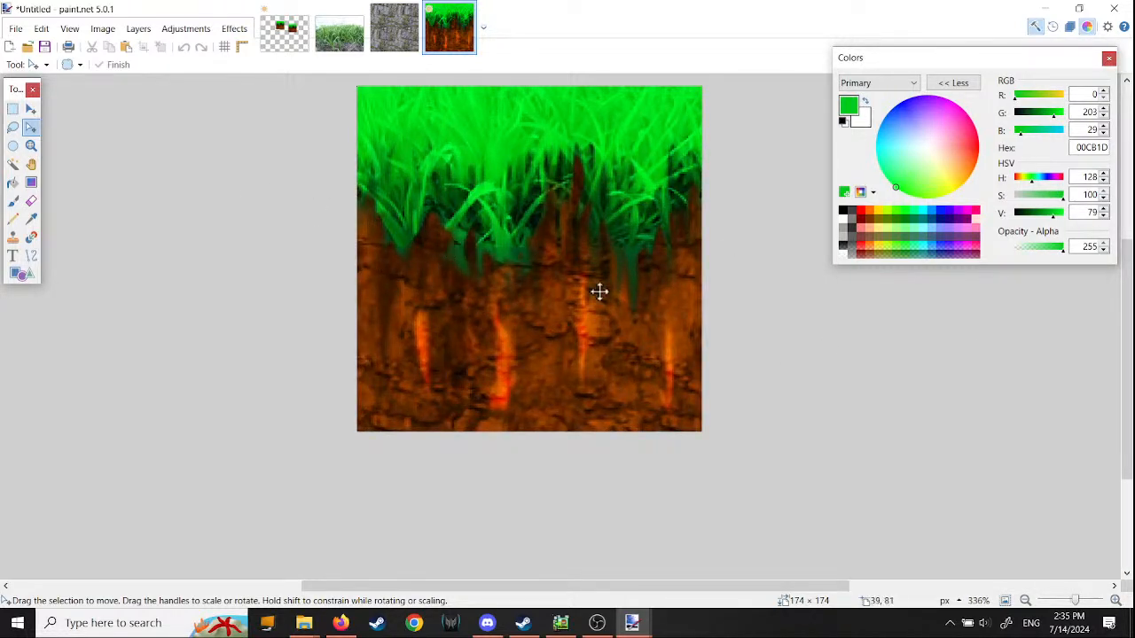
ctrl+scroll(576, 251, down, 3)
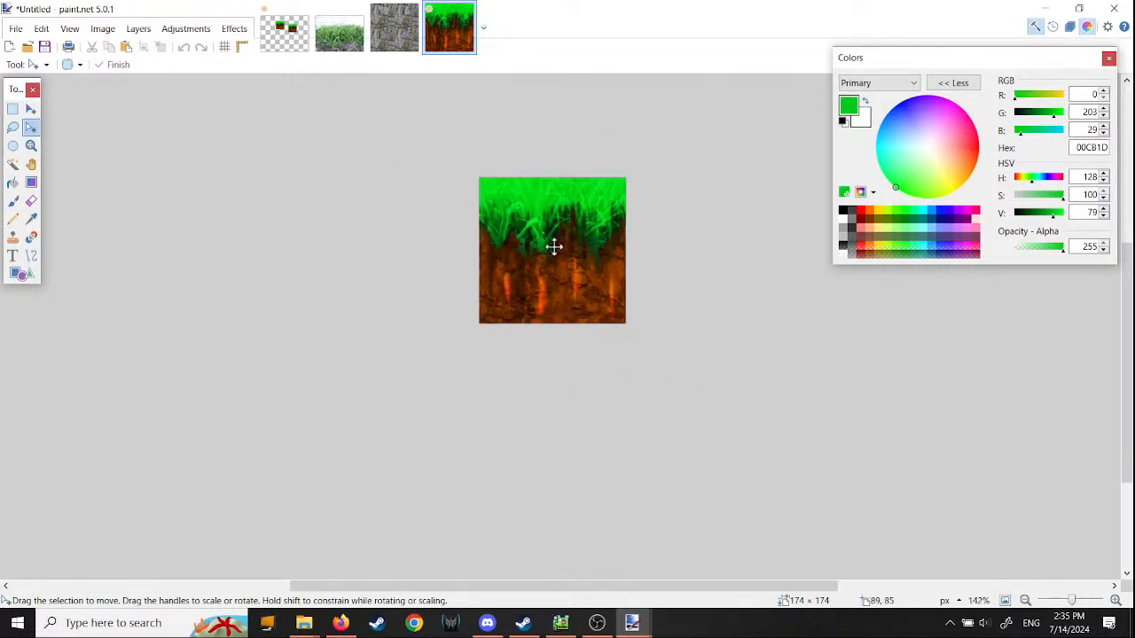
Step: Save the tile as topground.png in the EggDerp 1 folder with 32-bit depth
click(16, 28)
click(56, 140)
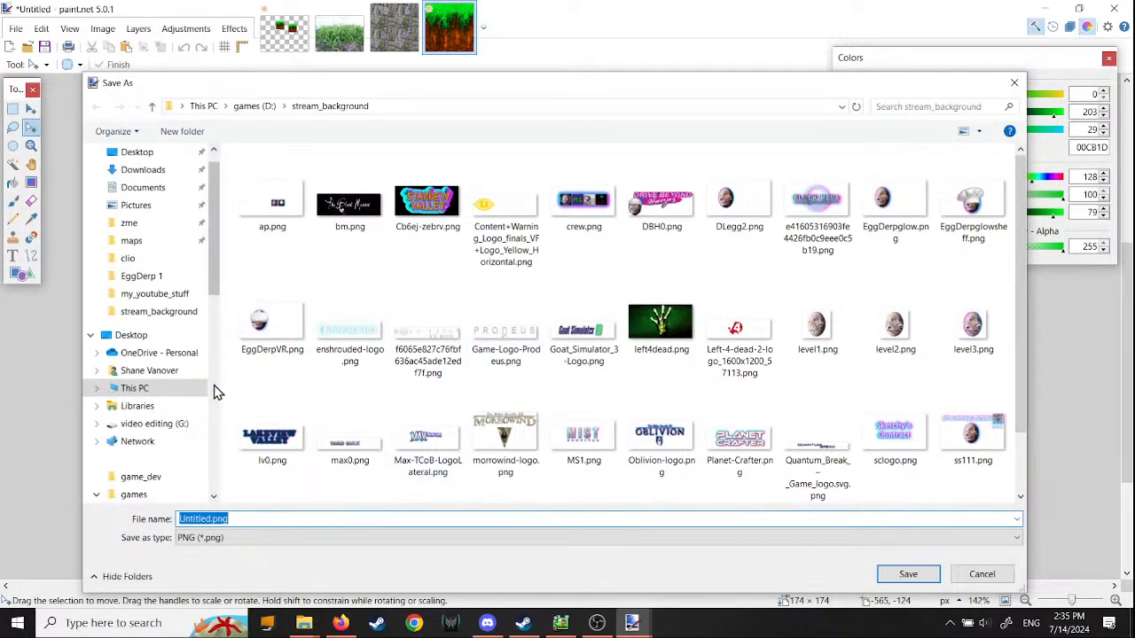
click(135, 278)
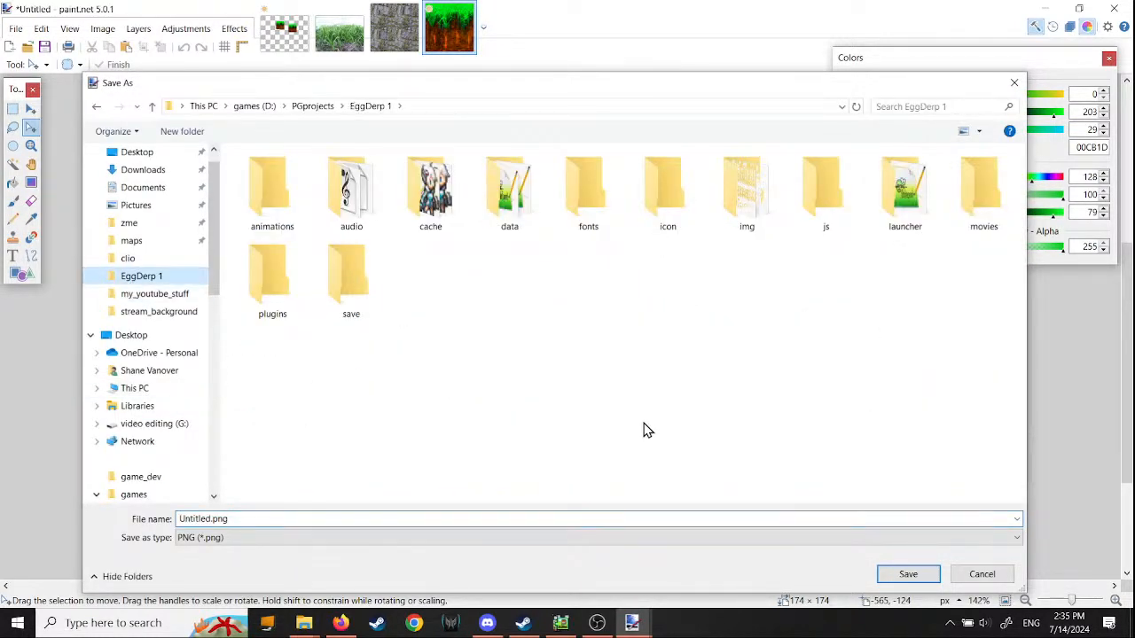
double_click(202, 521)
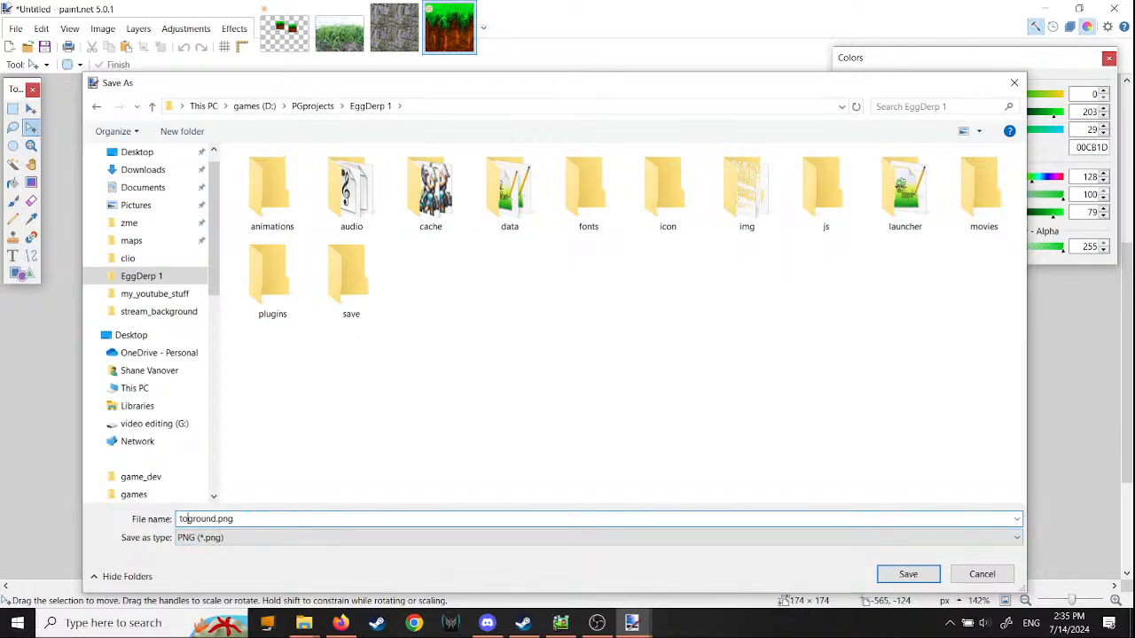
click(919, 574)
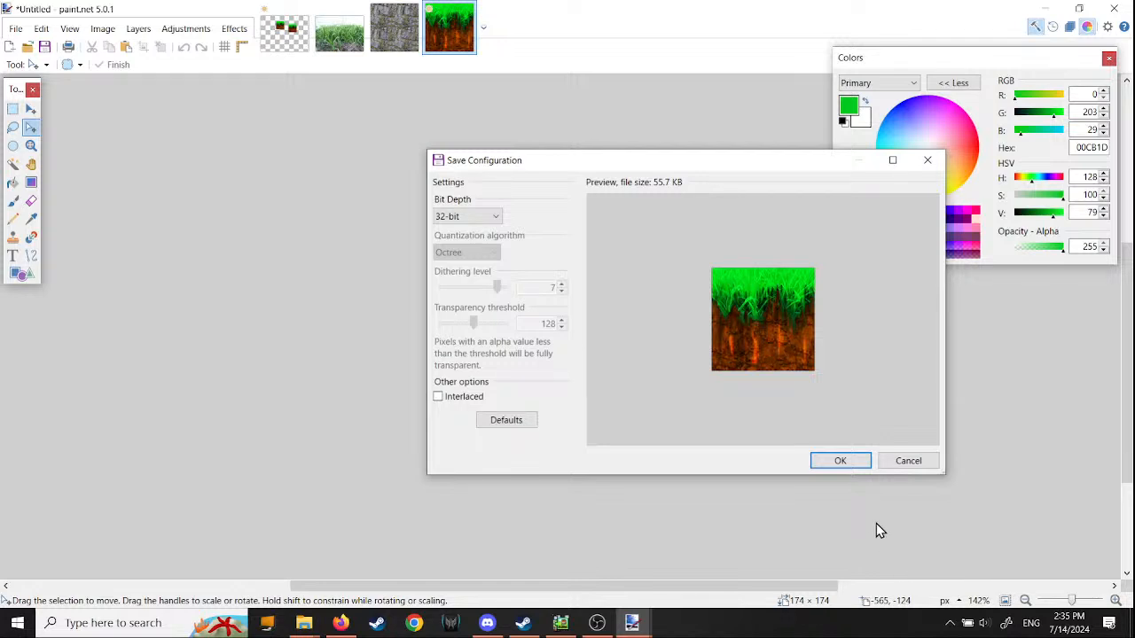
click(453, 624)
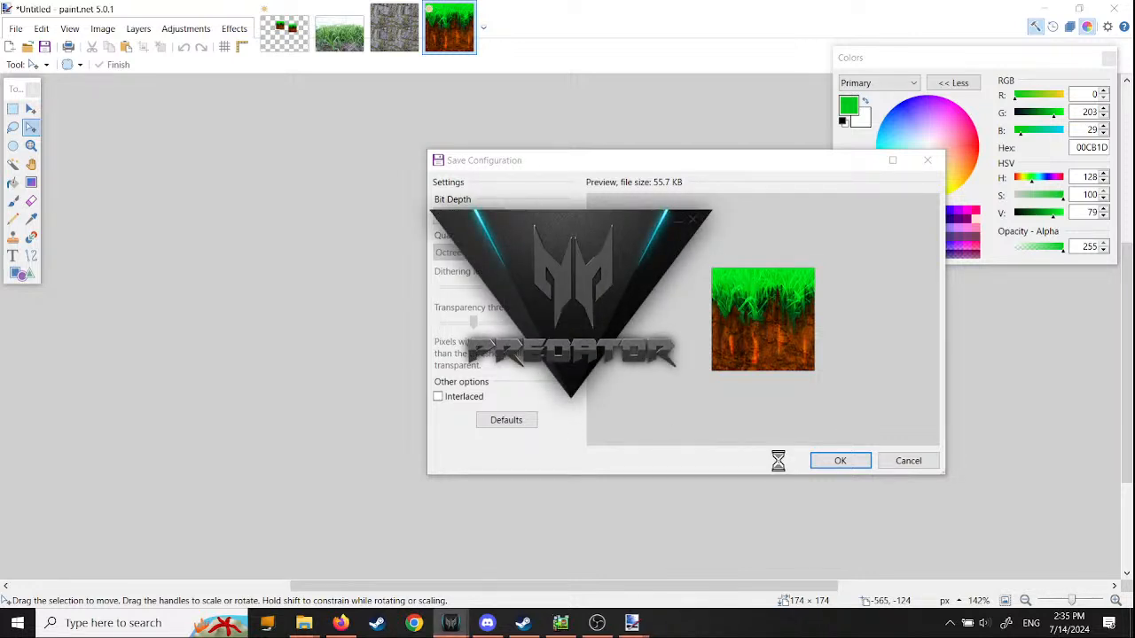
drag(768, 174, 623, 172)
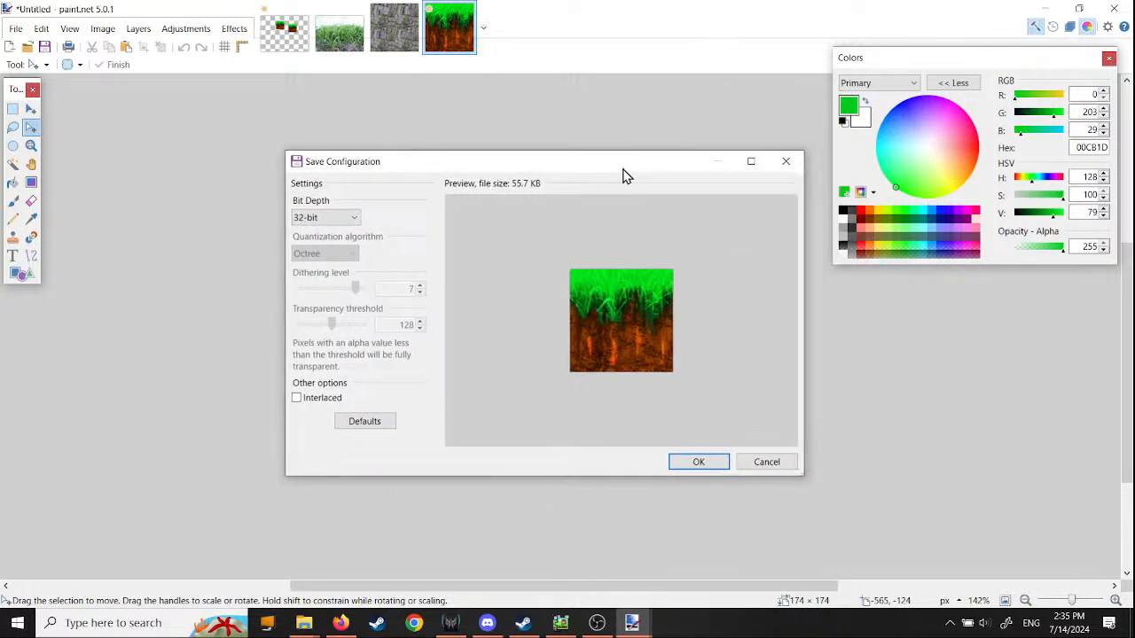
click(700, 462)
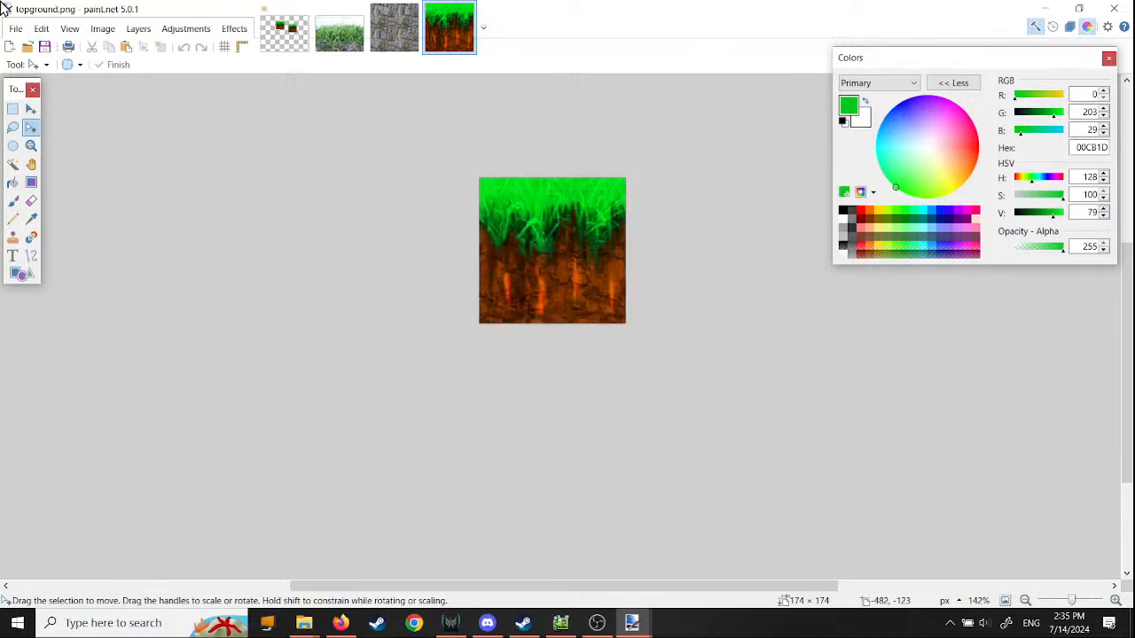
Step: Close the image editor, discarding the untitled image's unsaved changes, and return to Pixel Game Maker MV
click(596, 625)
click(597, 625)
click(633, 625)
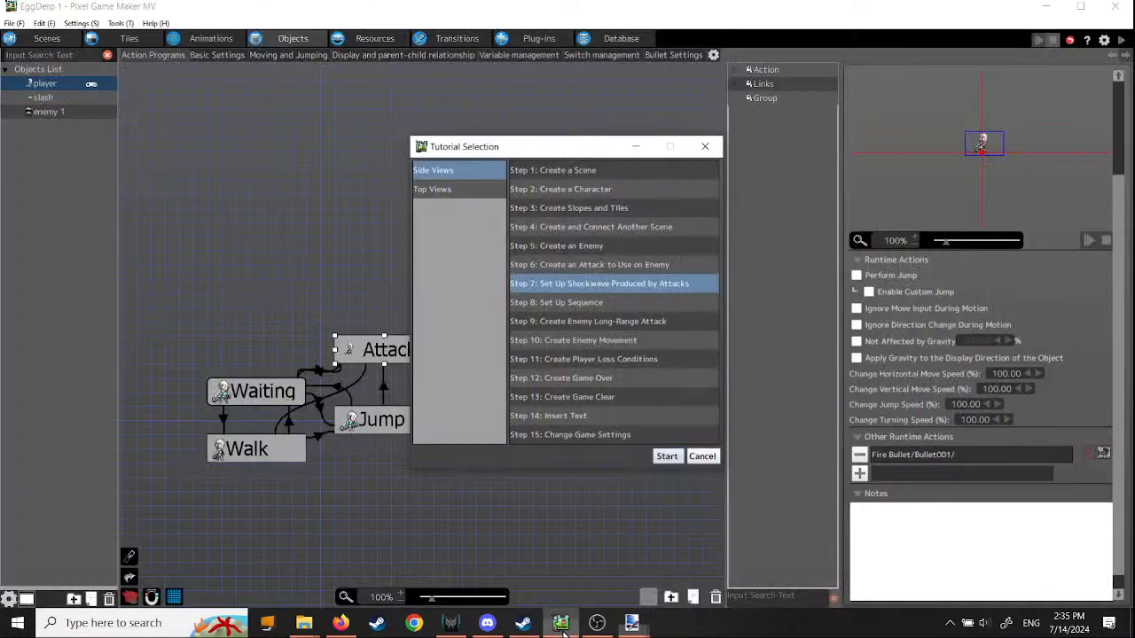
click(636, 626)
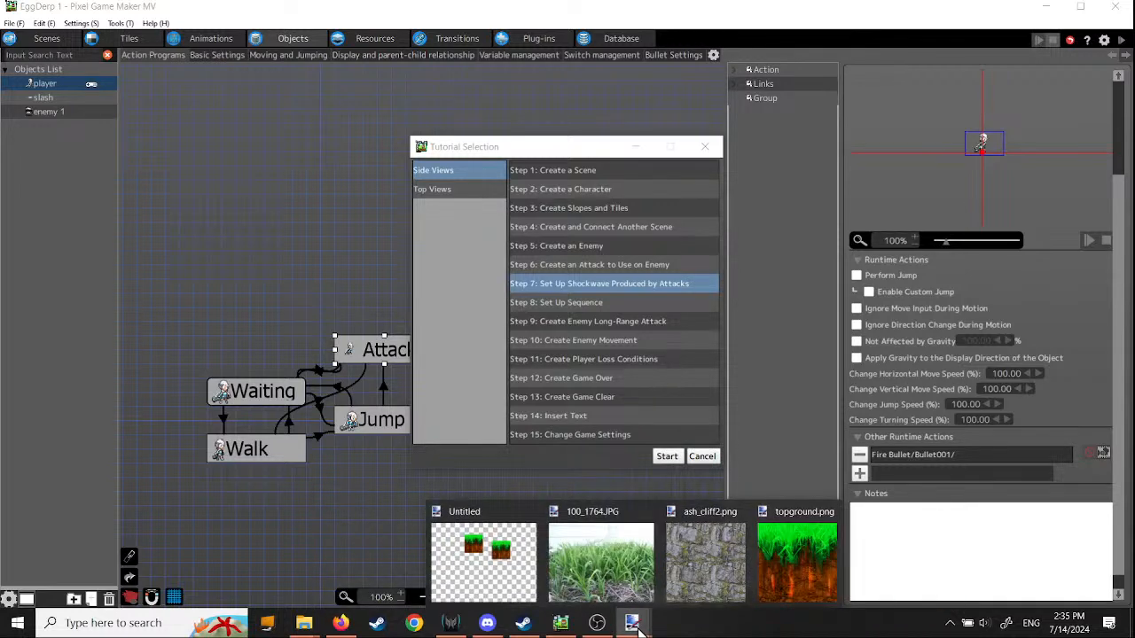
click(527, 524)
click(1113, 8)
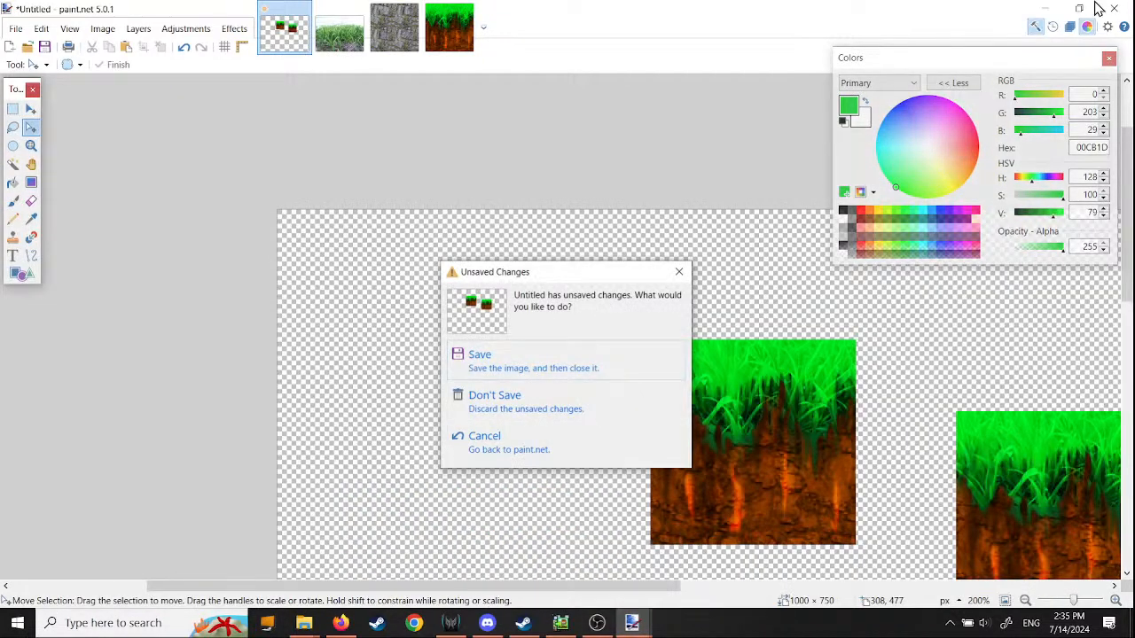
click(489, 403)
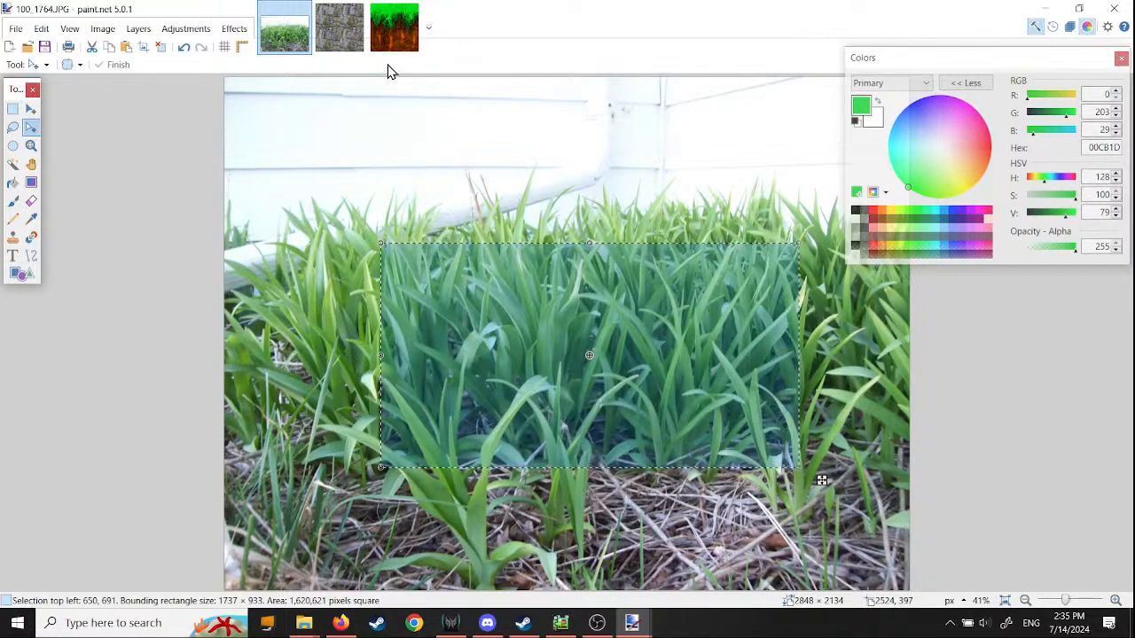
click(1113, 8)
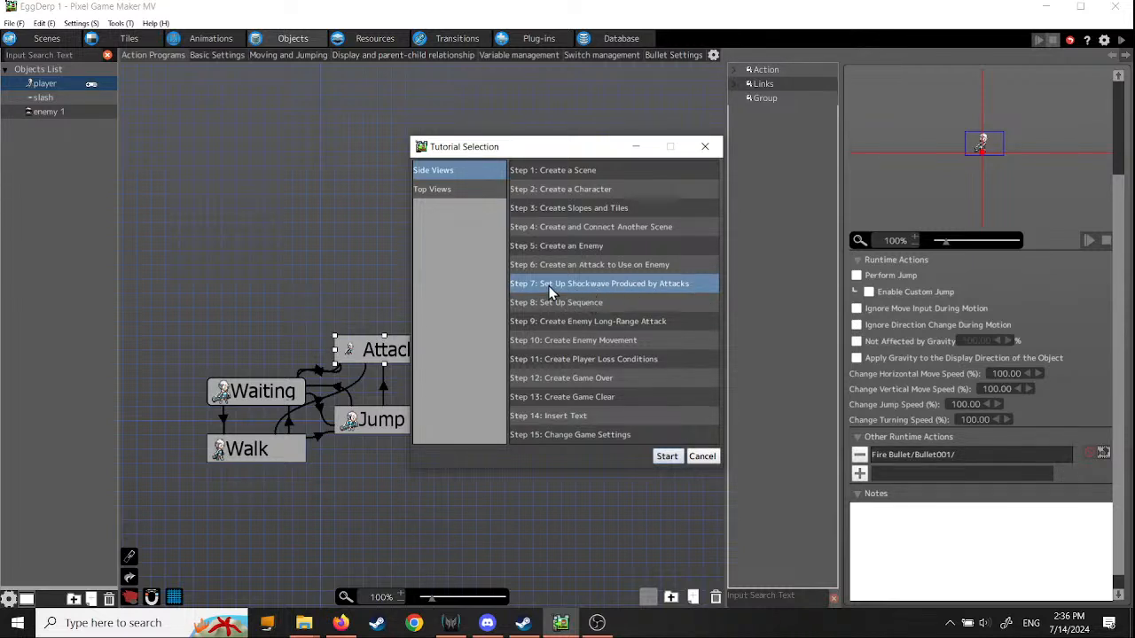
Step: Start the Side Views tutorial "Step 8: Set Up Sequence"
drag(570, 157, 504, 119)
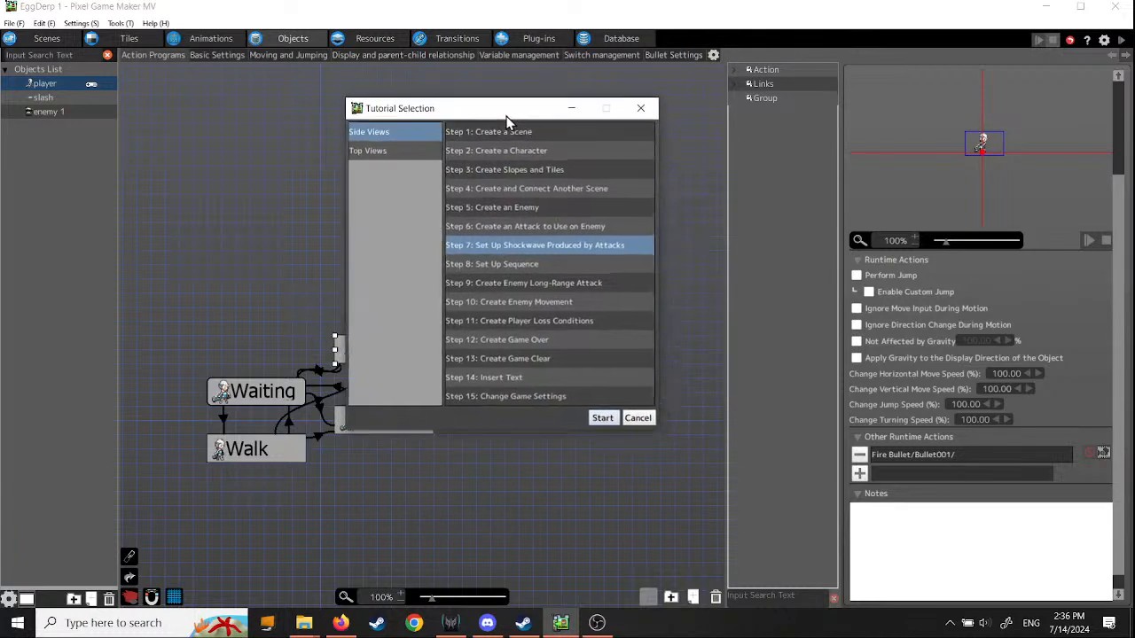
click(494, 264)
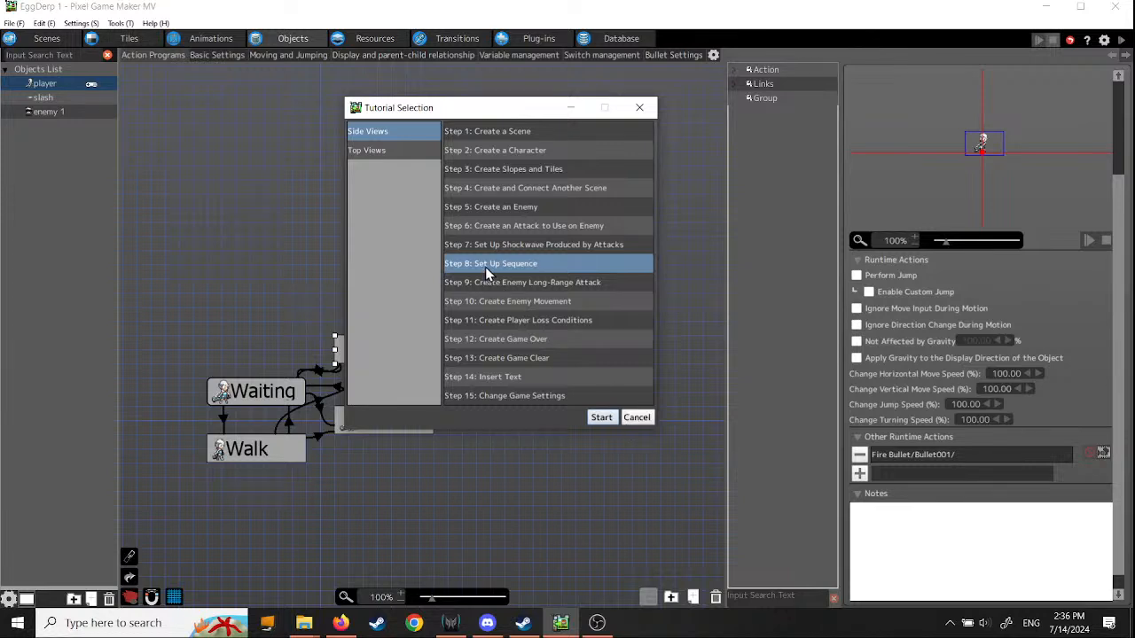
click(600, 418)
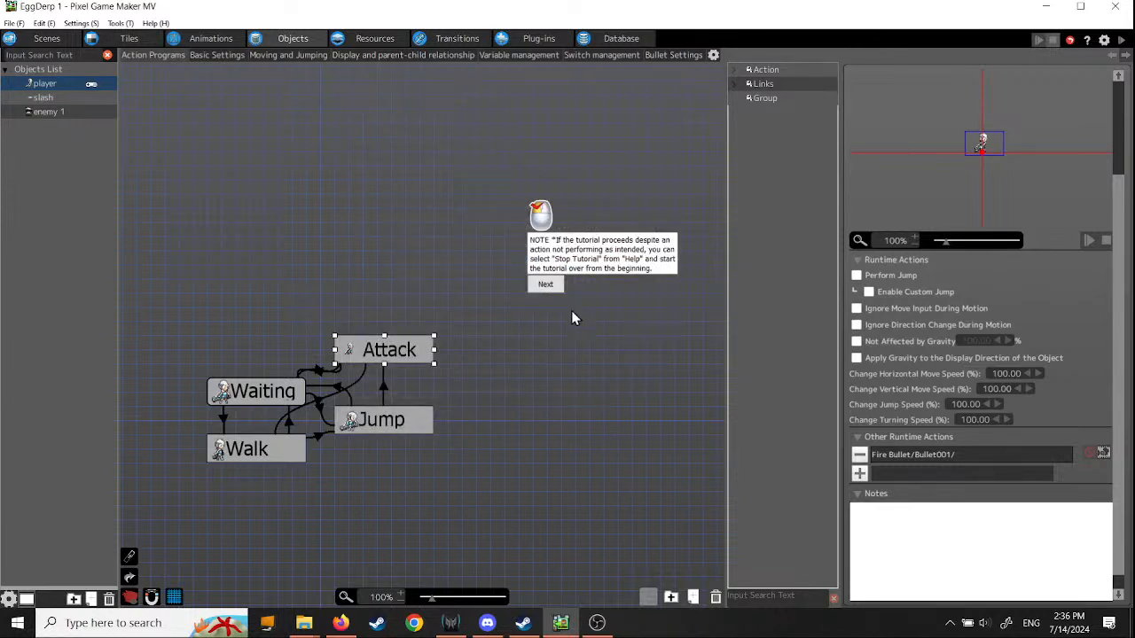
Step: Save the project and answer the tutorial that the project data from the previous step is available
click(14, 23)
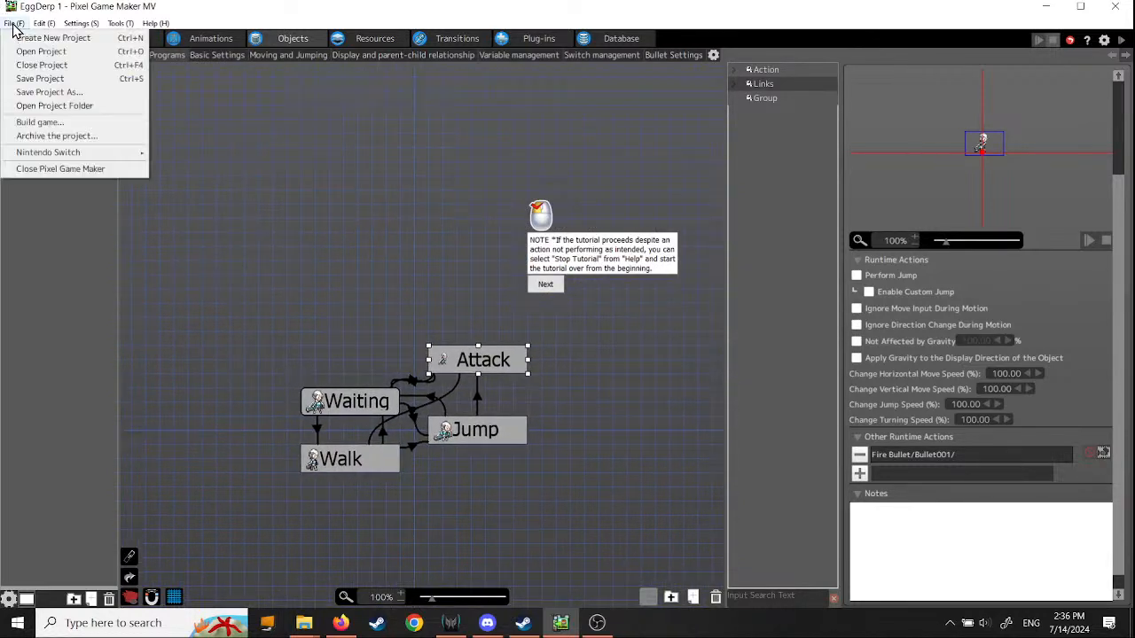
click(30, 79)
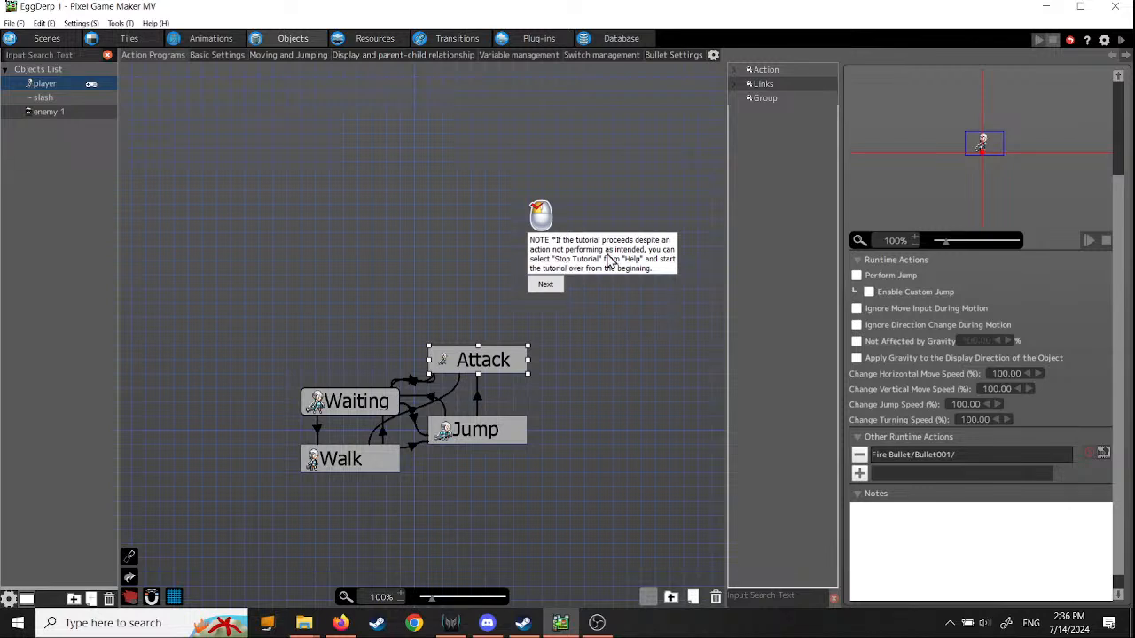
click(552, 283)
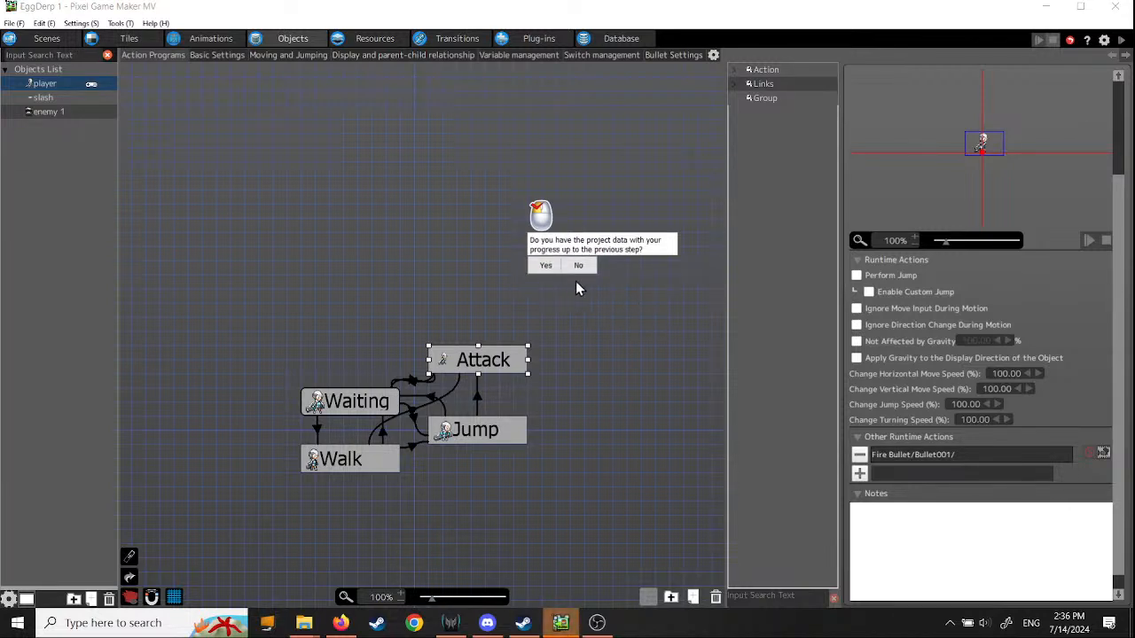
click(544, 265)
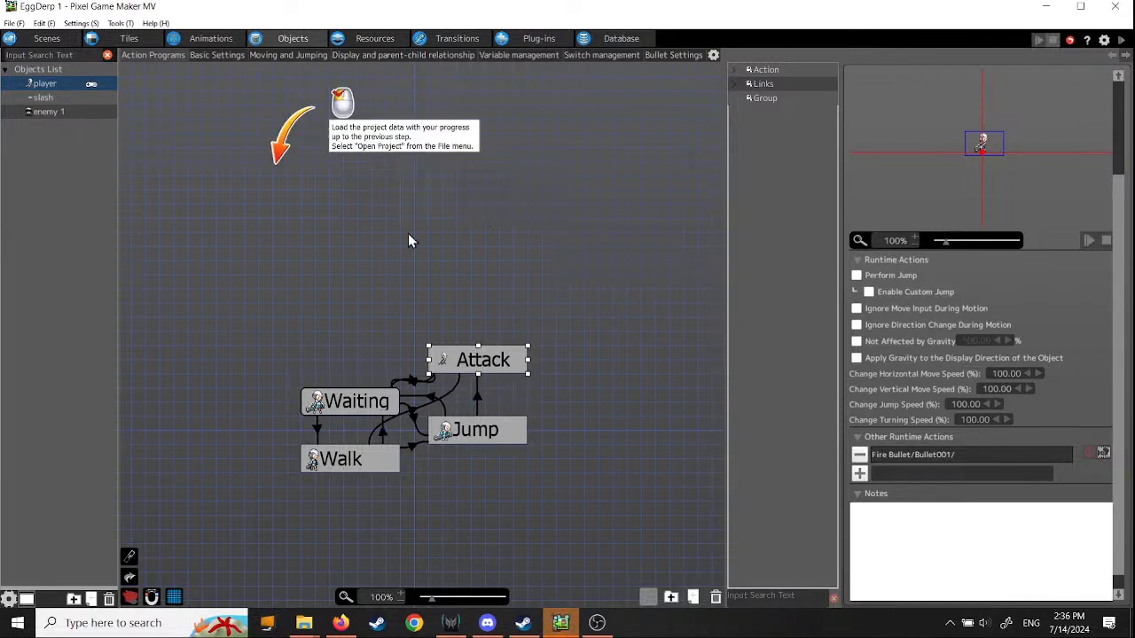
Step: Open the project file Game.pgmproject from the EggDerp 1 folder
click(14, 23)
click(23, 50)
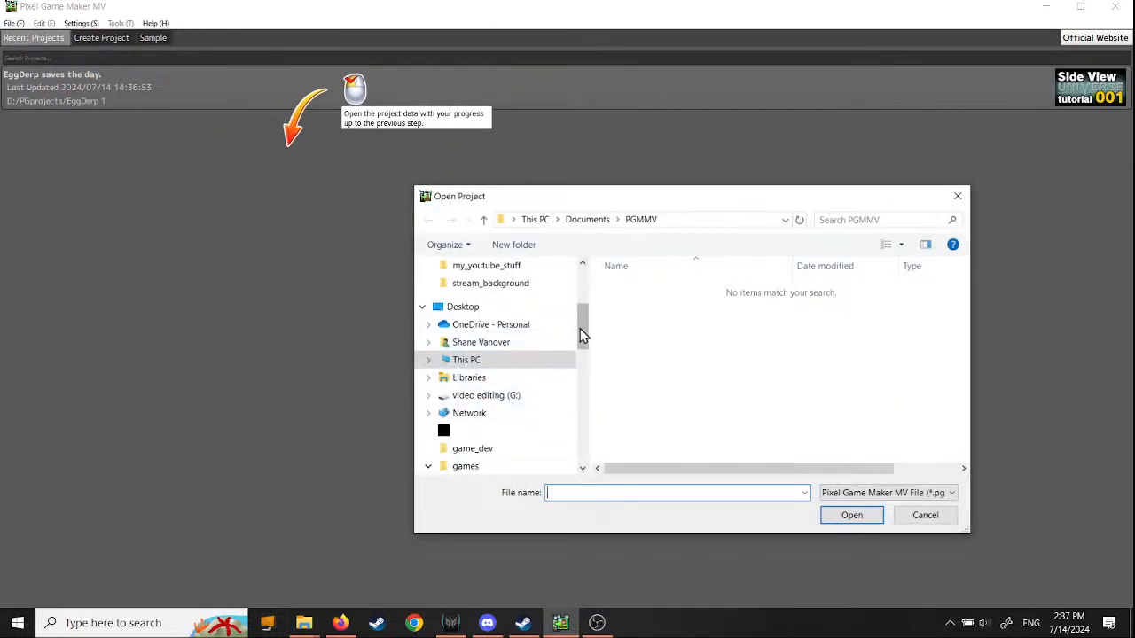
drag(580, 329, 580, 292)
click(470, 417)
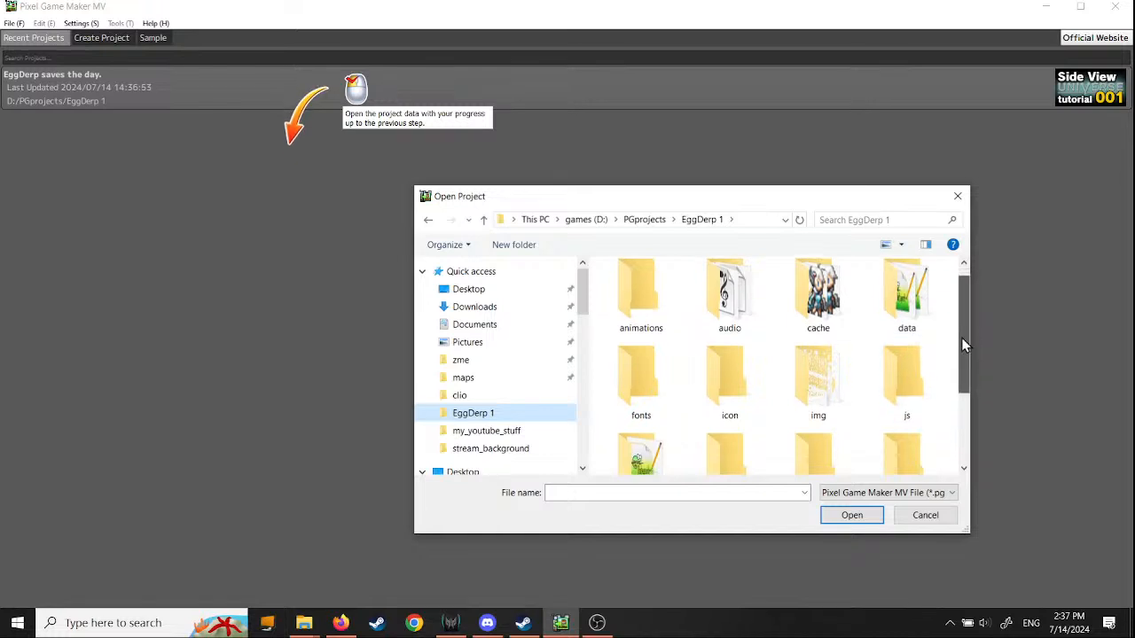
scroll(961, 349, down, 3)
click(646, 437)
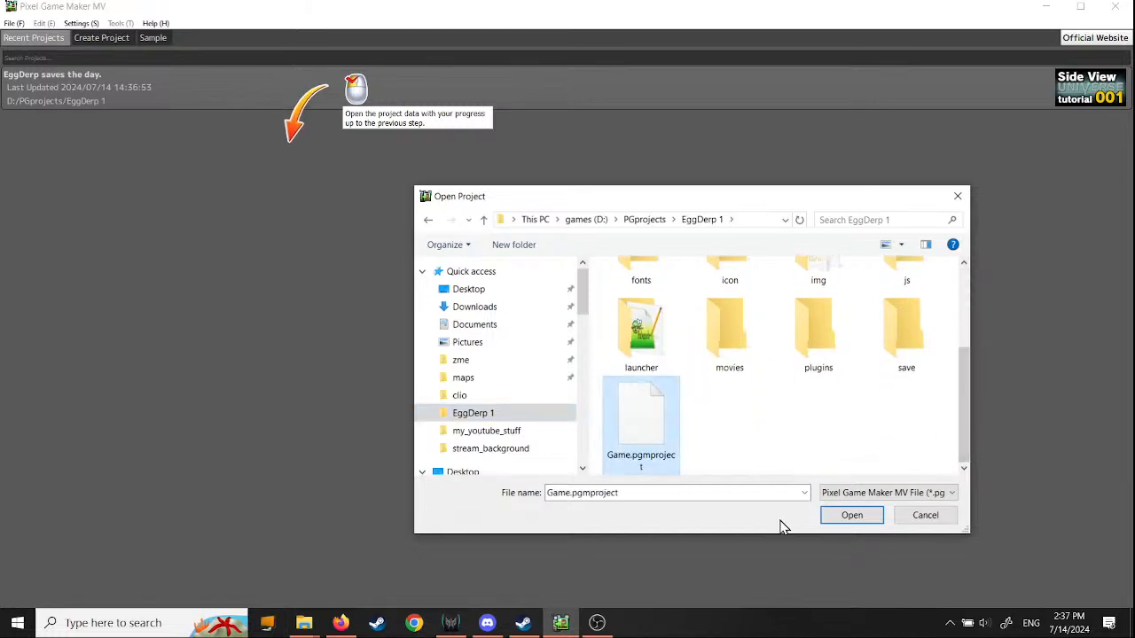
click(850, 516)
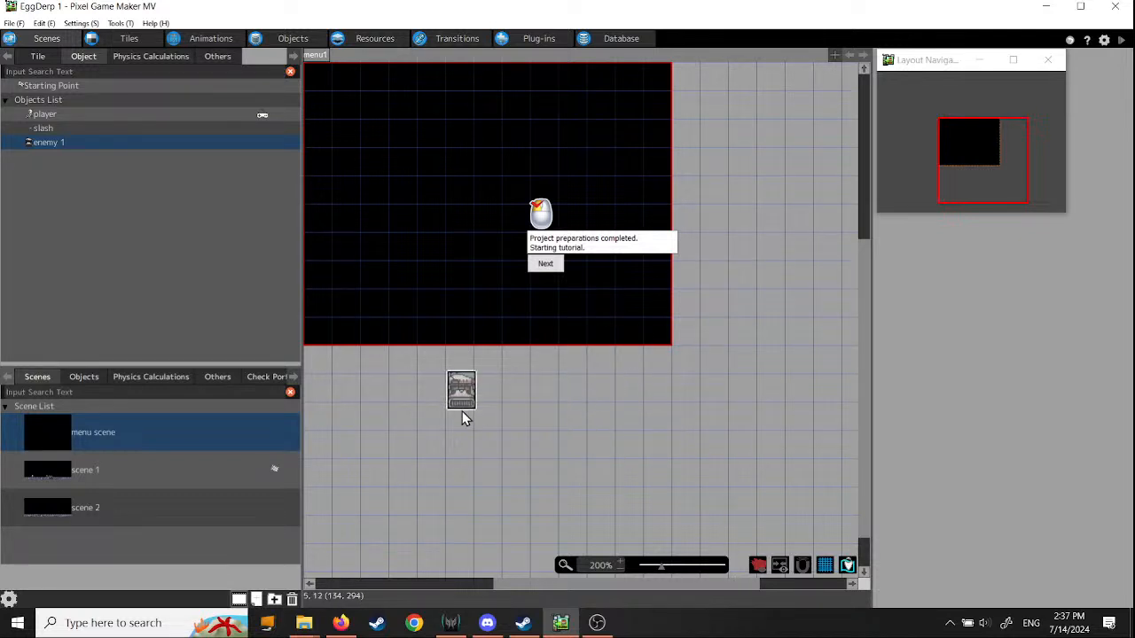
Step: Advance through the tutorial's introduction on attack and destruction effects and open the Objects editor
middle_drag(464, 413, 561, 461)
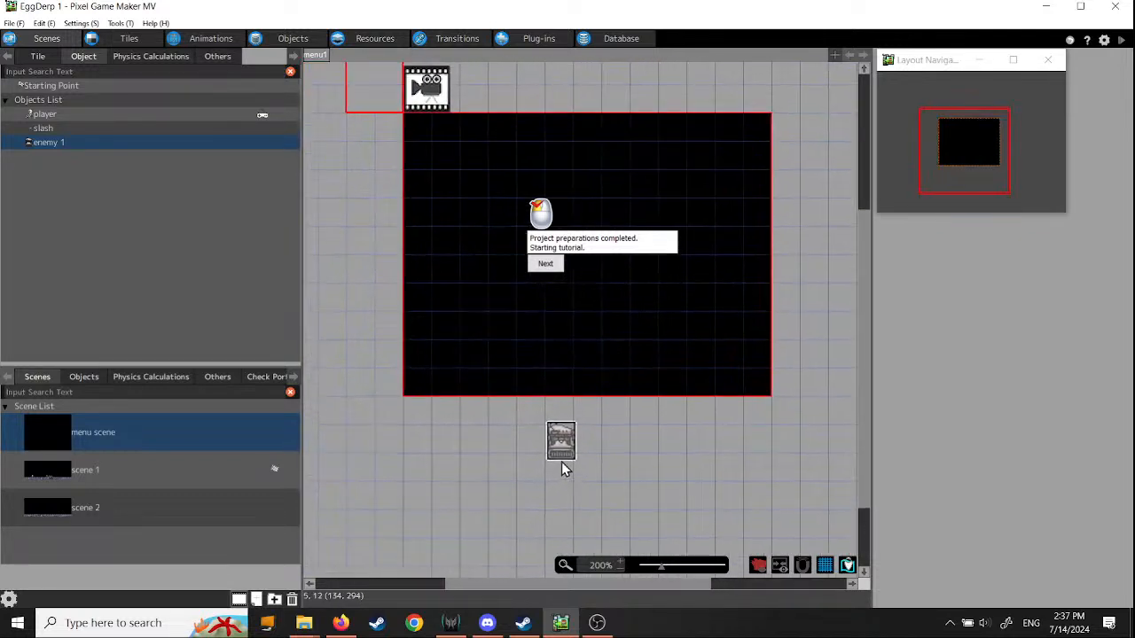
click(550, 264)
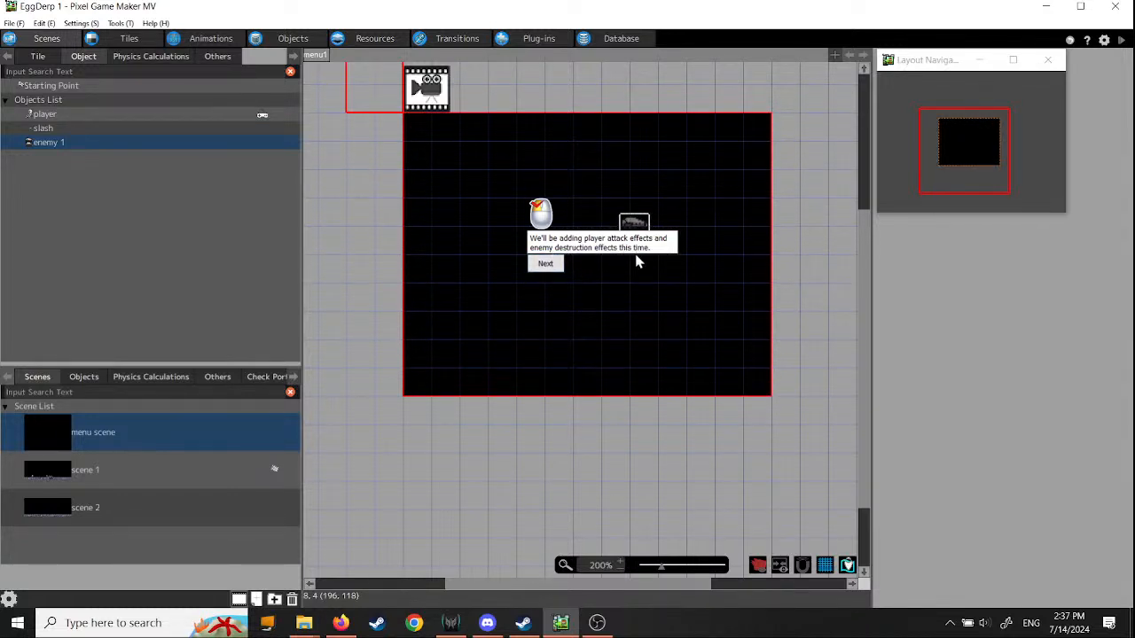
click(545, 264)
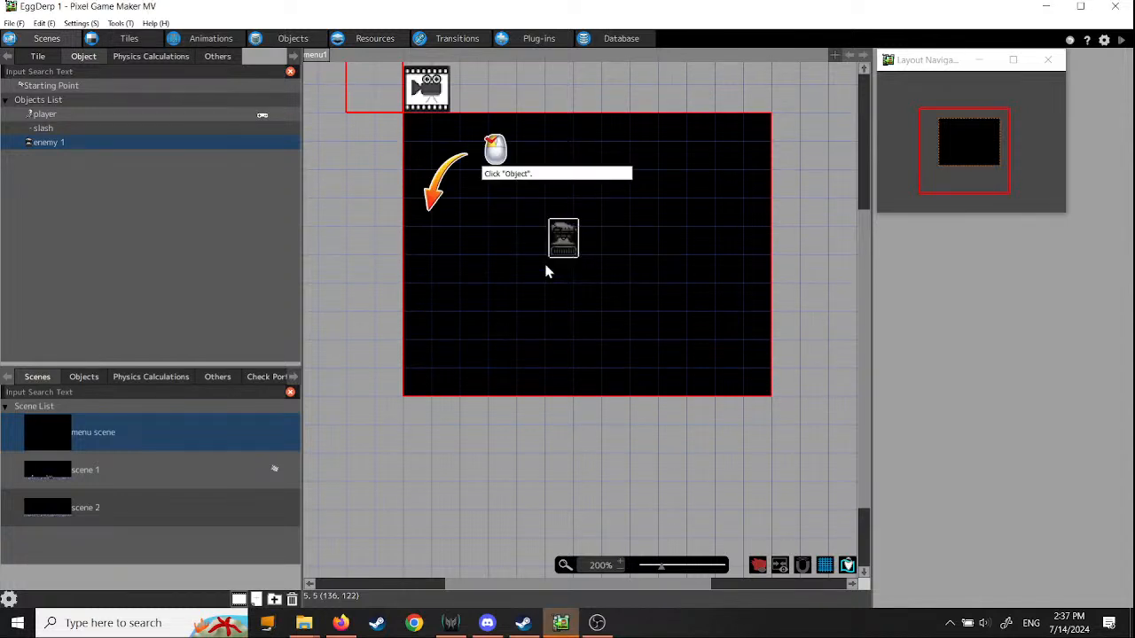
click(290, 40)
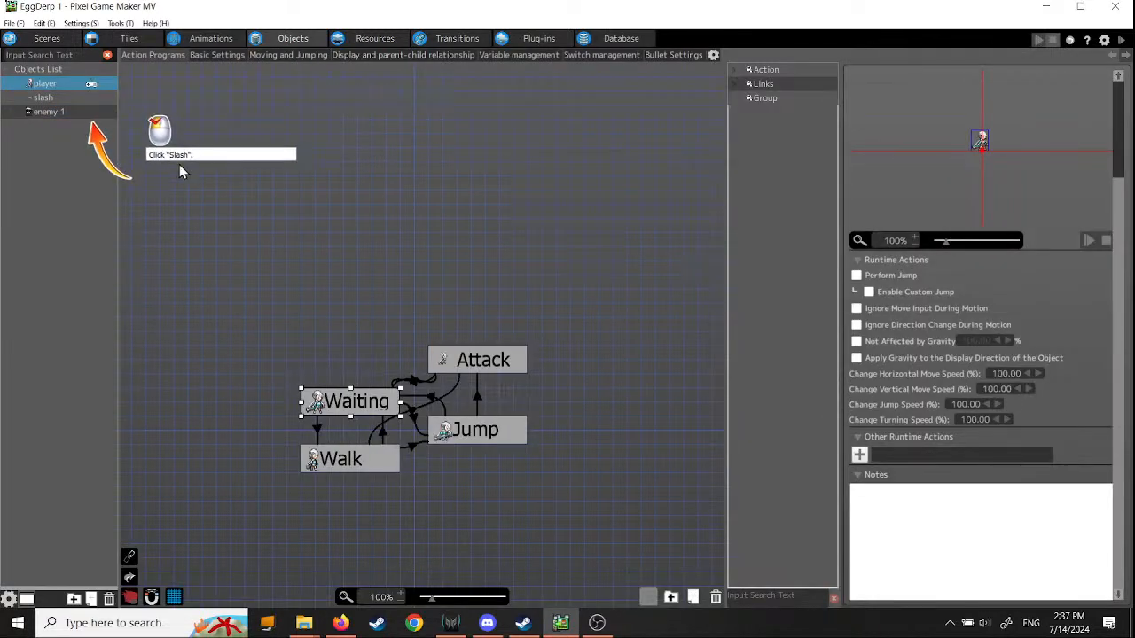
Step: Open the action program of the slash object and select its slash action
click(43, 98)
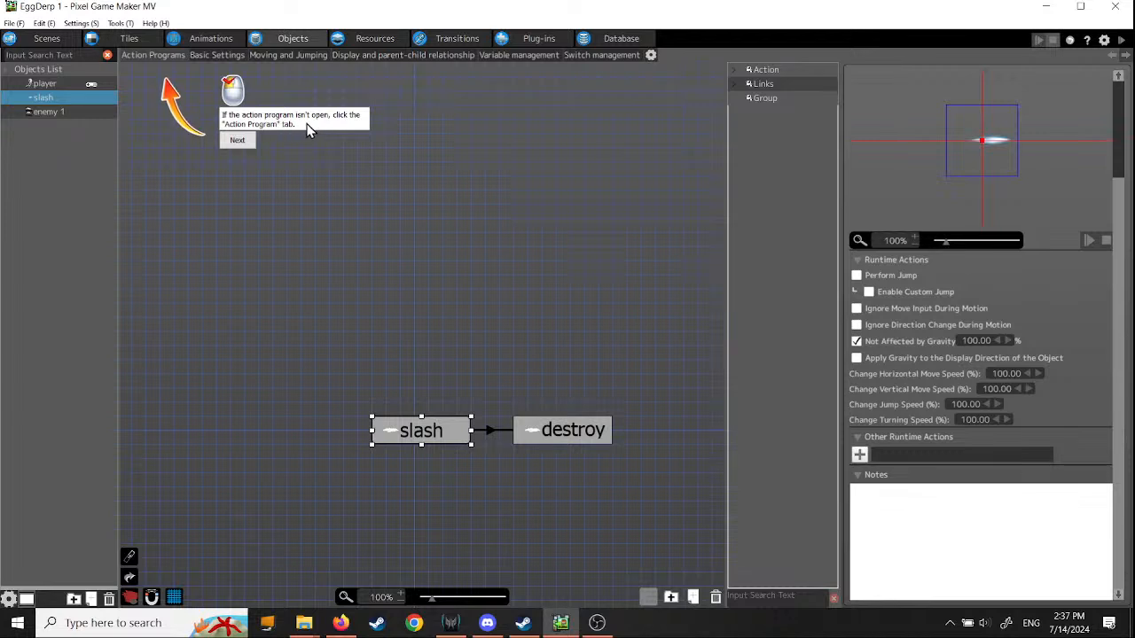
click(162, 56)
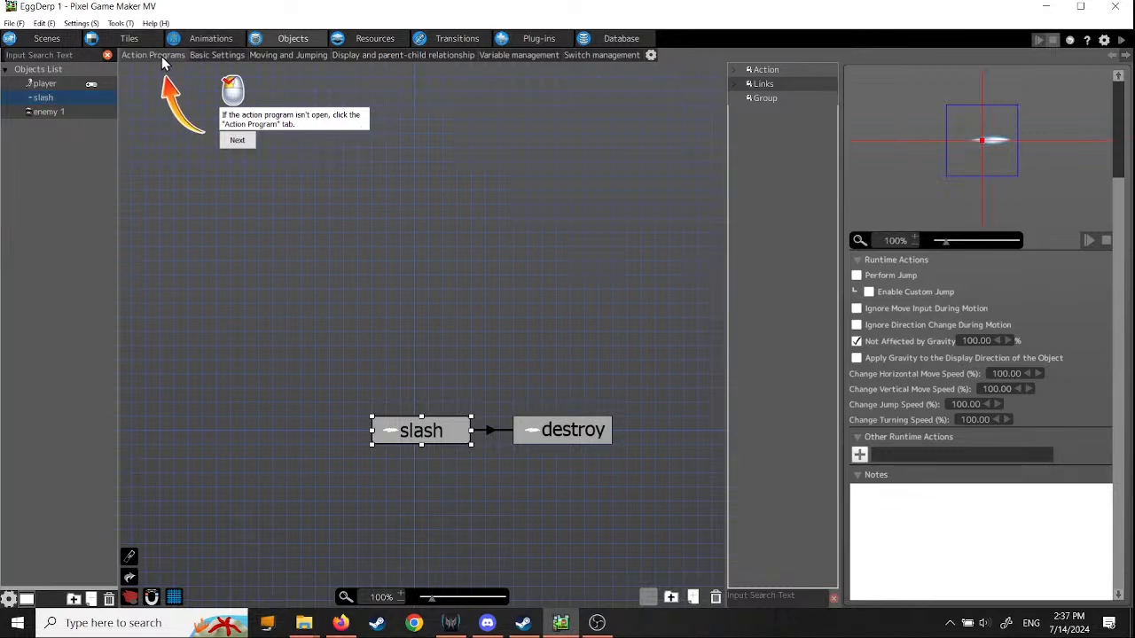
click(238, 141)
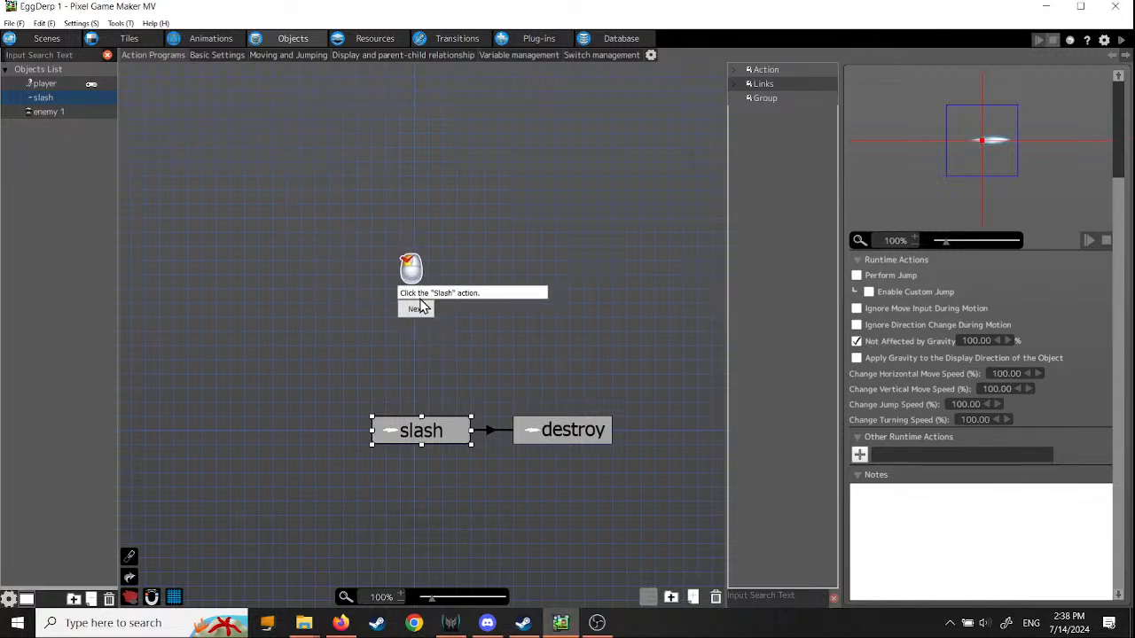
click(417, 436)
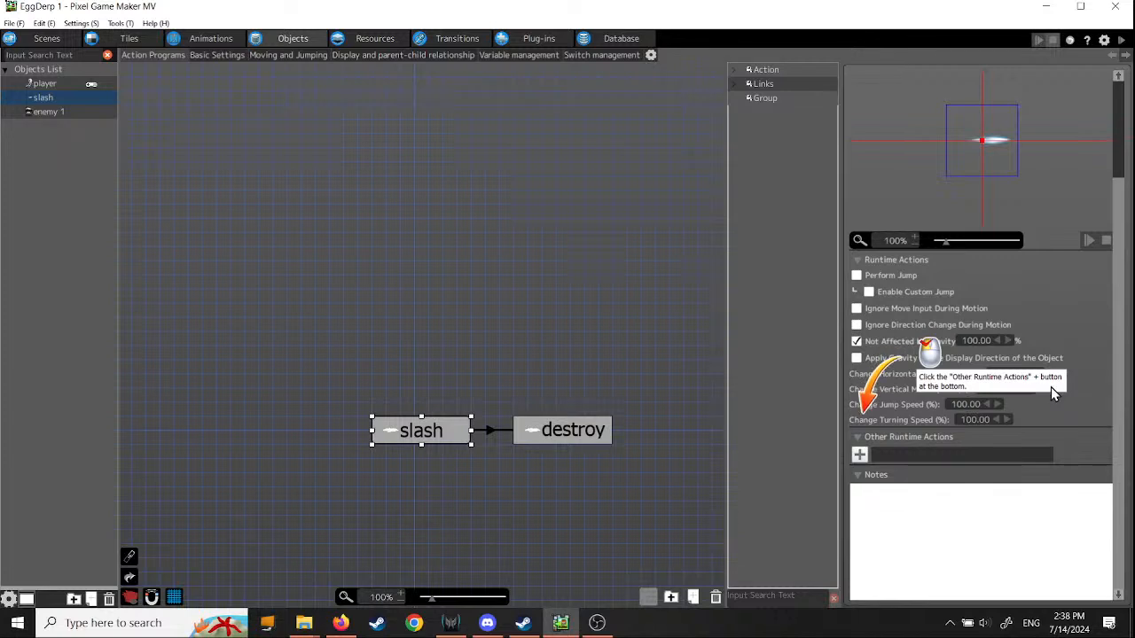
Step: Start adding another runtime action to the slash action and bring up page 2 of the available runtime actions
click(858, 455)
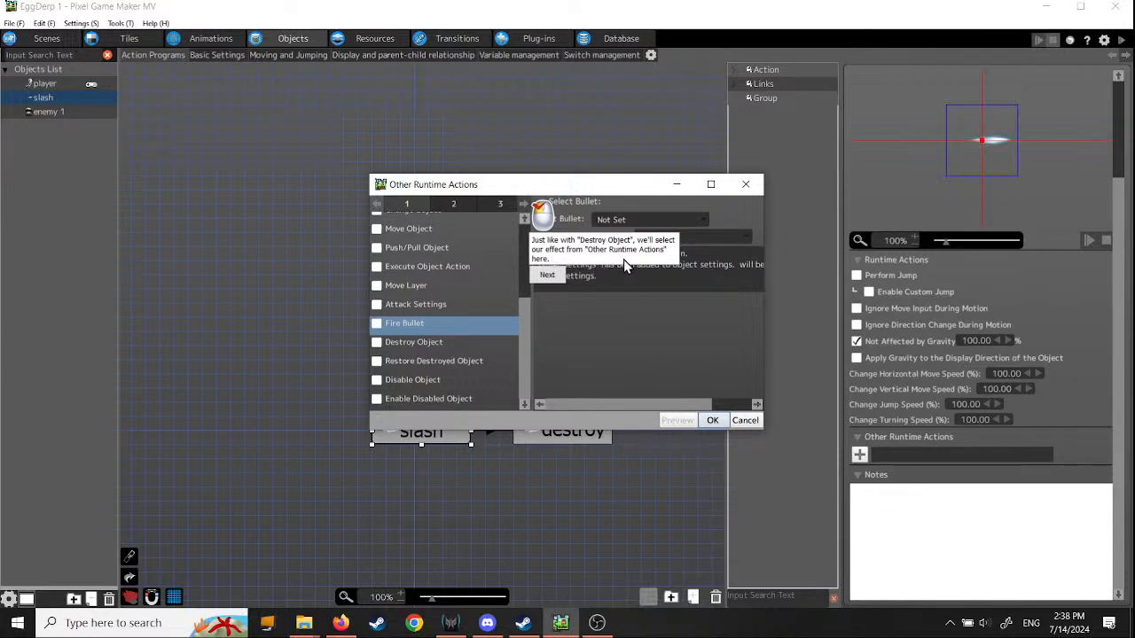
click(548, 276)
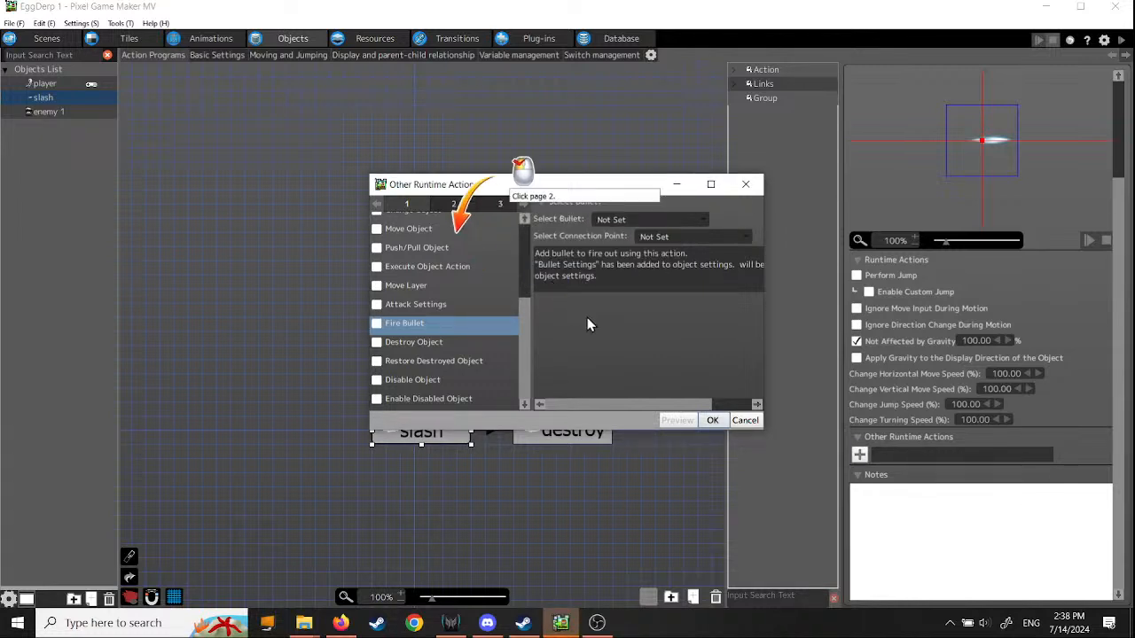
scroll(527, 306, up, 5)
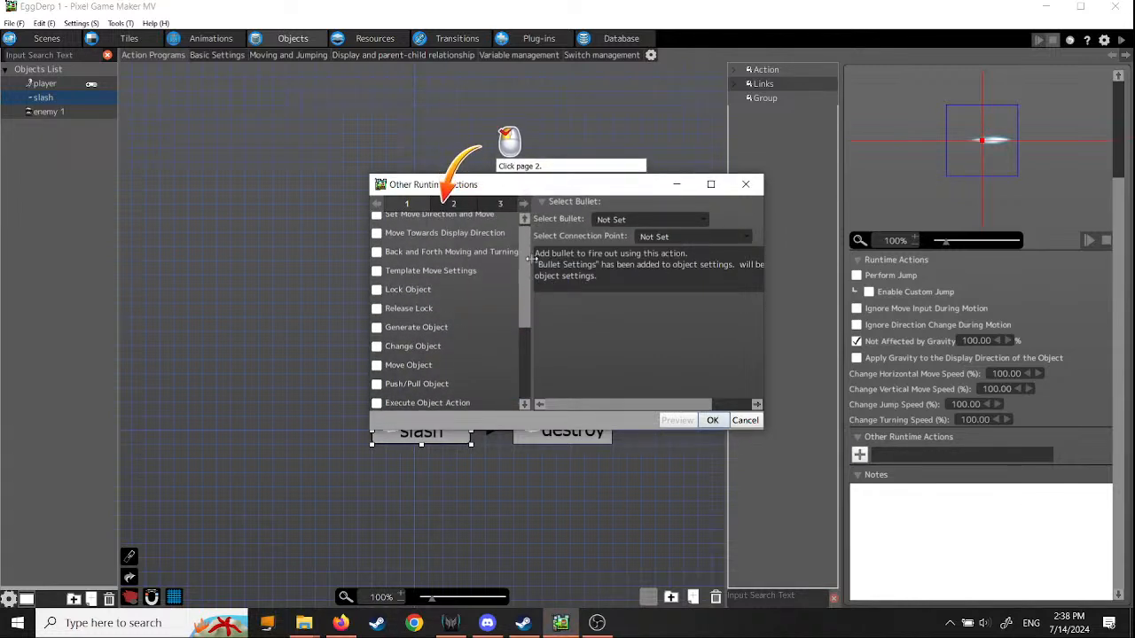
click(447, 205)
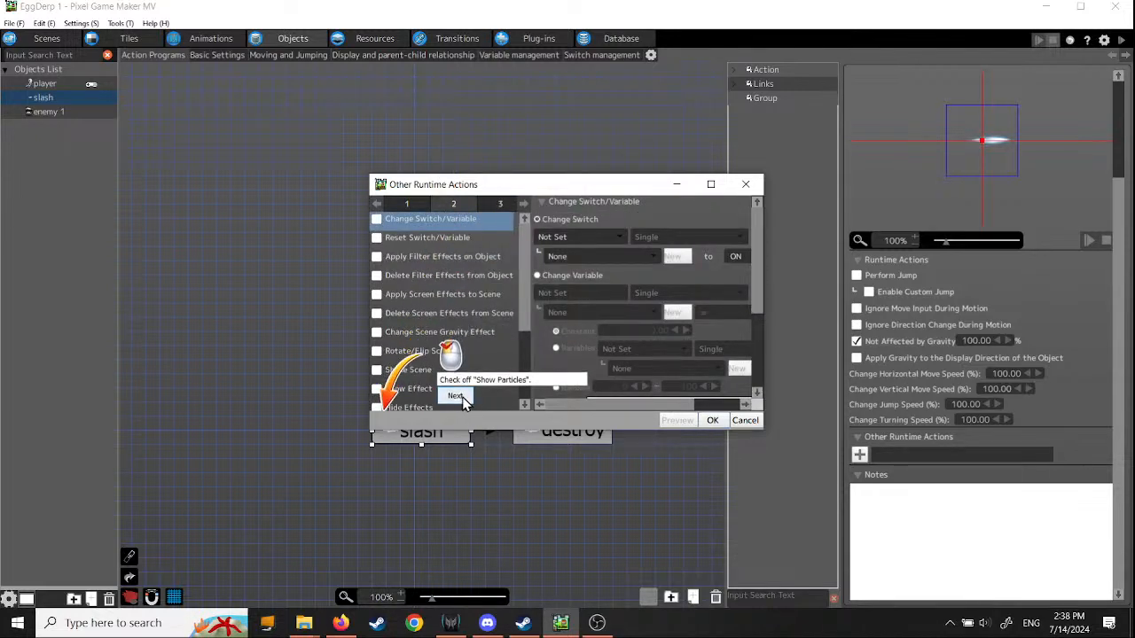
scroll(525, 303, down, 4)
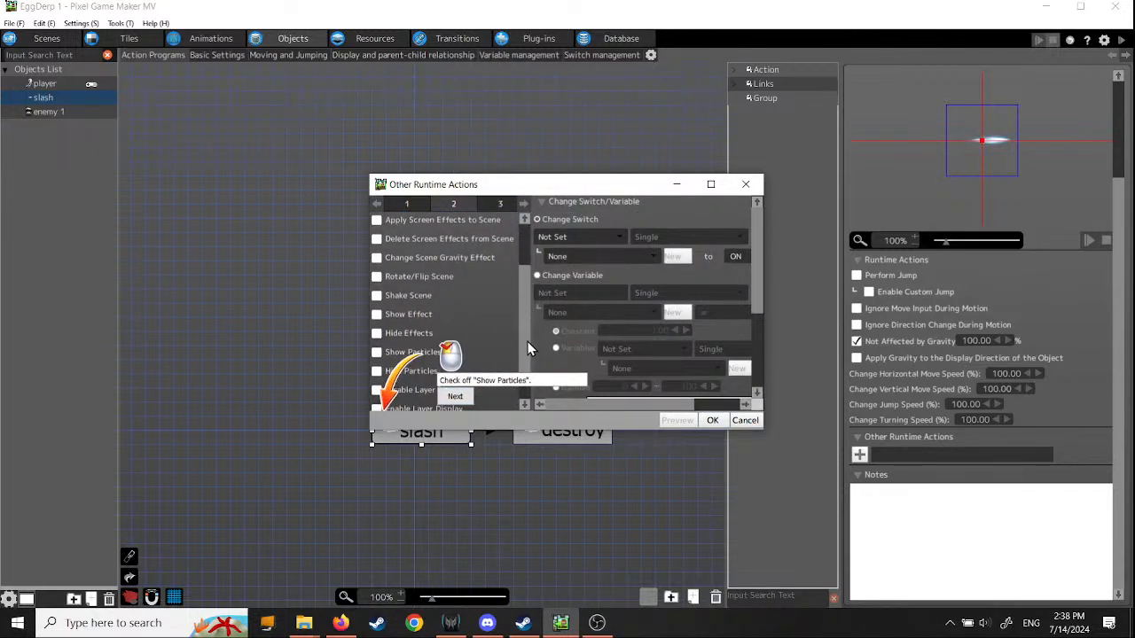
click(341, 623)
click(213, 17)
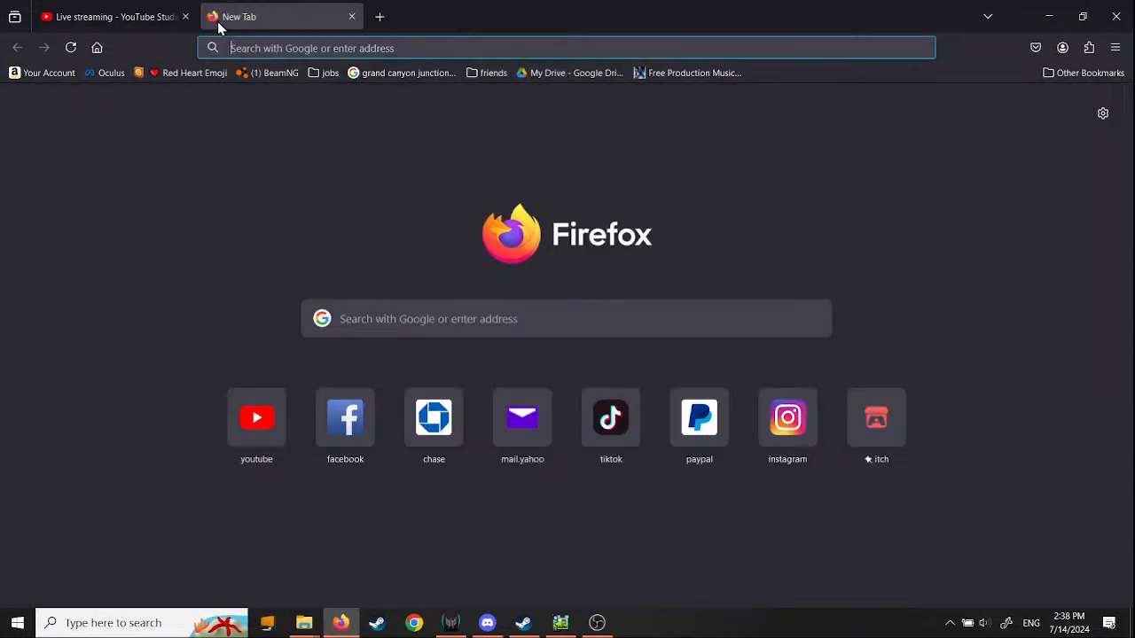
drag(878, 435, 835, 203)
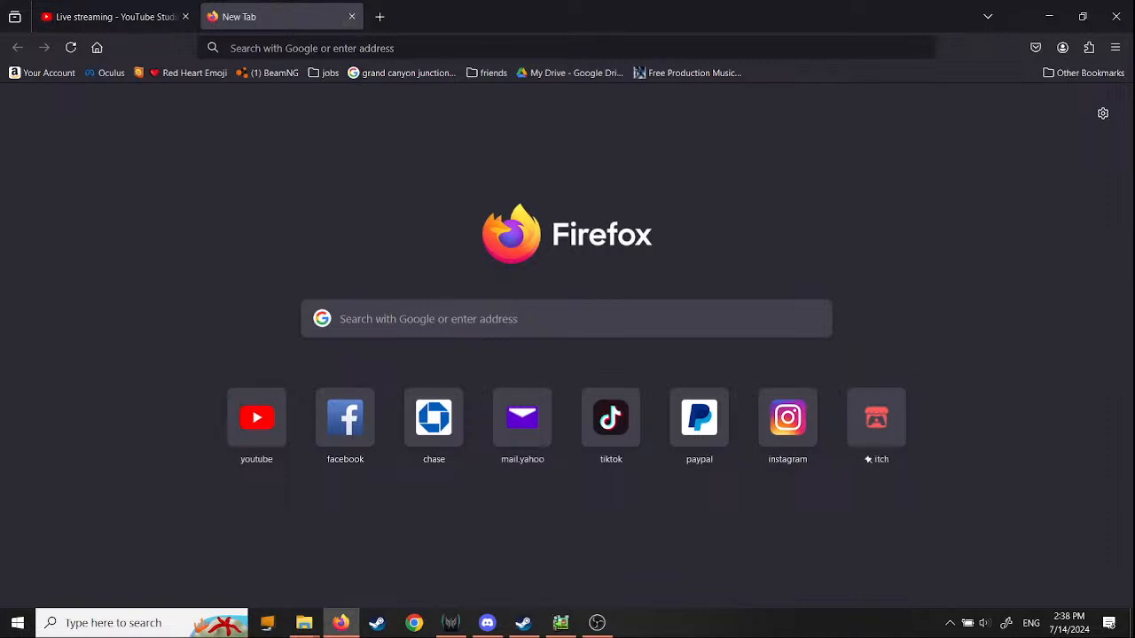
click(561, 623)
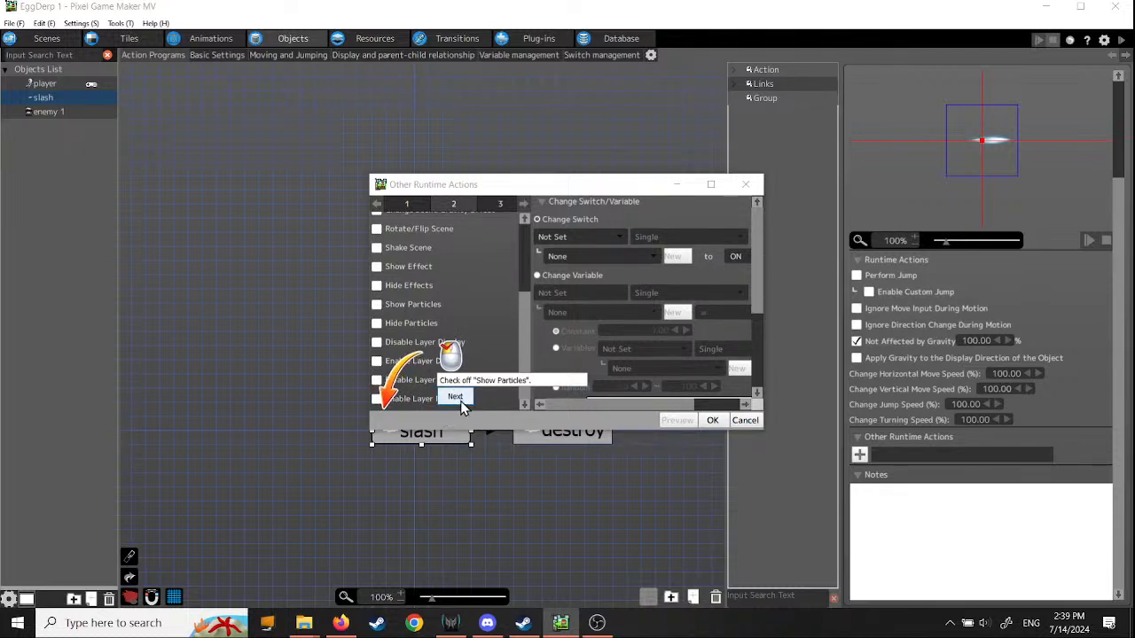
Step: Enable Show Particles for the slash action with the particle [player]particle_attack_slash and continue the tutorial
click(377, 305)
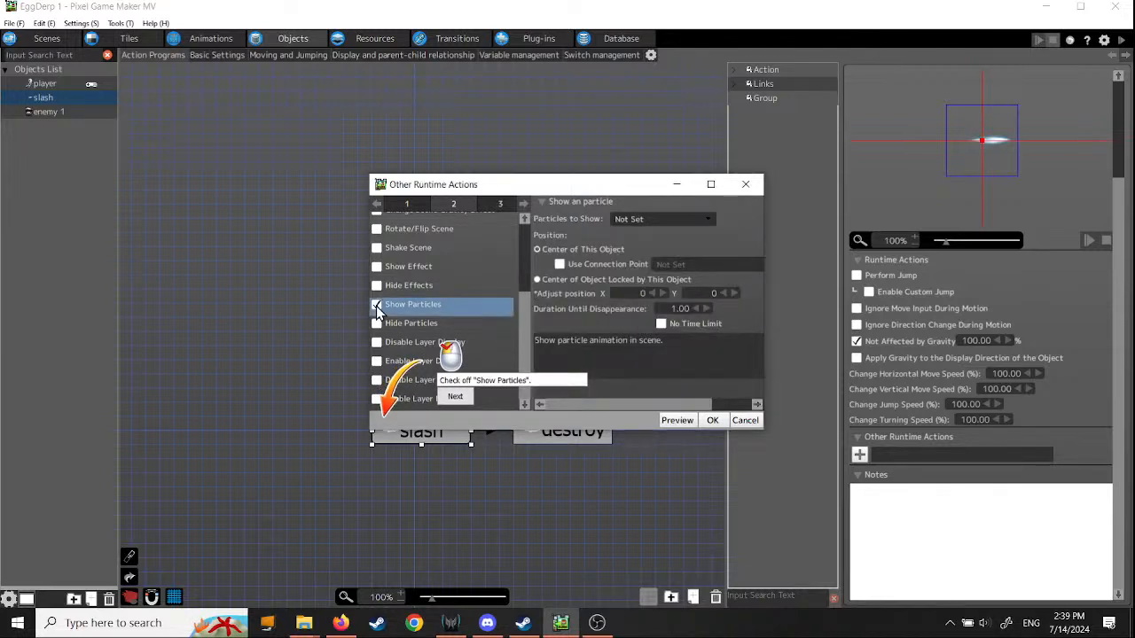
click(456, 399)
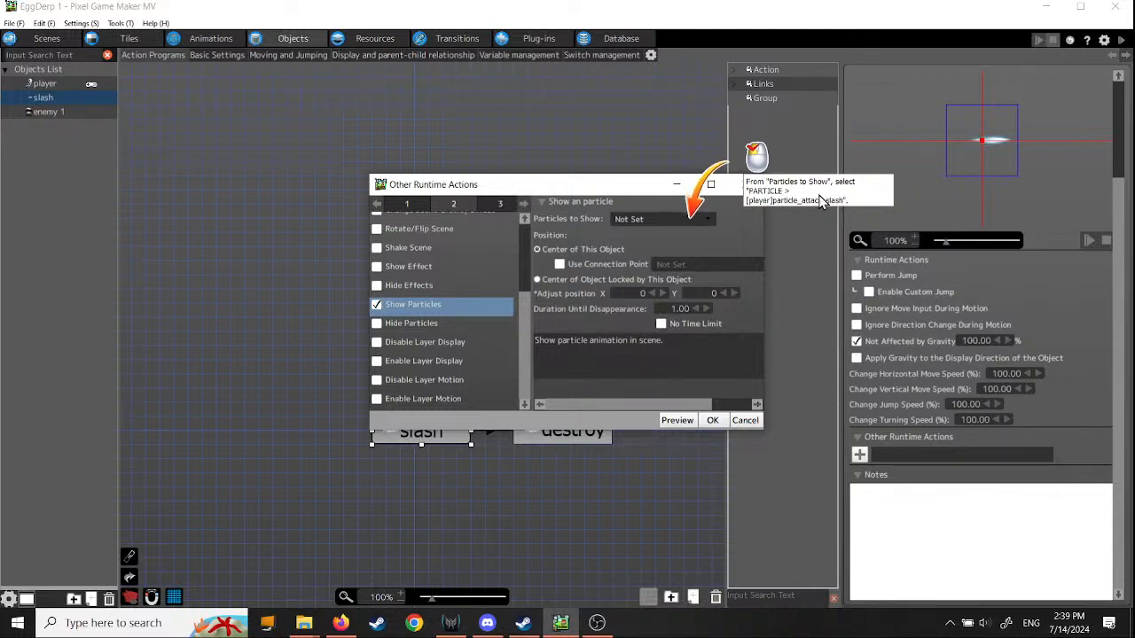
click(707, 220)
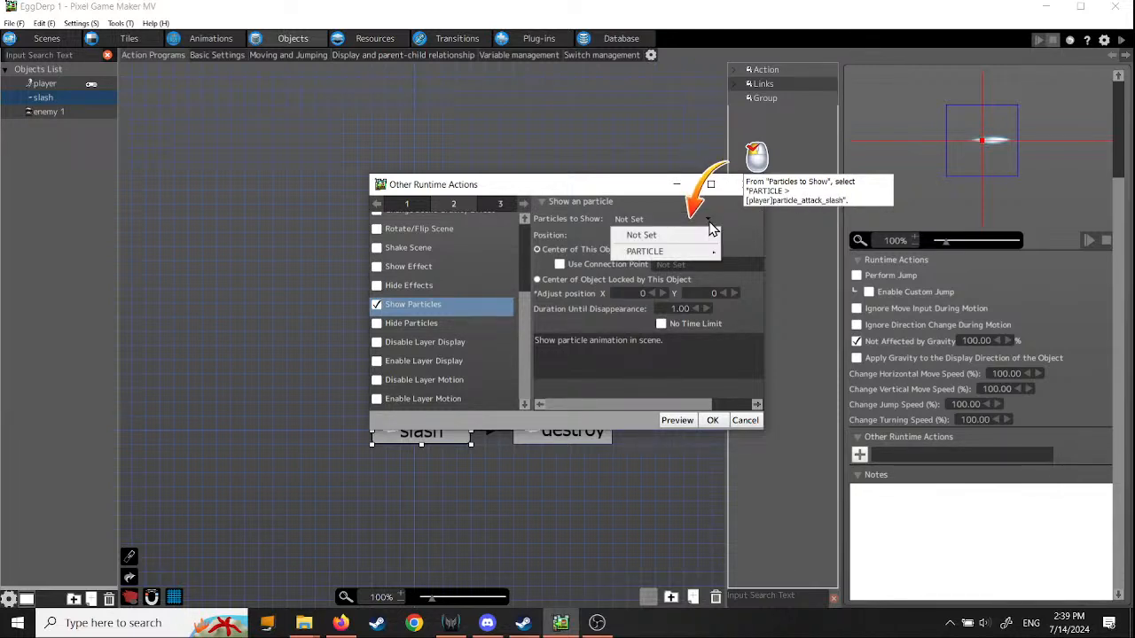
mouse_move(699, 255)
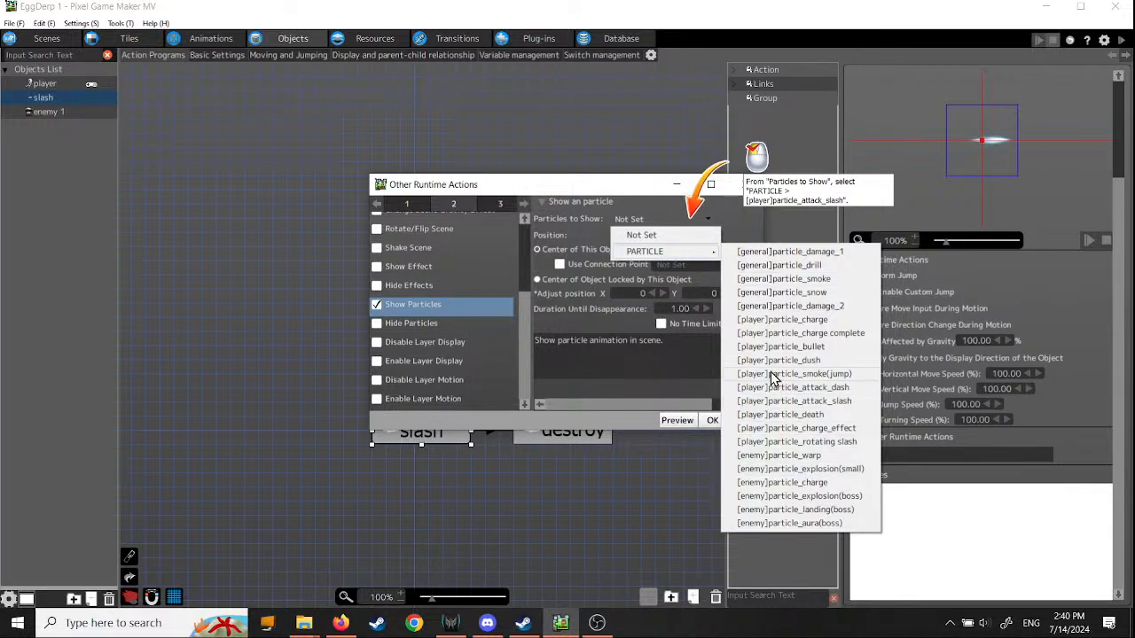
click(808, 404)
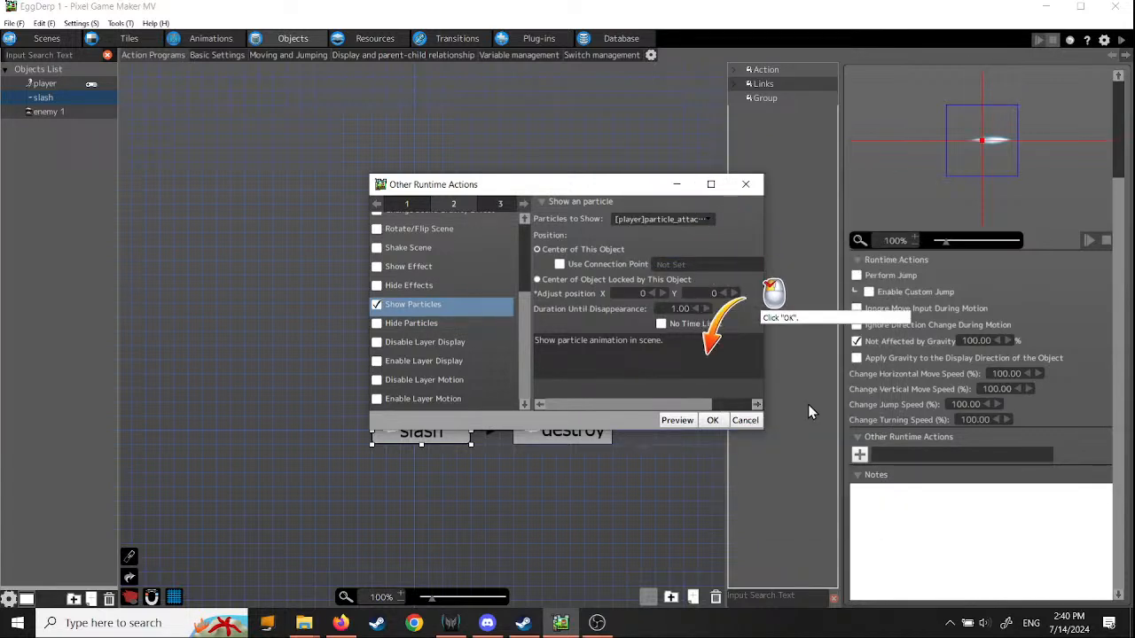
click(712, 420)
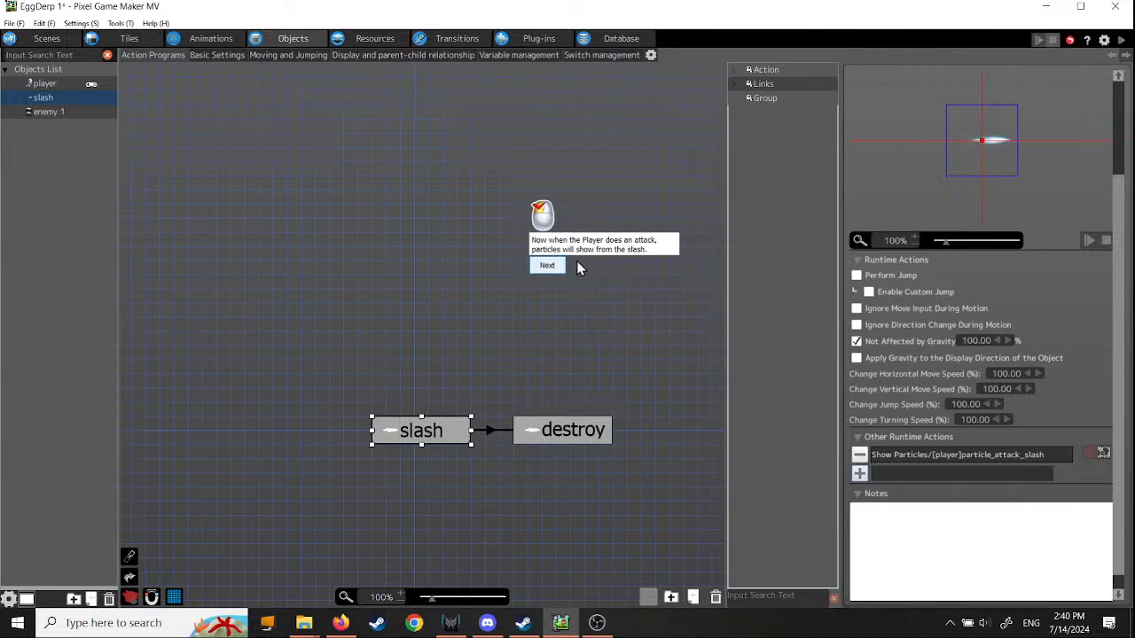
click(545, 269)
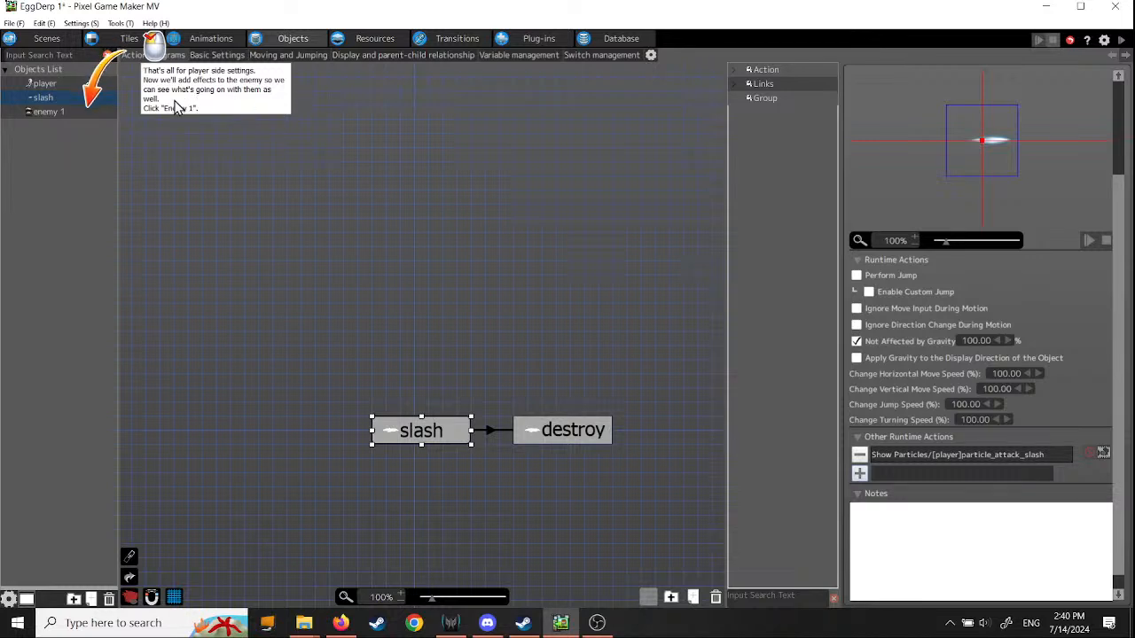
Step: Duplicate the waiting action of enemy 1 and place the copy above the waiting and destroy actions
click(52, 115)
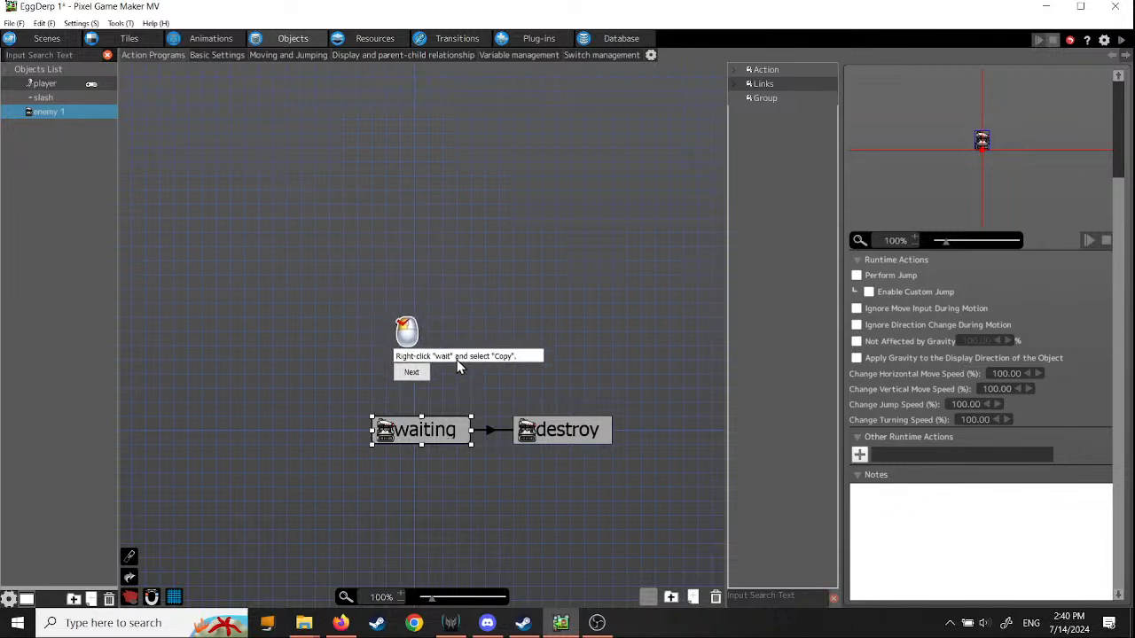
right_click(431, 435)
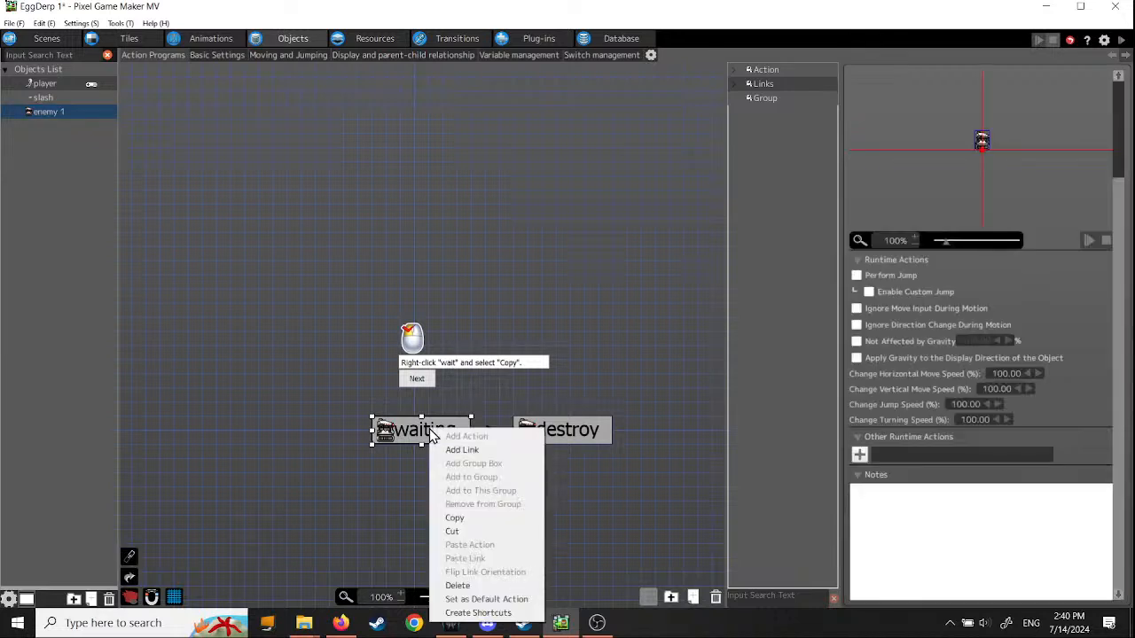
click(462, 519)
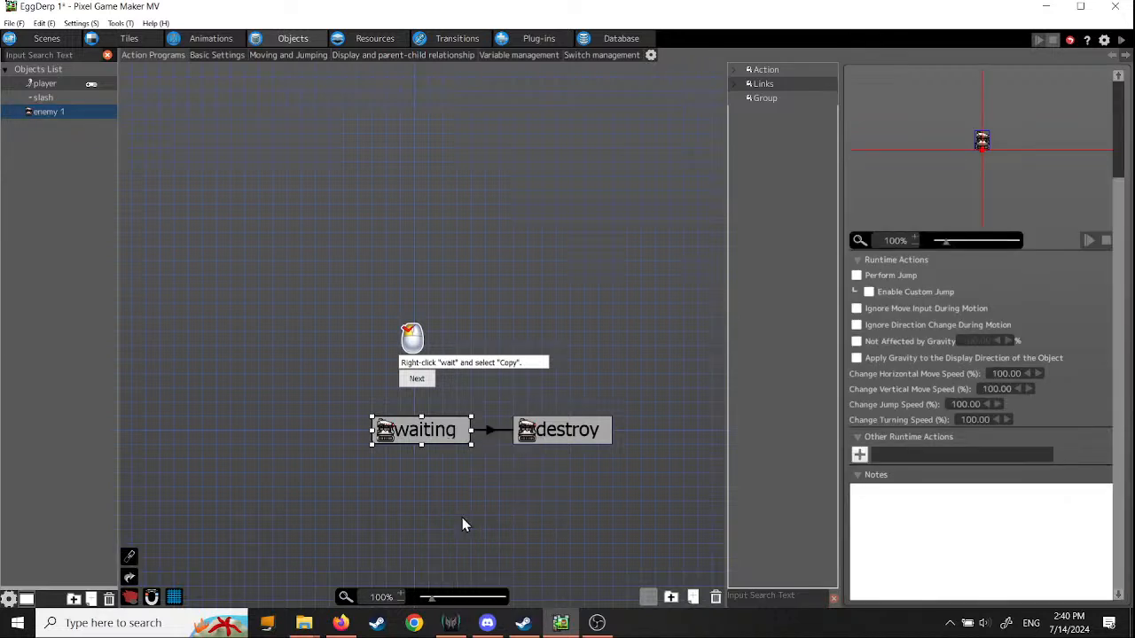
click(419, 380)
right_click(467, 384)
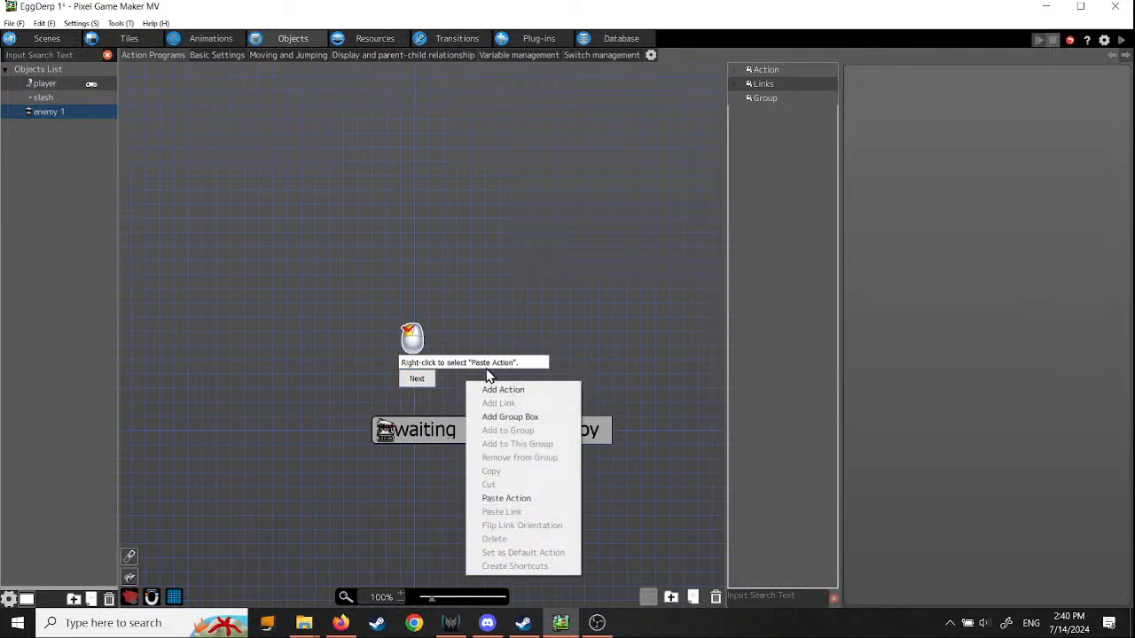
click(511, 498)
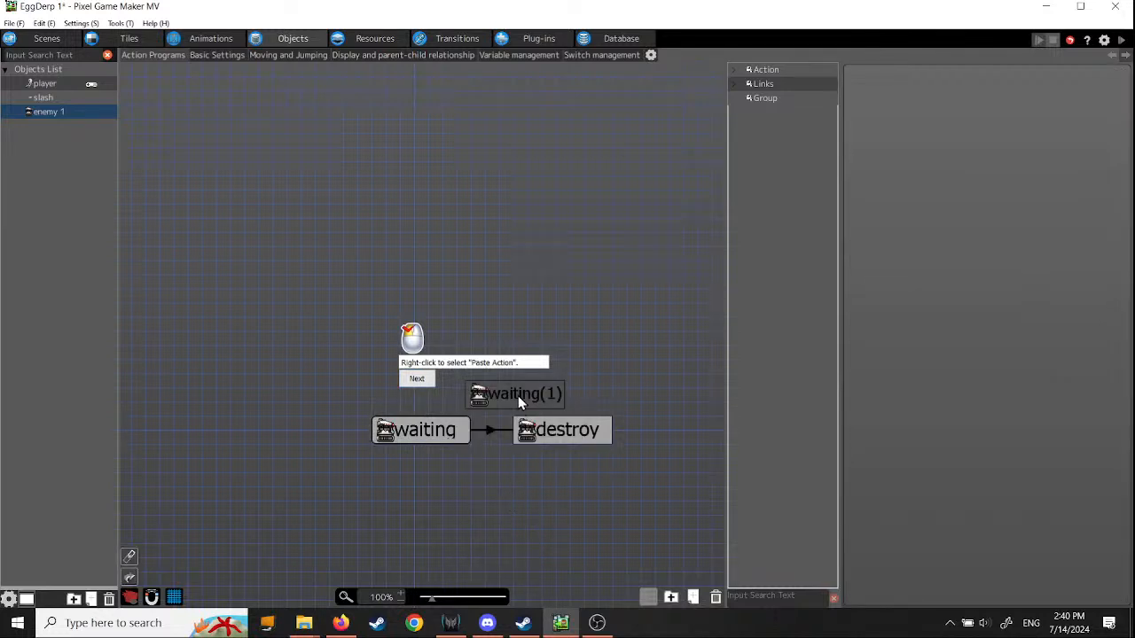
drag(518, 396, 497, 390)
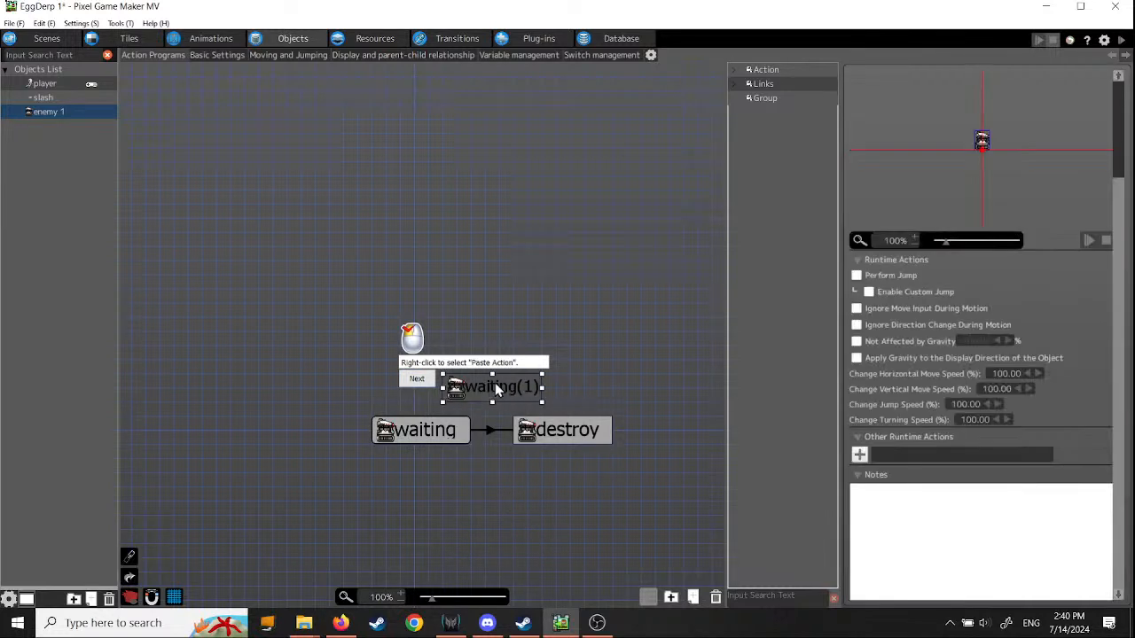
click(416, 381)
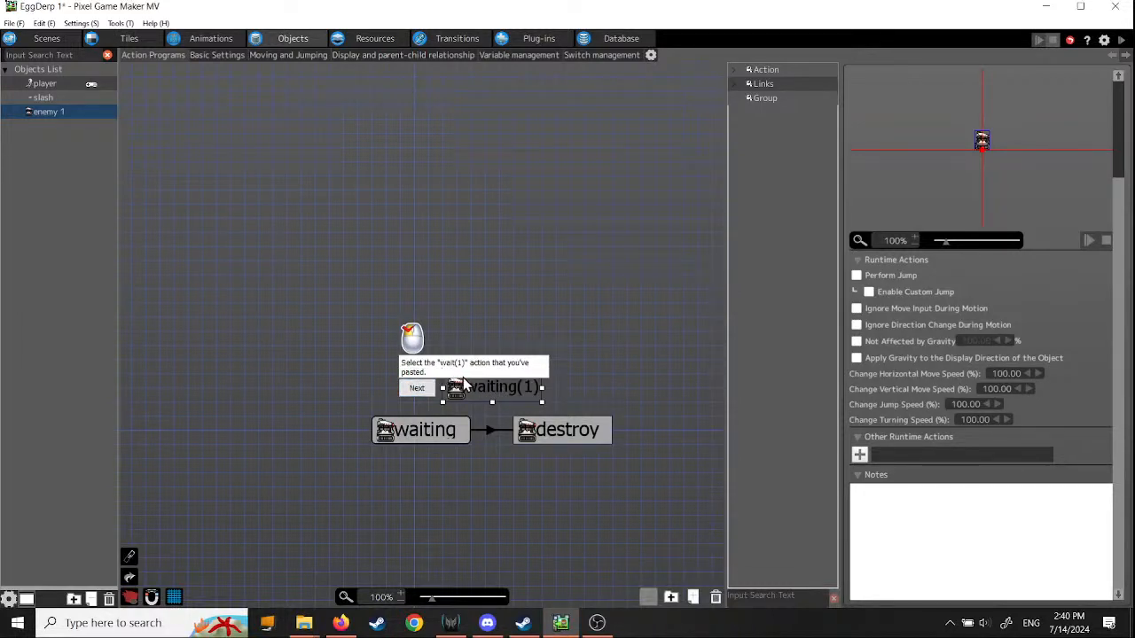
Step: Rename the duplicated waiting(1) action of enemy 1 as "expolsion" and continue the tutorial
click(430, 394)
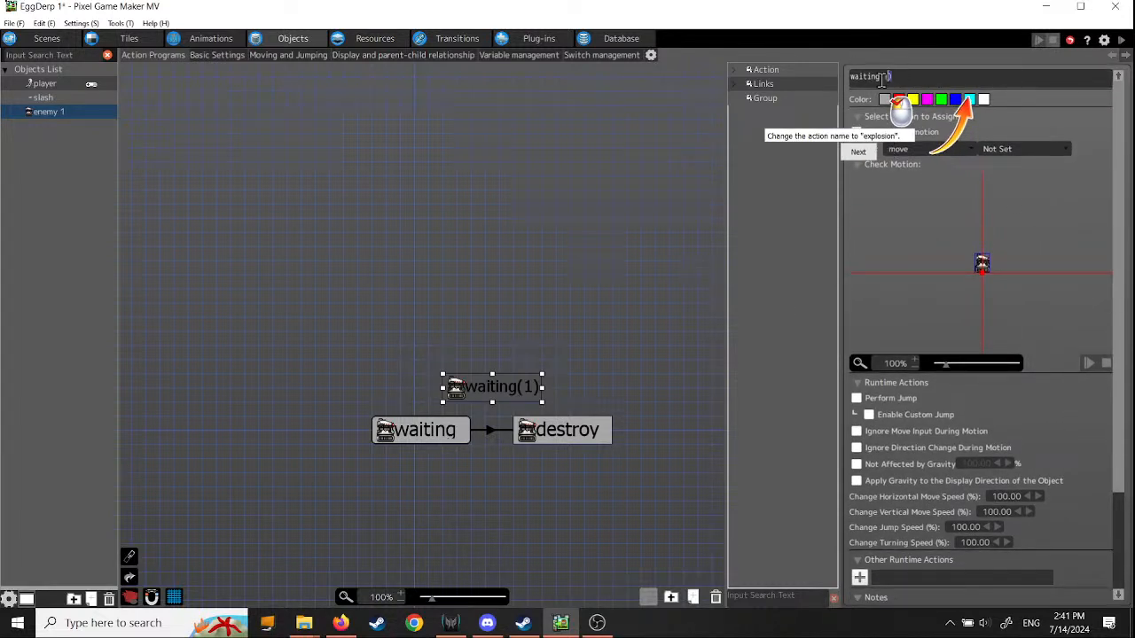
key(BackSpace)
text(expo)
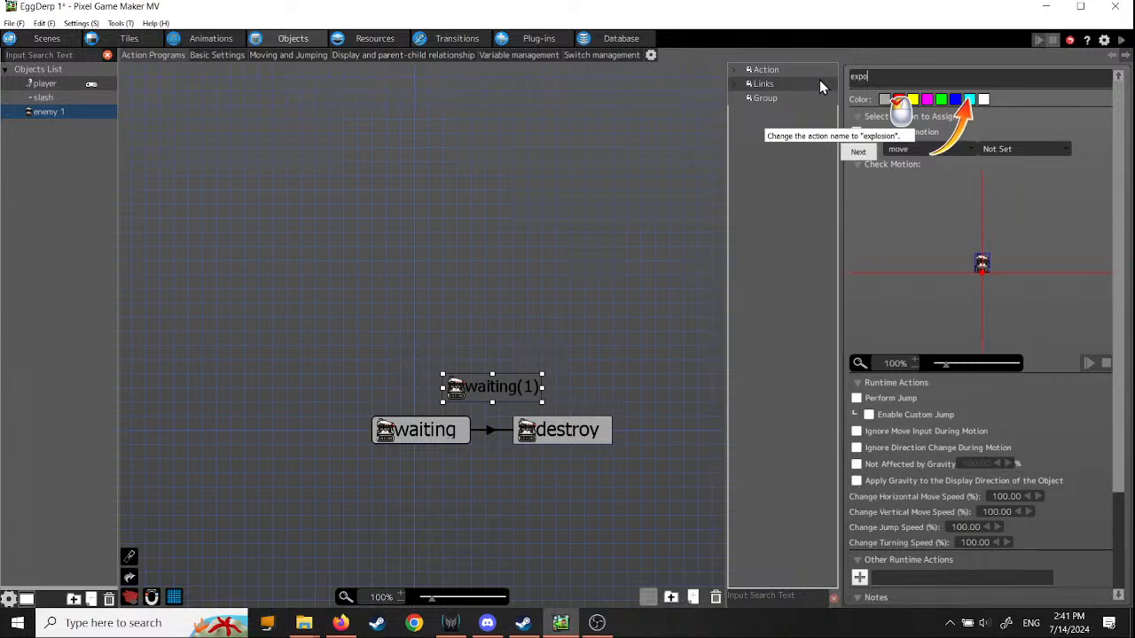
text(lsion)
click(858, 152)
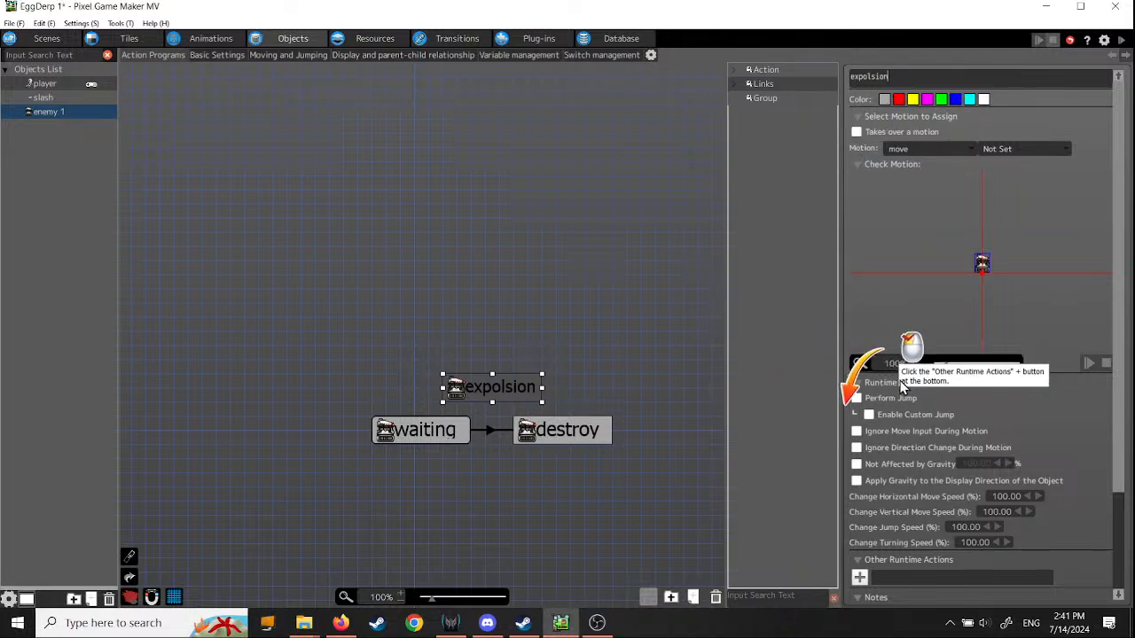
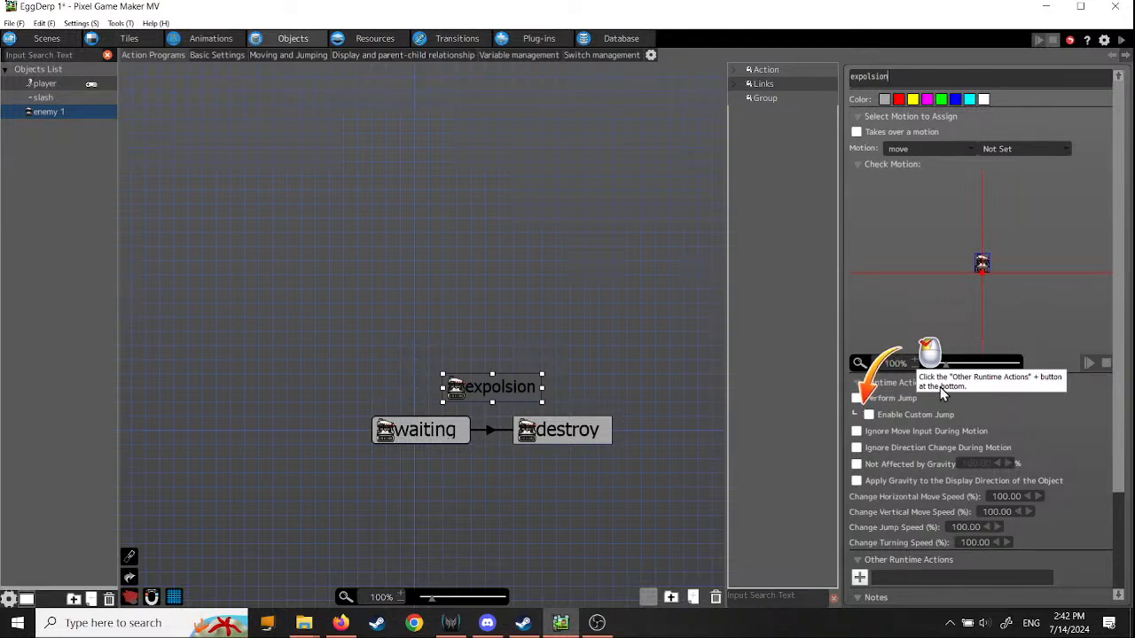
Step: Add a Show Particles runtime action with the particle [enemy]particle_explosion(small) to the expolsion action of enemy 1
scroll(1020, 409, down, 2)
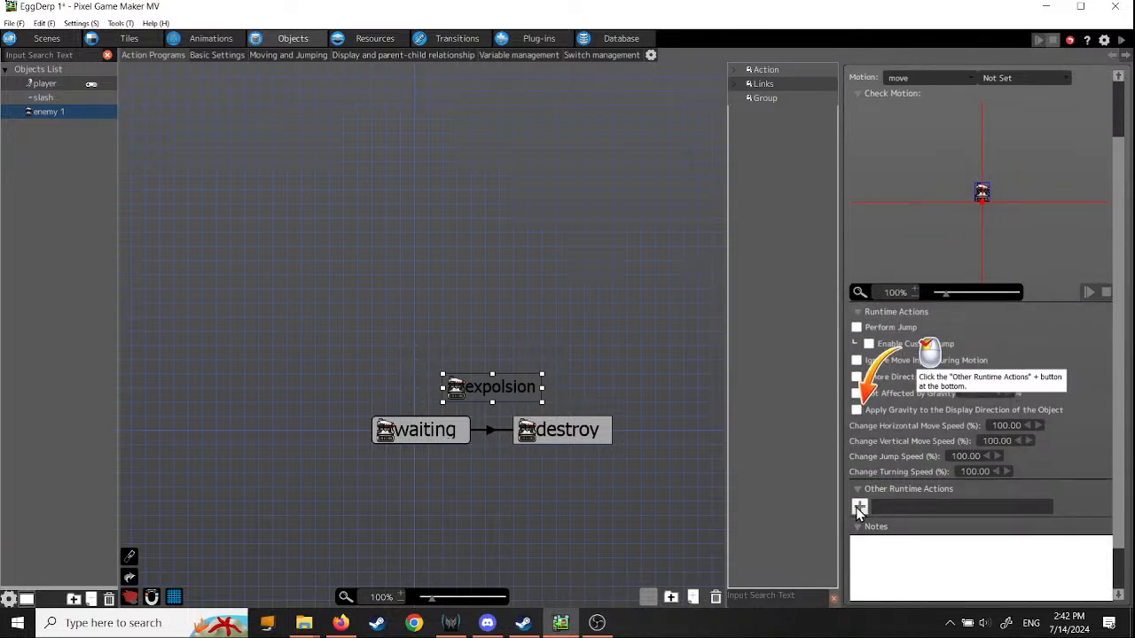
click(858, 507)
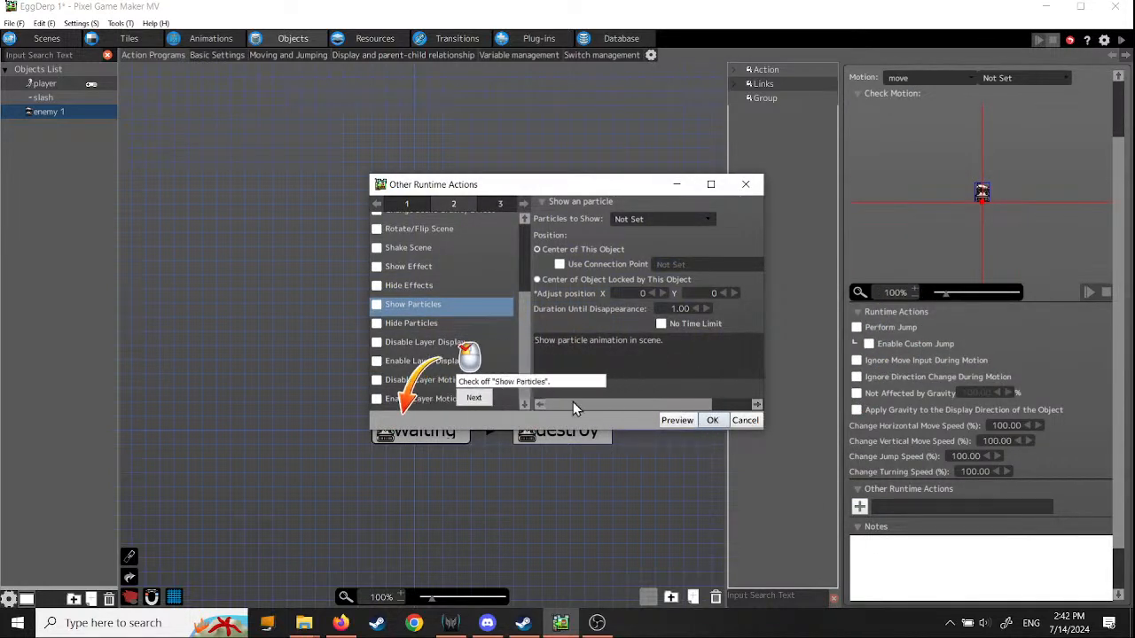
click(377, 305)
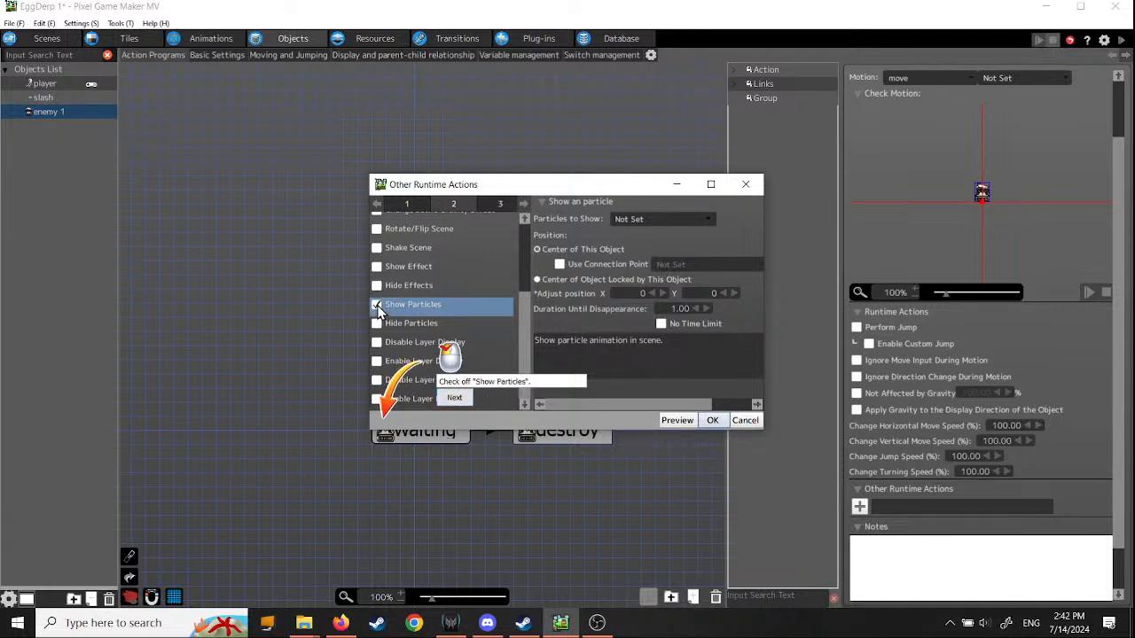
click(454, 397)
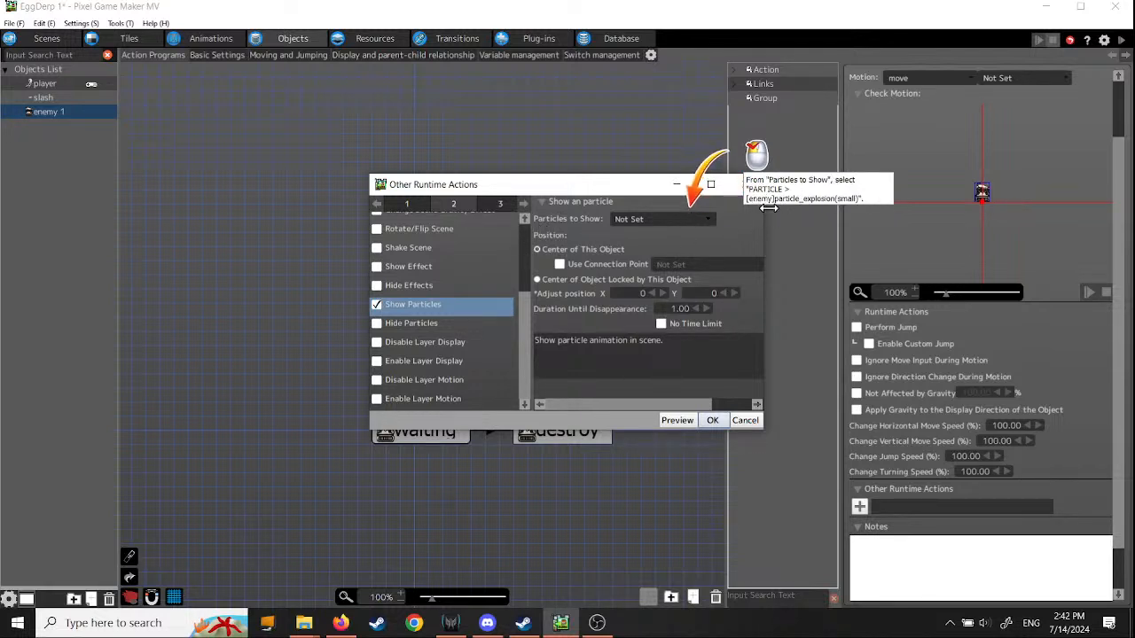
click(709, 219)
mouse_move(707, 253)
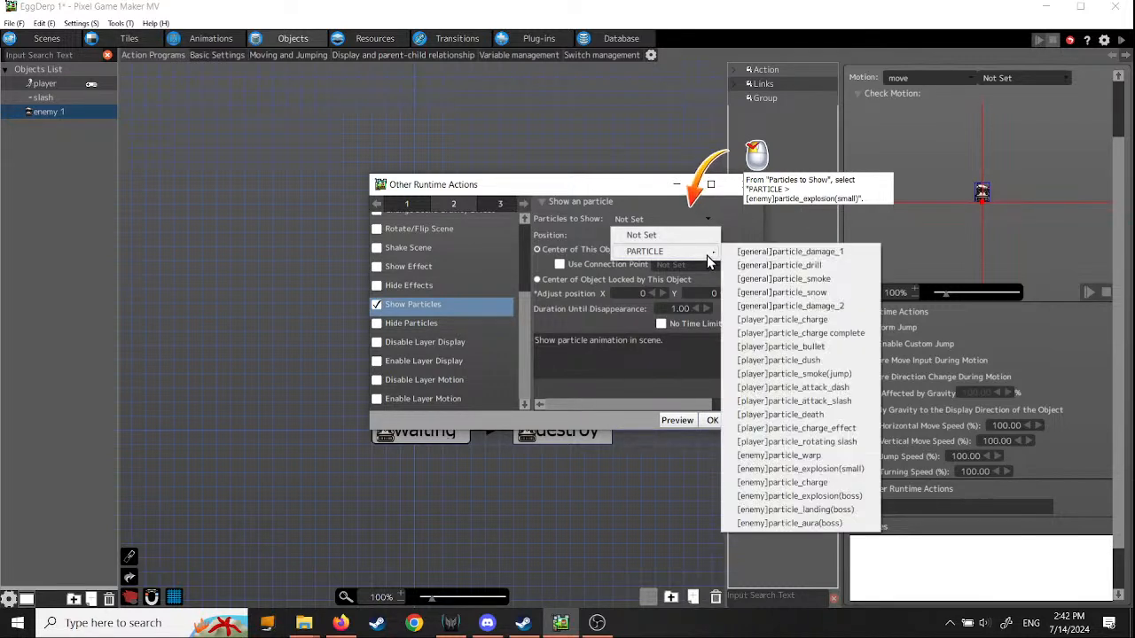
click(824, 471)
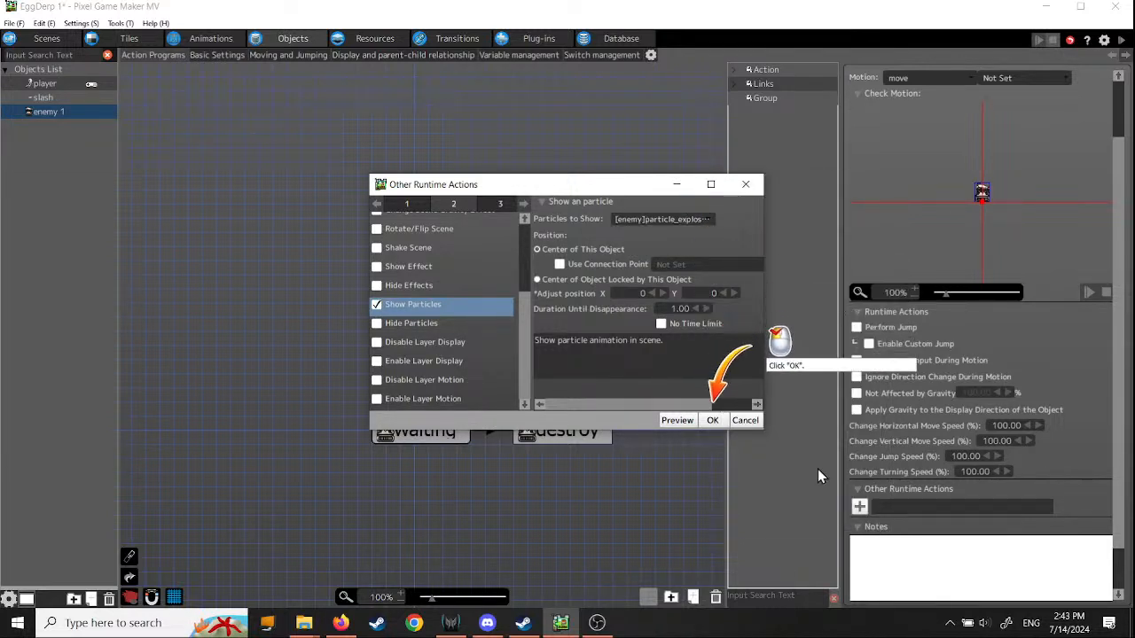
click(713, 422)
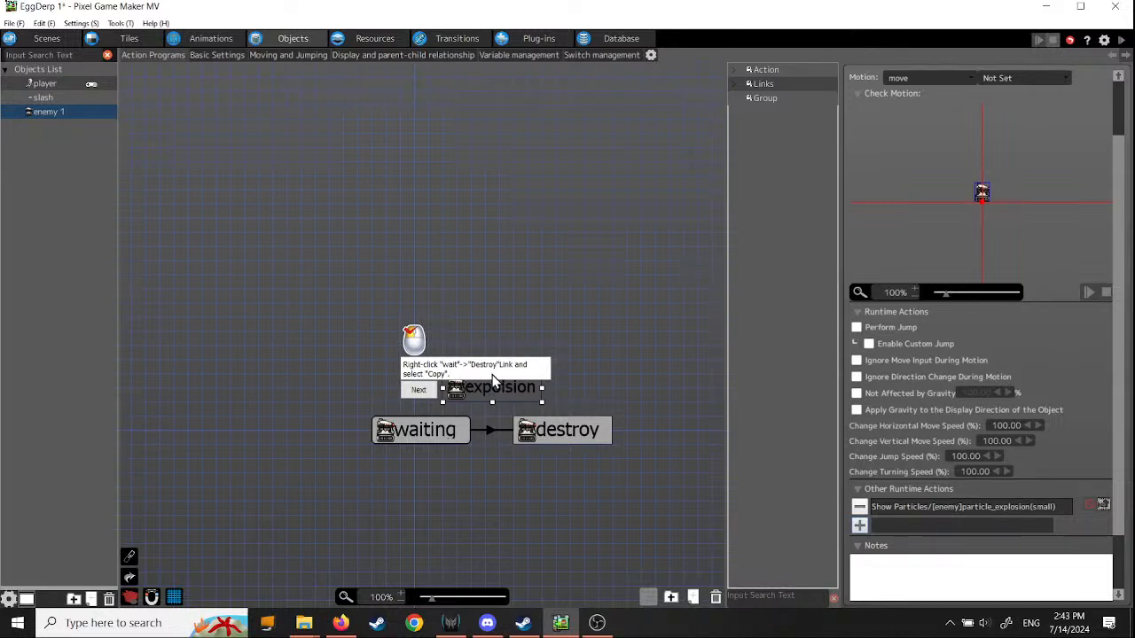
click(427, 433)
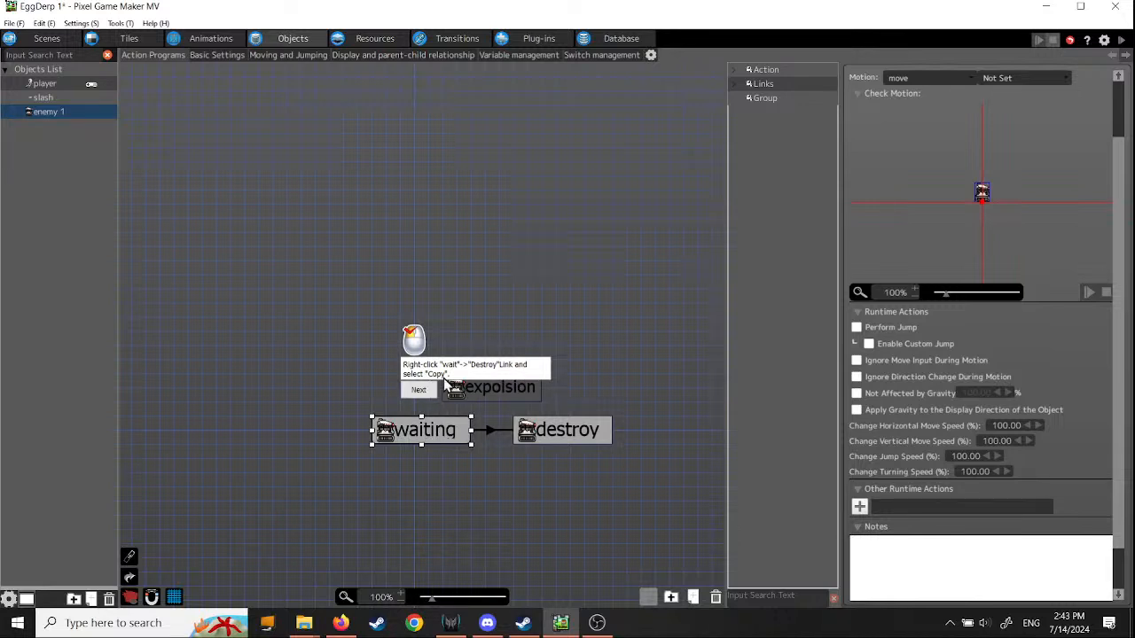
right_click(432, 433)
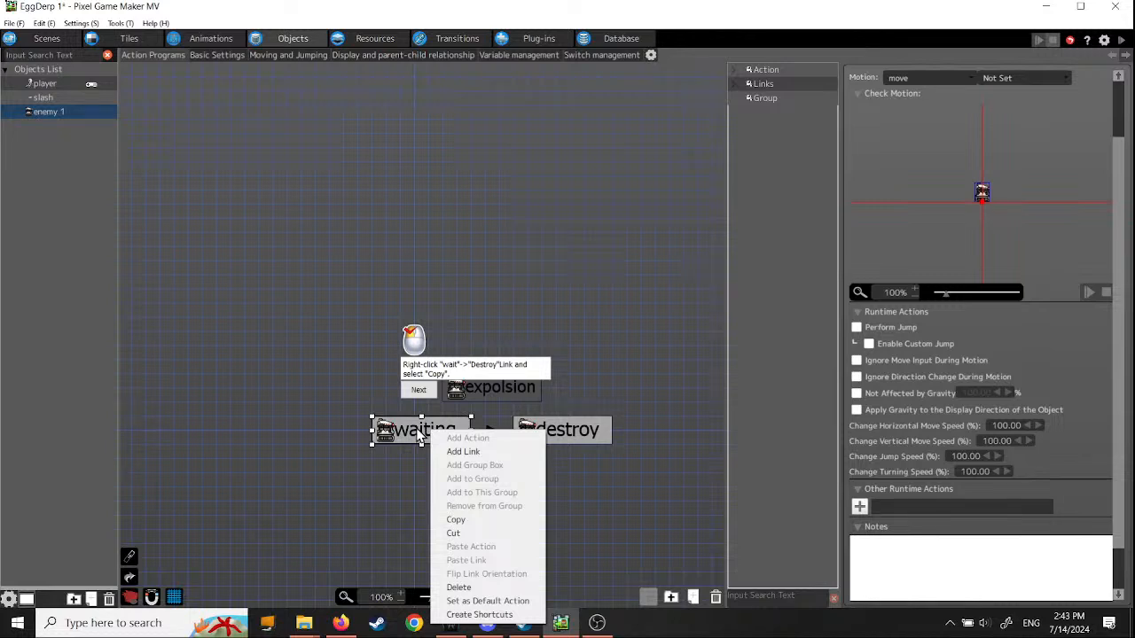
click(420, 435)
right_click(418, 434)
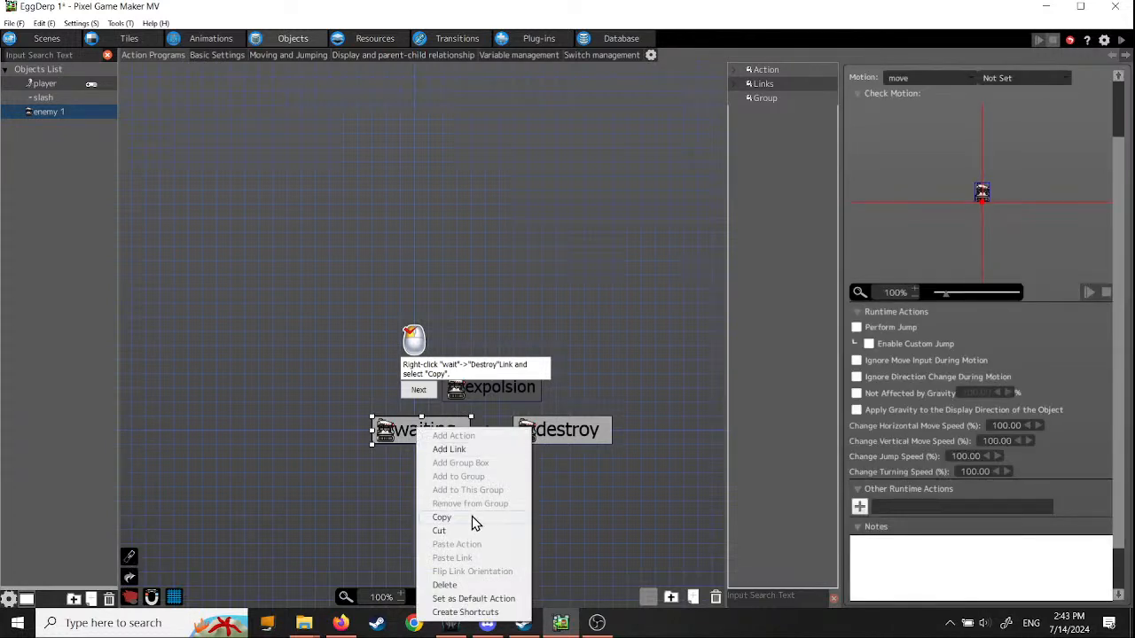
click(485, 392)
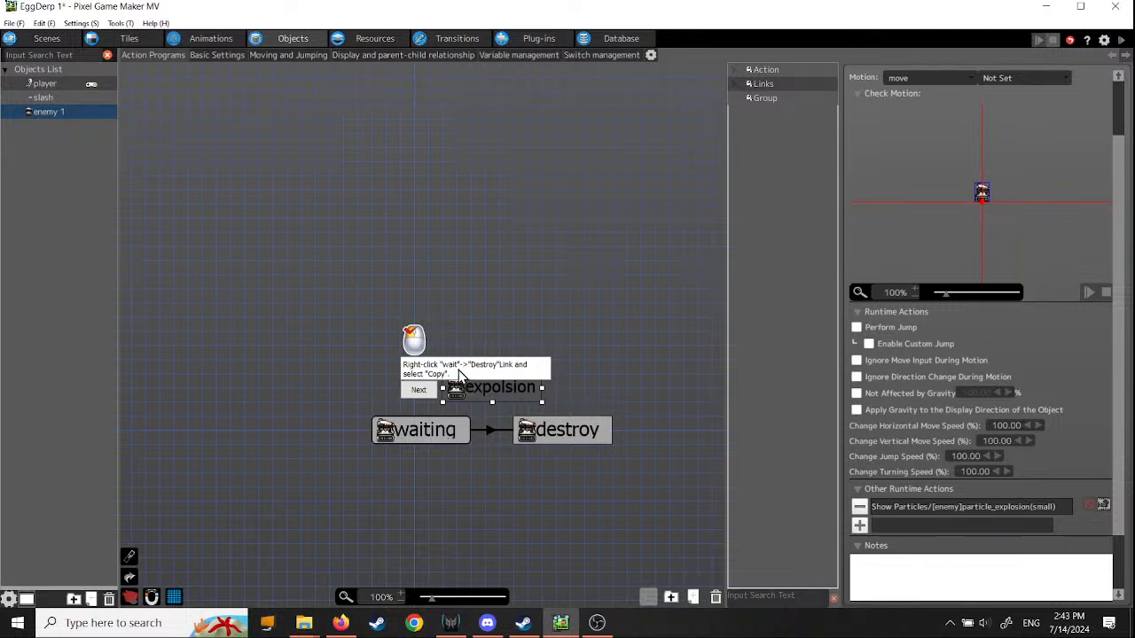
right_click(434, 437)
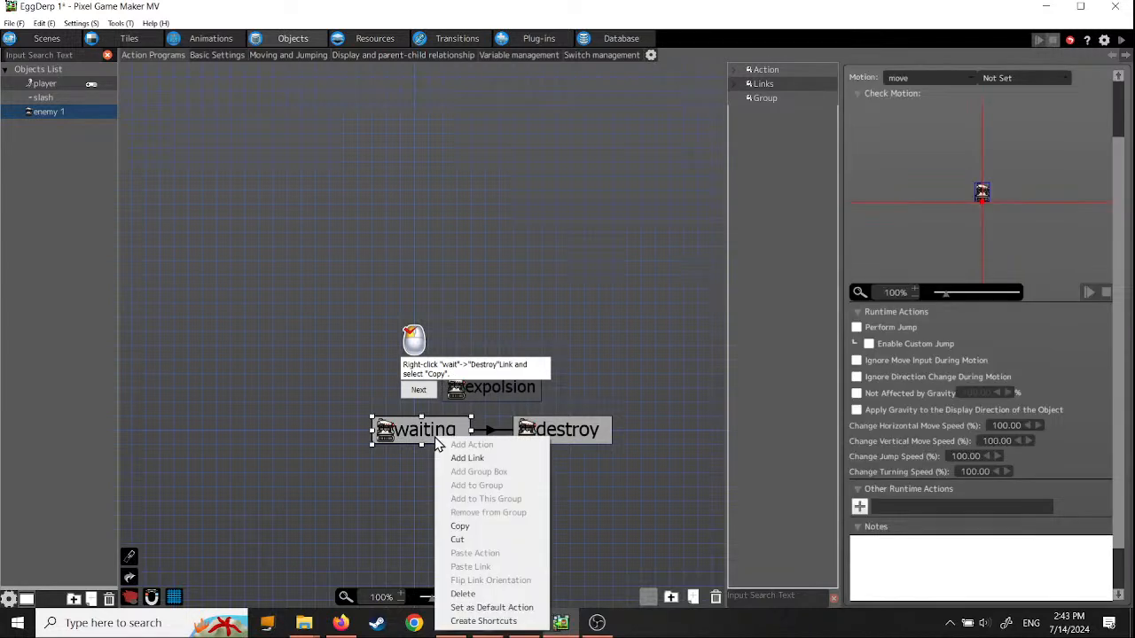
click(558, 435)
right_click(558, 436)
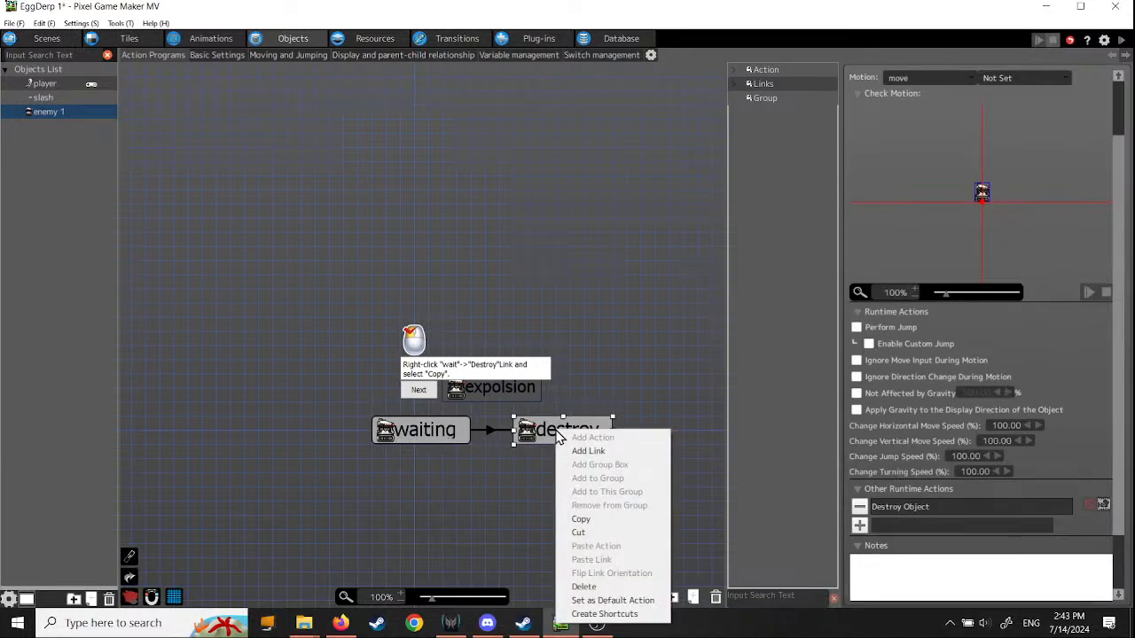
Step: Copy the link between the waiting and destroy actions and continue the tutorial
click(492, 435)
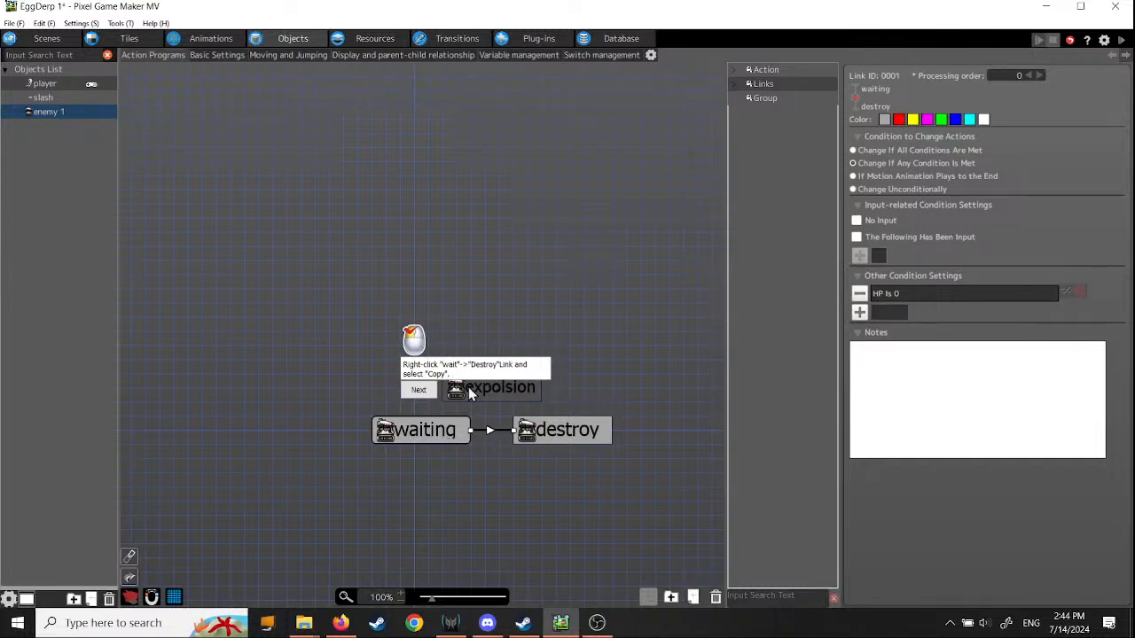
right_click(491, 433)
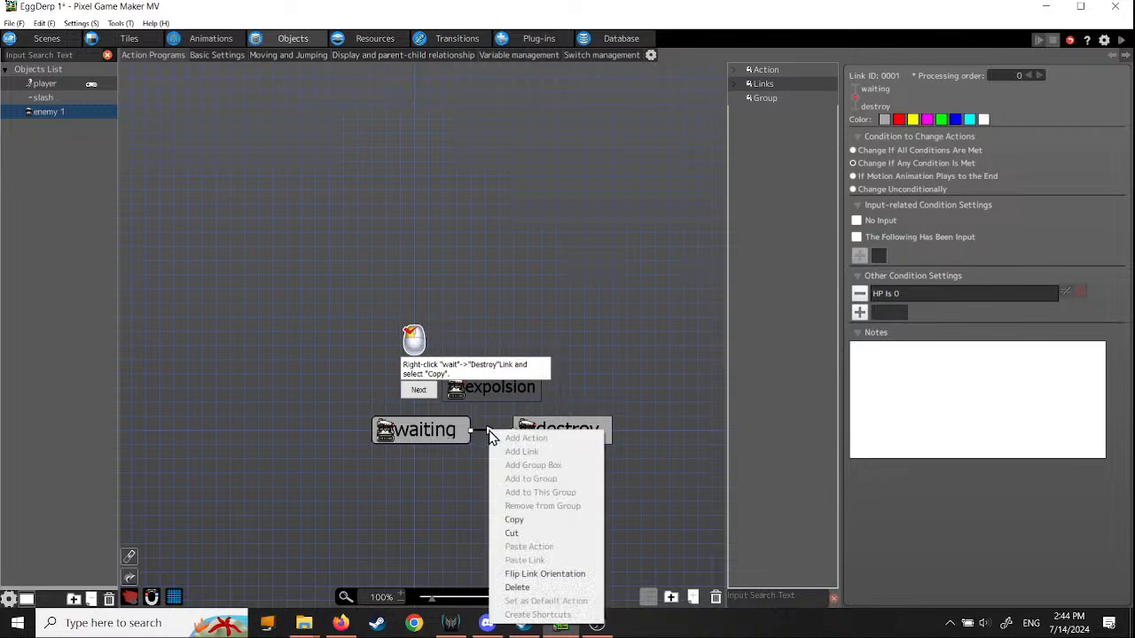
click(511, 521)
click(419, 391)
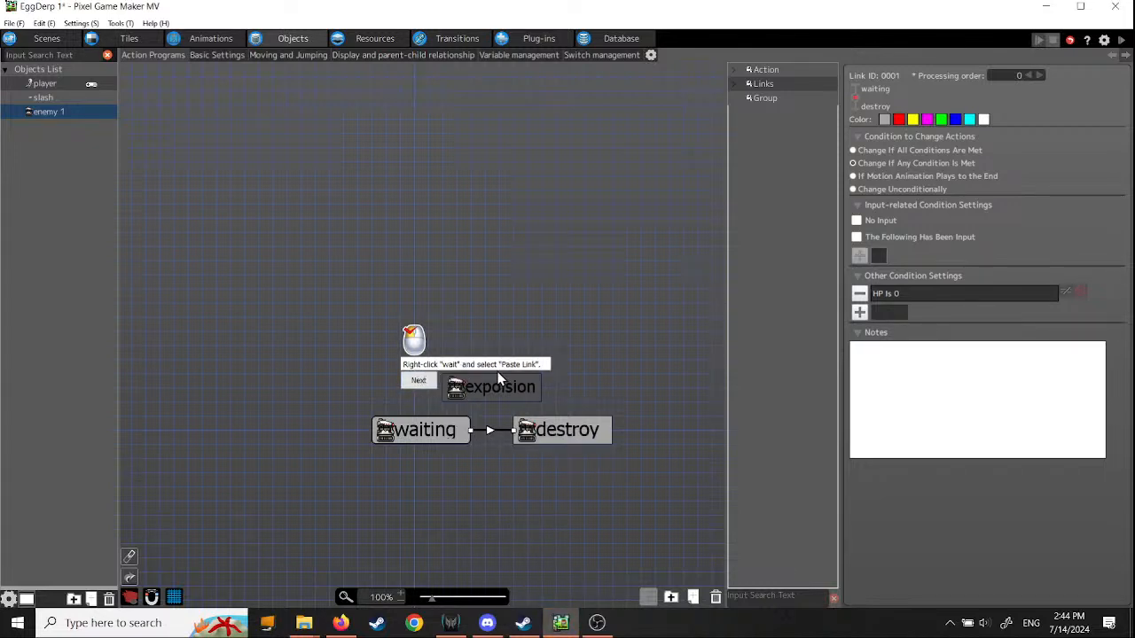
click(448, 432)
right_click(448, 432)
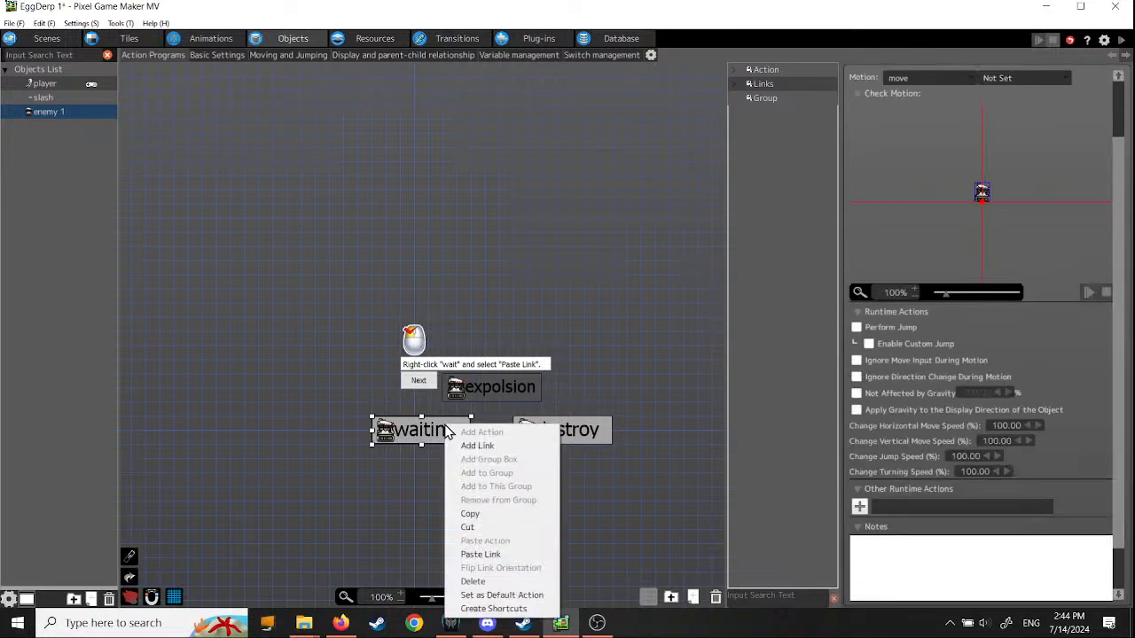
click(481, 554)
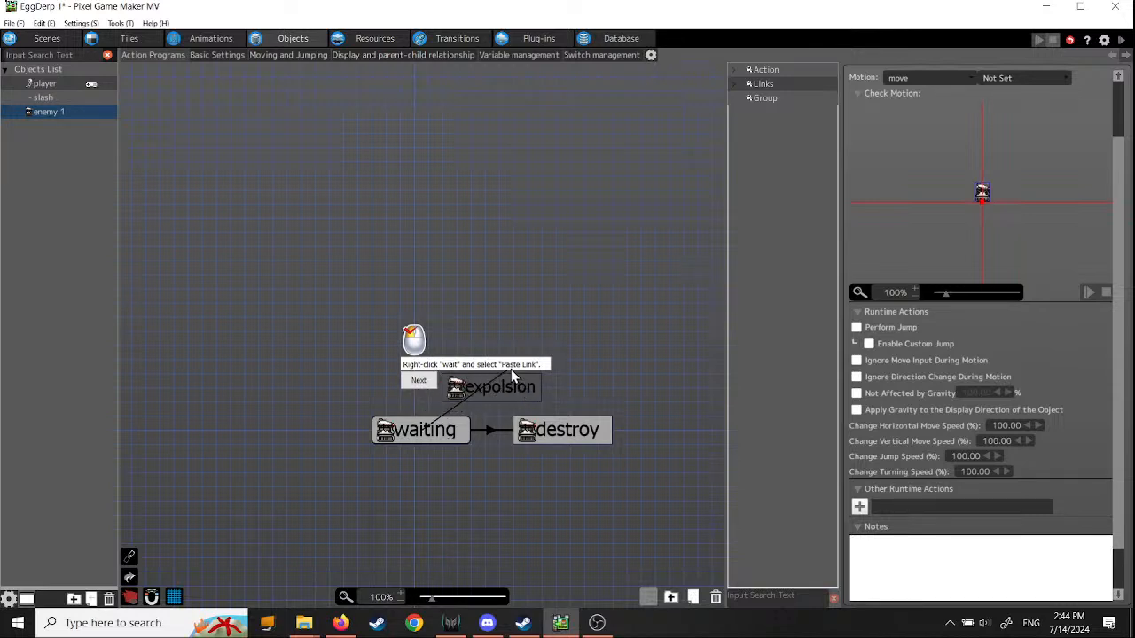
click(379, 387)
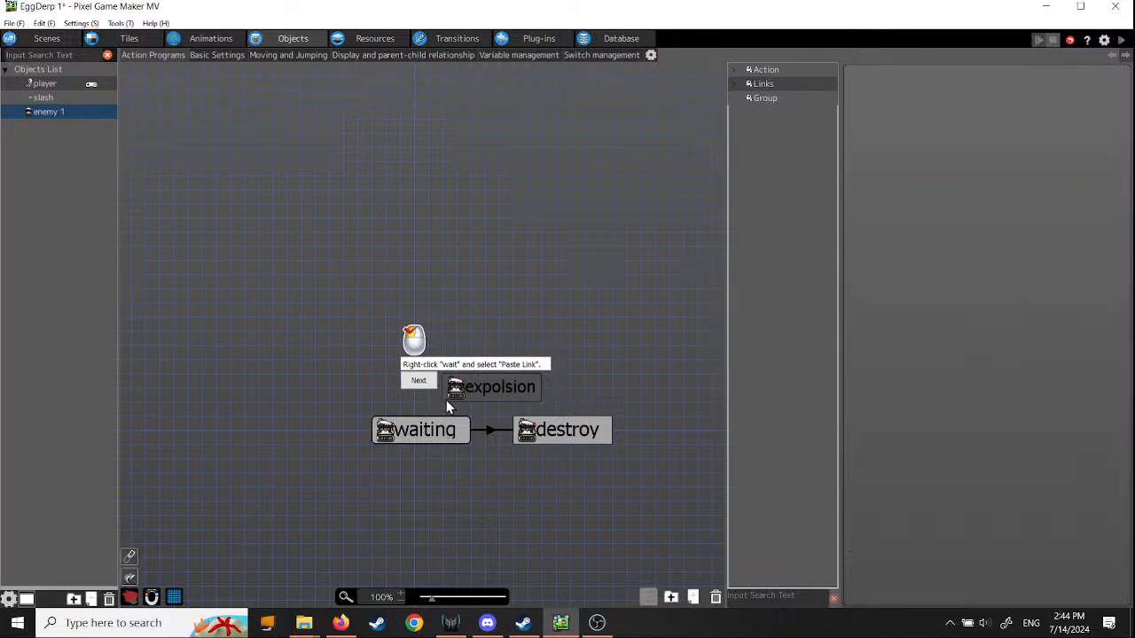
Step: Move the waiting action slightly lower and farther away from the destroy action
click(490, 432)
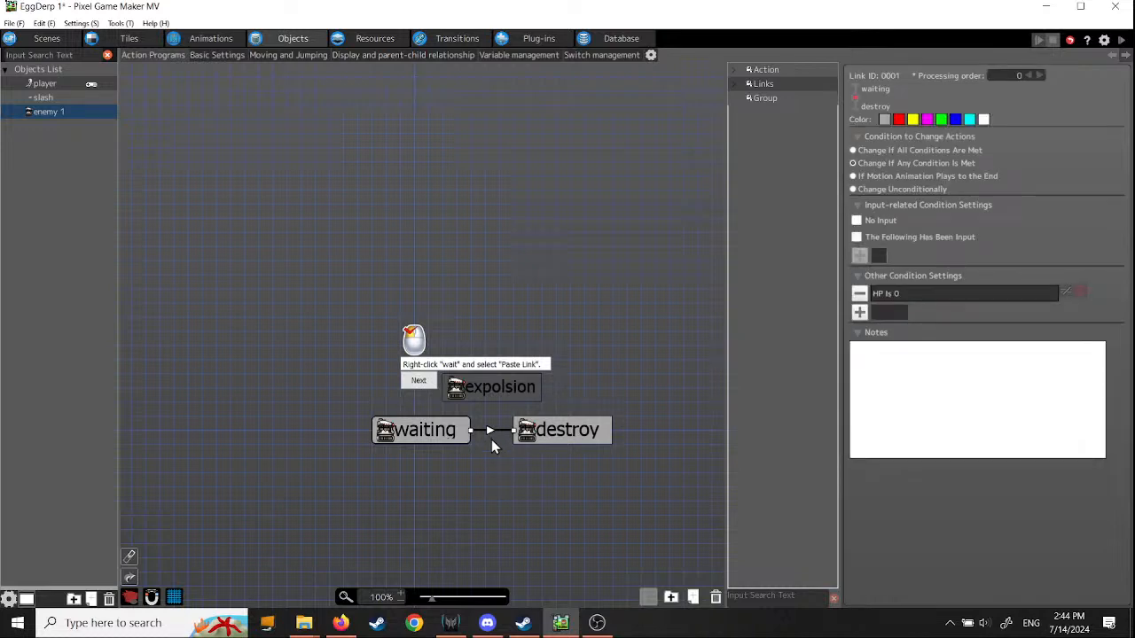
drag(440, 437, 421, 453)
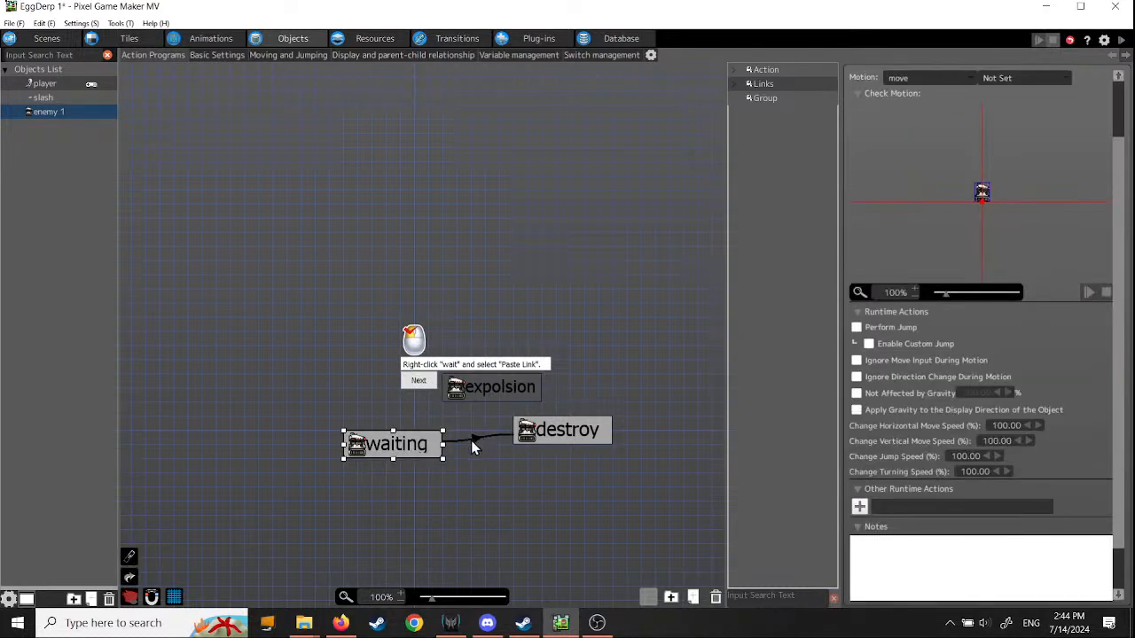
click(476, 441)
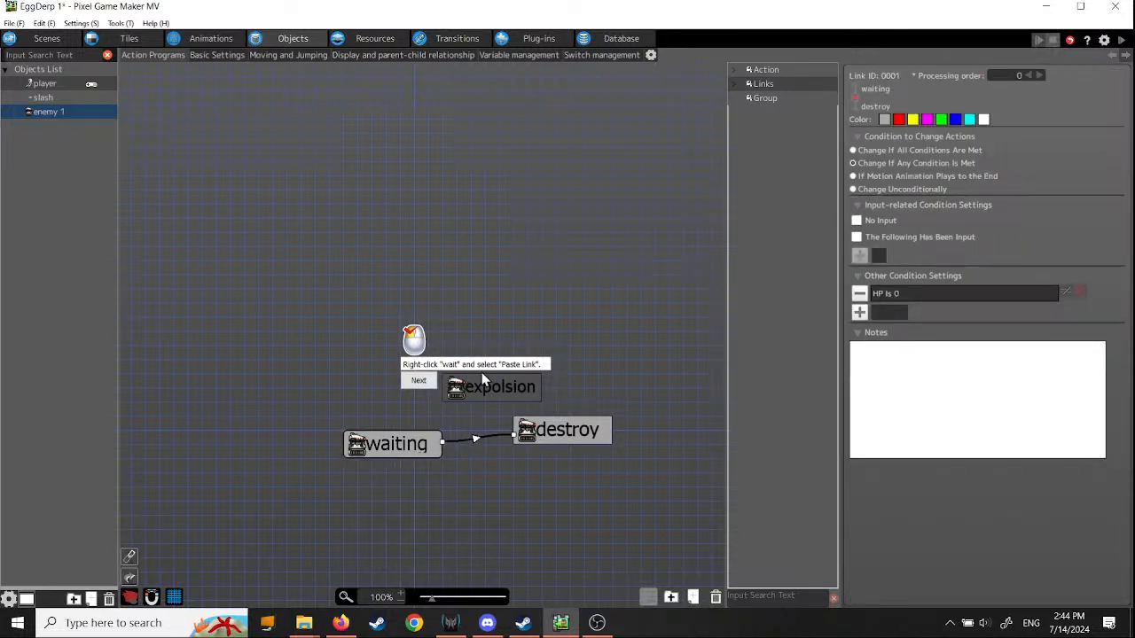
Step: Paste the copied link from the waiting action to the expolsion action and continue the tutorial
click(421, 443)
right_click(419, 438)
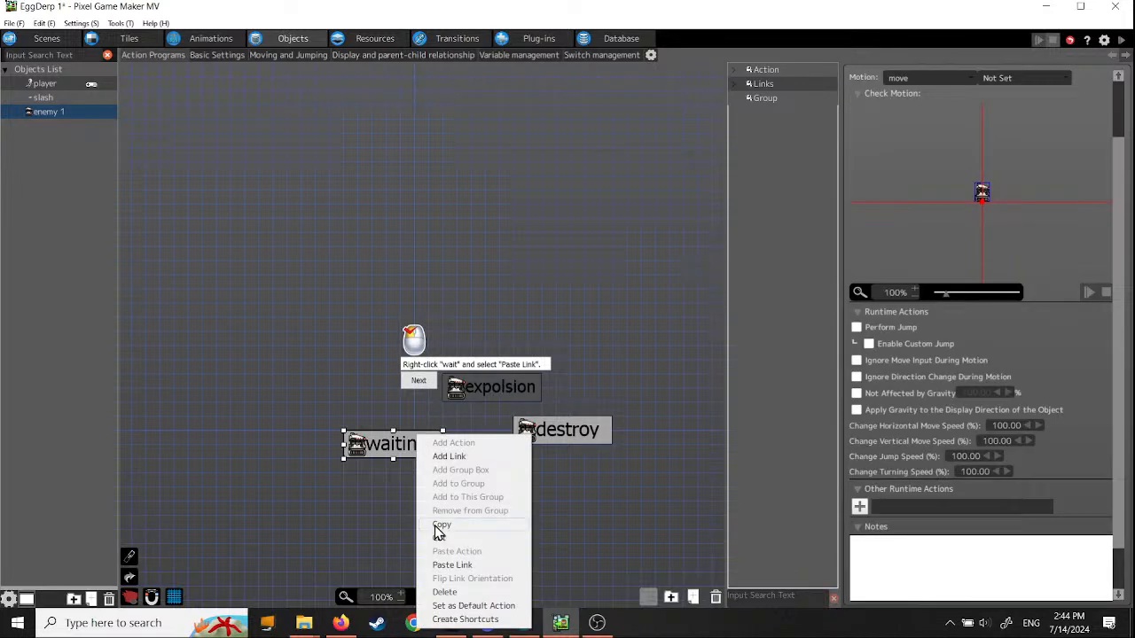
click(453, 565)
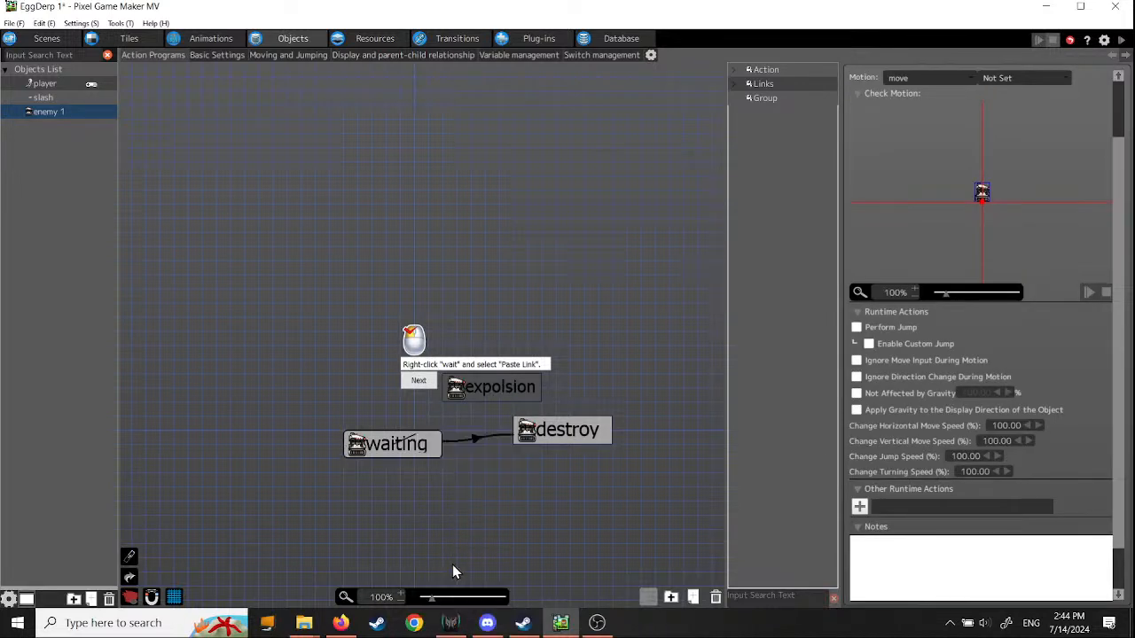
click(421, 383)
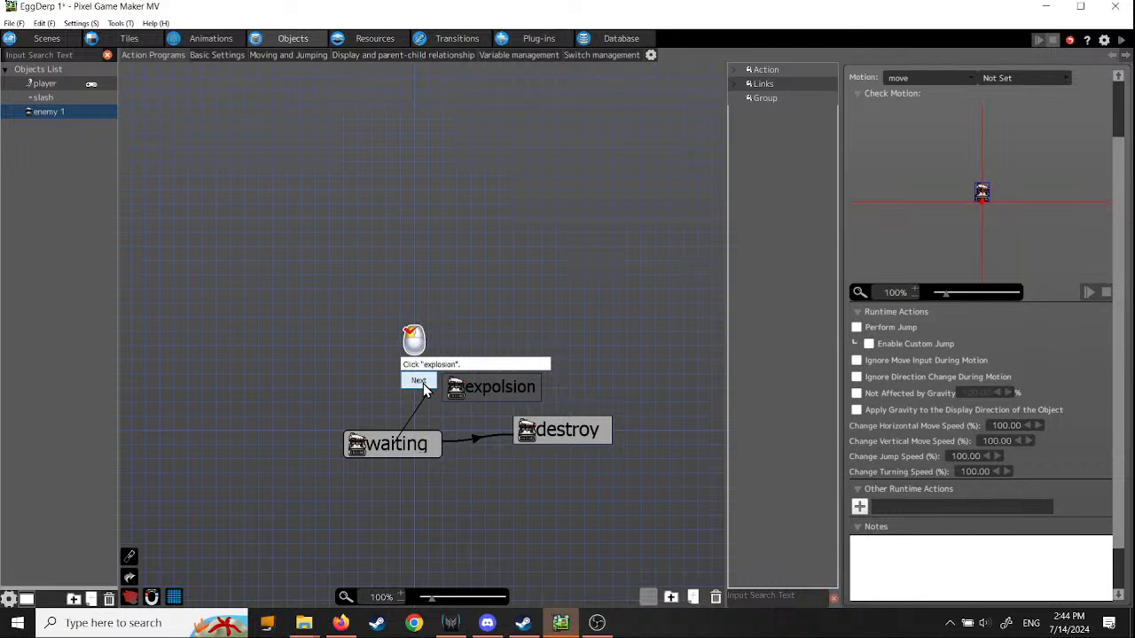
click(485, 395)
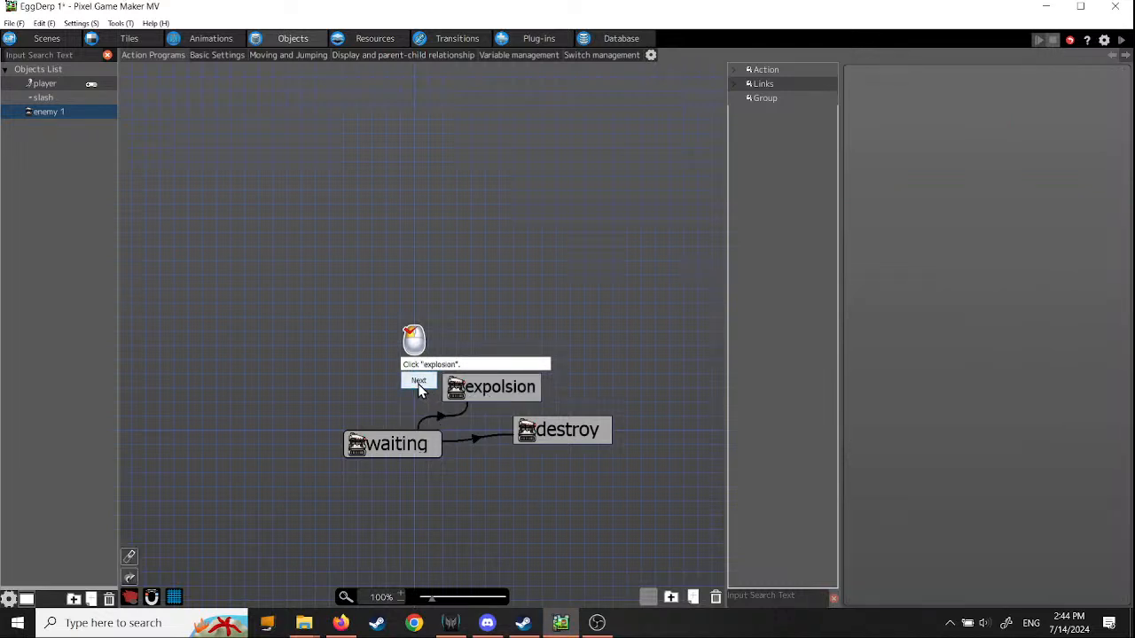
click(402, 445)
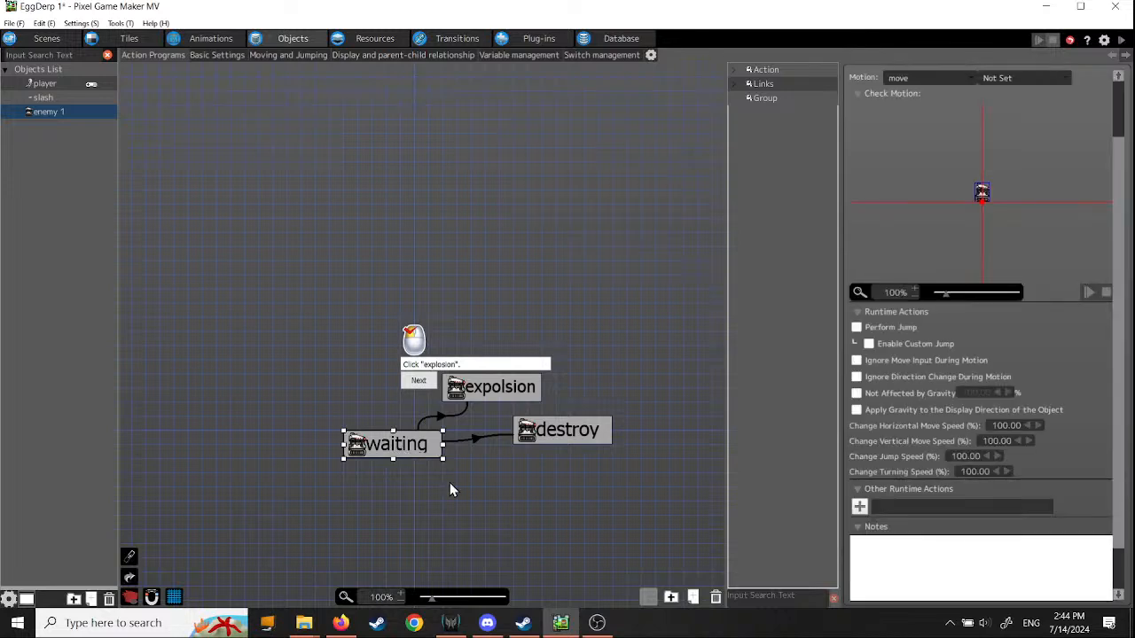
click(418, 383)
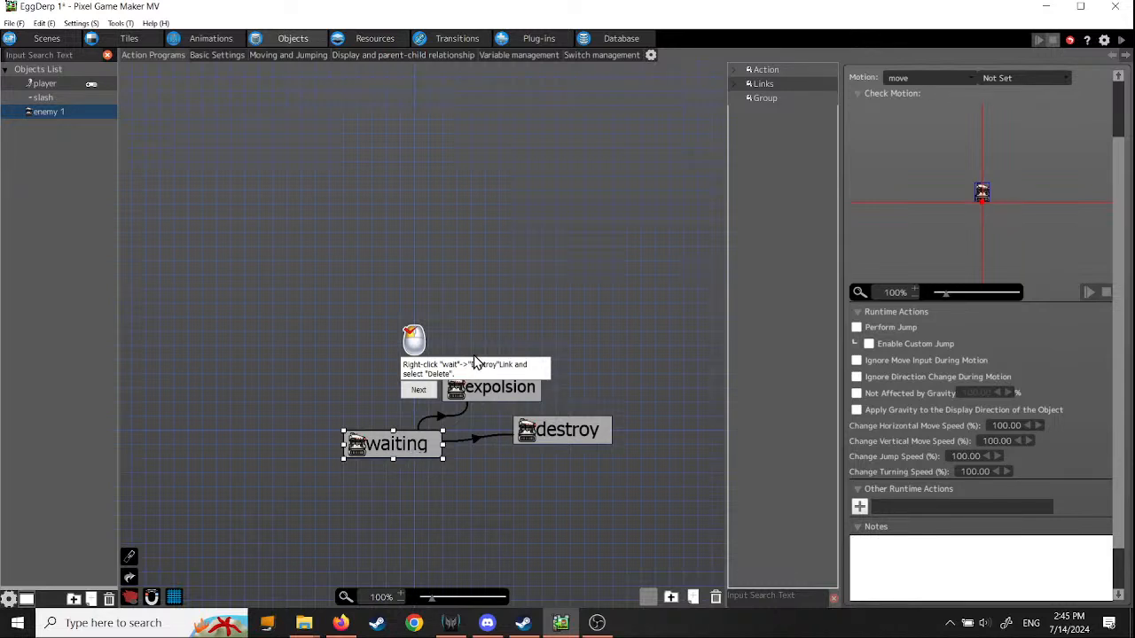
Step: Delete the link from waiting to destroy and continue the tutorial
click(477, 439)
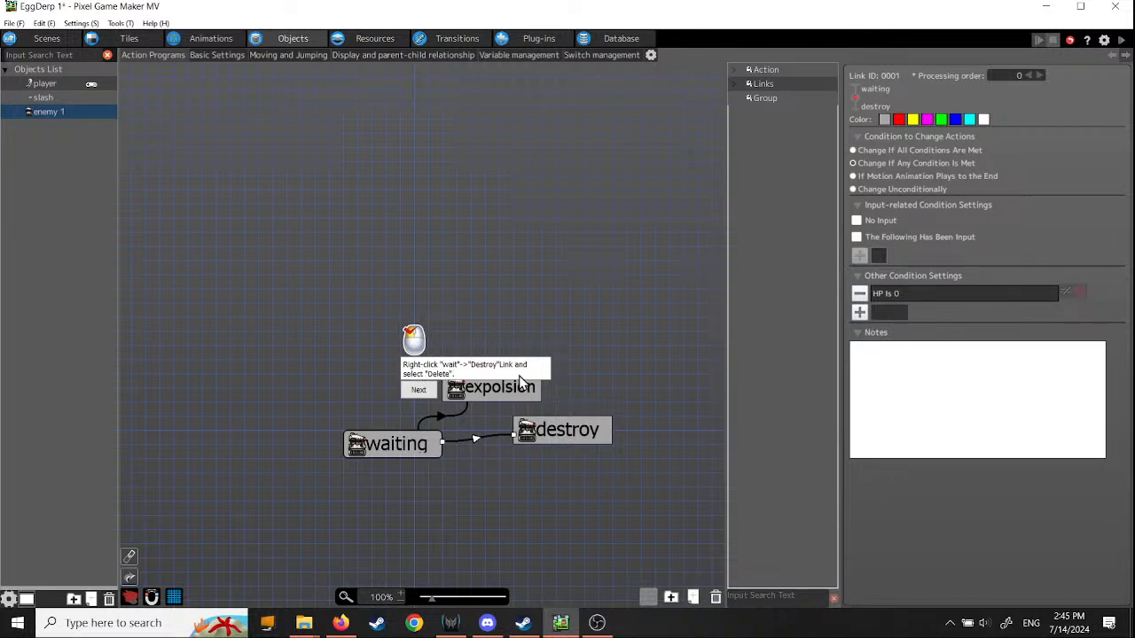
right_click(477, 439)
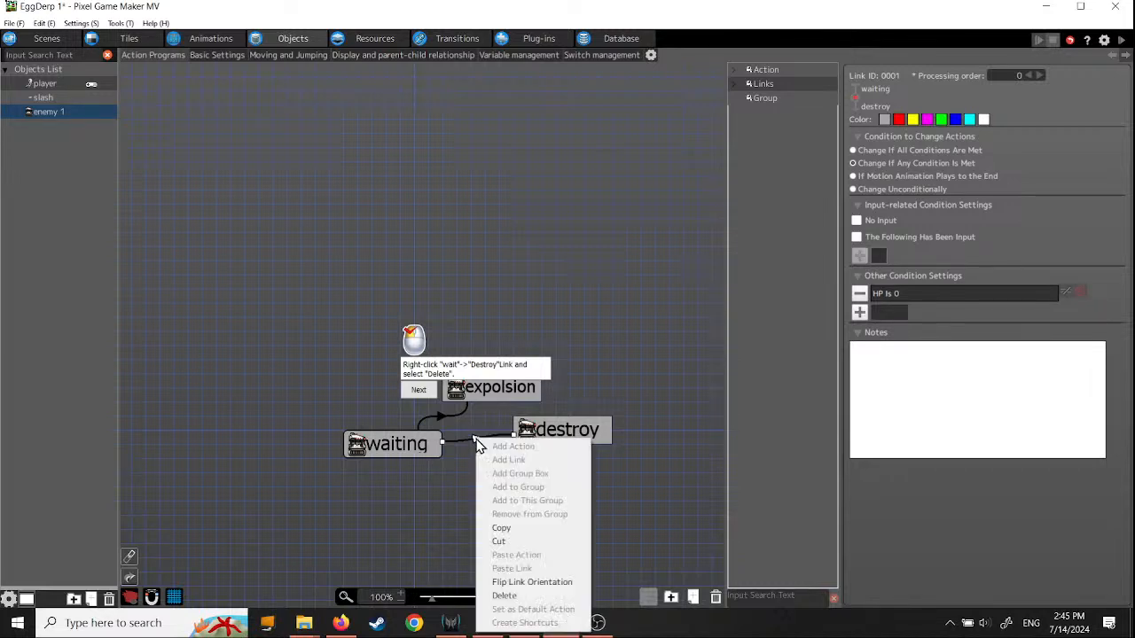
click(504, 597)
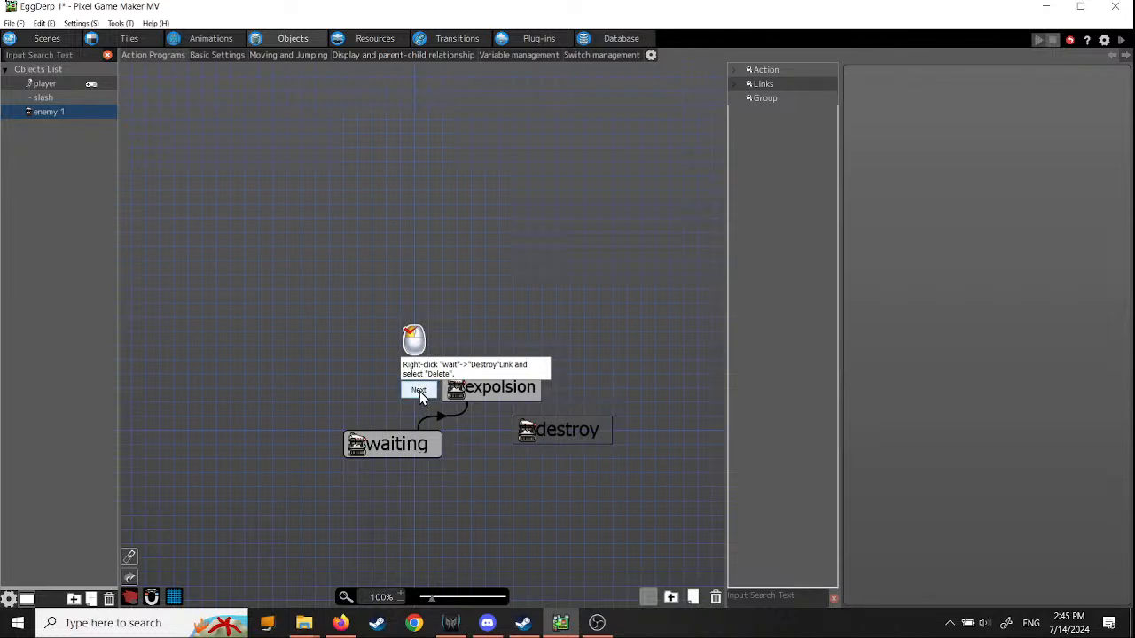
click(419, 391)
Step: Rearrange the actions so that expolsion sits above waiting and destroy lies level beside waiting
drag(527, 394, 485, 378)
drag(542, 433, 502, 448)
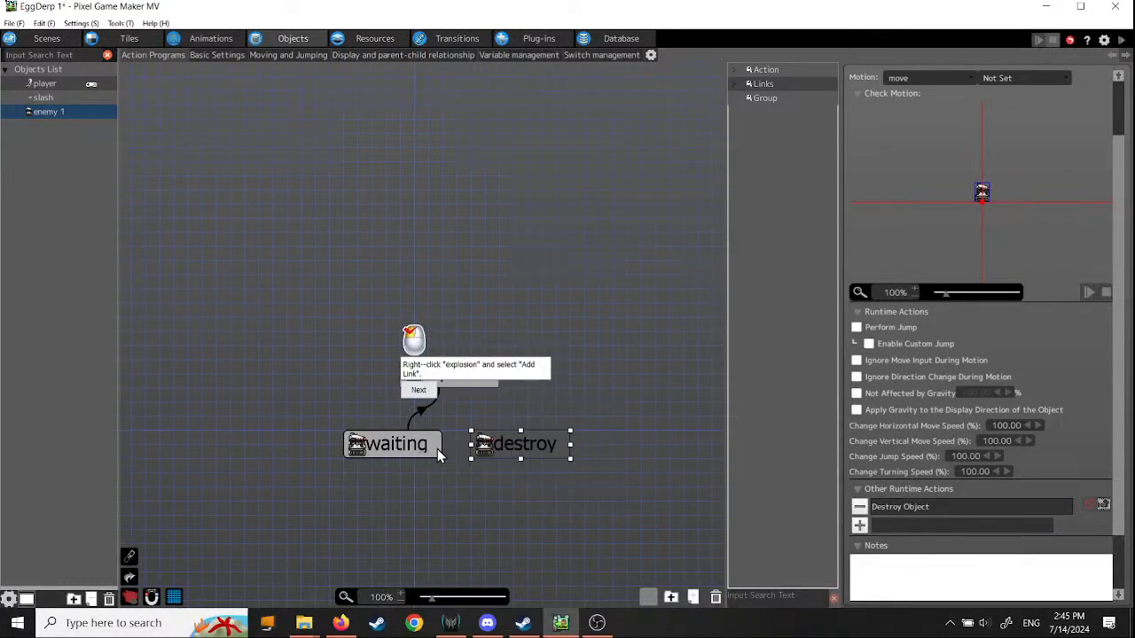
mouse_move(526, 451)
mouse_down()
mouse_move(610, 446)
mouse_move(536, 438)
mouse_move(527, 457)
mouse_up()
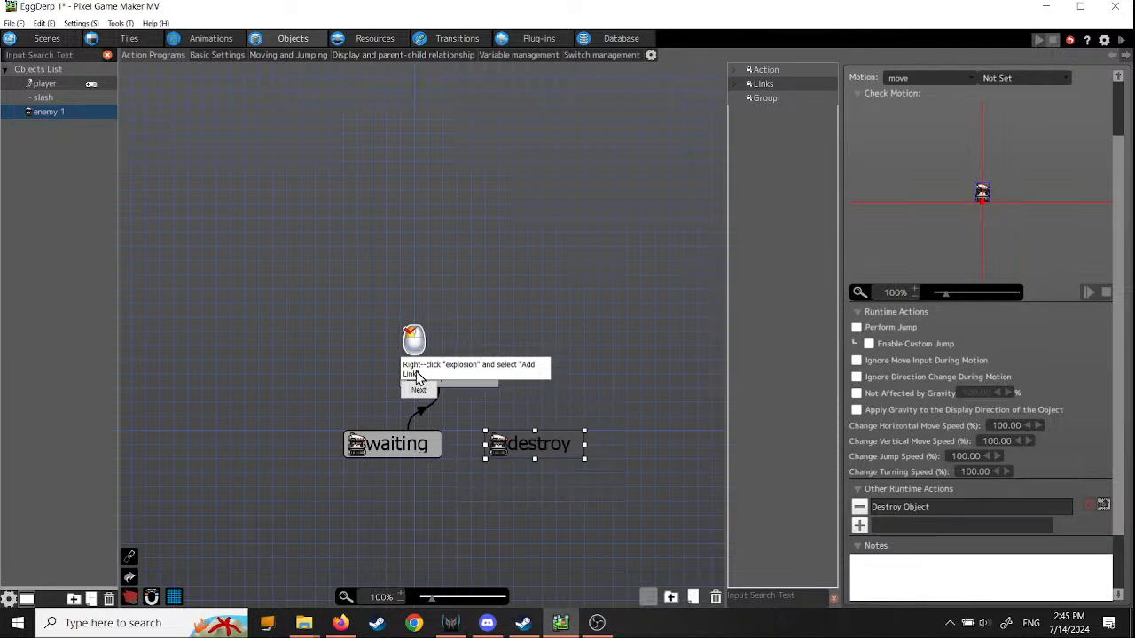
right_click(488, 382)
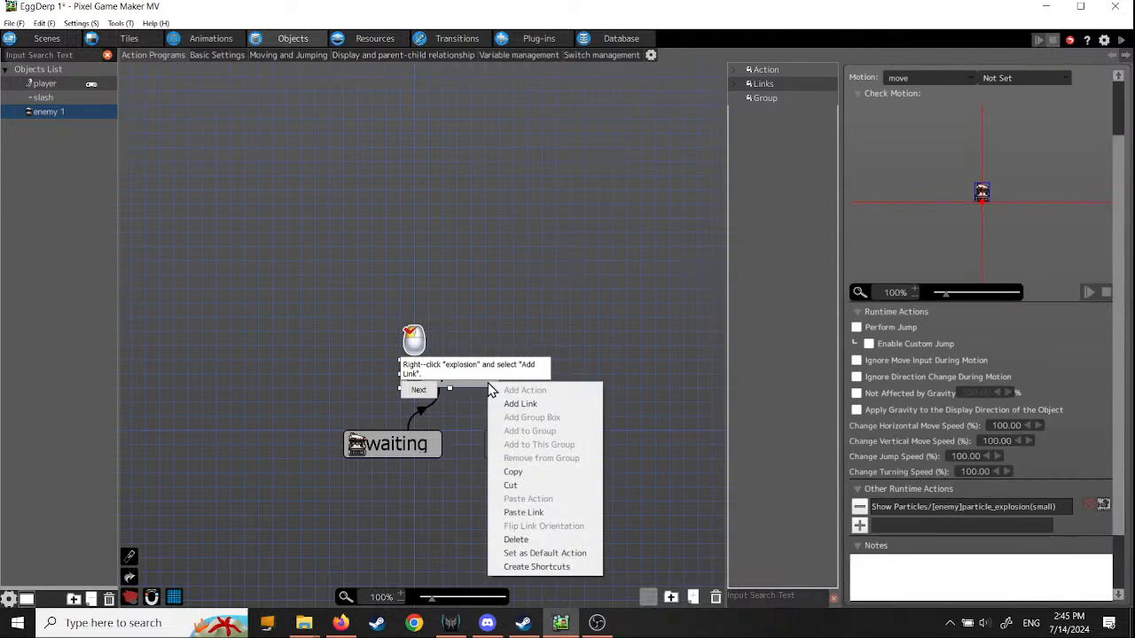
click(519, 512)
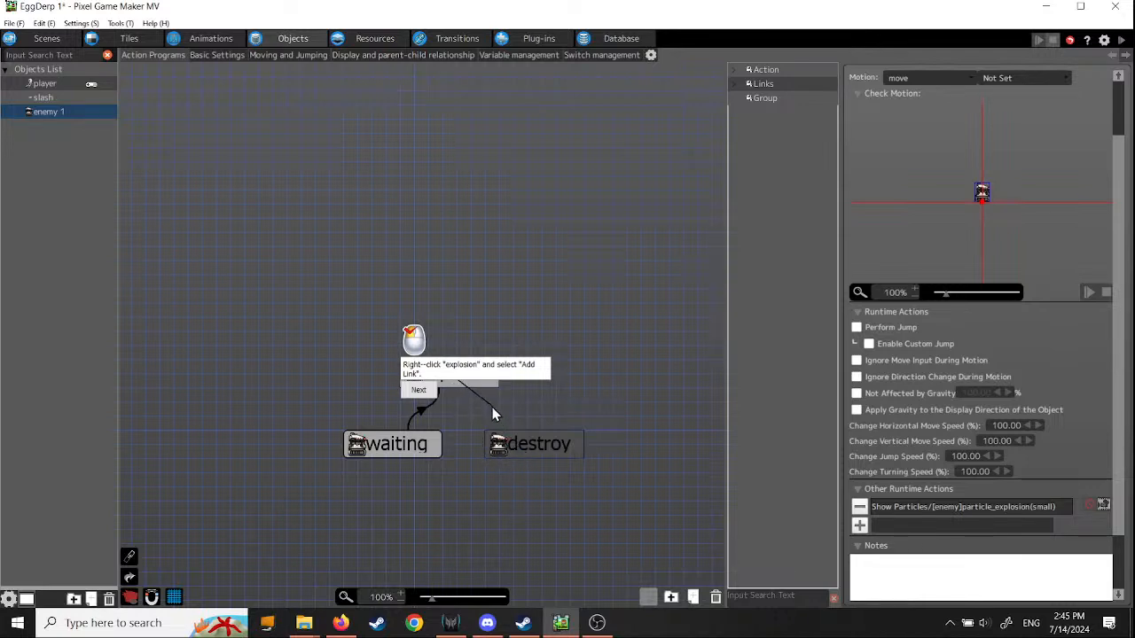
click(482, 409)
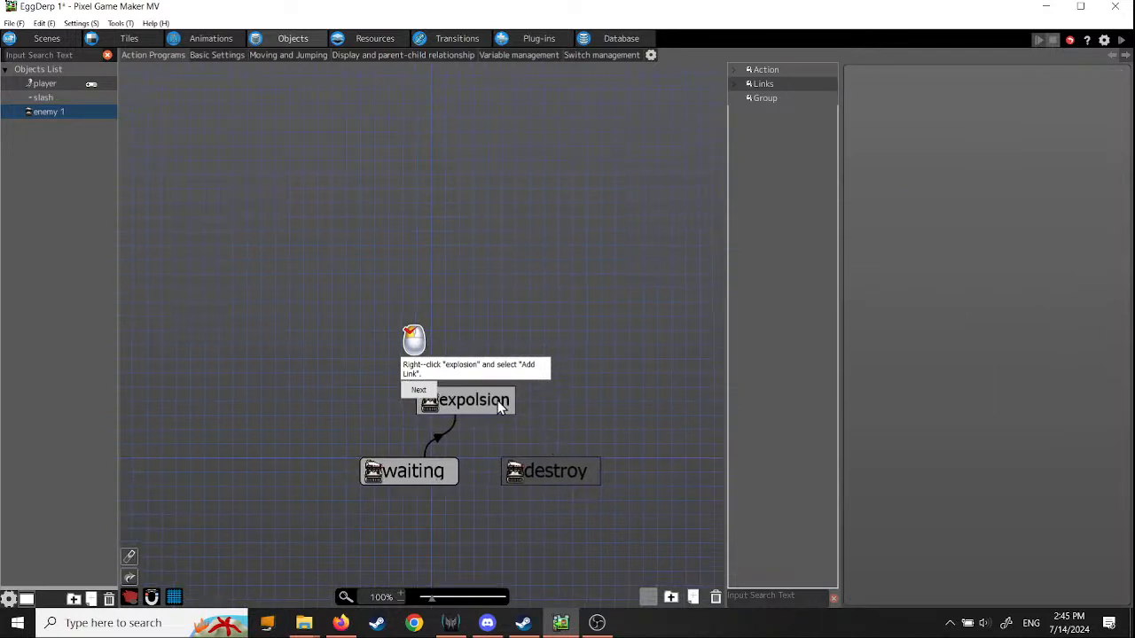
Step: Add a link from the expolsion action to the destroy action and advance the tutorial past the link instruction
right_click(497, 400)
click(533, 421)
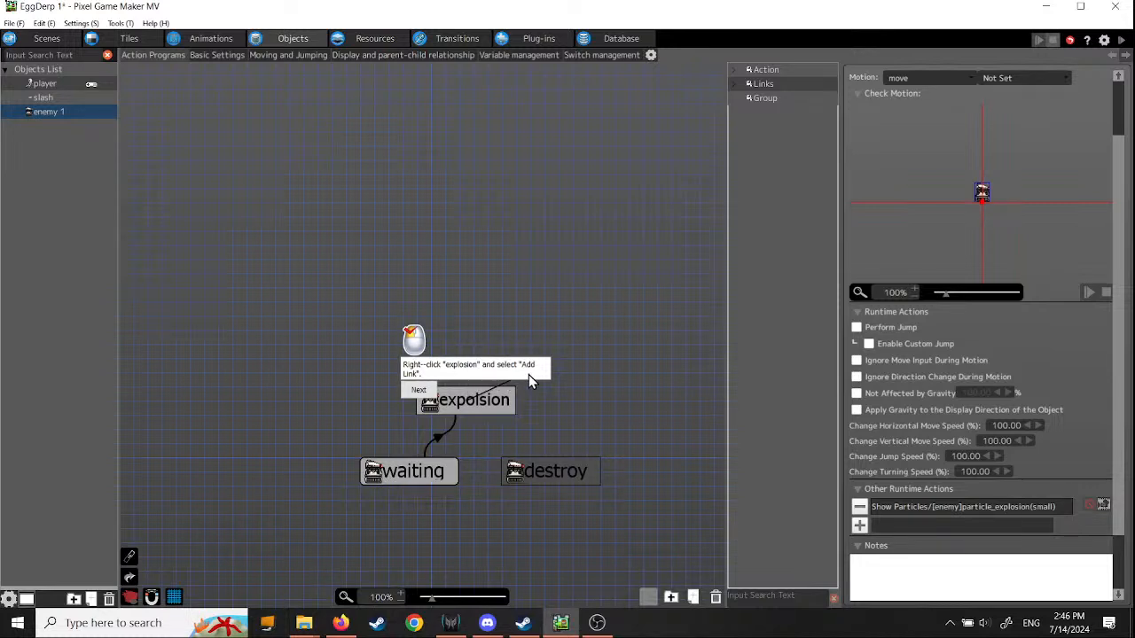
click(419, 389)
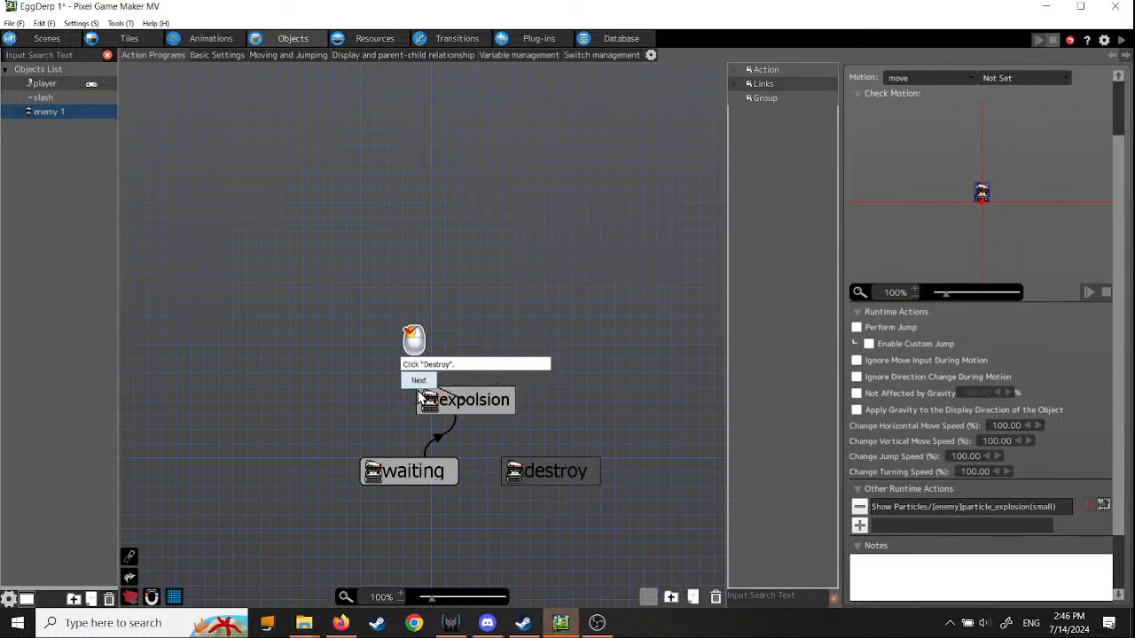
click(532, 471)
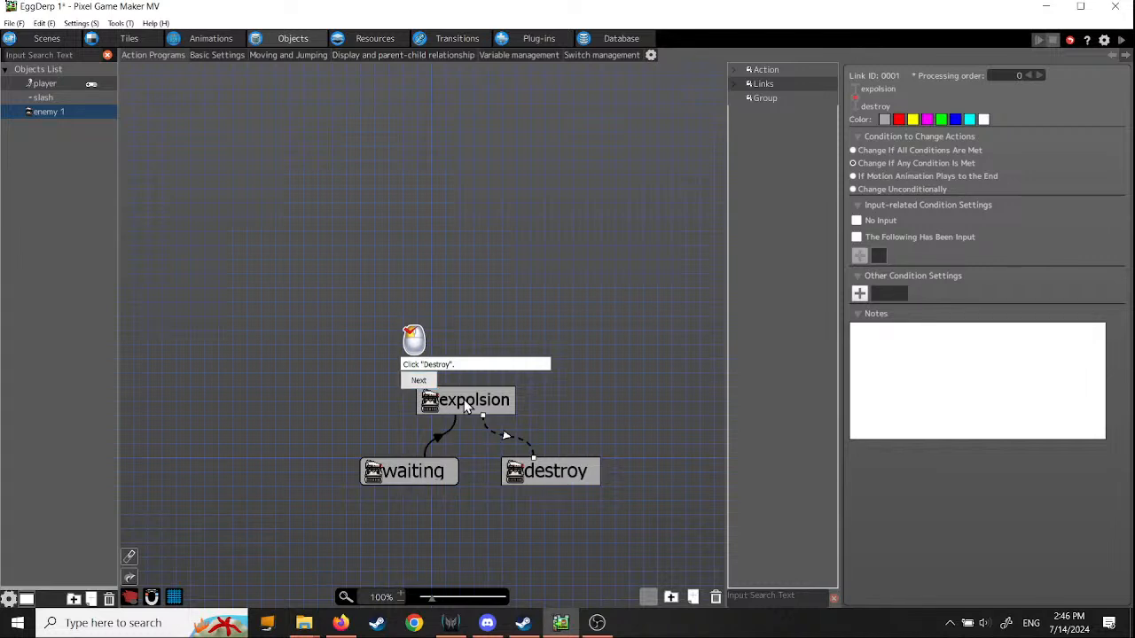
Step: Move waiting and destroy slightly closer below expolsion so they sit level with each other, and continue the tutorial
drag(426, 473, 398, 459)
click(544, 472)
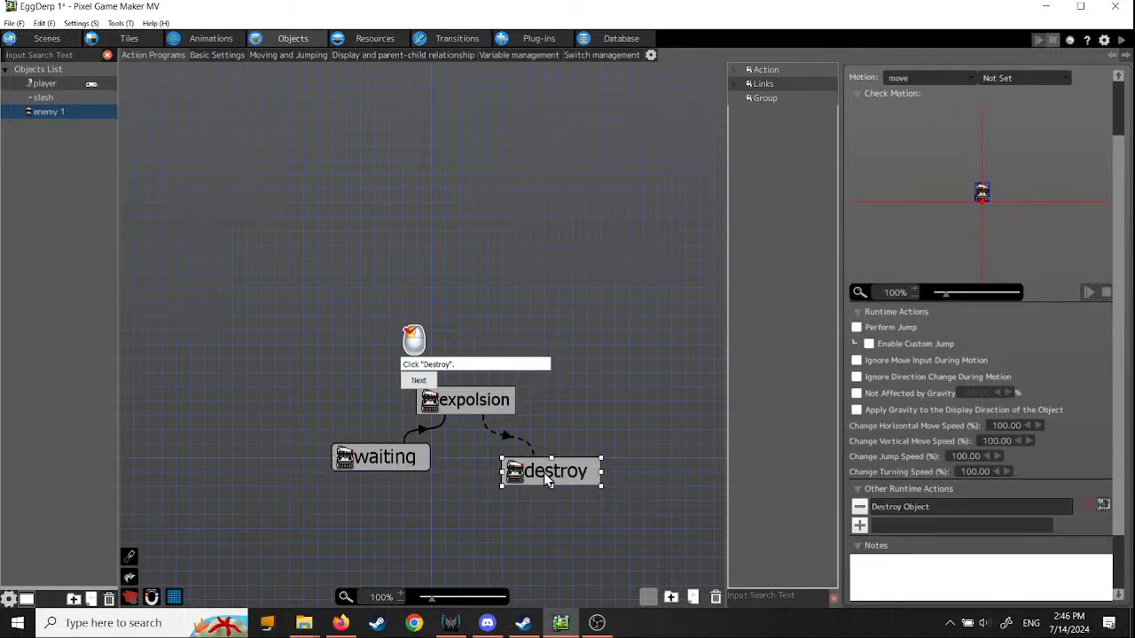
drag(544, 472, 544, 459)
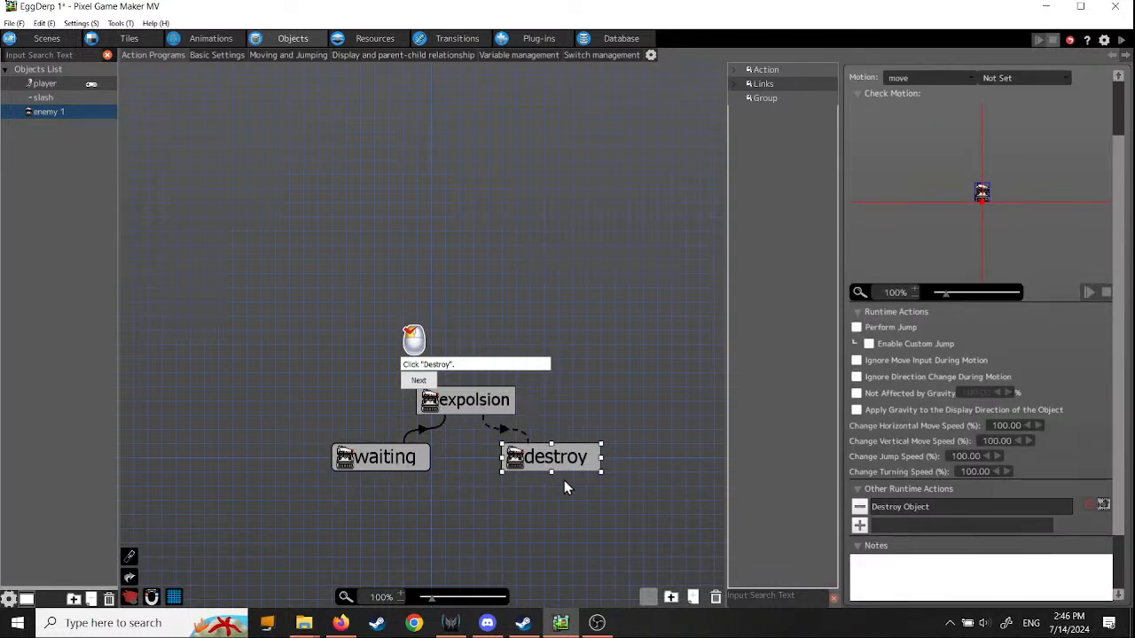
click(420, 380)
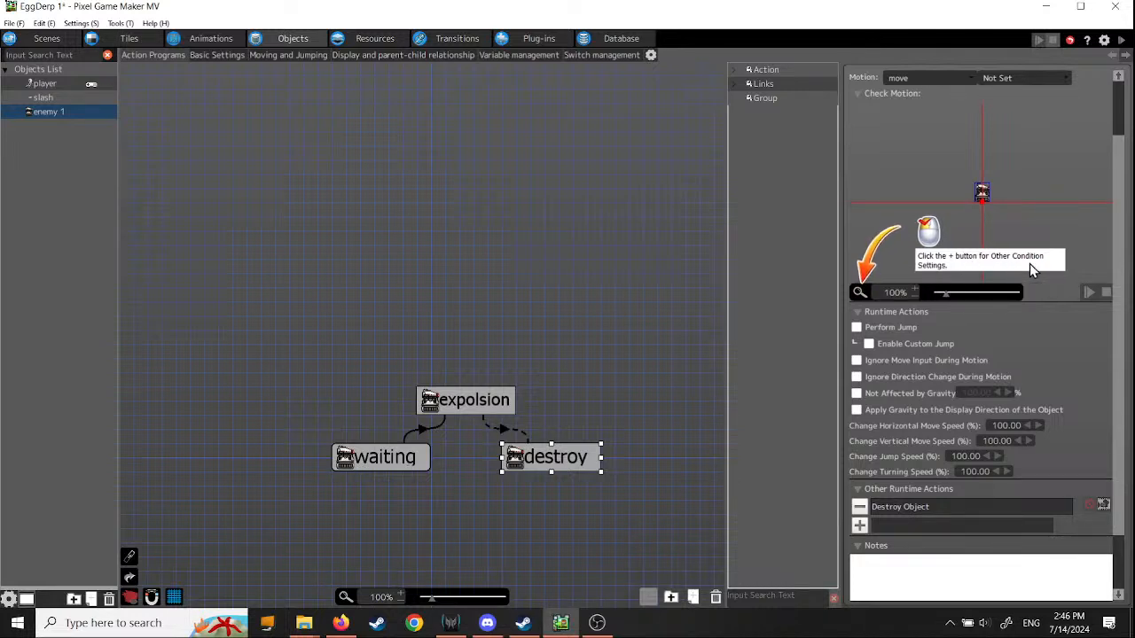
Step: Look through the destroy action's properties and the action and link lists for the Other Condition Settings
scroll(1017, 358, down, 1)
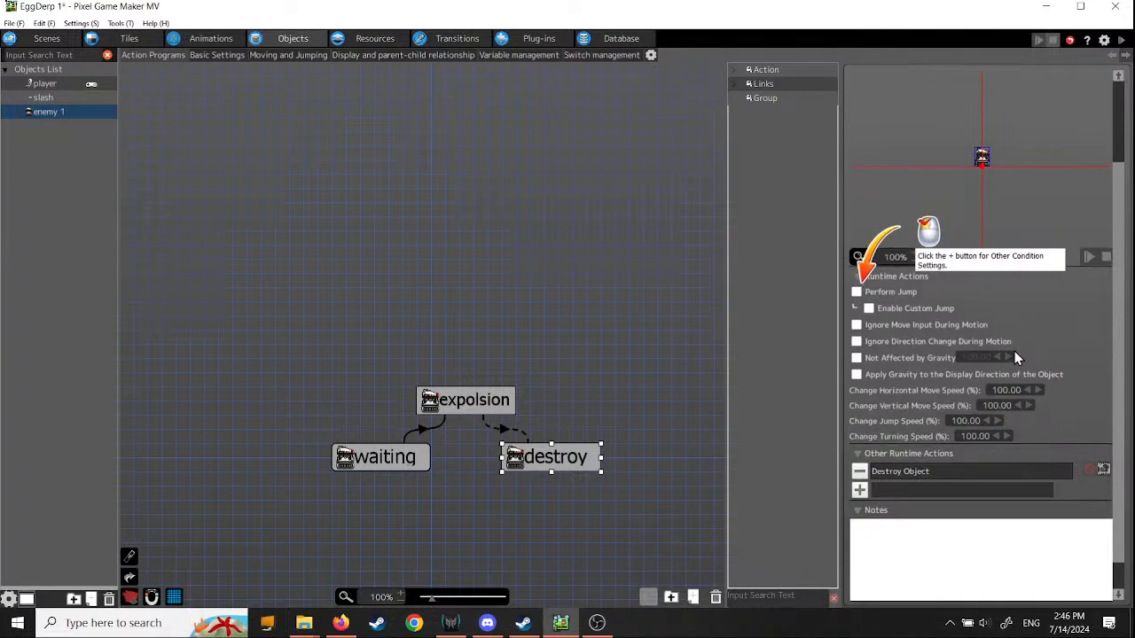
scroll(938, 439, up, 5)
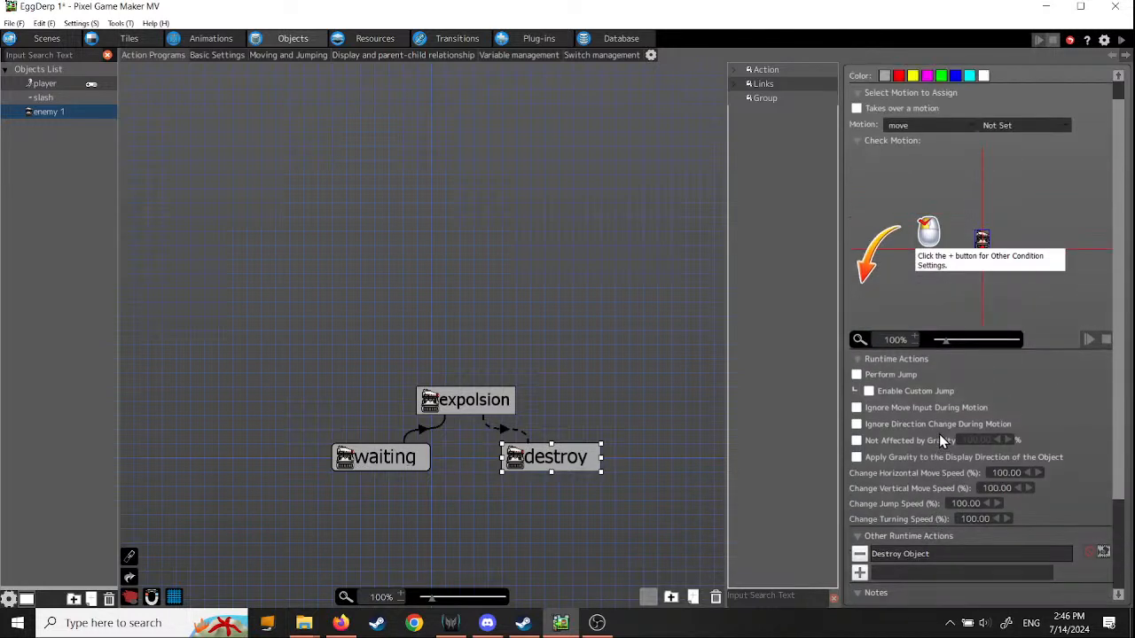
scroll(949, 418, down, 1)
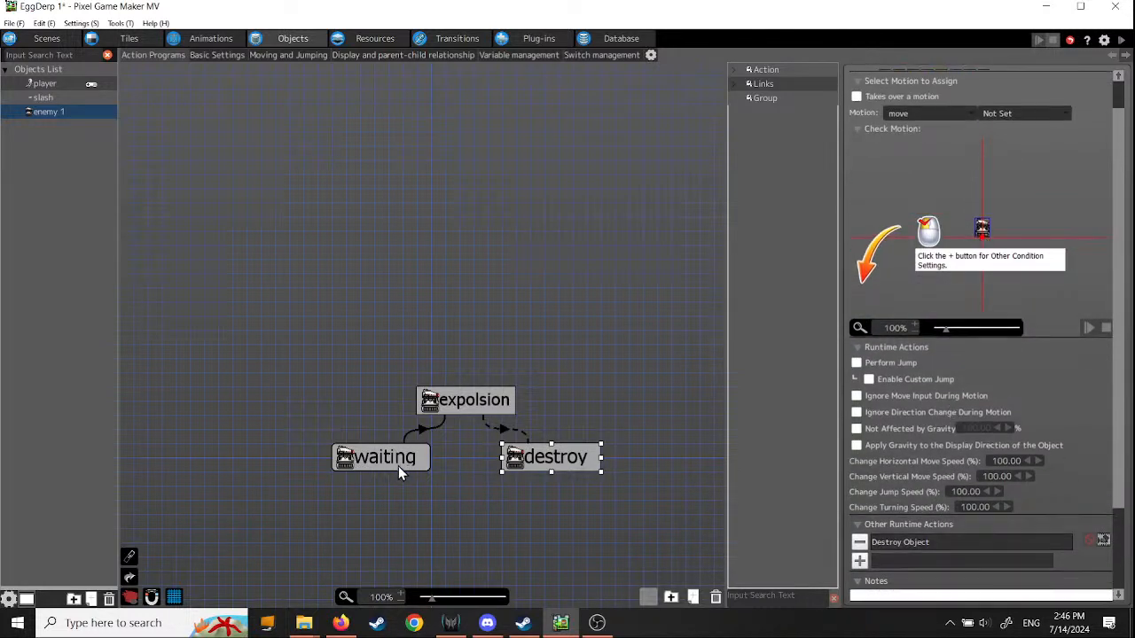
click(503, 434)
click(527, 456)
scroll(1010, 437, down, 4)
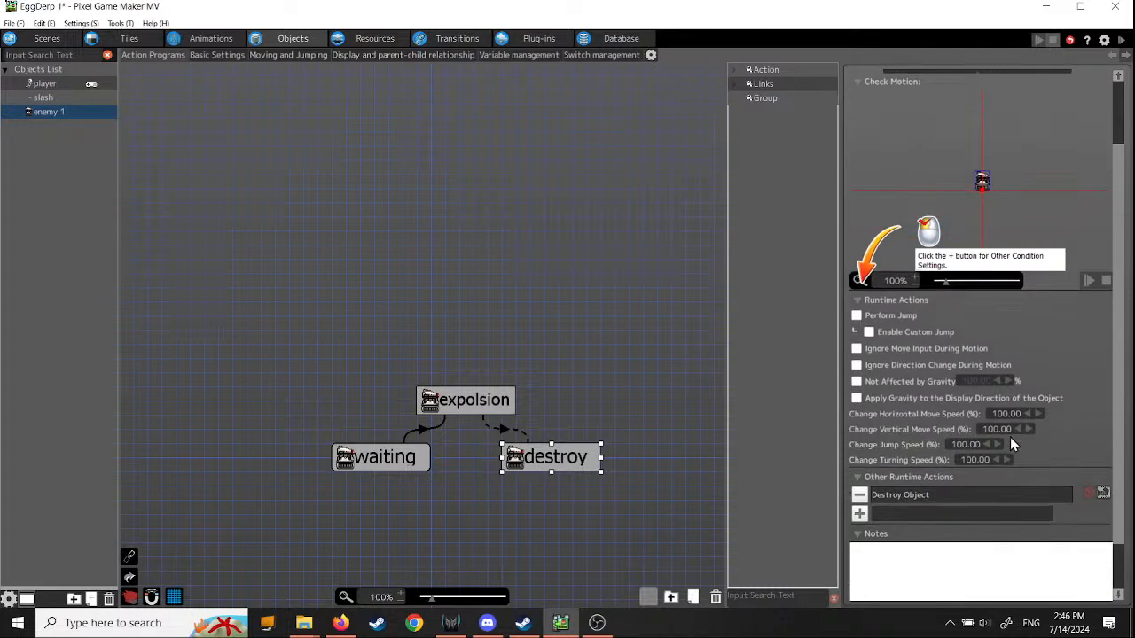
scroll(961, 516, down, 3)
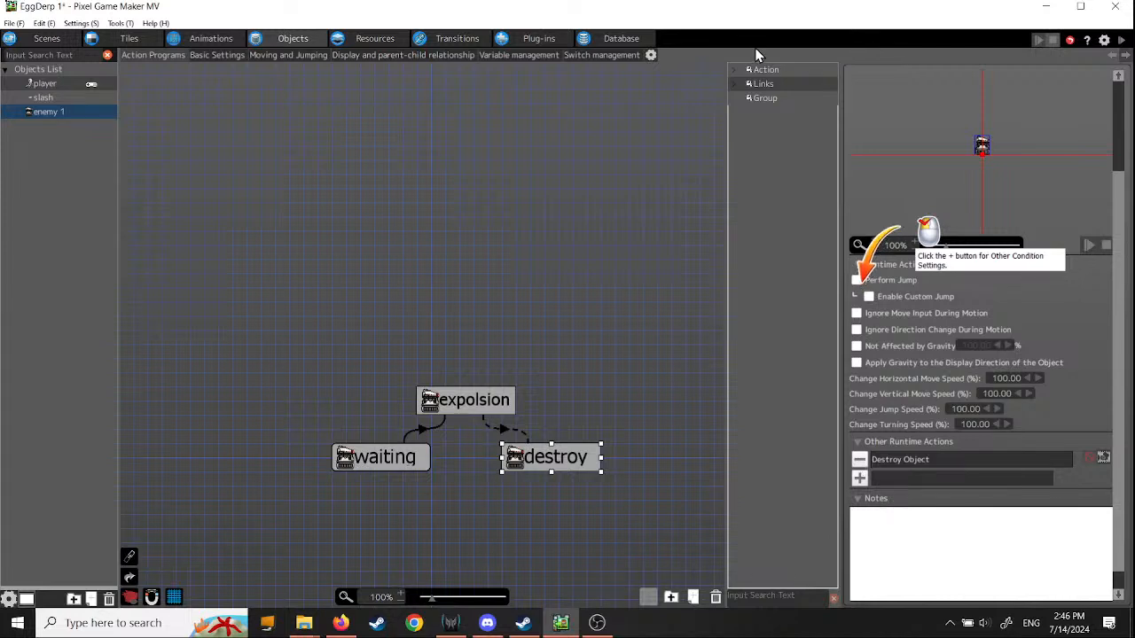
click(734, 83)
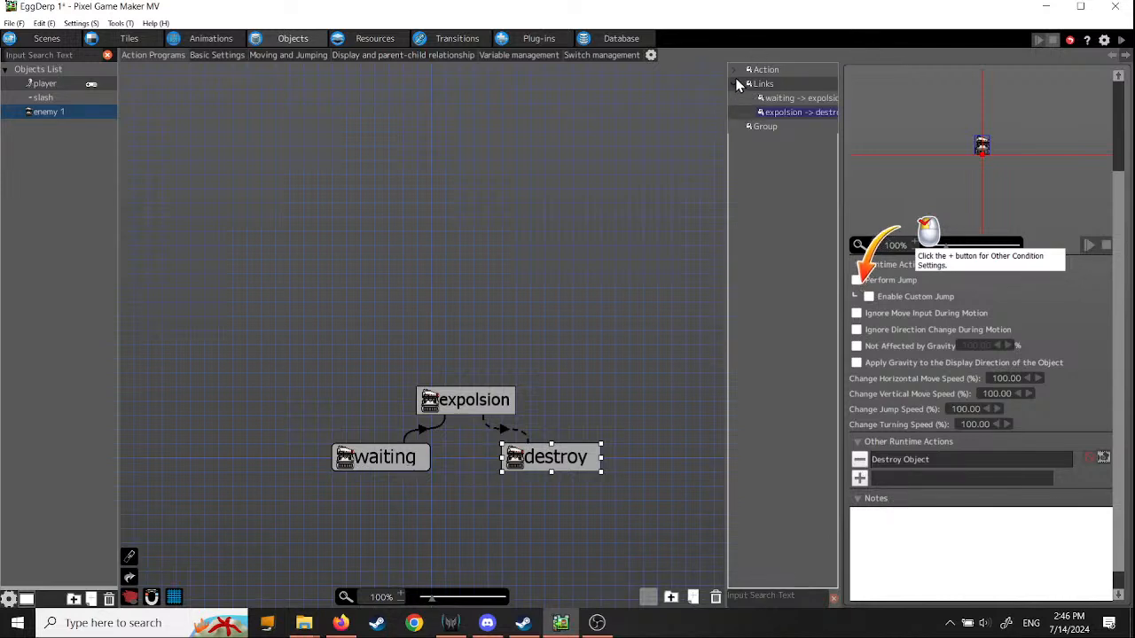
click(732, 69)
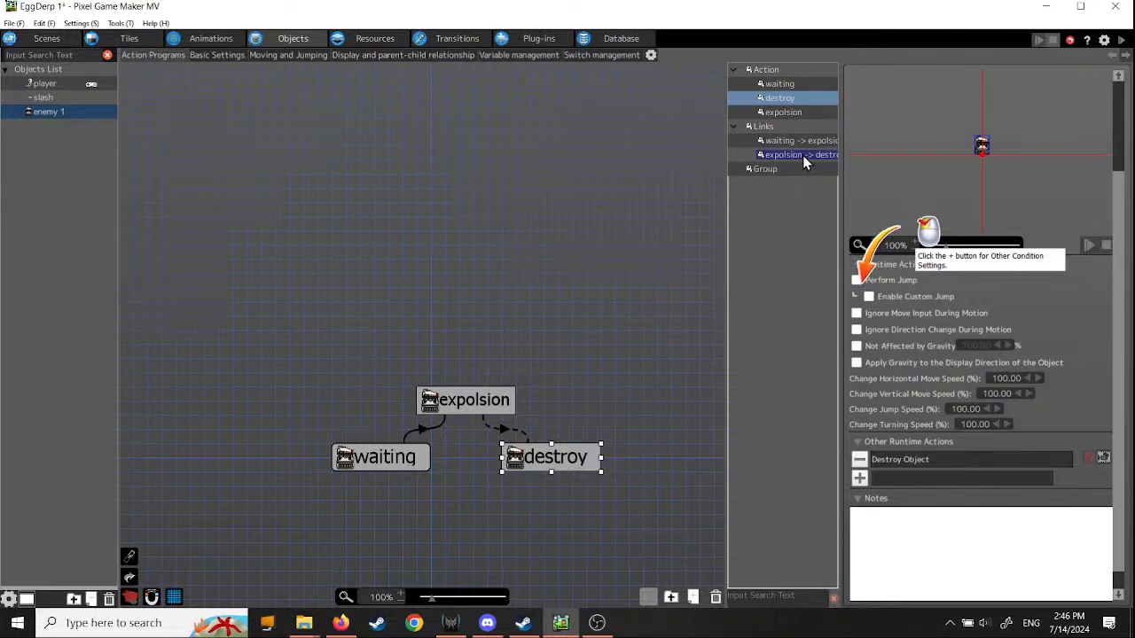
Step: Enable the After Certain Time Passes condition for the link from expolsion to destroy
click(504, 433)
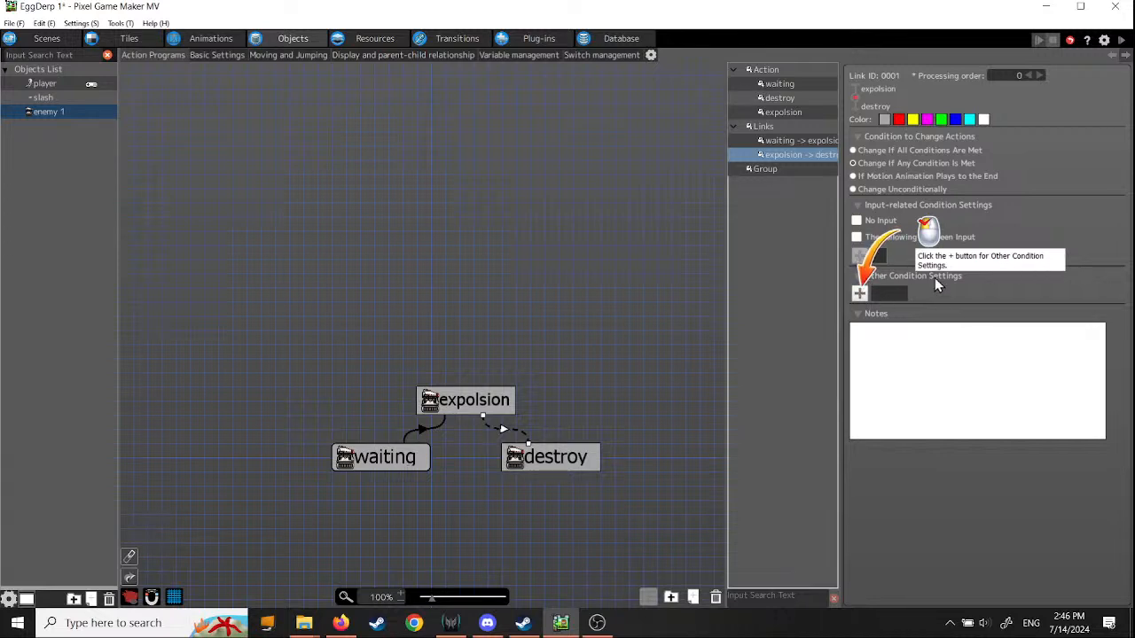
click(859, 295)
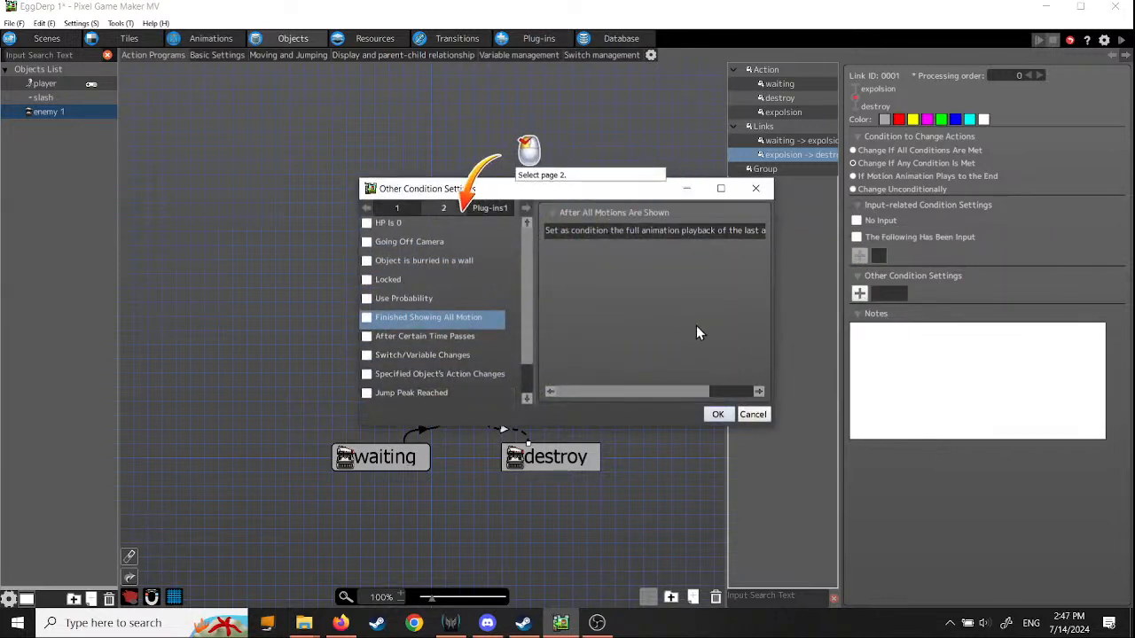
click(444, 207)
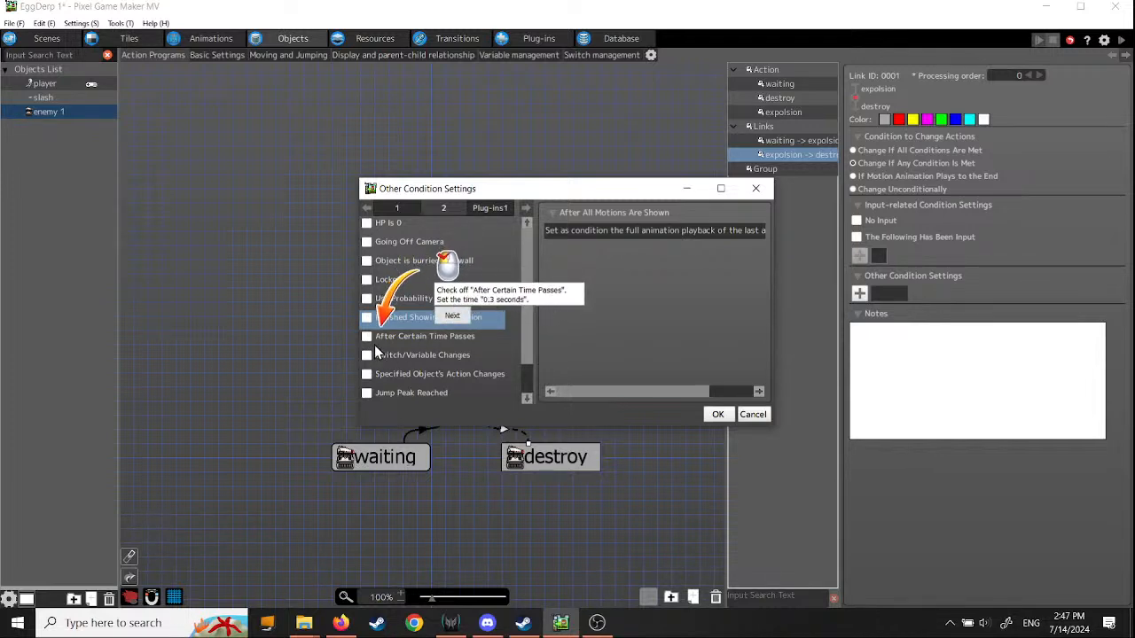
click(472, 336)
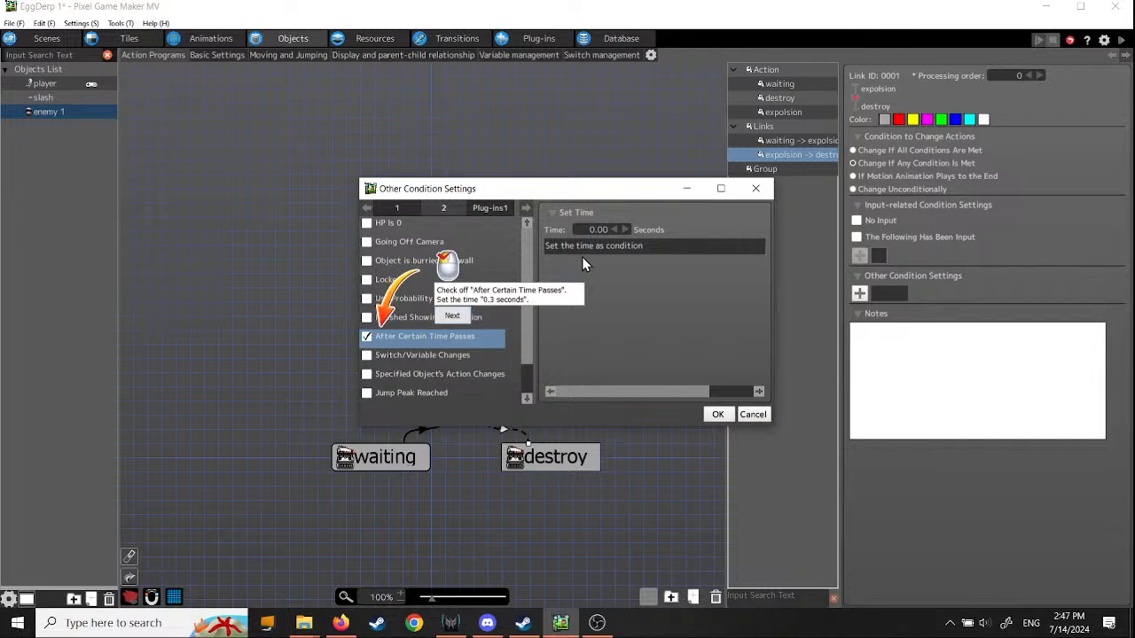
Step: Set the condition's time to 0.30 seconds, advance the tutorial and confirm the condition settings
click(613, 230)
drag(602, 230, 597, 230)
text(3)
drag(526, 327, 544, 346)
click(468, 319)
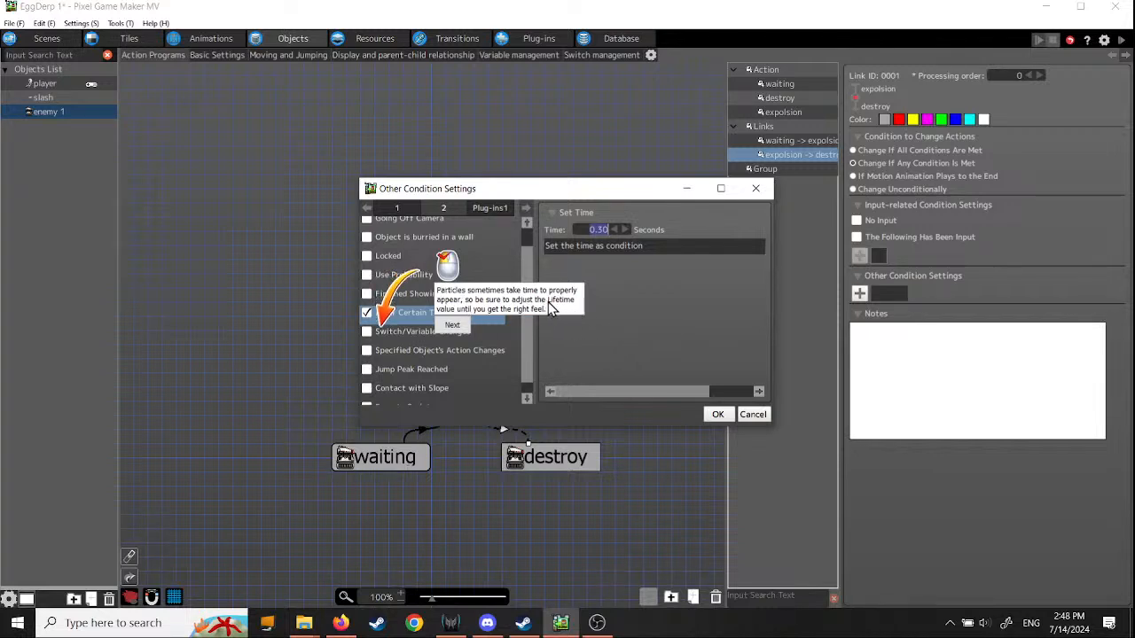
click(453, 324)
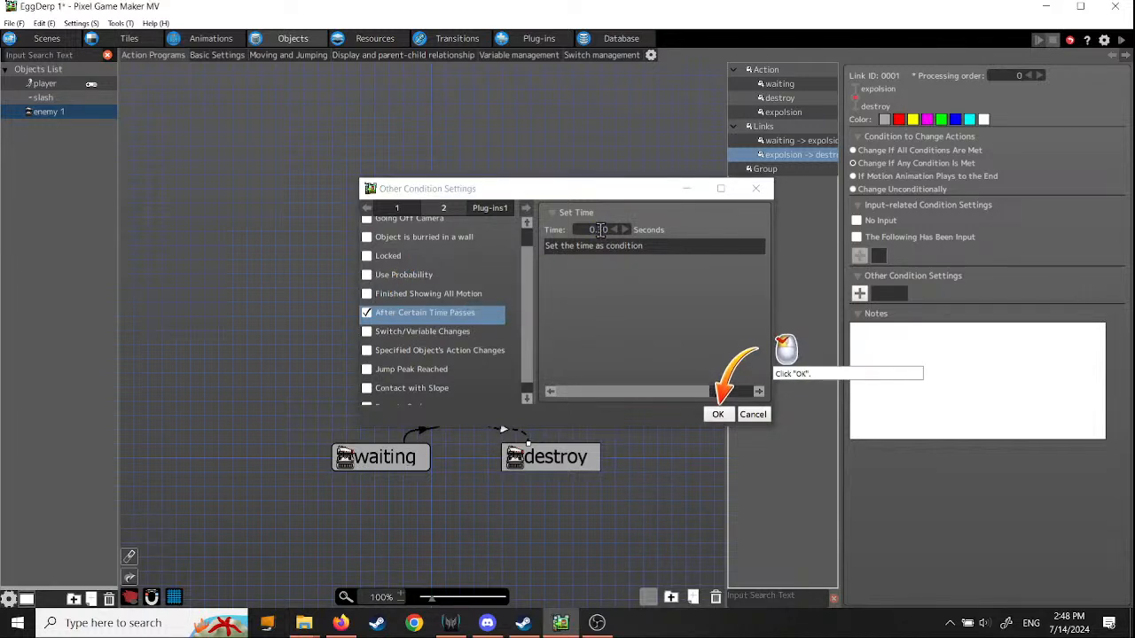
click(715, 413)
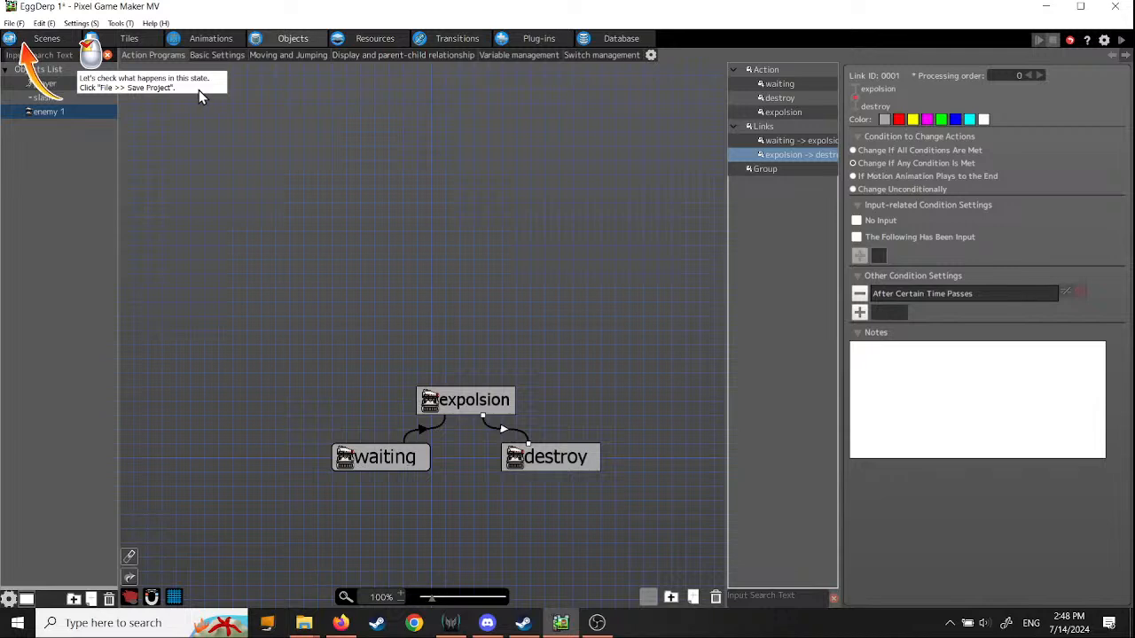
Step: Save the project and start a test play of the game
click(18, 24)
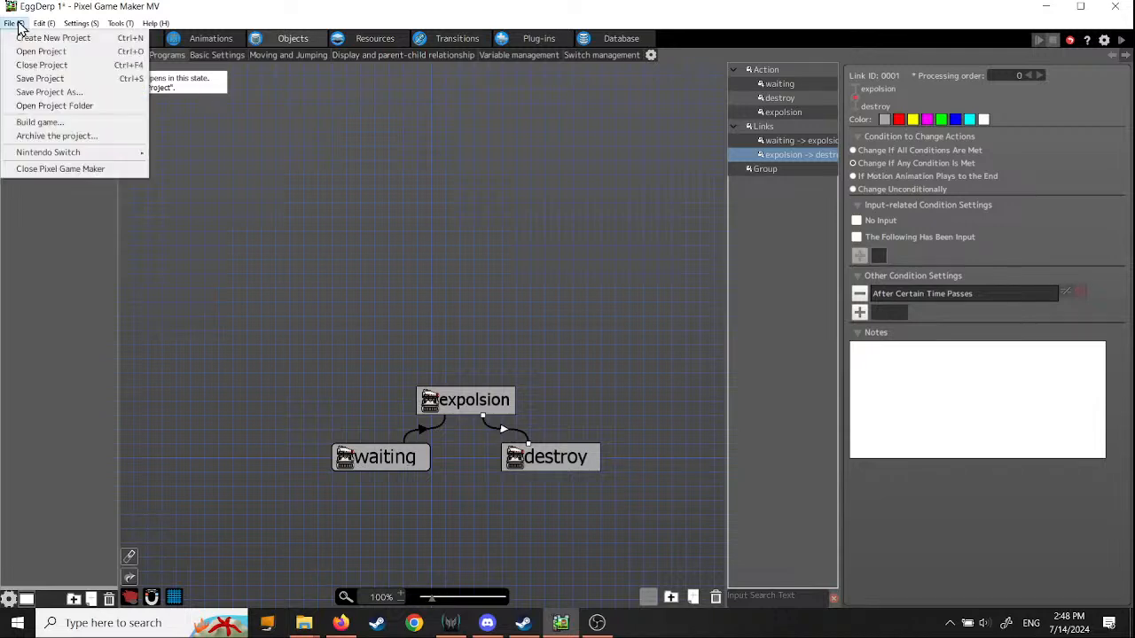
click(40, 79)
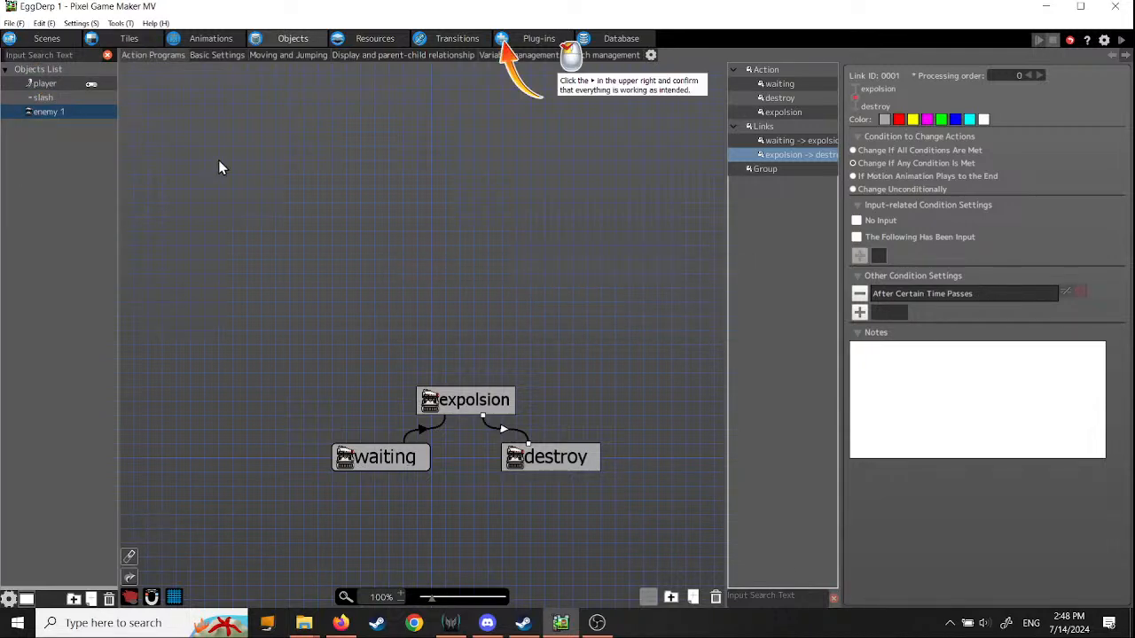
click(1121, 41)
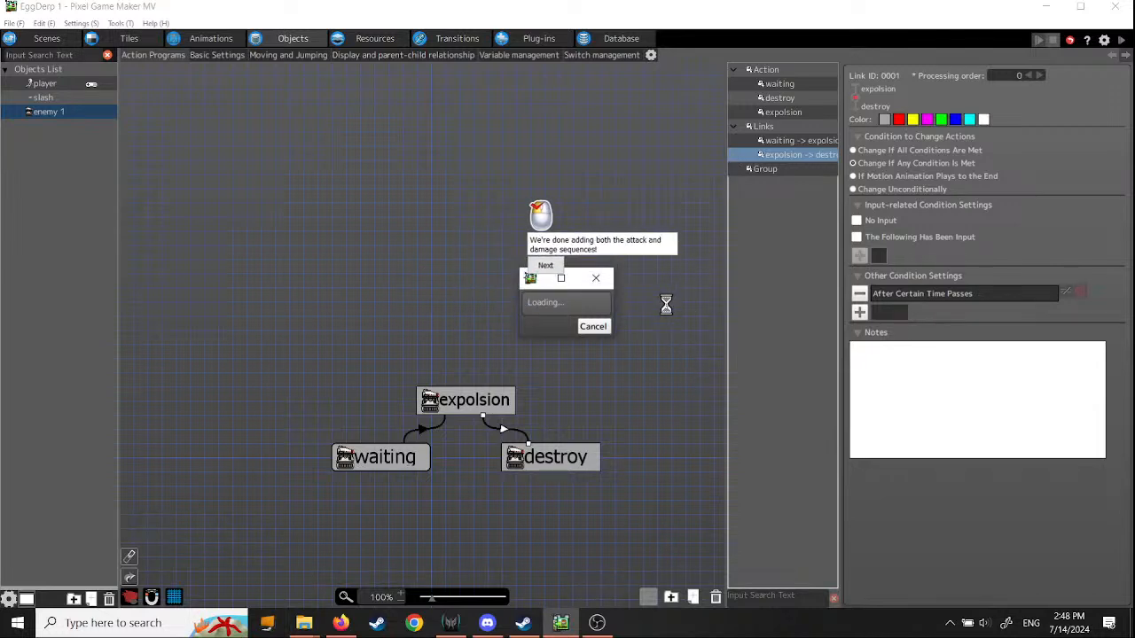
click(590, 83)
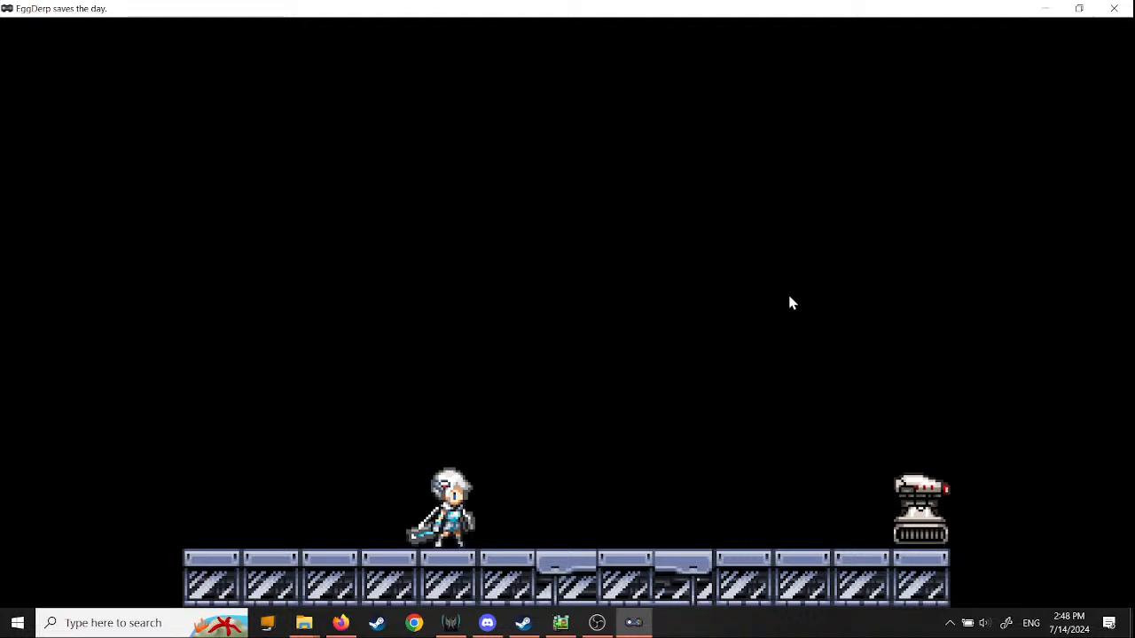
Step: Move the player toward the enemy and attack it to test the slash and explosion
key(Right)
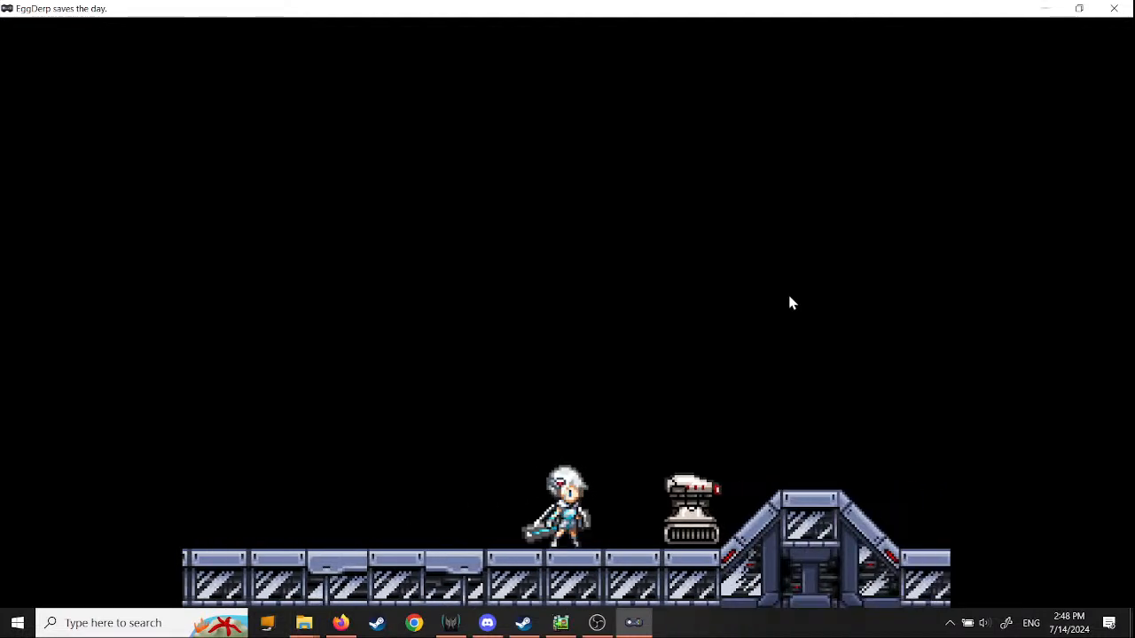
key(Left)
key(Right)
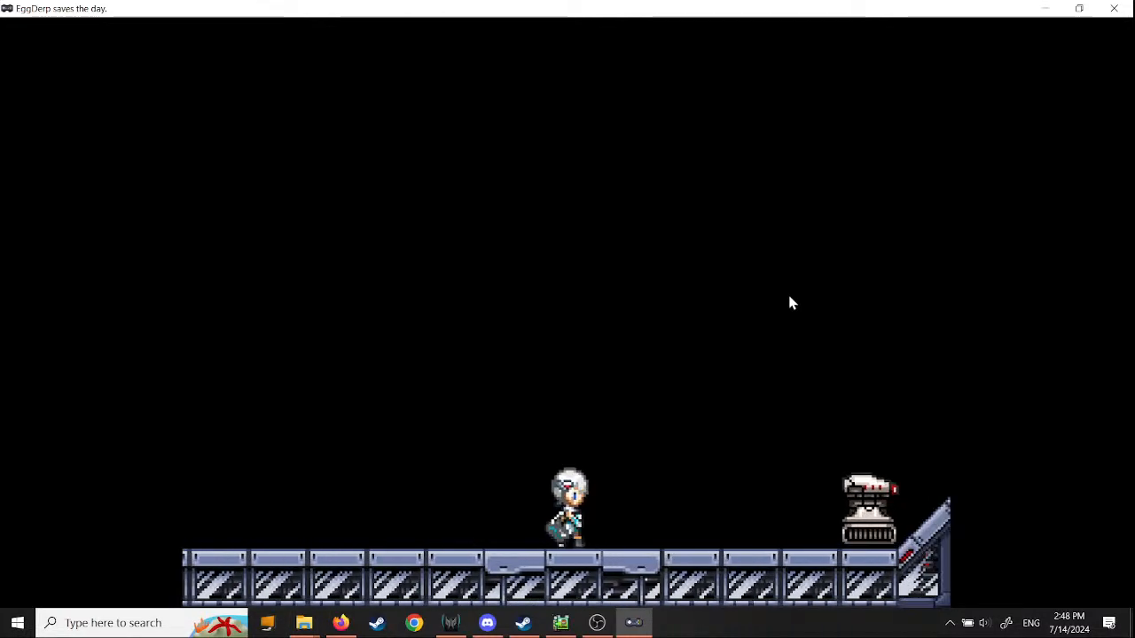
key(Right)
key(space)
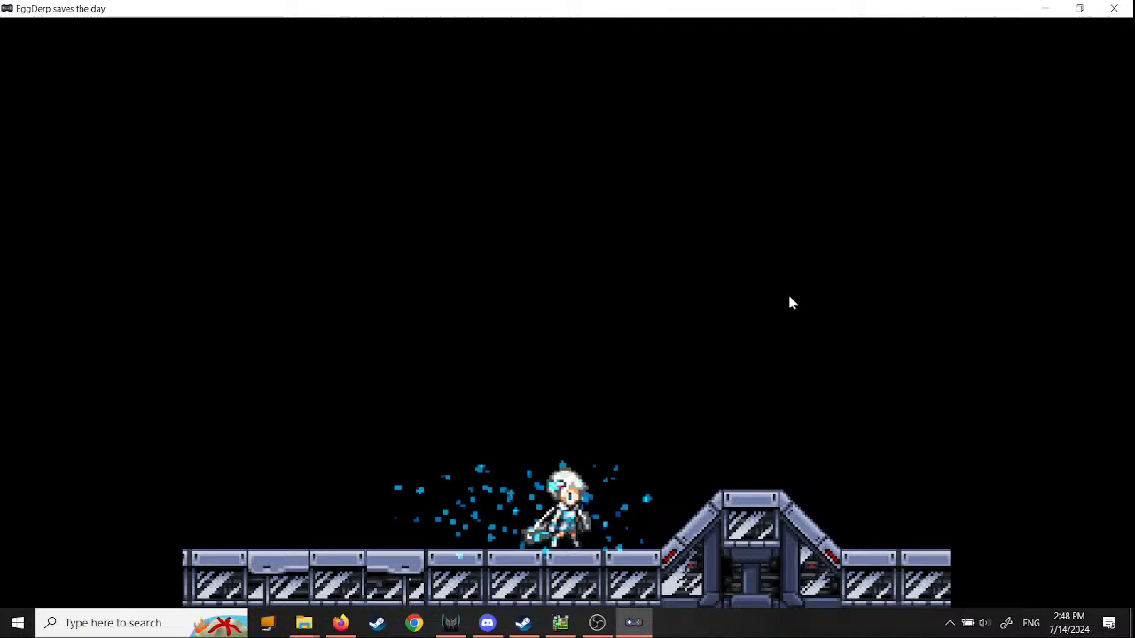
Step: Run the player back and forth across the stage and over the raised platform to test its movement and actions
key(Left)
key(Right)
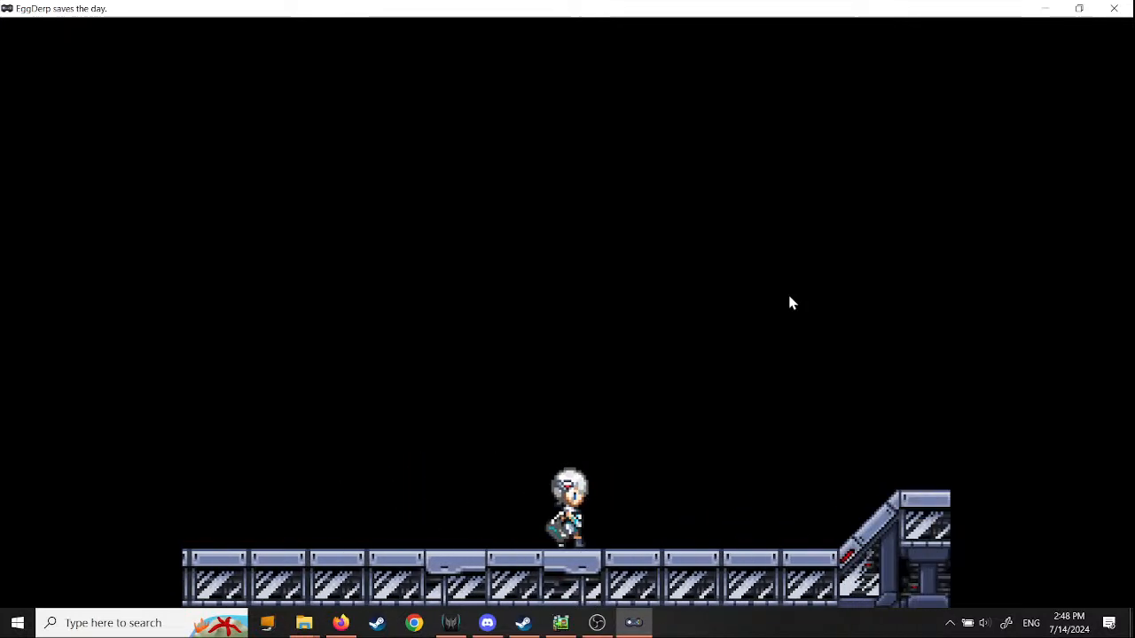
key(space)
key(Right)
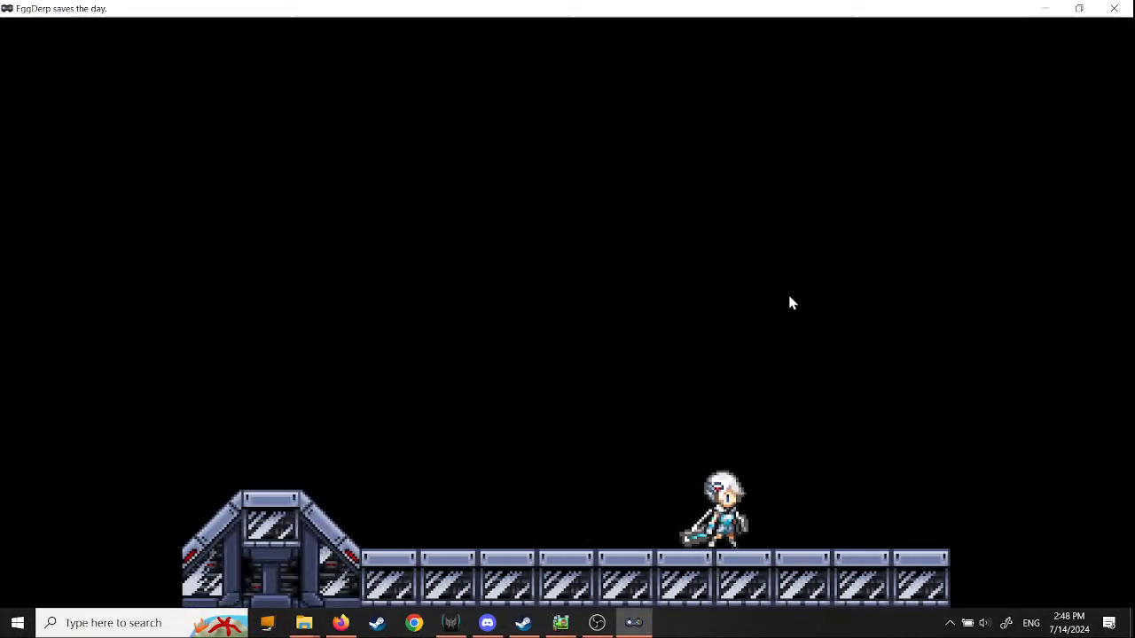
key(Left)
key(space)
key(Left)
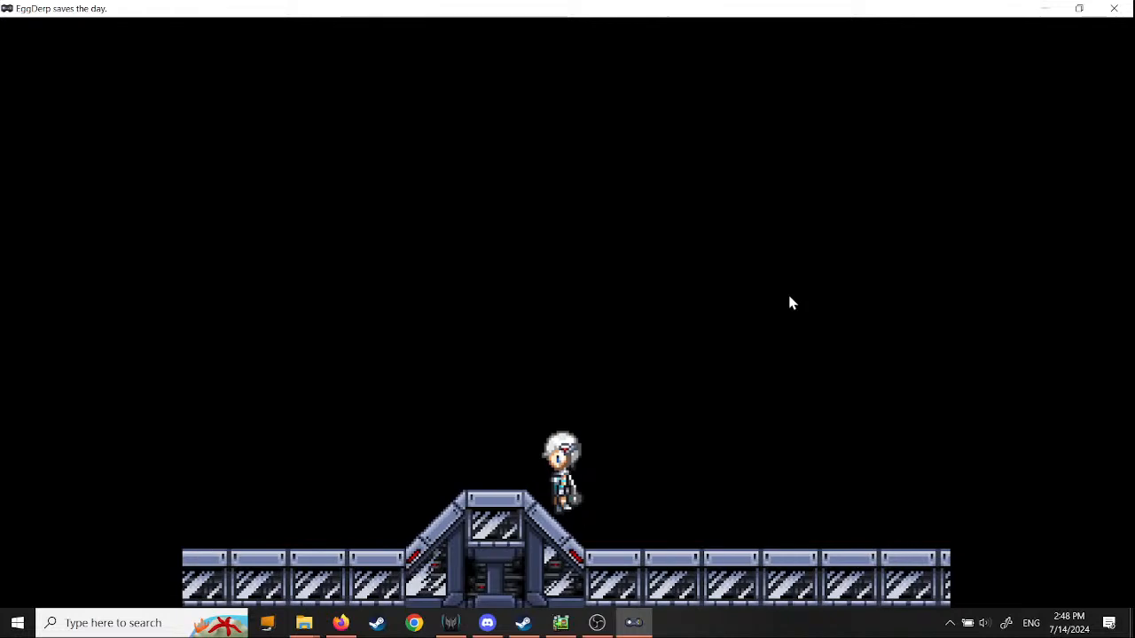
key(space)
key(Left)
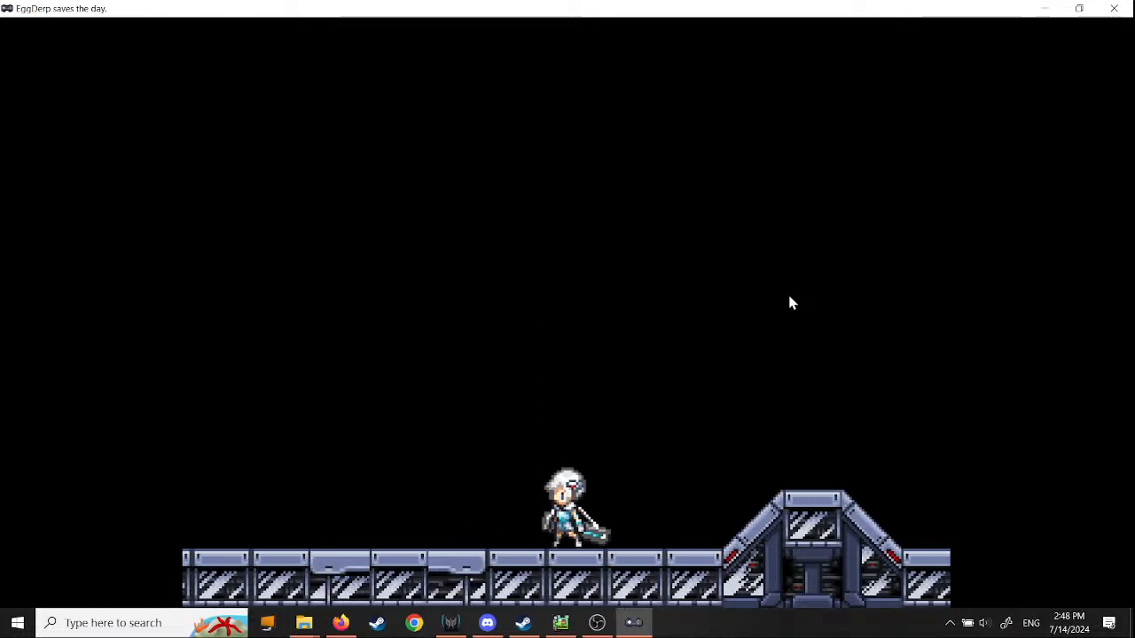
key(Left)
key(space)
key(space)
key(Right)
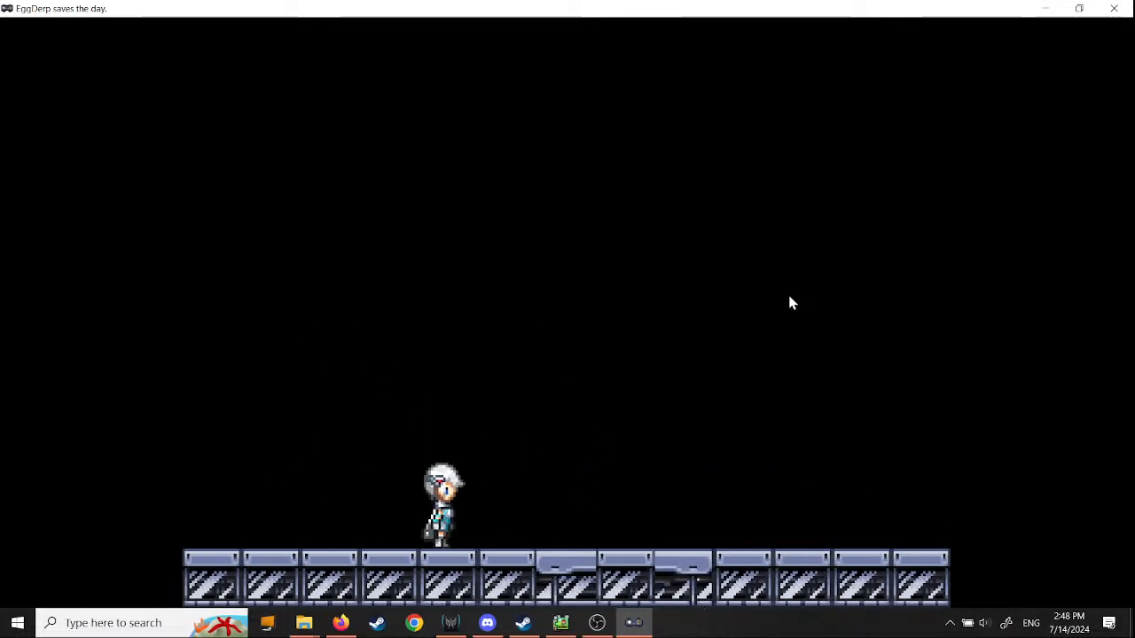
Step: Run and jump the player away from the enemy along the stage, then turn back to test its movement
key(Right)
key(space)
key(space)
key(space)
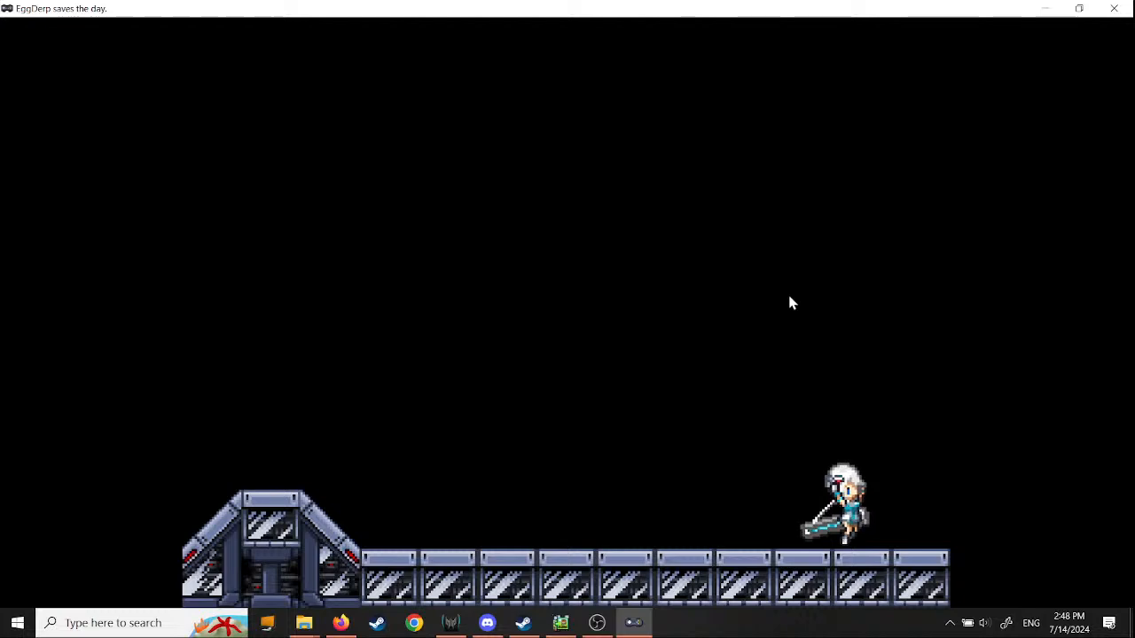
key(Right)
key(space)
key(space)
key(space)
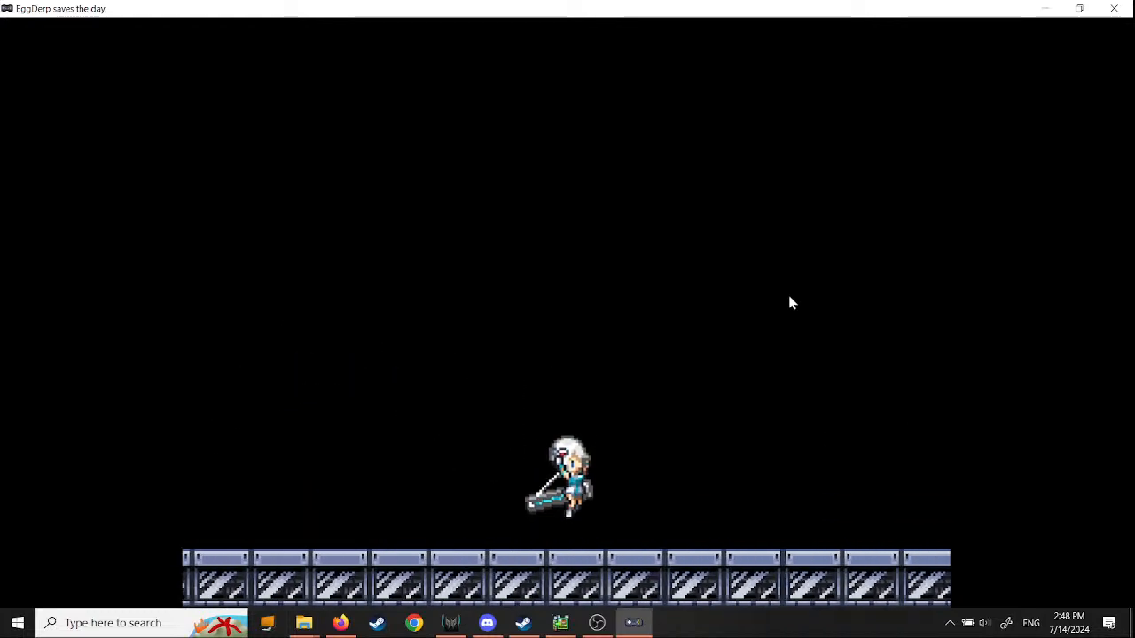
key(Right)
key(Left)
key(space)
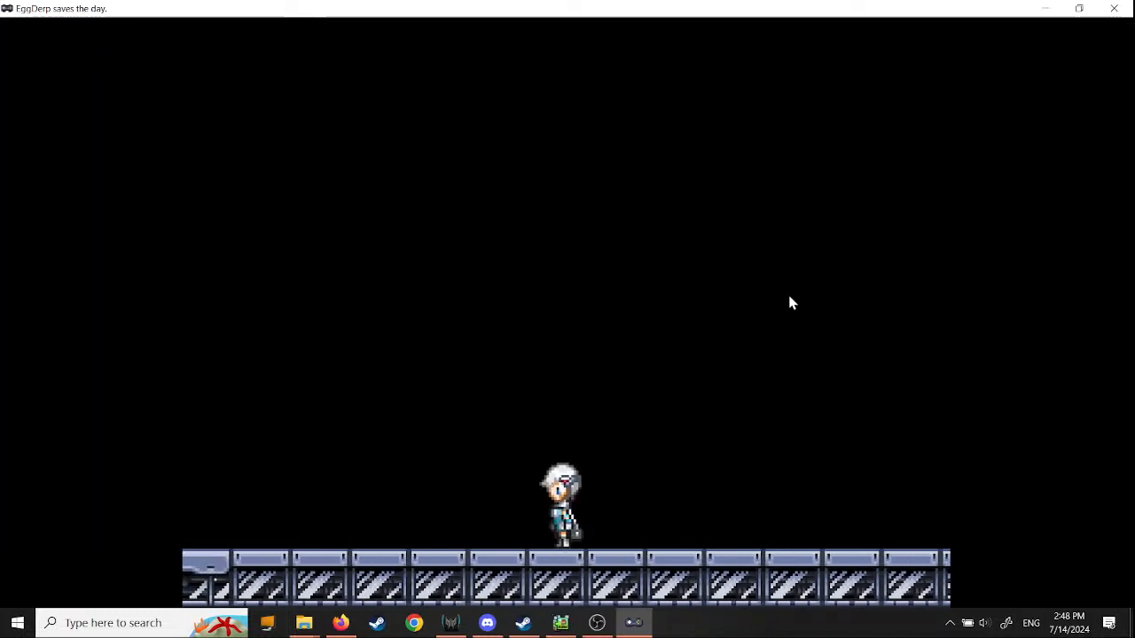
key(Left)
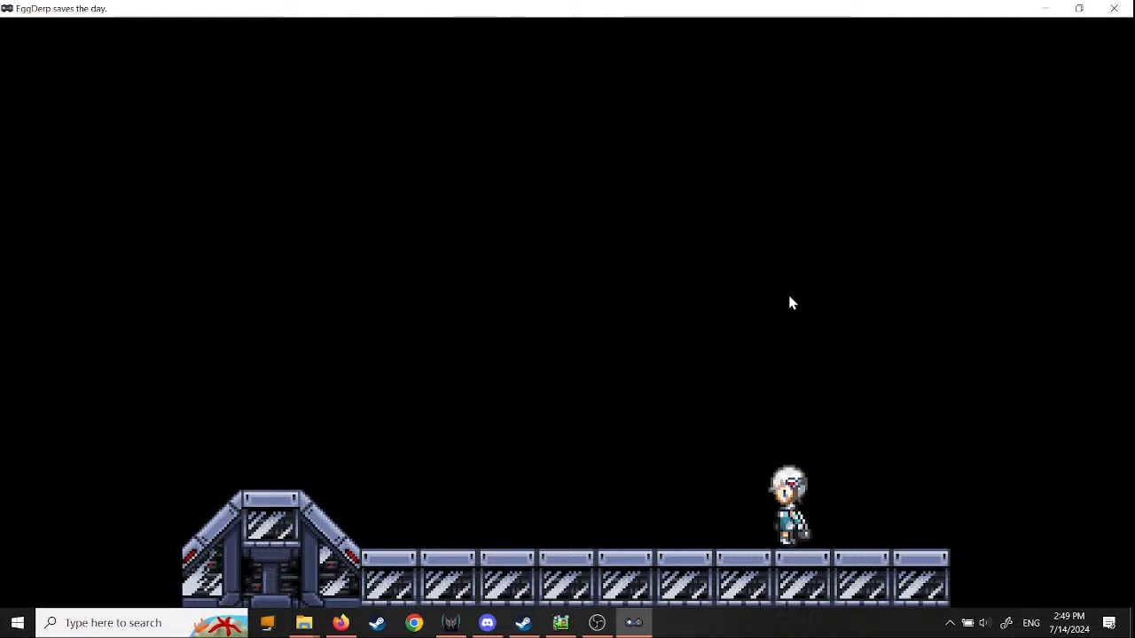
Step: Jump the player over the raised platform and the enemy, face it from the far side and attack it
key(Left)
key(Right)
key(Left)
key(space)
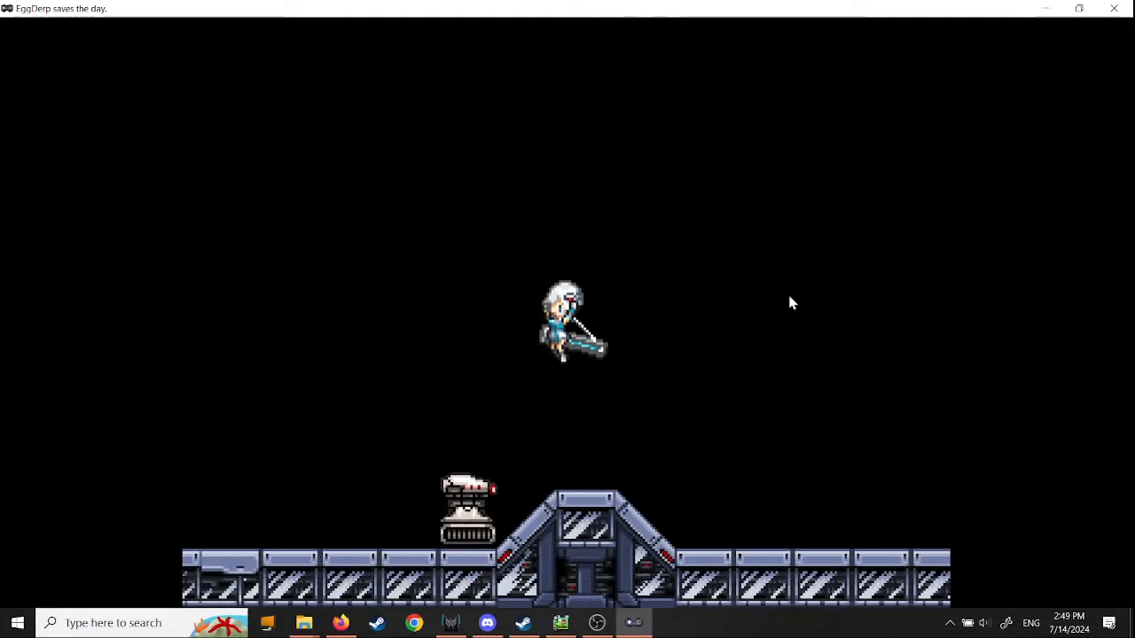
key(Right)
key(Left)
key(Right)
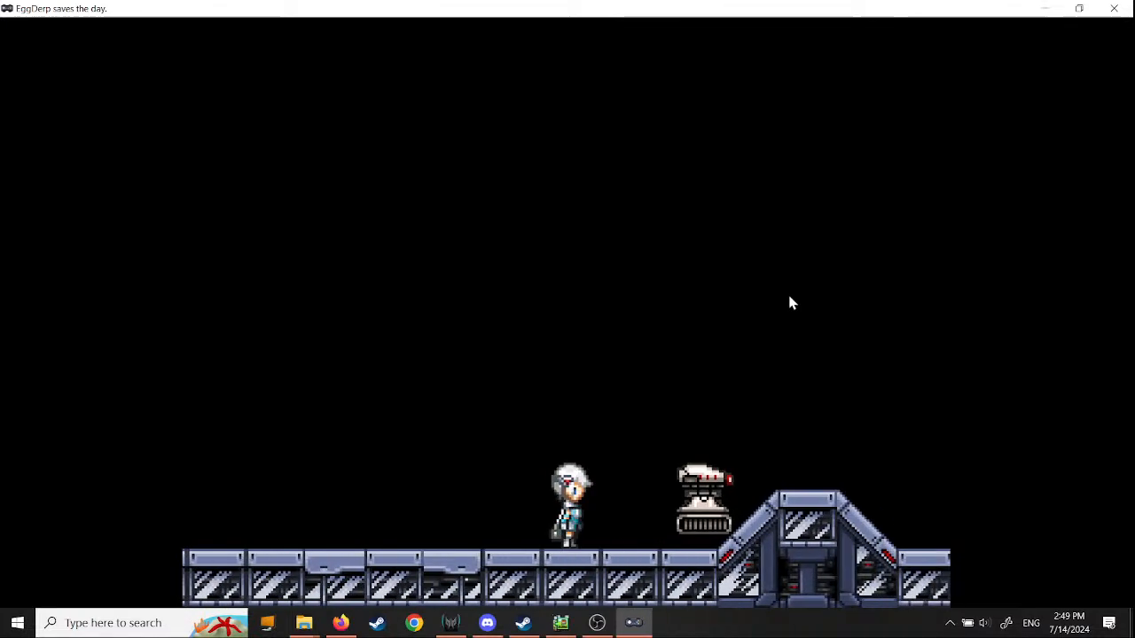
key(x)
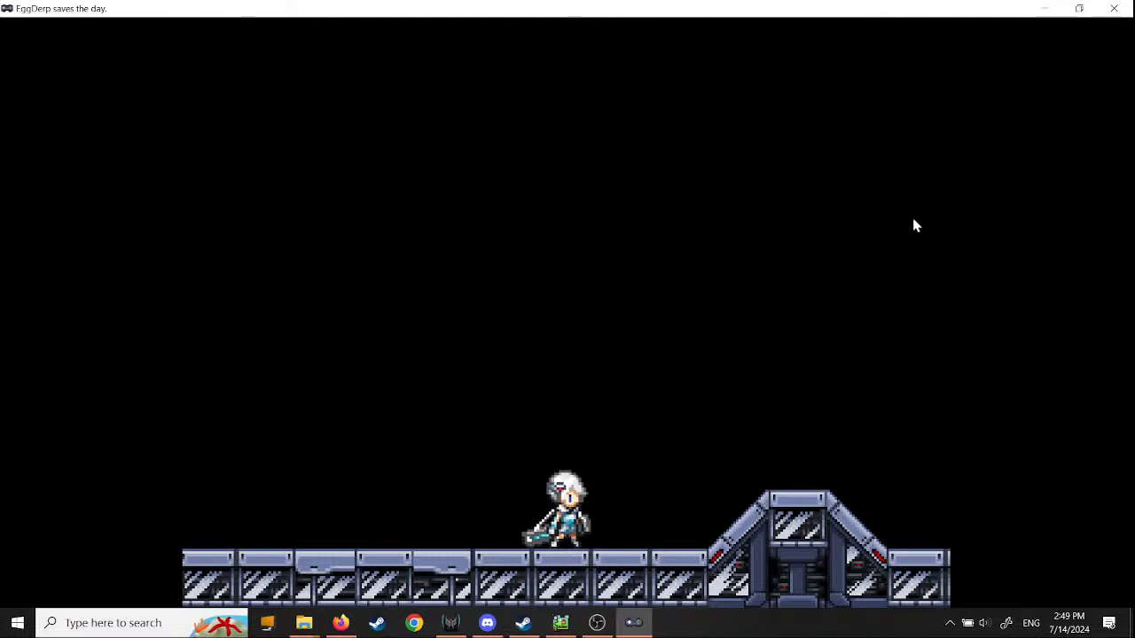
Step: Restore the test play window to its smaller size and end the test play
click(1081, 10)
drag(507, 91, 517, 104)
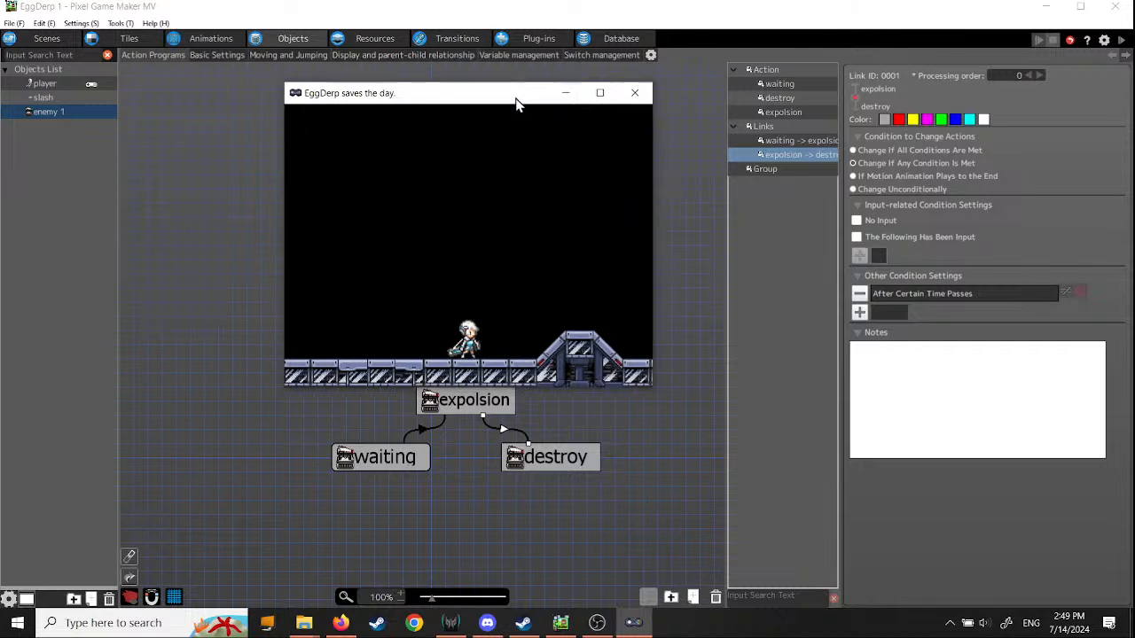
click(635, 93)
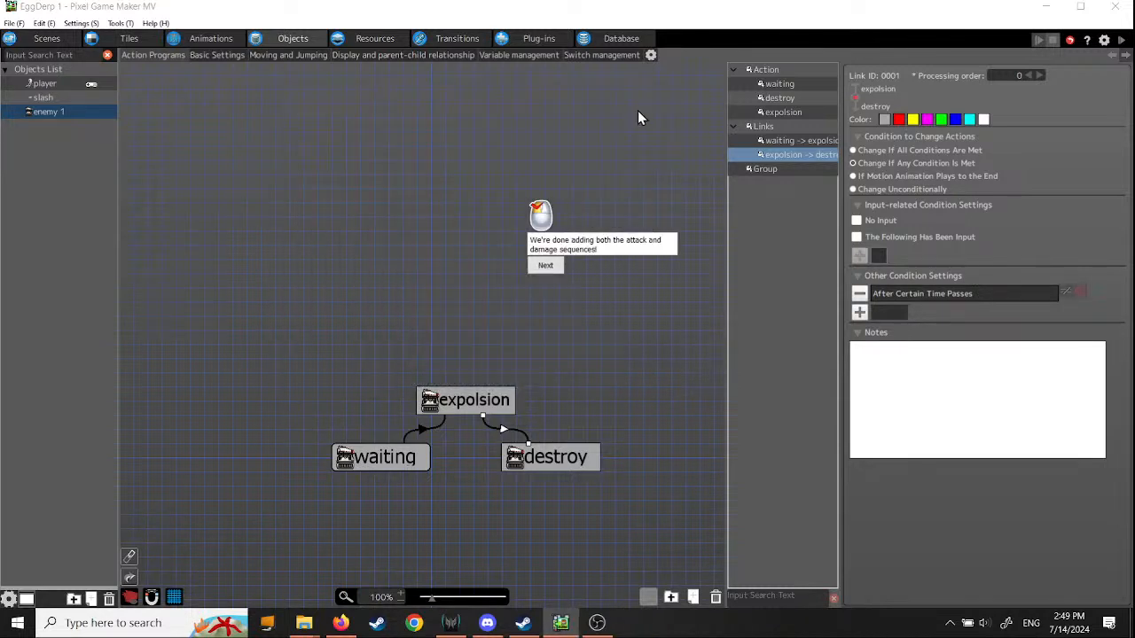
Step: Advance the tutorial to the sound assignment section and select the slash object
click(533, 268)
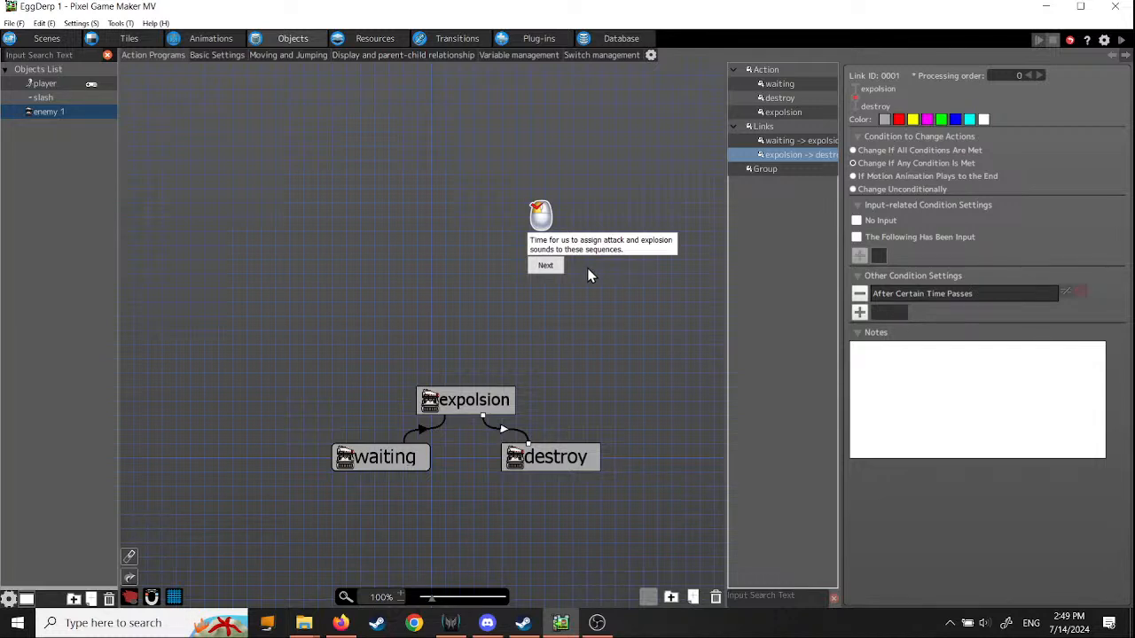
click(545, 265)
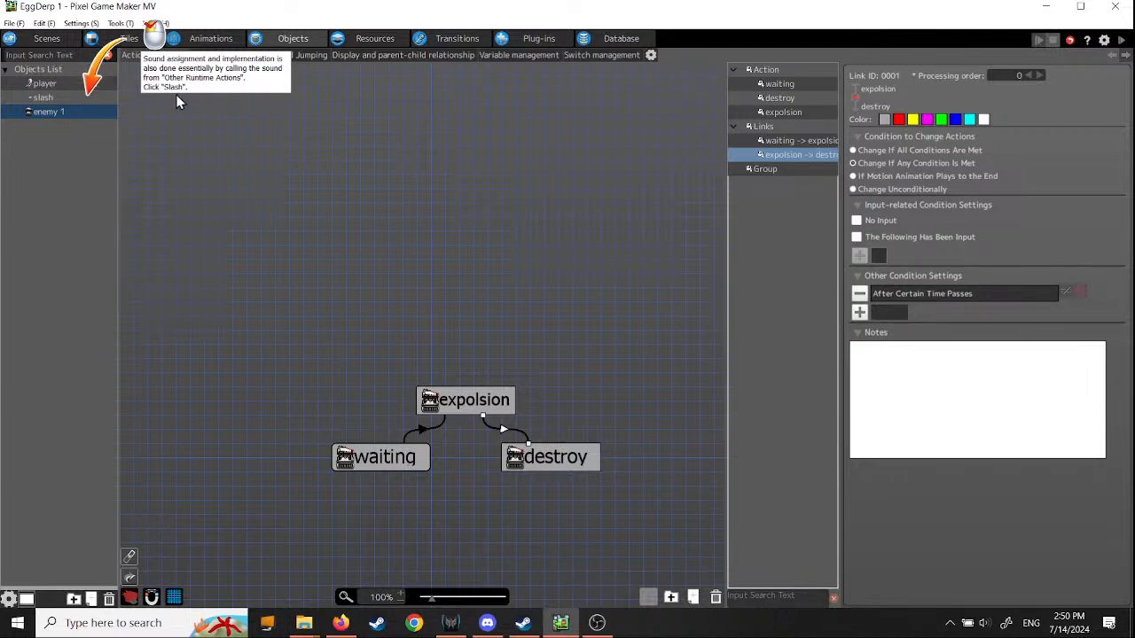
click(71, 98)
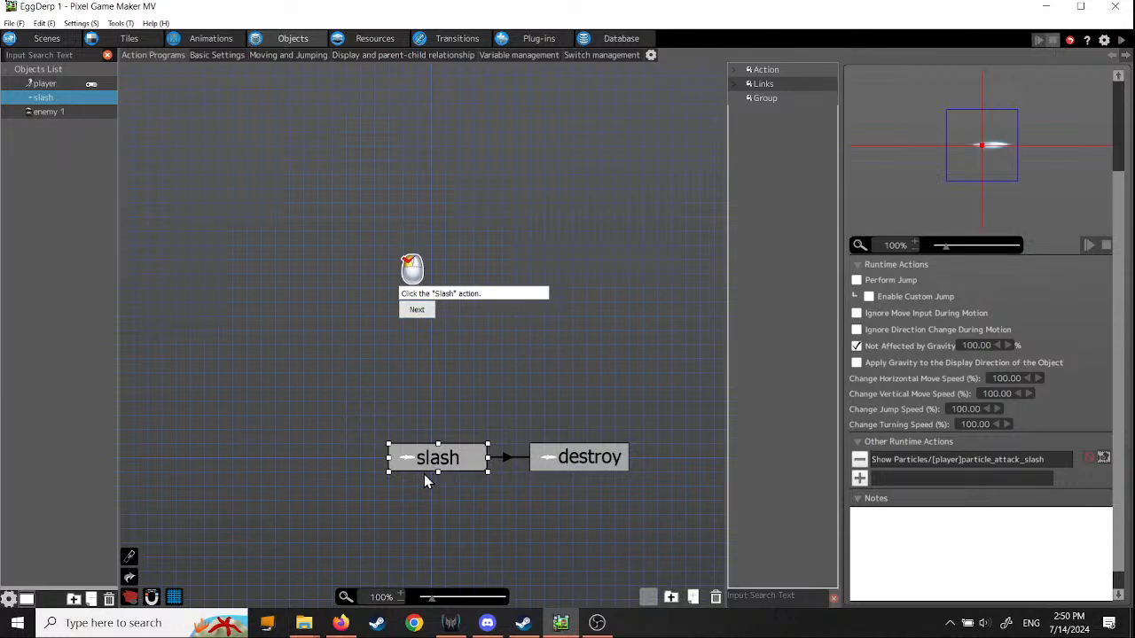
Step: Switch to the File Explorer window showing cliffs and go up to the my_textures folder
click(304, 623)
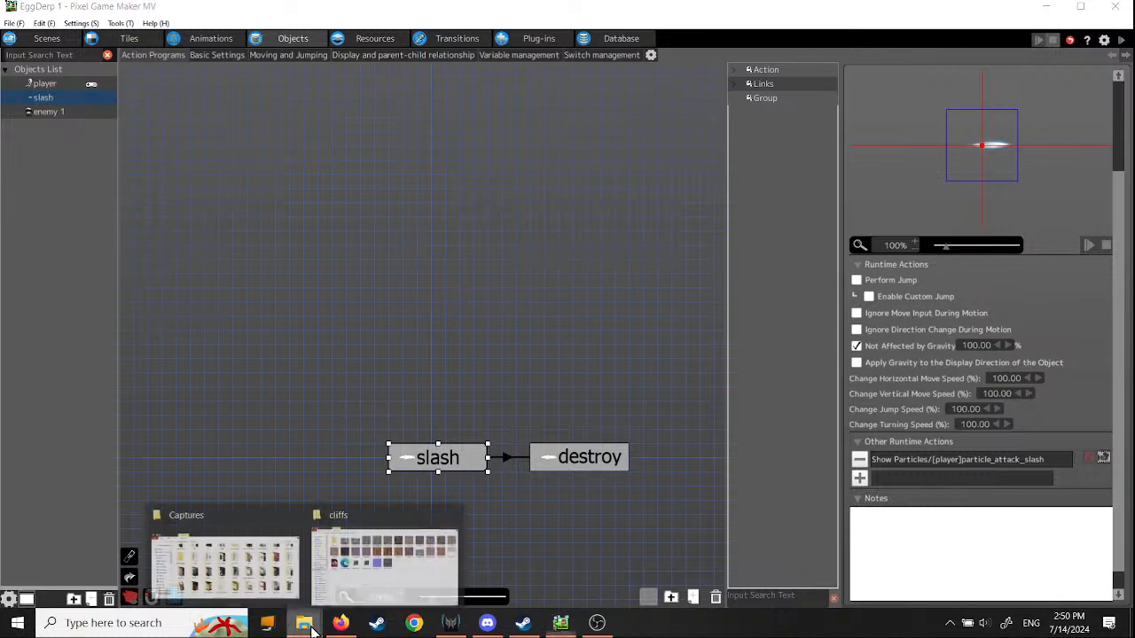
click(403, 565)
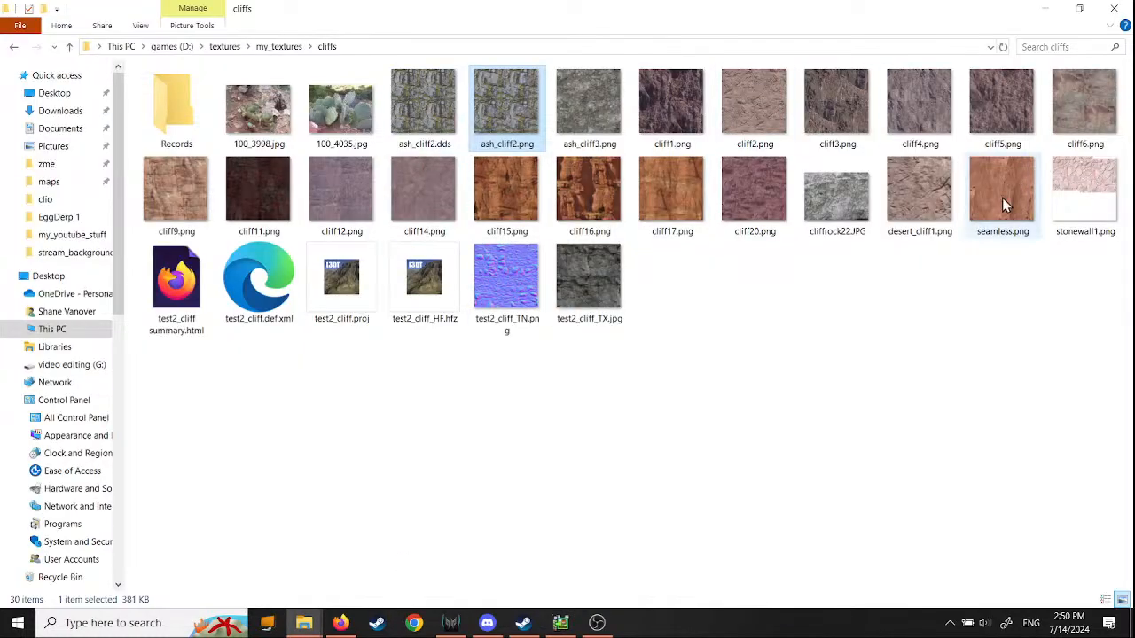
click(273, 47)
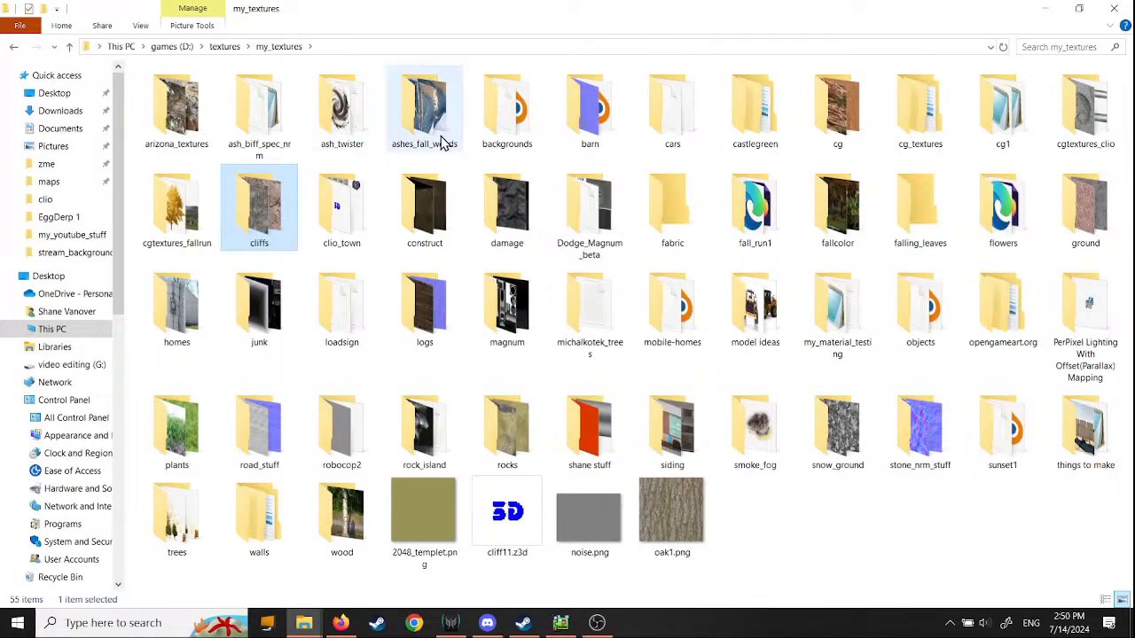
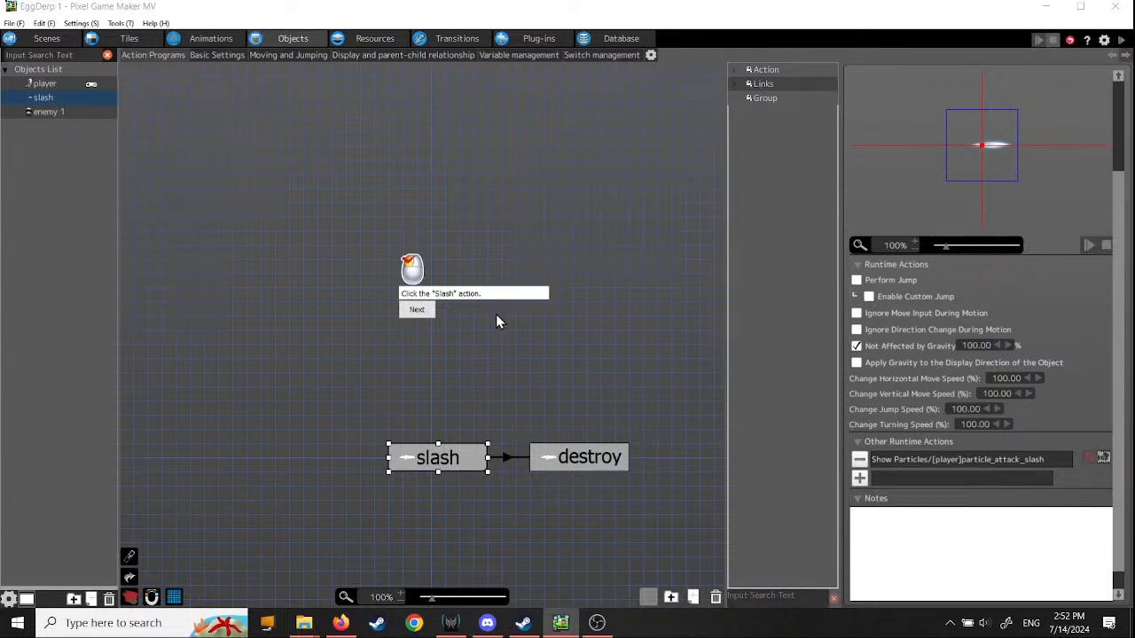
Step: Start a new other runtime action for the slash action and enable Audio Playback in it
click(443, 462)
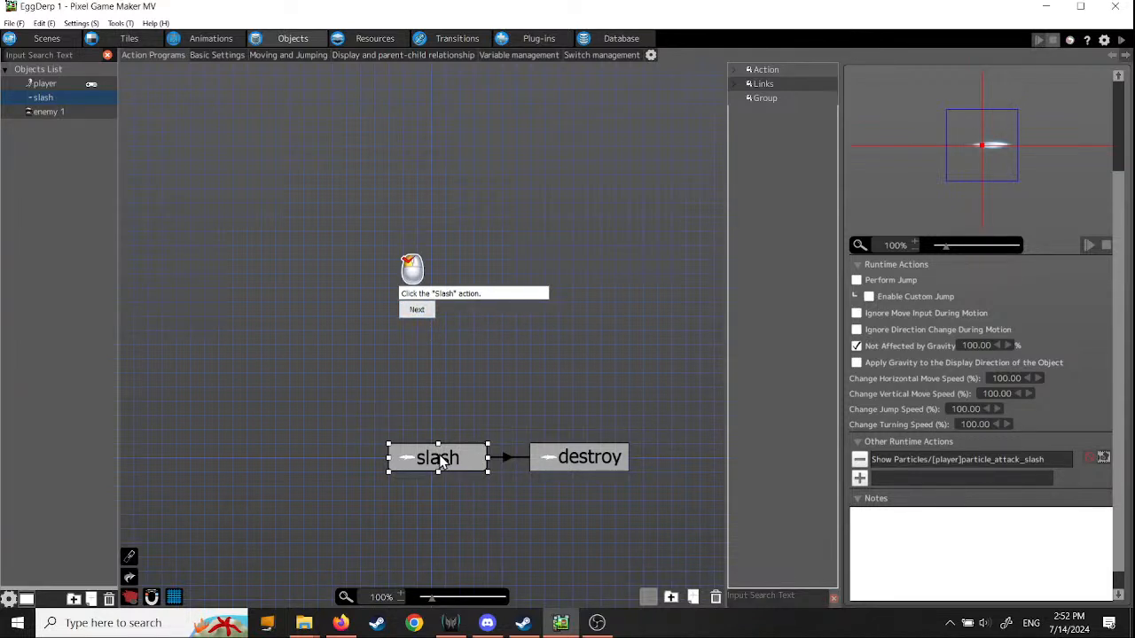
click(420, 311)
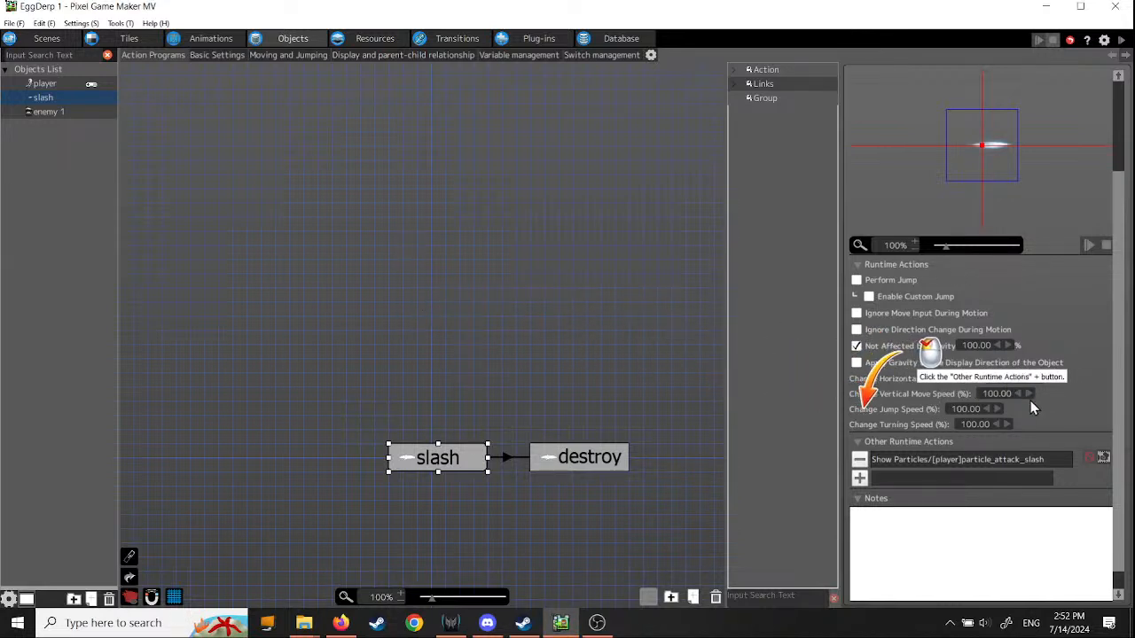
click(861, 480)
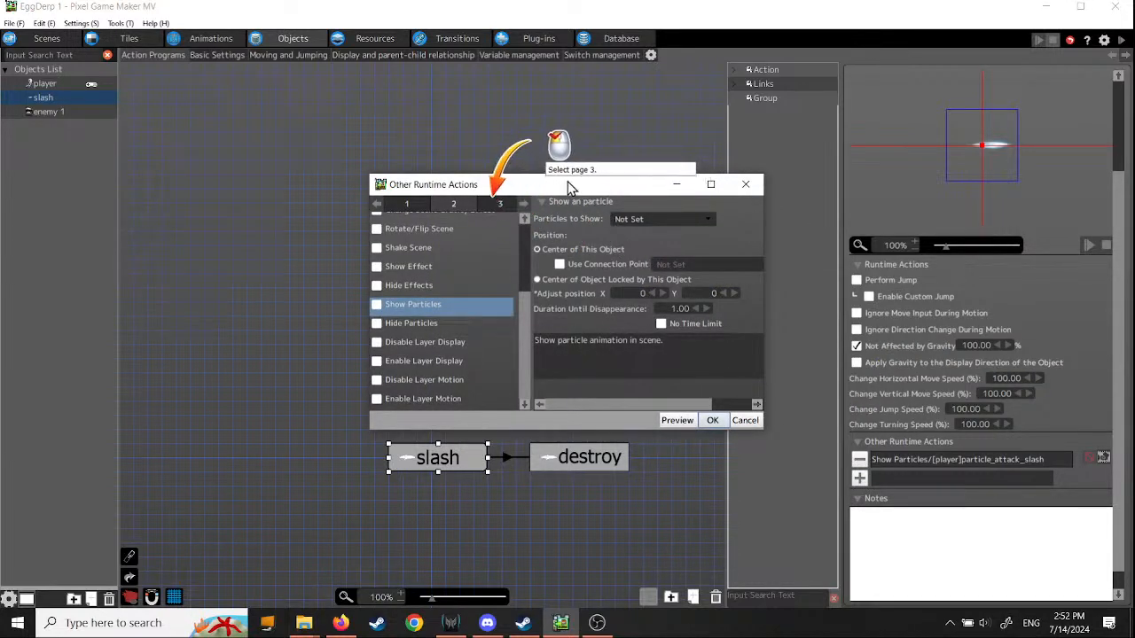
click(501, 204)
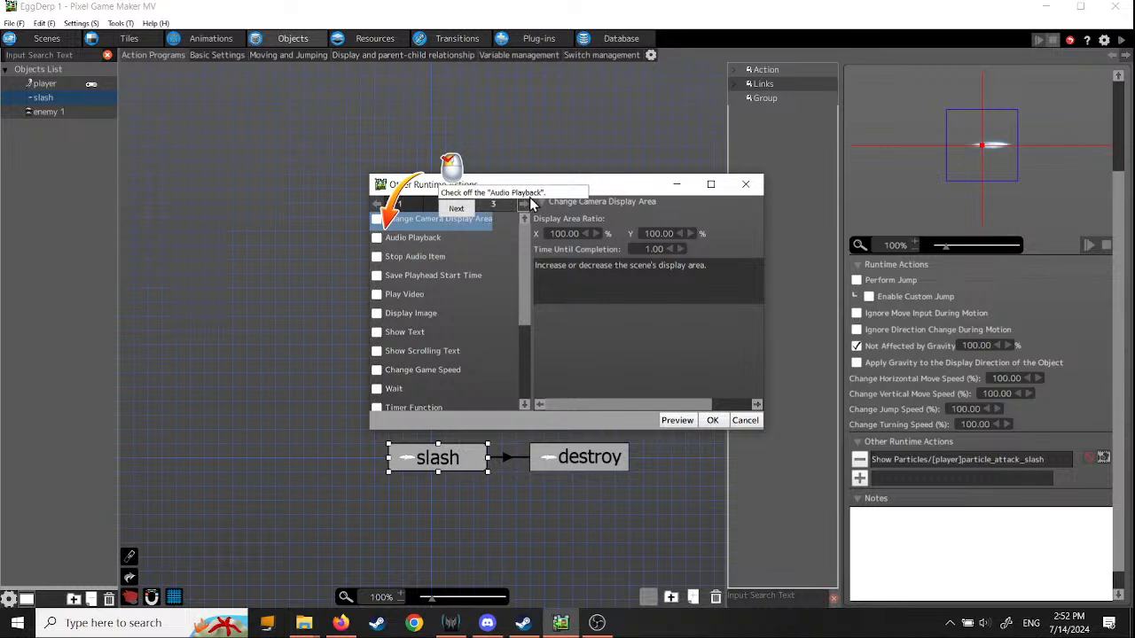
click(475, 206)
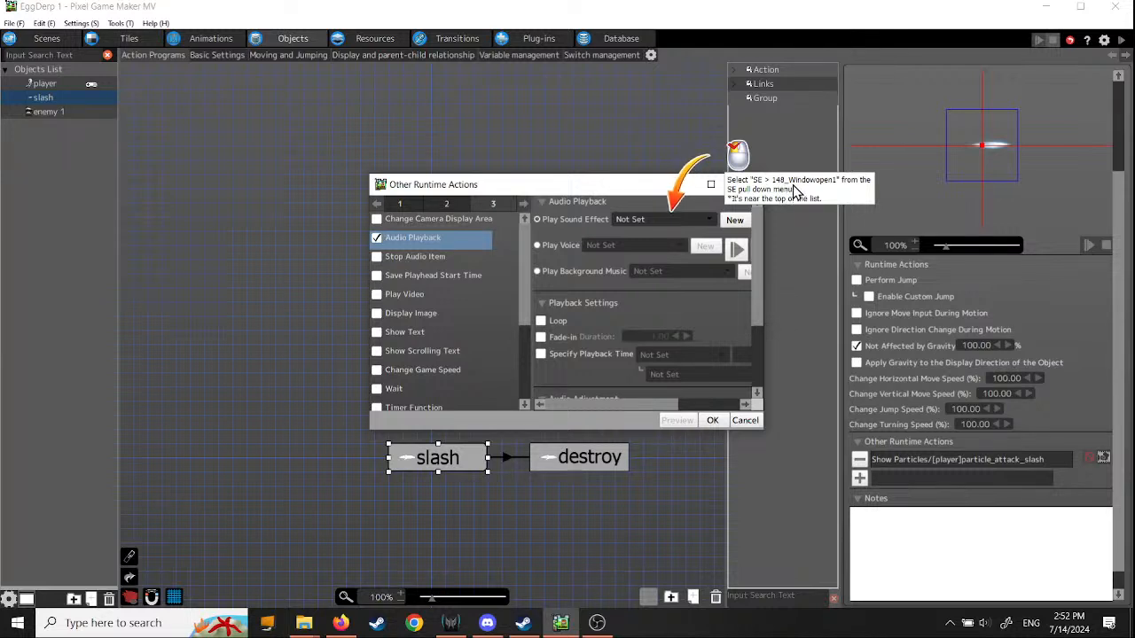
Step: Look through the SE sounds and set the Audio Playback's sound effect to 148_Windowopen1
click(711, 220)
mouse_move(697, 267)
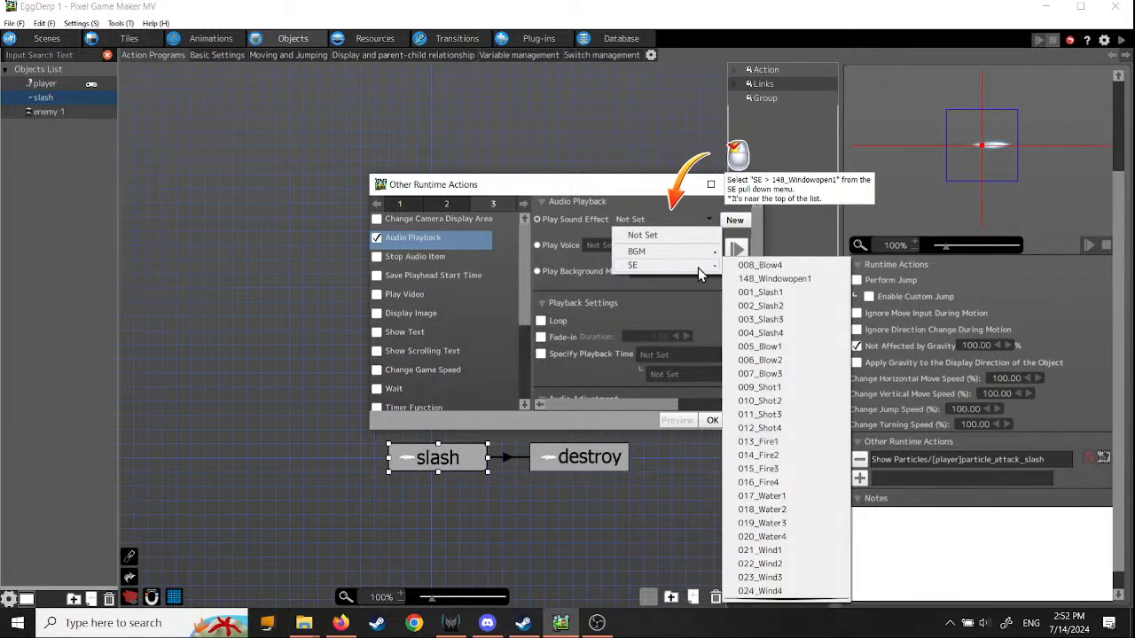
scroll(777, 489, down, 10)
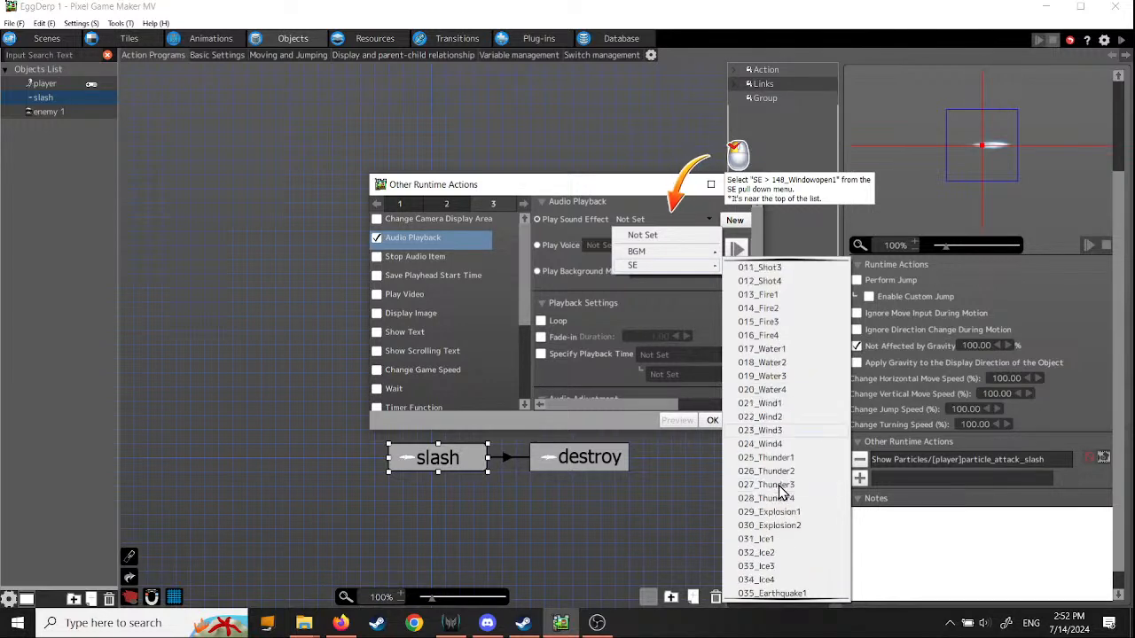
scroll(774, 478, down, 14)
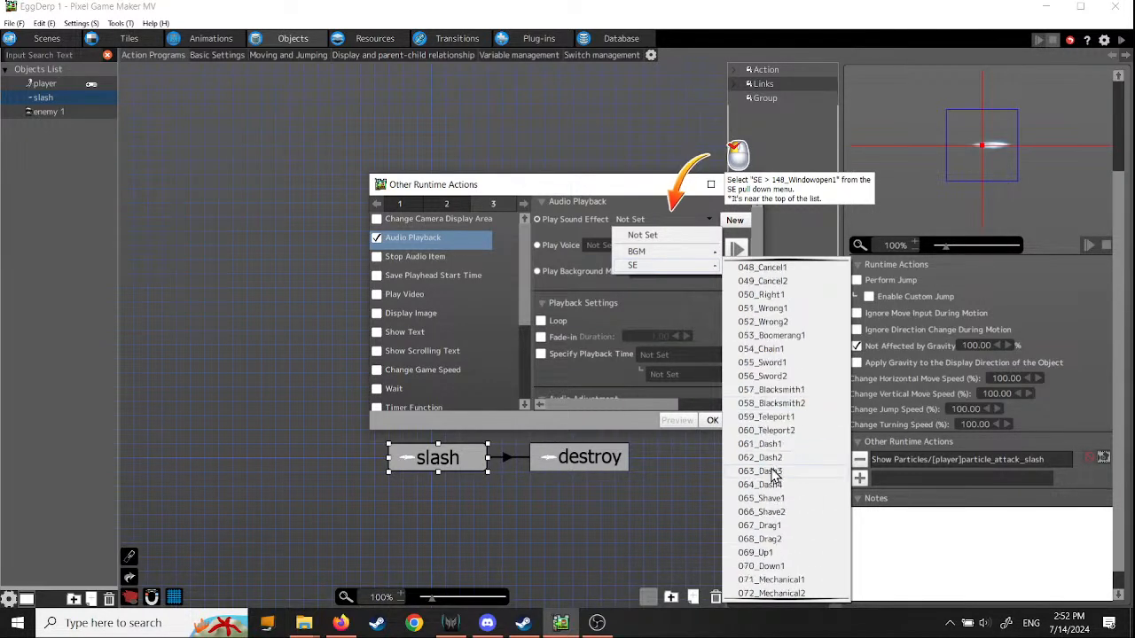
scroll(774, 461, down, 11)
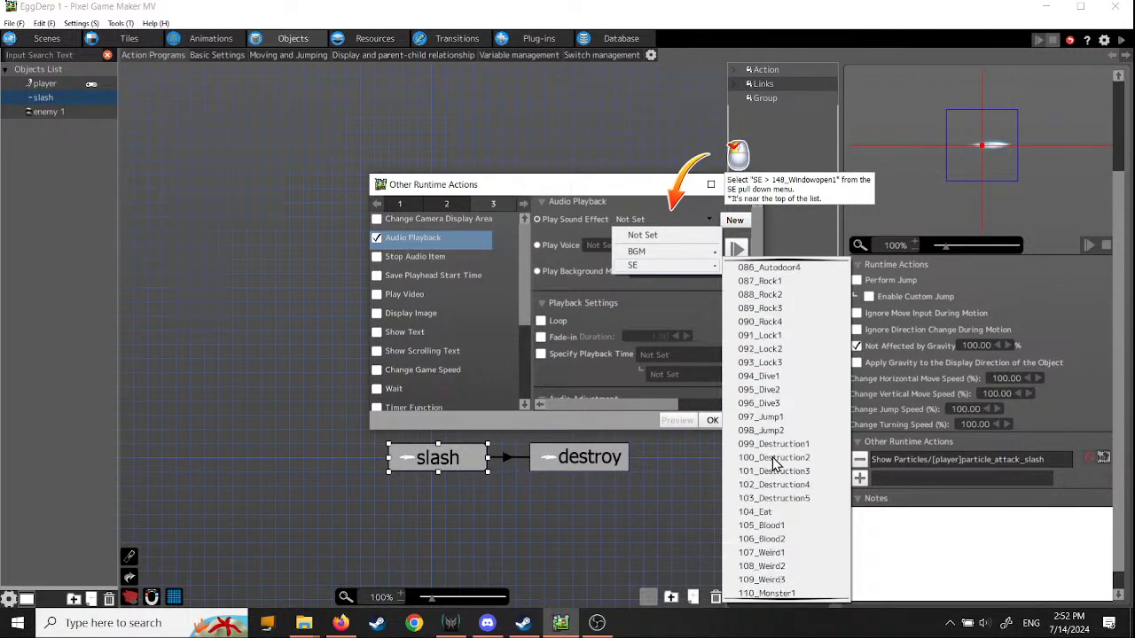
scroll(774, 456, down, 7)
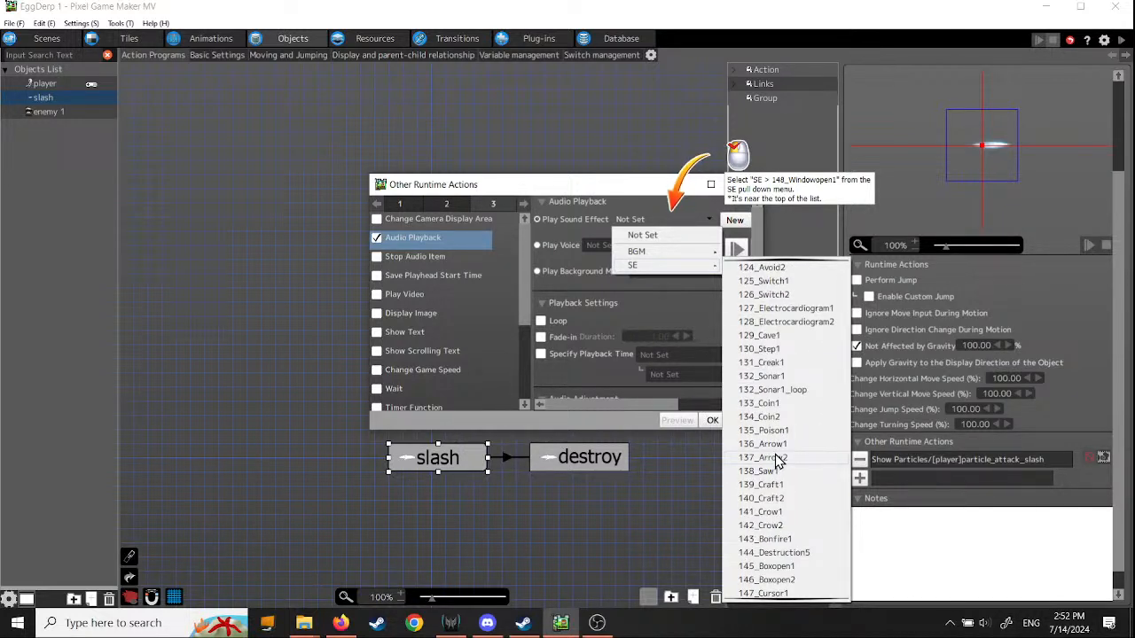
scroll(776, 460, down, 2)
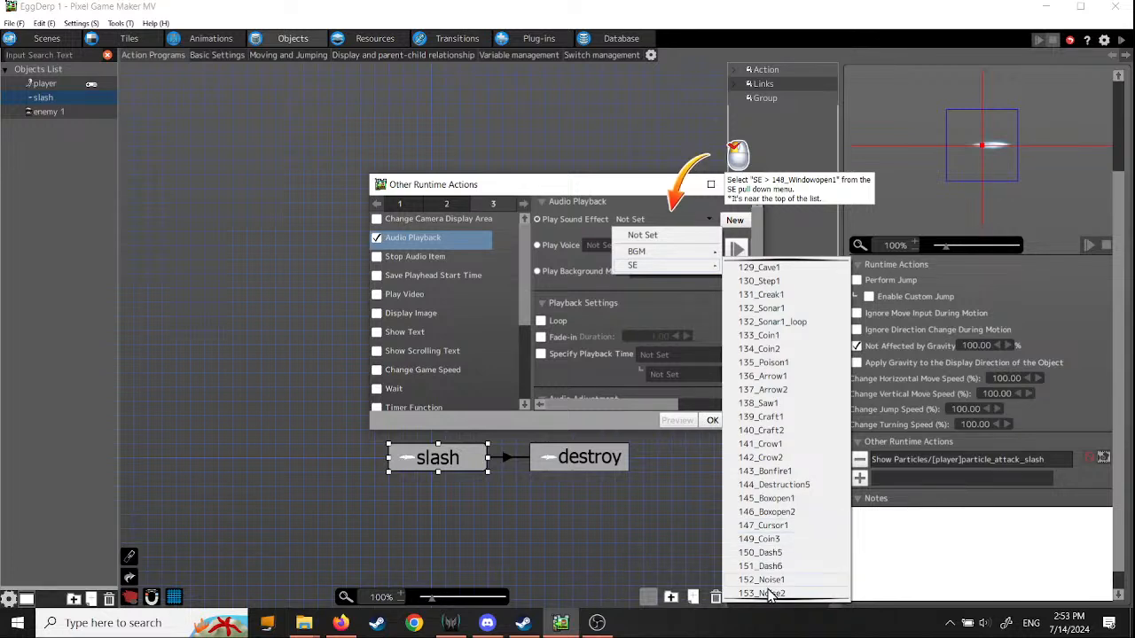
scroll(779, 550, up, 1)
scroll(779, 550, up, 2)
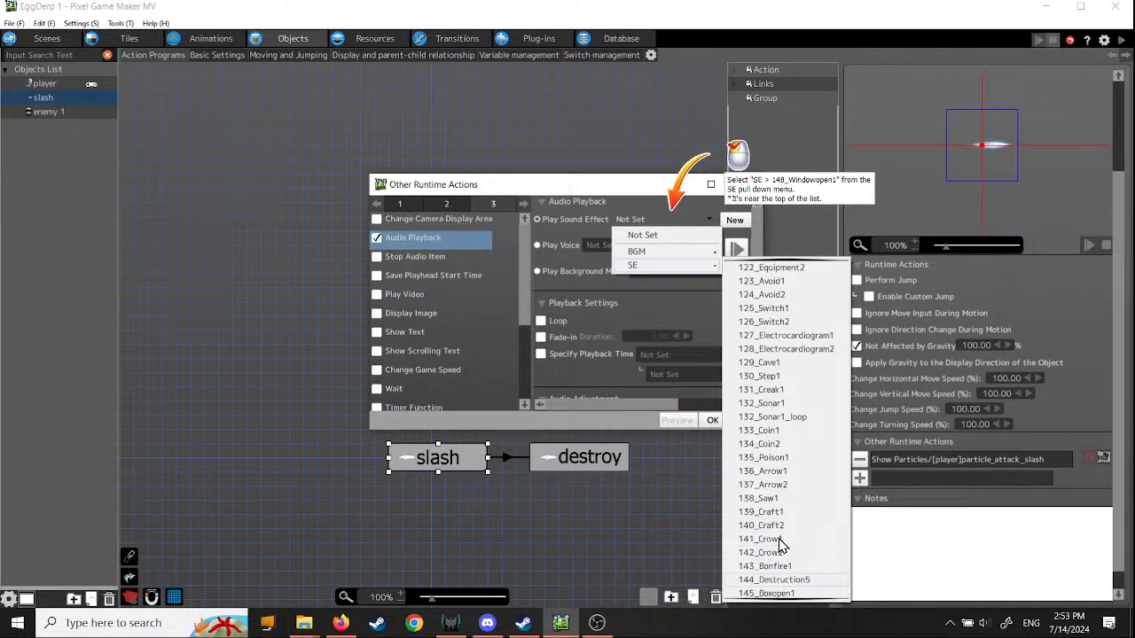
scroll(778, 544, down, 2)
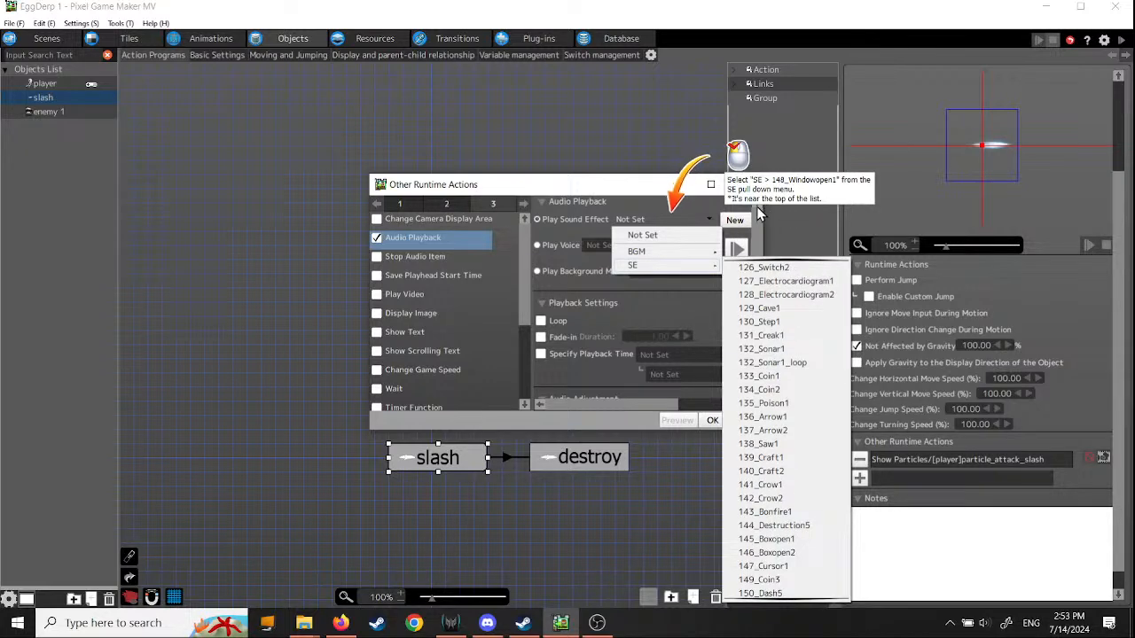
scroll(793, 484, up, 8)
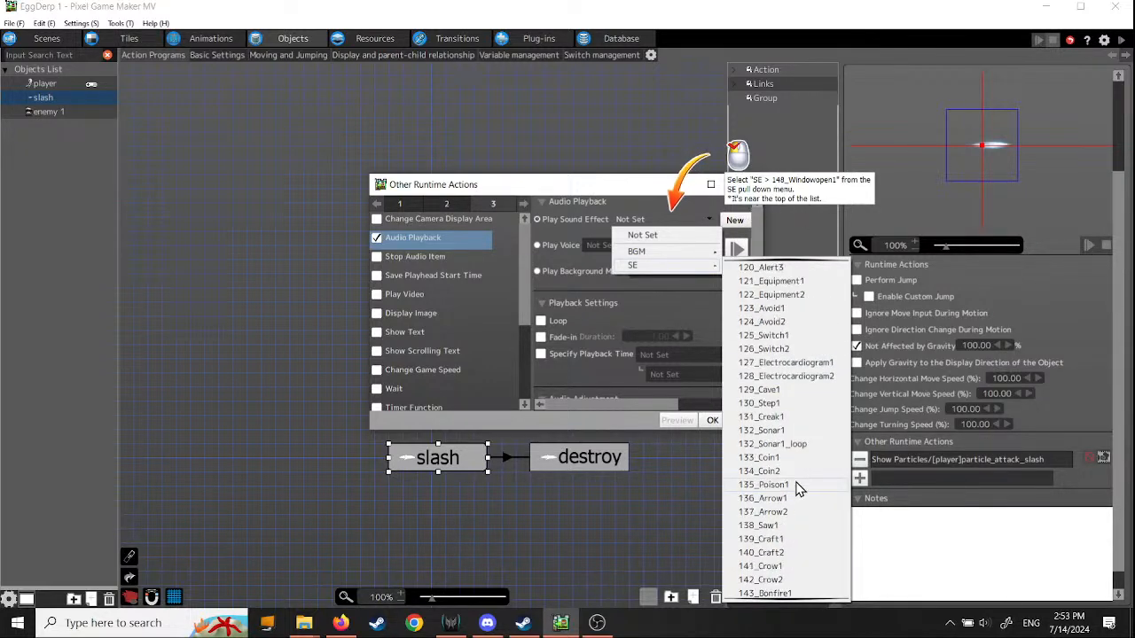
scroll(798, 468, up, 15)
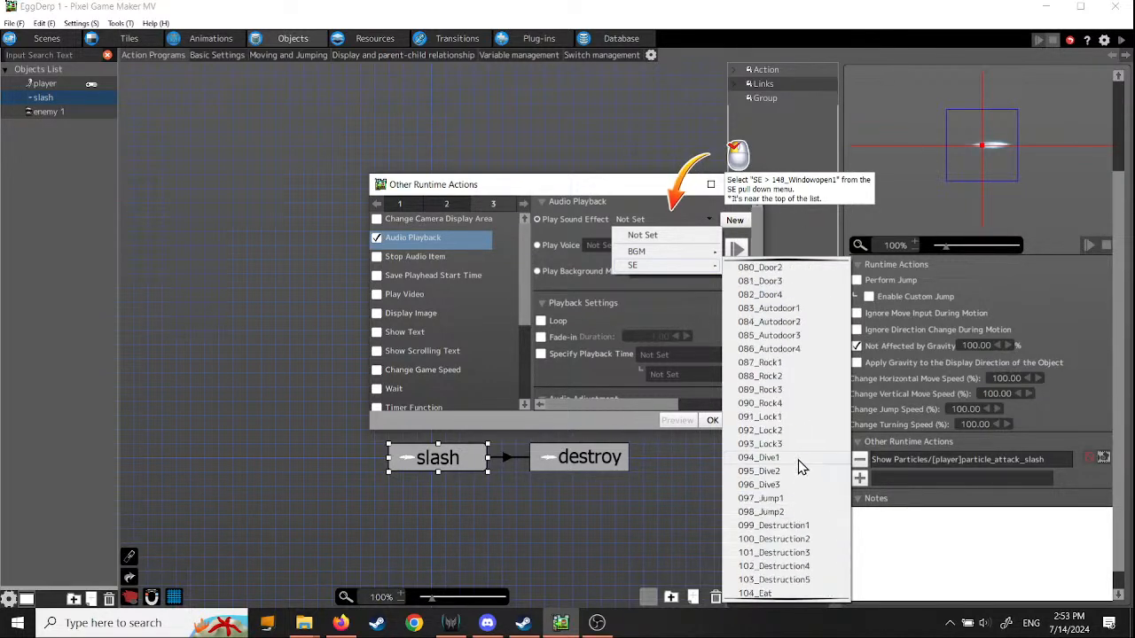
scroll(802, 466, up, 15)
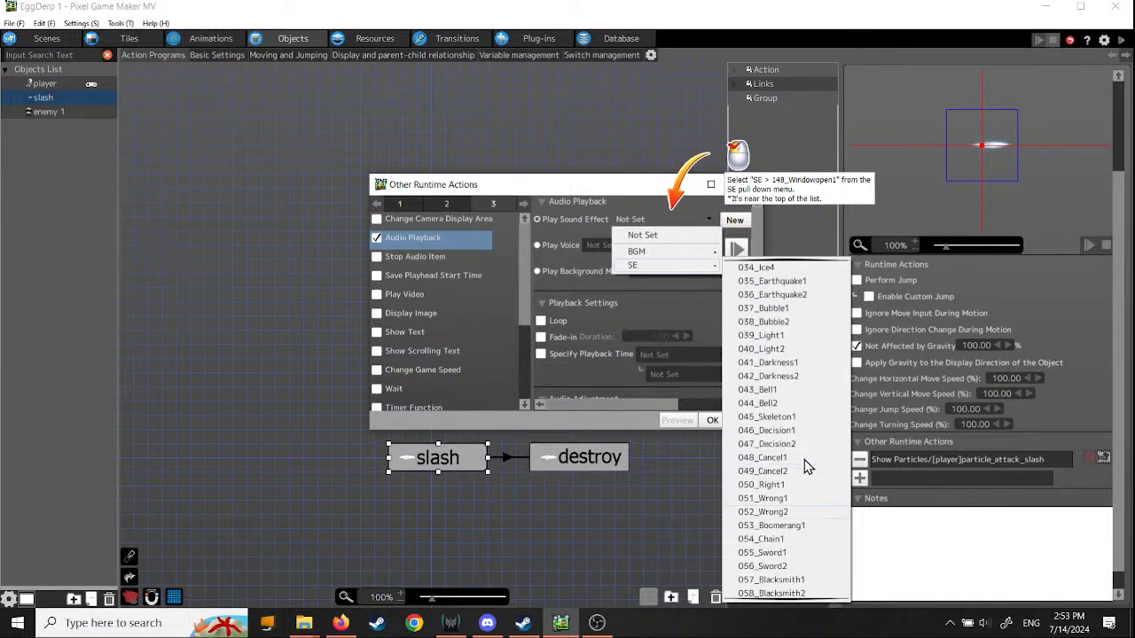
scroll(807, 452, up, 2)
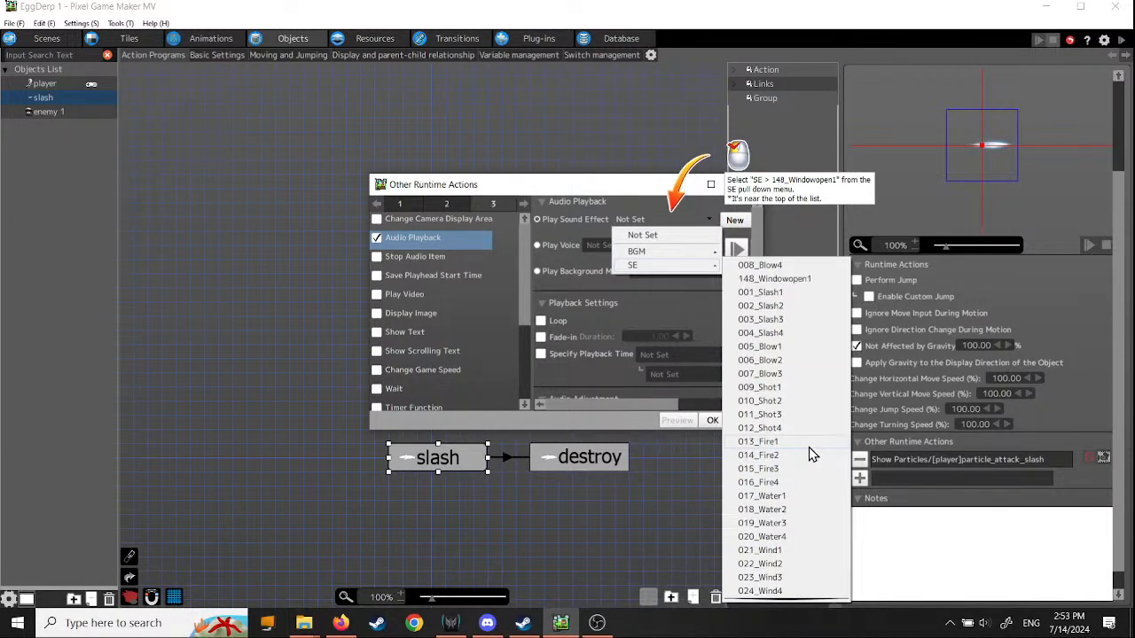
click(786, 280)
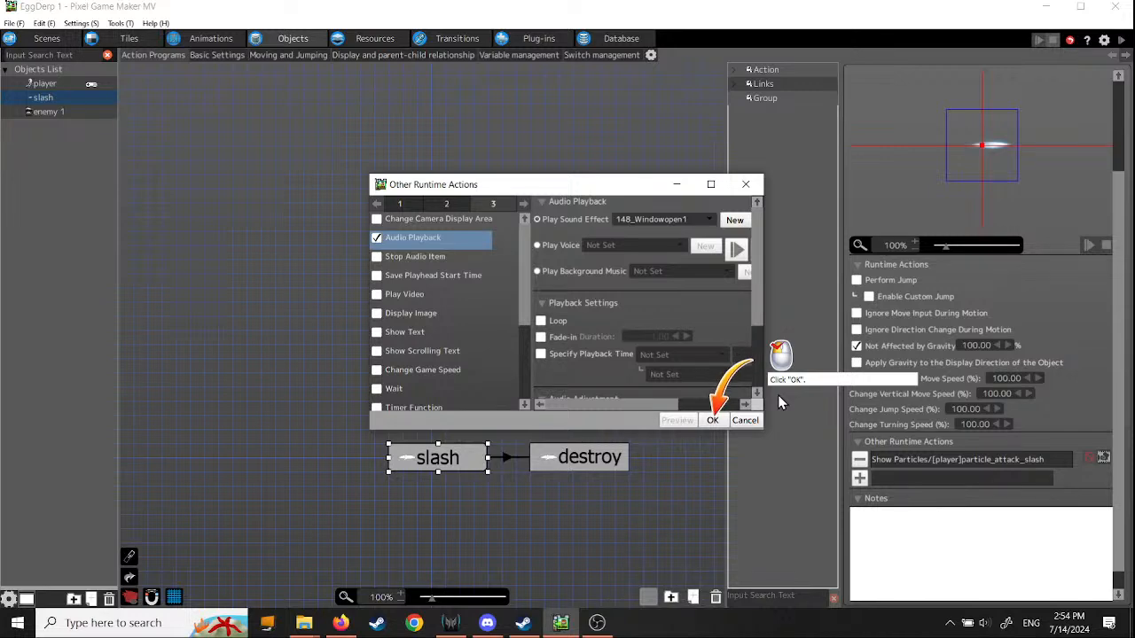
Step: Launch Movavi Video Editor Plus and open the recent project brb.mepx
click(15, 620)
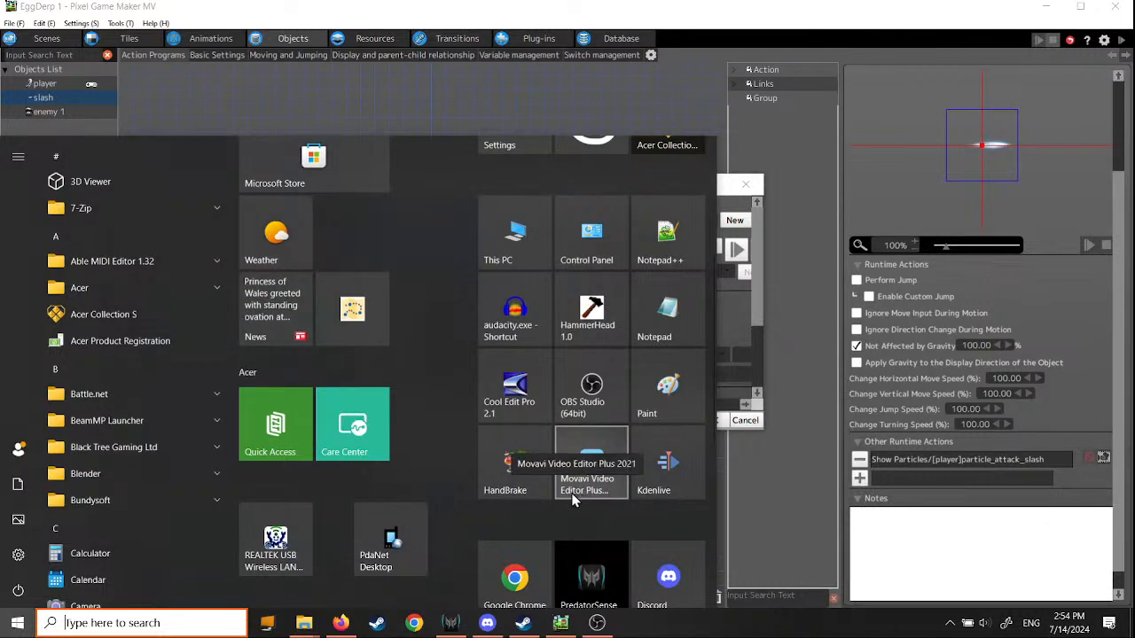
click(573, 492)
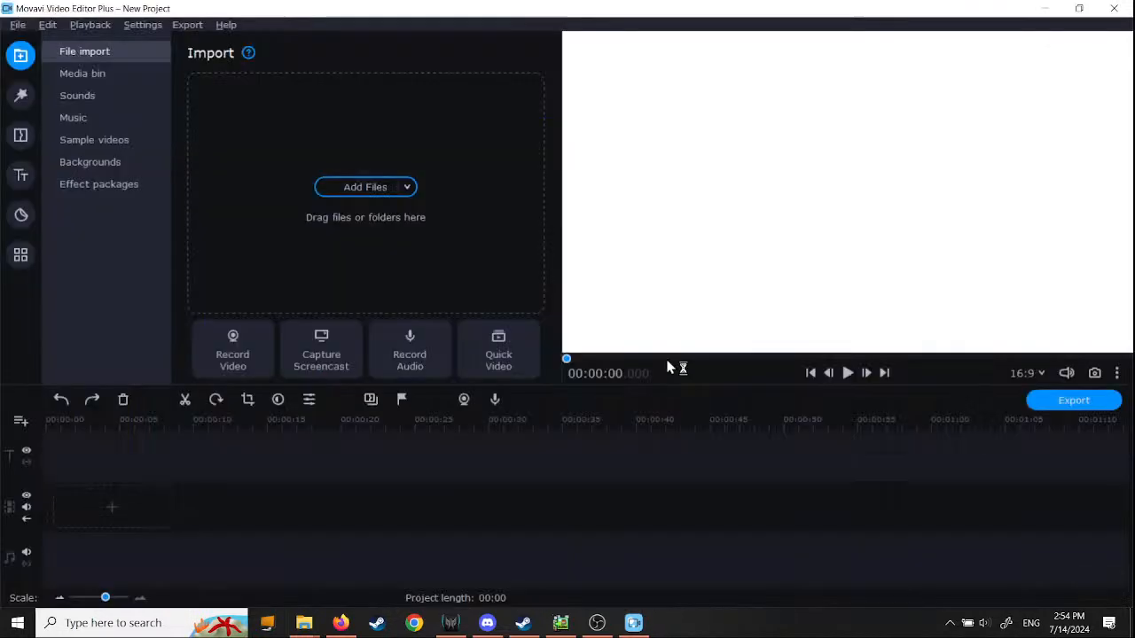
click(16, 25)
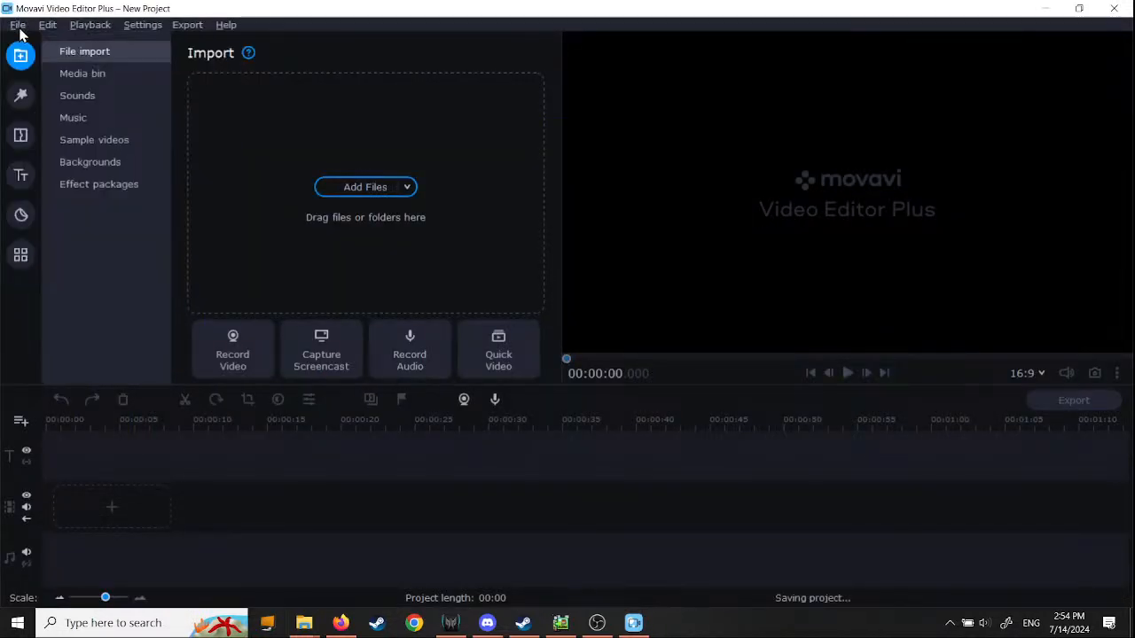
click(17, 25)
mouse_move(164, 165)
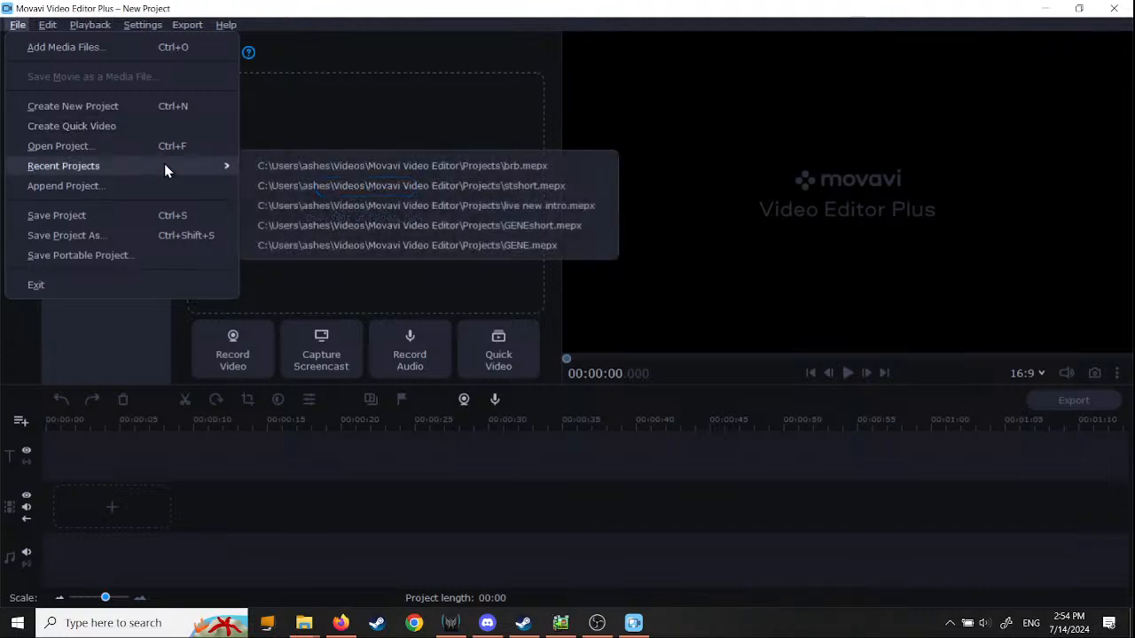
click(318, 165)
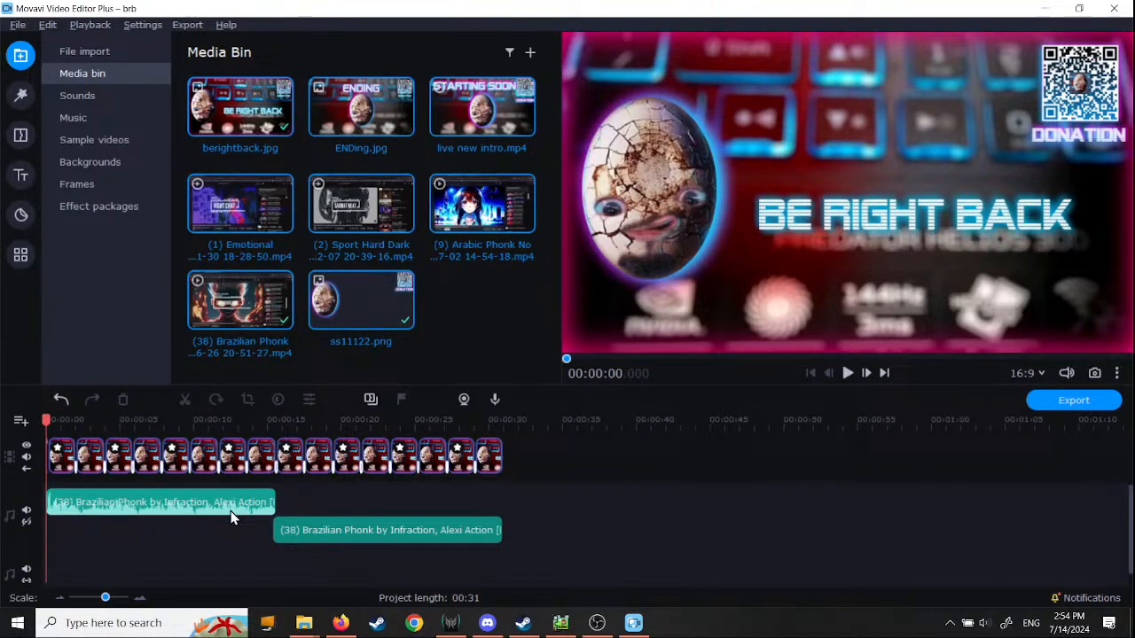
Step: Examine the egg overlay and background clips on the timeline, and open the applied effects of the first starred clip
click(63, 467)
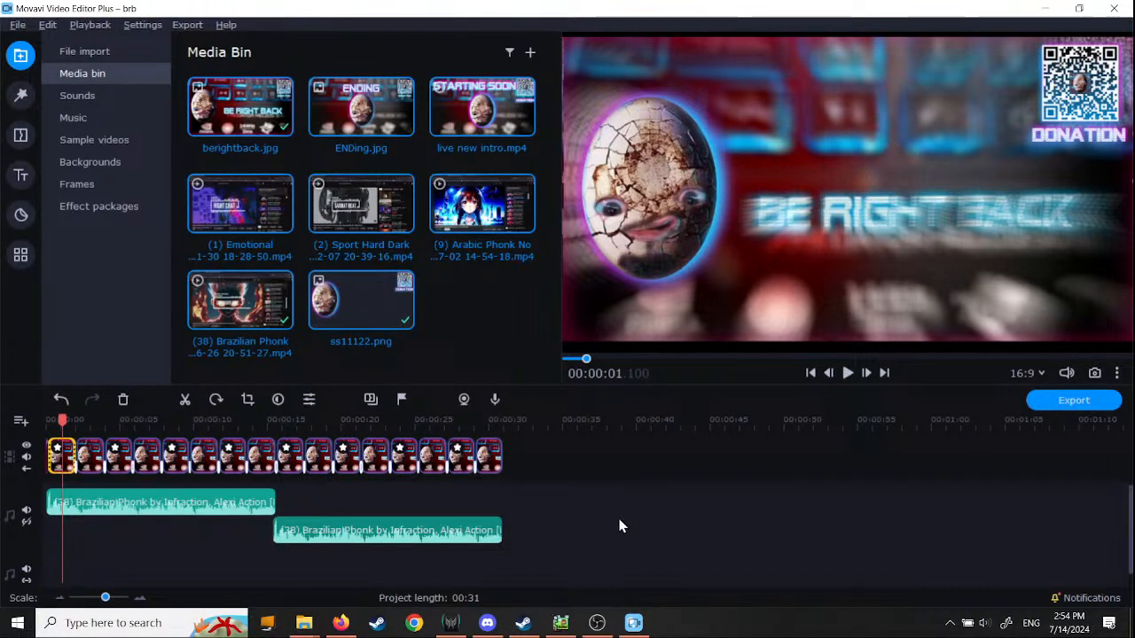
scroll(622, 524, up, 2)
click(361, 478)
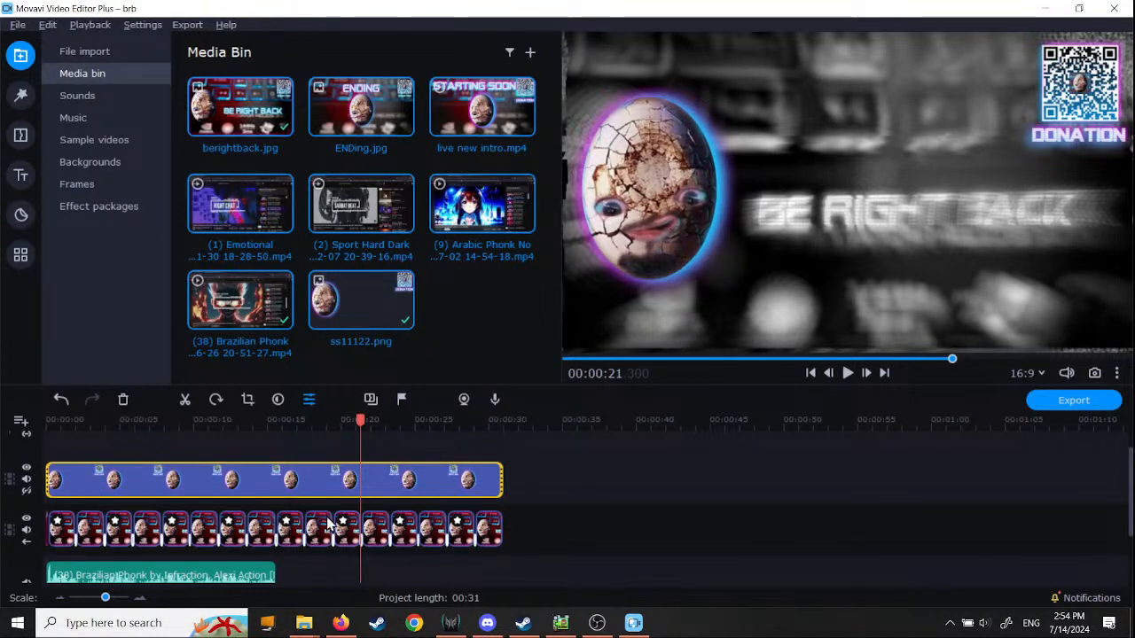
click(63, 540)
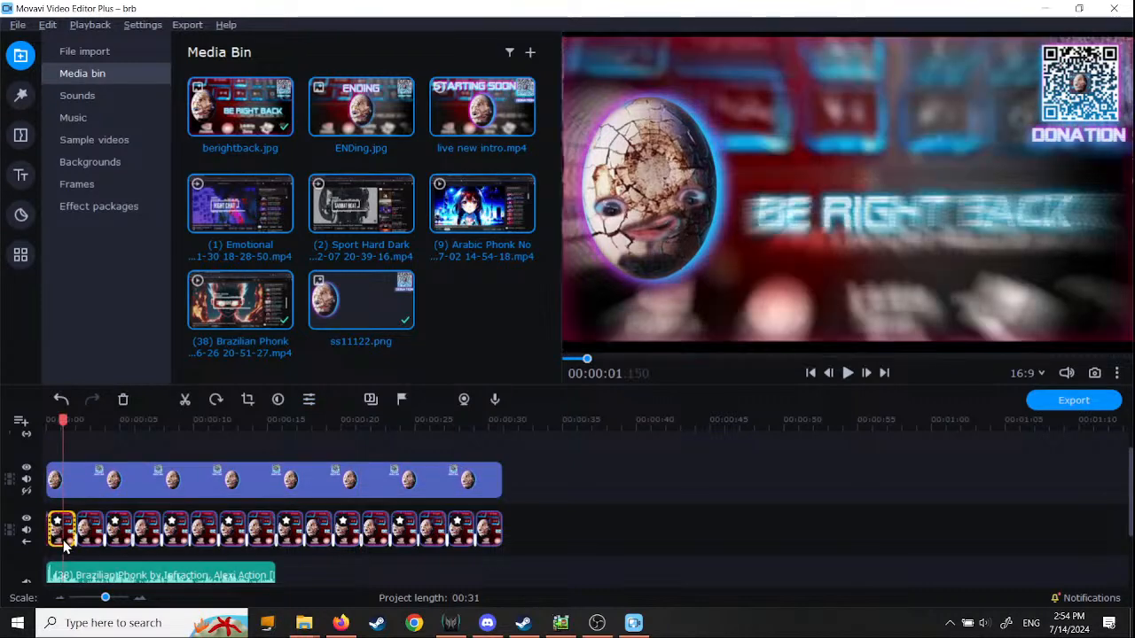
ctrl+scroll(66, 543, up, 3)
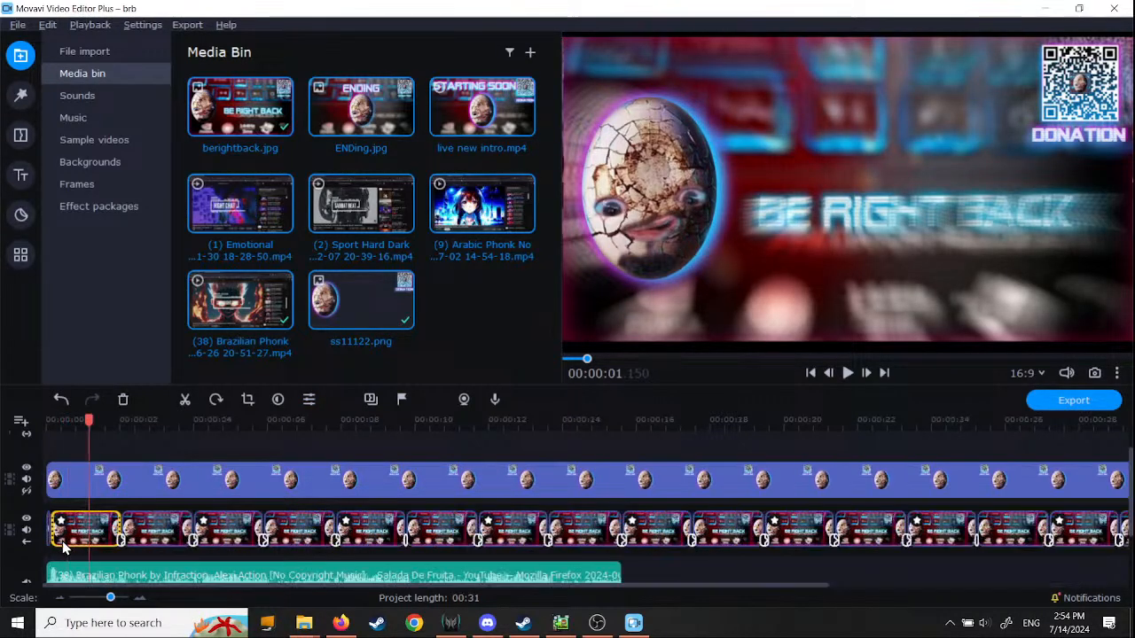
scroll(112, 514, down, 1)
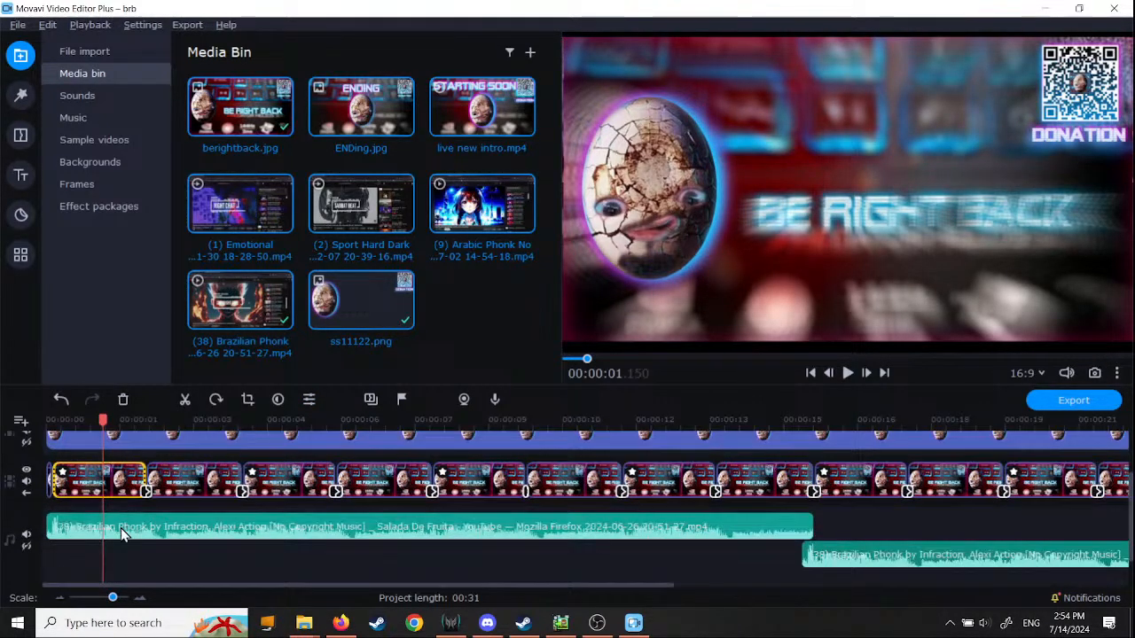
ctrl+scroll(70, 537, up, 2)
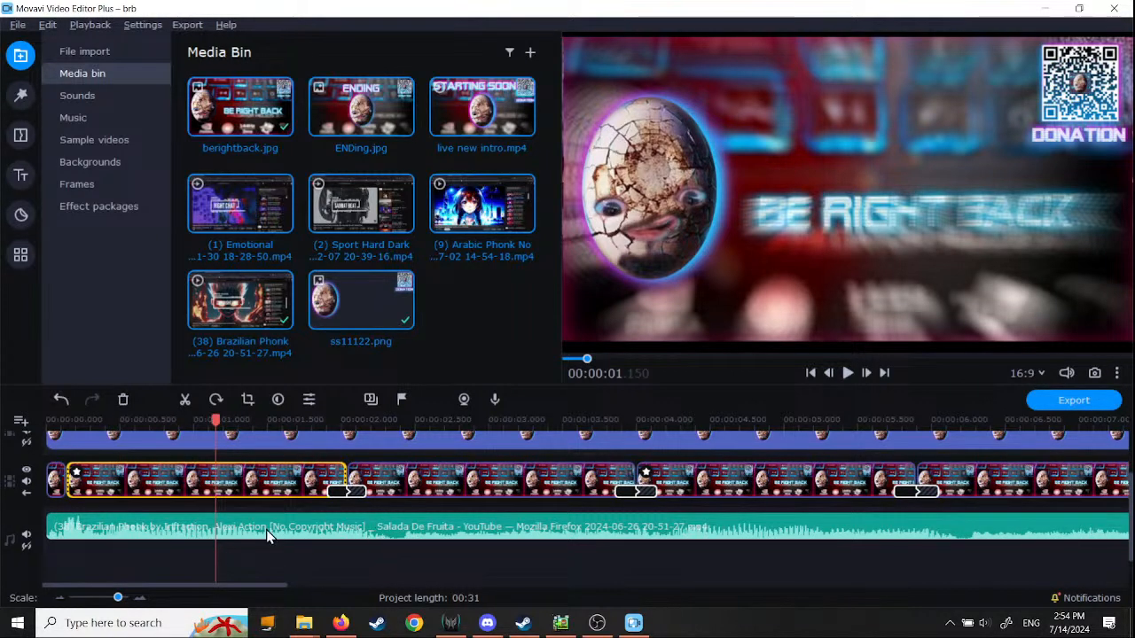
drag(215, 421, 66, 420)
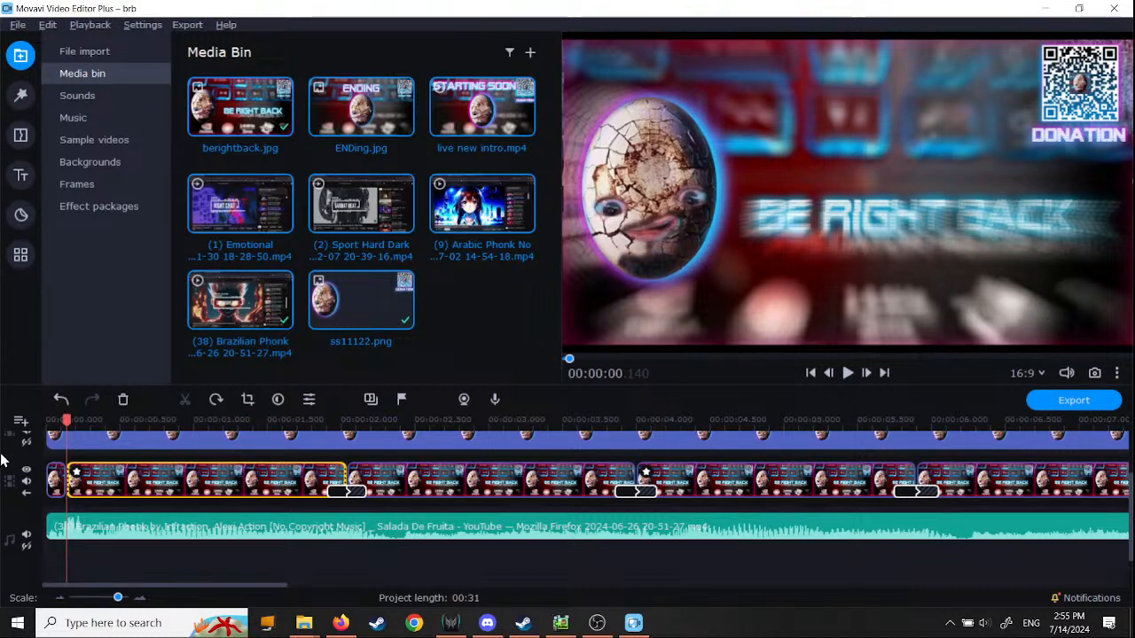
double_click(76, 479)
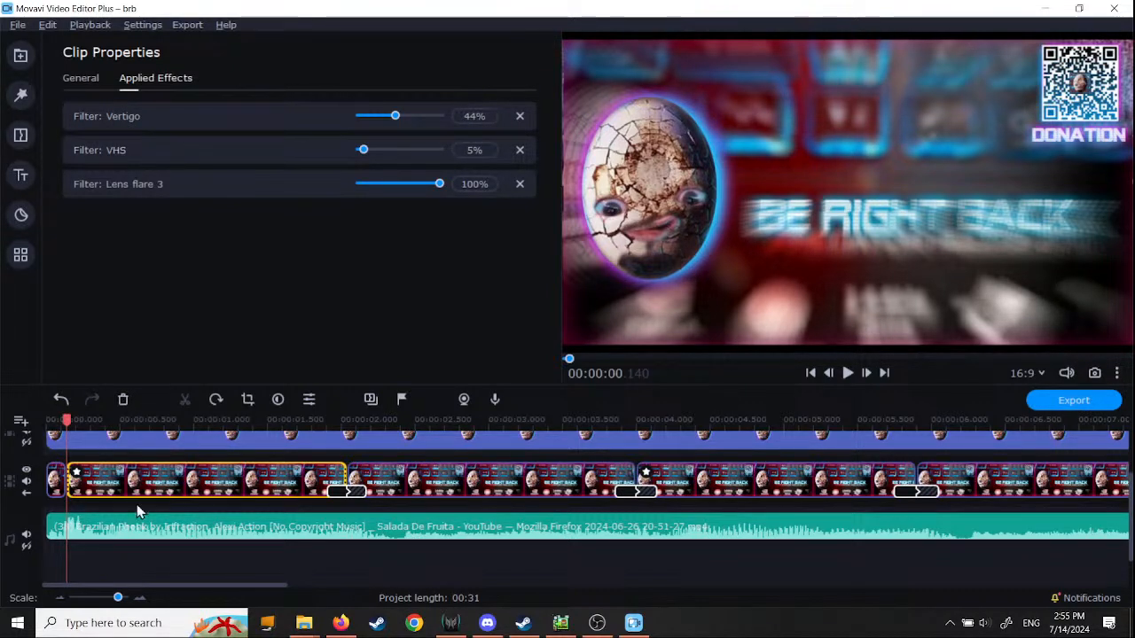
Step: Check the transition following the first starred clip, and bring up that clip's applied effects again
click(340, 492)
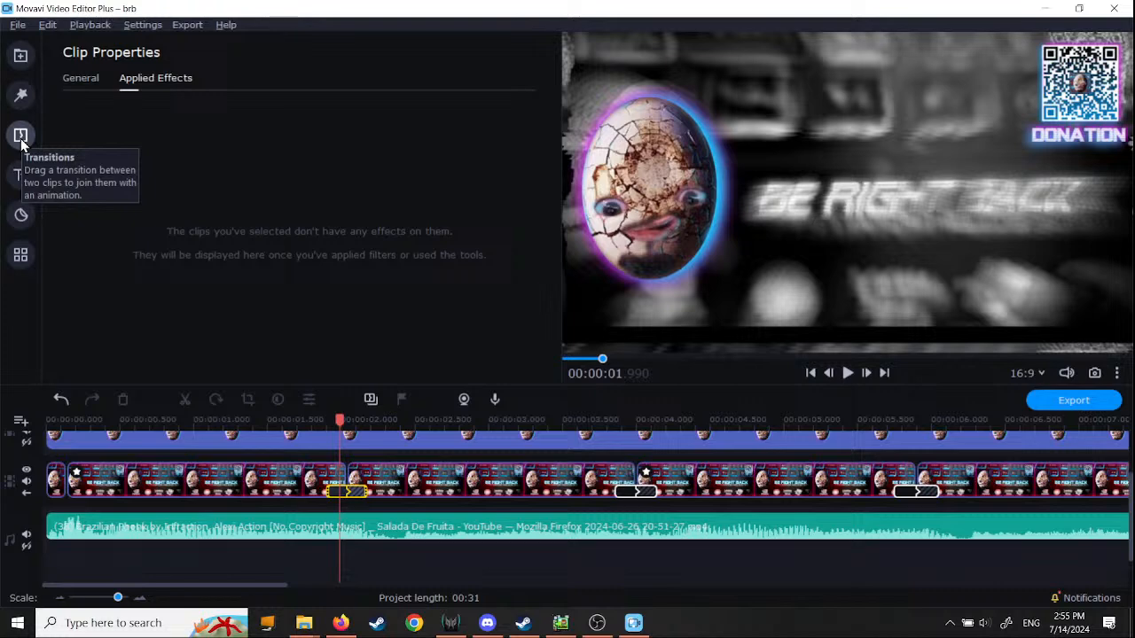
click(264, 494)
click(207, 422)
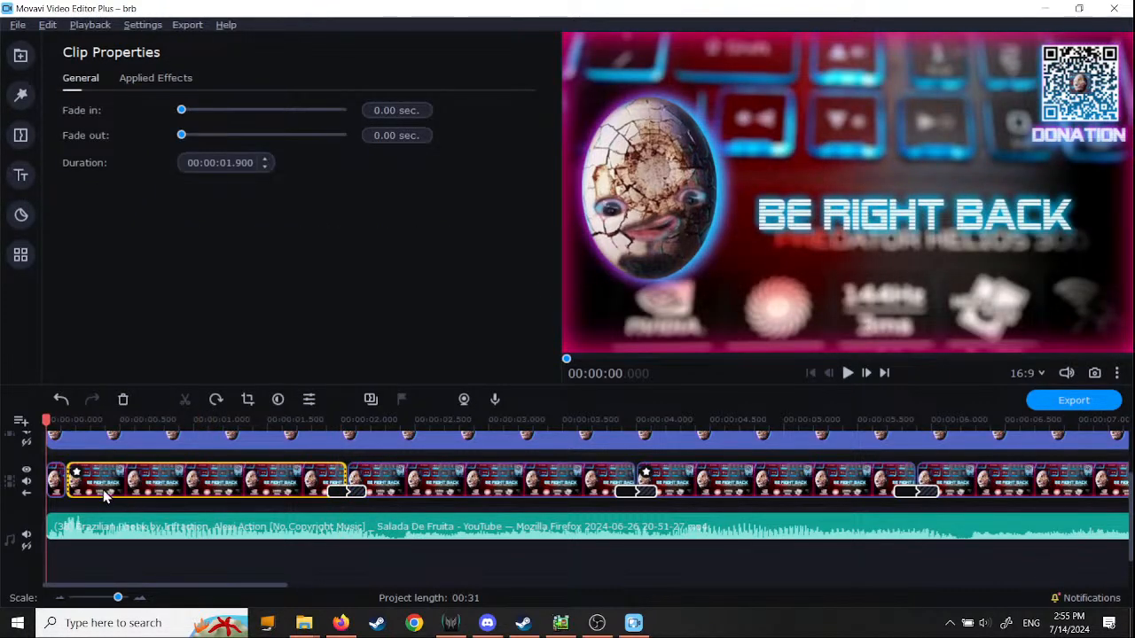
click(77, 474)
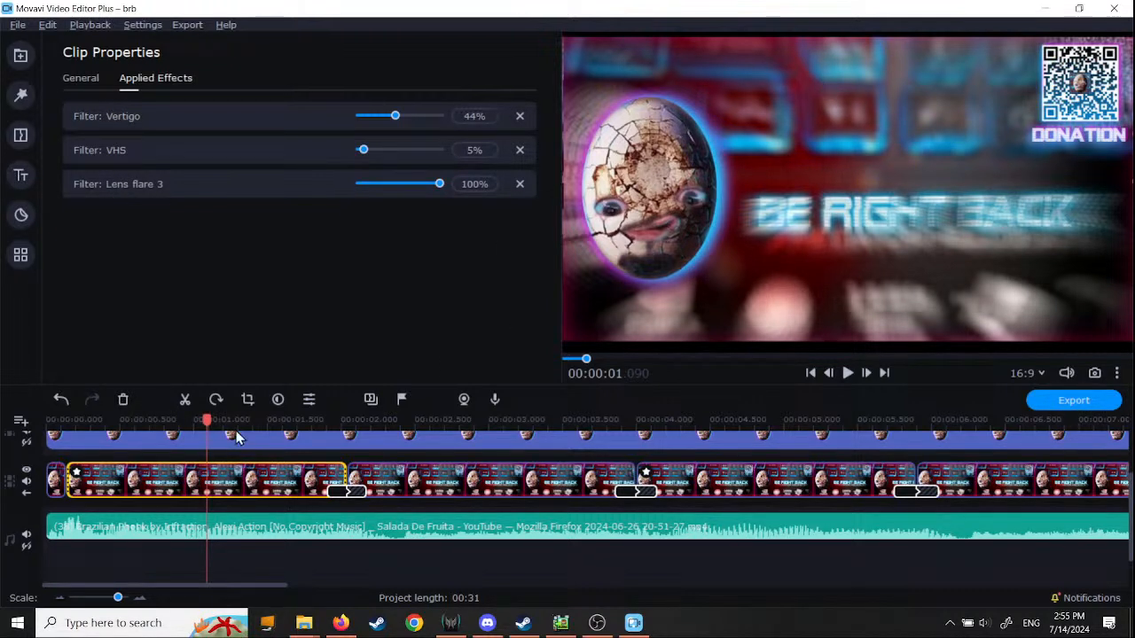
Step: Play back the opening of the brb project to preview its filters and transitions, and pause the playback
click(48, 419)
ctrl+scroll(428, 561, down, 3)
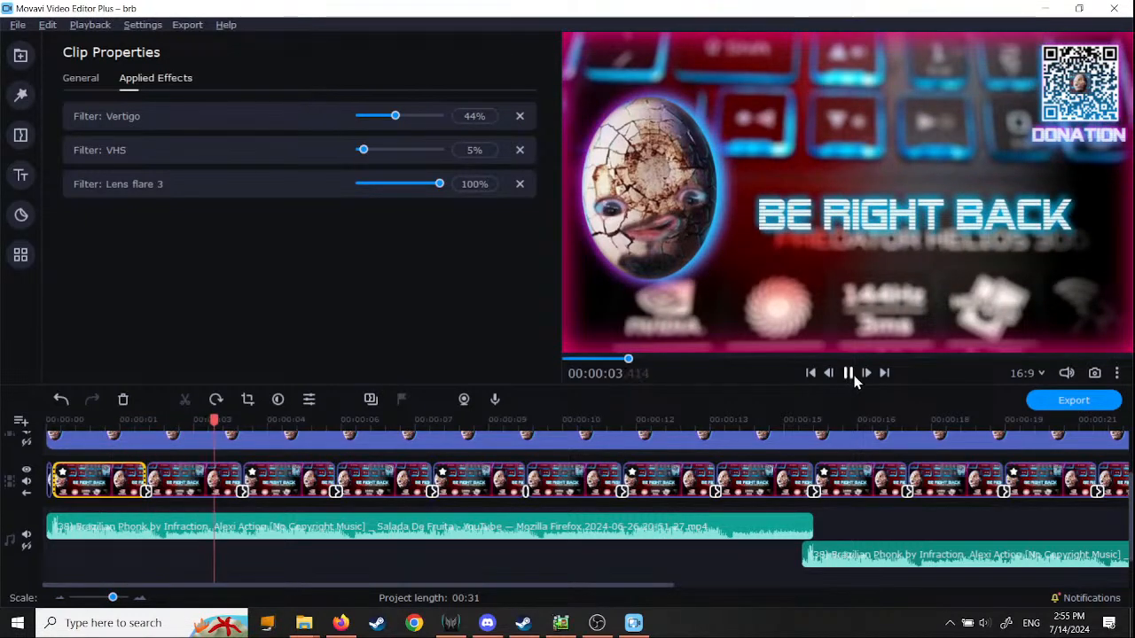
click(71, 419)
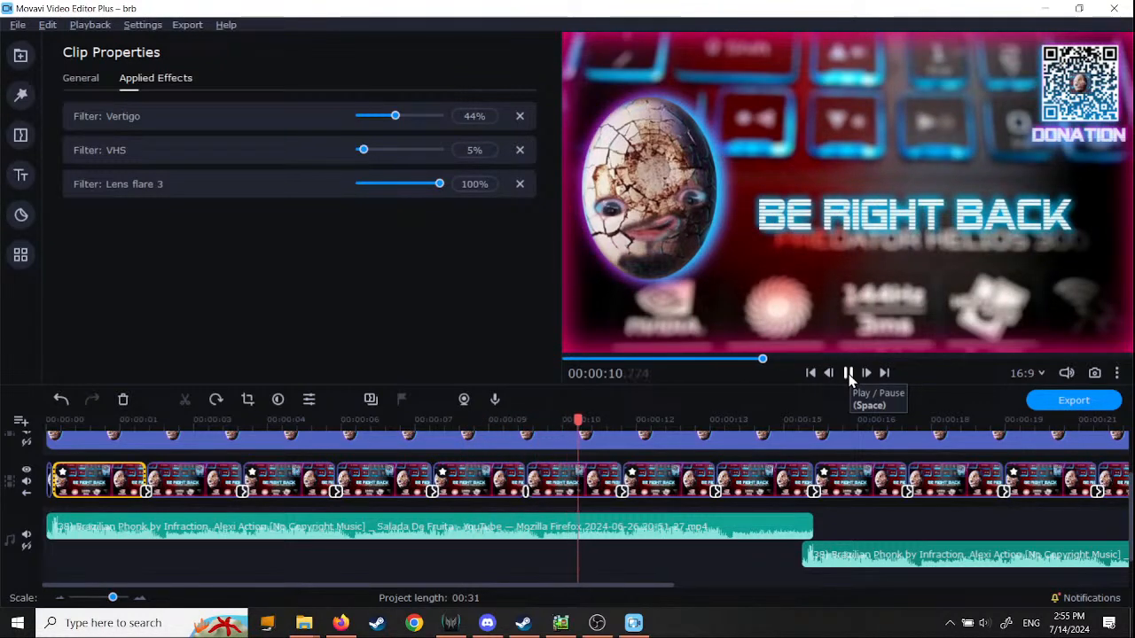
click(848, 373)
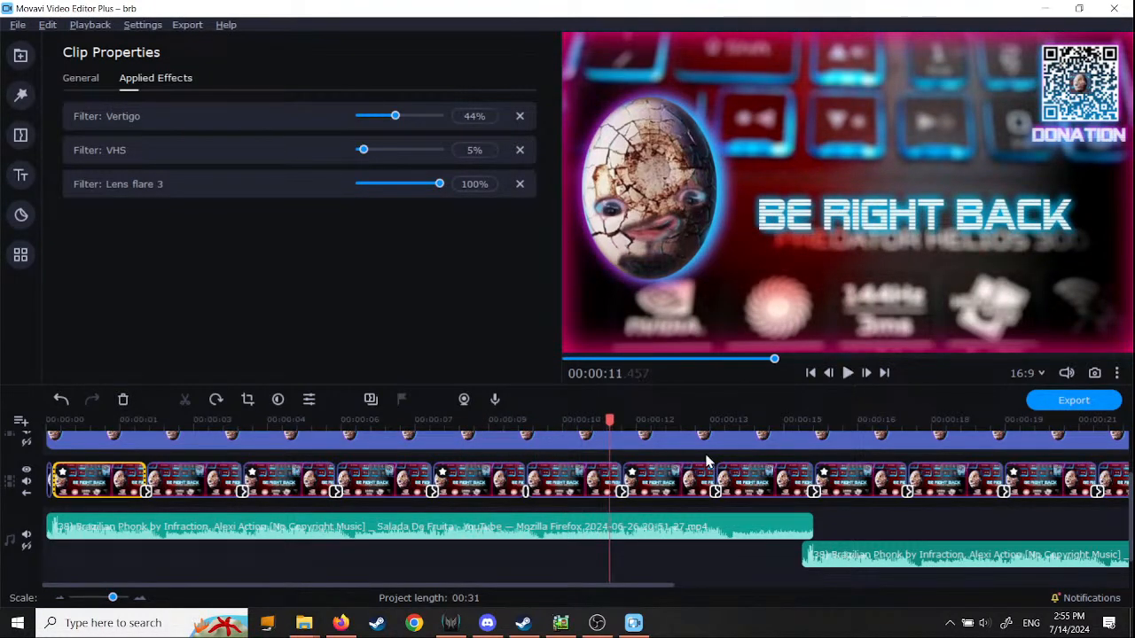
Step: Try the Vertigo filter at 100% on the first starred clip and preview it from the project's start
click(63, 471)
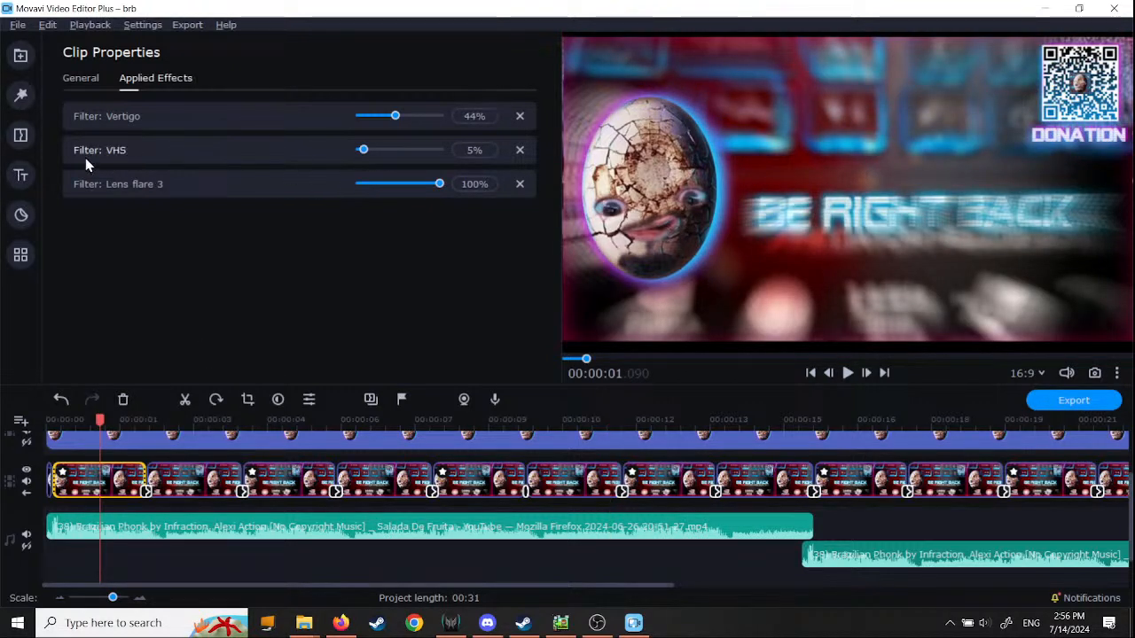
click(146, 493)
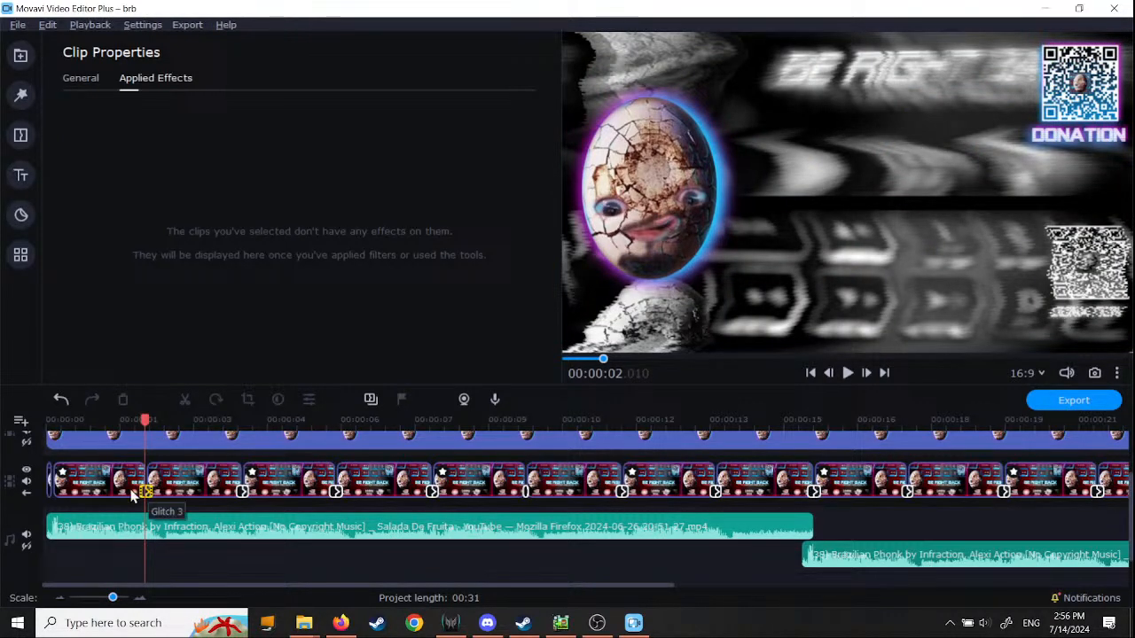
click(70, 479)
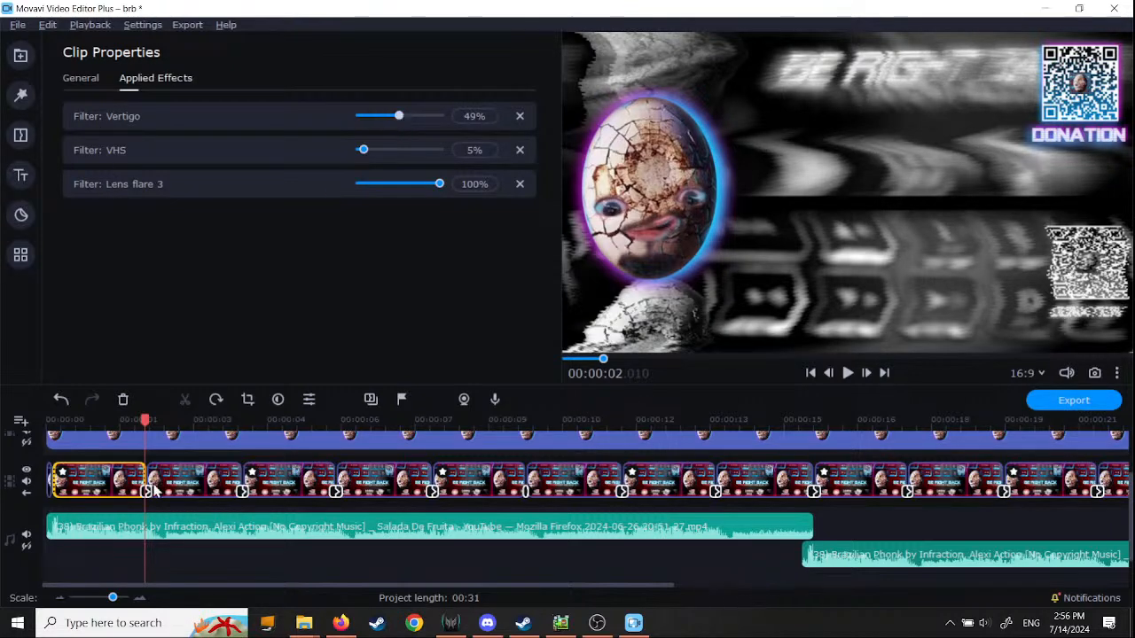
click(103, 480)
drag(399, 118, 453, 122)
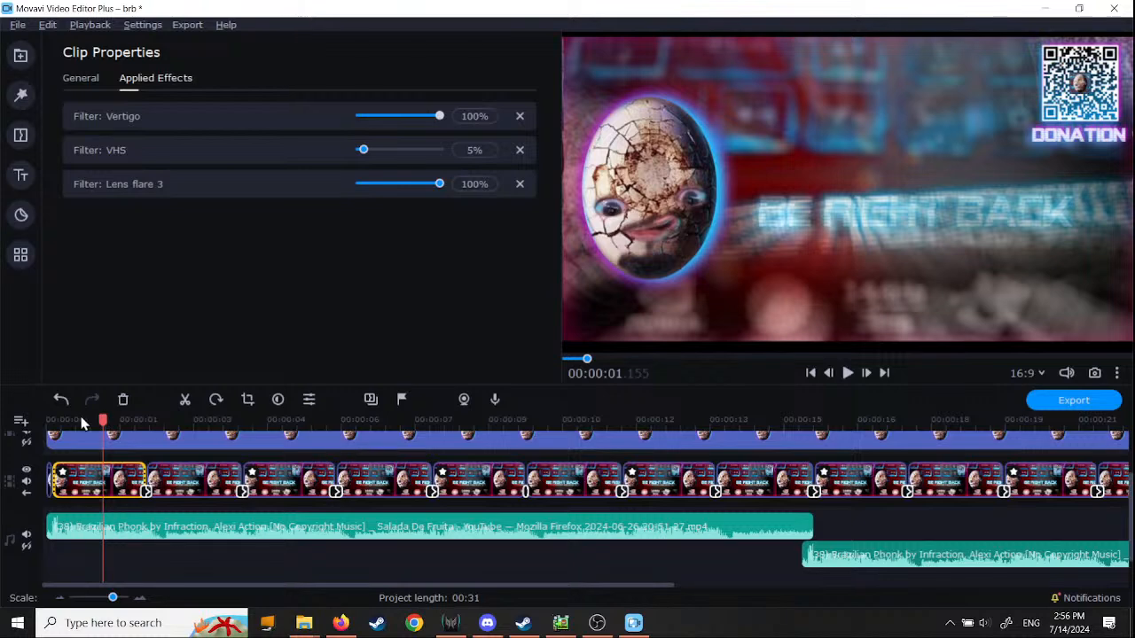
drag(89, 416, 2, 413)
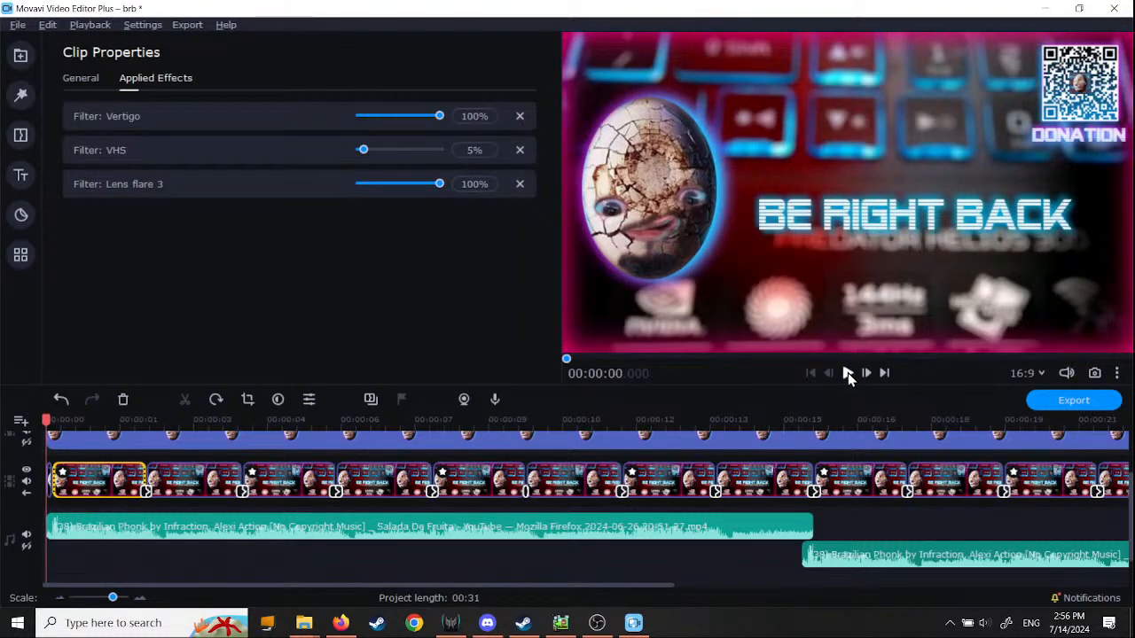
click(847, 372)
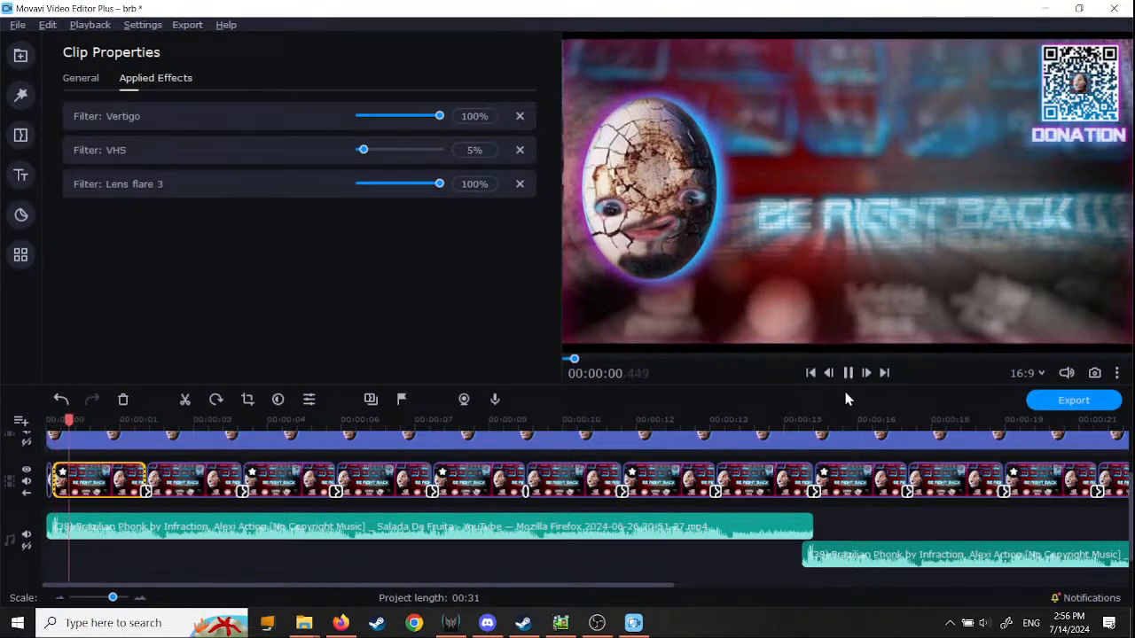
click(847, 374)
Step: Set the first starred clip's Vertigo filter to 50% and play the project from the start to check it
click(100, 420)
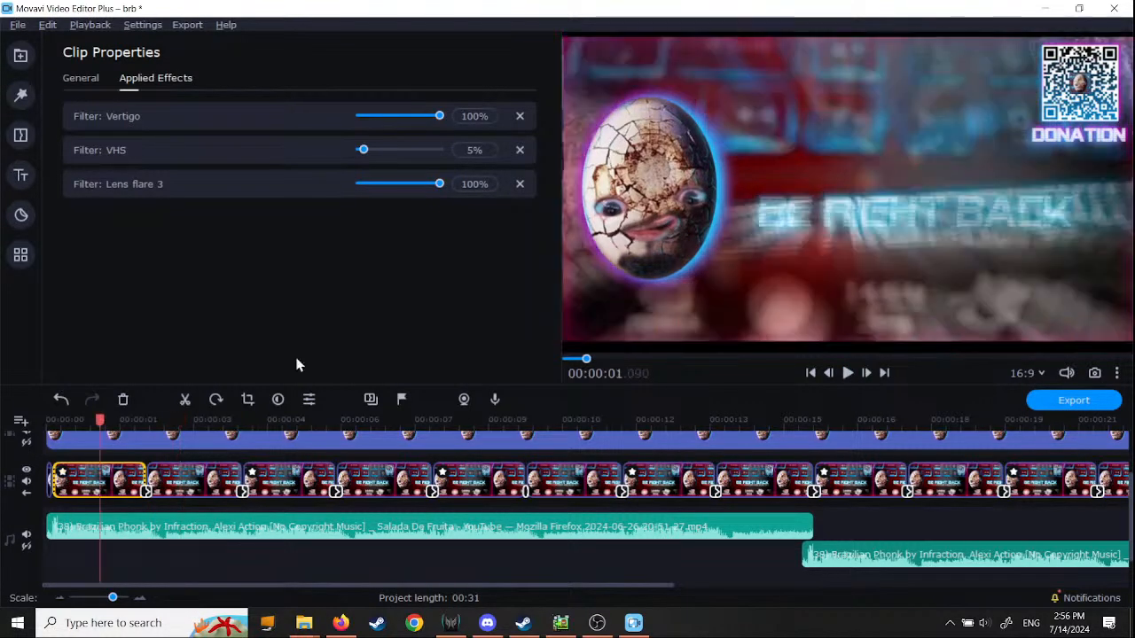
drag(437, 116, 399, 117)
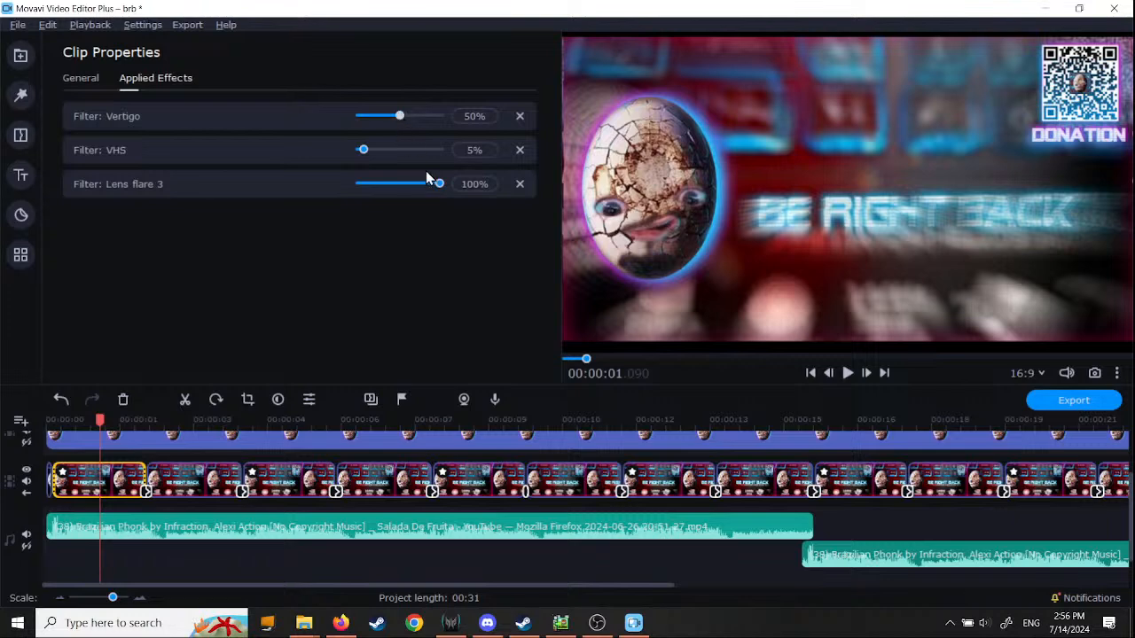
click(52, 421)
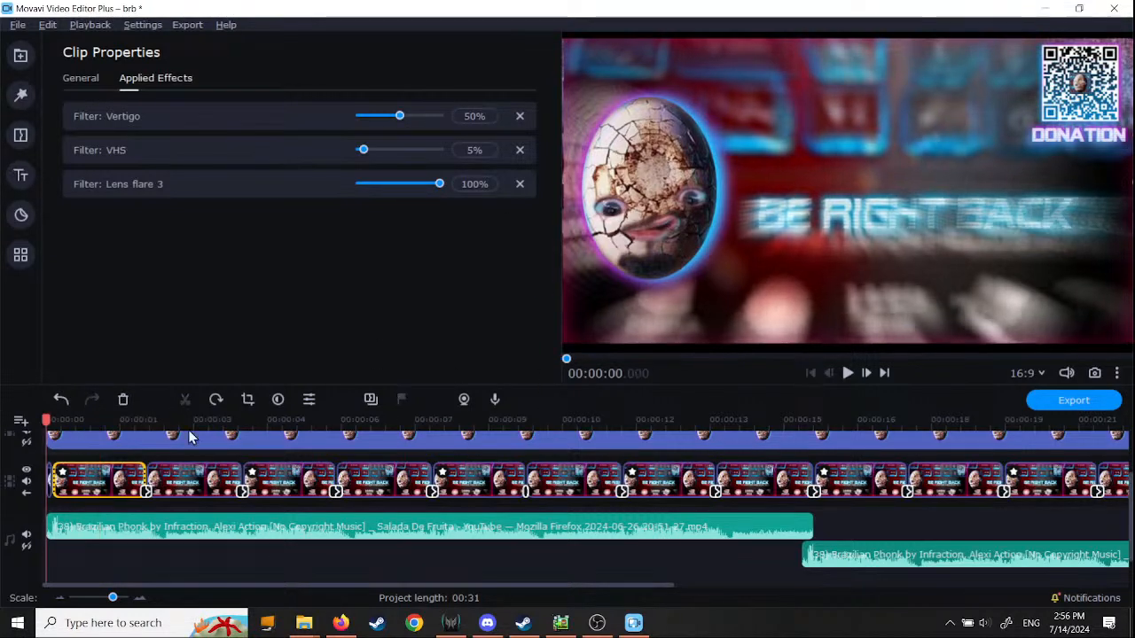
click(847, 373)
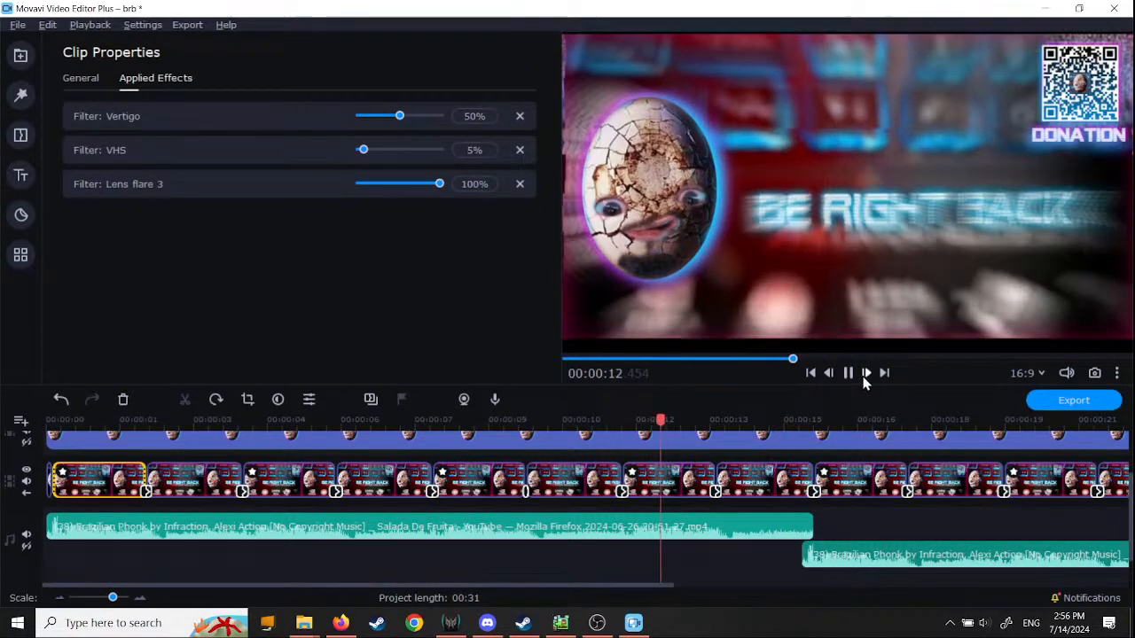
click(848, 373)
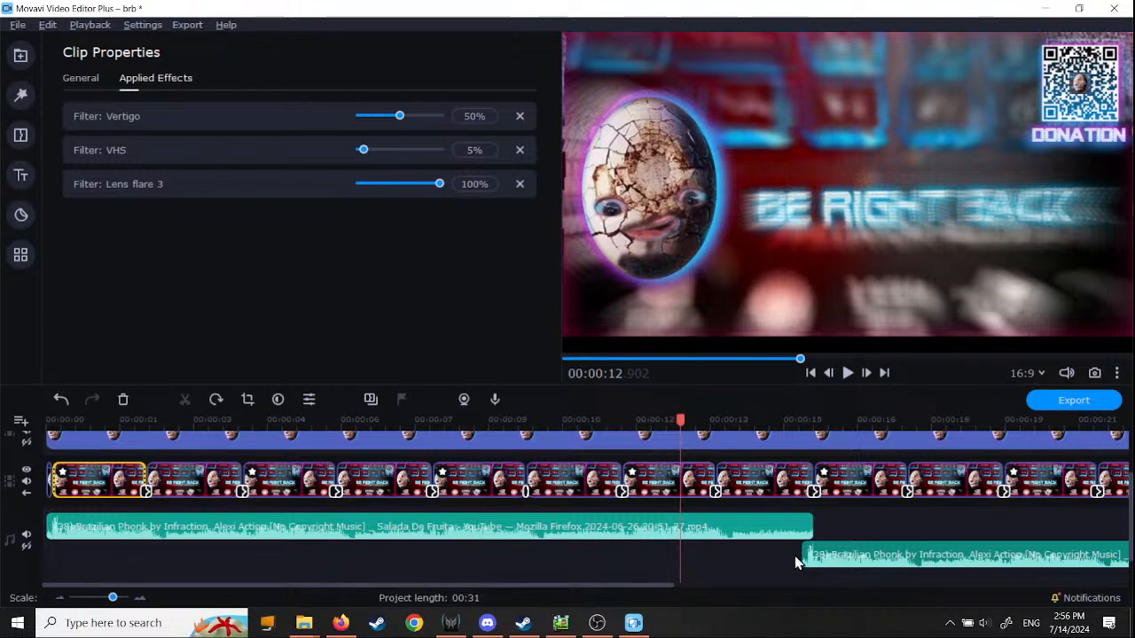
Step: Play the middle of the brb project across the changeover between the two music clips, and pause the playback
scroll(562, 591, right, 5)
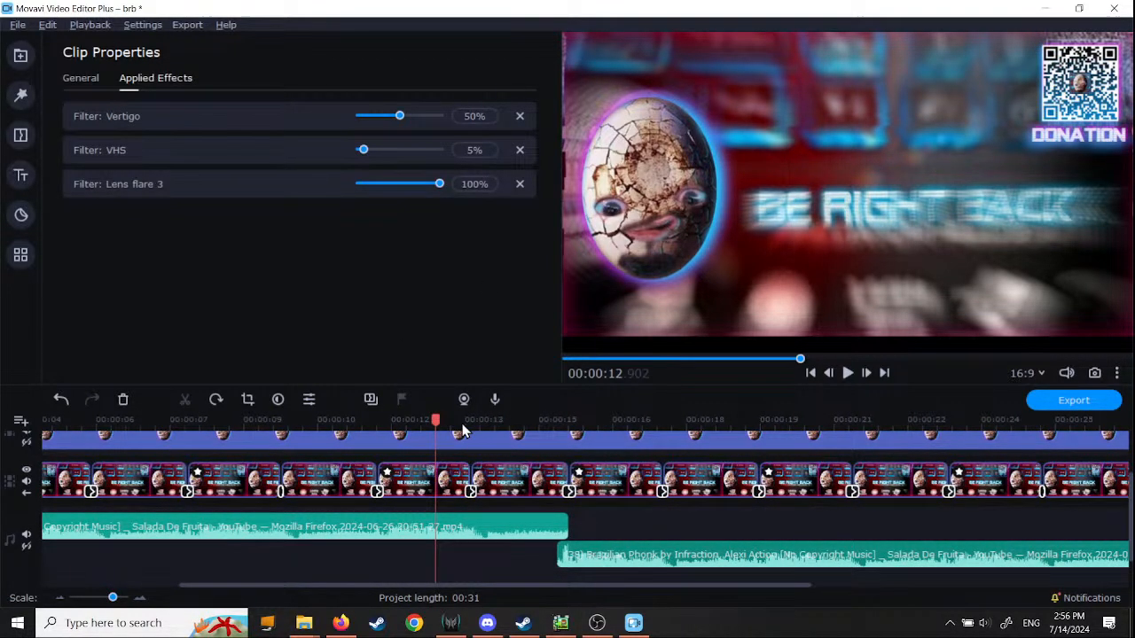
click(368, 437)
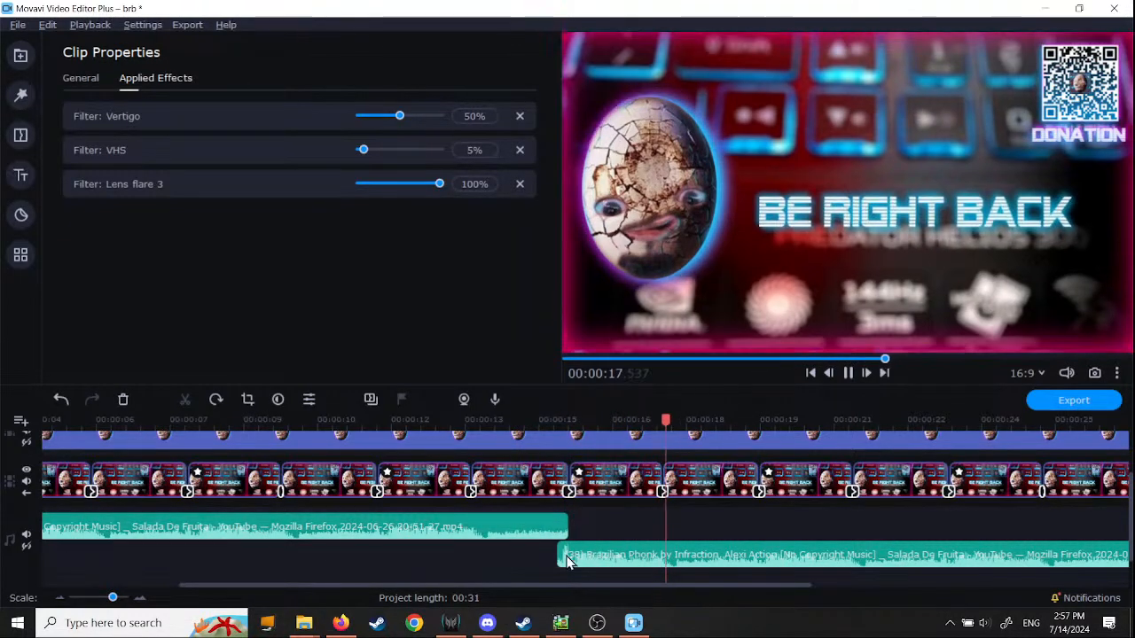
click(848, 375)
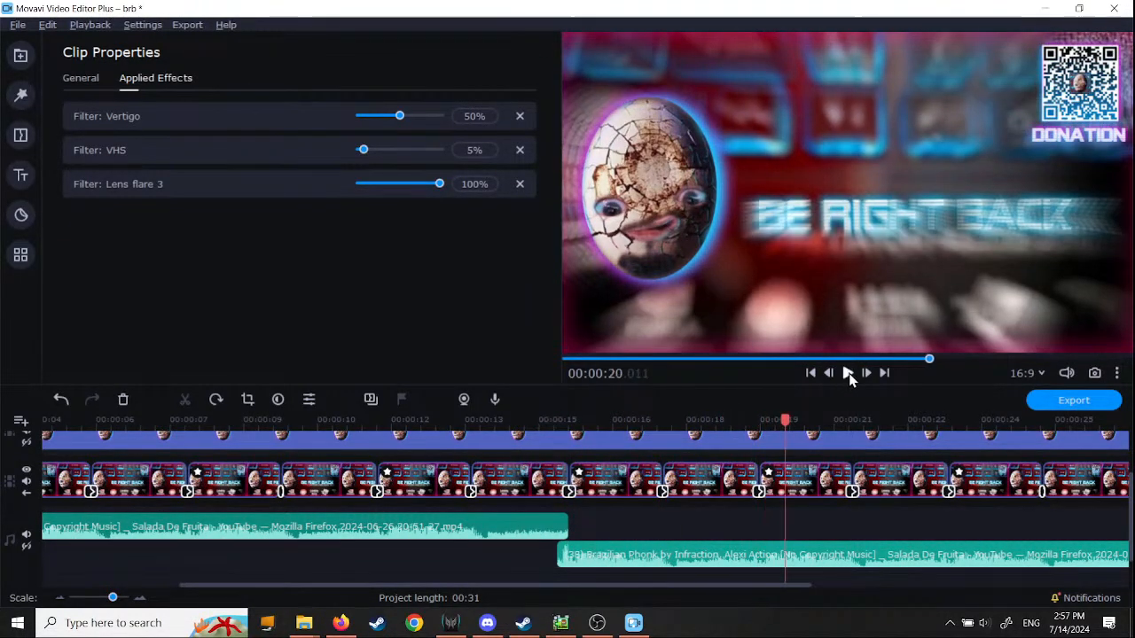
Step: Check the properties of the transition at the end of the first music clip and the effects applied to the starred clip after it
click(568, 491)
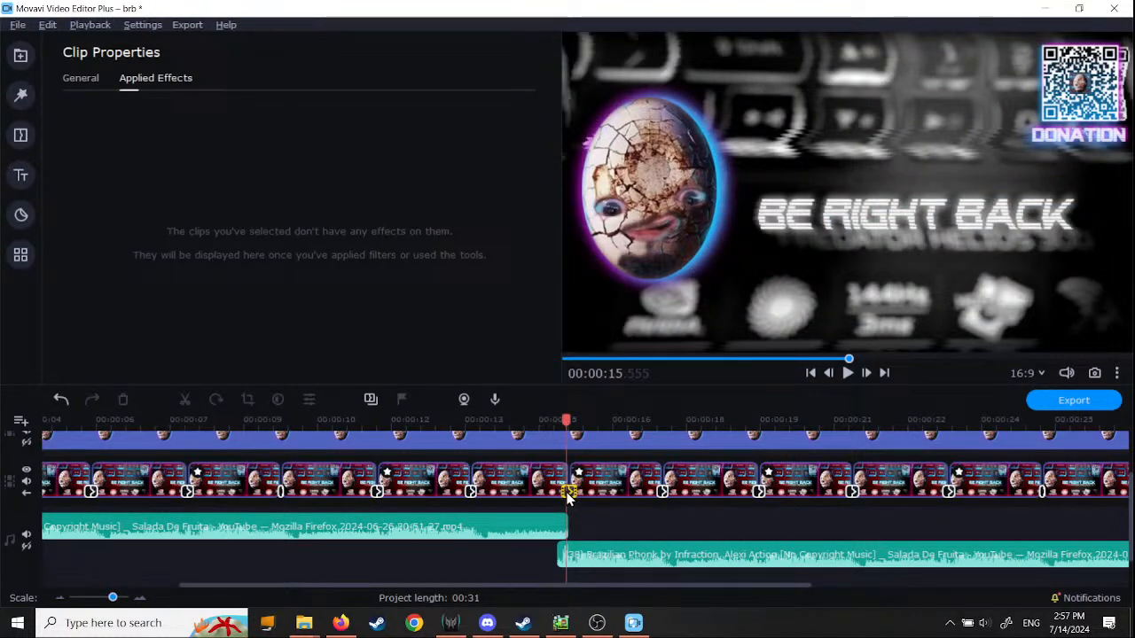
double_click(569, 493)
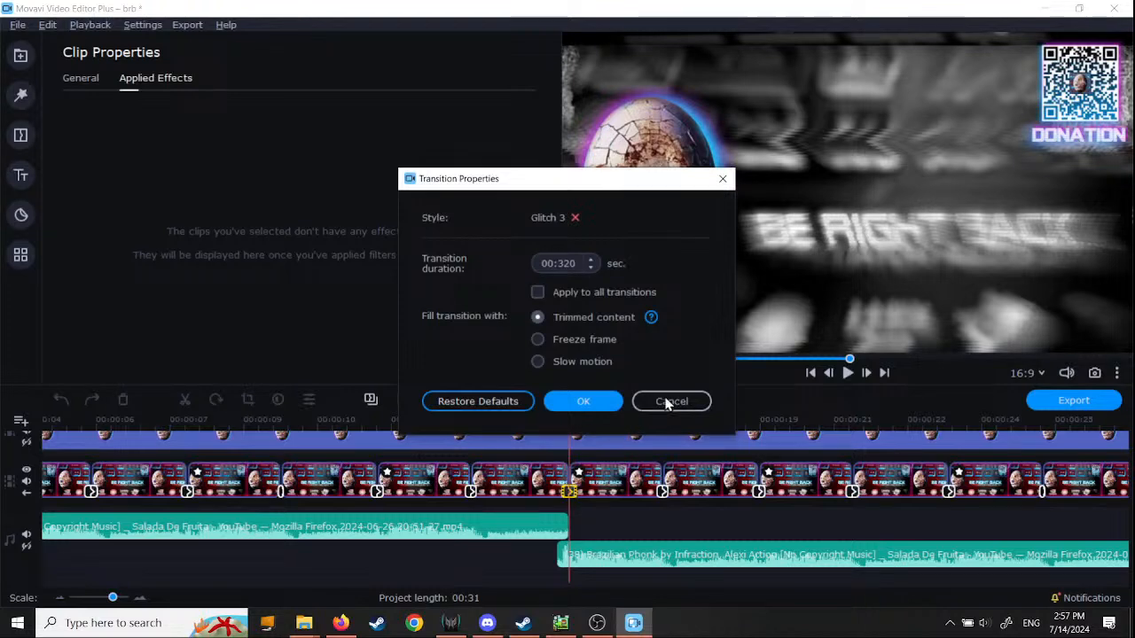
click(660, 401)
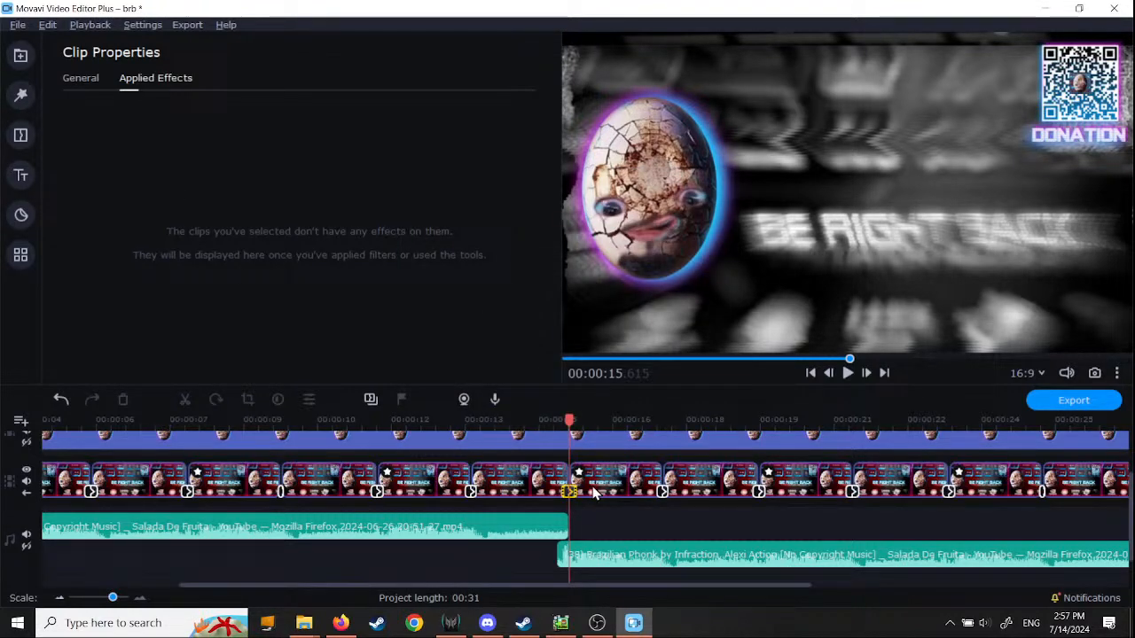
click(592, 493)
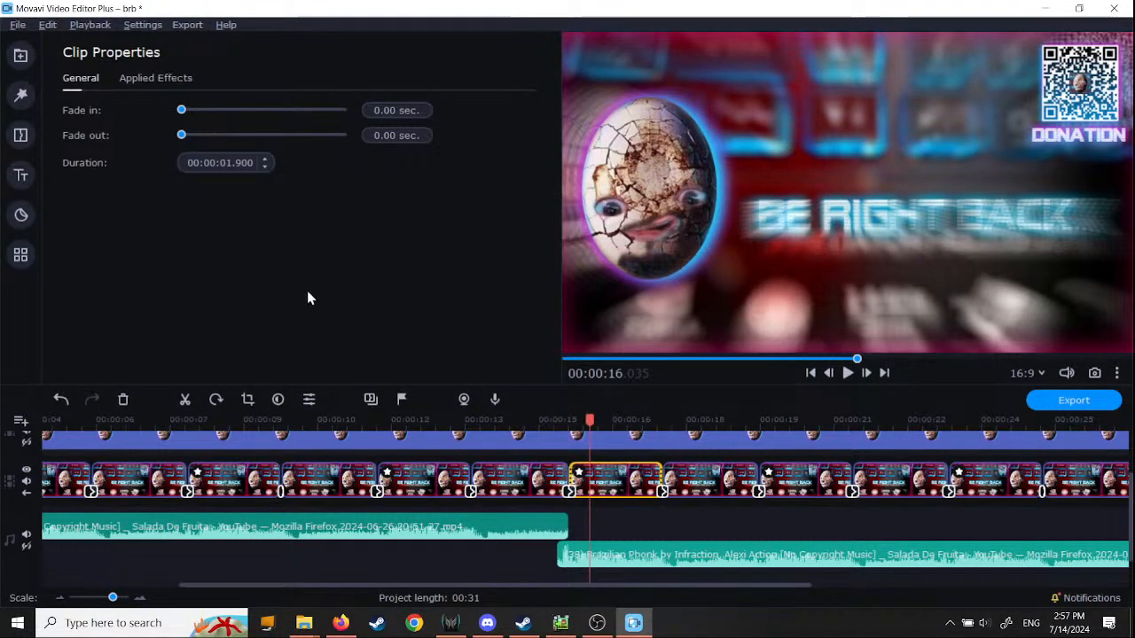
click(578, 475)
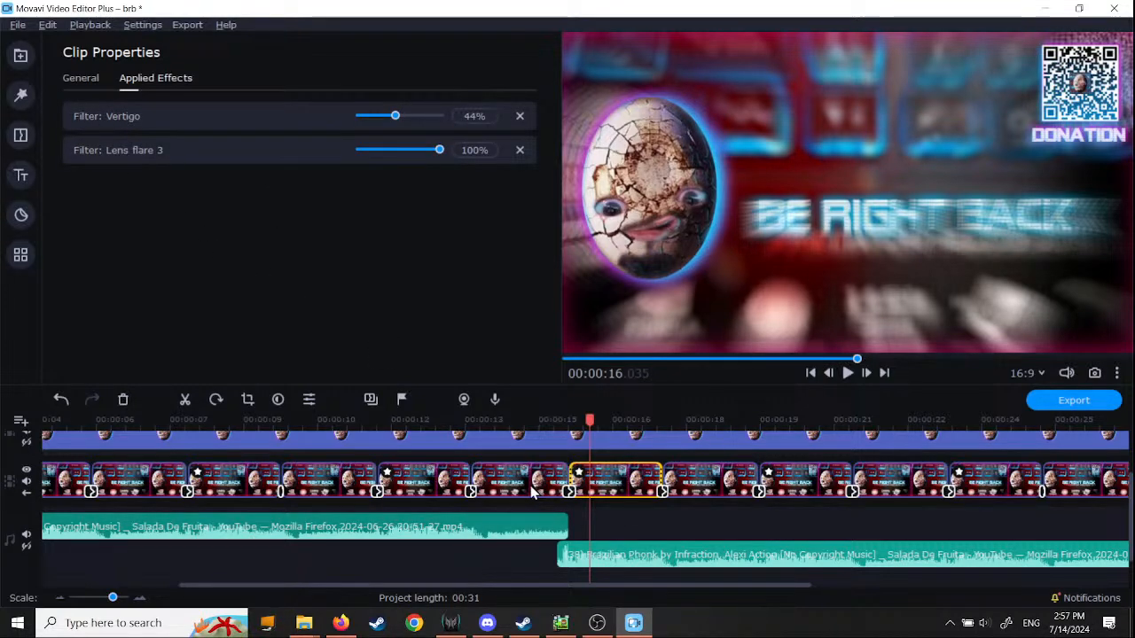
Step: Inspect the clip preceding the music changeover, recheck the properties of its ending transition, and preview playback from that transition
click(532, 493)
right_click(533, 481)
click(547, 491)
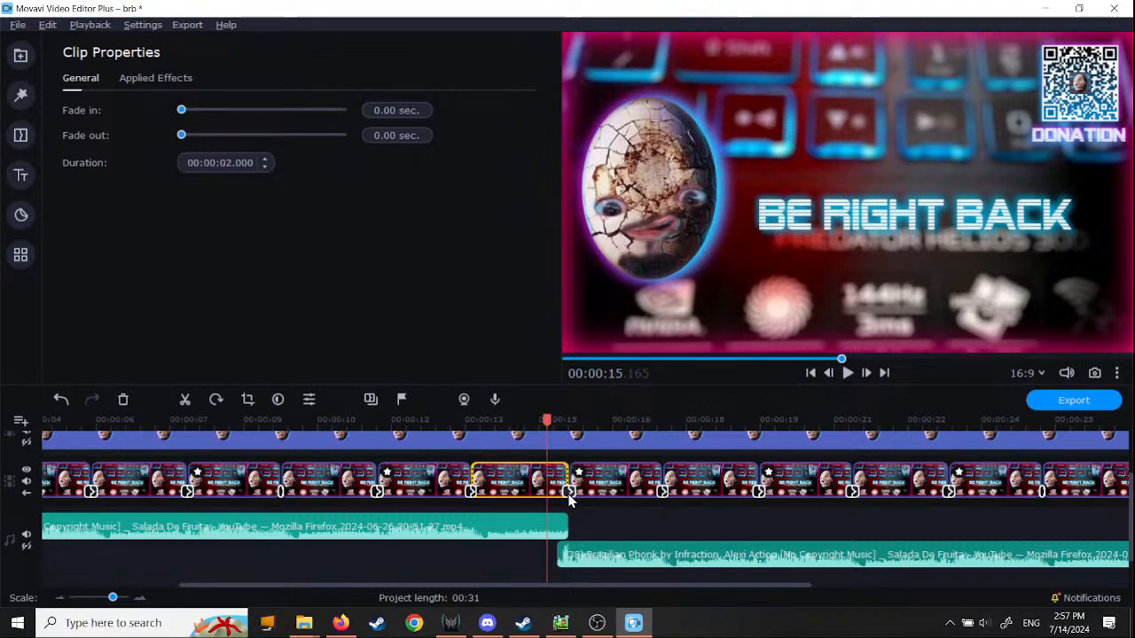
double_click(569, 493)
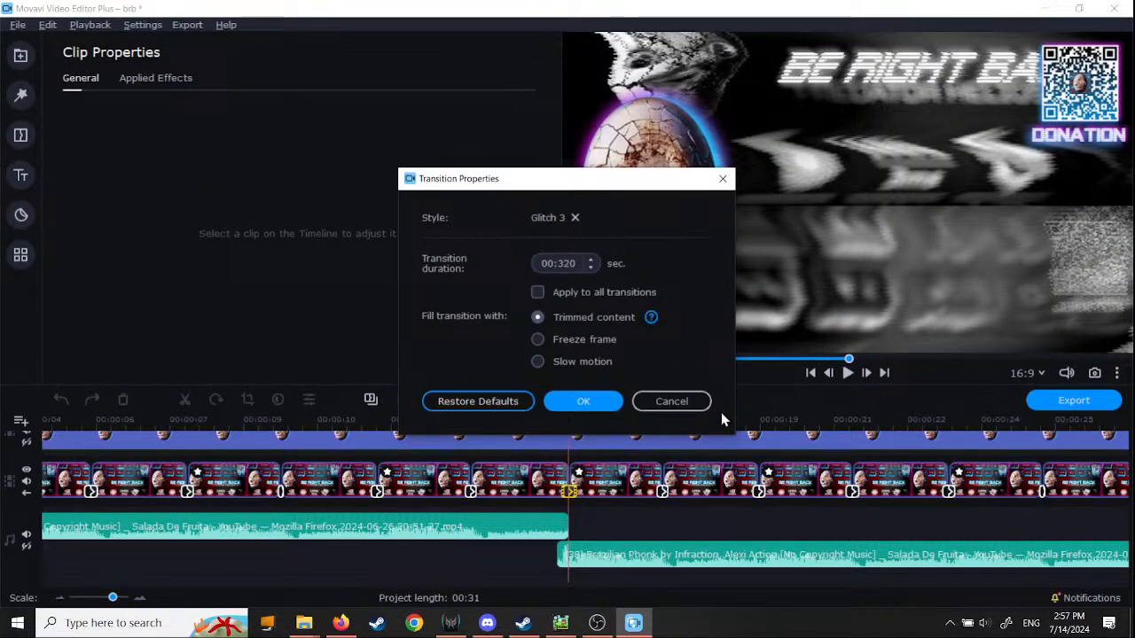
click(671, 401)
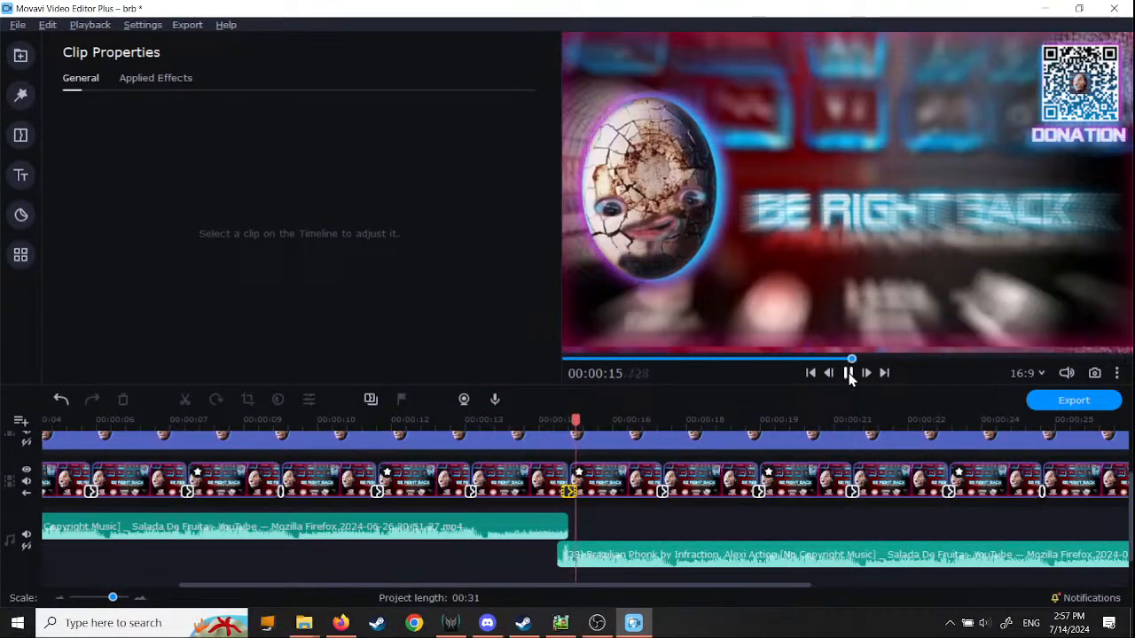
key(space)
ctrl+scroll(567, 567, up, 3)
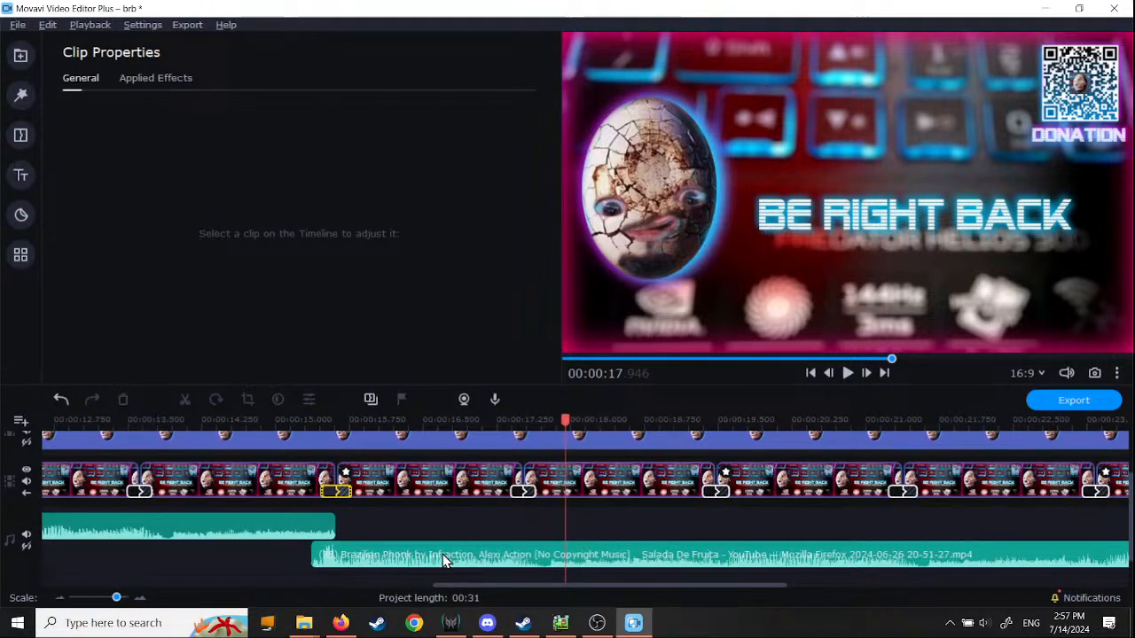
Step: Try extending the first music clip's end to about 22.9 seconds and play its overlap with the second music clip
click(372, 528)
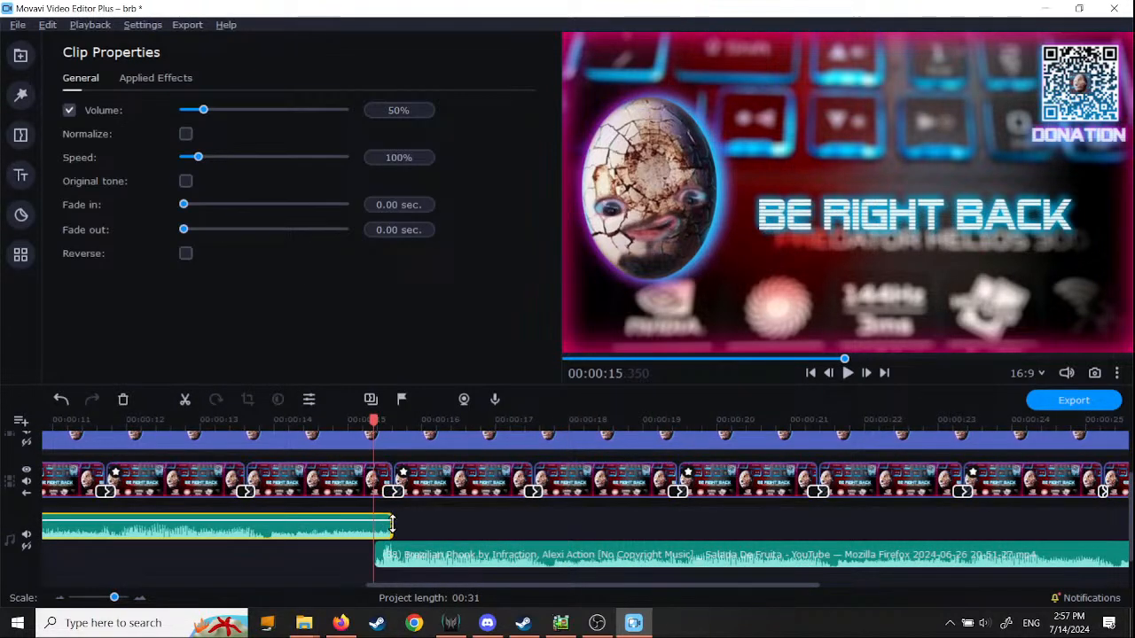
drag(391, 527, 925, 526)
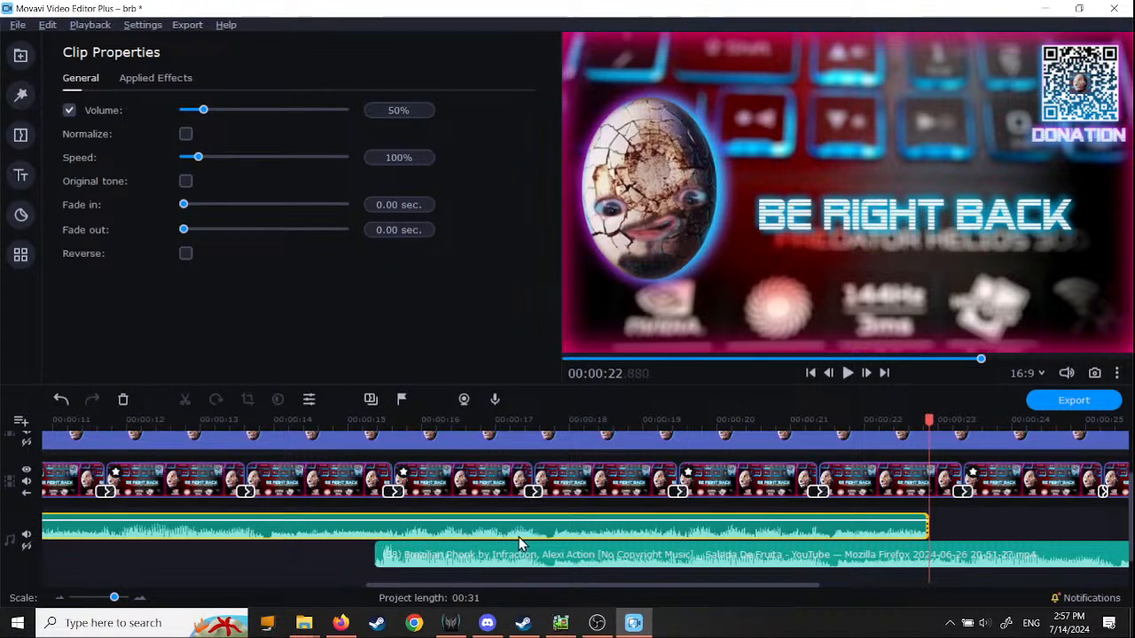
click(371, 424)
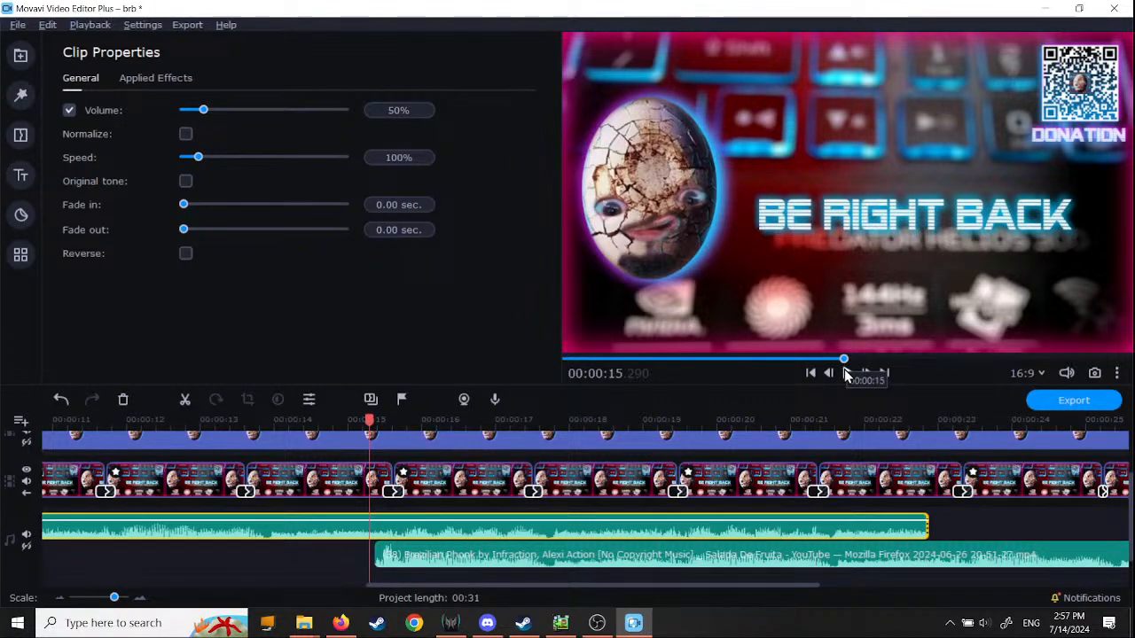
click(848, 374)
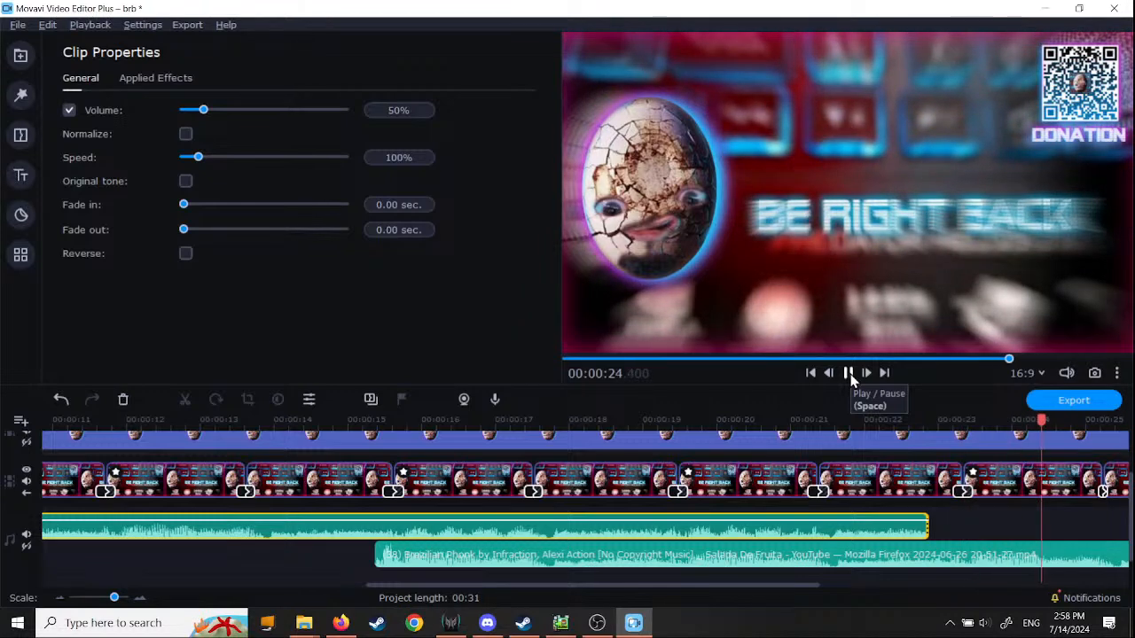
click(848, 373)
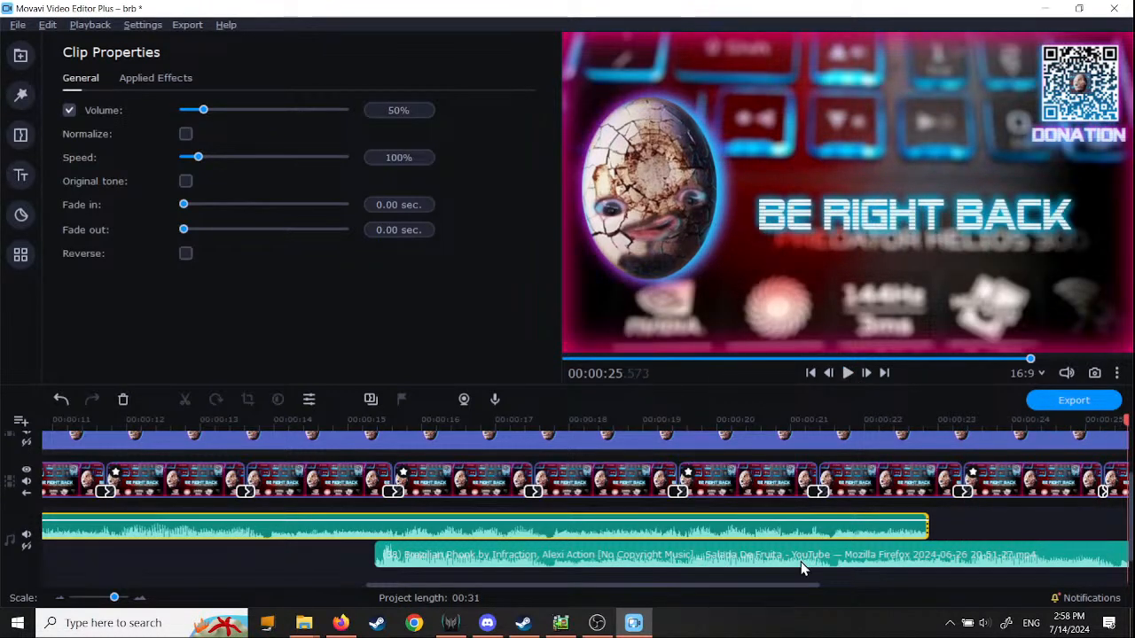
Step: Try extending the first music clip to about 44.6 seconds, and on to about 50 seconds, and listen to the part past the video's end
ctrl+scroll(831, 559, down, 3)
drag(563, 528, 1092, 529)
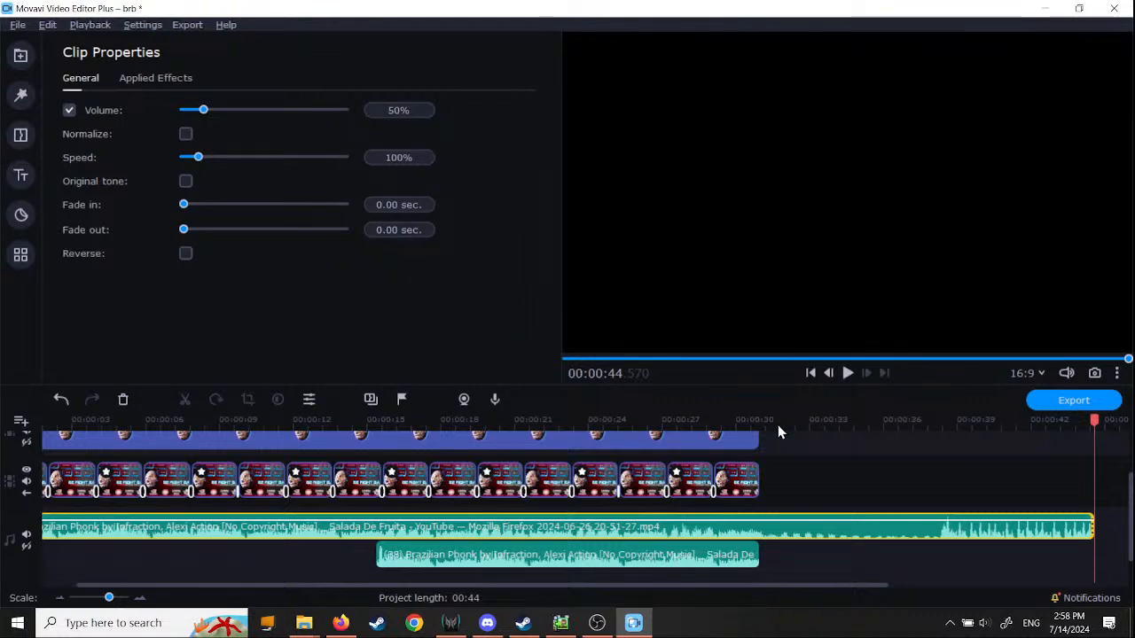
click(778, 426)
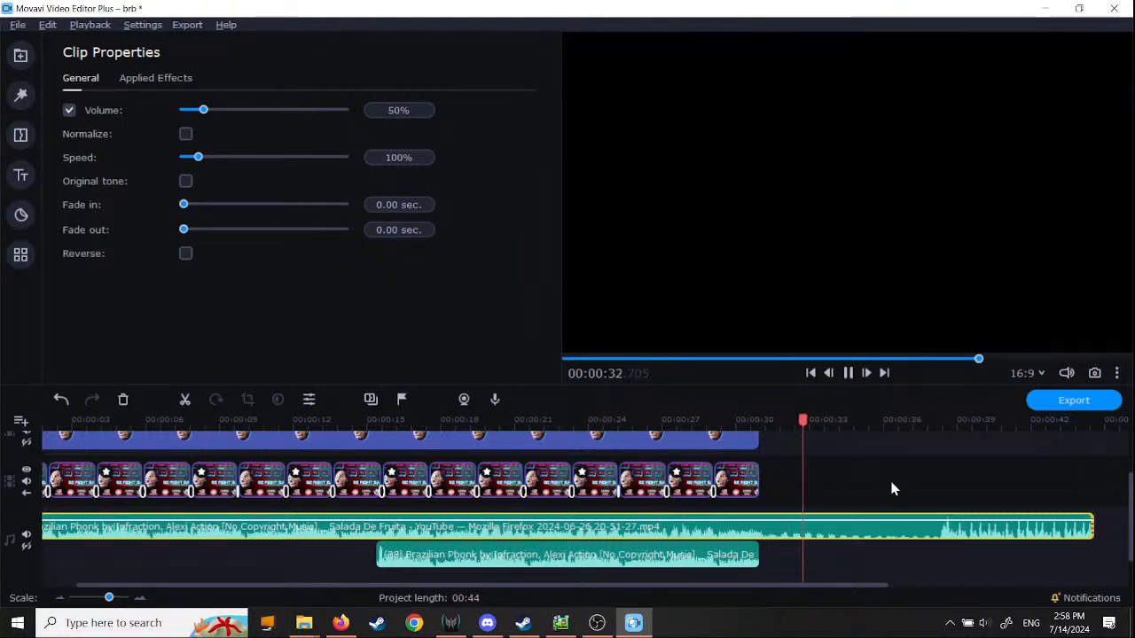
scroll(901, 535, right, 2)
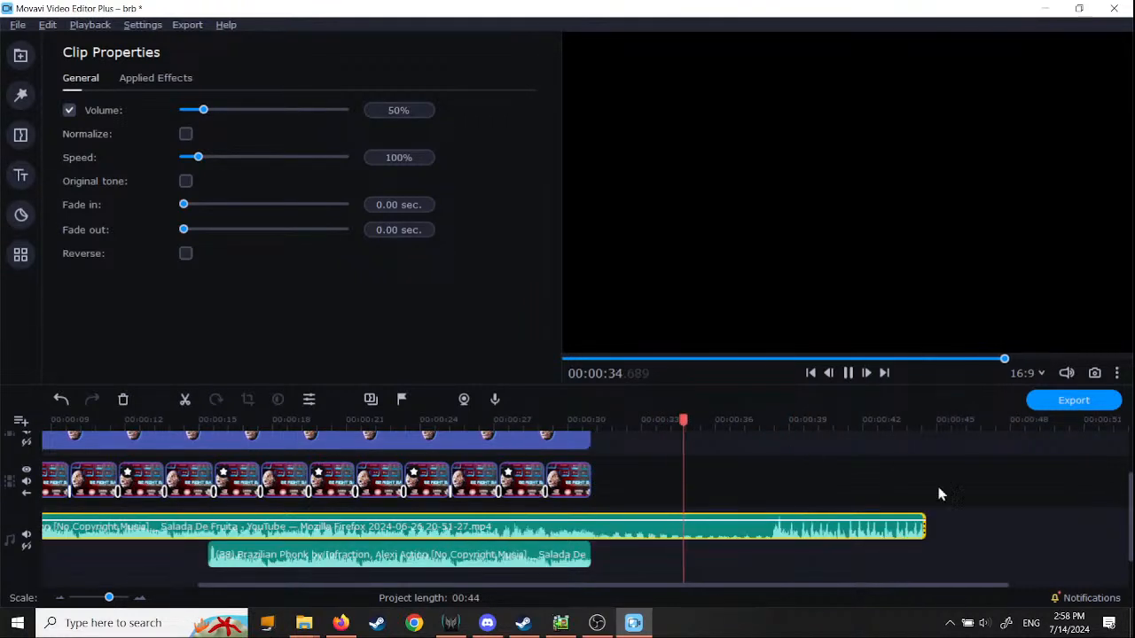
drag(927, 531, 1075, 531)
click(767, 419)
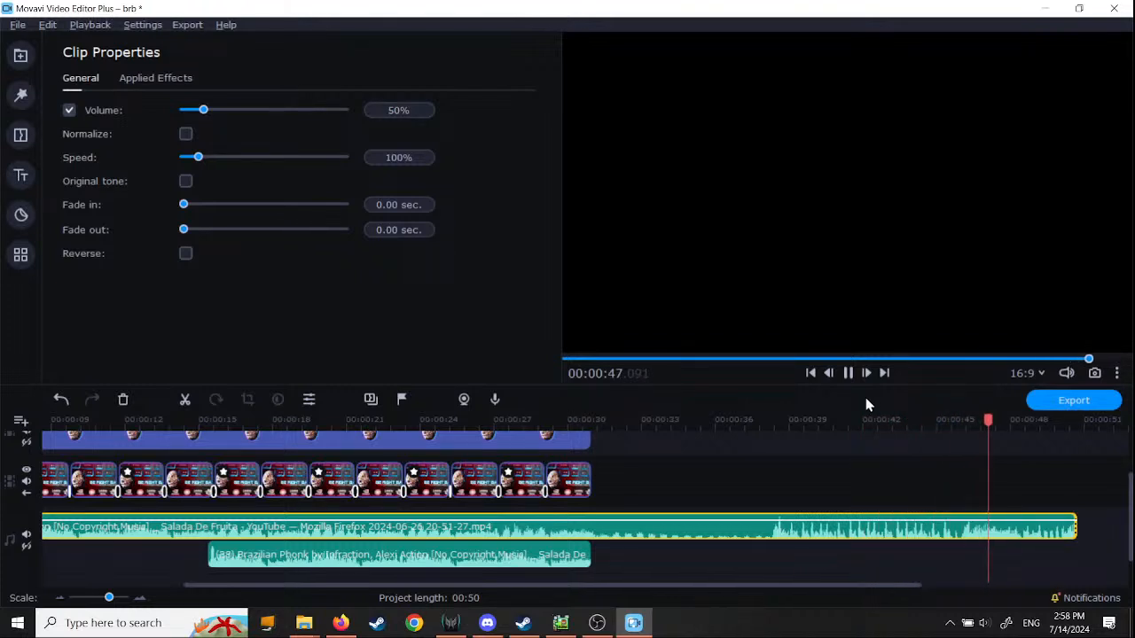
click(963, 540)
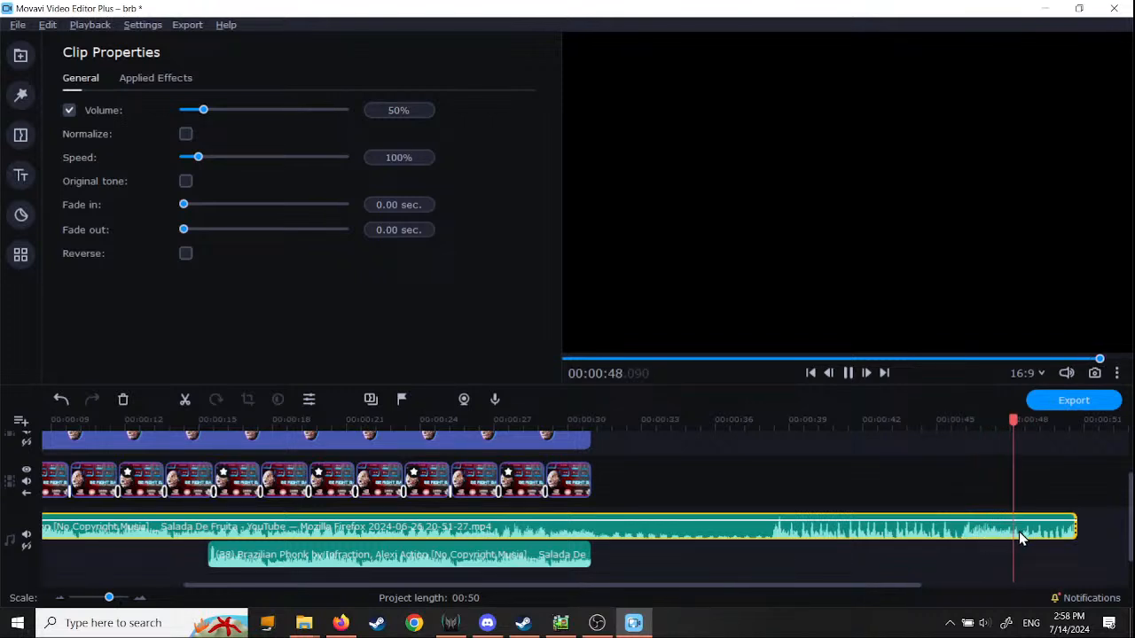
click(848, 374)
Step: Try shortening the first music clip to about 29.1 seconds and preview its overlap with the second one from about 15.3 seconds
drag(1077, 528, 549, 506)
ctrl+scroll(532, 556, up, 2)
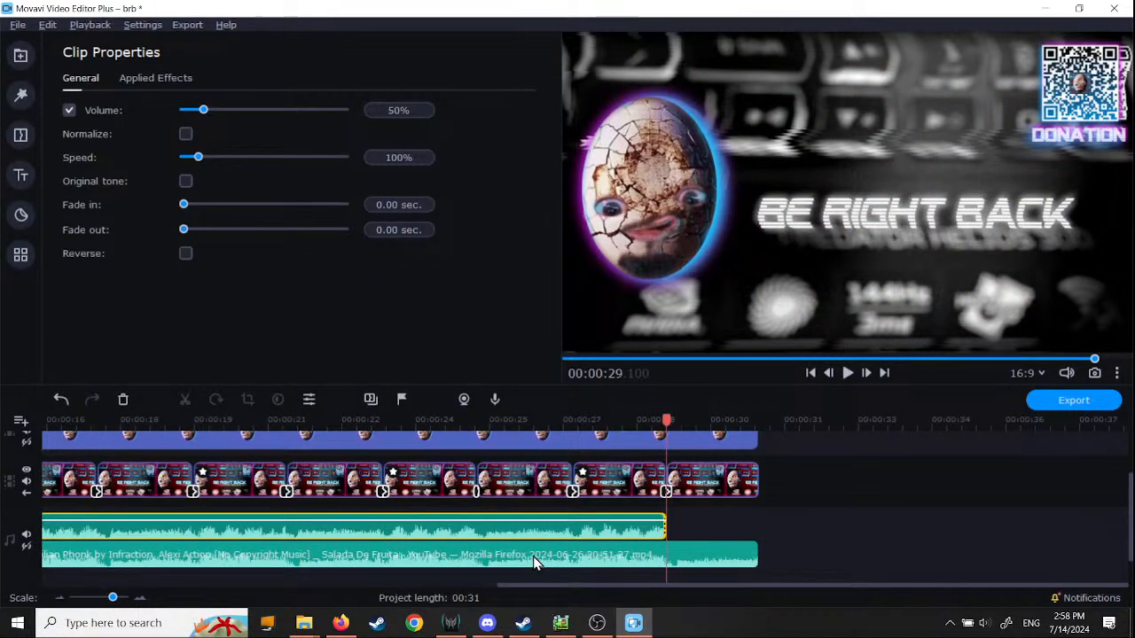
ctrl+scroll(533, 557, down, 1)
click(182, 425)
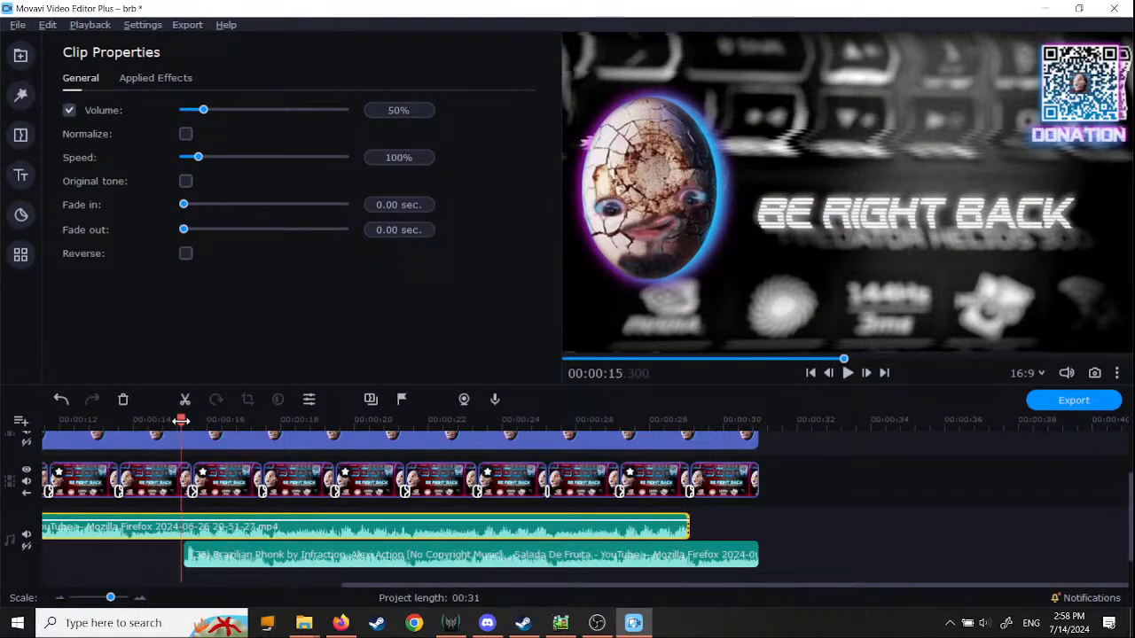
click(848, 372)
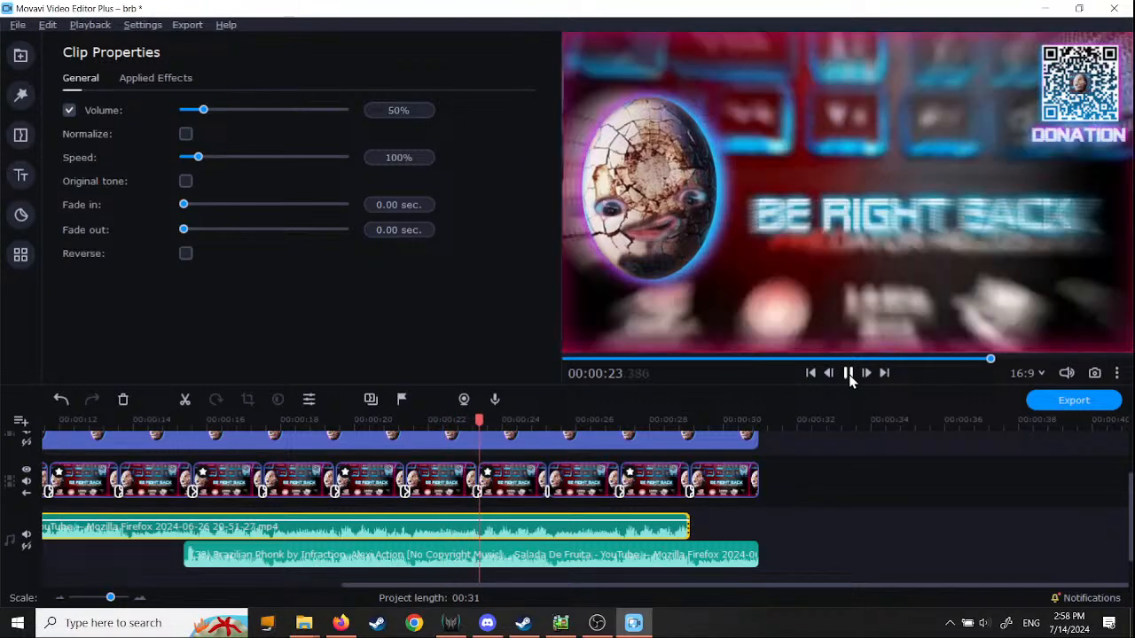
click(847, 374)
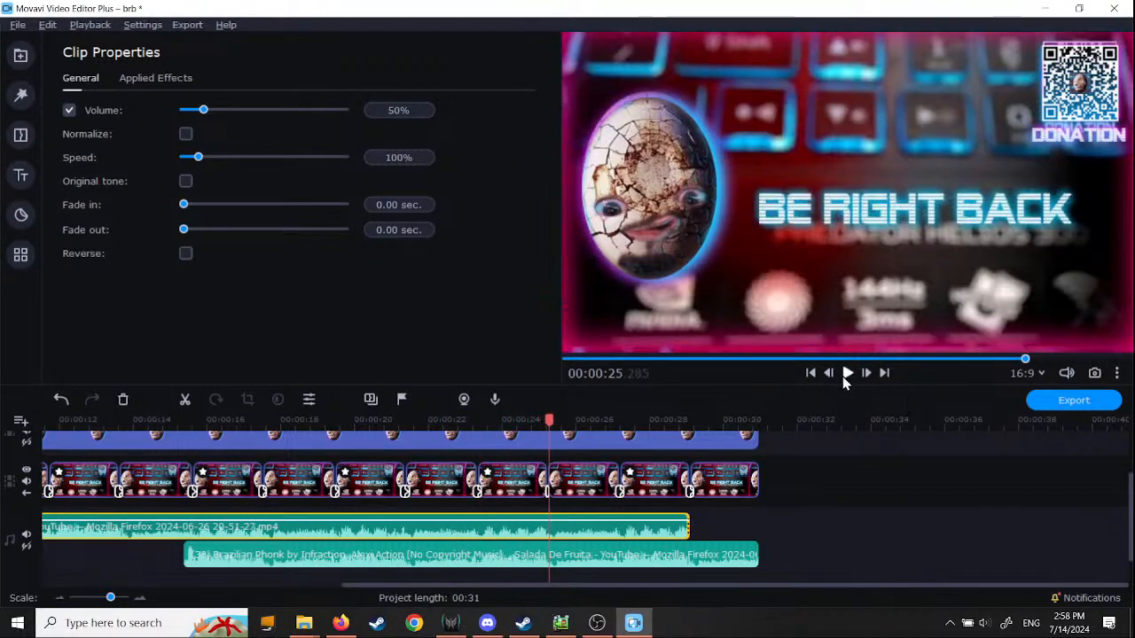
Step: Shorten the first music clip's end to about 17.5 seconds and close the video editor, returning to Pixel Game Maker MV
drag(689, 528, 262, 528)
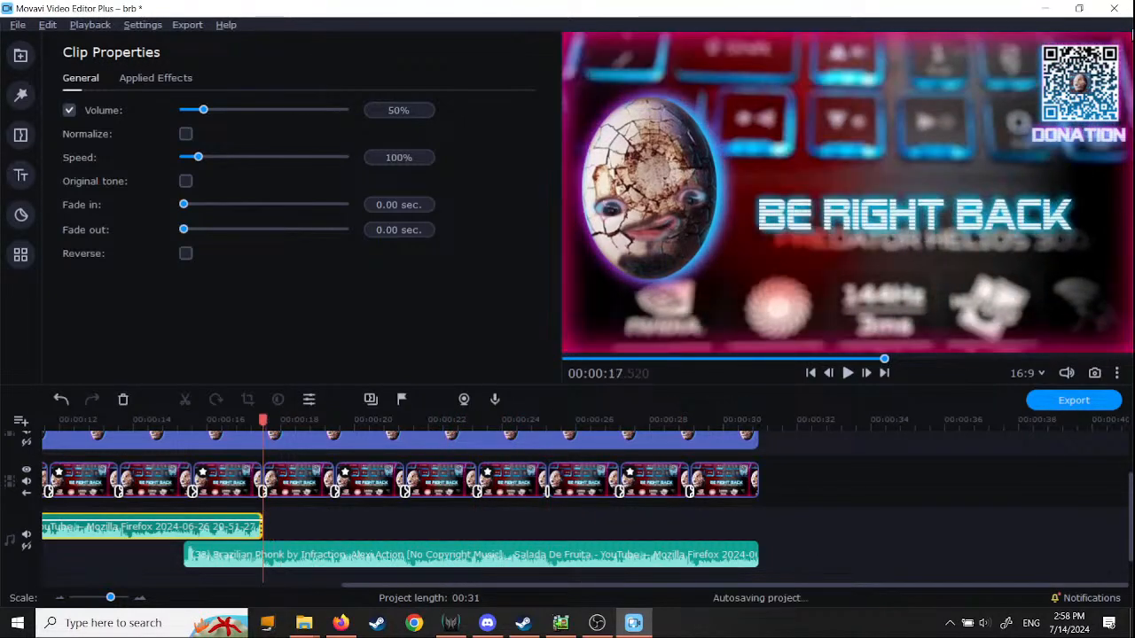
click(1113, 8)
click(604, 339)
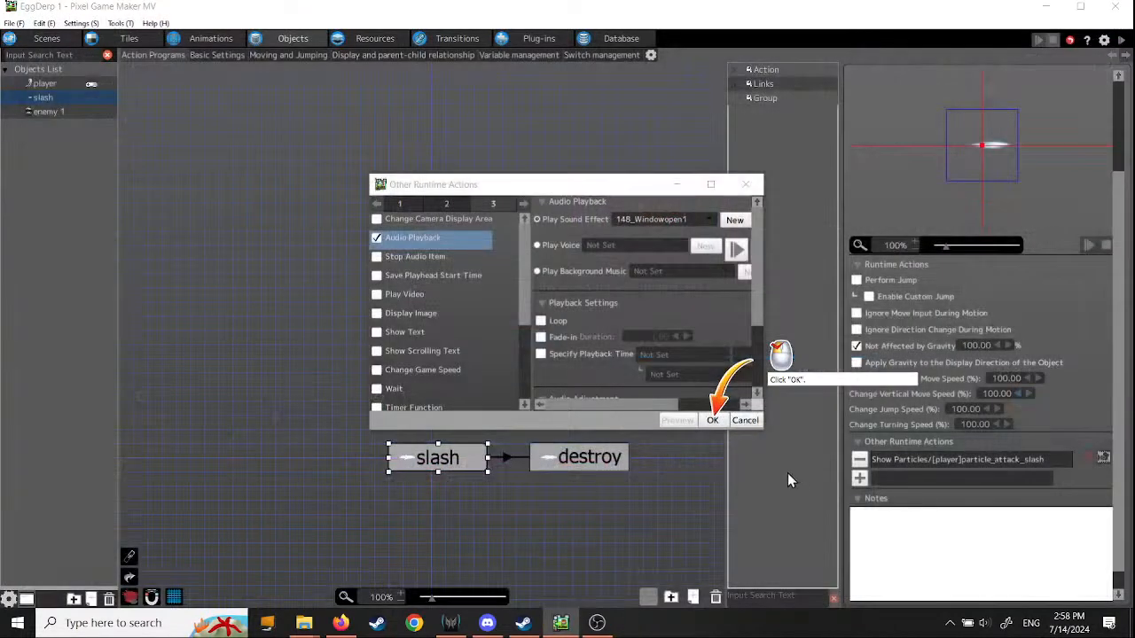
Step: Confirm the 148_Windowopen1 sound effect as an Audio Playback runtime action of the slash action
click(715, 424)
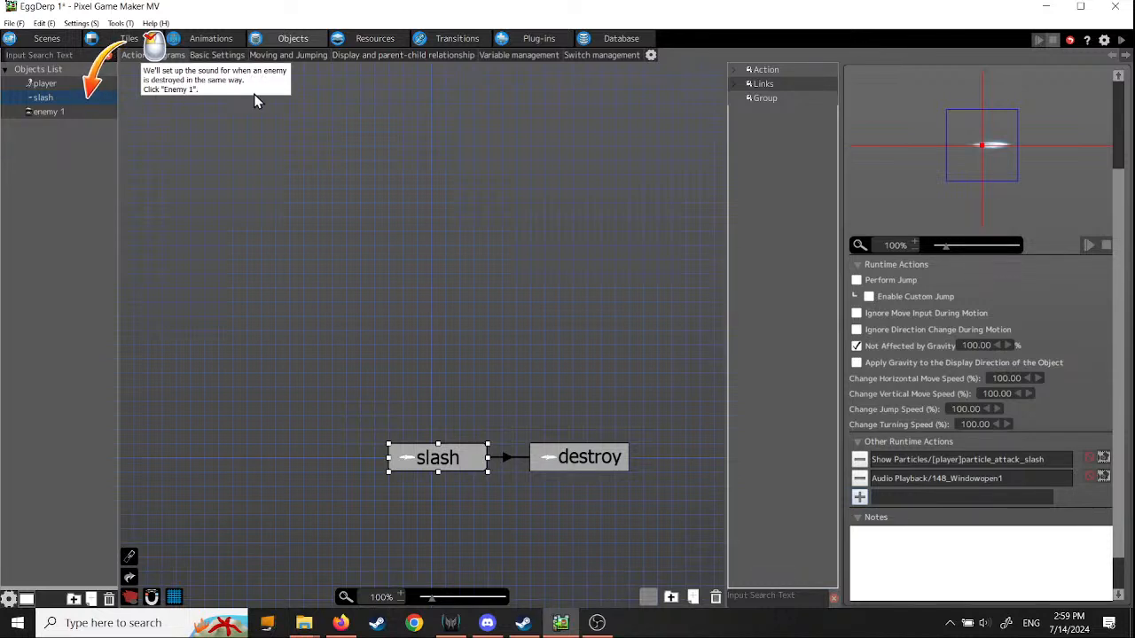
Step: Enable Audio Playback as an additional runtime action on enemy 1's expolsion action
click(61, 113)
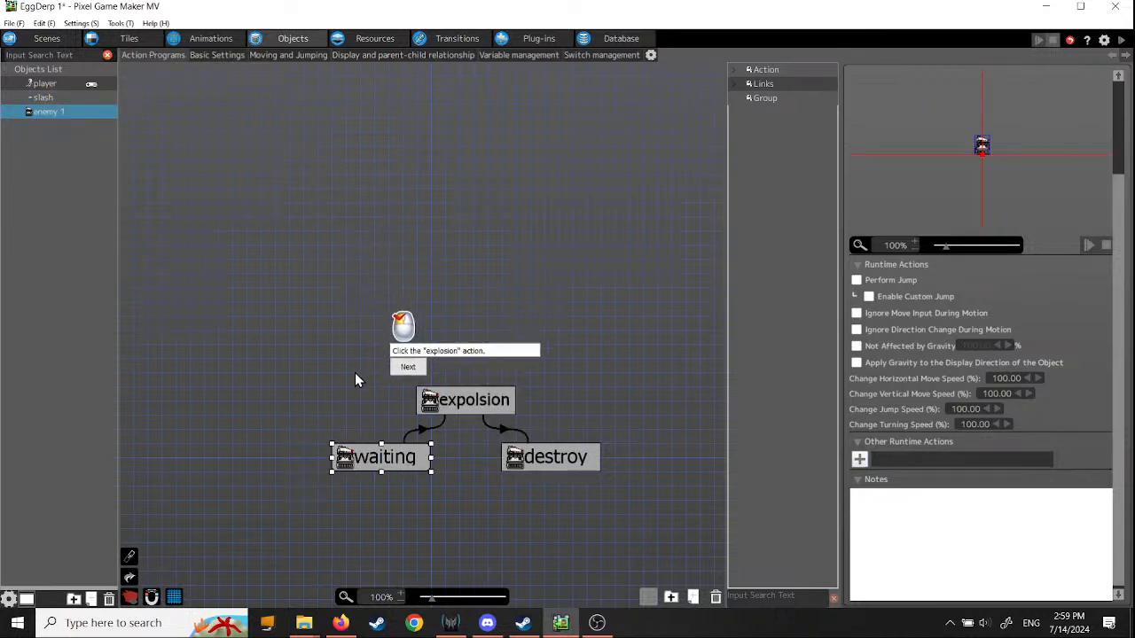
click(457, 406)
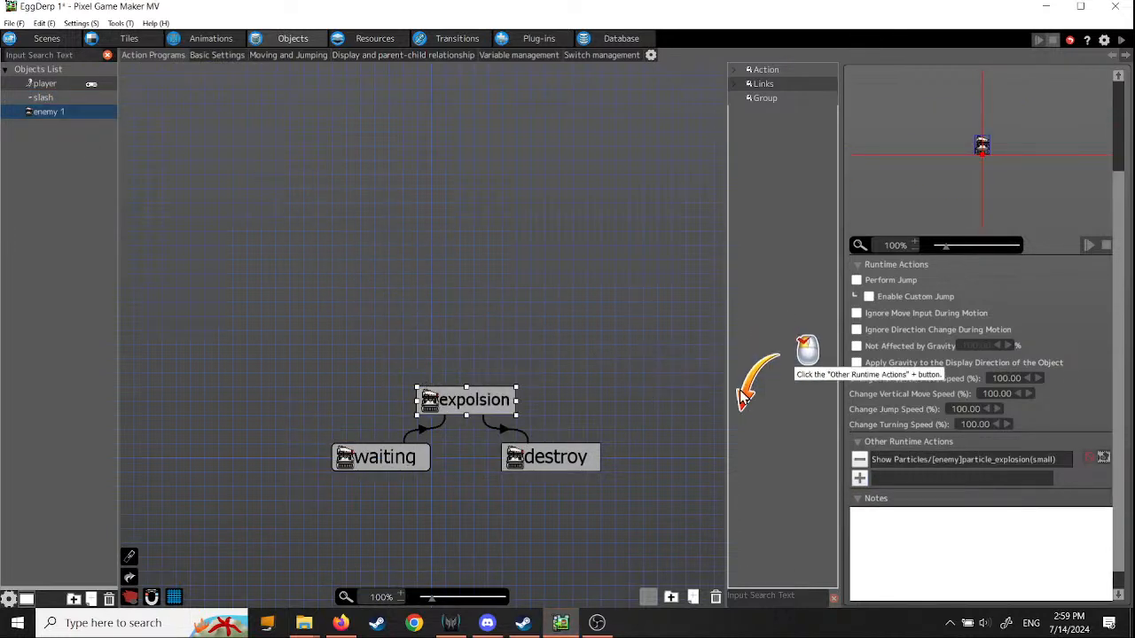
click(860, 480)
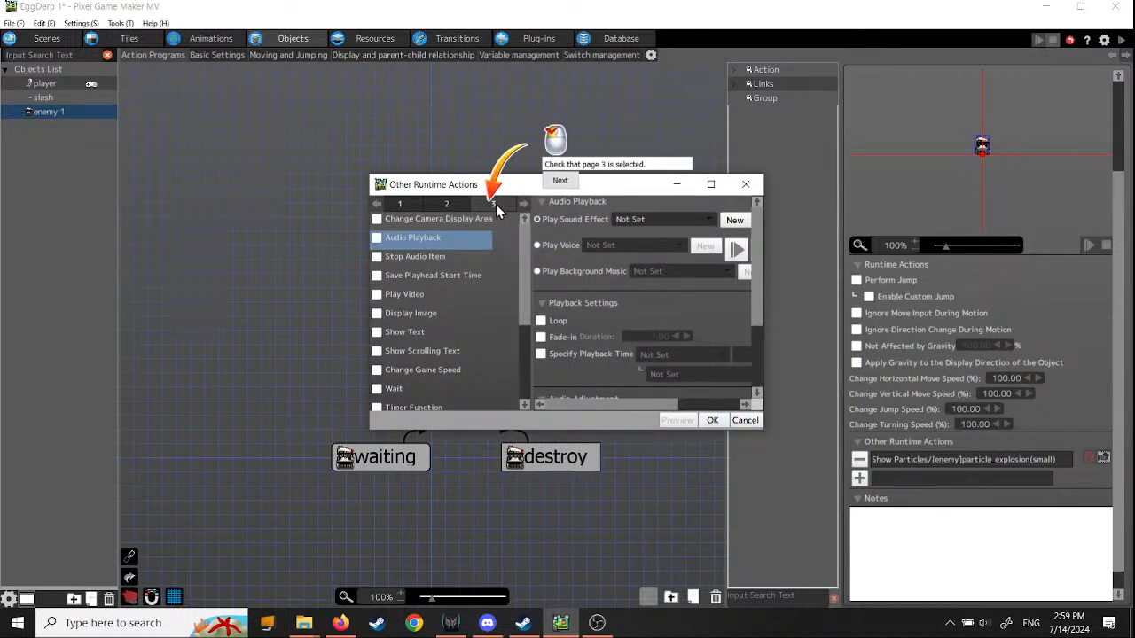
click(564, 181)
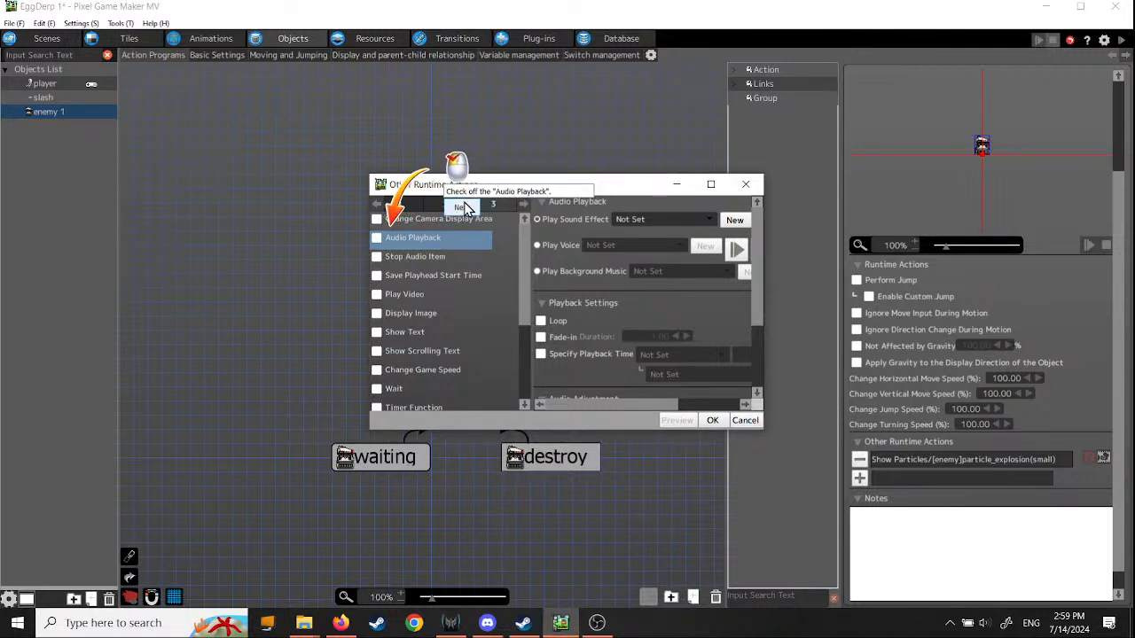
click(378, 239)
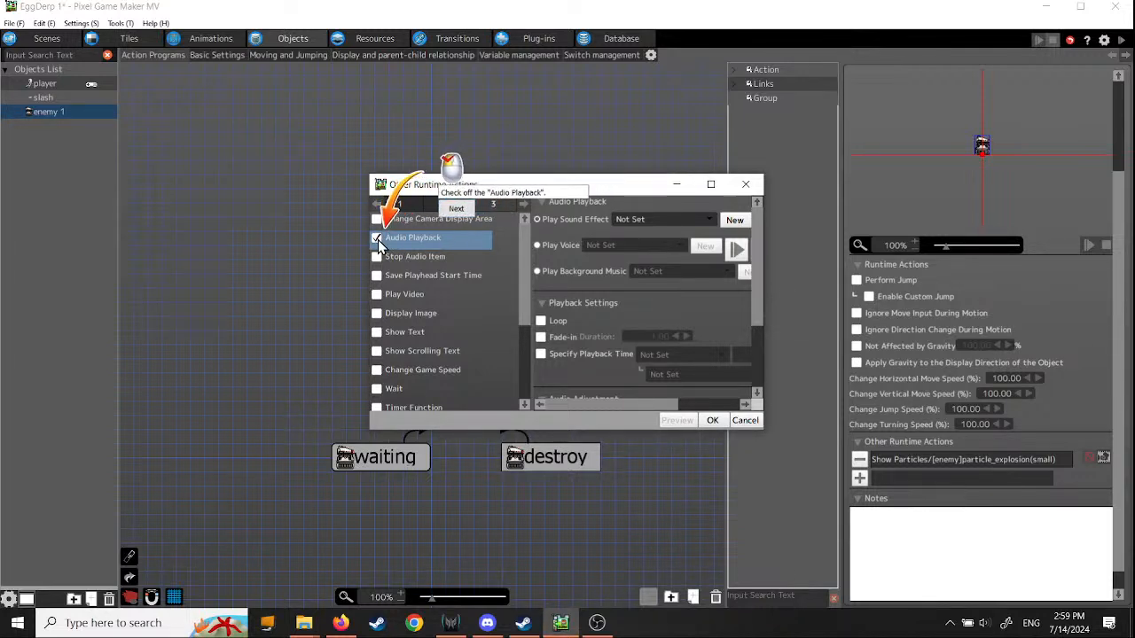
click(457, 211)
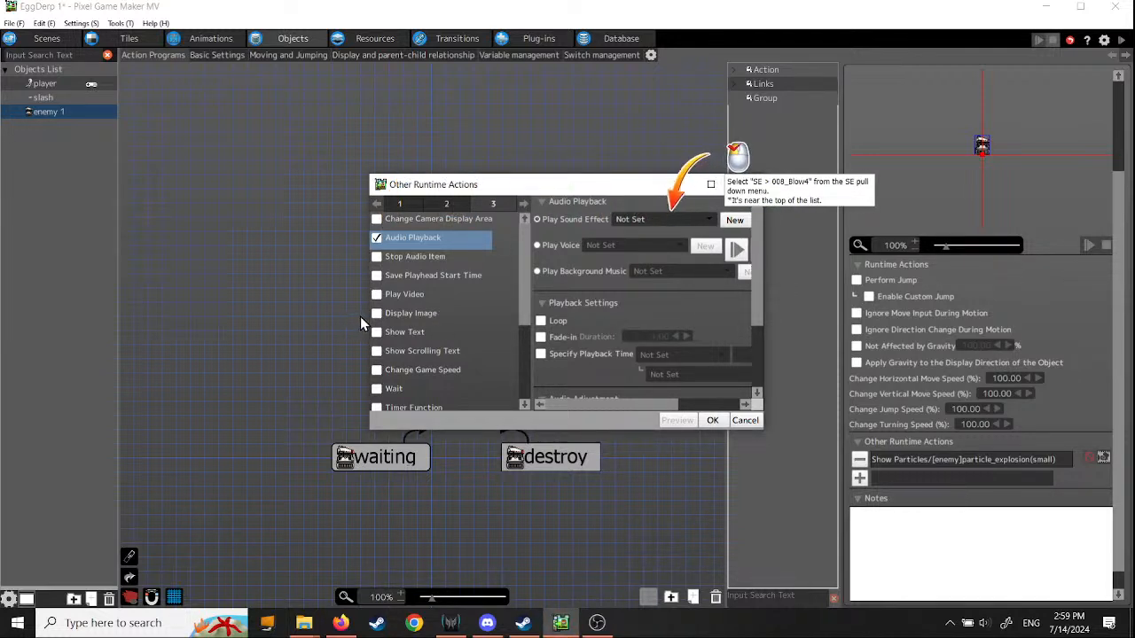
Step: Widen the runtime actions dialog, choose the 008_Blow4 SE as the sound effect, and confirm the action
drag(370, 317, 165, 315)
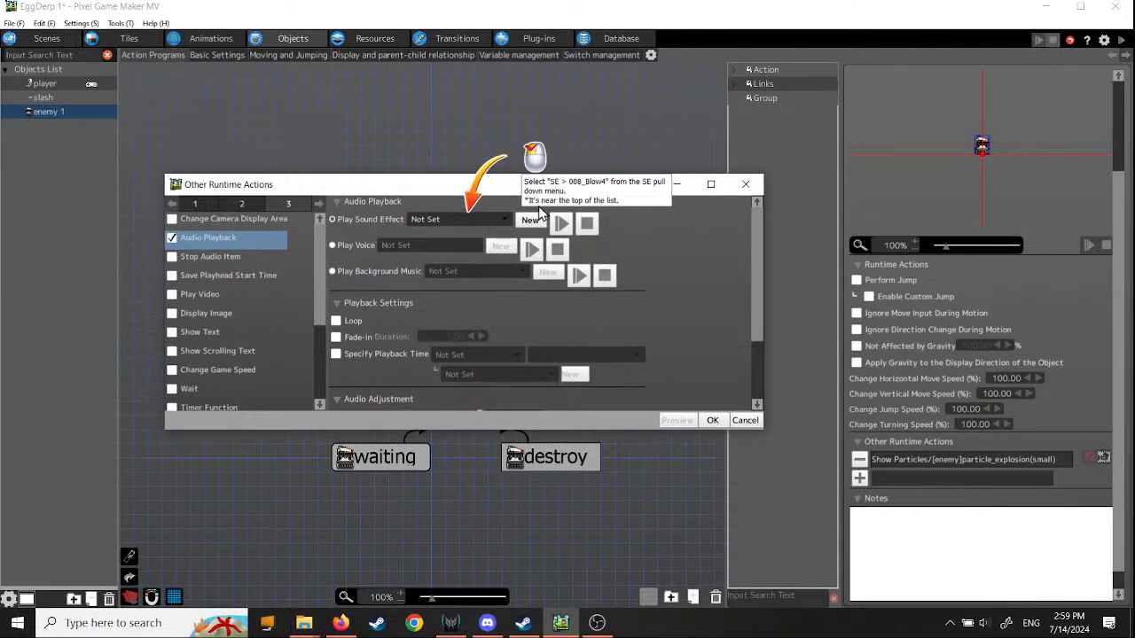
click(483, 220)
mouse_move(485, 266)
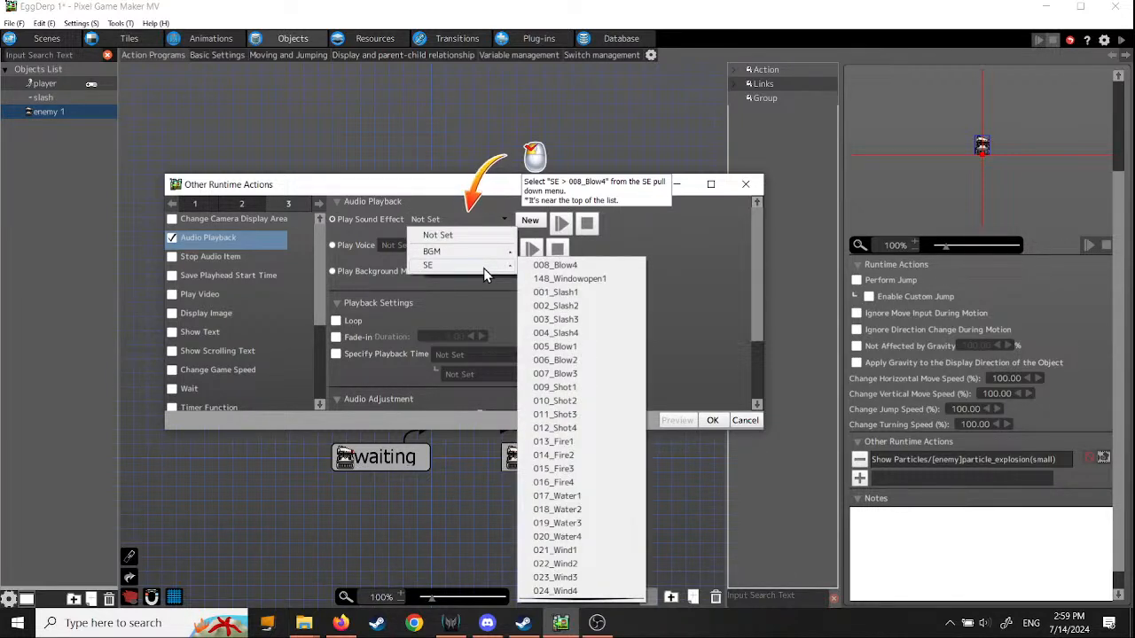
click(555, 265)
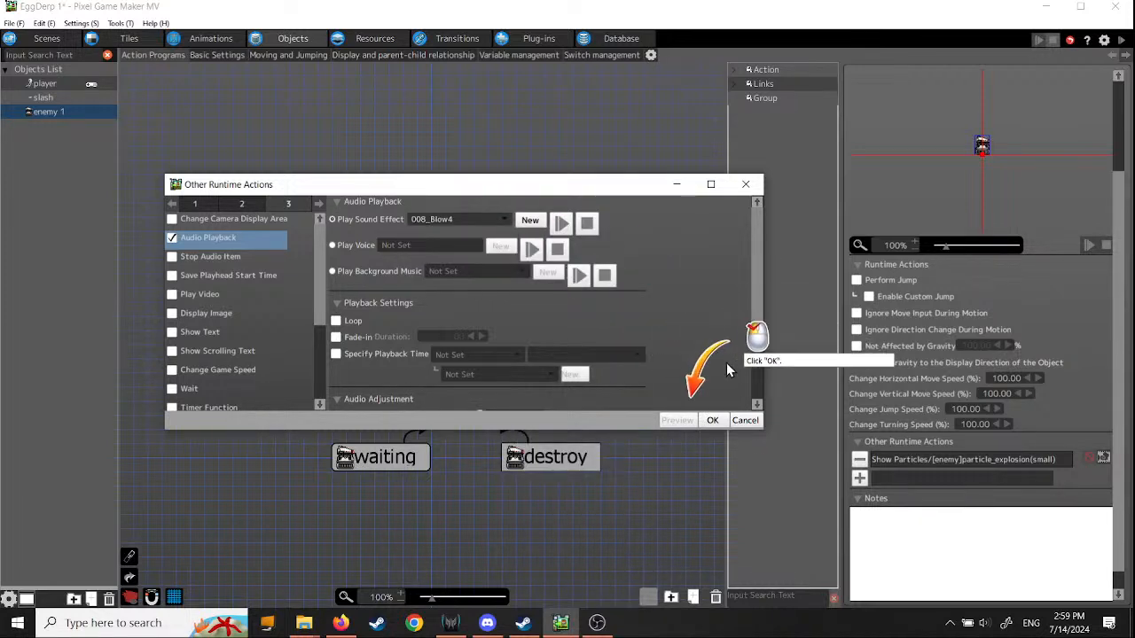
click(711, 421)
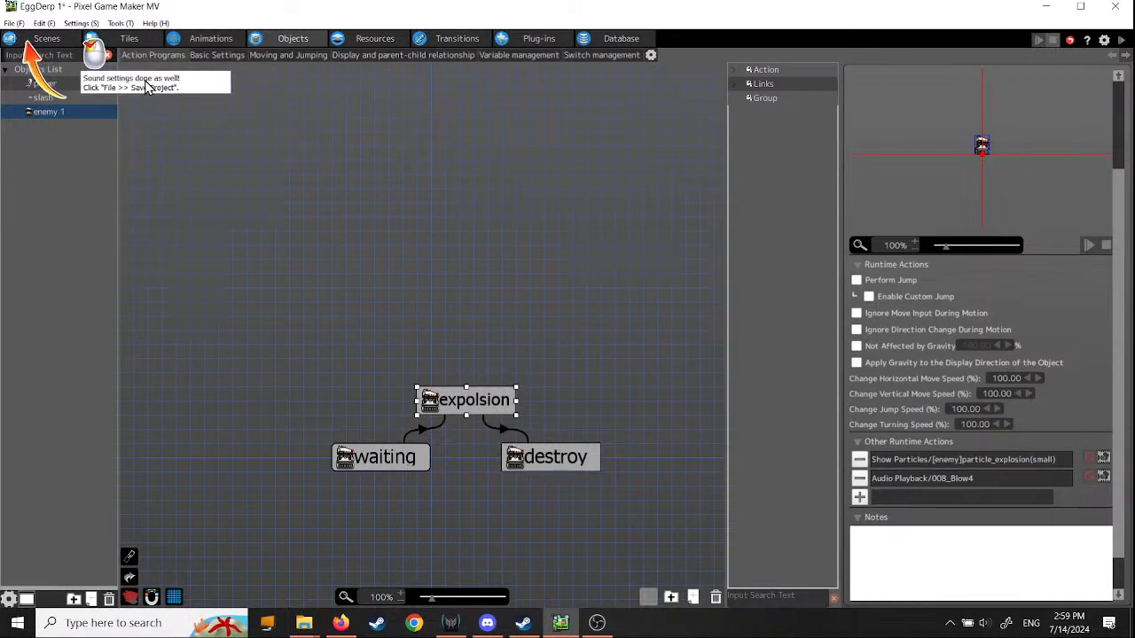
Step: Save the project and start a test play of the game in a maximized window
click(13, 24)
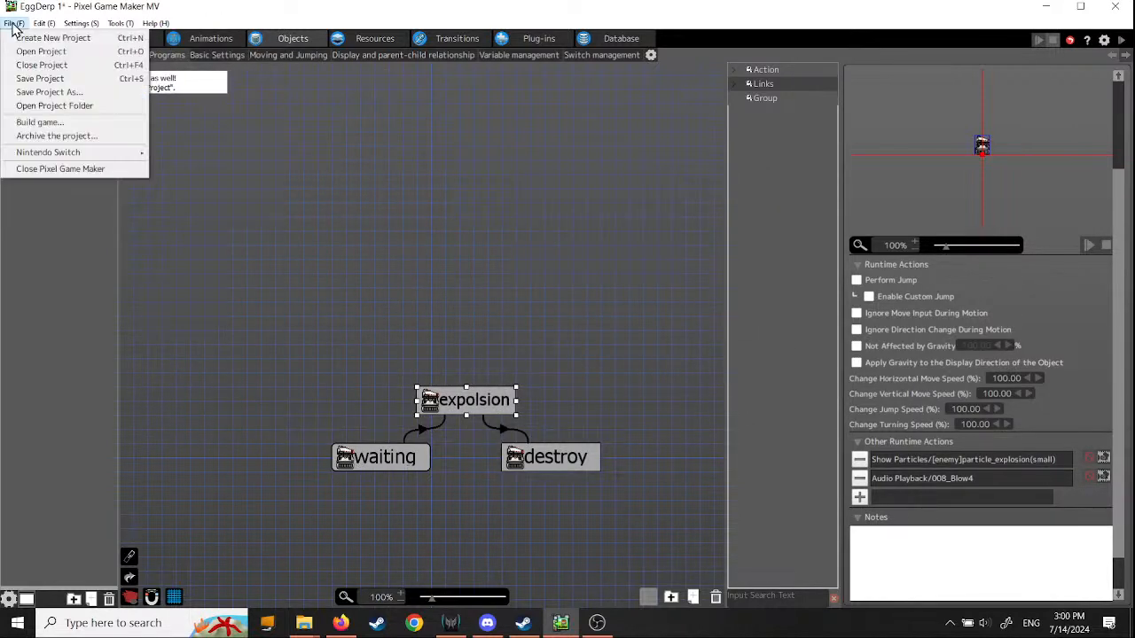
click(40, 79)
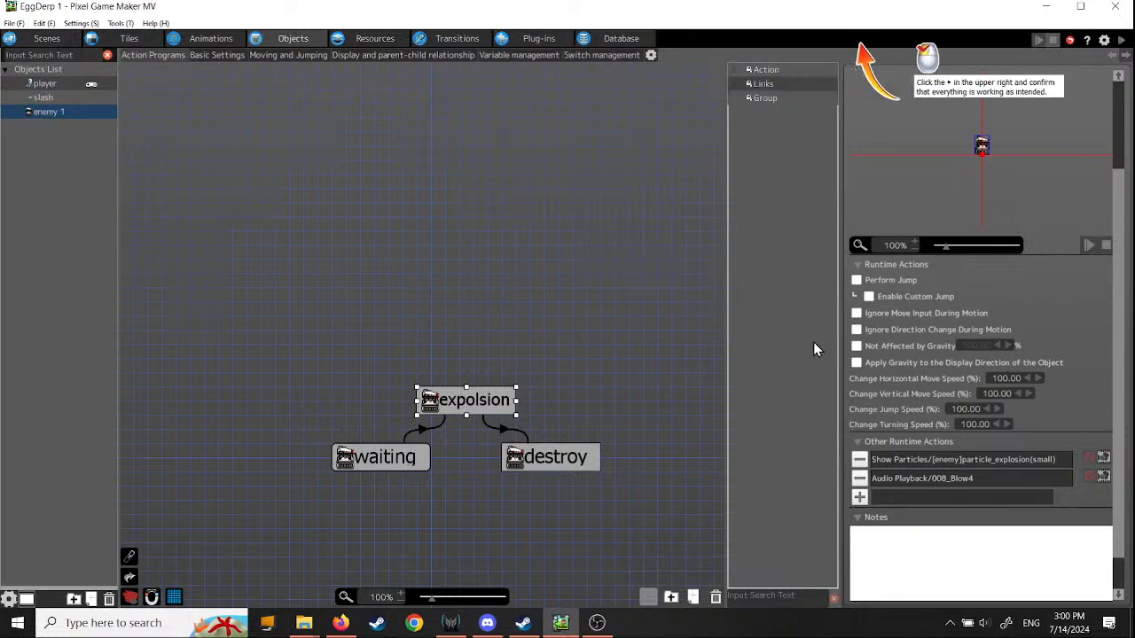
click(1039, 40)
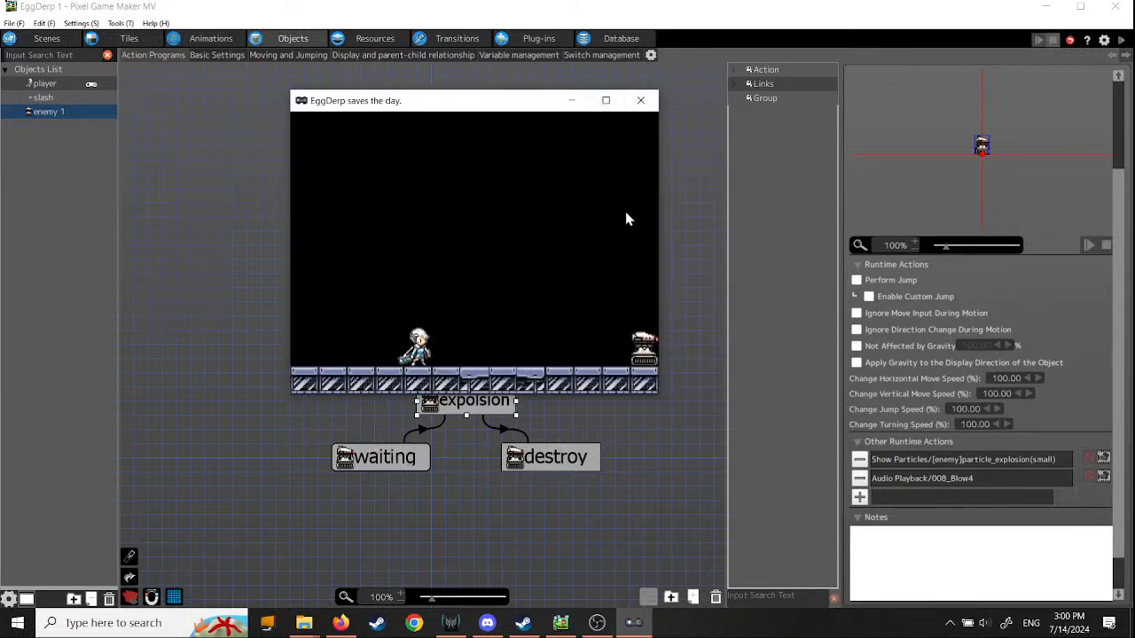
click(606, 101)
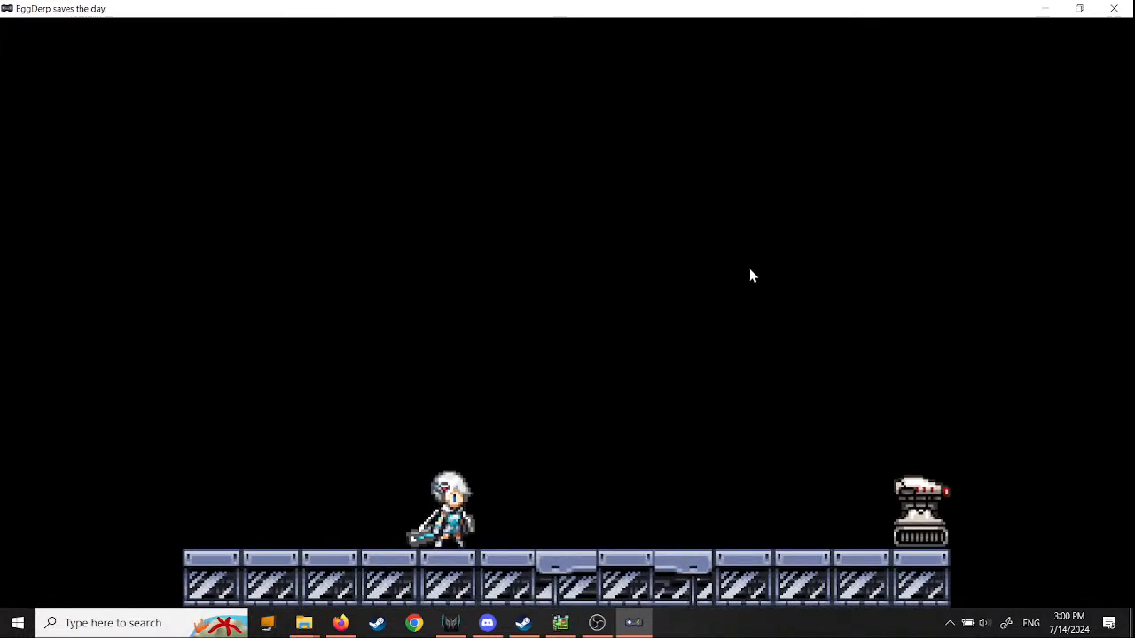
Step: Test the slash attack's sound repeatedly near the start of the level and walk the player up to the enemy
key(Left)
key(Right)
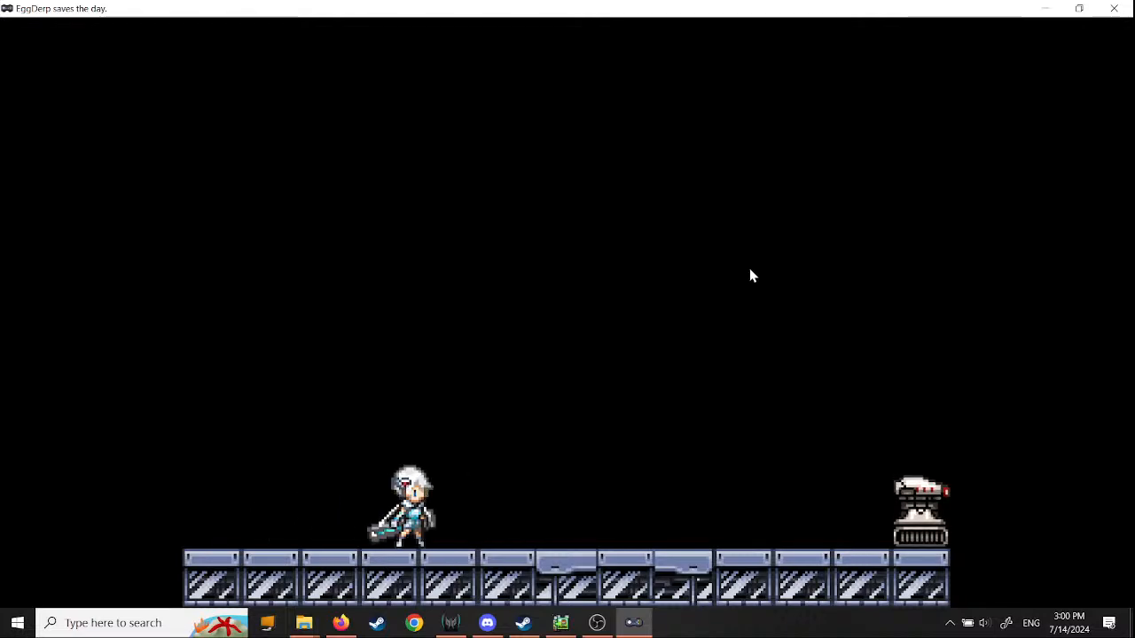
key(z)
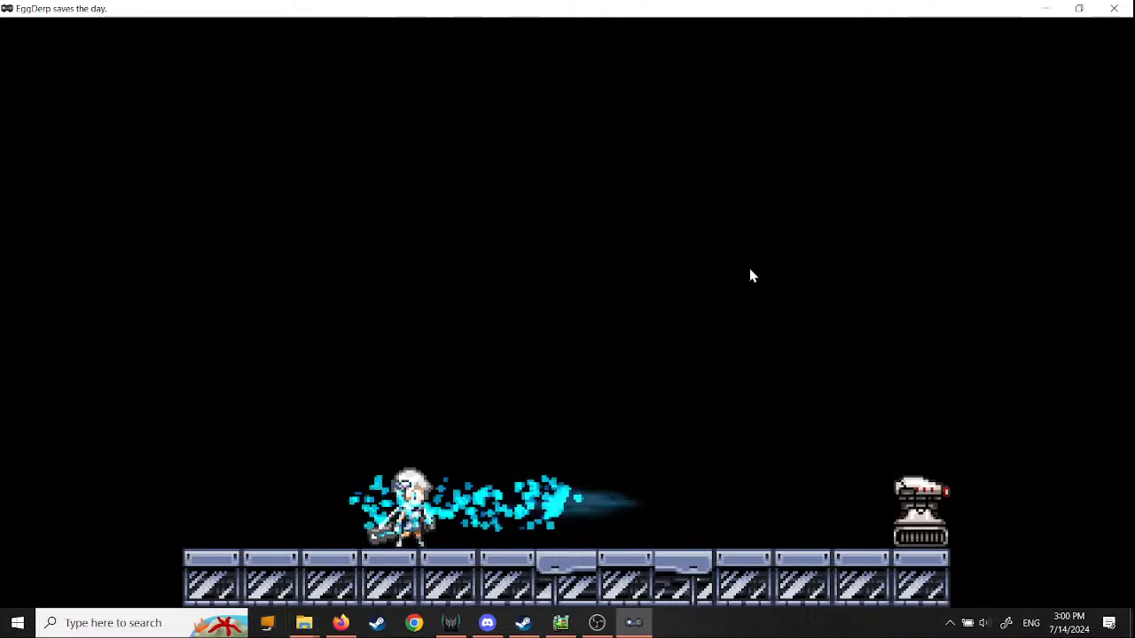
key(z)
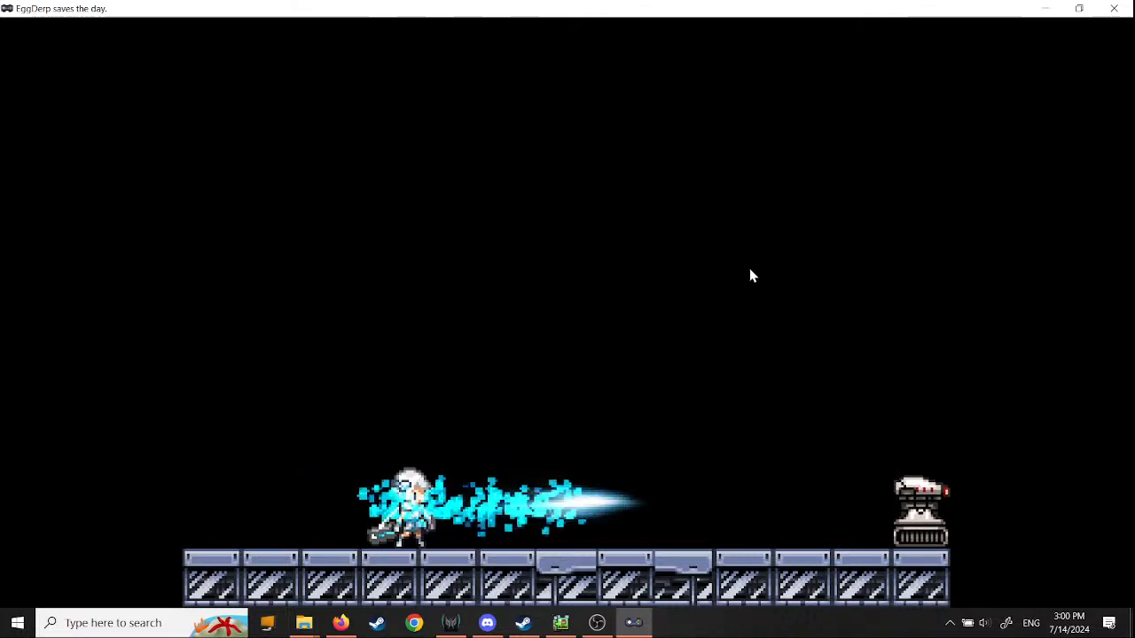
key(z)
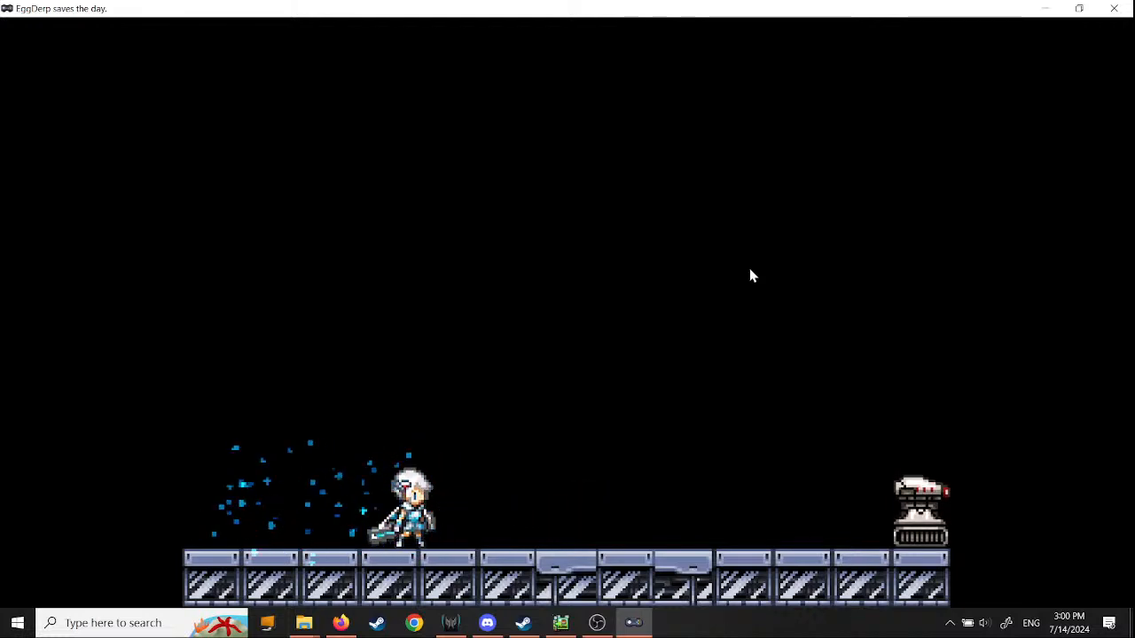
key(z)
key(Right)
key(z)
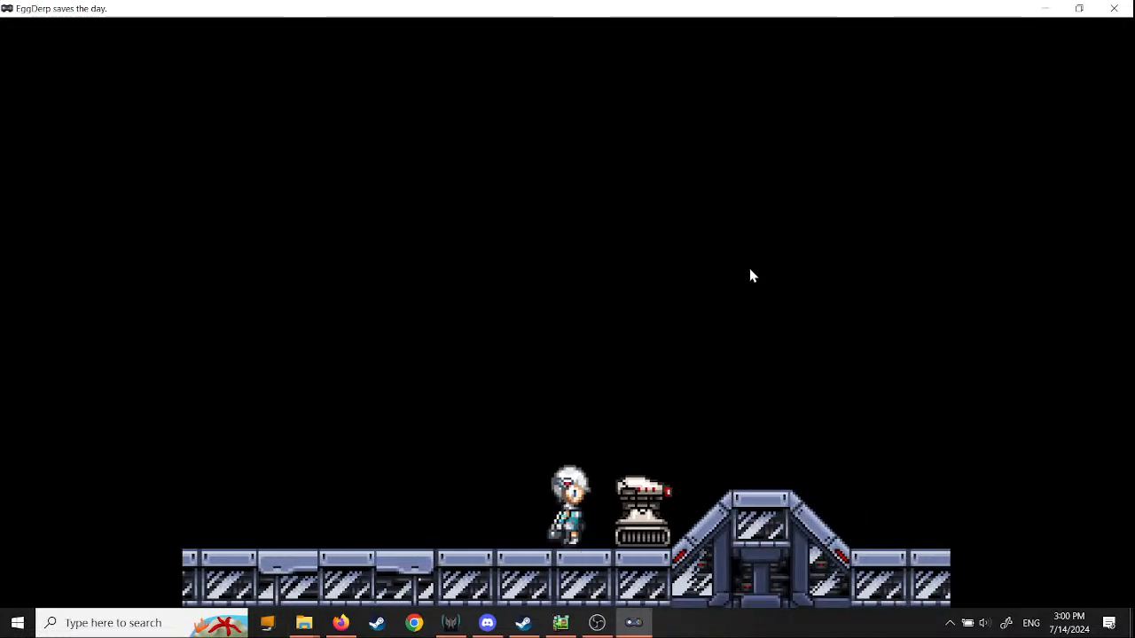
Step: Run the player past the enemy and over the ramp, jumping along the platform to the level's far end
key(Right)
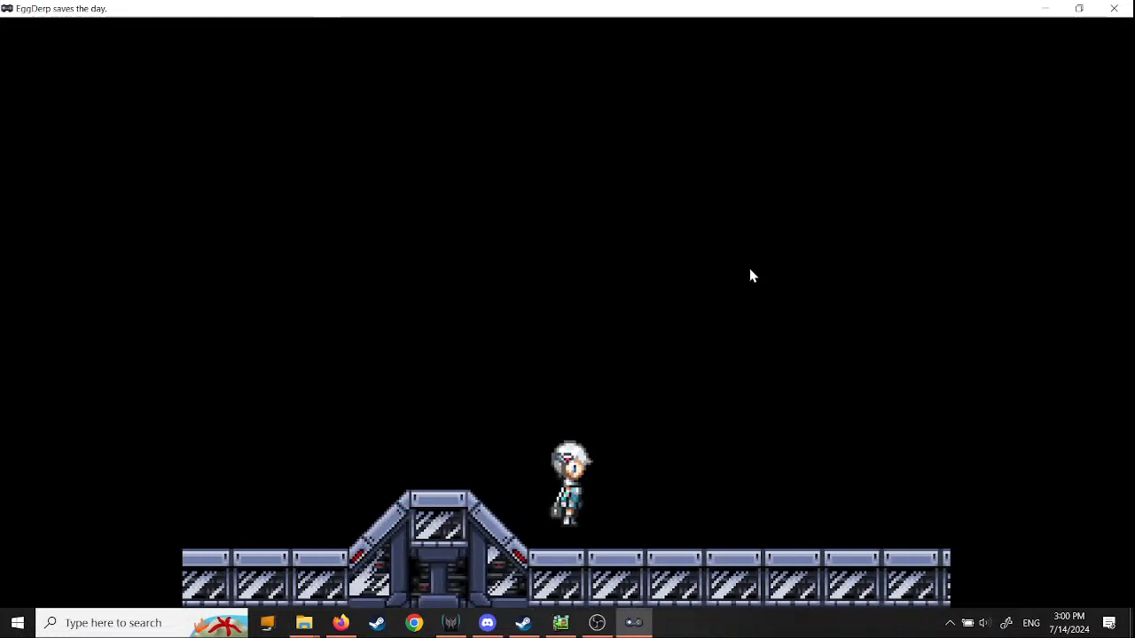
key(space)
key(Right)
key(space)
key(space)
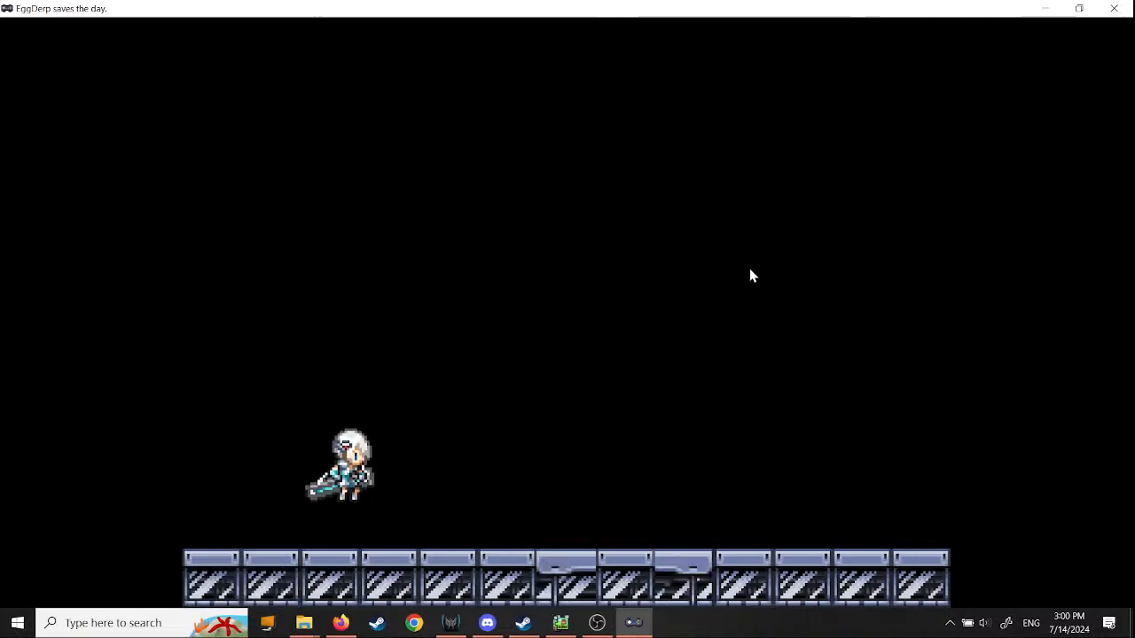
key(Right)
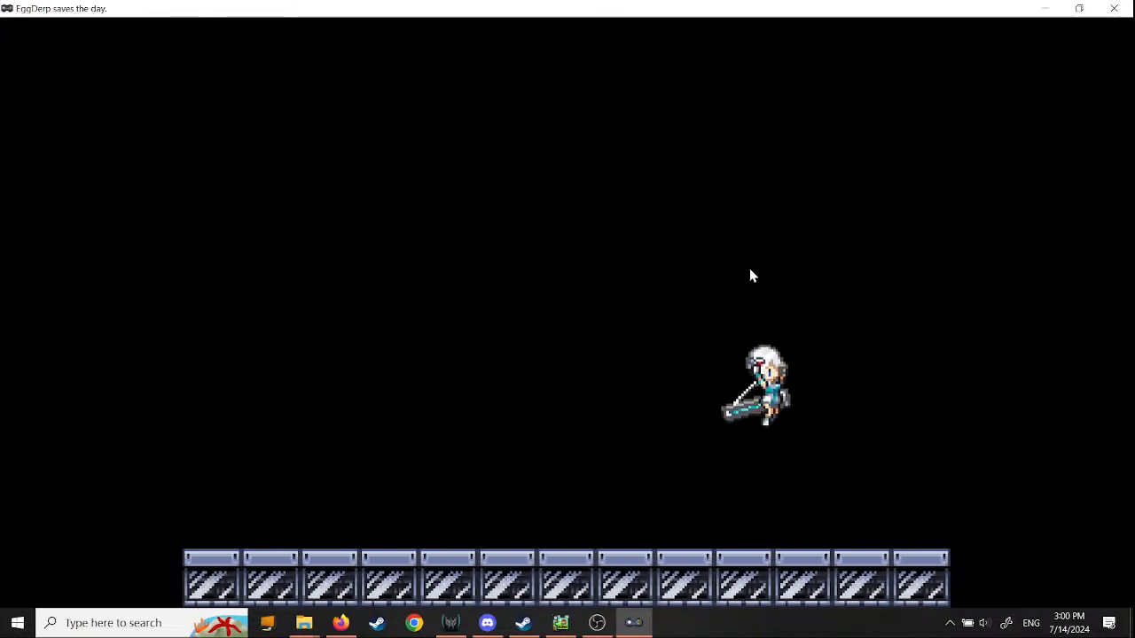
key(space)
Step: Run the player back over the ramp past the enemy, turn around, and slash the enemy to test its explosion sound
key(Left)
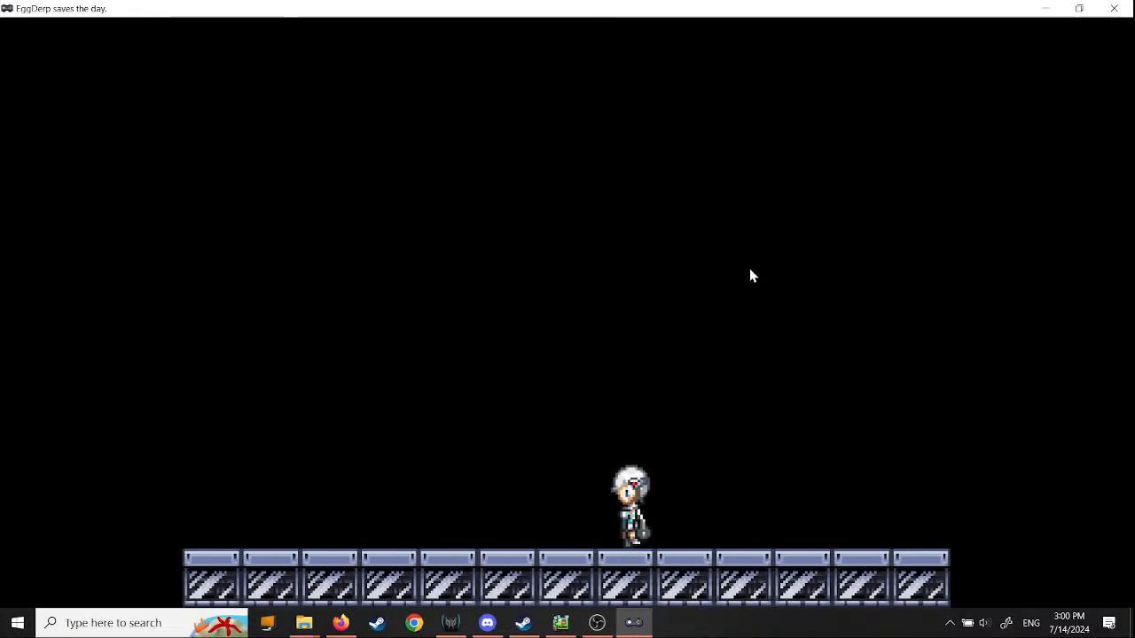
key(Left)
key(Left)
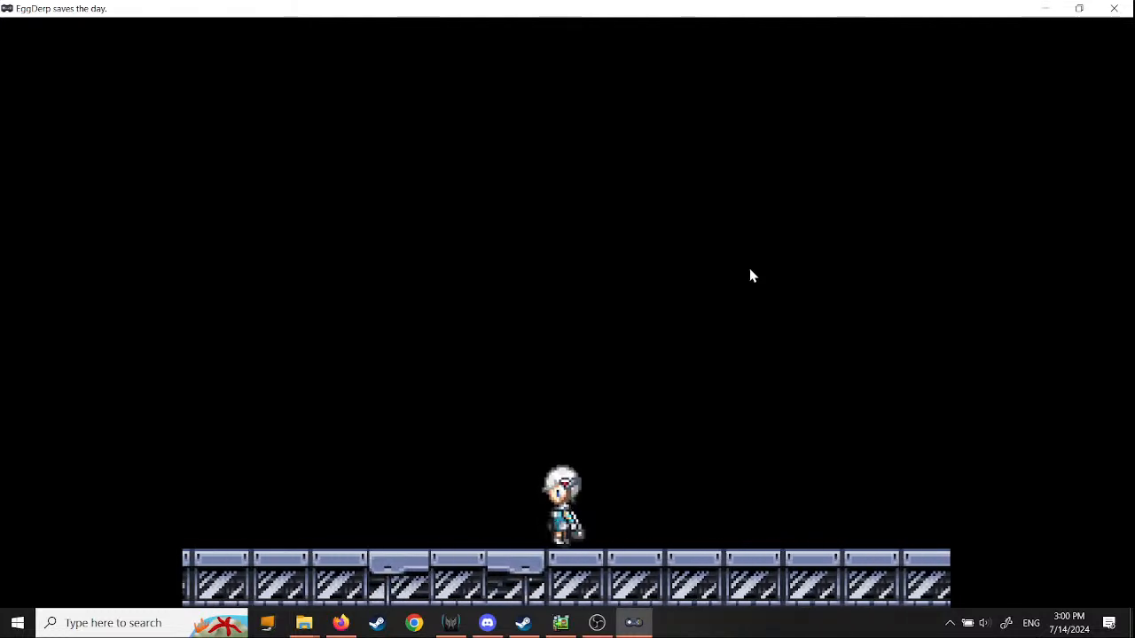
key(Left)
key(space)
key(Left)
key(space)
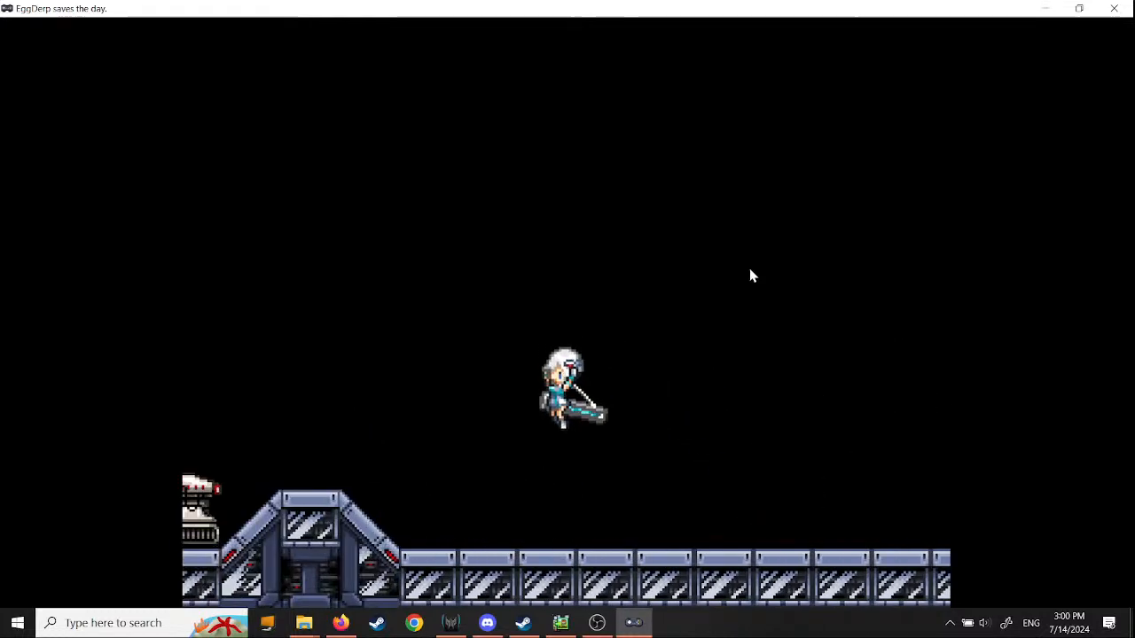
key(Left)
key(Right)
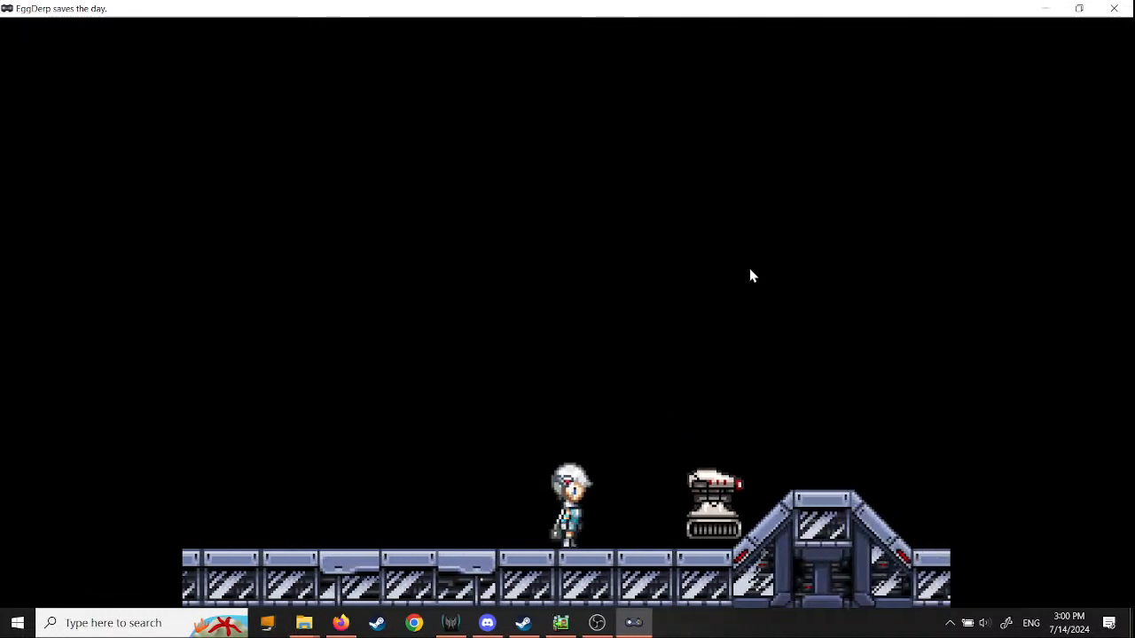
key(x)
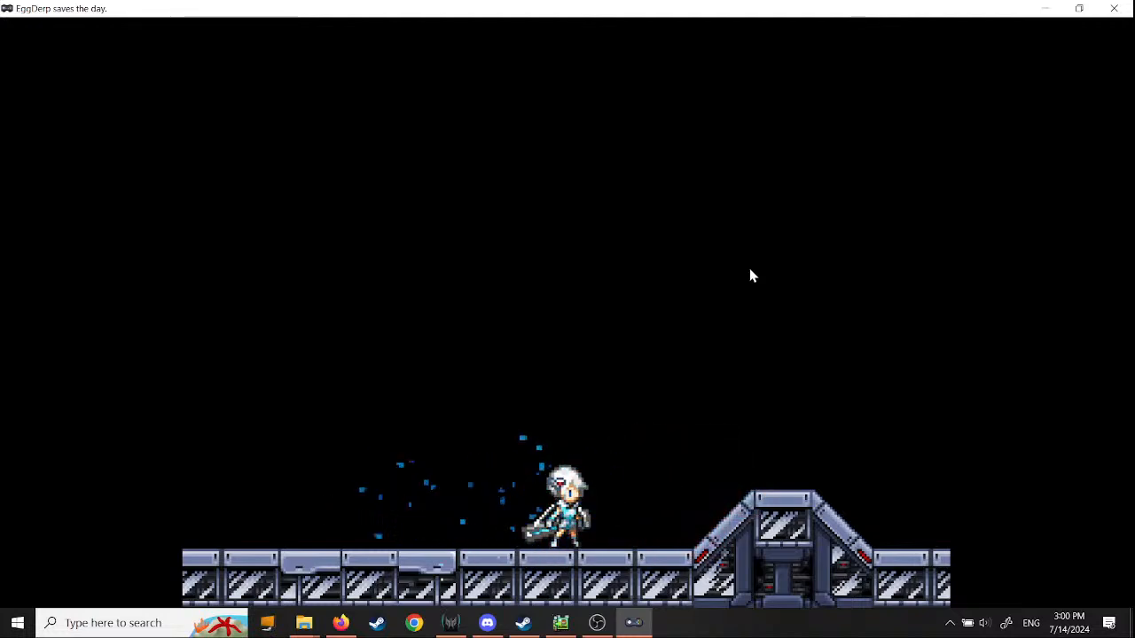
Step: Move the player back and forth across the ramp and slash in mid-air while crossing it
key(Left)
key(Right)
key(space)
key(Right)
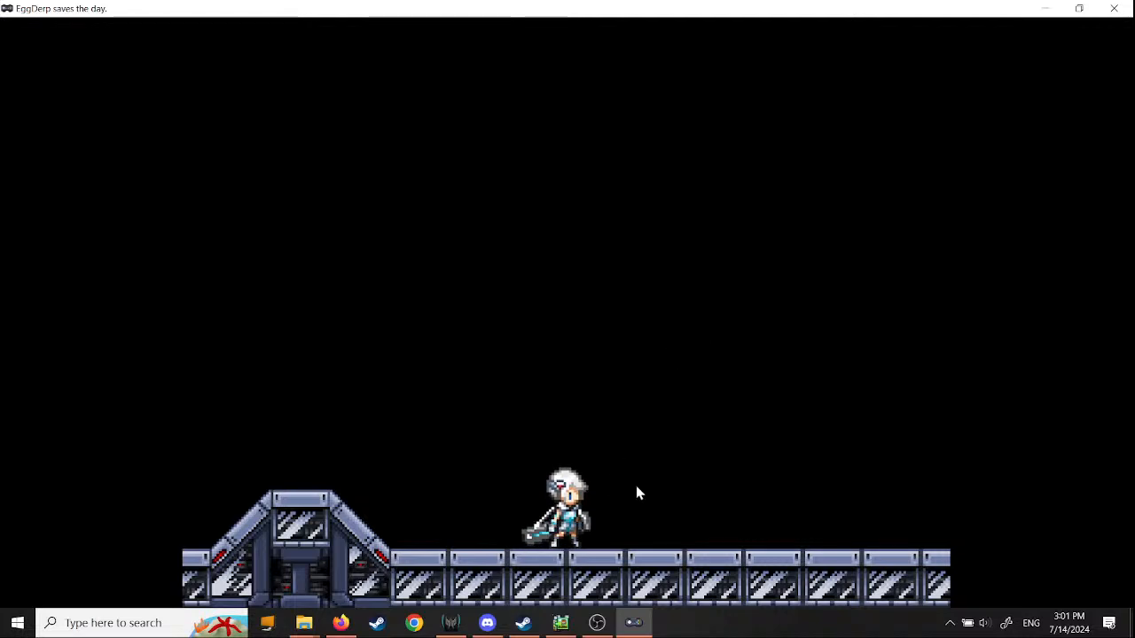
key(Left)
key(Left)
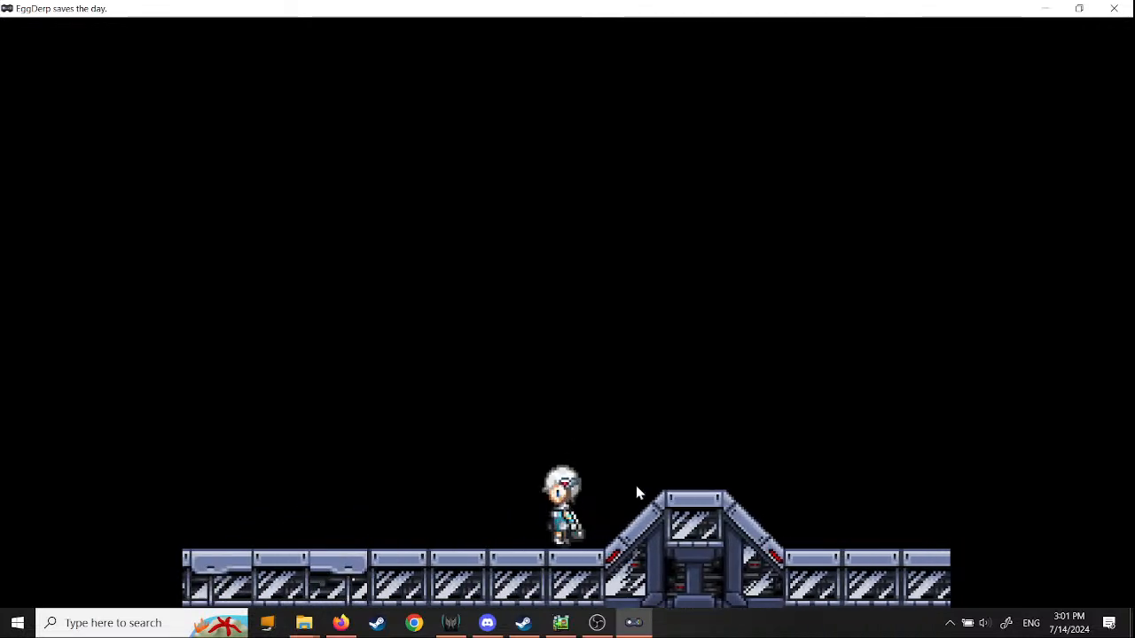
key(Right)
key(space)
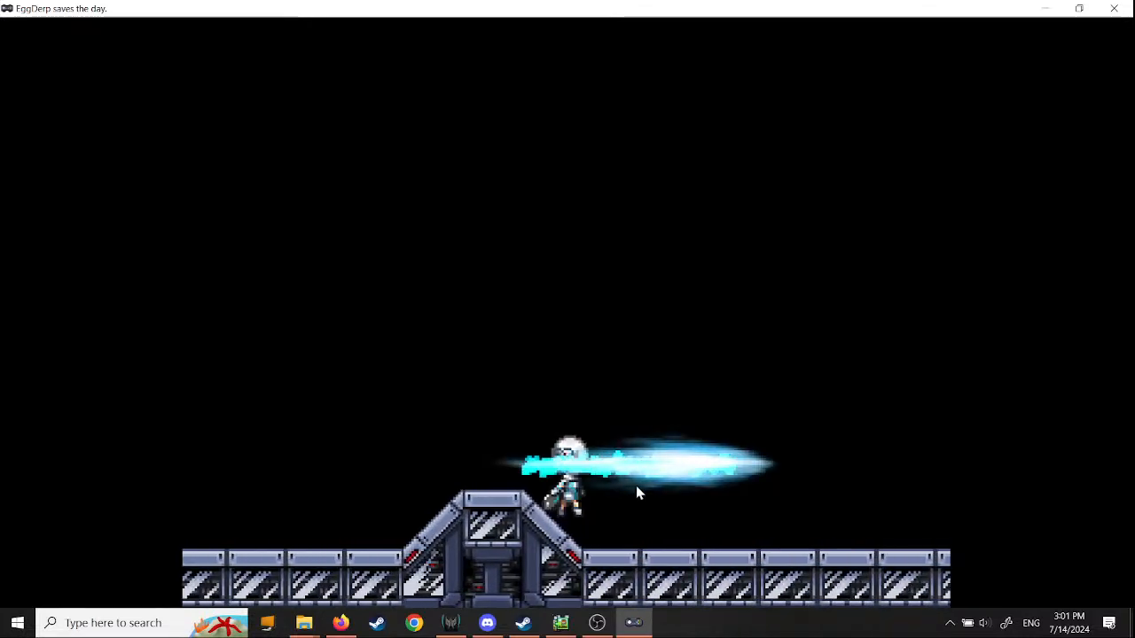
Step: Turn the player back toward the ramp and fire repeated slashes to check the attack sound
key(Left)
key(space)
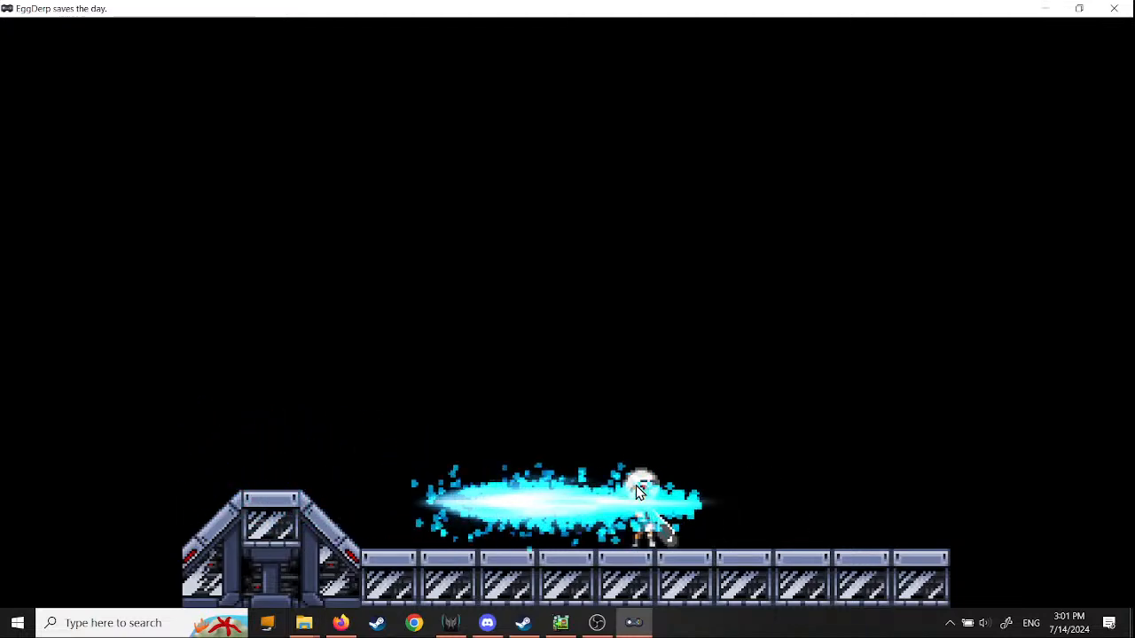
key(space)
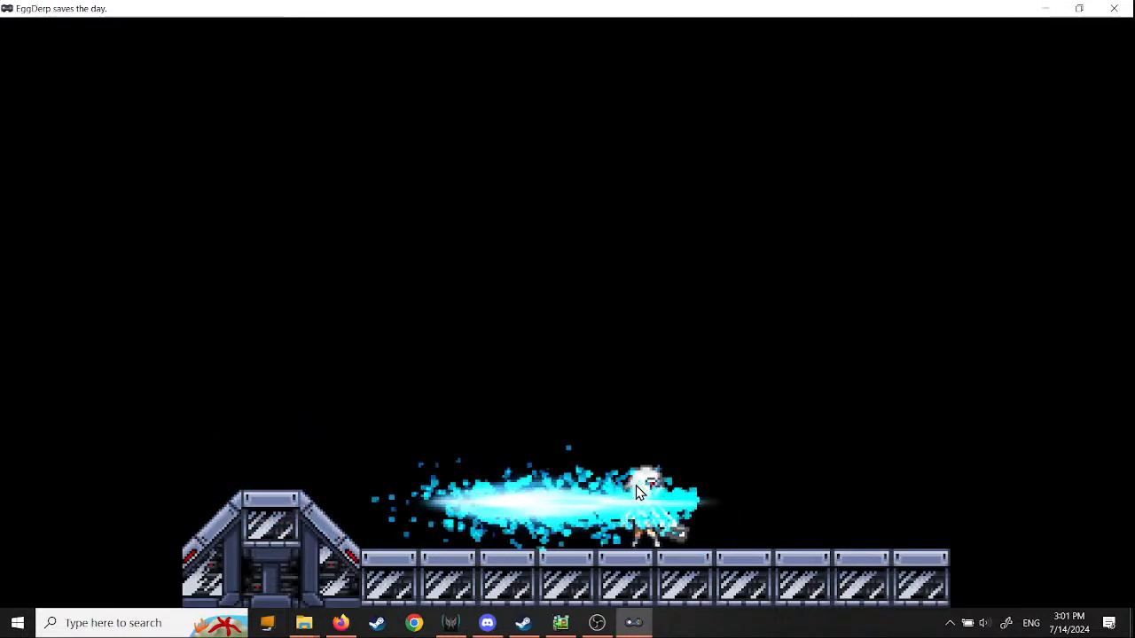
key(space)
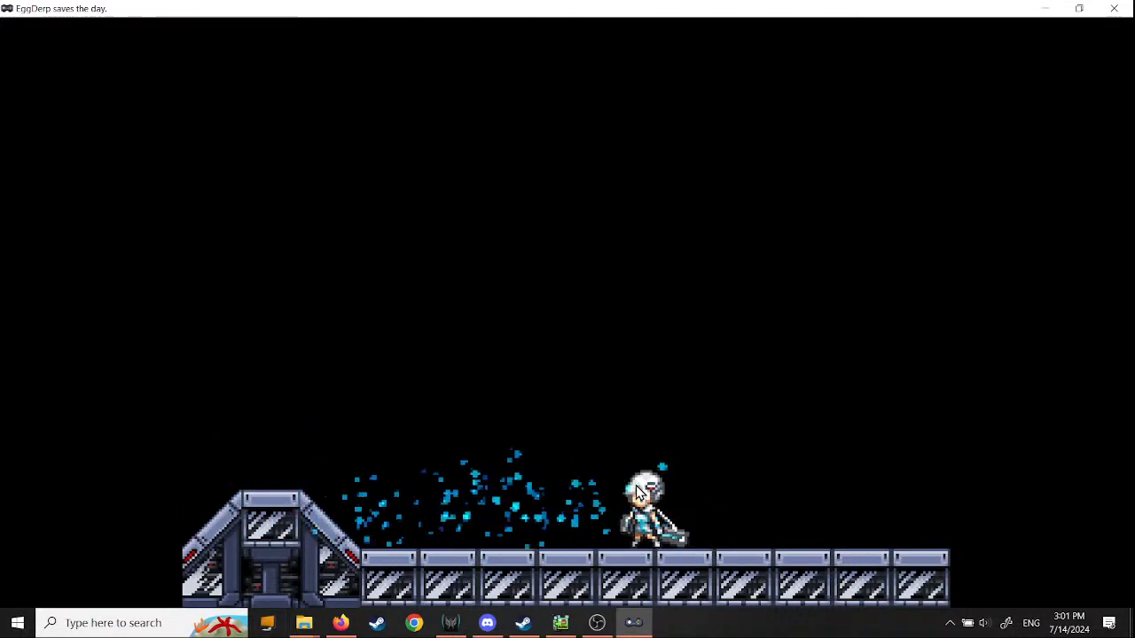
key(space)
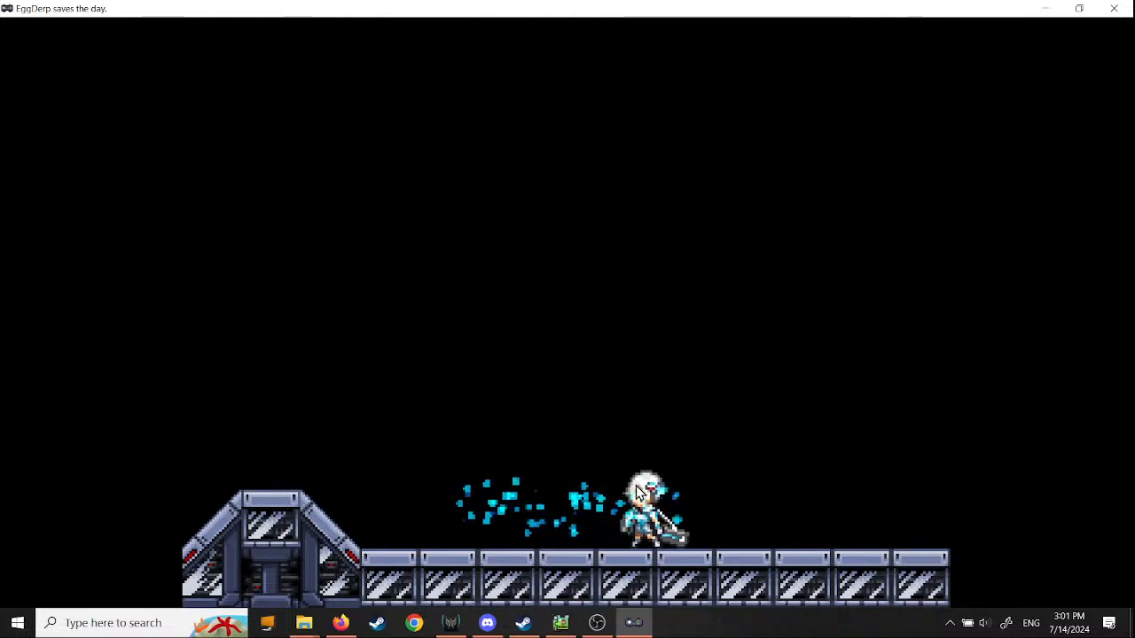
key(space)
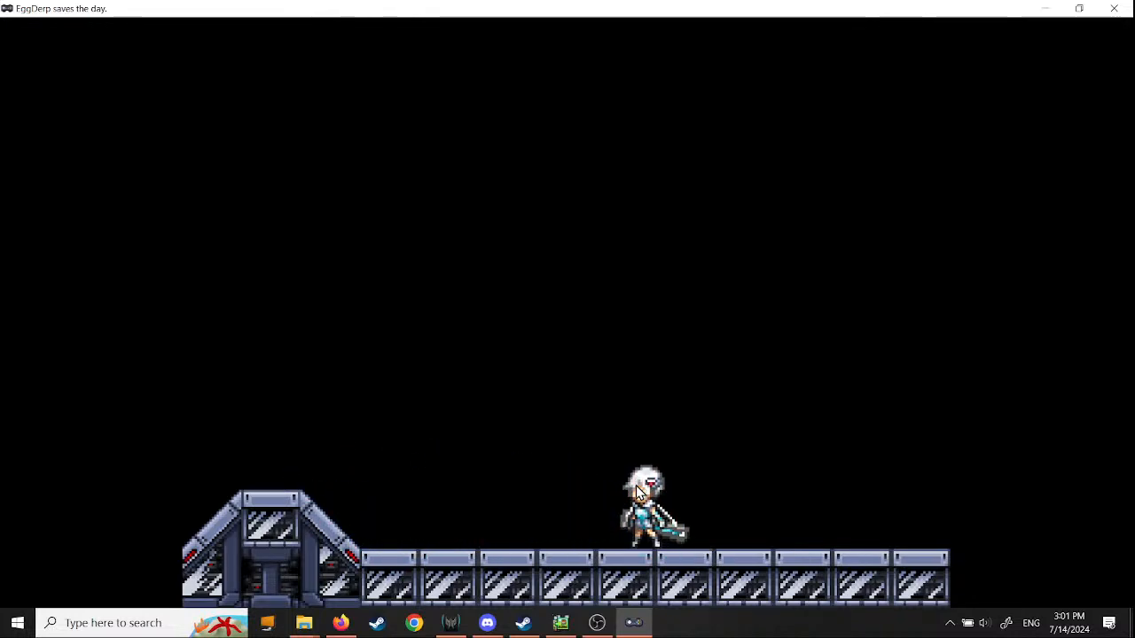
Step: Leave full screen, end the test play, and complete the current tutorial step through its end-of-tutorial notice
key(F4)
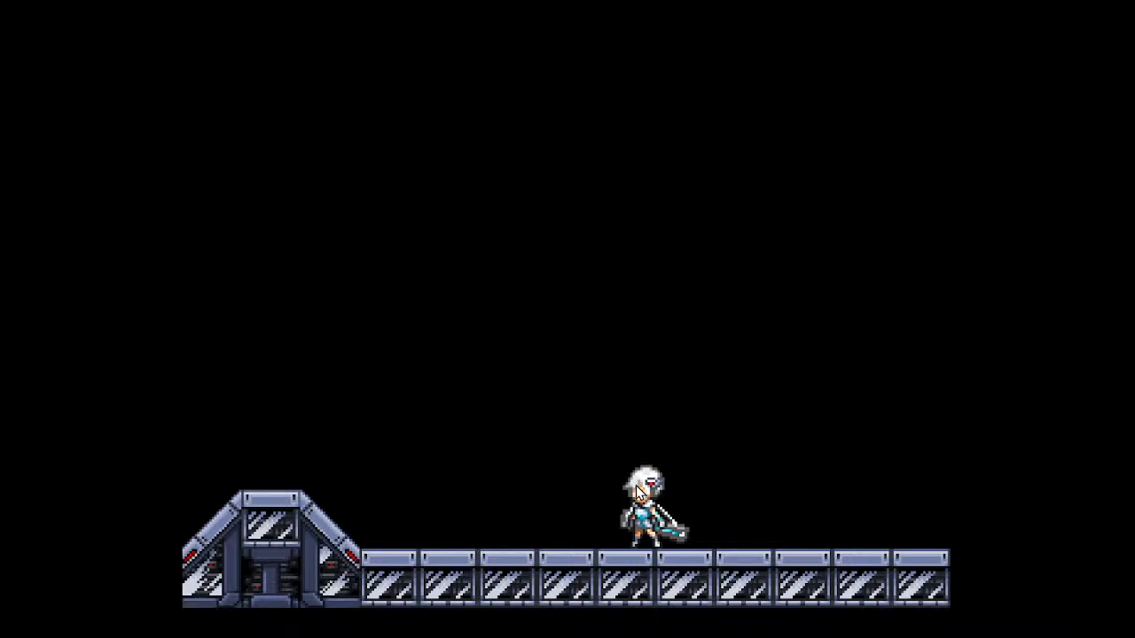
key(F4)
click(350, 8)
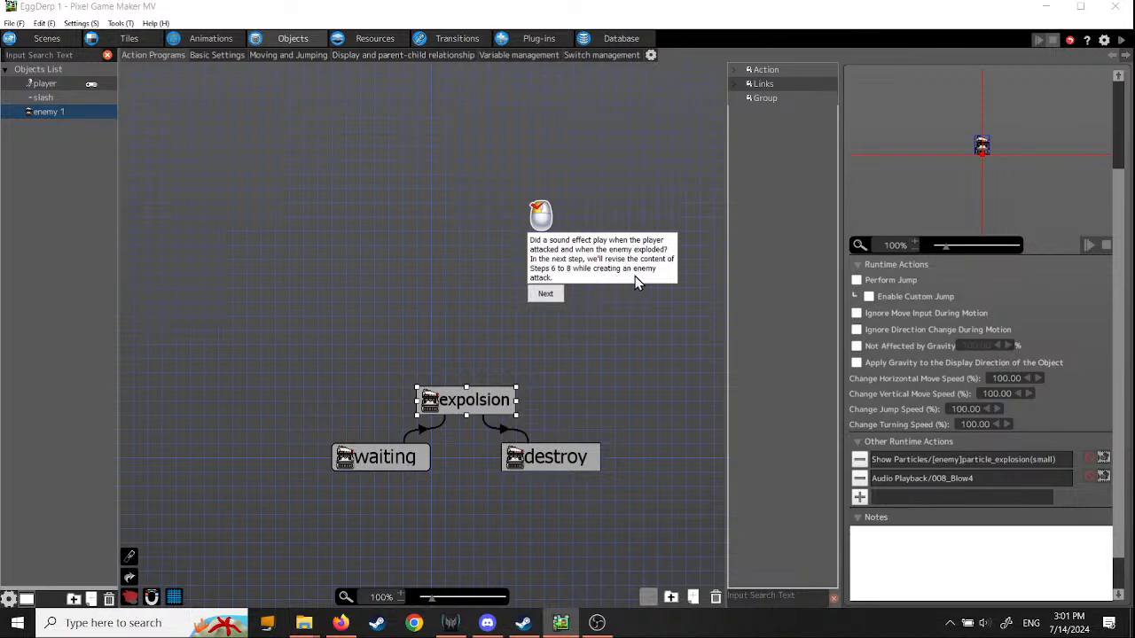
click(548, 297)
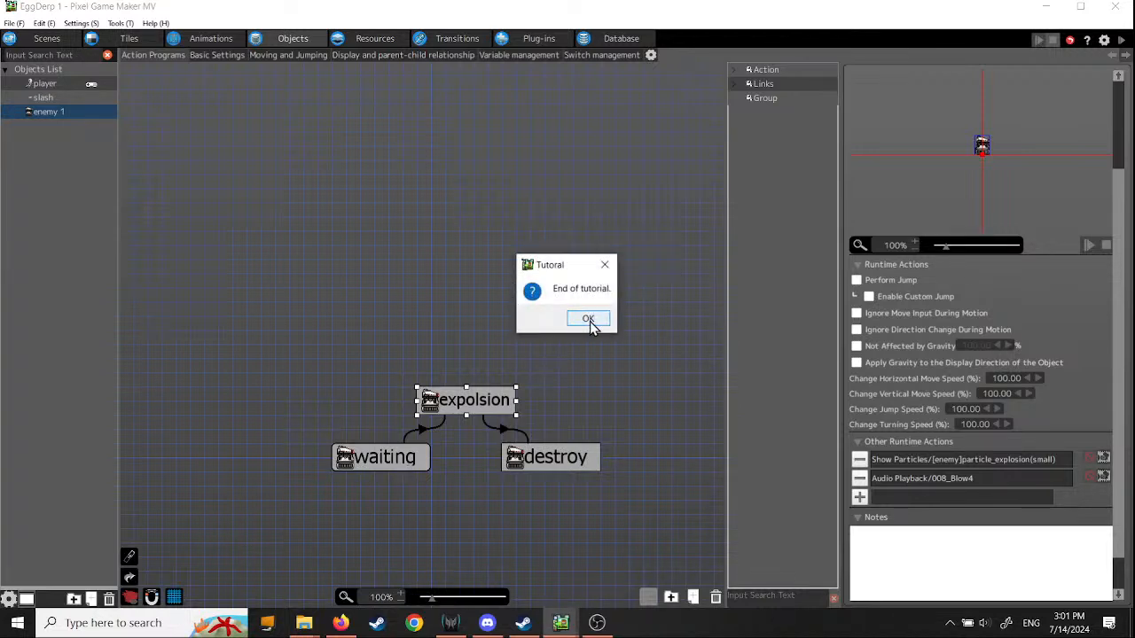
click(588, 320)
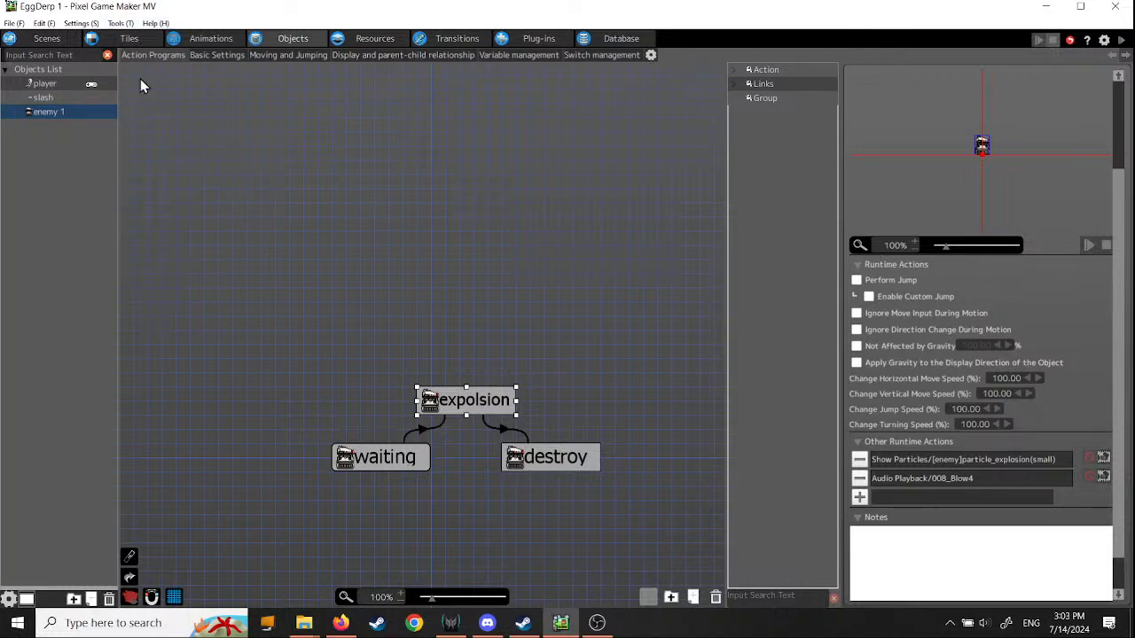
Step: Save the EggDerp 1 project
click(120, 24)
mouse_move(157, 26)
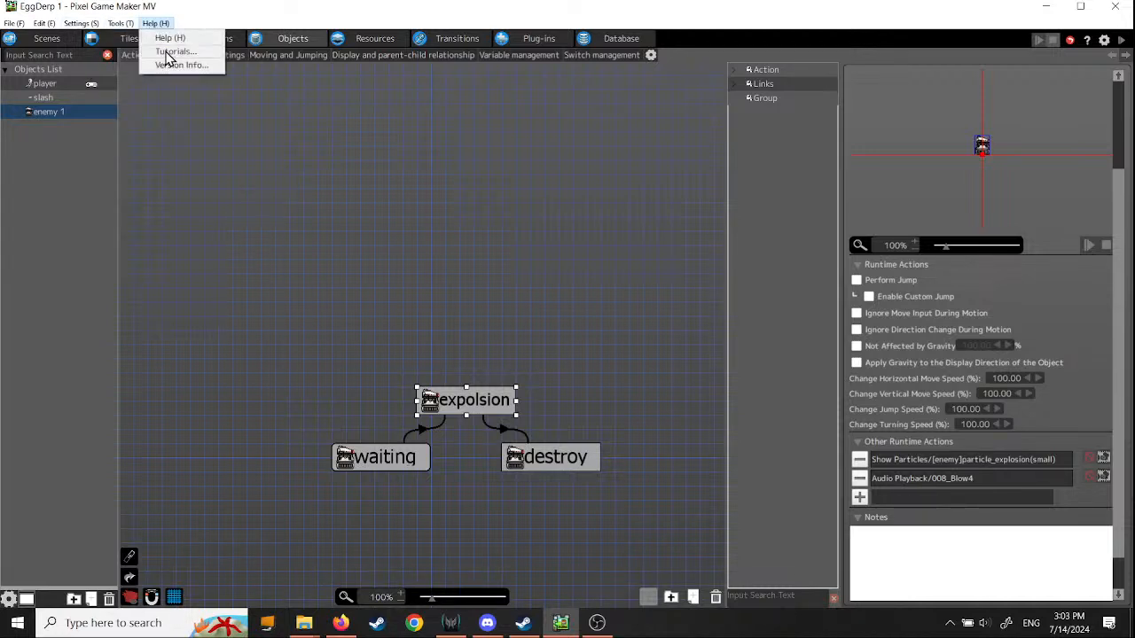
mouse_move(15, 23)
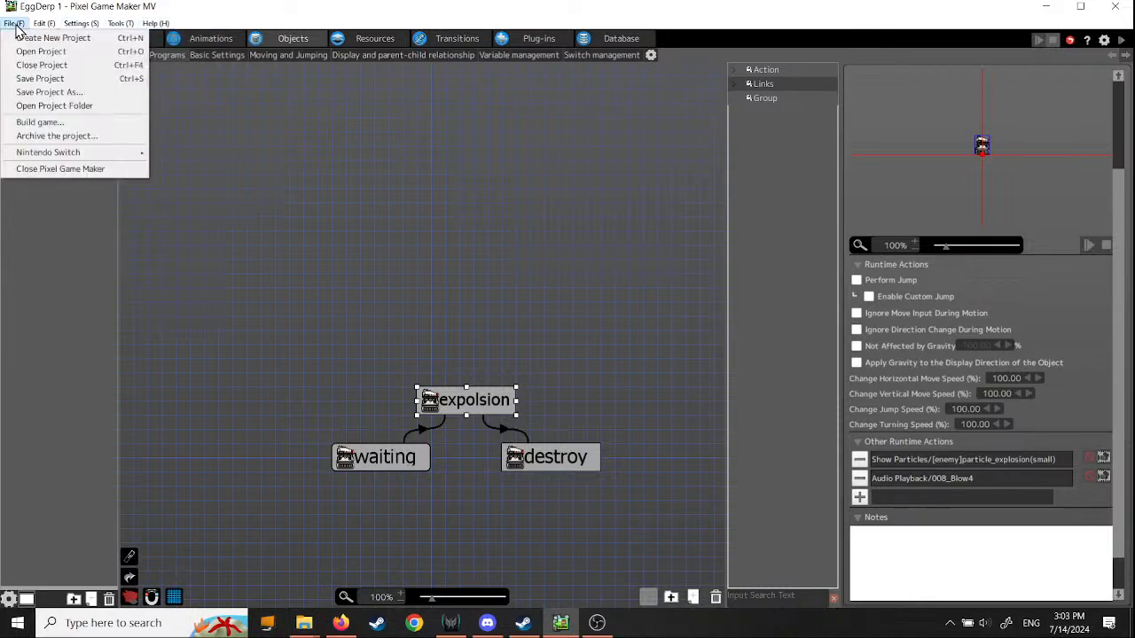
click(39, 79)
Step: Start the Side Views tutorial "Step 9: Create Enemy Long-Range Attack" and answer Yes to having the previous step's project data
click(156, 23)
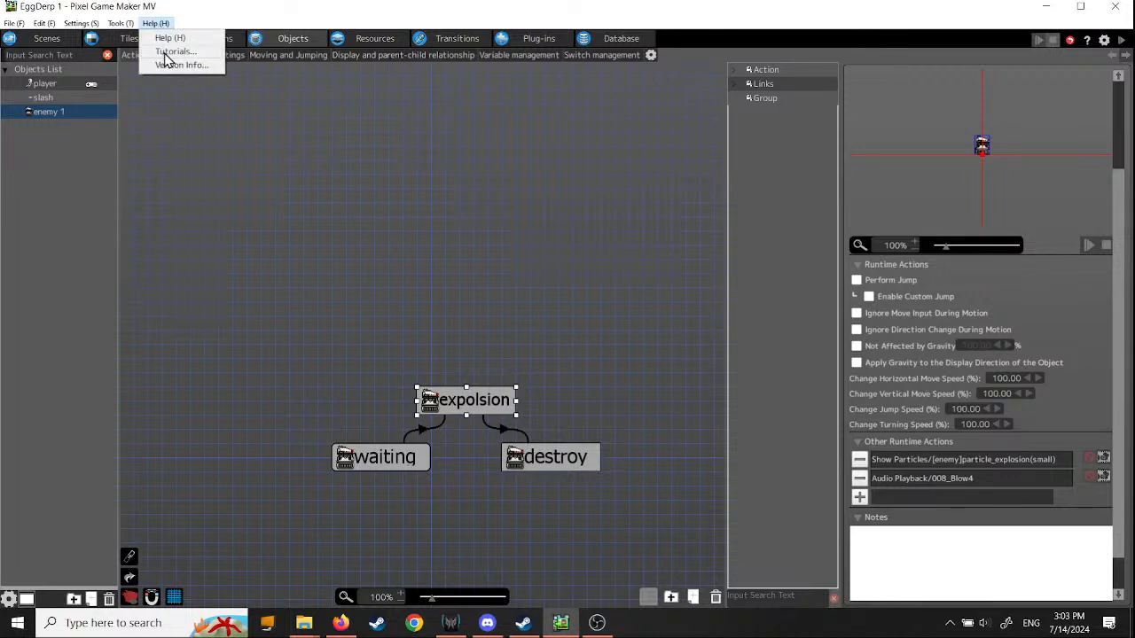
click(169, 51)
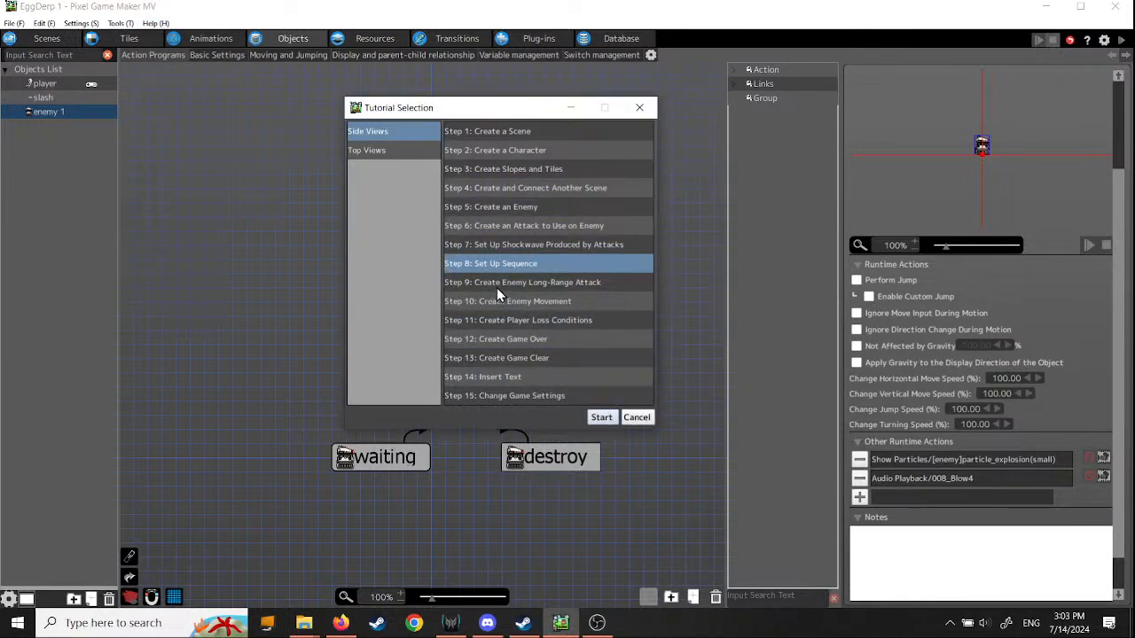
click(568, 282)
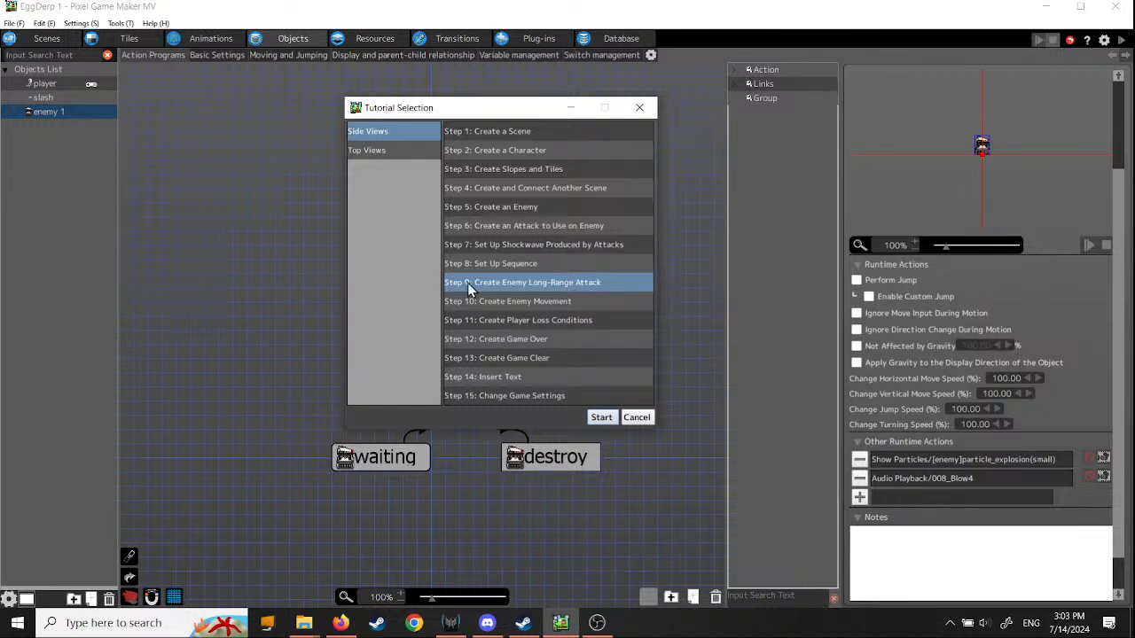
click(599, 417)
click(546, 284)
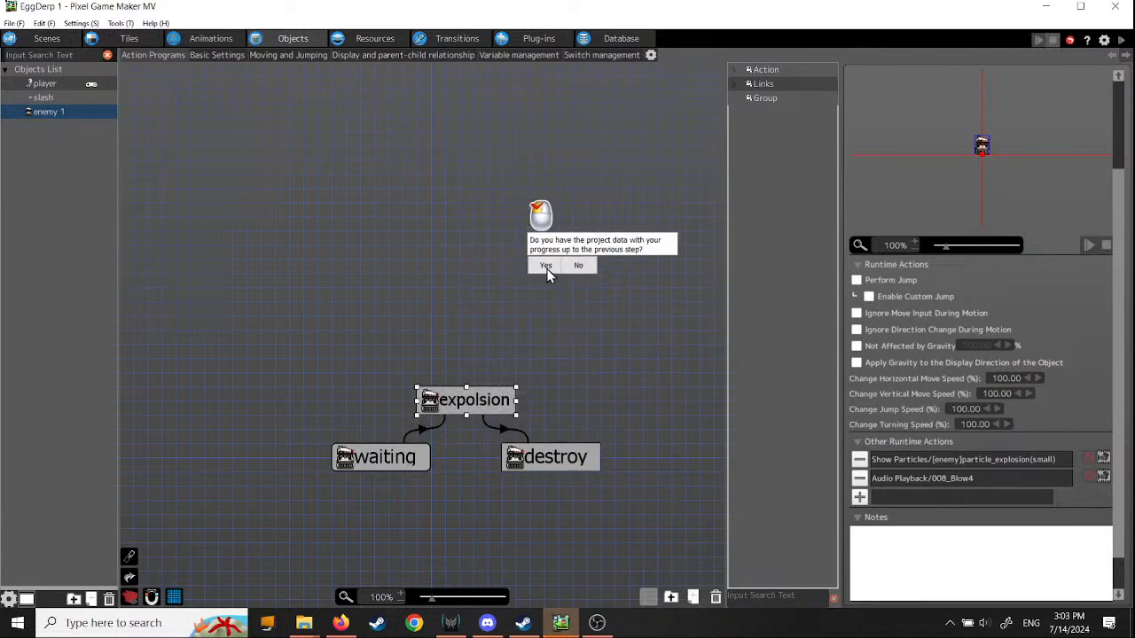
click(546, 267)
Step: Open Game.pgmproject from the EggDerp 1 folder as the tutorial's project data
click(14, 23)
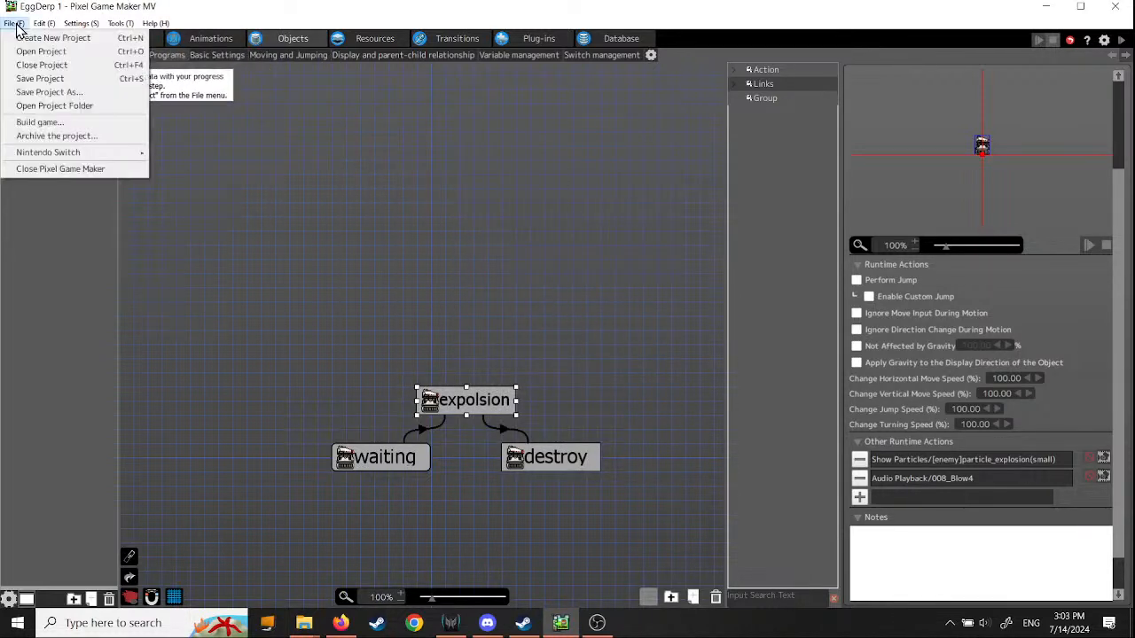
click(28, 50)
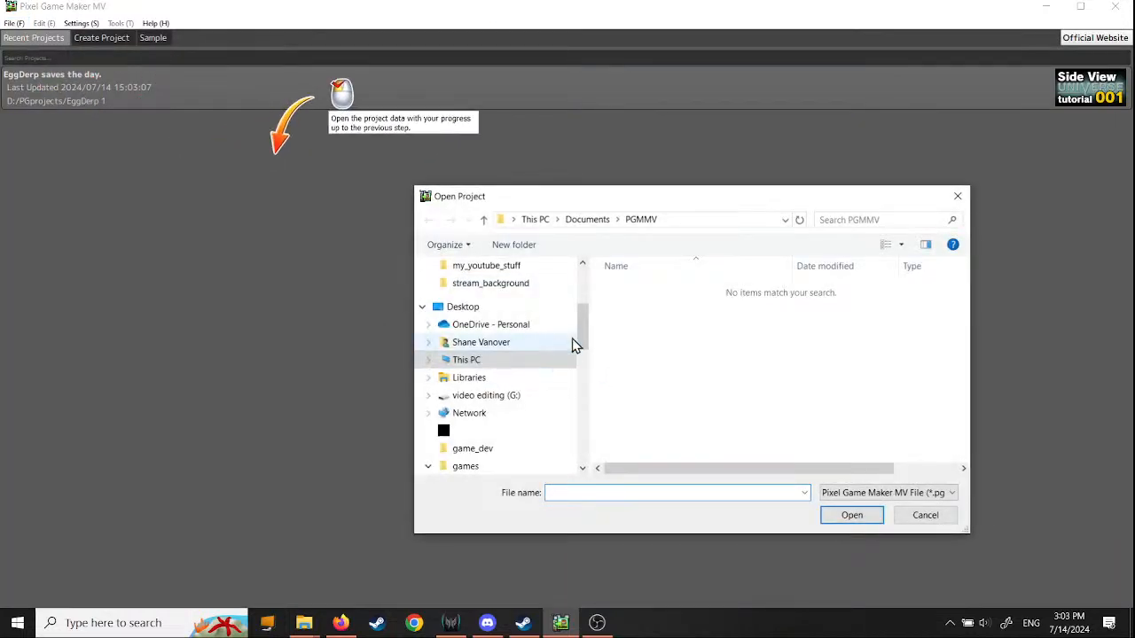
click(496, 413)
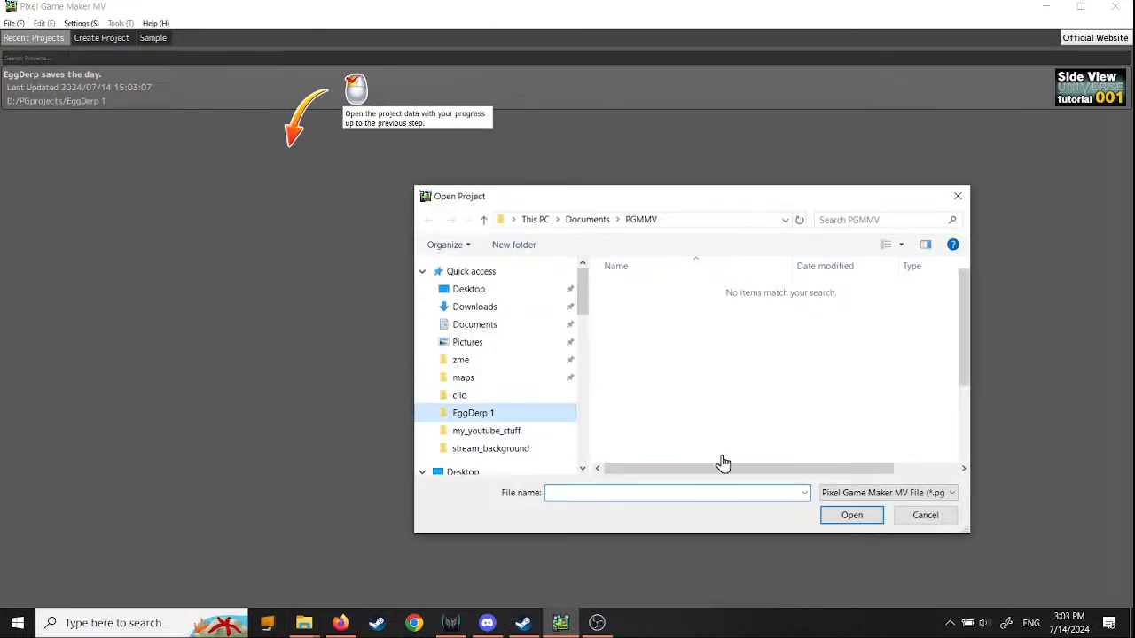
scroll(966, 325, down, 3)
click(647, 449)
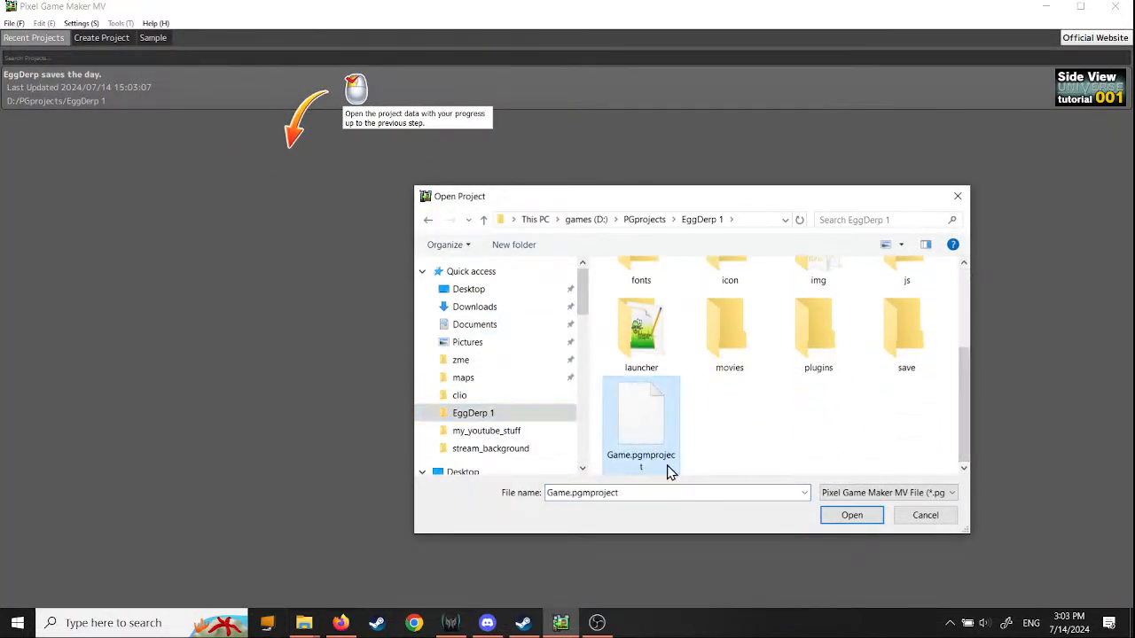
click(857, 521)
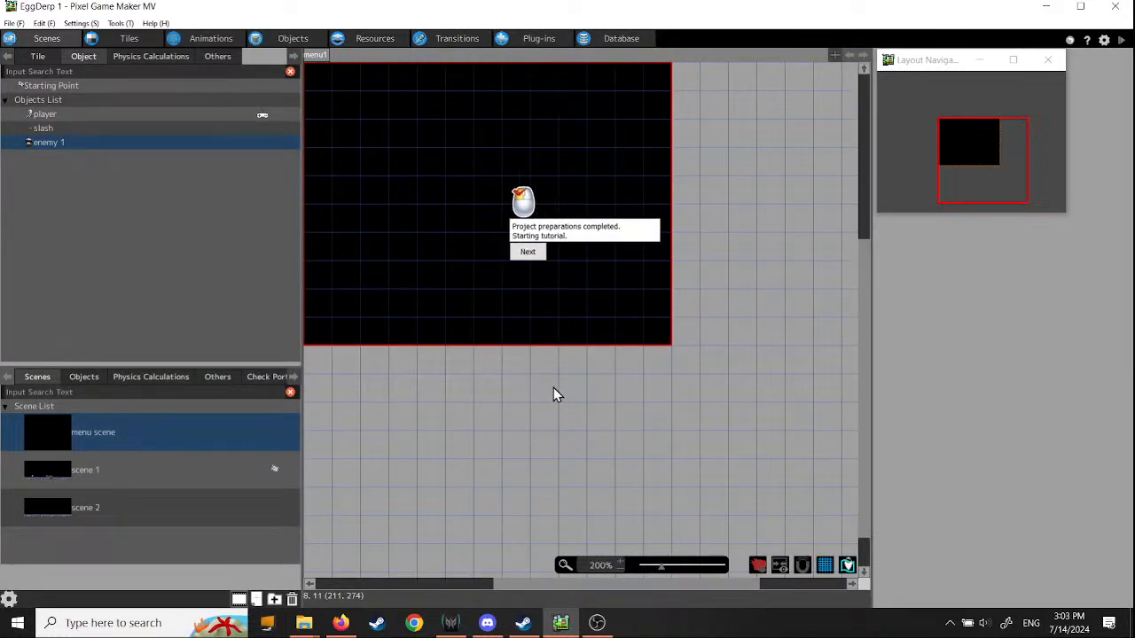
Step: Display scene 1 and advance through the tutorial's introduction about the enemy bullet and enemy behaviour
click(55, 479)
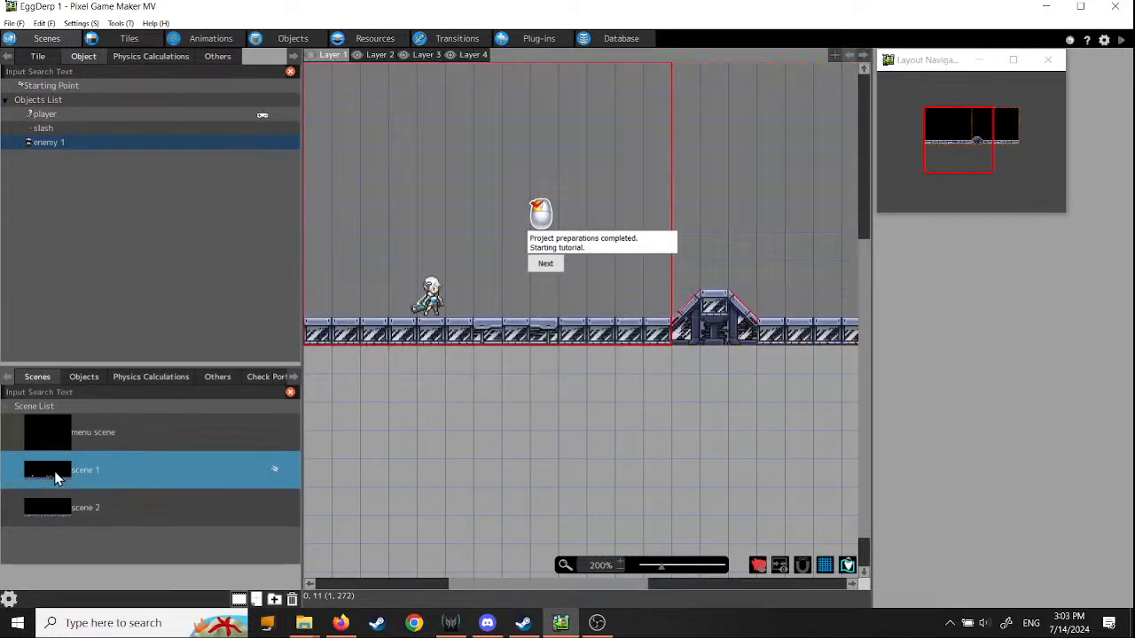
click(545, 264)
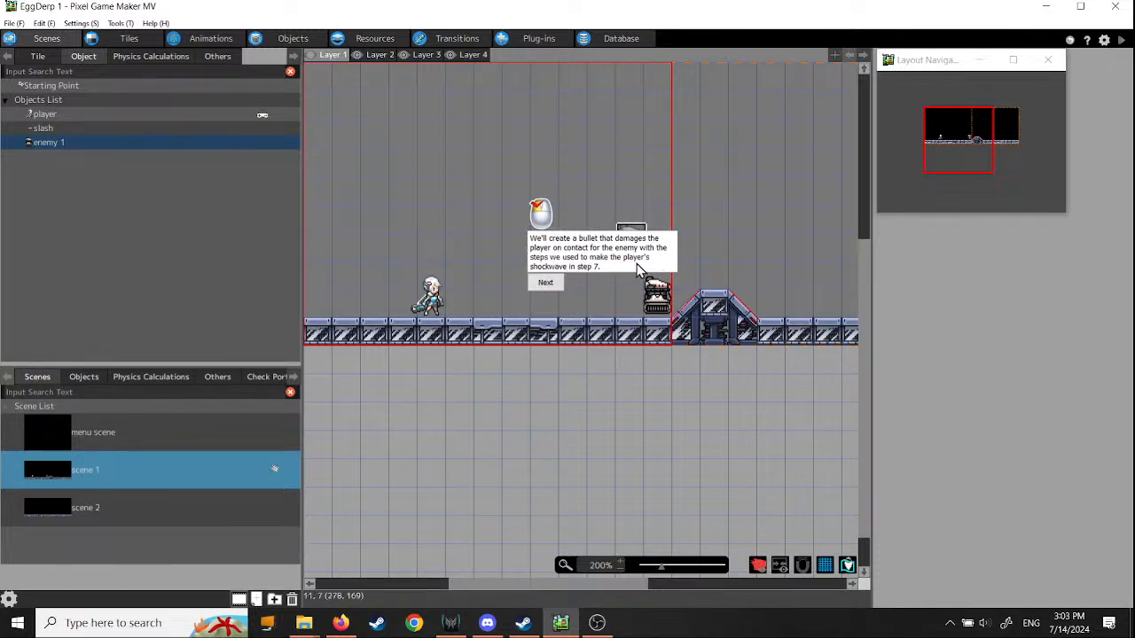
click(546, 284)
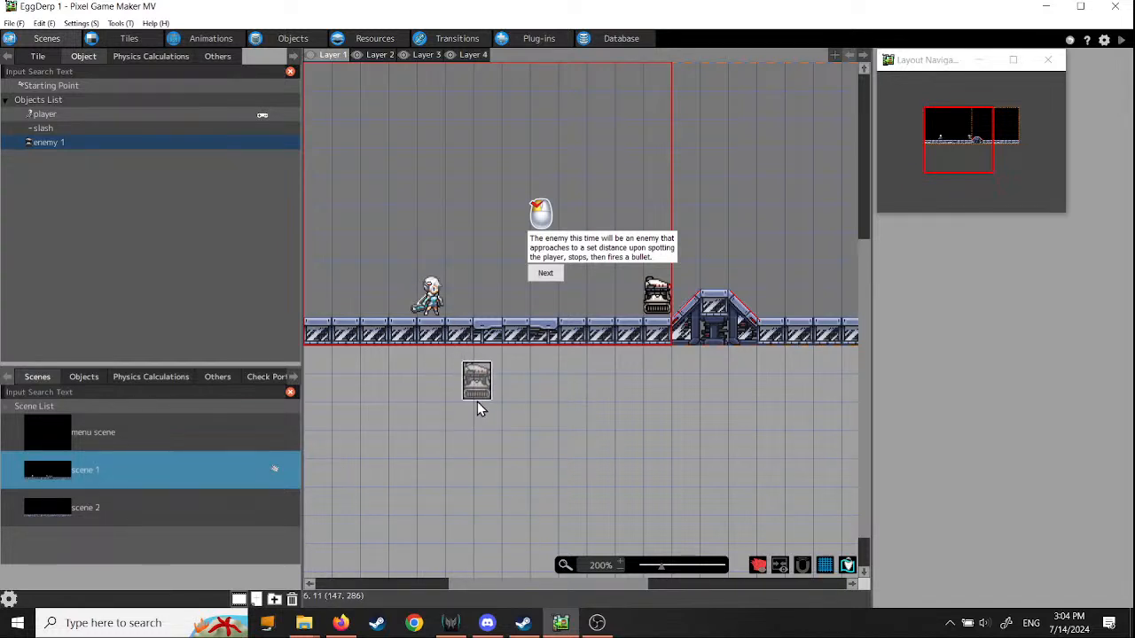
mouse_move(525, 626)
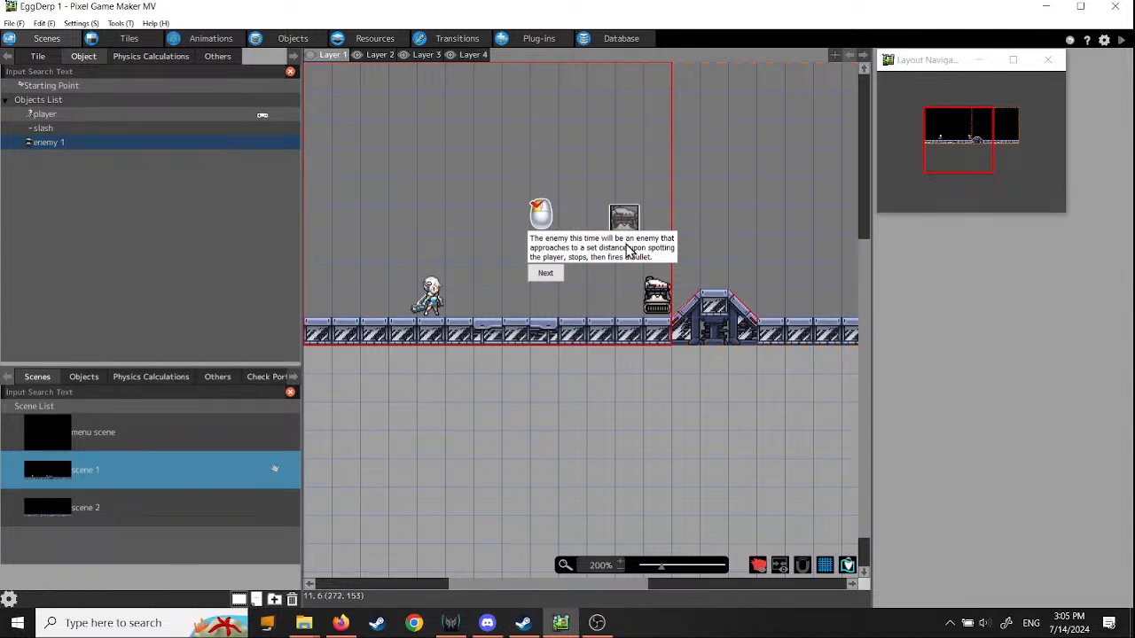
click(545, 275)
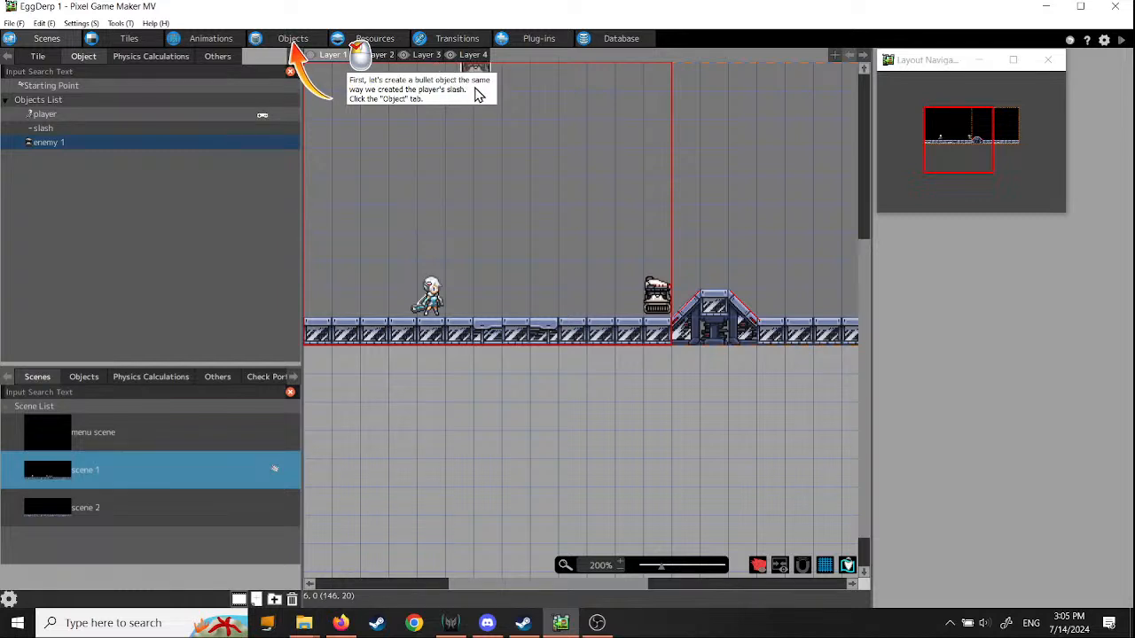
Step: Add a new object to the Objects List and name it "enemy bullet"
click(293, 39)
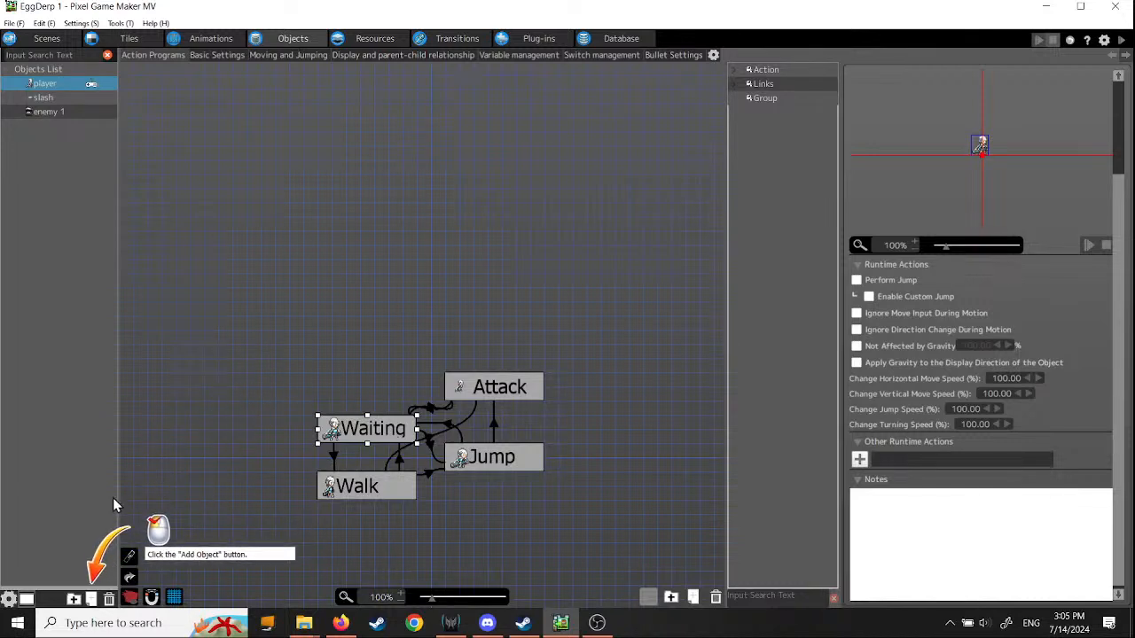
click(91, 600)
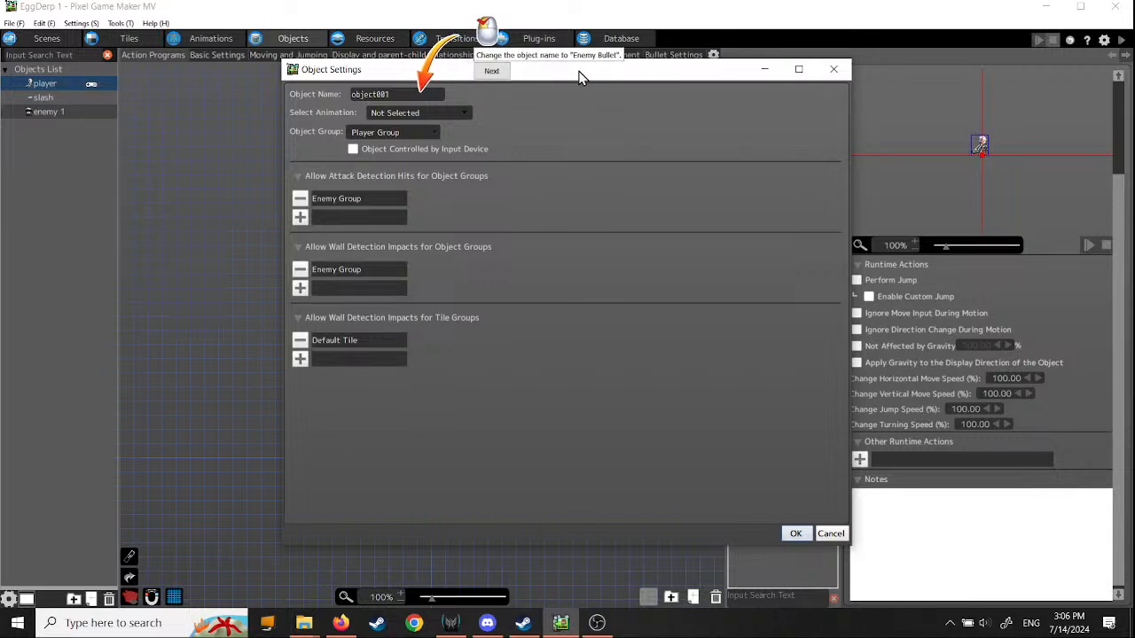
drag(394, 94, 320, 92)
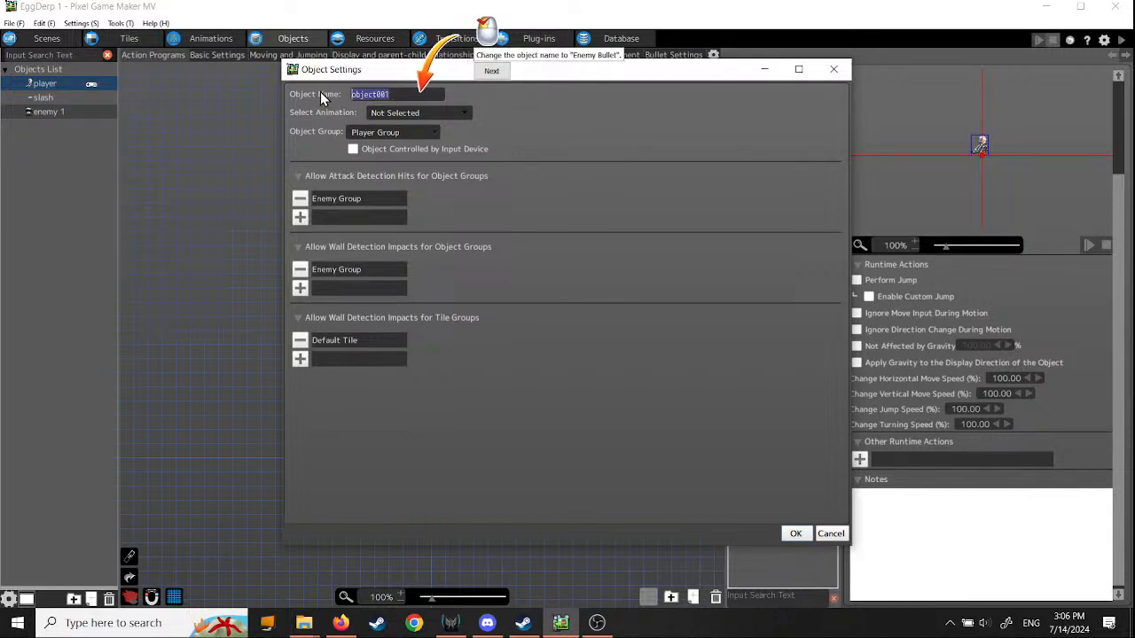
text(enemy bullet)
click(491, 70)
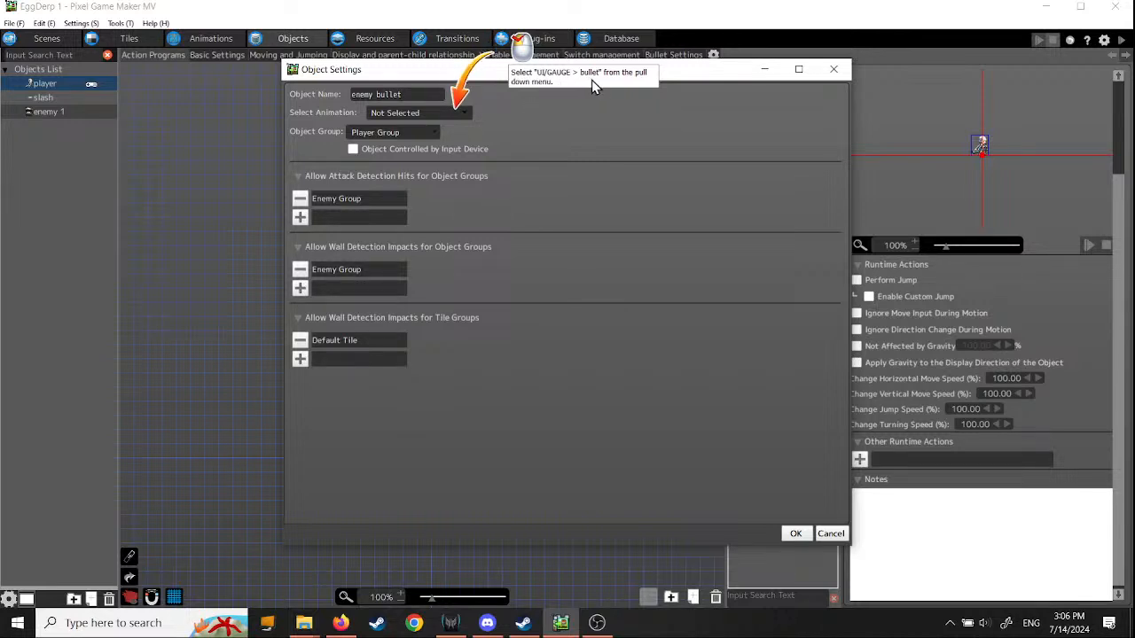
Step: Assign the UI/GAUGE bullet animation and Enemy Group to the new object, and confirm its settings
click(468, 112)
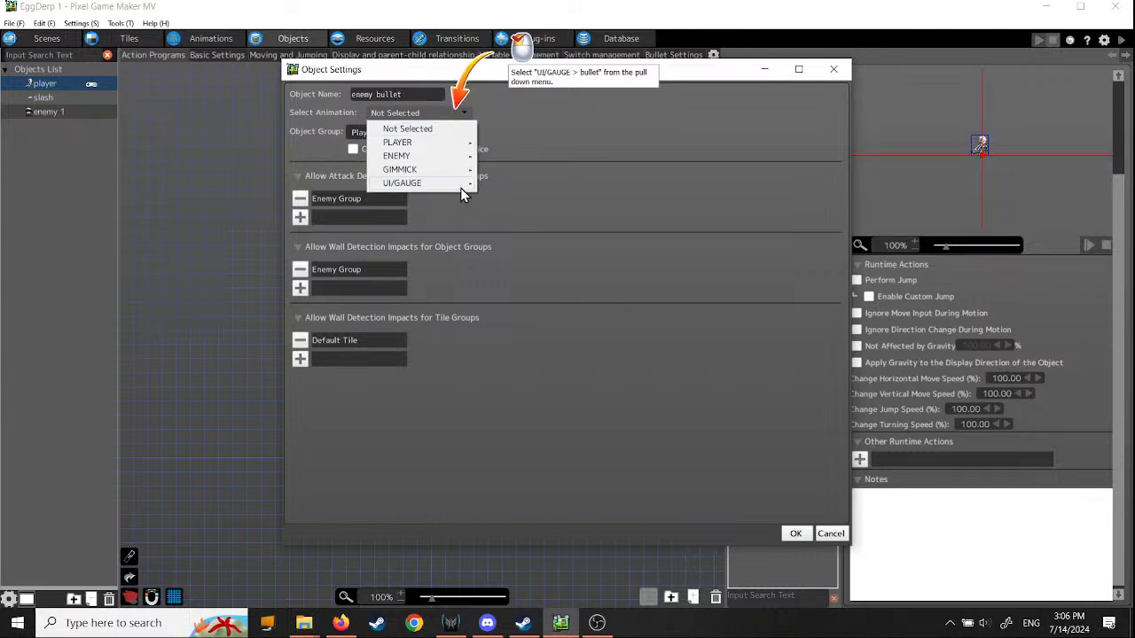
mouse_move(461, 194)
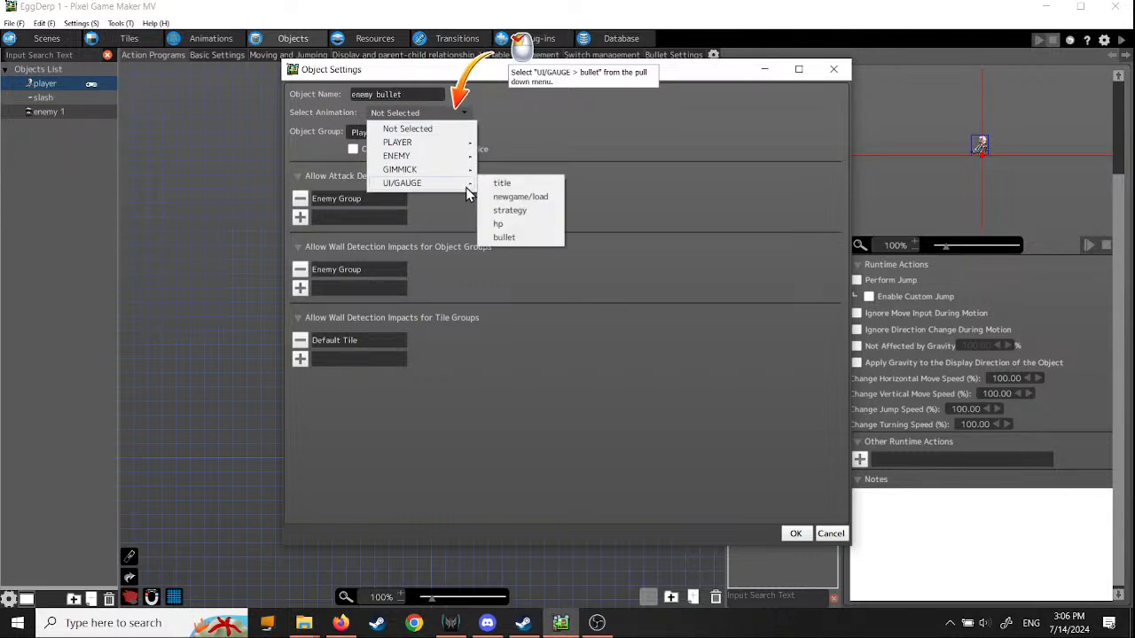
click(509, 237)
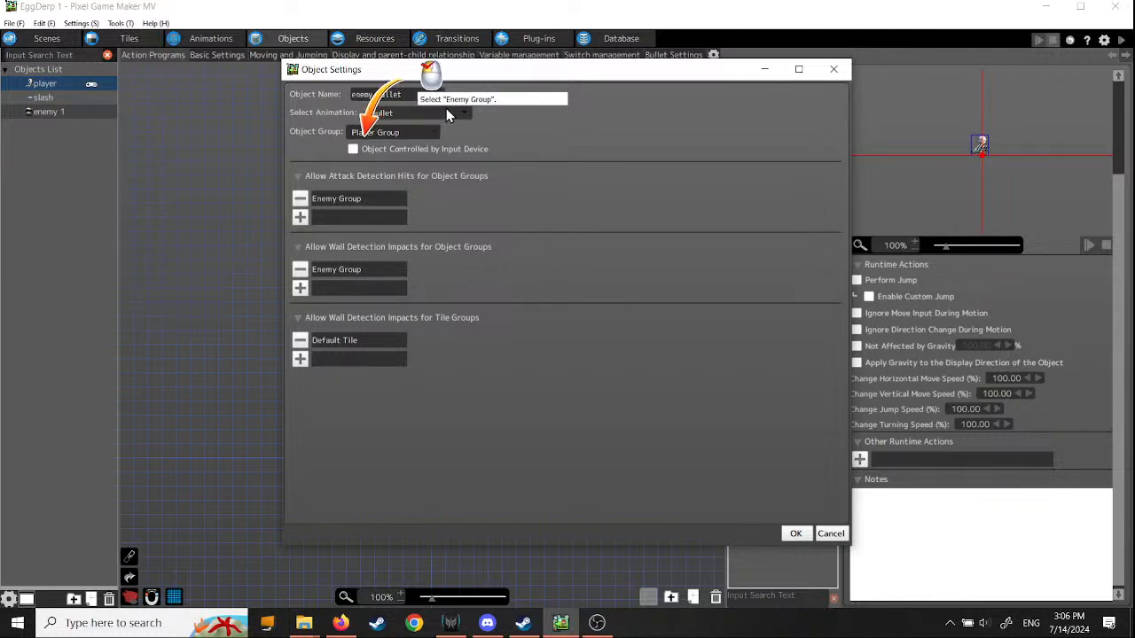
click(434, 132)
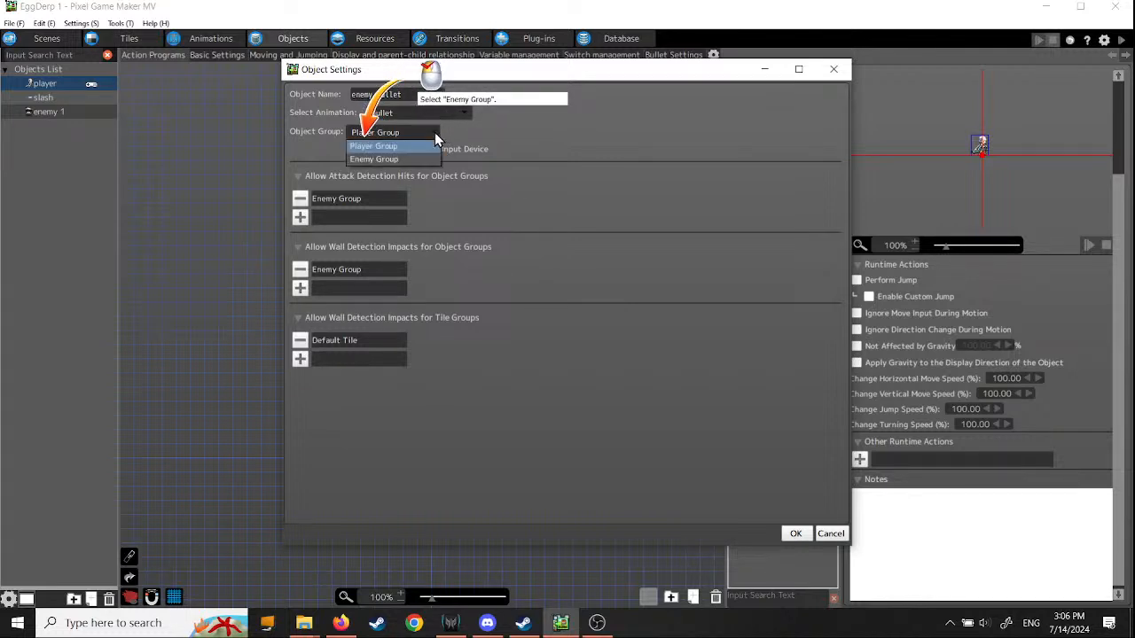
click(423, 157)
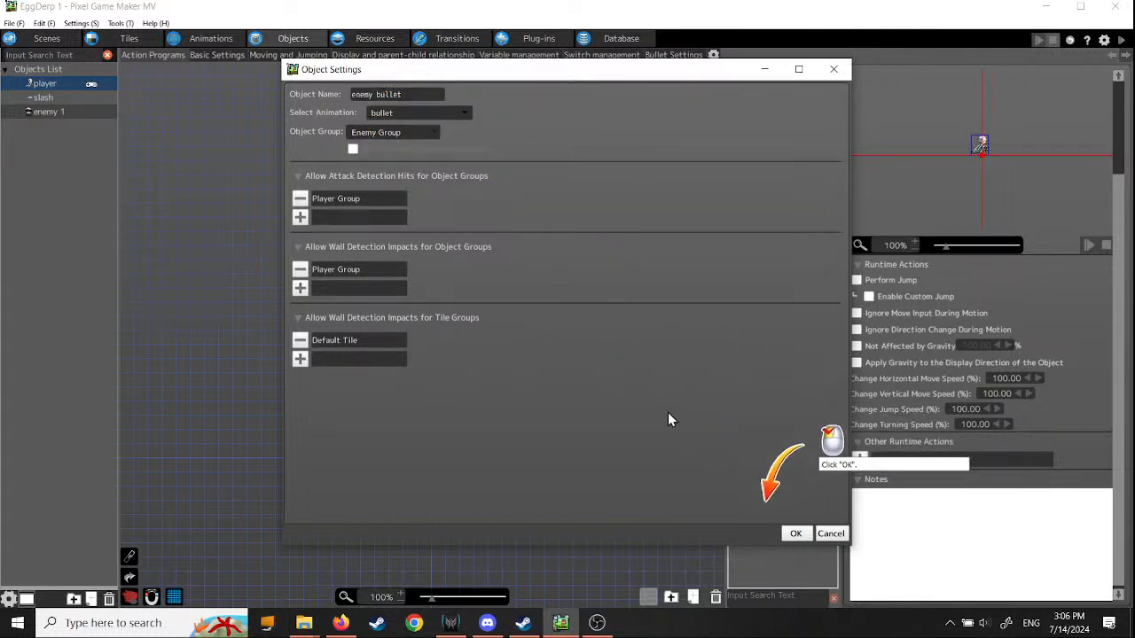
click(795, 533)
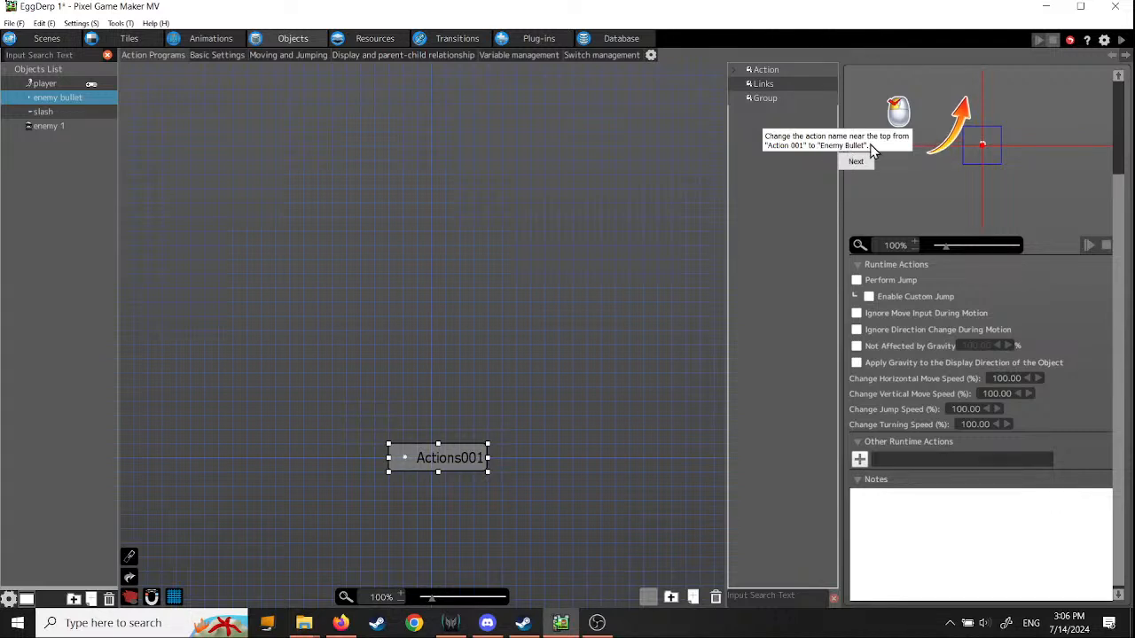
Step: Rename the enemy bullet object's action Actions001 to "enemy bullet" and keep its motion set to bullet01
click(780, 70)
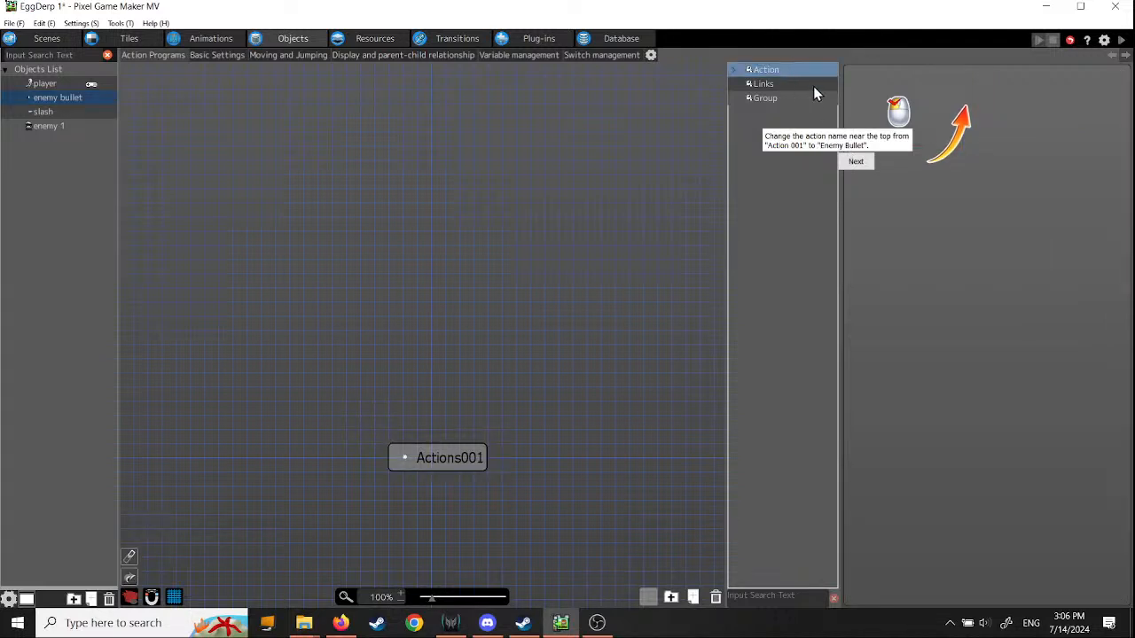
click(449, 462)
scroll(1040, 222, up, 3)
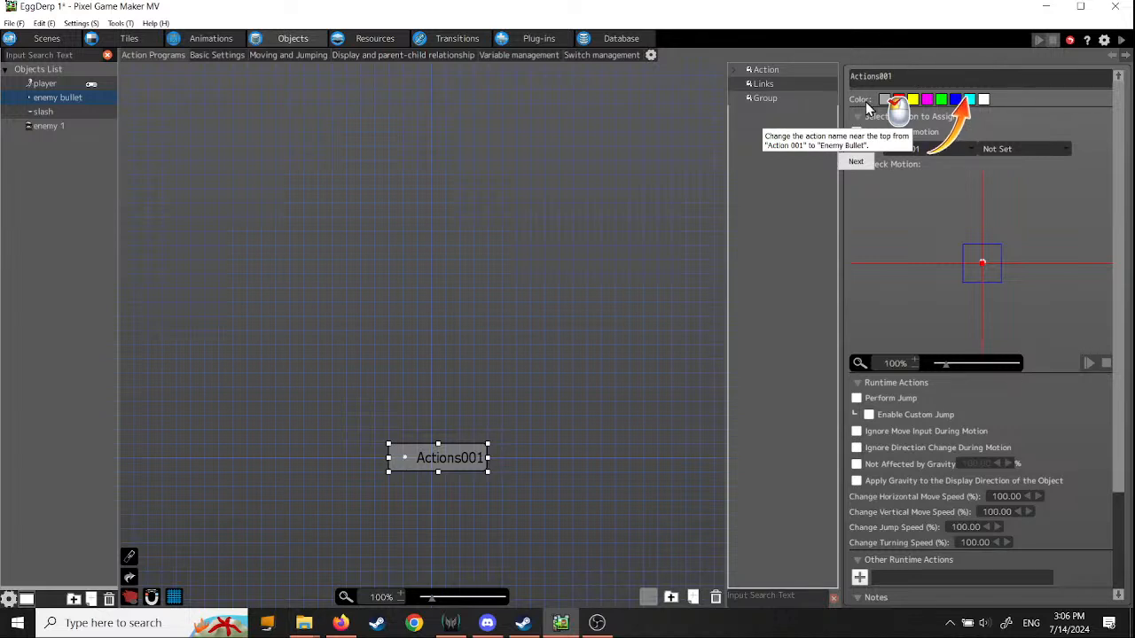
drag(897, 77, 823, 81)
text(enemy bullet)
click(855, 163)
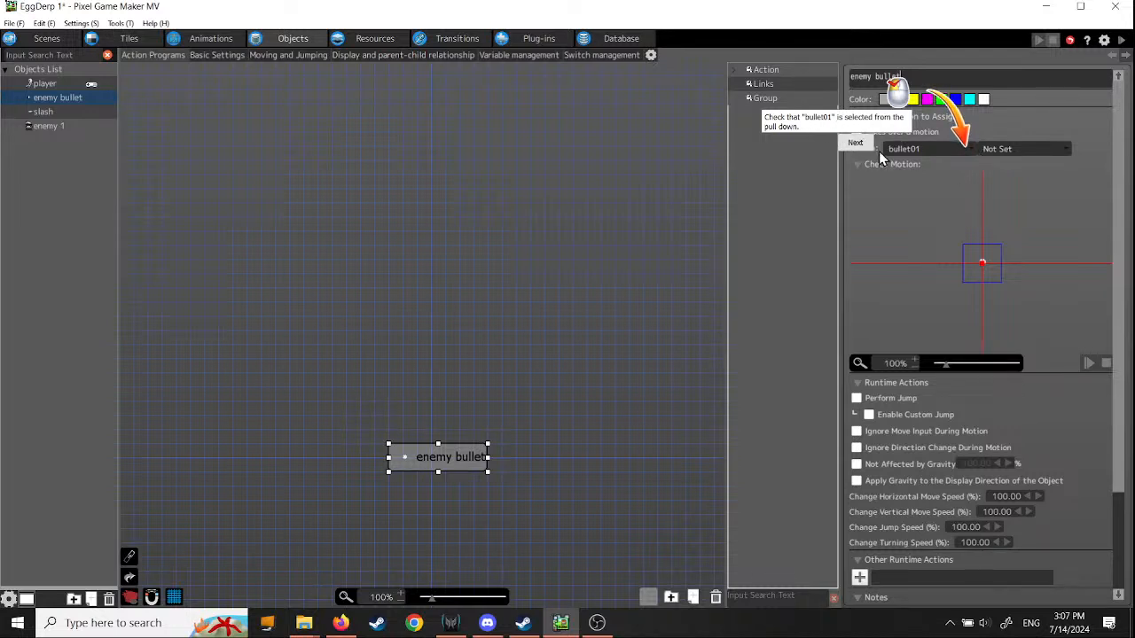
click(855, 141)
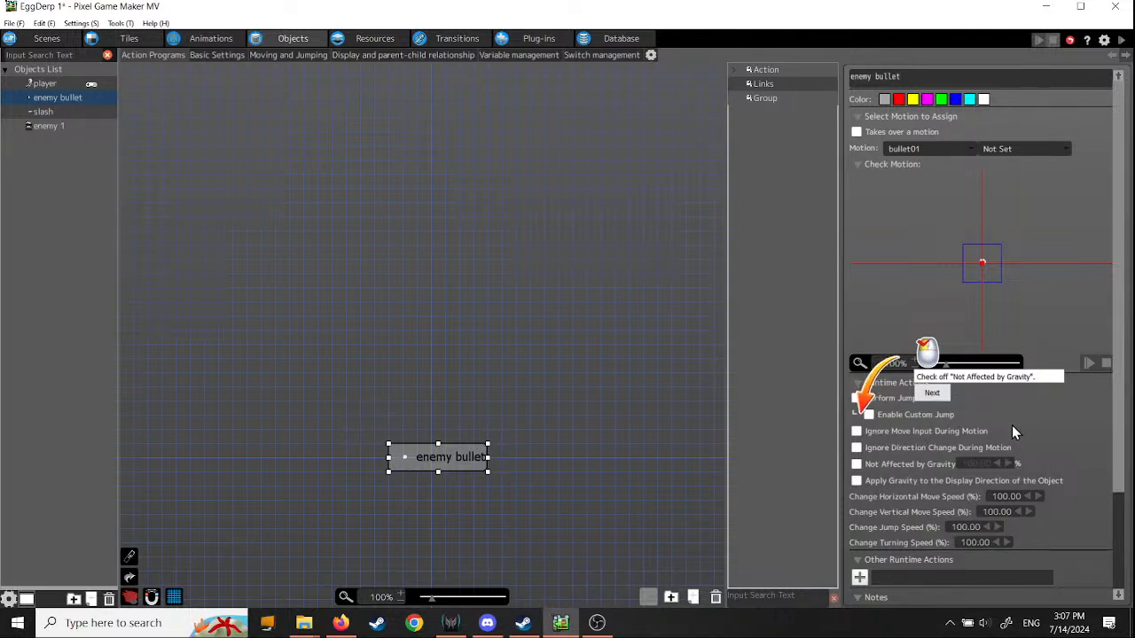
Step: Enable Not Affected by Gravity in the enemy bullet action's runtime actions and advance the tutorial
scroll(1012, 425, down, 1)
scroll(1011, 425, down, 2)
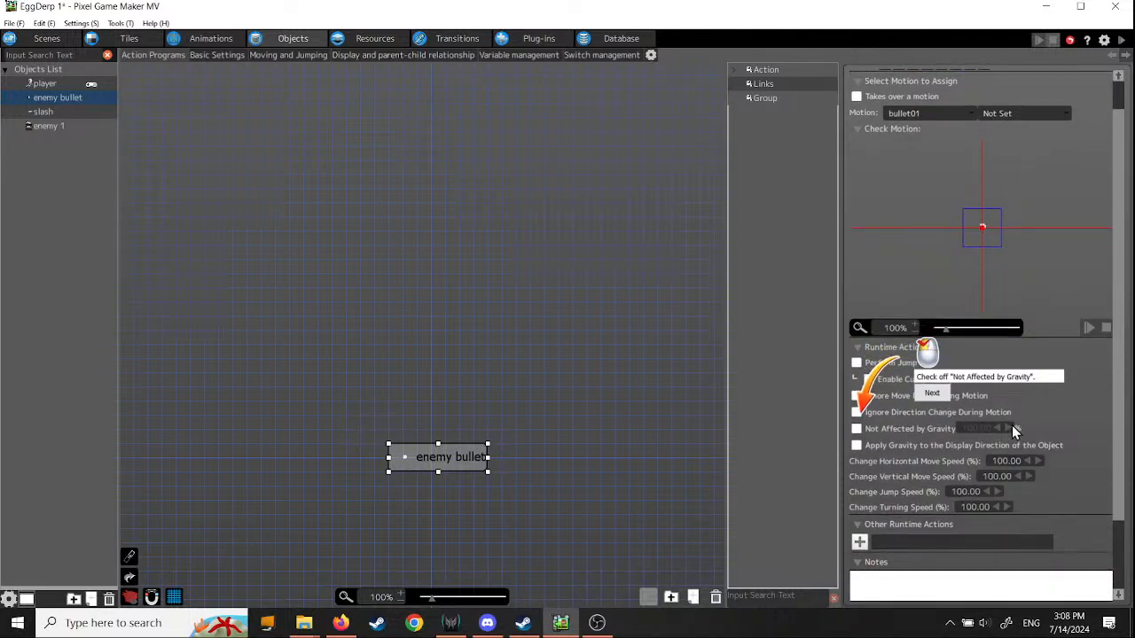
scroll(1012, 425, down, 1)
scroll(1012, 425, down, 5)
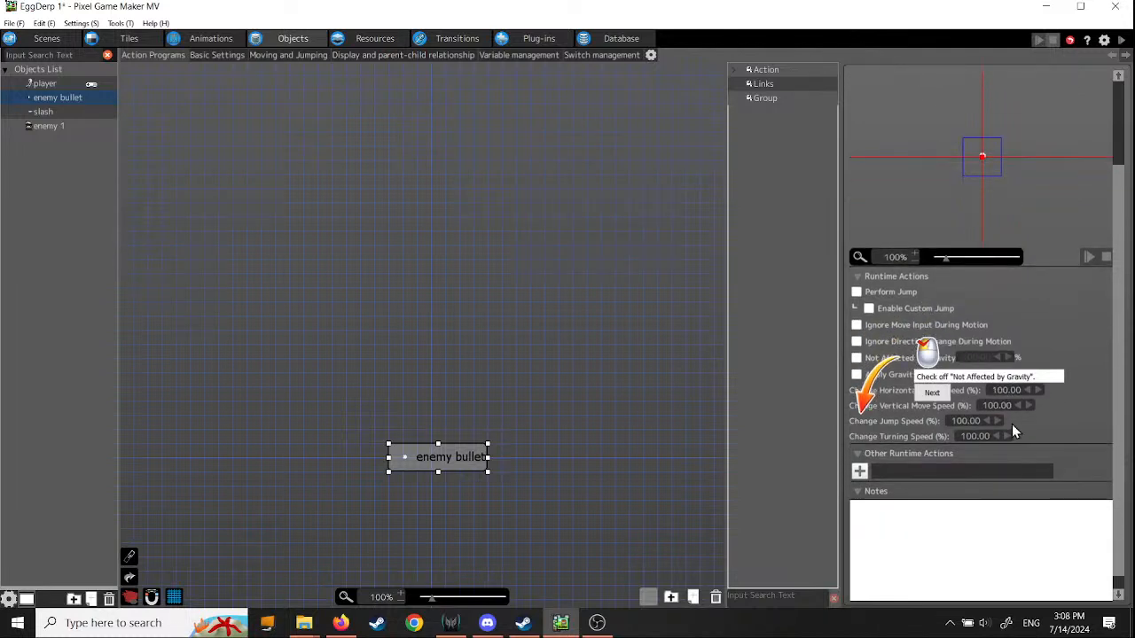
scroll(1011, 424, up, 4)
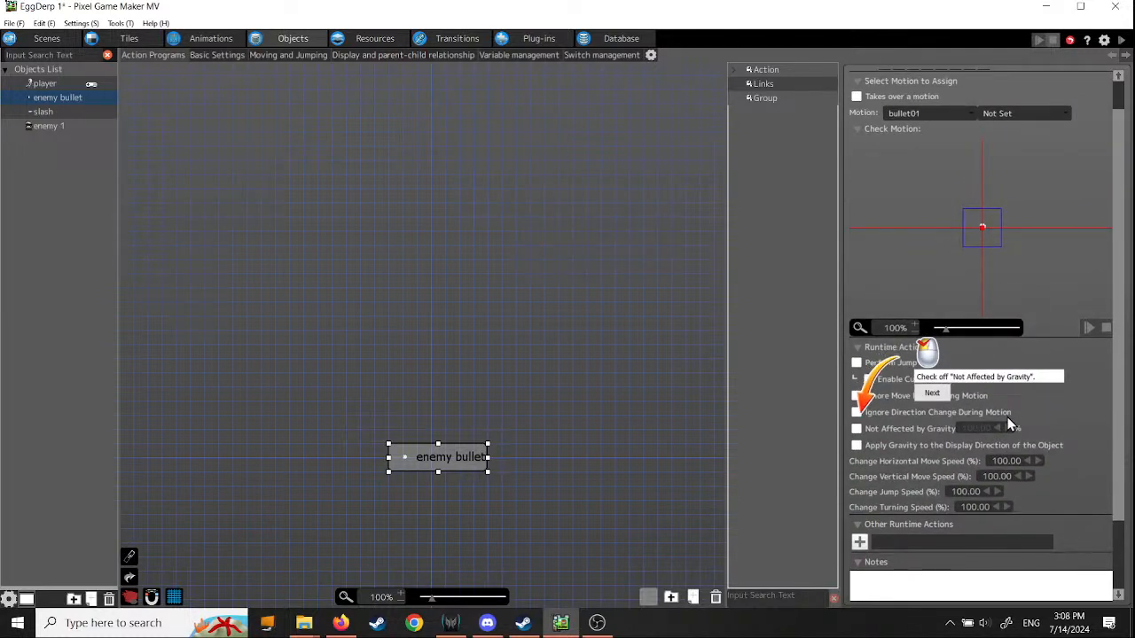
scroll(1009, 423, down, 5)
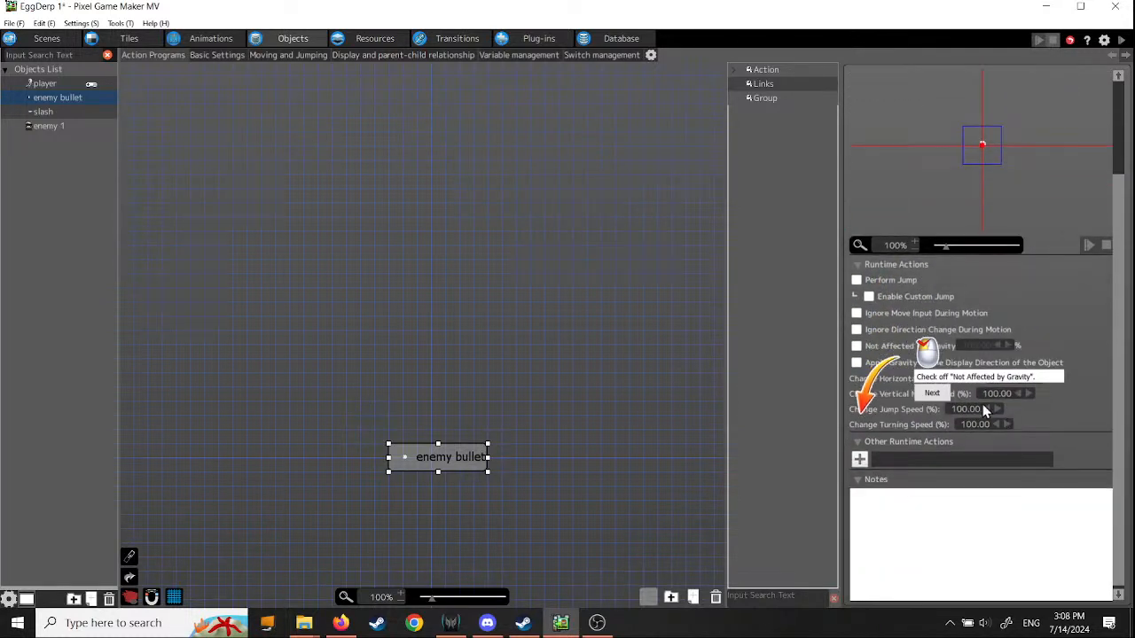
scroll(983, 409, up, 6)
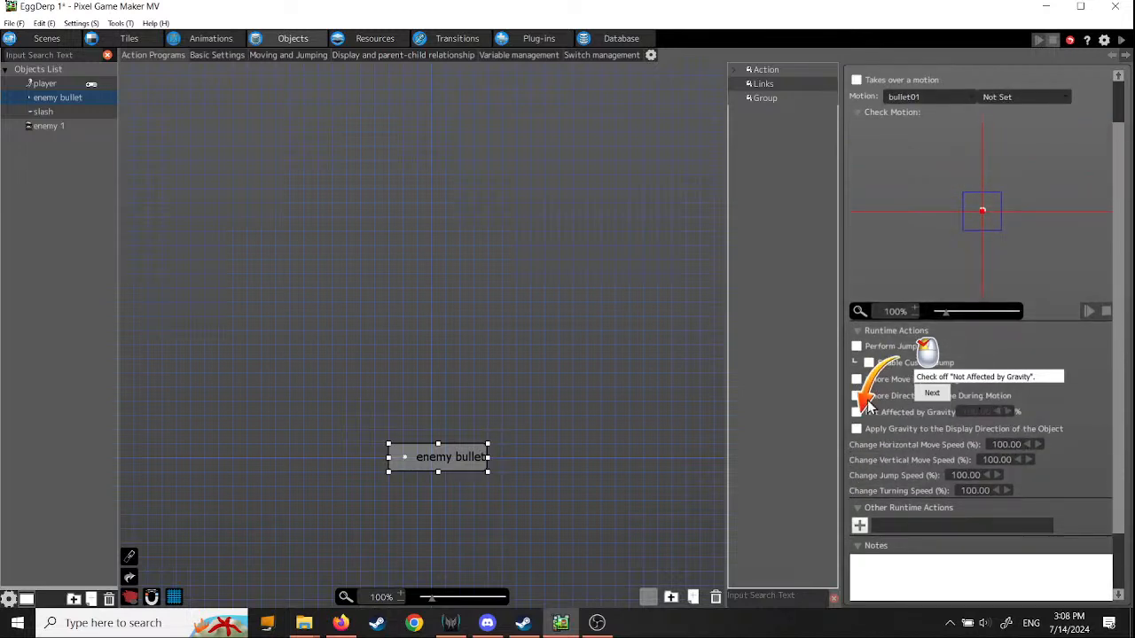
click(856, 412)
click(931, 396)
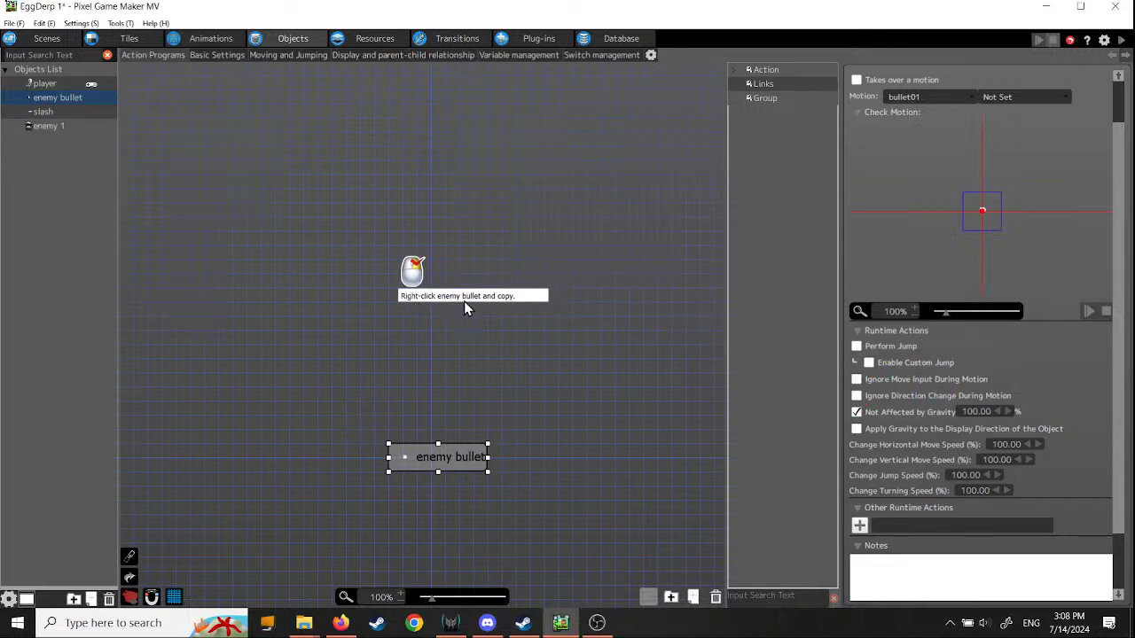
Step: Copy the enemy bullet action and paste the duplicate onto the empty canvas above and beside the original
right_click(452, 461)
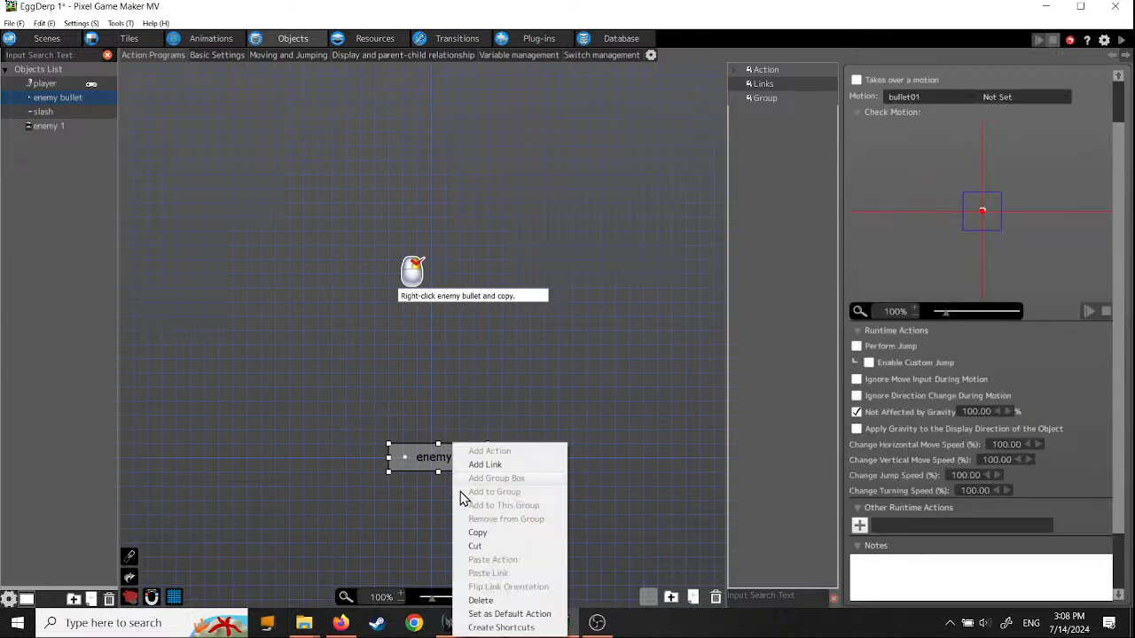
click(477, 533)
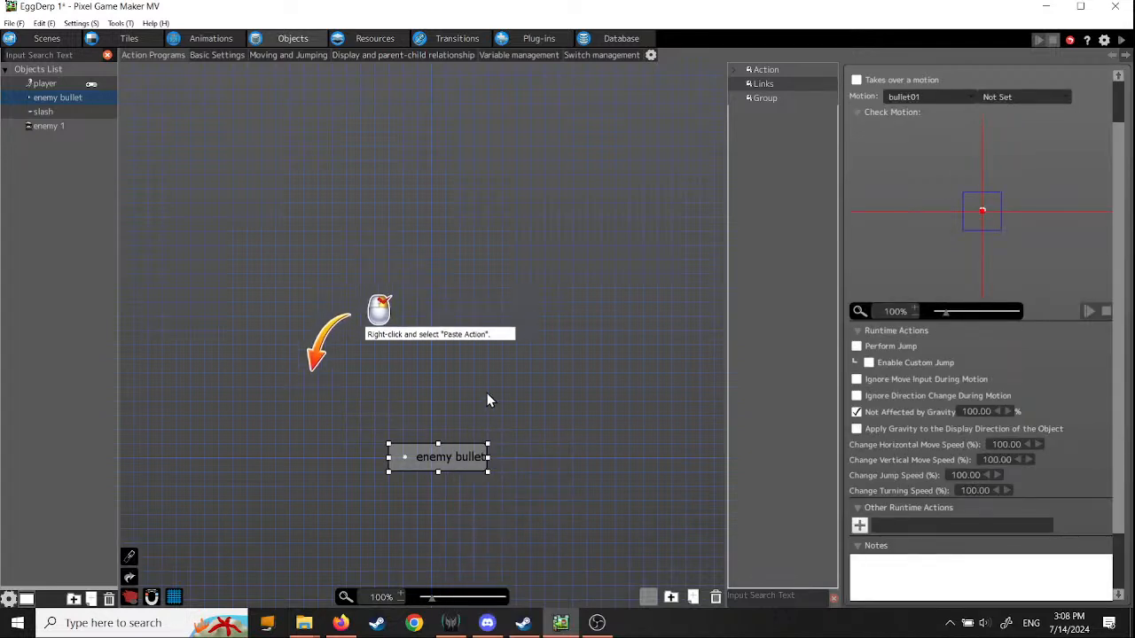
click(322, 392)
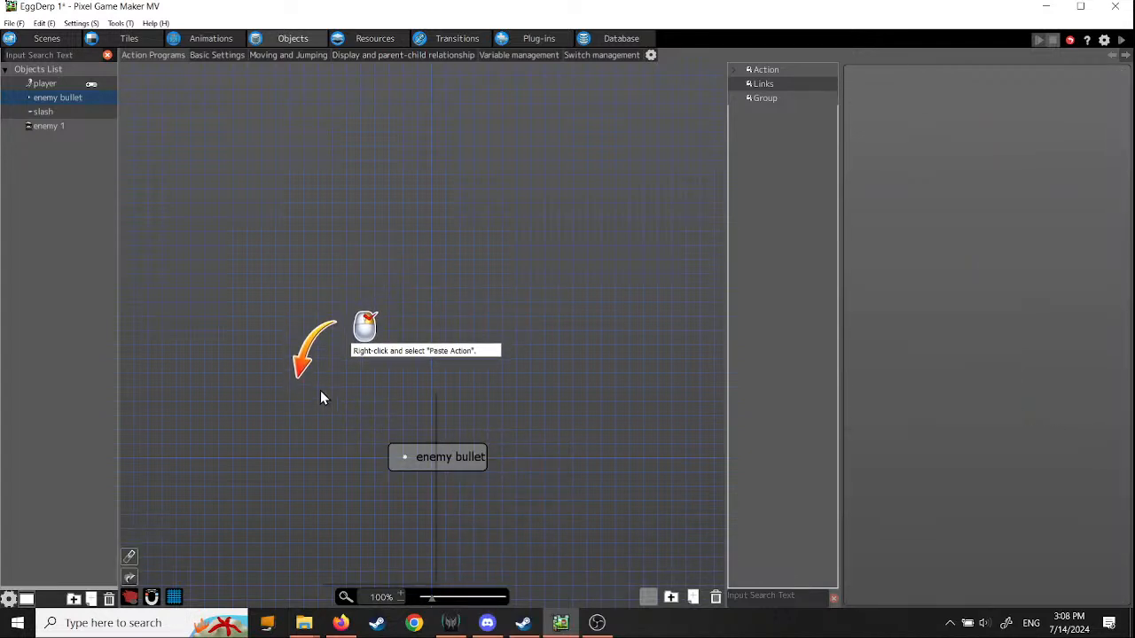
right_click(321, 397)
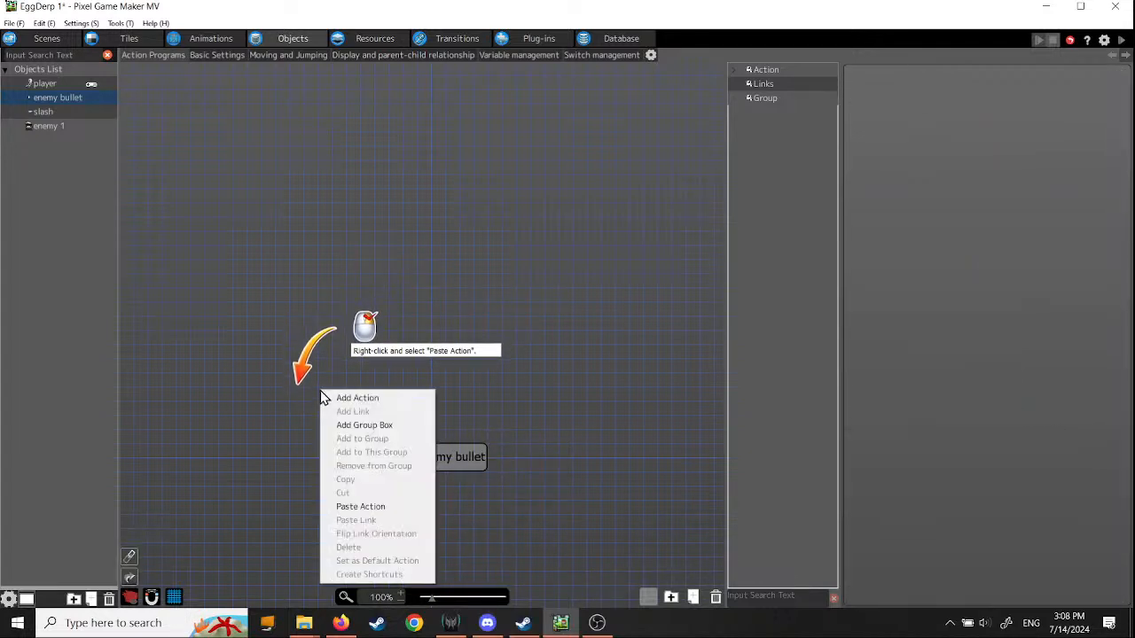
click(351, 508)
drag(379, 404, 337, 404)
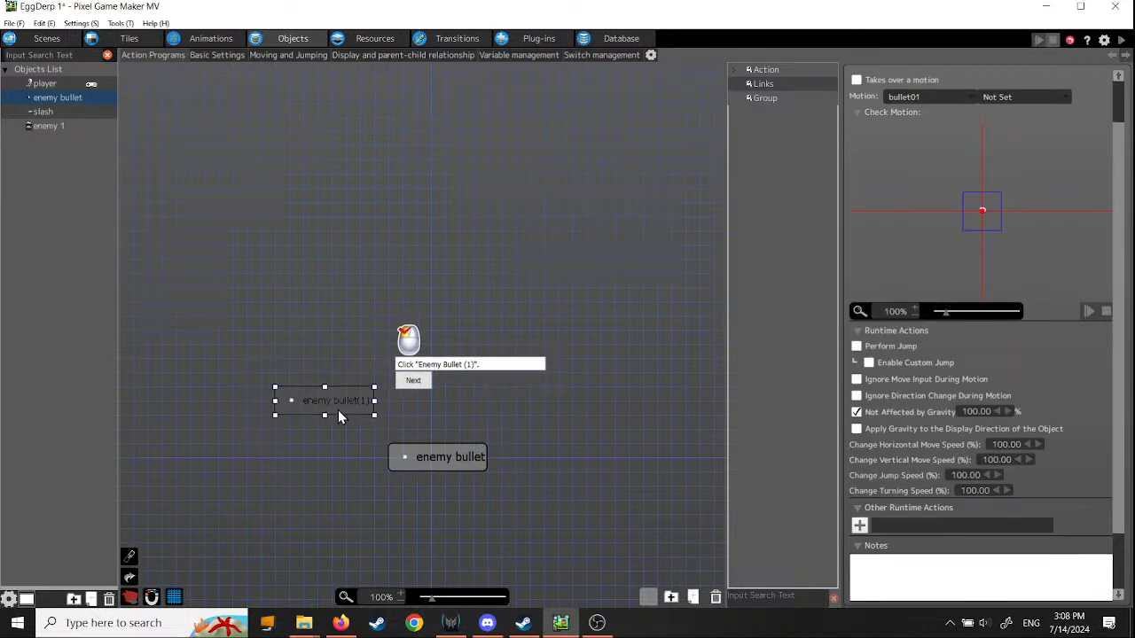
Step: Rename the duplicated enemy bullet(1) action to "destroy" and advance the tutorial
click(348, 467)
click(344, 403)
click(415, 382)
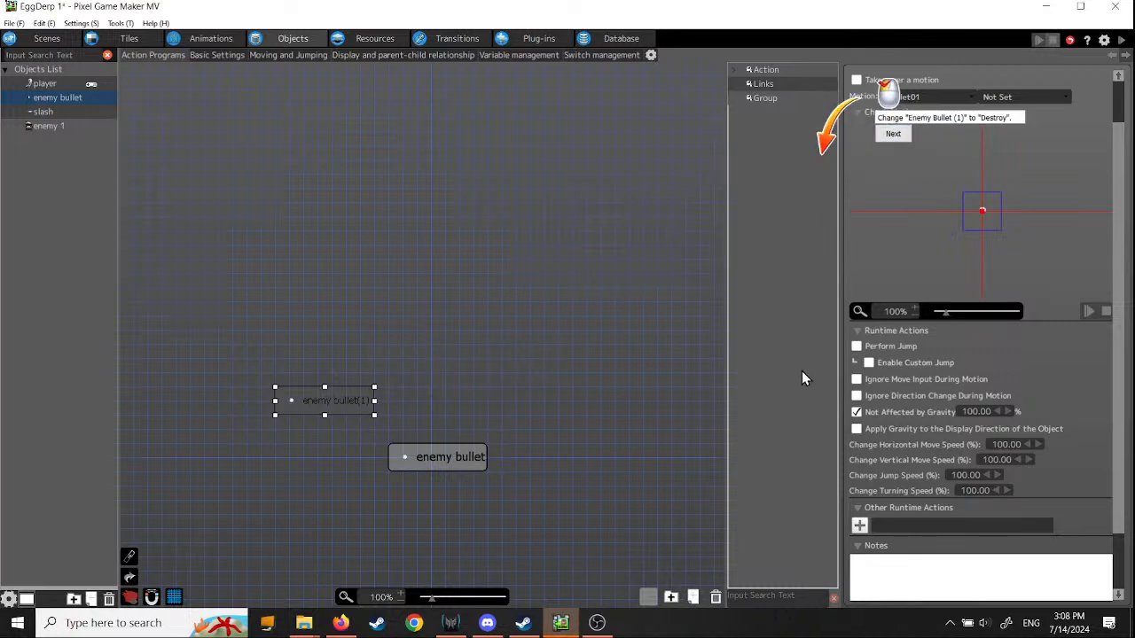
scroll(1016, 227, up, 2)
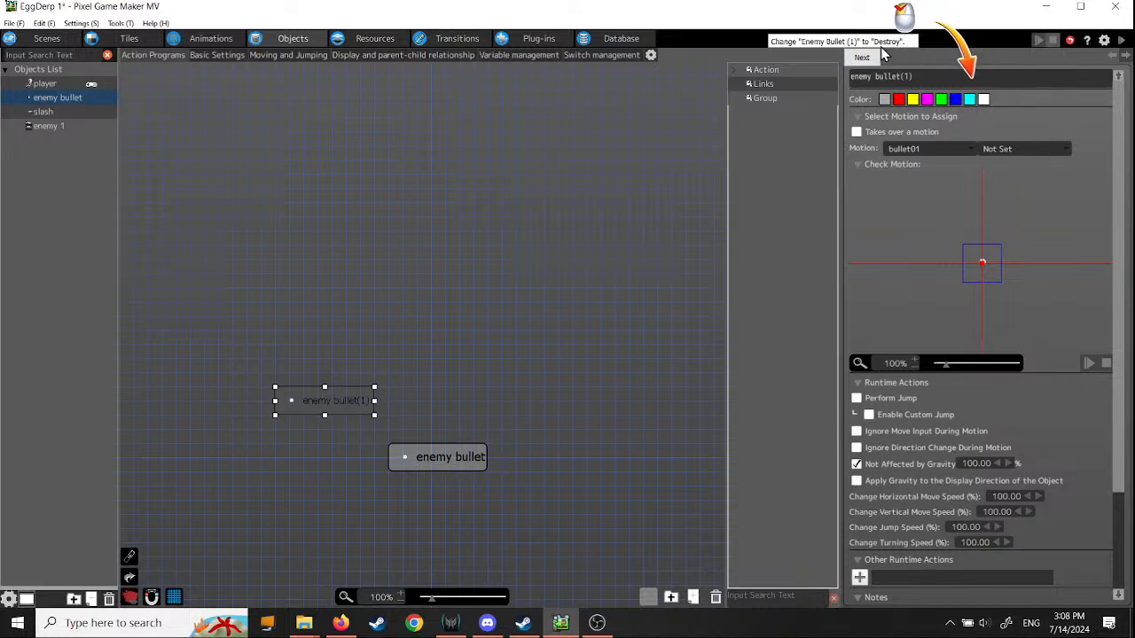
drag(917, 76, 870, 77)
drag(917, 76, 877, 77)
text(destroy)
click(863, 59)
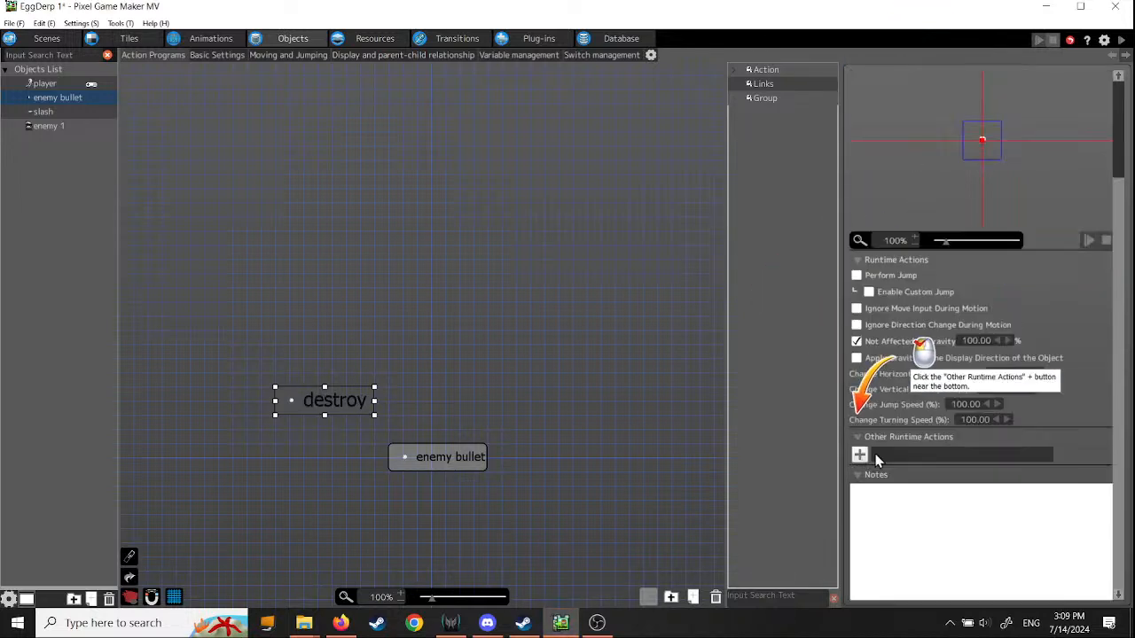
Step: Add the Destroy Object entry from page 1 of Other Runtime Actions to the destroy action
click(860, 454)
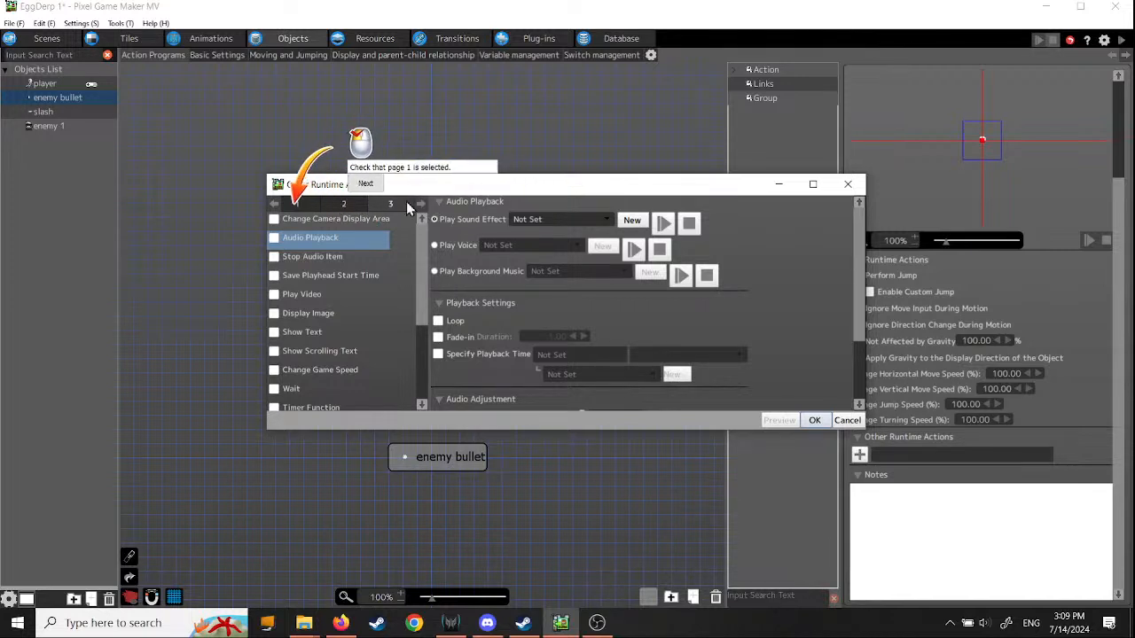
click(304, 203)
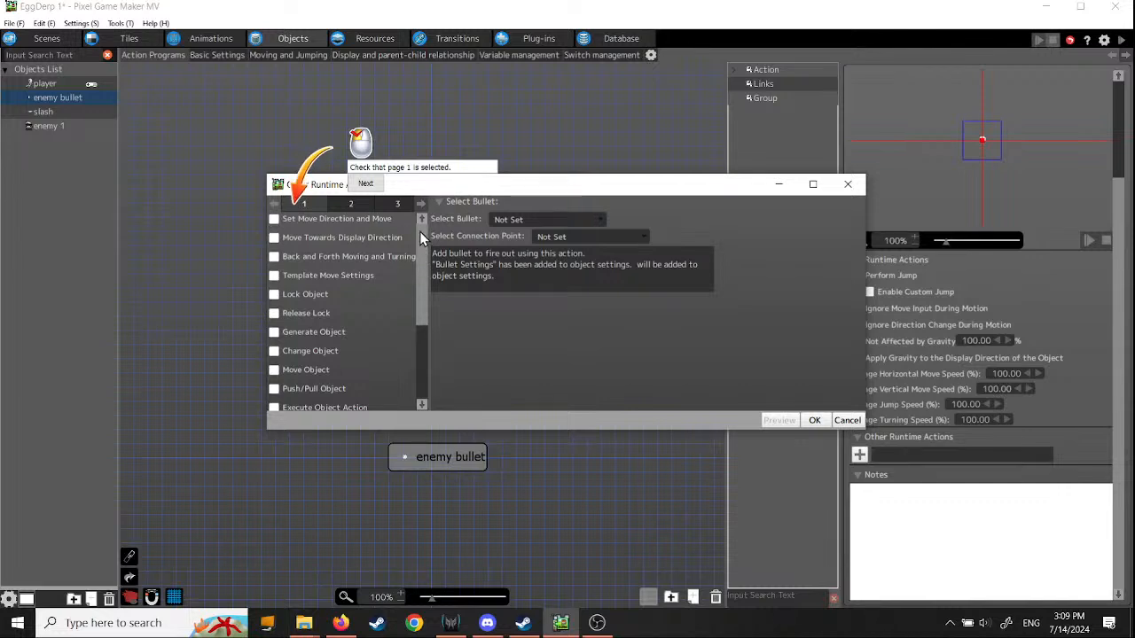
click(366, 184)
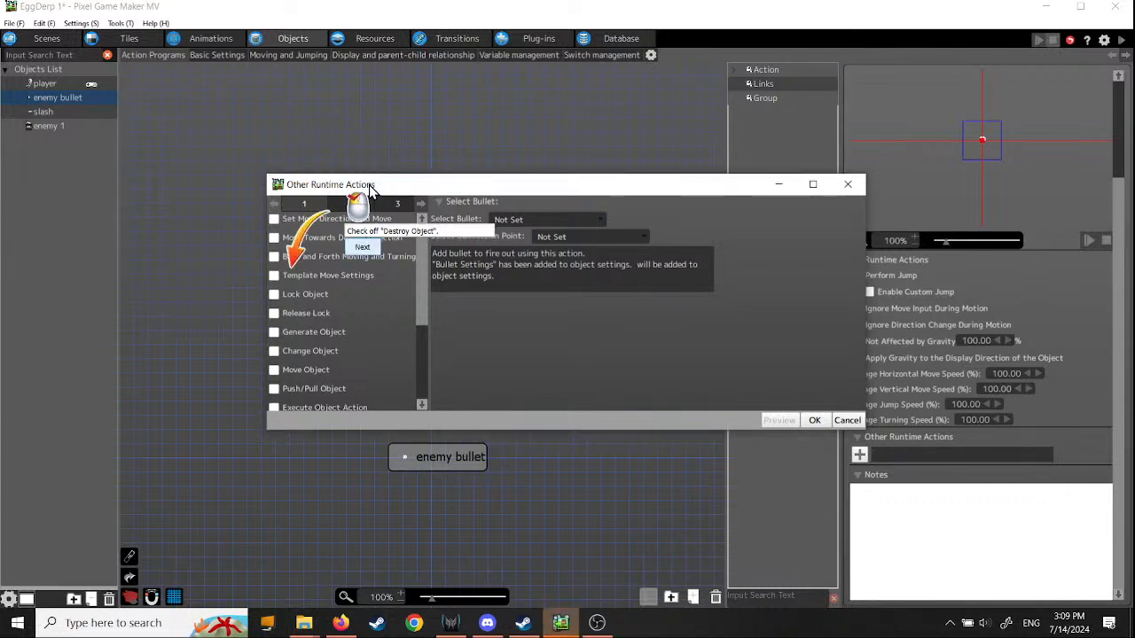
drag(424, 258, 422, 333)
drag(559, 429, 559, 529)
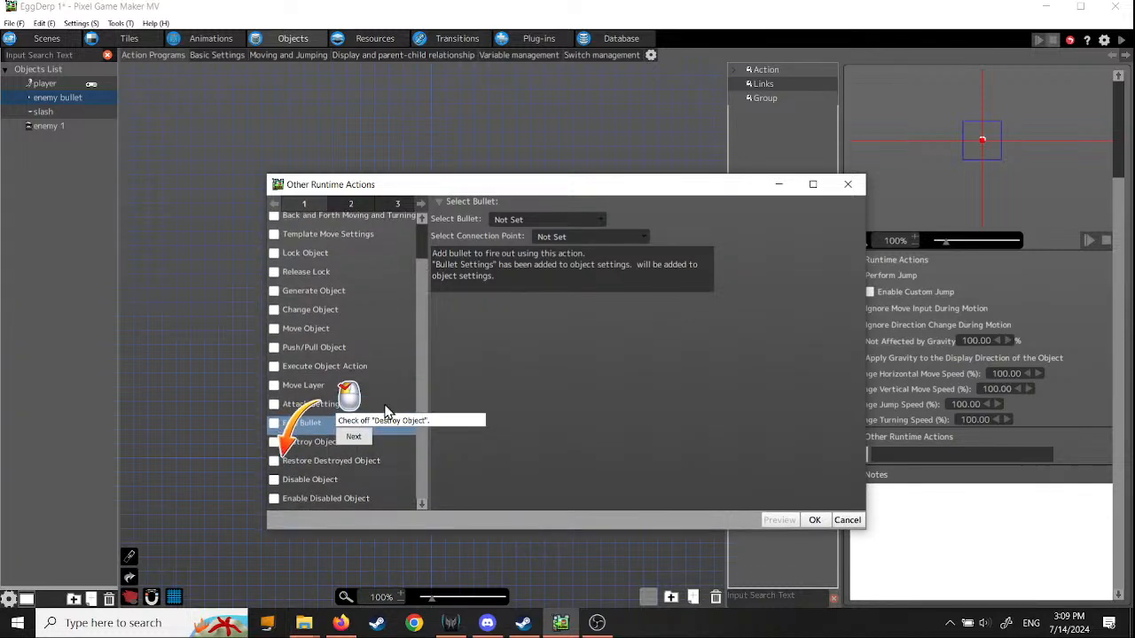
scroll(420, 355, up, 1)
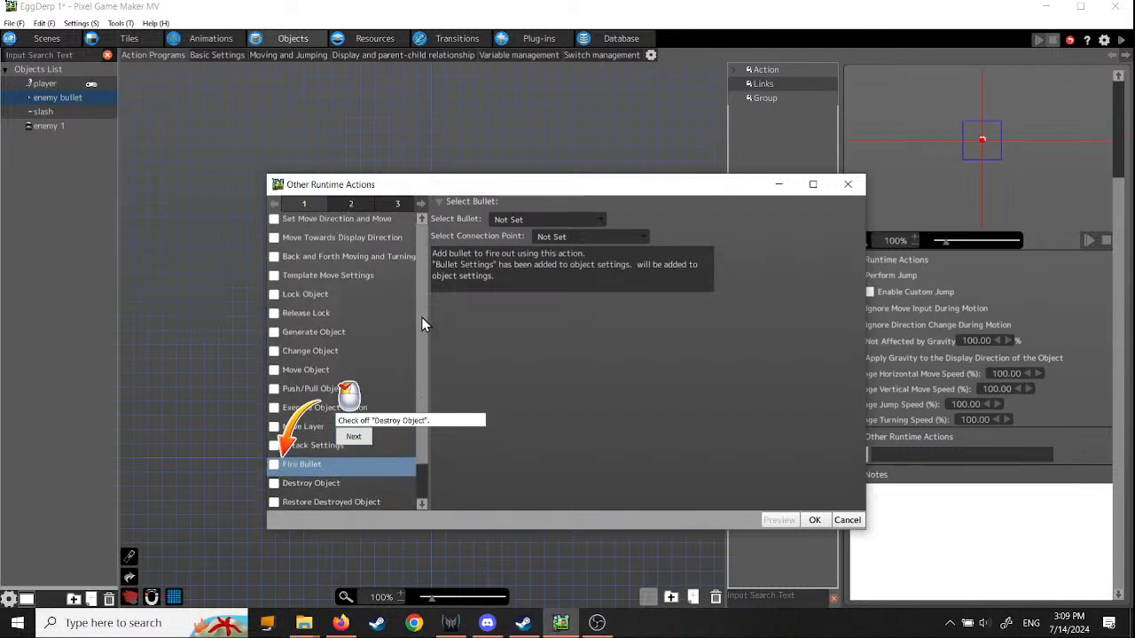
scroll(422, 359, down, 1)
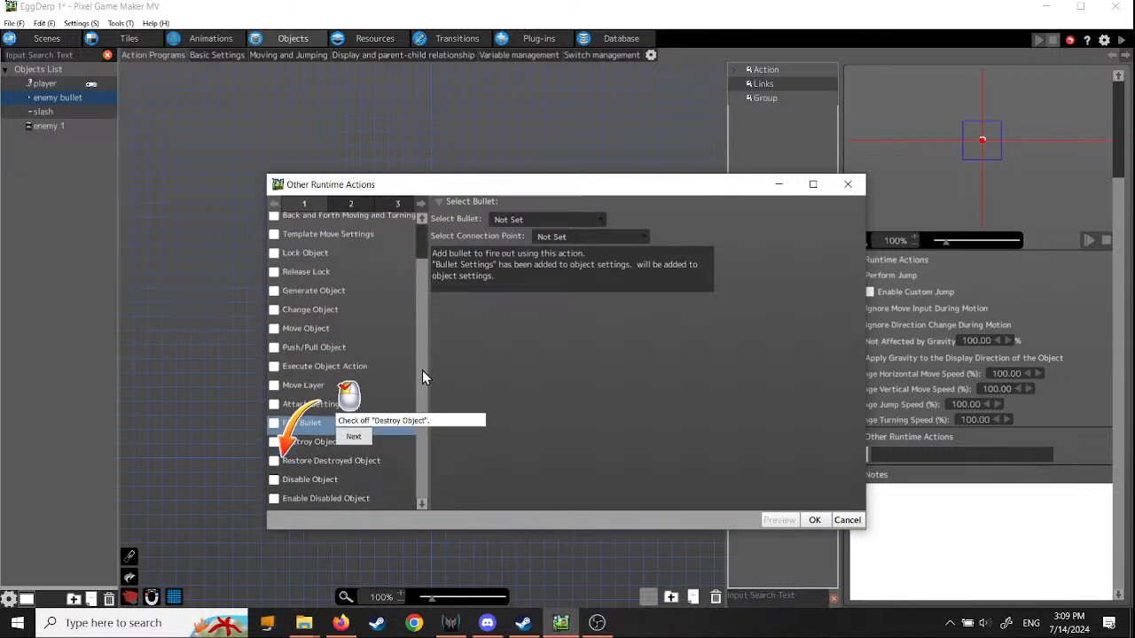
scroll(421, 354, up, 1)
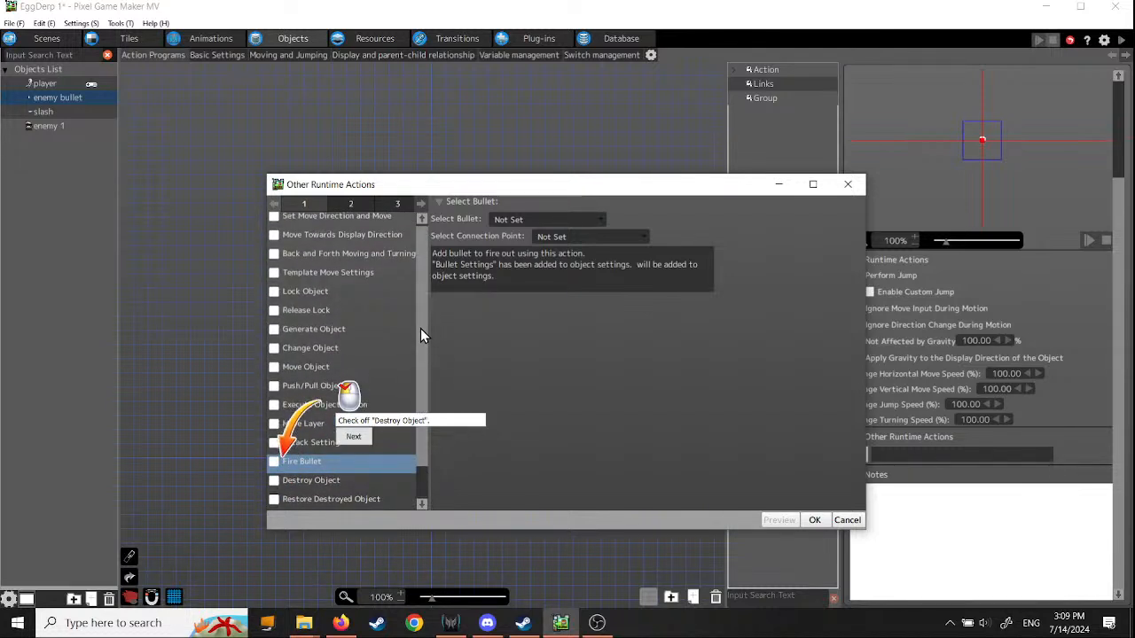
scroll(421, 346, down, 1)
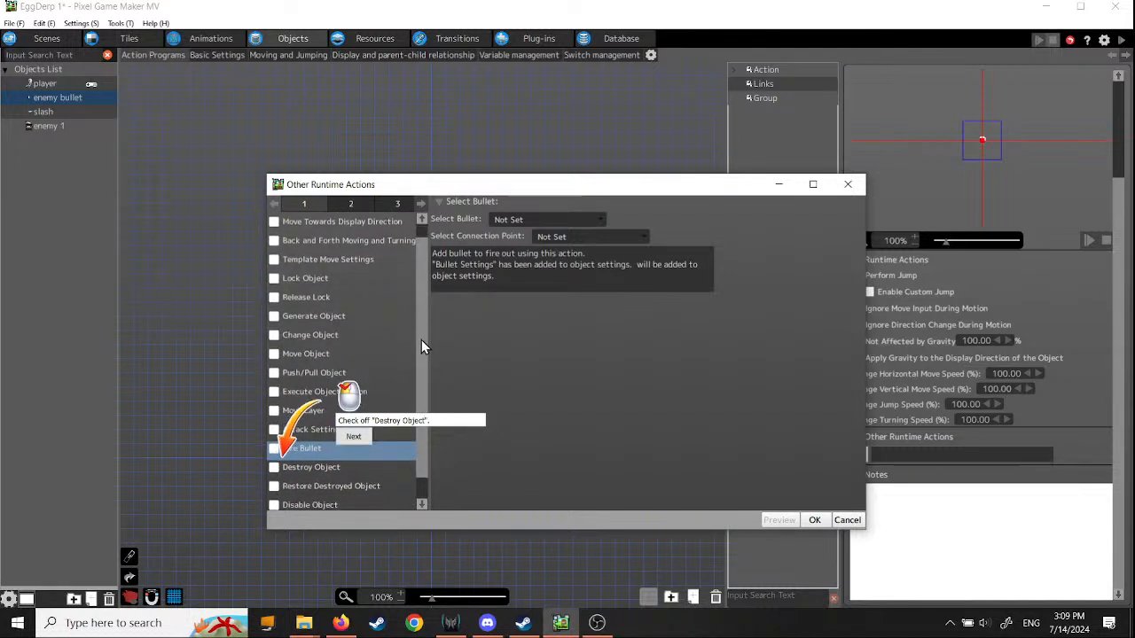
click(275, 468)
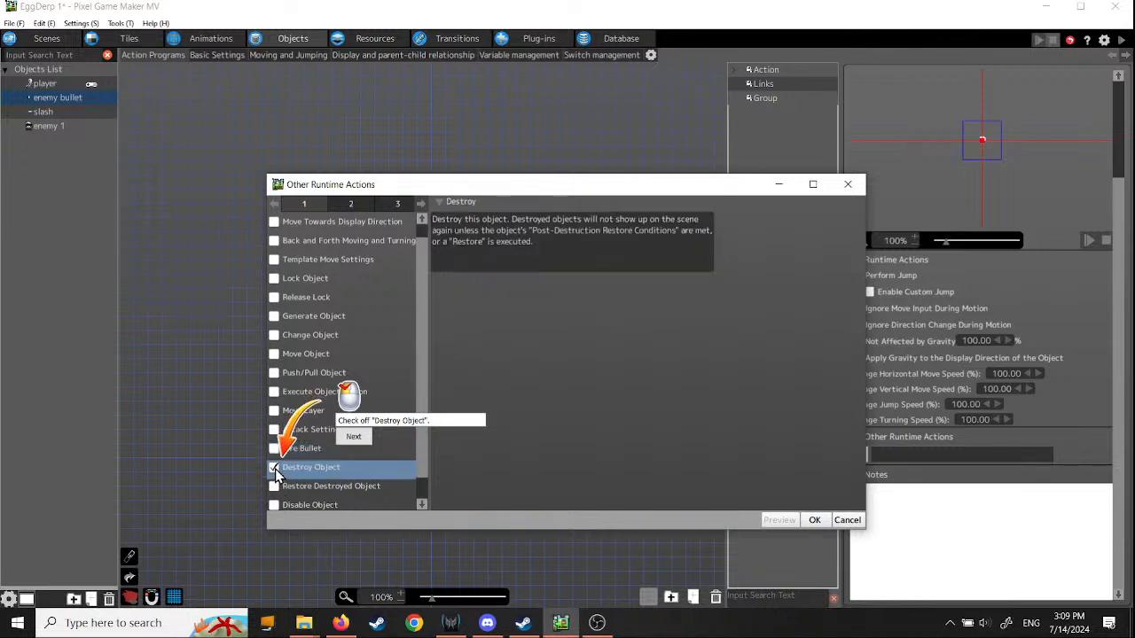
click(352, 438)
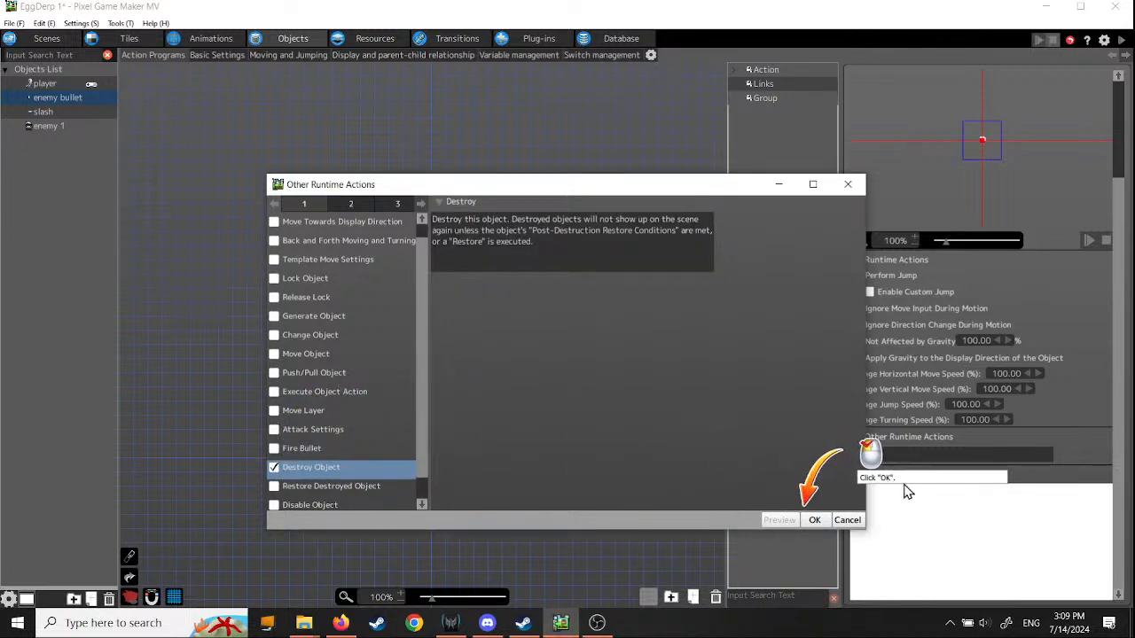
click(816, 522)
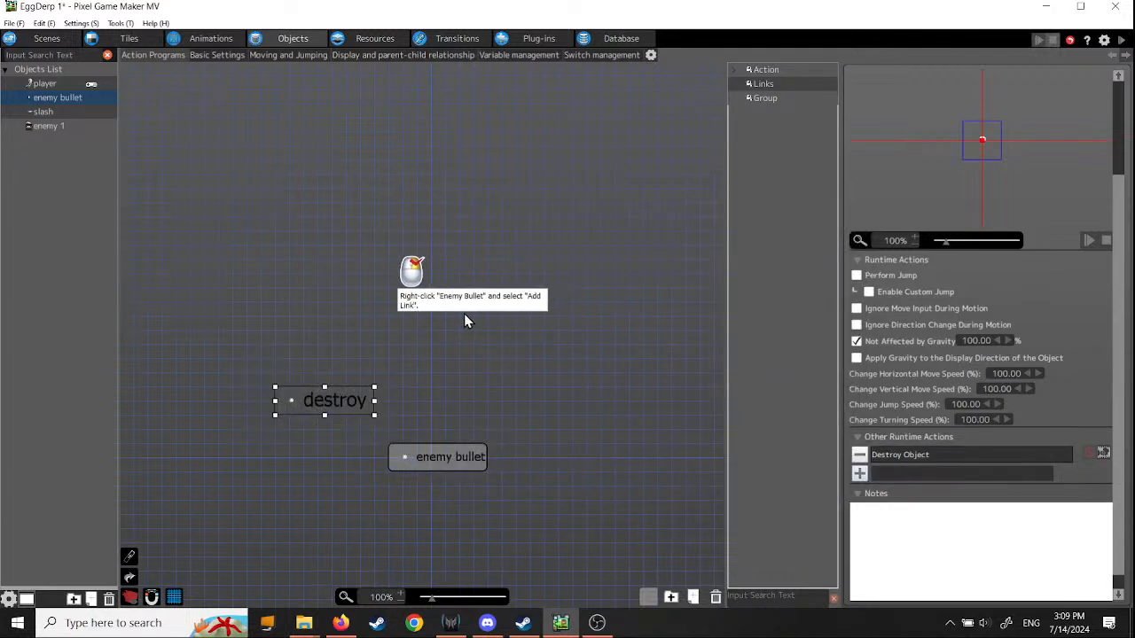
Step: Add a link from the enemy bullet action to the destroy action and advance the tutorial
click(448, 458)
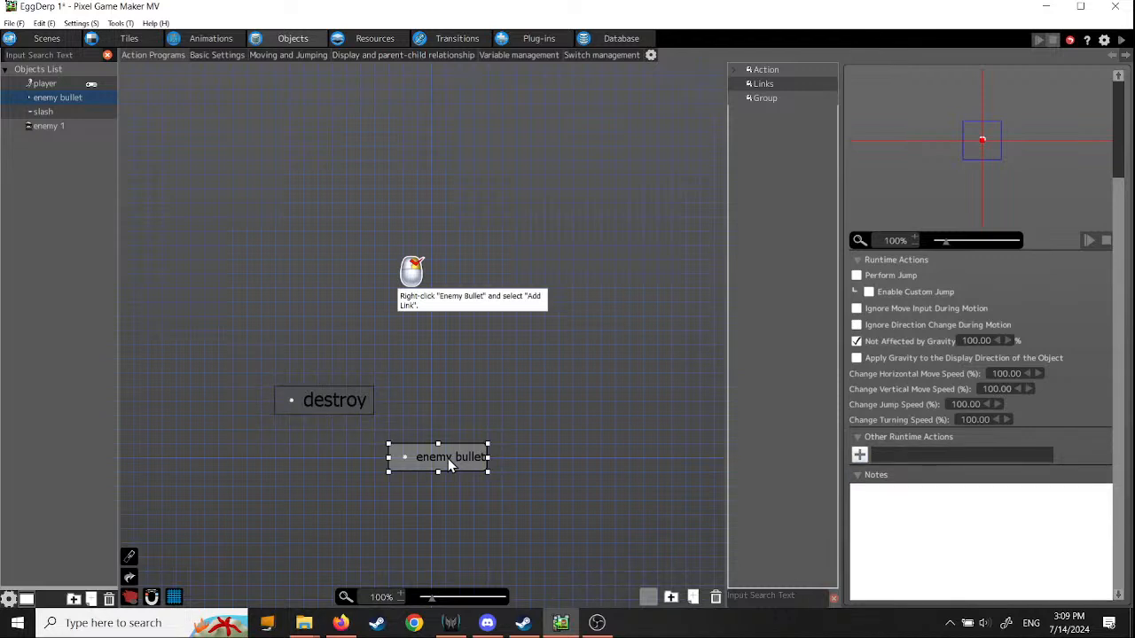
right_click(448, 459)
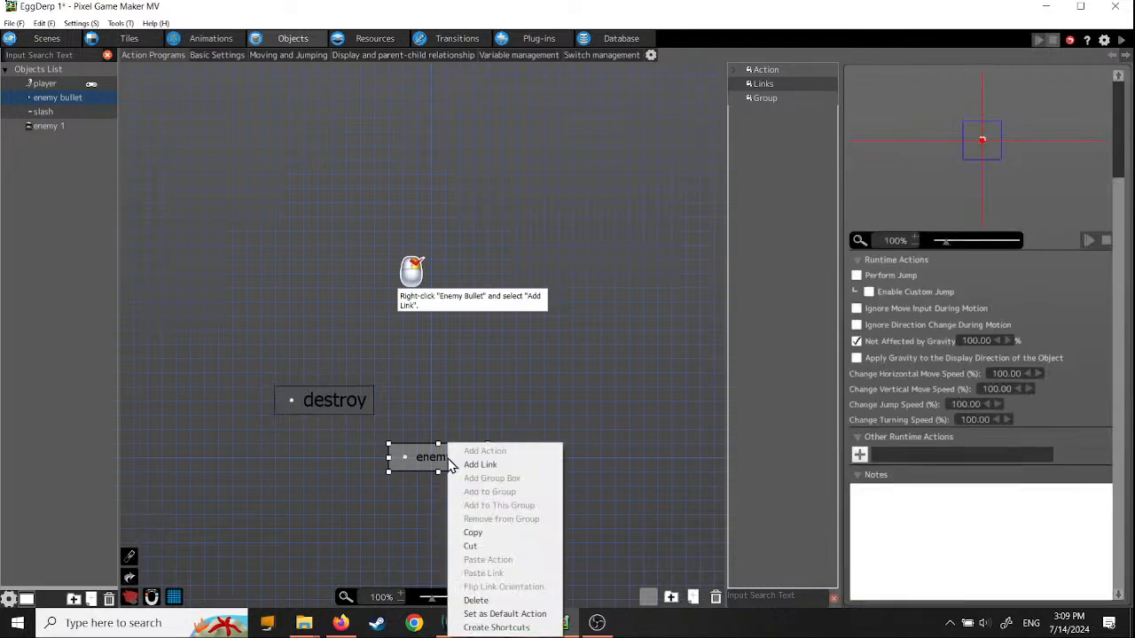
click(468, 470)
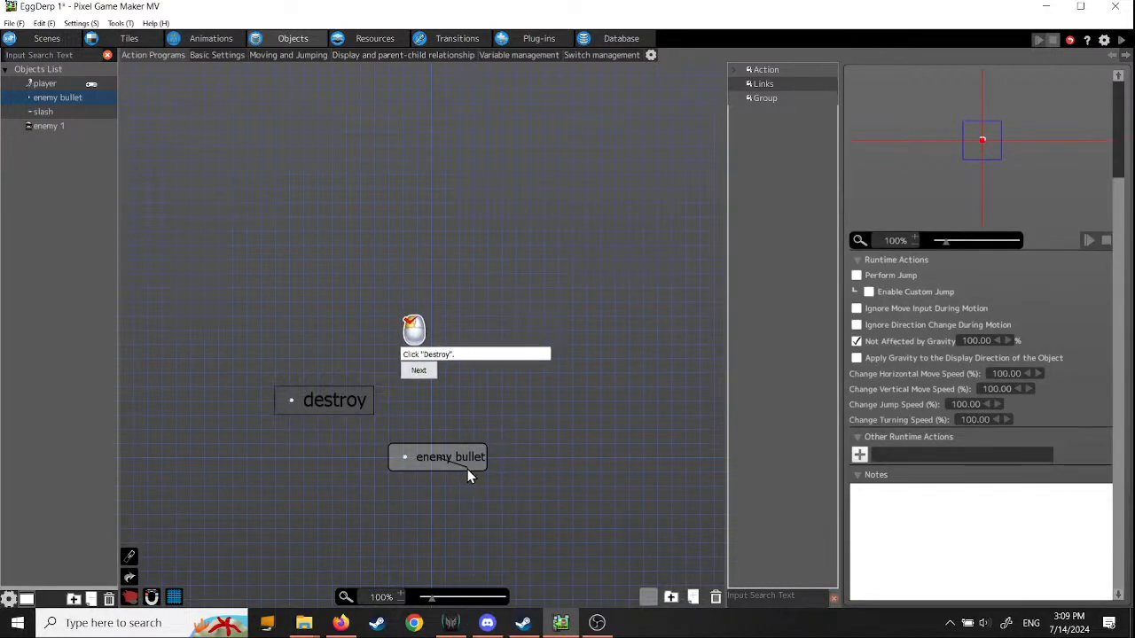
click(358, 406)
click(419, 383)
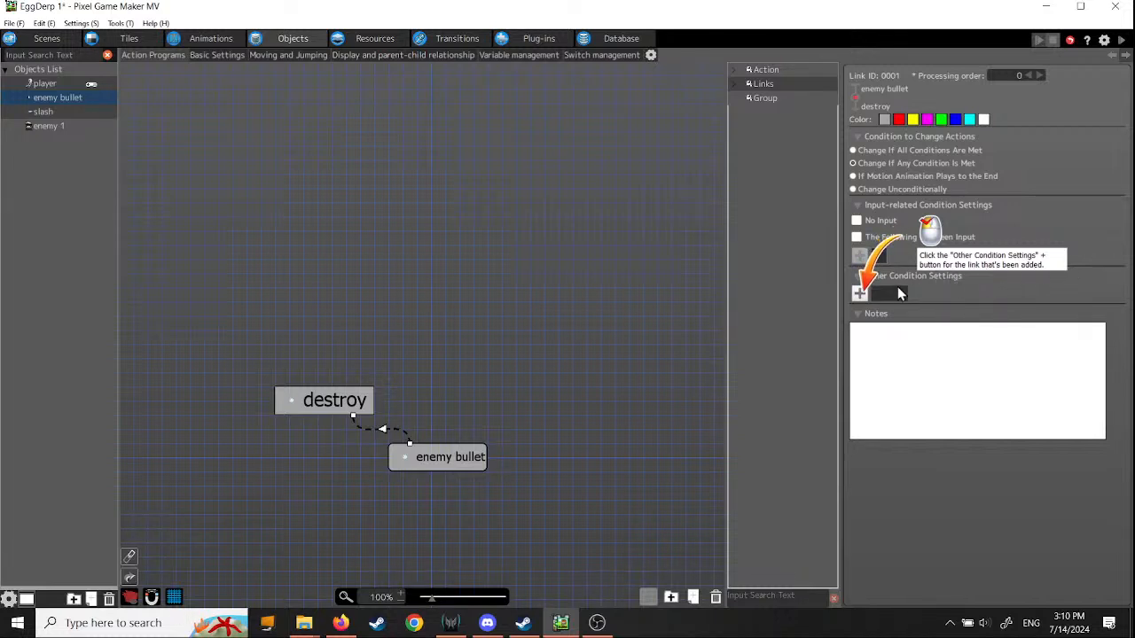
Step: Enable the Contact with Tile's Wall Detection condition from page 1 for the link to destroy, with all contact directions set
click(859, 297)
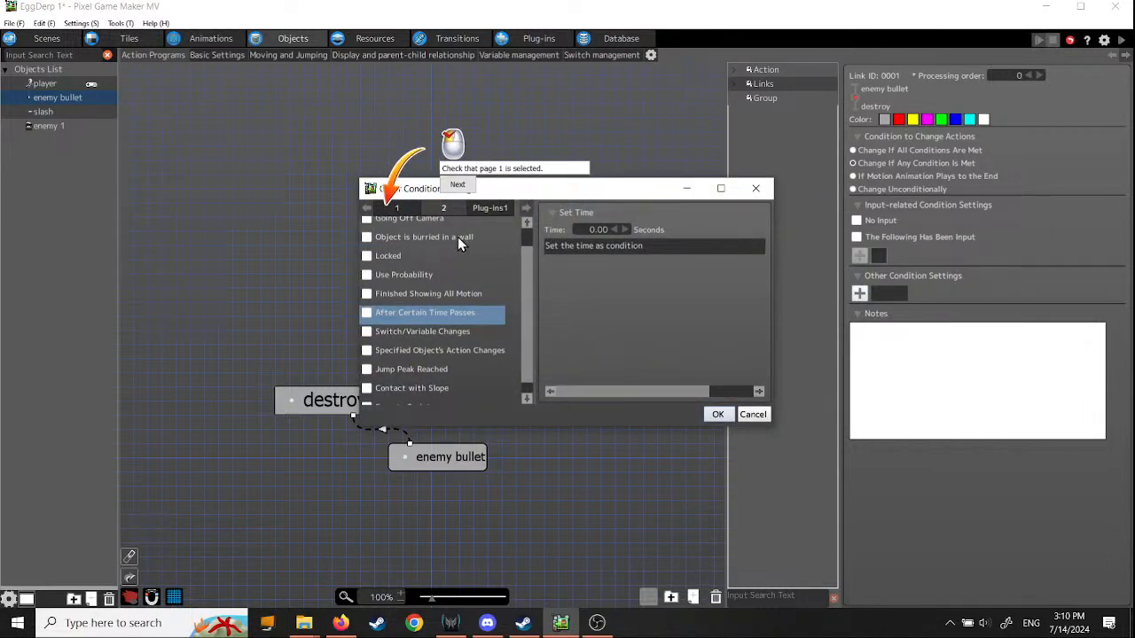
click(396, 208)
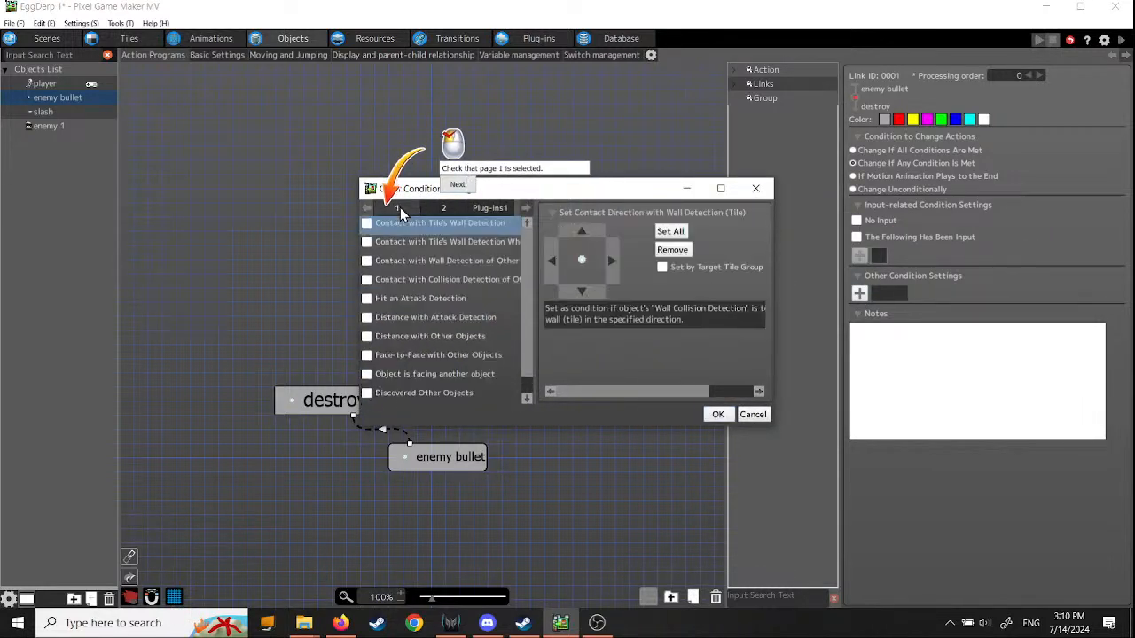
click(457, 184)
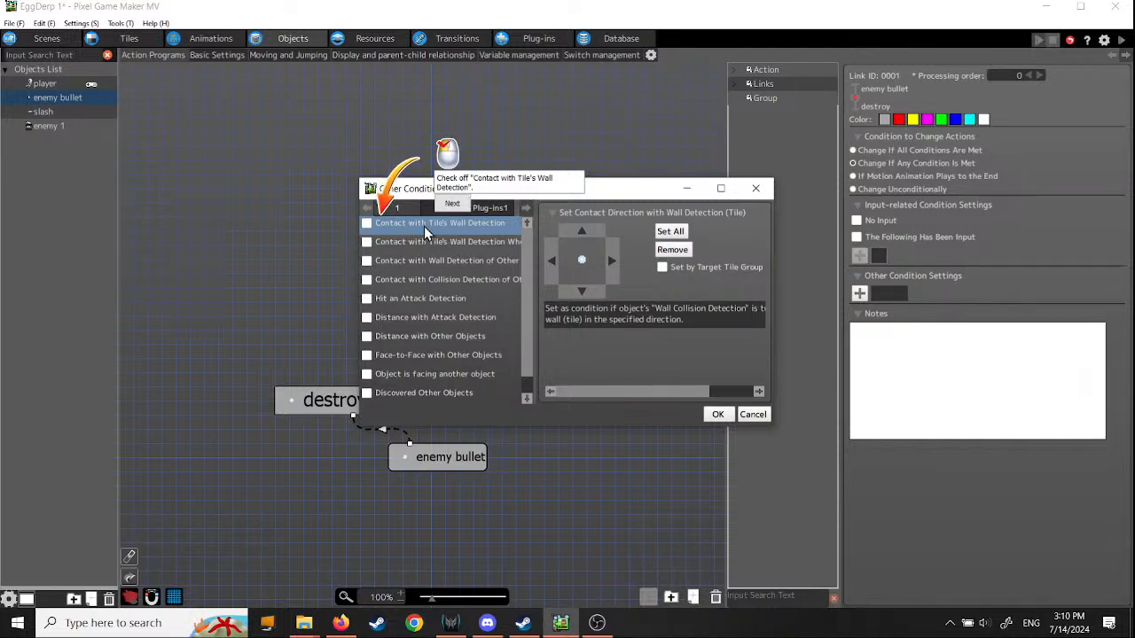
click(368, 223)
drag(530, 249, 531, 223)
click(453, 204)
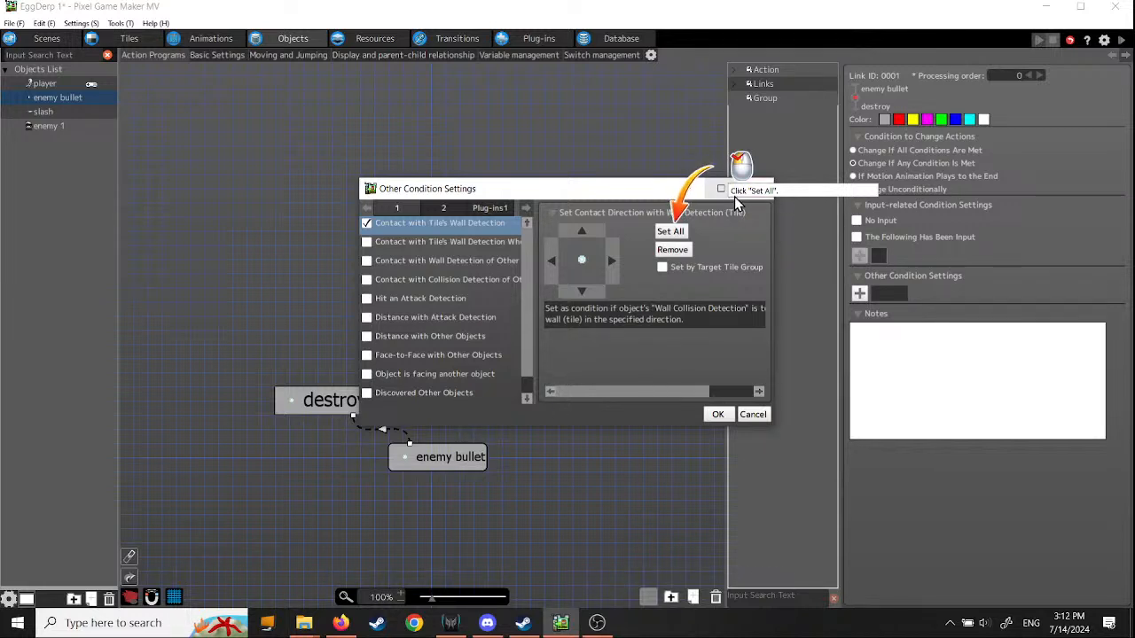
click(669, 232)
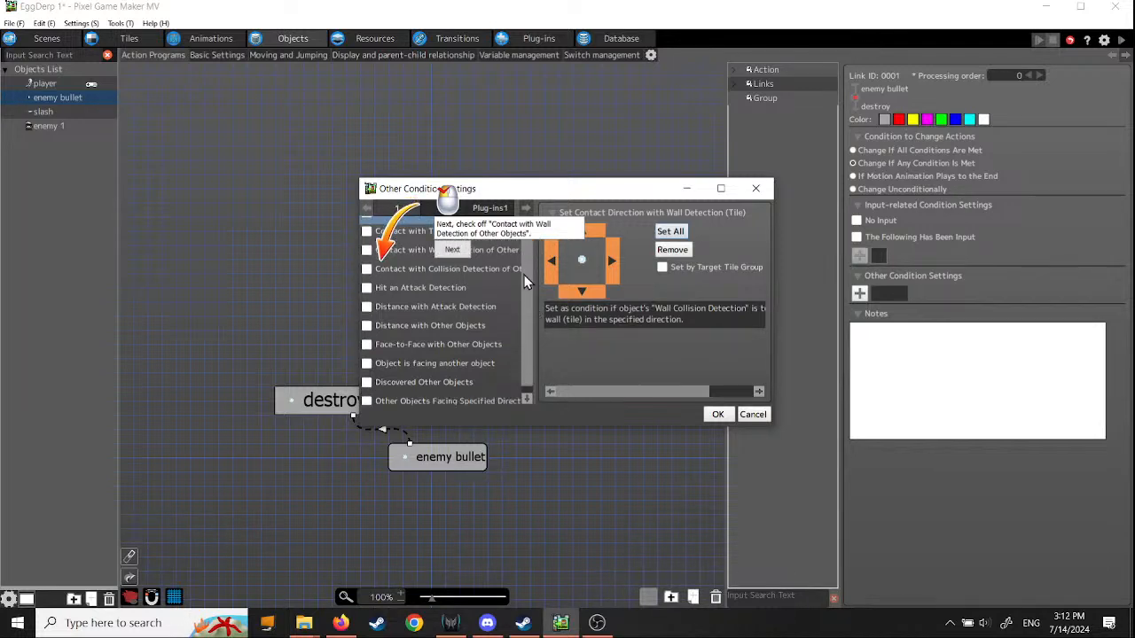
Step: Enlarge the condition dialog and its list, and enable Contact with Wall Detection of Other Objects with all contact directions set
drag(567, 181, 558, 120)
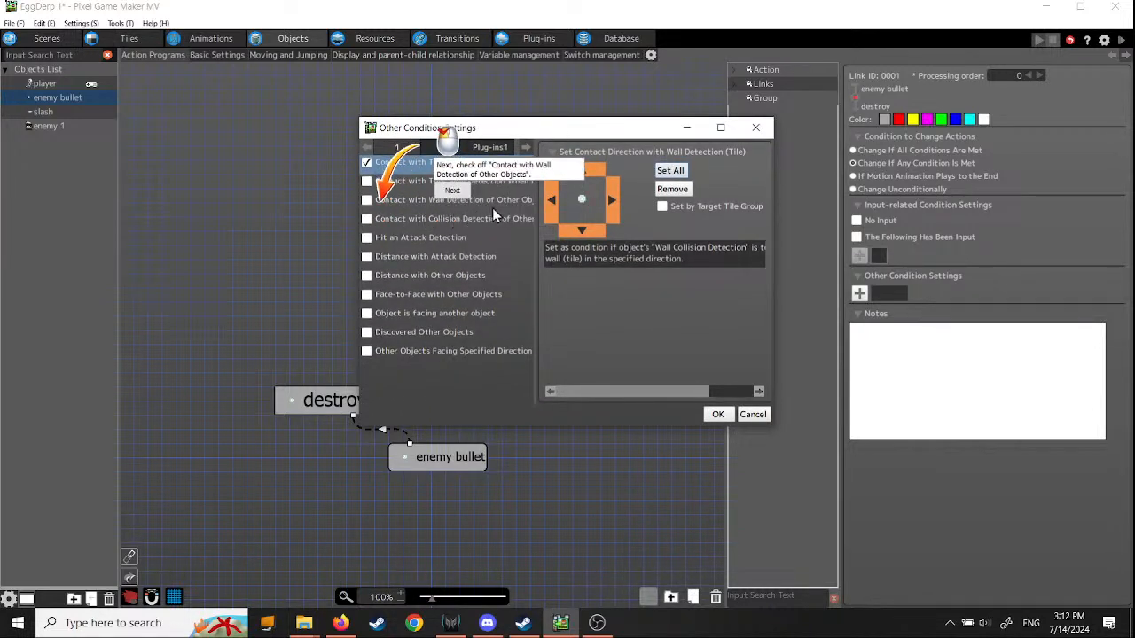
drag(359, 256, 271, 258)
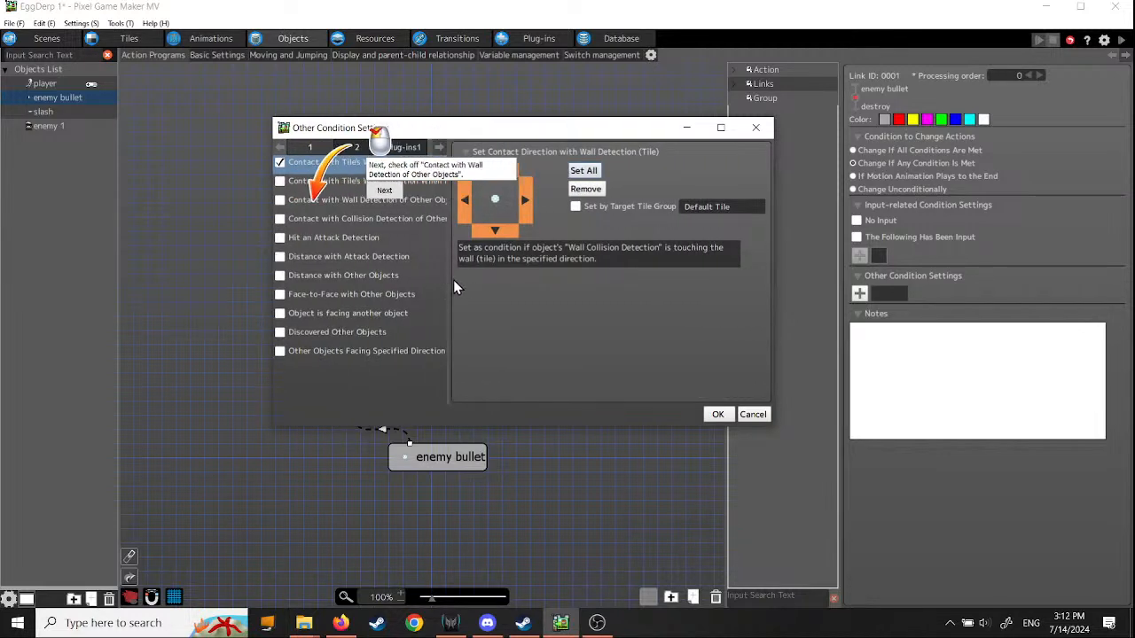
drag(454, 280, 513, 285)
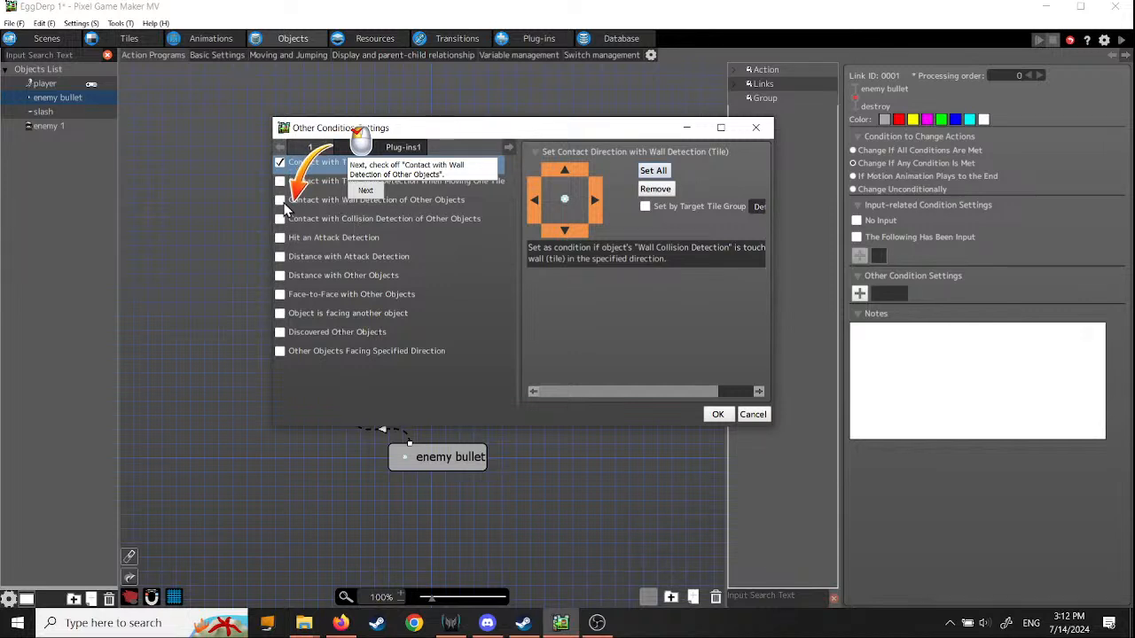
click(434, 200)
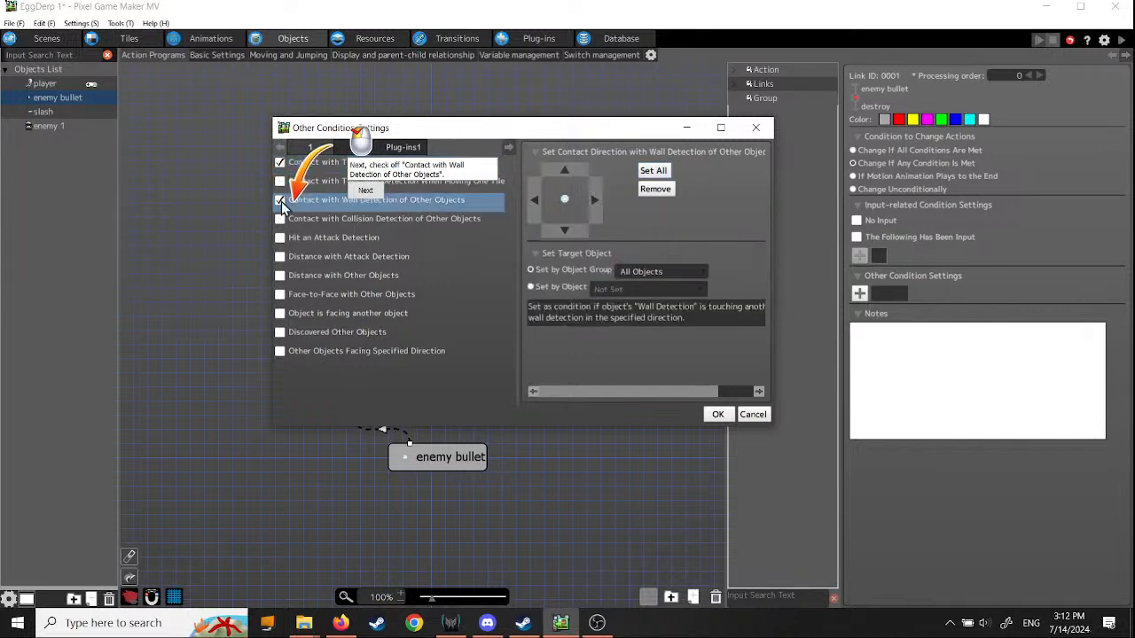
click(366, 189)
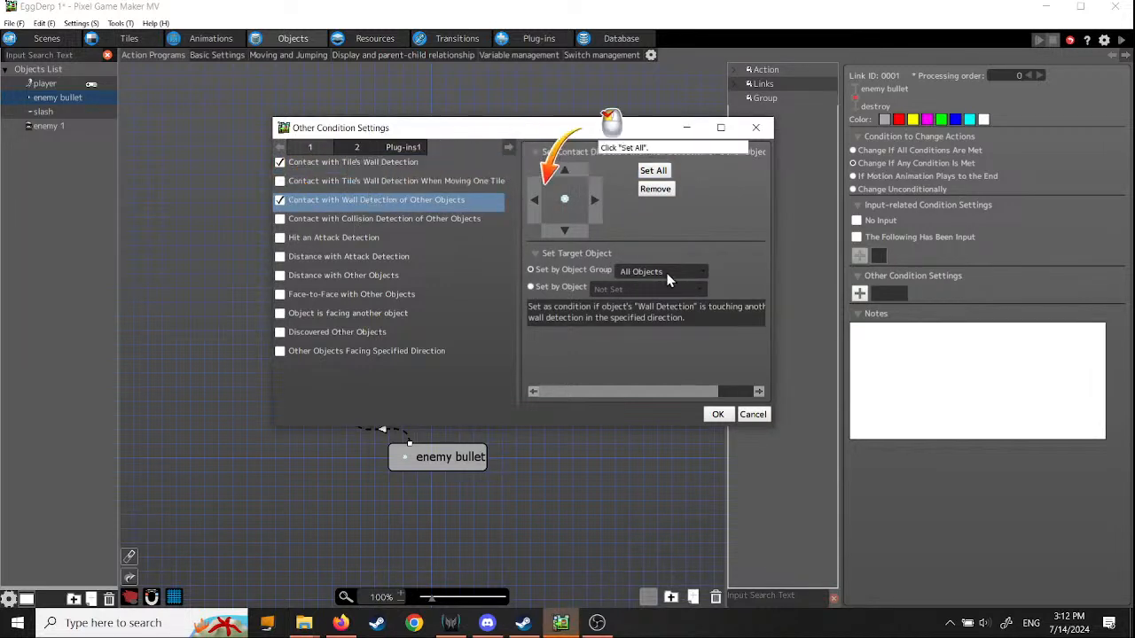
click(653, 170)
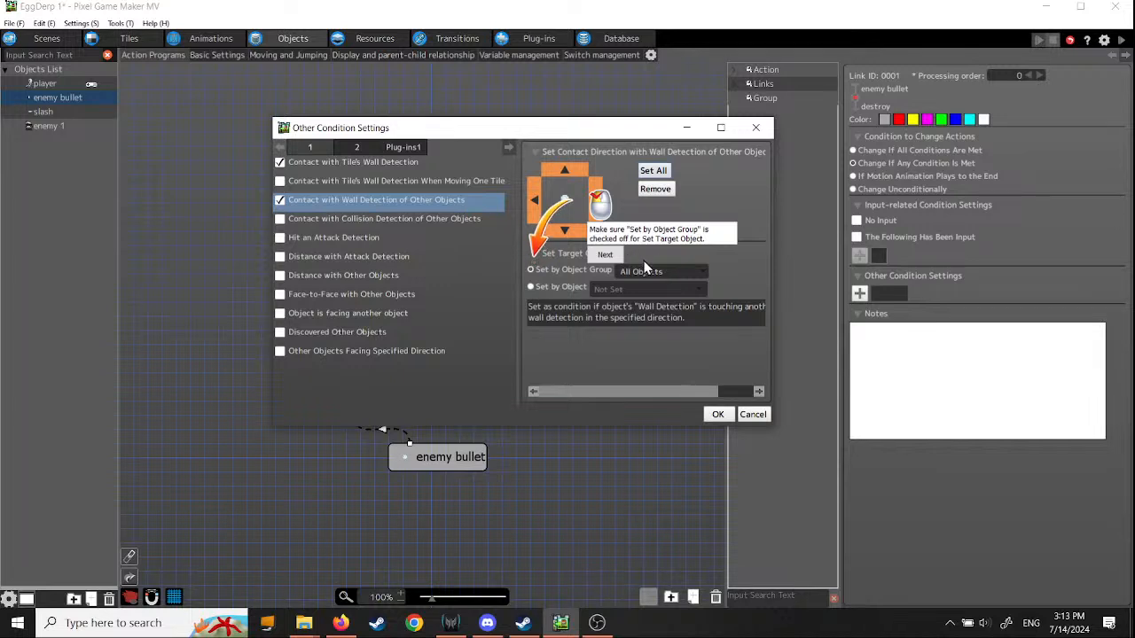
Step: Set the target object group of the other objects' wall contact condition to Player Group
click(706, 272)
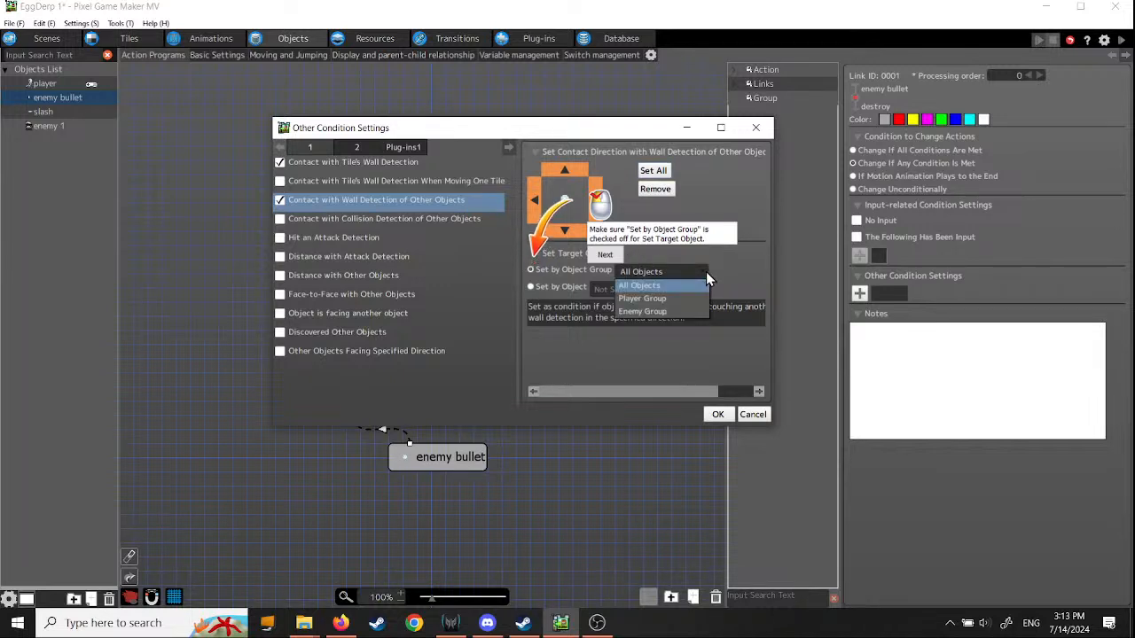
click(706, 272)
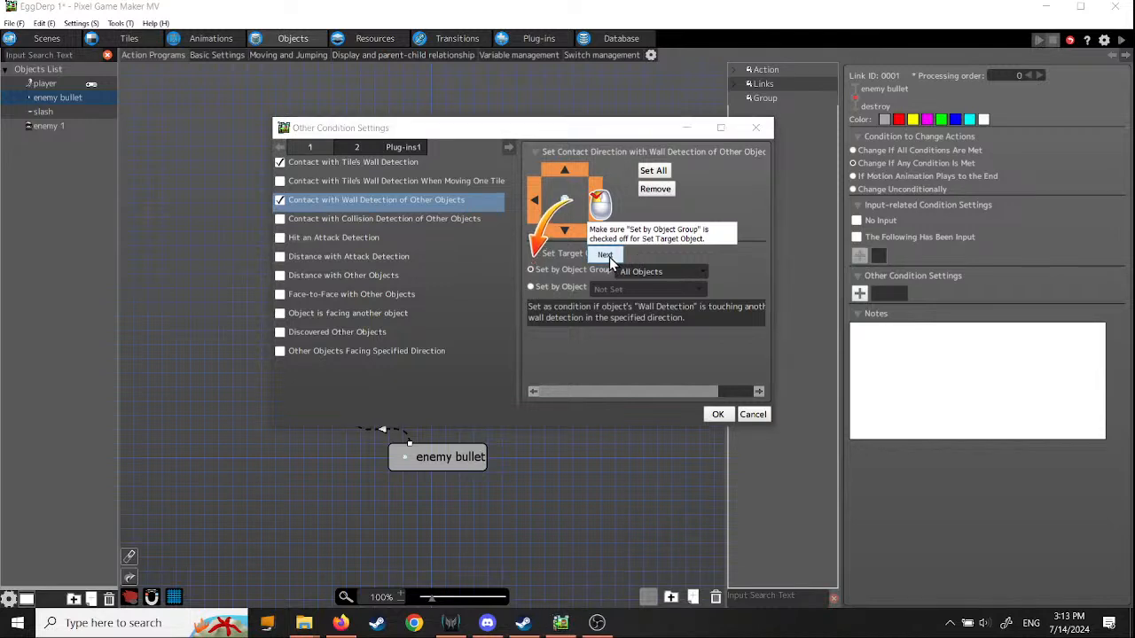
click(605, 255)
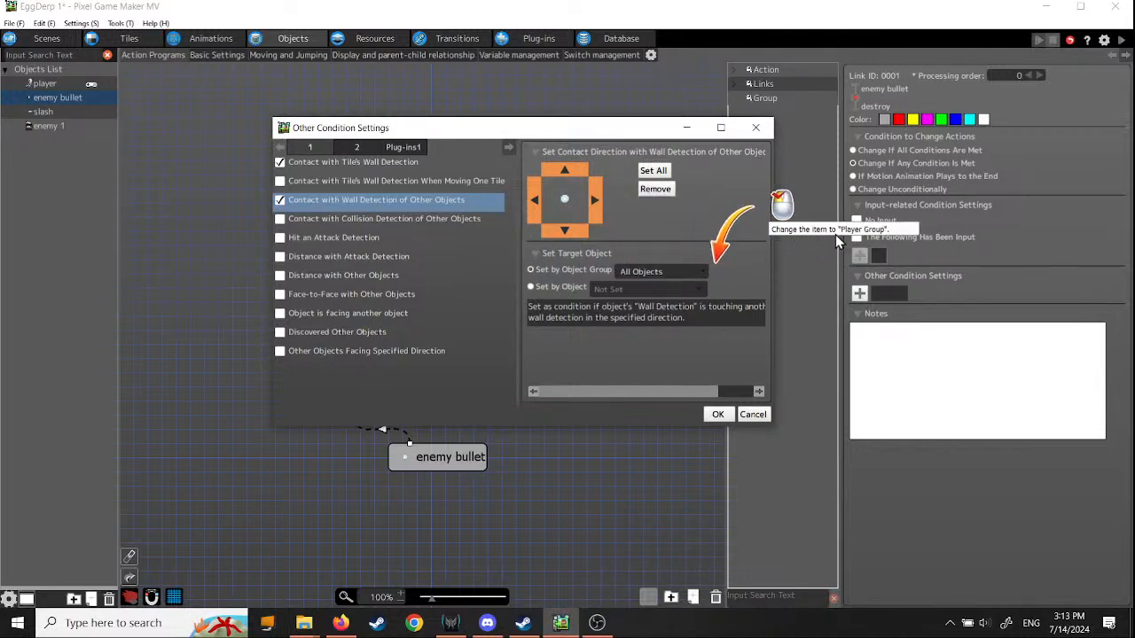
click(705, 272)
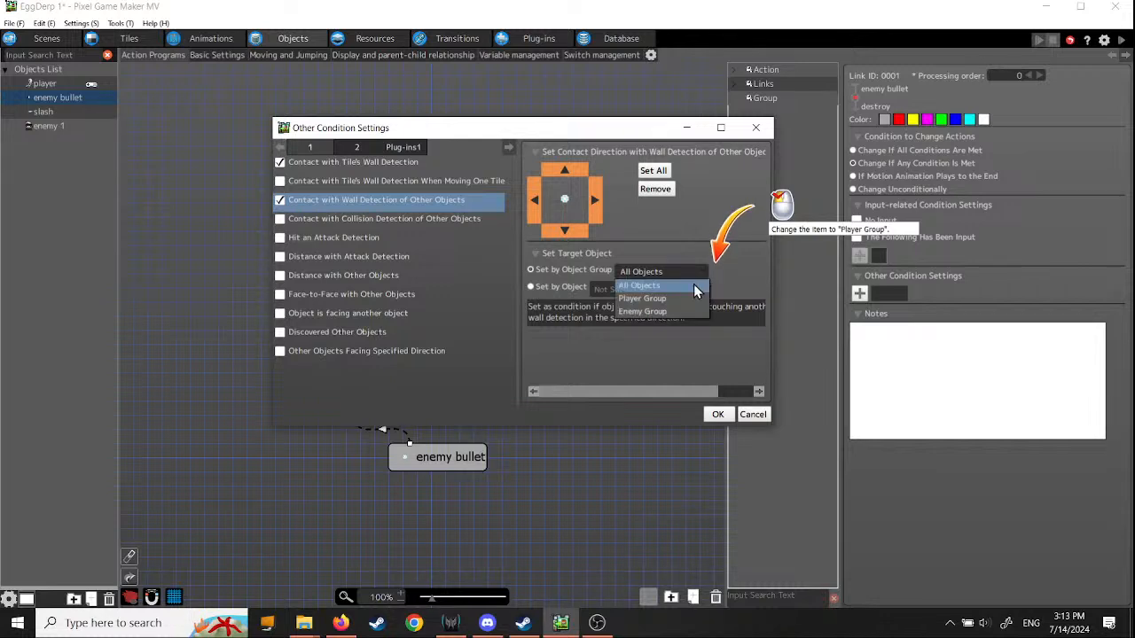
click(661, 283)
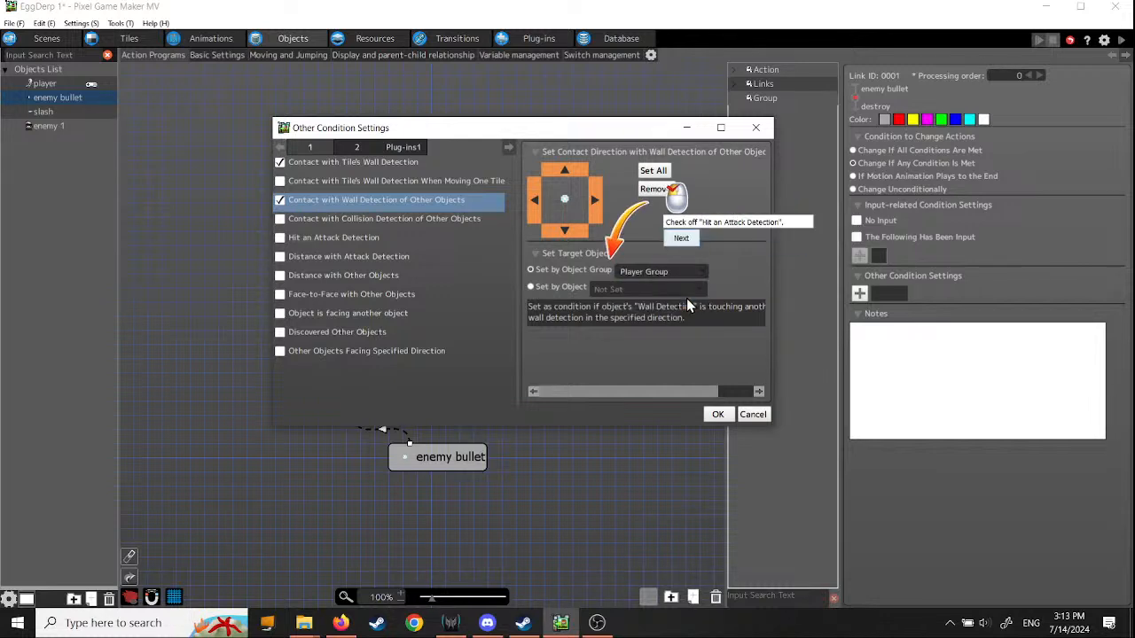
Step: Enable Hit an Attack Detection with all contact directions set and Player Group as the attacking object group
click(279, 239)
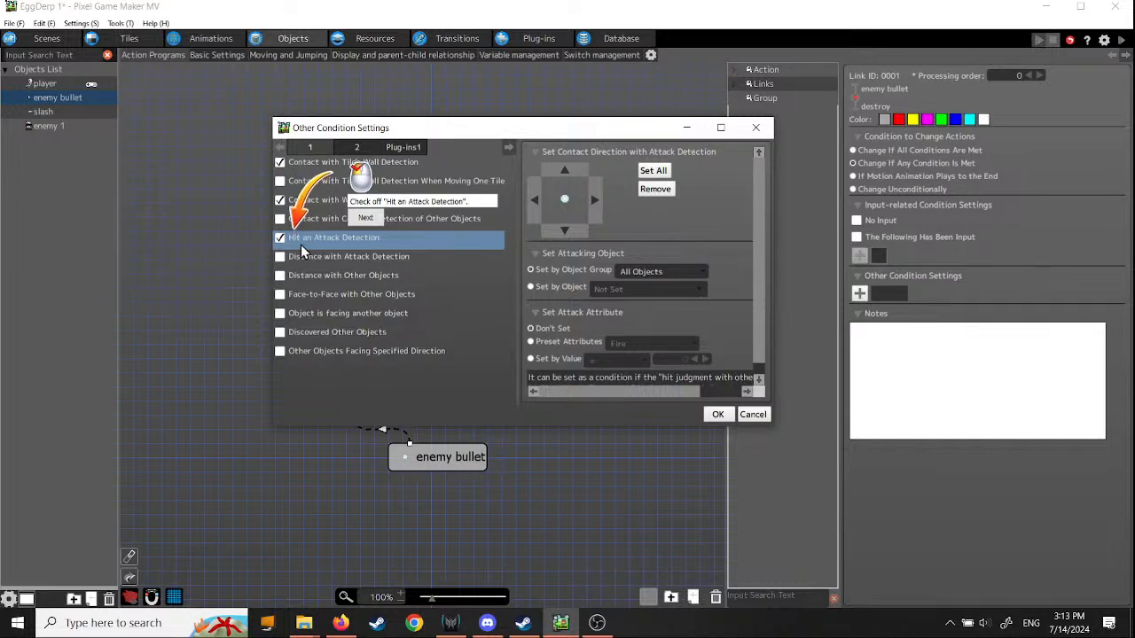
click(365, 218)
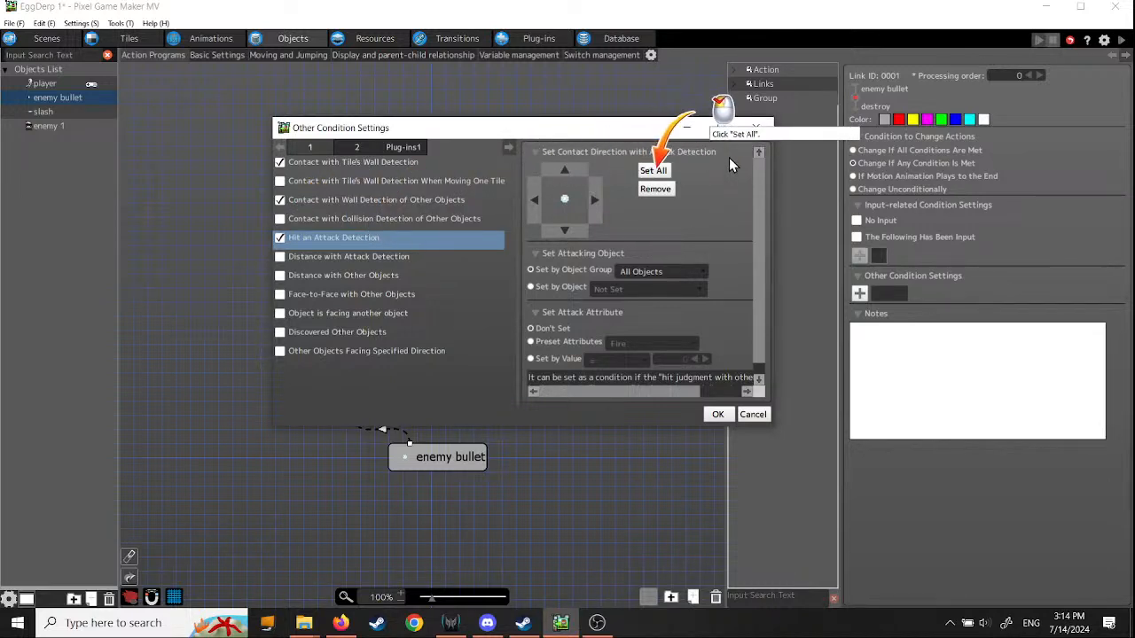
click(654, 170)
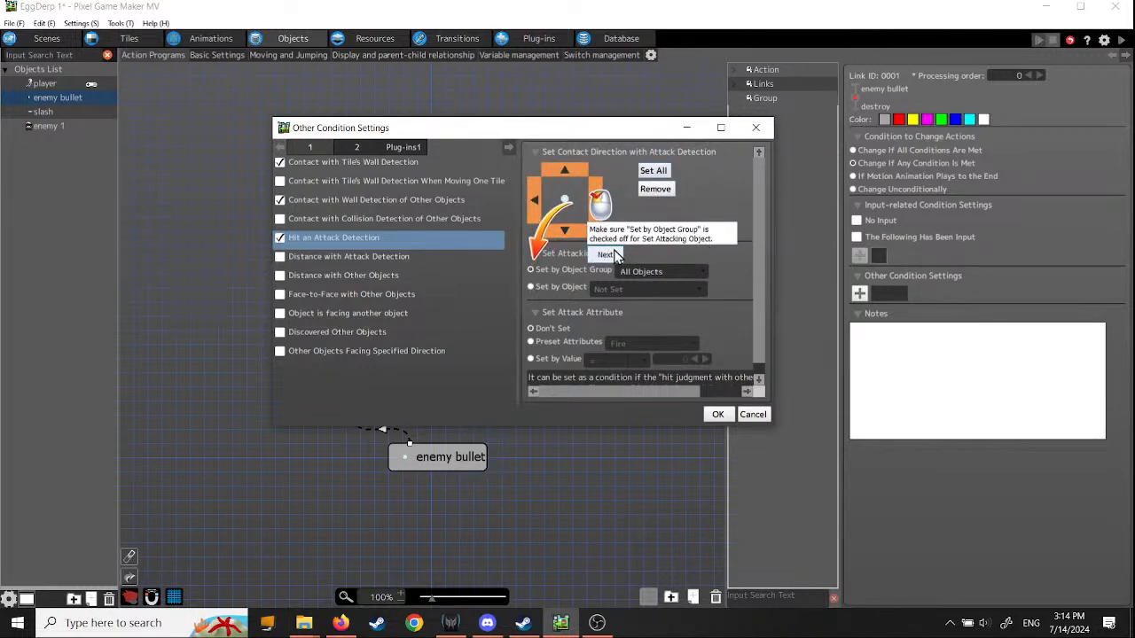
click(610, 255)
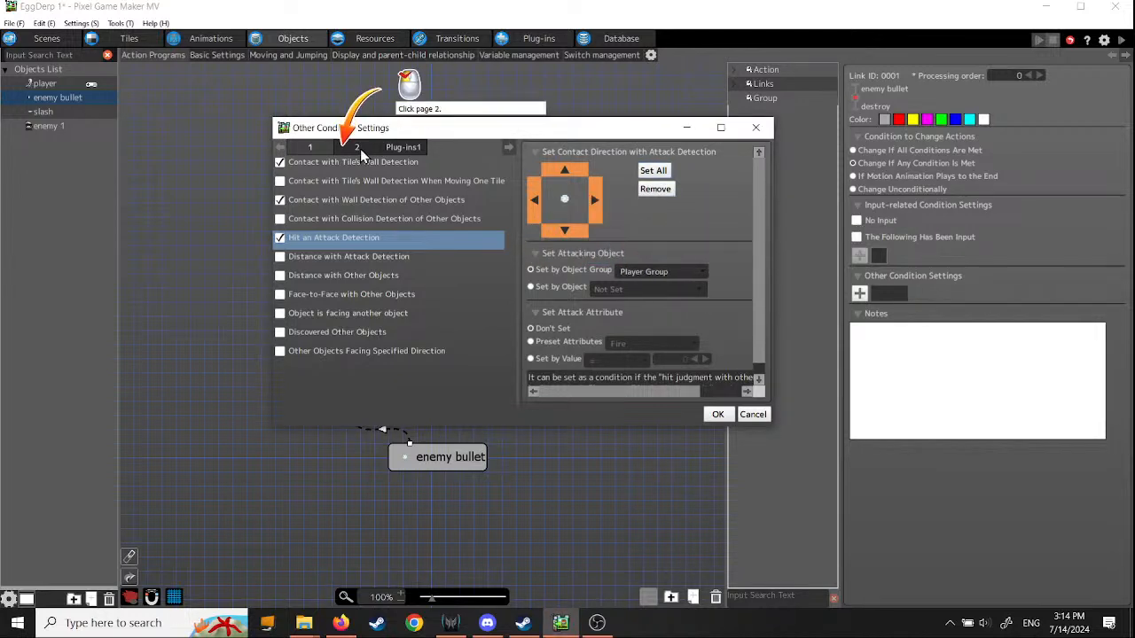
Step: Enable Going Off Camera and Contact with Slope from page 2, with slope direction and type on Don't Set, and apply the conditions
click(358, 148)
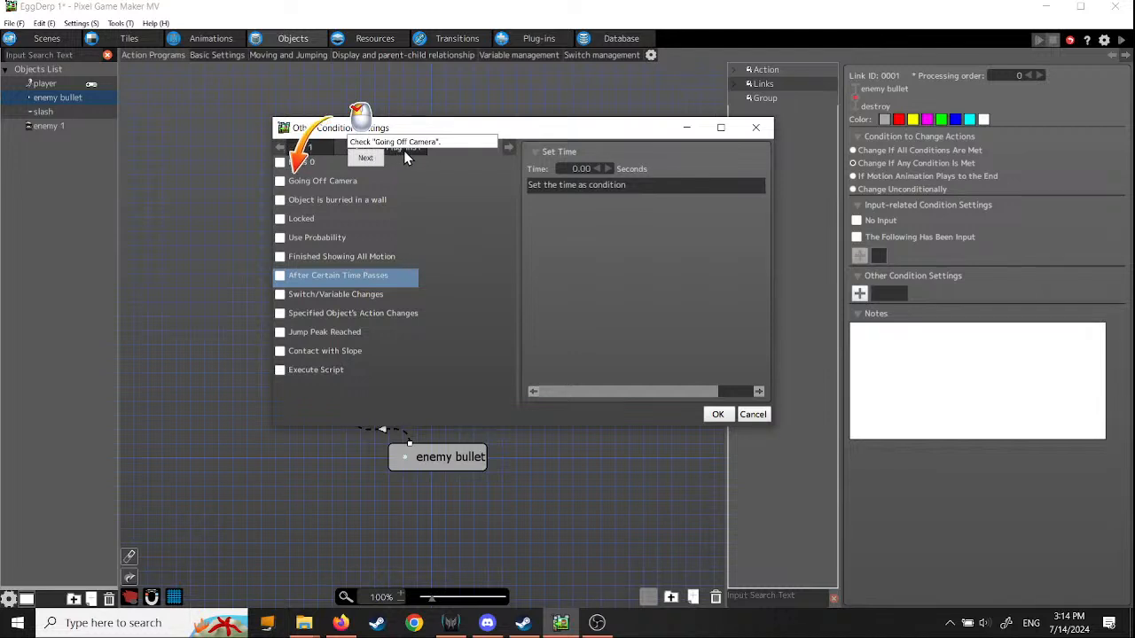
click(280, 182)
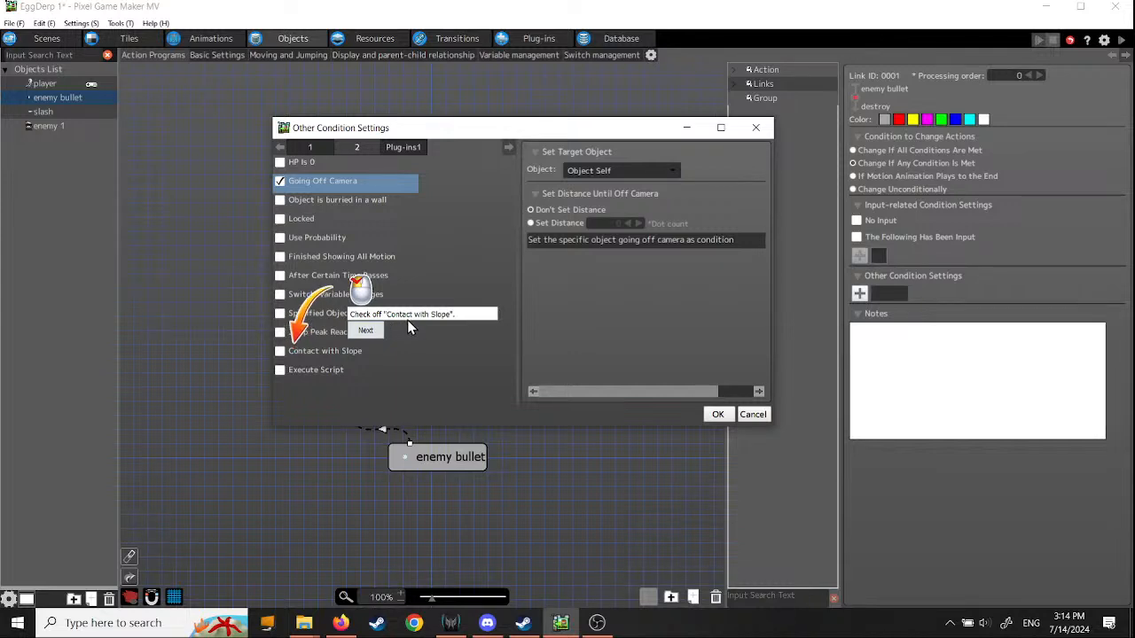
click(282, 351)
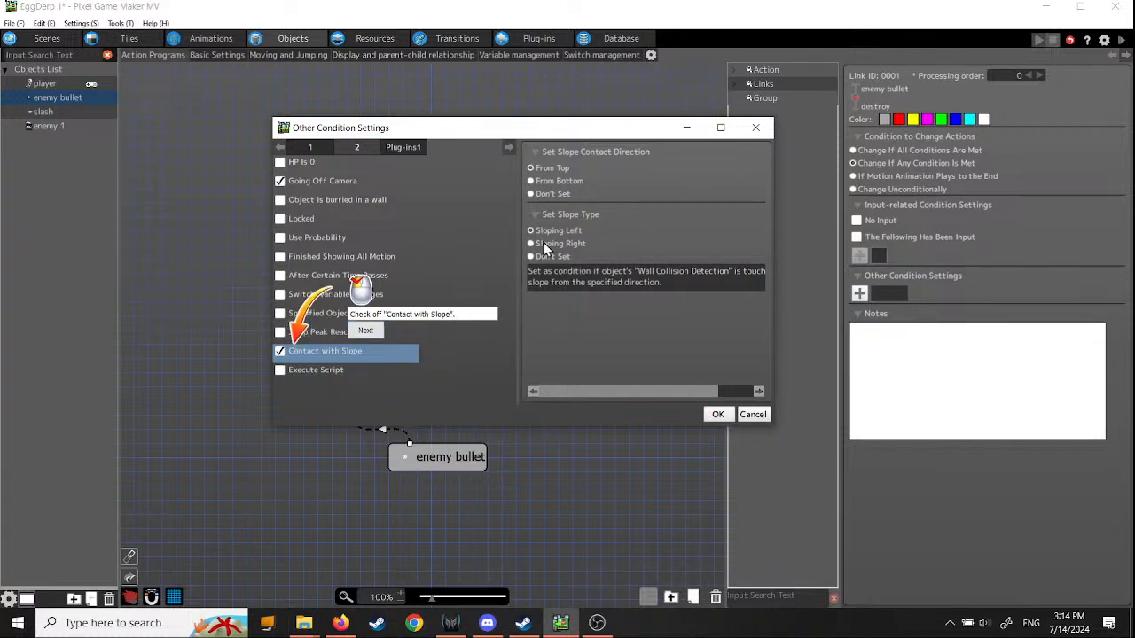
click(366, 330)
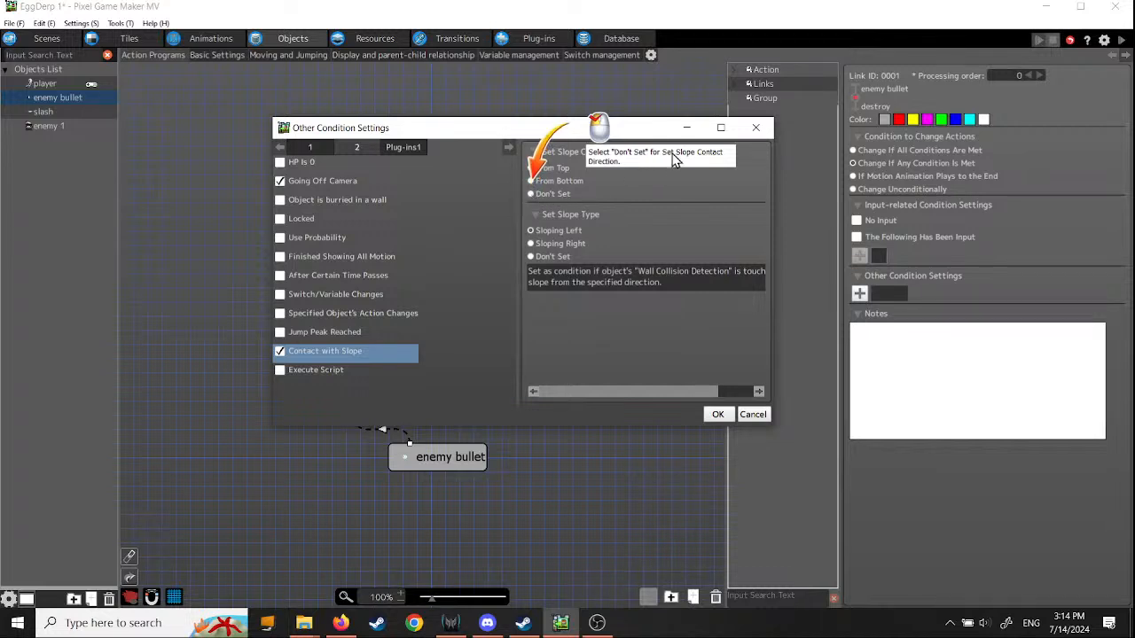
click(531, 196)
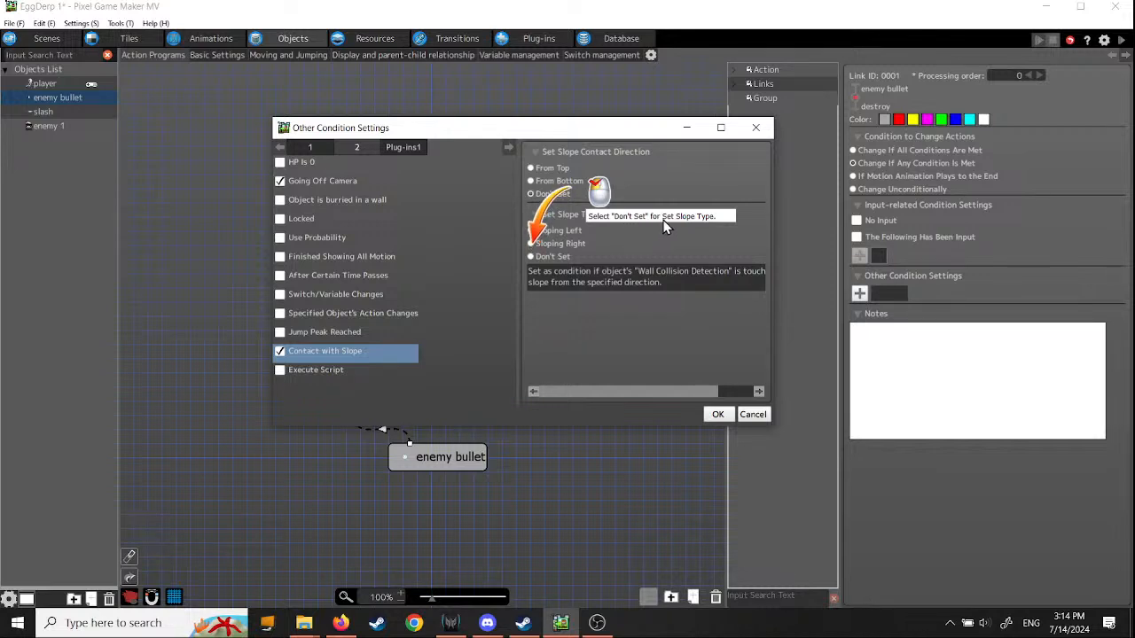
click(531, 256)
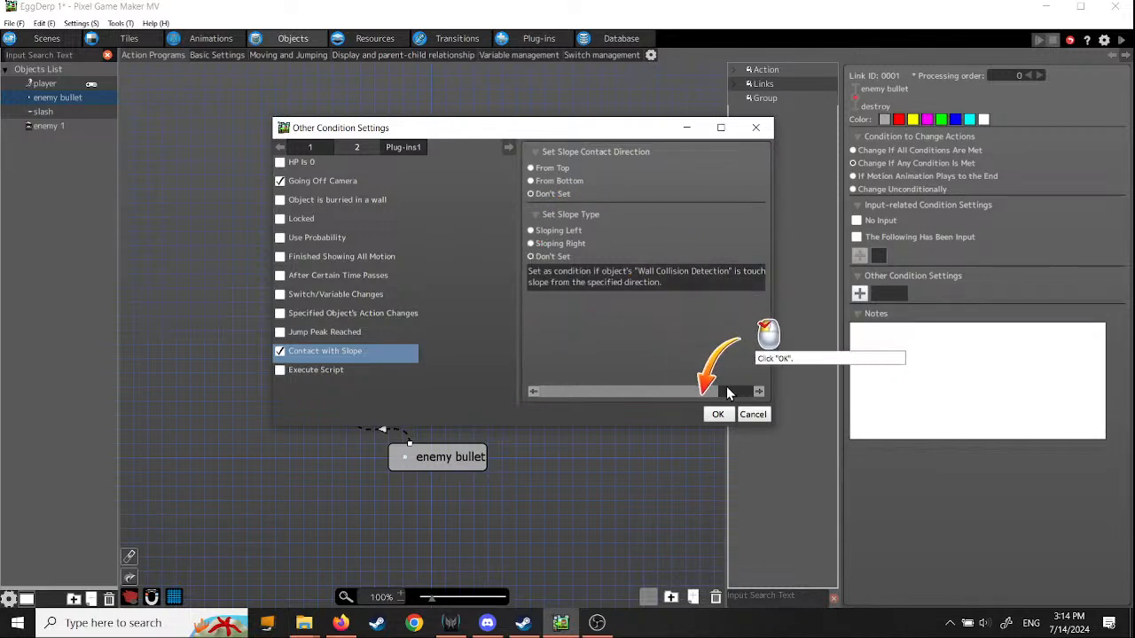
click(718, 414)
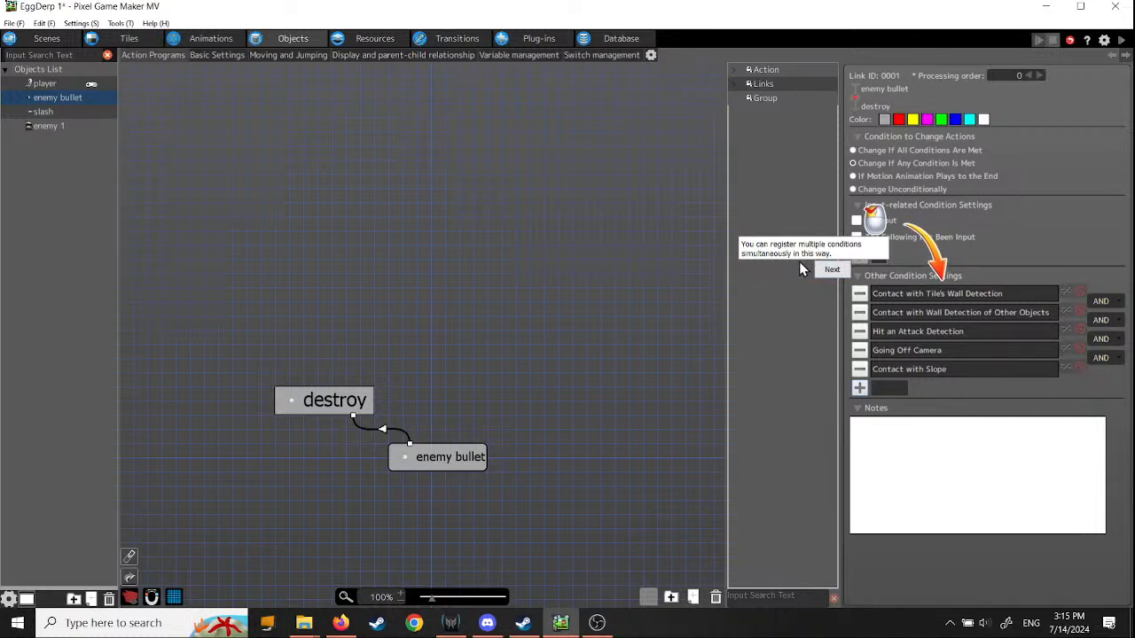
Step: Set all four operators between the link's five other conditions to OR and advance the tutorial
click(831, 271)
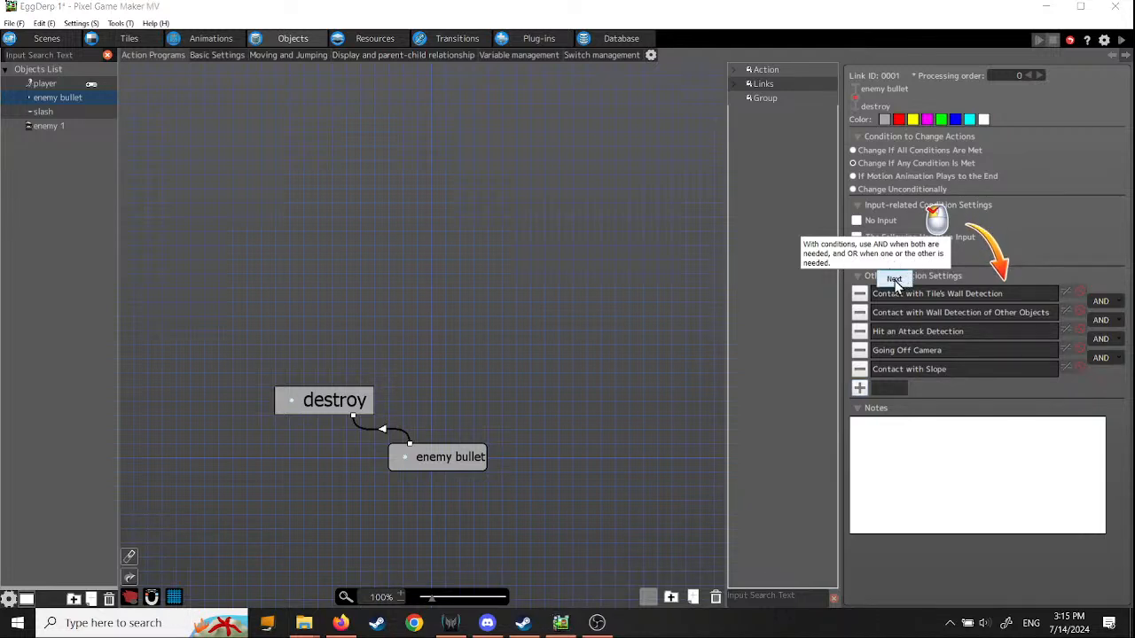
click(895, 281)
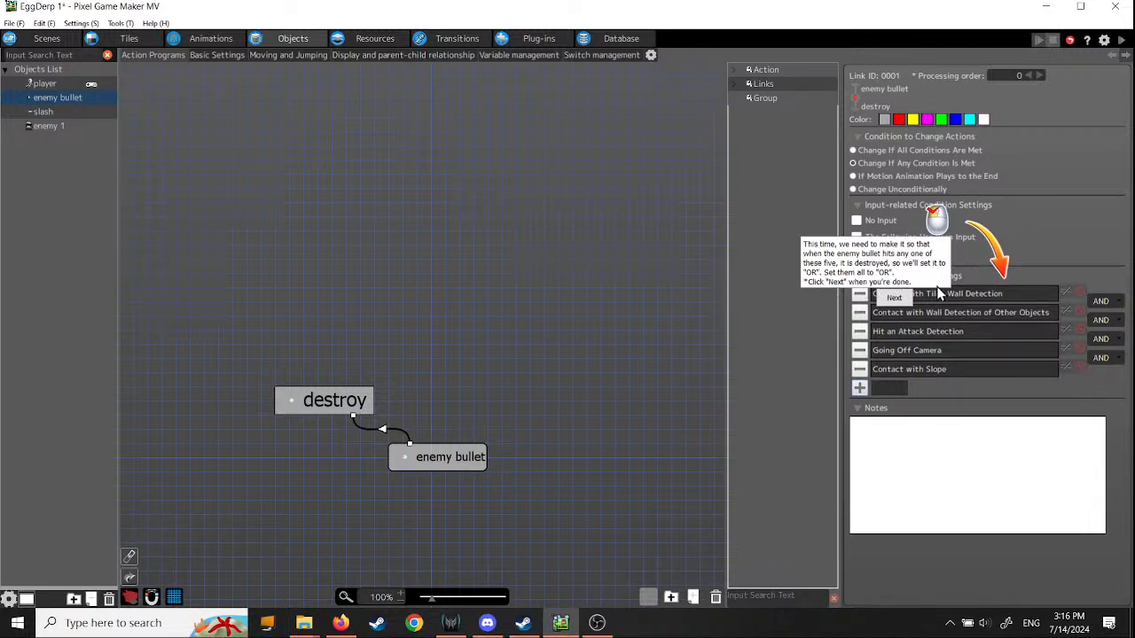
click(1116, 302)
click(1101, 328)
click(1115, 320)
click(1097, 346)
click(1115, 339)
click(1097, 365)
click(1115, 357)
click(1109, 384)
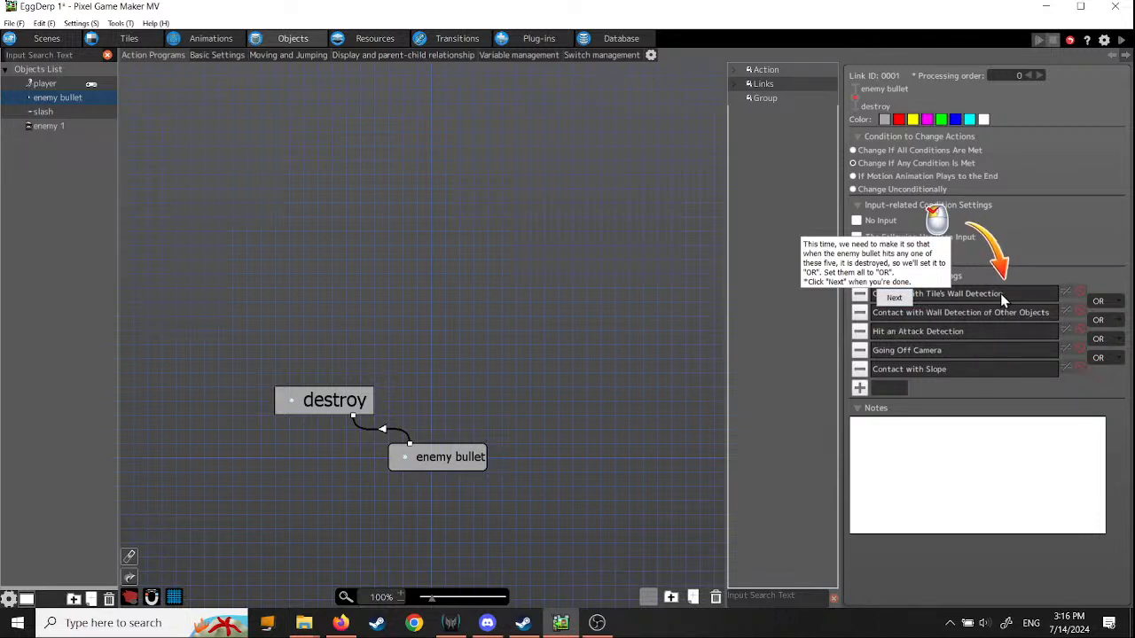
click(894, 298)
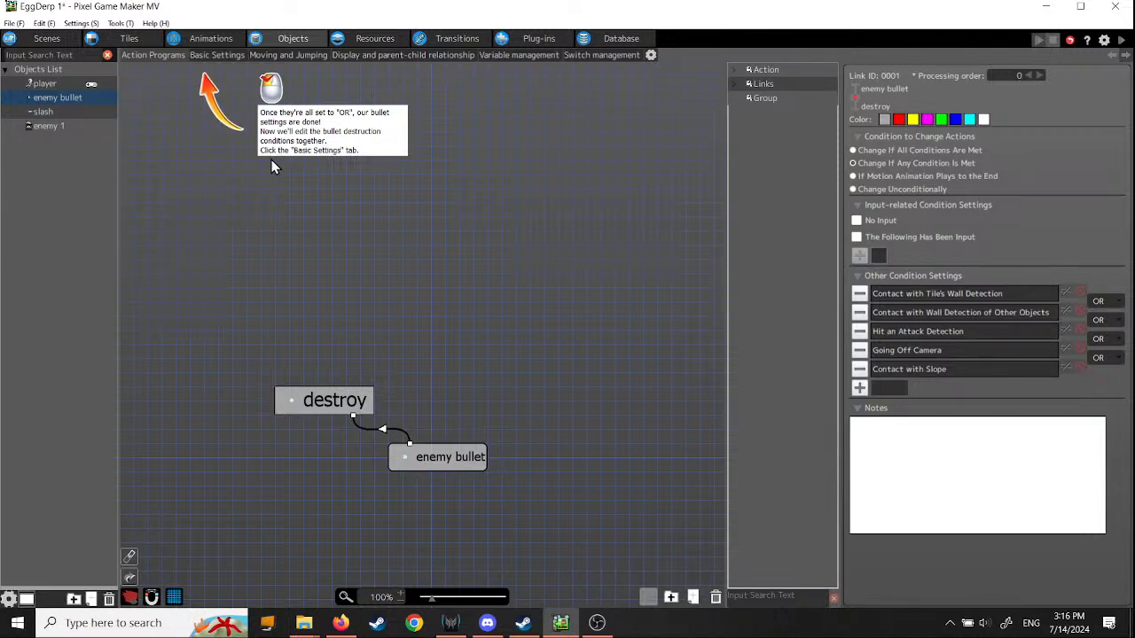
Step: Set the enemy bullet's Restore After Destruction Condition to None in its basic settings
click(218, 56)
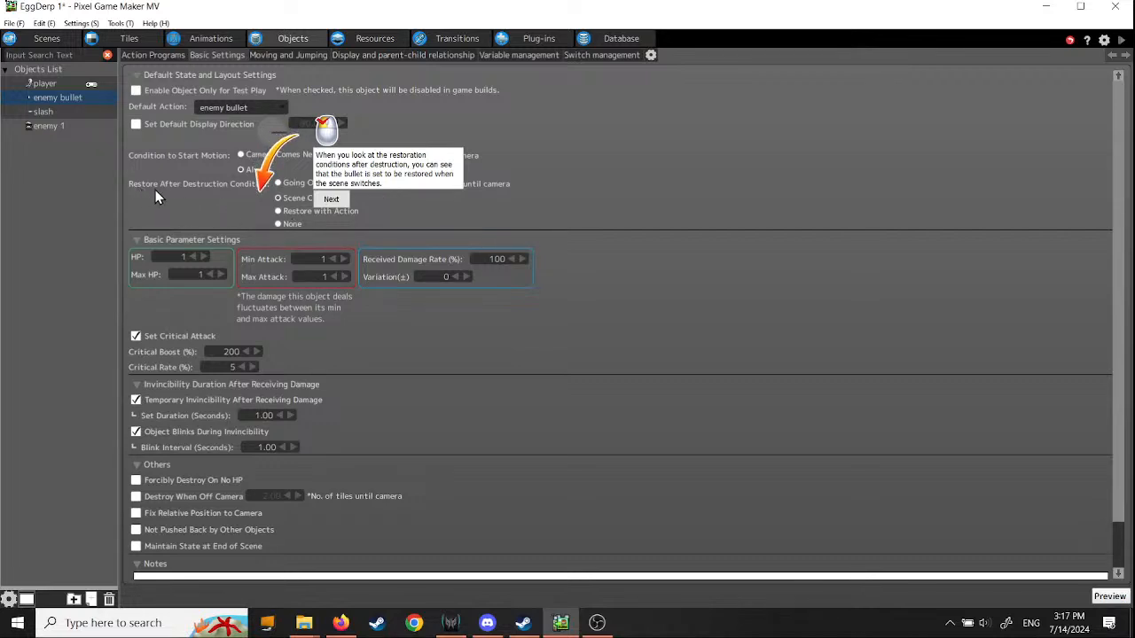
click(333, 200)
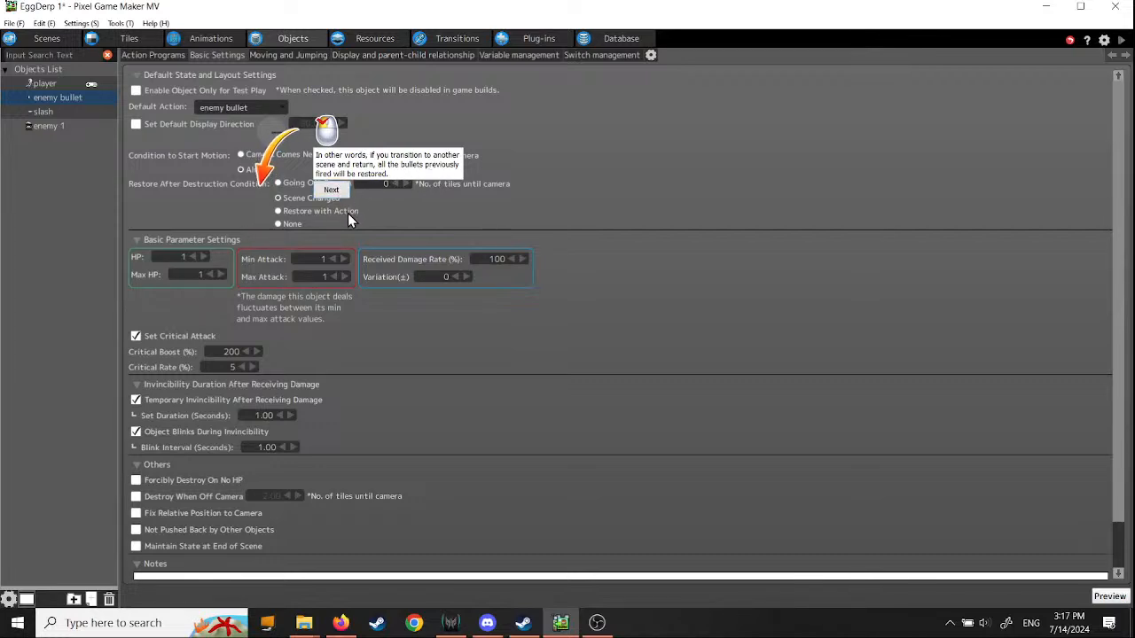
click(330, 190)
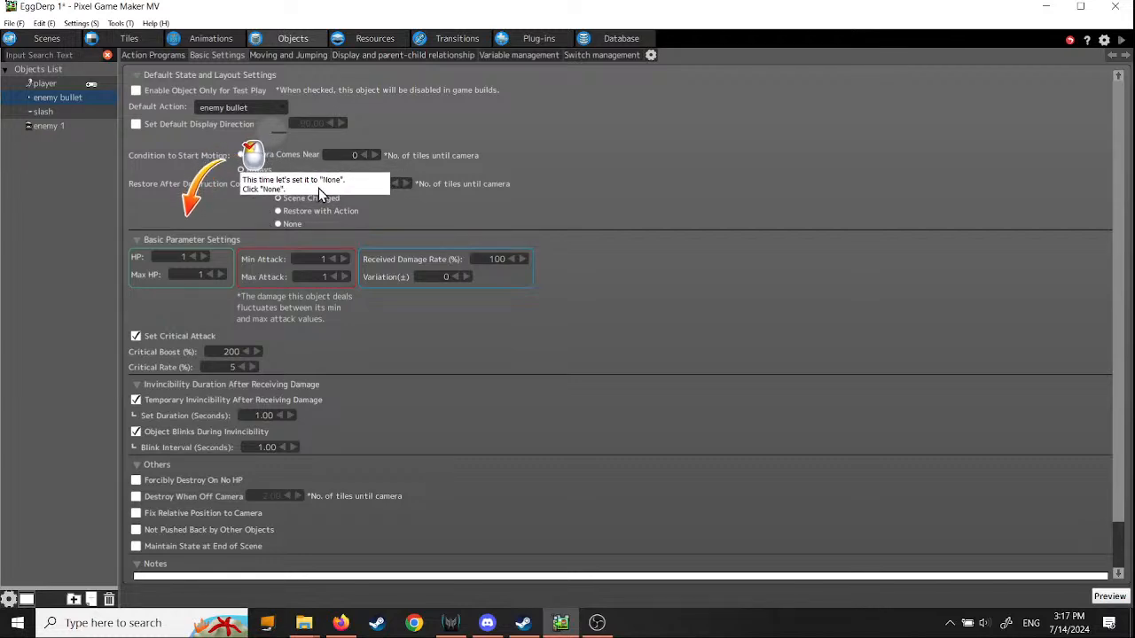
click(278, 225)
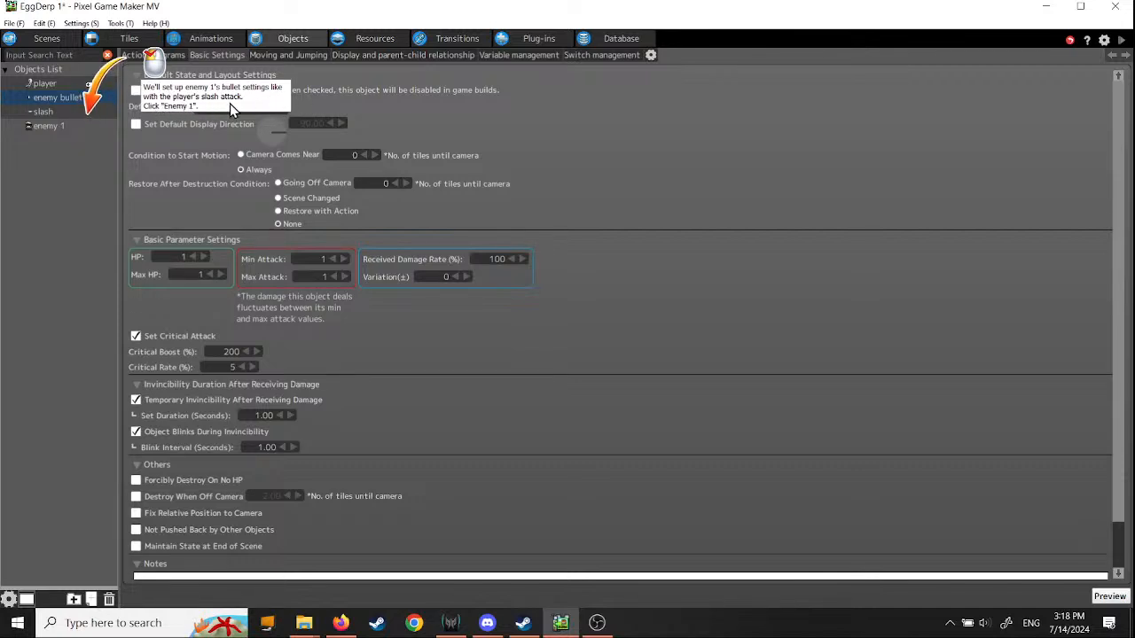
Step: Add the Bullet Shot Settings item to the enemy 1 object's settings
click(51, 127)
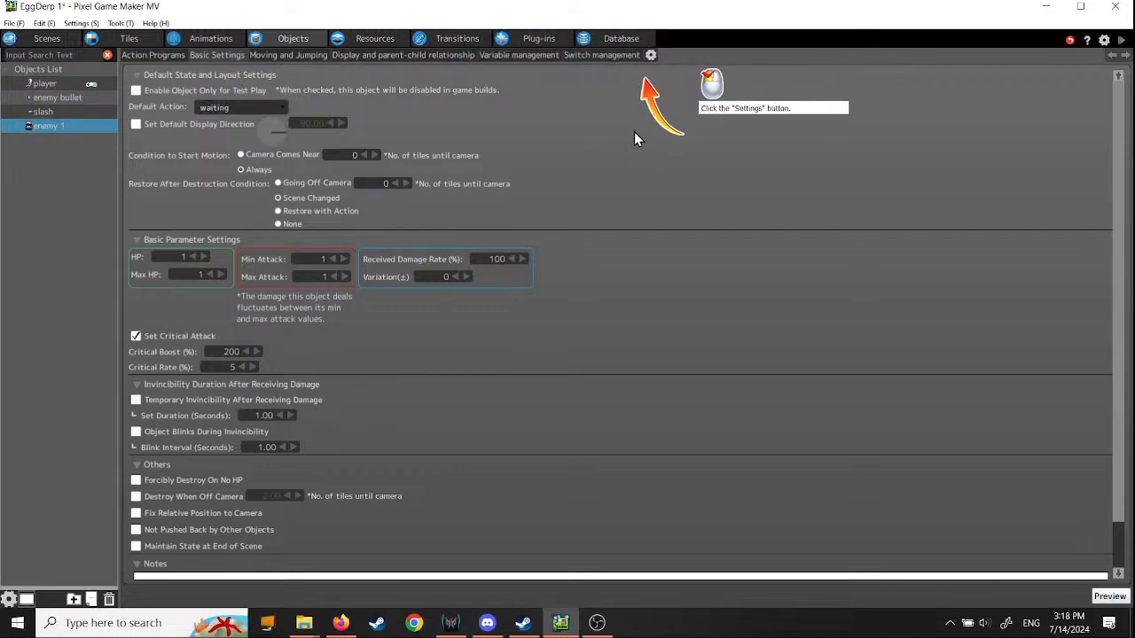
click(650, 55)
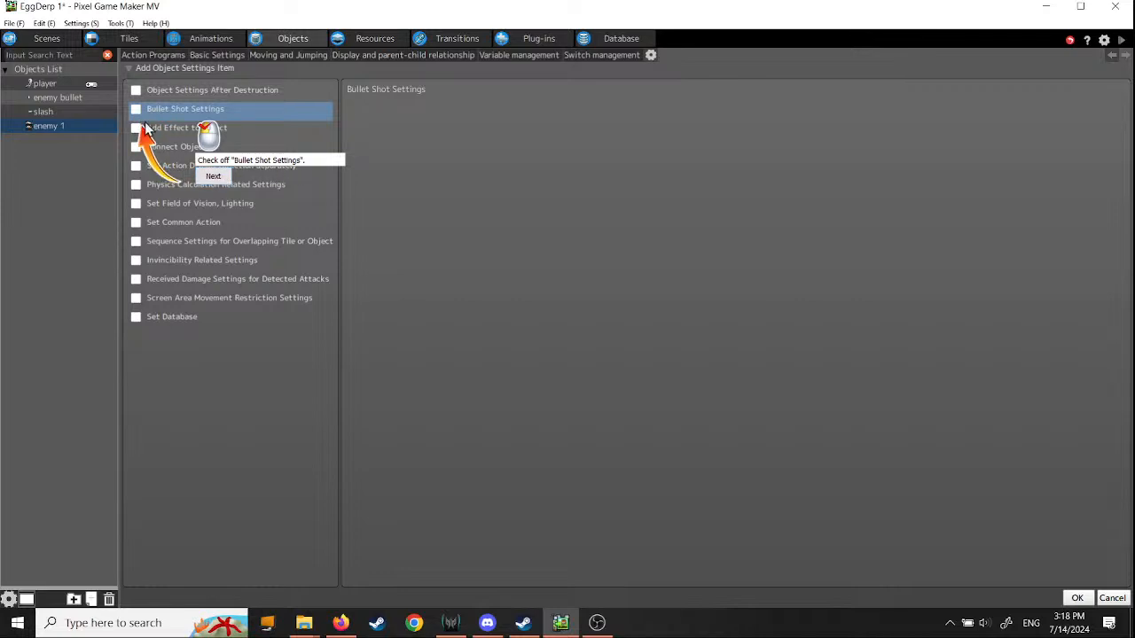
click(211, 177)
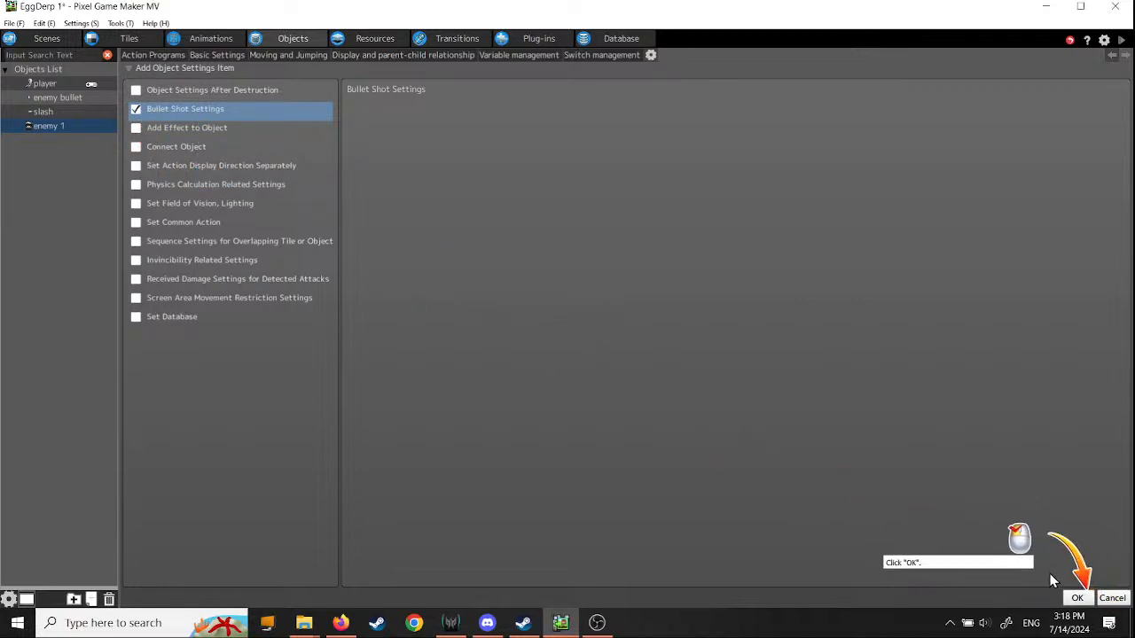
click(1076, 598)
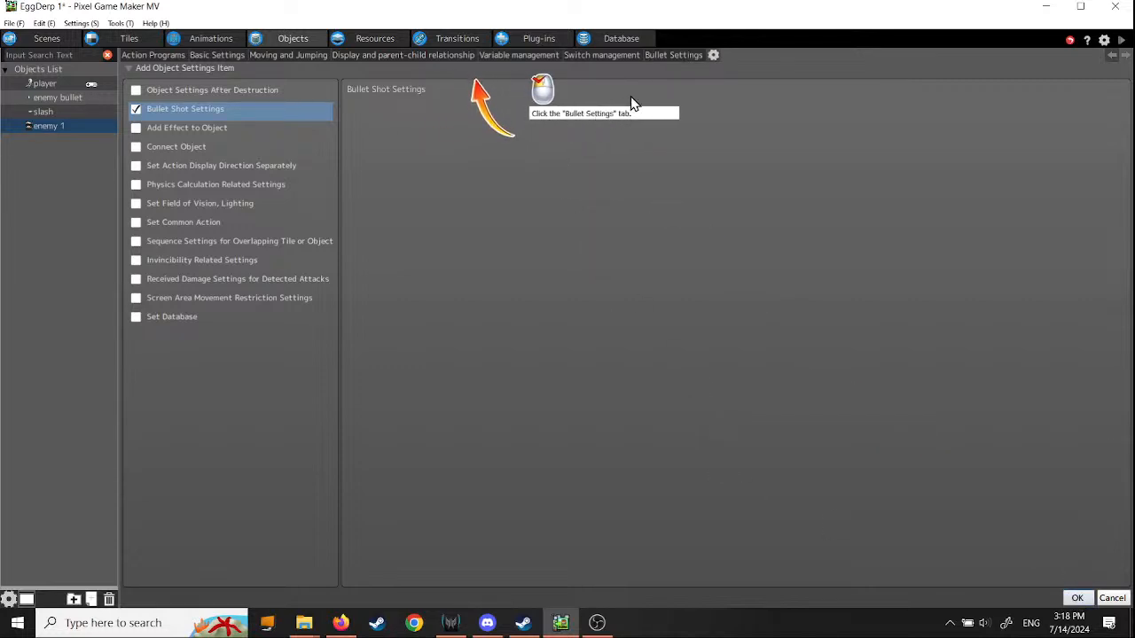
Step: Add a bullet named "enemy bullet" to enemy 1's bullets list and assign the enemy bullet object to it
click(664, 55)
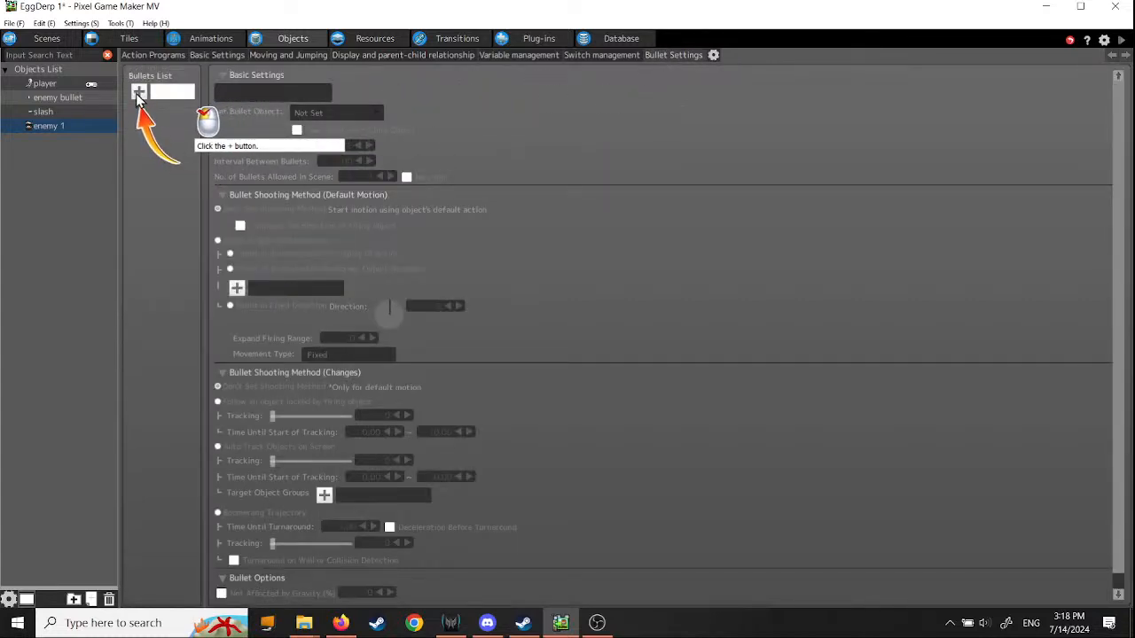
drag(210, 192, 318, 192)
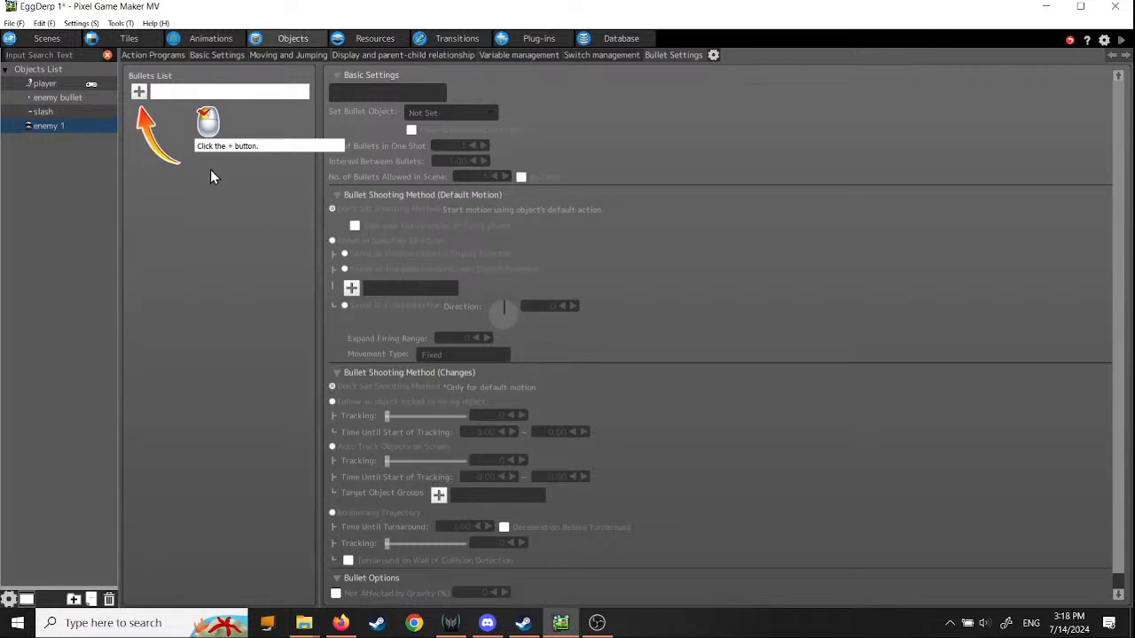
click(139, 92)
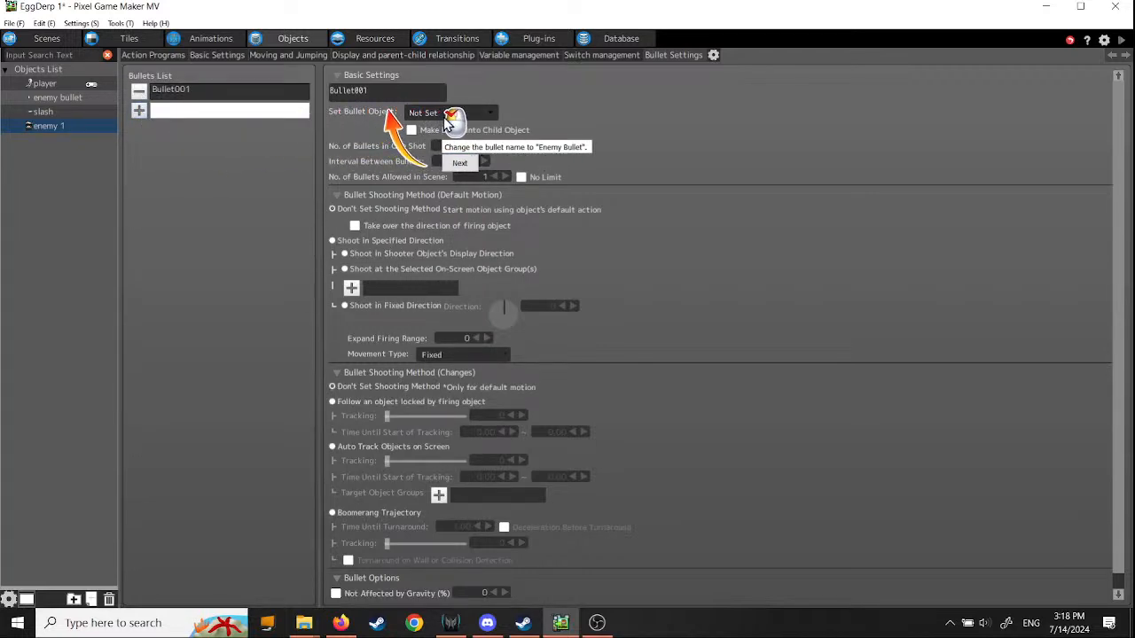
click(296, 96)
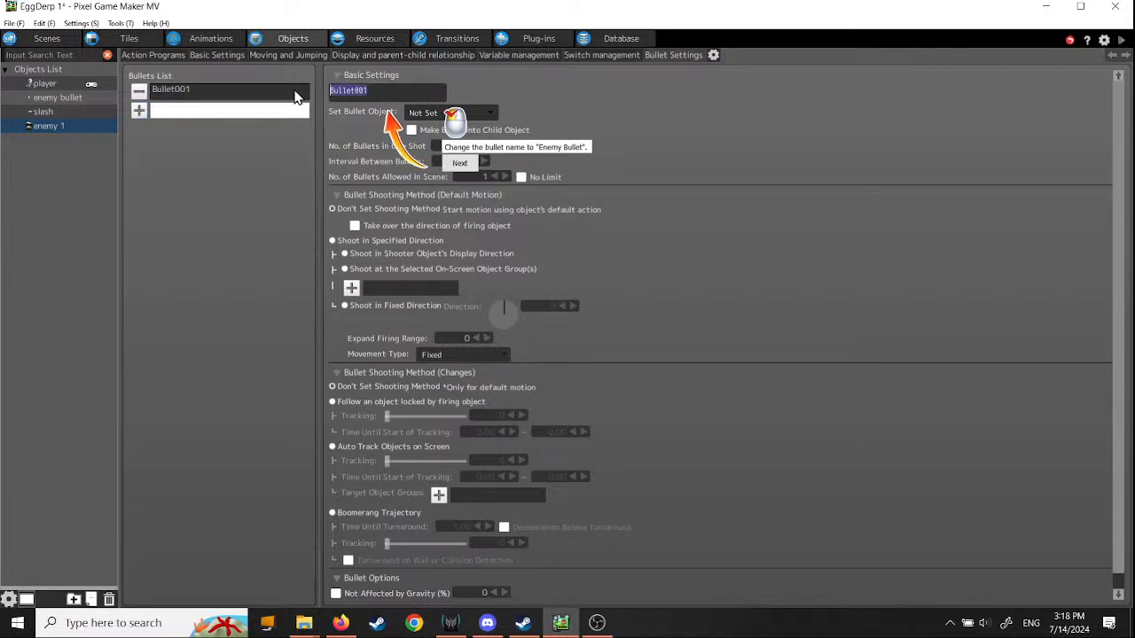
text(enem)
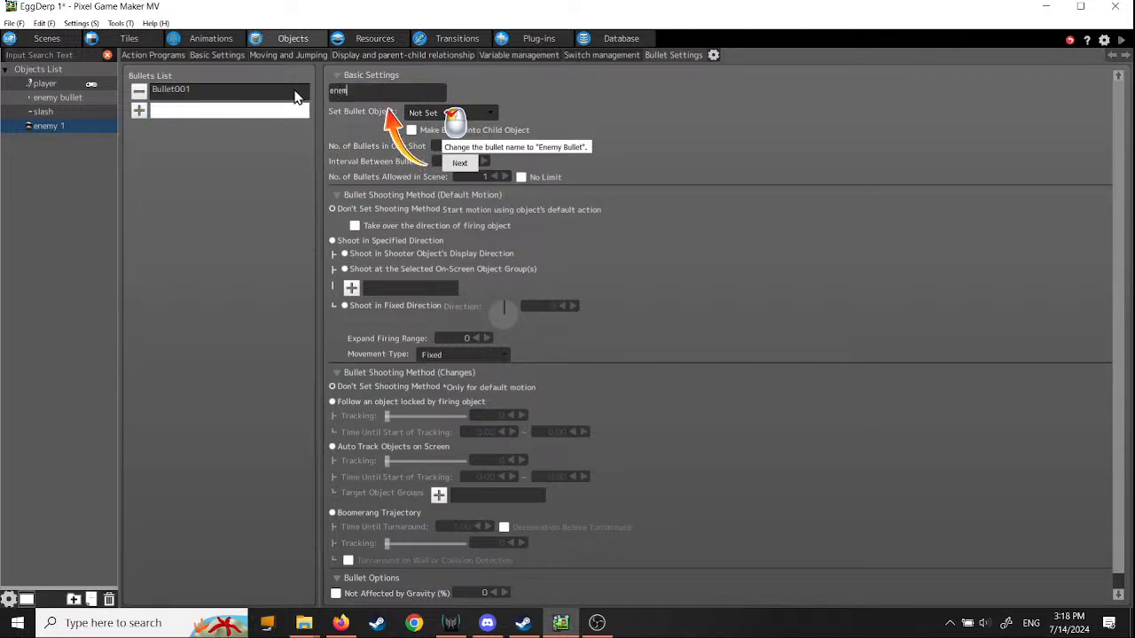
text(y bull)
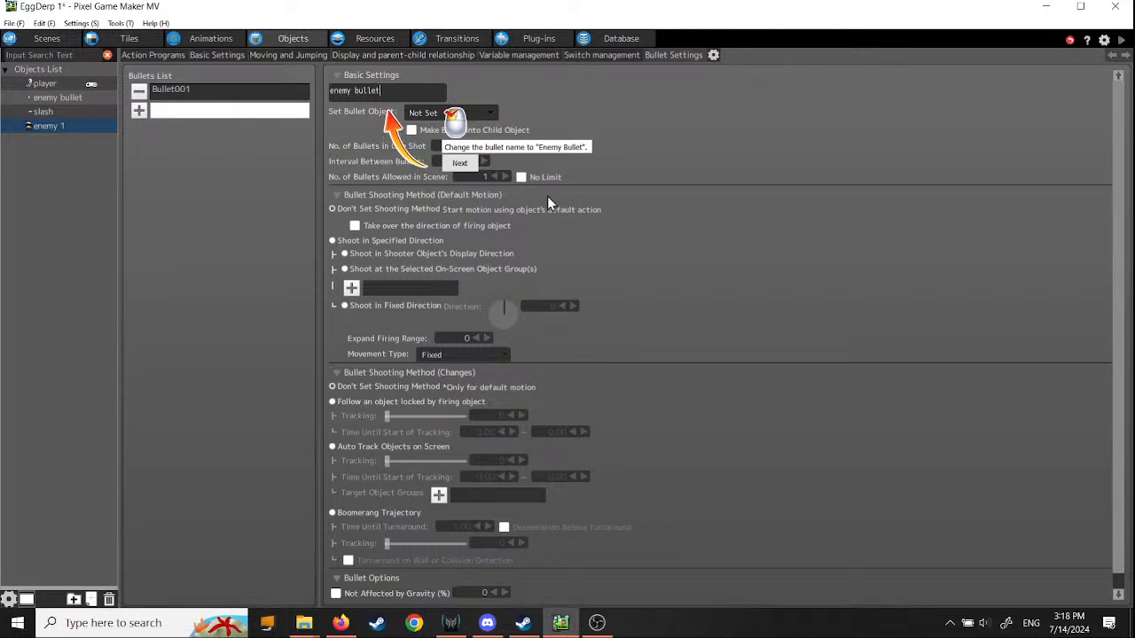
text(et)
click(452, 163)
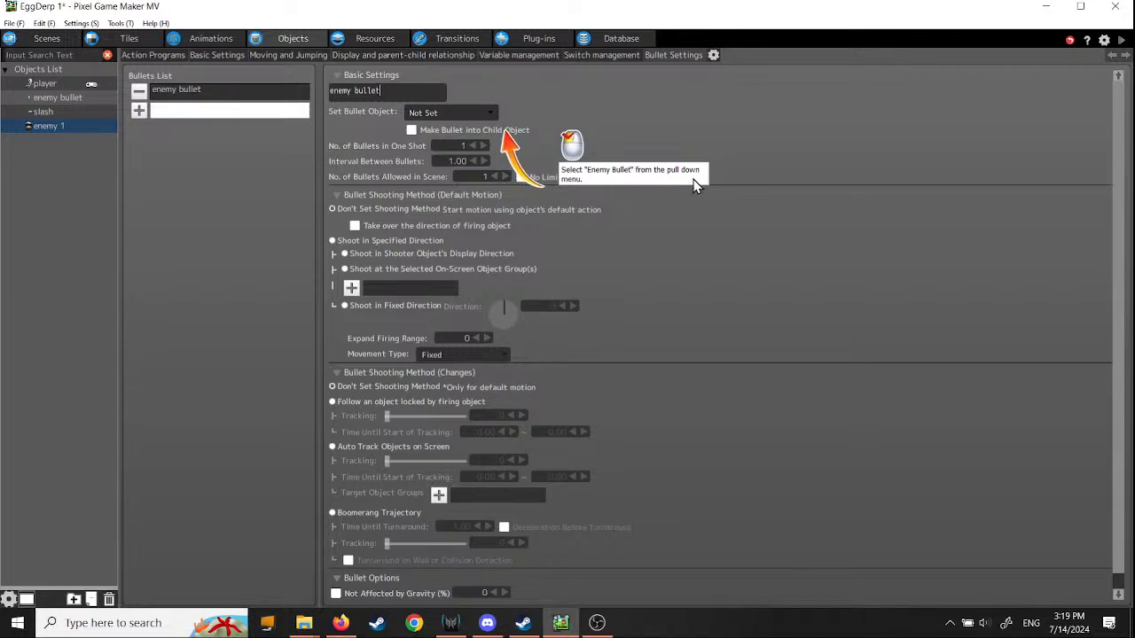
click(489, 114)
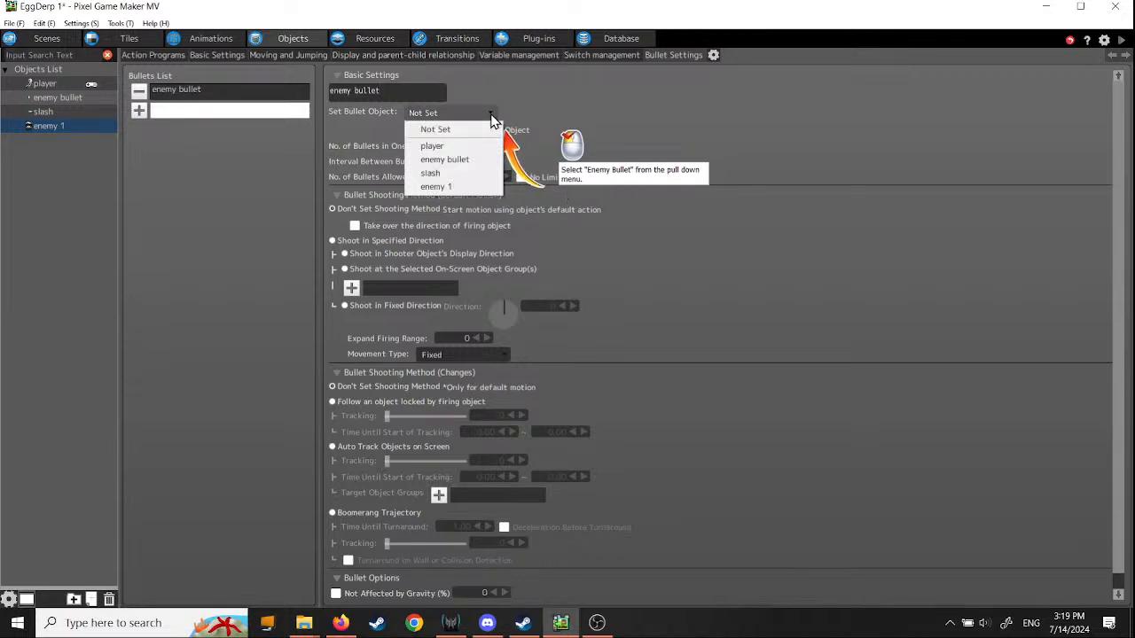
click(444, 160)
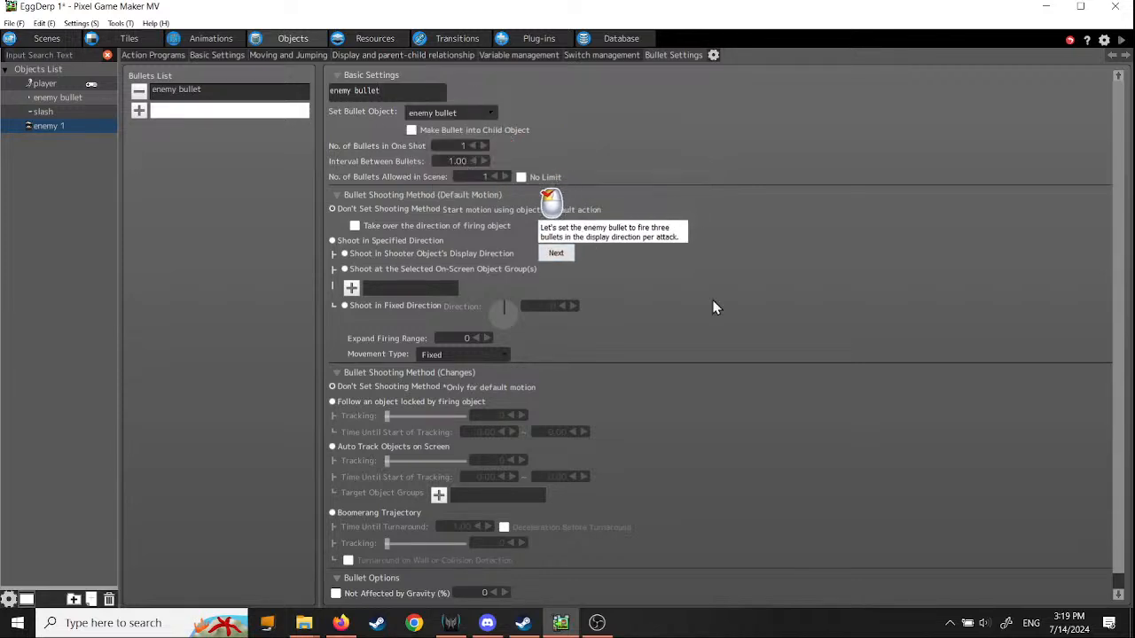
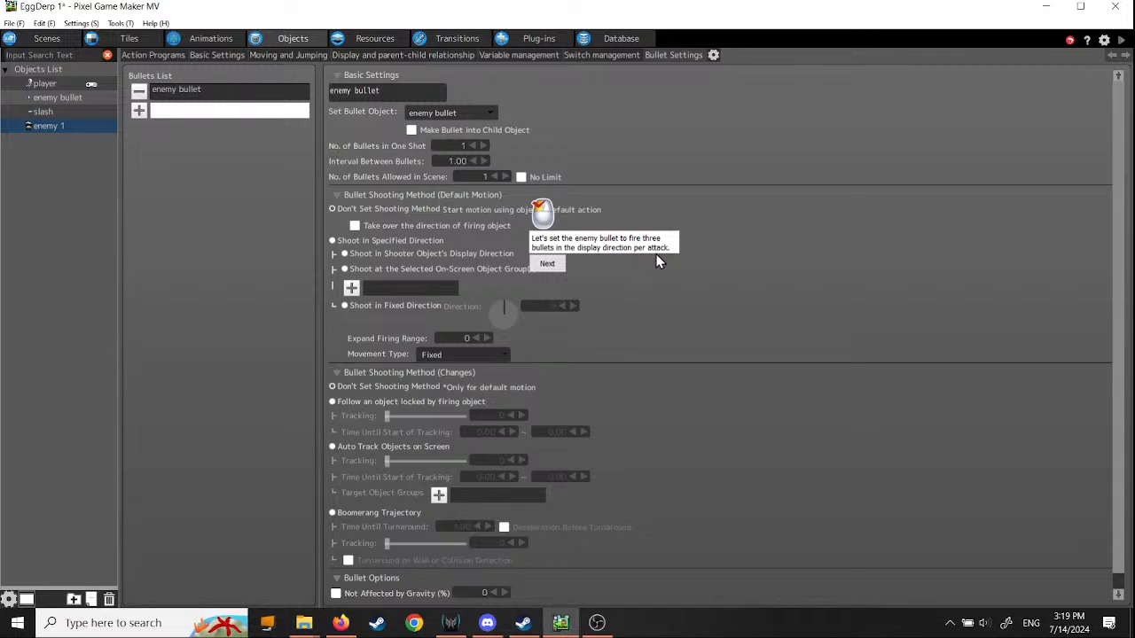
Step: Set the bullet's number per shot to 3, the interval between bullets to 0.30 and the number allowed in scene to 3
click(549, 263)
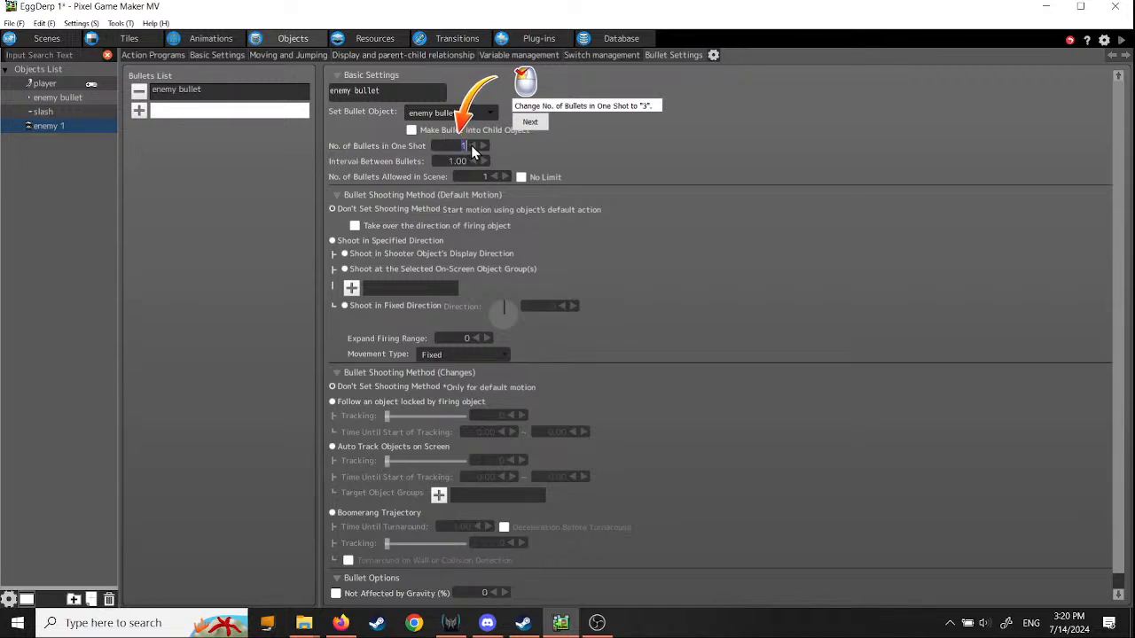
text(3)
click(531, 124)
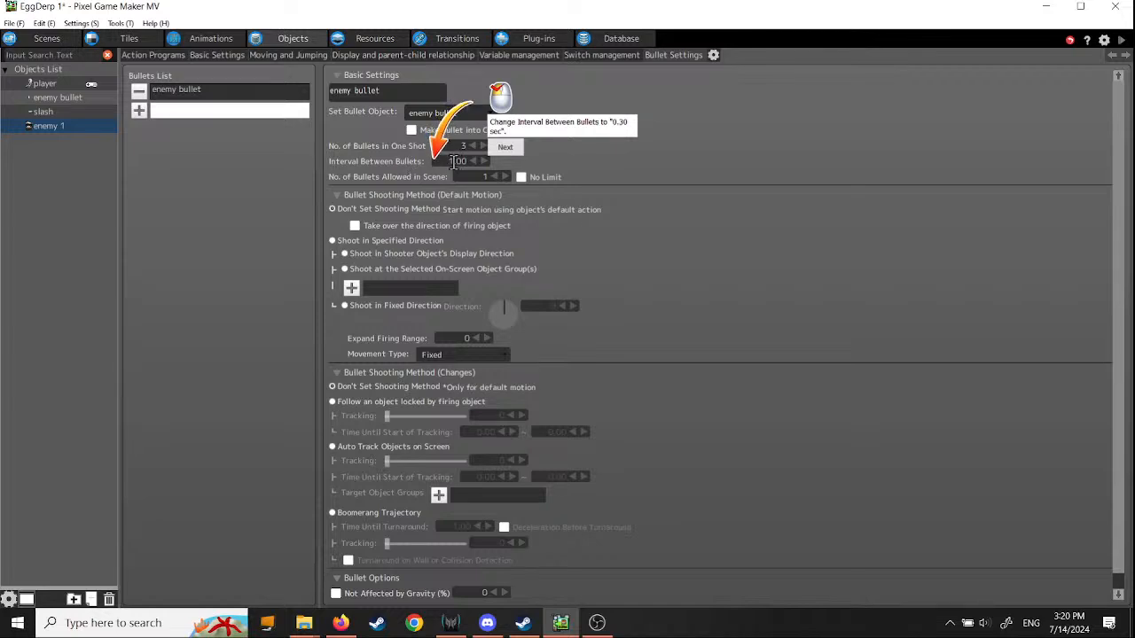
text(0)
click(504, 148)
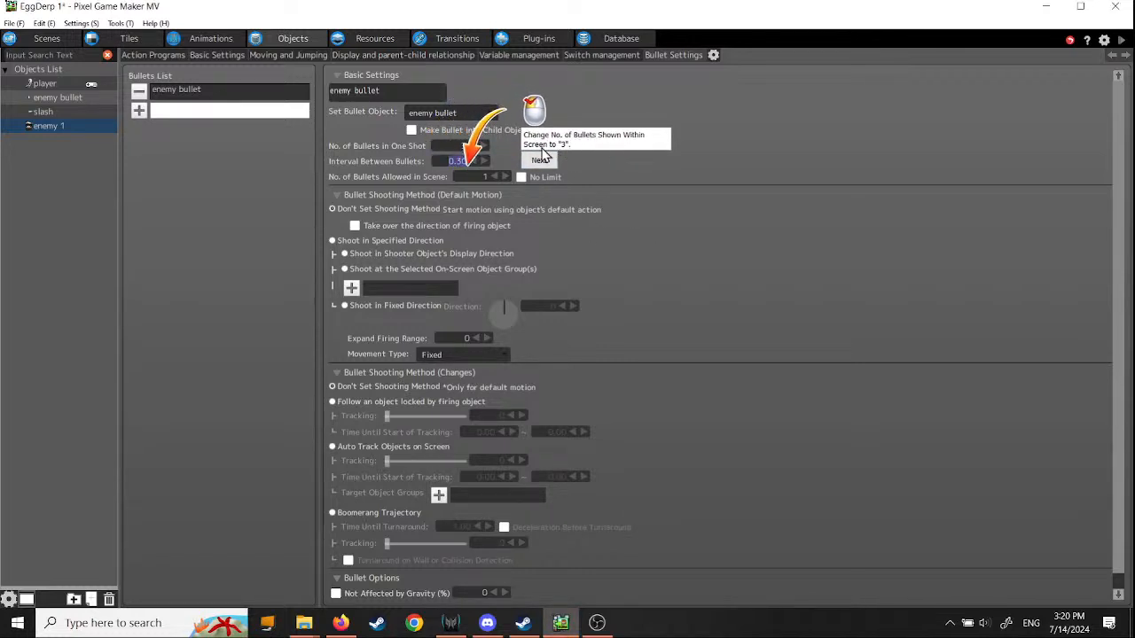
click(496, 177)
text(3)
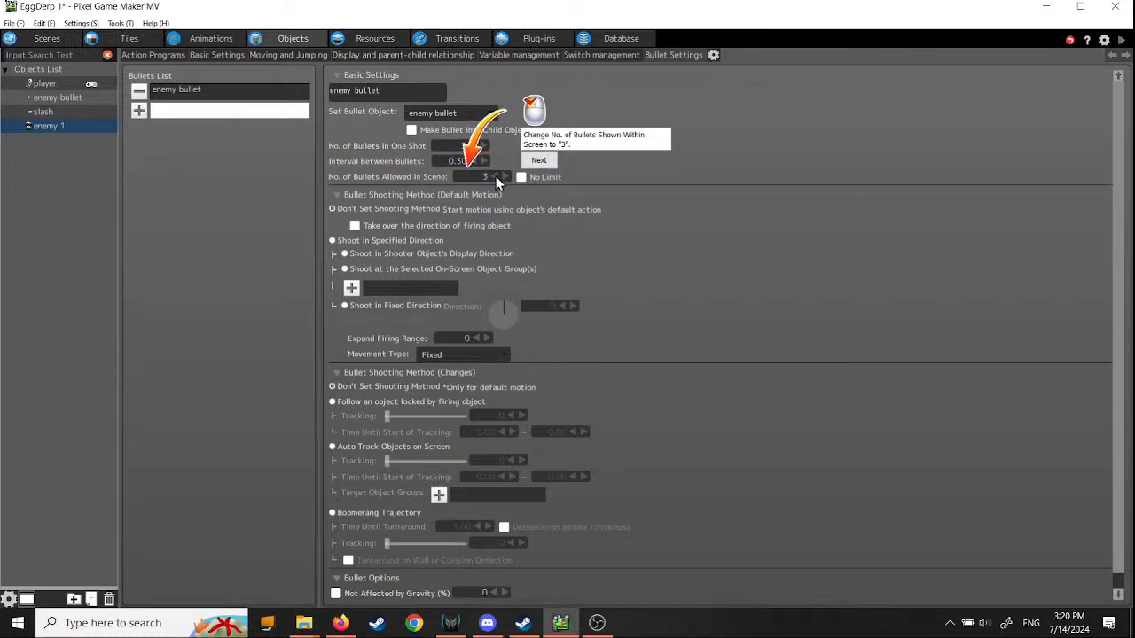
click(495, 176)
click(504, 176)
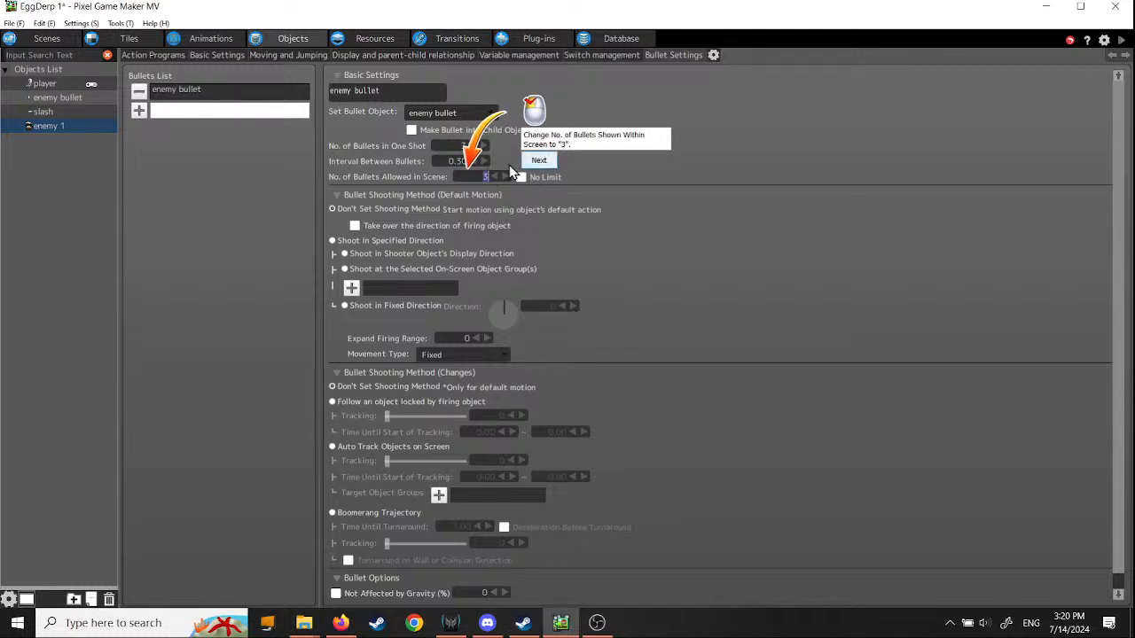
click(539, 160)
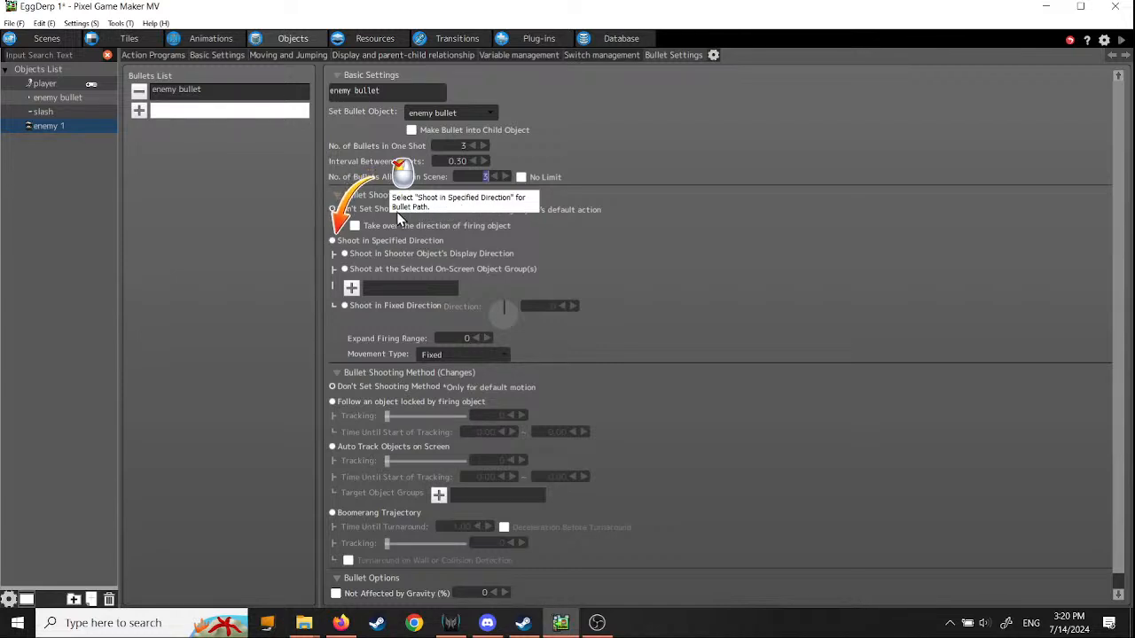
Step: Make the bullet shoot in the shooter object's display direction, leaving the shooting method changes on Don't Set Shooting Method
click(334, 242)
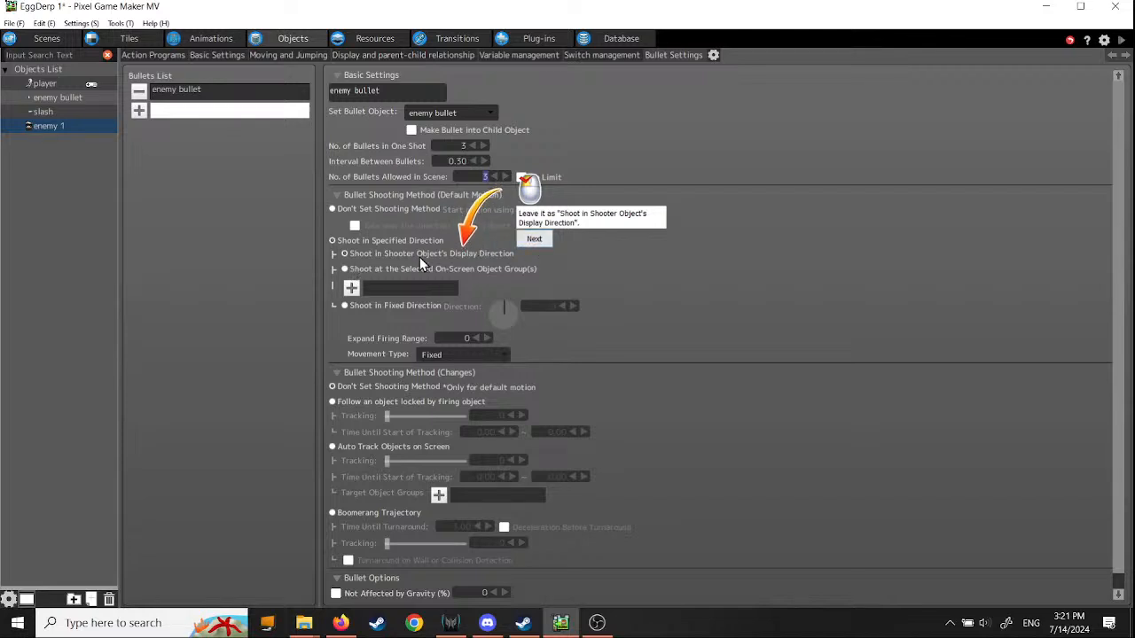
click(533, 239)
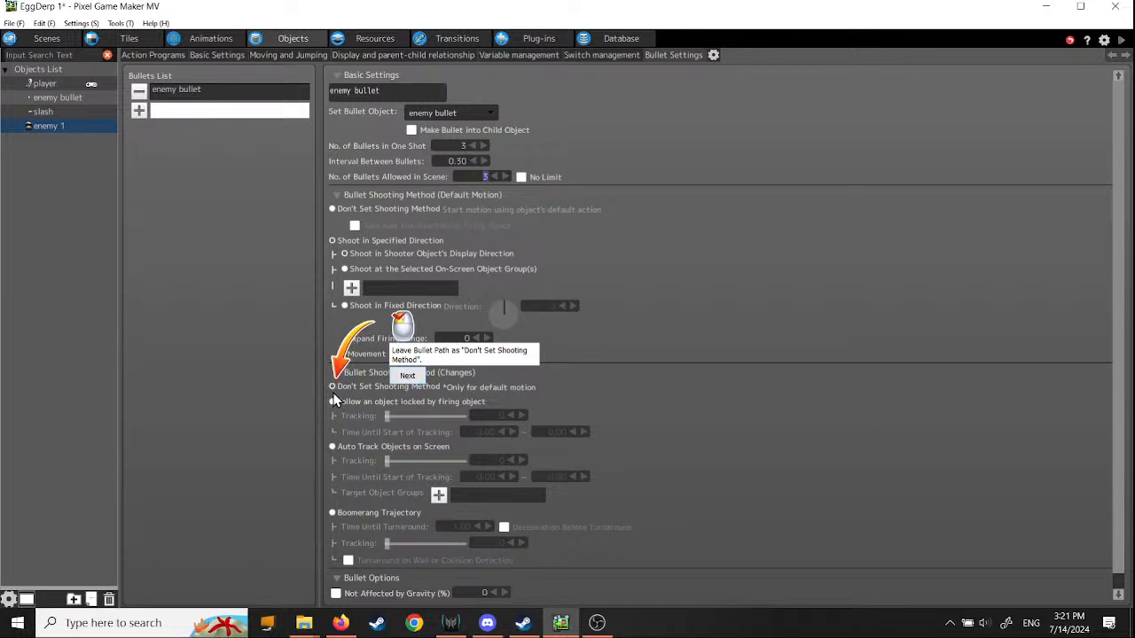
click(406, 378)
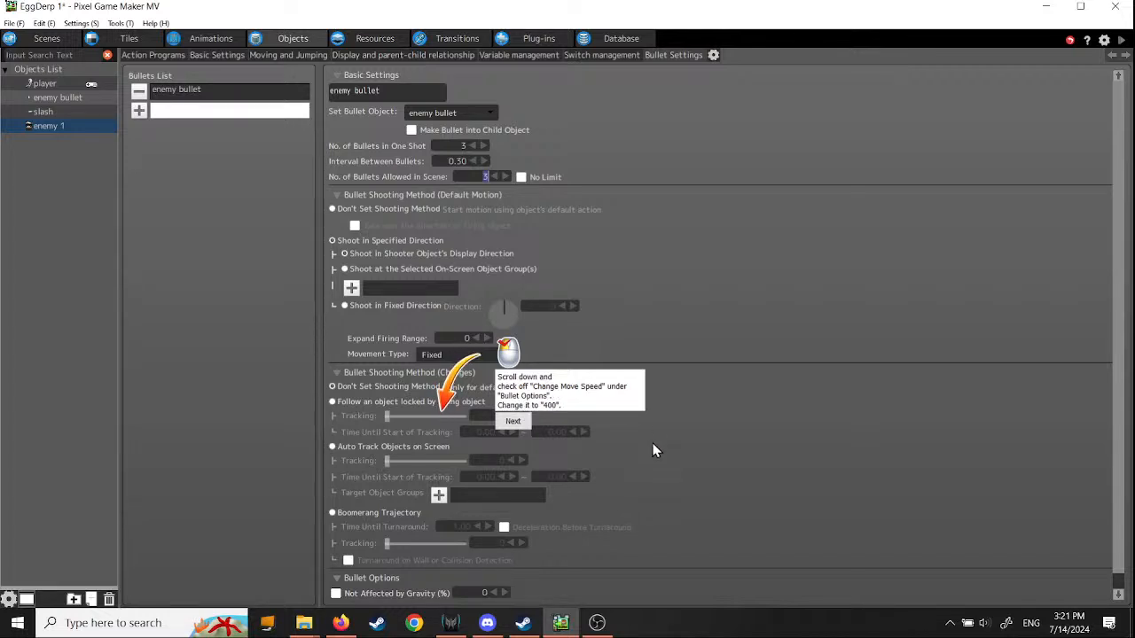
Step: Set the Change Move Speed value to 400% in the bullet options and advance the tutorial
scroll(654, 450, down, 1)
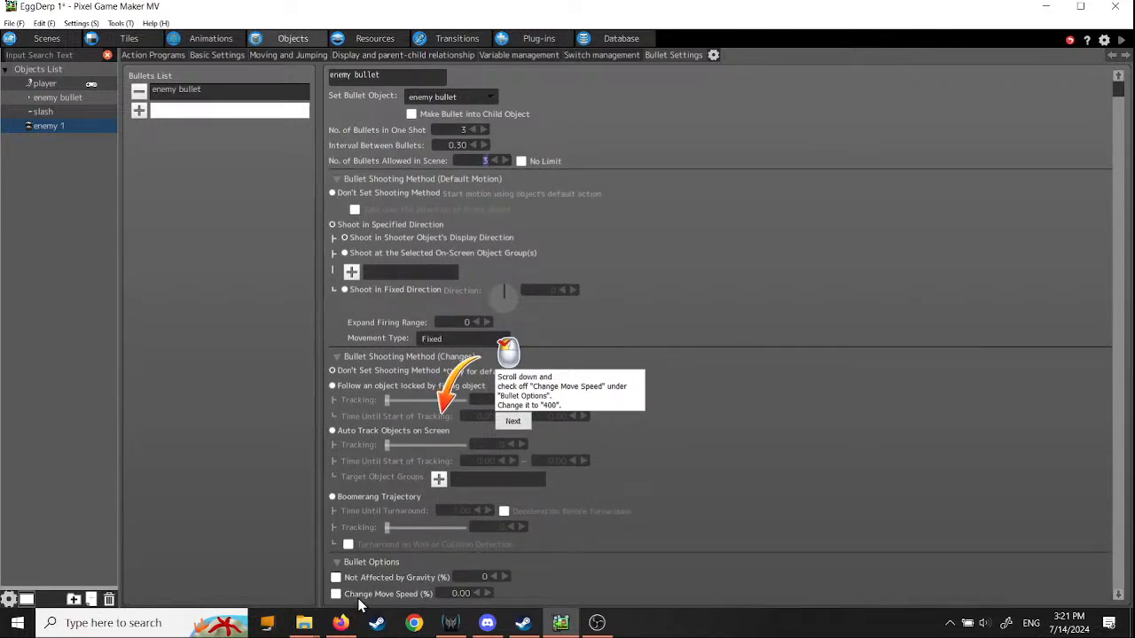
click(448, 594)
text(400)
click(514, 423)
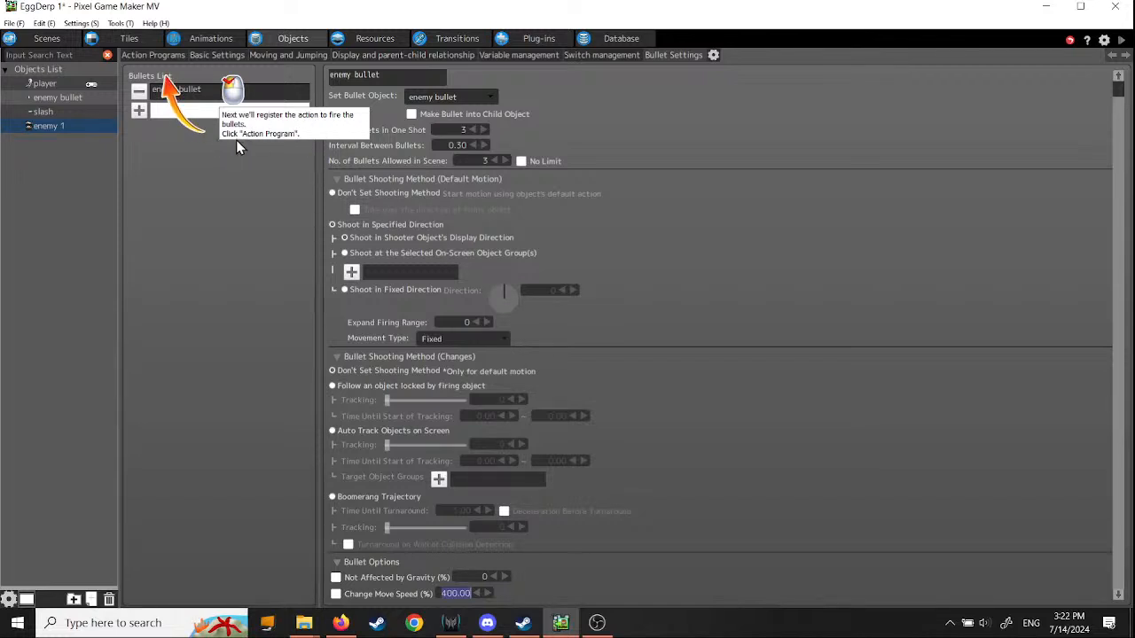
Step: Add a new action above the explosion action in enemy 1's action program and name it "attack"
click(160, 55)
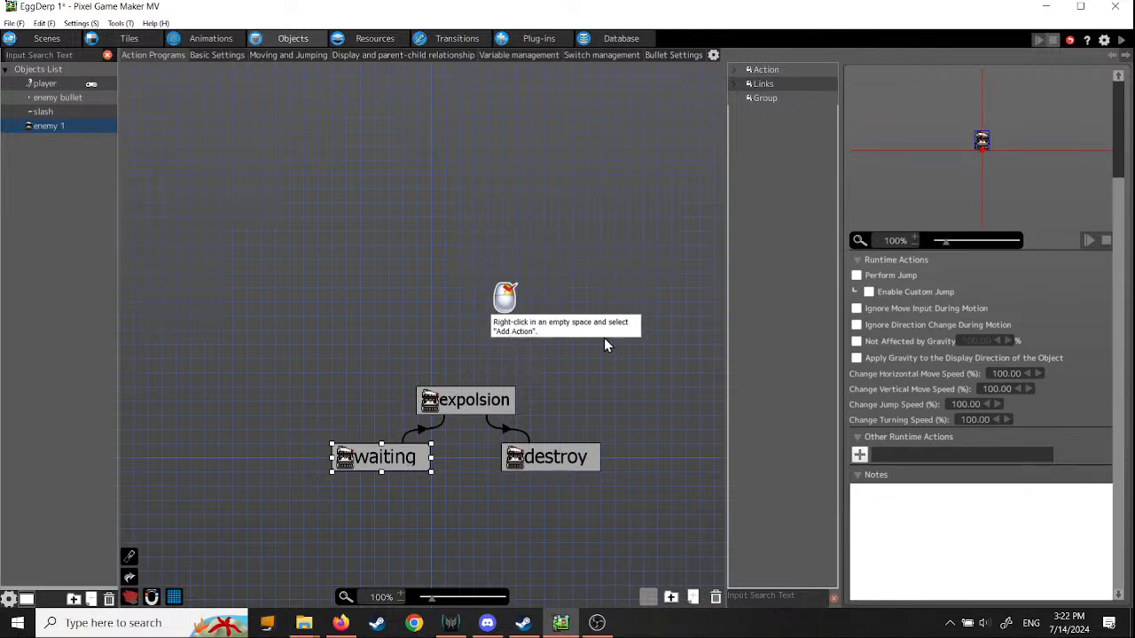
right_click(562, 365)
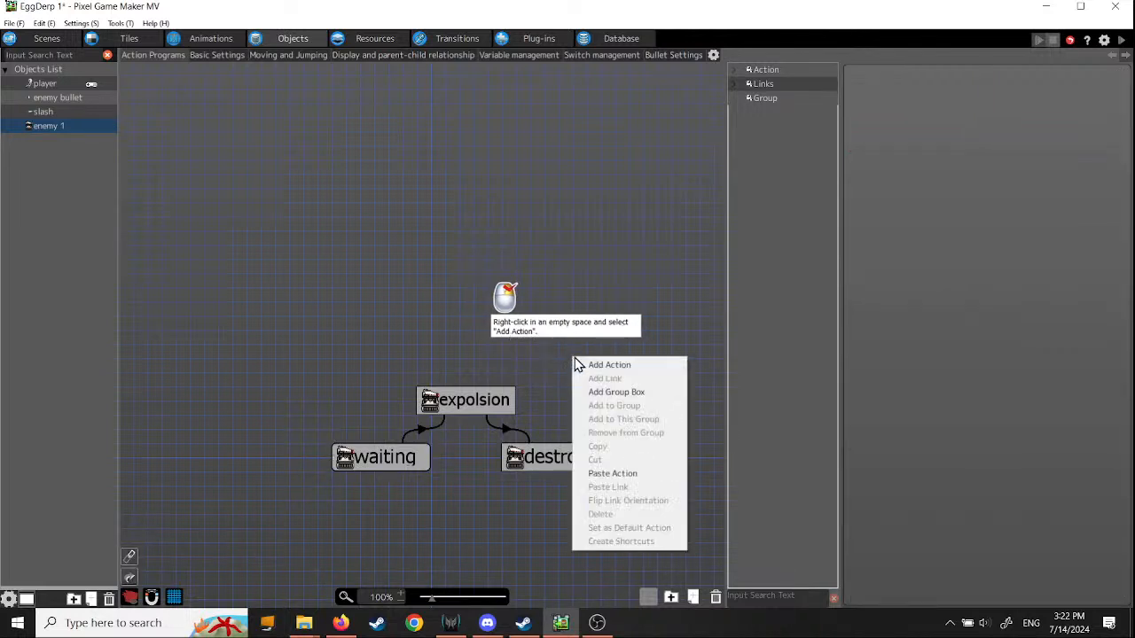
click(602, 365)
drag(645, 373, 581, 352)
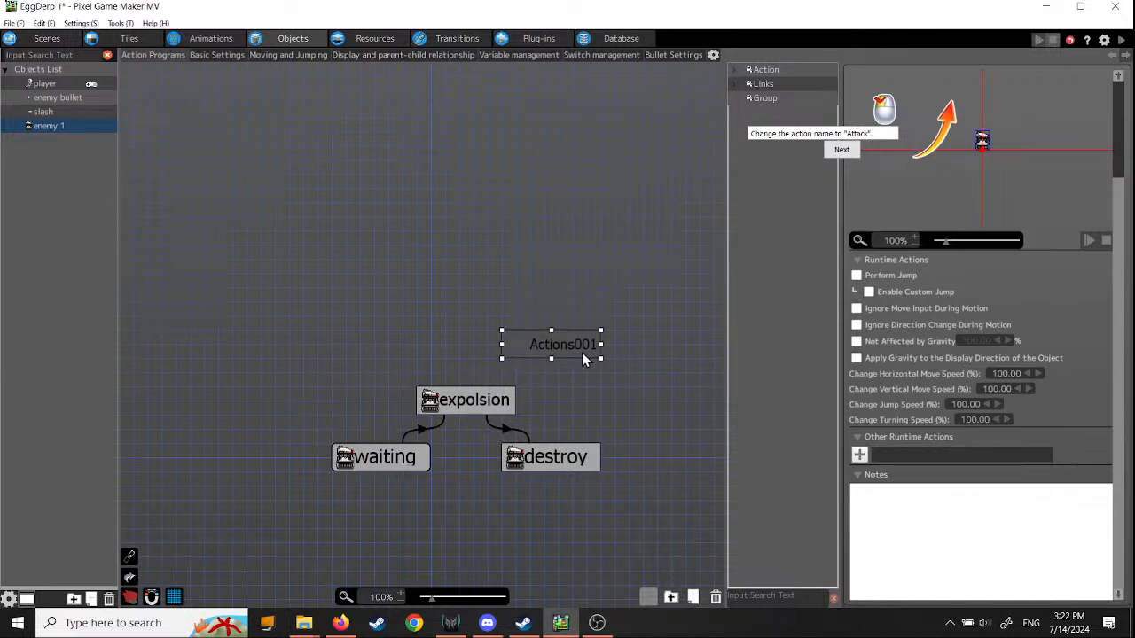
scroll(1115, 250, up, 3)
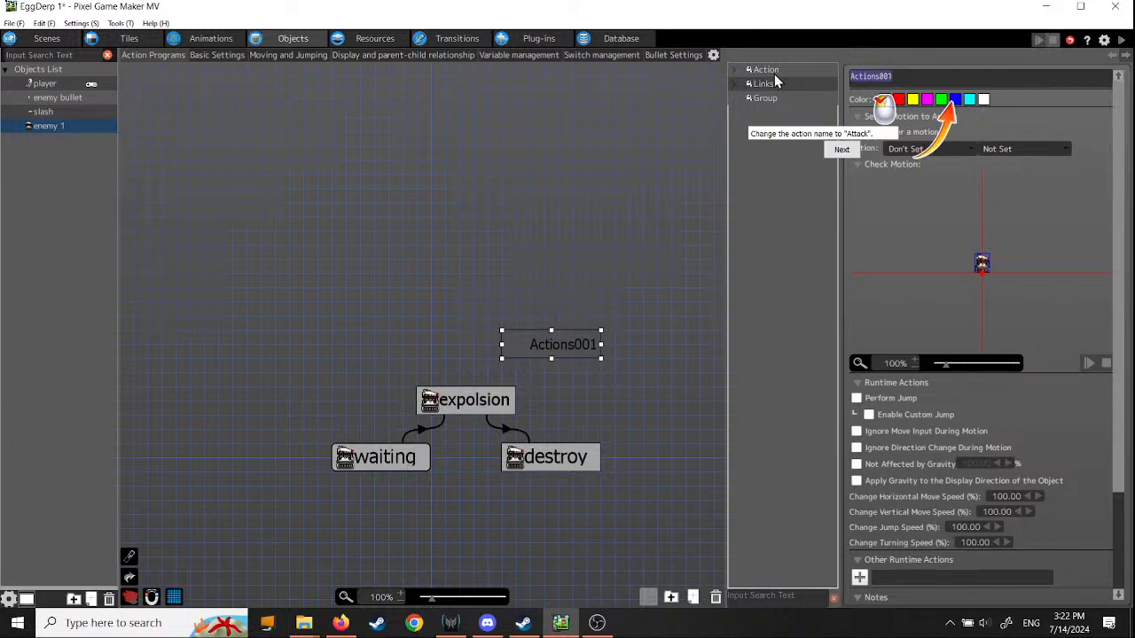
text(ttack)
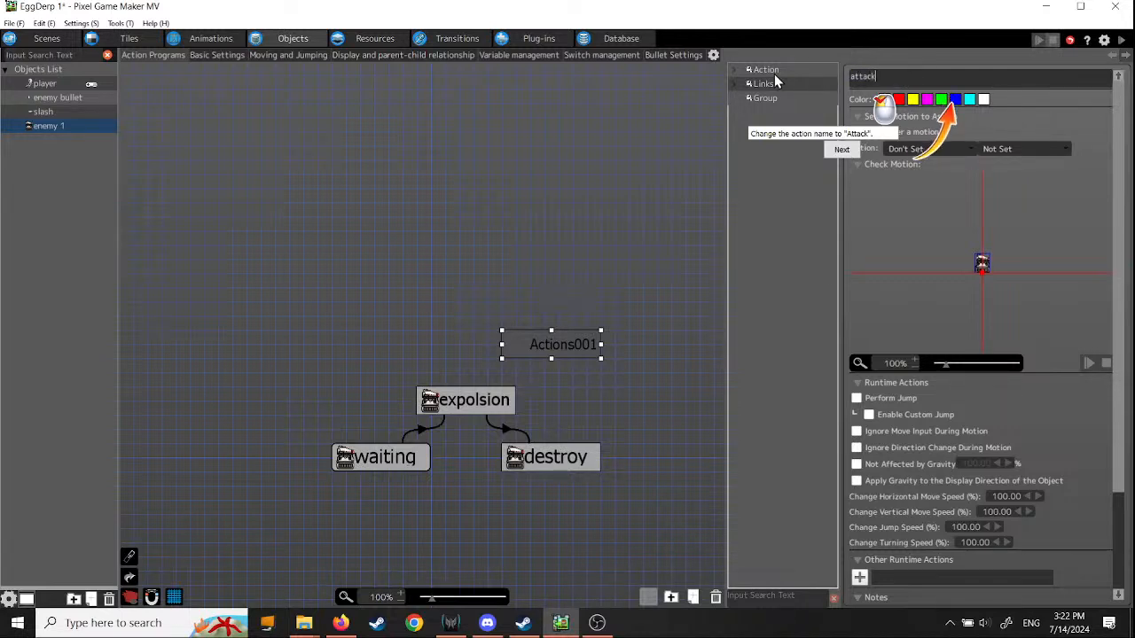
click(840, 150)
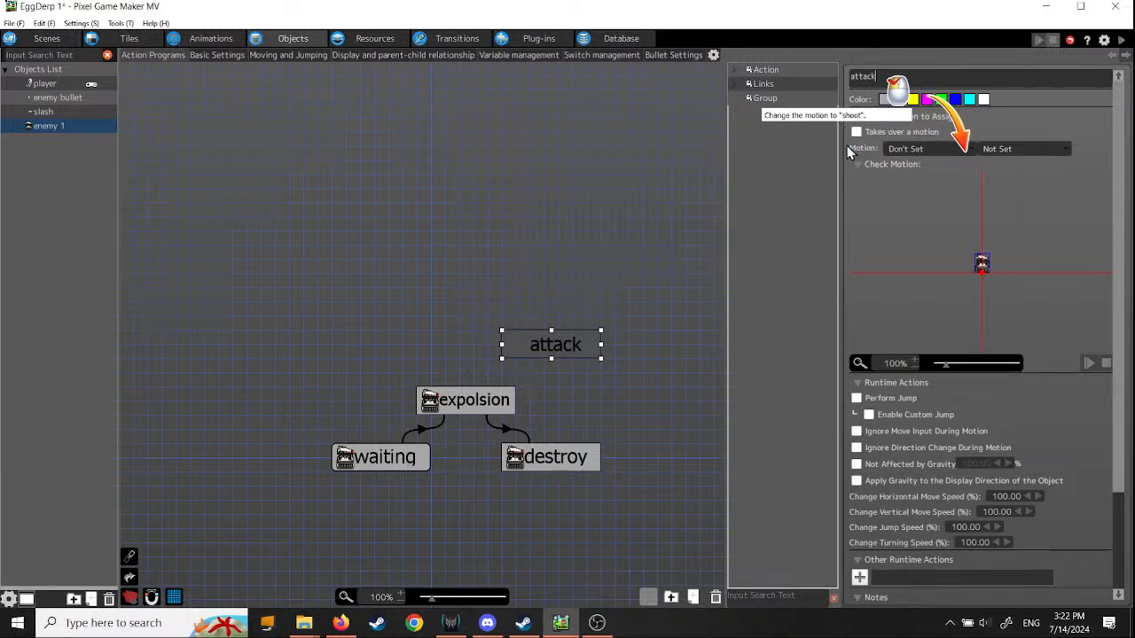
Step: Set the attack action's motion to shoot and enable Fire Bullet as one of its other runtime actions
click(960, 152)
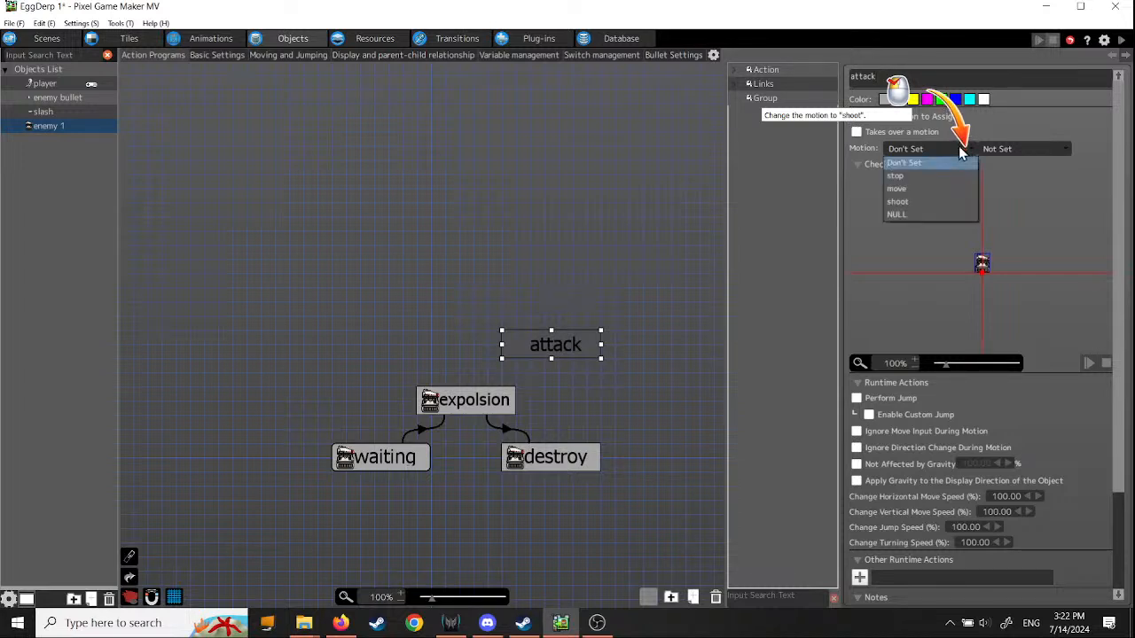
click(952, 203)
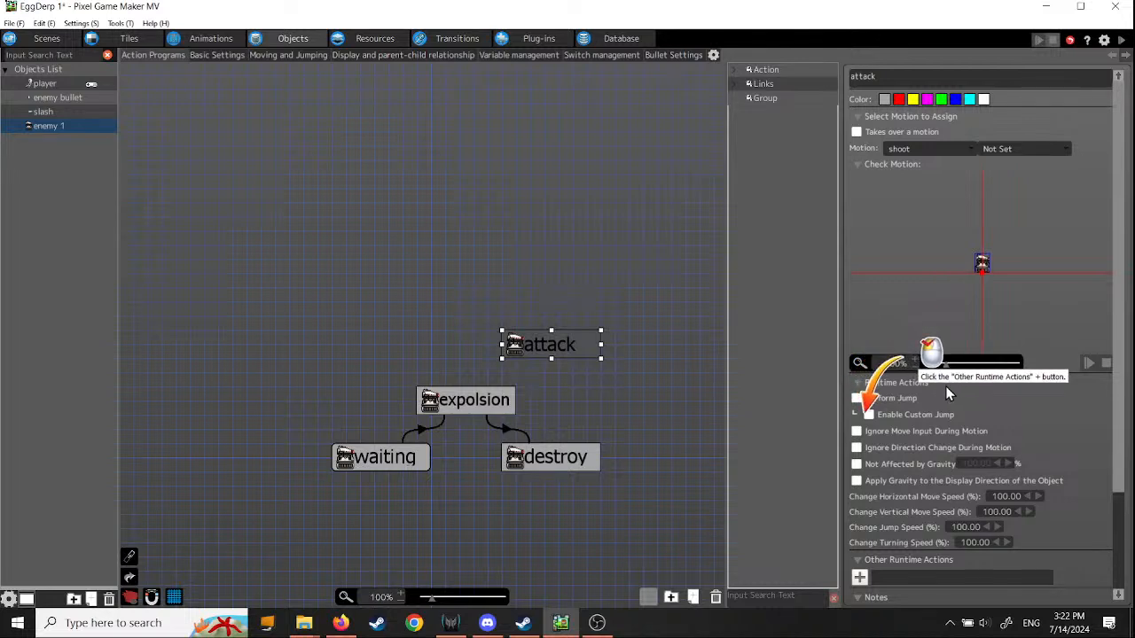
scroll(1052, 404, down, 4)
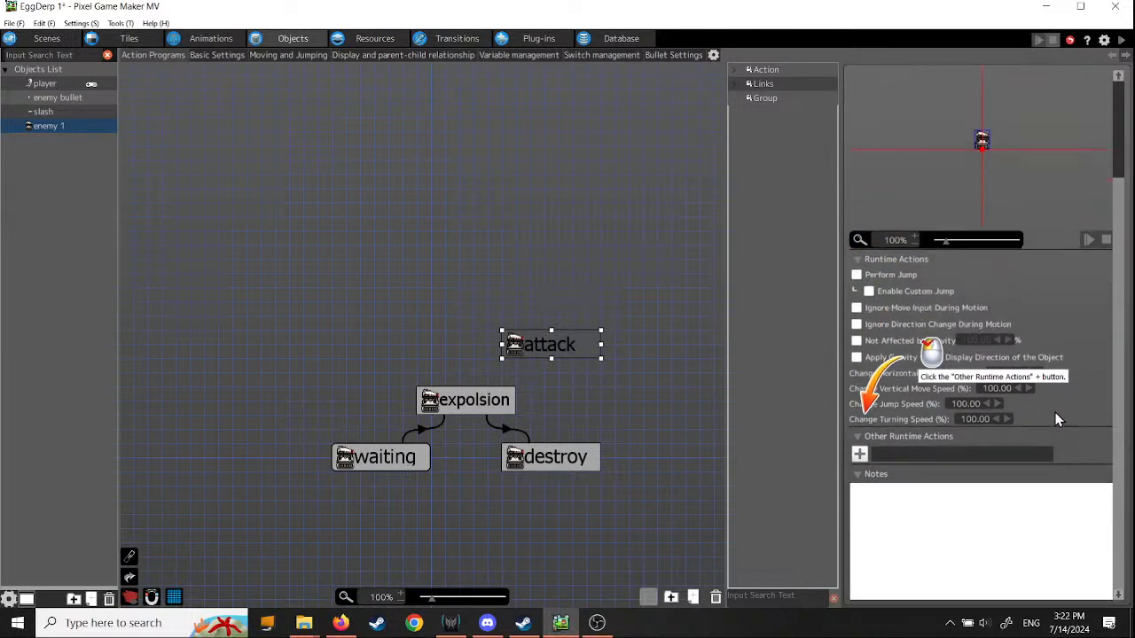
click(859, 456)
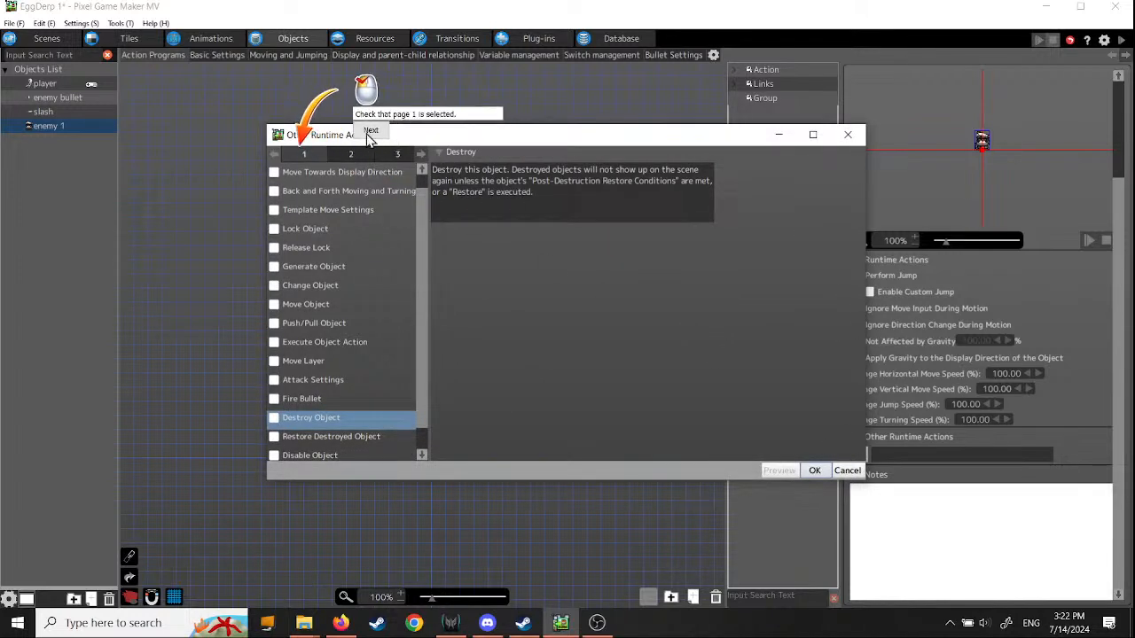
click(367, 131)
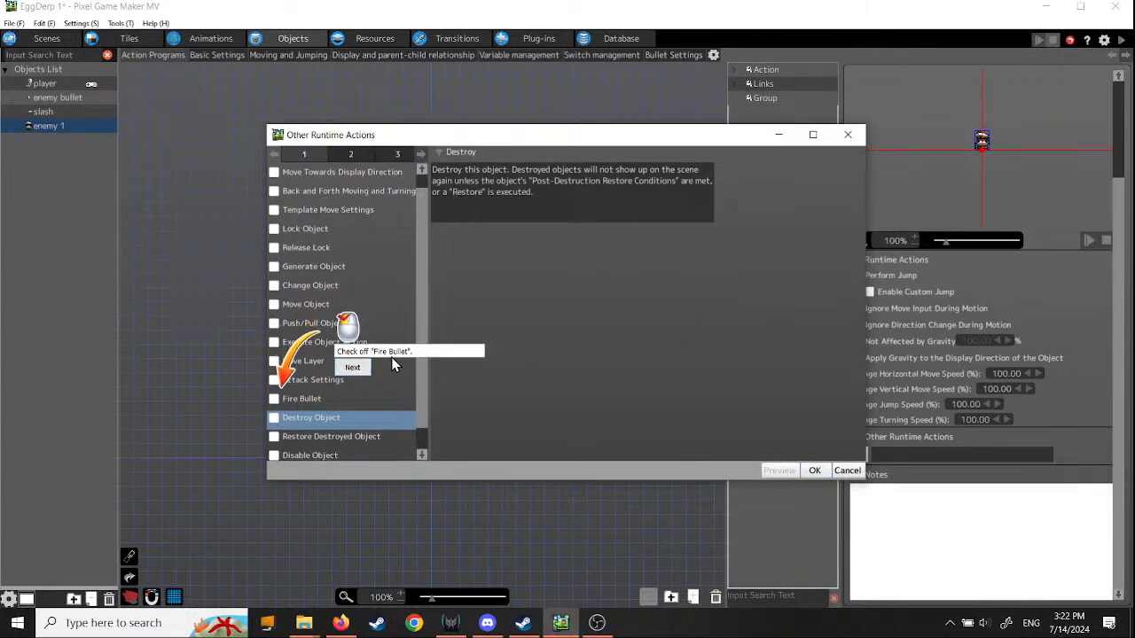
click(274, 400)
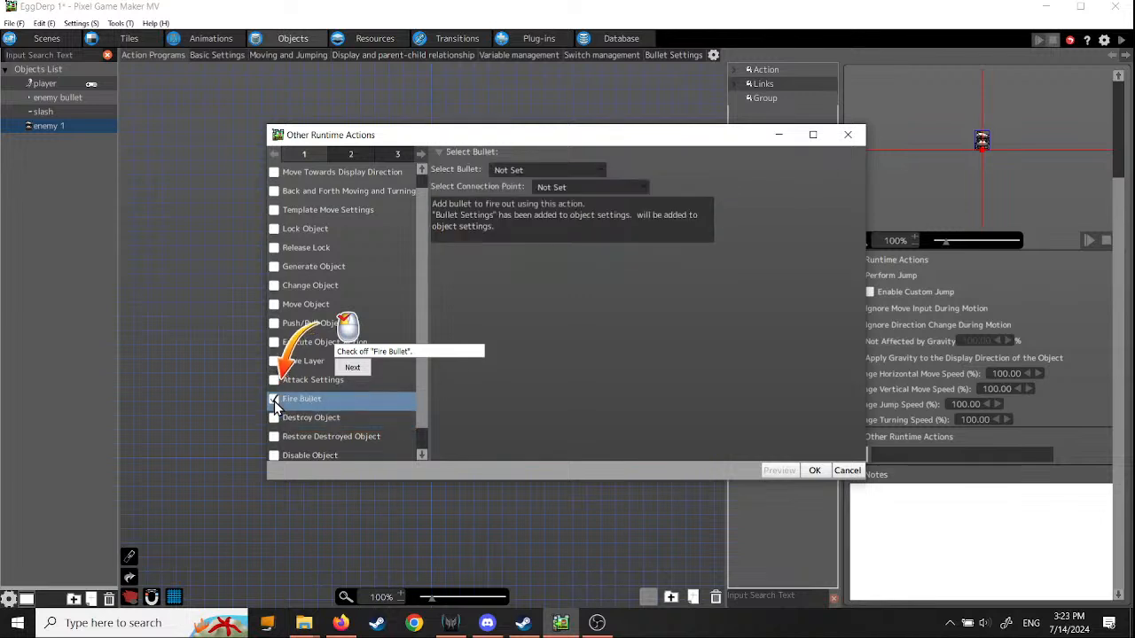
click(353, 368)
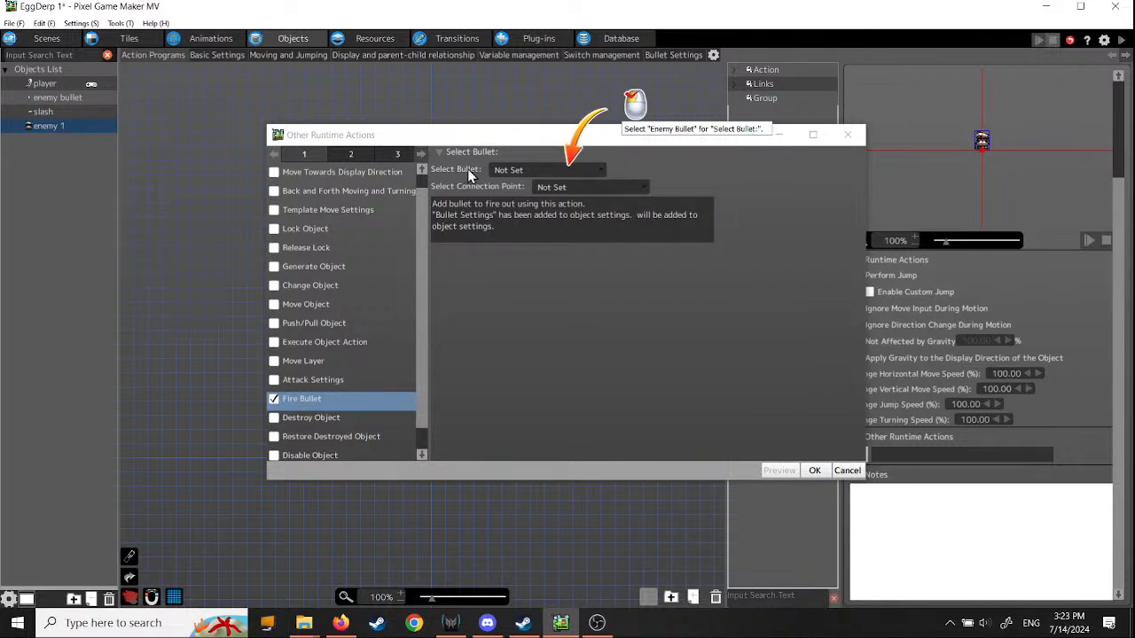
Step: Make Fire Bullet use the enemy bullet with Connection Point as its connection point, confirm the runtime action and save the project
click(600, 171)
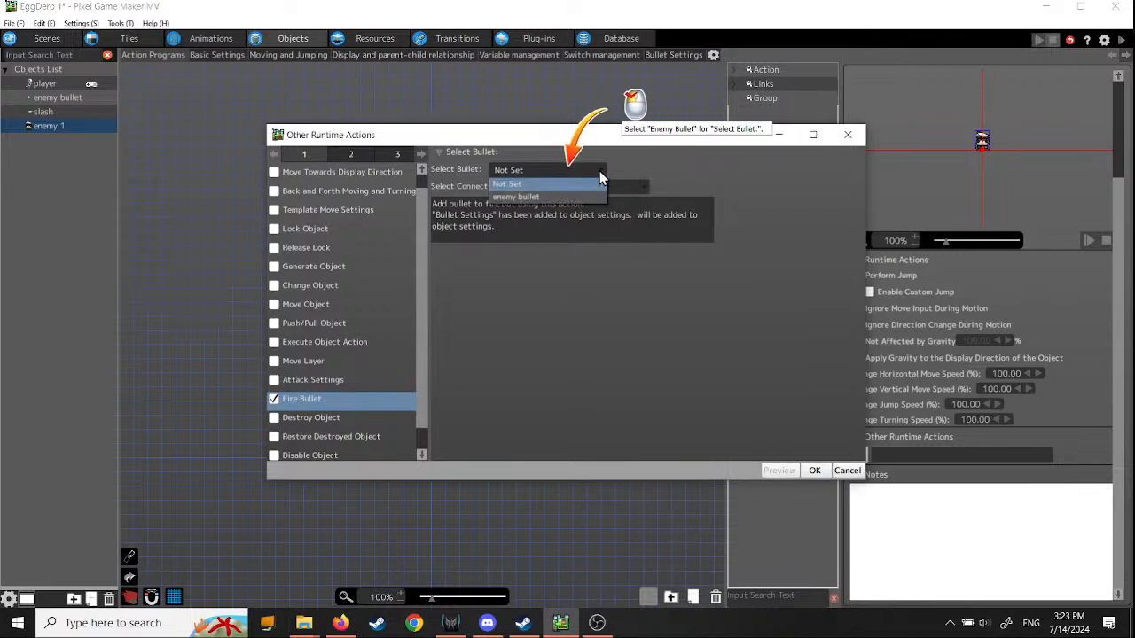
click(586, 194)
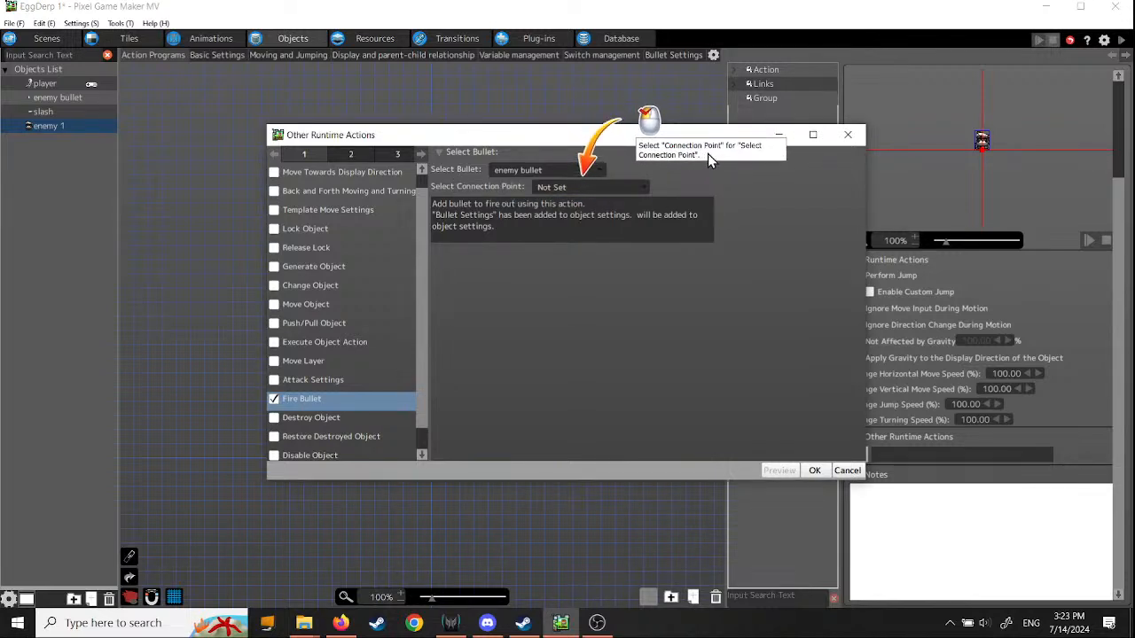
click(645, 188)
click(630, 215)
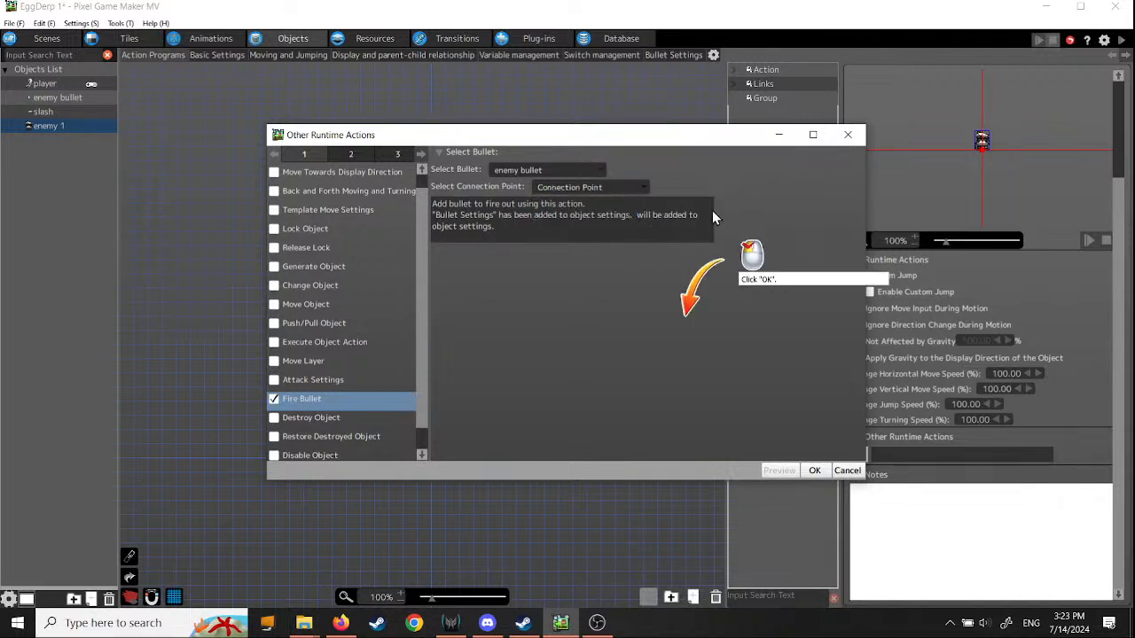
click(814, 470)
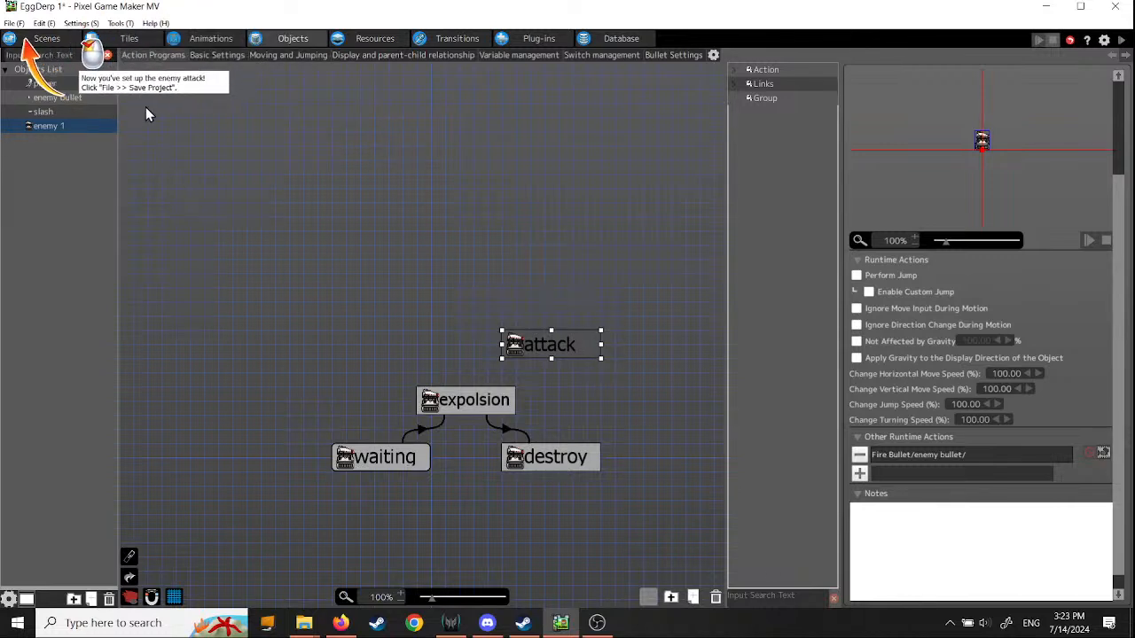
click(15, 23)
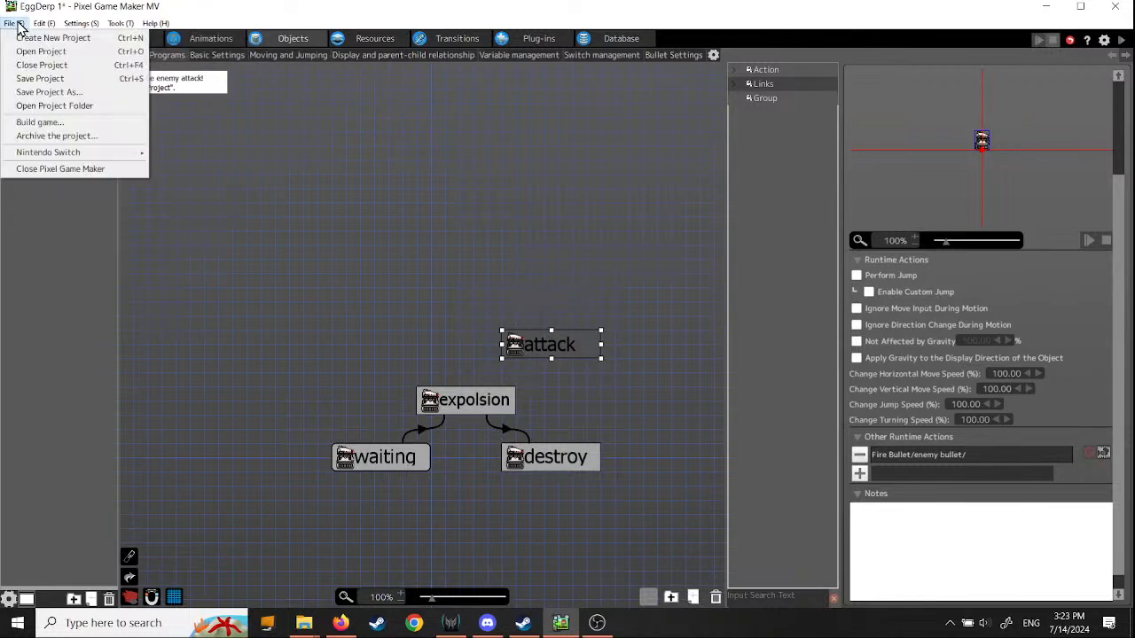
click(40, 79)
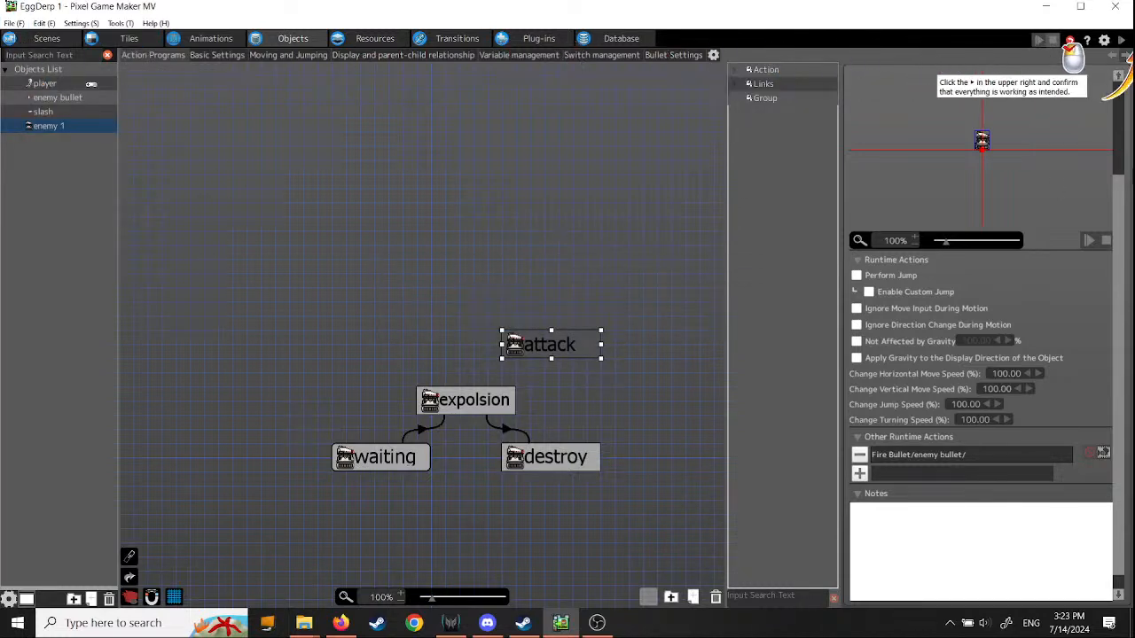
Step: Test-play the game in a maximized window, moving and jumping the player around enemy 1 and attacking it, and close the game
click(1123, 42)
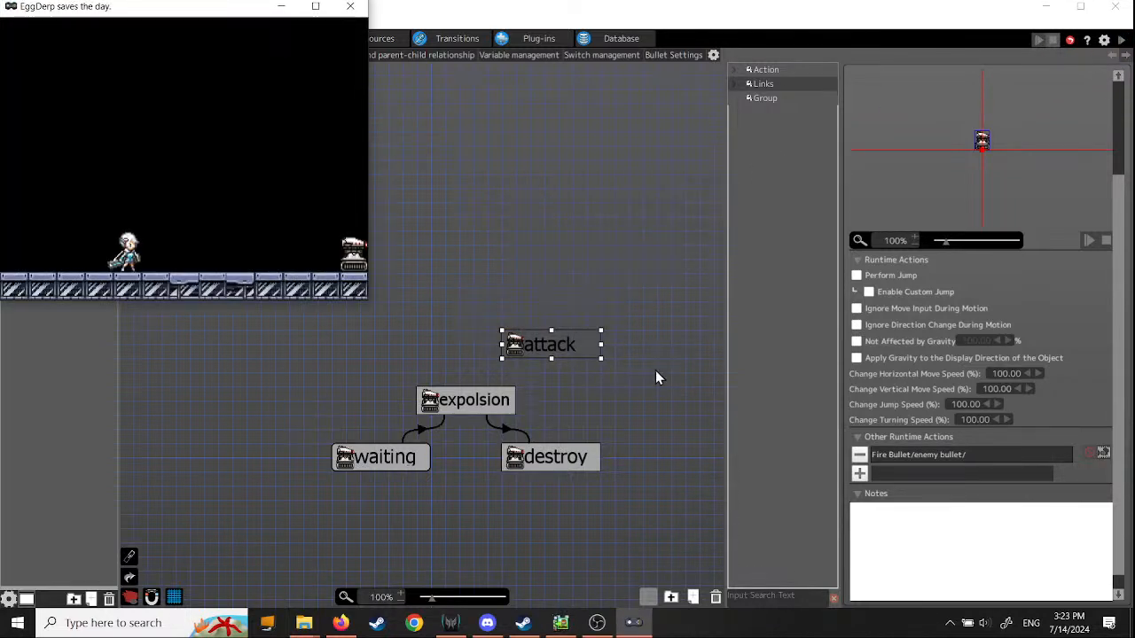
click(315, 7)
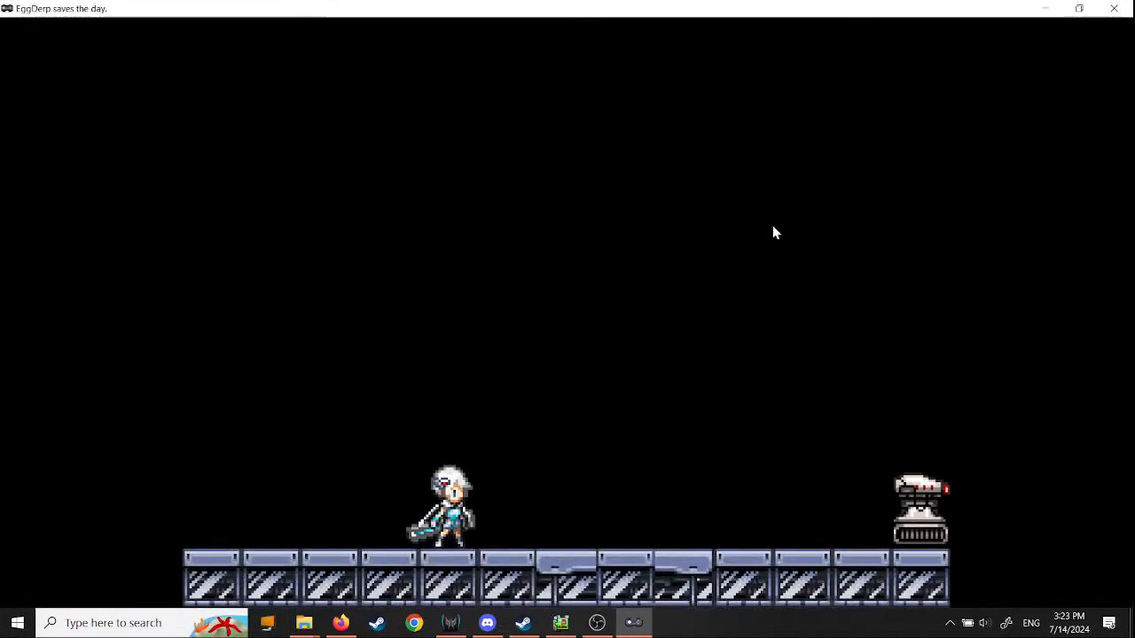
key(Left)
key(Right)
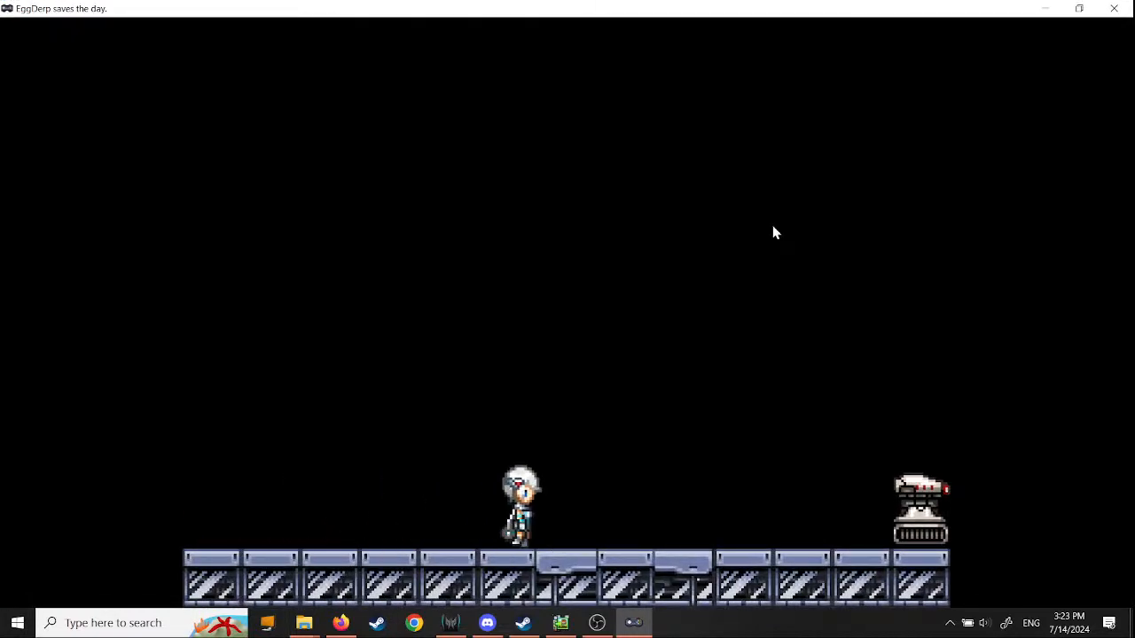
key(z)
key(Right)
key(Right)
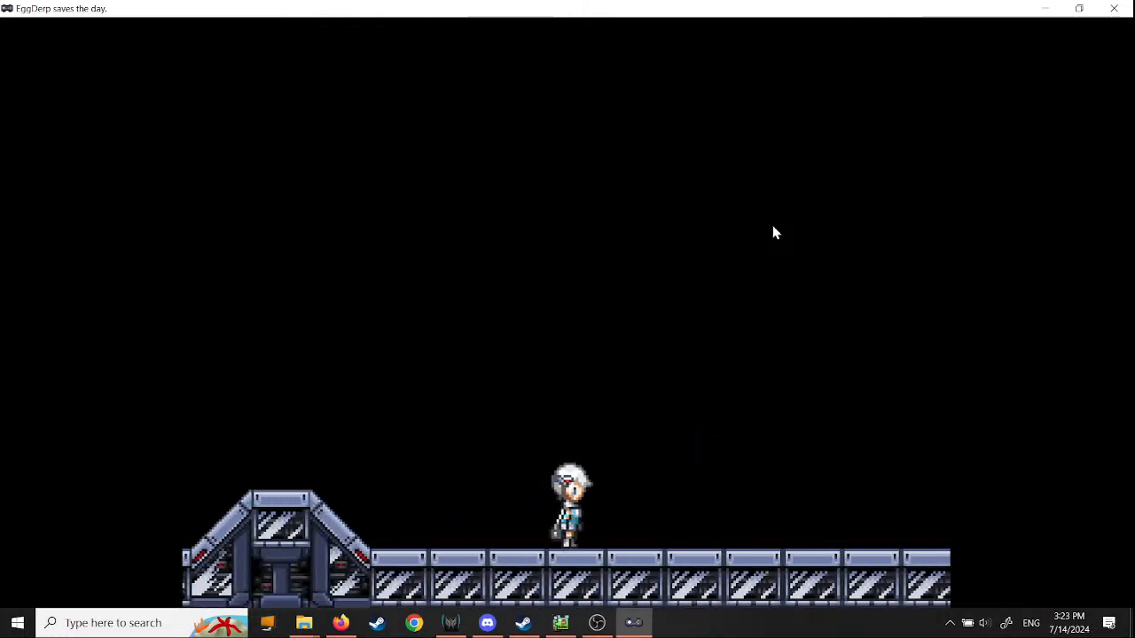
key(Left)
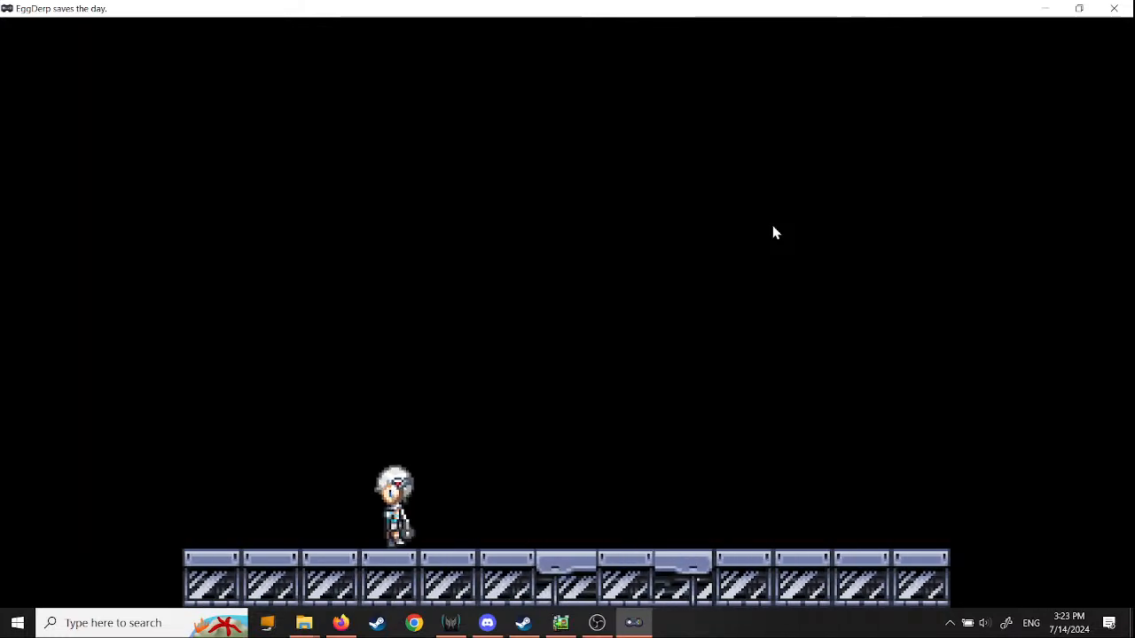
key(Left)
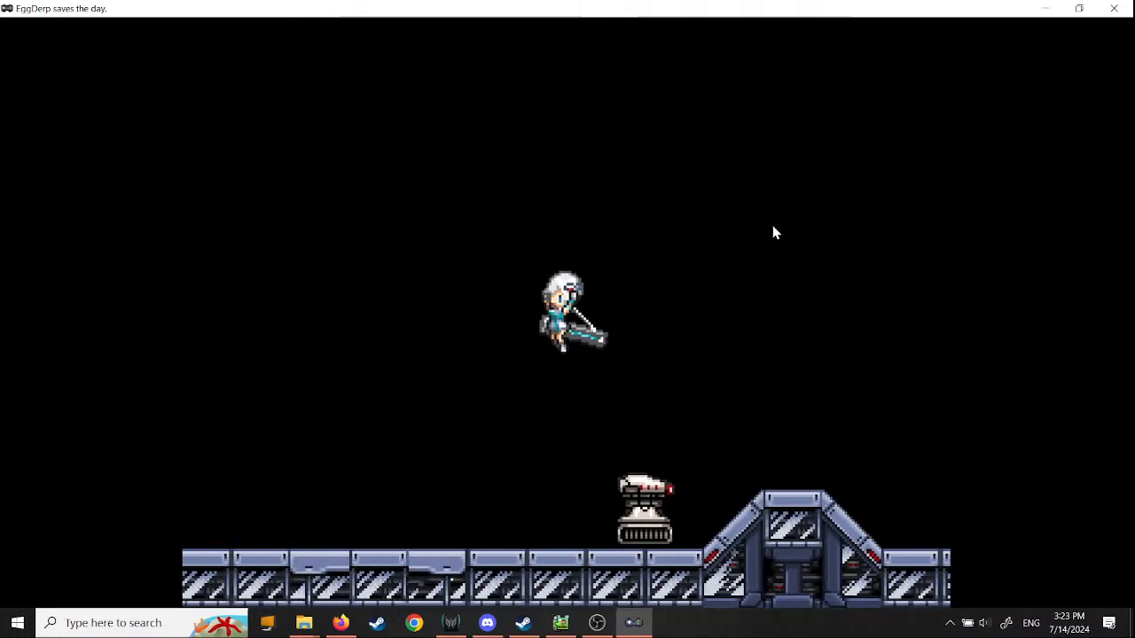
key(Right)
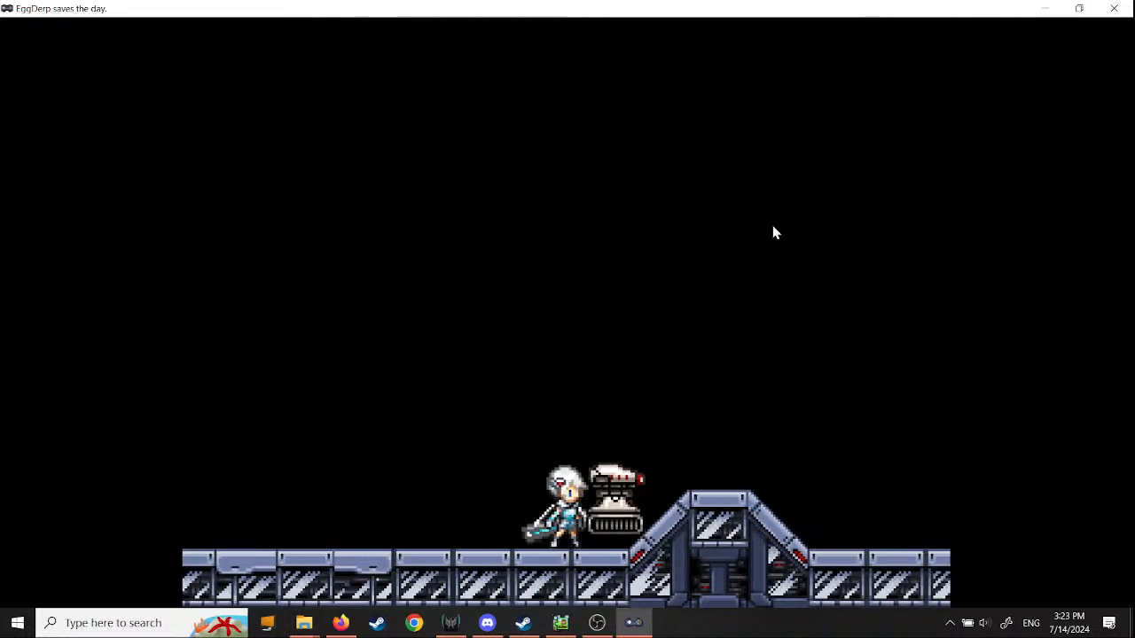
key(Left)
key(Right)
key(Left)
key(Right)
key(x)
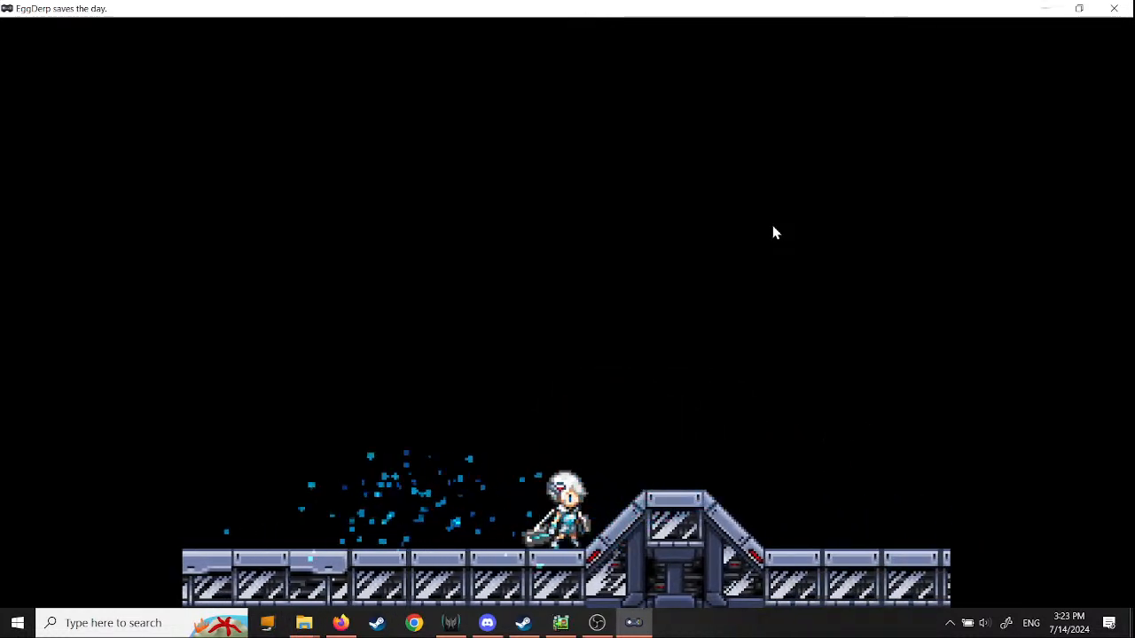
key(F11)
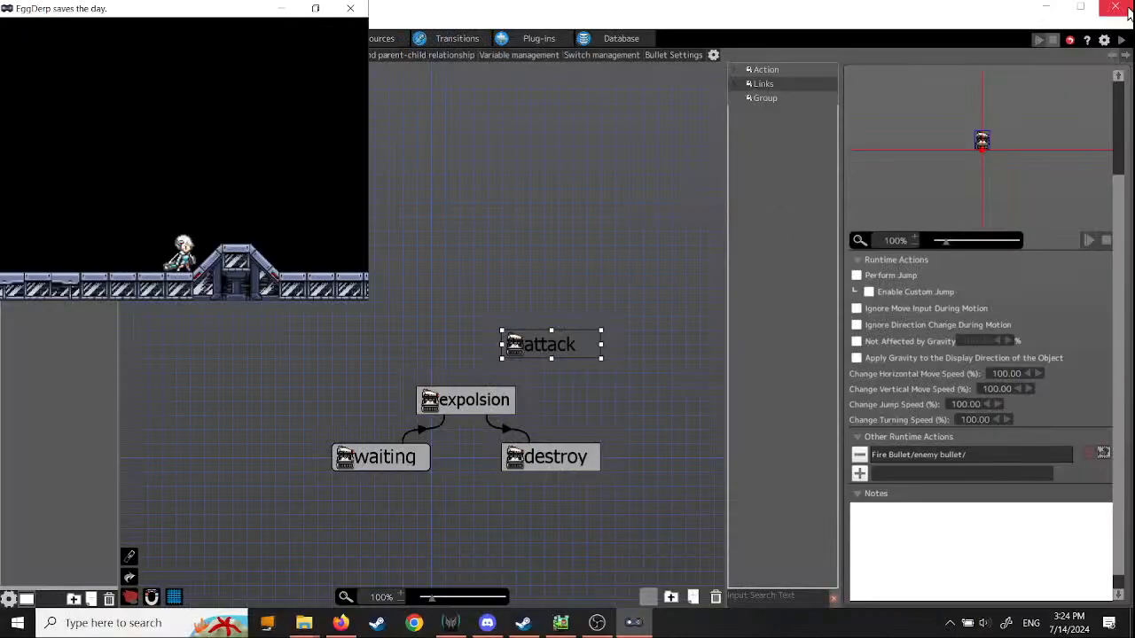
click(353, 11)
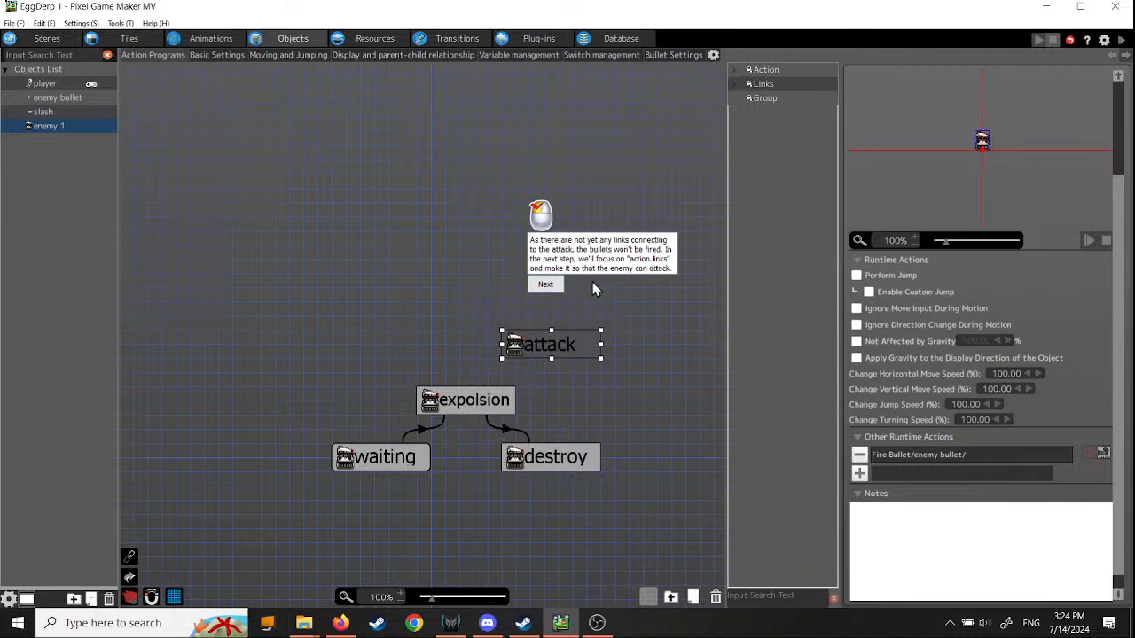
Step: Finish the remaining messages of the long-range attack tutorial and save the project
click(547, 286)
click(591, 321)
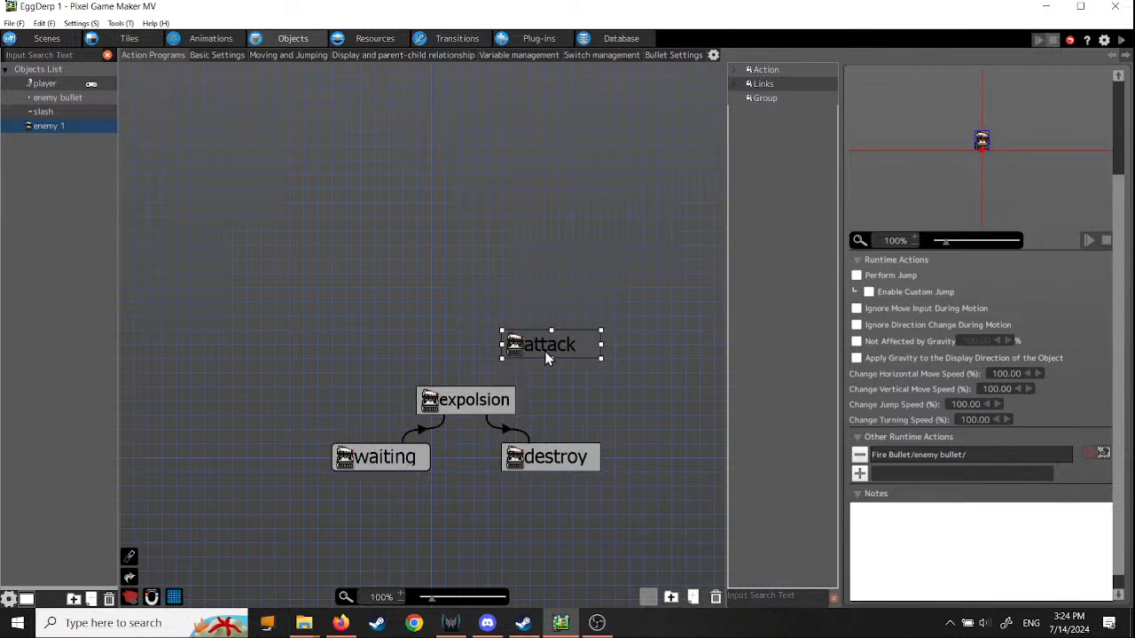
click(12, 24)
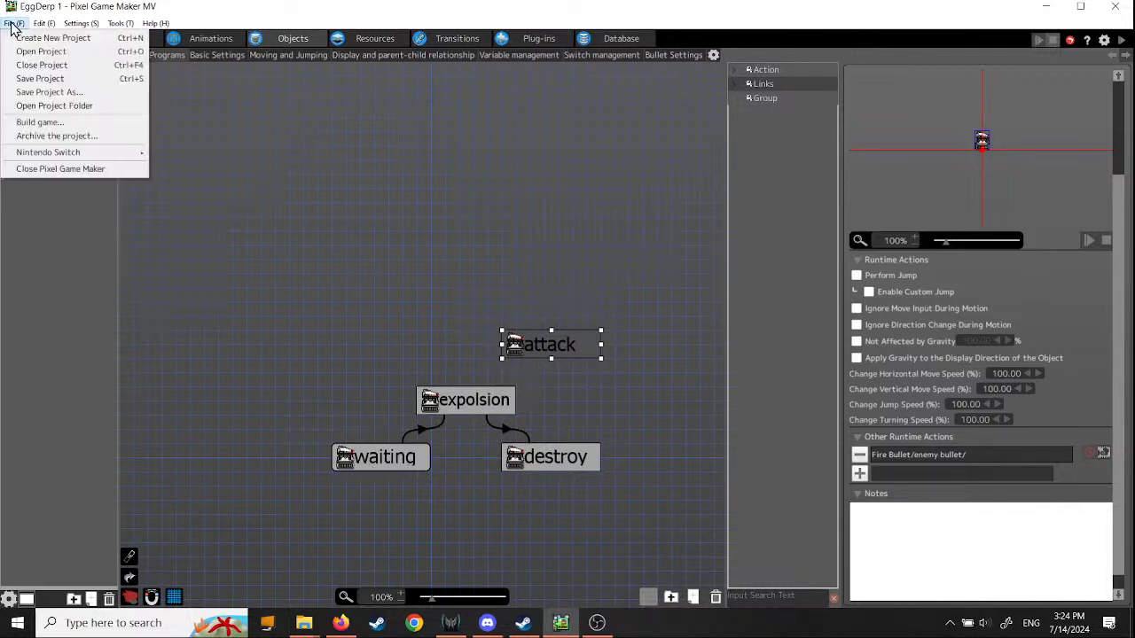
click(39, 78)
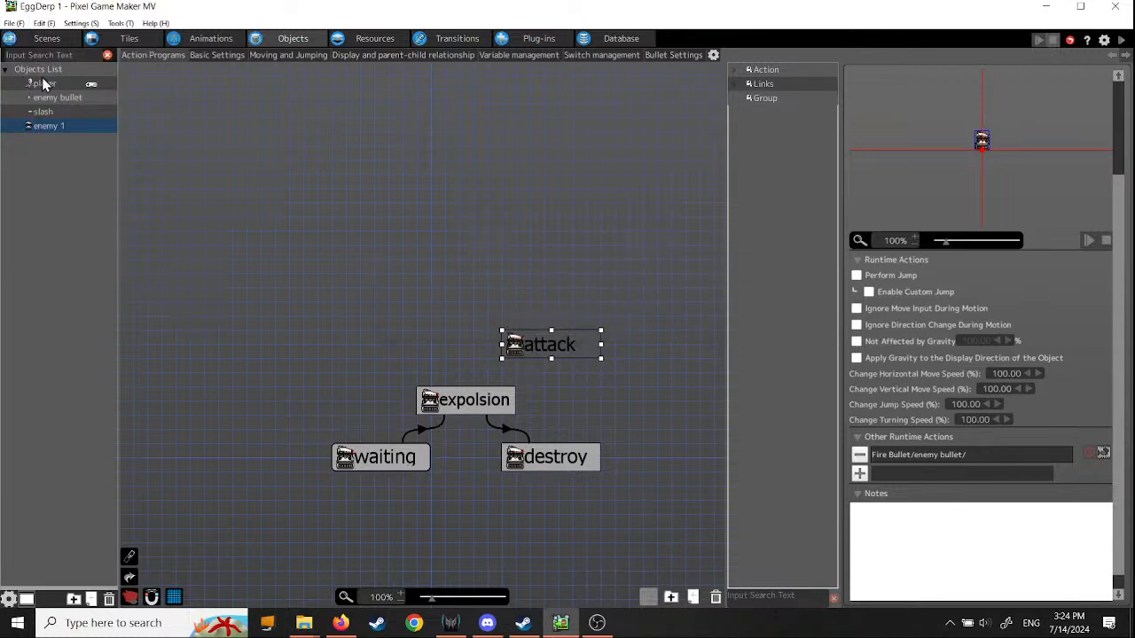
Step: Start the Side Views tutorial "Step 10: Create Enemy Movement" and advance past its introductory notes
click(154, 24)
click(162, 51)
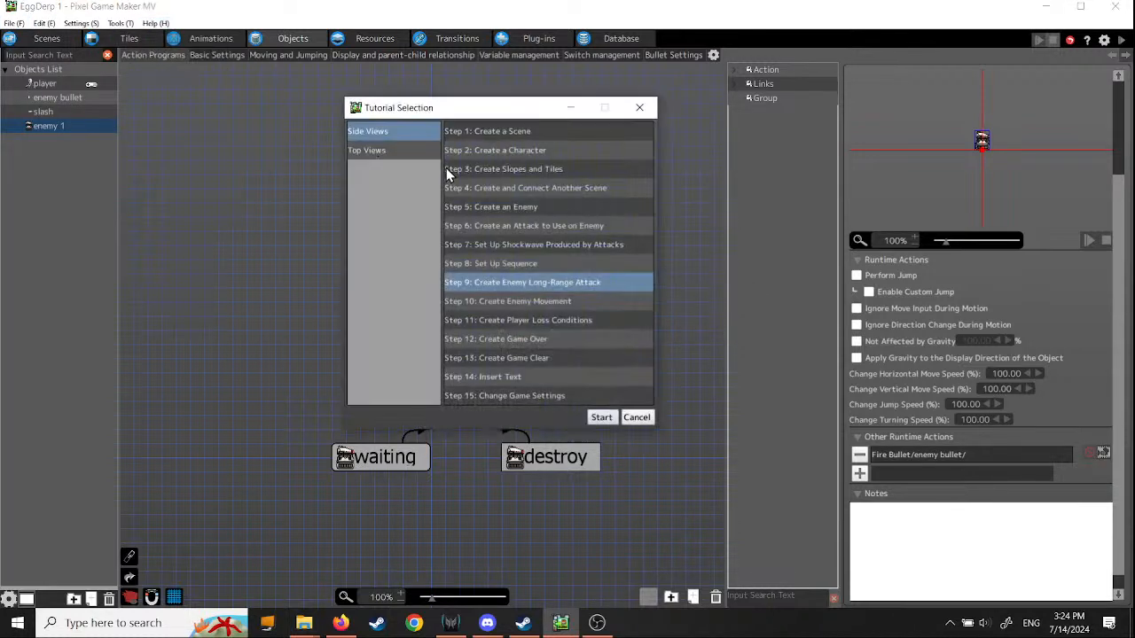
click(481, 301)
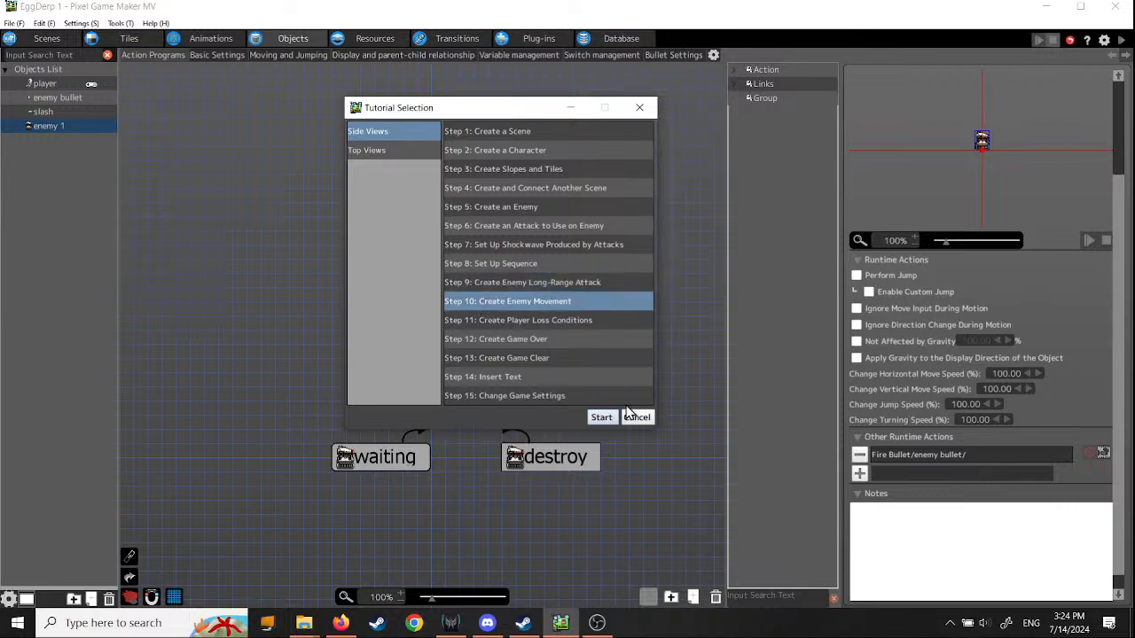
click(601, 417)
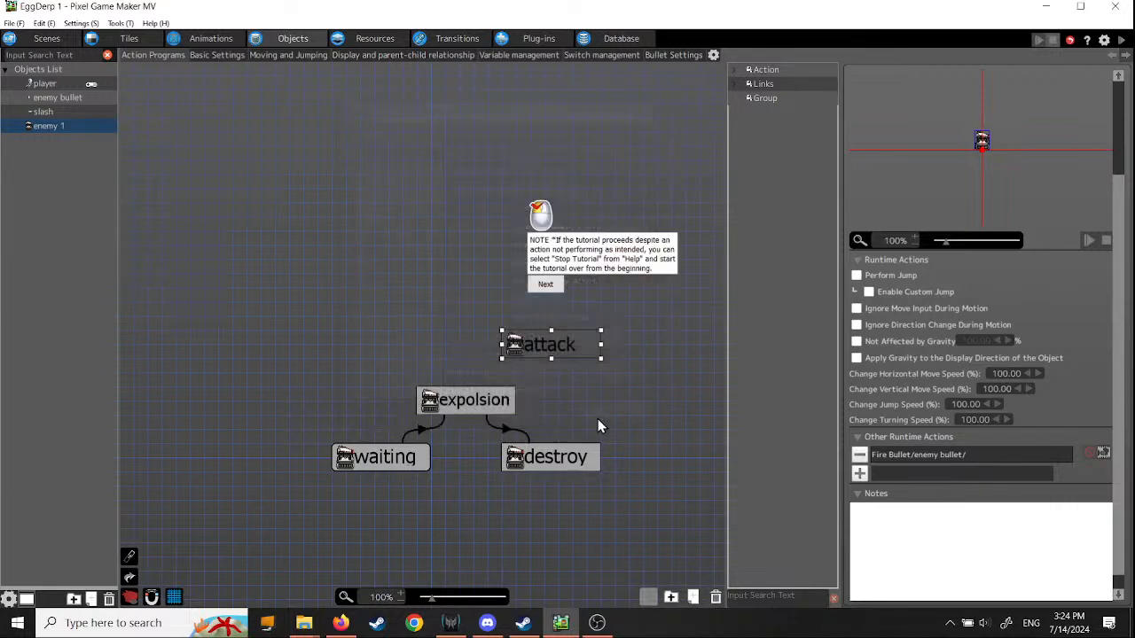
click(545, 284)
click(545, 268)
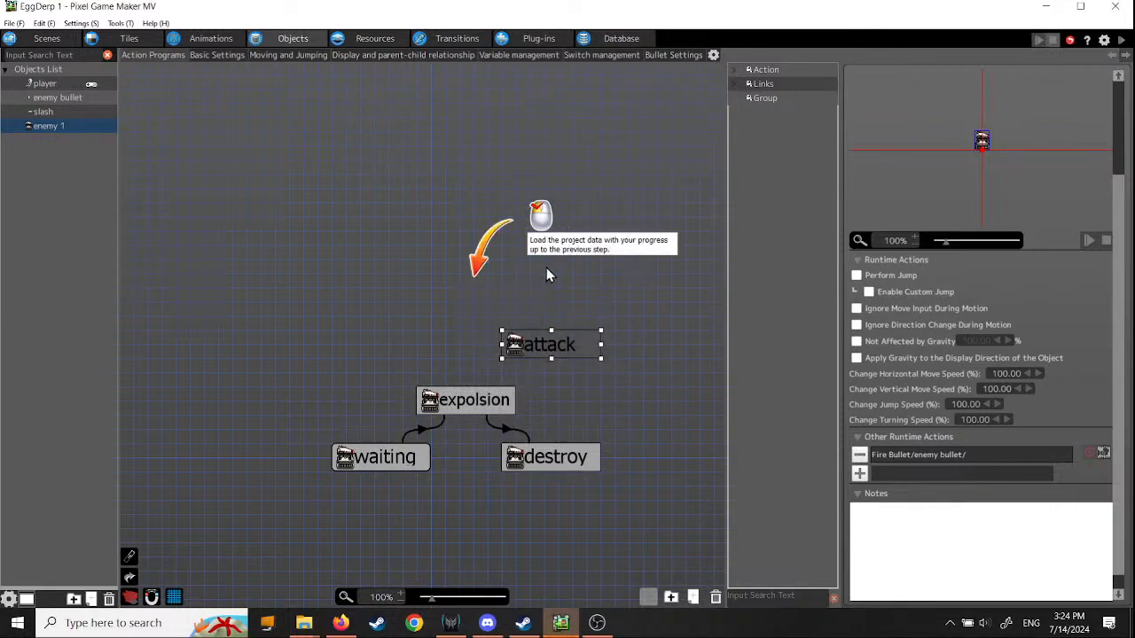
Step: Open Game.pgmproject from the EggDerp 1 project folder and advance the tutorial past the project preparation message
click(14, 23)
click(27, 52)
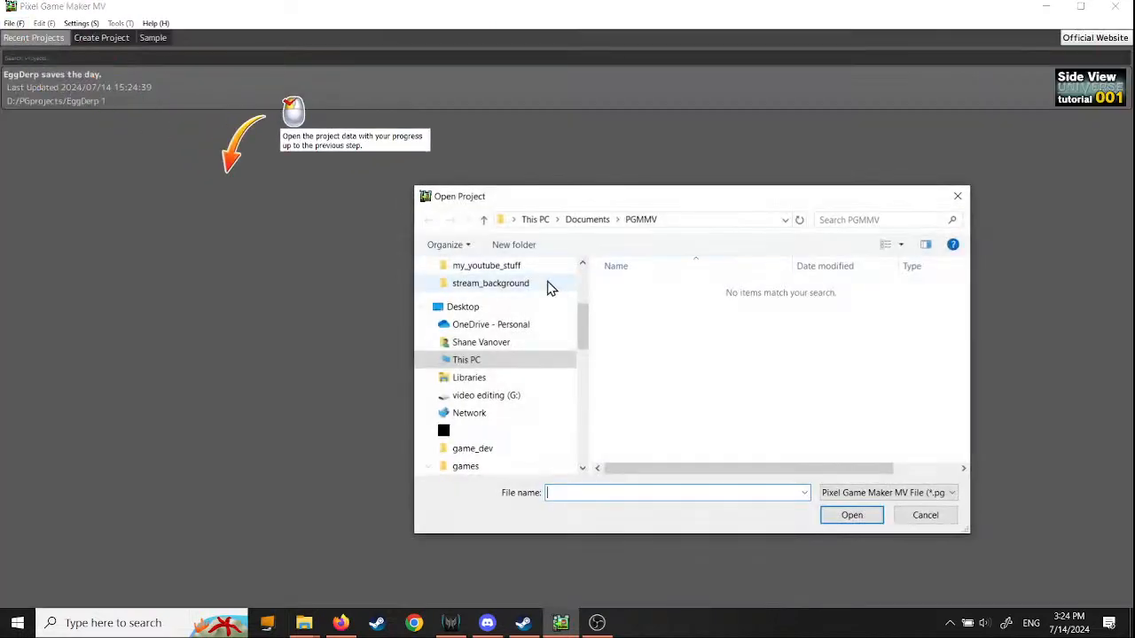
scroll(587, 328, up, 1)
scroll(515, 384, up, 2)
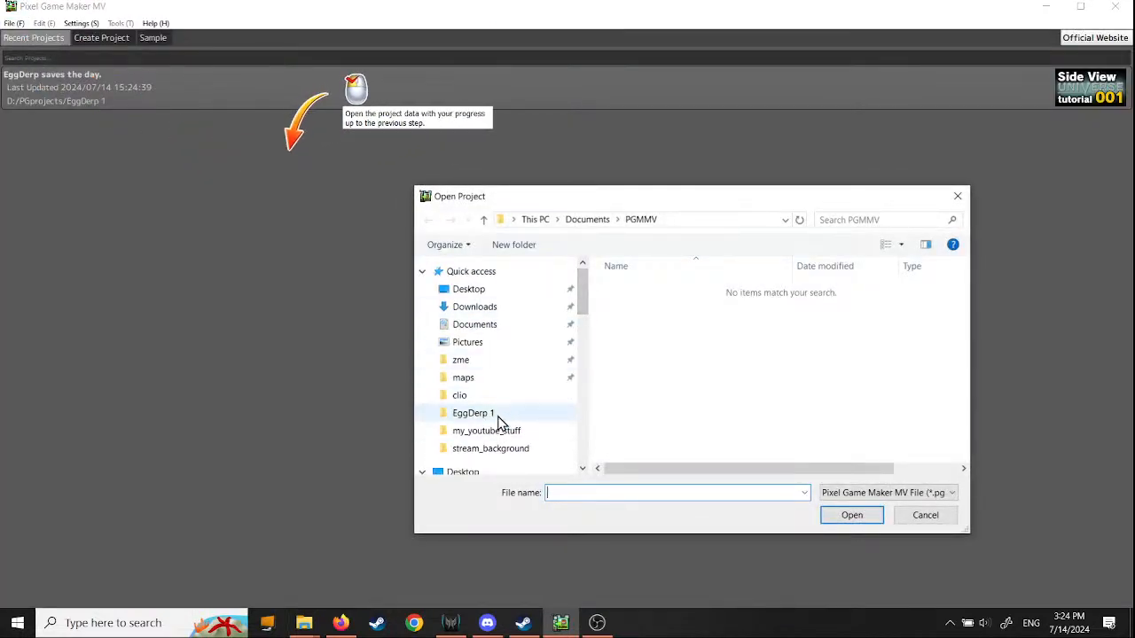
click(496, 413)
drag(965, 332, 951, 435)
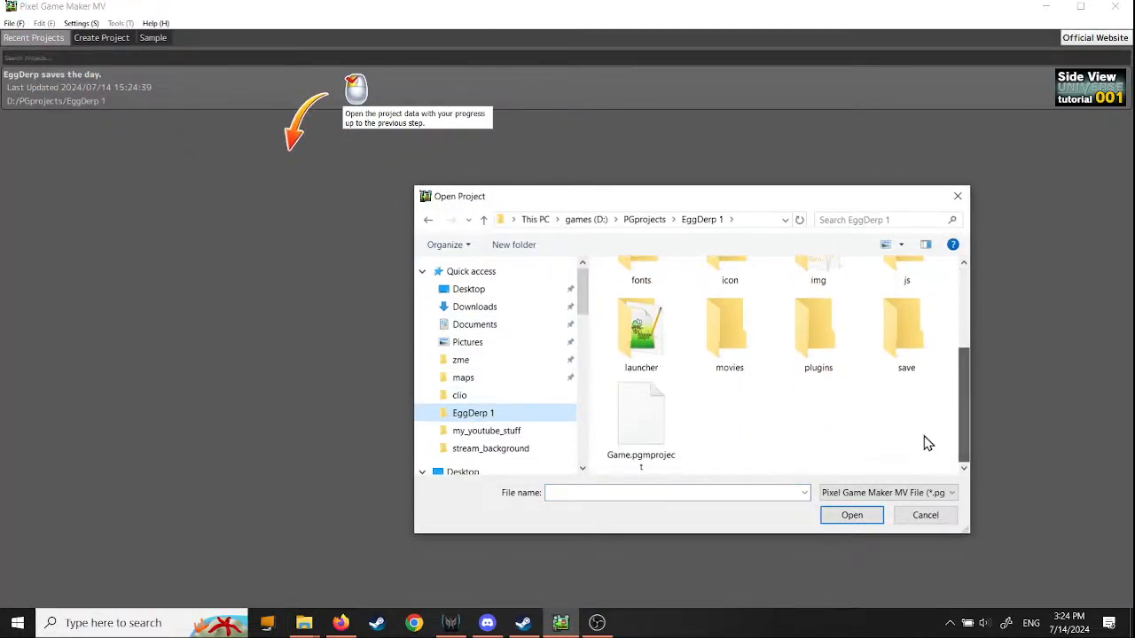
click(643, 426)
click(852, 515)
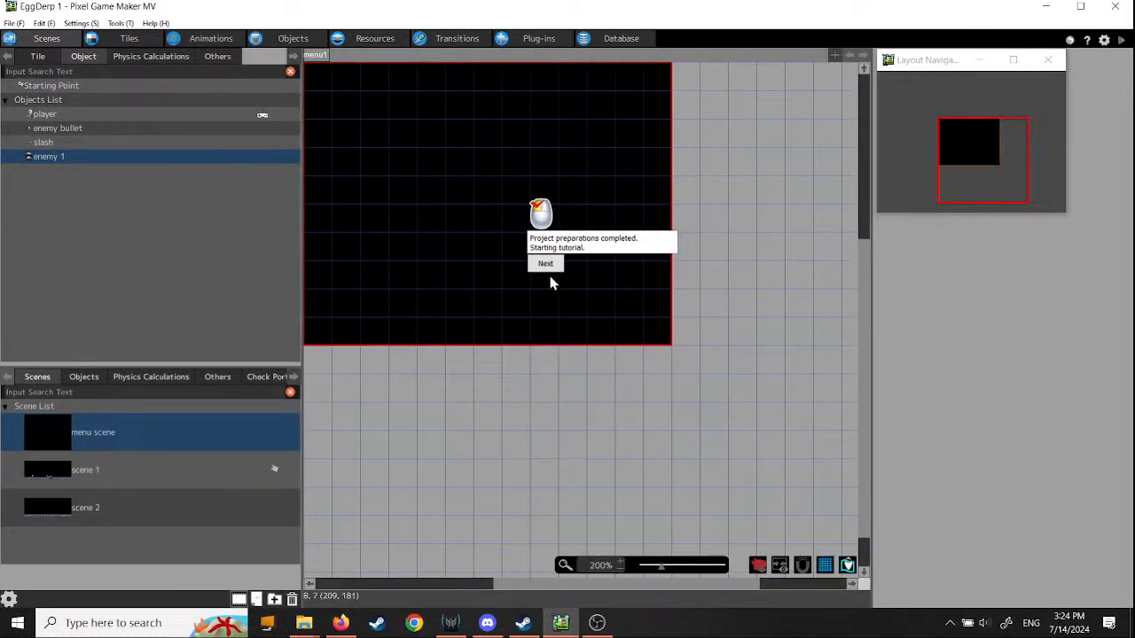
click(546, 265)
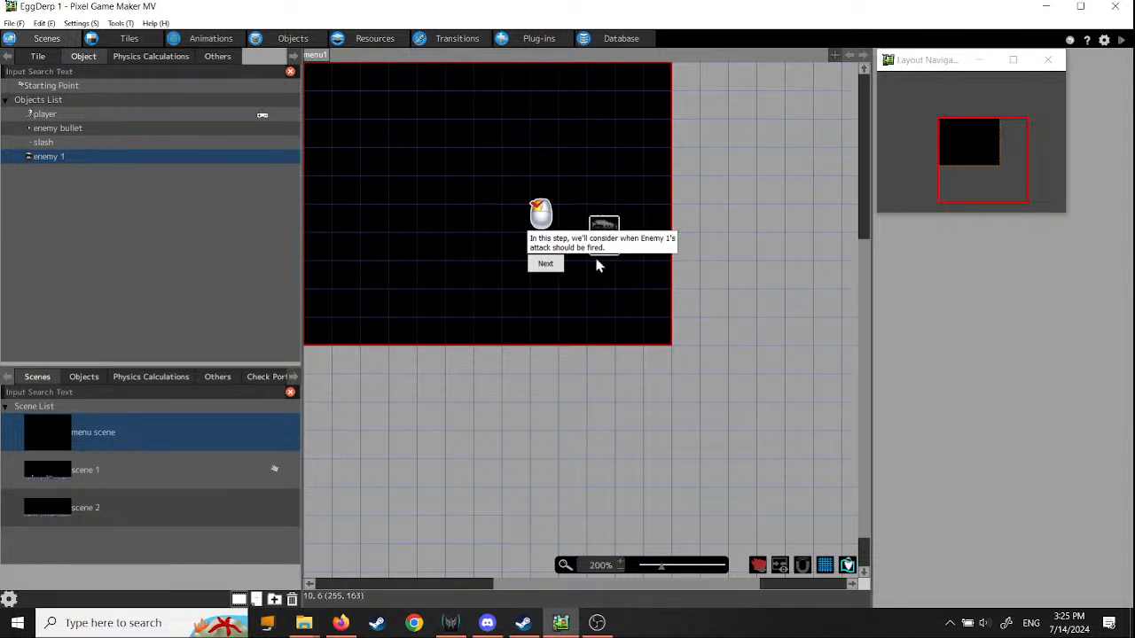
Step: Advance past the tutorial's notes on enemy 1's attack timing and show enemy 1's action program
click(545, 263)
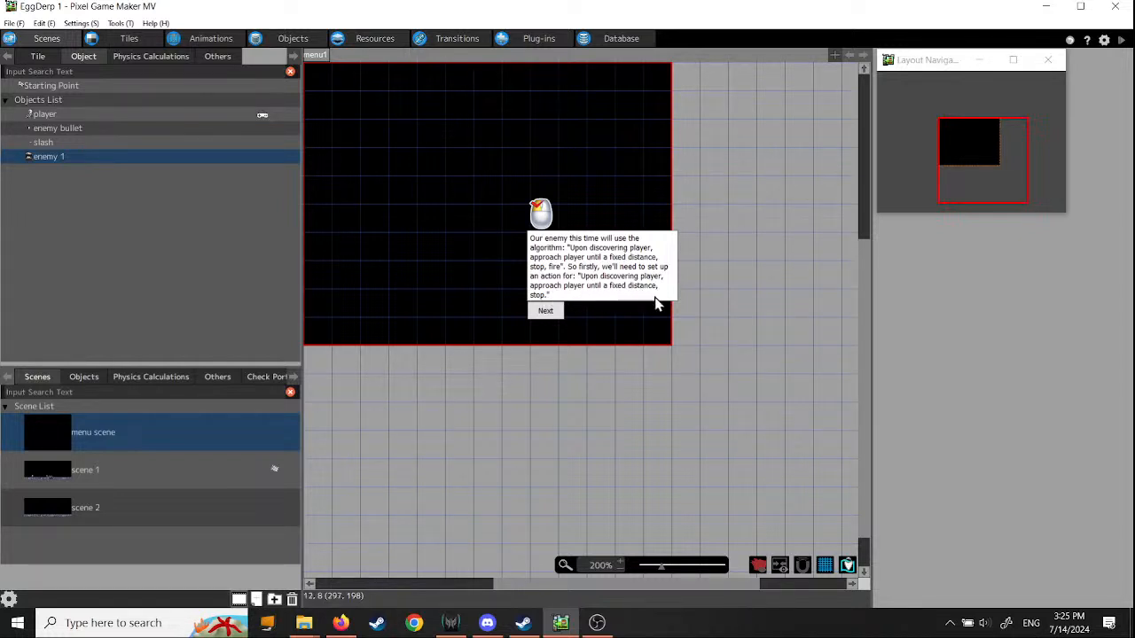
click(543, 310)
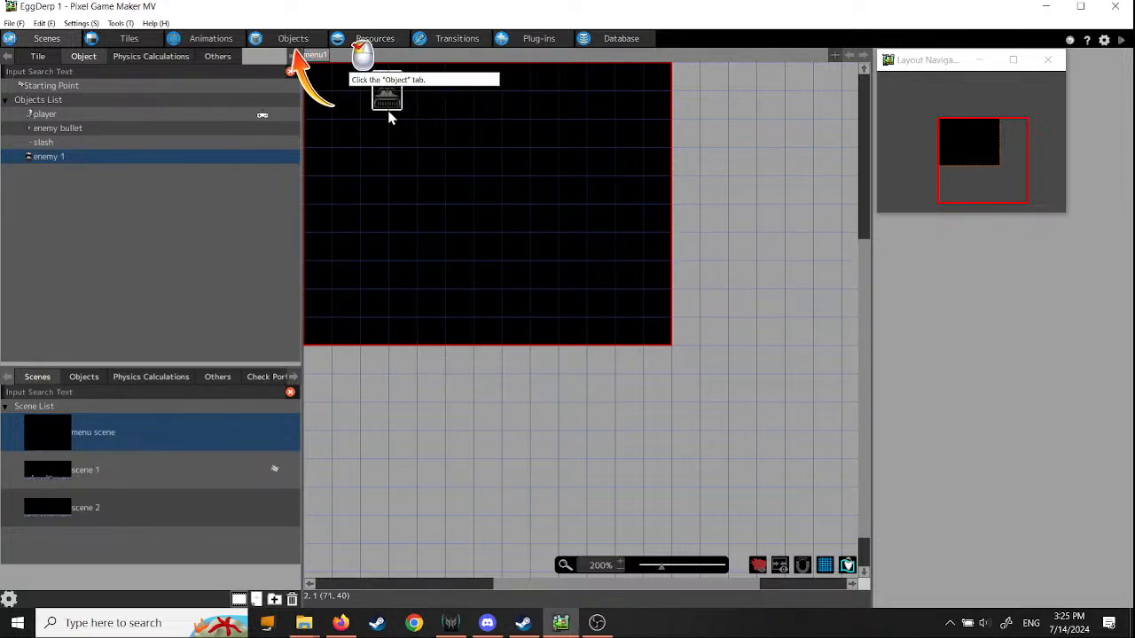
click(288, 39)
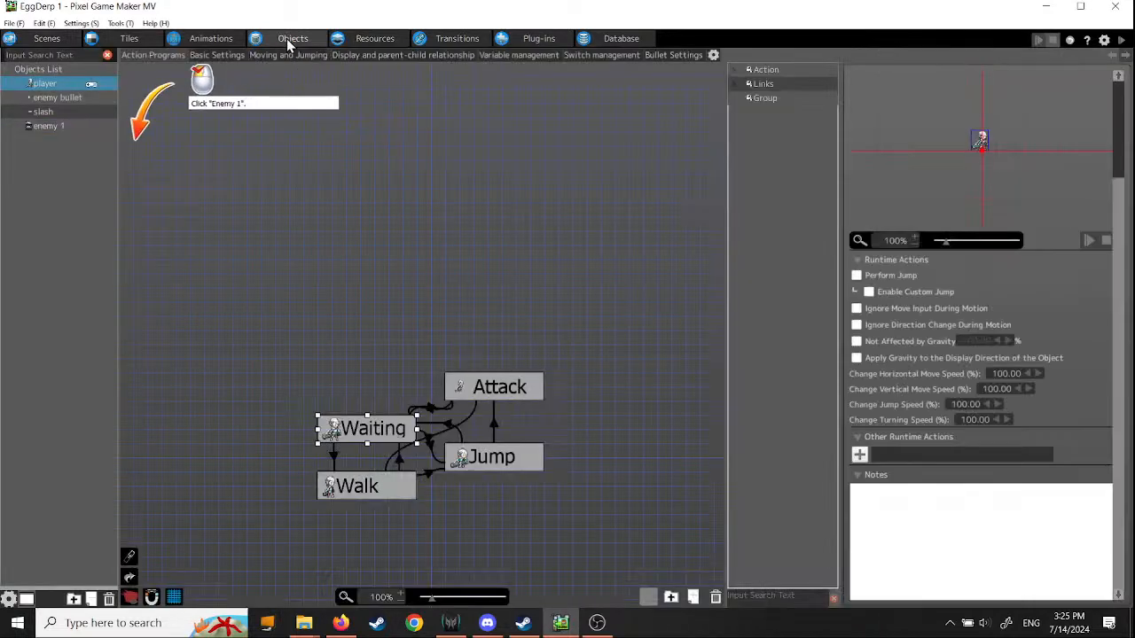
click(49, 128)
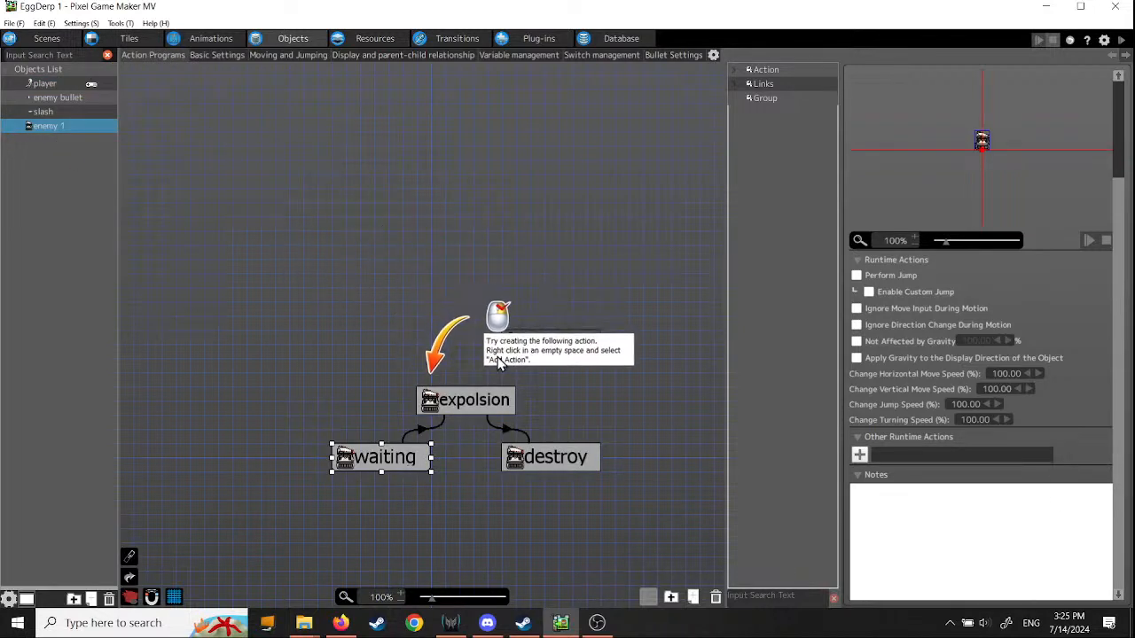
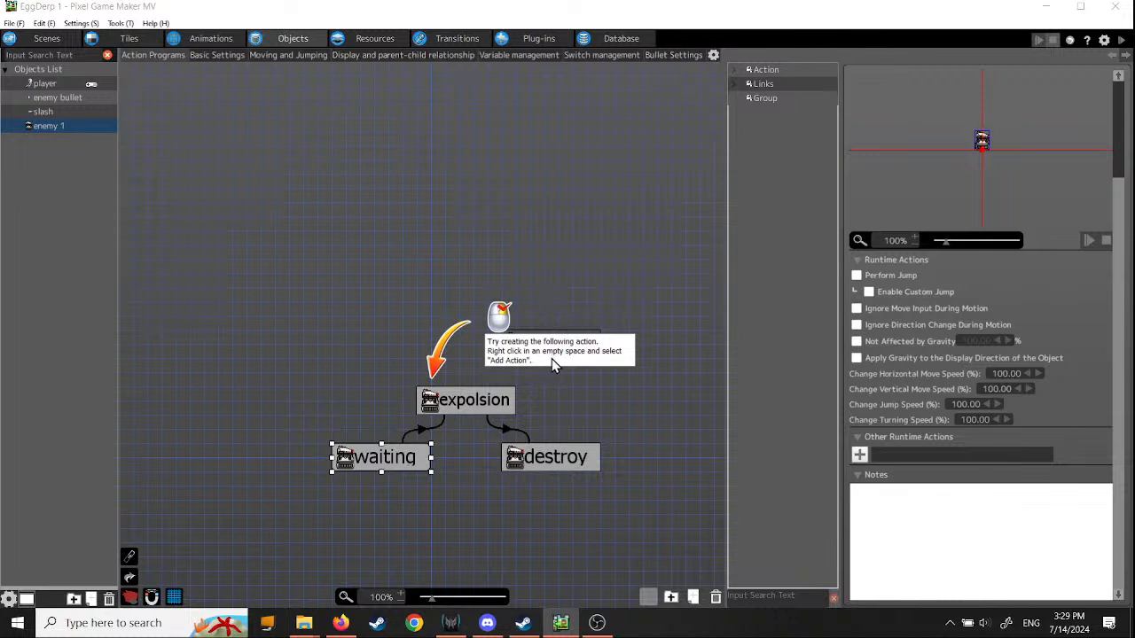
Step: Add a new action in an empty area of enemy 1's action program and name it "search"
click(390, 343)
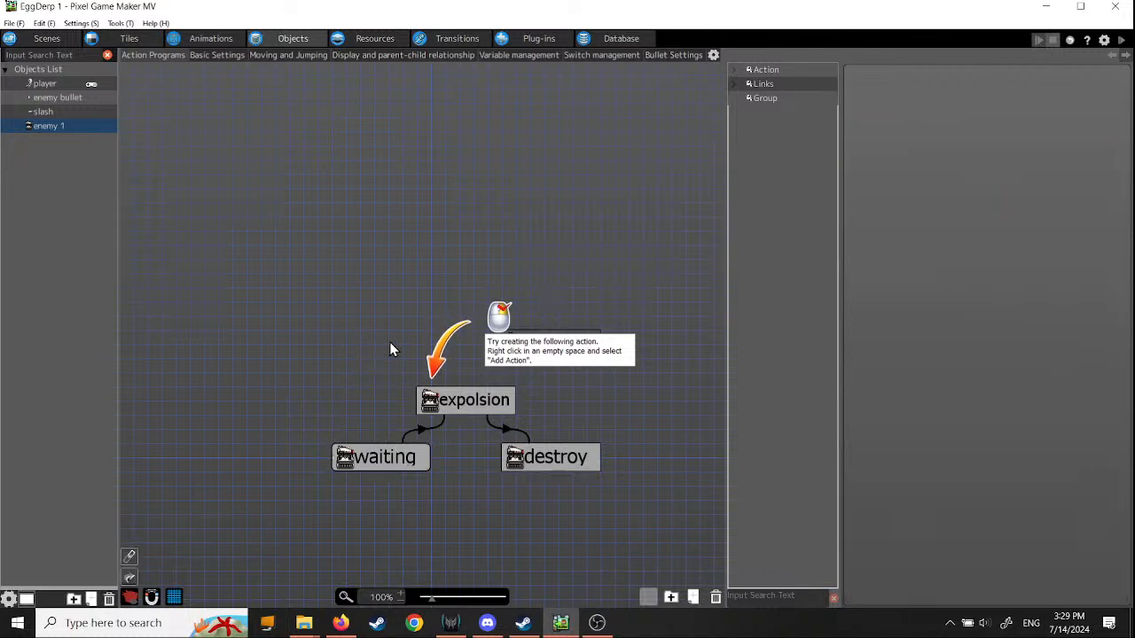
right_click(390, 348)
click(410, 350)
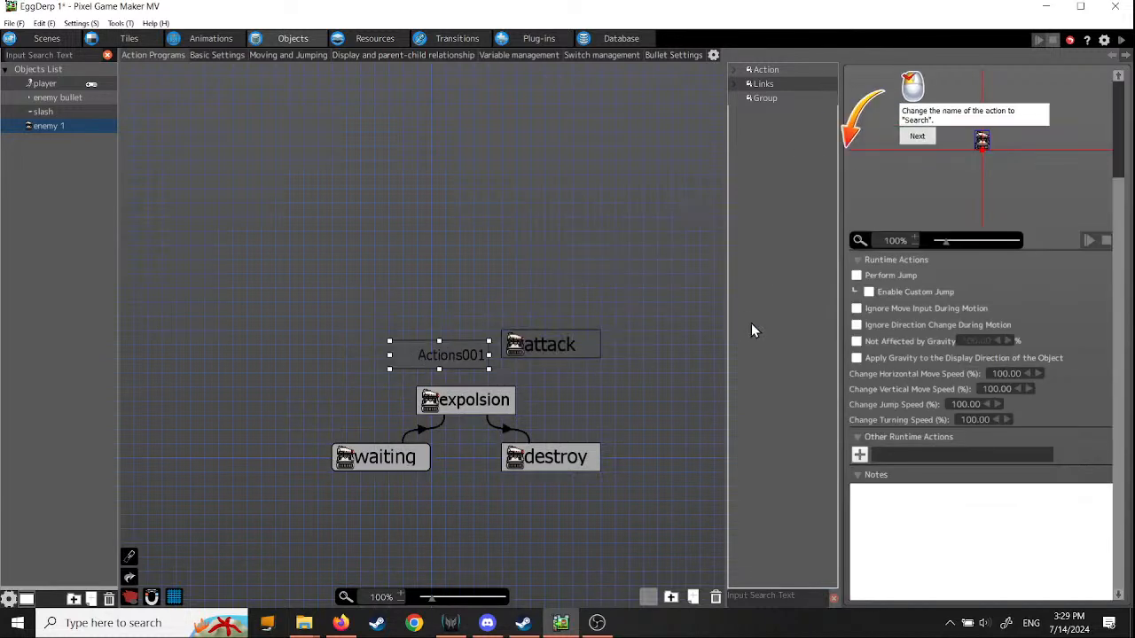
scroll(1120, 123, up, 3)
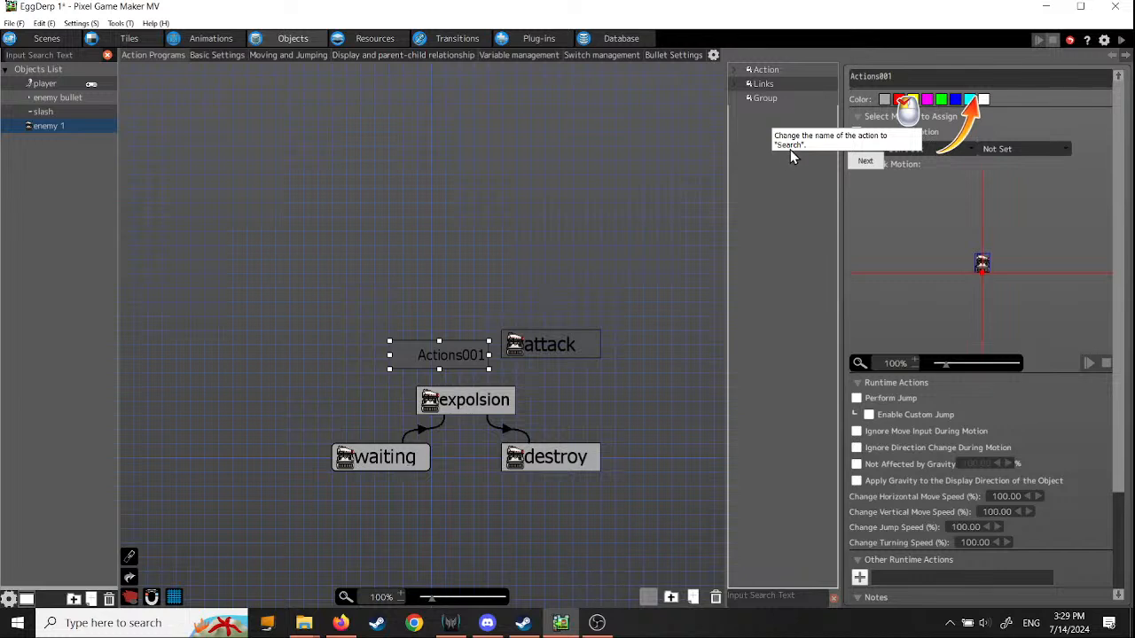
click(870, 78)
text(search)
click(871, 166)
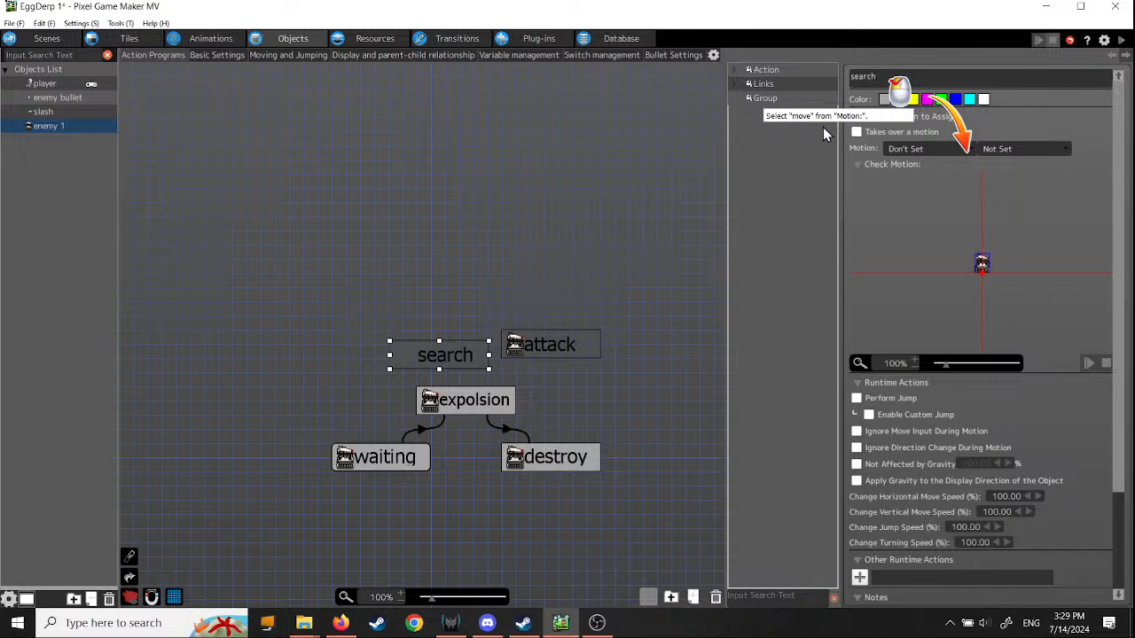
Step: Assign the move motion to the search action and place the action directly above waiting
click(966, 150)
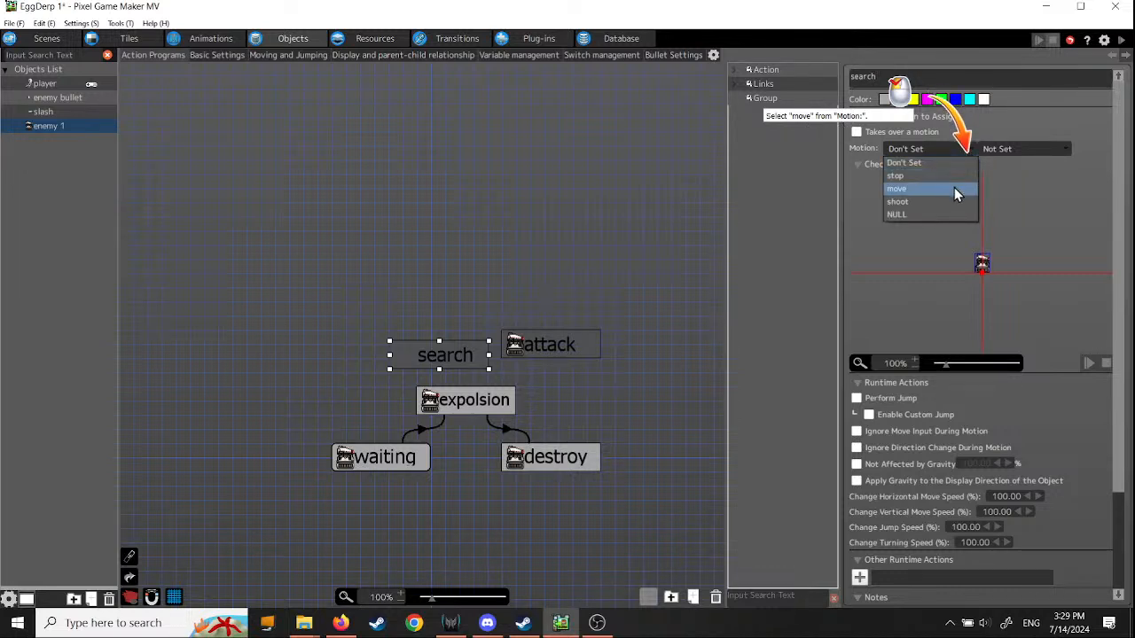
click(954, 188)
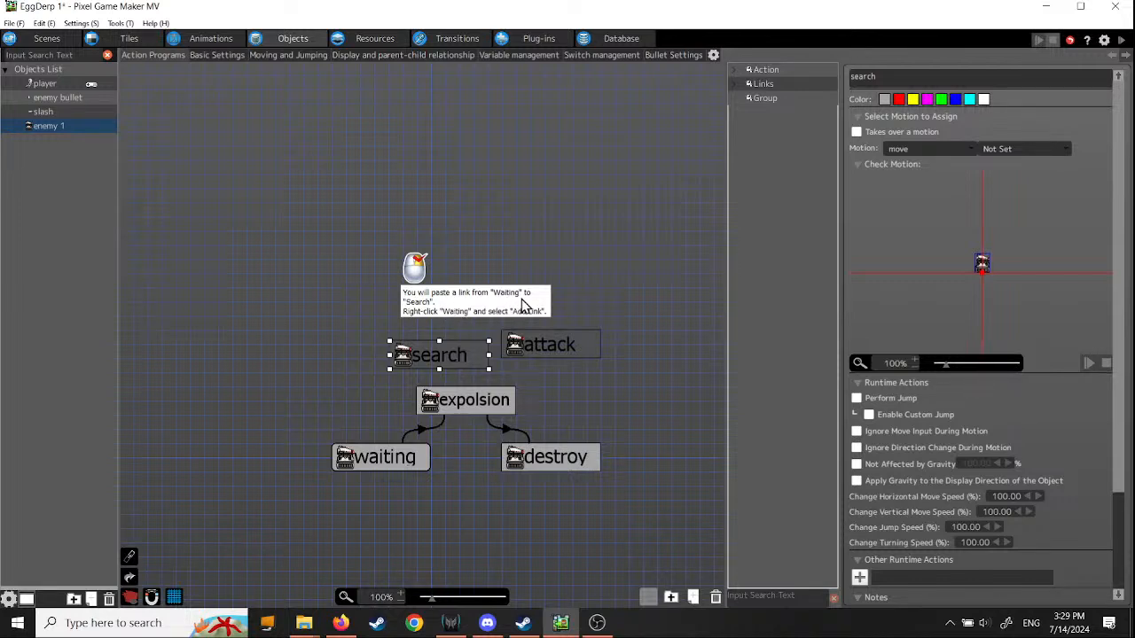
drag(447, 361, 388, 359)
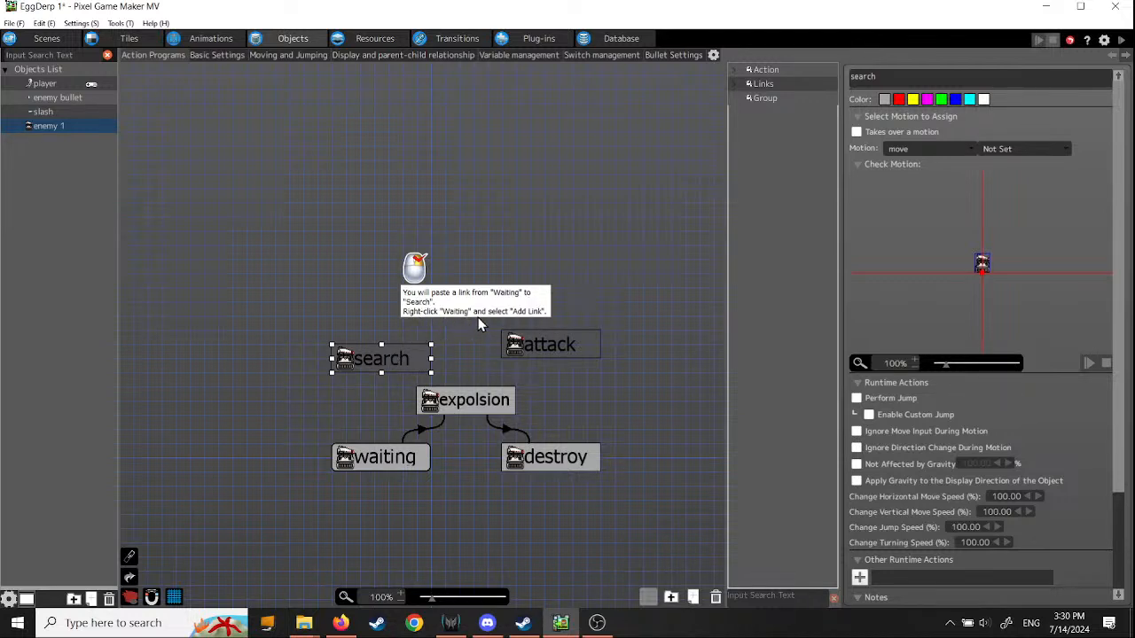
Step: Add a link from the waiting action to the search action and advance the tutorial
right_click(383, 446)
click(402, 465)
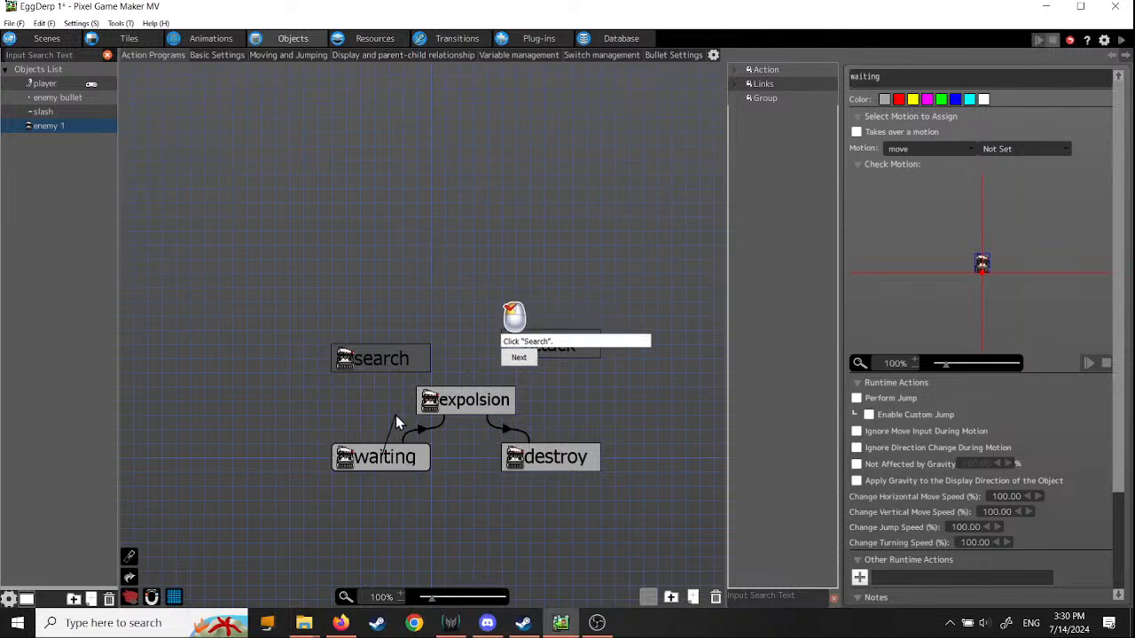
click(380, 357)
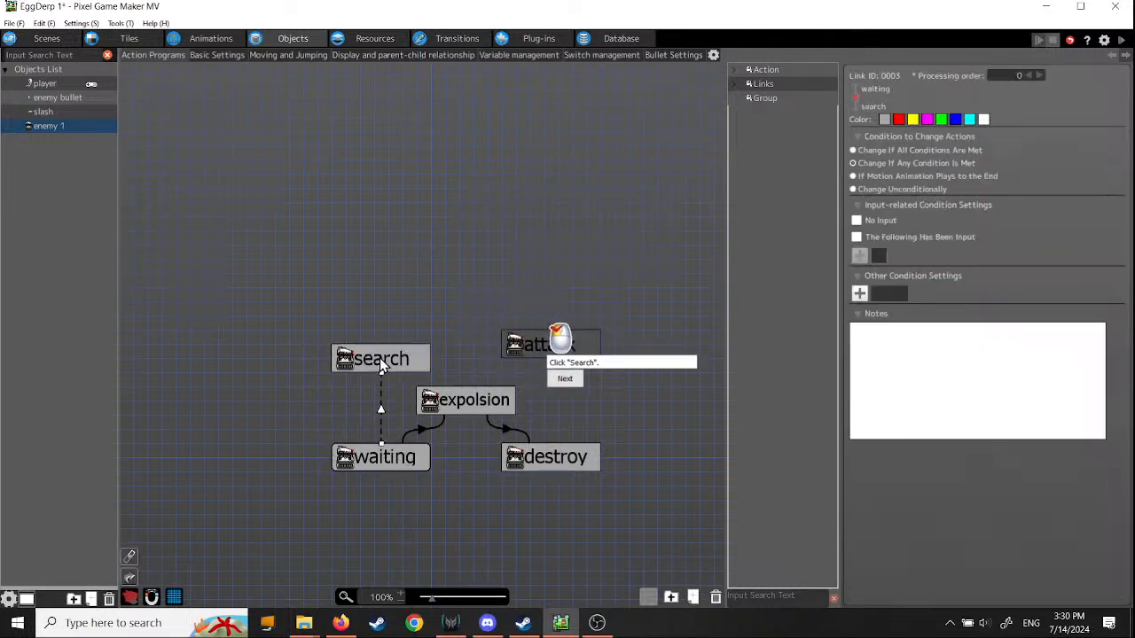
click(570, 381)
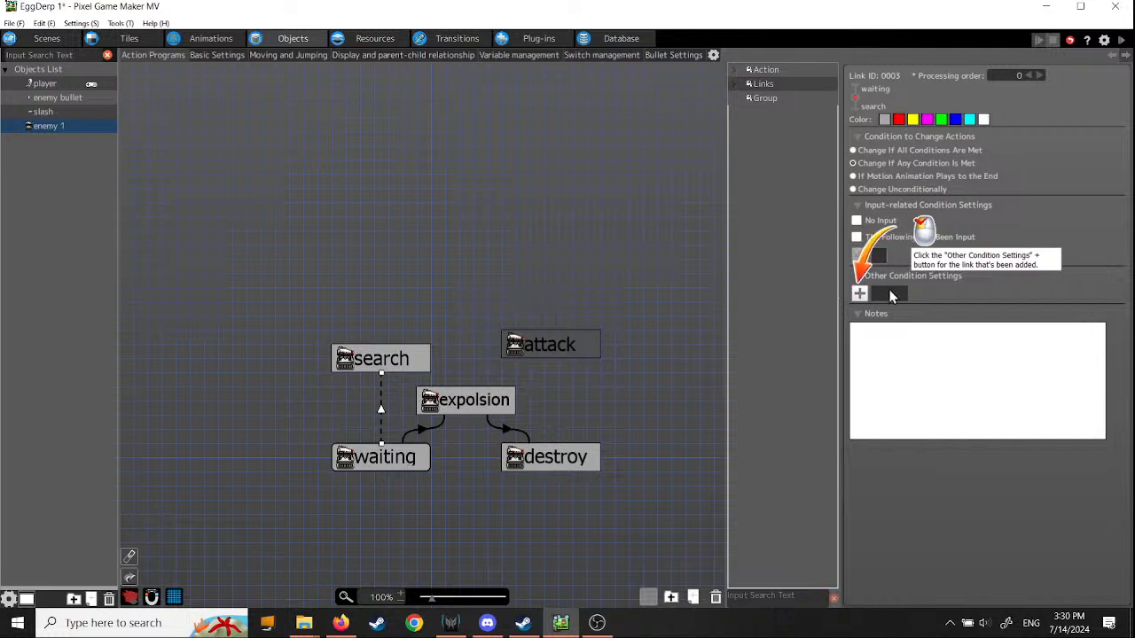
Step: Give the waiting-to-search link the condition After Certain Time Passes with a time of 1.00 second
click(858, 294)
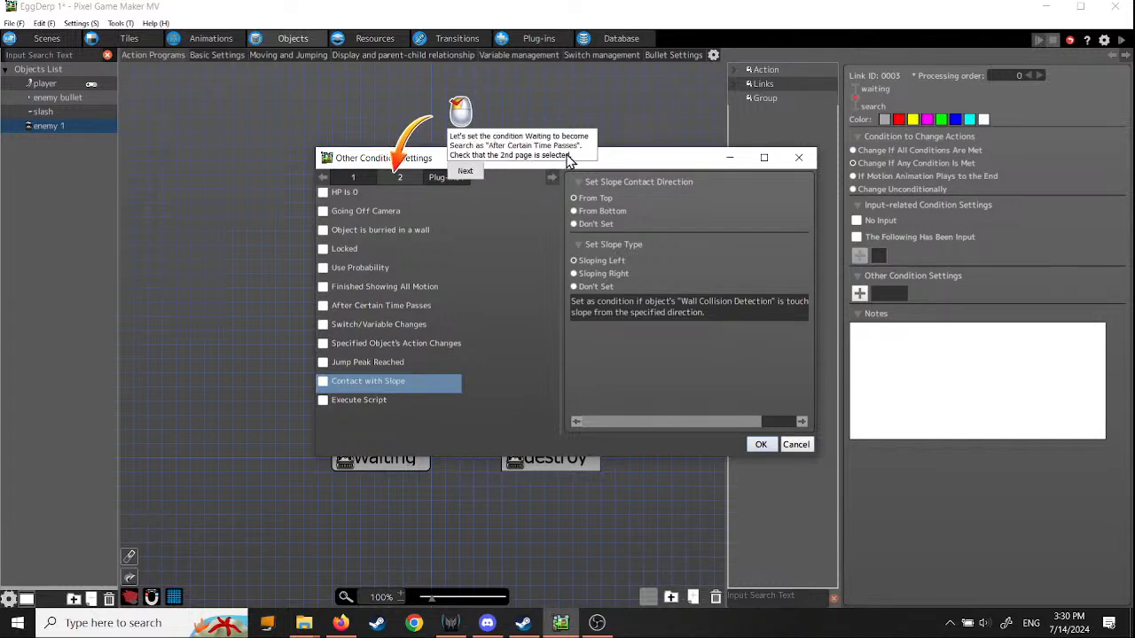
click(470, 170)
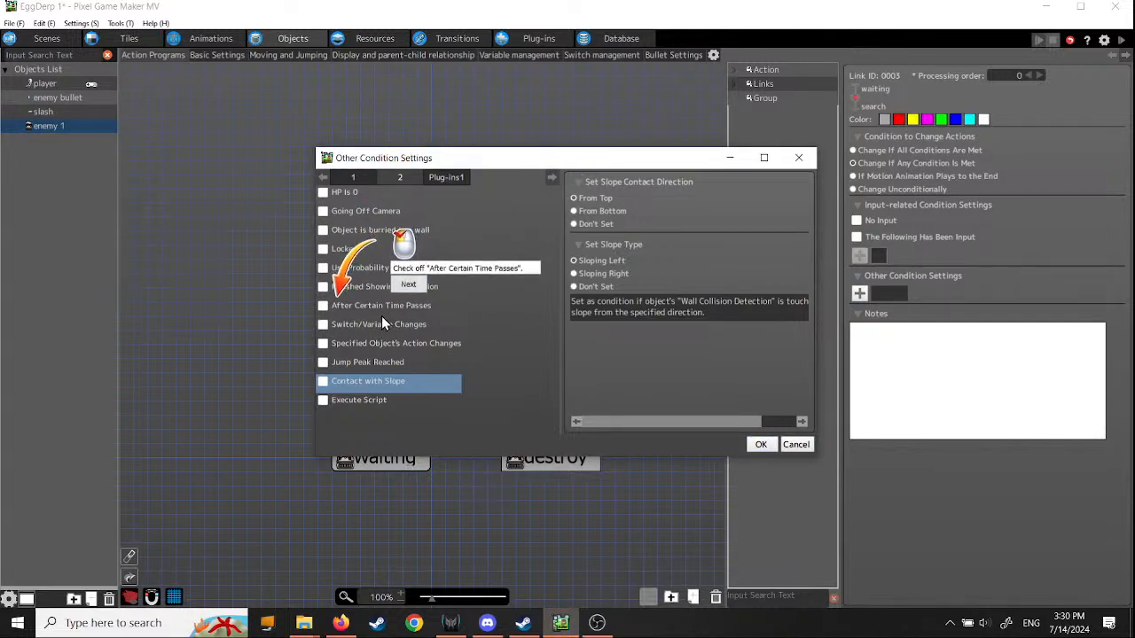
click(324, 306)
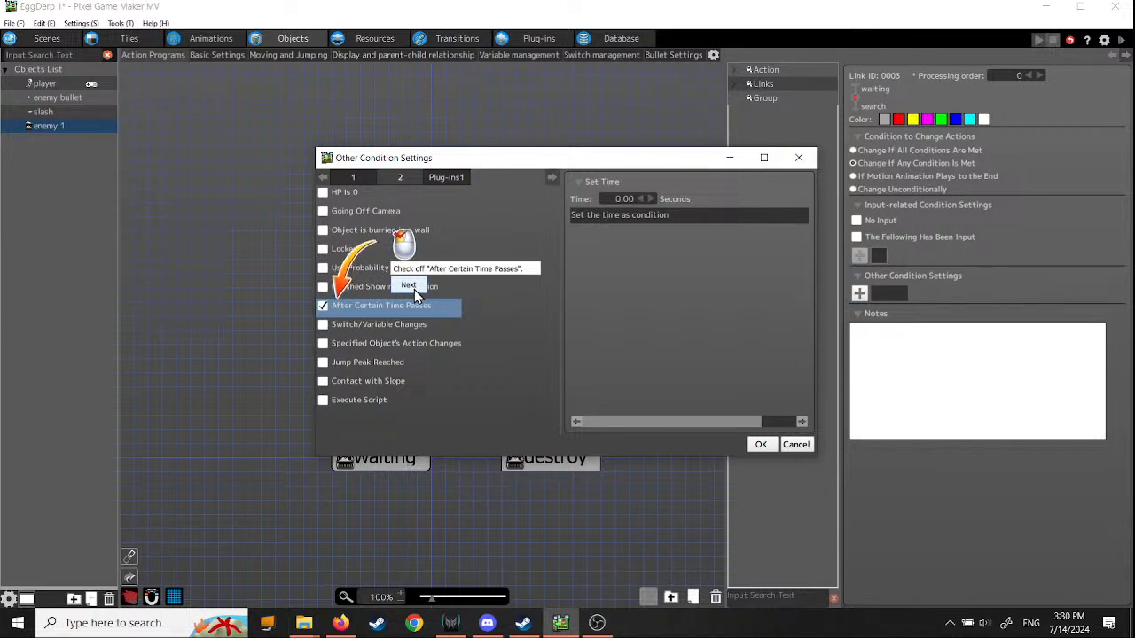
click(407, 285)
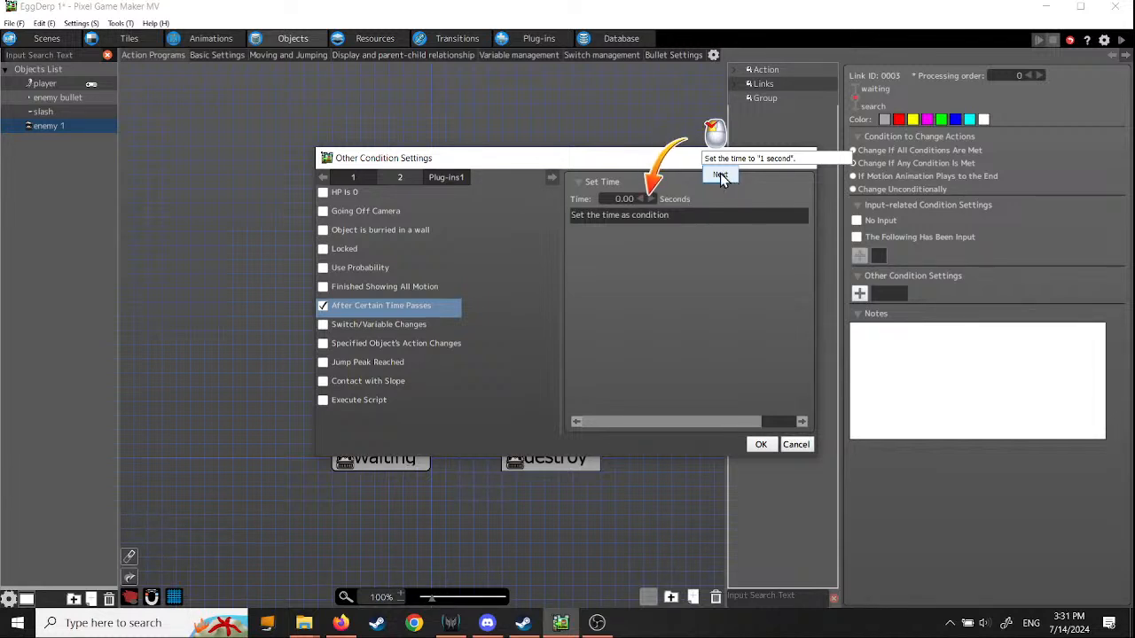
click(650, 200)
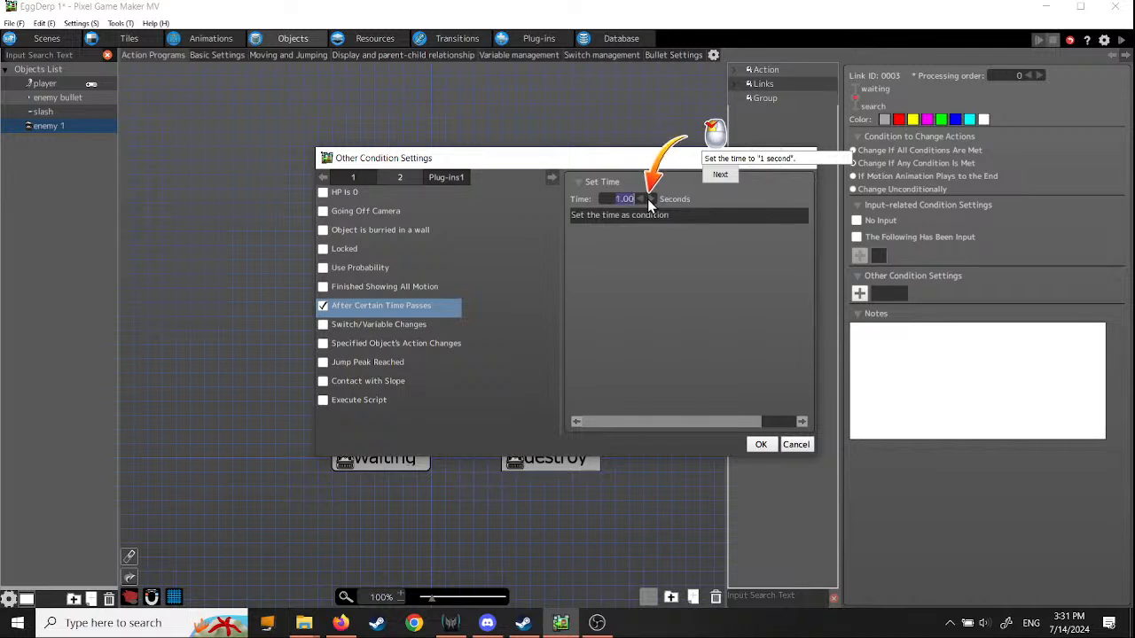
click(726, 178)
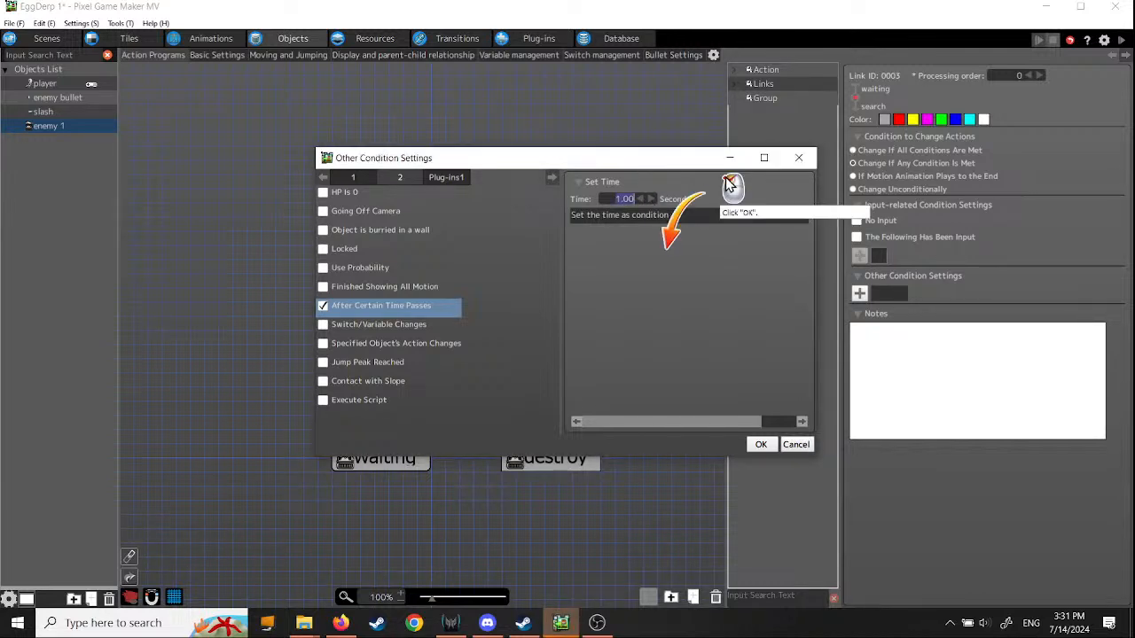
click(762, 445)
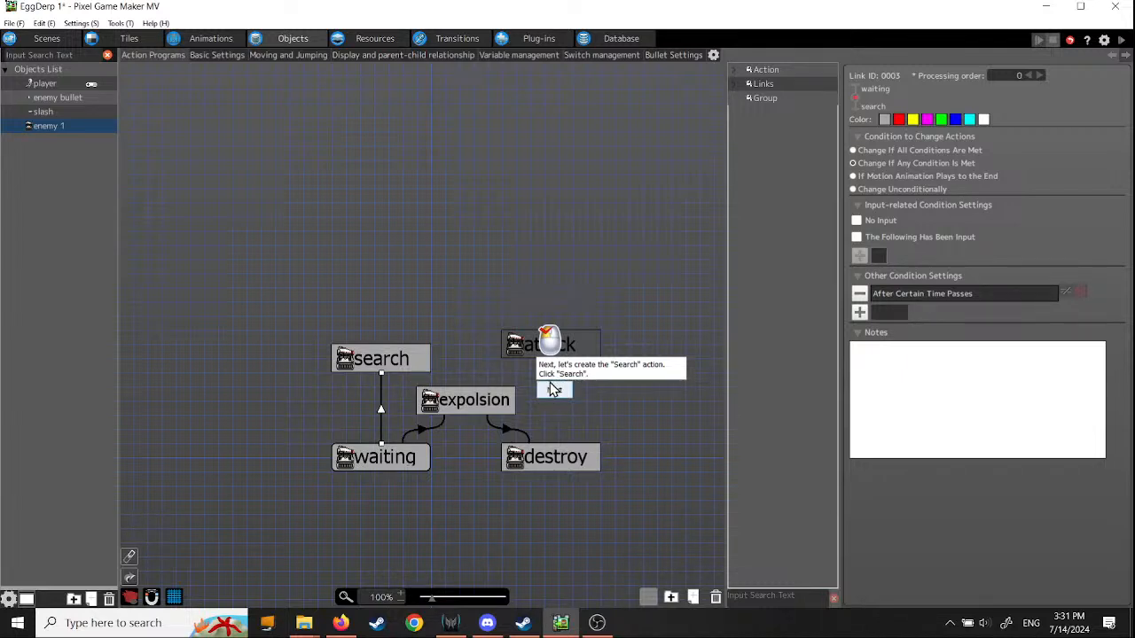
Step: Enable Template Move Settings as a runtime action of the search action, following the tutorial prompts
click(395, 361)
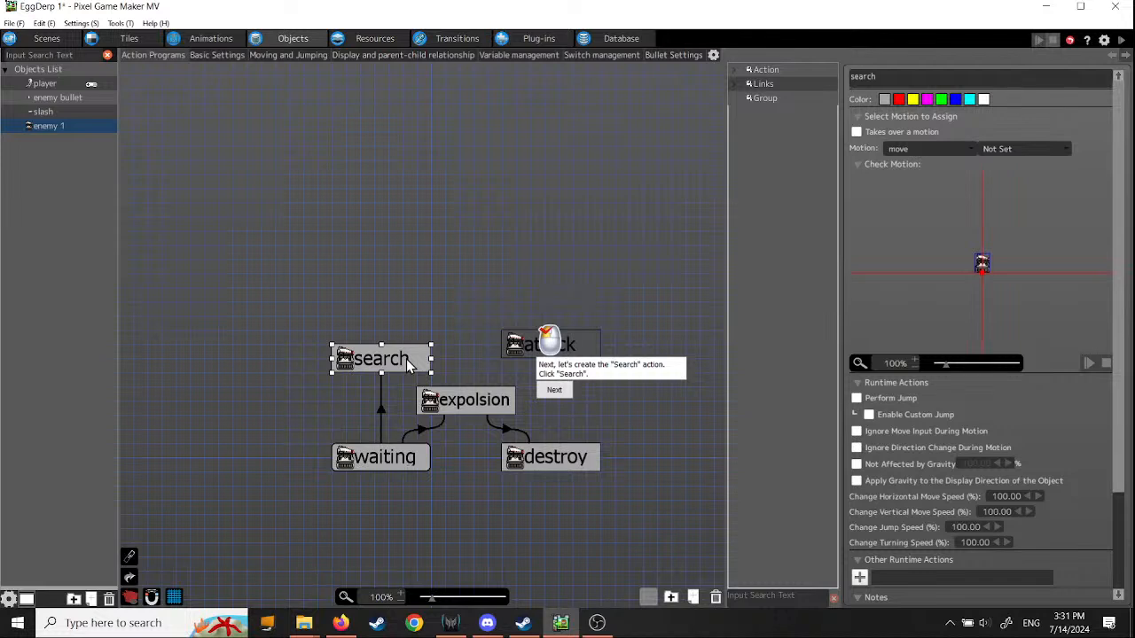
click(554, 391)
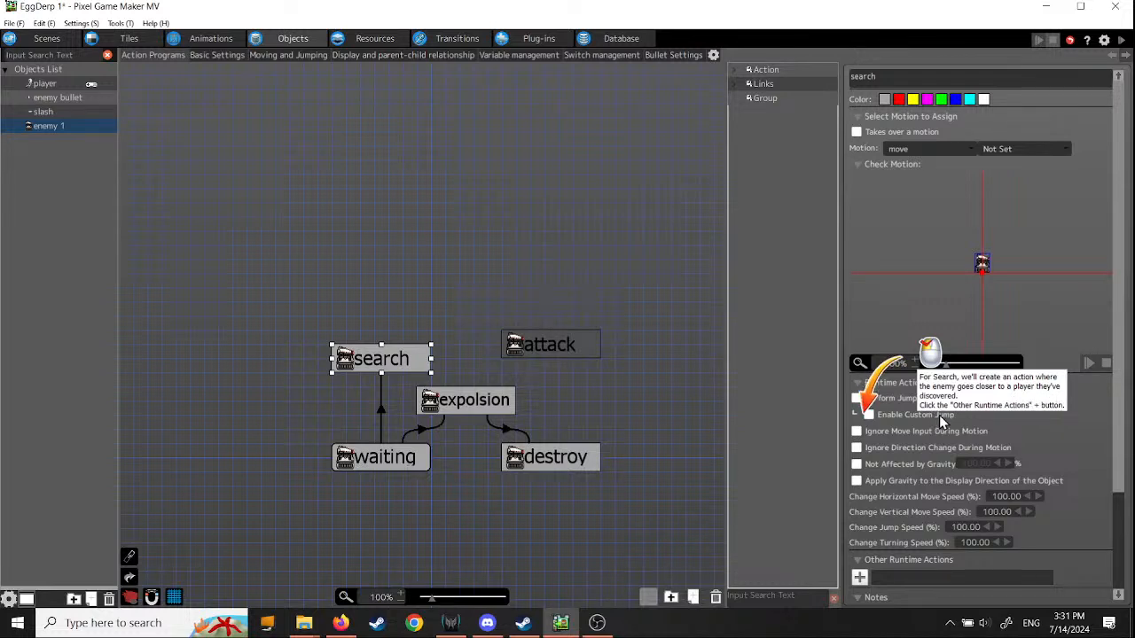
scroll(1113, 444, down, 3)
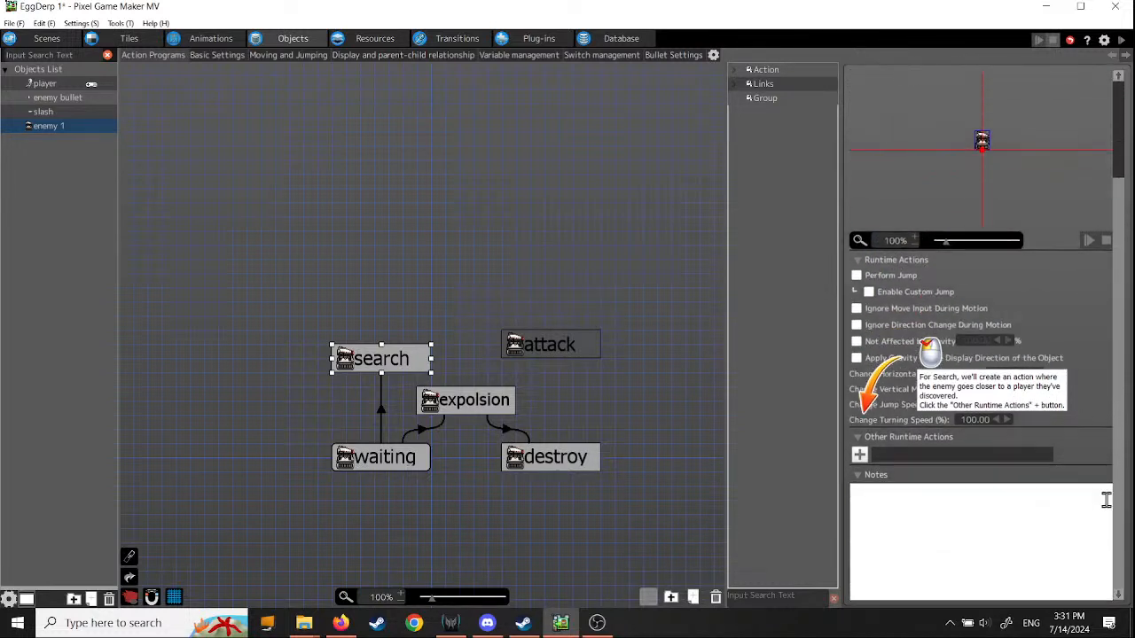
click(859, 454)
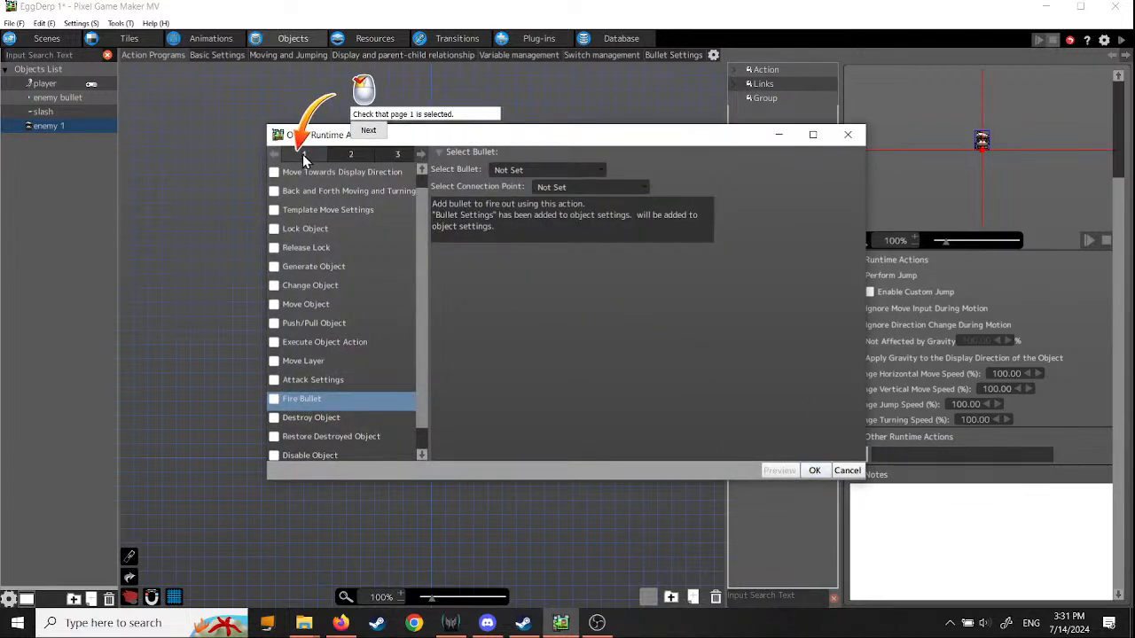
click(368, 130)
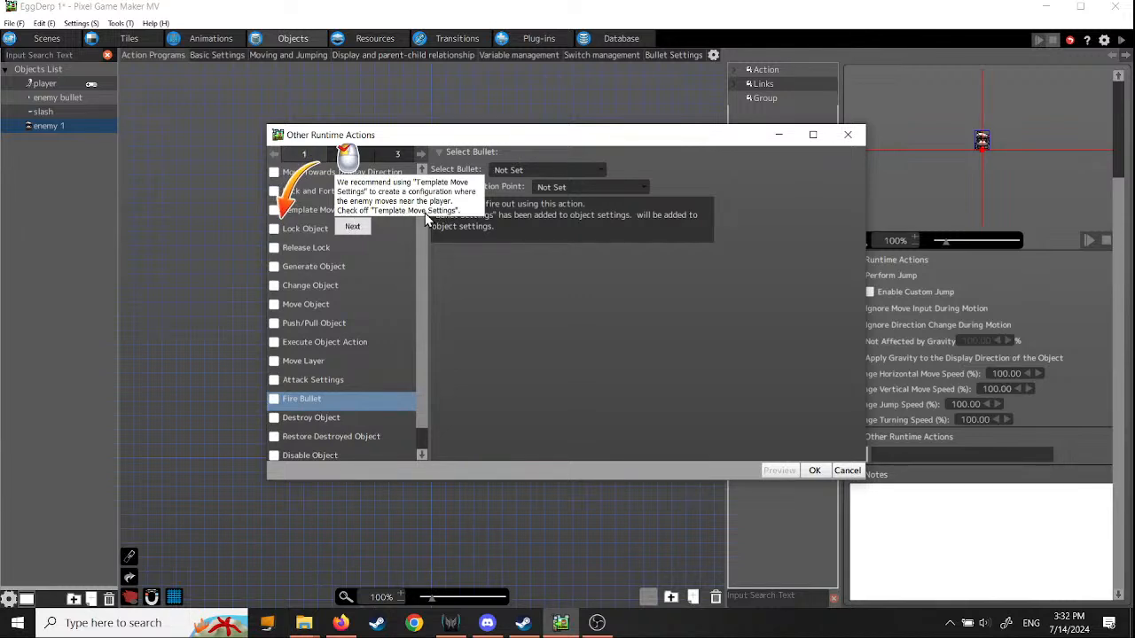
click(275, 211)
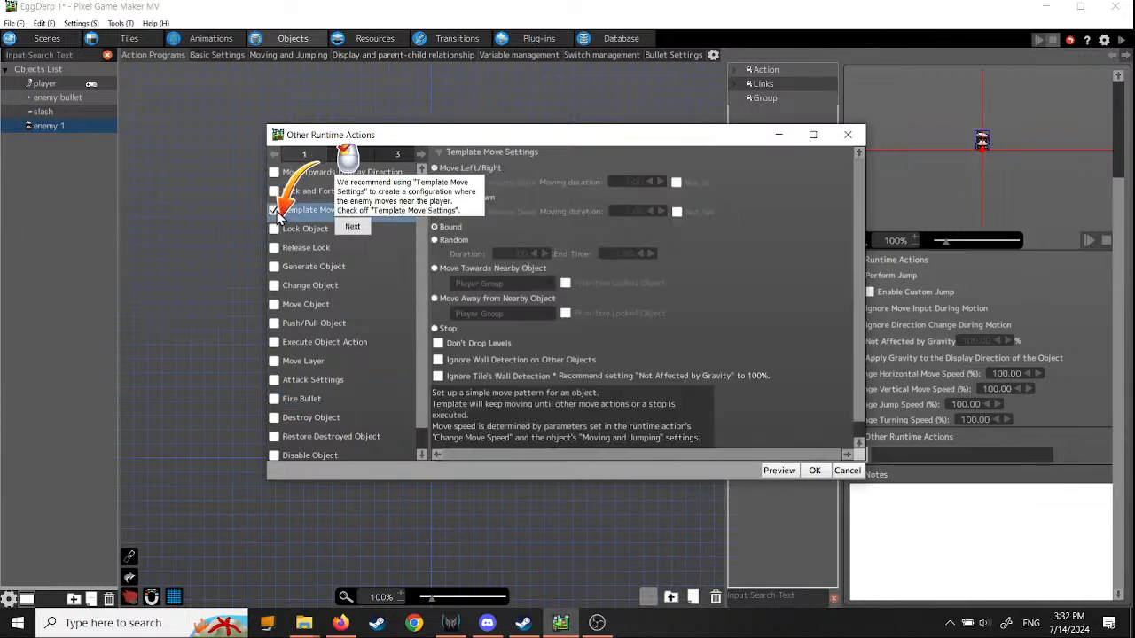
click(354, 226)
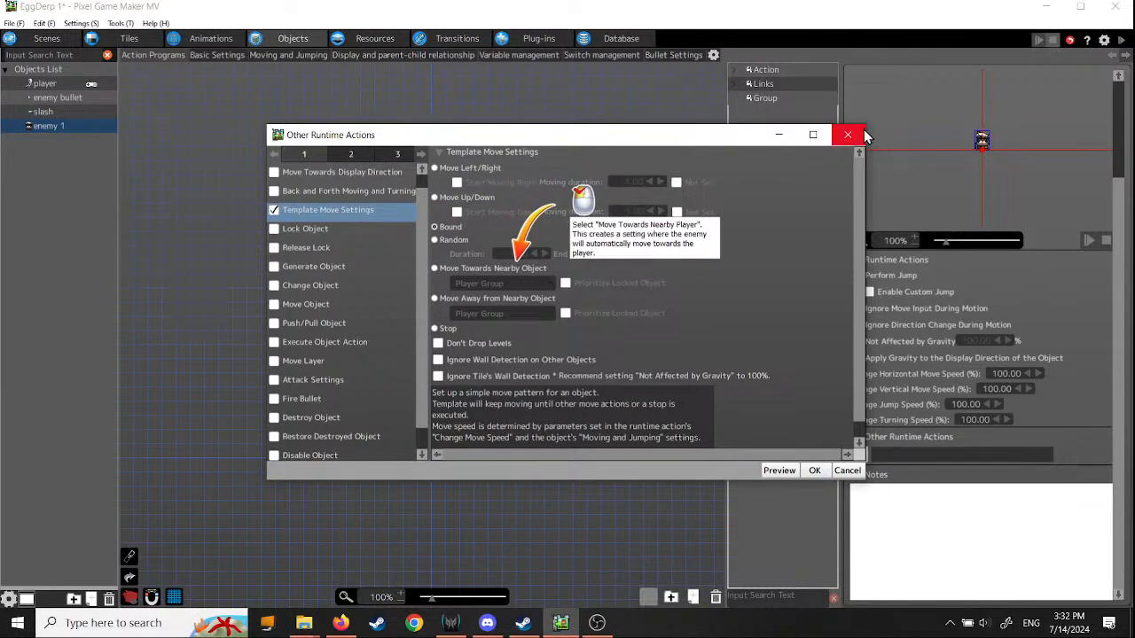
Step: Set the search action's template movement to Move Towards Nearby Object with Player Group as the target
drag(865, 125, 915, 66)
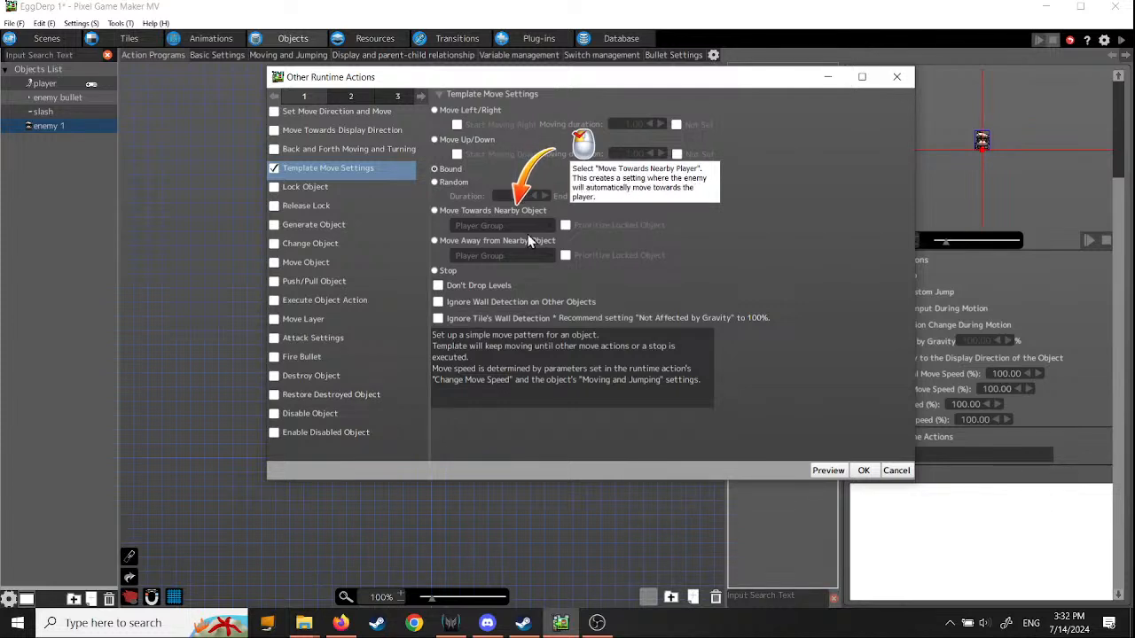
click(434, 211)
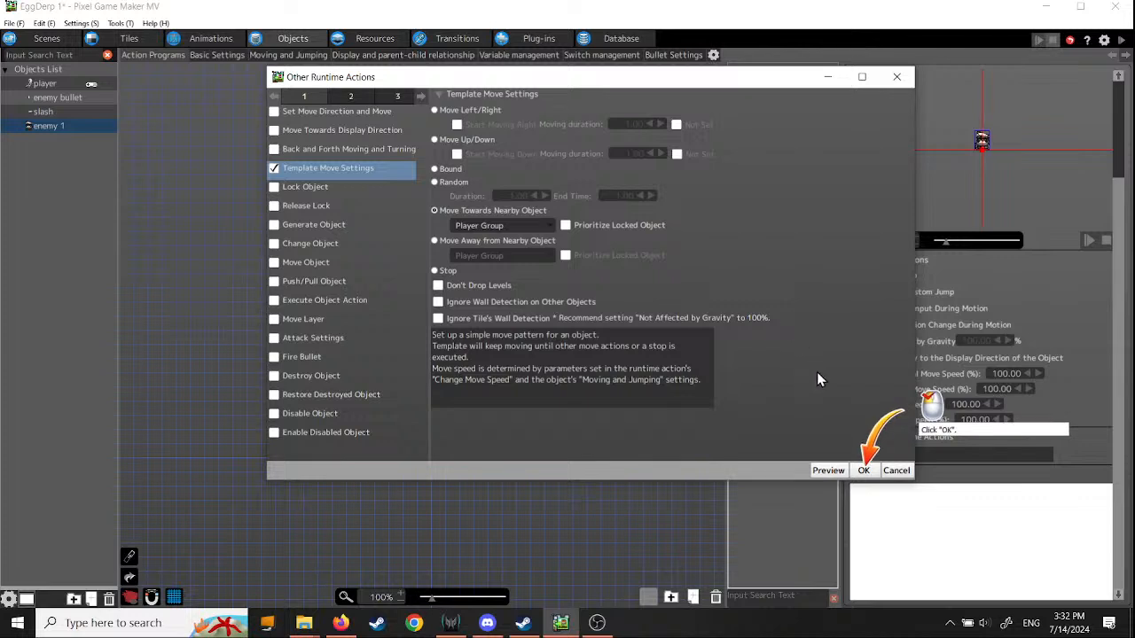
click(549, 229)
click(548, 229)
click(864, 471)
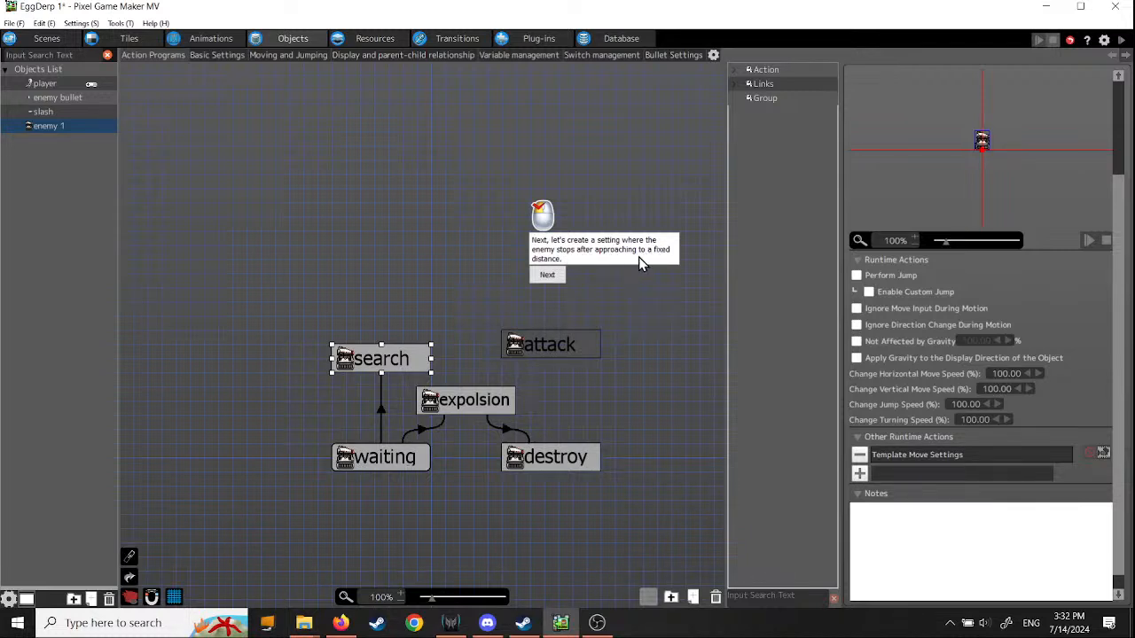
Step: Advance the tutorial past its notes on stopping the enemy at a fixed distance from the player
click(547, 277)
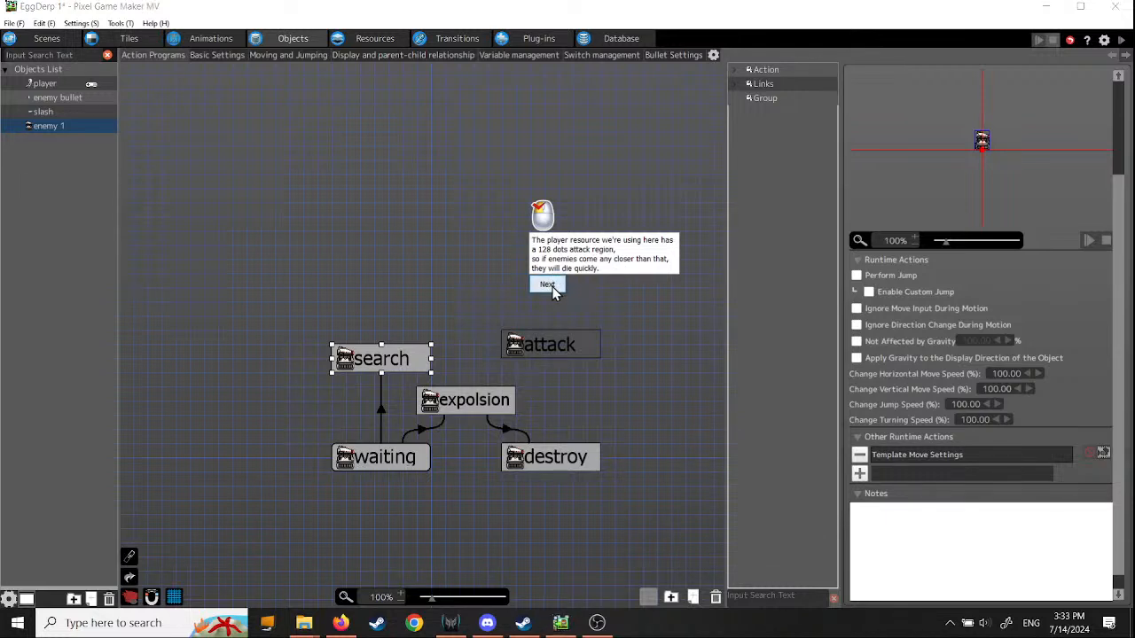
click(547, 285)
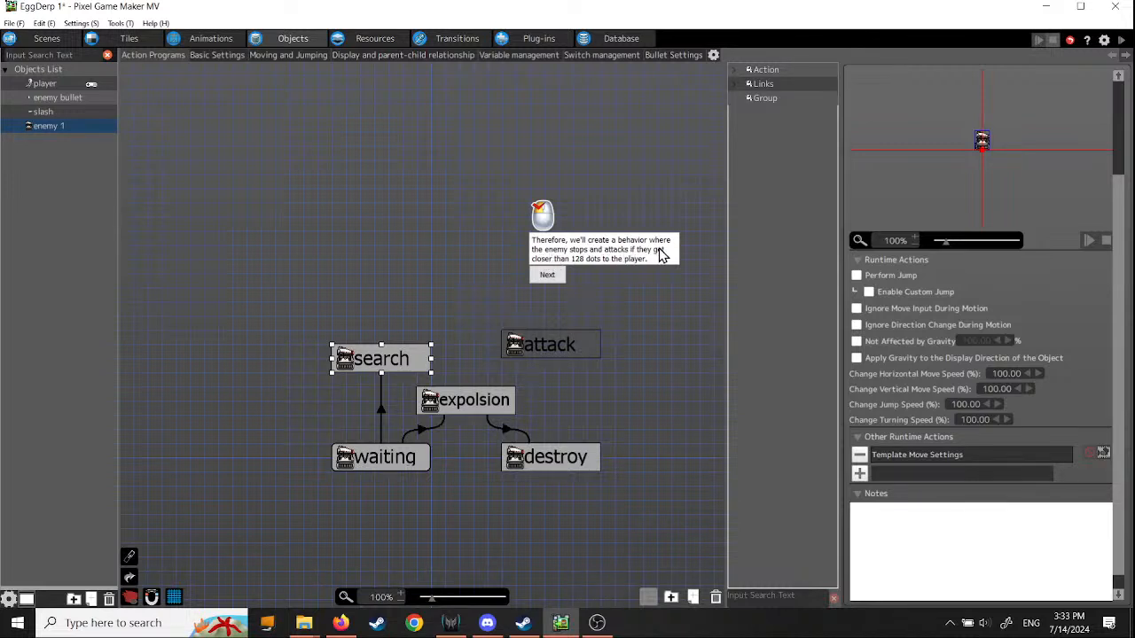
click(547, 275)
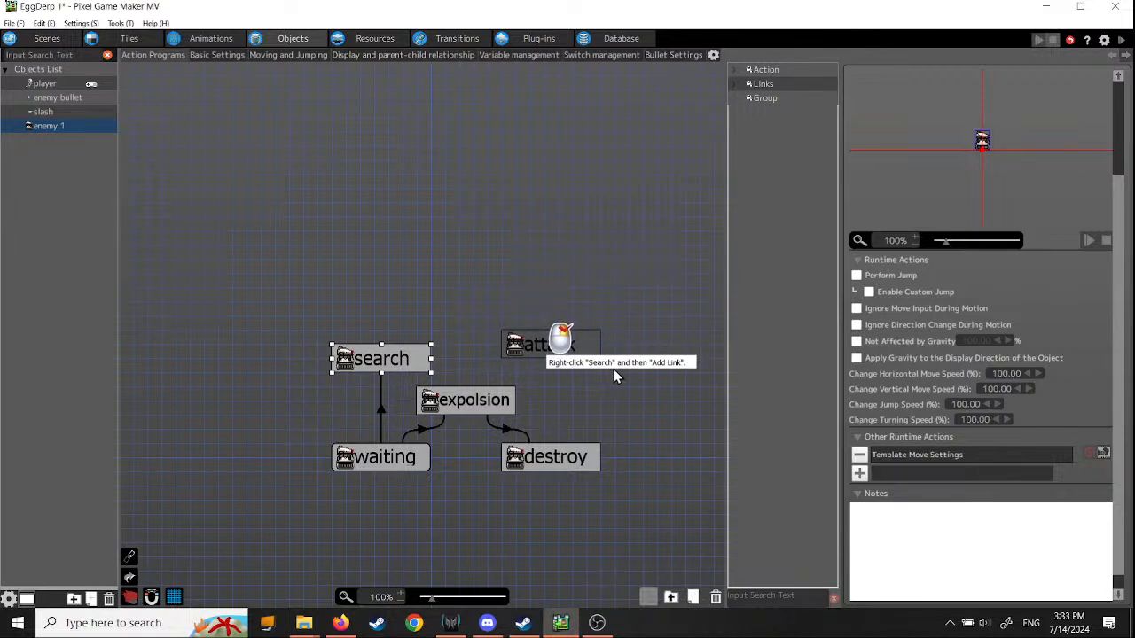
Step: Add a link from the search action to the attack action and advance the tutorial prompt
right_click(406, 357)
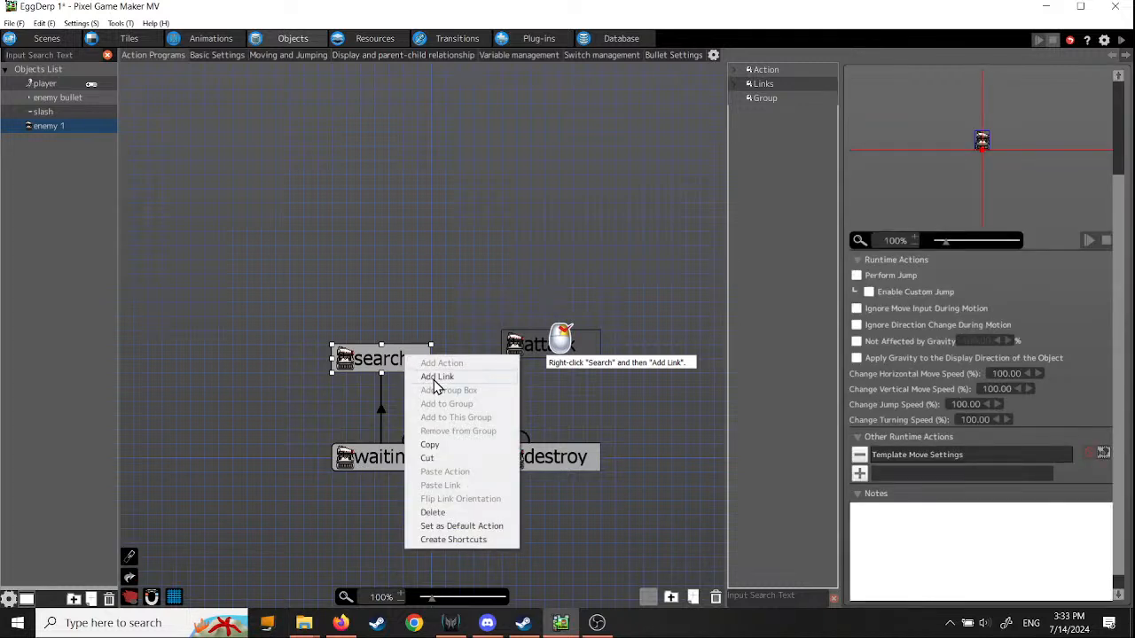
click(436, 380)
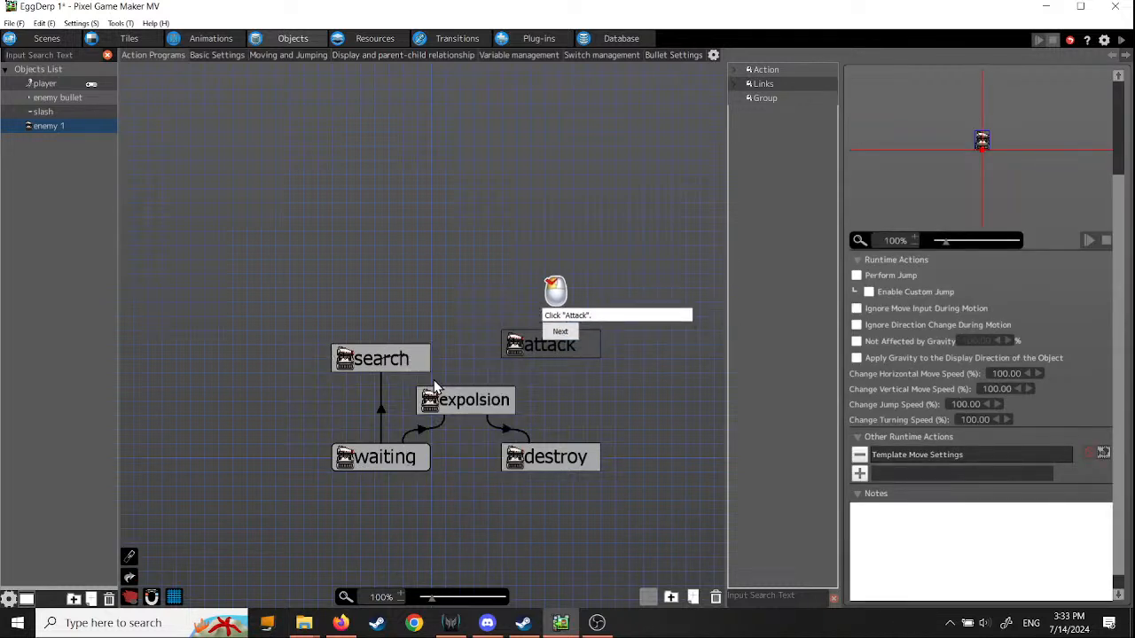
click(534, 346)
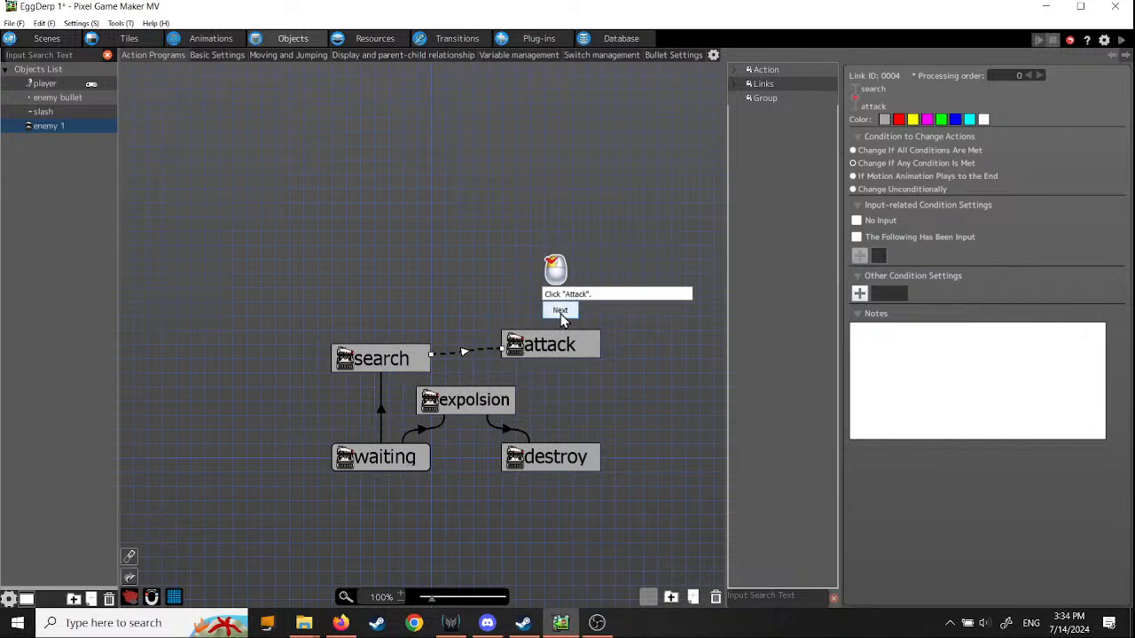
click(560, 311)
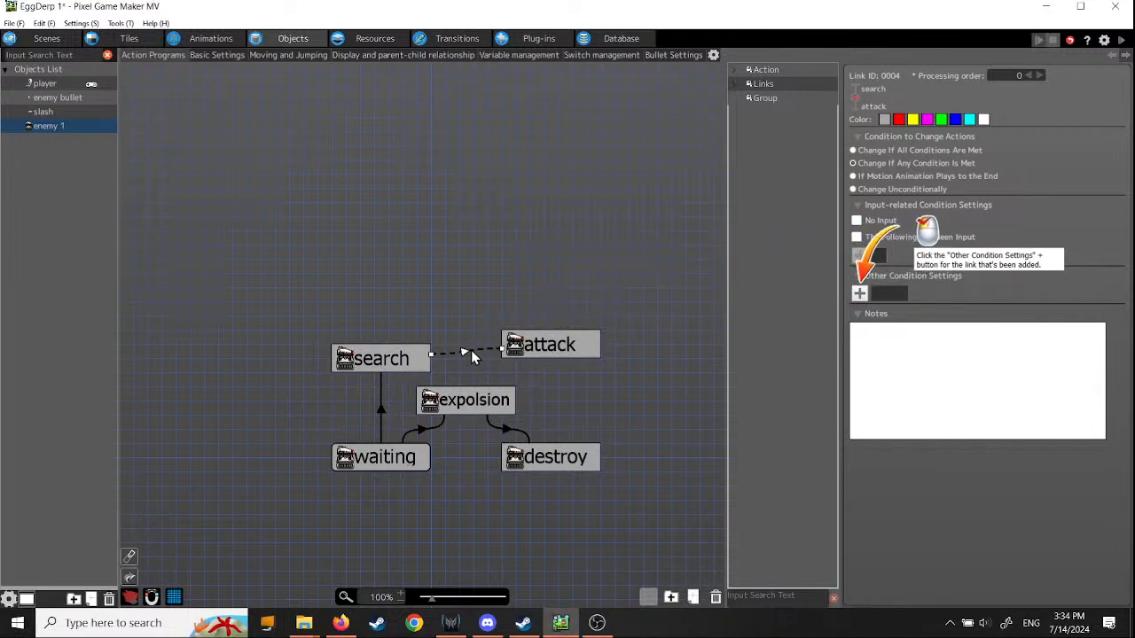
Step: Enable Distance with Other Objects as an other condition of the search-to-attack link
click(861, 295)
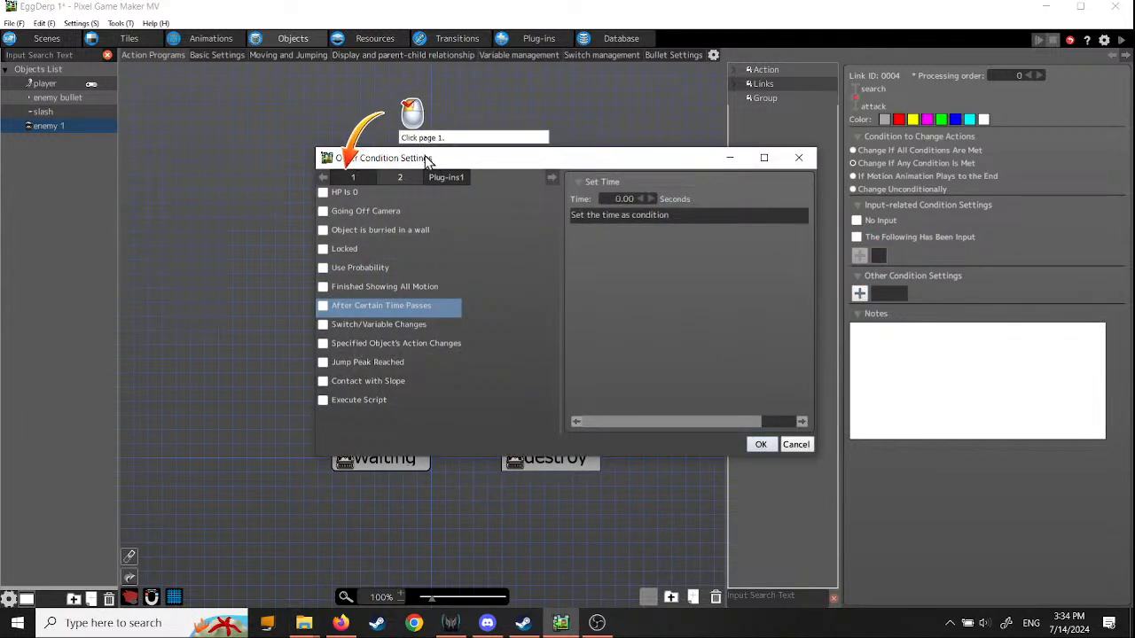
click(353, 178)
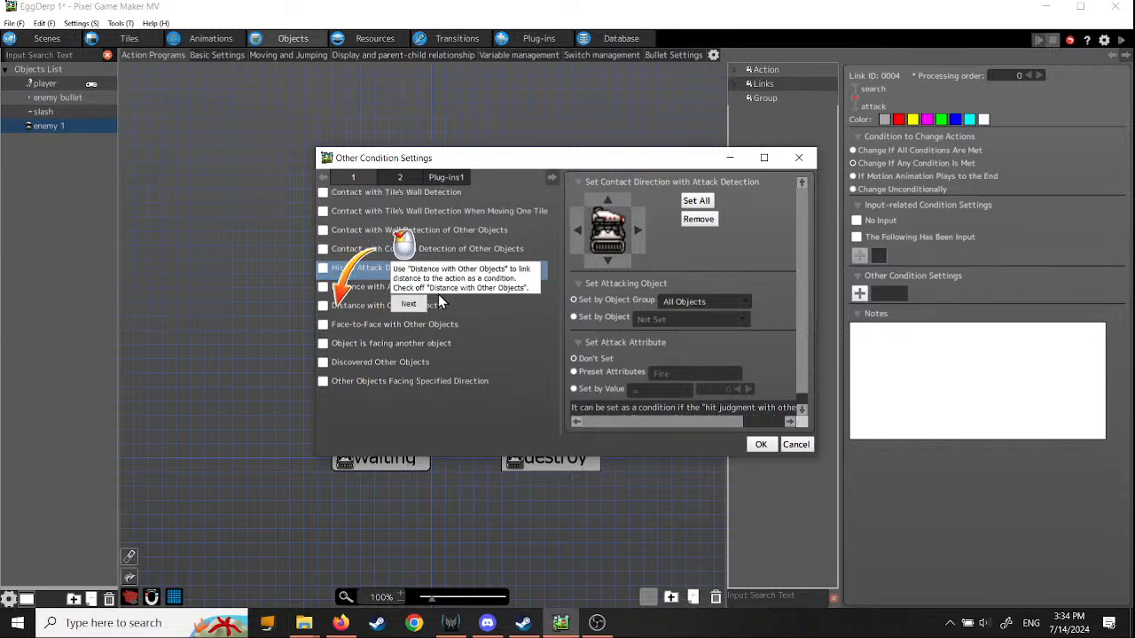
click(325, 305)
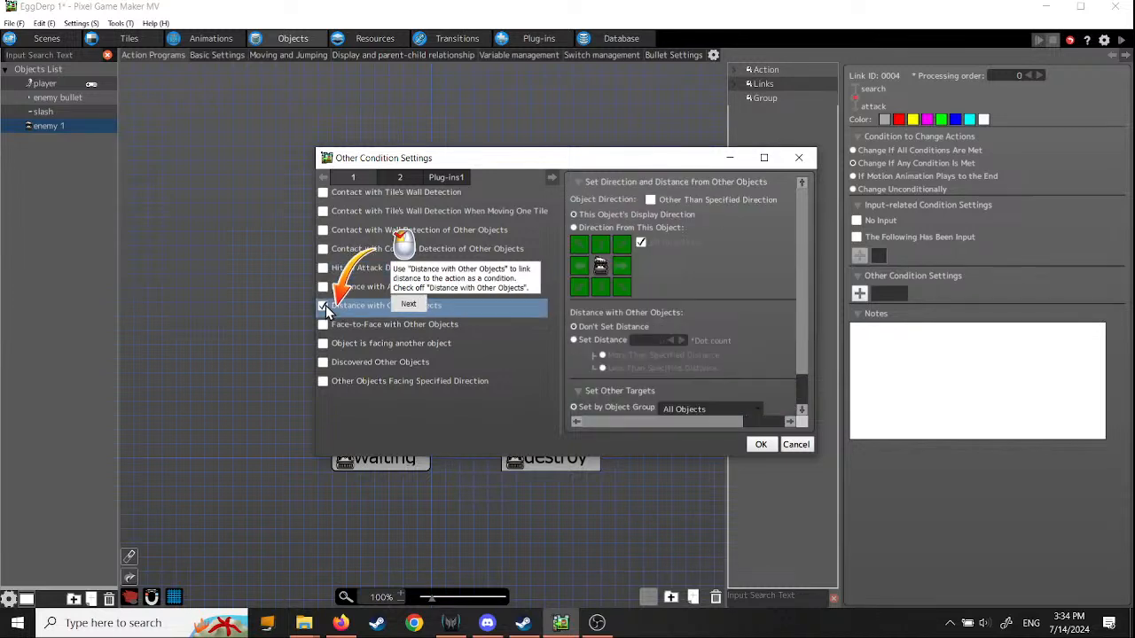
click(407, 305)
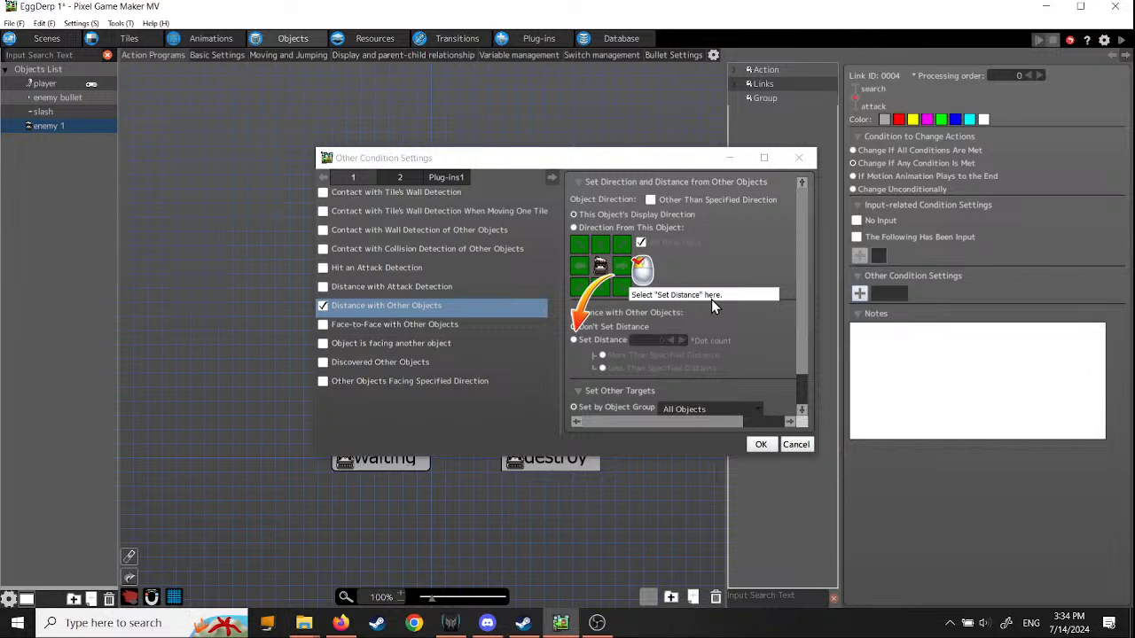
Step: Set the condition's distance to 128 dots with Less Than Specified Distance, and specify its target using Set by Object
click(572, 340)
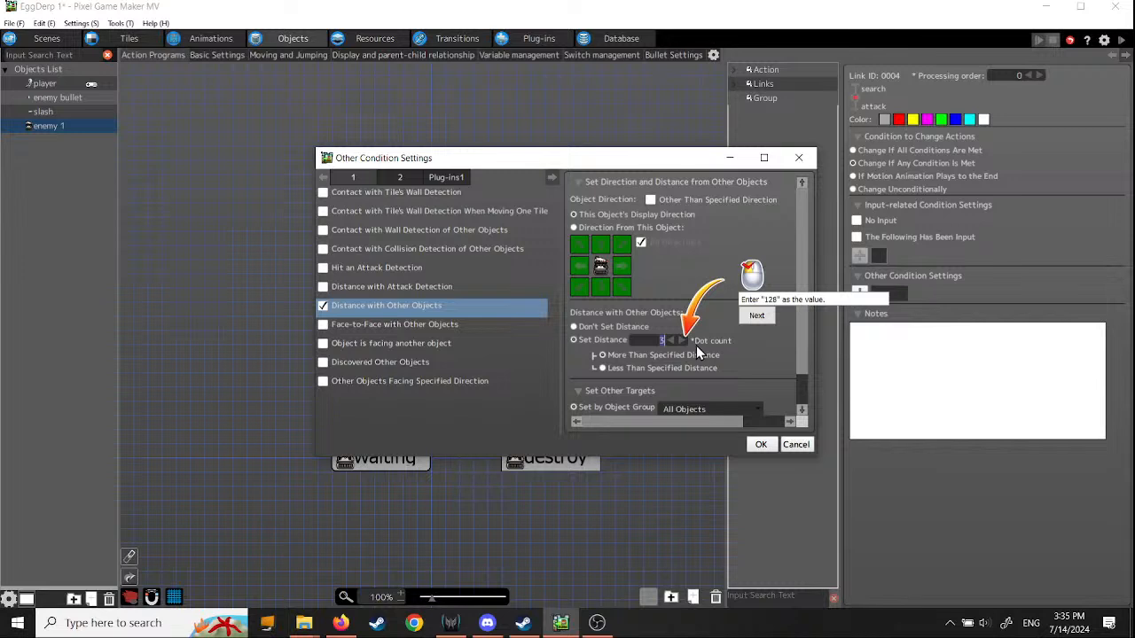
text(128)
click(753, 317)
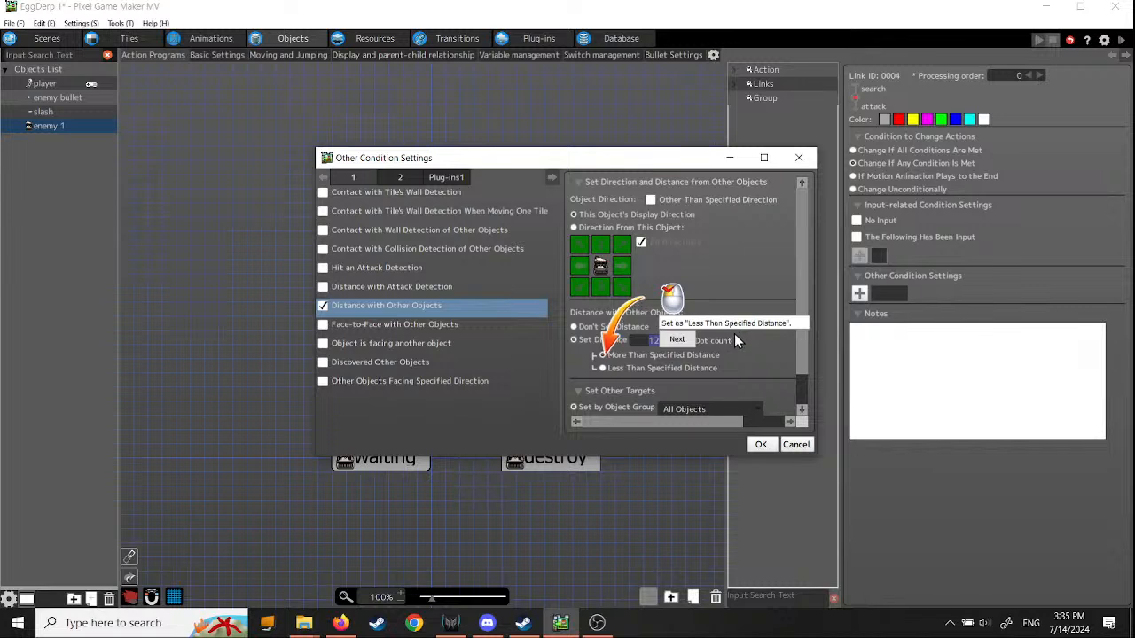
click(603, 368)
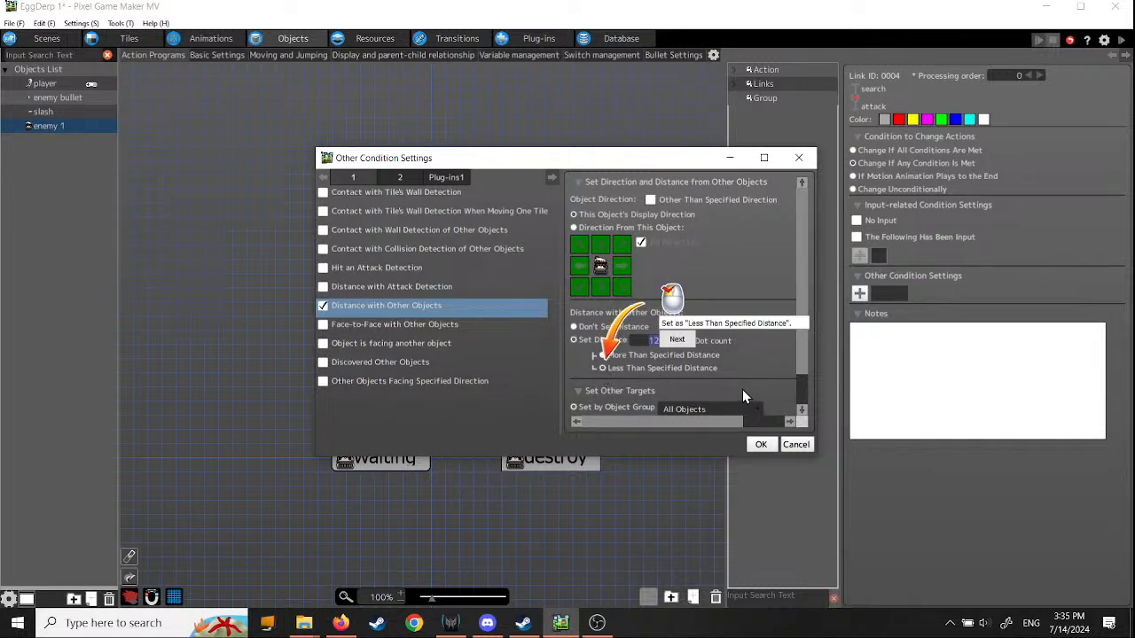
click(680, 341)
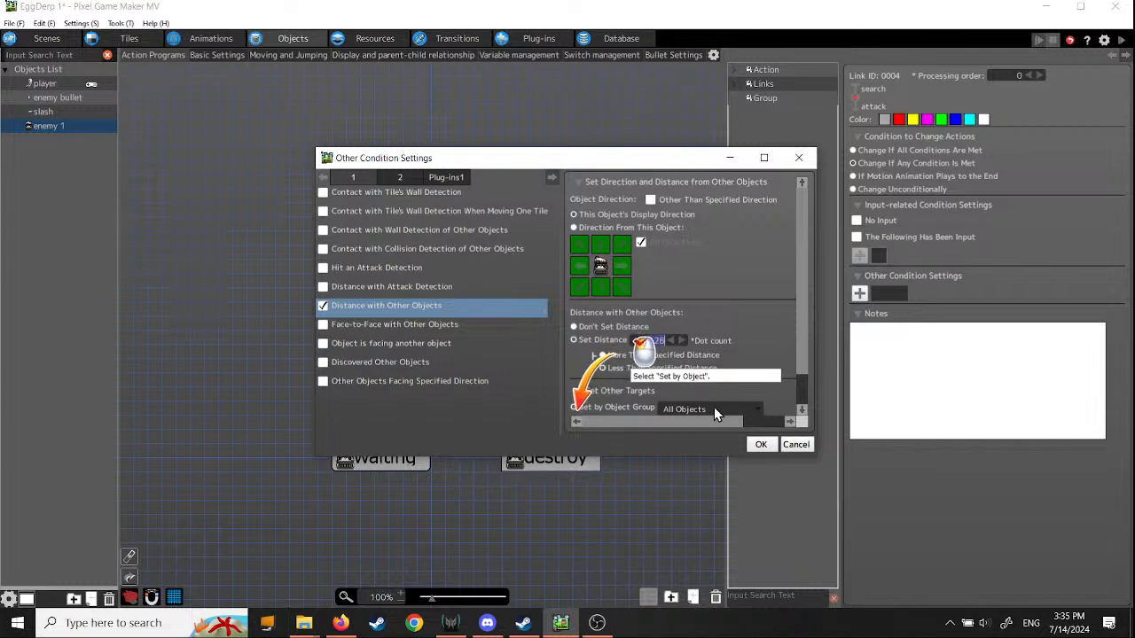
mouse_move(799, 312)
mouse_down()
mouse_move(804, 344)
mouse_move(807, 316)
mouse_up()
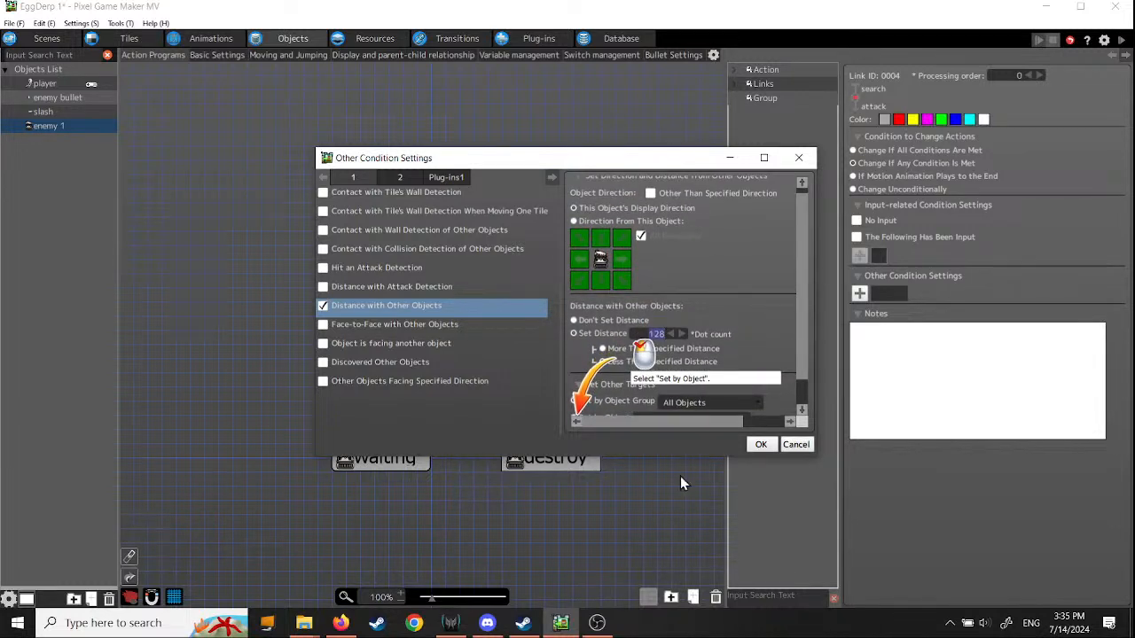
drag(678, 455, 676, 514)
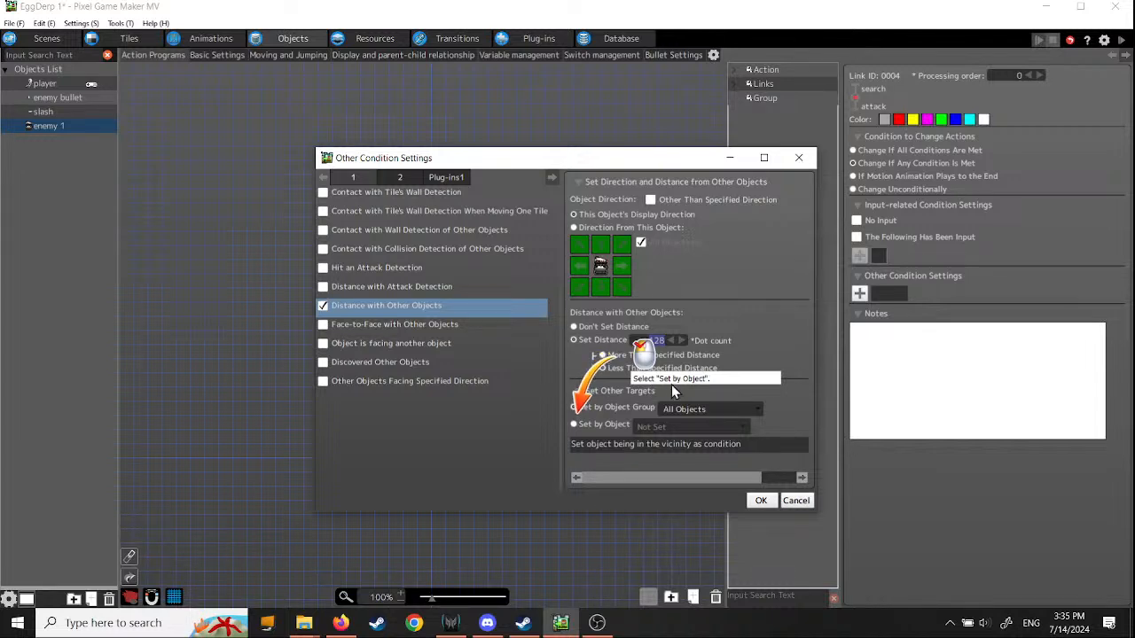
click(573, 425)
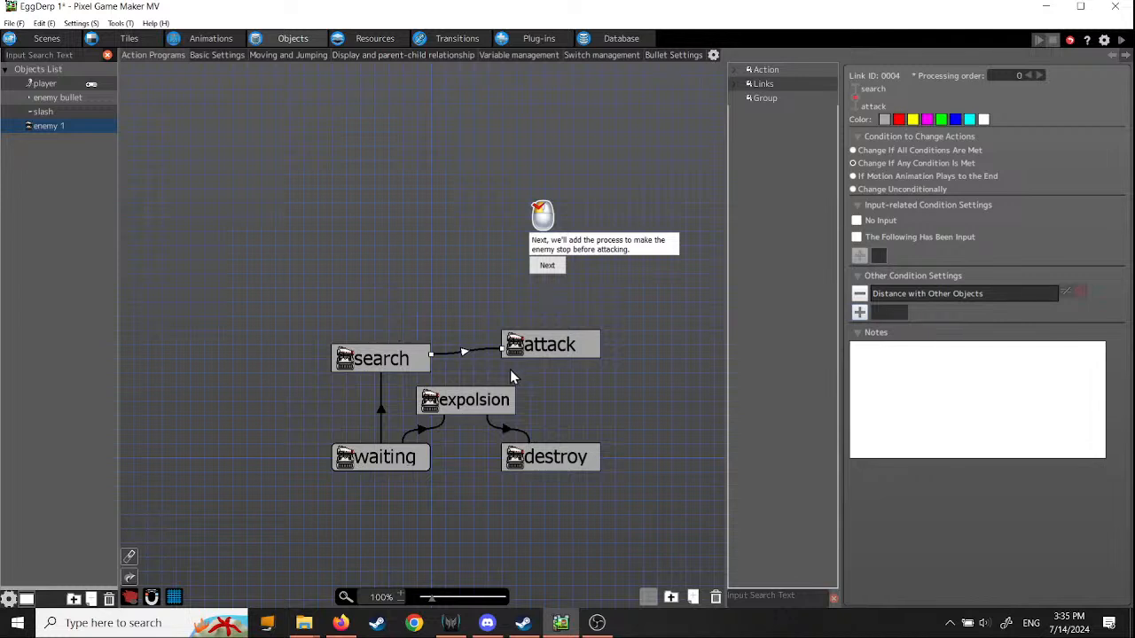
Step: Add Template Move Settings with the Stop option as a runtime action of the attack action
click(547, 266)
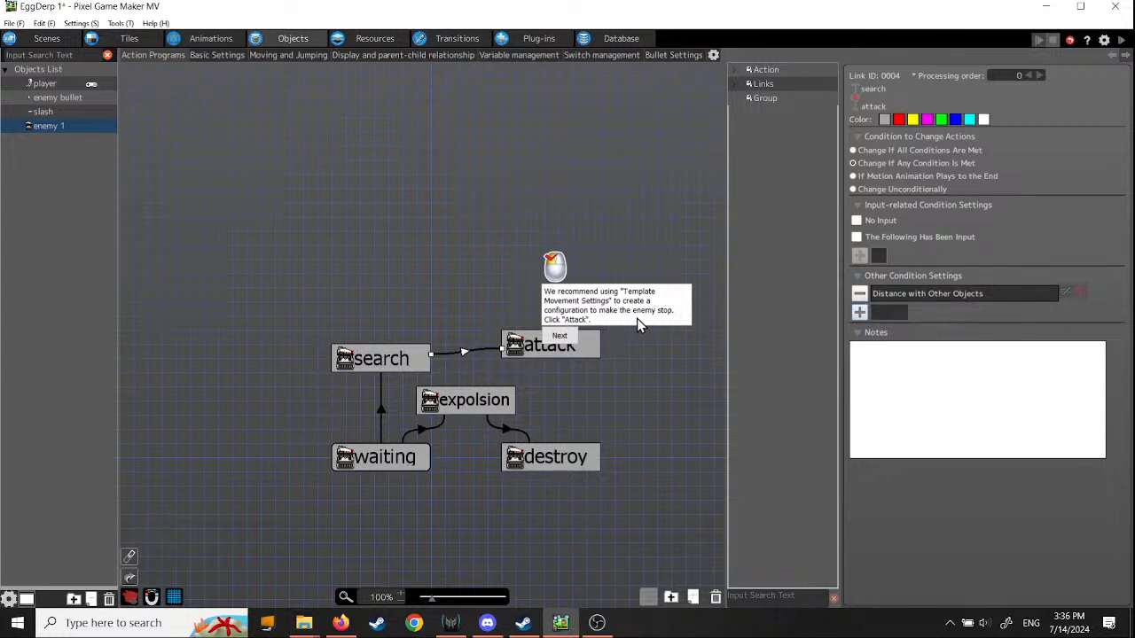
click(560, 340)
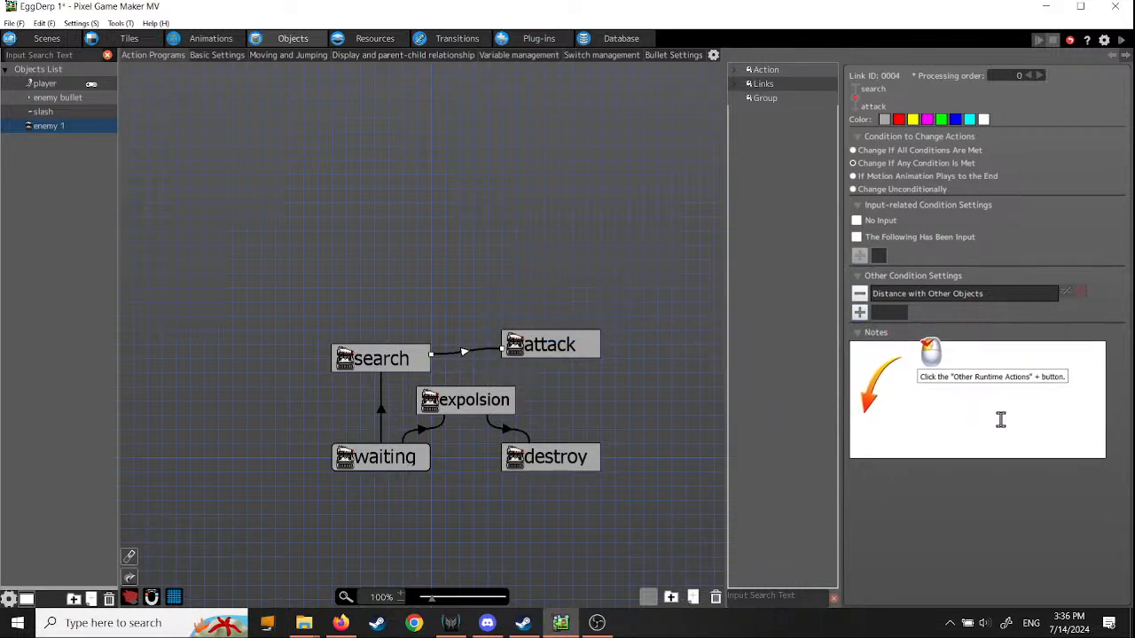
click(562, 361)
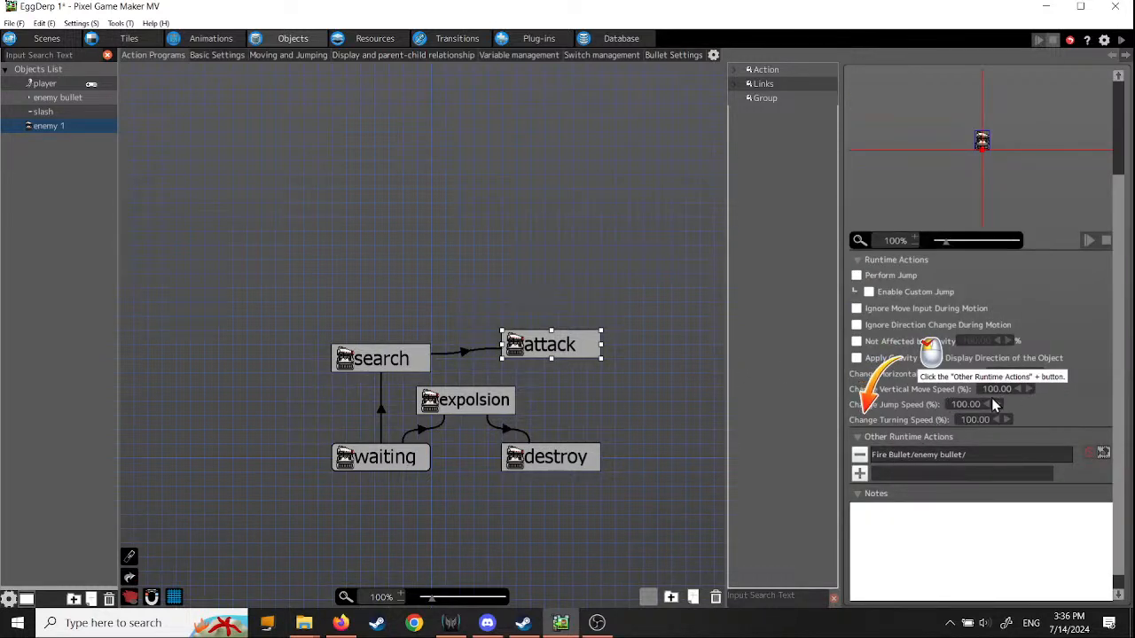
click(859, 475)
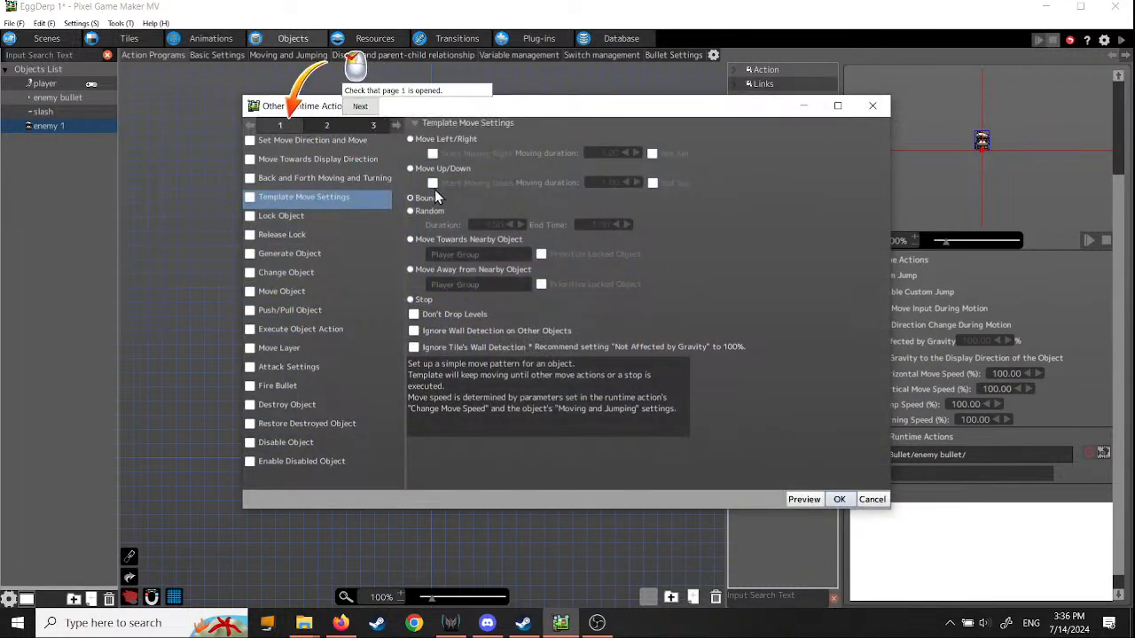
click(347, 101)
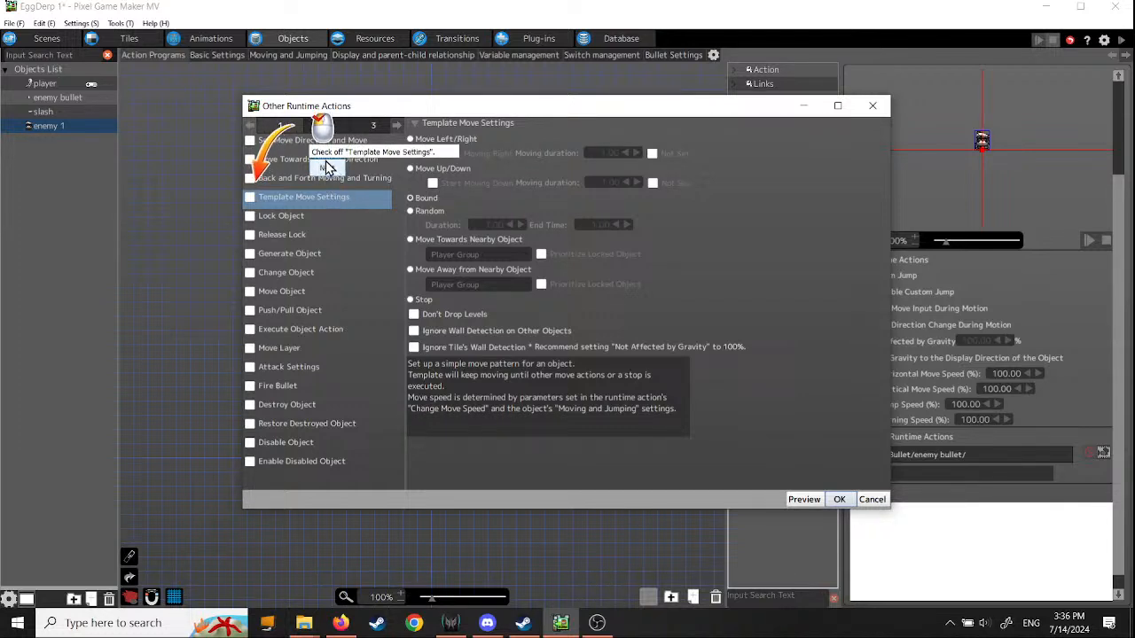
click(250, 197)
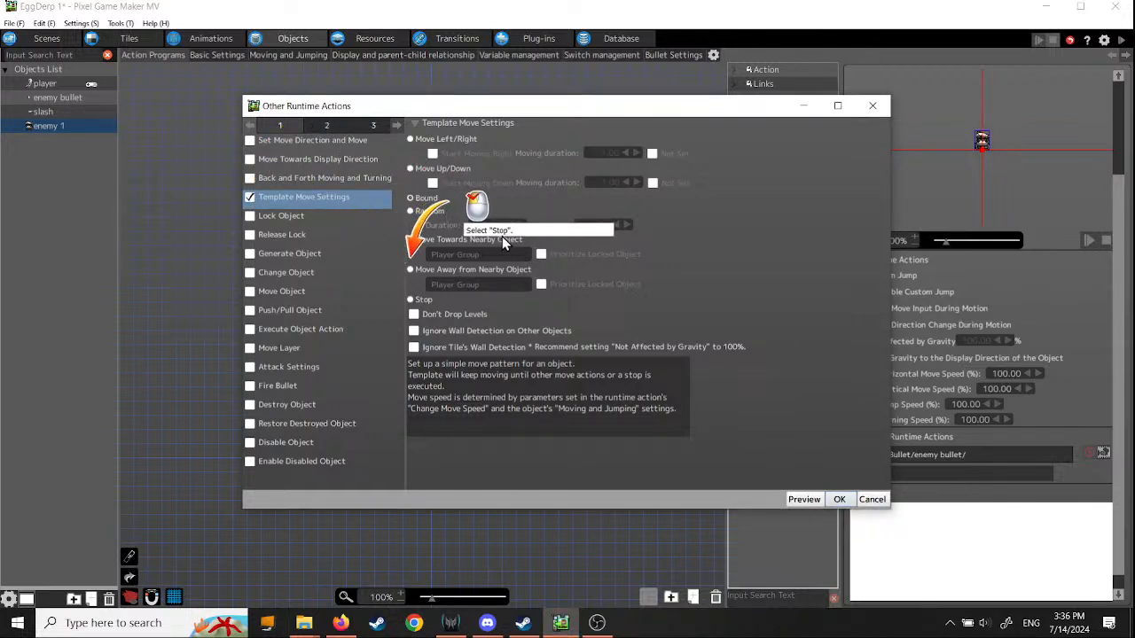
click(414, 300)
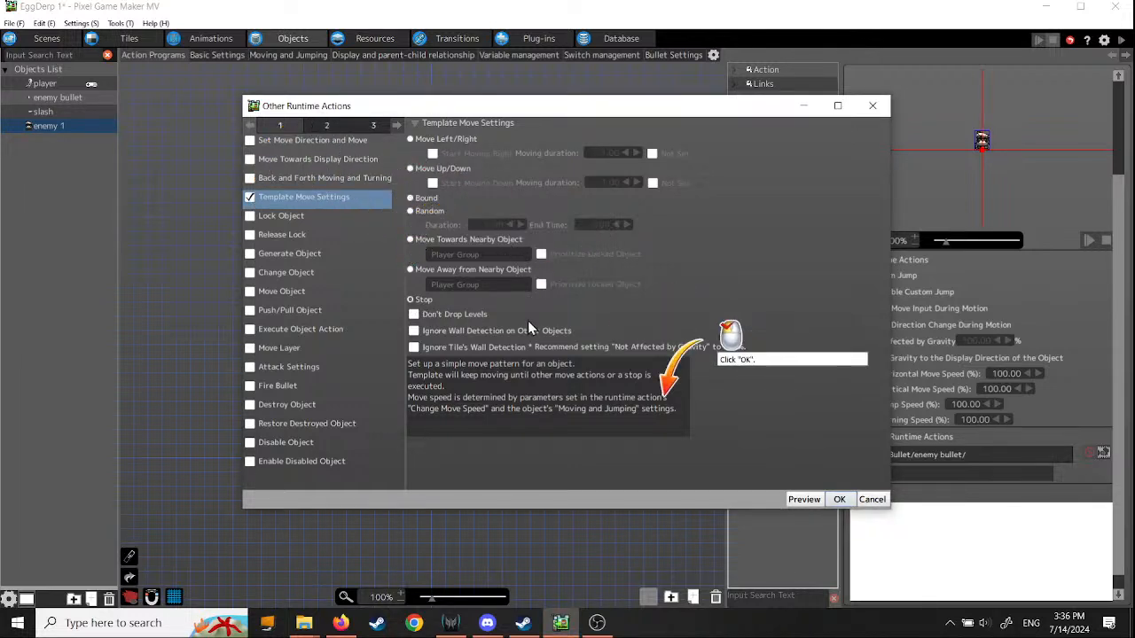
click(839, 499)
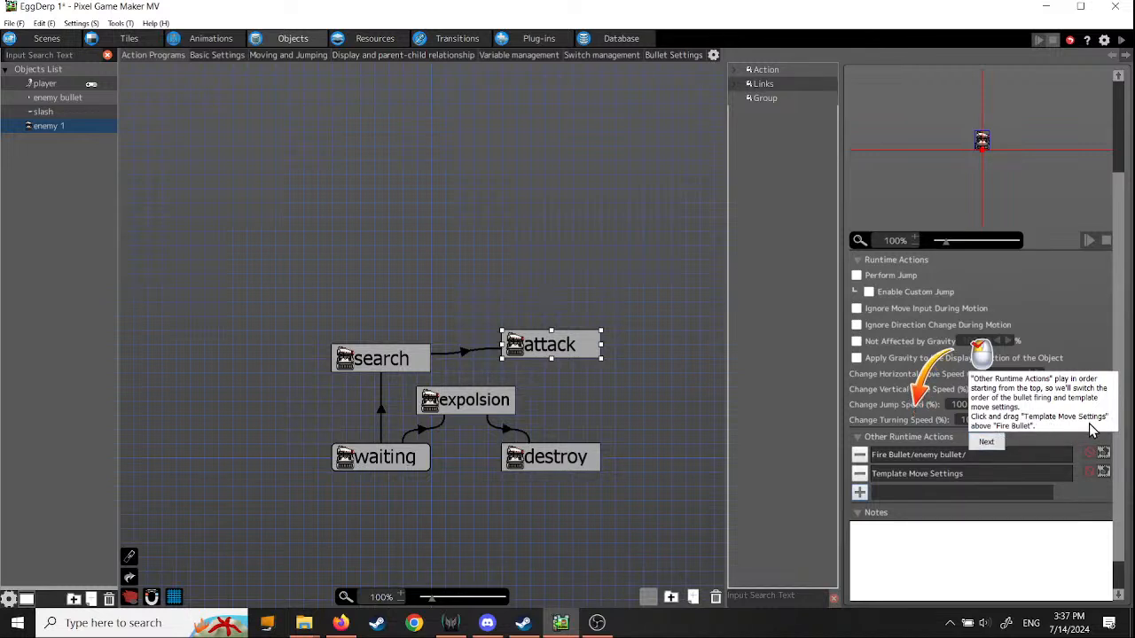
Step: Reorder the attack action's runtime actions so Template Move Settings runs before Fire Bullet
click(962, 477)
drag(962, 477, 965, 450)
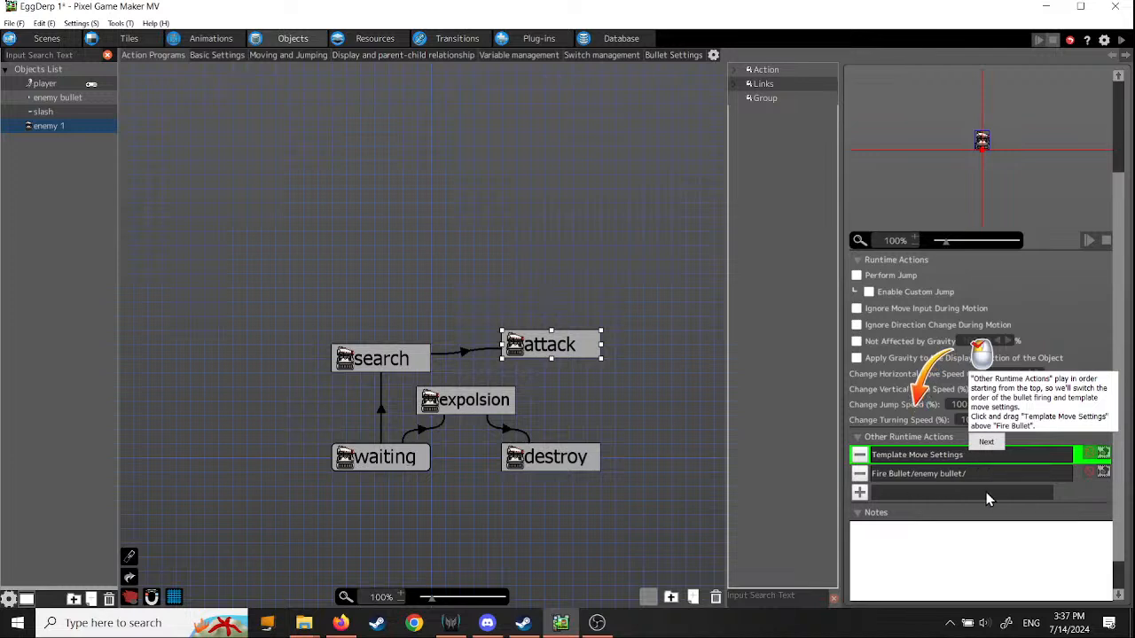
click(985, 443)
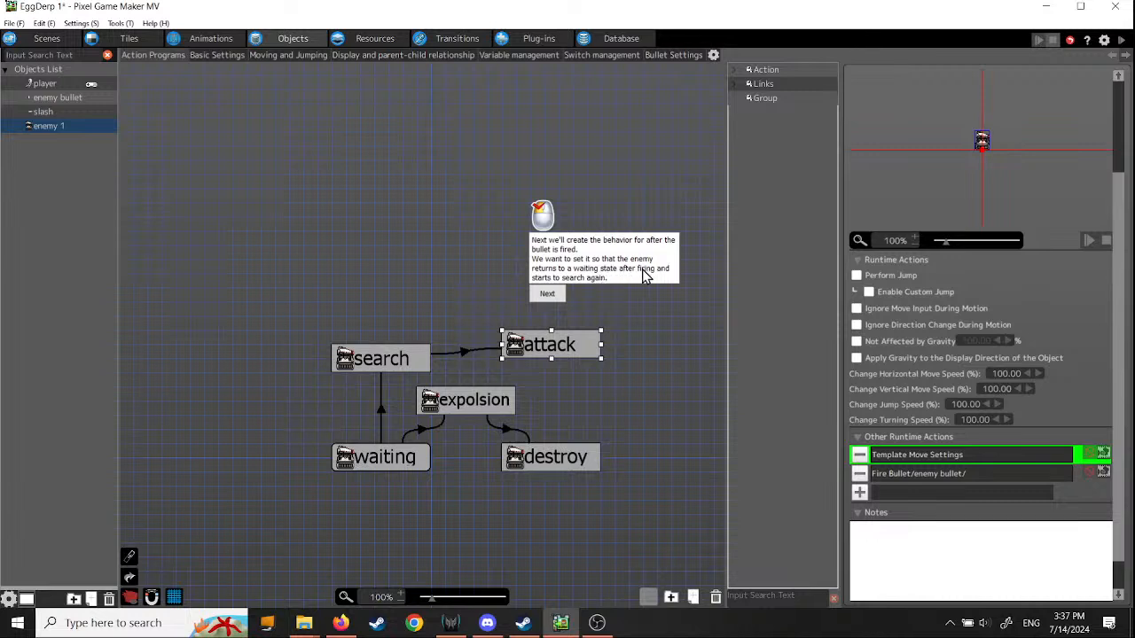
Step: Copy the link between waiting and search, following the tutorial's notes on the behavior after firing
click(547, 296)
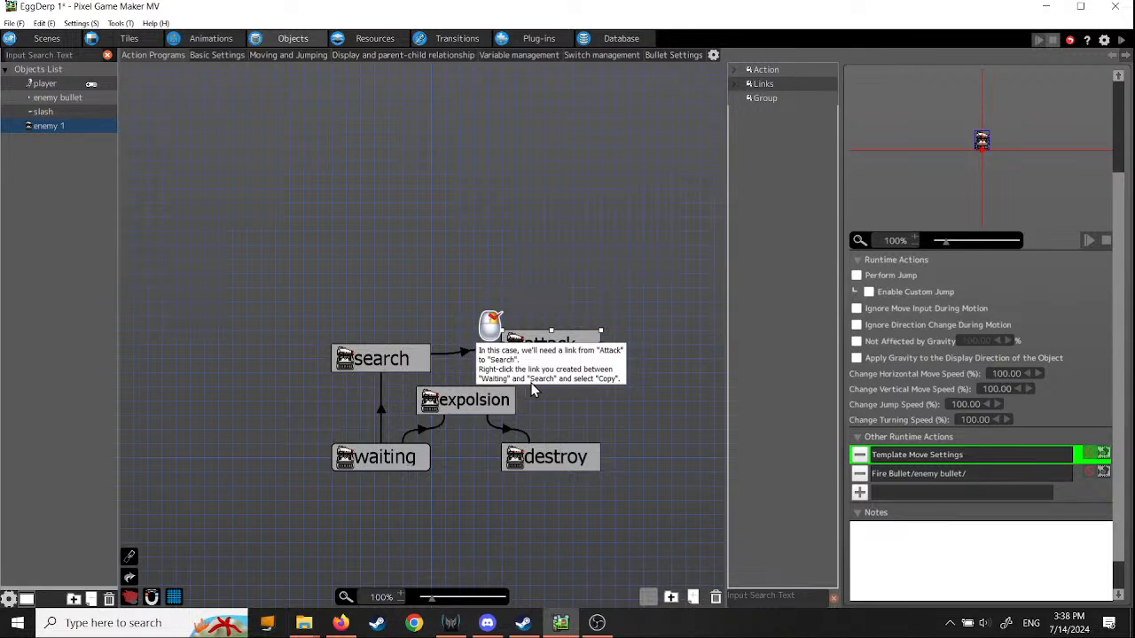
click(464, 356)
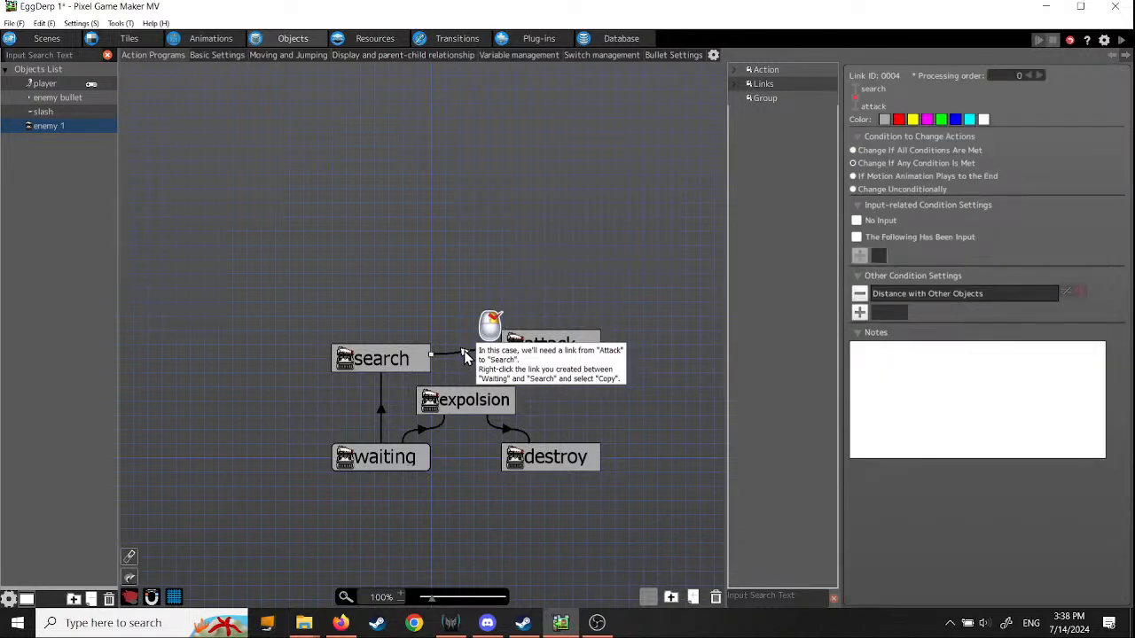
click(382, 415)
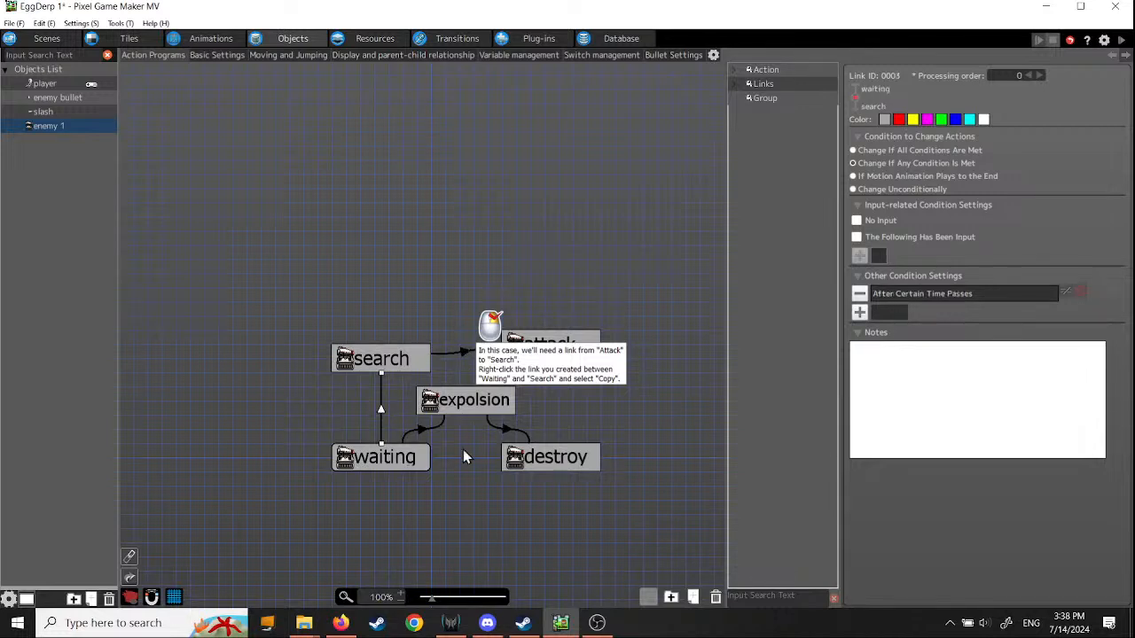
right_click(381, 411)
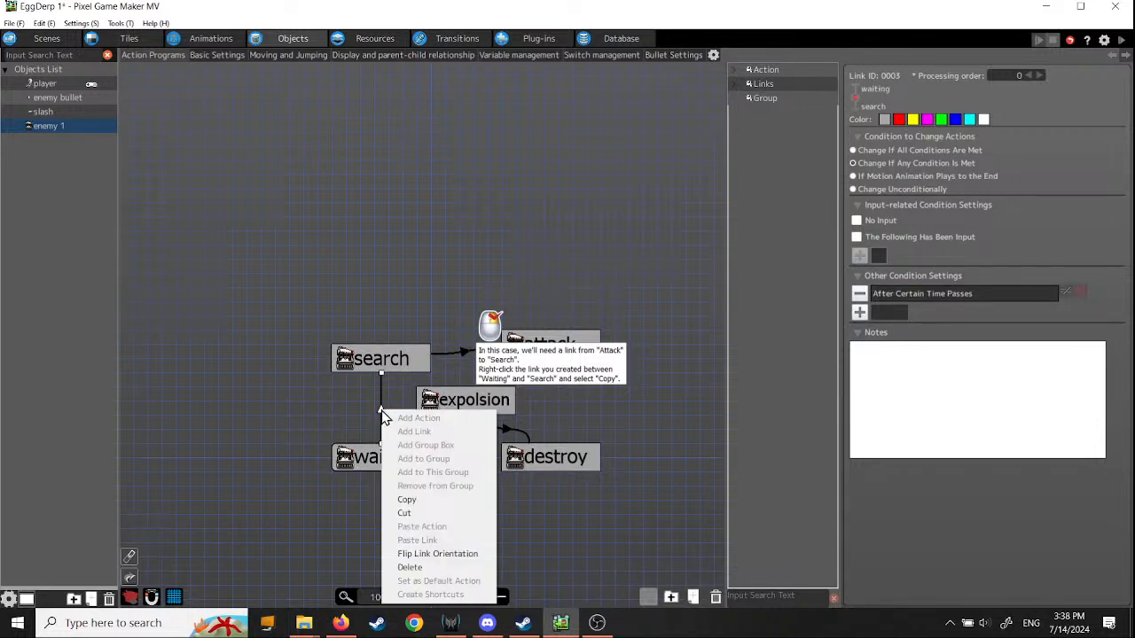
click(404, 500)
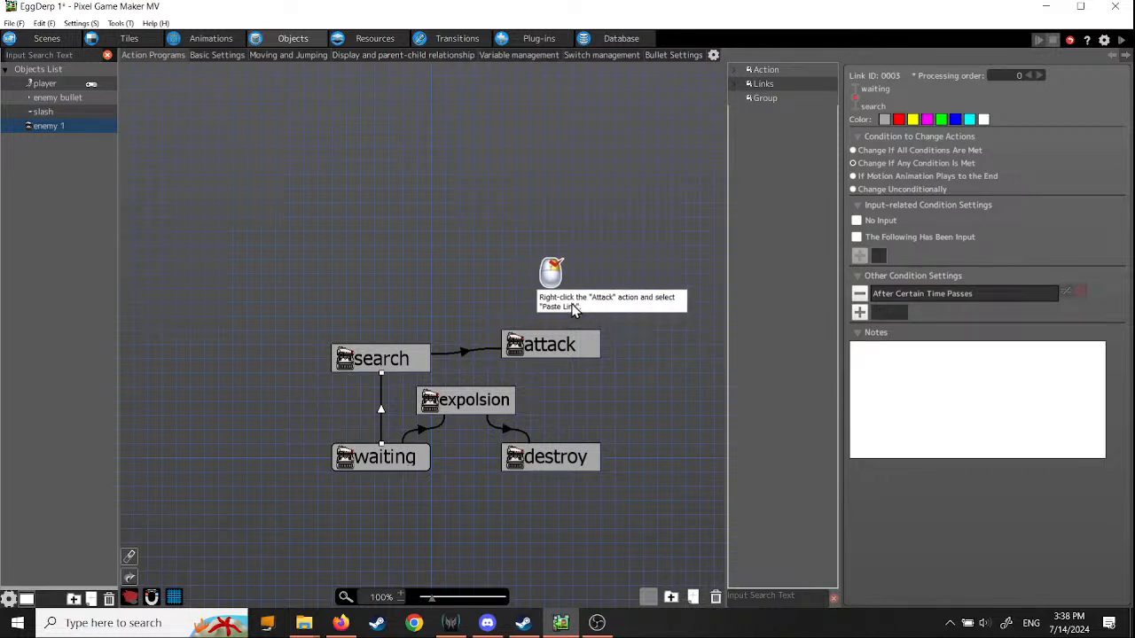
Step: Paste the copied link onto the attack action and connect it to the waiting action
click(550, 352)
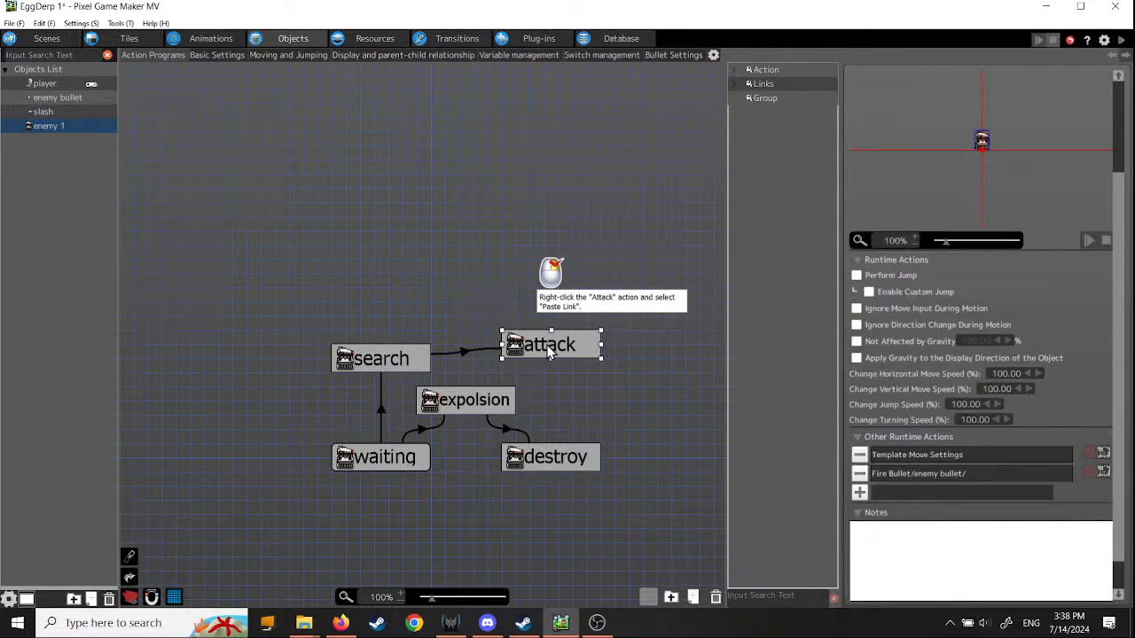
right_click(552, 352)
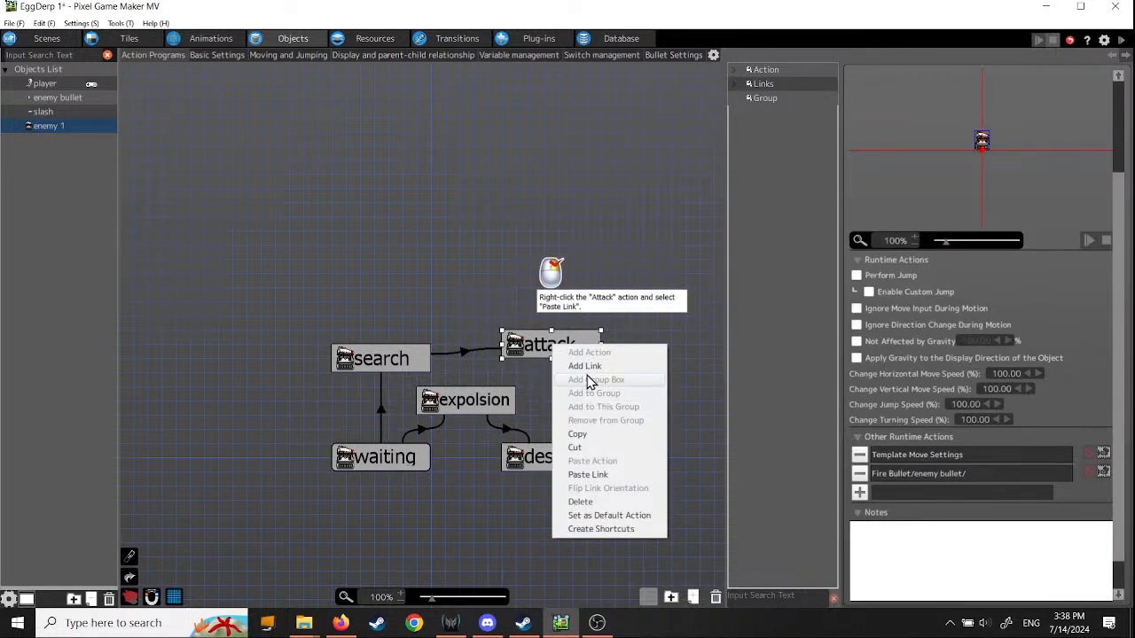
click(585, 476)
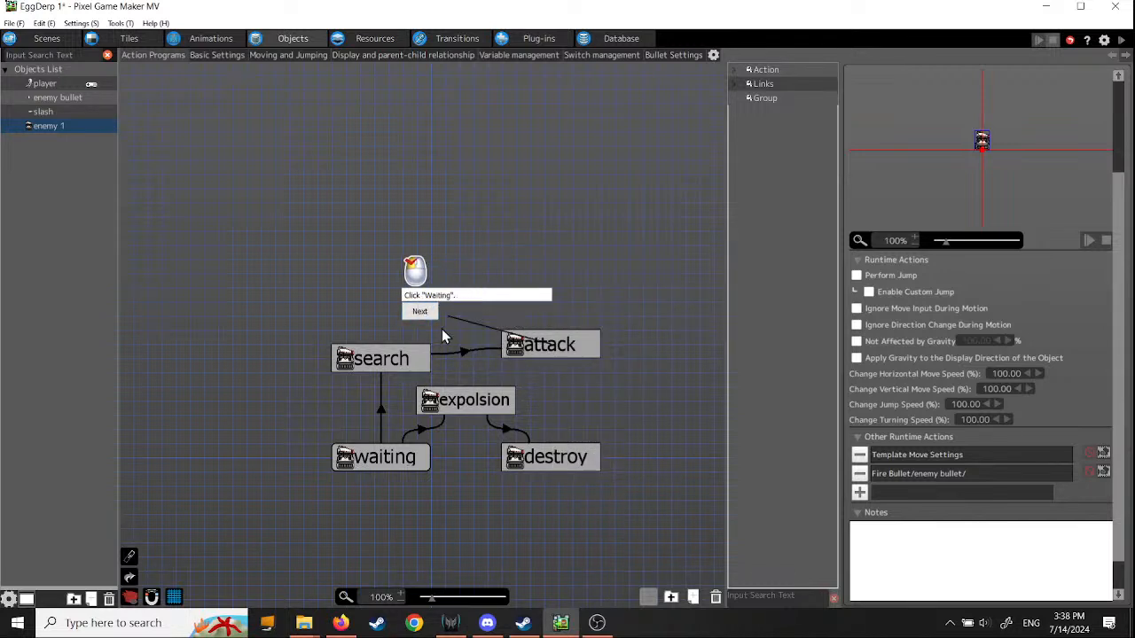
click(385, 463)
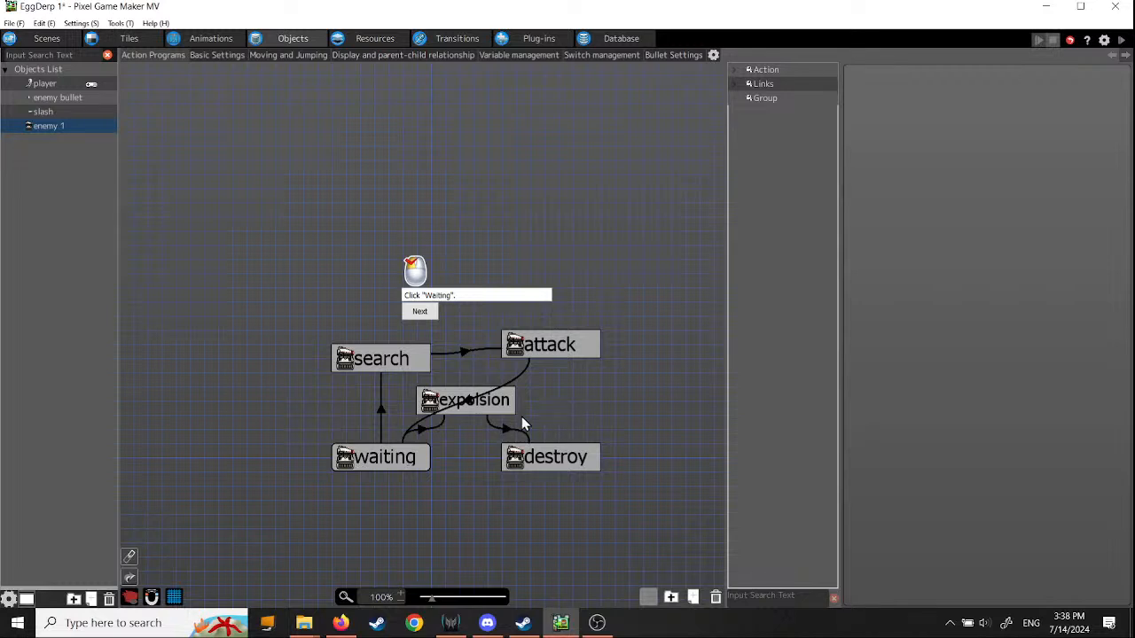
Step: Rearrange the action diagram, placing attack beside search and moving expolsion clear of the attack-to-waiting link
drag(511, 400, 595, 402)
drag(558, 350, 500, 352)
drag(569, 401, 552, 403)
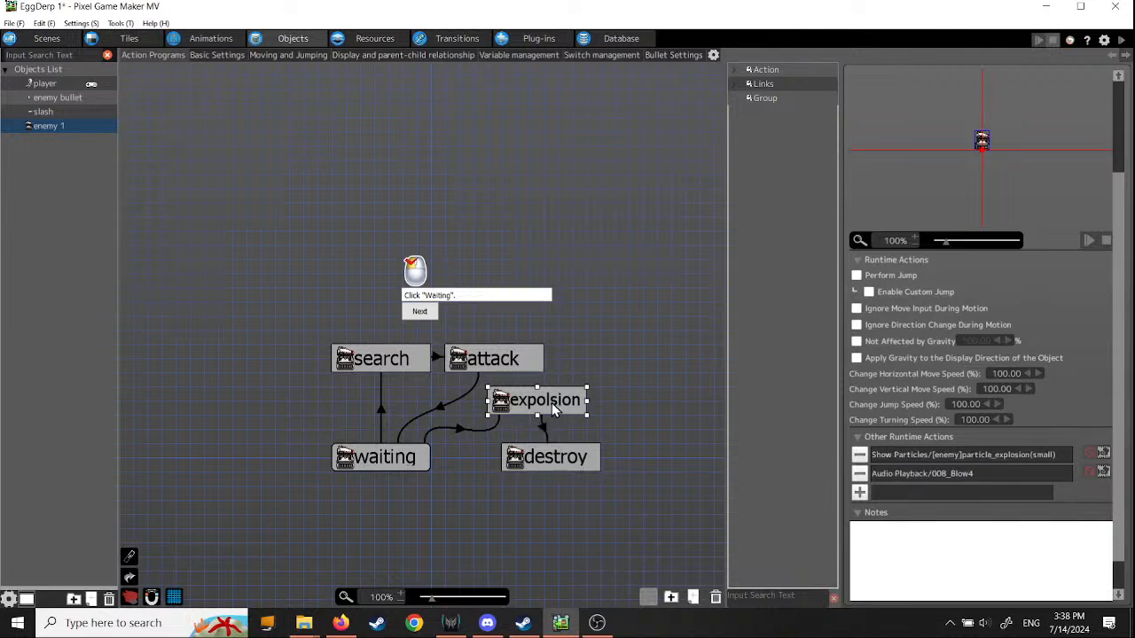
Step: Align the destroy action directly beneath expolsion and advance the tutorial to the section on the enemy dying when attacked
click(550, 466)
drag(545, 464, 541, 465)
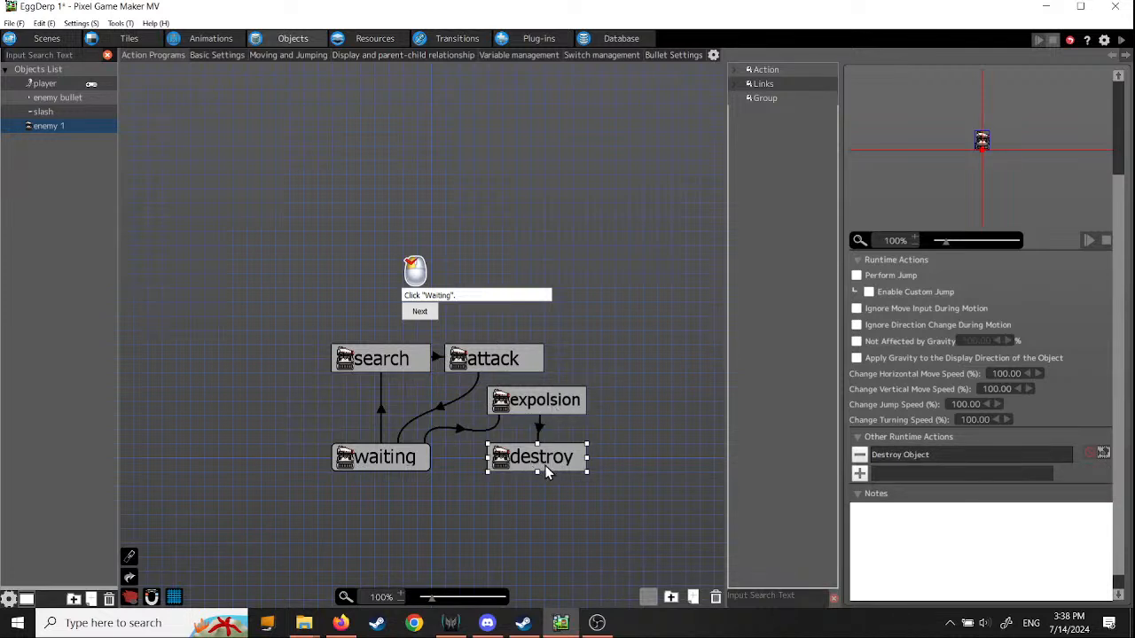
click(420, 314)
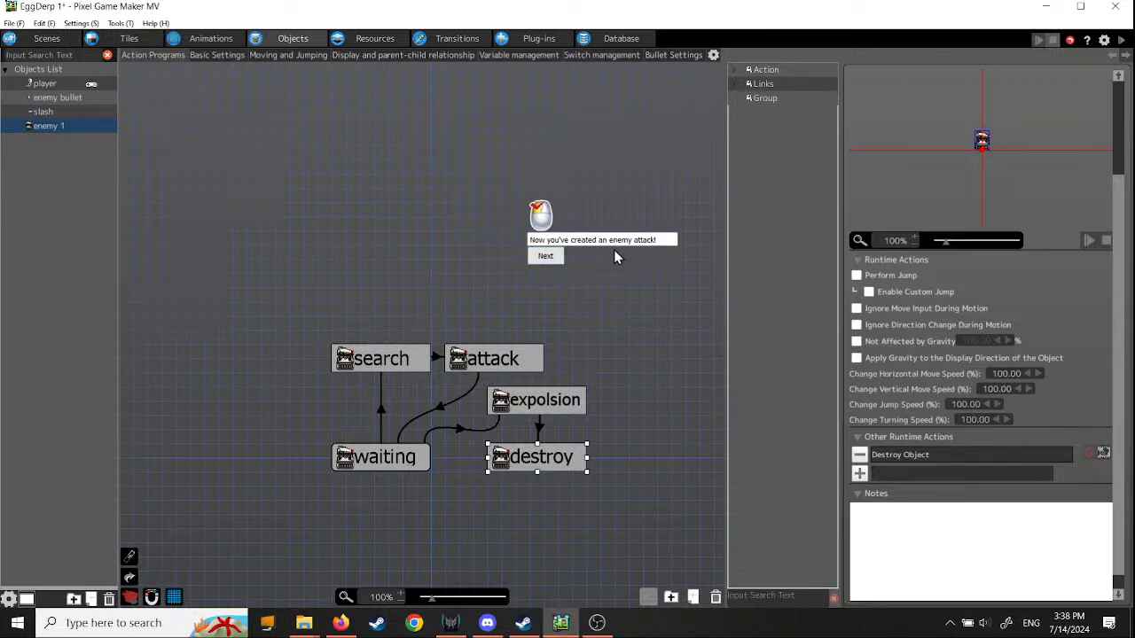
click(545, 257)
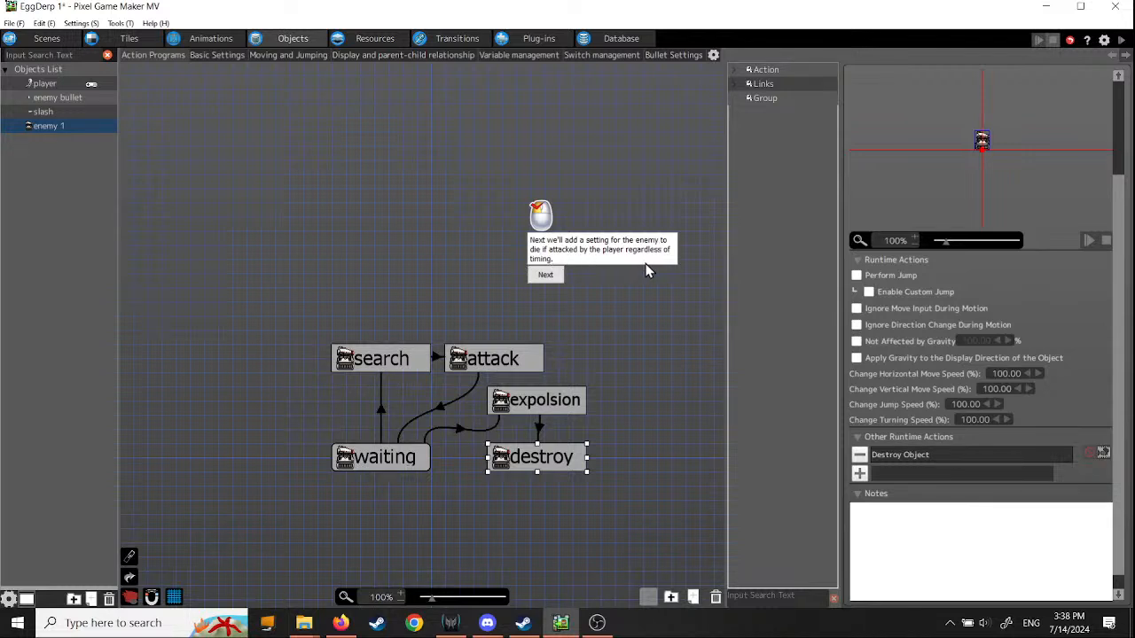
click(543, 275)
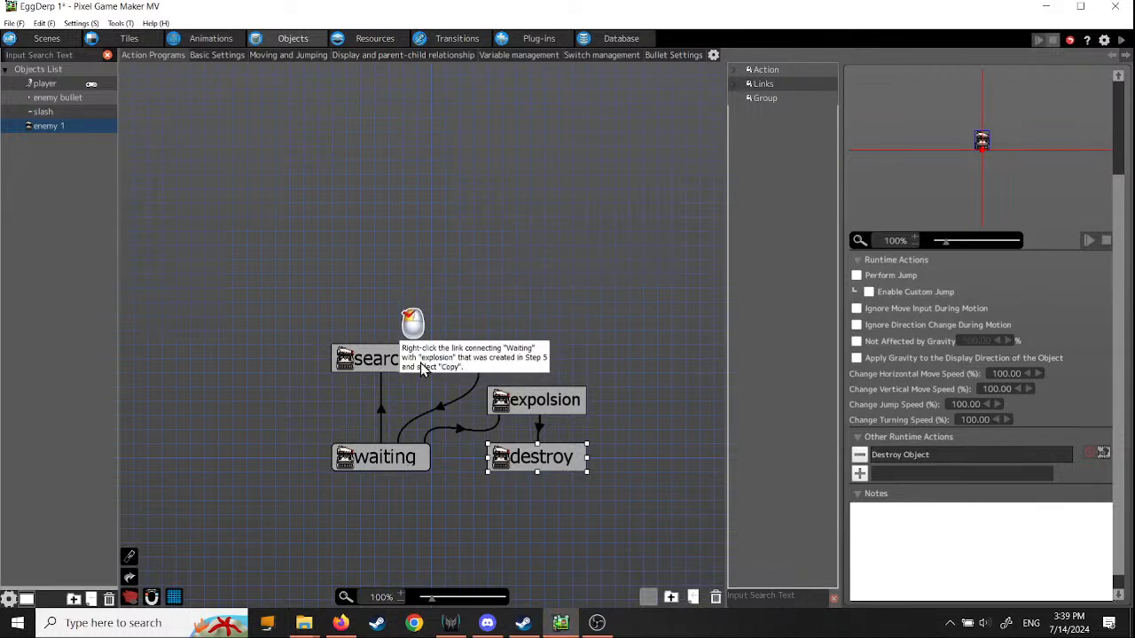
Step: Copy the waiting-to-expolsion link and paste it onto the search action, connecting it to expolsion
click(458, 431)
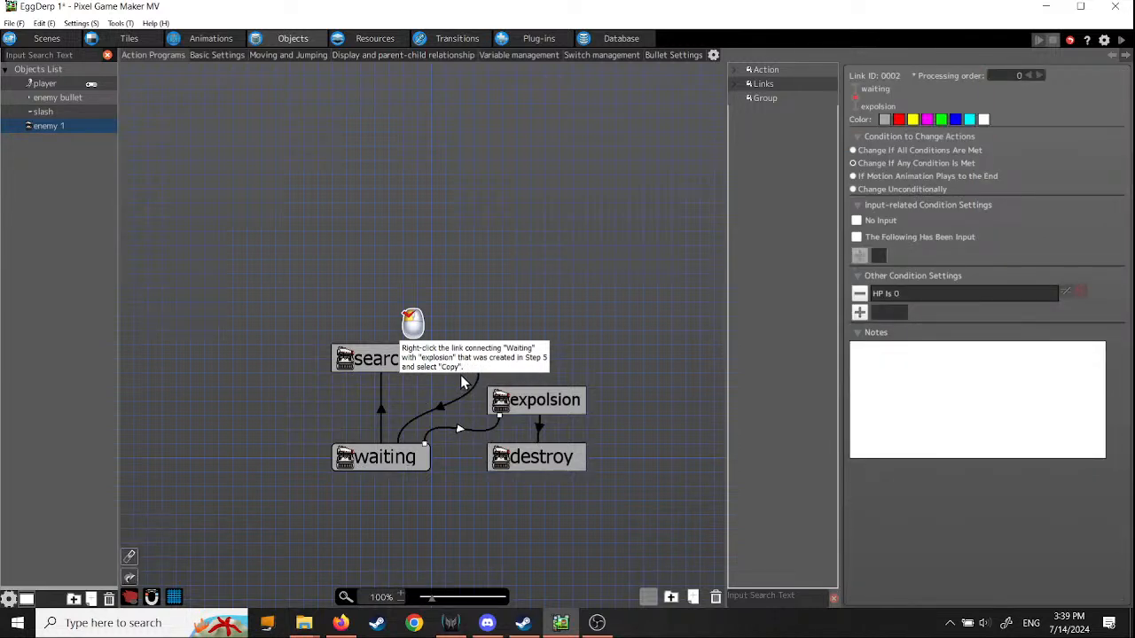
right_click(458, 432)
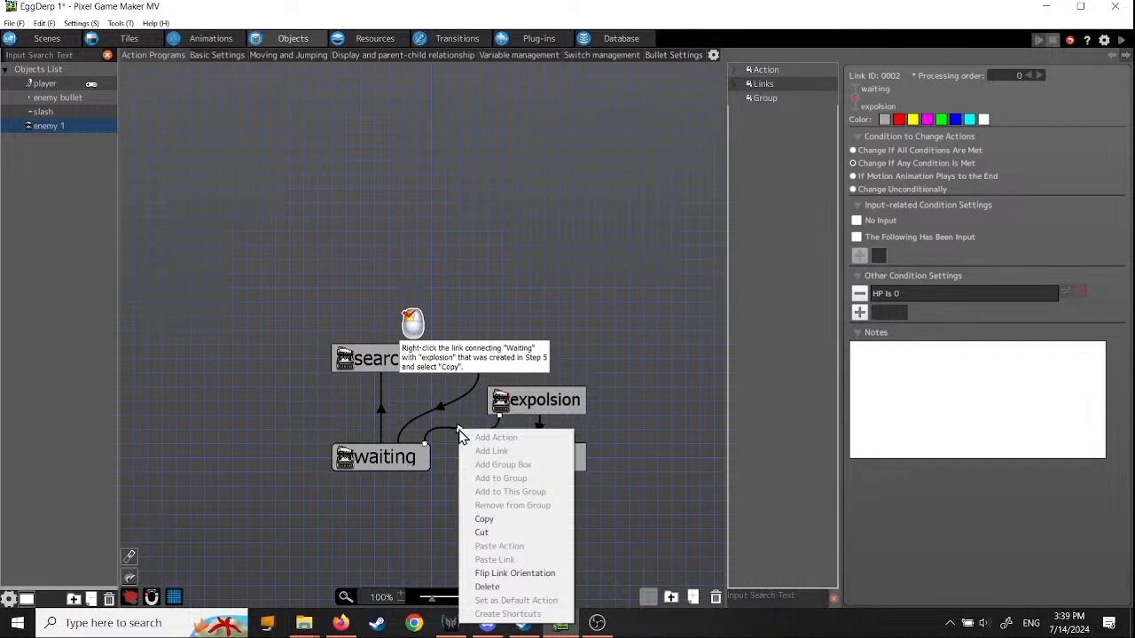
click(482, 522)
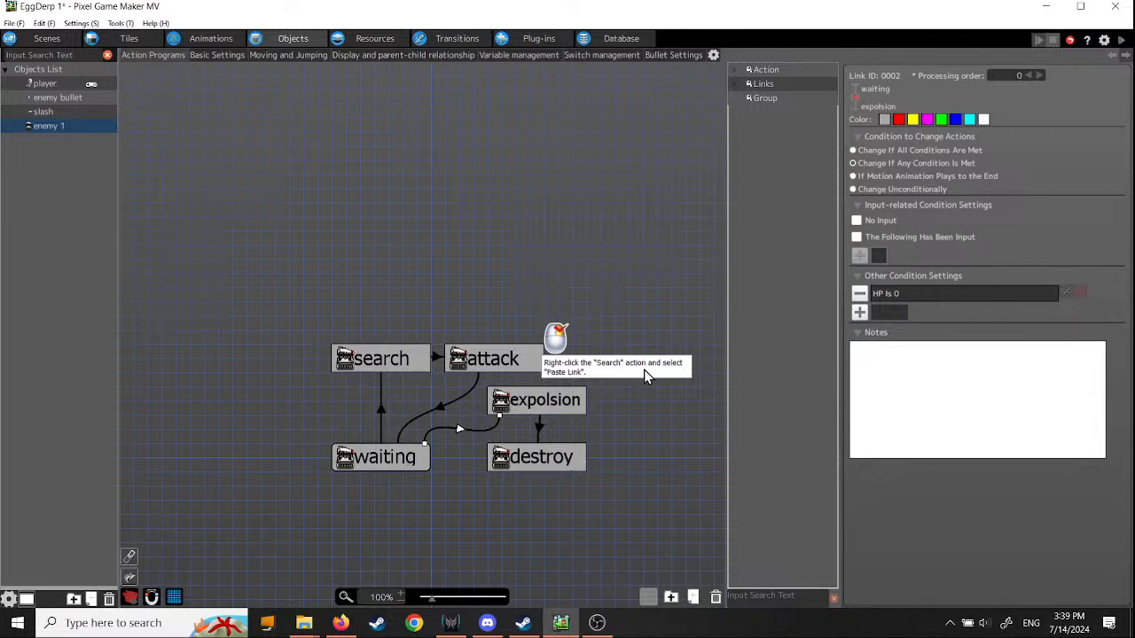
click(385, 363)
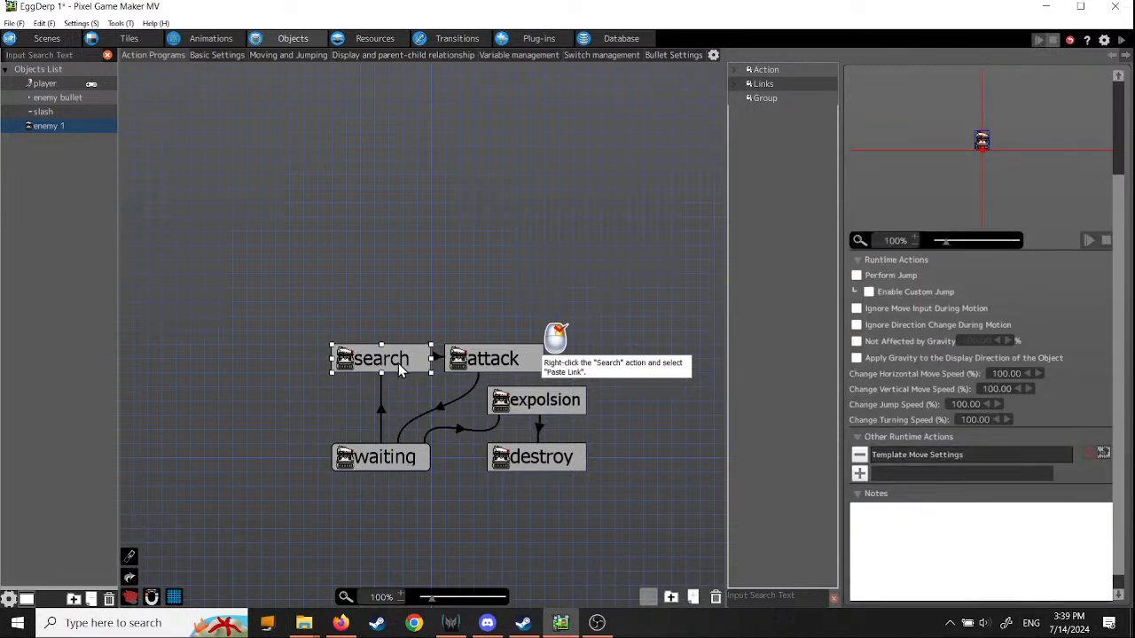
right_click(400, 371)
click(427, 494)
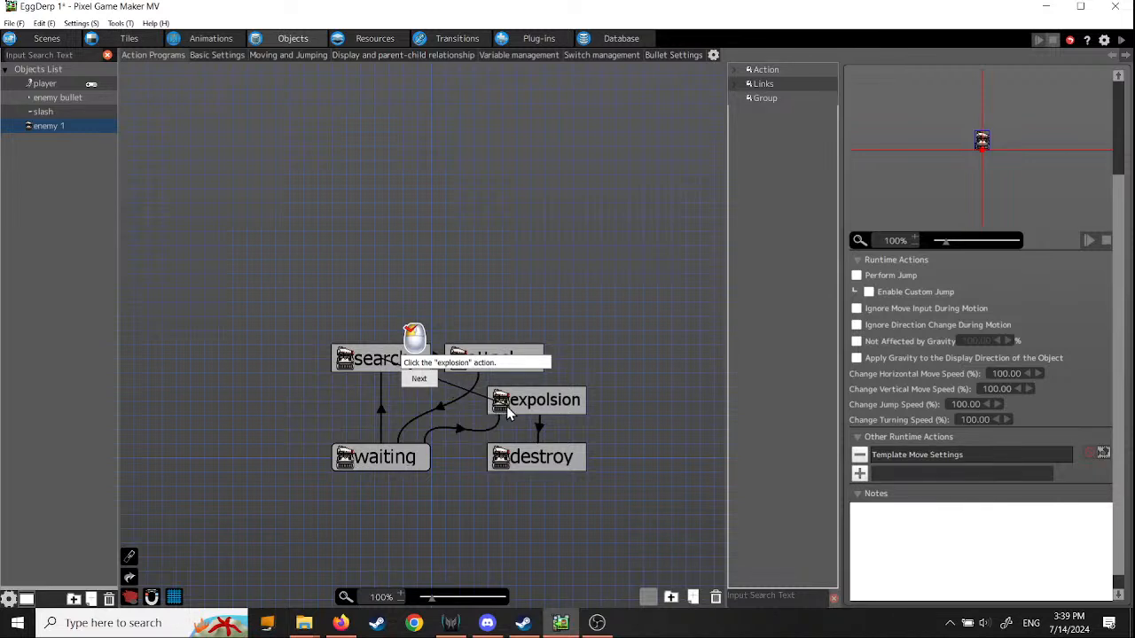
click(508, 413)
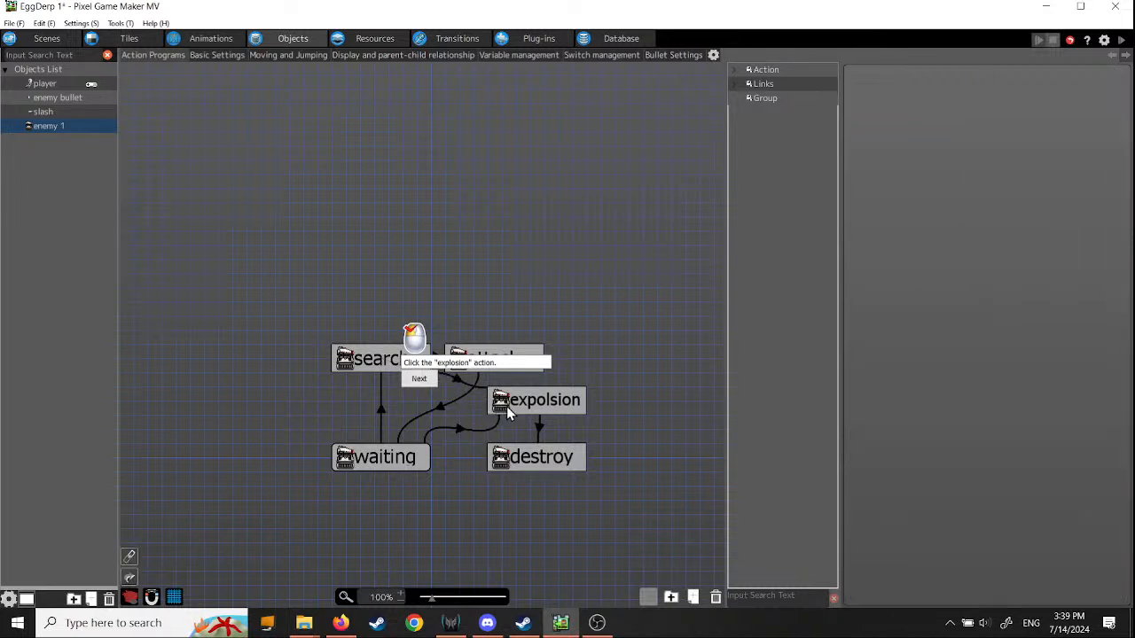
click(420, 386)
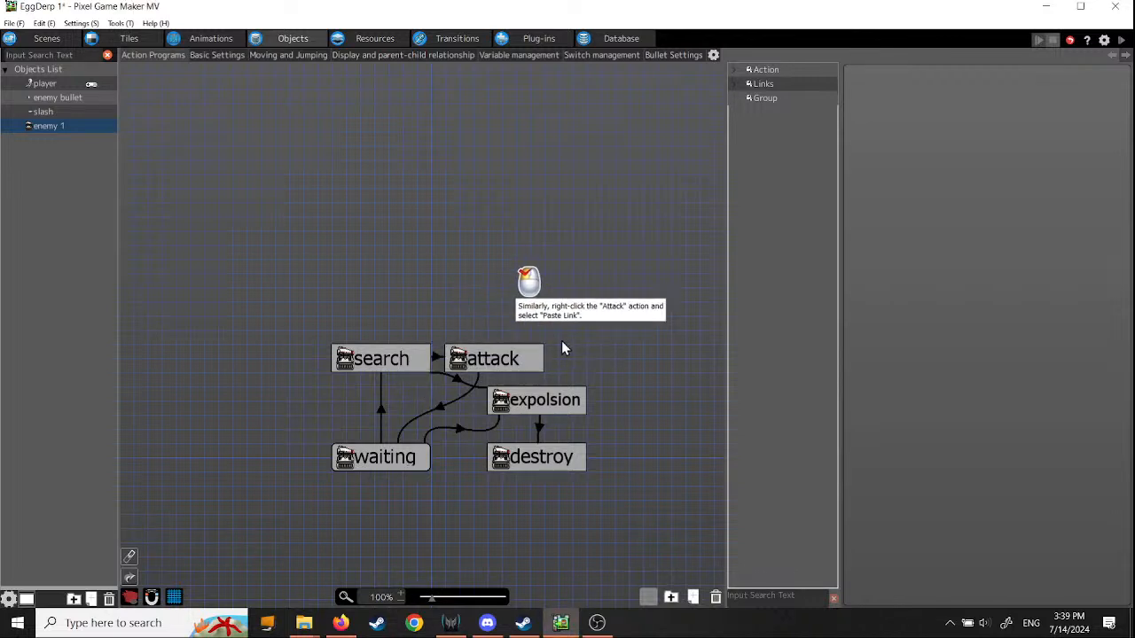
Step: Move the attack action higher than search, leaving more room above the search-to-expolsion link
click(456, 387)
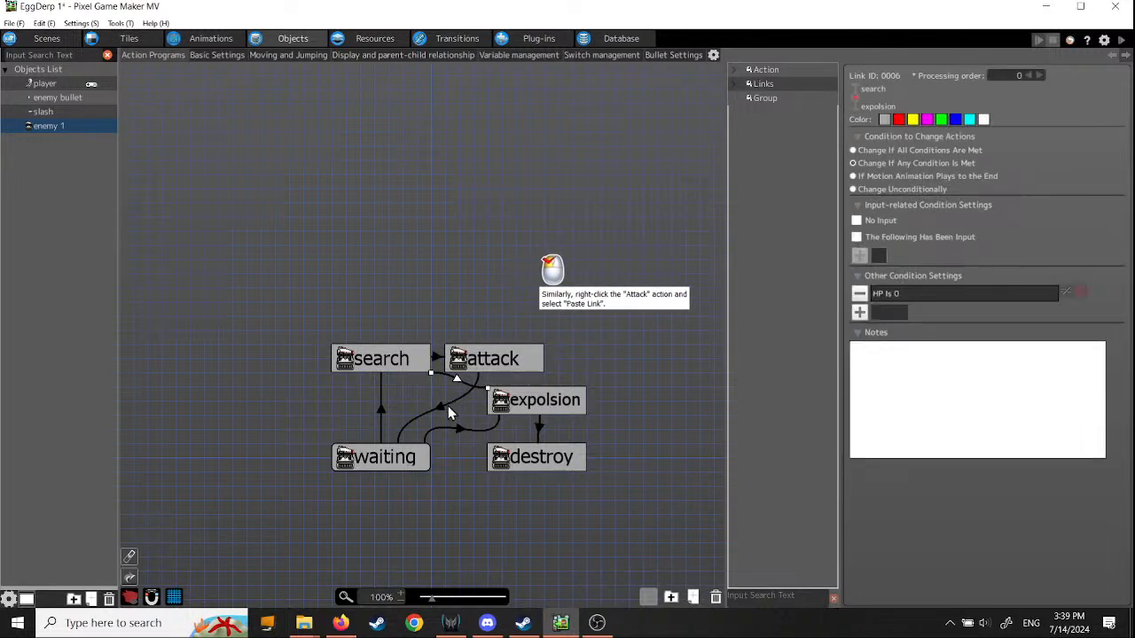
click(531, 404)
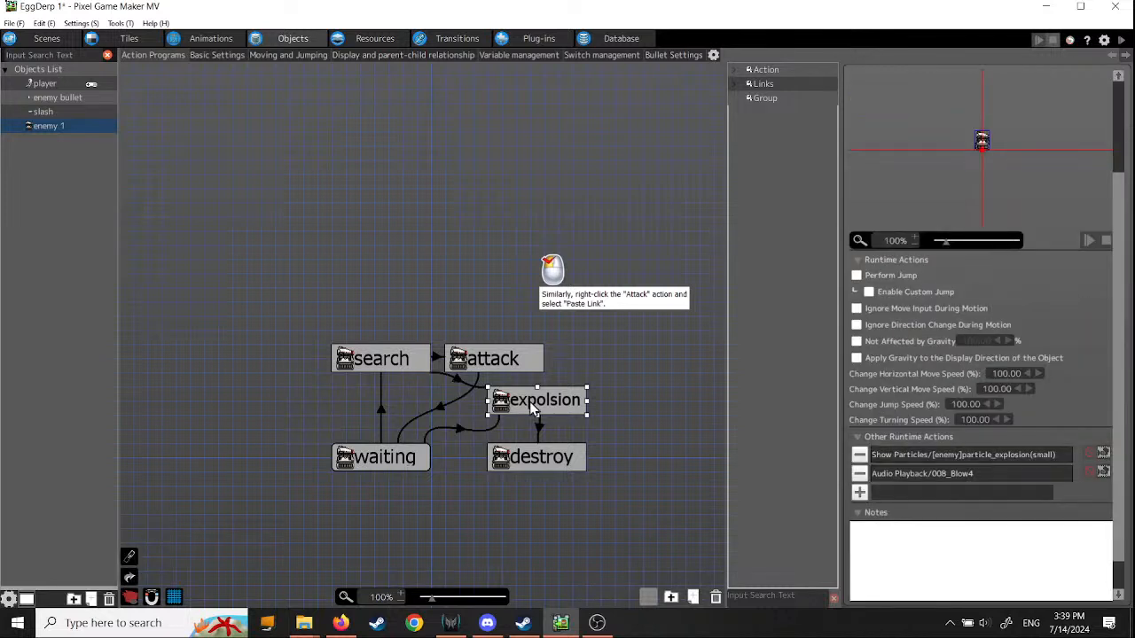
drag(516, 365, 526, 344)
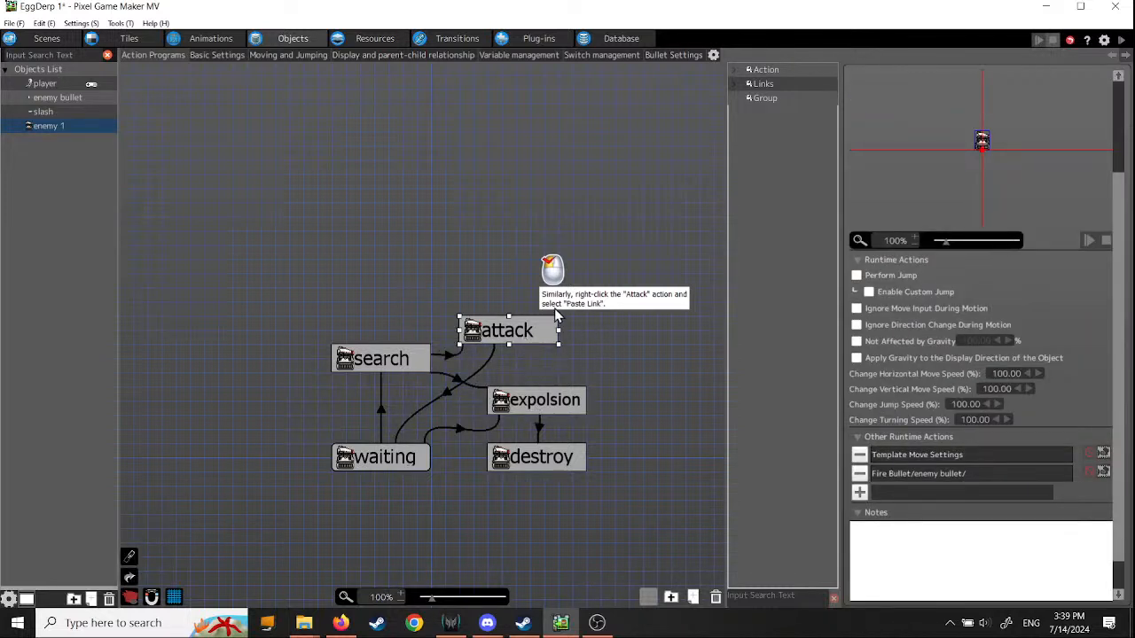
click(521, 408)
click(459, 383)
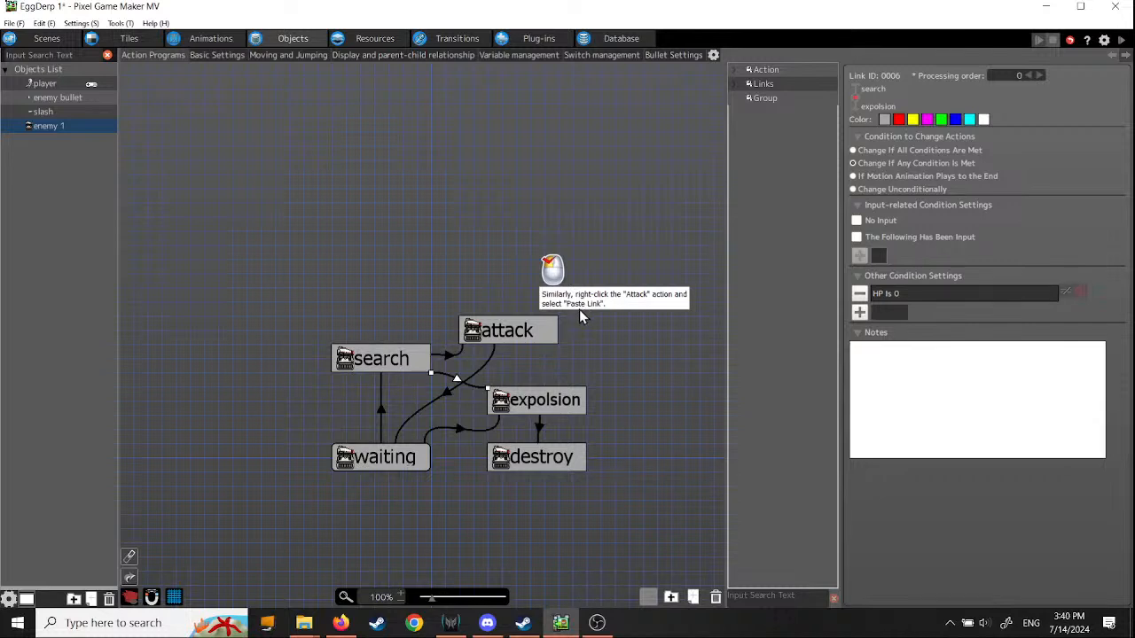
Step: Paste the copied link onto the attack action, connect it to expolsion, and advance the tutorial to saving the project
click(507, 335)
right_click(506, 335)
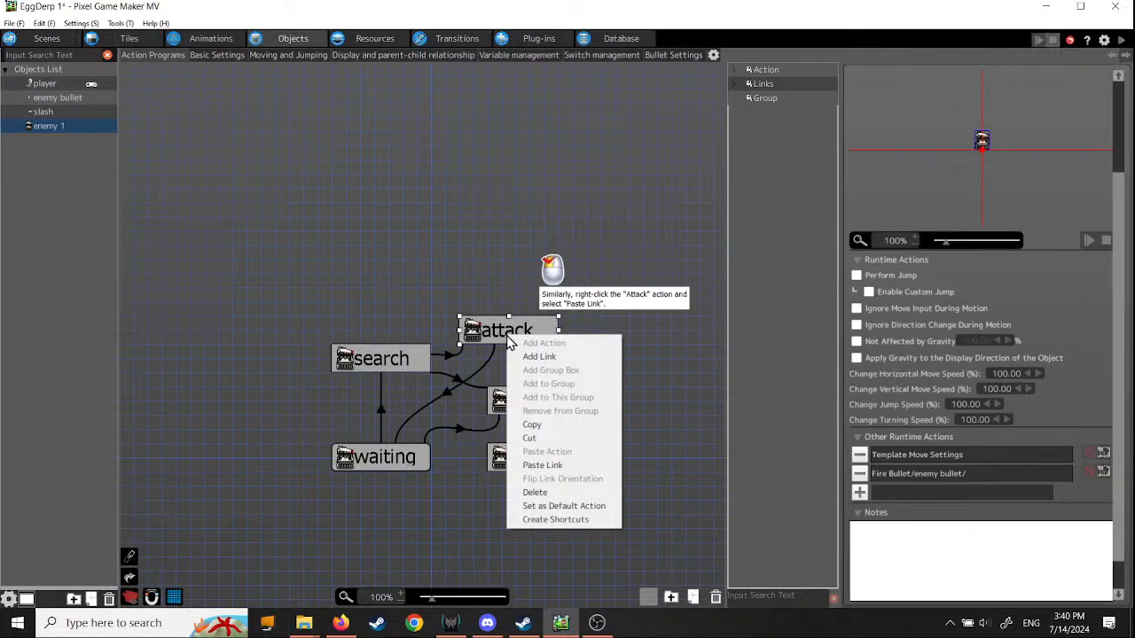
click(503, 335)
click(504, 335)
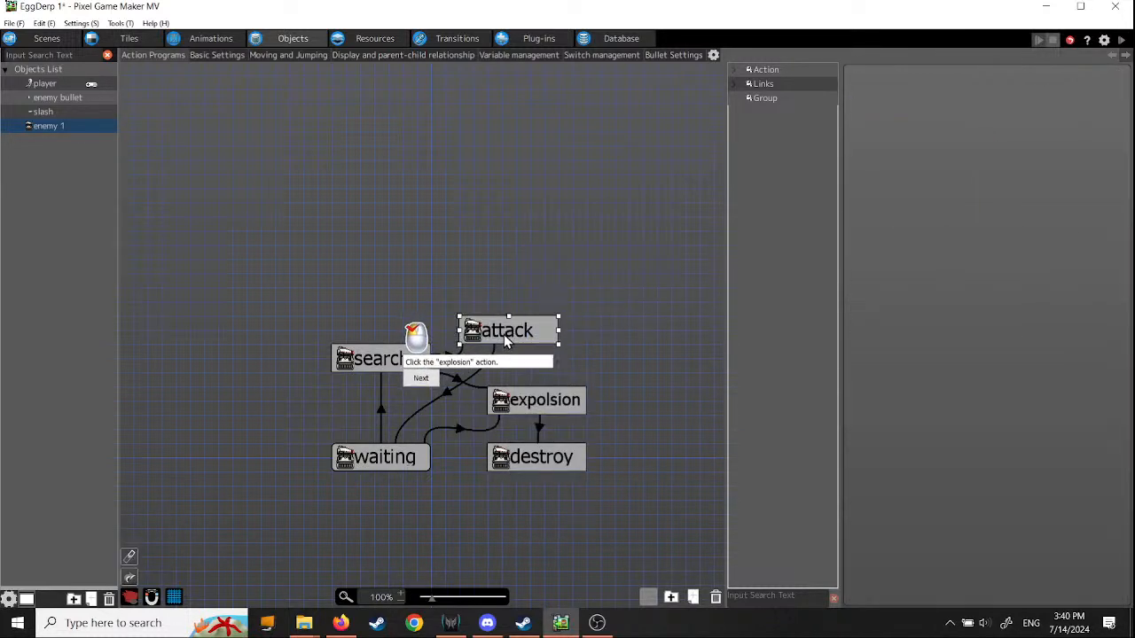
right_click(506, 341)
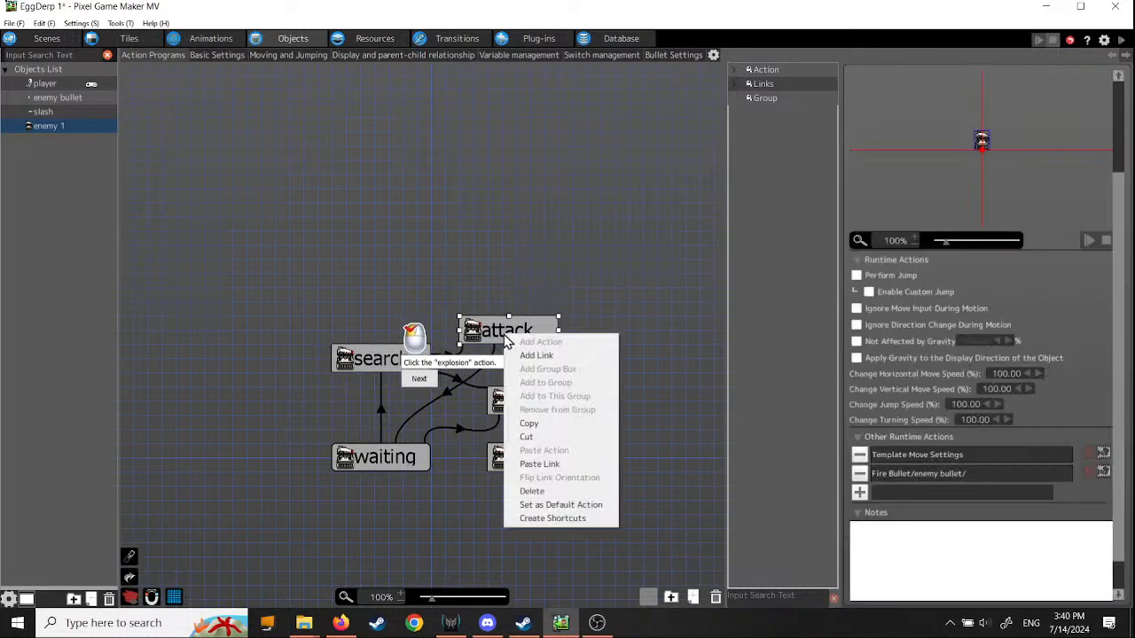
click(542, 467)
click(518, 403)
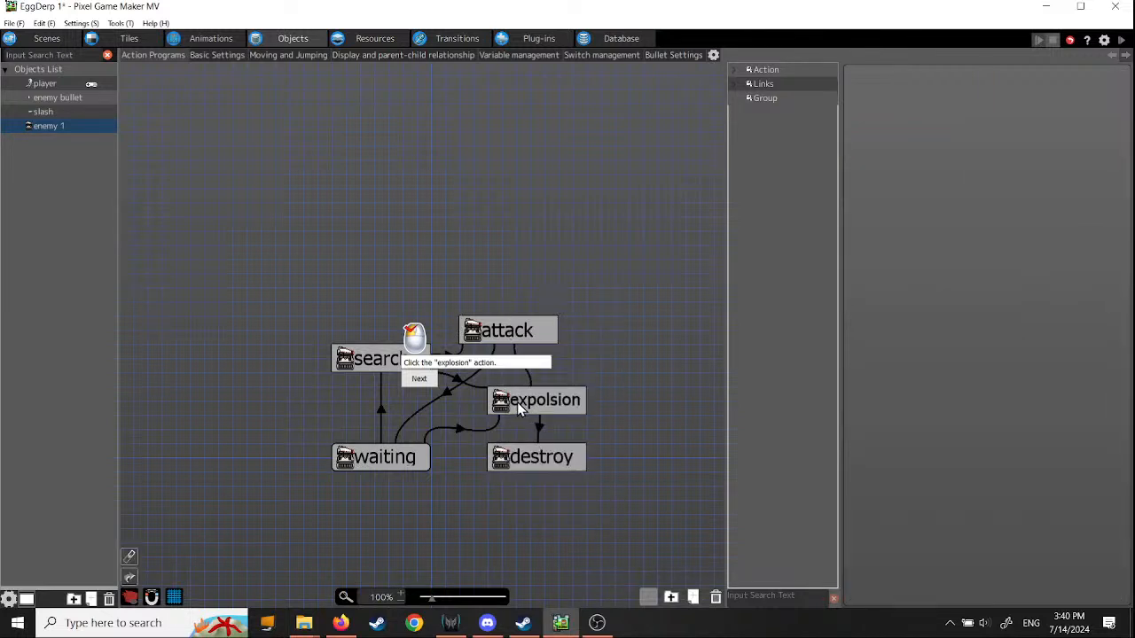
click(421, 381)
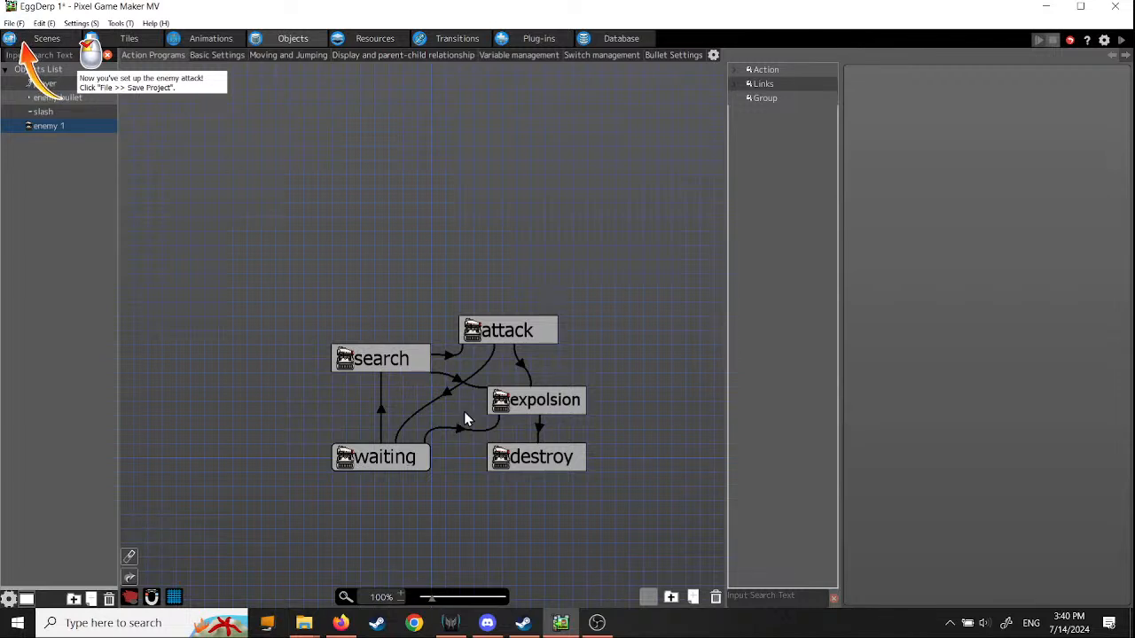
Step: Rearrange the action diagram so attack, expolsion and destroy line up in one evenly spaced vertical column
drag(528, 403, 514, 403)
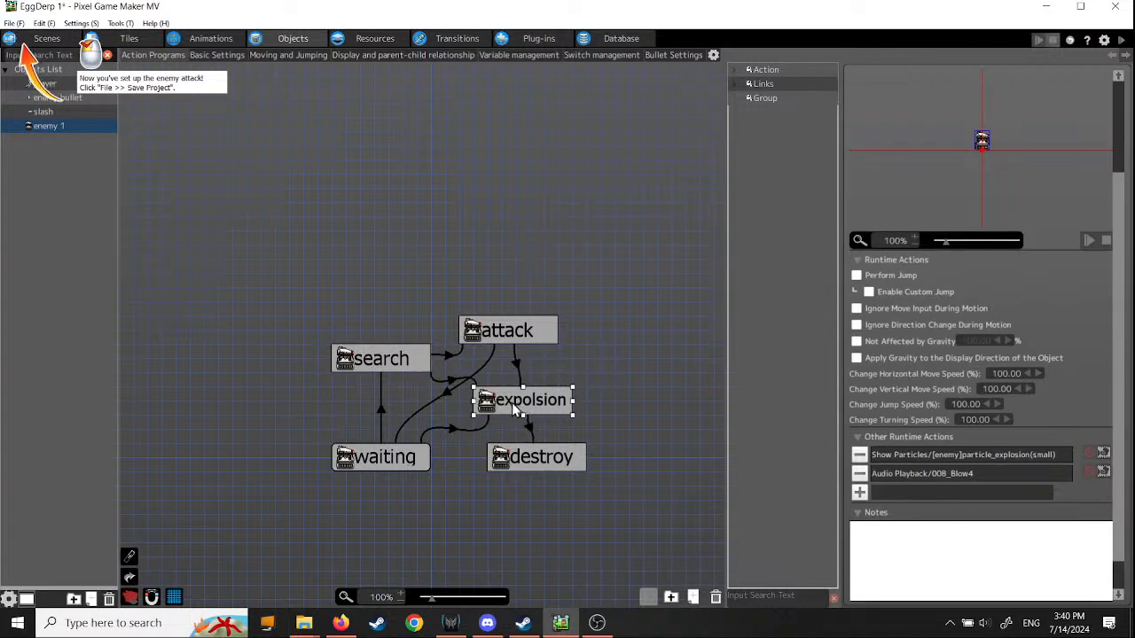
click(525, 459)
drag(526, 459, 515, 458)
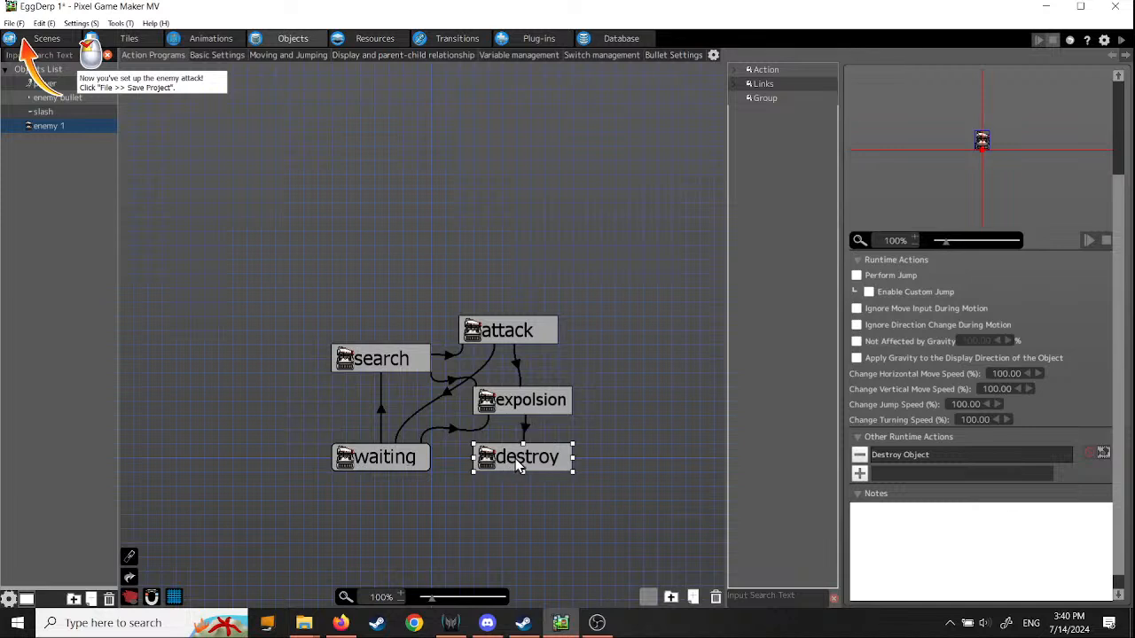
click(498, 411)
mouse_move(500, 399)
mouse_down()
mouse_move(501, 412)
mouse_move(506, 387)
mouse_up()
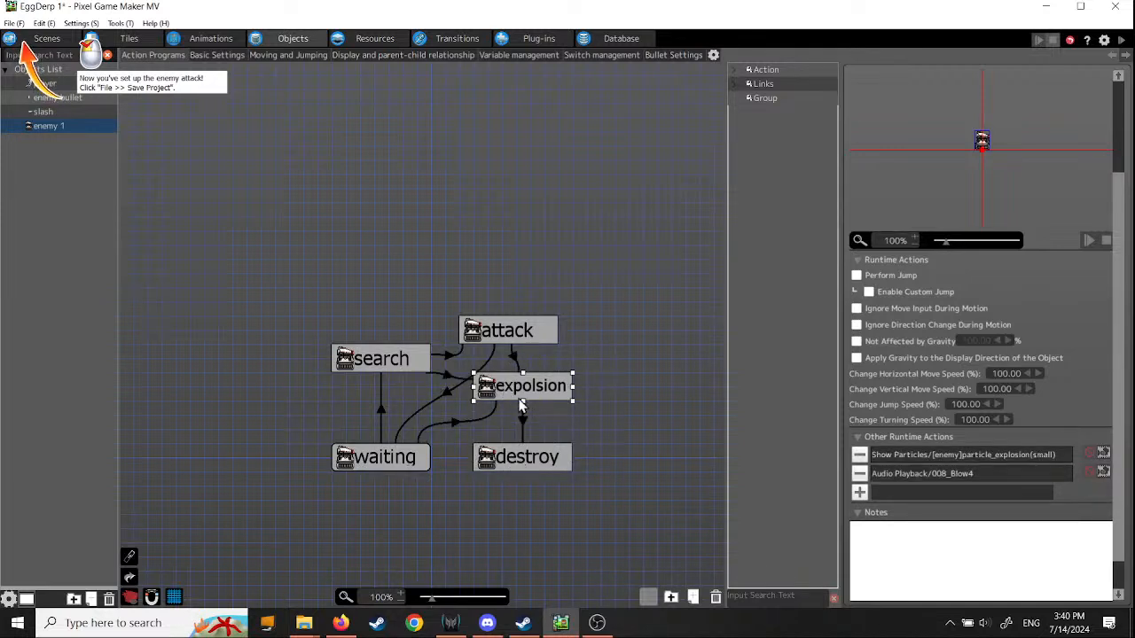
click(514, 339)
drag(515, 339, 528, 326)
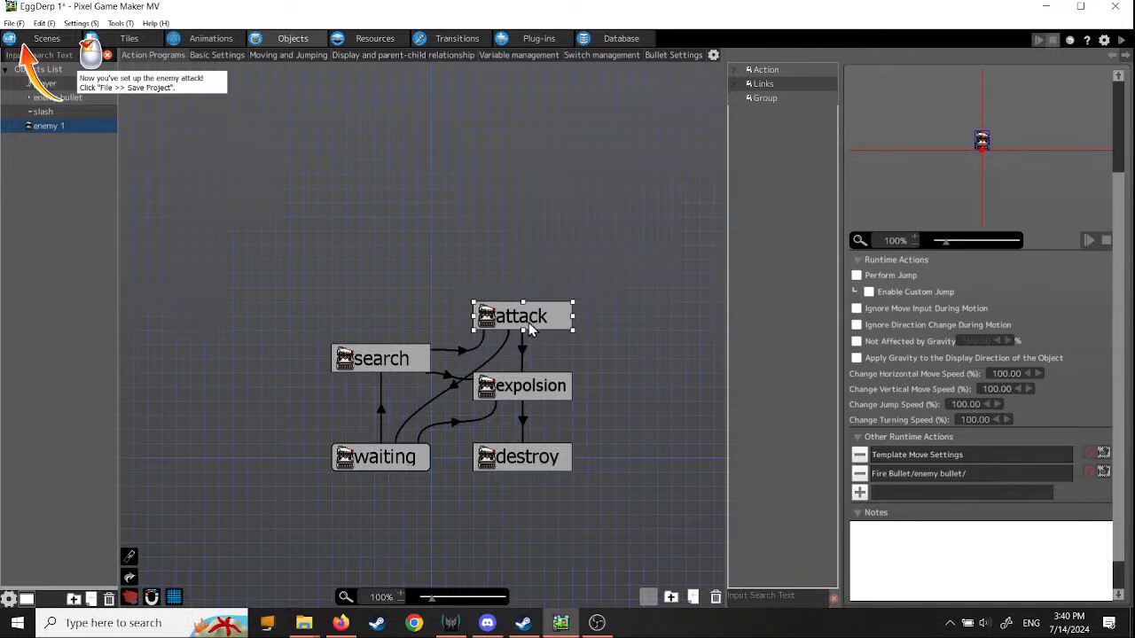
Step: Save the project and run the game in a maximized window
click(15, 24)
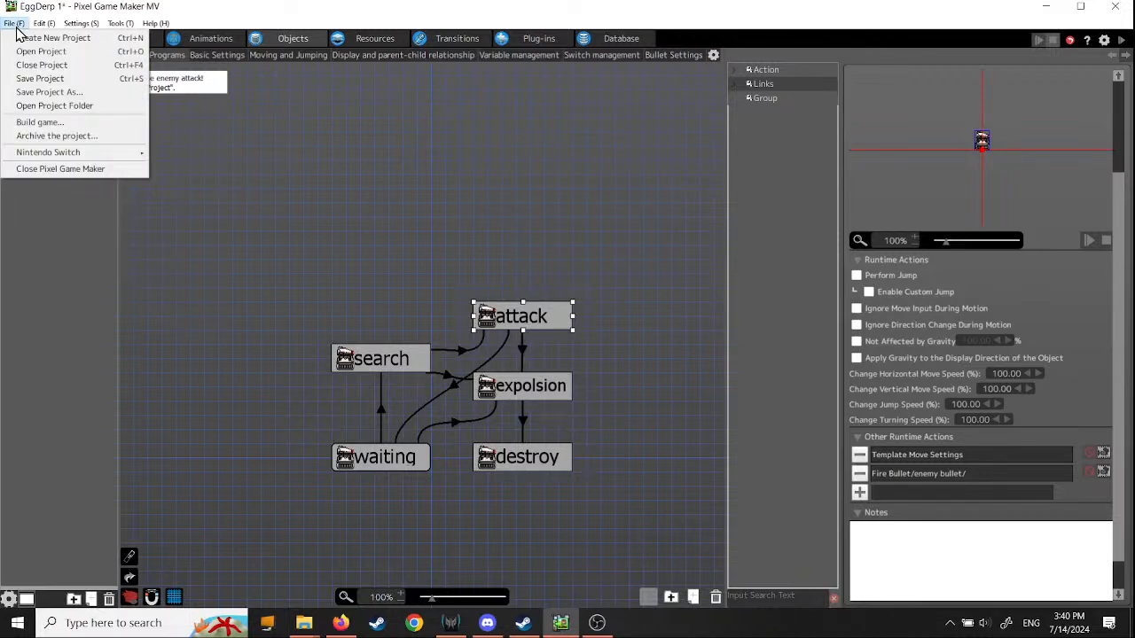
click(33, 80)
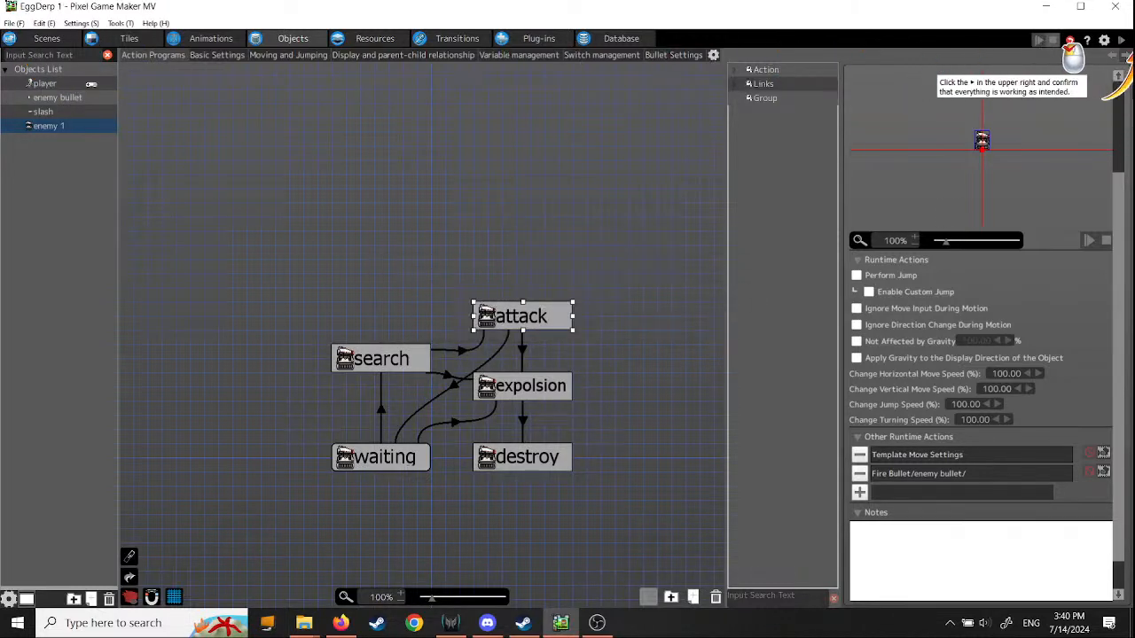
click(1121, 41)
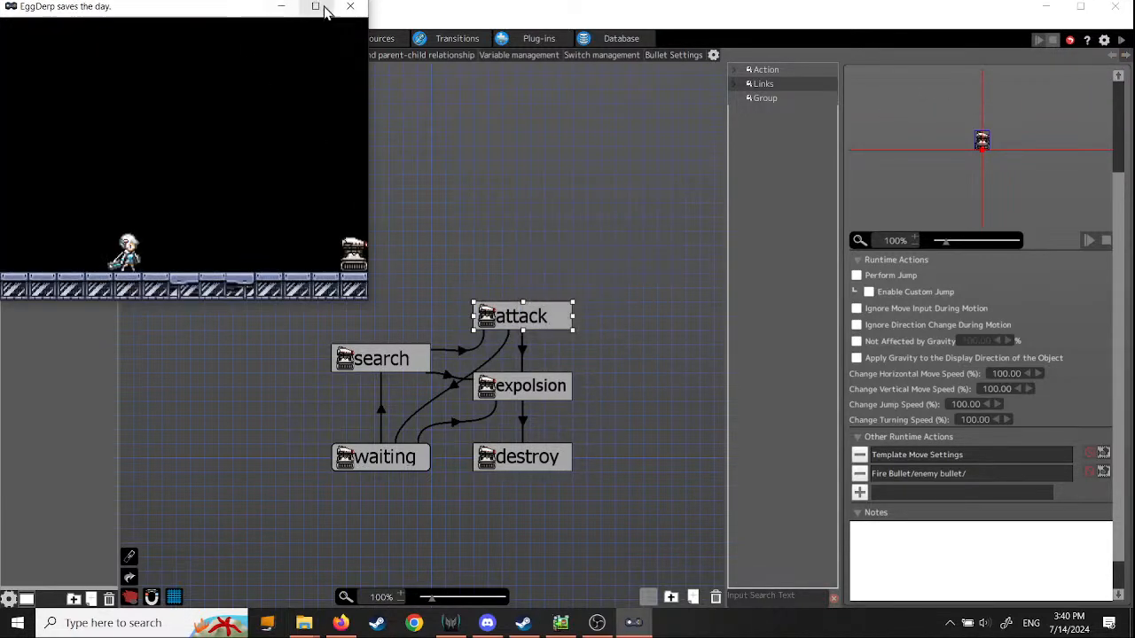
click(315, 9)
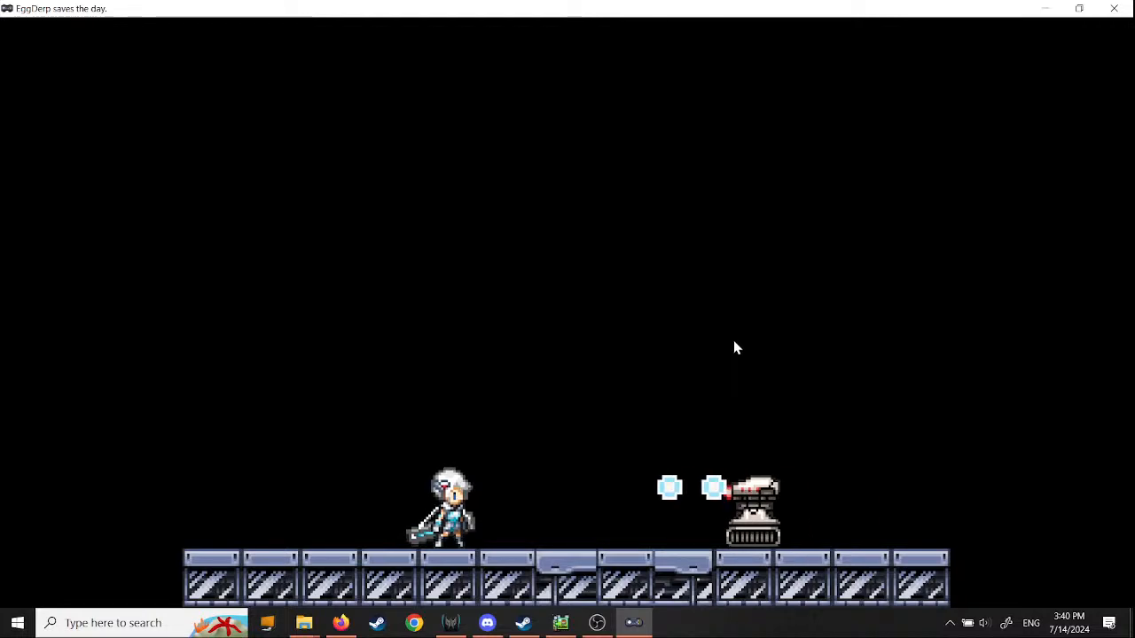
Step: Playtest the first enemy encounter by approaching it while it fires and striking it with the player's slash
key(Right)
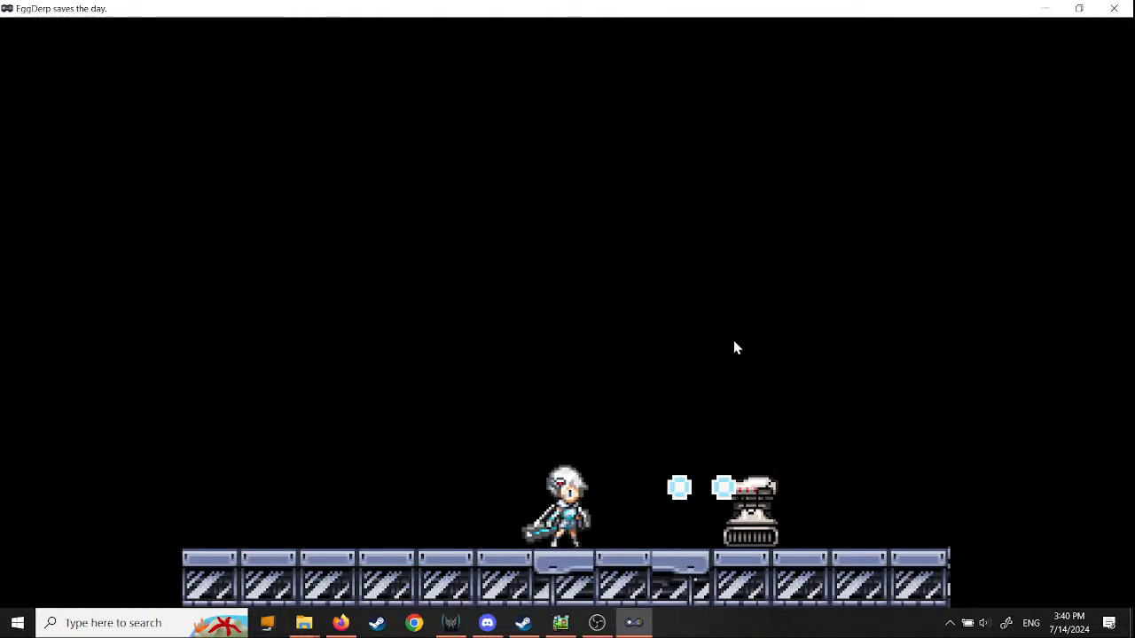
key(Left)
key(Right)
key(z)
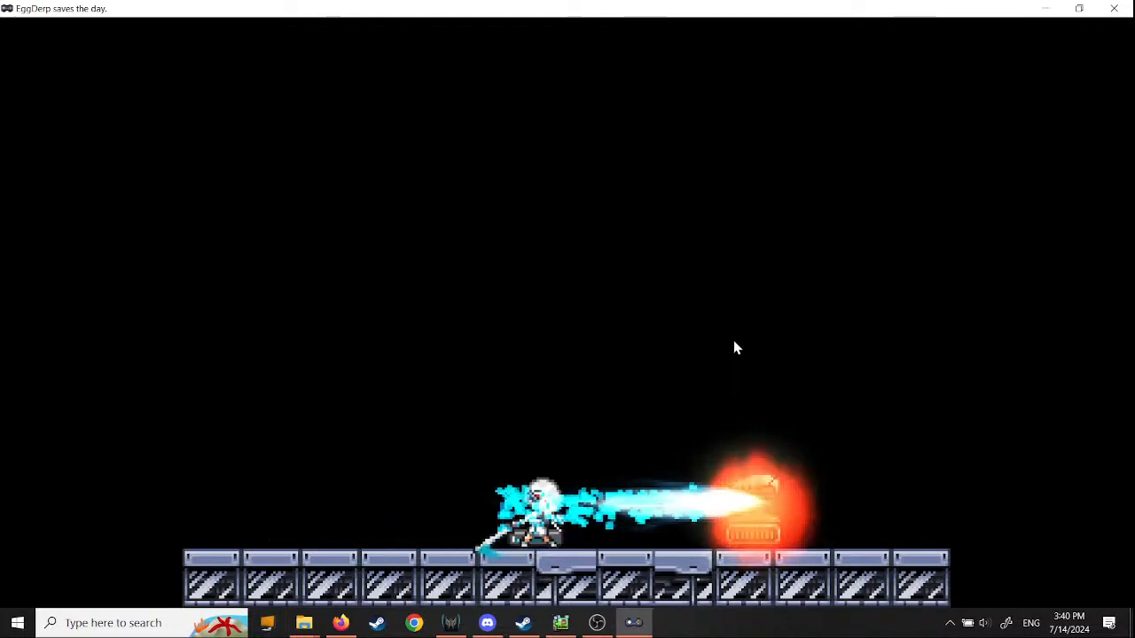
Step: Run the player along the level over the raised platform and past the next enemy
key(Right)
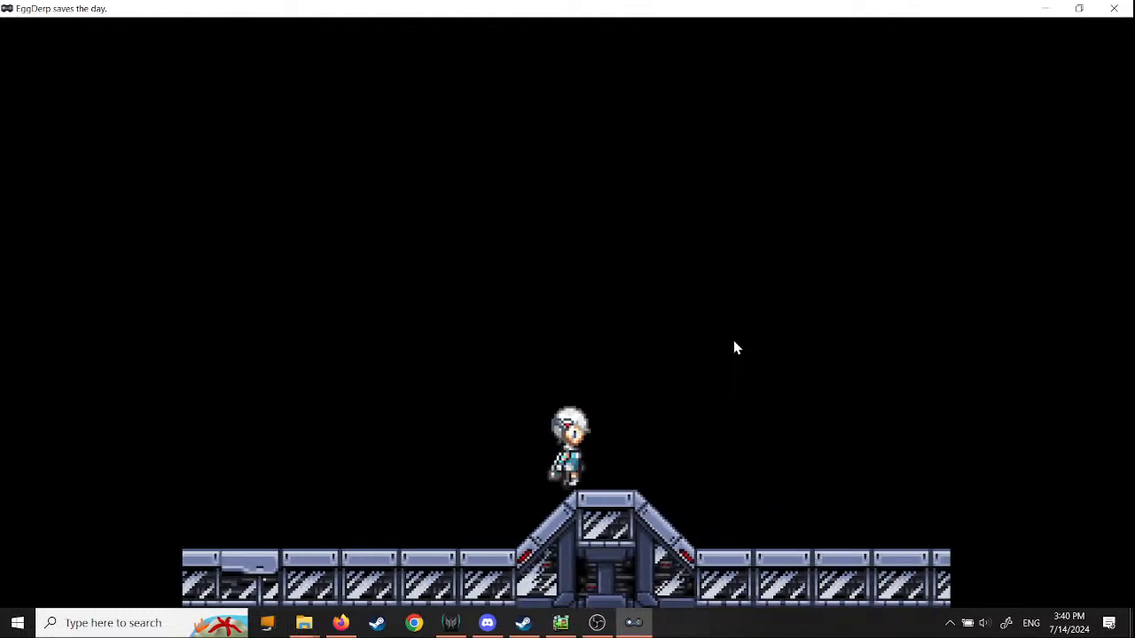
key(Right)
key(z)
key(Right)
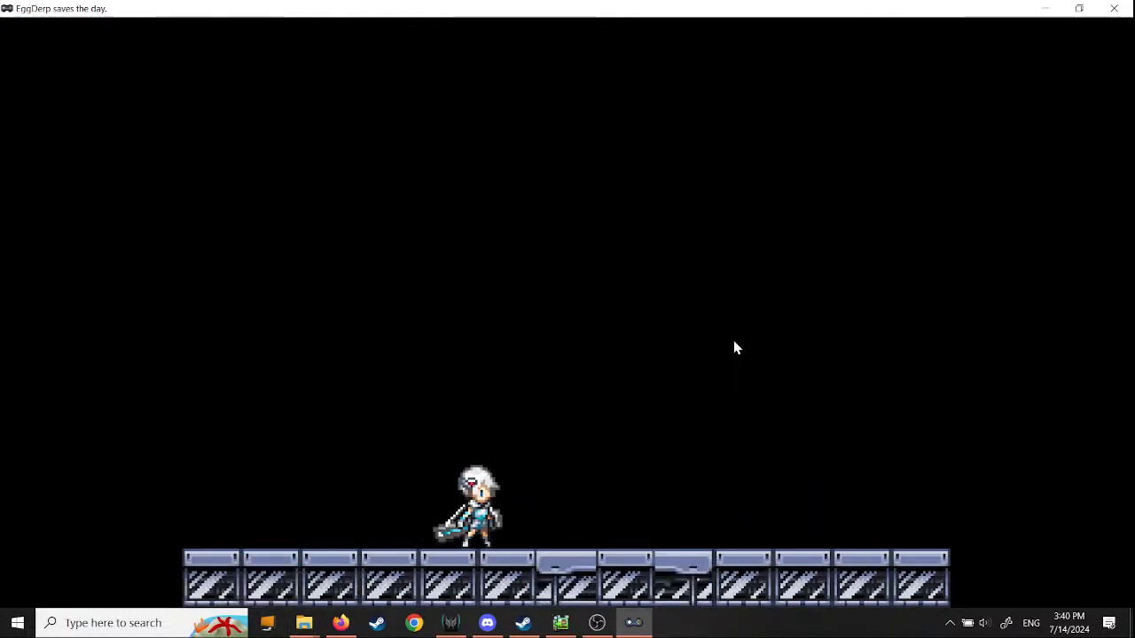
key(z)
key(space)
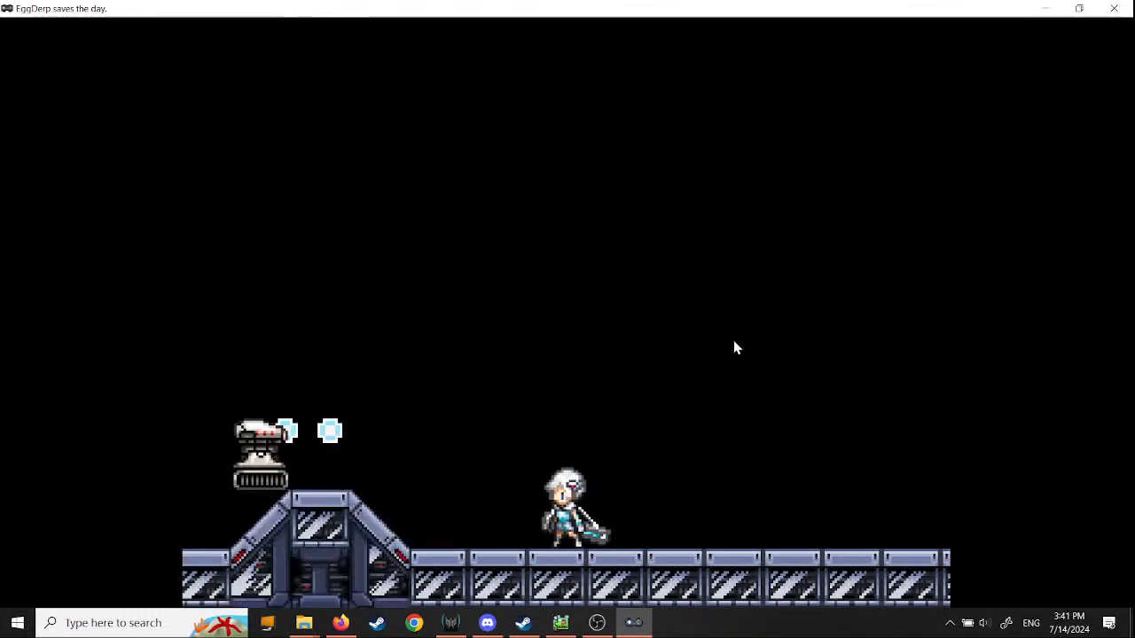
Step: Test the enemy's bullet fire by moving the player back and forth on the flat ground beyond the raised platform
key(Right)
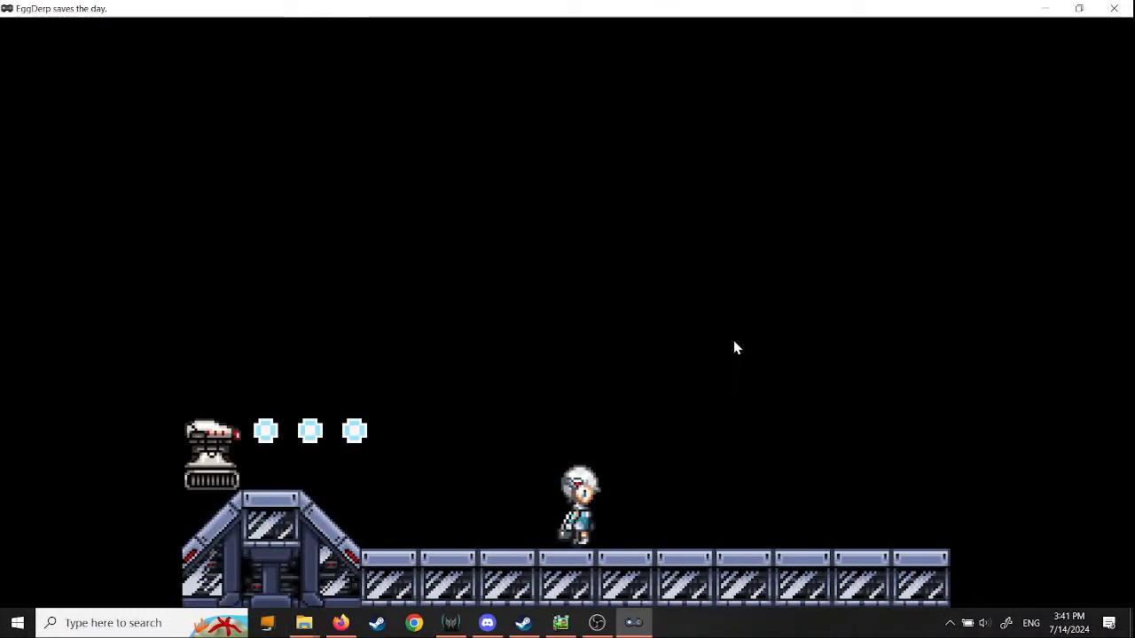
key(Left)
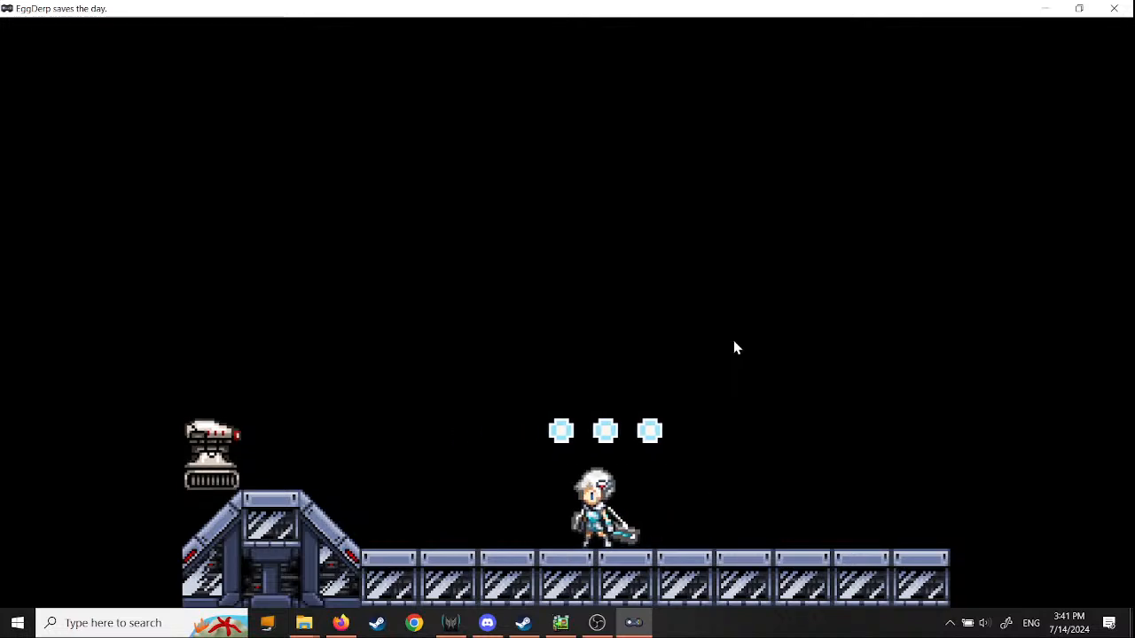
key(Right)
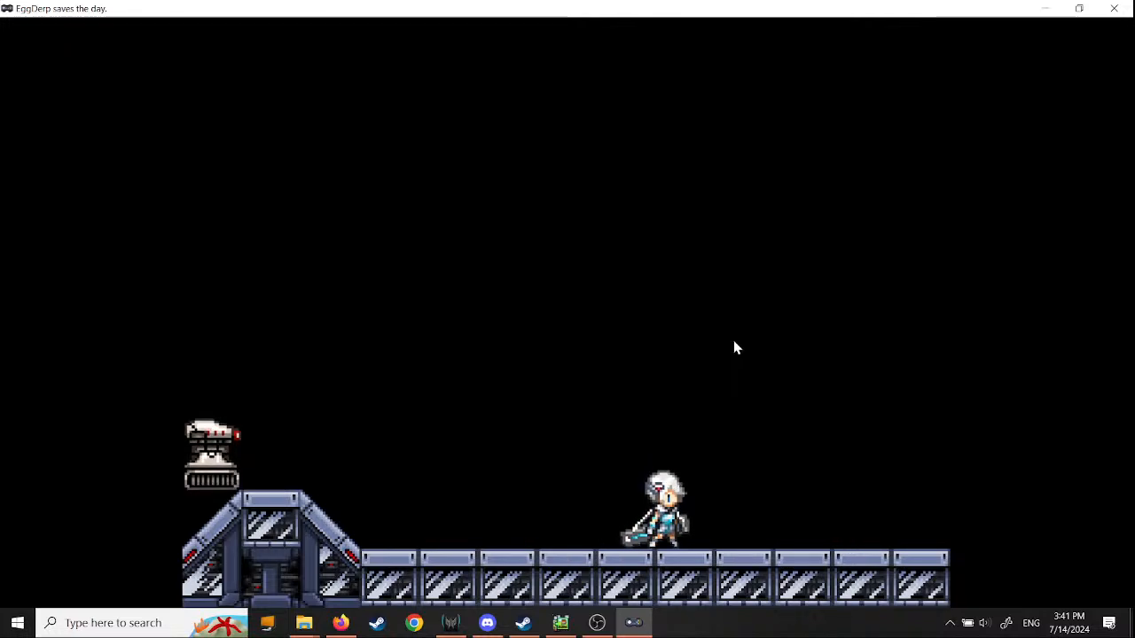
key(Left)
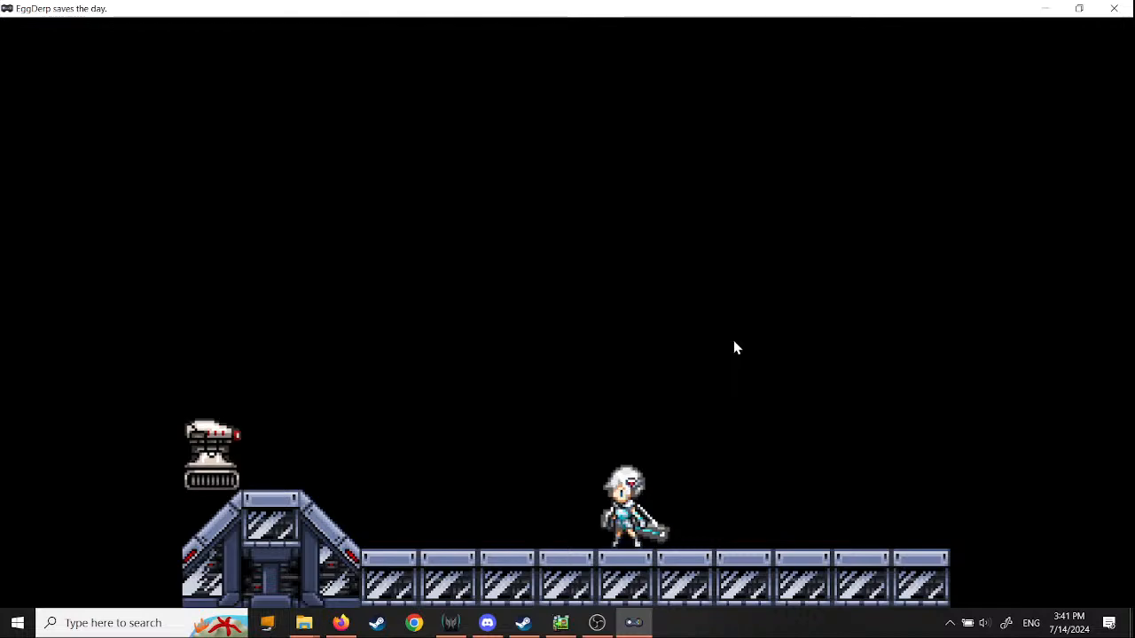
key(Left)
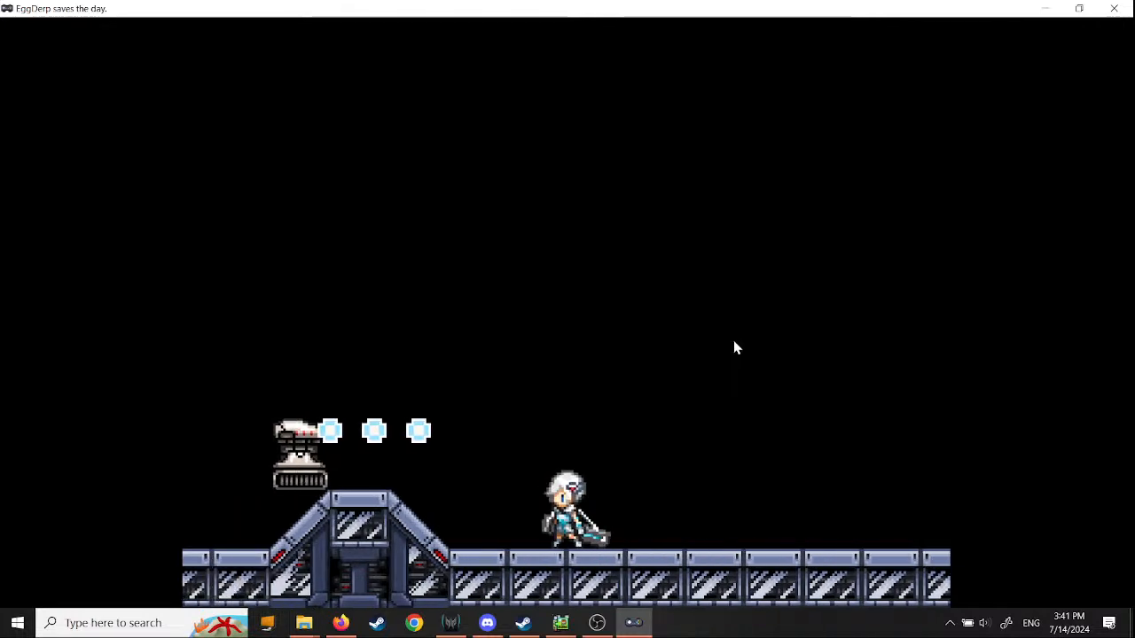
Step: Jump the player back over the enemy on the raised platform and turn to face it from the other side
key(Left)
key(space)
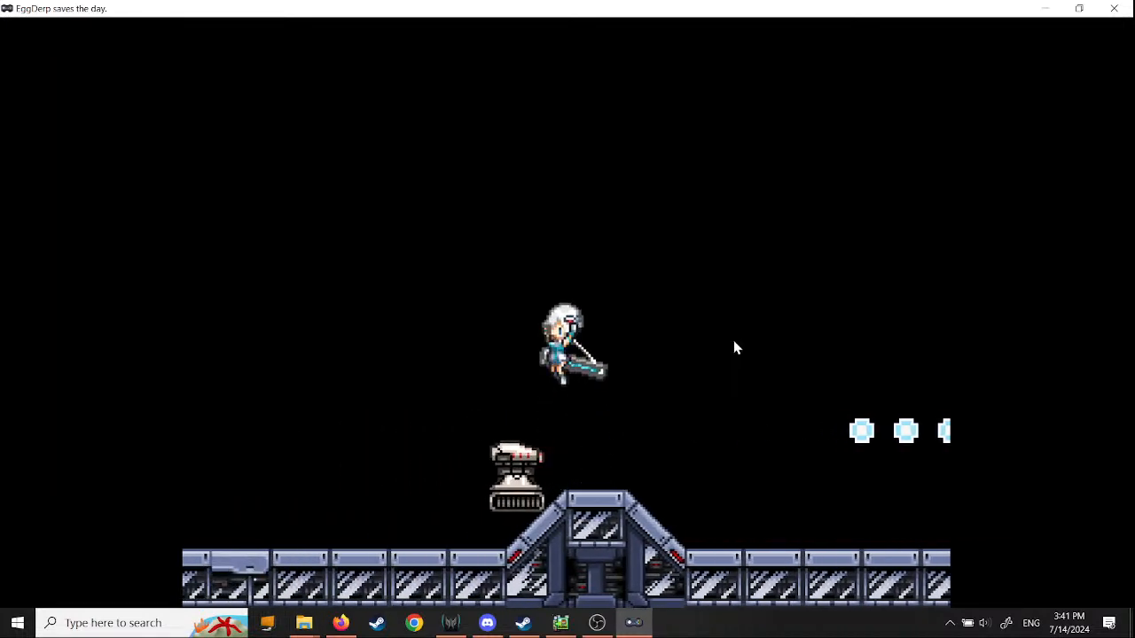
key(Left)
key(space)
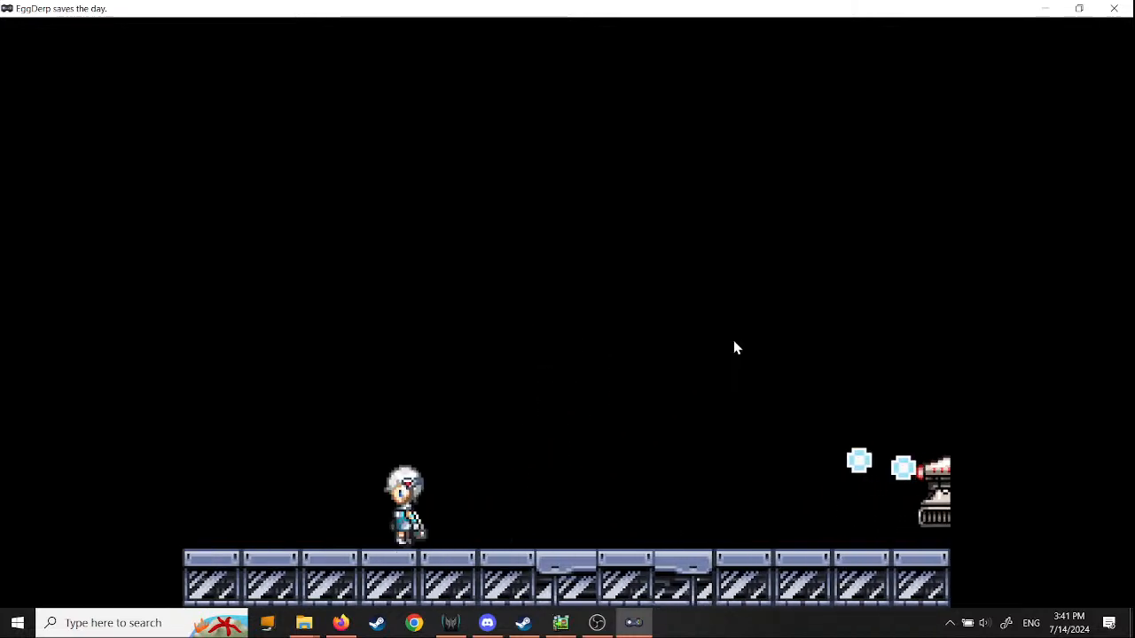
key(Left)
key(Right)
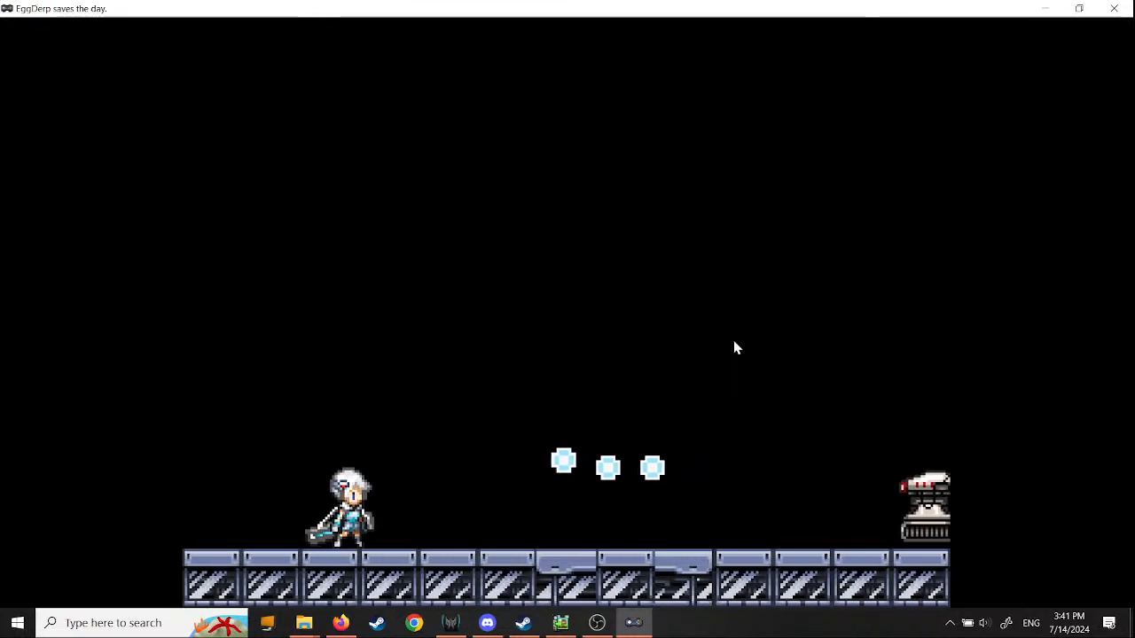
Step: Dodge the enemy's bullets on the flat ground and destroy it with the player's attack
key(x)
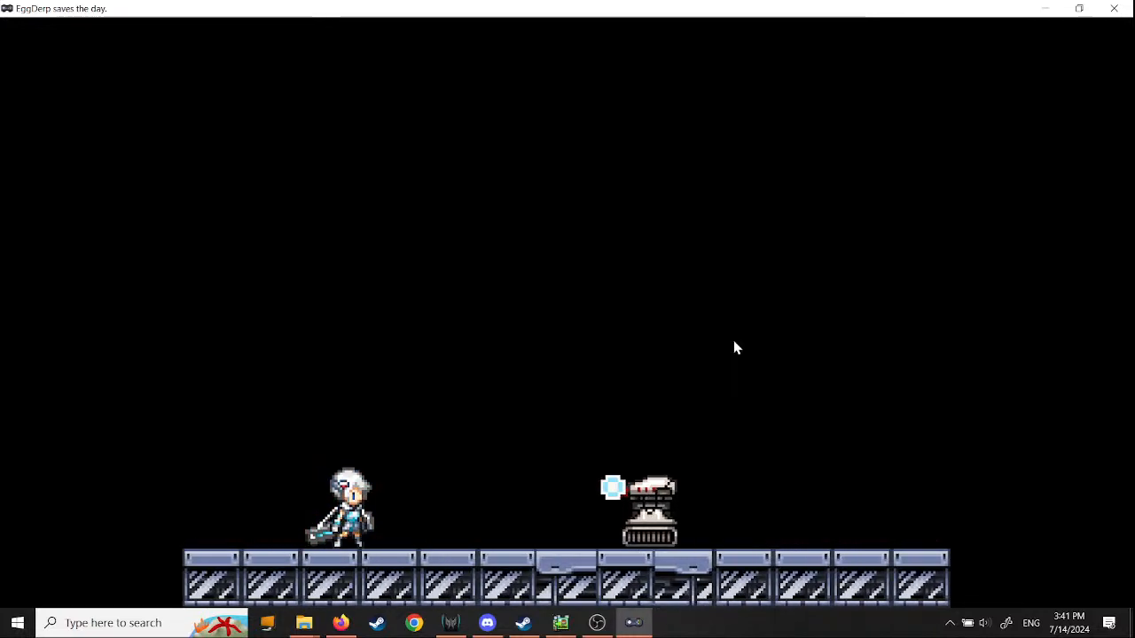
key(space)
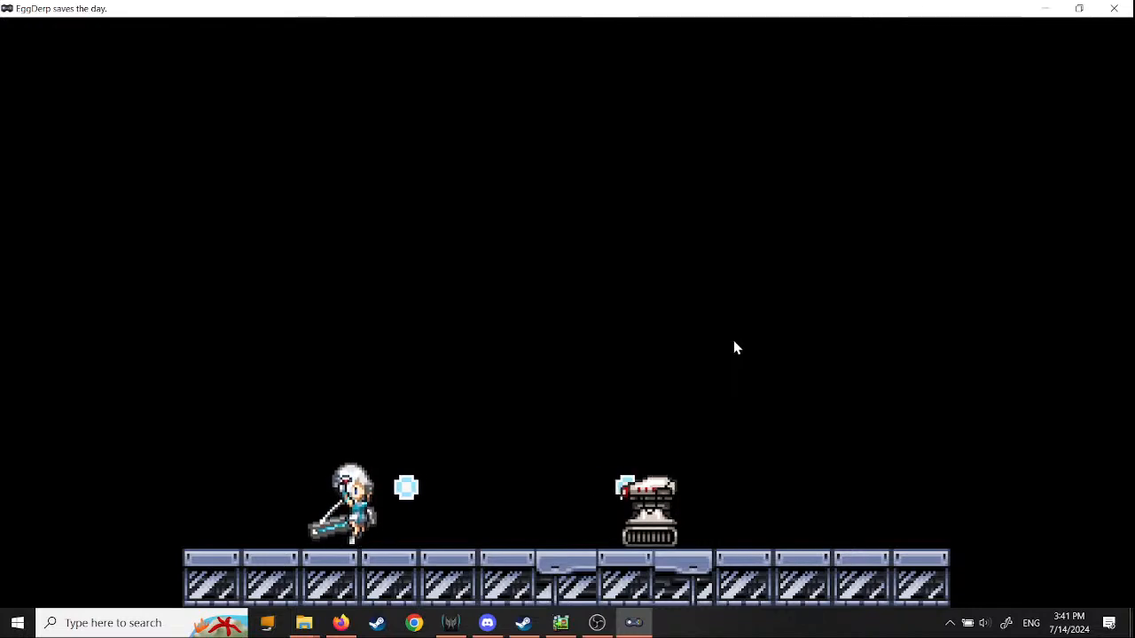
key(x)
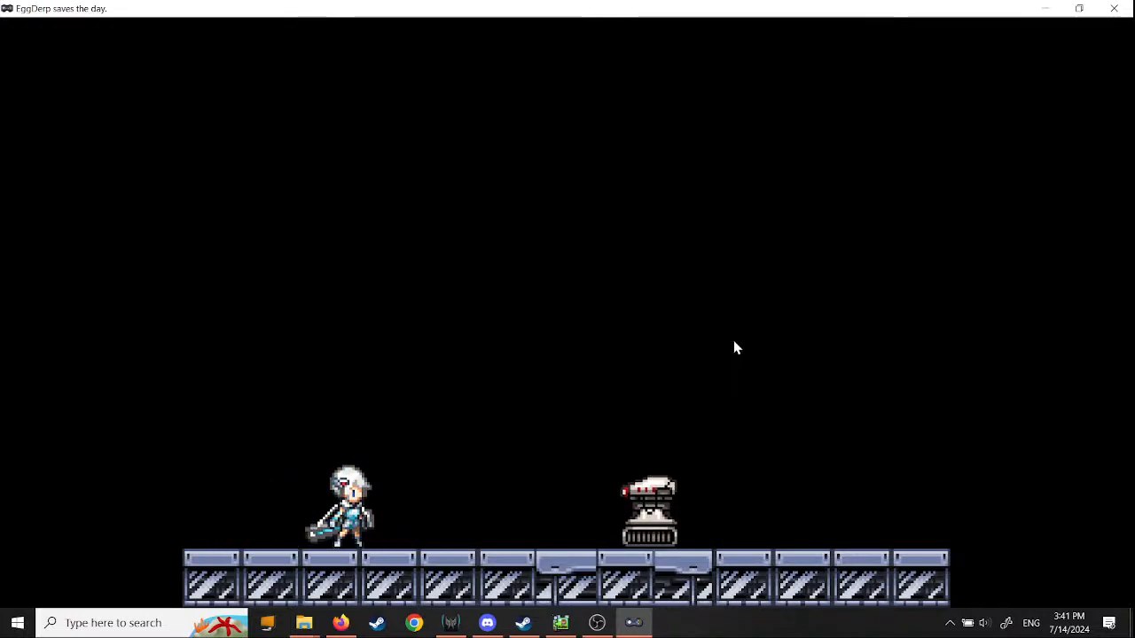
key(Right)
key(x)
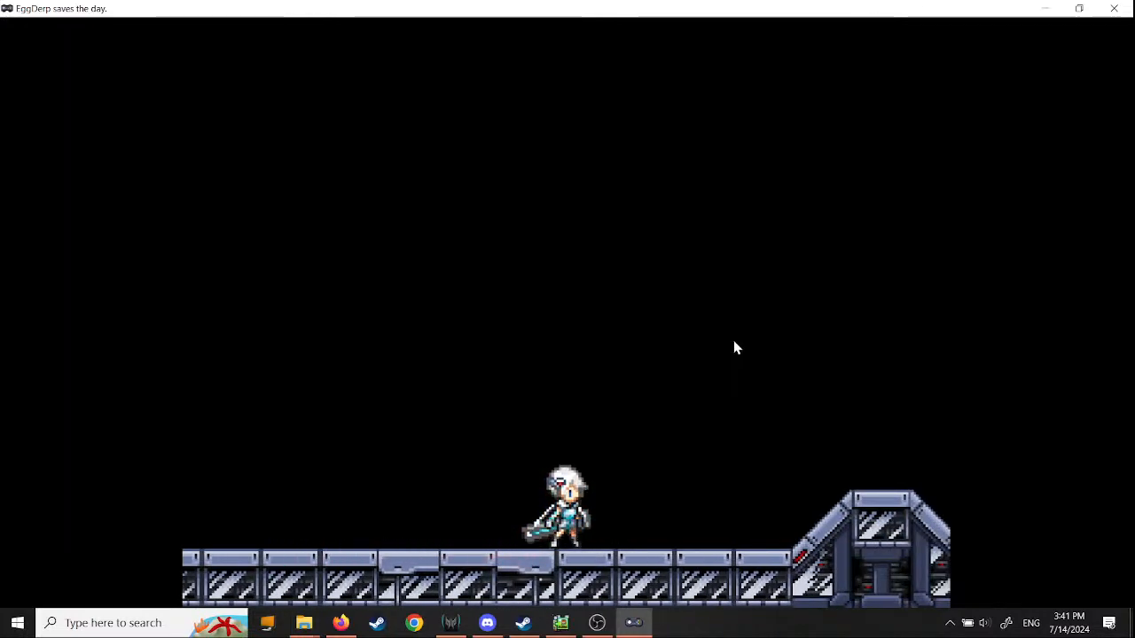
Step: End the test play, return to the editor and dismiss the tutorial's closing message about the enemy bullet check
click(1079, 8)
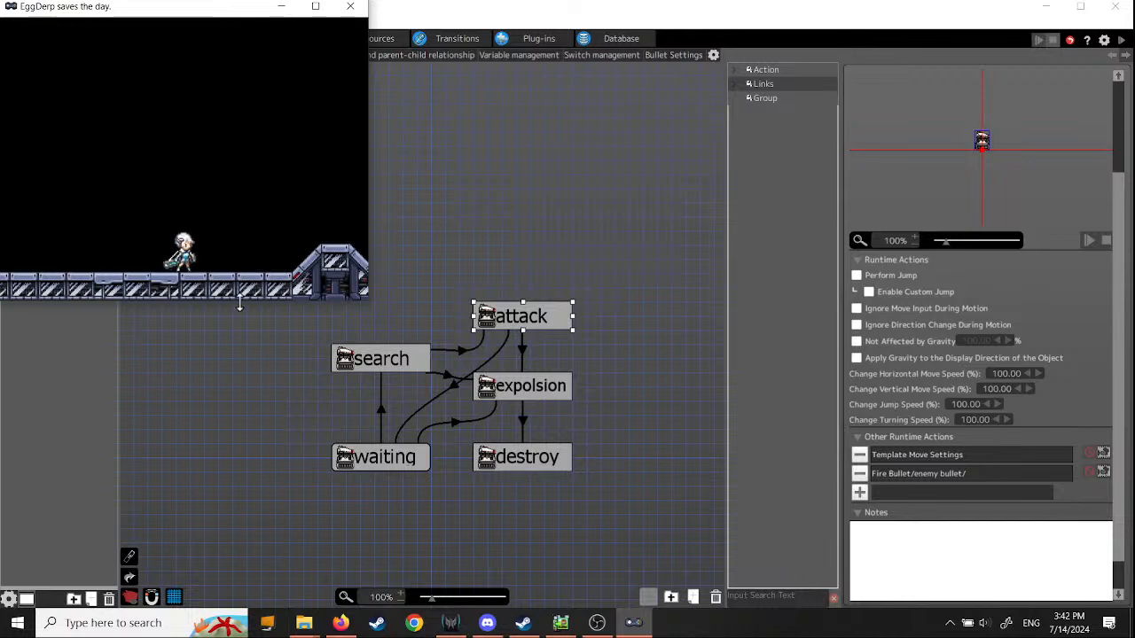
click(352, 7)
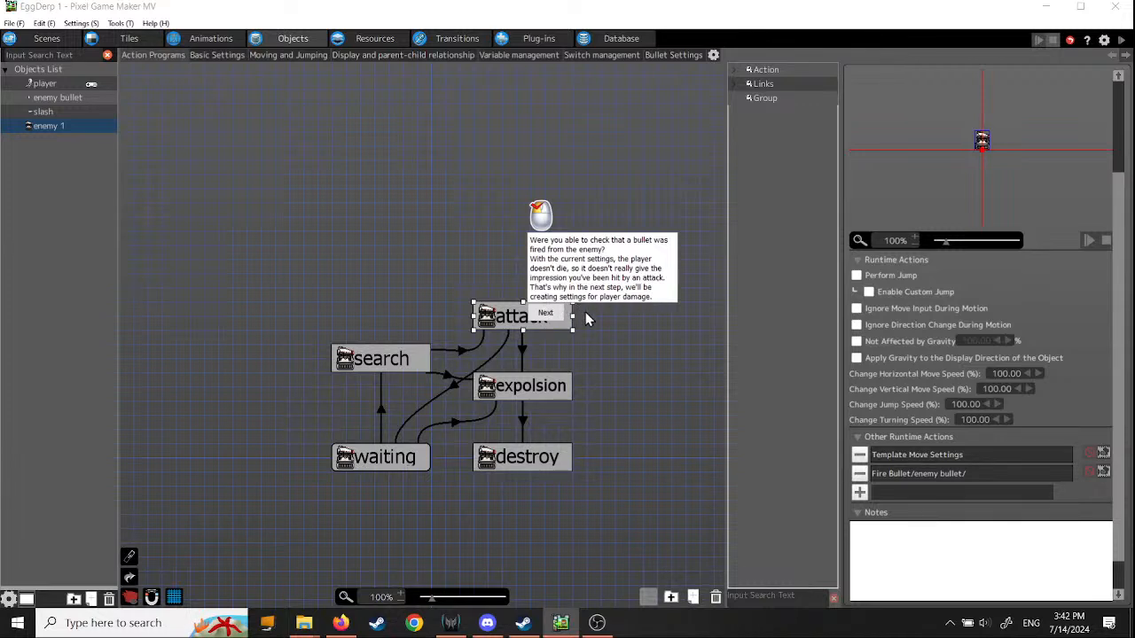
click(548, 314)
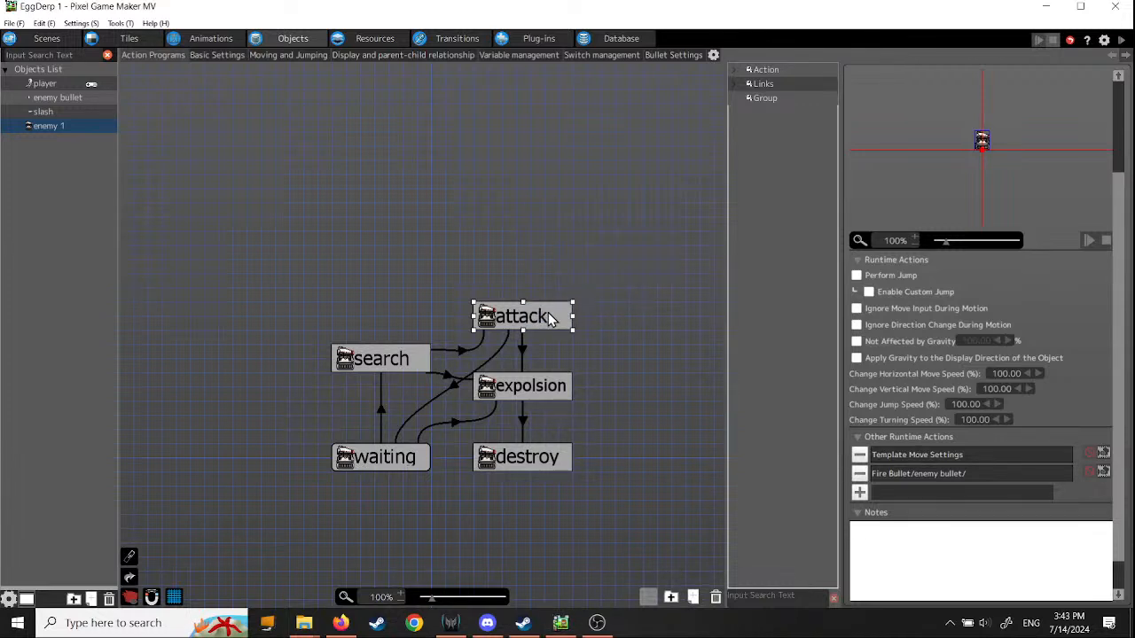
click(587, 321)
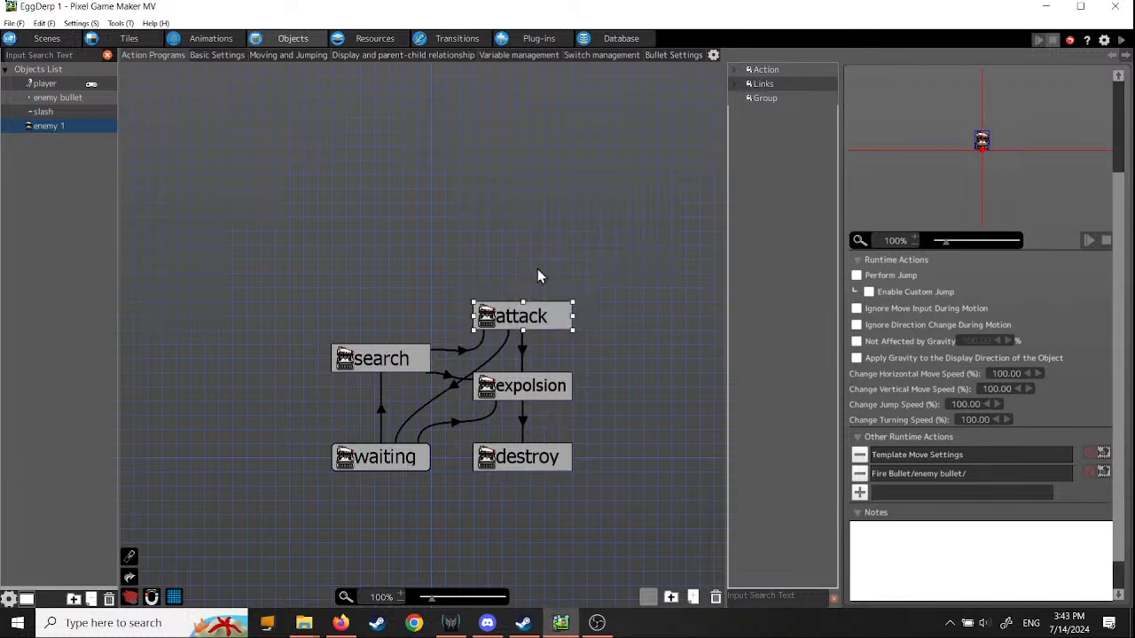
Step: Open the player object and examine its Waiting action settings and list of actions
click(92, 84)
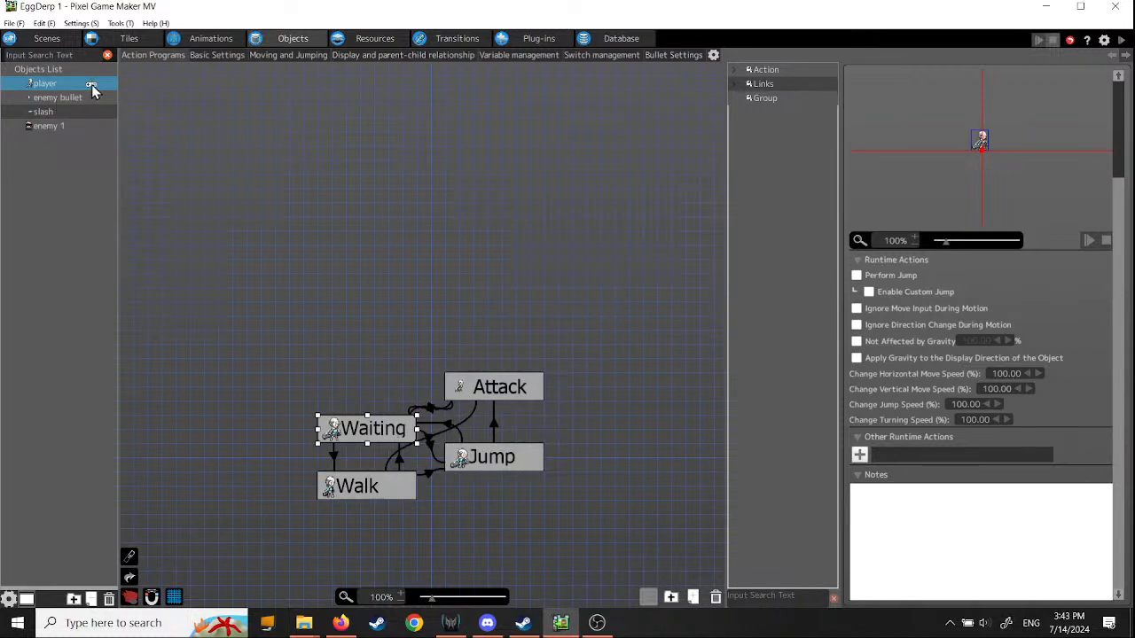
right_click(91, 85)
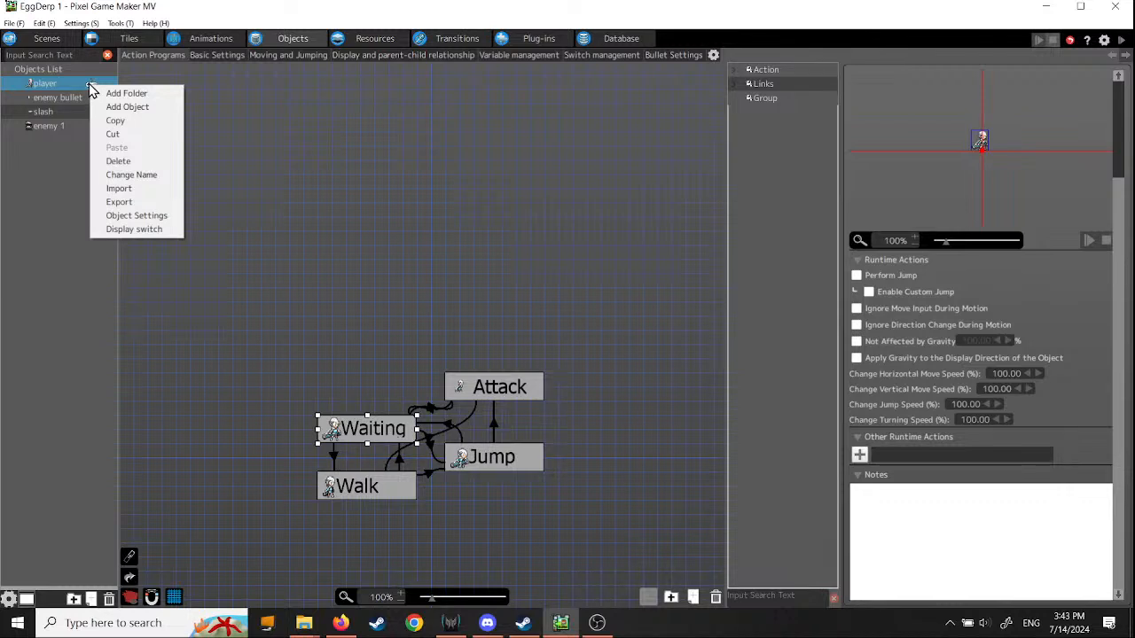
click(74, 84)
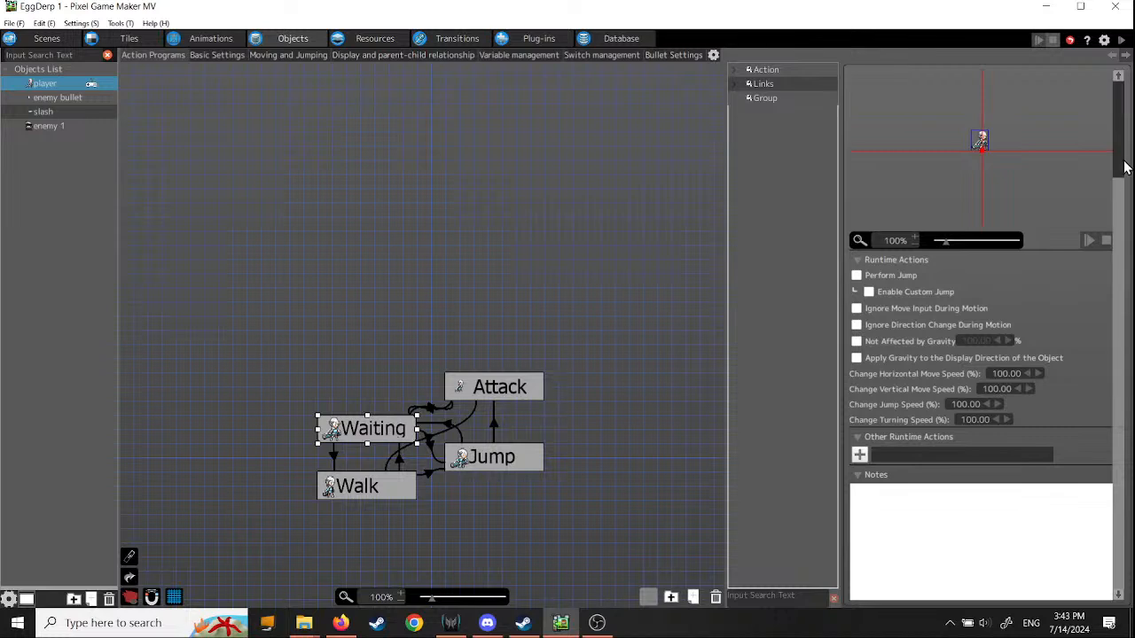
scroll(1122, 181, up, 2)
scroll(1122, 195, up, 1)
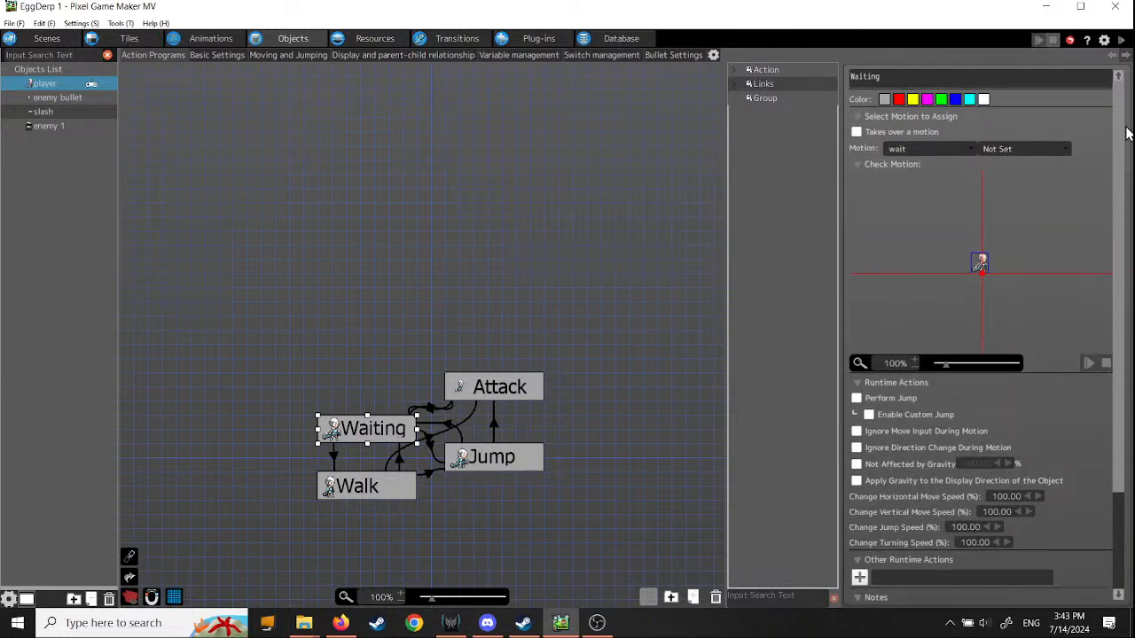
click(734, 71)
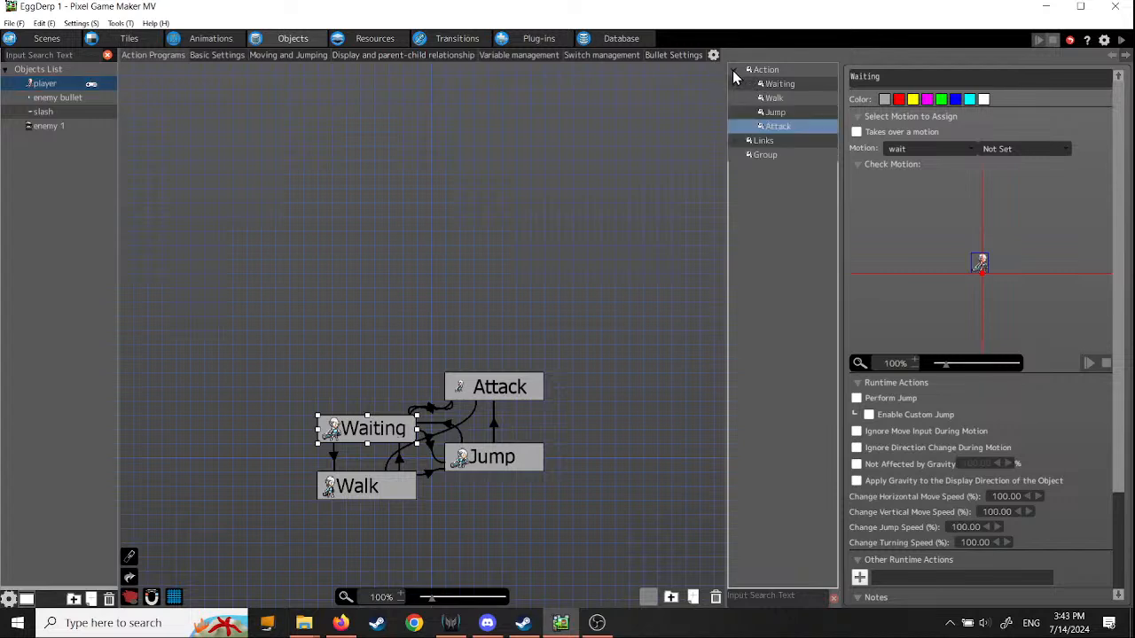
click(732, 70)
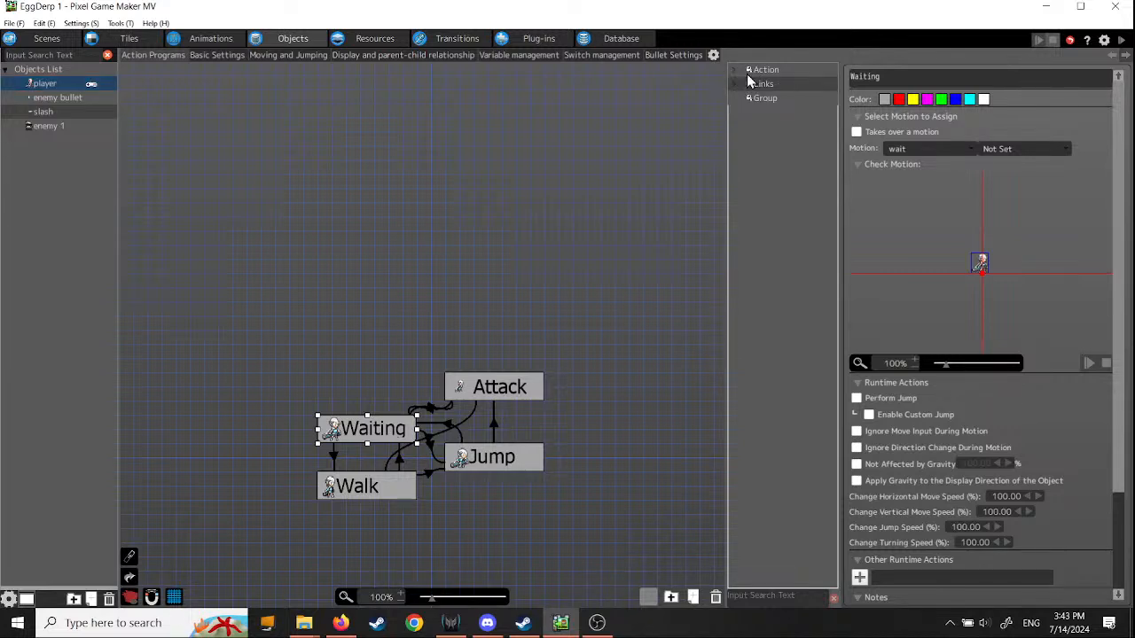
double_click(54, 84)
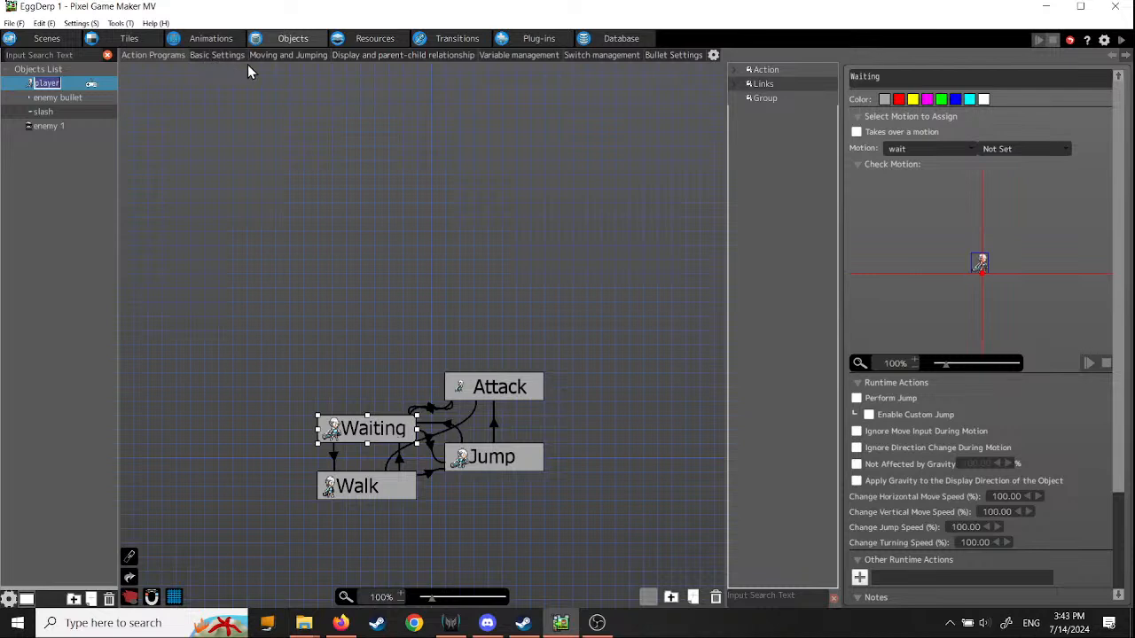
Step: Examine the player's movement, jumping and gravity parameters, along with its basic HP, attack and invincibility settings
click(283, 57)
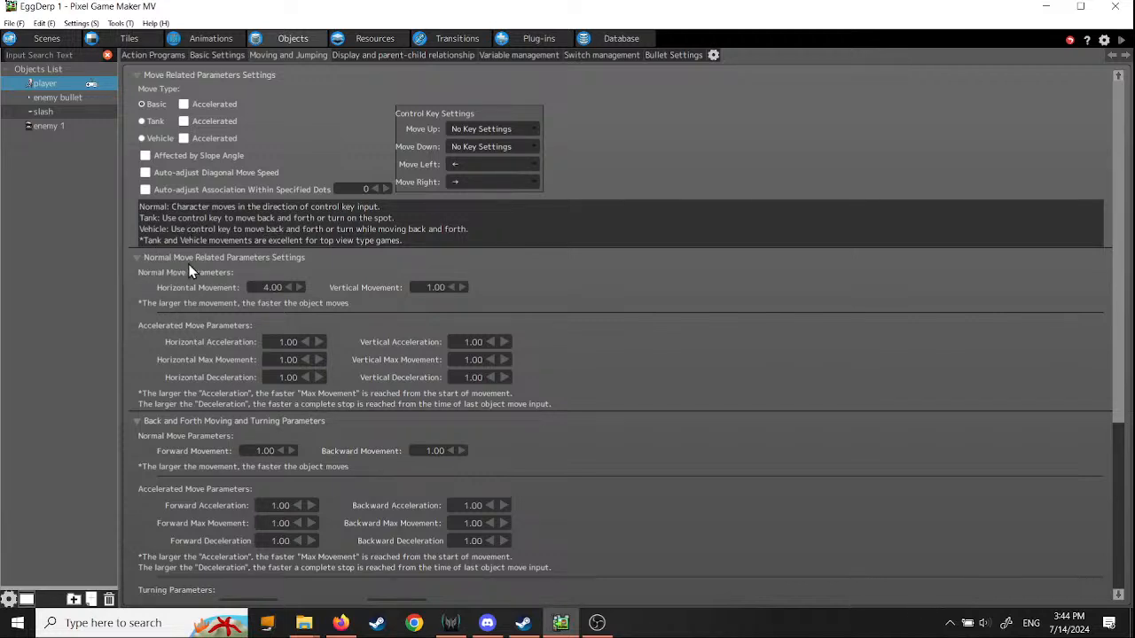
scroll(521, 393, down, 5)
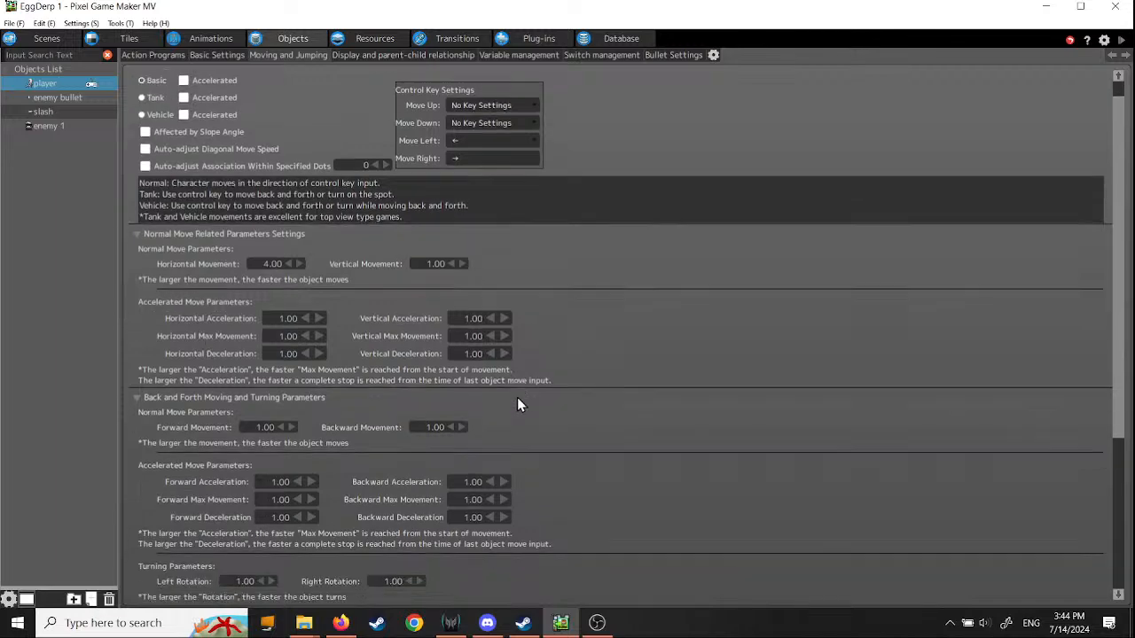
scroll(527, 386, down, 1)
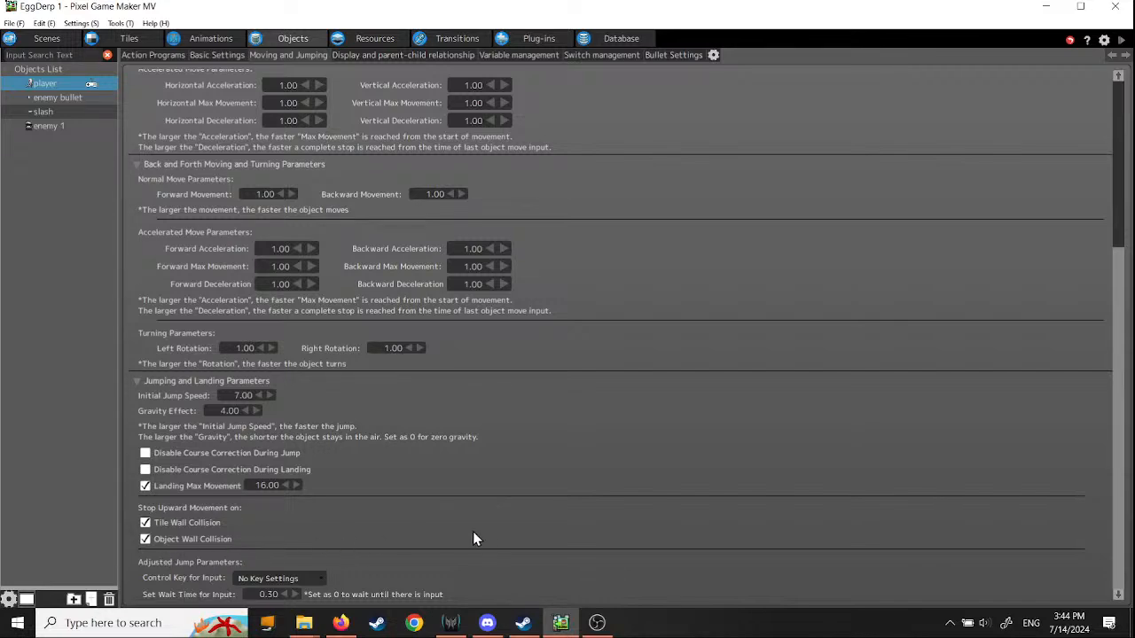
scroll(497, 535, up, 4)
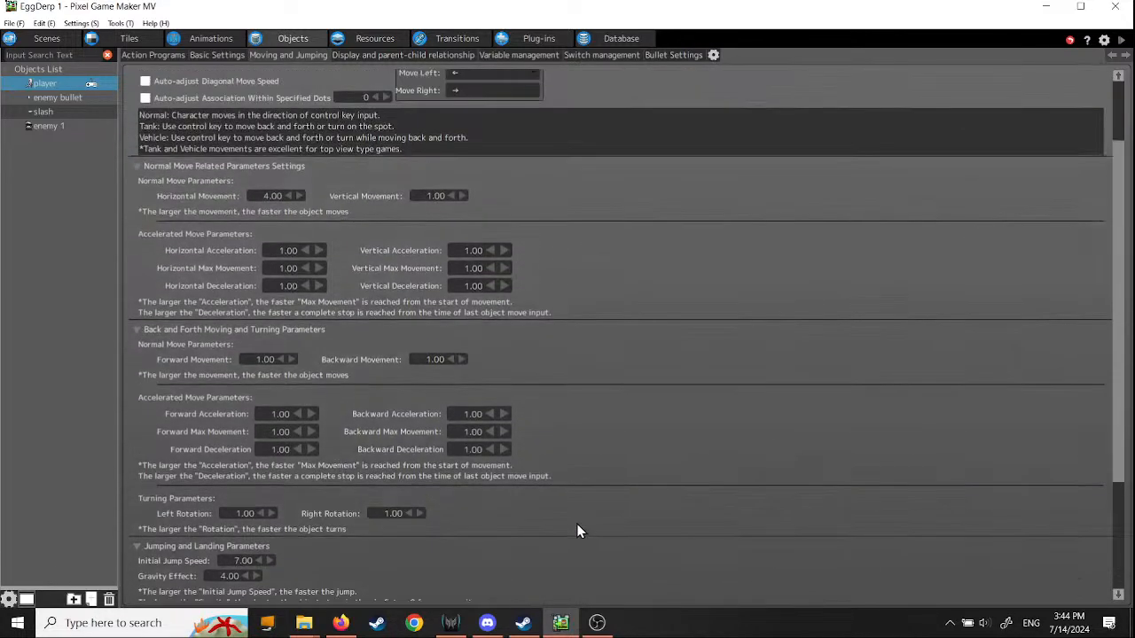
scroll(576, 530, up, 2)
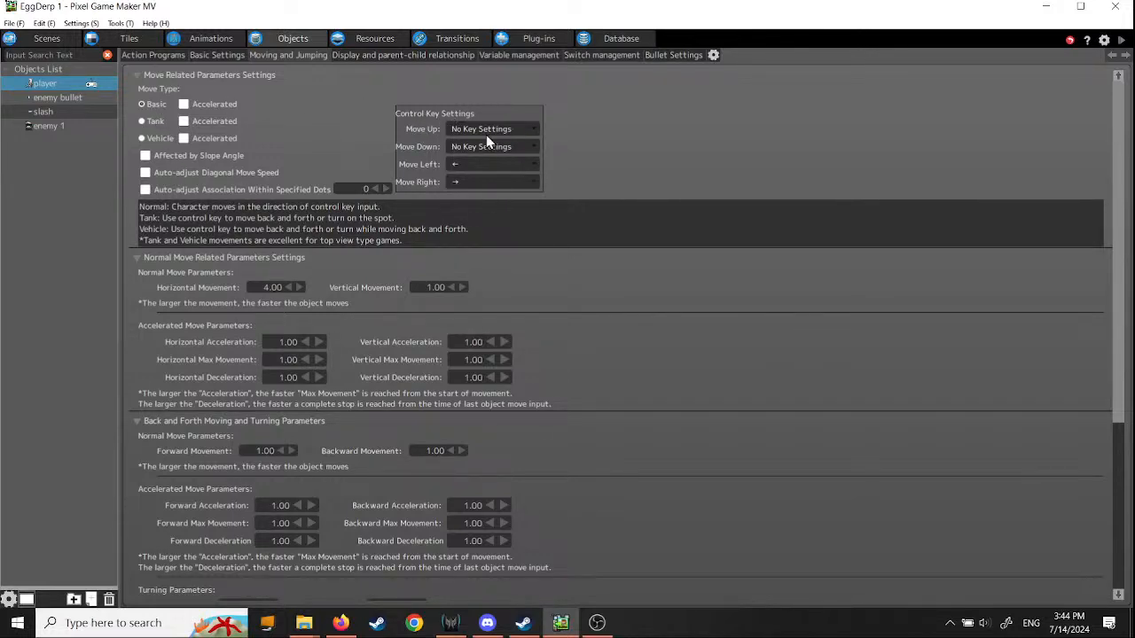
click(223, 54)
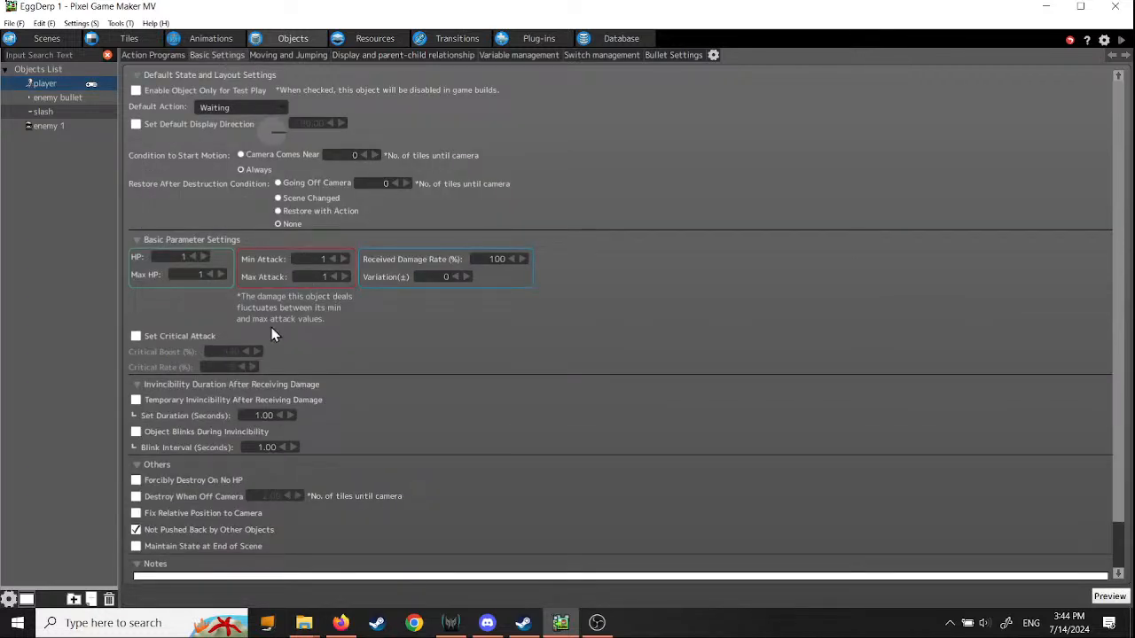
scroll(403, 387, down, 3)
scroll(407, 375, up, 3)
click(282, 56)
click(167, 58)
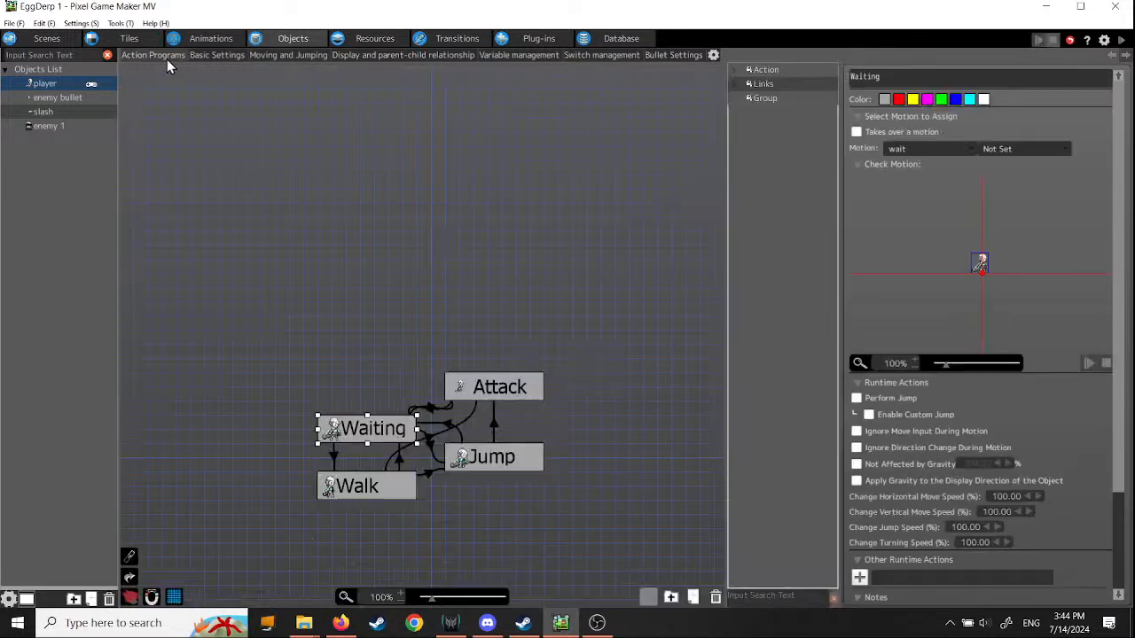
click(273, 55)
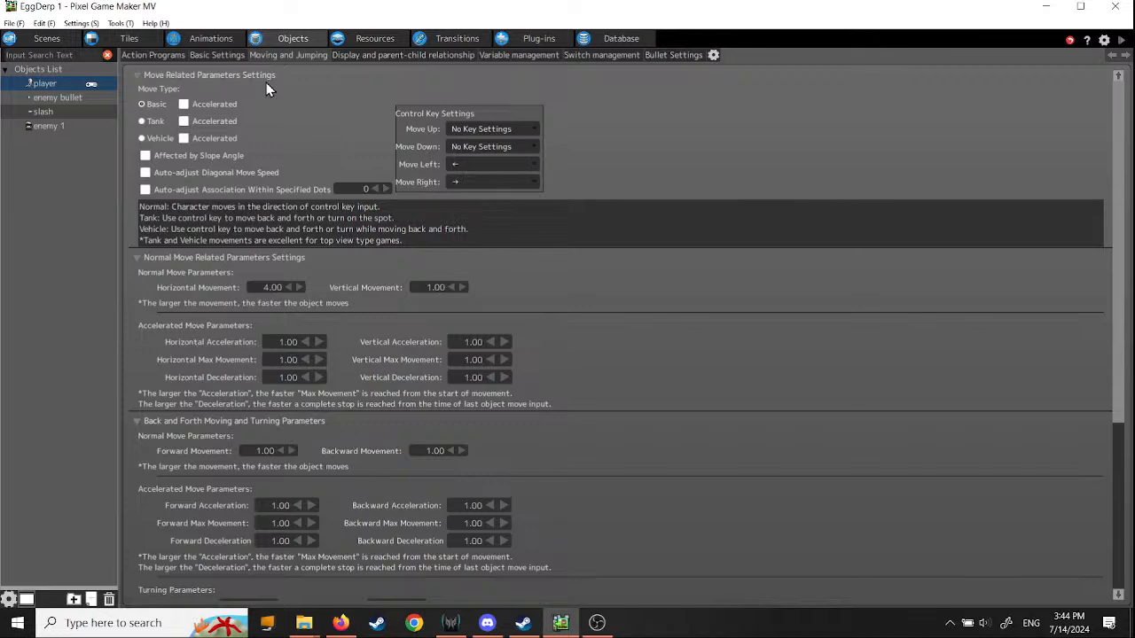
Step: Open the PLAYER wait animation to inspect its motions and detection settings
click(204, 39)
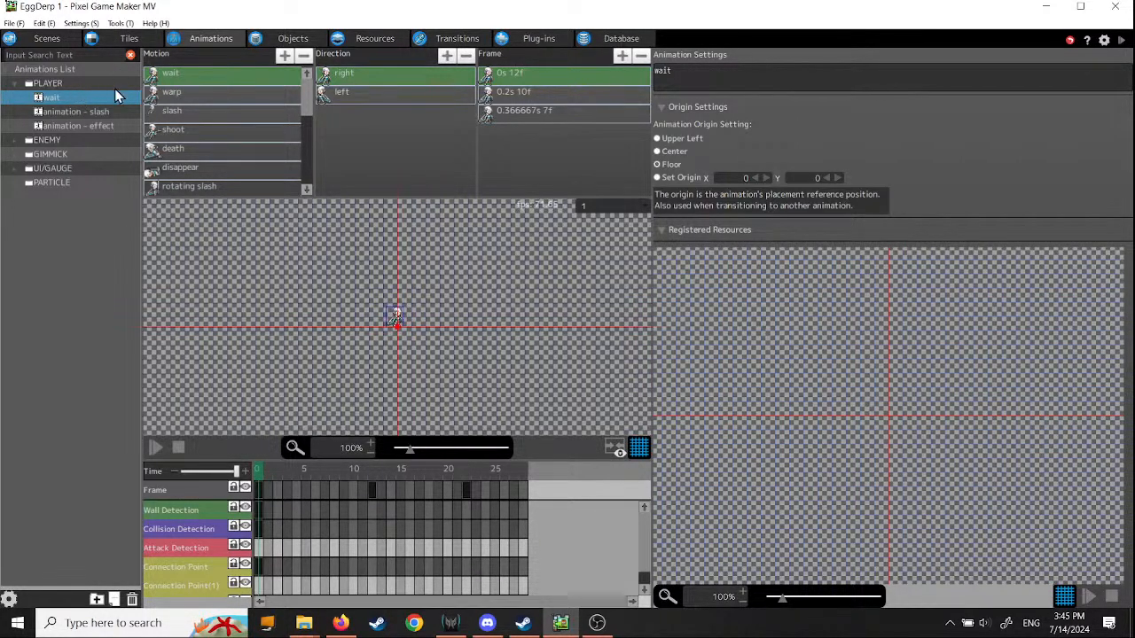
Step: Open scene 1 in the scene editor and list the objects placed in it
click(40, 38)
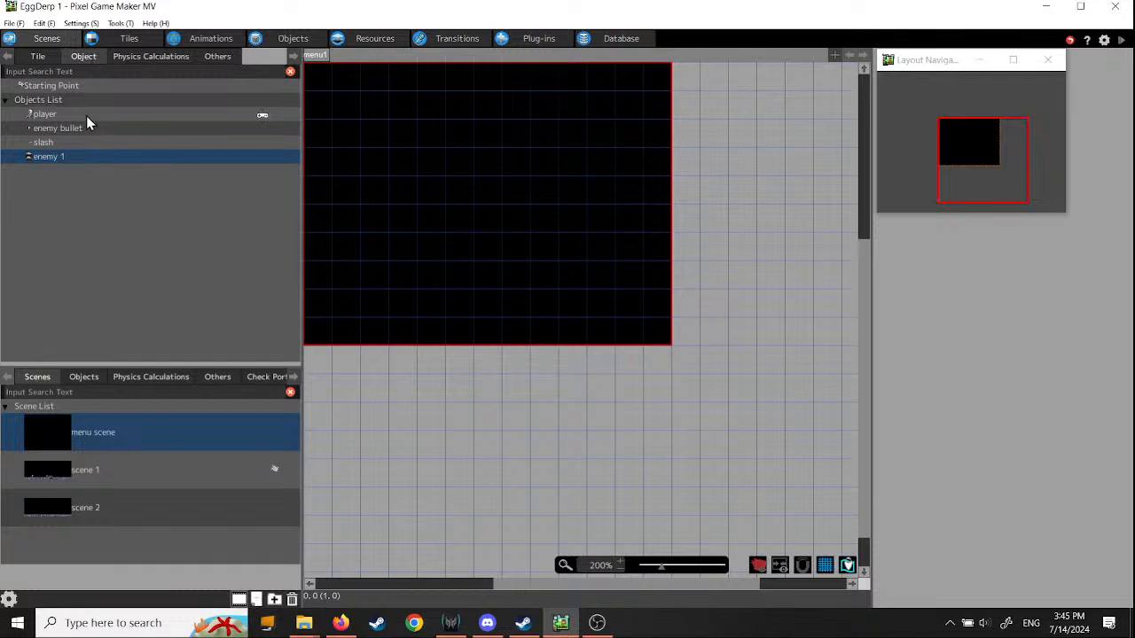
click(46, 113)
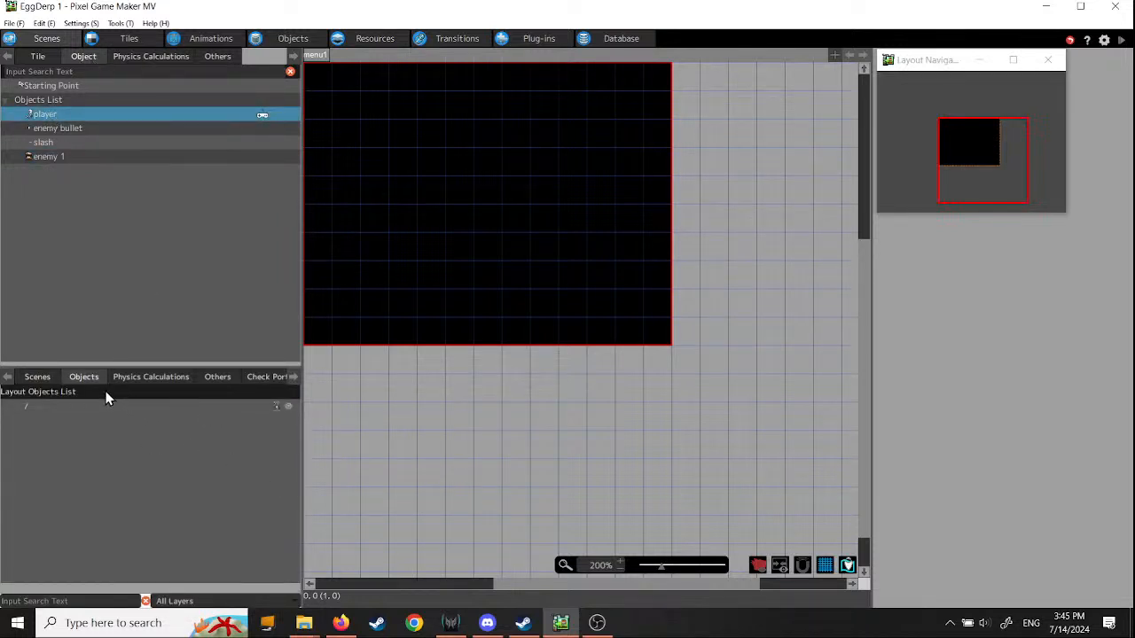
click(39, 377)
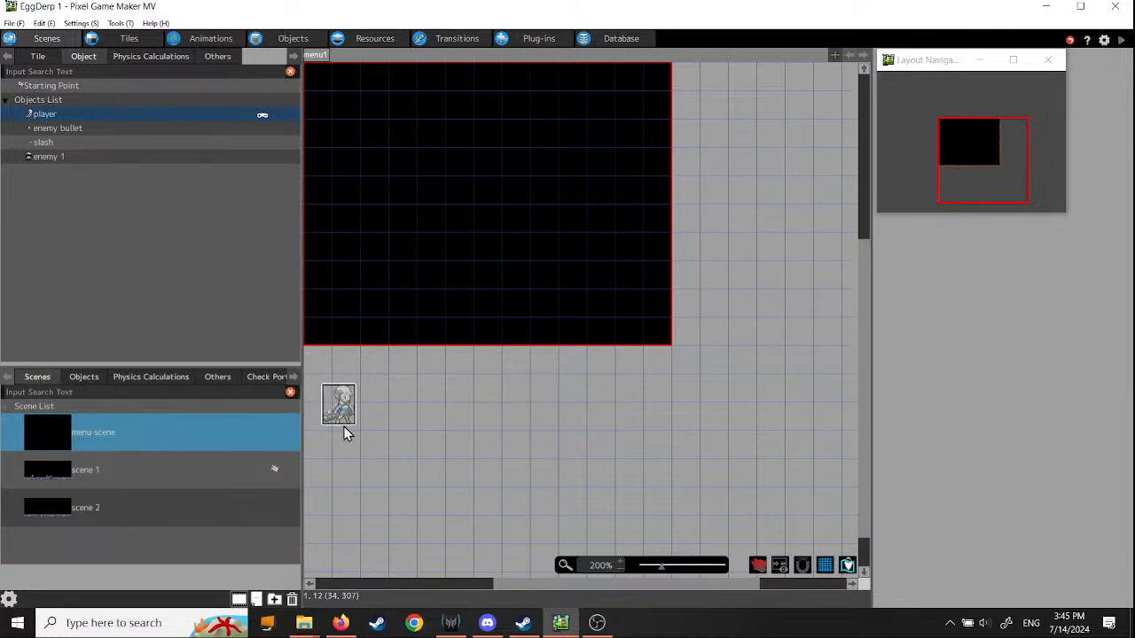
click(50, 469)
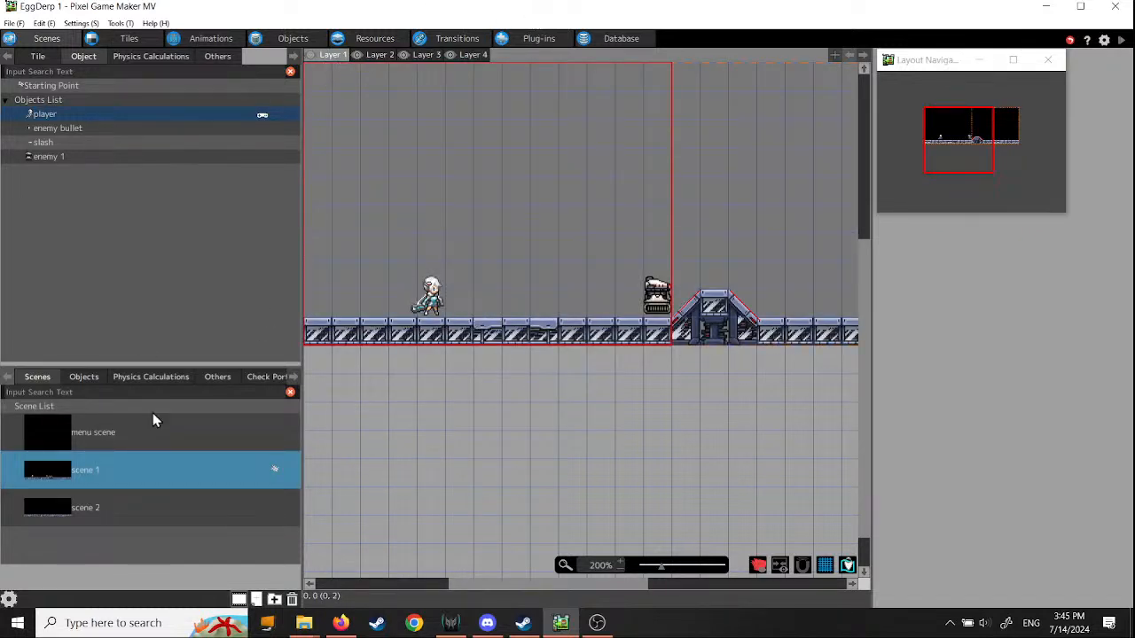
click(86, 382)
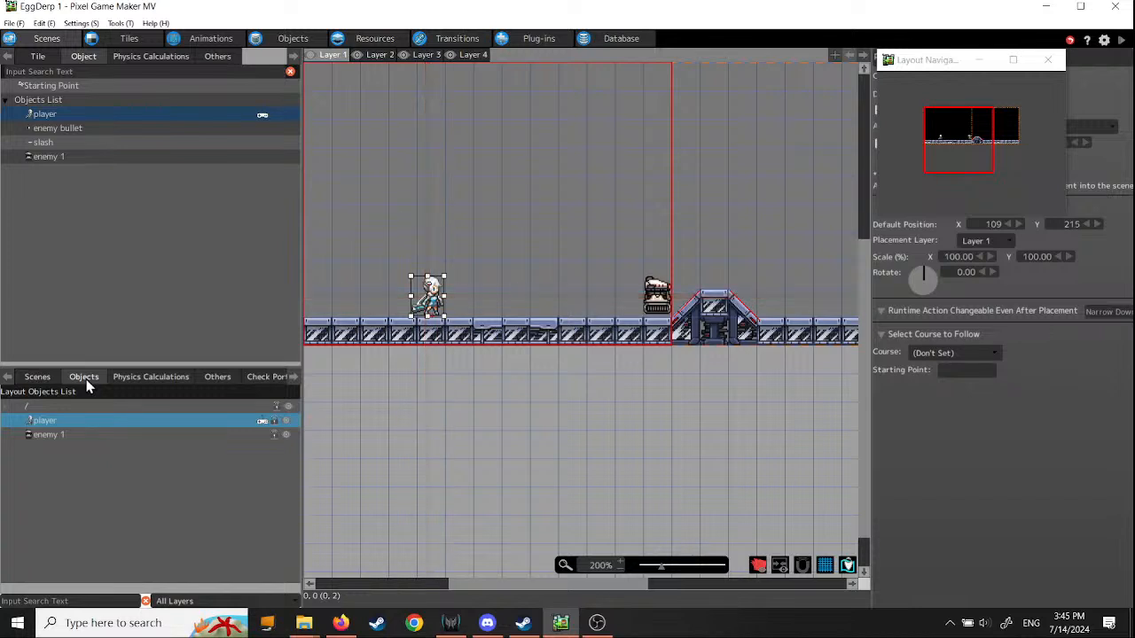
Step: Open the base object of the player placed in scene 1 for editing
click(260, 422)
click(165, 457)
click(215, 419)
right_click(222, 425)
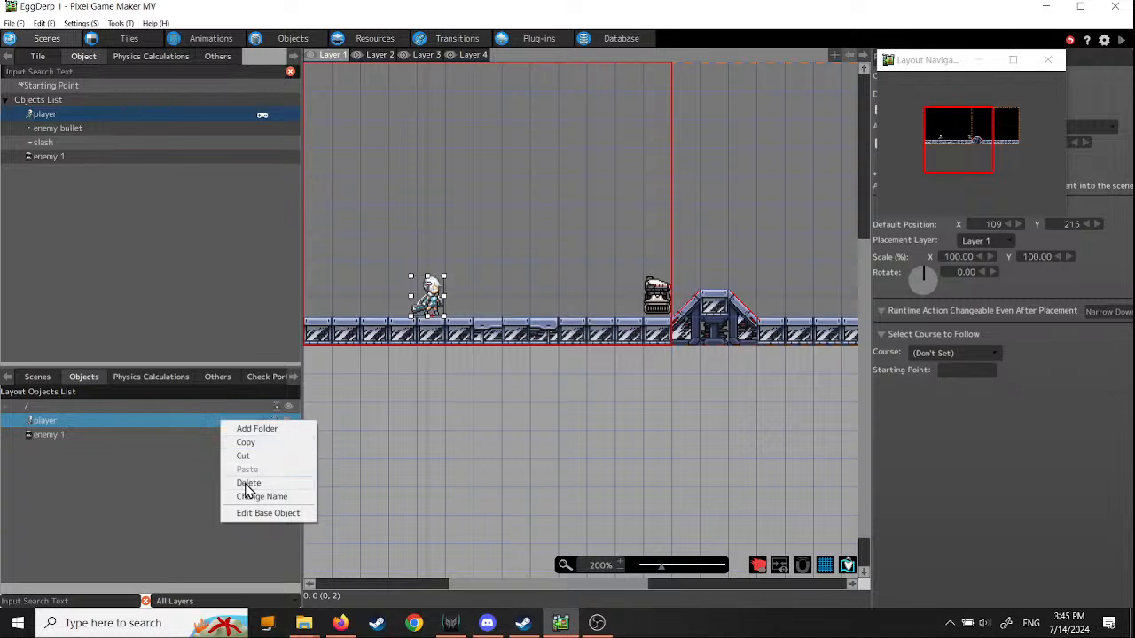
click(95, 423)
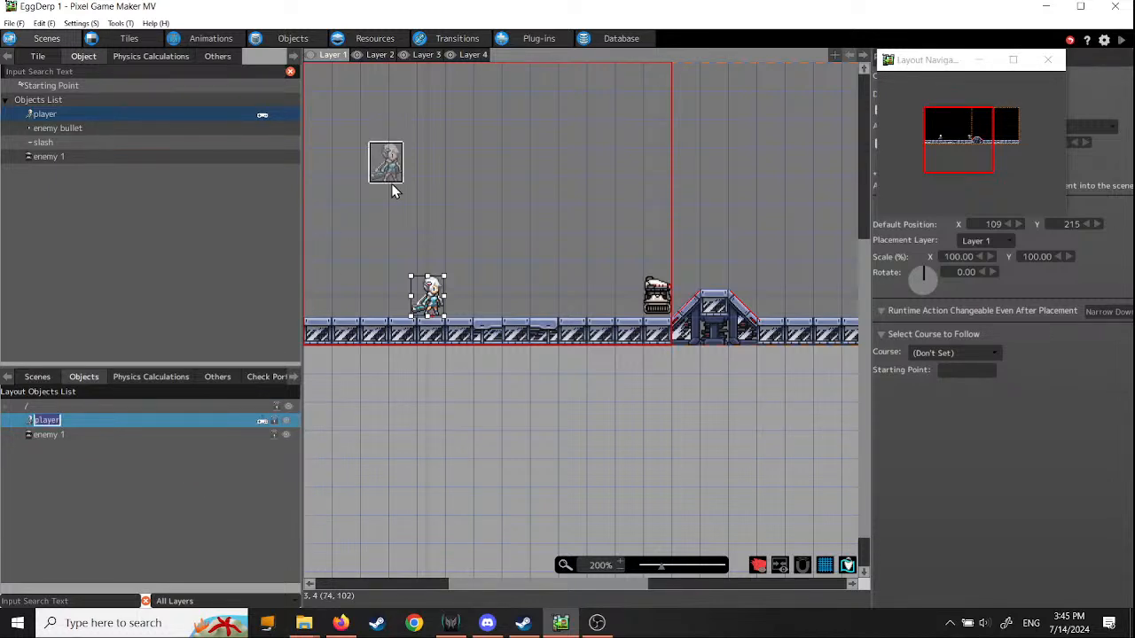
click(132, 495)
click(66, 419)
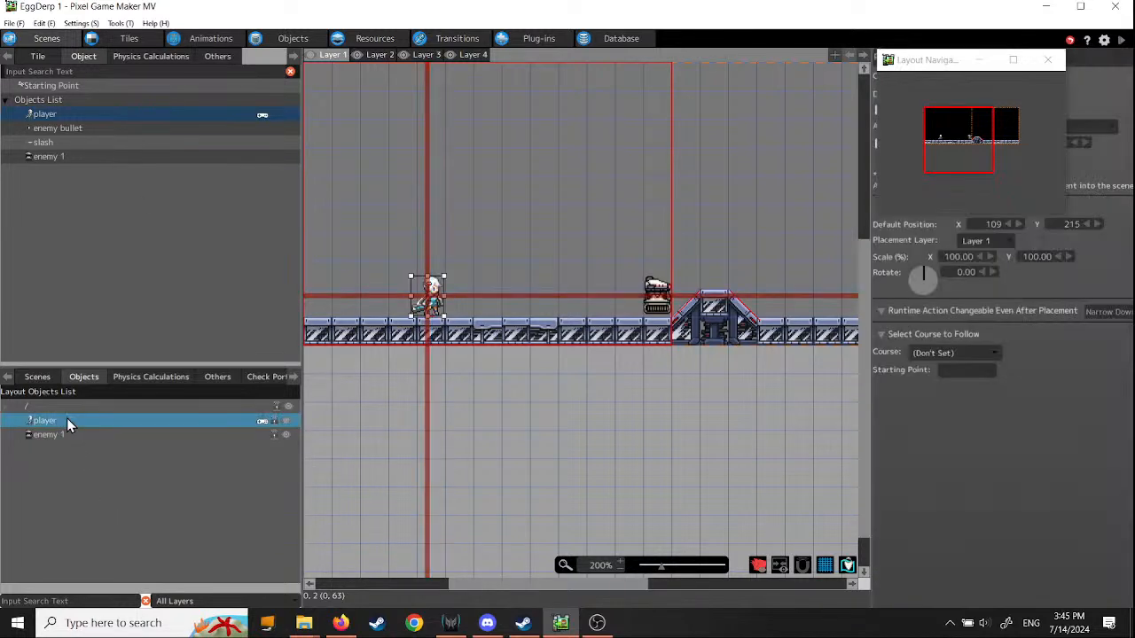
right_click(70, 417)
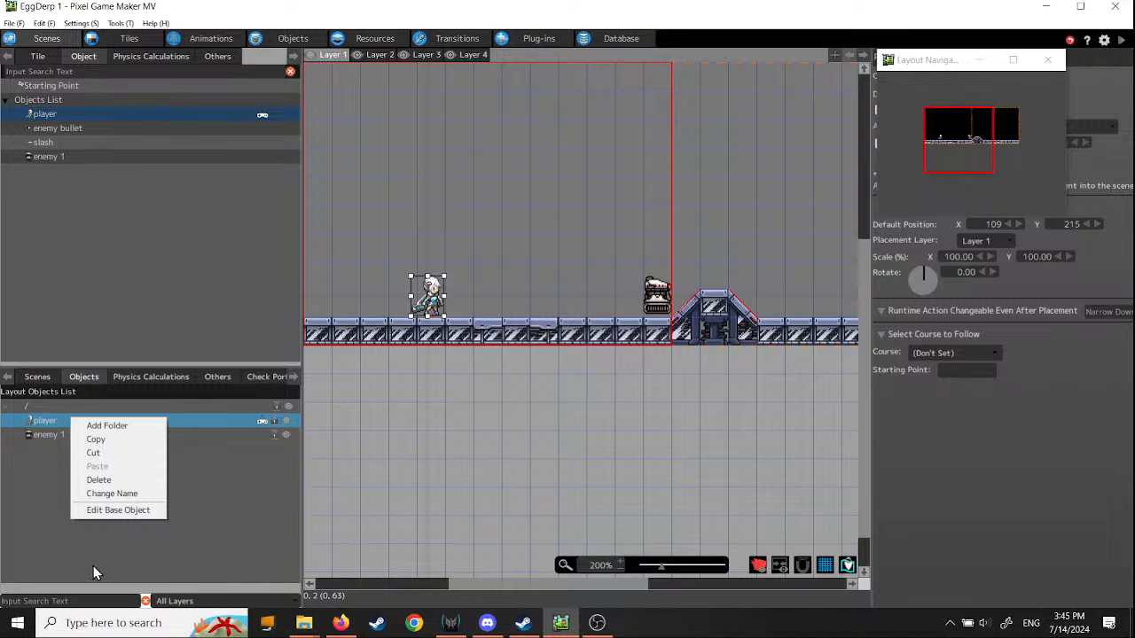
click(119, 510)
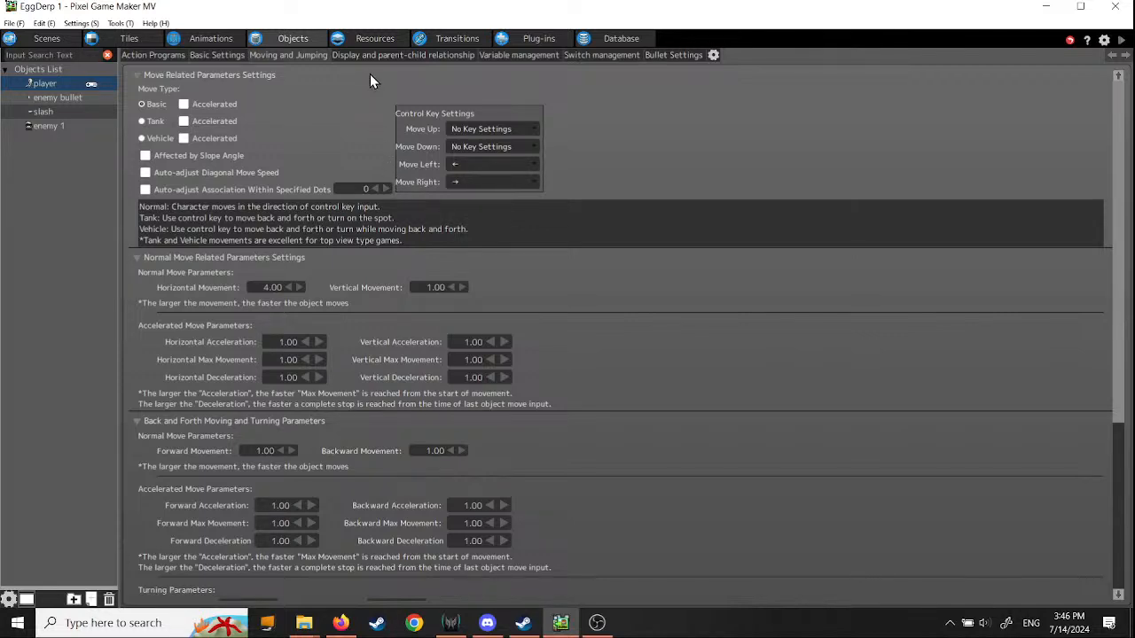
Step: Examine the player's bullet, switch, variable and movement settings, and compare its movement settings with those of the slash object
click(672, 55)
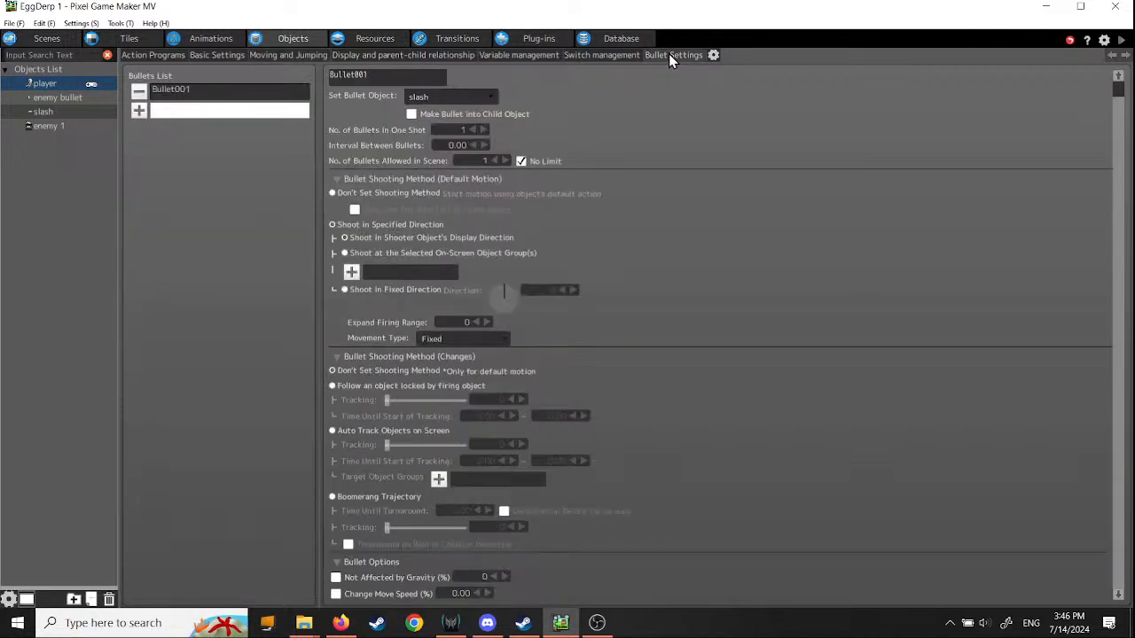
click(605, 55)
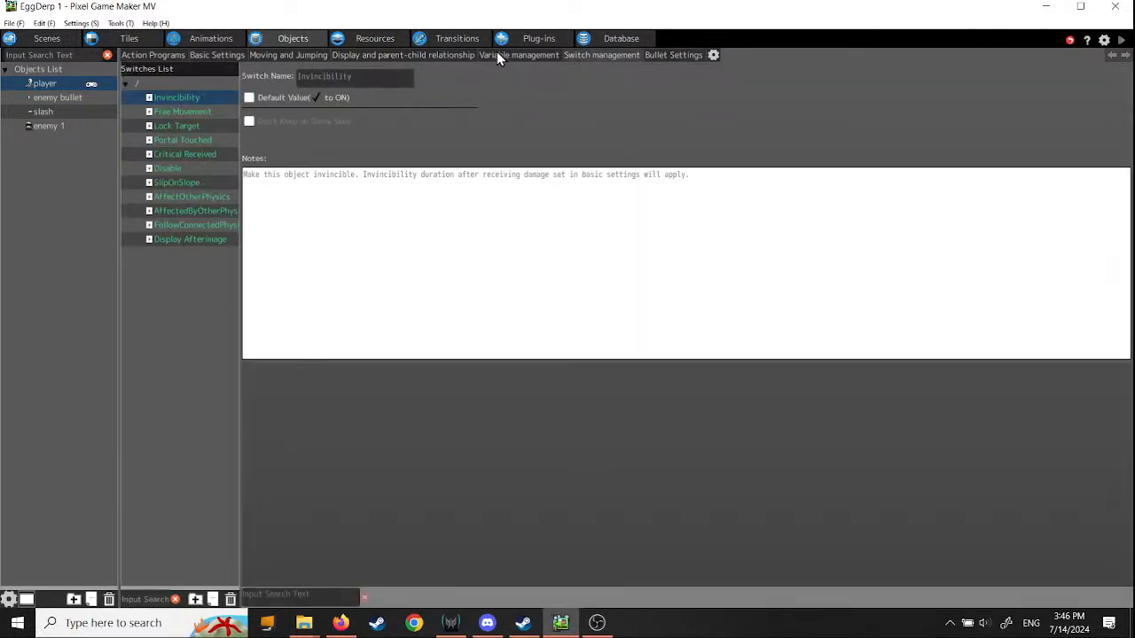
click(497, 54)
click(277, 56)
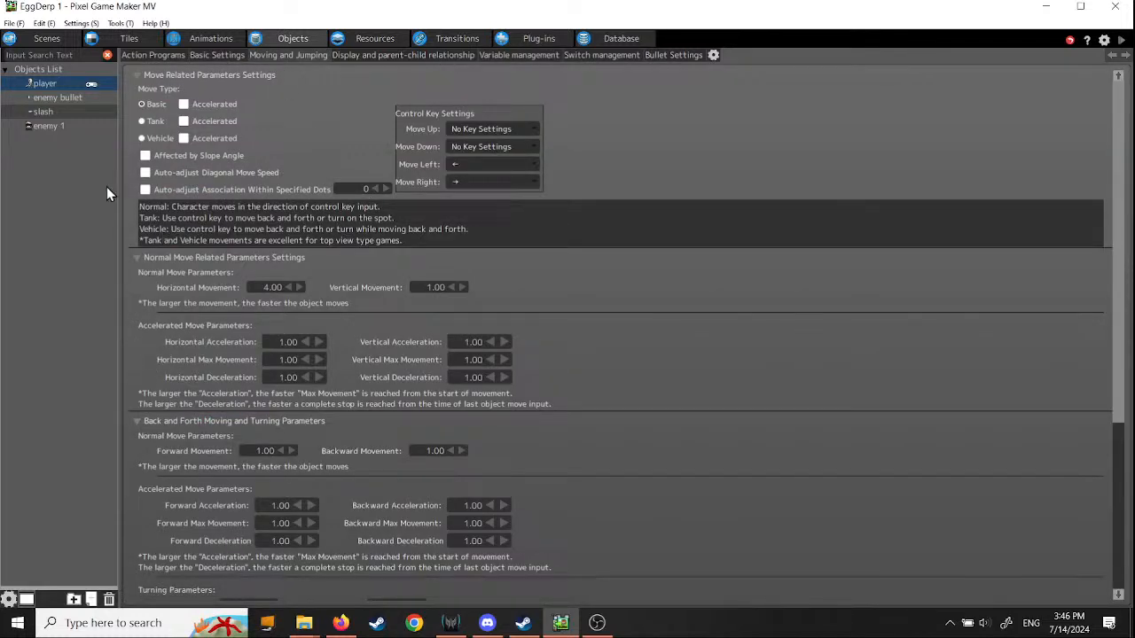
click(46, 113)
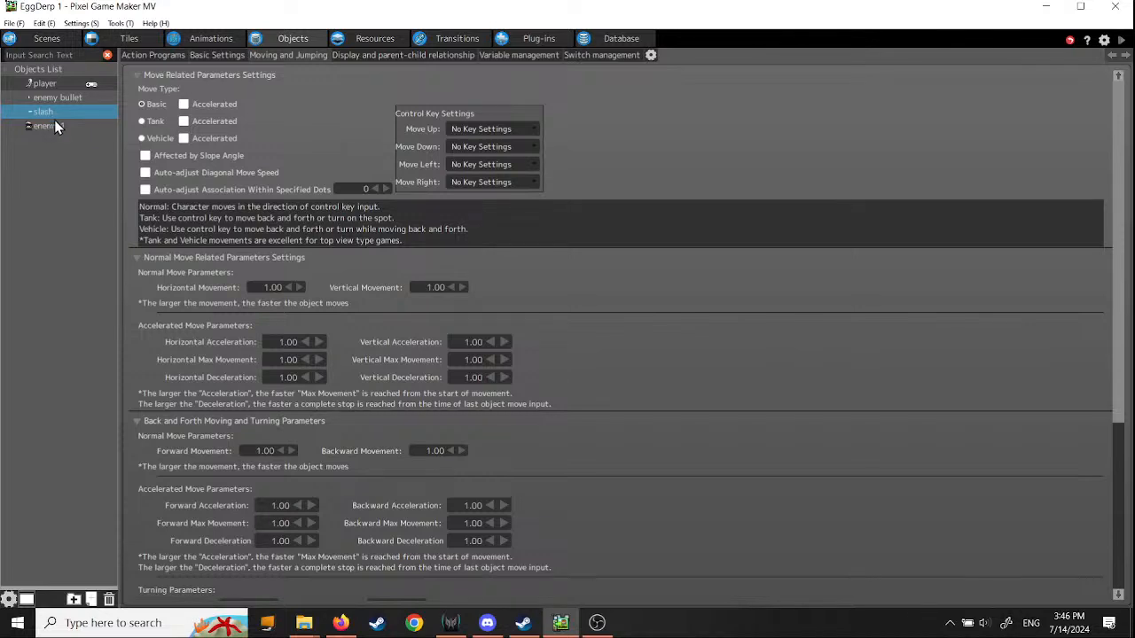
click(56, 85)
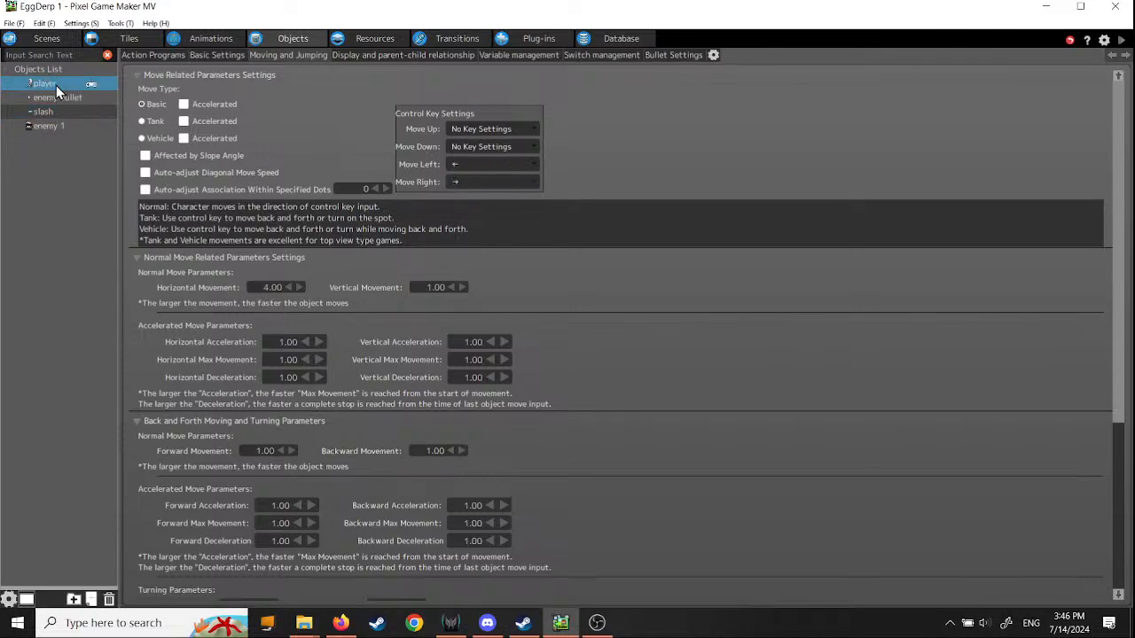
Step: Review the player's basic settings and examine the control key options available for Move Left
click(218, 55)
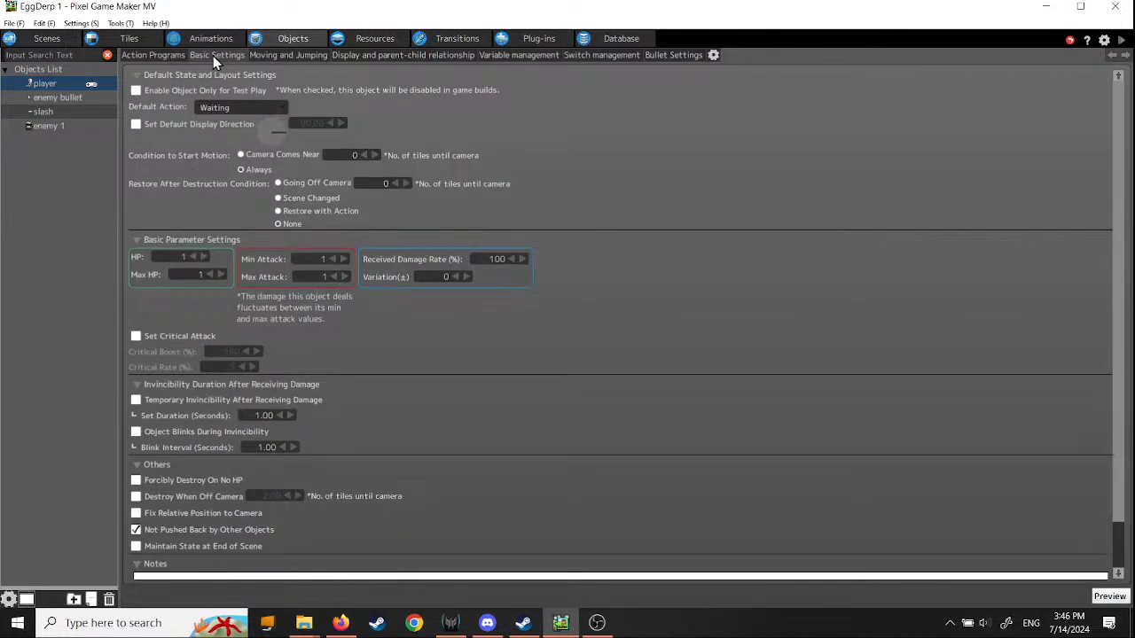
click(269, 56)
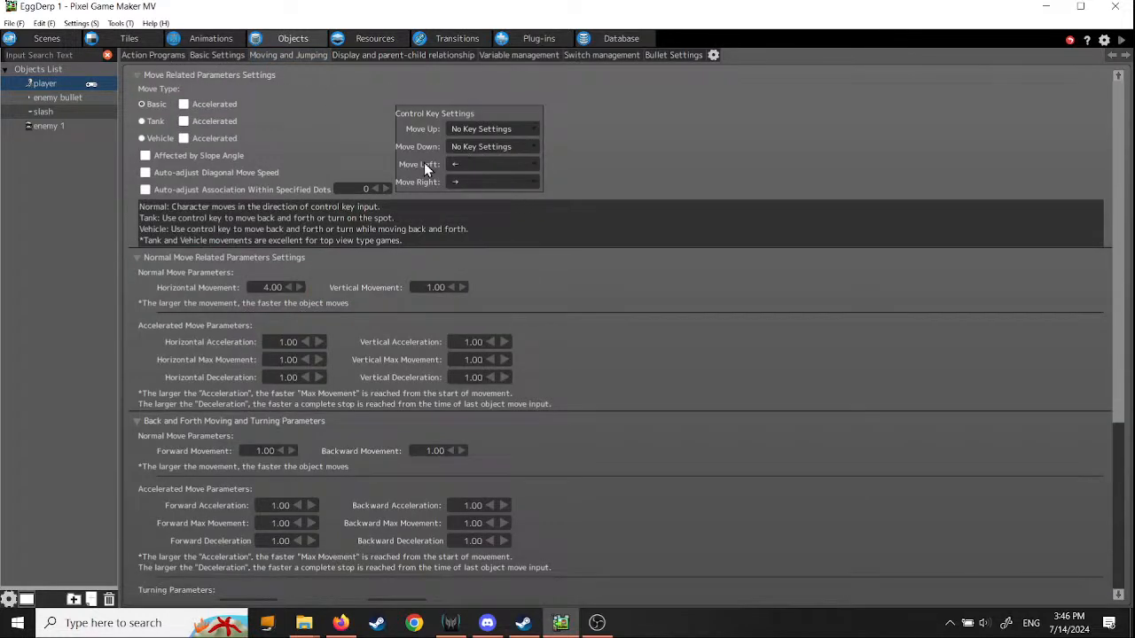
click(534, 170)
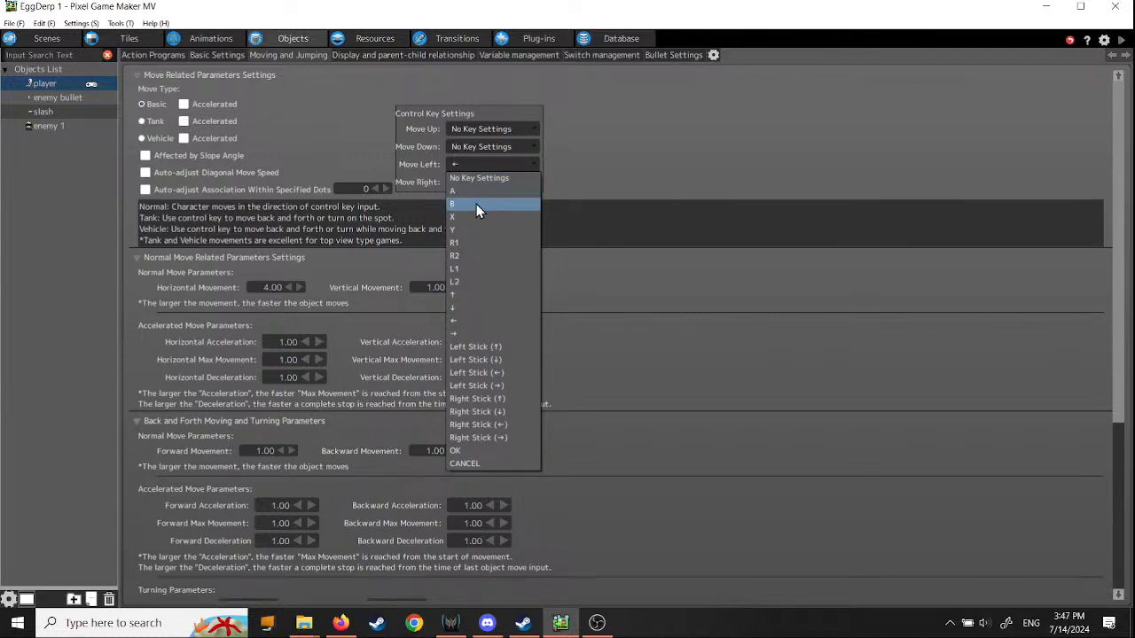
click(654, 159)
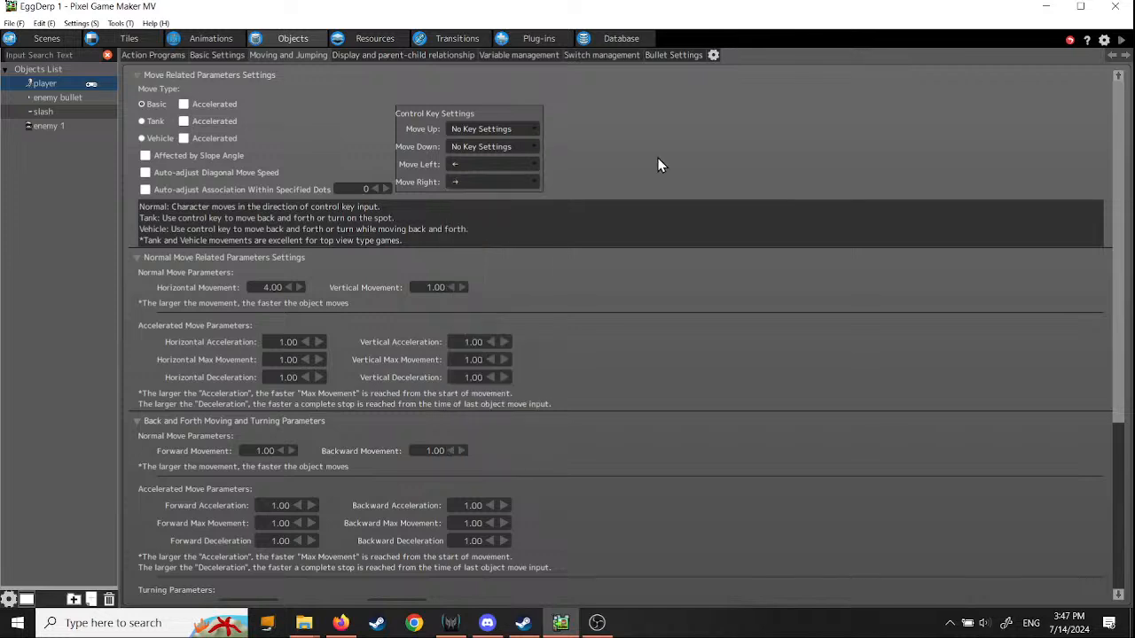
click(532, 164)
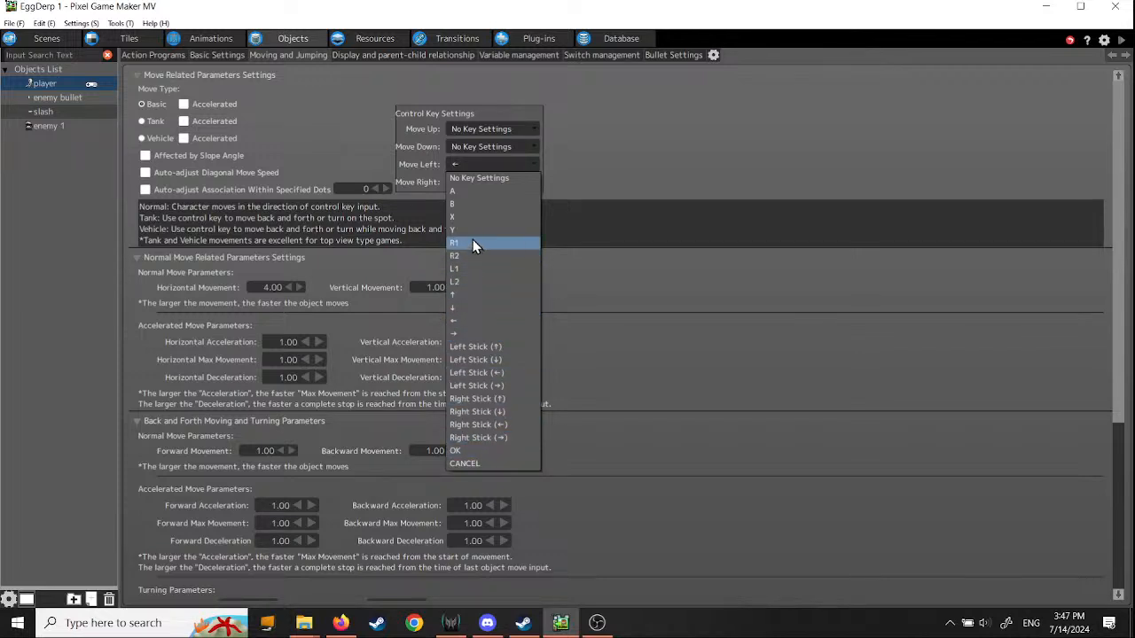
click(651, 165)
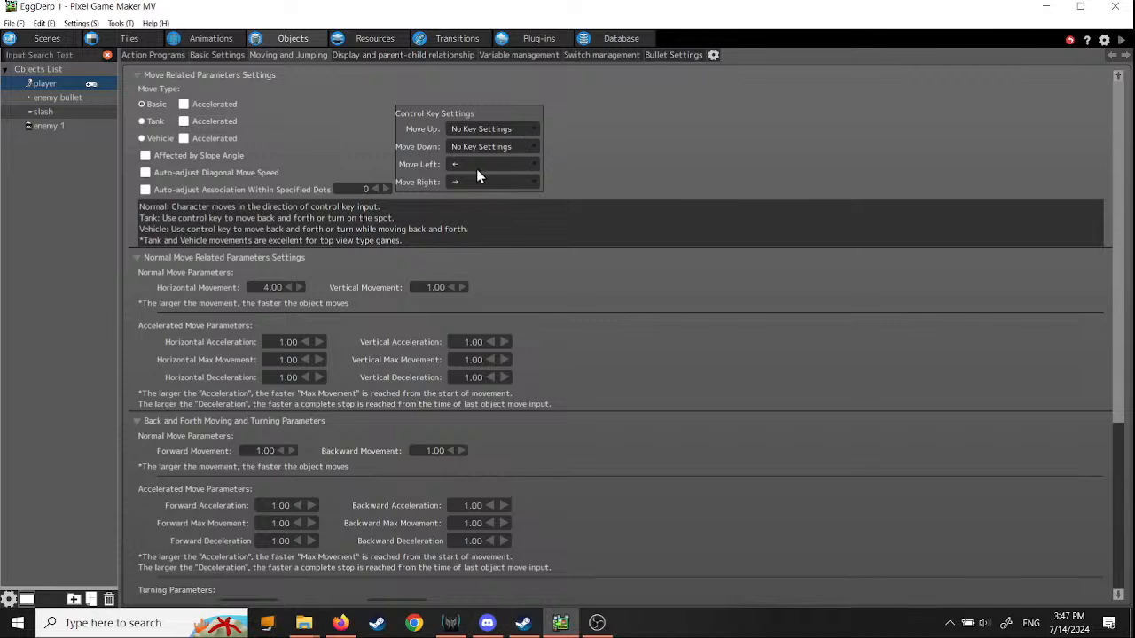
click(533, 167)
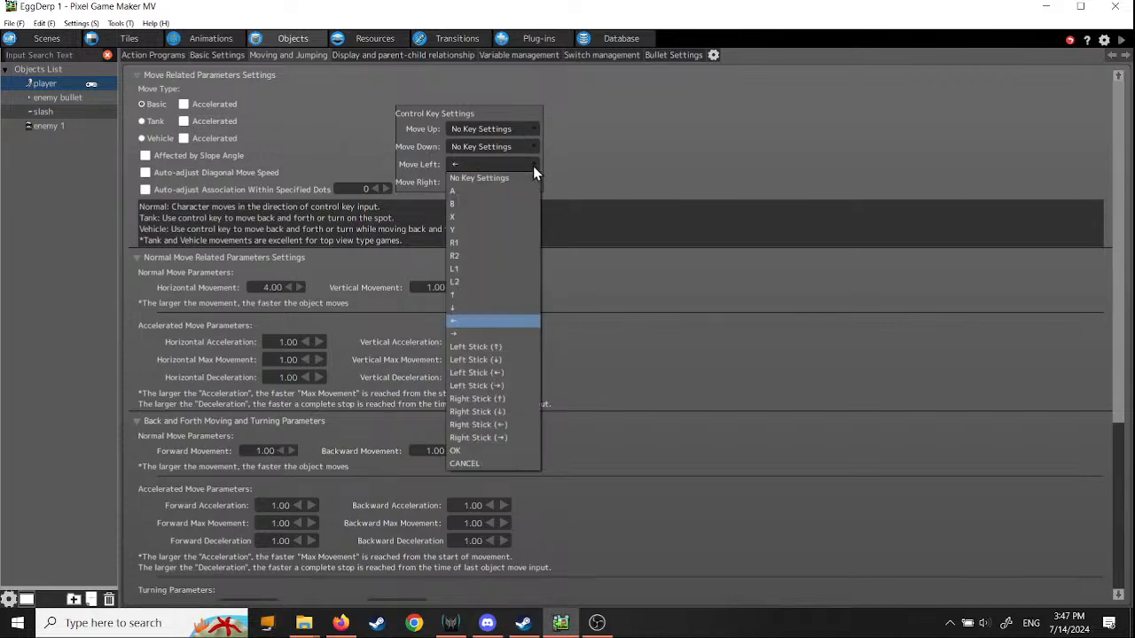
click(611, 146)
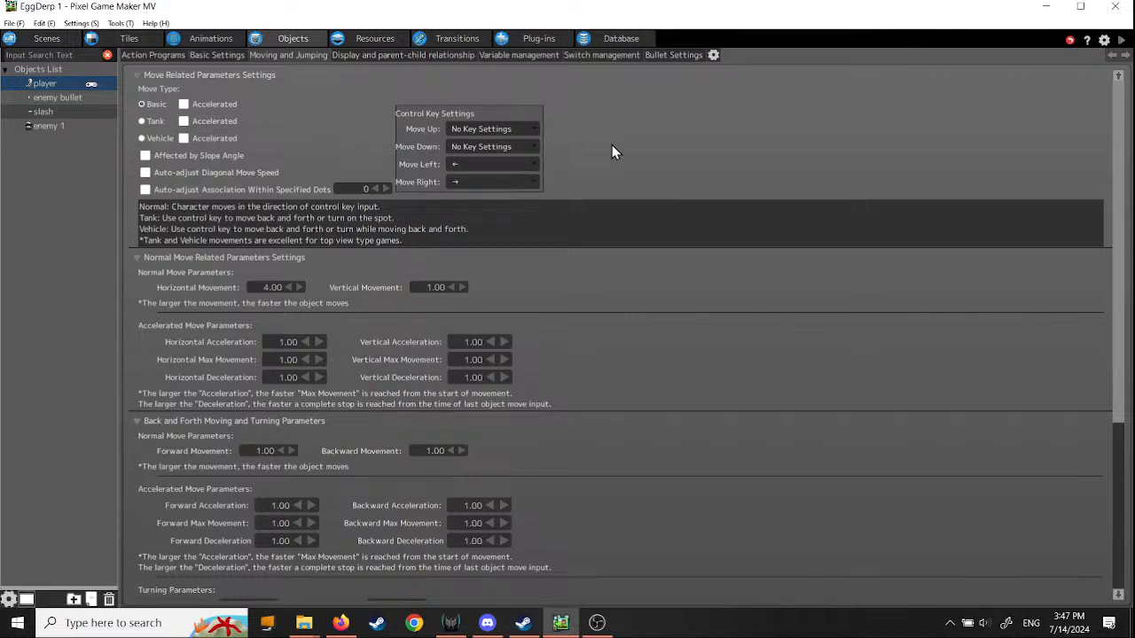
Step: Erase the raised ramp structure beside enemy 1 on Layer 1 of scene 1 by painting over it with an empty tile
click(47, 38)
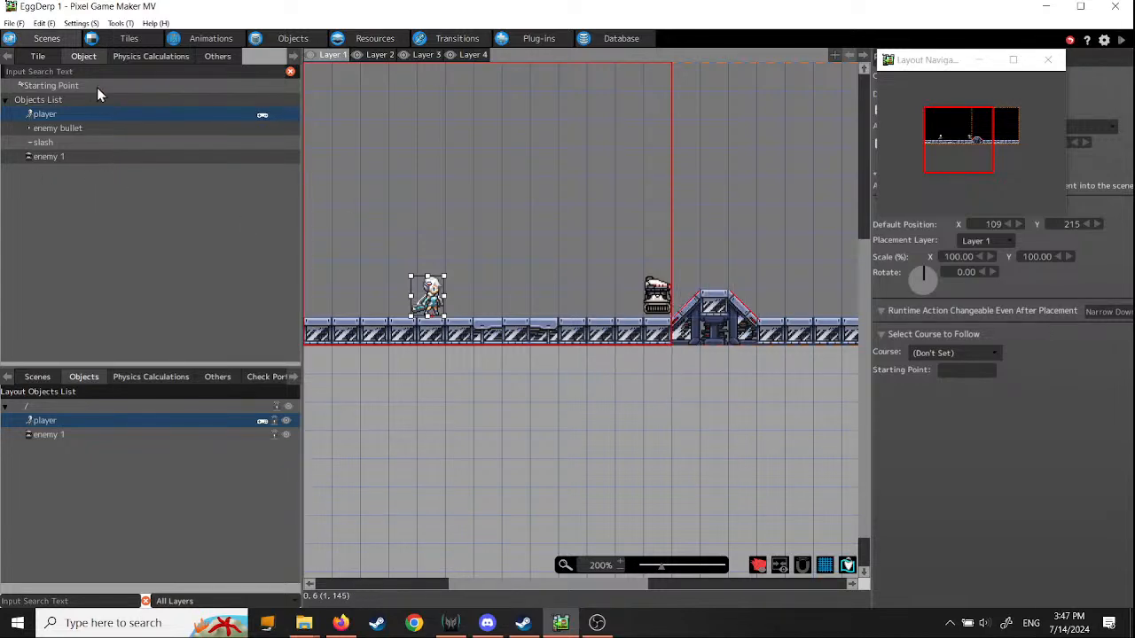
click(44, 55)
click(148, 128)
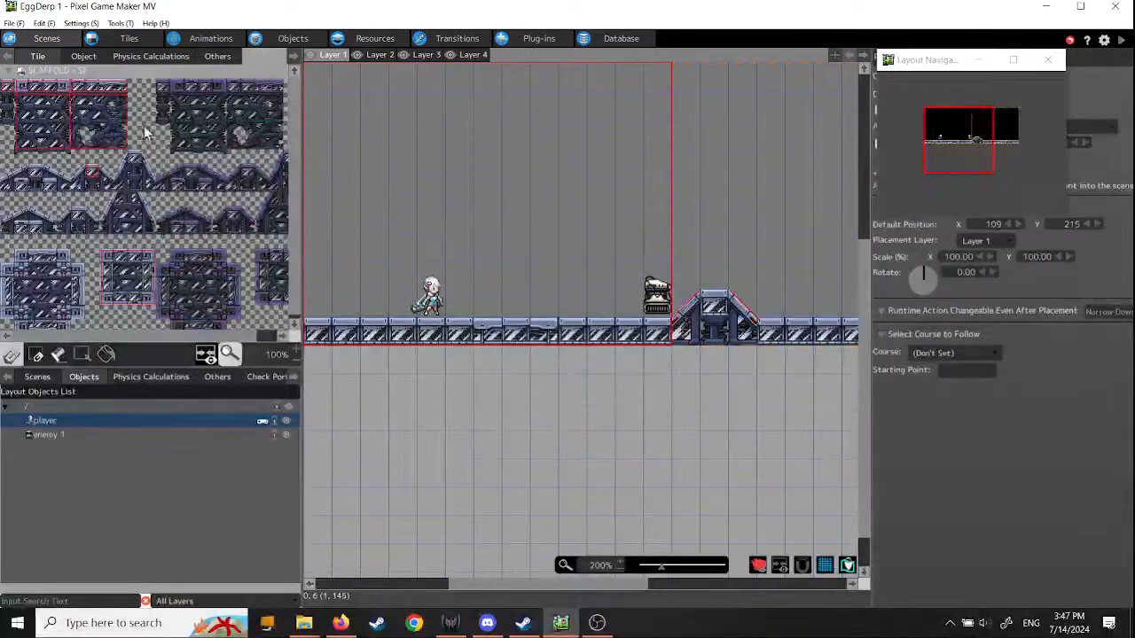
click(715, 305)
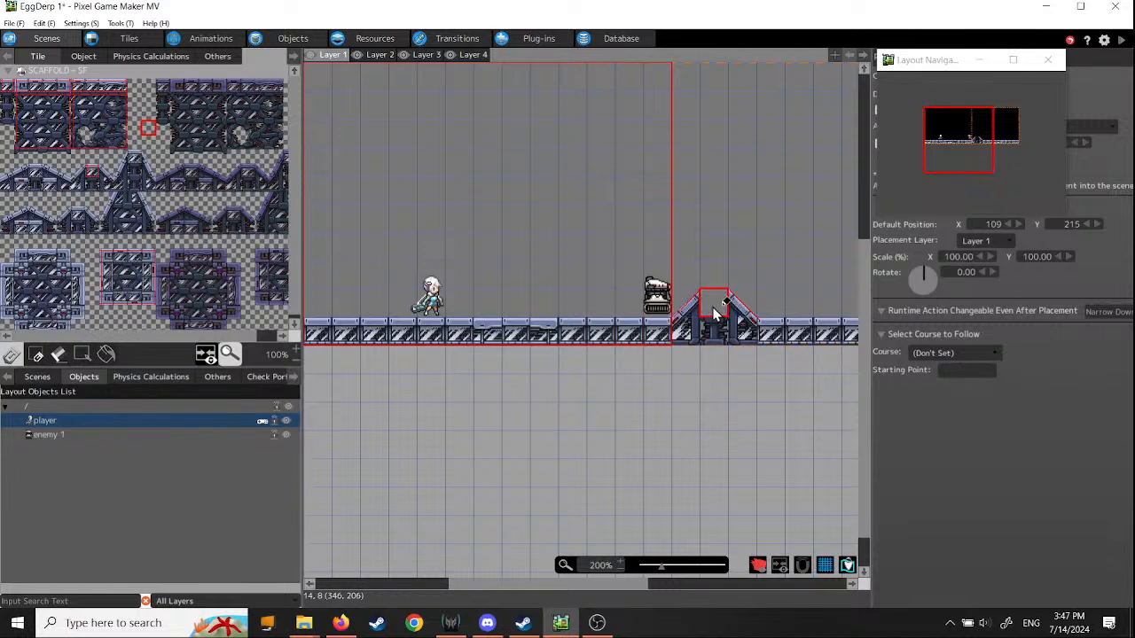
mouse_move(733, 317)
mouse_down()
mouse_move(697, 312)
mouse_move(700, 334)
mouse_move(737, 327)
mouse_move(733, 344)
mouse_up()
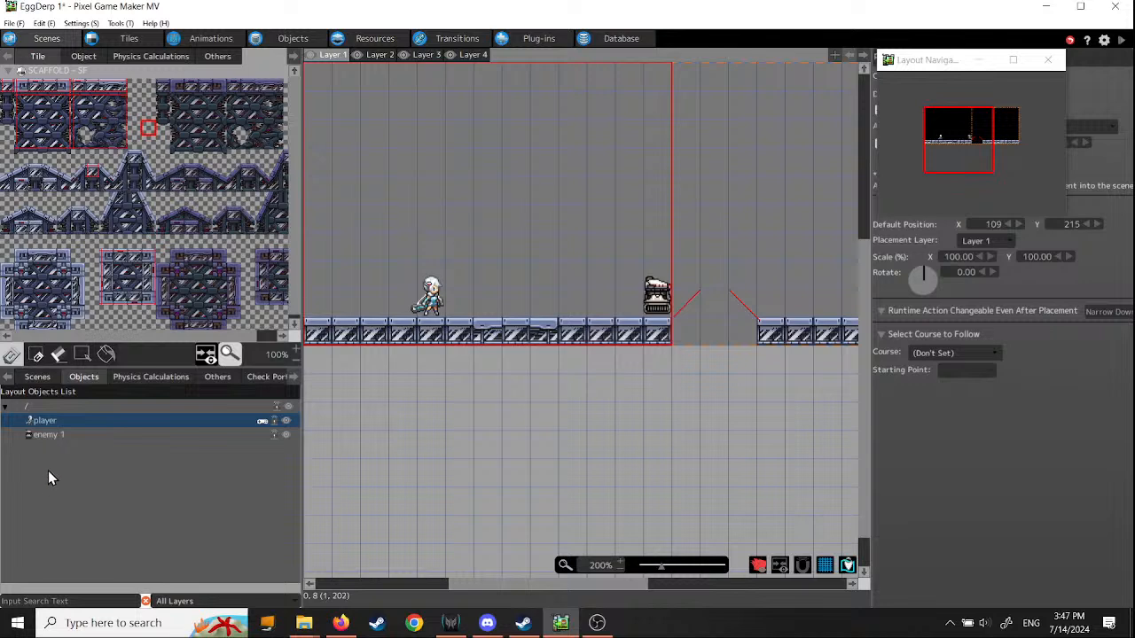
Step: Find the slopes placed in scene 1 and delete the one nearest enemy 1, named Slope
click(86, 57)
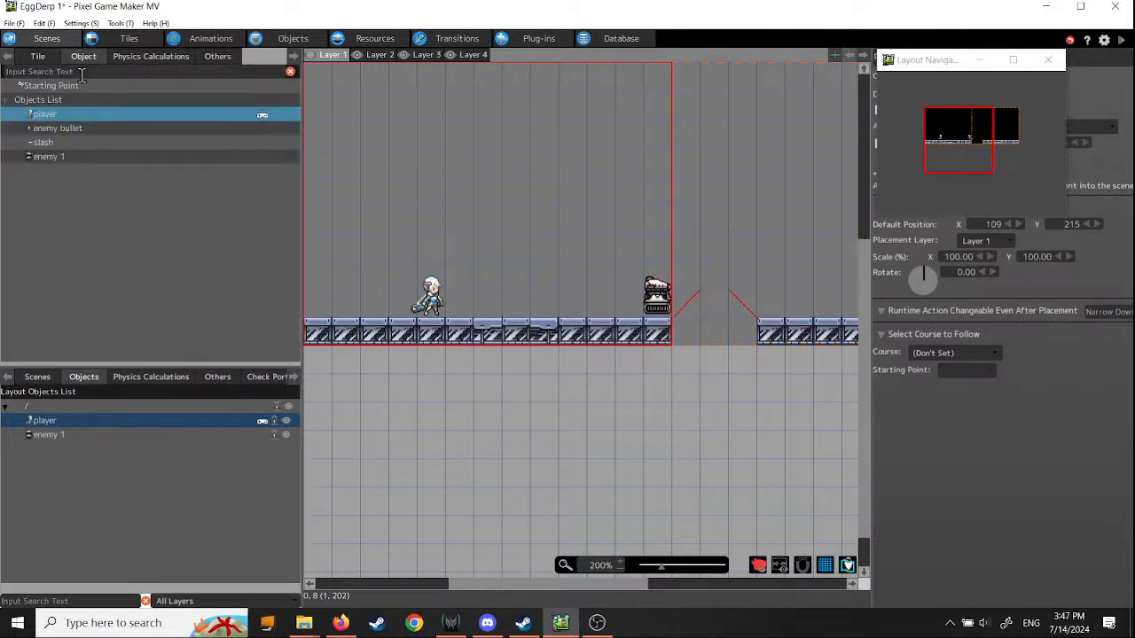
click(214, 57)
click(167, 58)
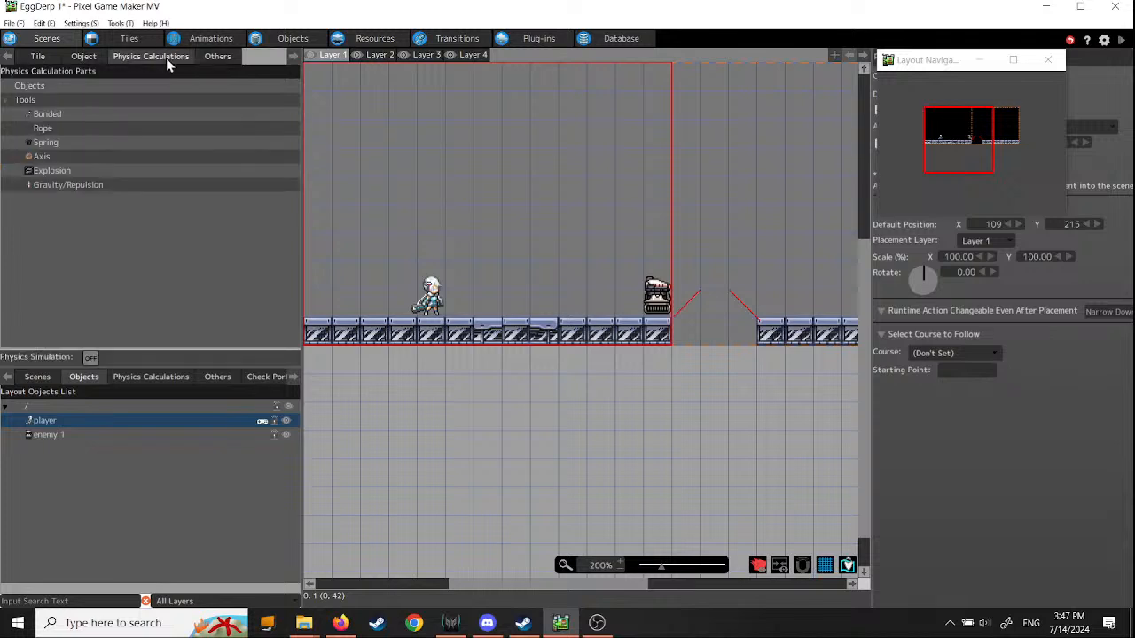
click(84, 56)
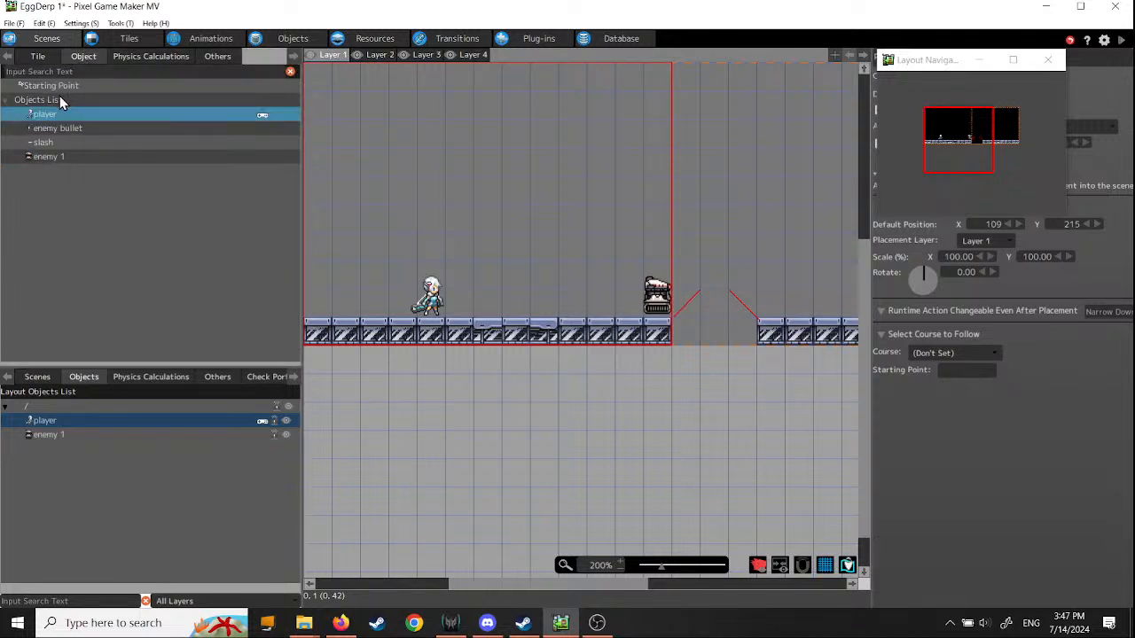
click(76, 499)
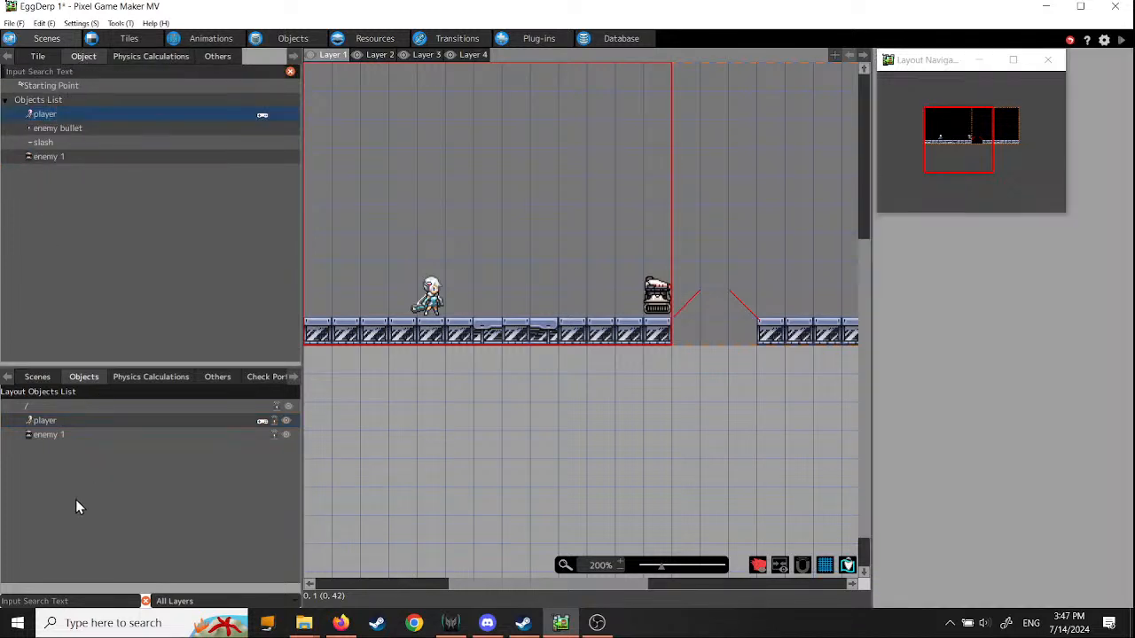
click(31, 410)
click(39, 377)
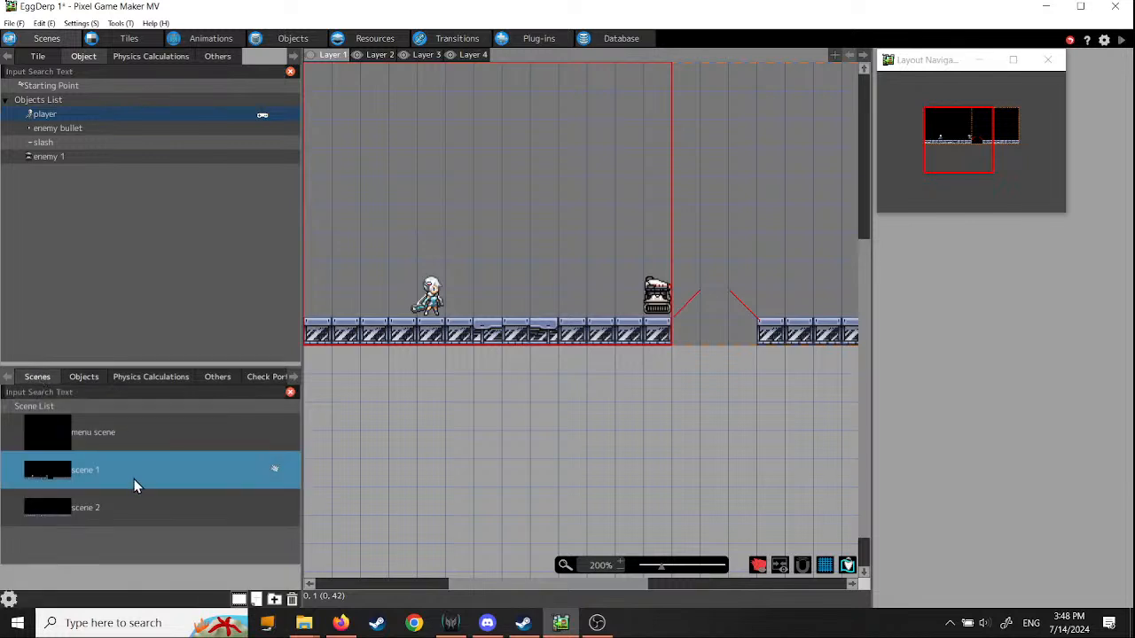
click(219, 377)
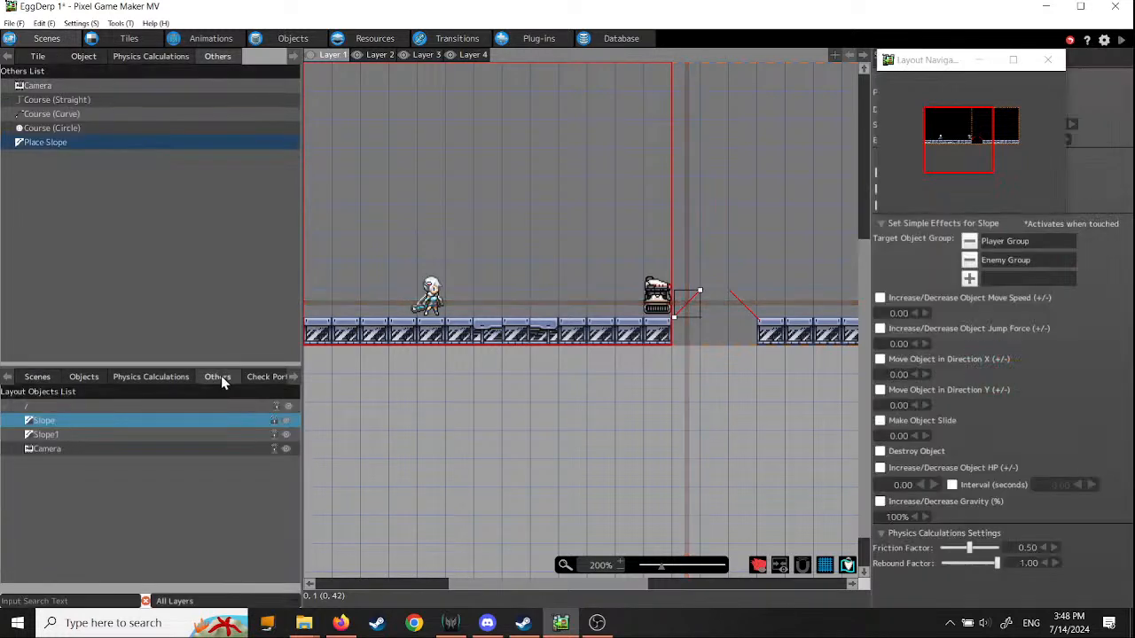
right_click(98, 423)
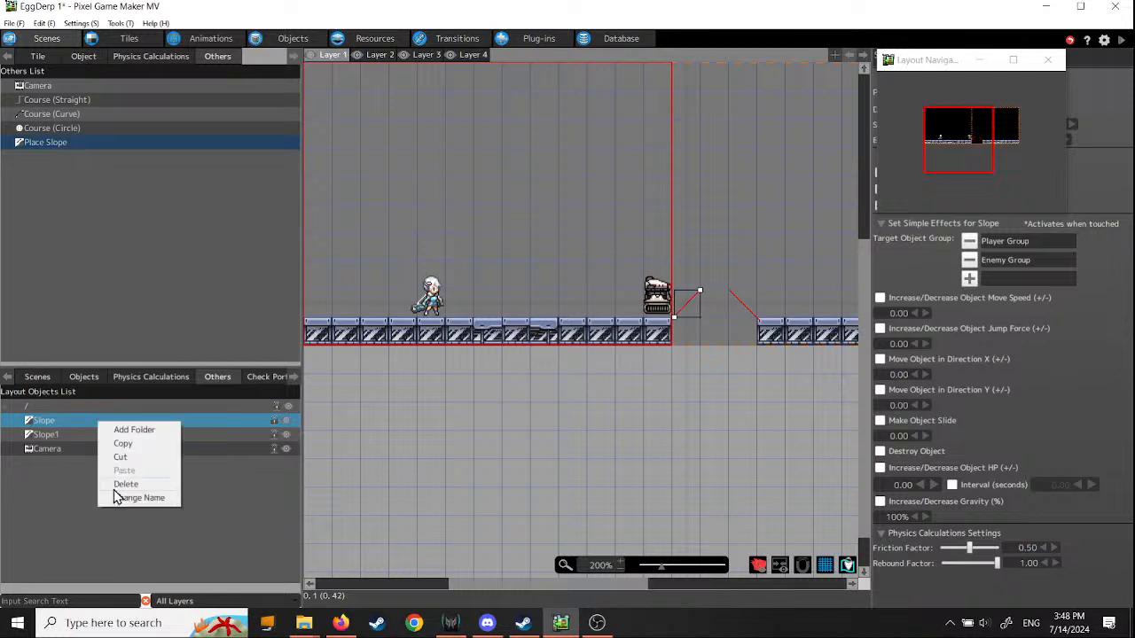
click(125, 485)
click(603, 339)
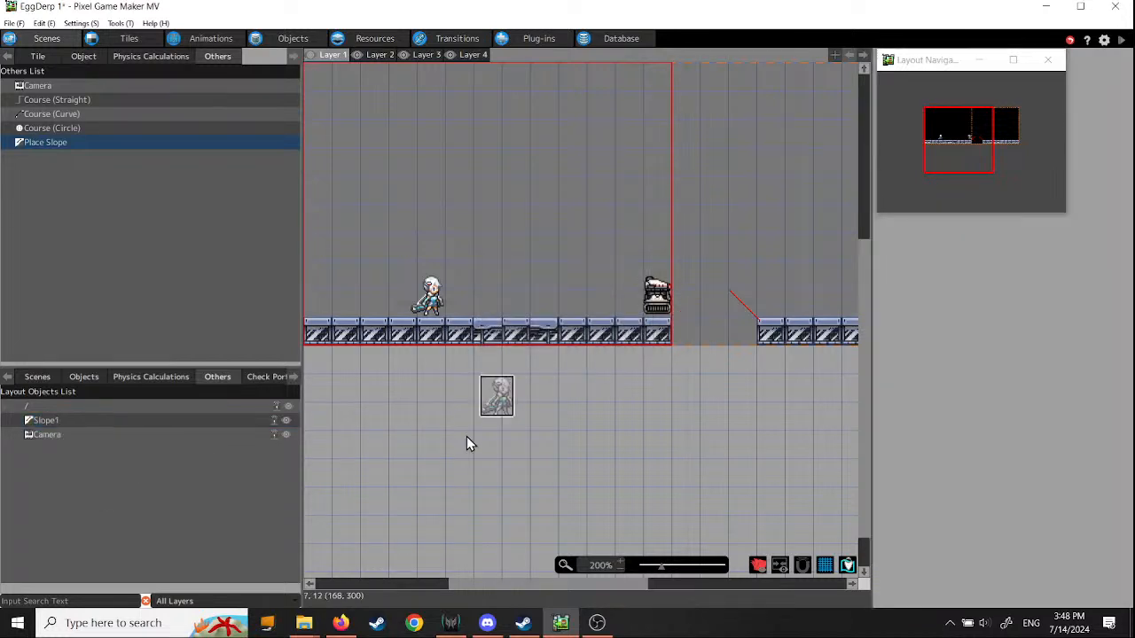
Step: Delete the remaining slope, Slope1, from the scene and confirm its removal
click(52, 421)
right_click(53, 421)
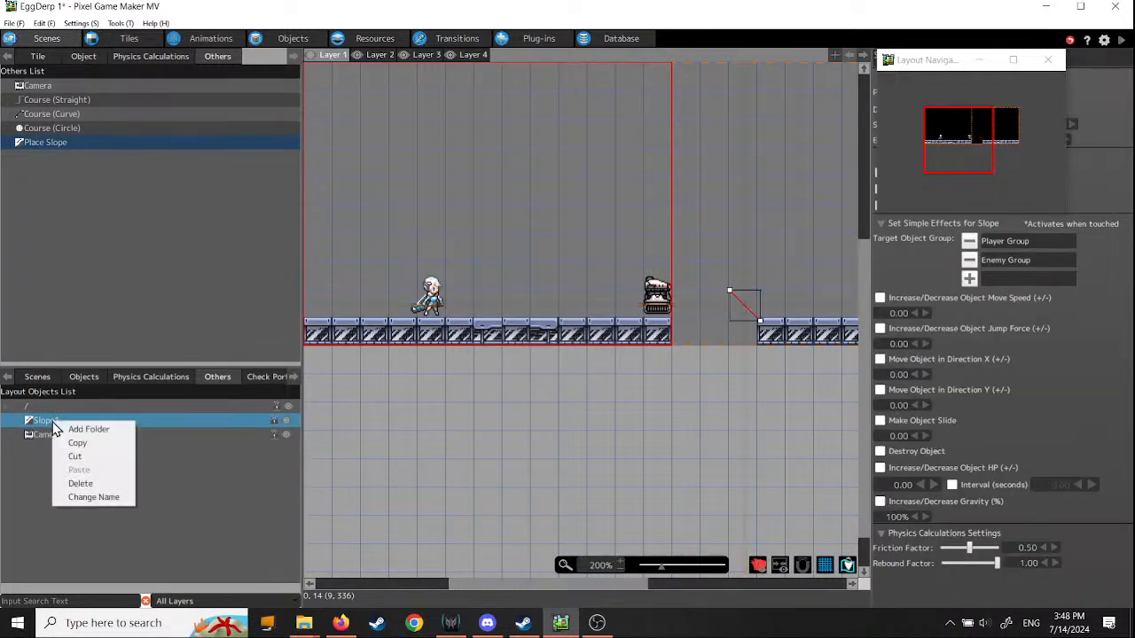
click(78, 484)
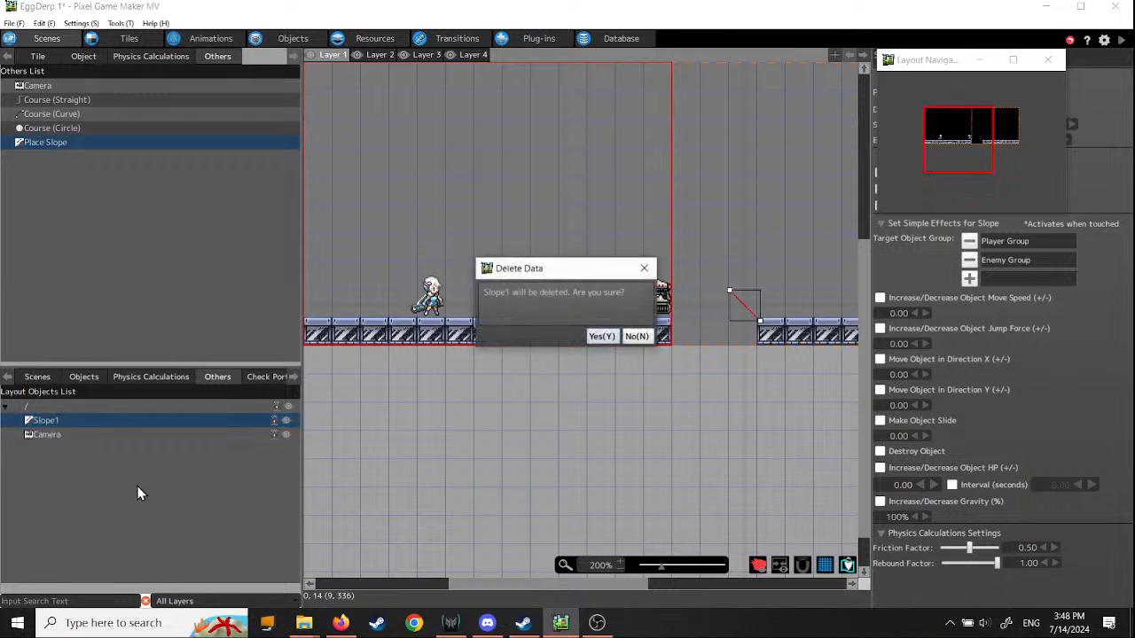
click(605, 335)
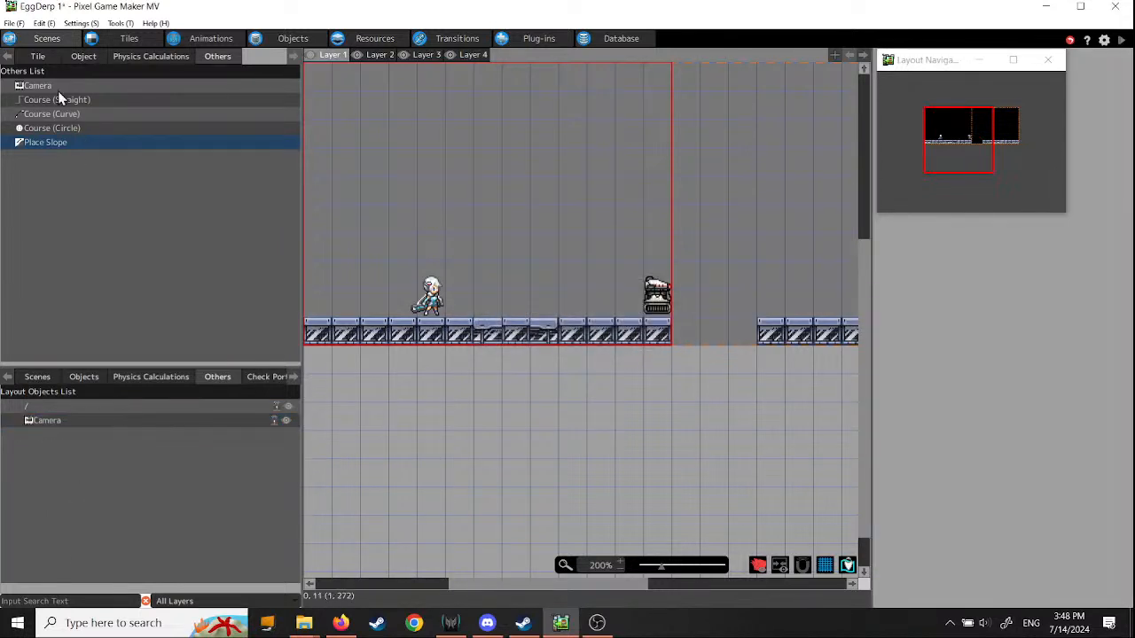
Step: Fill the floor gap beside enemy 1 on Layer 1 with scaffold floor tiles and add a raised platform row above
click(38, 56)
click(8, 88)
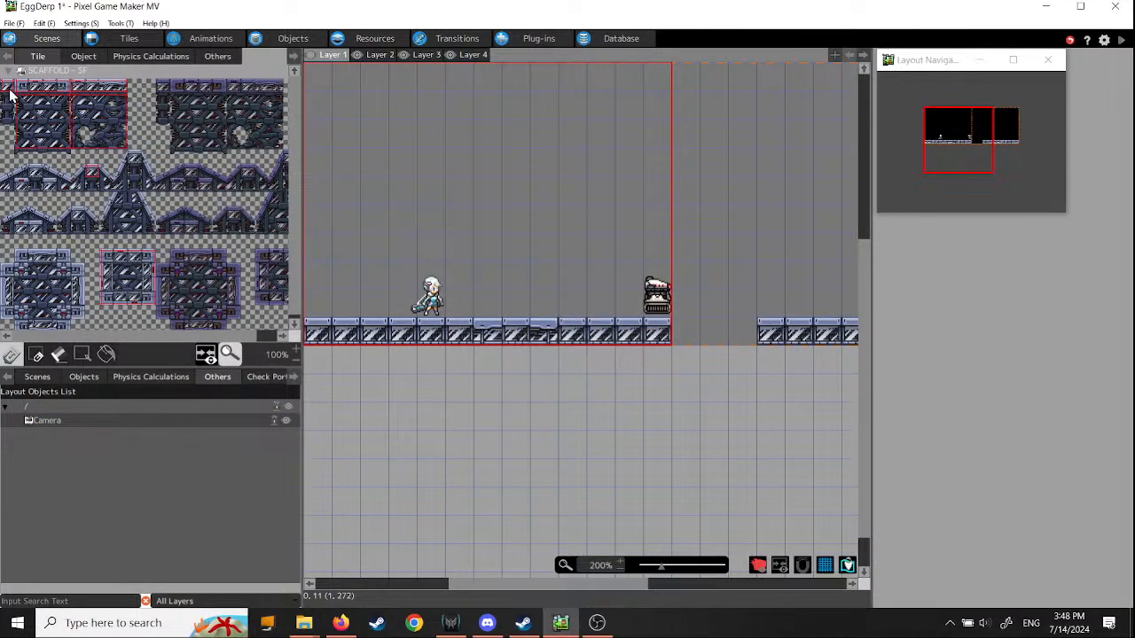
click(714, 335)
click(689, 332)
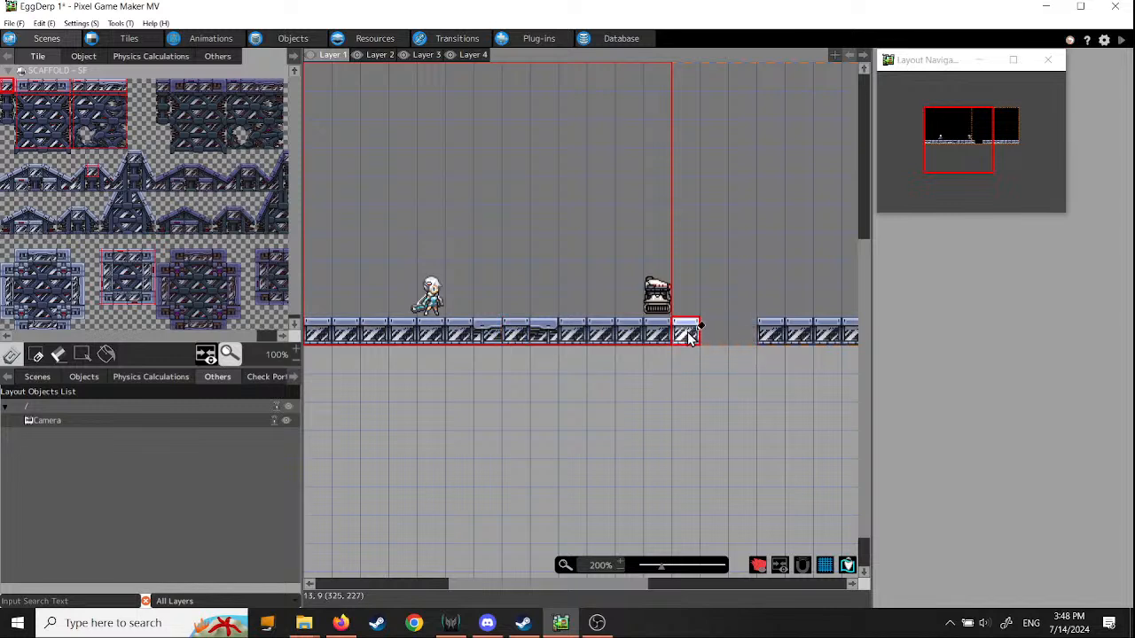
click(739, 332)
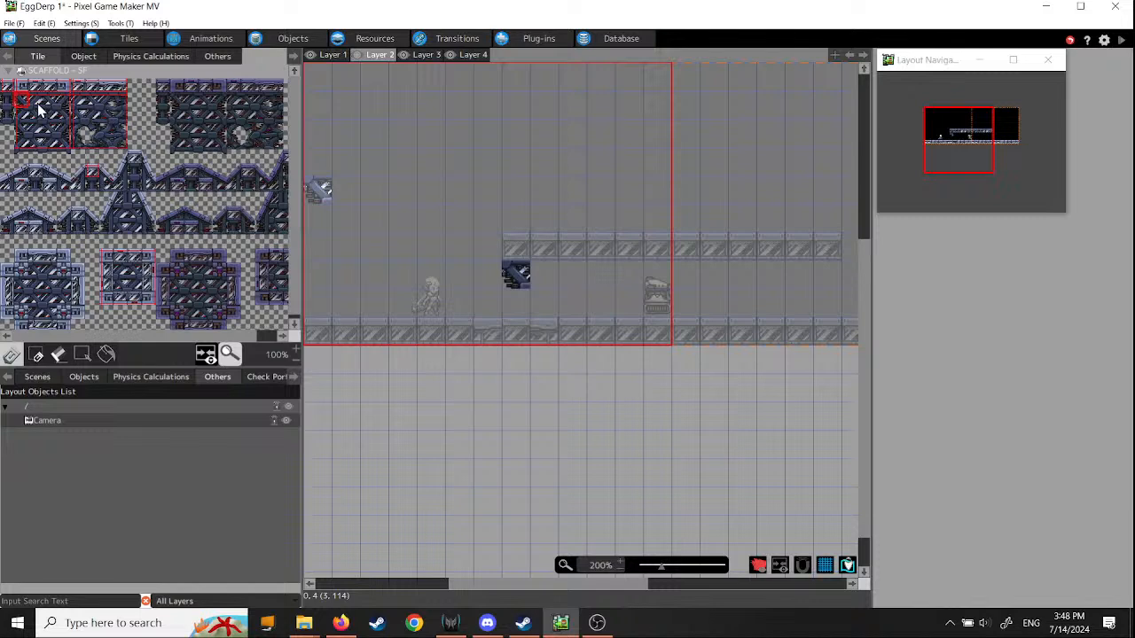
Step: Erase the stray scaffold tiles from Layer 2 by painting over them with an empty tile
click(38, 105)
drag(66, 158, 24, 104)
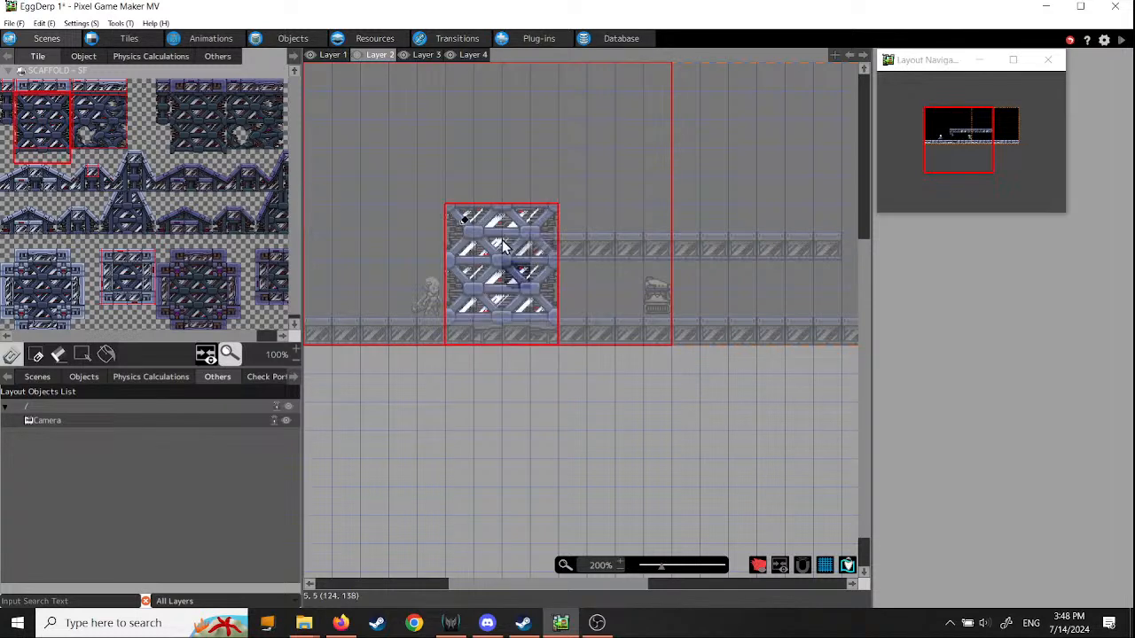
click(133, 87)
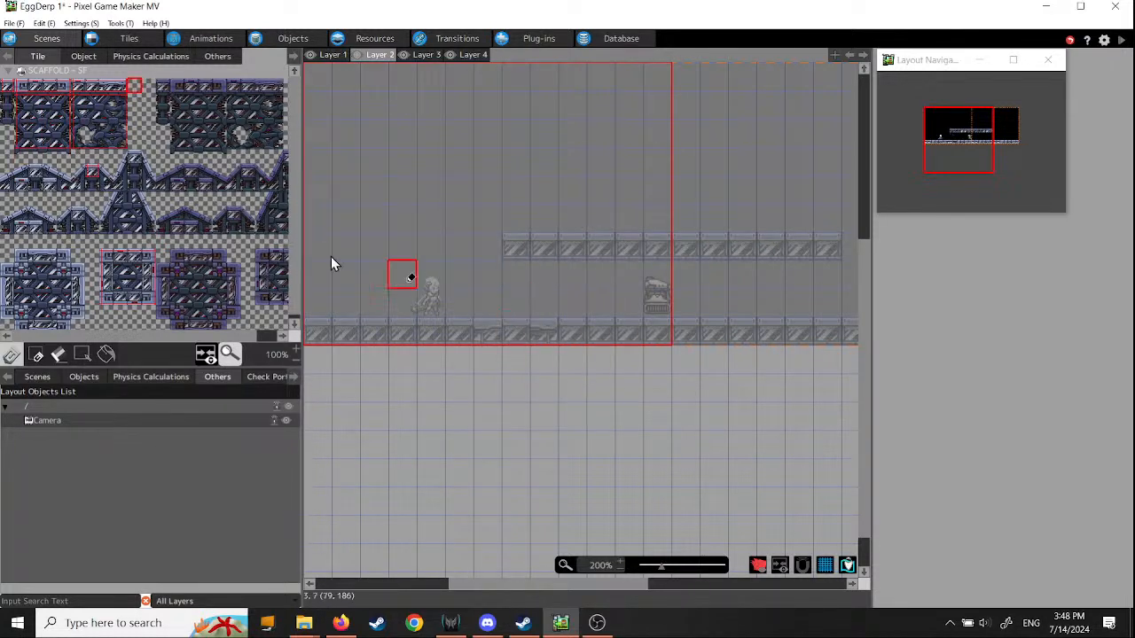
click(135, 115)
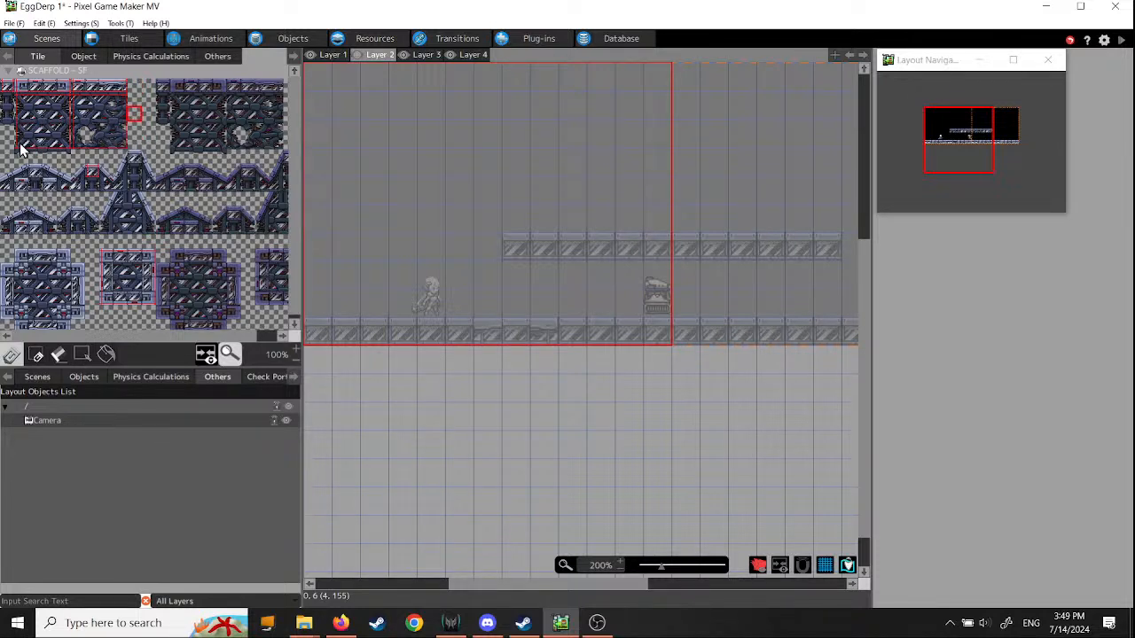
Step: Place the four-tile-wide scaffold wall block on Layer 2 beneath the start of the raised platform
drag(19, 158, 55, 113)
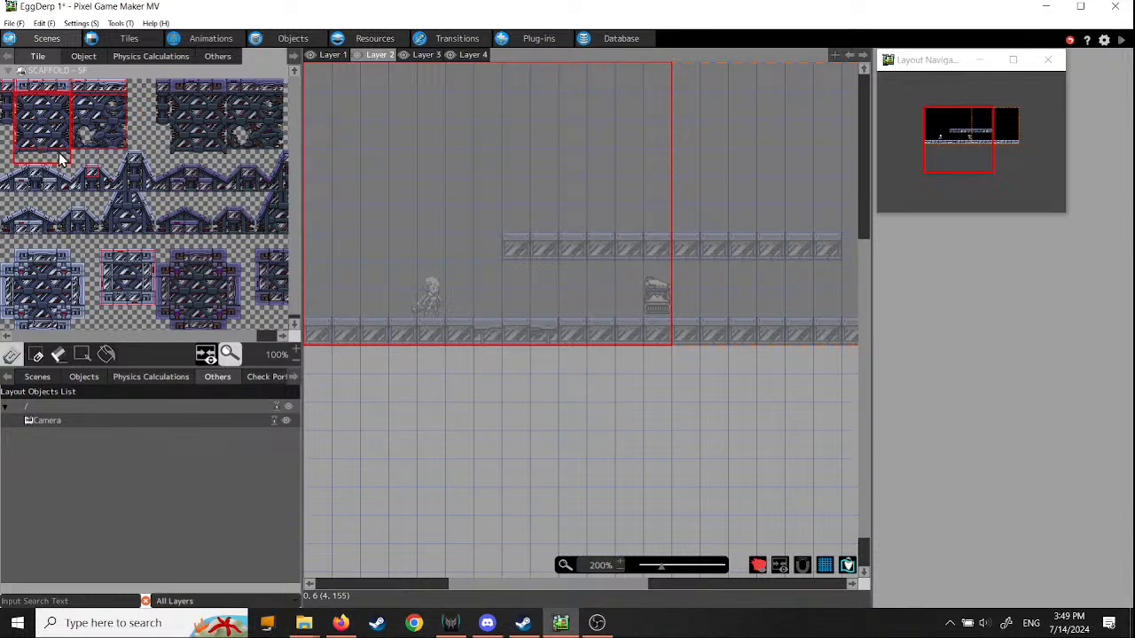
click(21, 144)
click(49, 145)
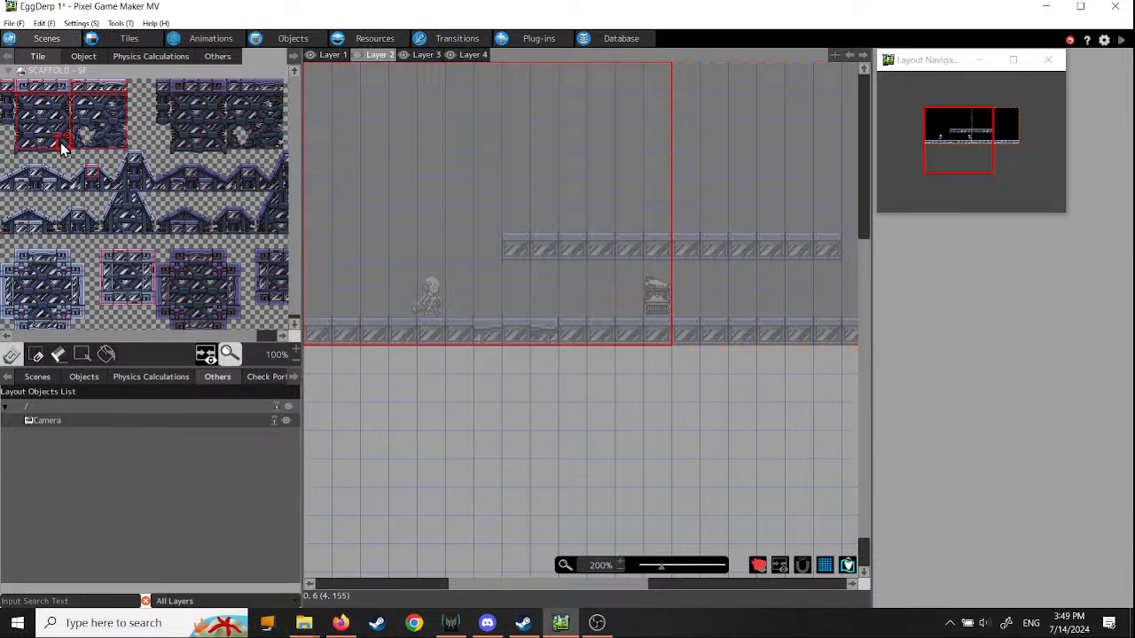
drag(63, 152, 25, 111)
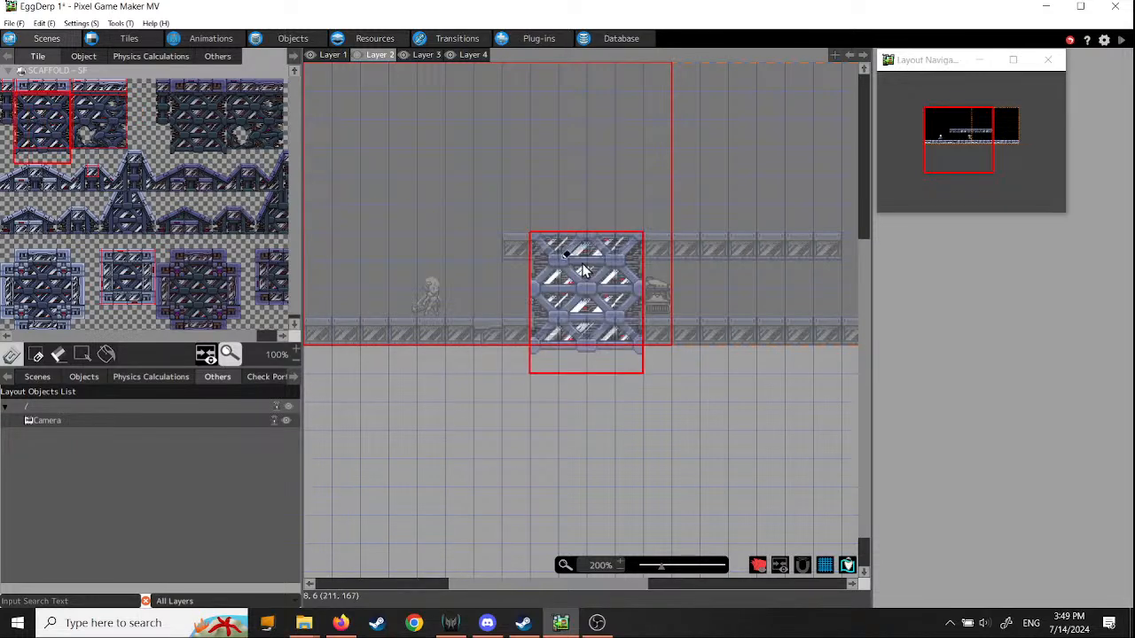
click(521, 282)
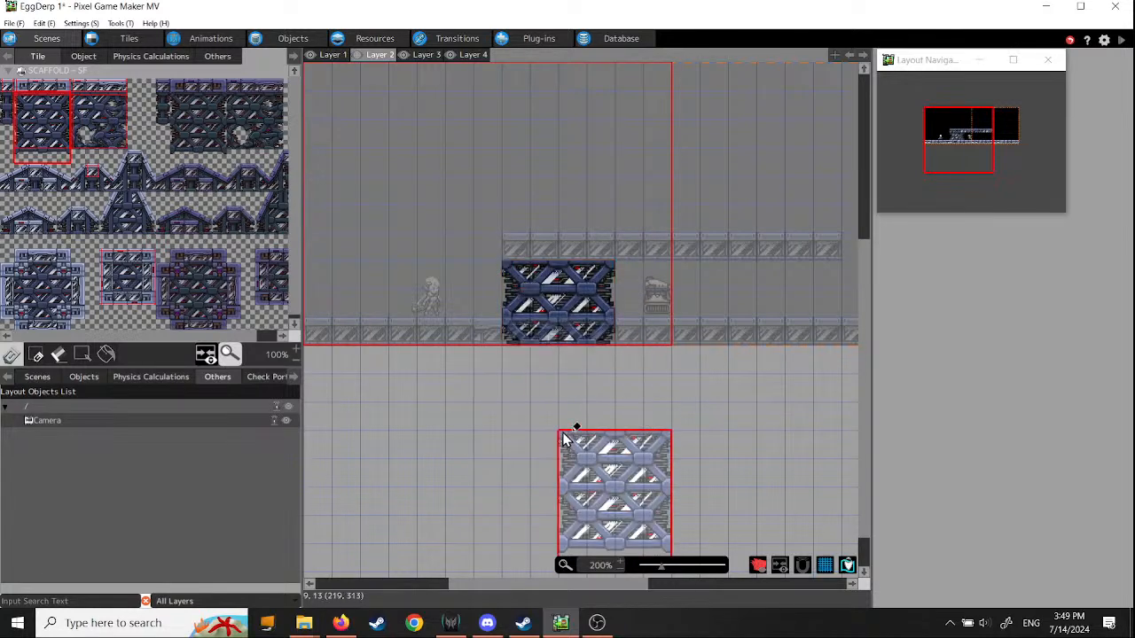
Step: Compare the scene's Layers 1, 2 and 3, and erase the scaffold block stamped in the upper corner of Layer 1
click(331, 54)
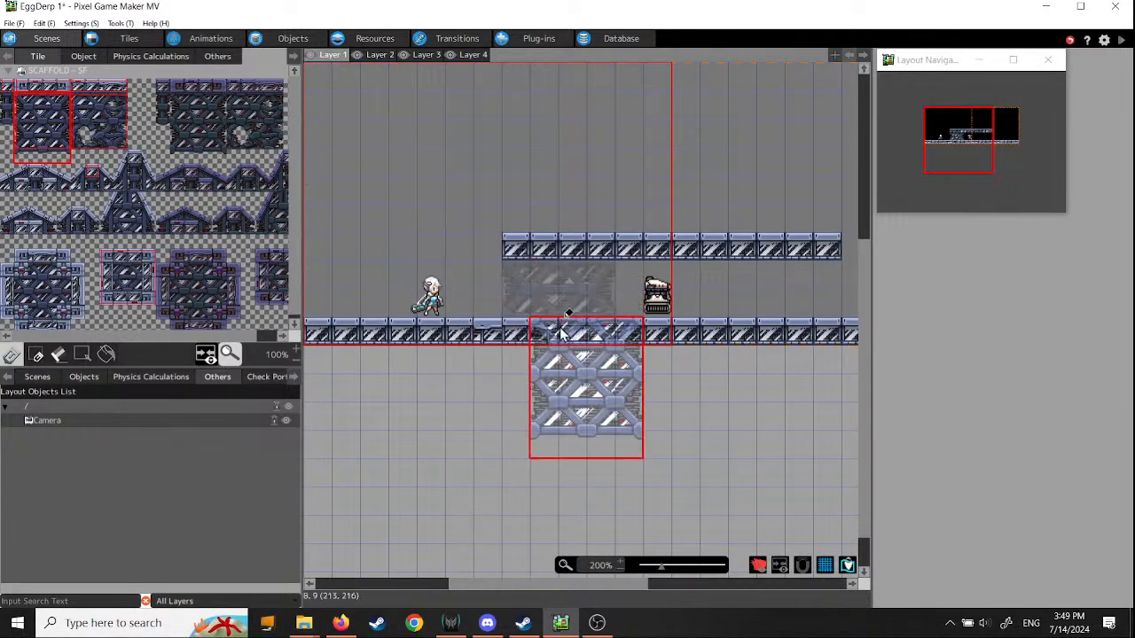
click(327, 259)
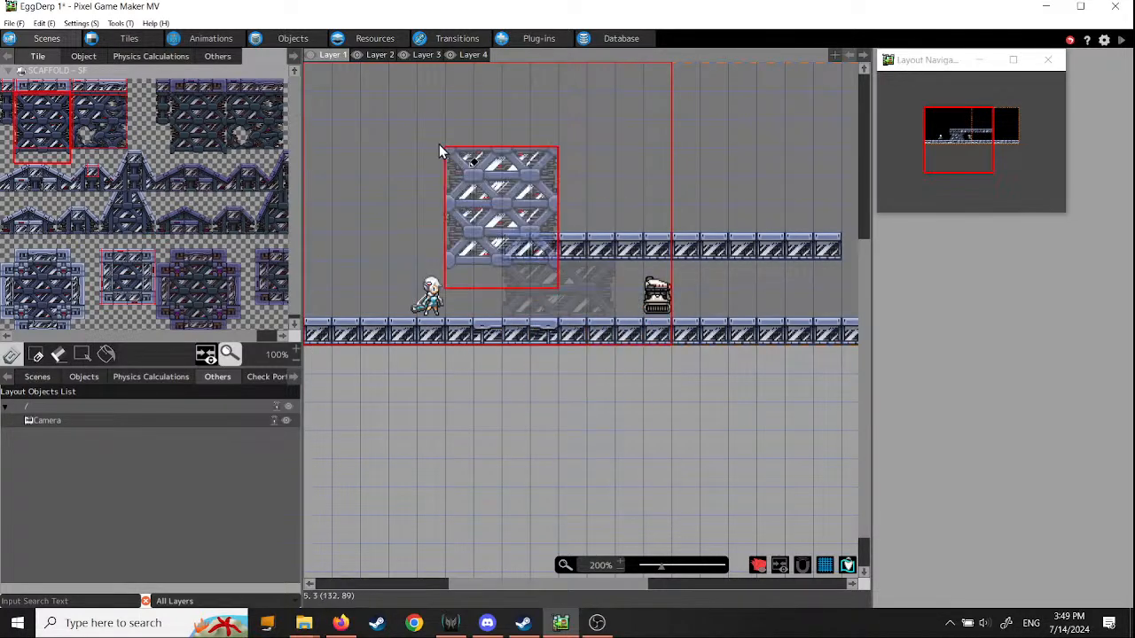
click(381, 54)
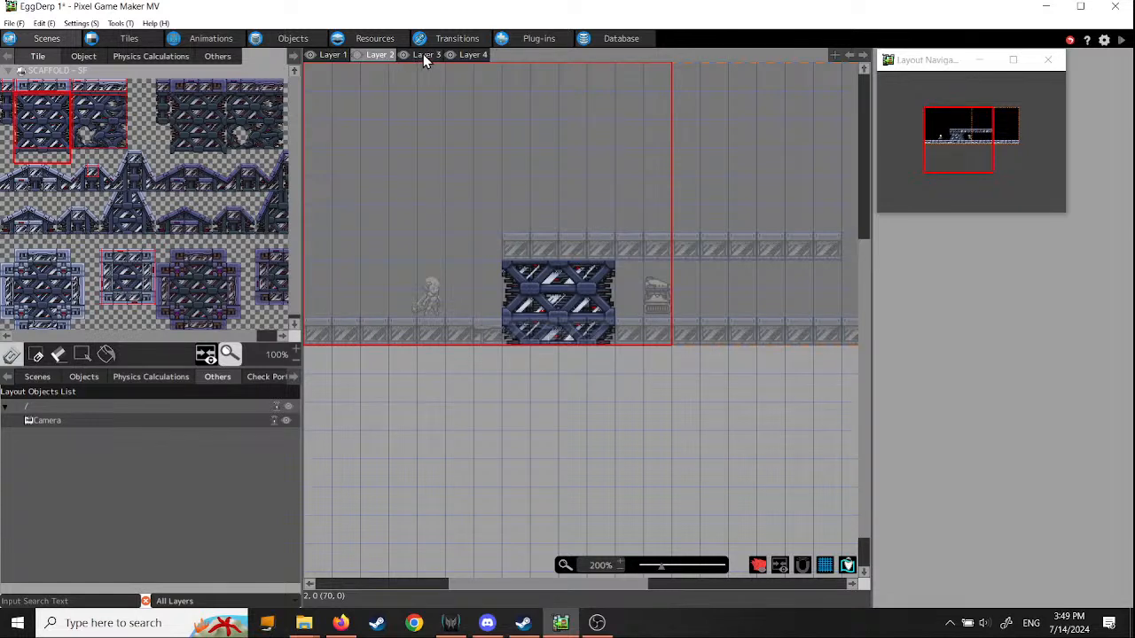
click(423, 54)
click(380, 54)
click(337, 55)
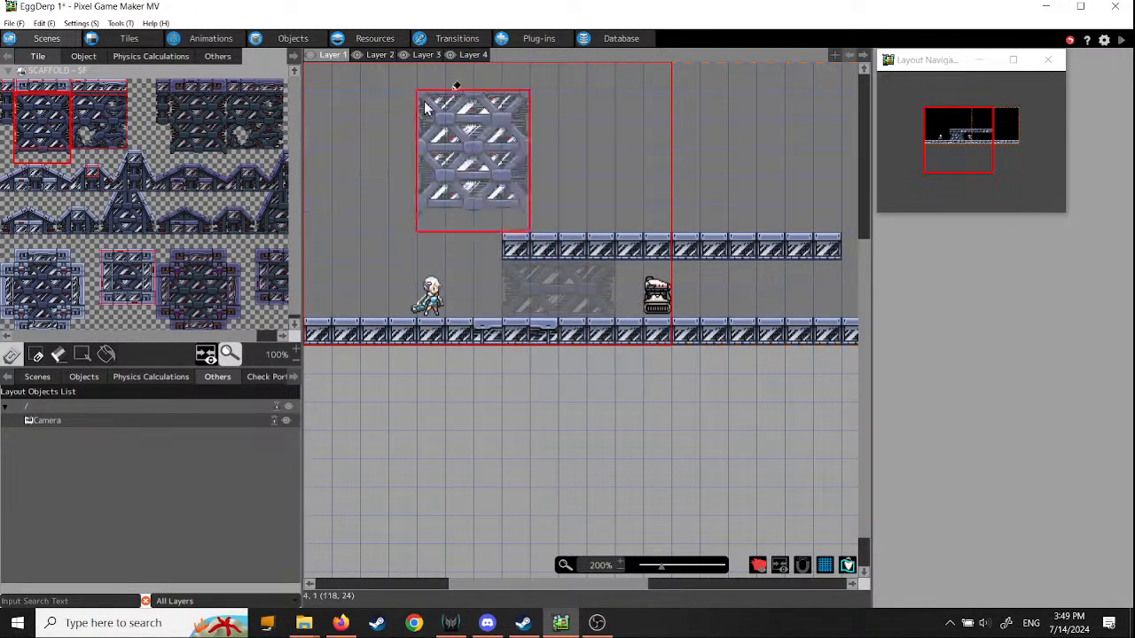
click(147, 99)
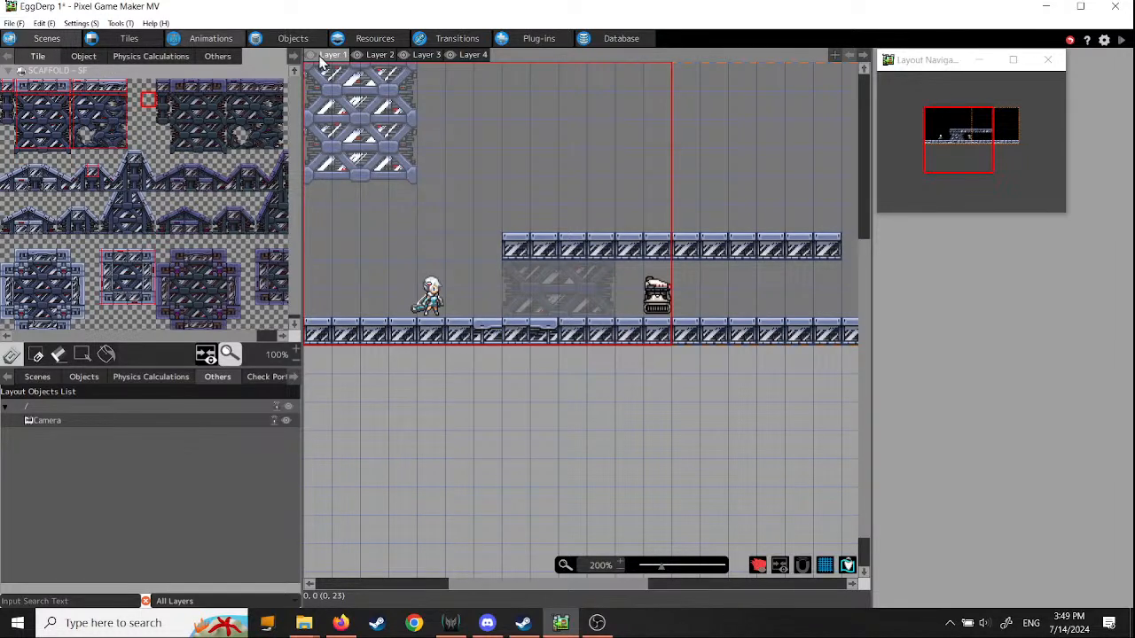
Step: Start a test play in a maximised window and walk the player back and forth in front of the enemy
click(1121, 41)
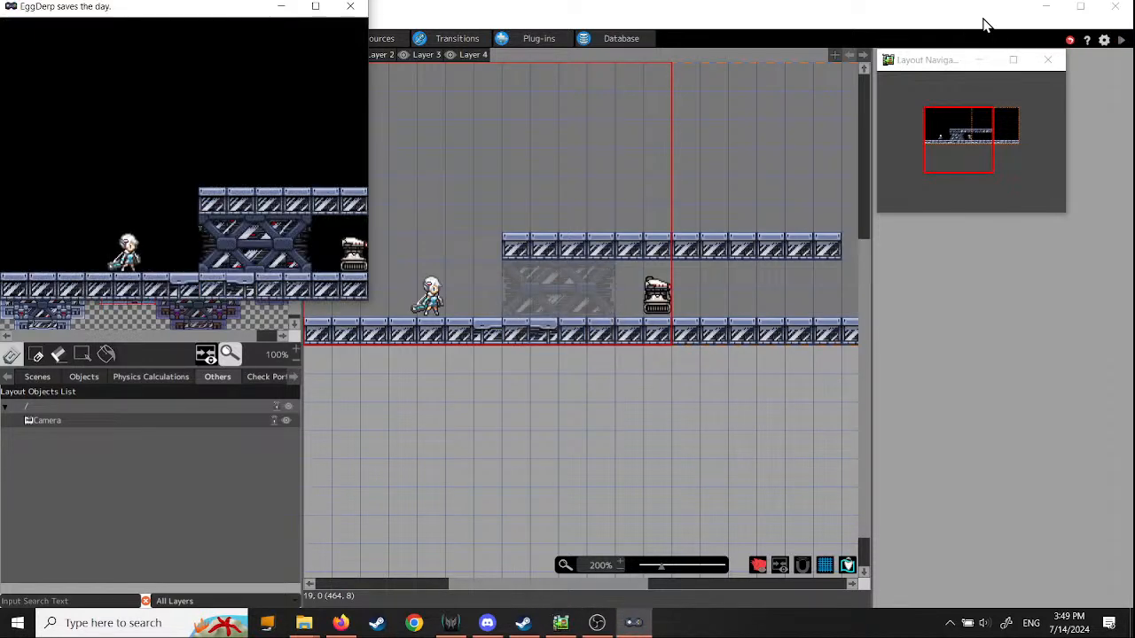
click(310, 8)
key(Right)
key(Left)
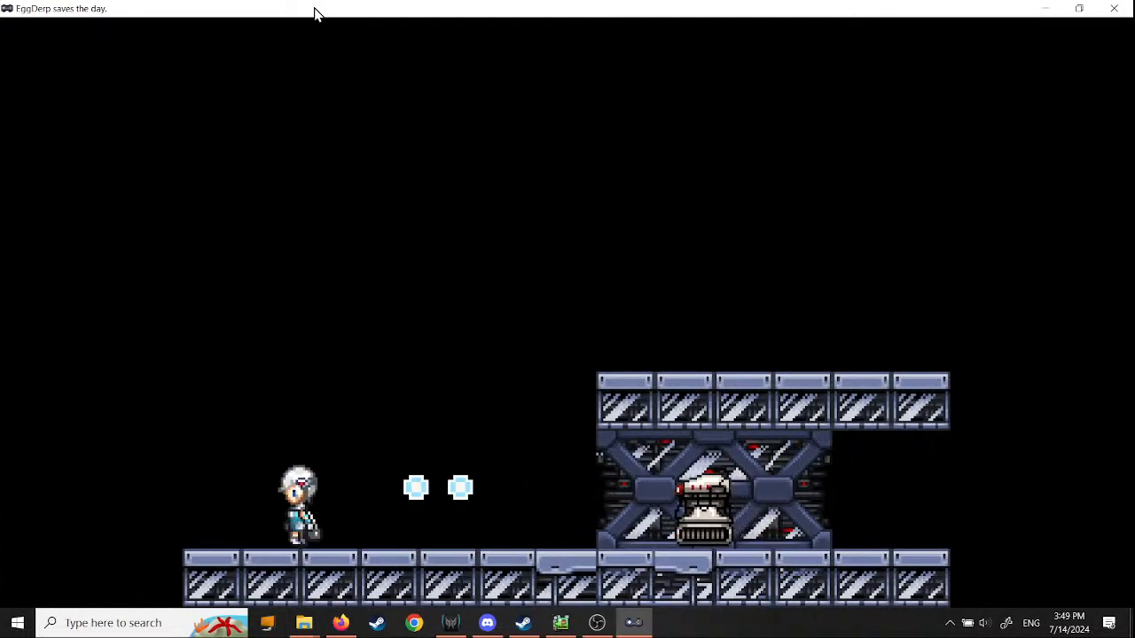
key(Right)
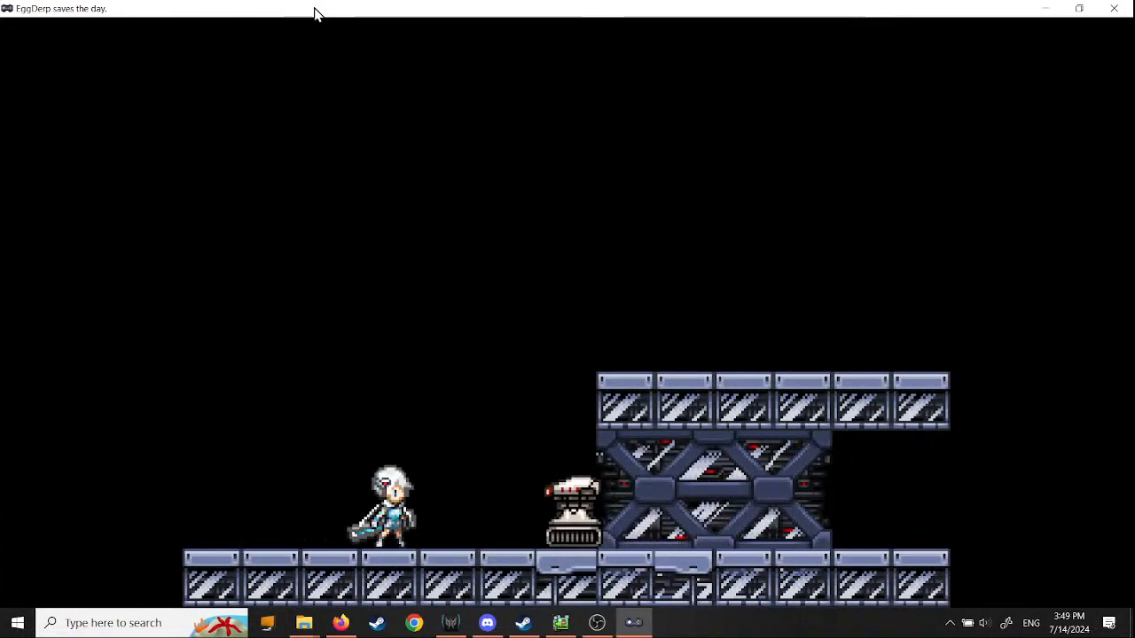
key(Left)
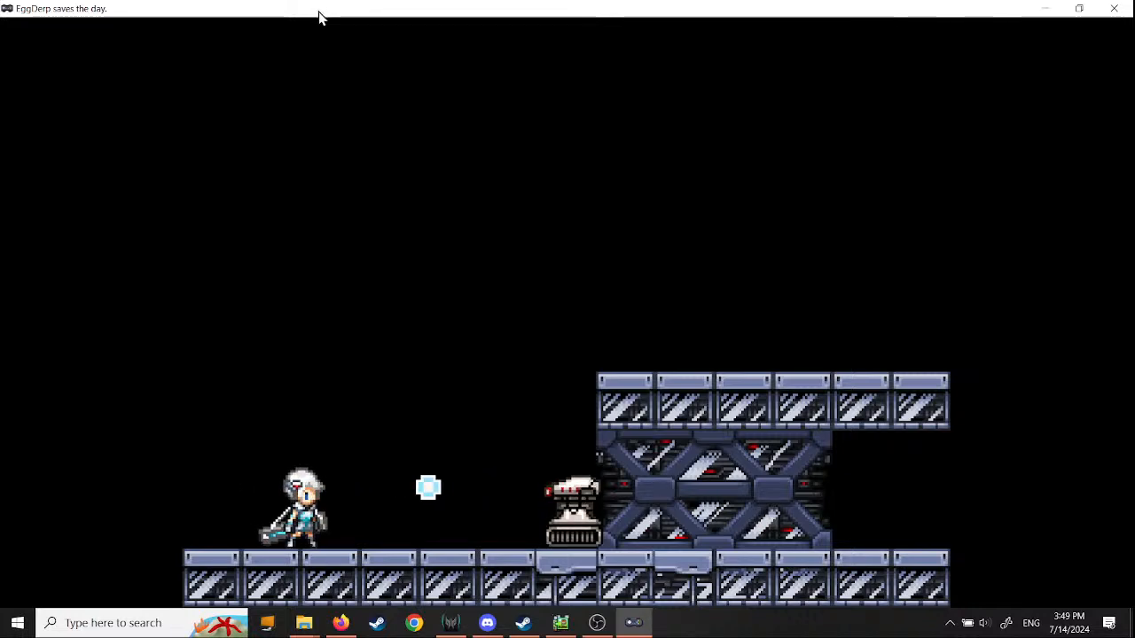
key(Left)
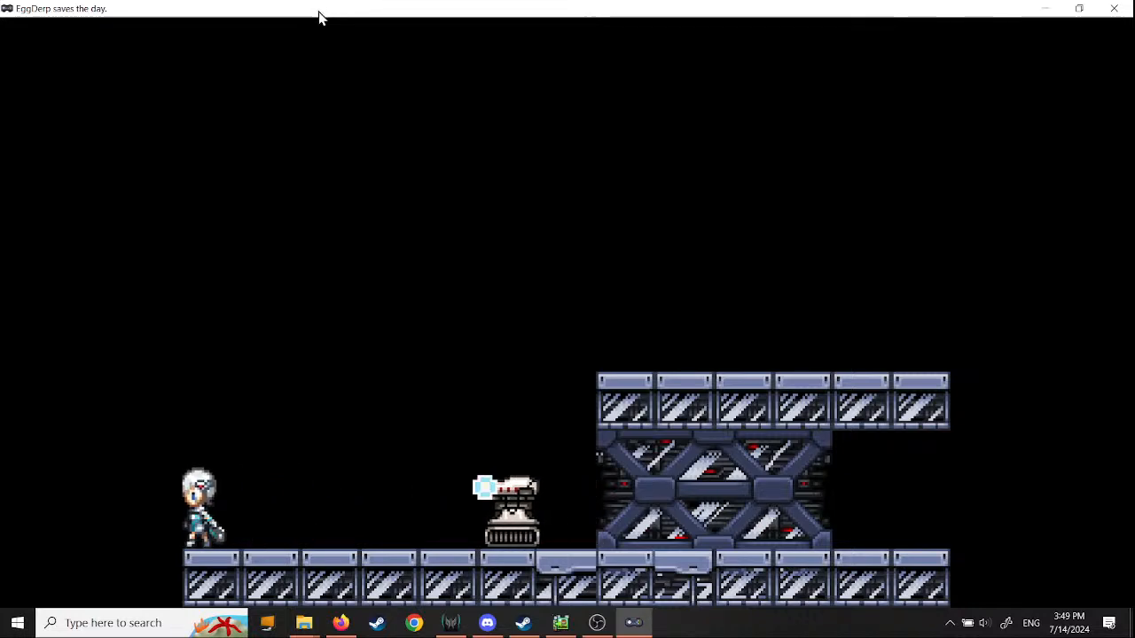
right_click(316, 14)
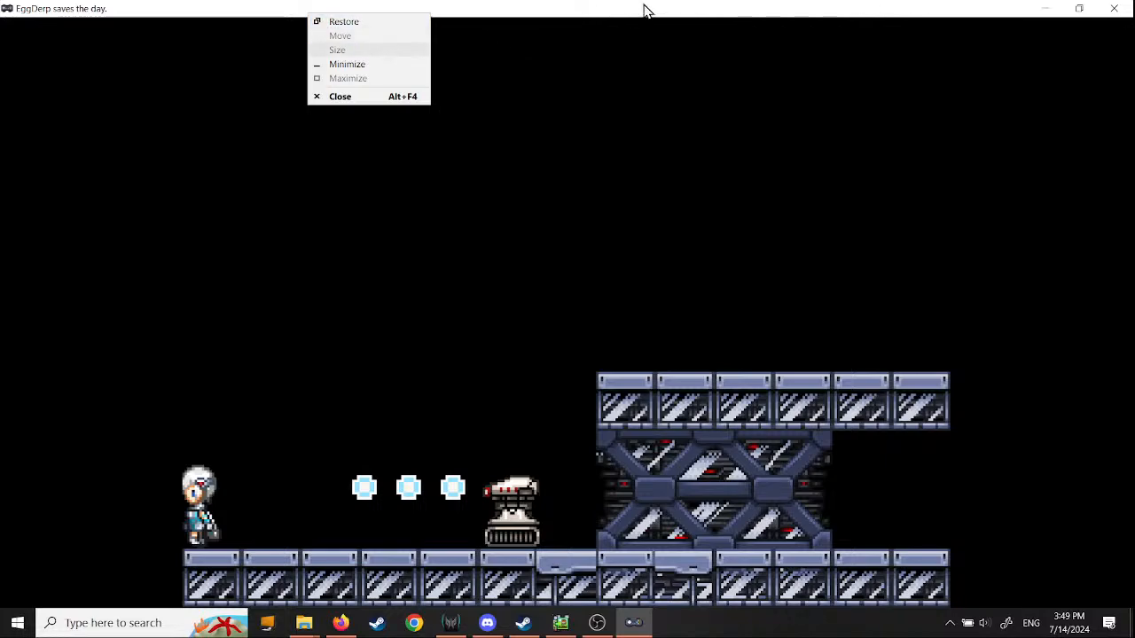
click(547, 292)
Step: Test walking the player through the scaffold wall under the raised platform and back while facing the enemy
key(Right)
key(Left)
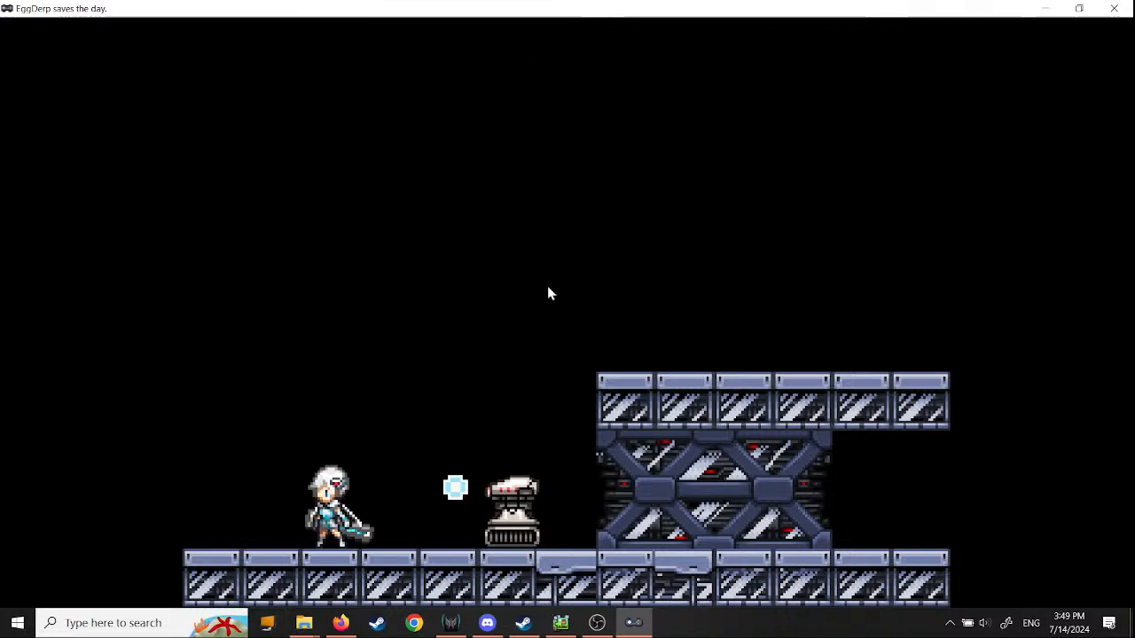
key(Right)
key(Left)
key(Right)
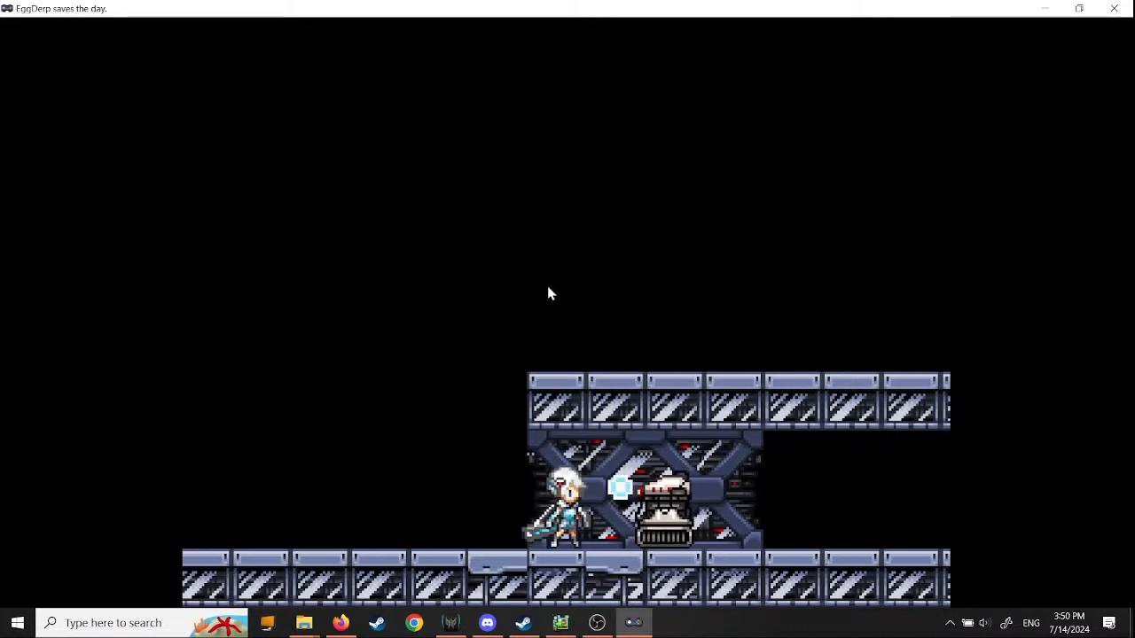
key(Right)
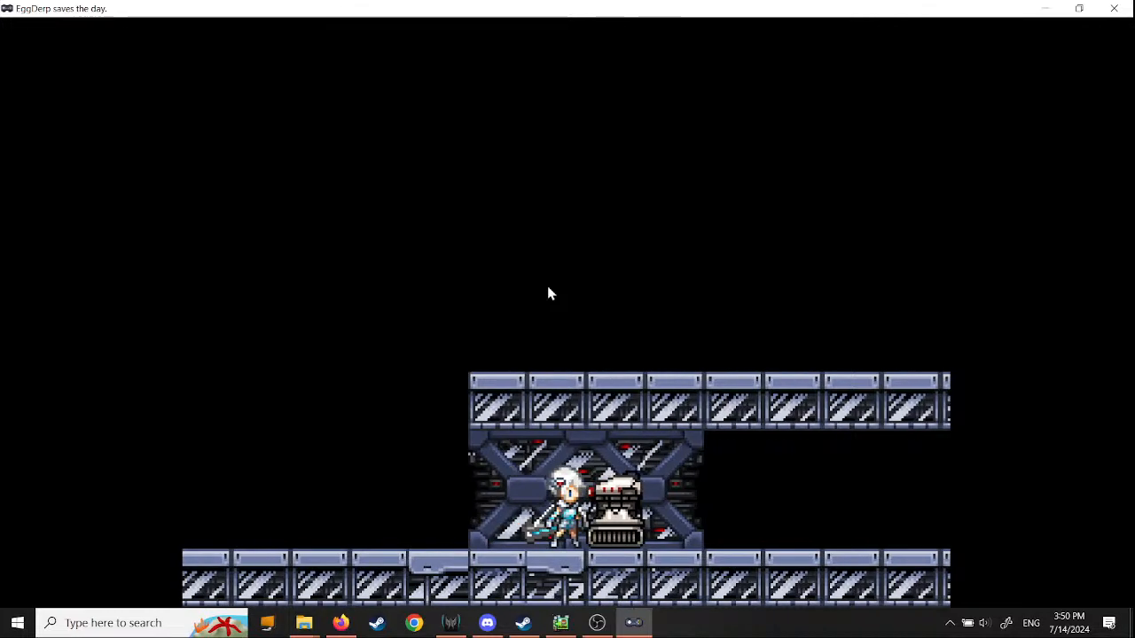
key(Left)
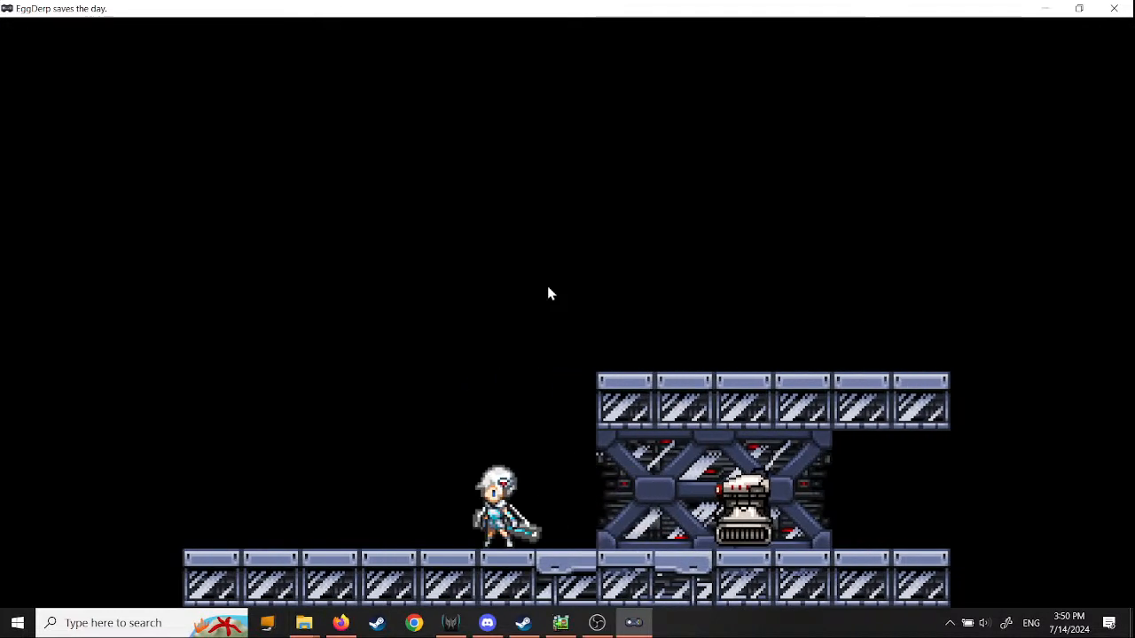
key(Right)
key(Left)
key(Right)
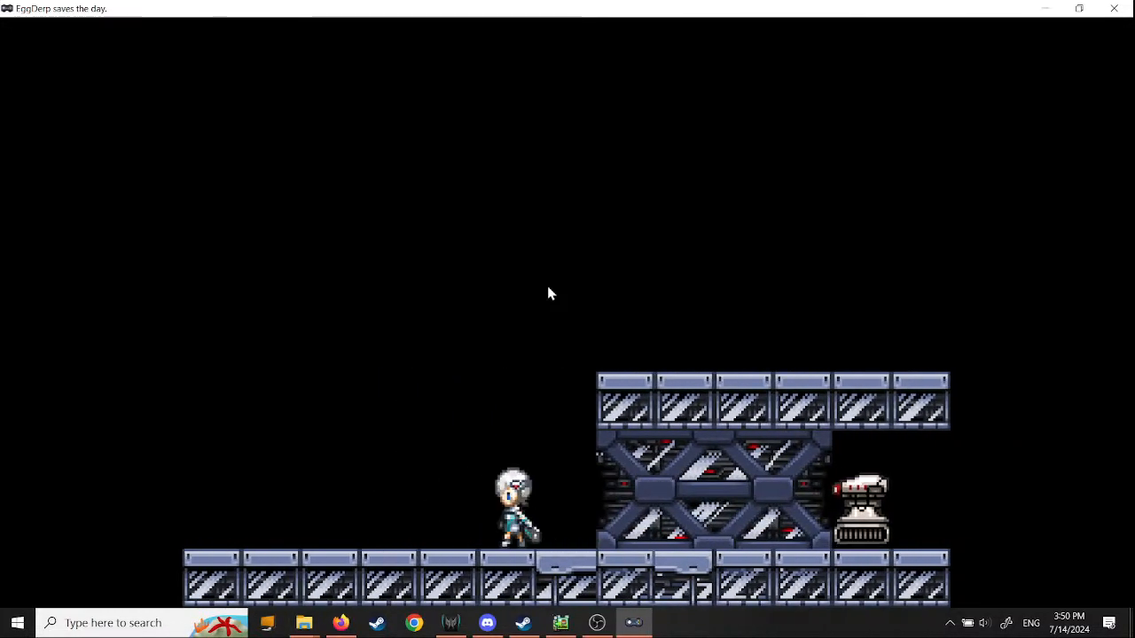
Step: Walk the player past the scaffold wall to the far end of the platform, and close the test play
key(Left)
key(Right)
key(Right)
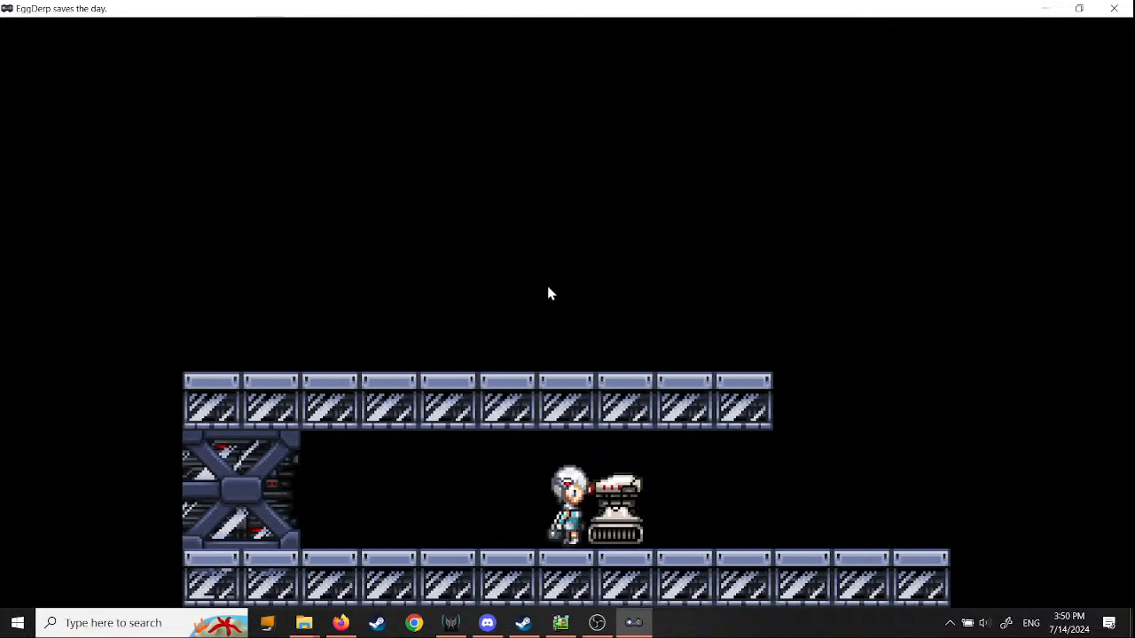
key(Left)
key(Right)
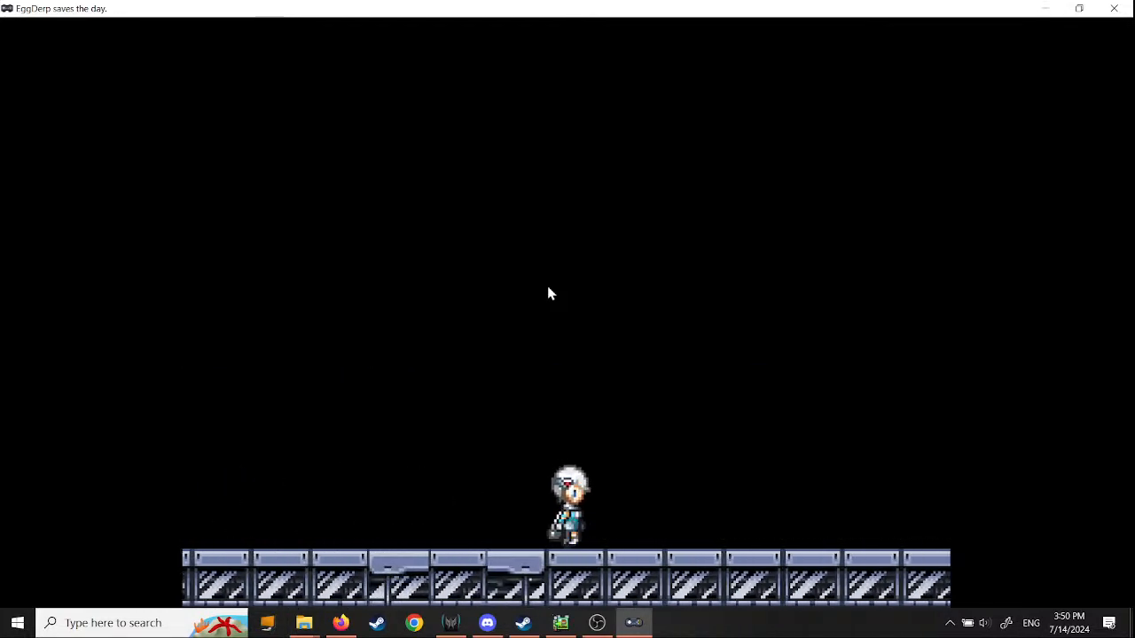
key(Left)
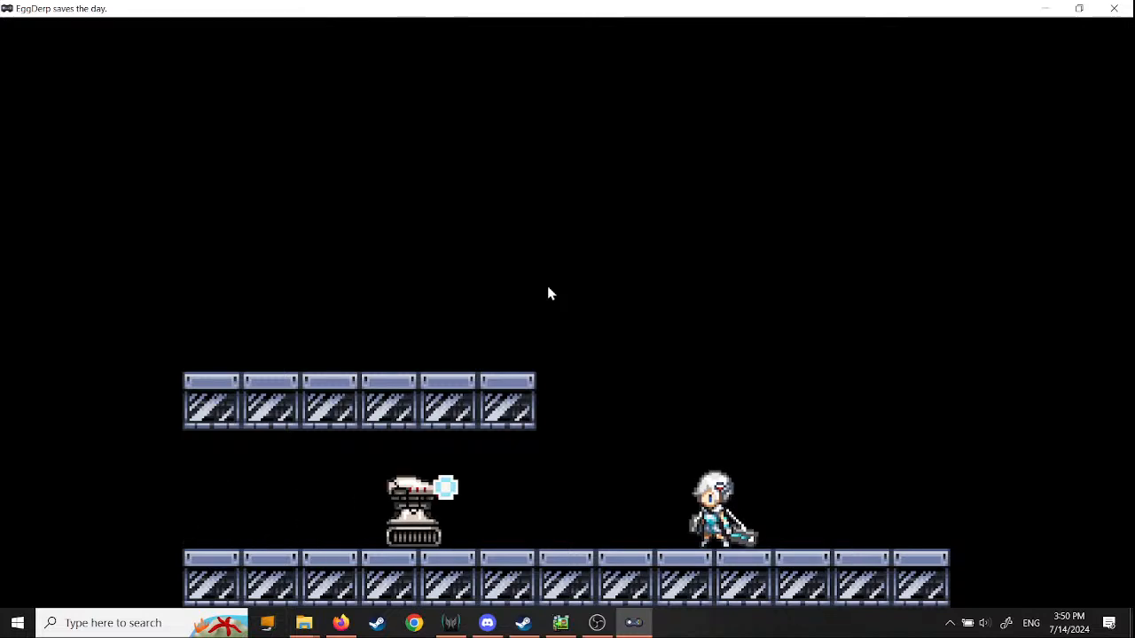
key(Right)
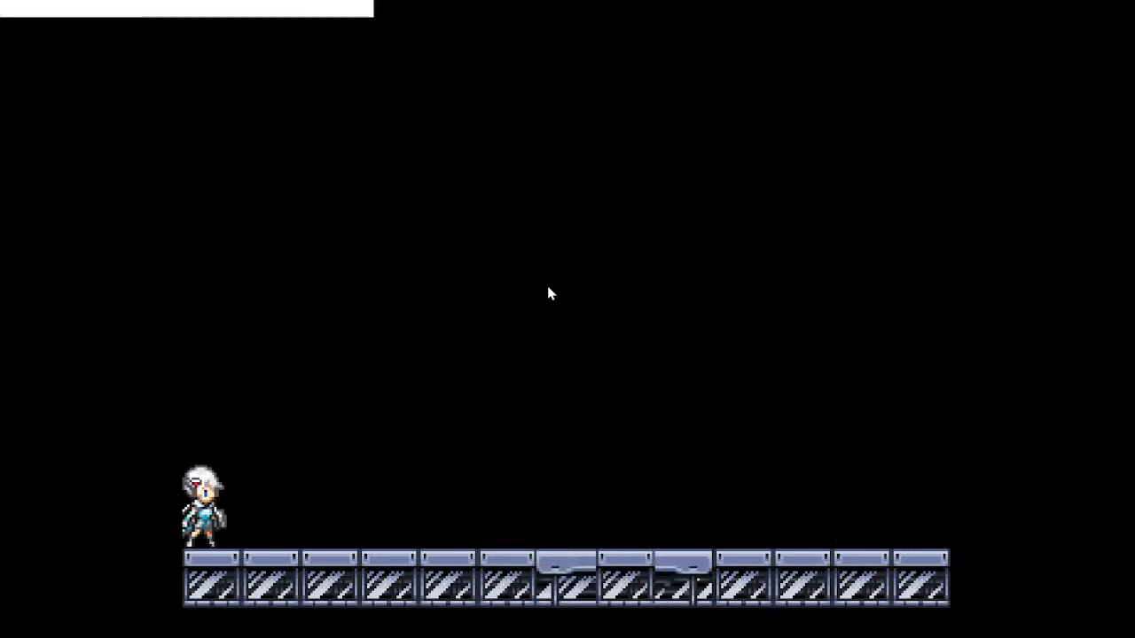
key(F4)
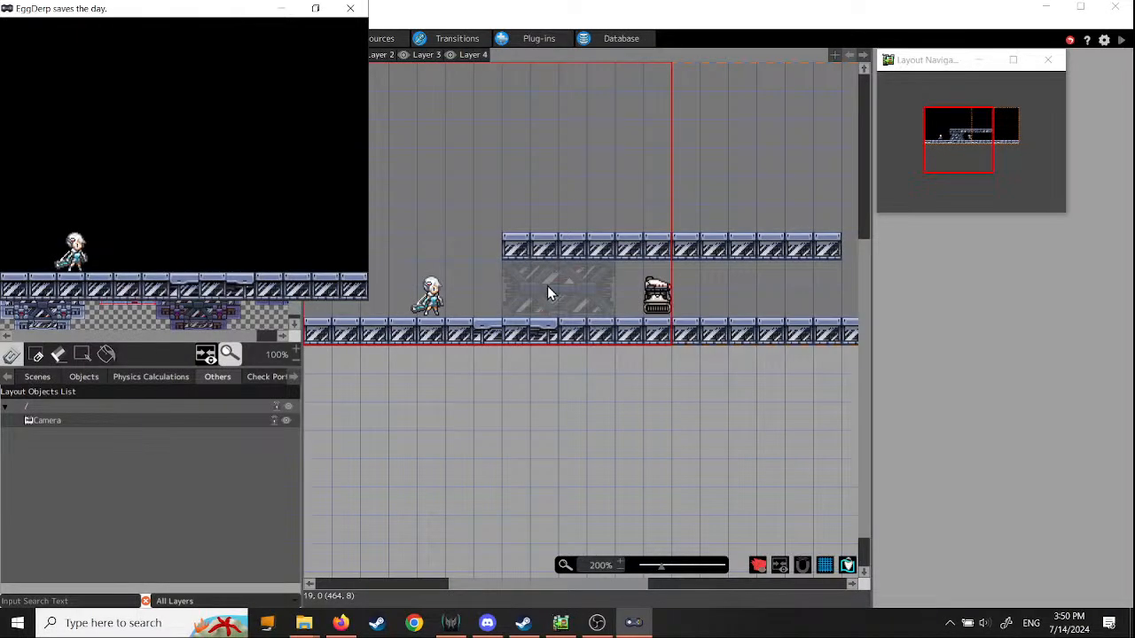
click(350, 8)
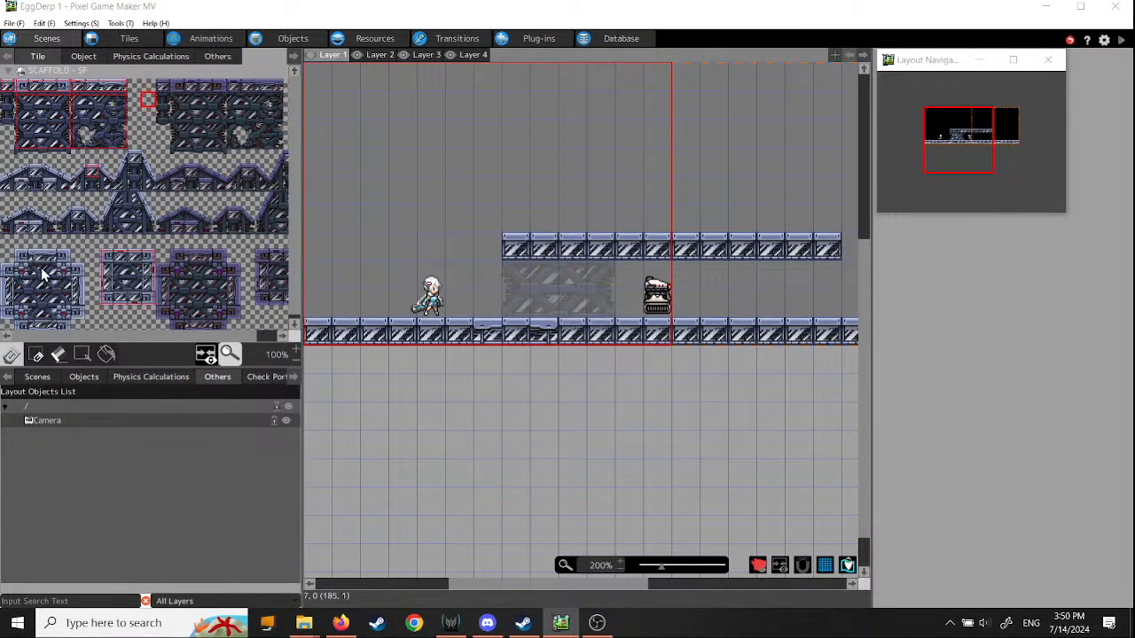
Step: Select the player object placed in scene 1 and open its object settings
click(82, 57)
click(62, 114)
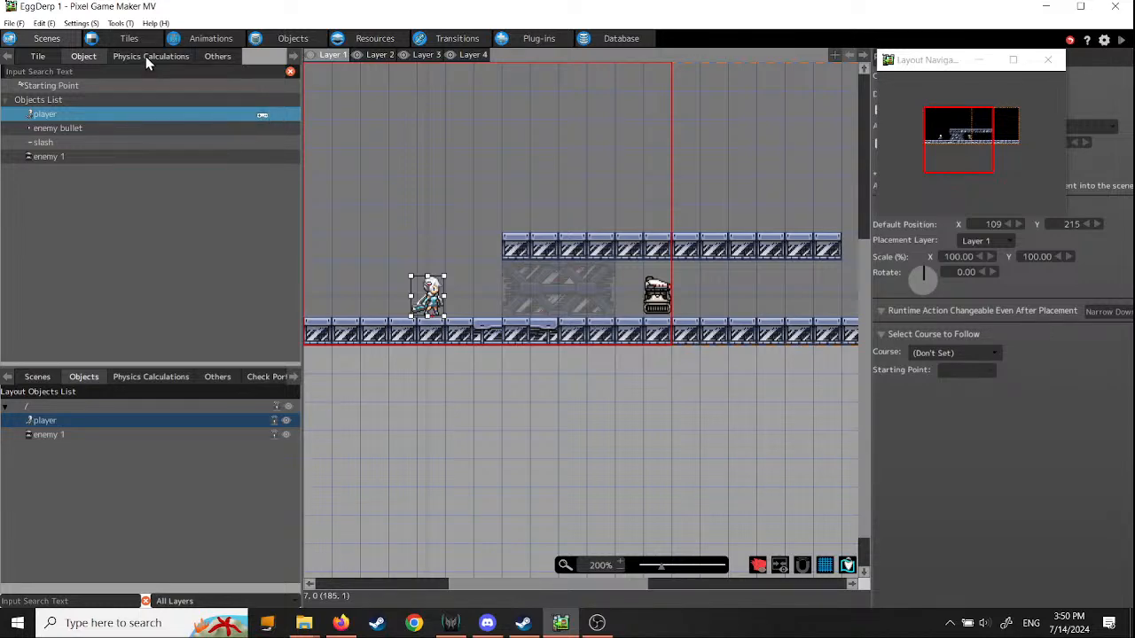
click(284, 36)
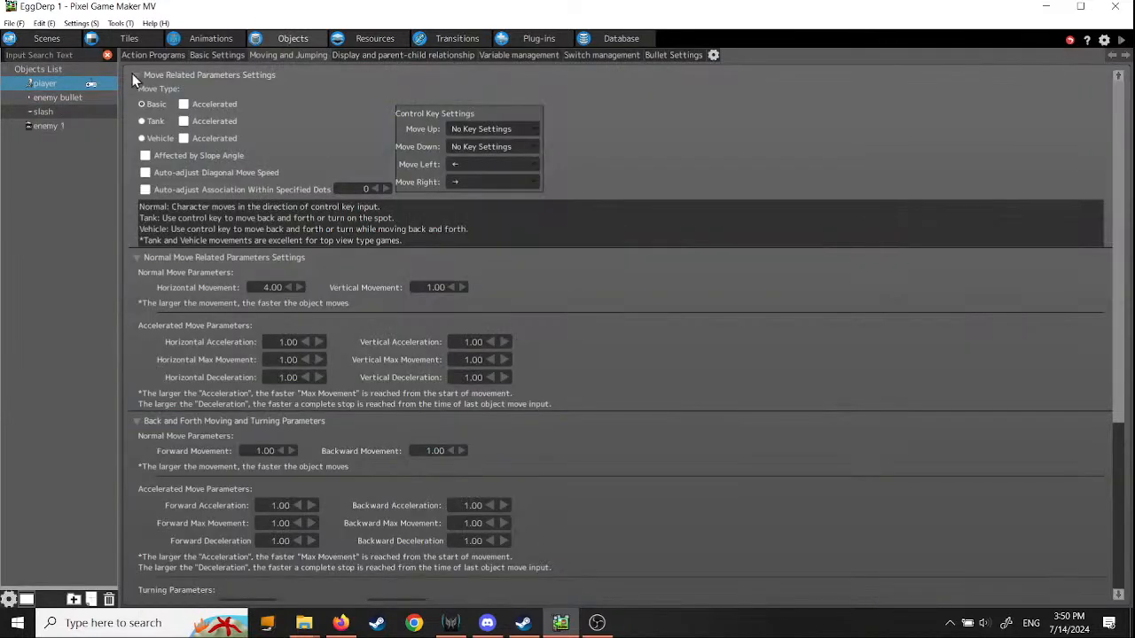
click(56, 82)
text(adddddasasddd)
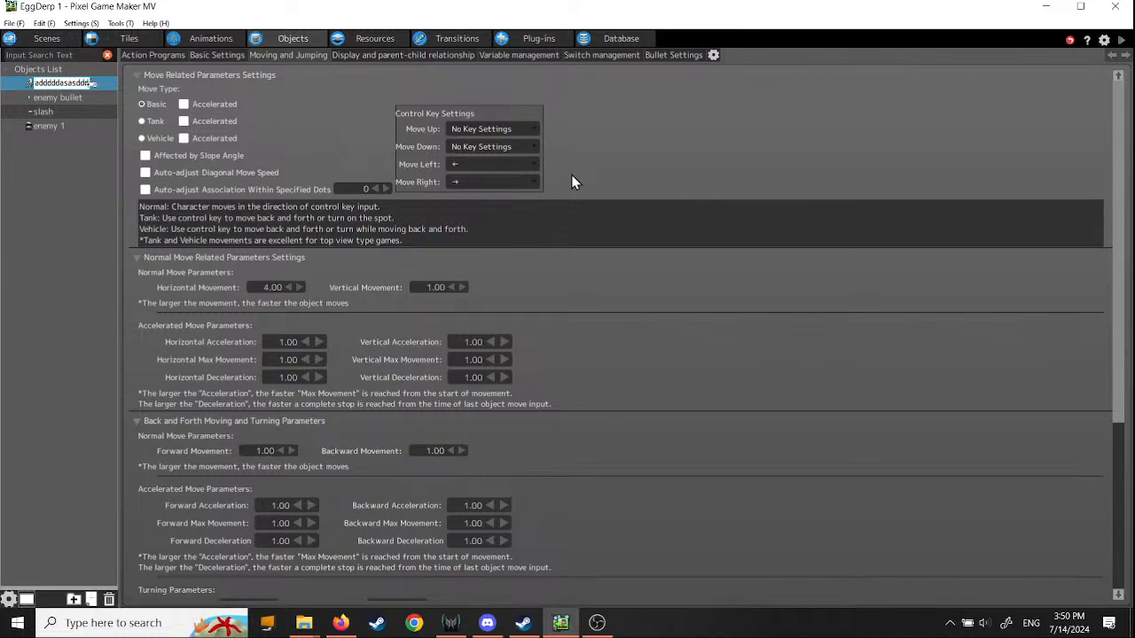
key(BackSpace)
key(BackSpace)
key(BackSpace)
key(BackSpace)
key(BackSpace)
key(BackSpace)
key(BackSpace)
key(BackSpace)
key(BackSpace)
key(BackSpace)
key(BackSpace)
key(BackSpace)
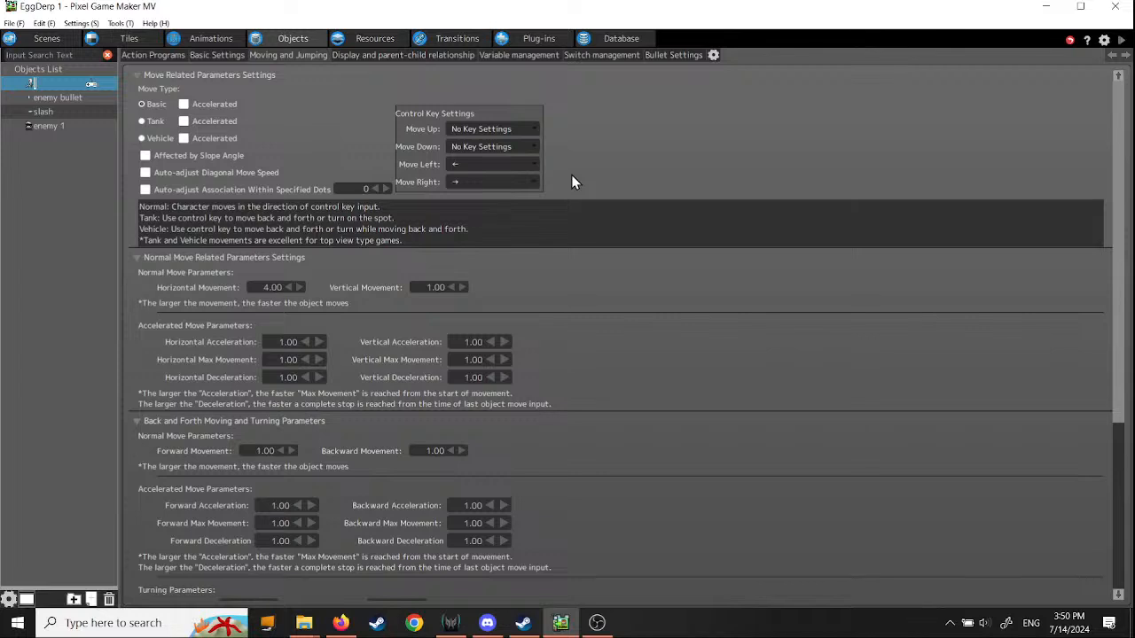
Step: Try Eggderpplayer as the player object's name, and clear the name again
text(Eggderpplayer)
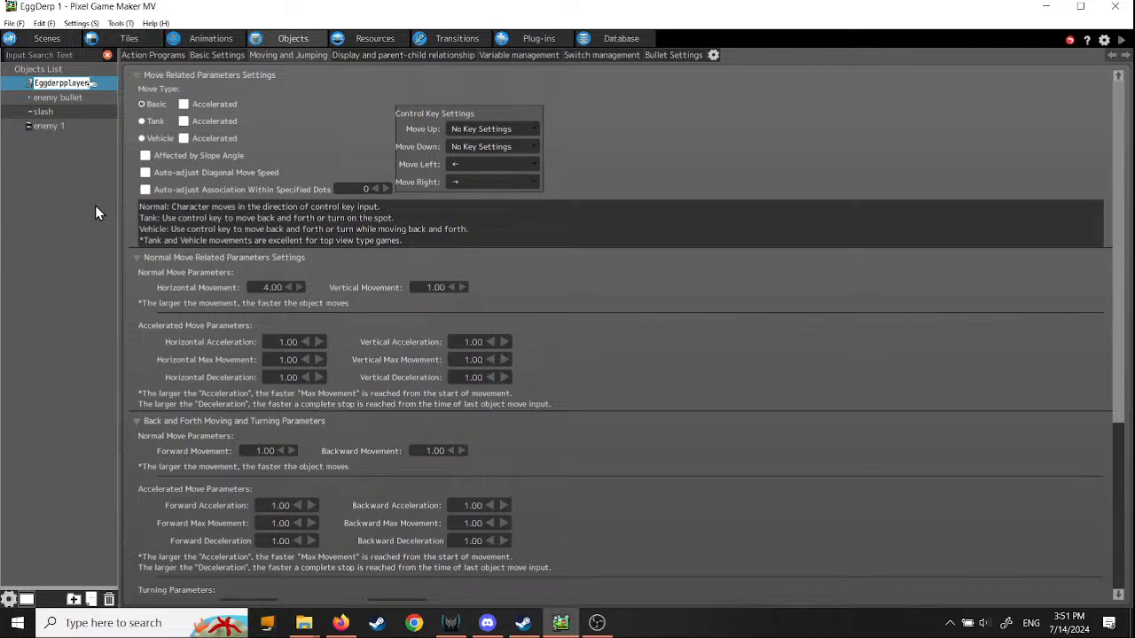
key(BackSpace)
key(BackSpace)
key(BackSpace)
key(BackSpace)
key(BackSpace)
key(BackSpace)
key(BackSpace)
key(BackSpace)
key(BackSpace)
key(BackSpace)
key(BackSpace)
key(BackSpace)
key(BackSpace)
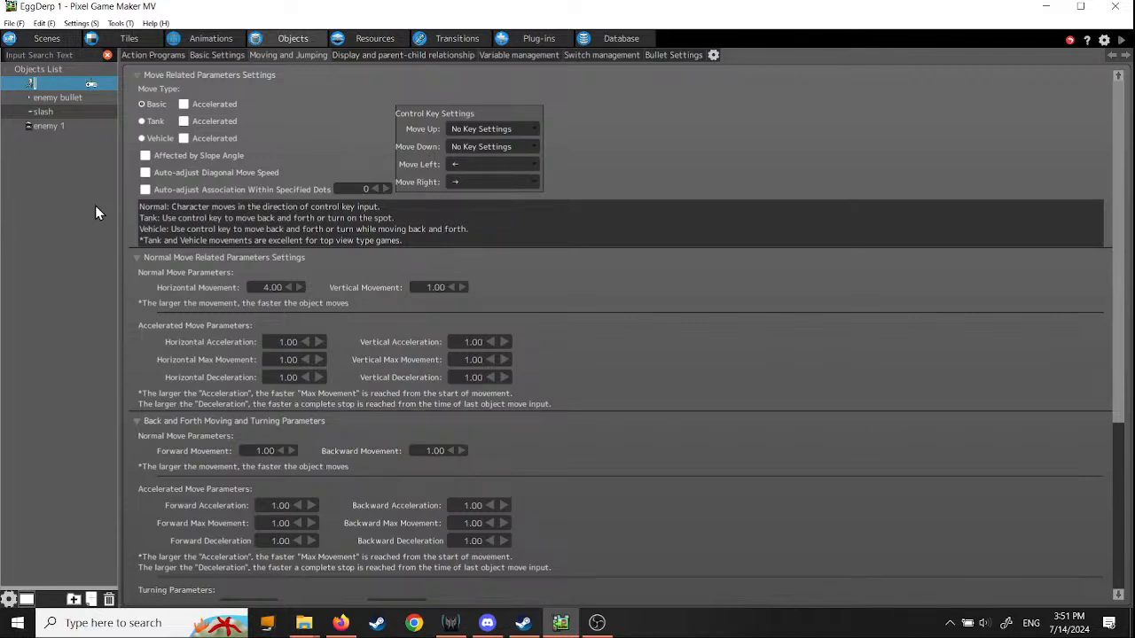
Step: Name the object player, and undo the last edit
text(playr)
key(BackSpace)
text(er)
click(38, 210)
click(43, 23)
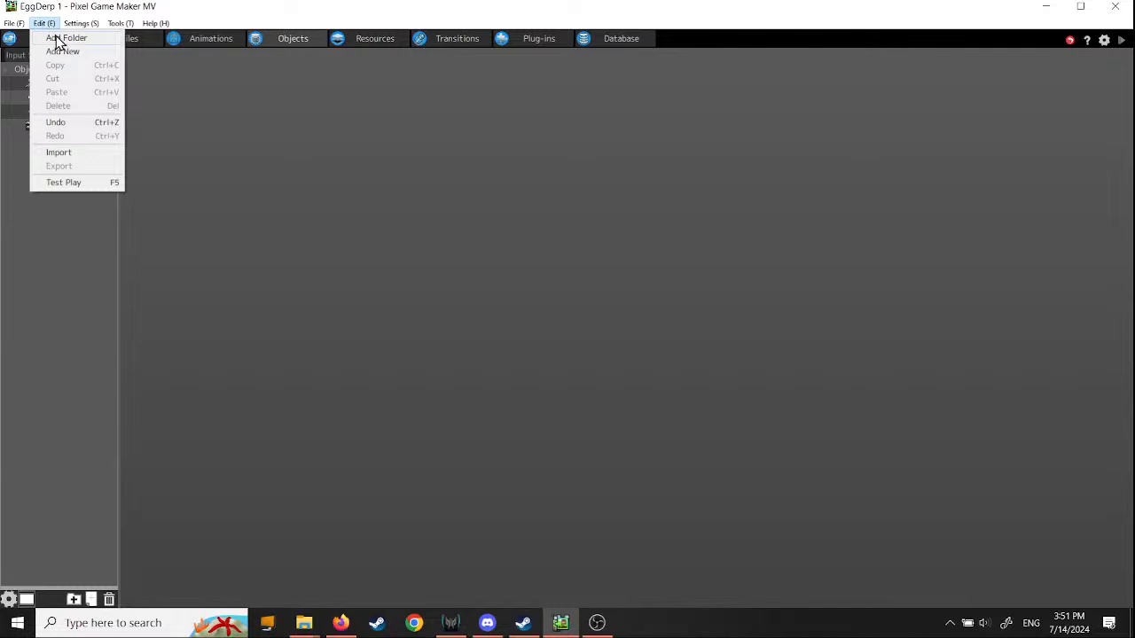
click(54, 124)
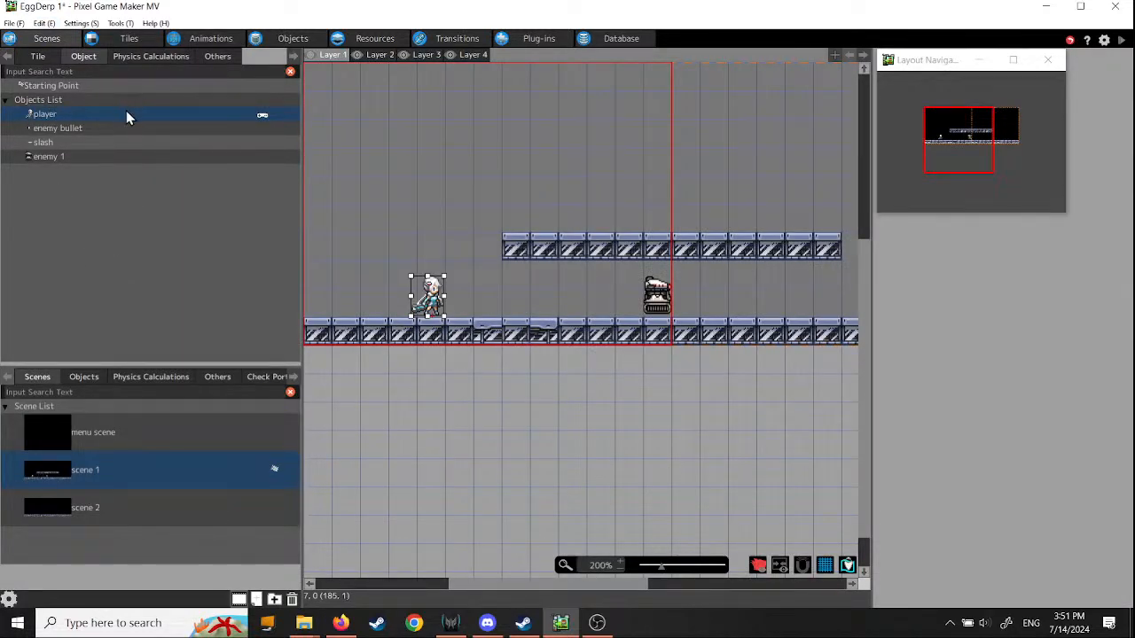
Step: Select the player in scene 1 and review its moving and jumping parameters in the object settings
click(59, 119)
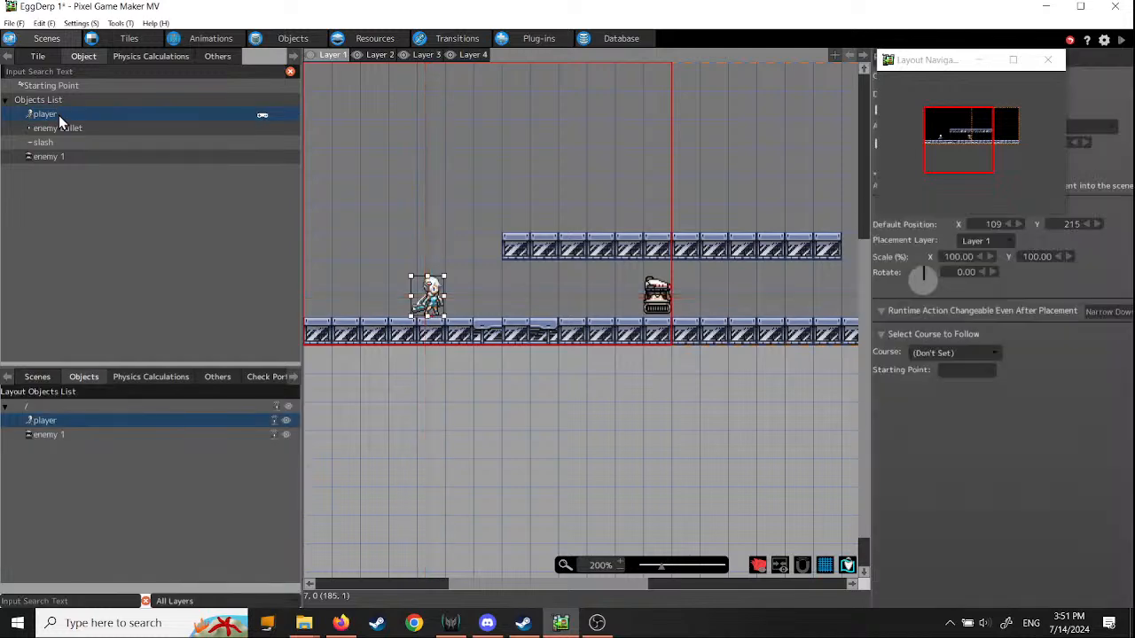
click(301, 36)
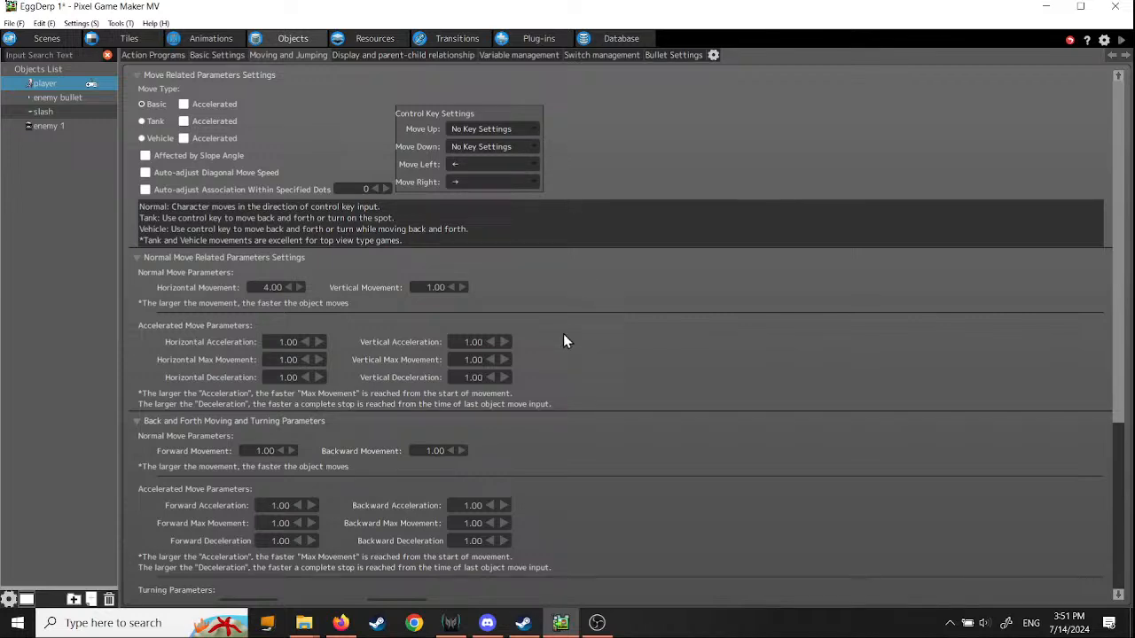
scroll(564, 337, down, 5)
scroll(573, 341, down, 2)
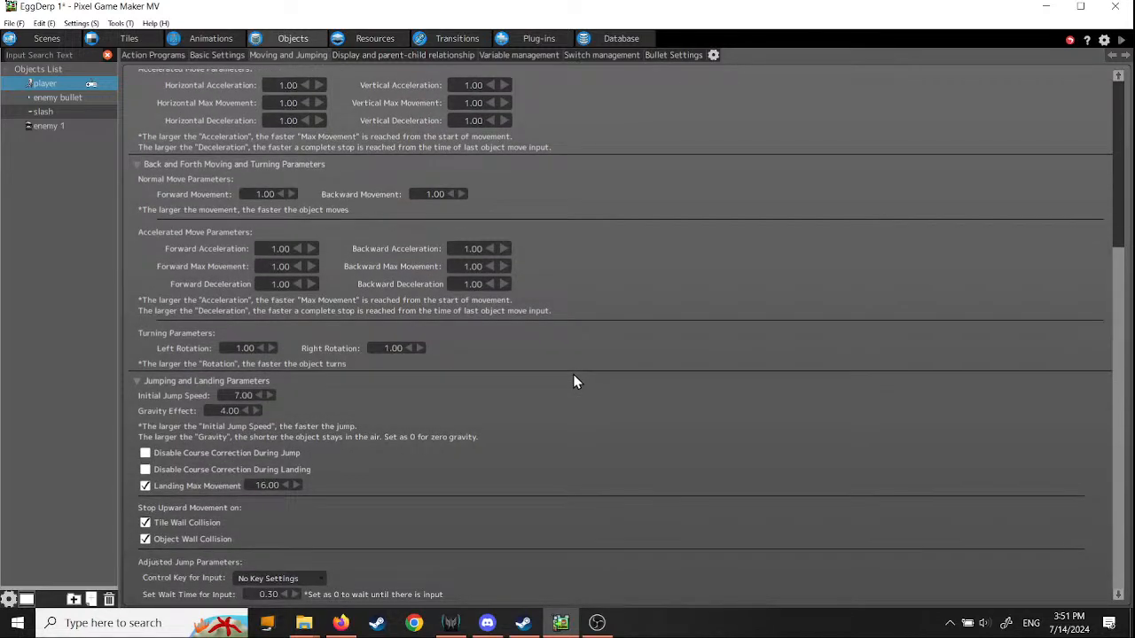
scroll(574, 376, up, 6)
scroll(573, 381, up, 2)
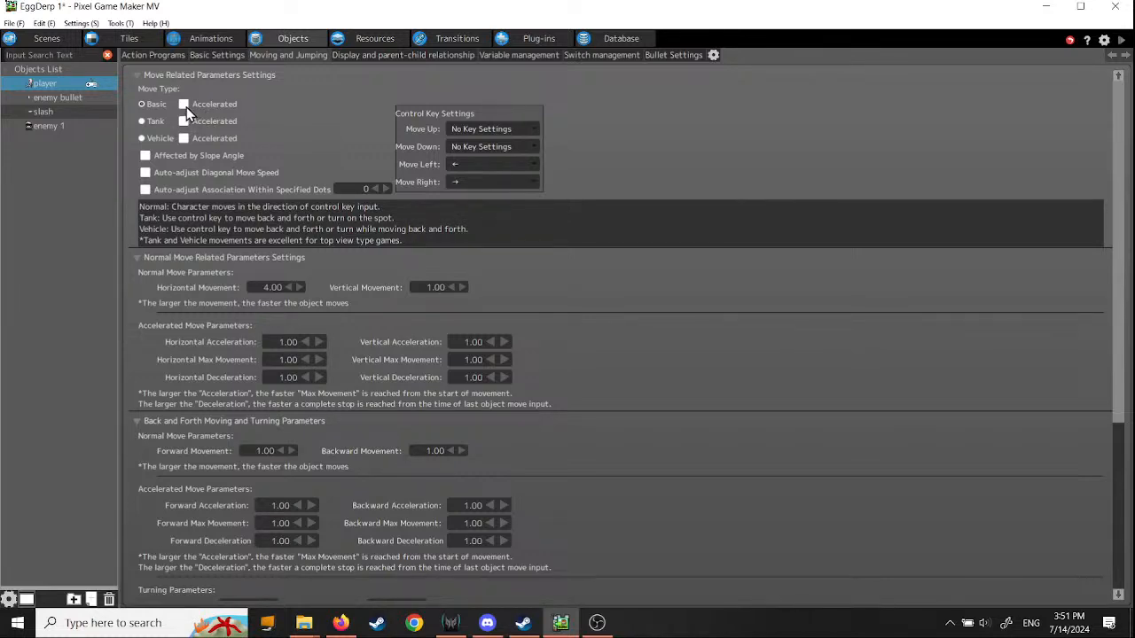
click(138, 77)
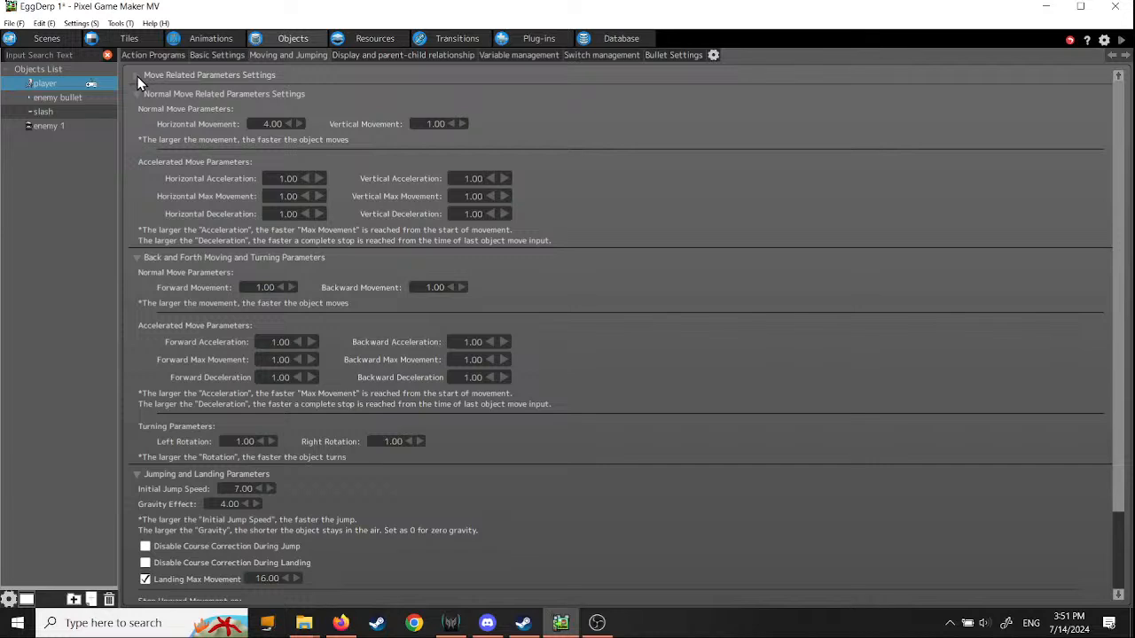
click(138, 77)
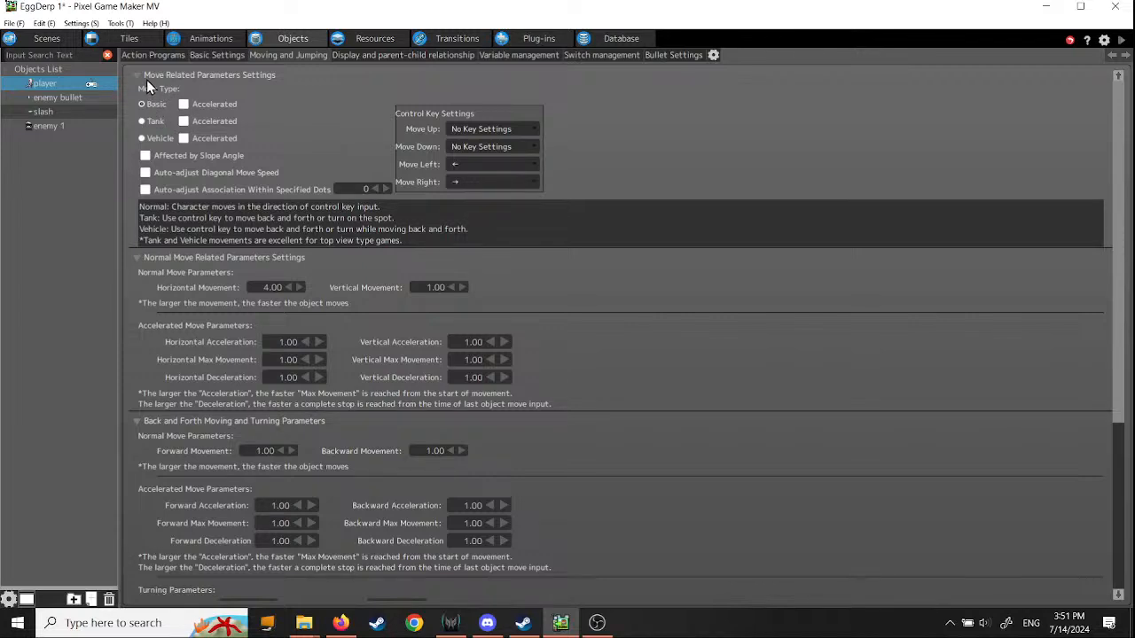
Step: Look through the player's basic, bullet, switch, variable, display and parent-child, and movement settings
click(219, 55)
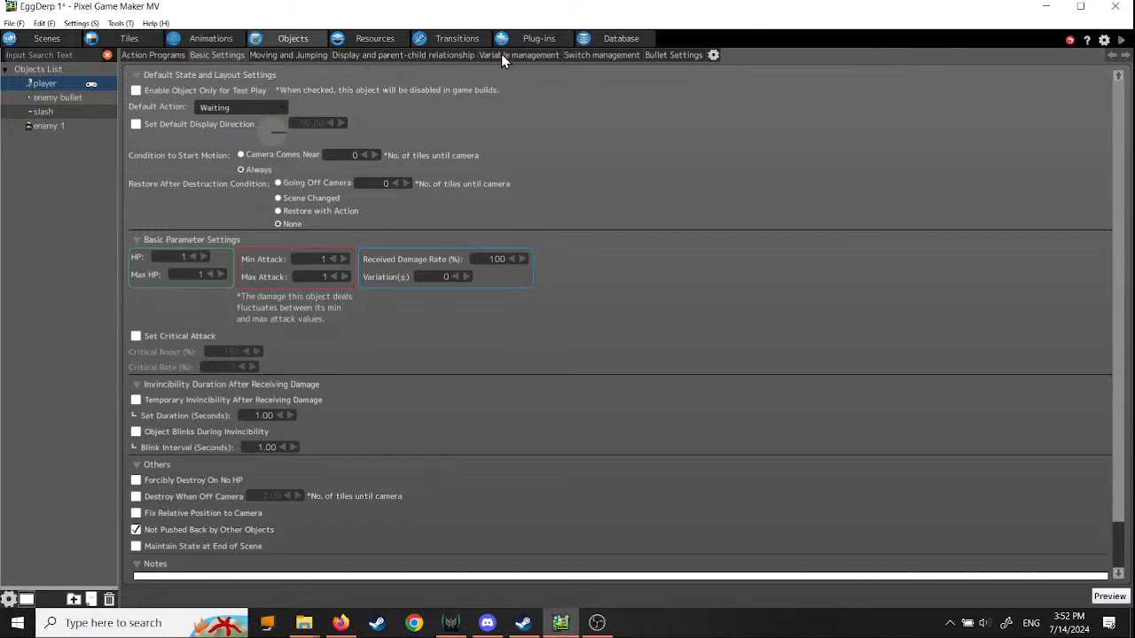
click(669, 56)
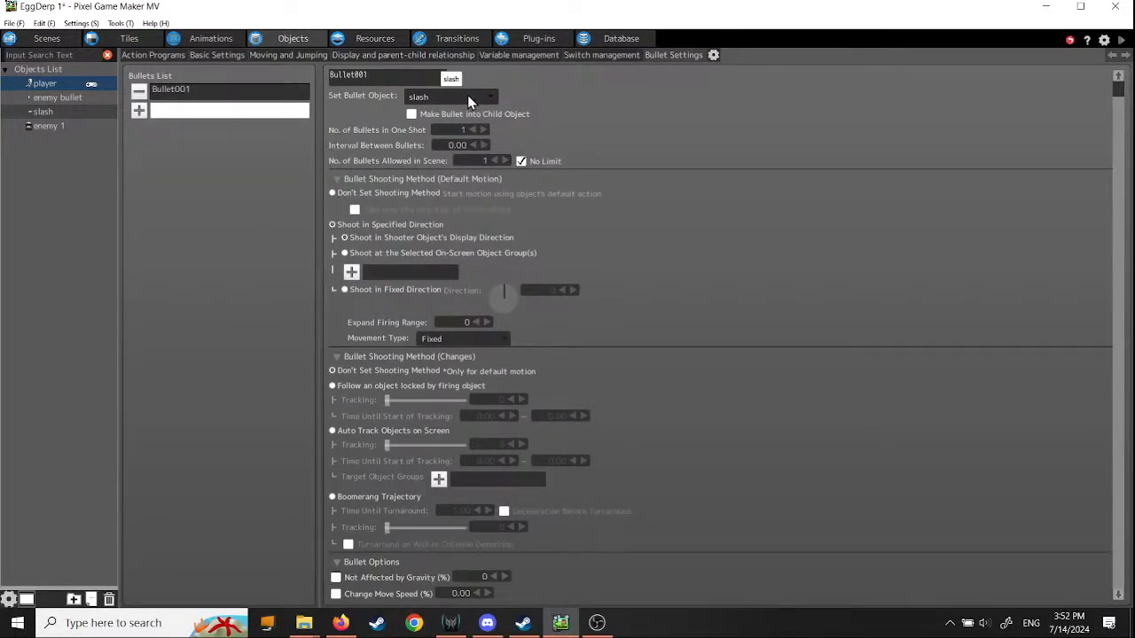
click(580, 56)
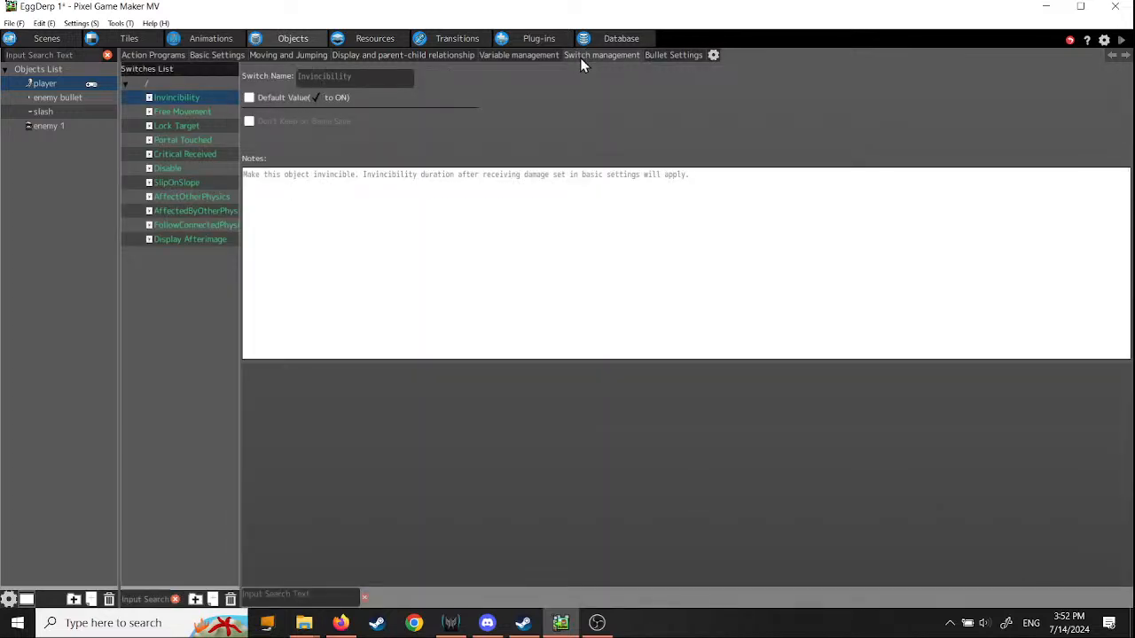
click(515, 57)
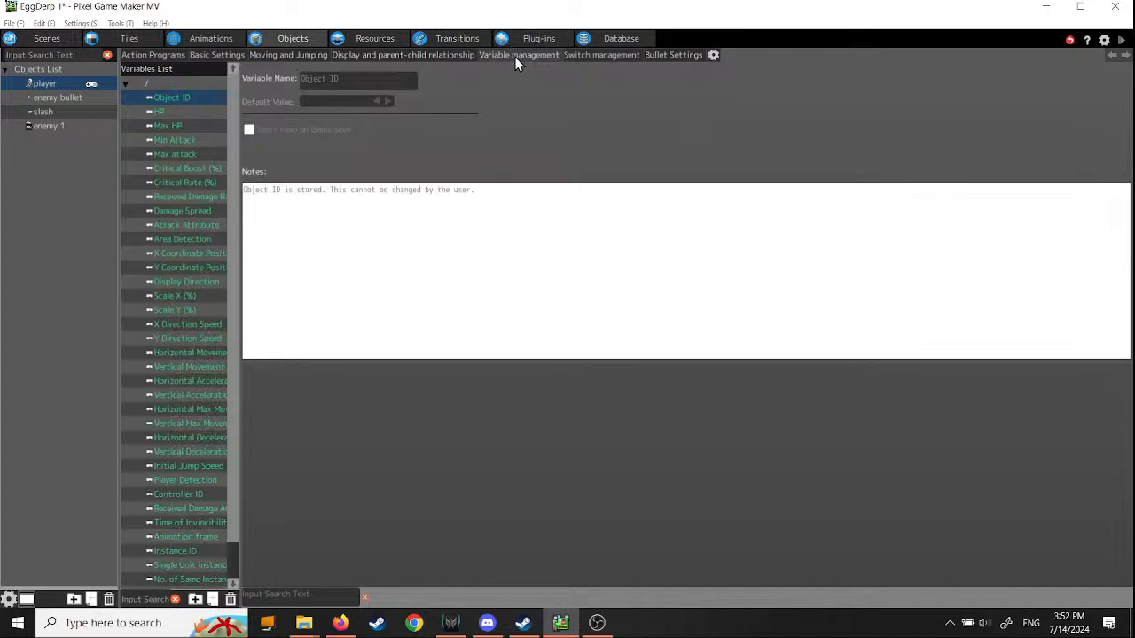
click(446, 57)
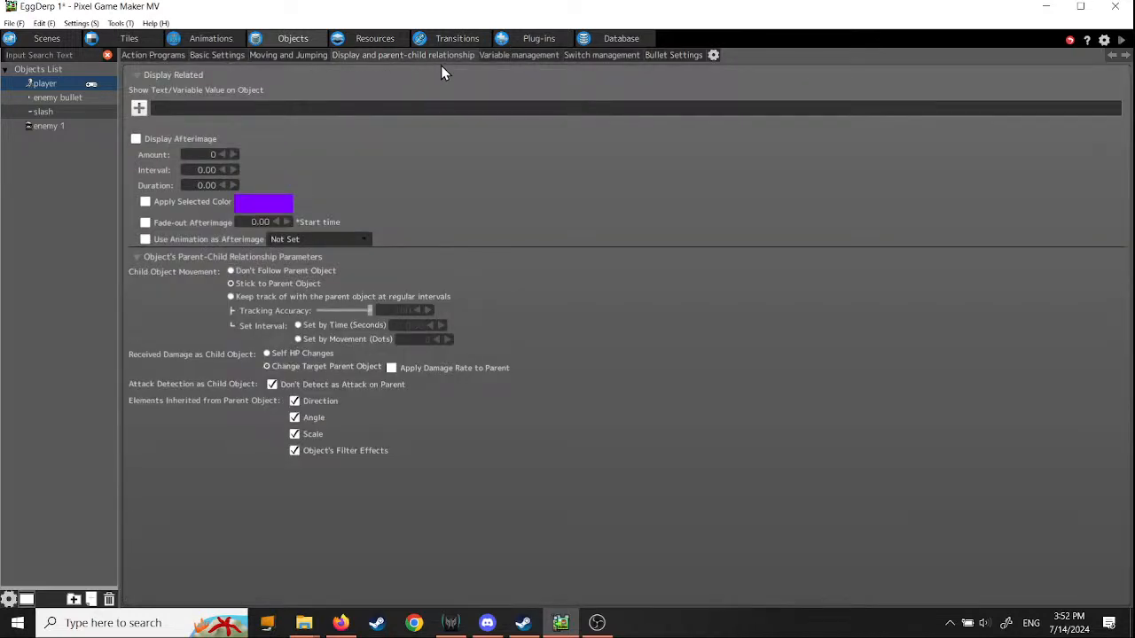
click(289, 56)
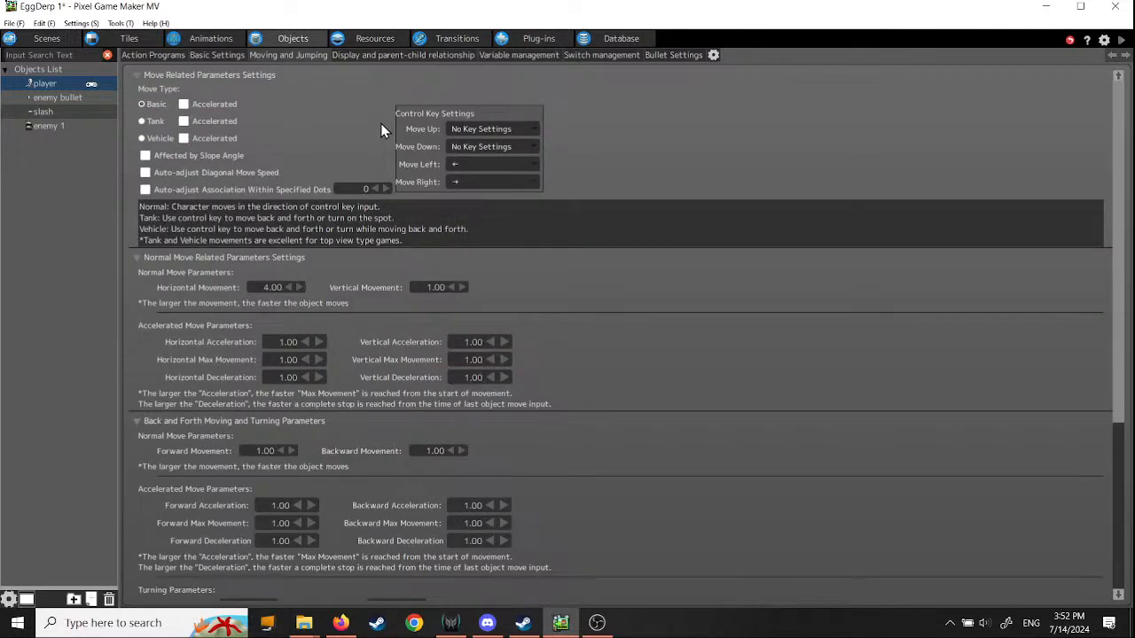
click(202, 56)
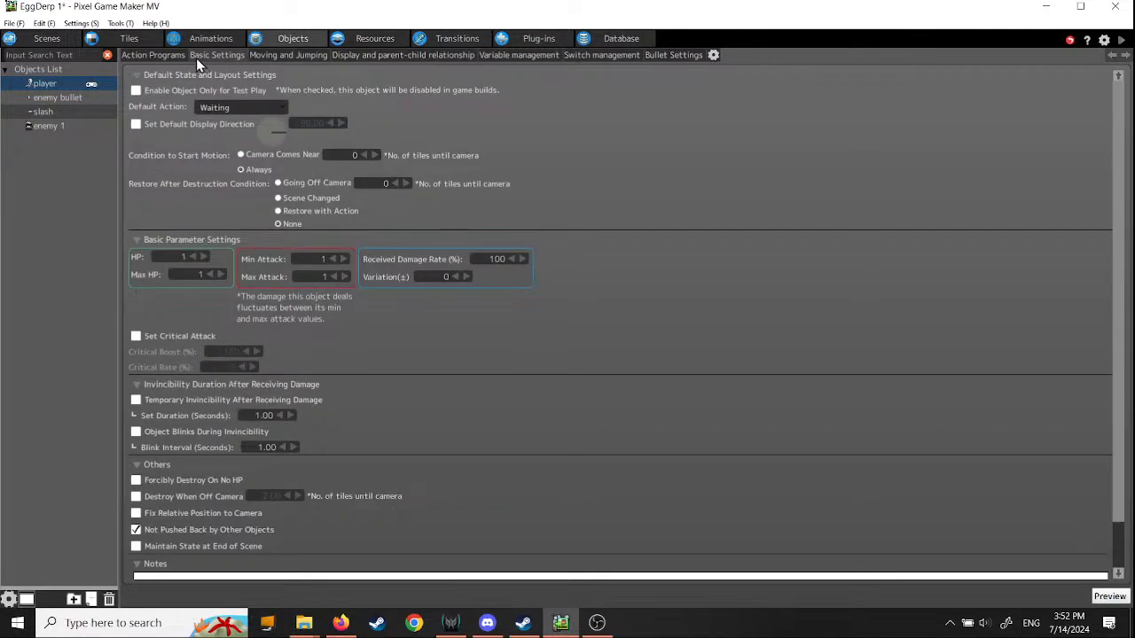
Step: Examine the player's Attack action and the slash object's action program and movement settings, and return to the player's movement settings
click(152, 56)
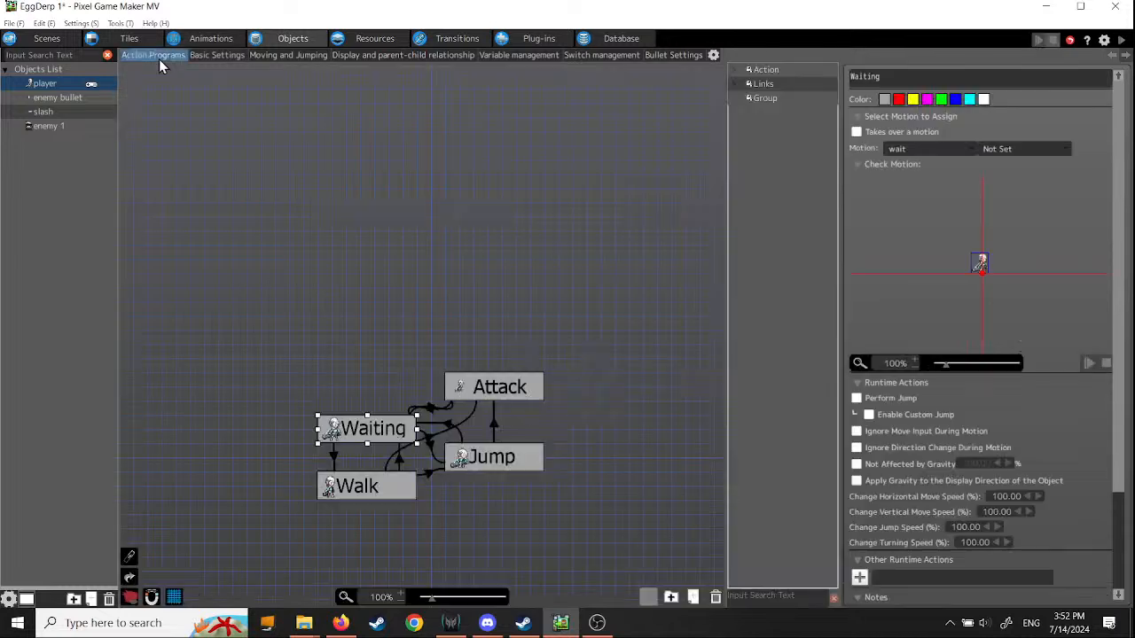
click(501, 390)
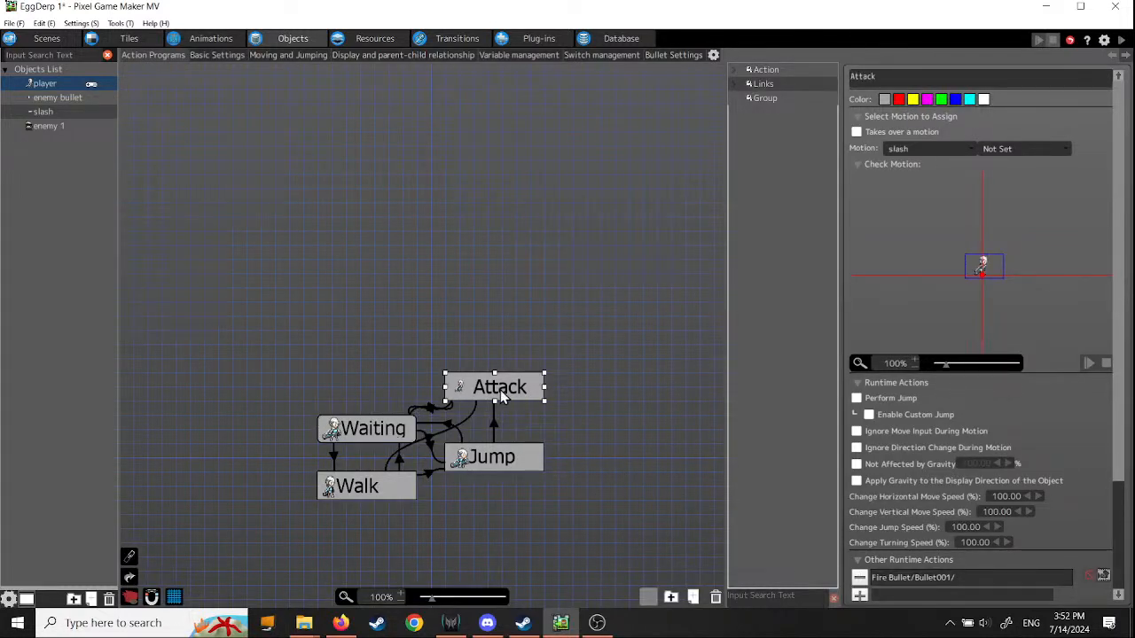
click(49, 114)
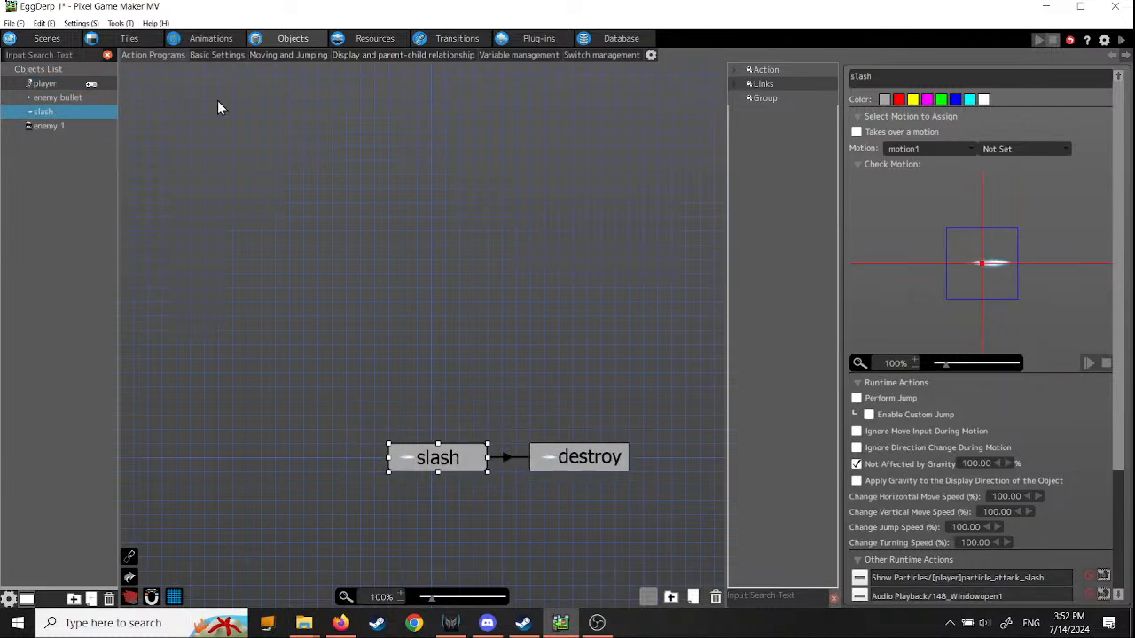
click(296, 55)
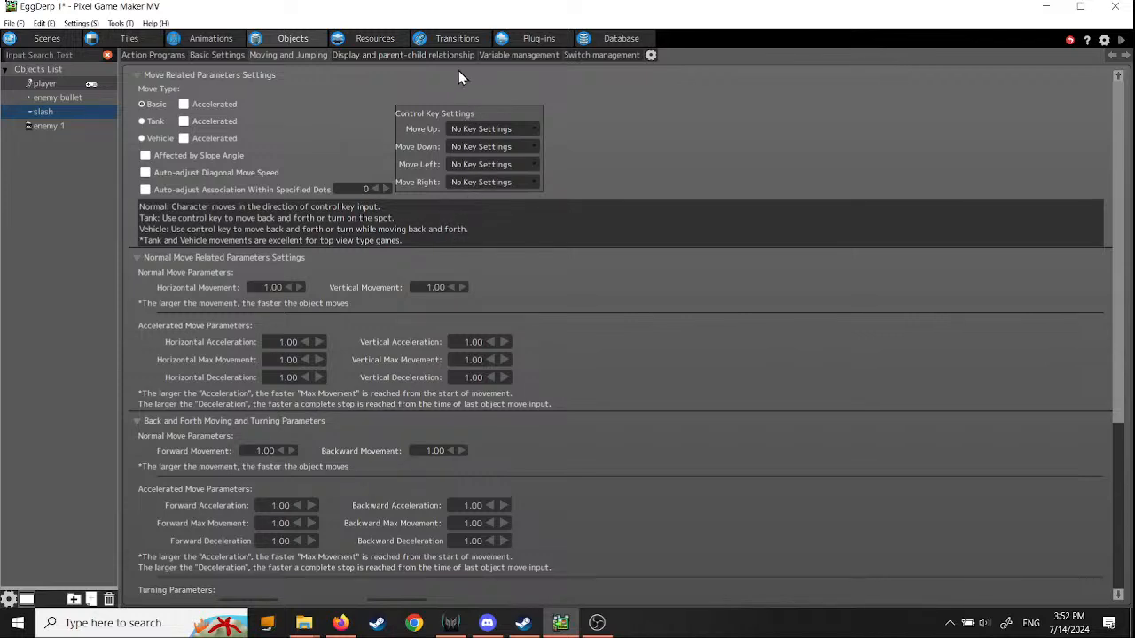
click(49, 83)
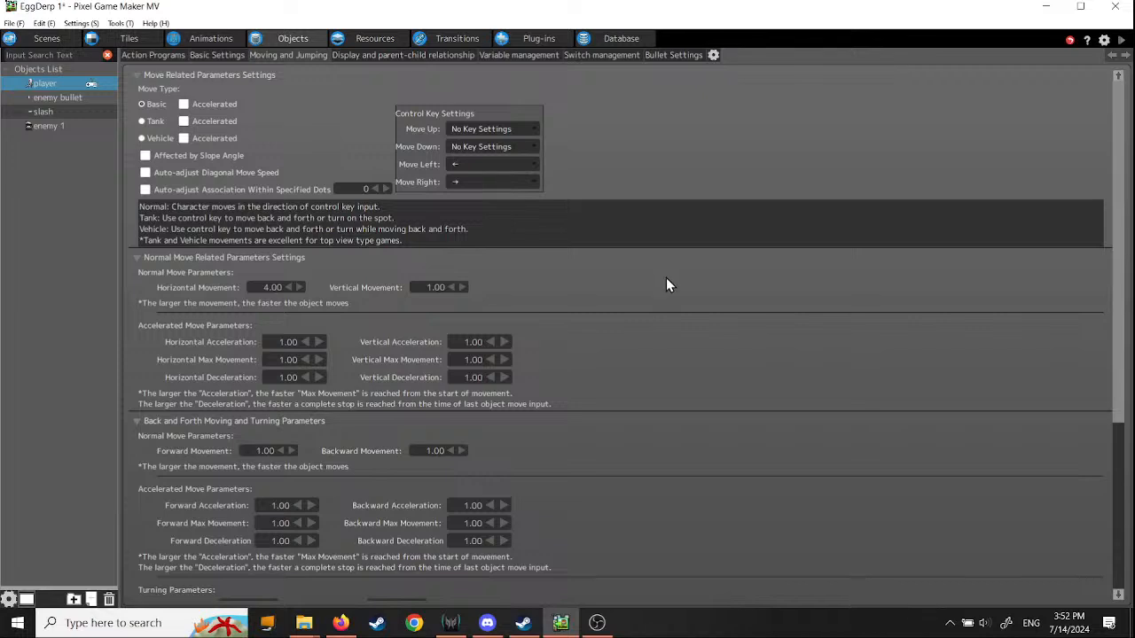